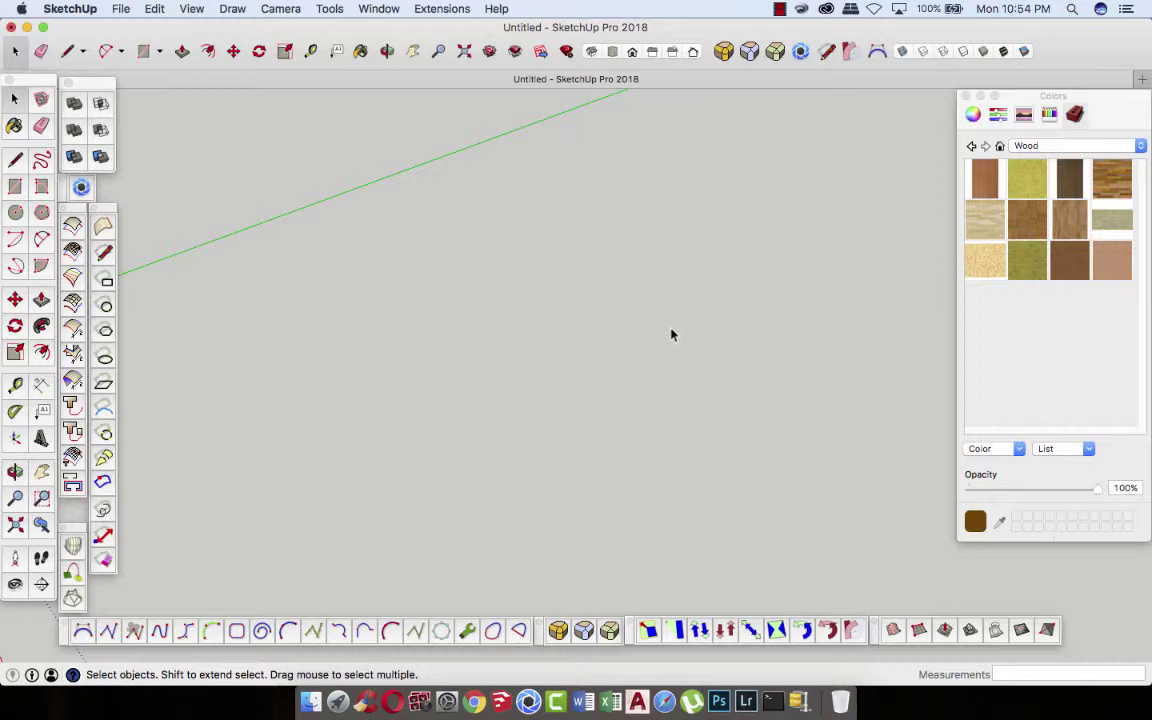
# - Start the base outline with the Line tool and draw its first 2400 mm edge
pyautogui.scroll(-2, 672, 335)
pyautogui.scroll(-3, 600, 338)
pyautogui.scroll(-1, 440, 380)
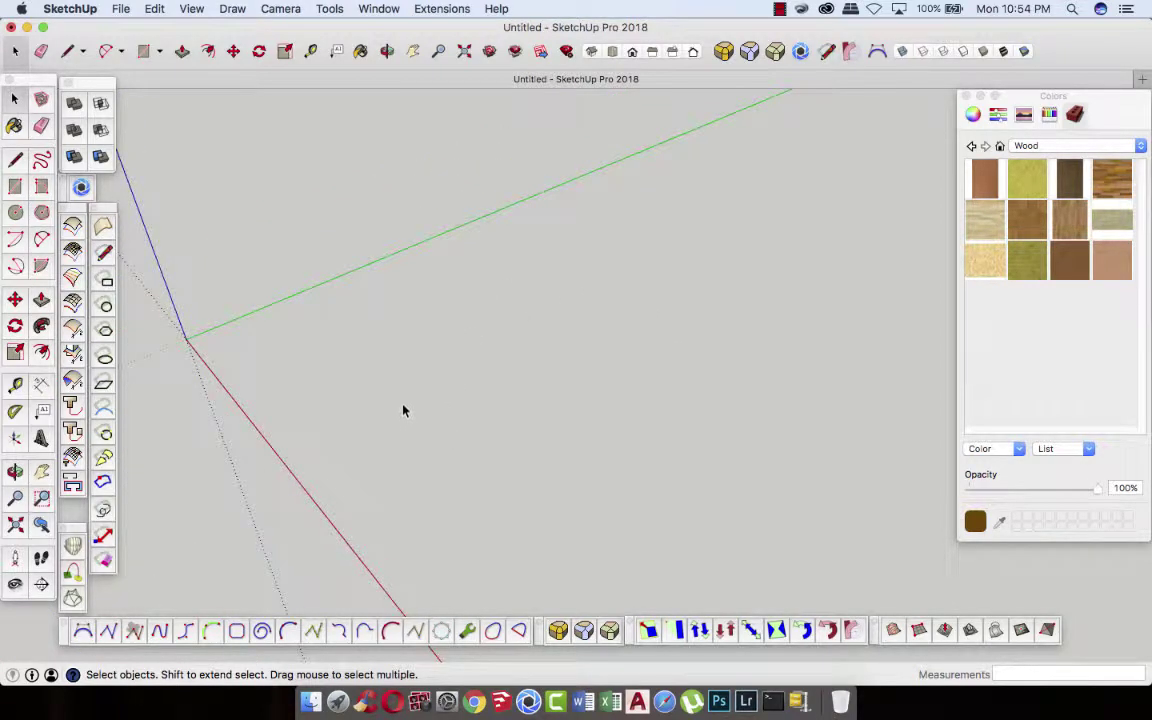
pyautogui.scroll(2, 405, 405)
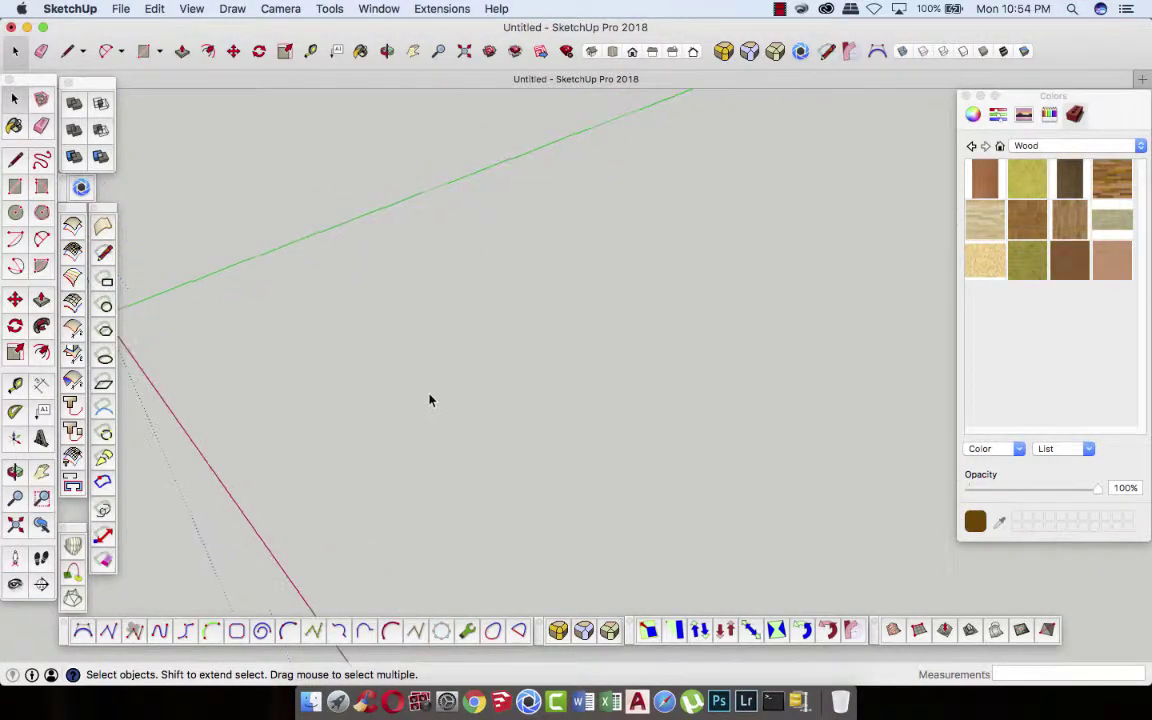
pyautogui.press('l')
pyautogui.click(320, 347)
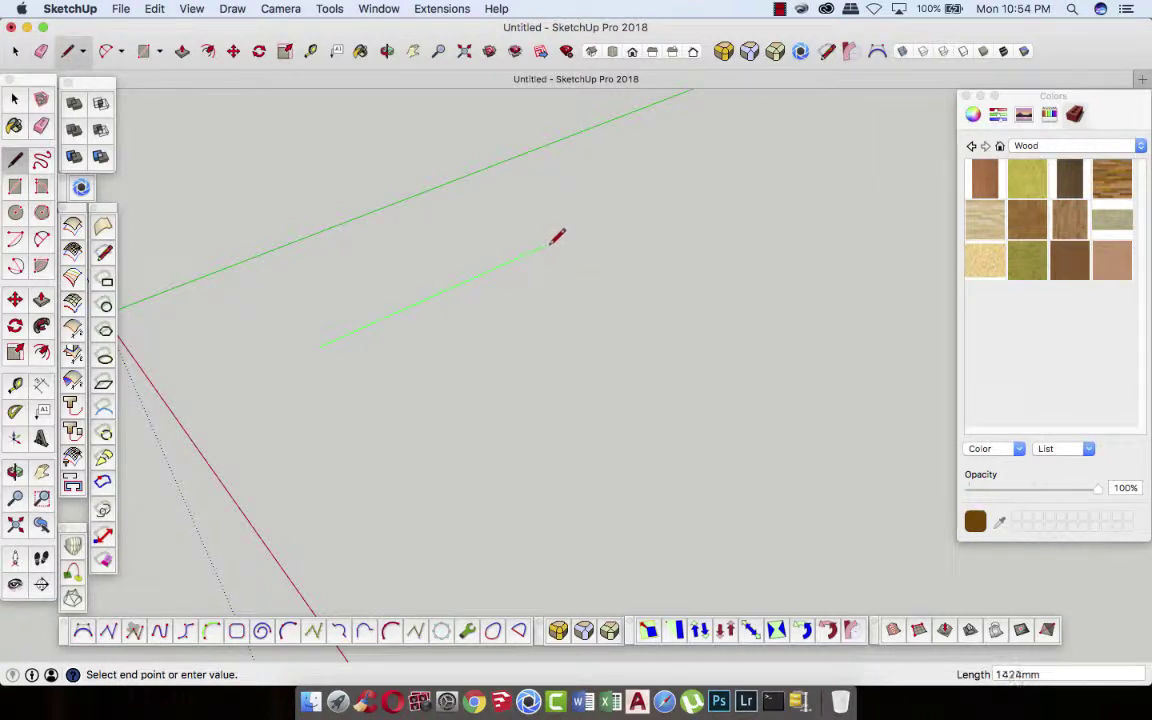
pyautogui.write('2400')
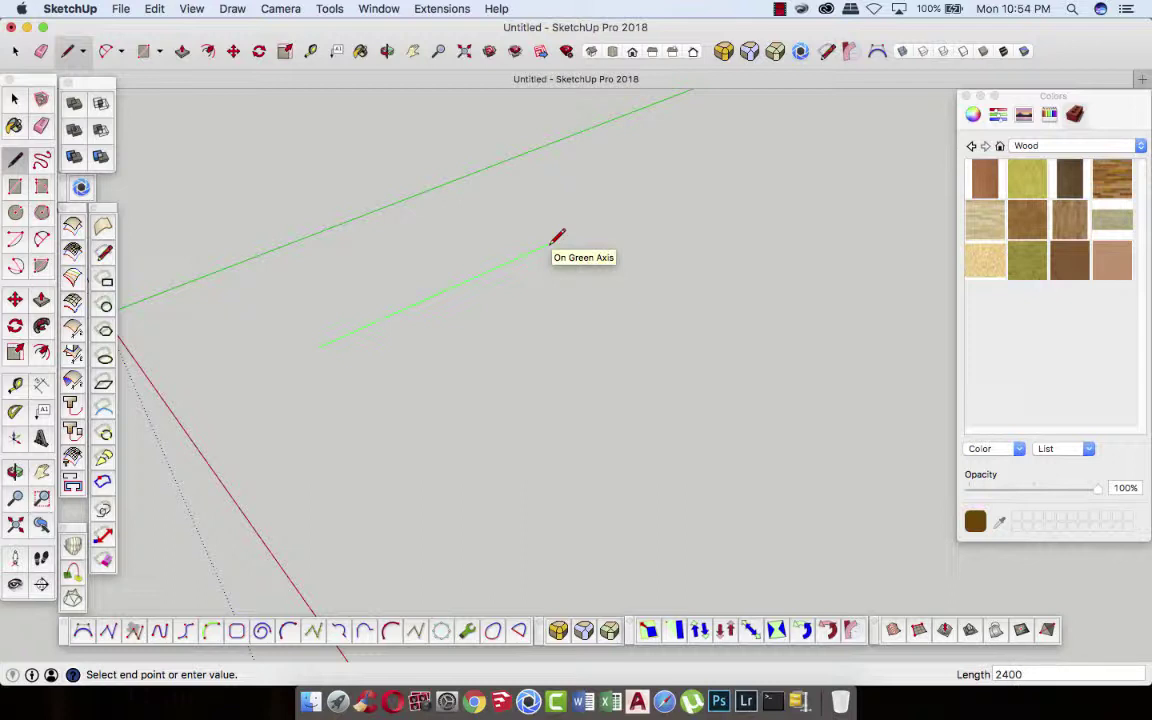
pyautogui.press('Return')
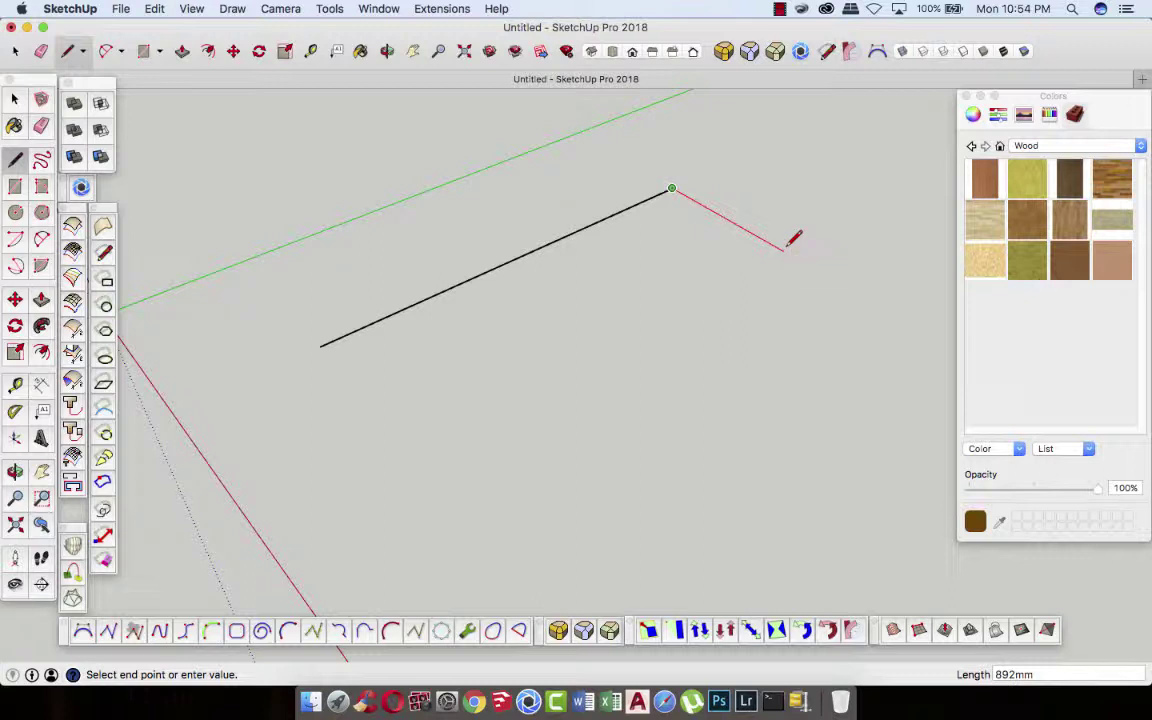
# - Add a 1000 mm edge and a green-locked 2400 mm edge, then close the rectangle
pyautogui.write('1000')
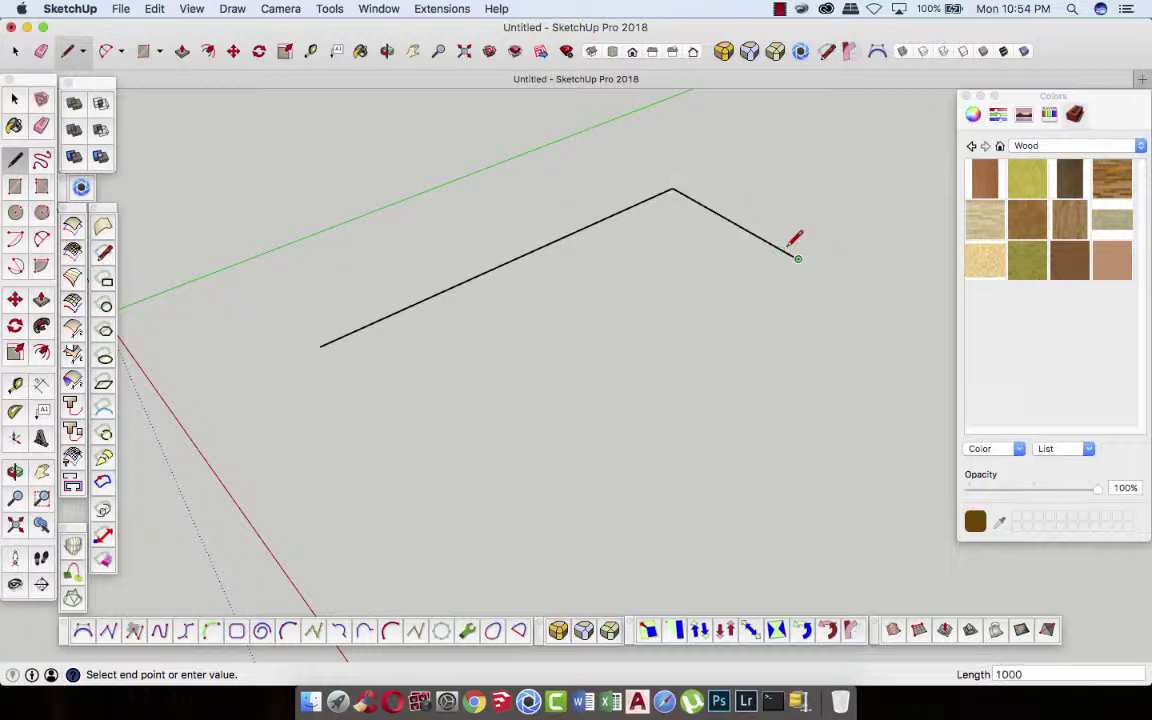
pyautogui.press('Return')
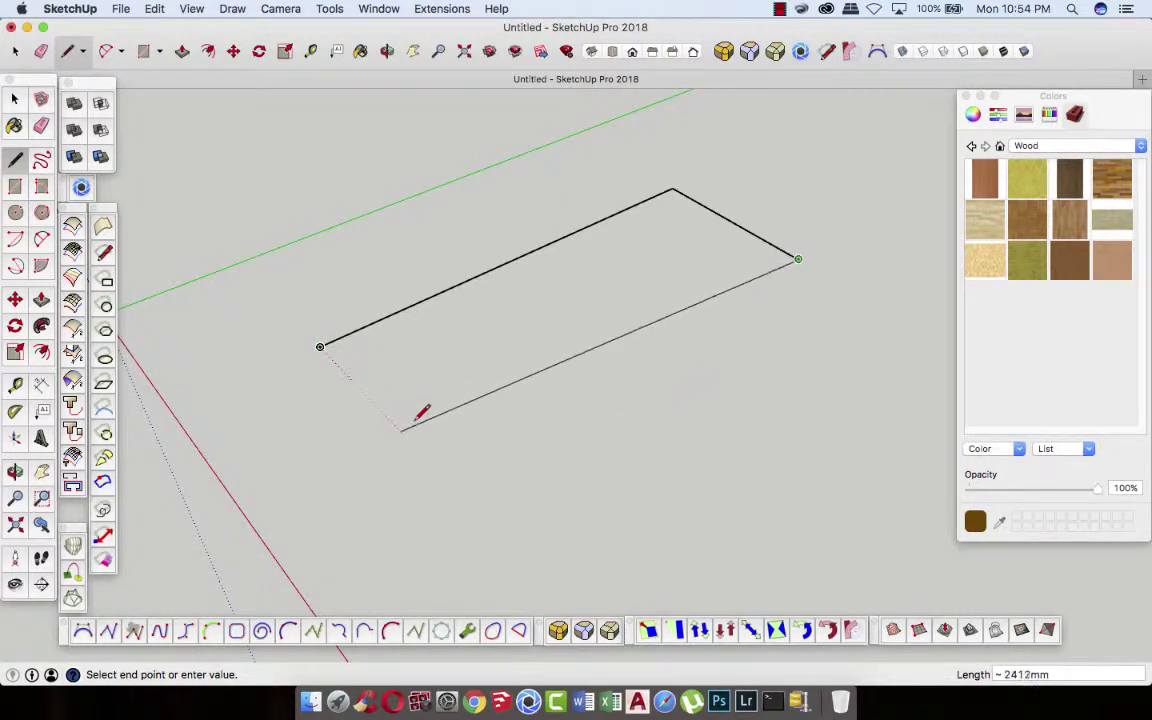
pyautogui.press('shift')
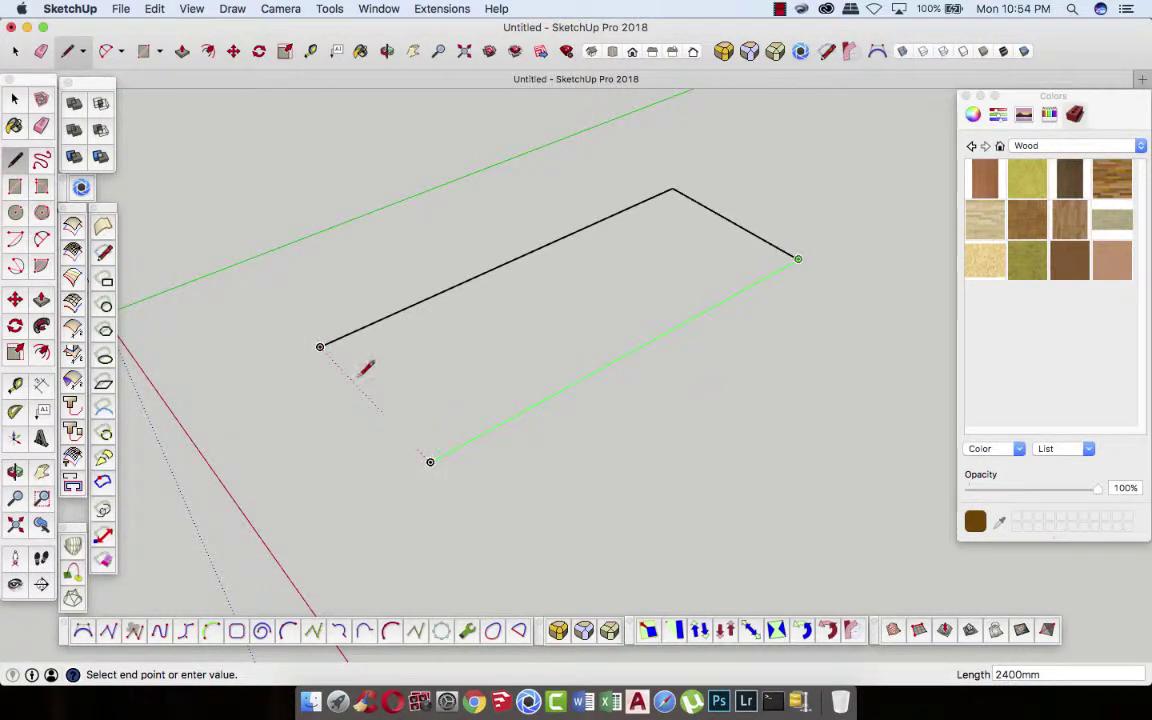
pyautogui.click(365, 370)
pyautogui.click(320, 346)
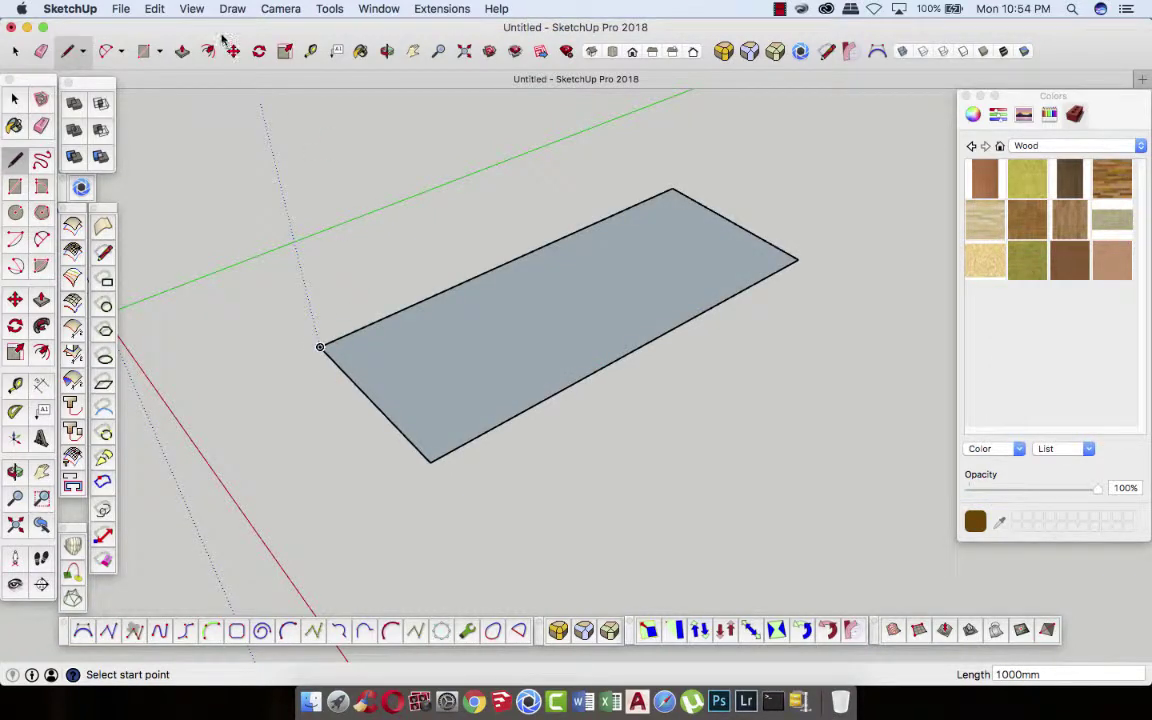
pyautogui.moveTo(386, 288); pyautogui.dragTo(456, 248, button='middle')
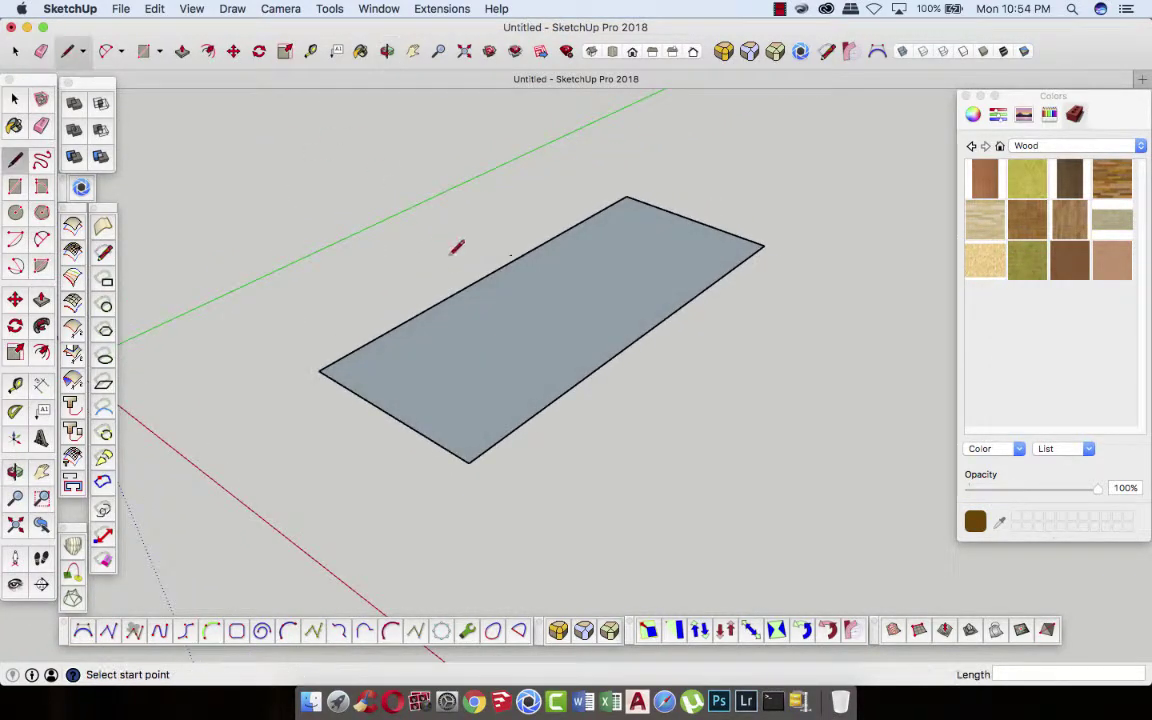
# - Push/Pull the 2400 by 1000 mm rectangle up 25 mm into a slab
pyautogui.click(181, 52)
pyautogui.click(488, 344)
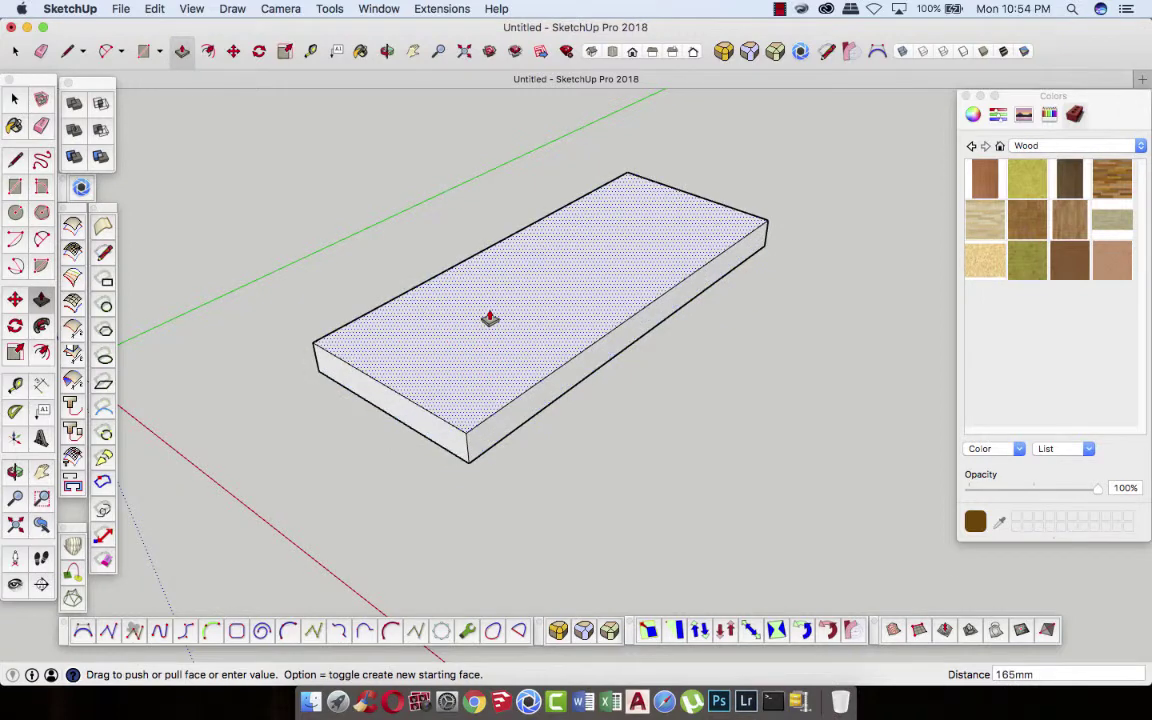
pyautogui.write('25')
pyautogui.press('Return')
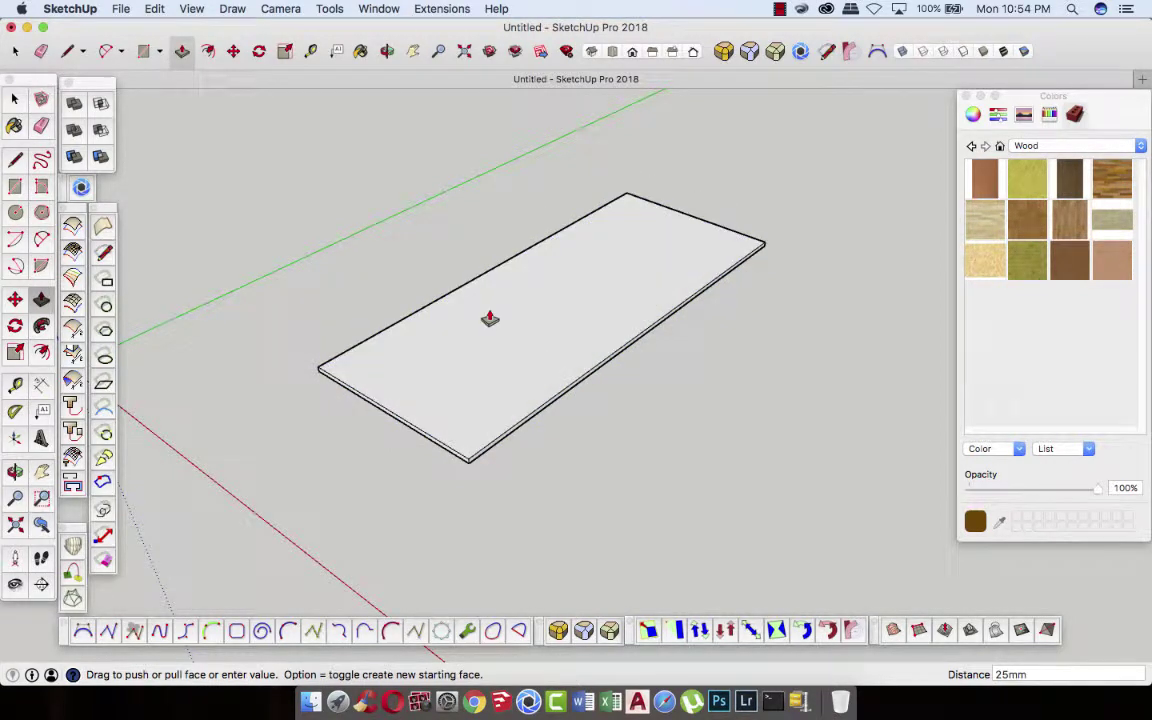
pyautogui.click(15, 126)
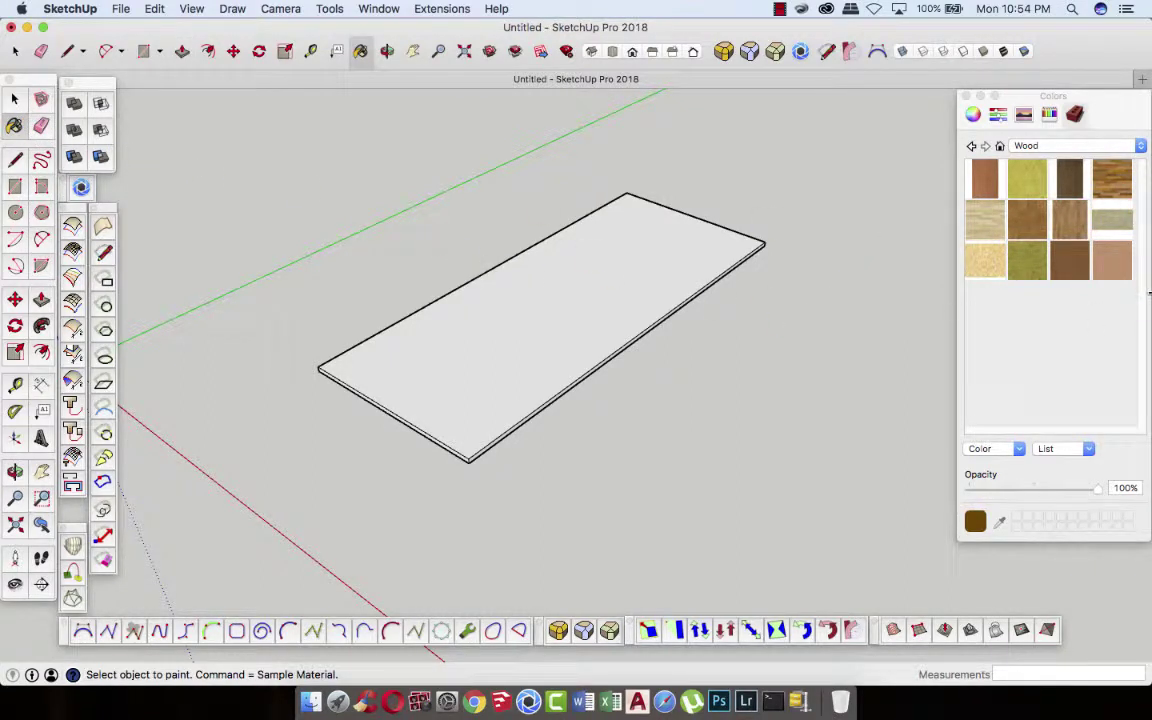
# - Paint the slab's top face dark brown from the Colors swatches
pyautogui.click(1080, 147)
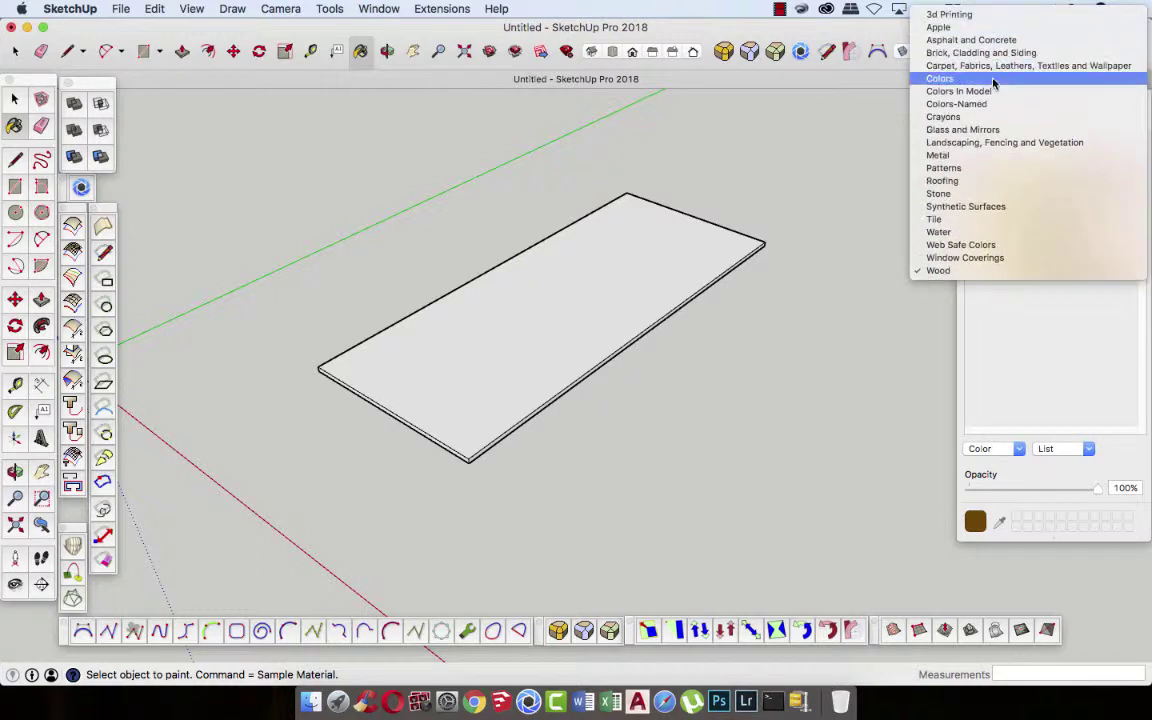
pyautogui.click(991, 85)
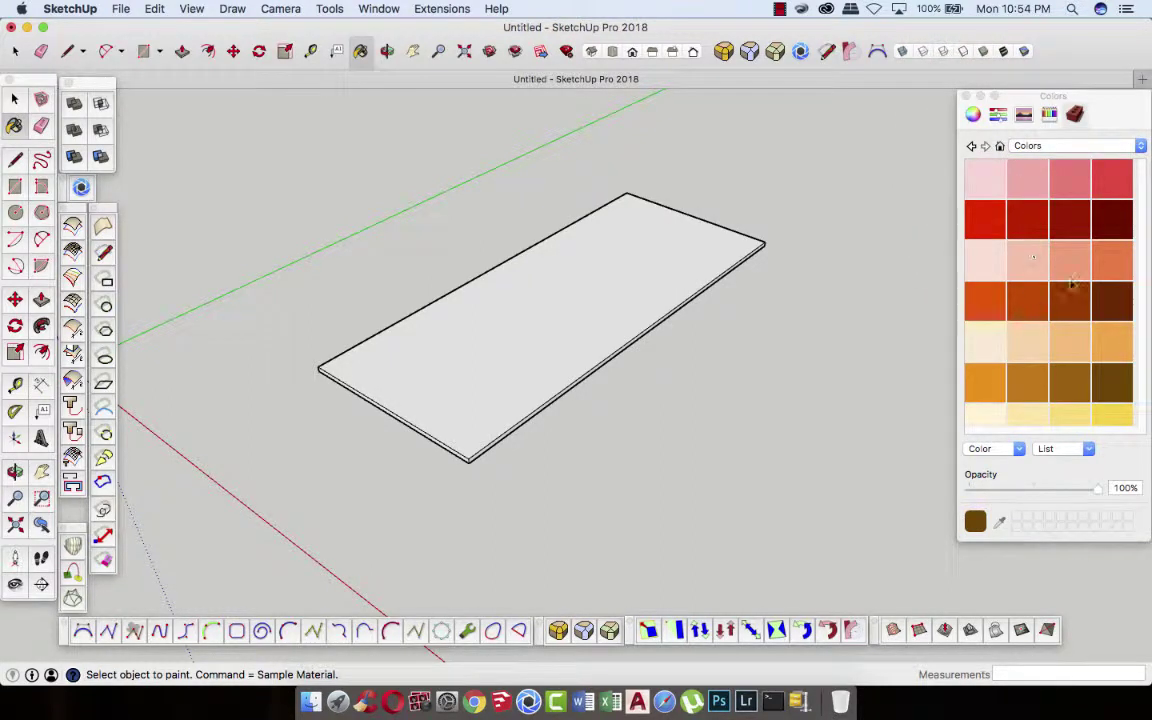
pyautogui.click(1095, 383)
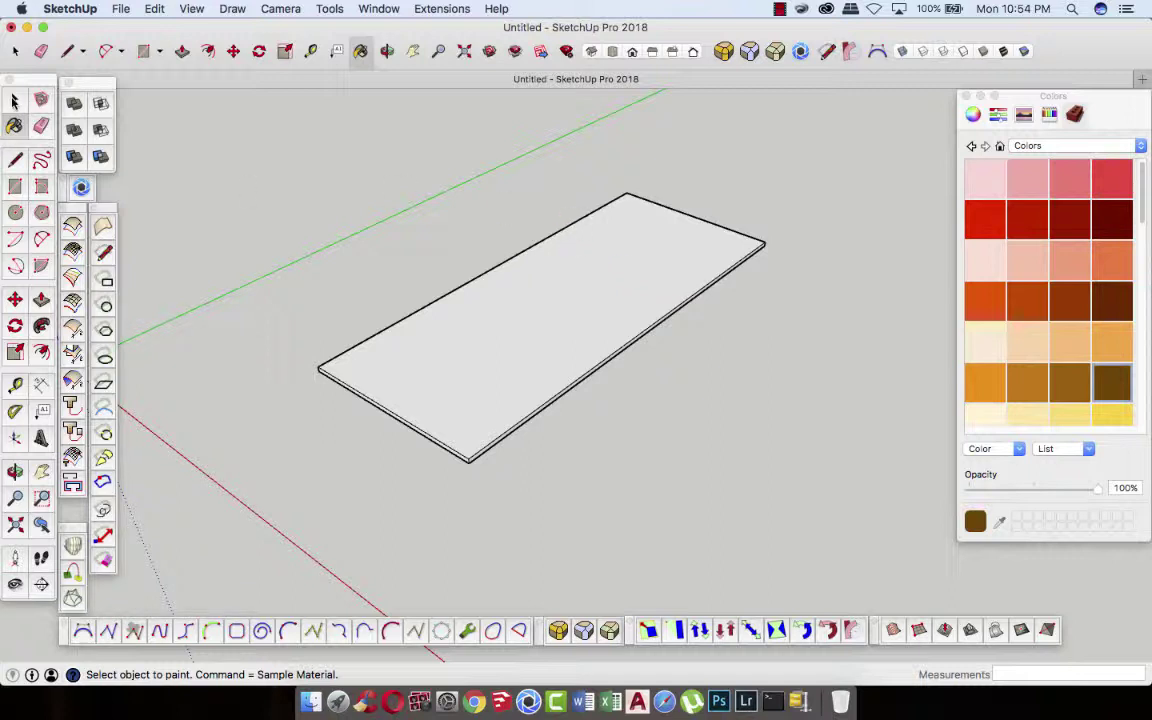
pyautogui.click(14, 100)
pyautogui.doubleClick(506, 318)
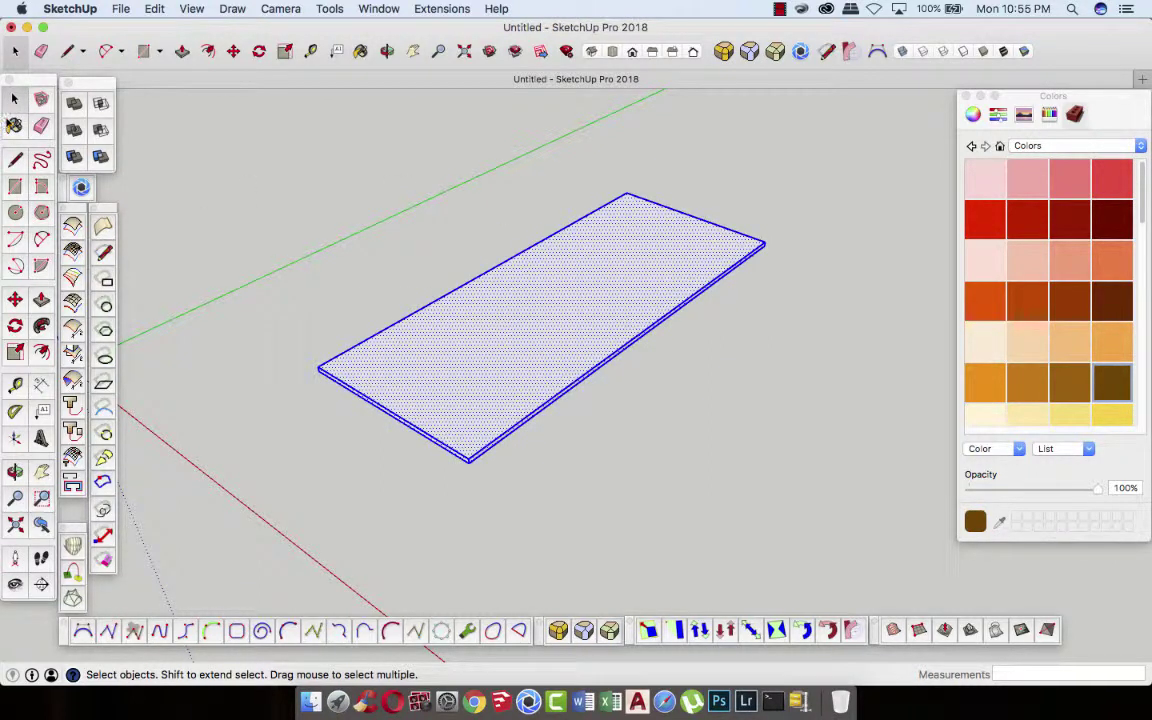
pyautogui.click(14, 125)
pyautogui.click(488, 320)
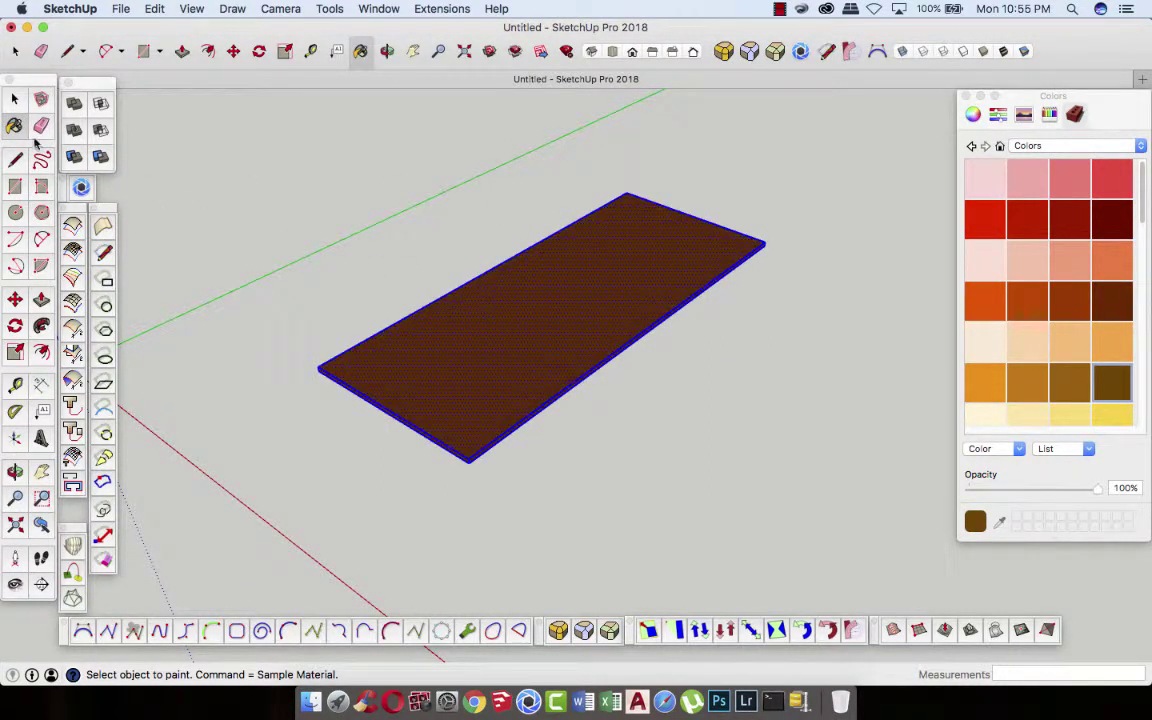
pyautogui.click(15, 100)
pyautogui.click(845, 342)
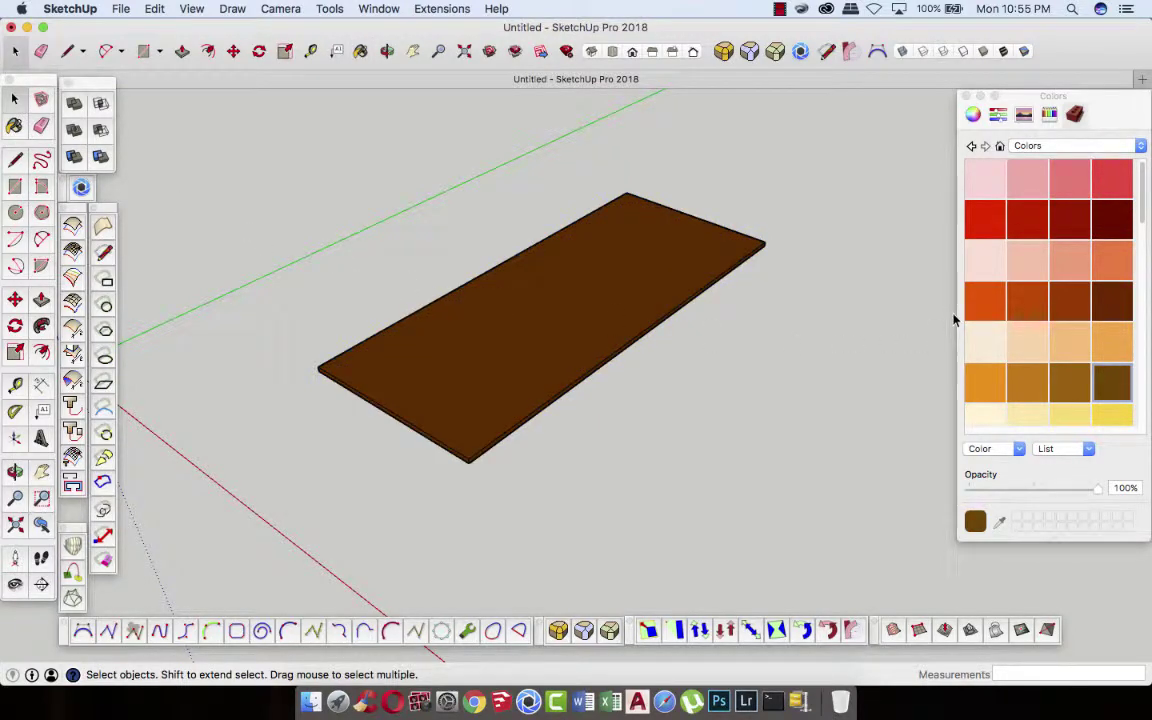
# - Replace the brown with the first texture from the Wood materials on the top face
pyautogui.moveTo(1142, 181); pyautogui.dragTo(1142, 192)
pyautogui.click(1138, 147)
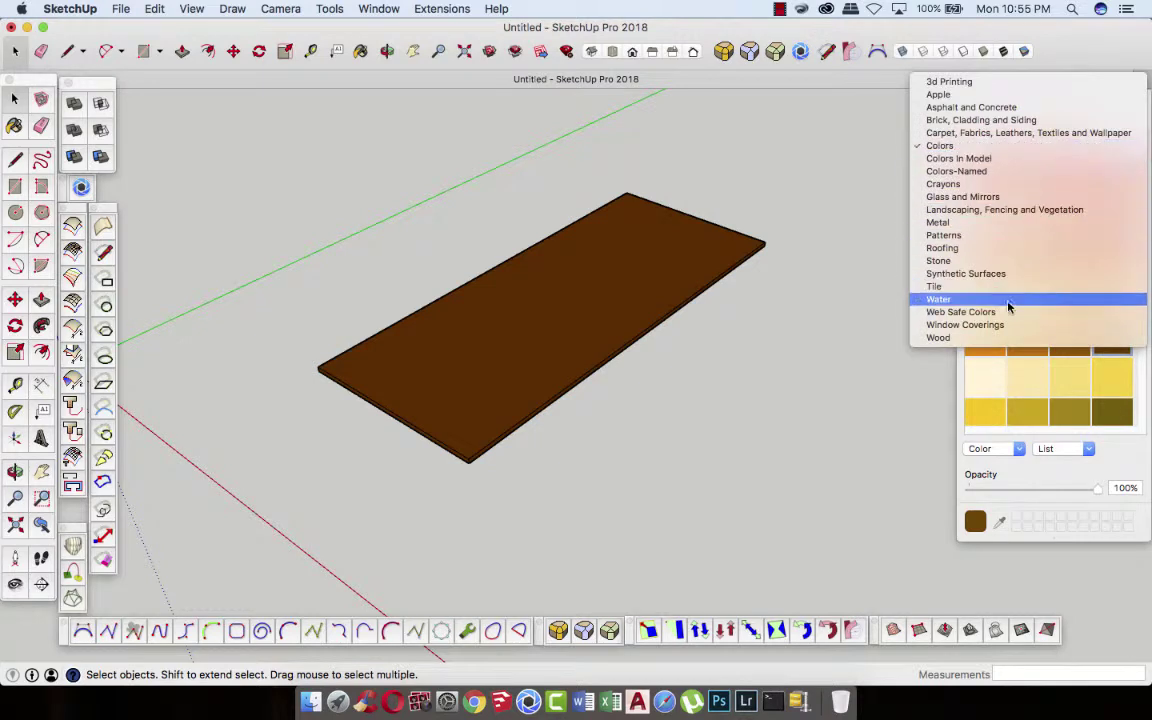
pyautogui.click(983, 344)
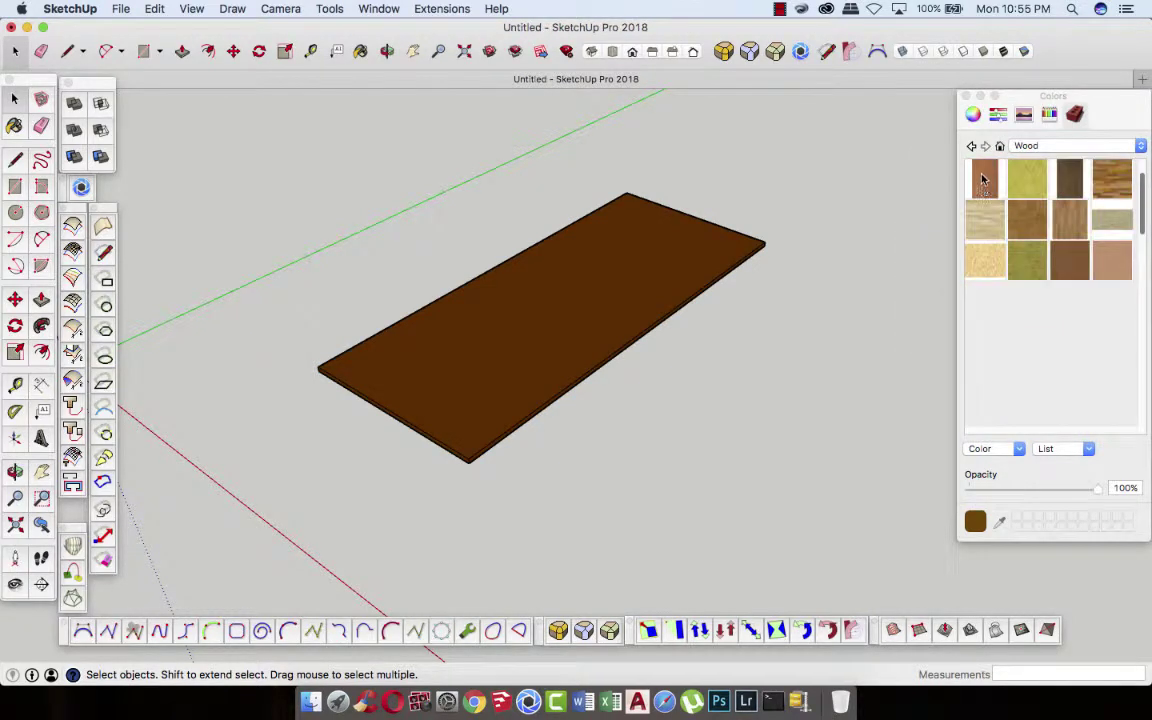
pyautogui.click(985, 182)
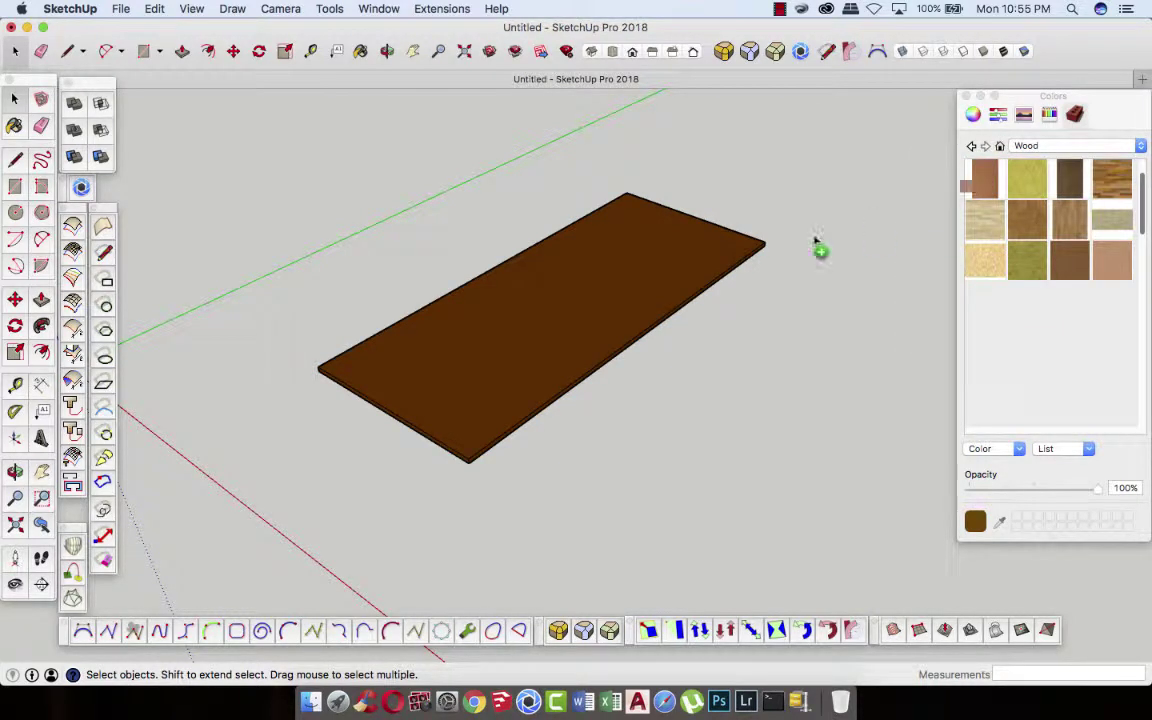
pyautogui.click(612, 298)
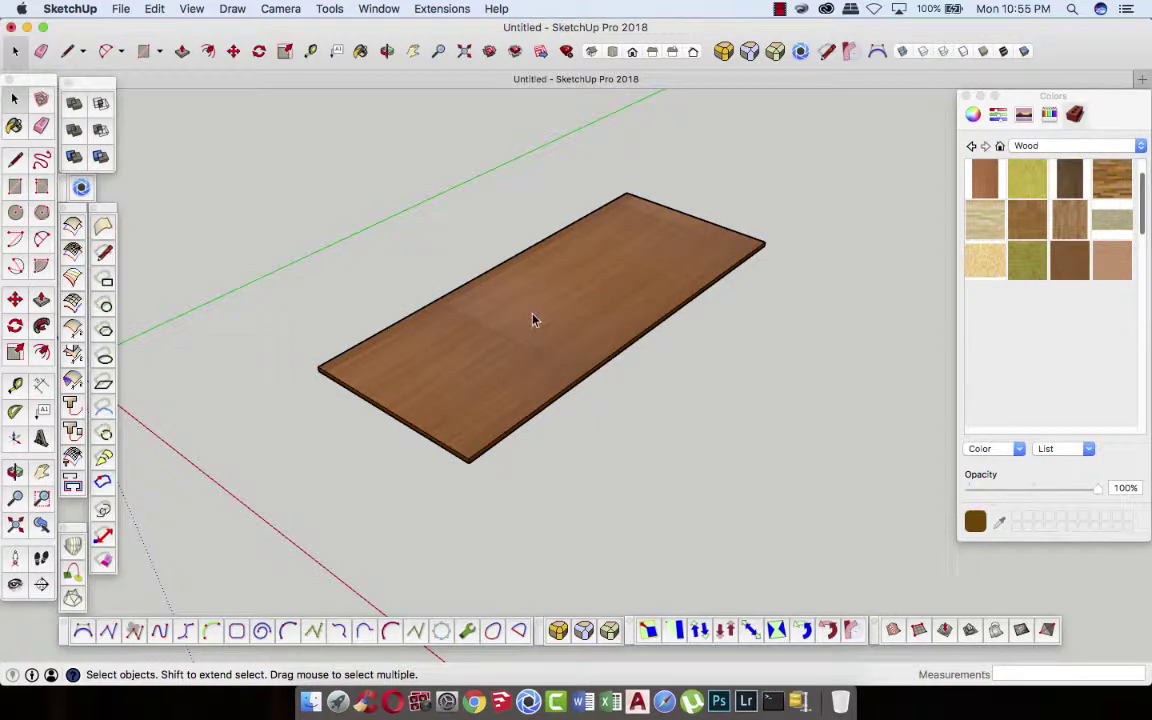
pyautogui.scroll(2, 502, 392)
pyautogui.scroll(2, 506, 383)
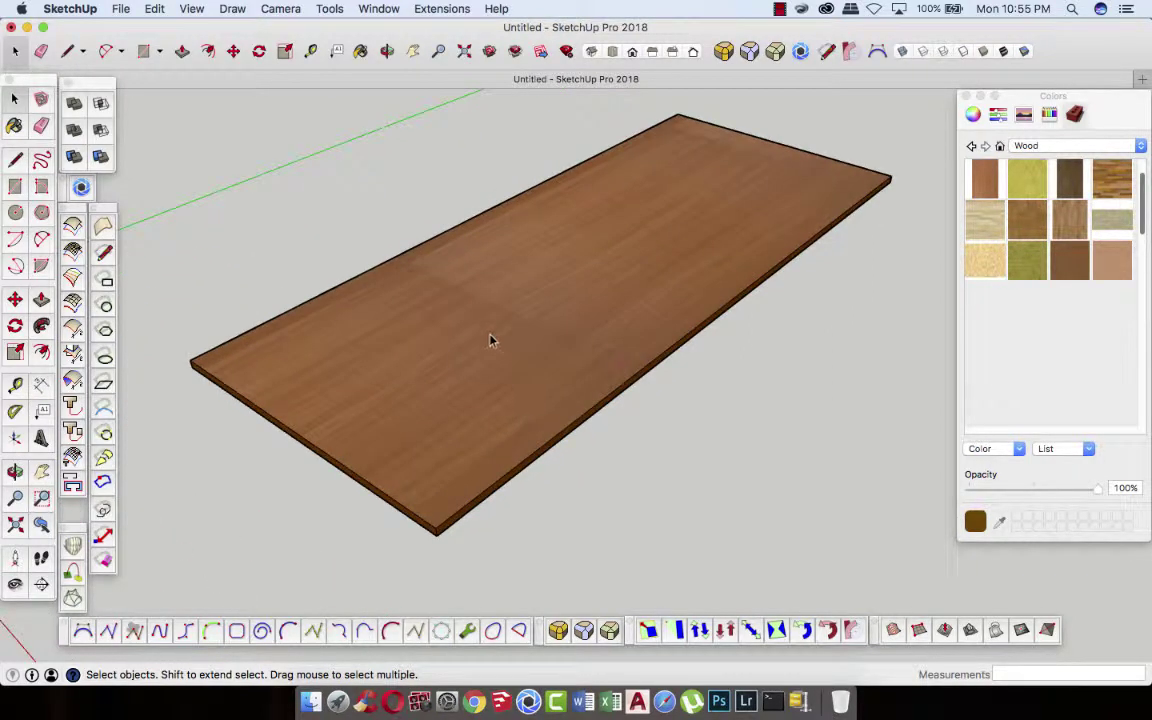
# - Move, rotate and skew the wood texture with its pins so the grain runs lengthwise
pyautogui.rightClick(490, 338)
pyautogui.moveTo(598, 517)
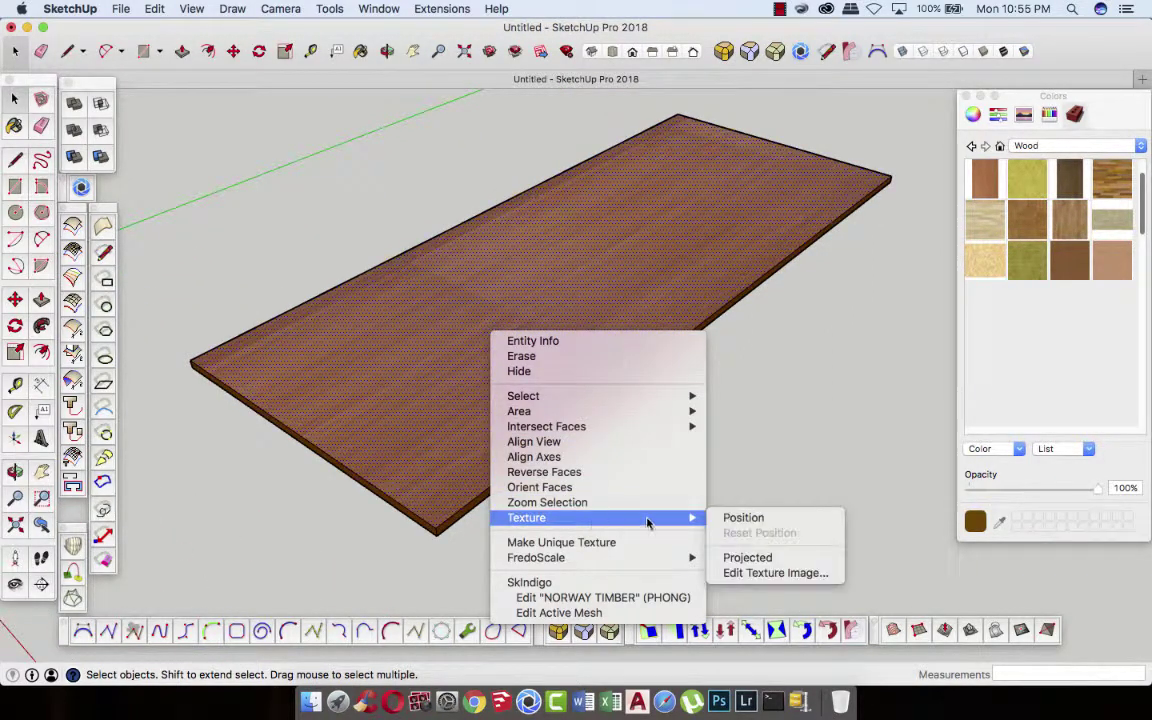
pyautogui.click(735, 517)
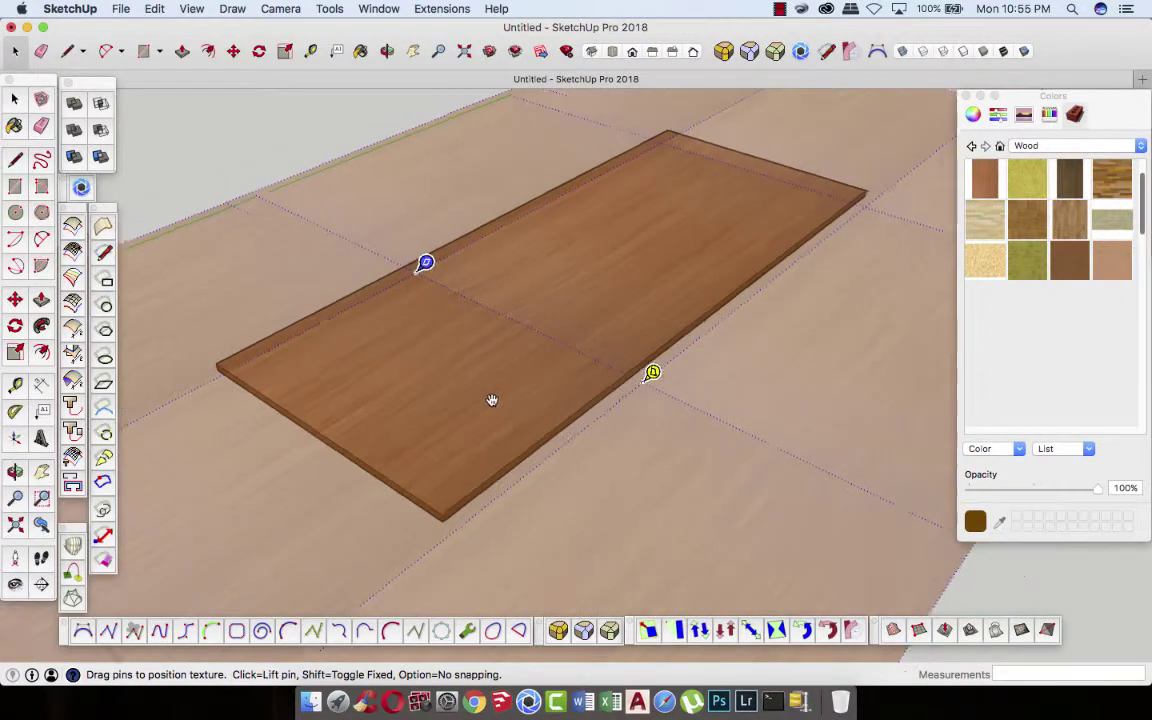
pyautogui.scroll(-2, 491, 400)
pyautogui.moveTo(457, 415); pyautogui.dragTo(559, 342)
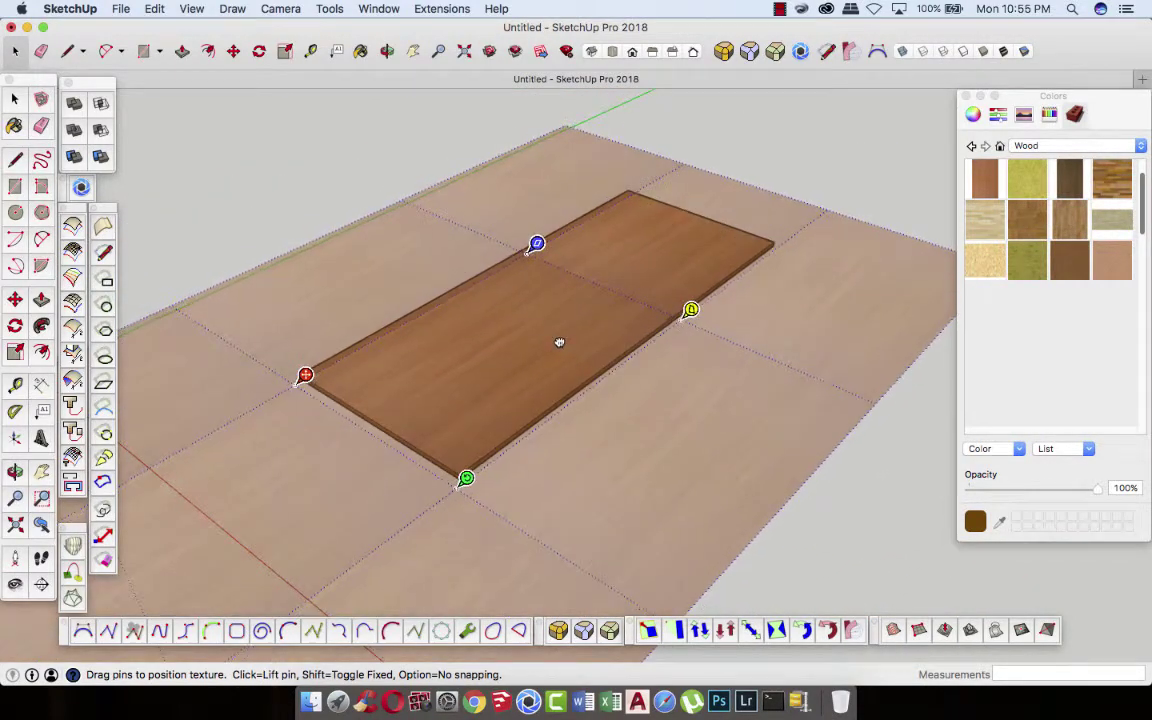
pyautogui.moveTo(466, 478); pyautogui.dragTo(481, 488)
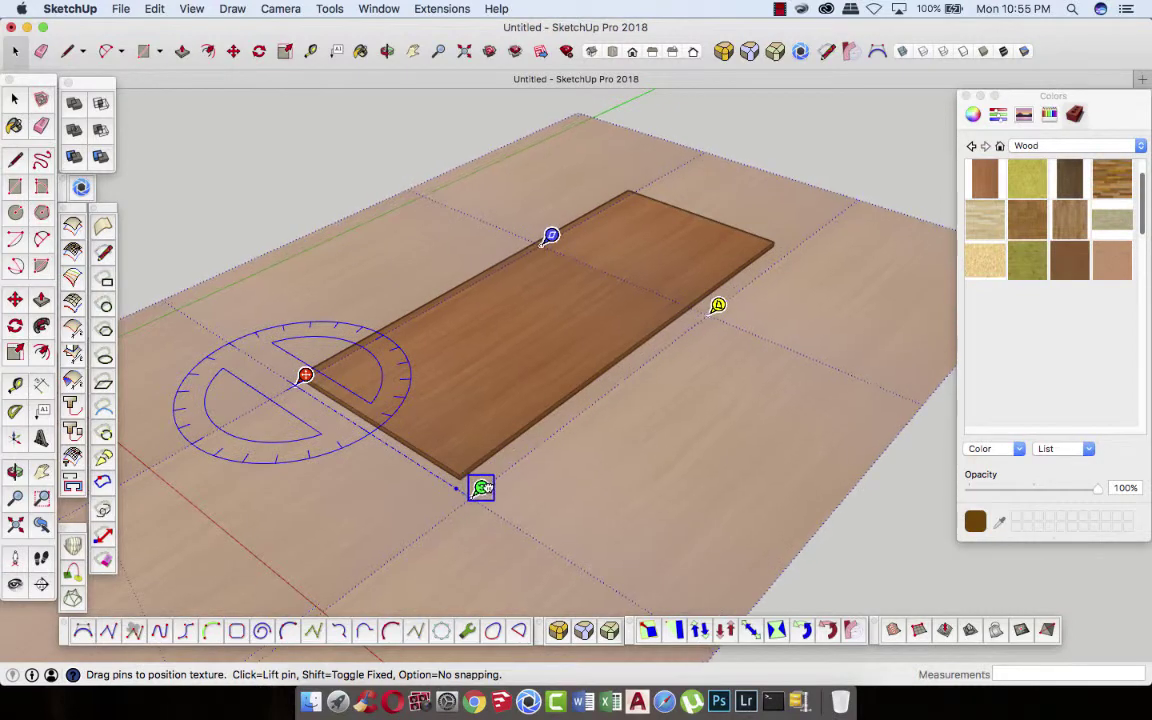
pyautogui.moveTo(548, 247)
pyautogui.mouseDown()
pyautogui.moveTo(597, 202)
pyautogui.moveTo(653, 175)
pyautogui.mouseUp()
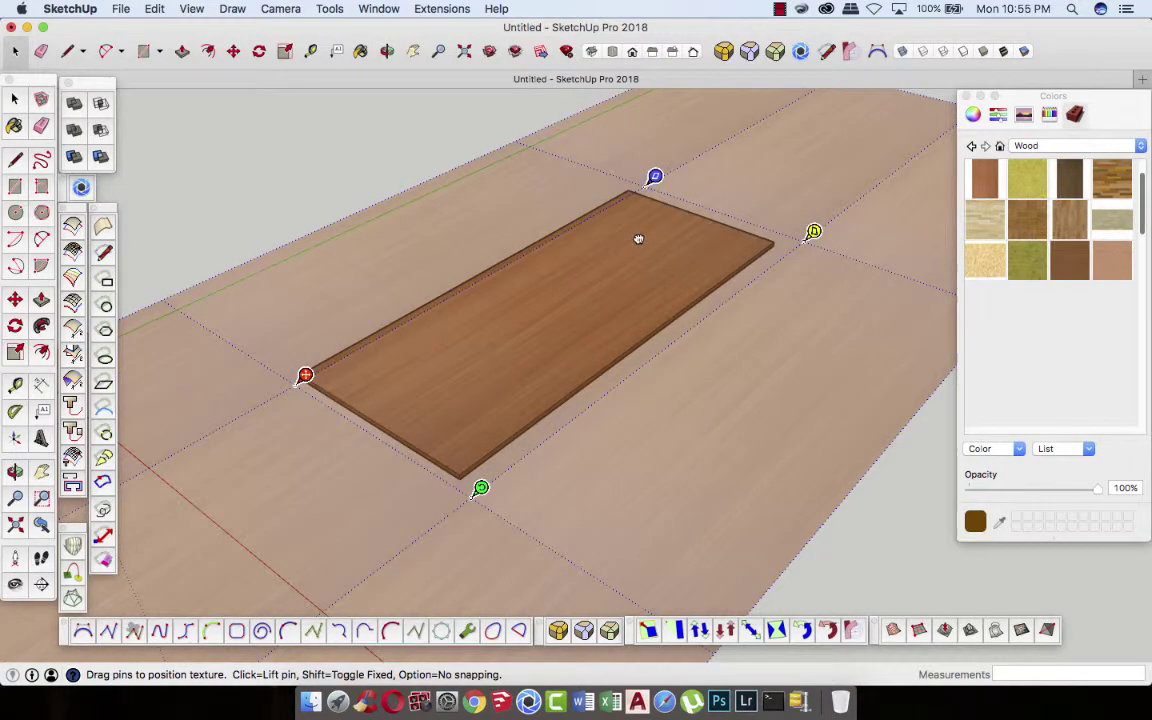
pyautogui.moveTo(638, 239); pyautogui.dragTo(619, 237)
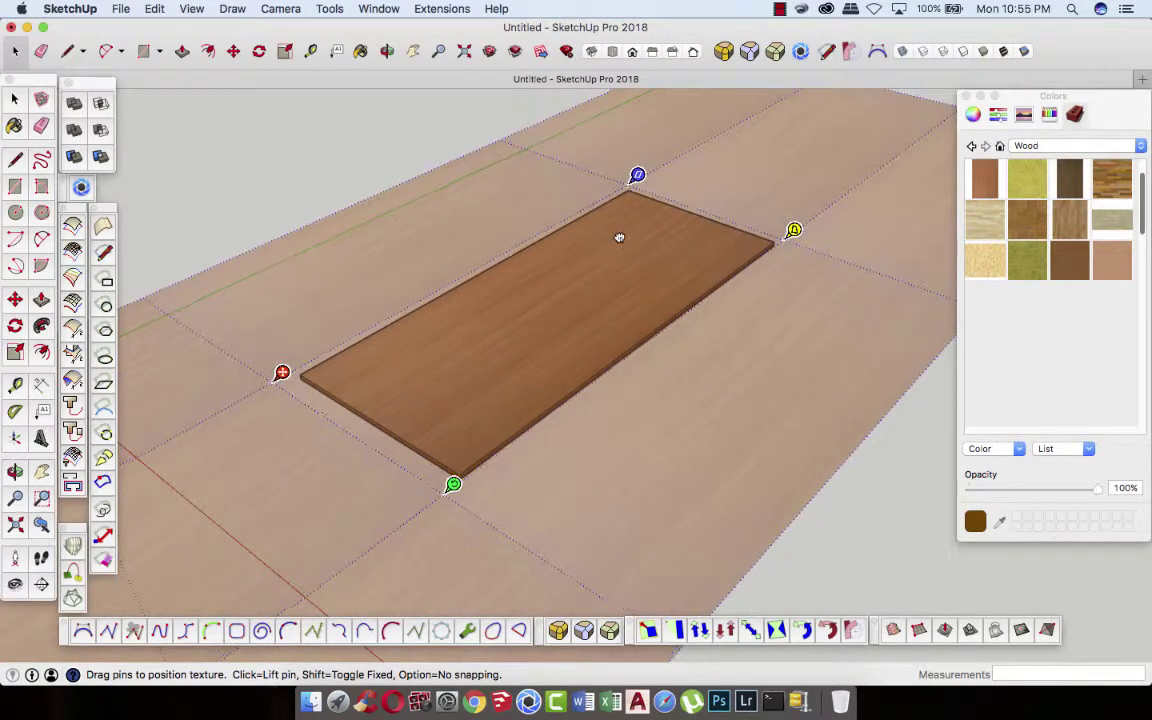
pyautogui.click(845, 533)
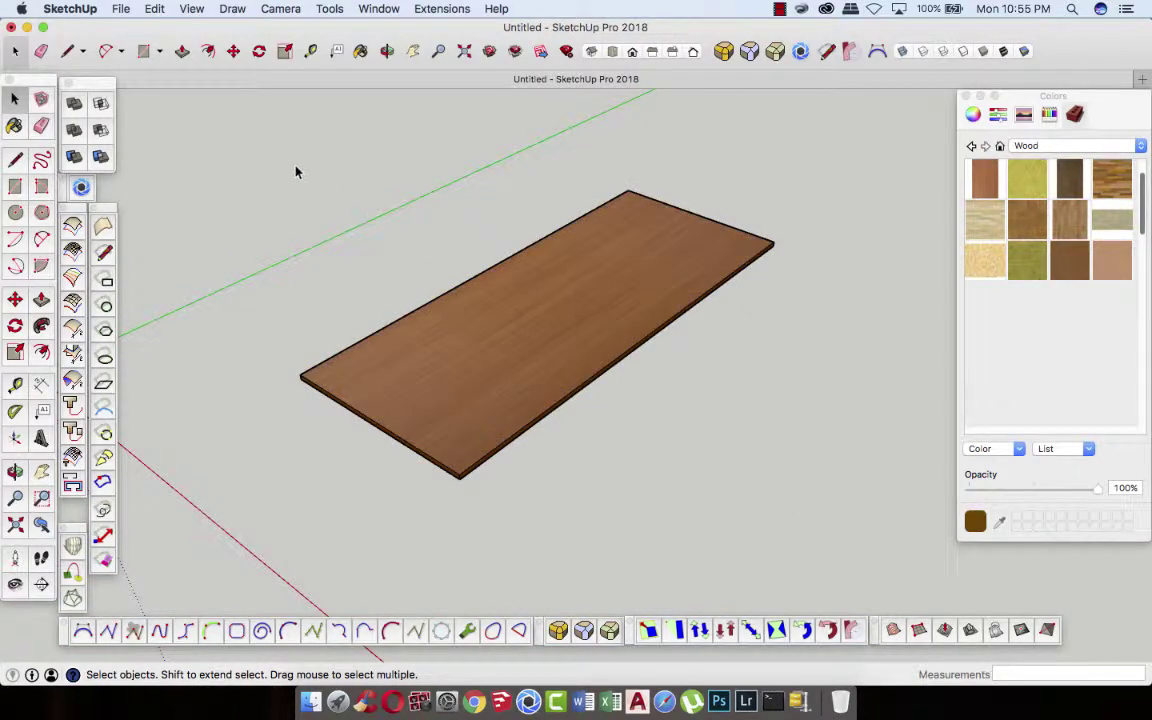
# - Select the whole board and flip it along the blue axis
pyautogui.moveTo(250, 143)
pyautogui.mouseDown()
pyautogui.moveTo(753, 450)
pyautogui.moveTo(828, 532)
pyautogui.moveTo(818, 517)
pyautogui.mouseUp()
pyautogui.rightClick(635, 300)
pyautogui.moveTo(677, 526)
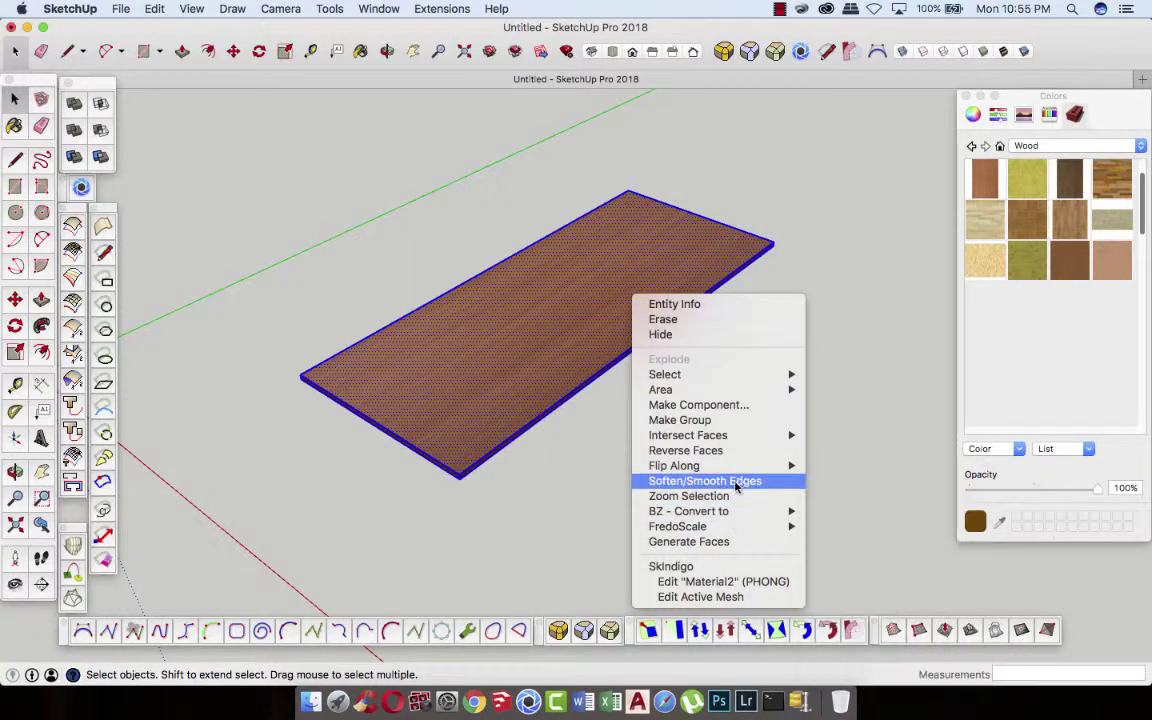
pyautogui.moveTo(674, 466)
pyautogui.click(858, 496)
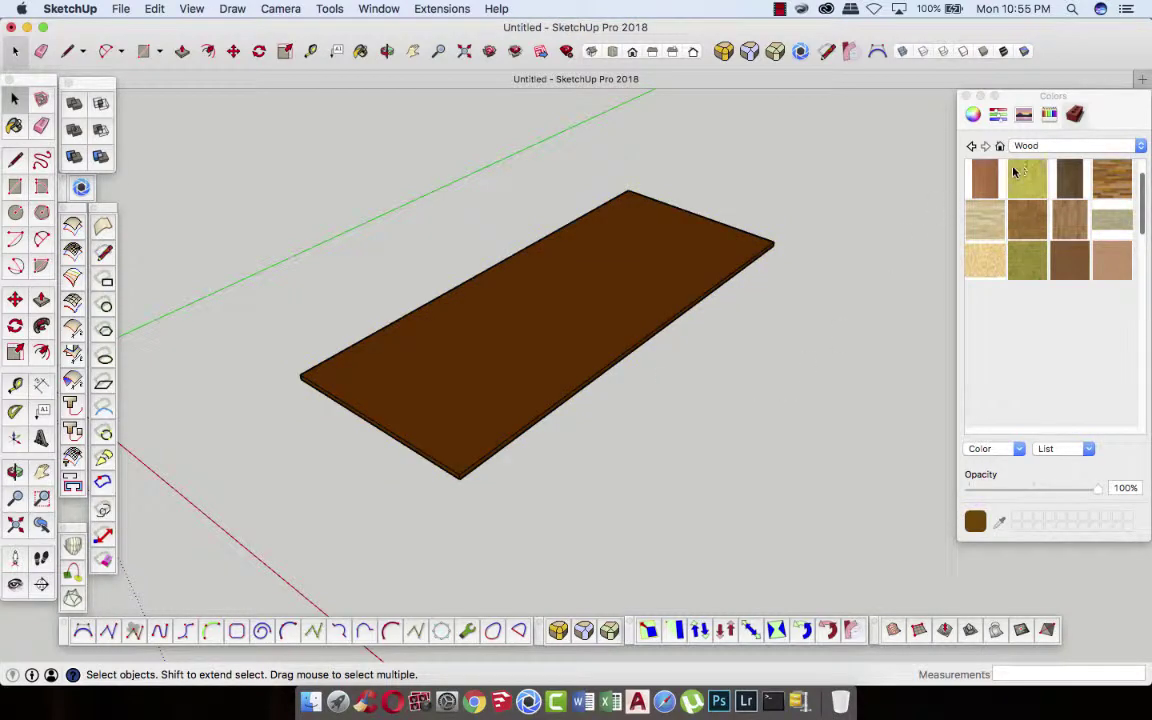
# - Paint the top face with the lighter NORWAY TIMBER wood and enter texture Position mode
pyautogui.click(598, 332)
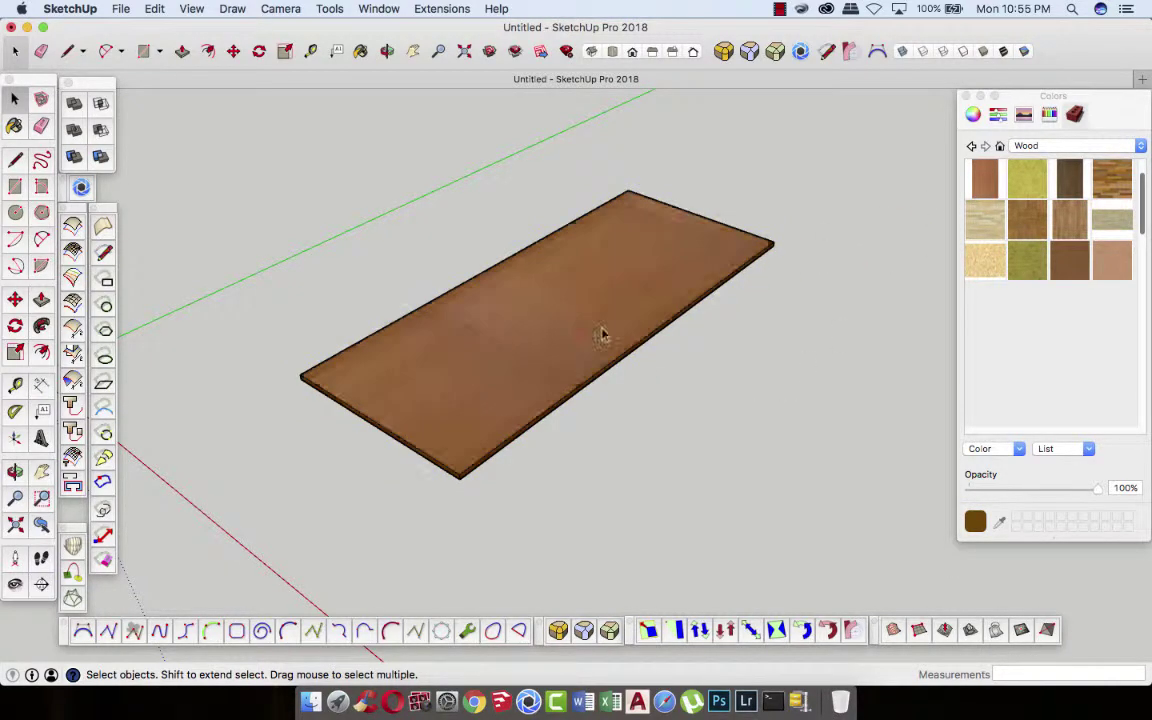
pyautogui.rightClick(528, 317)
pyautogui.moveTo(637, 502)
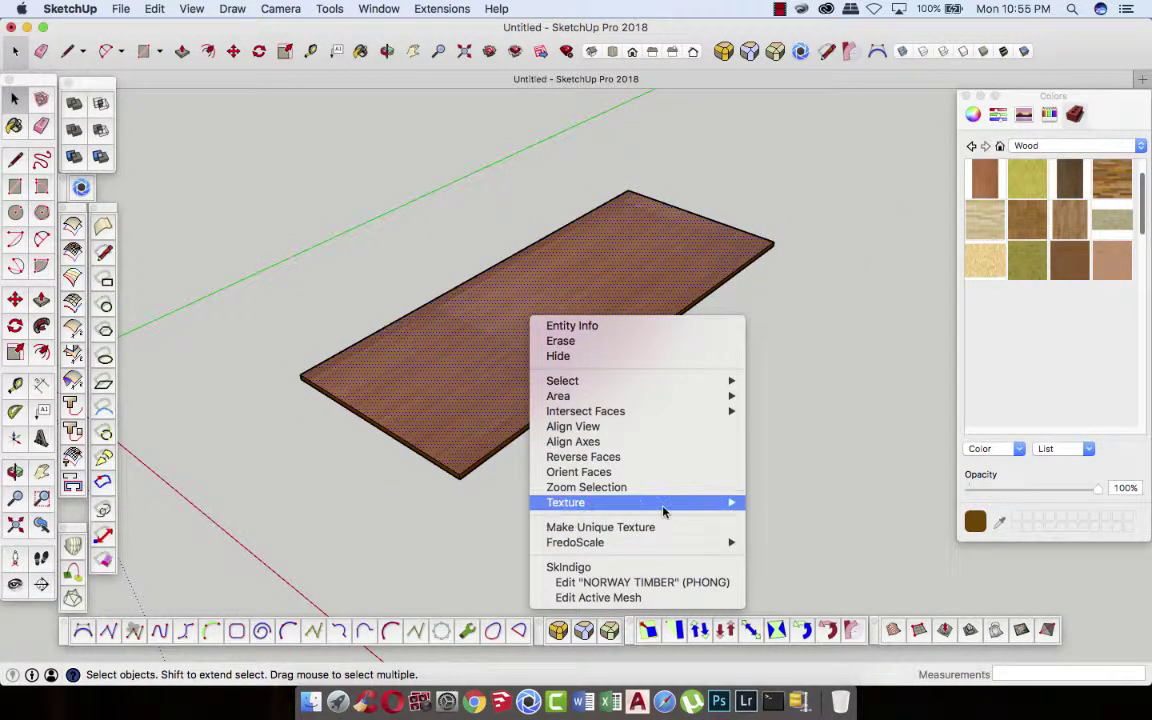
pyautogui.click(768, 503)
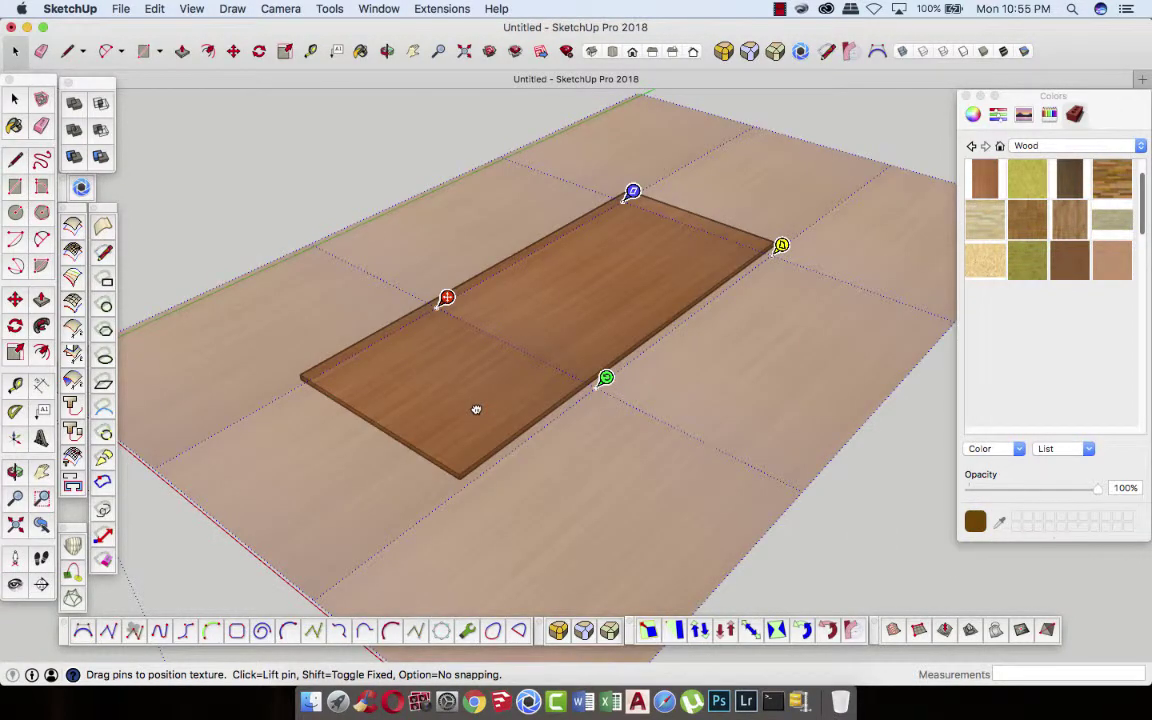
# - Shift, rotate and rescale the NORWAY TIMBER texture so its grain follows the board's length
pyautogui.moveTo(476, 409); pyautogui.dragTo(540, 352)
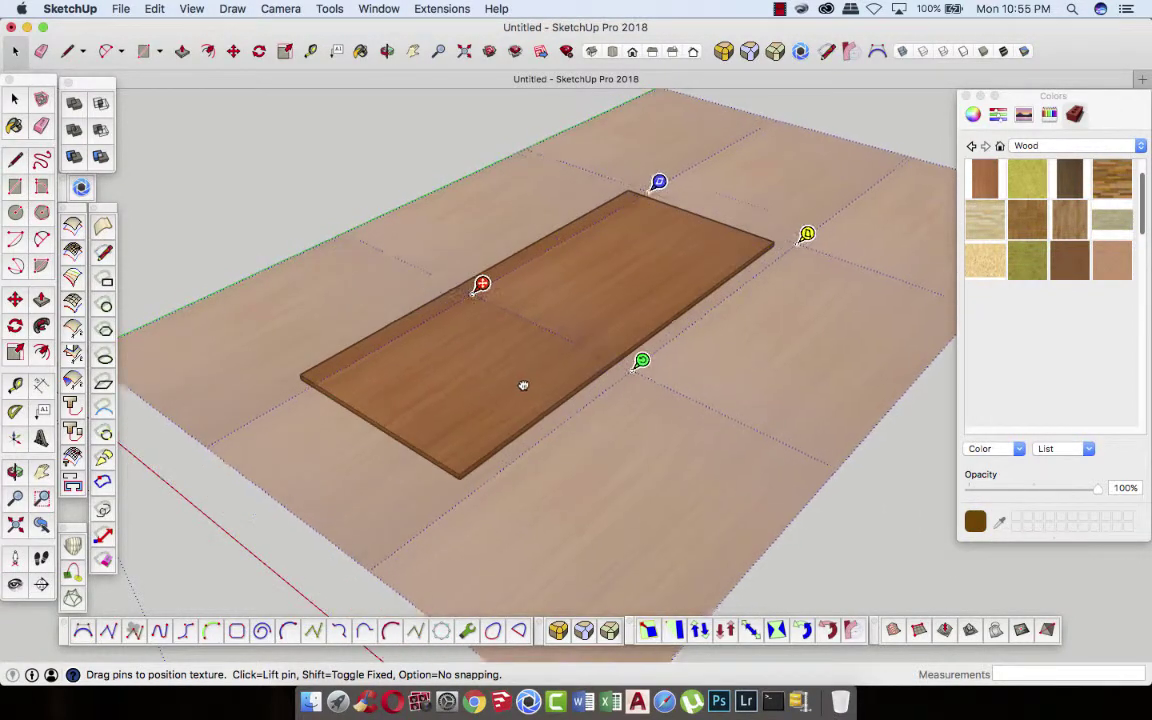
pyautogui.moveTo(658, 327)
pyautogui.mouseDown()
pyautogui.moveTo(702, 318)
pyautogui.moveTo(710, 348)
pyautogui.mouseUp()
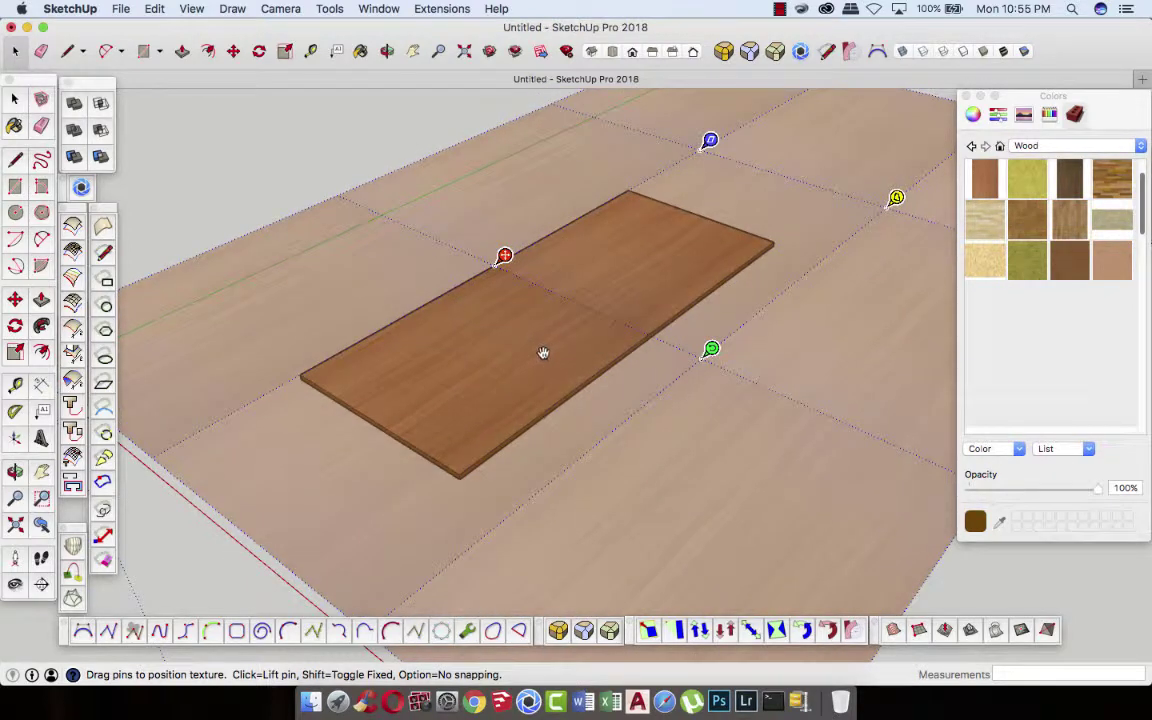
pyautogui.moveTo(557, 332); pyautogui.dragTo(337, 476)
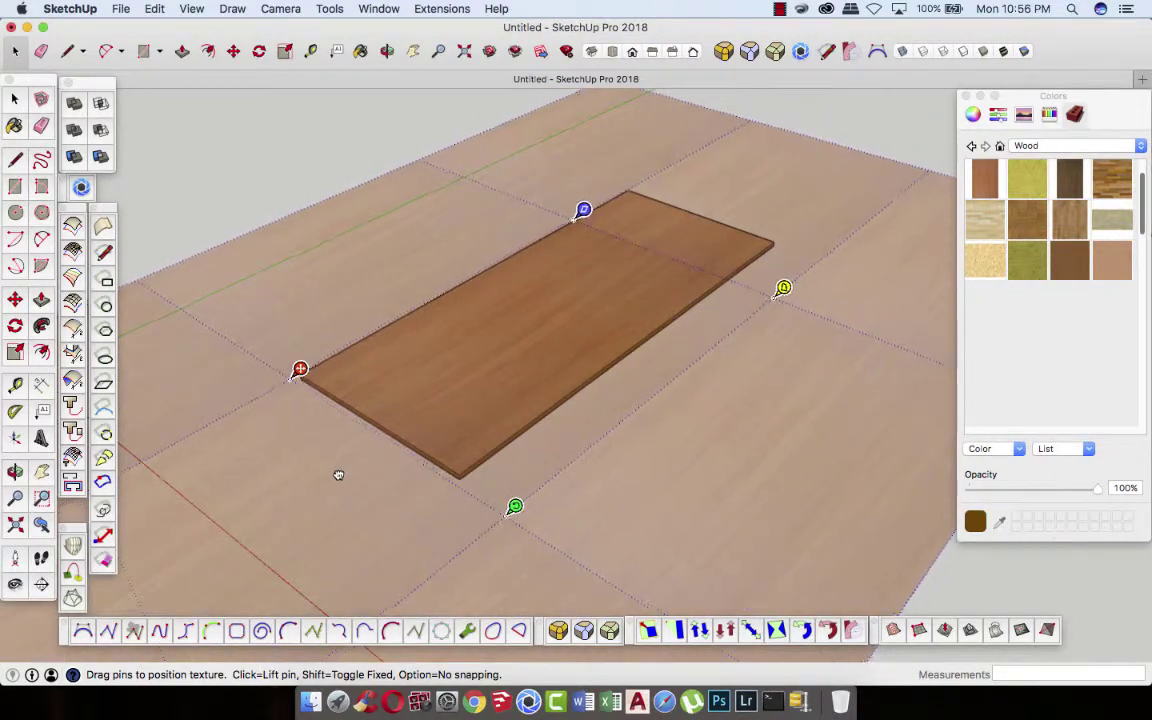
pyautogui.moveTo(583, 210); pyautogui.dragTo(659, 167)
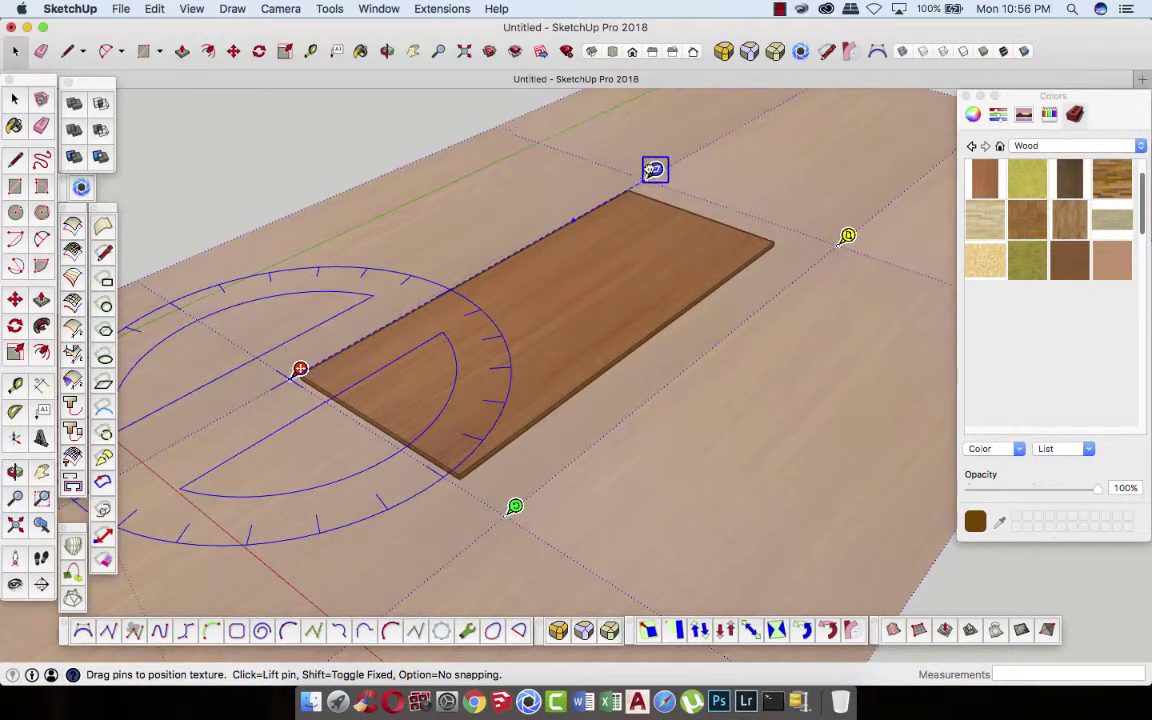
pyautogui.moveTo(514, 506)
pyautogui.mouseDown()
pyautogui.moveTo(480, 494)
pyautogui.moveTo(485, 485)
pyautogui.mouseUp()
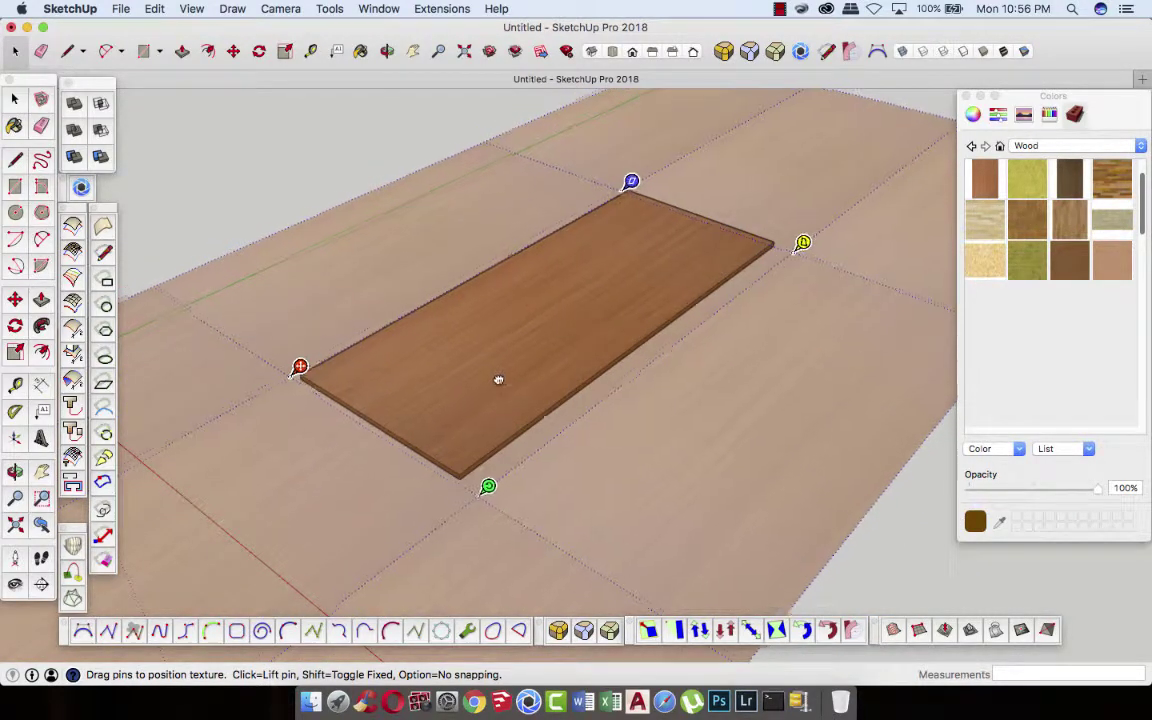
pyautogui.moveTo(497, 381); pyautogui.dragTo(498, 378)
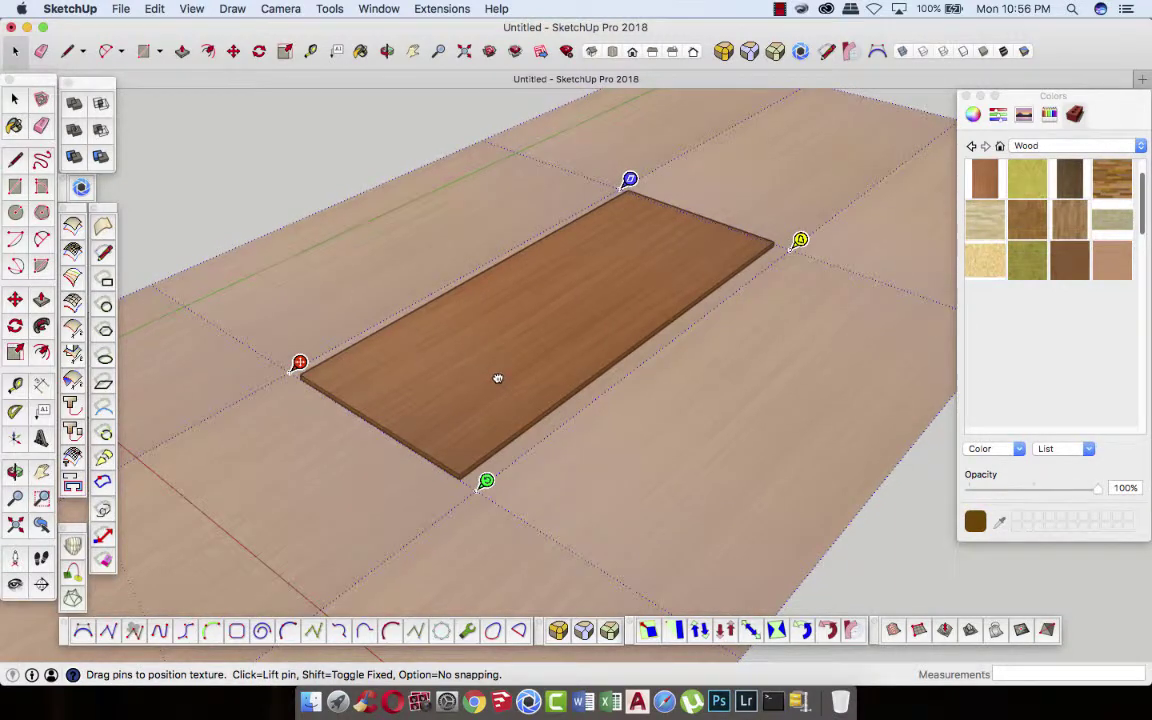
pyautogui.moveTo(628, 180); pyautogui.dragTo(640, 173)
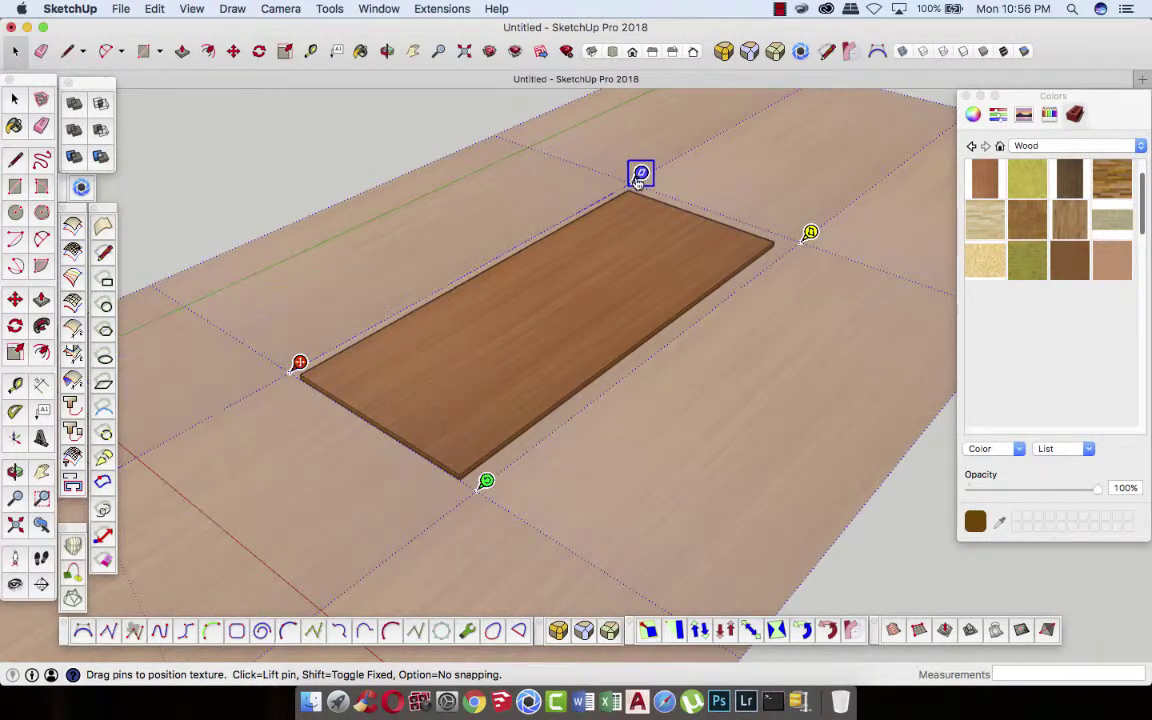
pyautogui.click(345, 163)
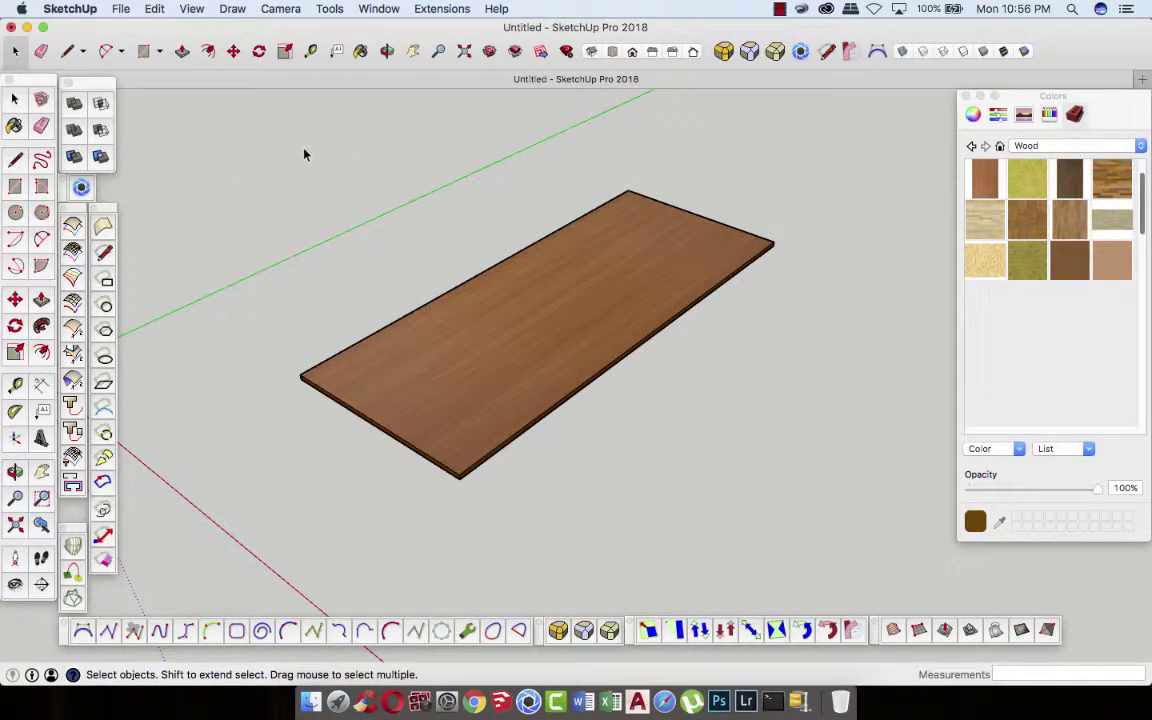
pyautogui.moveTo(230, 115); pyautogui.dragTo(720, 485)
# - Make the wood-textured board a group and orbit in close to its front corner
pyautogui.rightClick(613, 283)
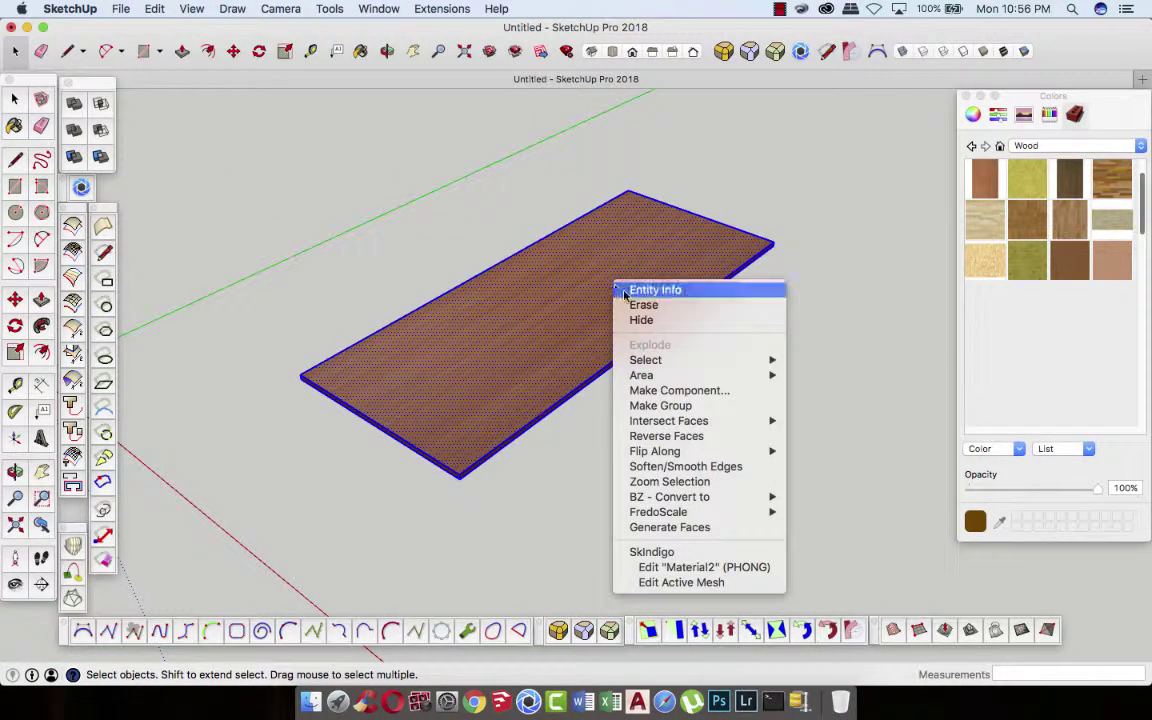
pyautogui.click(688, 408)
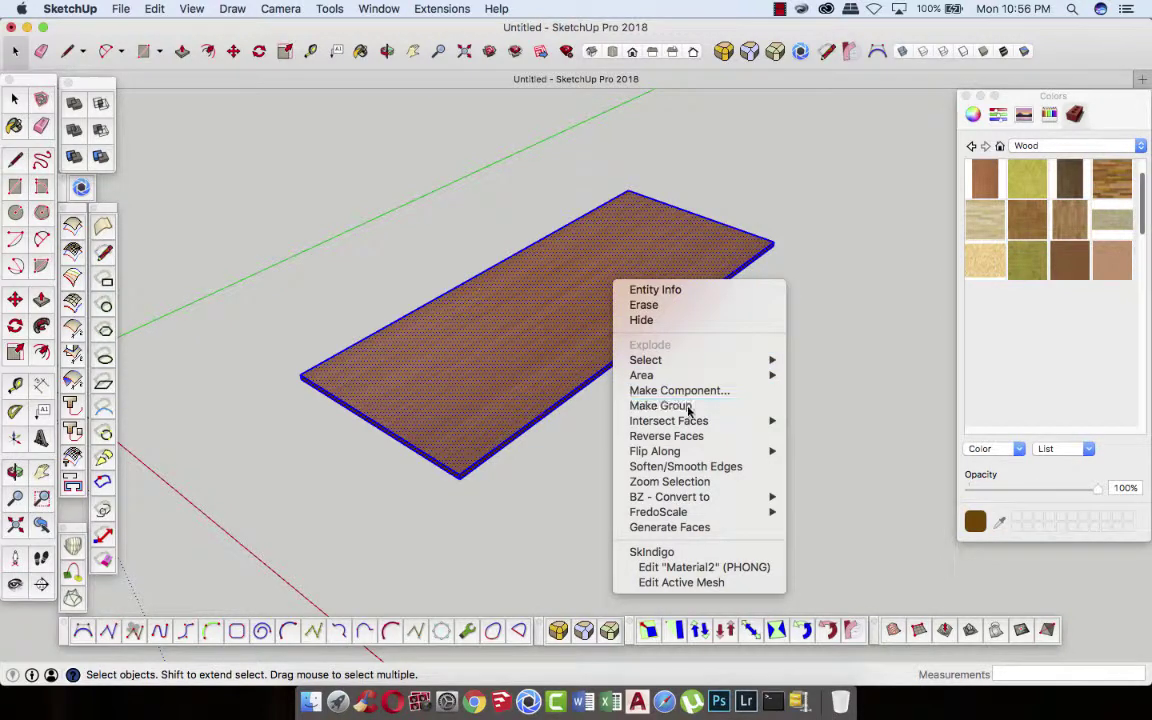
pyautogui.click(564, 441)
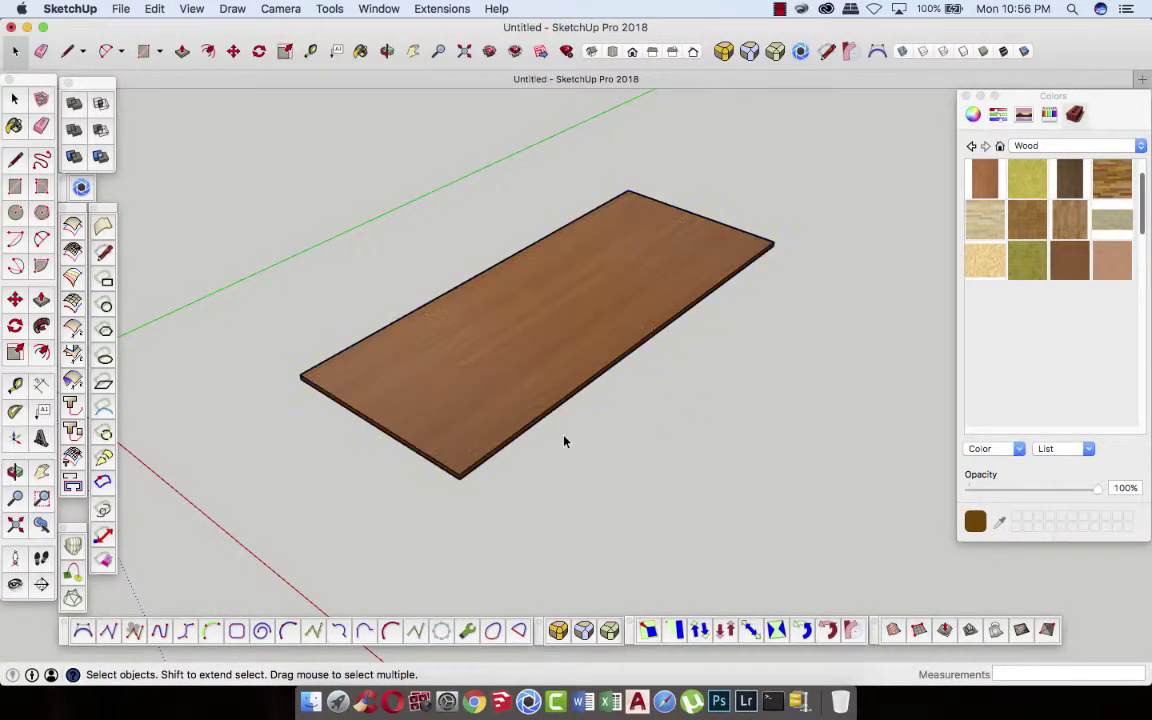
pyautogui.click(487, 404)
pyautogui.click(388, 57)
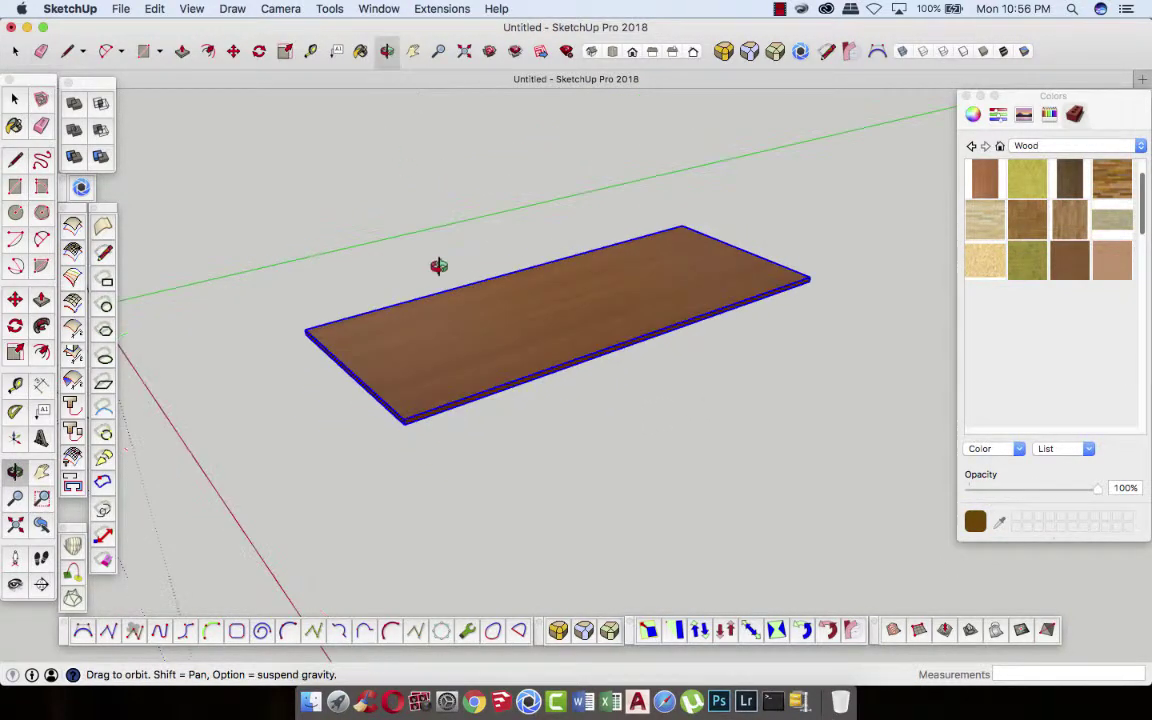
pyautogui.moveTo(437, 265)
pyautogui.mouseDown()
pyautogui.moveTo(416, 386)
pyautogui.moveTo(437, 408)
pyautogui.mouseUp()
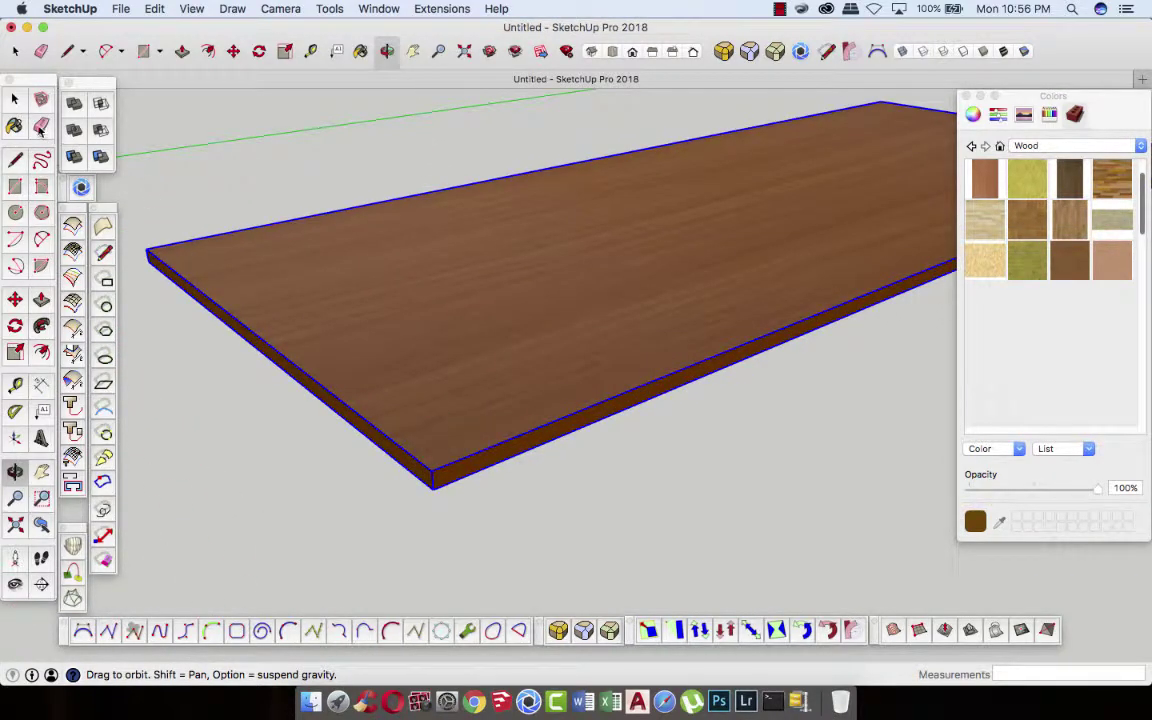
pyautogui.click(16, 100)
pyautogui.scroll(2, 447, 489)
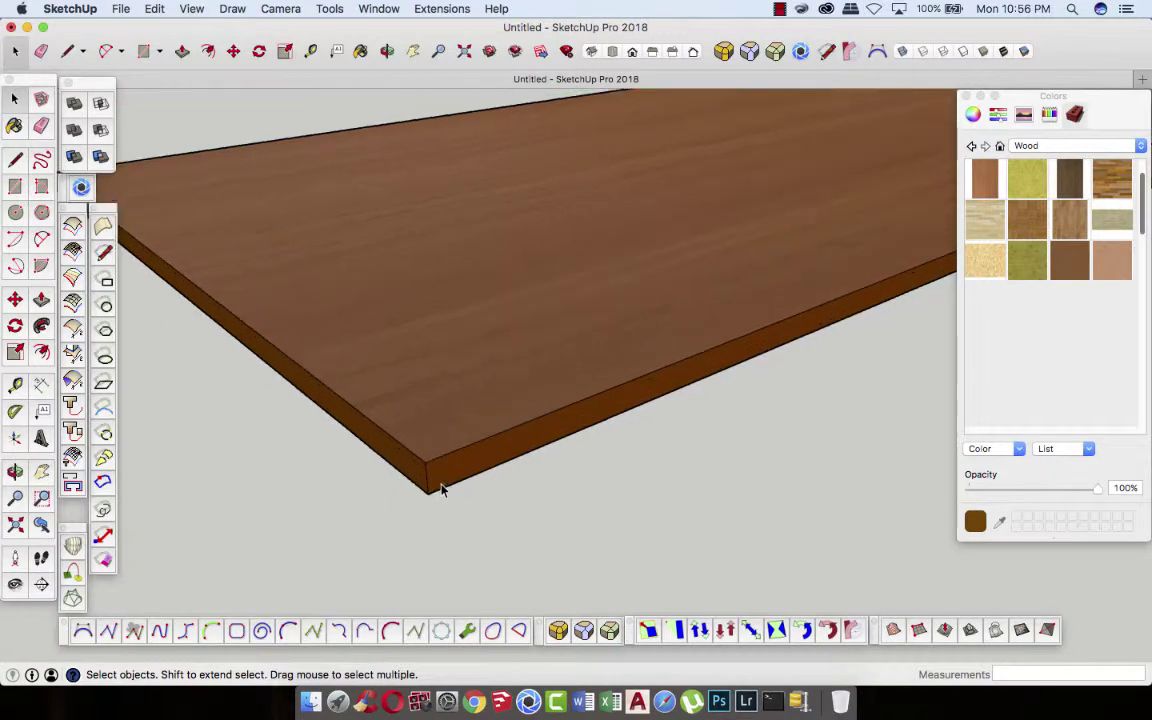
pyautogui.scroll(2, 441, 484)
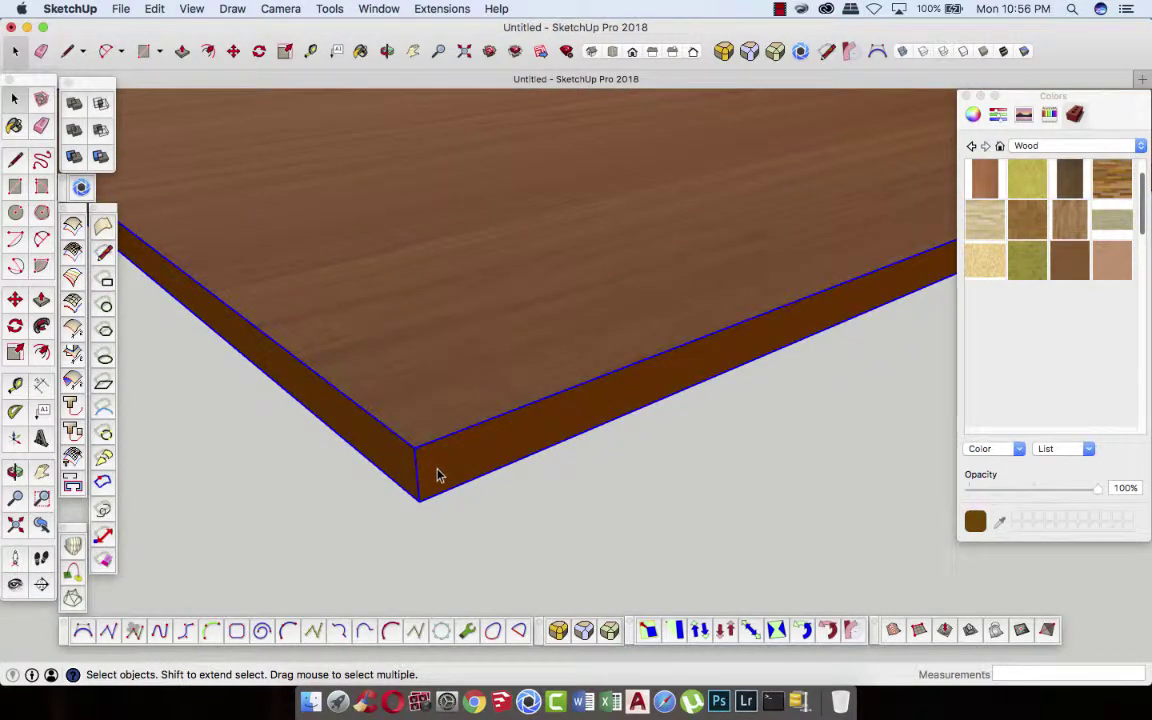
# - Explode the board group and place a Tape Measure guide at its front corner
pyautogui.rightClick(472, 386)
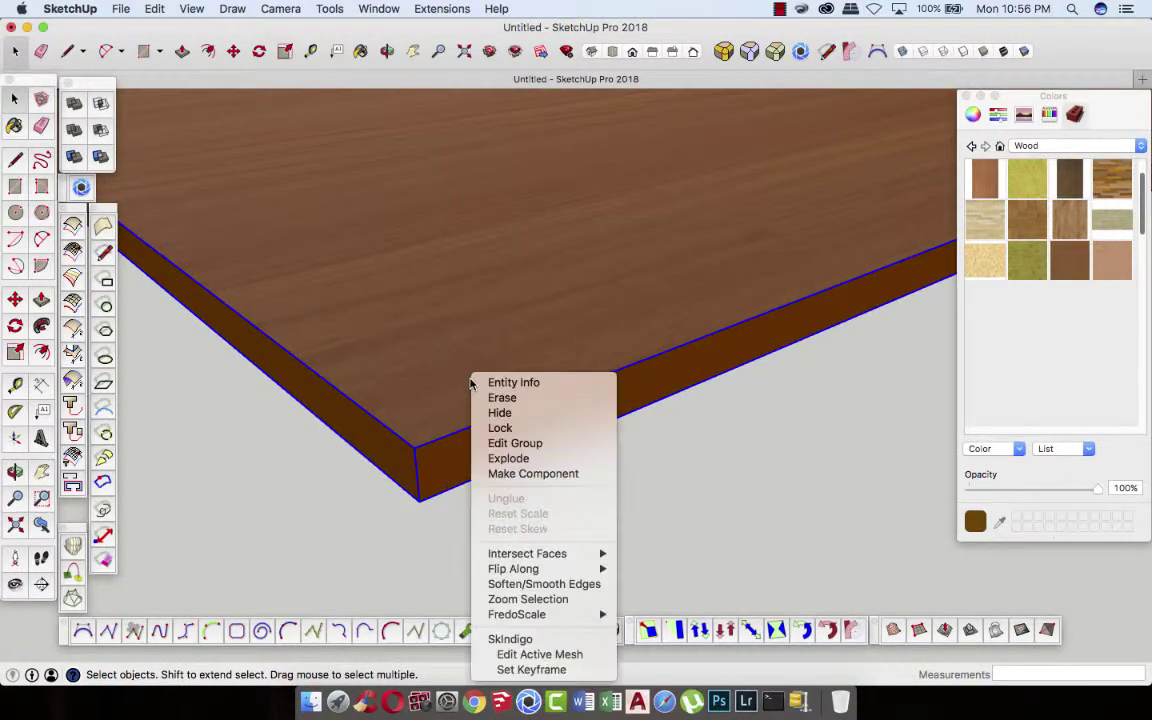
pyautogui.click(500, 458)
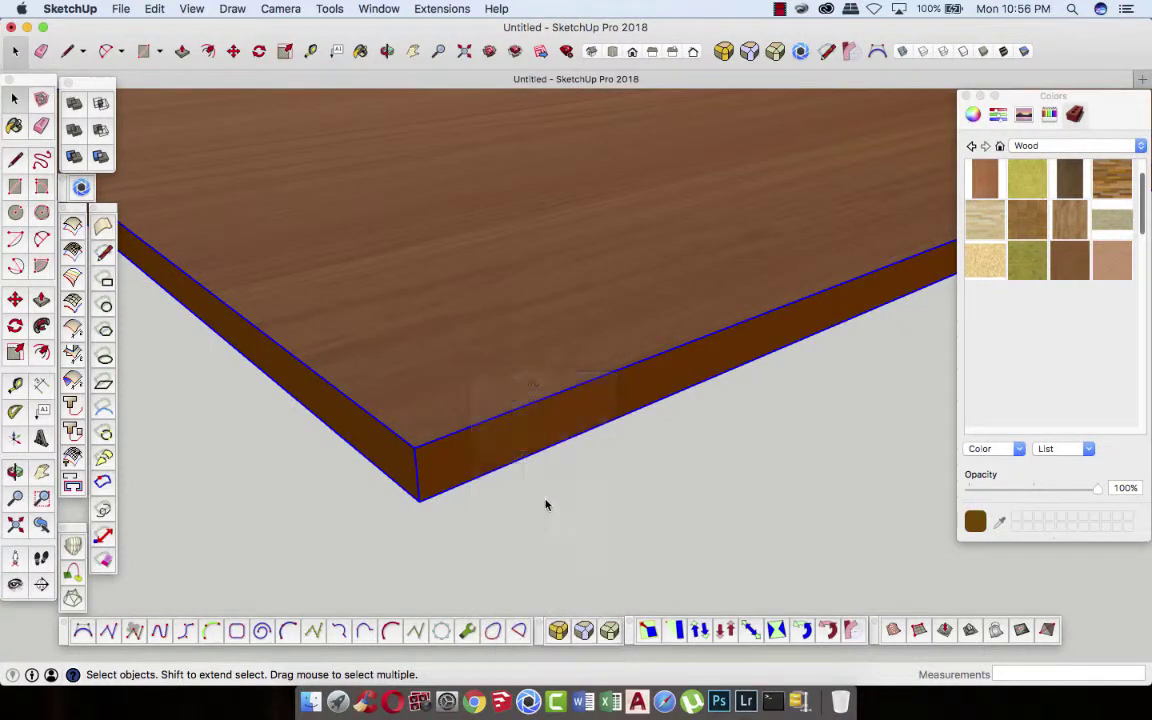
pyautogui.click(17, 387)
pyautogui.click(417, 475)
pyautogui.write('25')
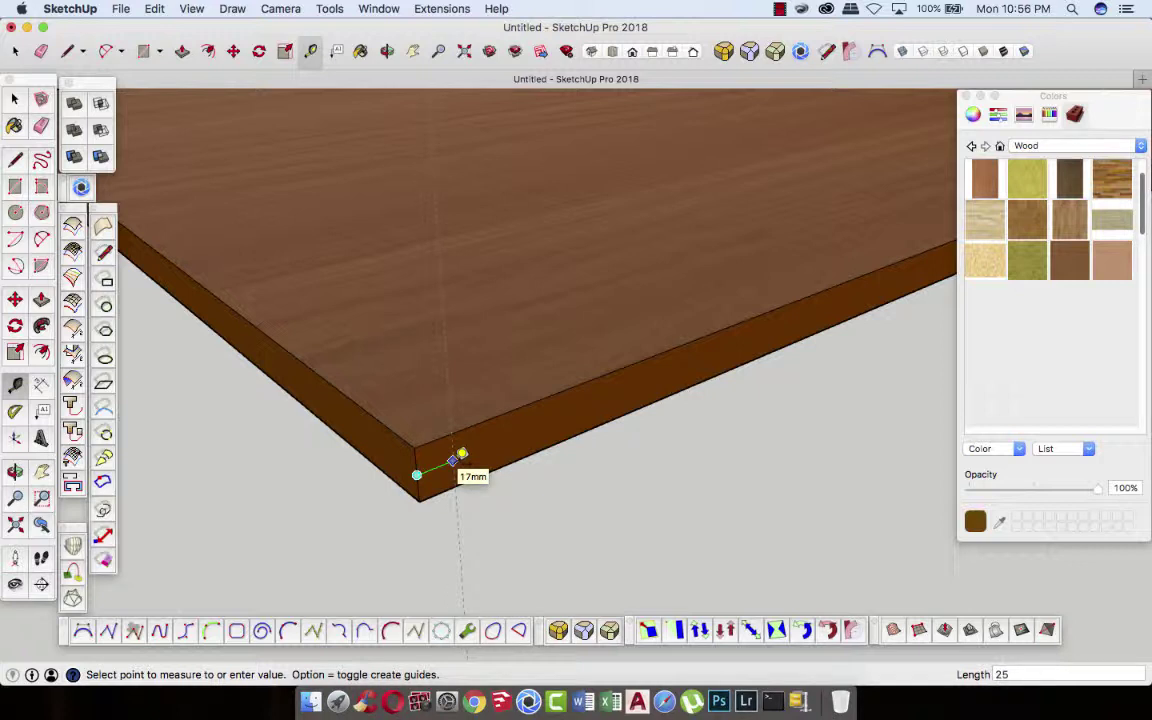
pyautogui.click(453, 460)
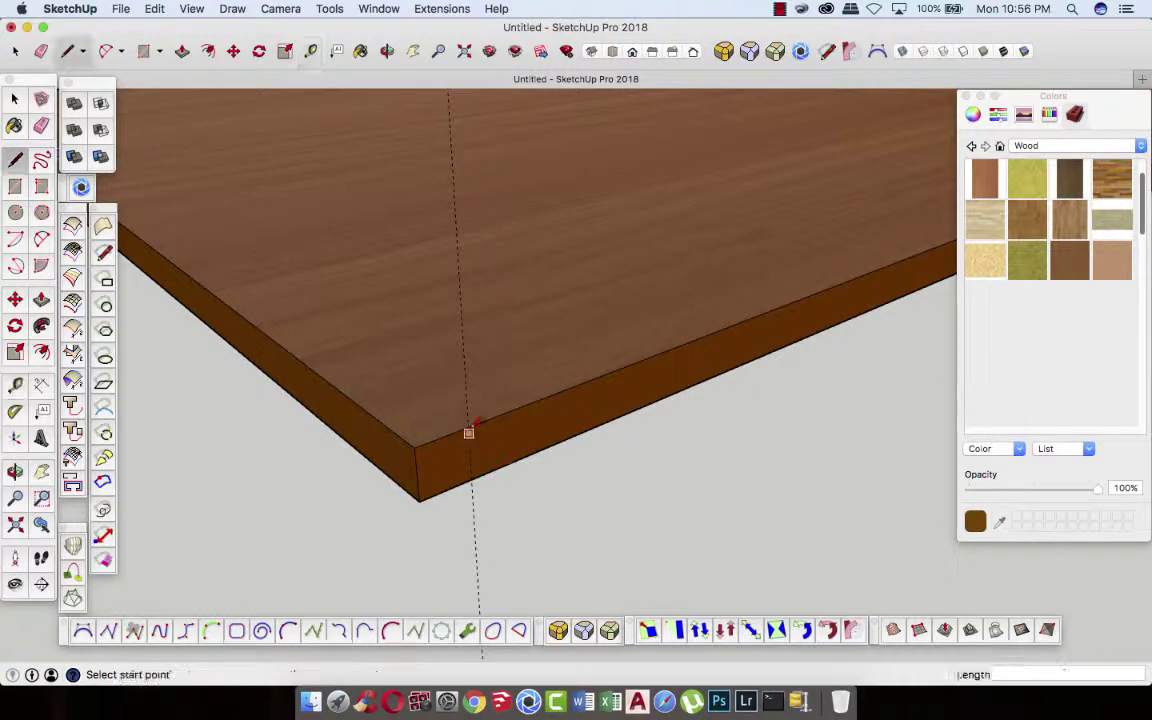
# - Draw a corner diagonal and Push/Pull the triangle through the board's length to bevel it
pyautogui.press('l')
pyautogui.click(417, 475)
pyautogui.click(467, 427)
pyautogui.click(186, 52)
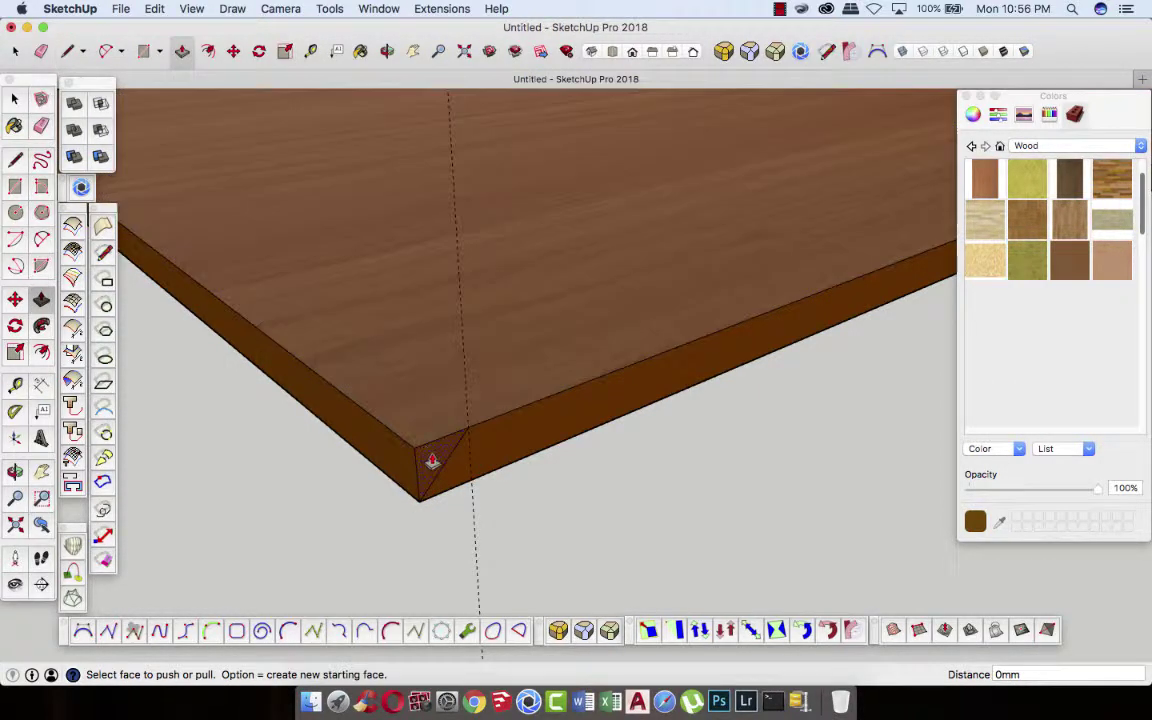
pyautogui.moveTo(432, 463); pyautogui.dragTo(318, 390)
pyautogui.click(318, 390)
pyautogui.write('1000')
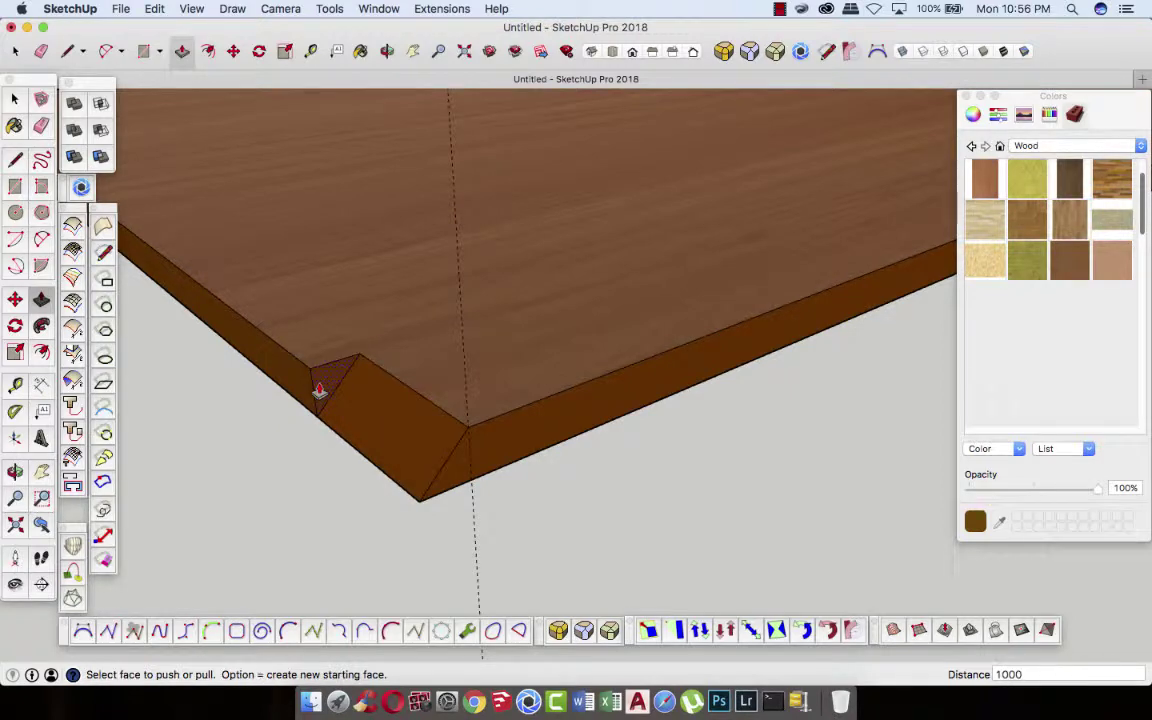
pyautogui.click(318, 390)
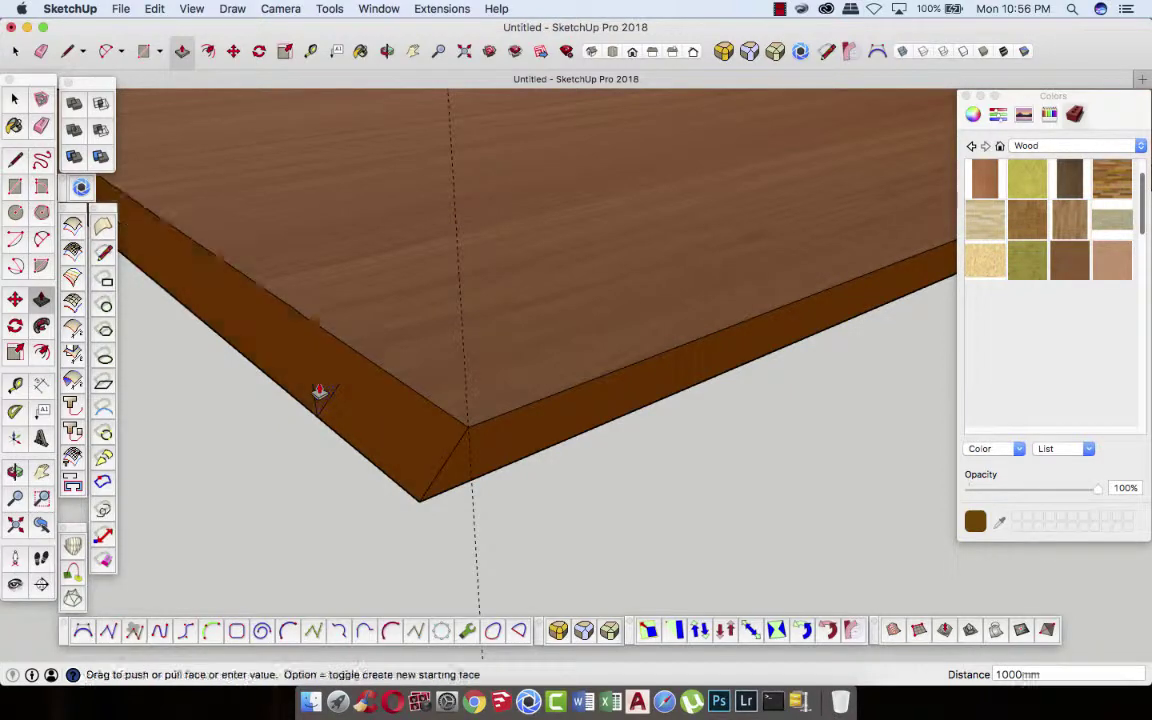
pyautogui.press('space')
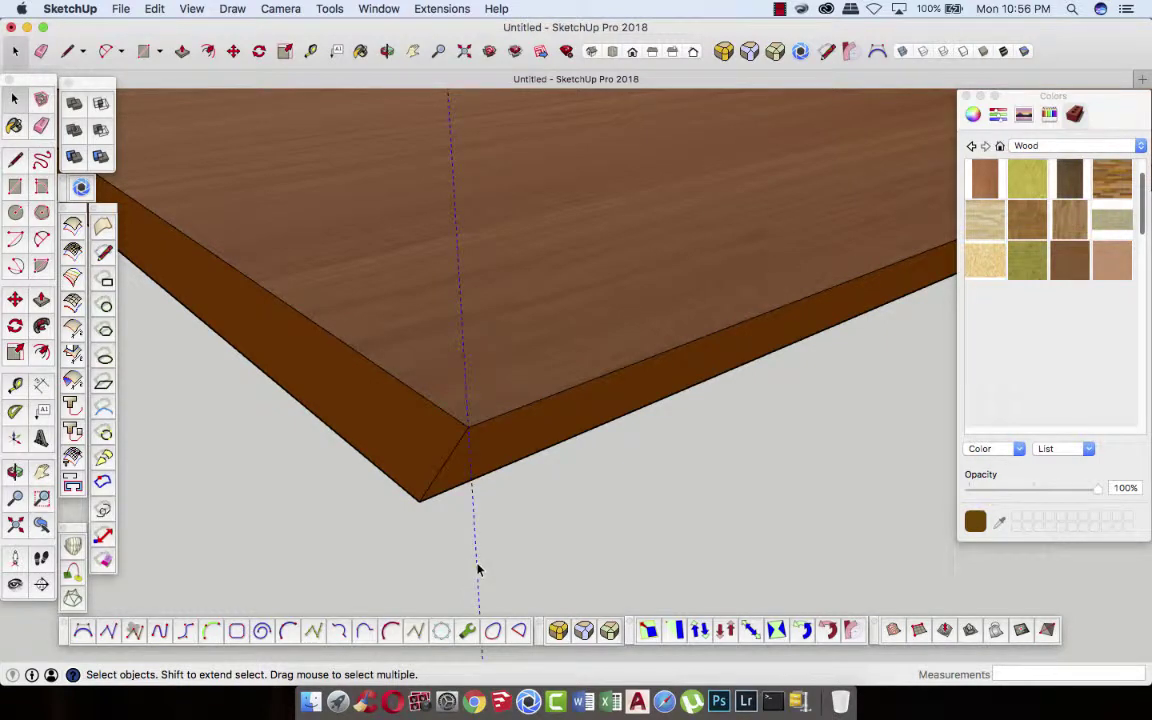
# - Place a Tape Measure guide 16 mm in from the board's front-right corner
pyautogui.click(387, 51)
pyautogui.moveTo(380, 150)
pyautogui.mouseDown()
pyautogui.moveTo(362, 316)
pyautogui.moveTo(337, 406)
pyautogui.moveTo(681, 455)
pyautogui.moveTo(727, 450)
pyautogui.mouseUp()
pyautogui.scroll(-3, 352, 405)
pyautogui.scroll(-3, 362, 402)
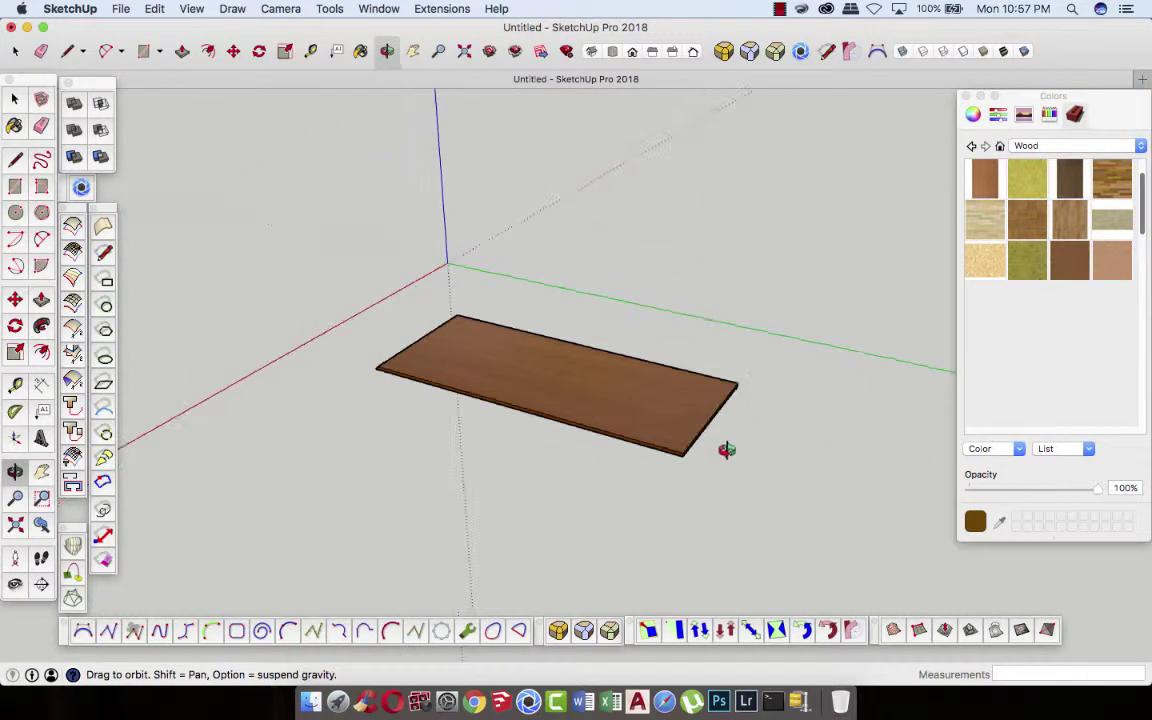
pyautogui.scroll(3, 690, 445)
pyautogui.scroll(3, 650, 458)
pyautogui.scroll(3, 630, 470)
pyautogui.scroll(2, 630, 470)
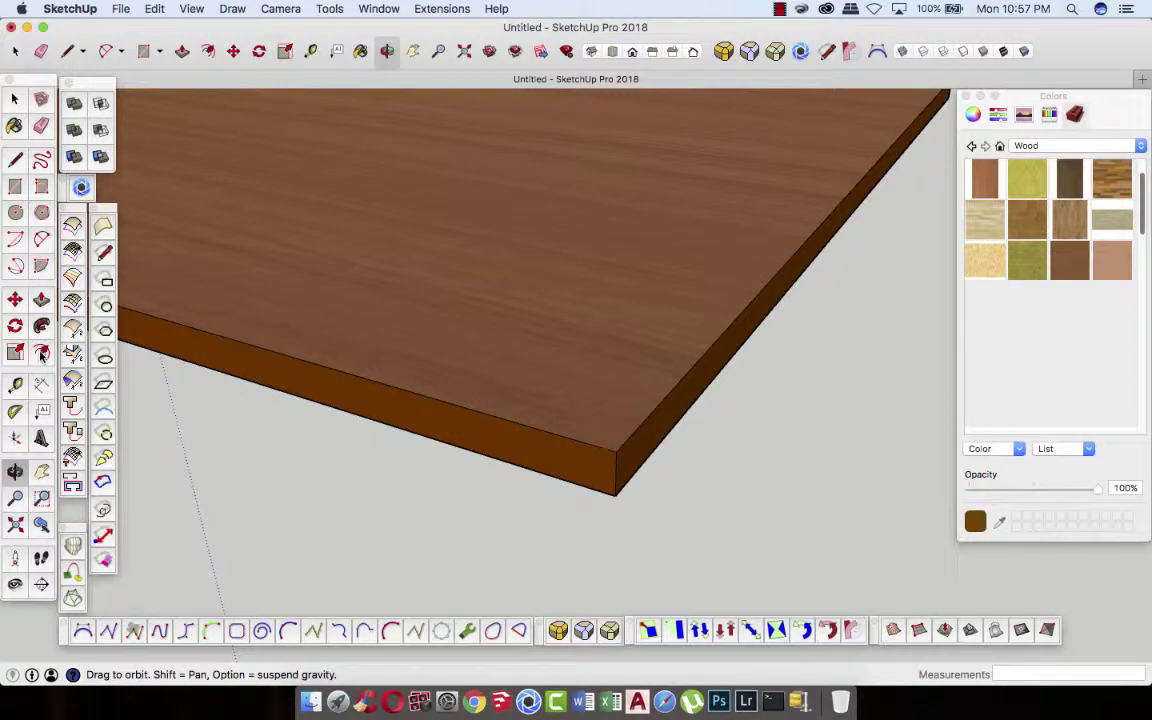
pyautogui.click(16, 383)
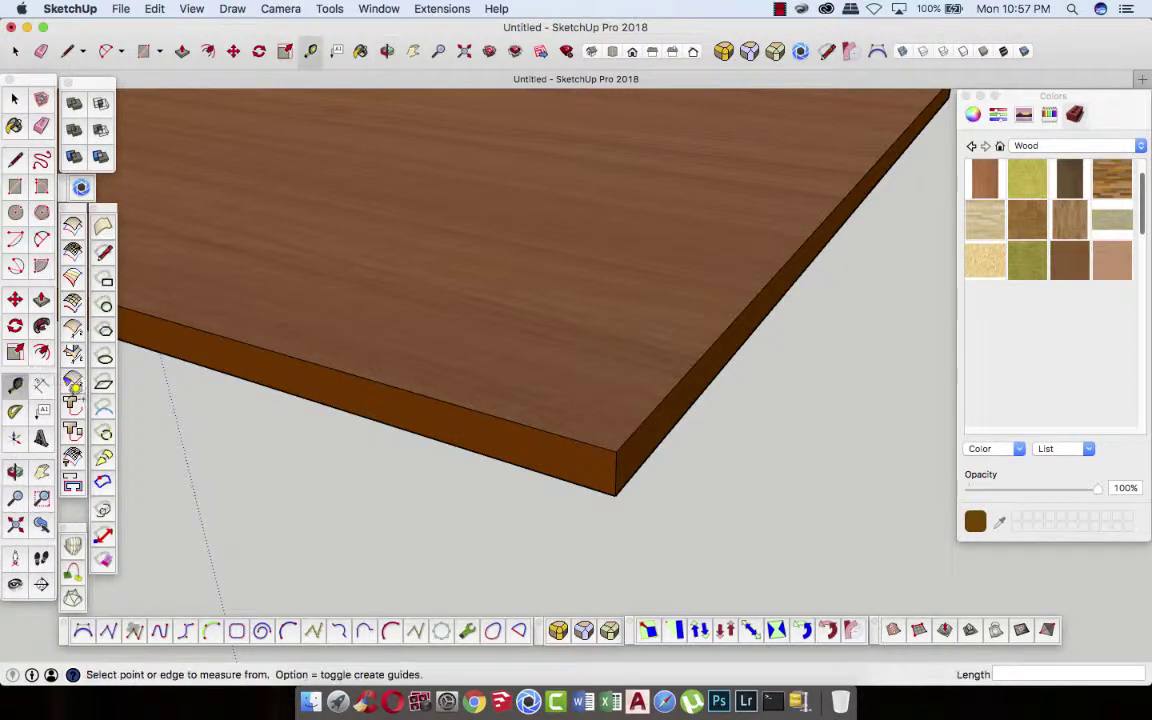
pyautogui.click(615, 473)
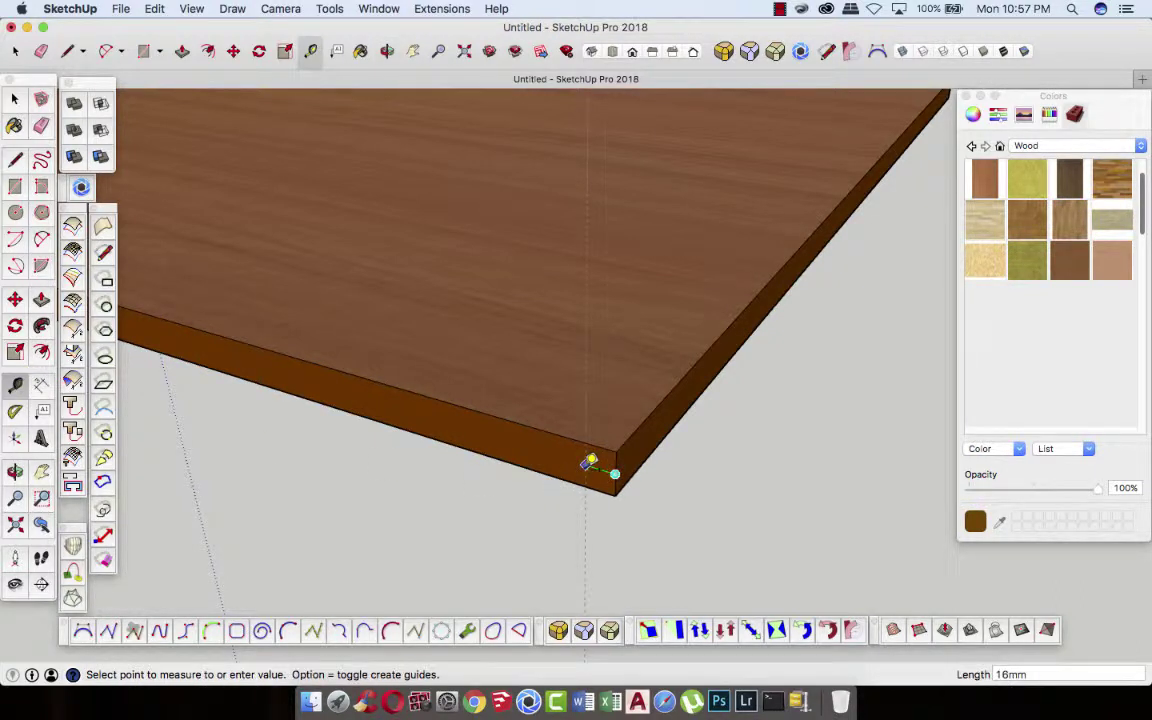
pyautogui.click(588, 461)
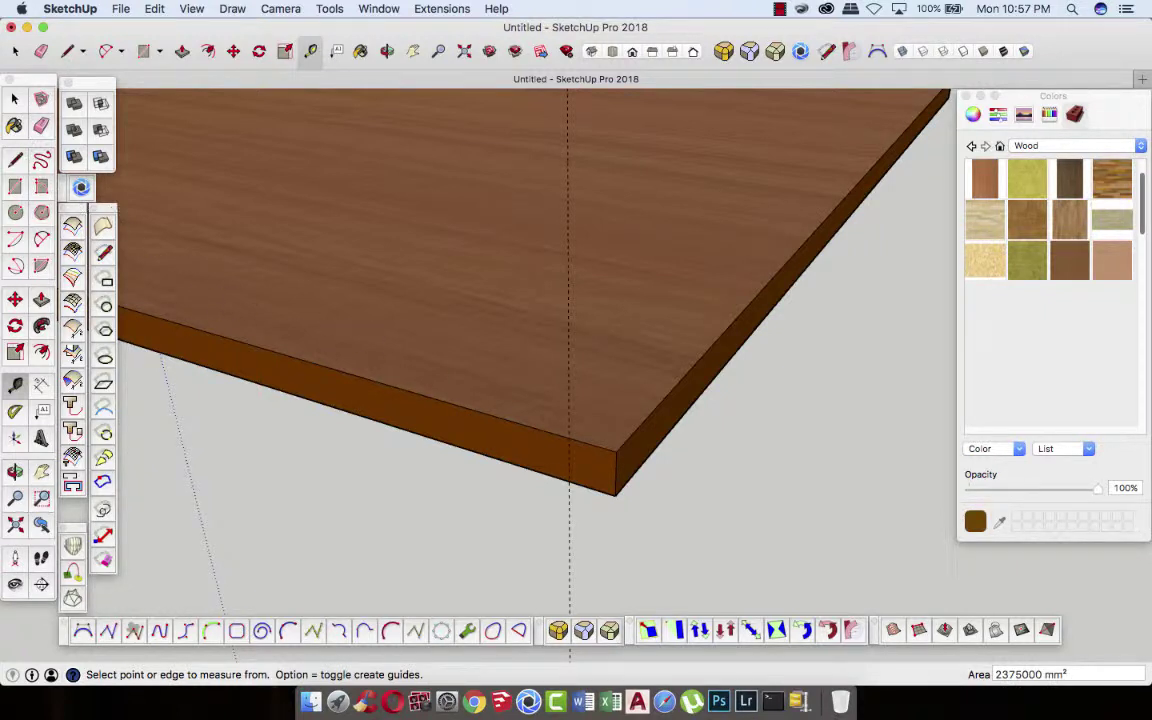
# - Draw a diagonal to the corner and Push/Pull the triangle along the 1000 mm side edge
pyautogui.press('l')
pyautogui.click(568, 437)
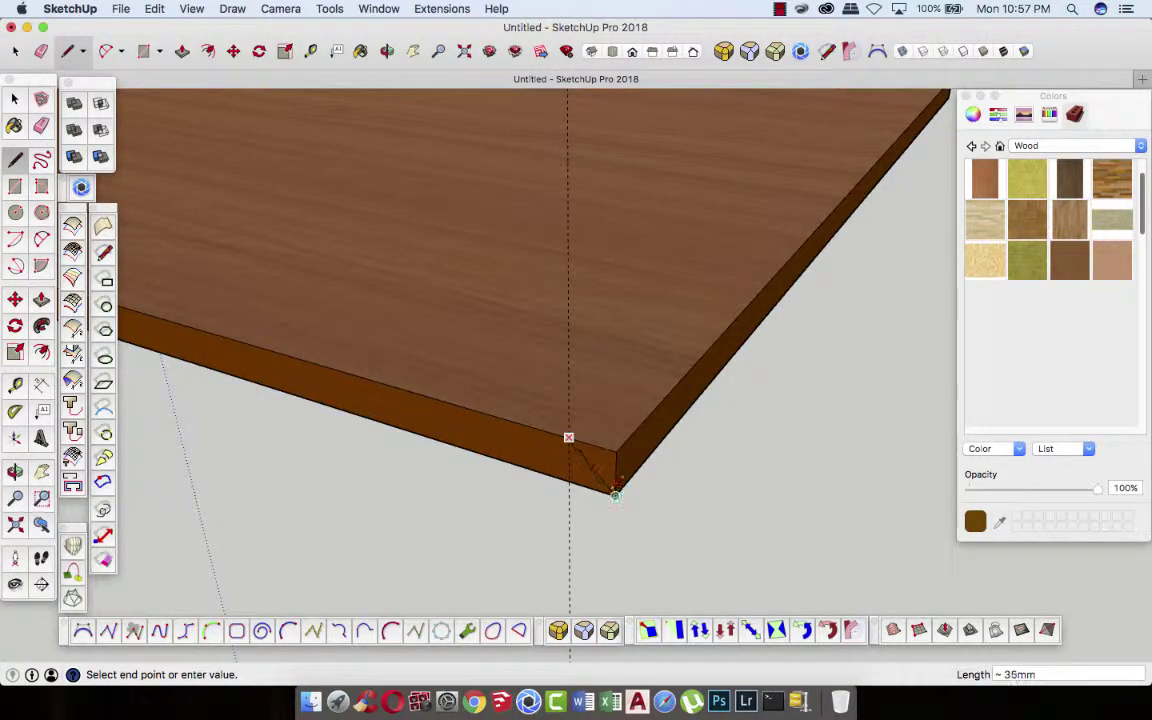
pyautogui.click(615, 492)
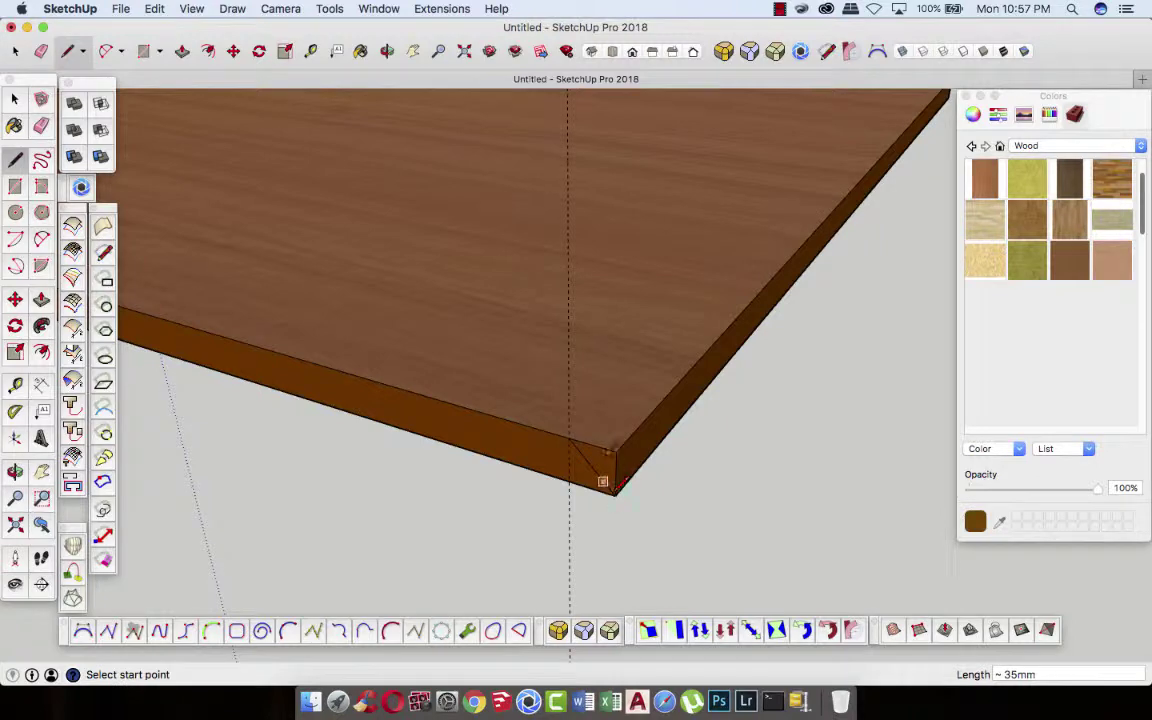
pyautogui.click(183, 52)
pyautogui.click(684, 399)
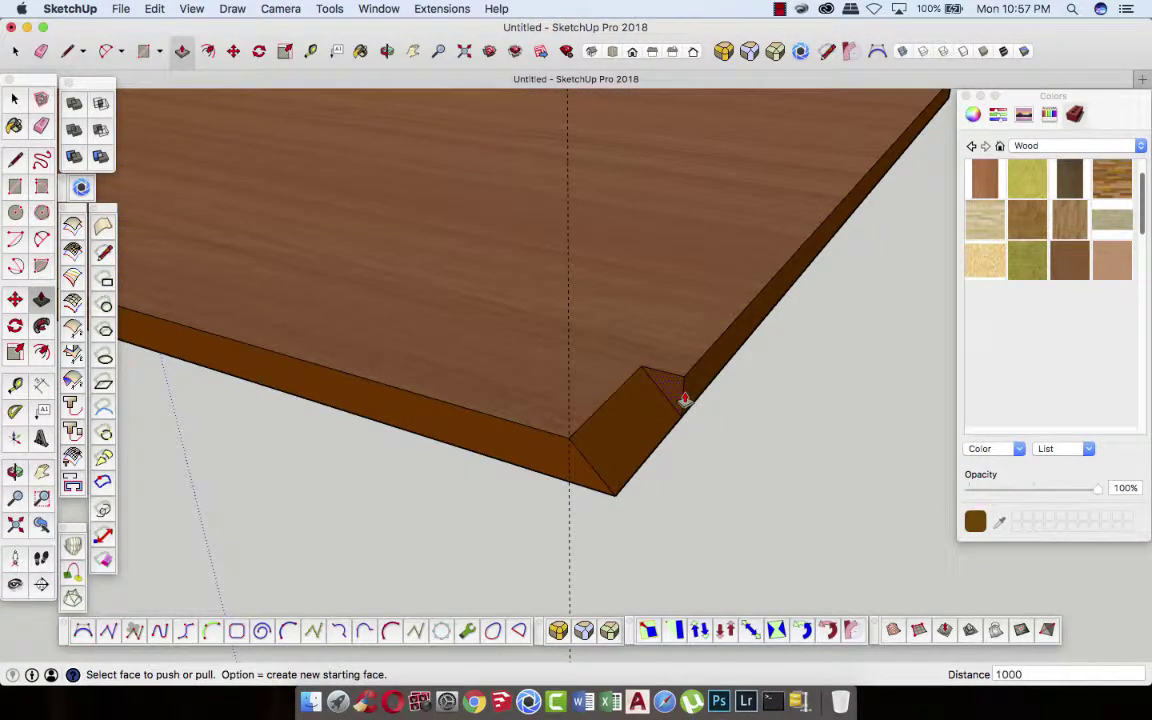
pyautogui.click(684, 399)
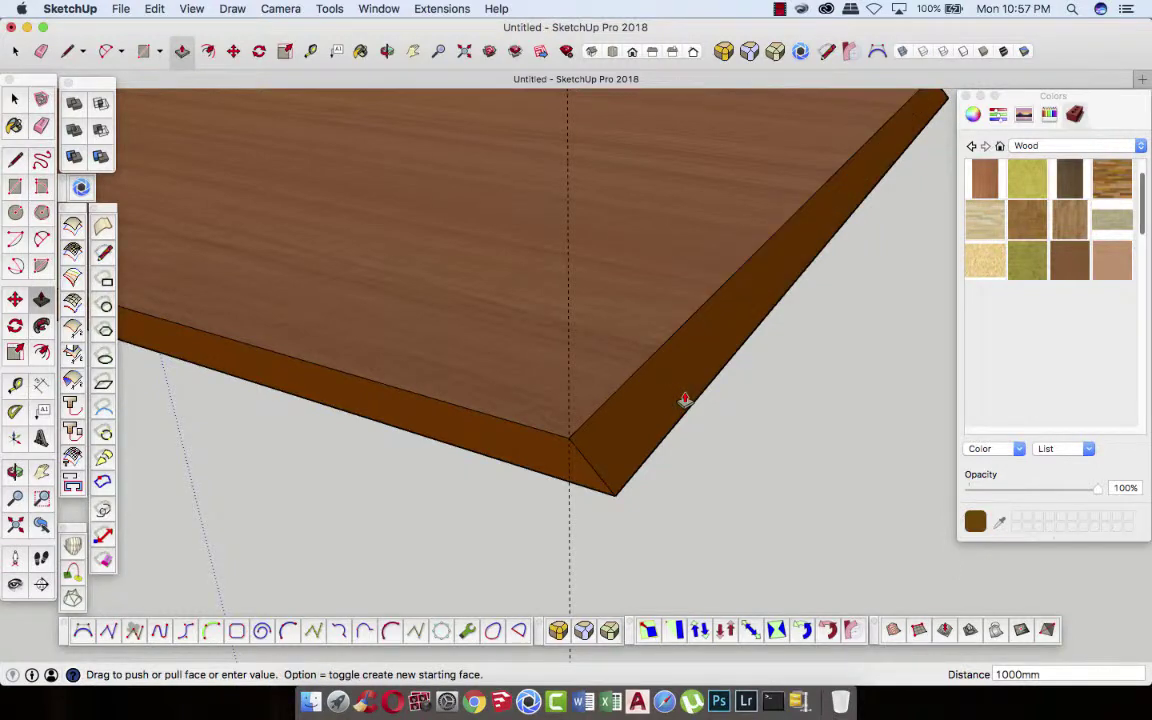
pyautogui.click(37, 127)
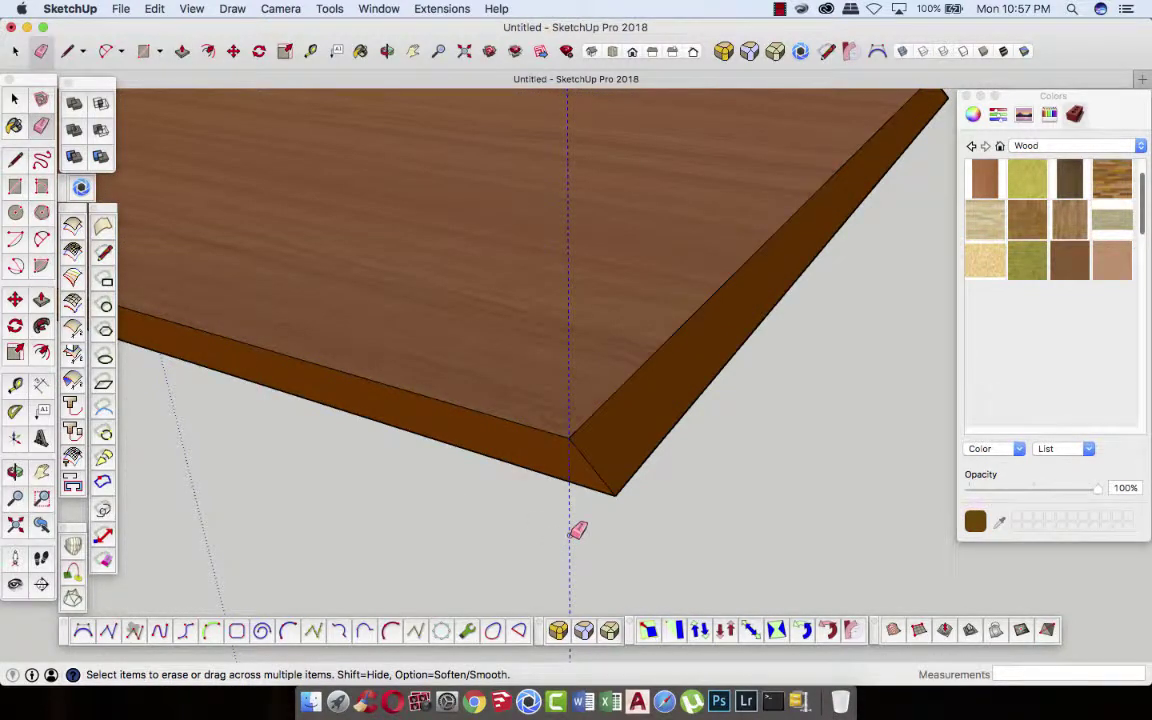
# - Group the whole bevelled board into one object and orbit down to its other end
pyautogui.scroll(-2, 640, 547)
pyautogui.scroll(-3, 640, 547)
pyautogui.scroll(-2, 640, 547)
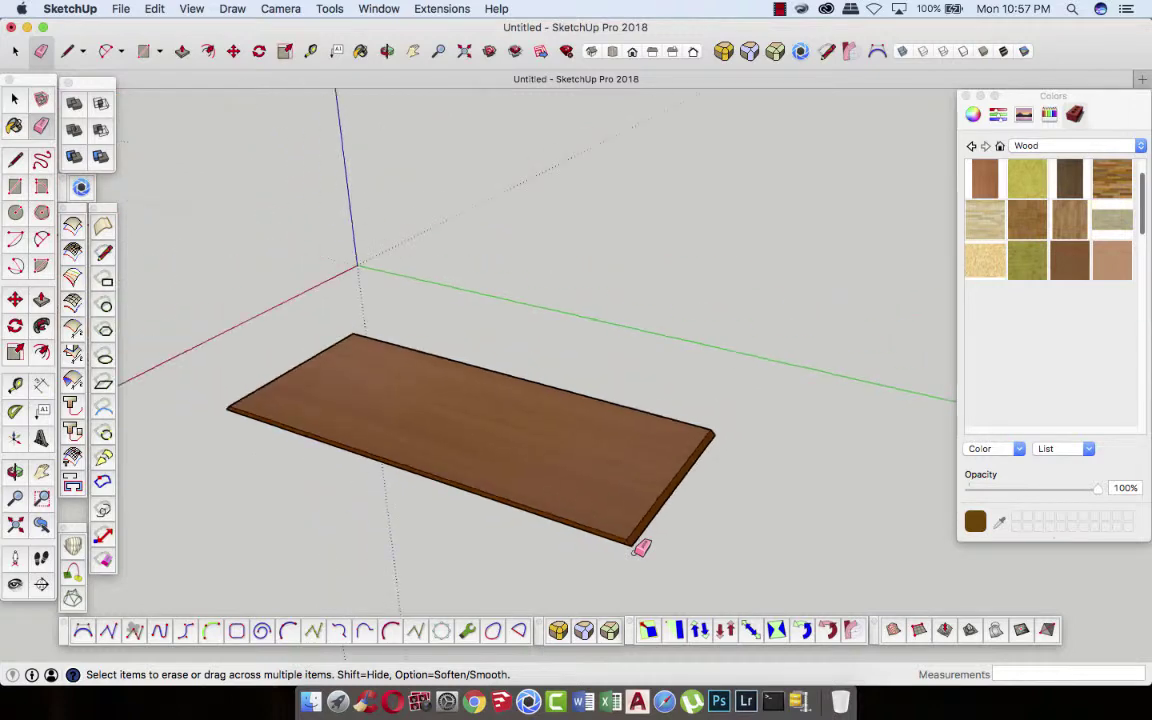
pyautogui.click(15, 99)
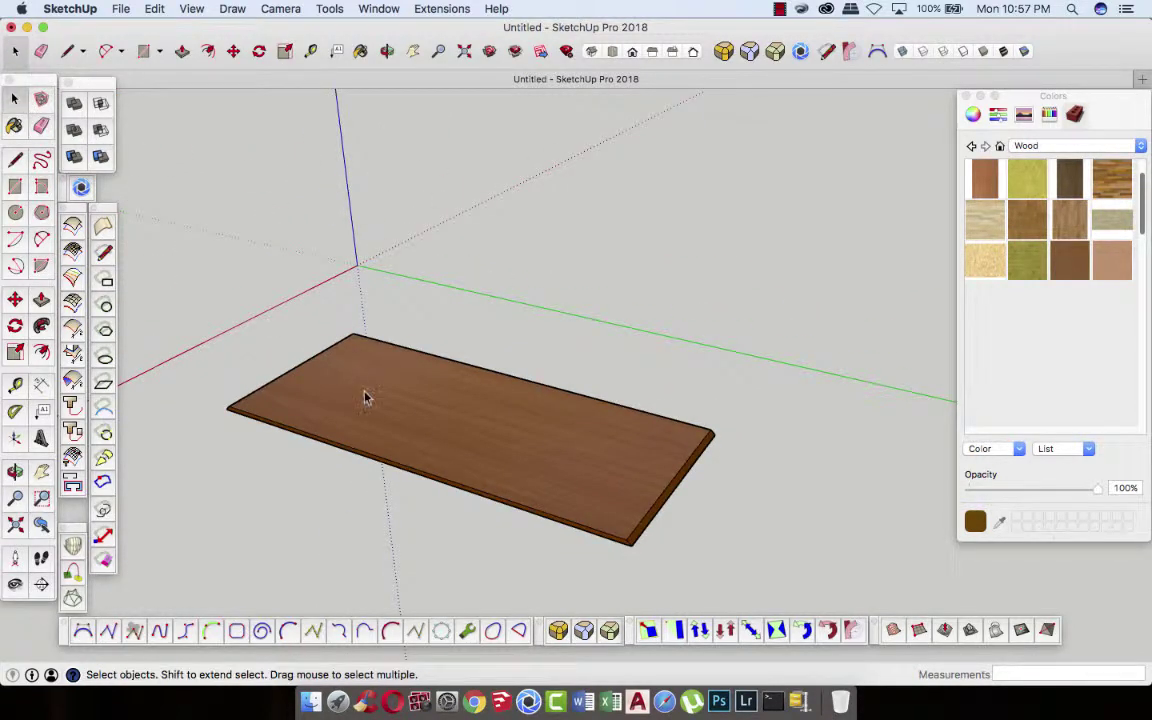
pyautogui.tripleClick(365, 393)
pyautogui.rightClick(365, 395)
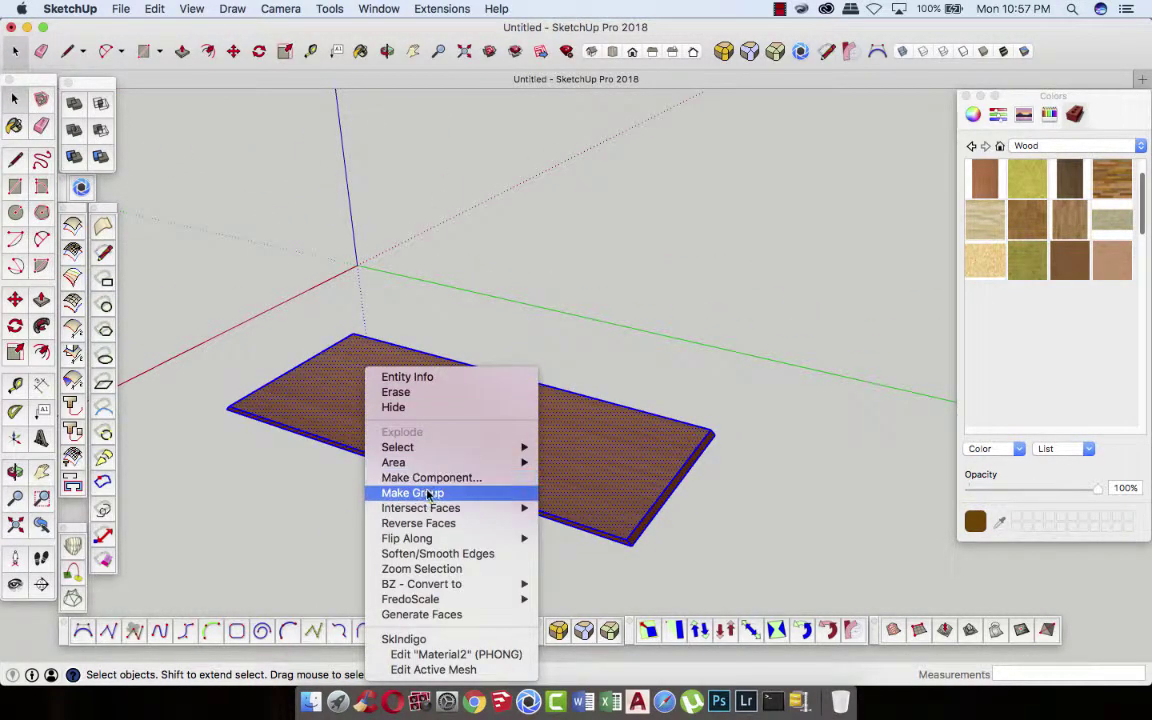
pyautogui.click(317, 489)
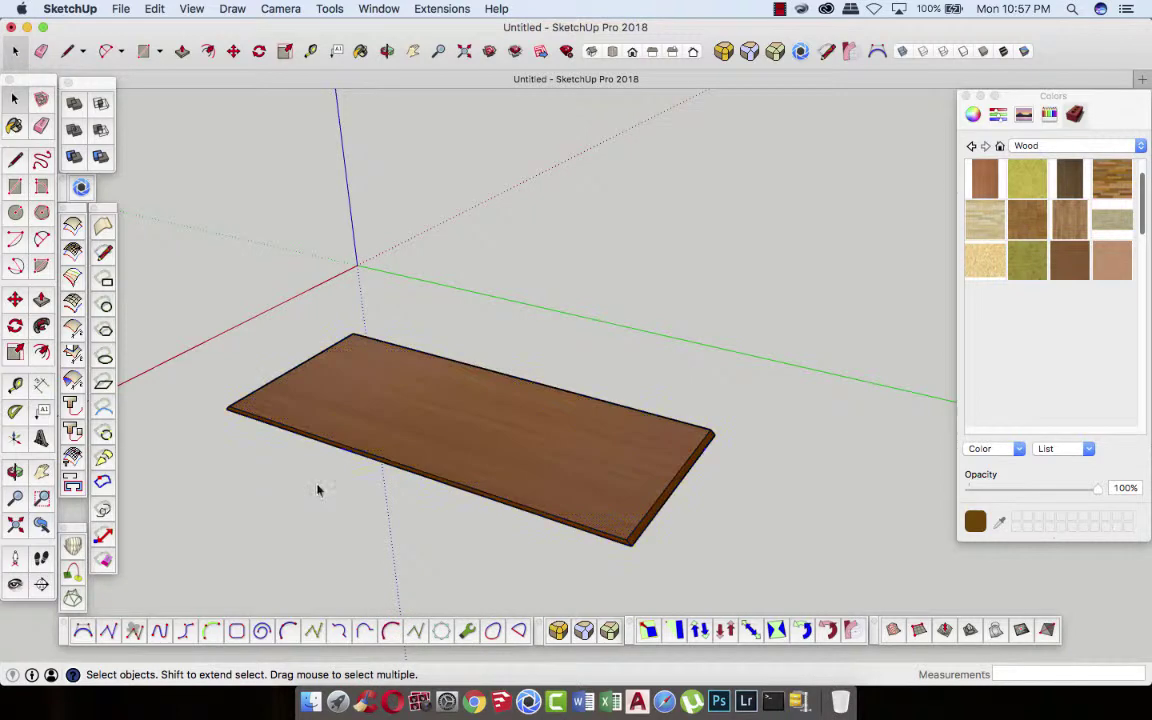
pyautogui.click(387, 51)
pyautogui.moveTo(278, 375)
pyautogui.mouseDown()
pyautogui.moveTo(216, 539)
pyautogui.moveTo(285, 548)
pyautogui.moveTo(270, 540)
pyautogui.mouseUp()
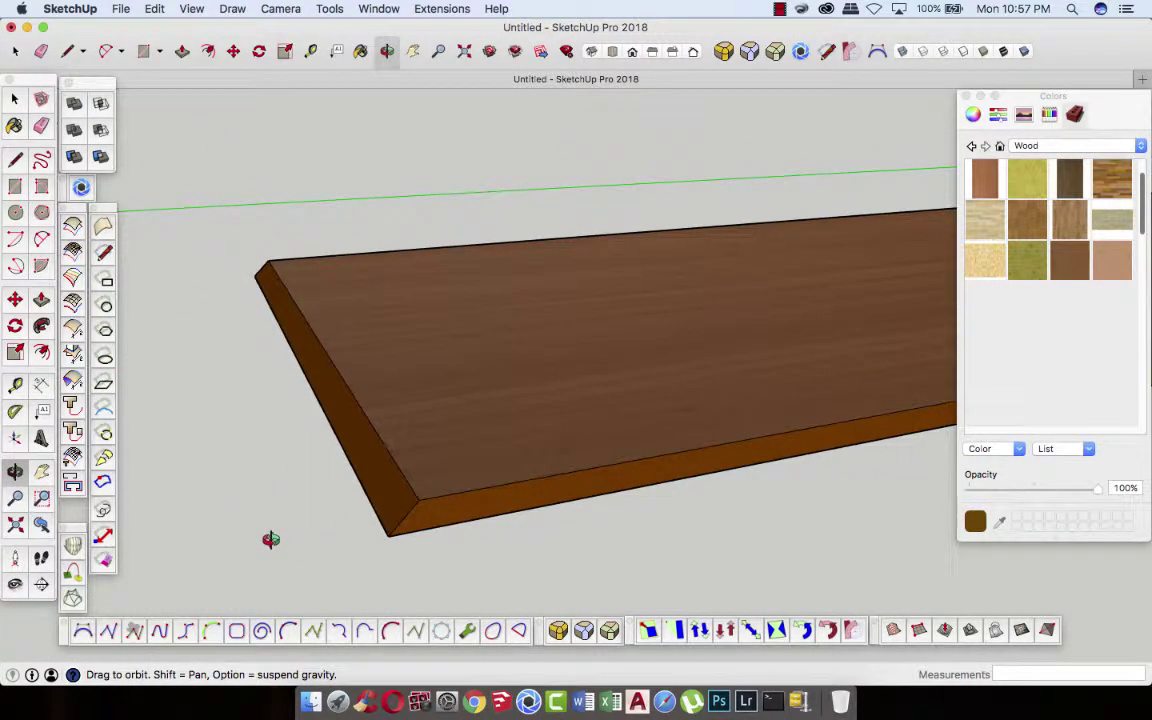
pyautogui.click(16, 162)
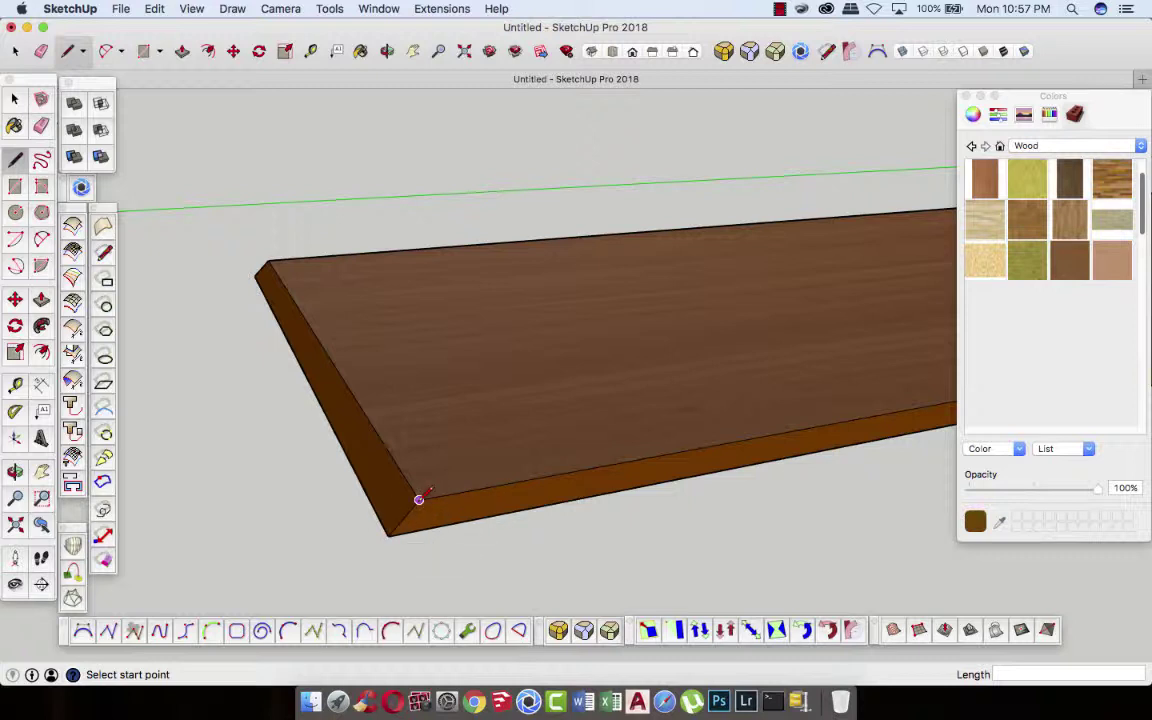
# - Draw lines across the bevelled notch at the board's front-left corner to form a triangular face, then orbit to inspect it
pyautogui.click(418, 498)
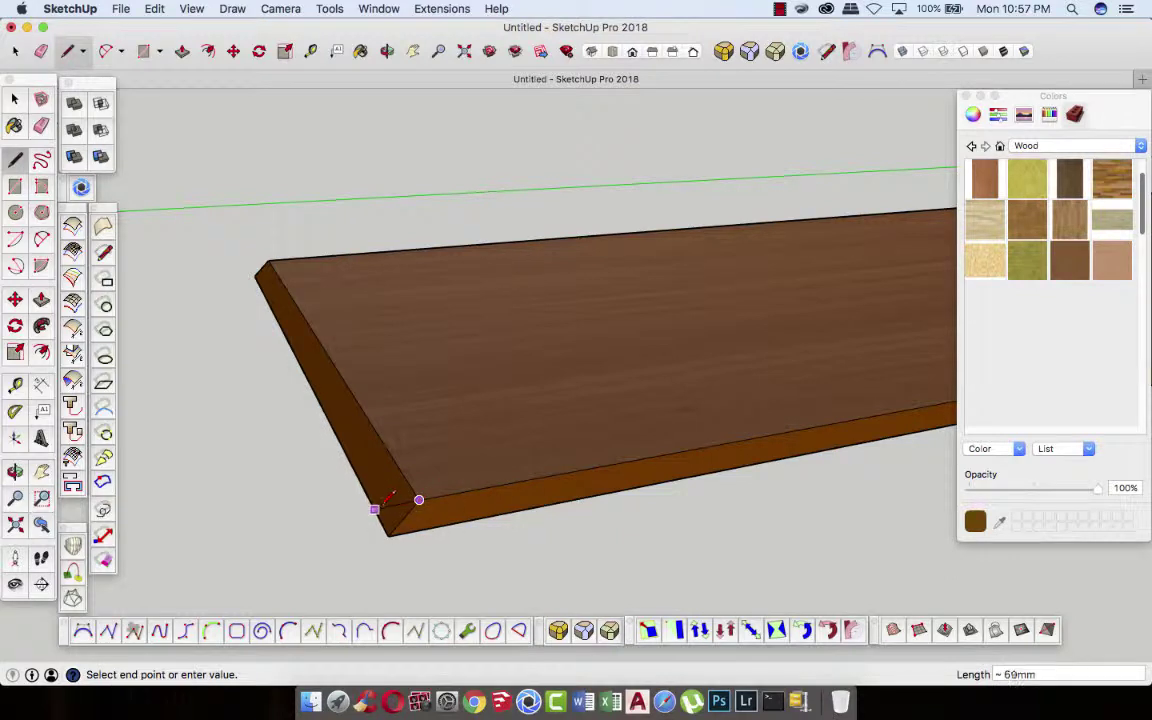
pyautogui.click(385, 506)
pyautogui.scroll(2, 385, 515)
pyautogui.scroll(2, 395, 500)
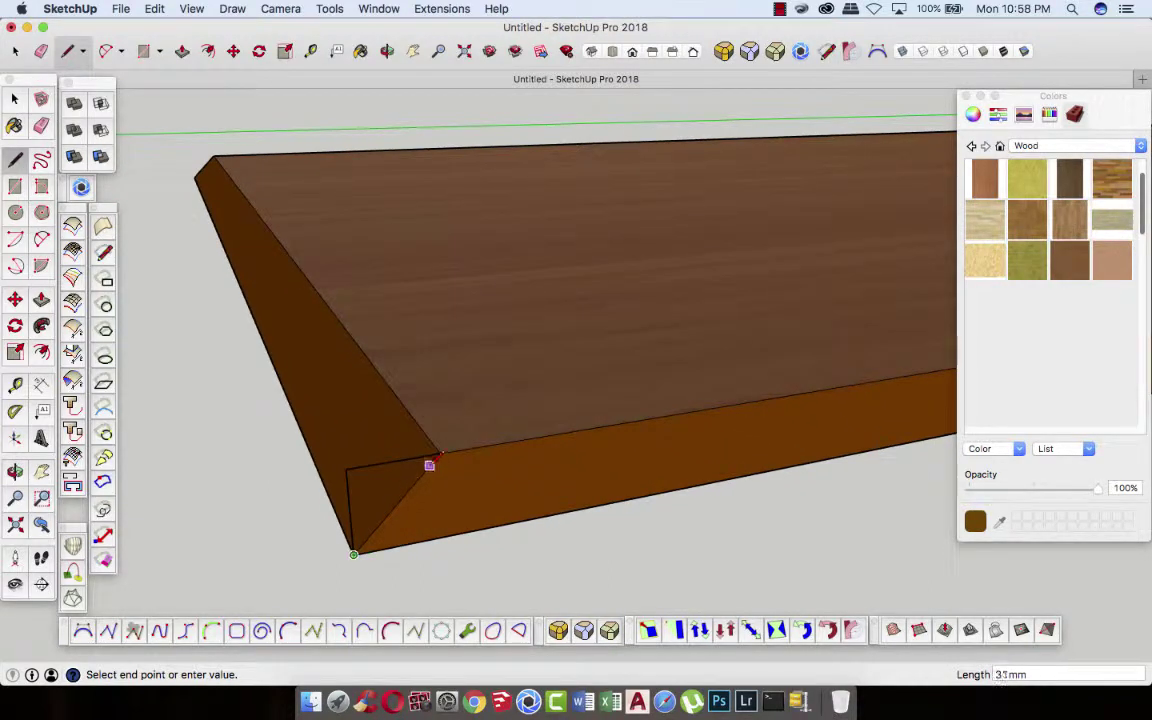
pyautogui.click(440, 453)
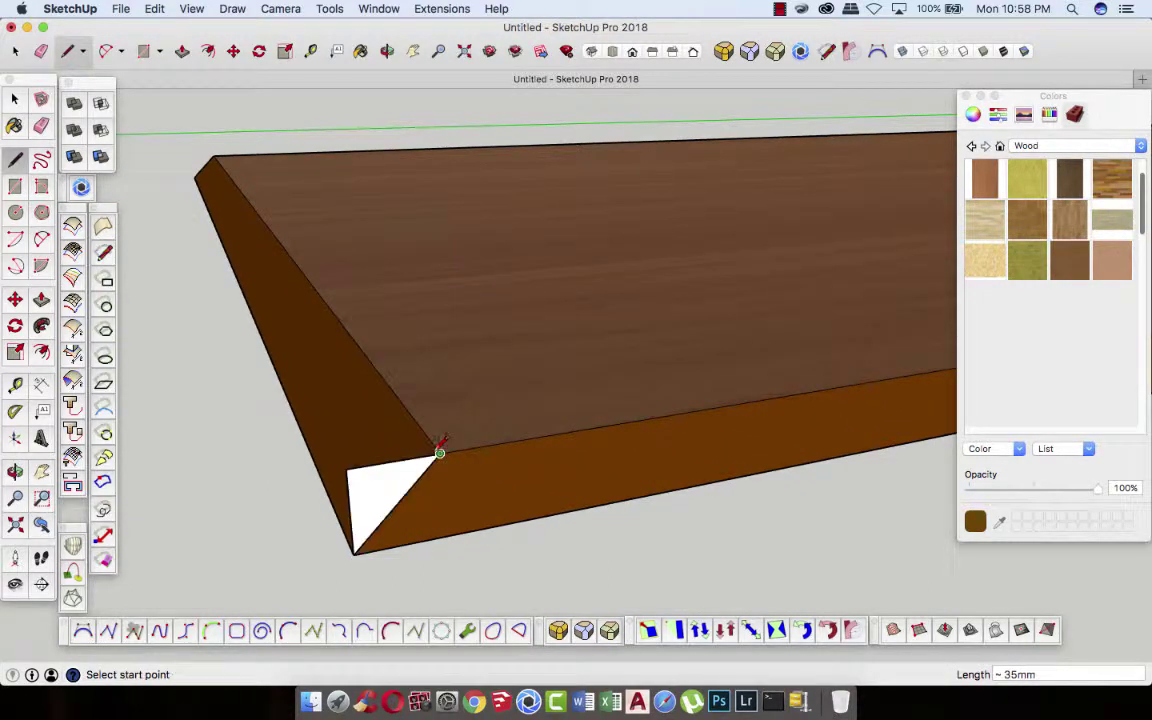
pyautogui.click(387, 51)
pyautogui.moveTo(378, 103)
pyautogui.mouseDown()
pyautogui.moveTo(475, 307)
pyautogui.moveTo(399, 257)
pyautogui.mouseUp()
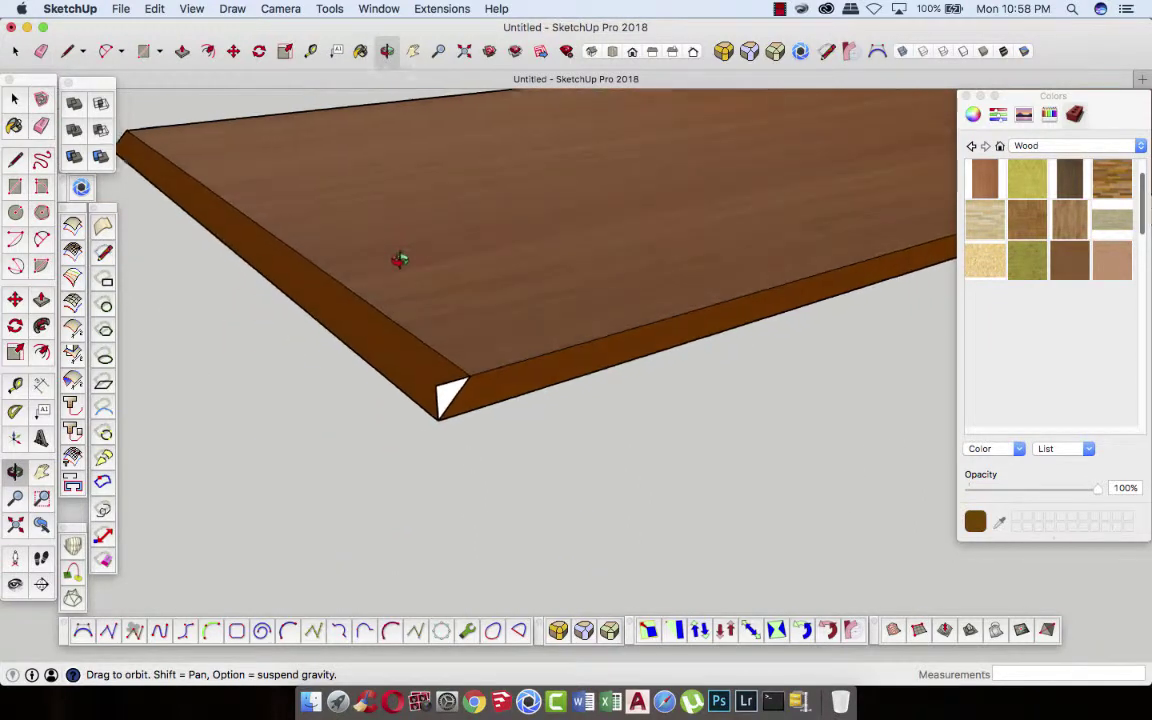
# - Push/pull the white triangle 1000 mm along the board's bevelled edge
pyautogui.click(182, 52)
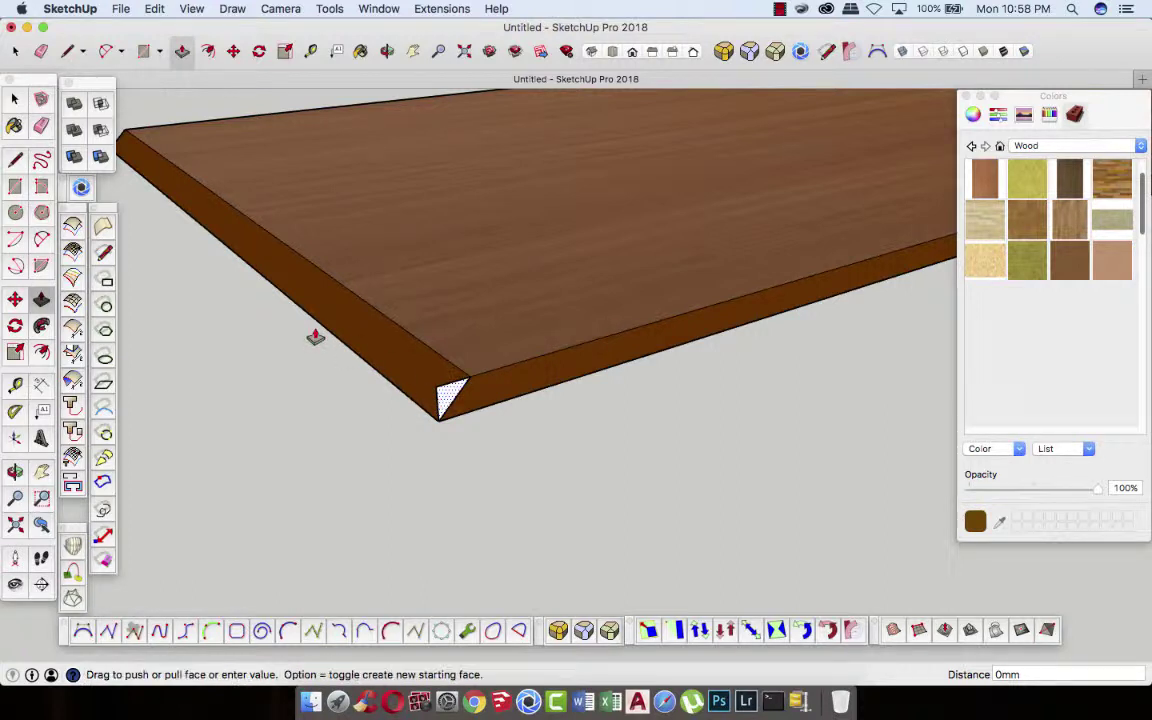
pyautogui.moveTo(315, 337); pyautogui.dragTo(328, 330)
pyautogui.write('1000')
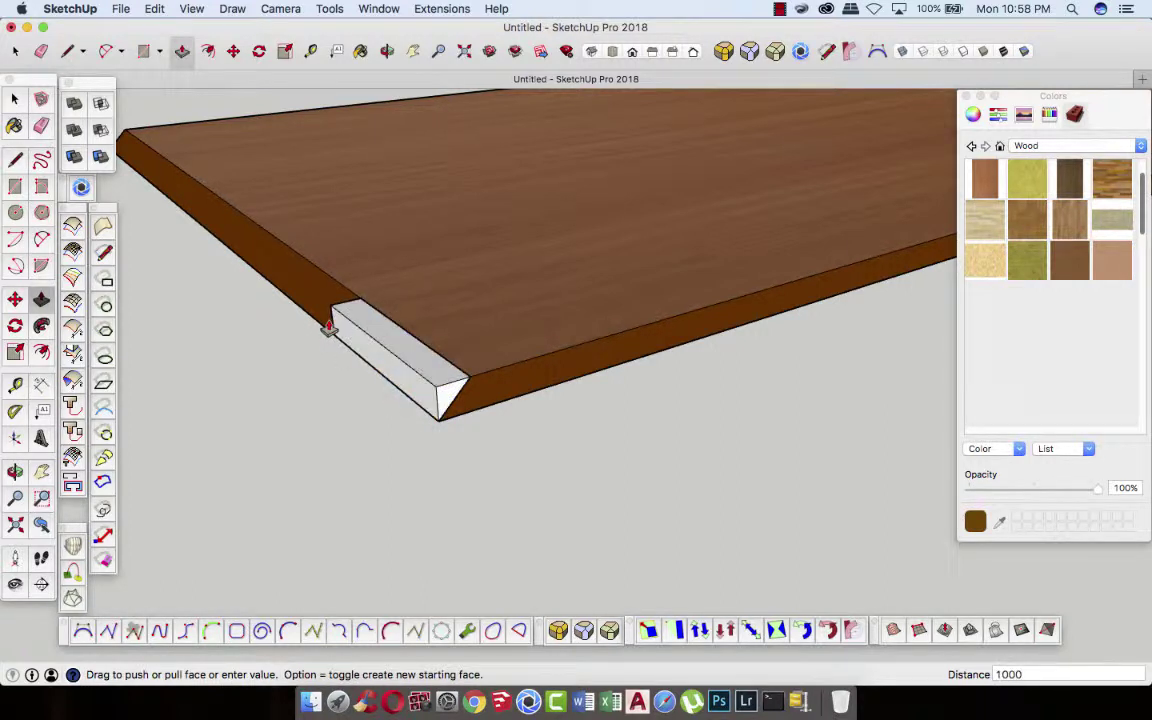
pyautogui.press('Return')
pyautogui.scroll(-2, 380, 405)
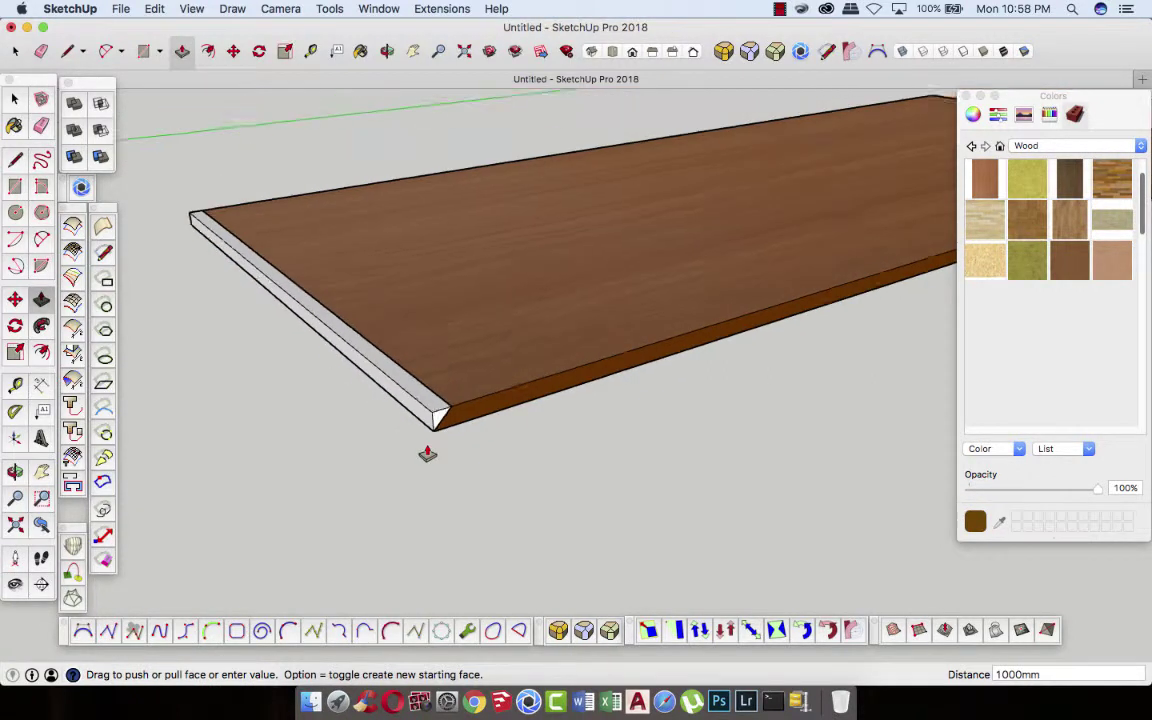
pyautogui.scroll(-1, 385, 409)
pyautogui.scroll(1, 319, 404)
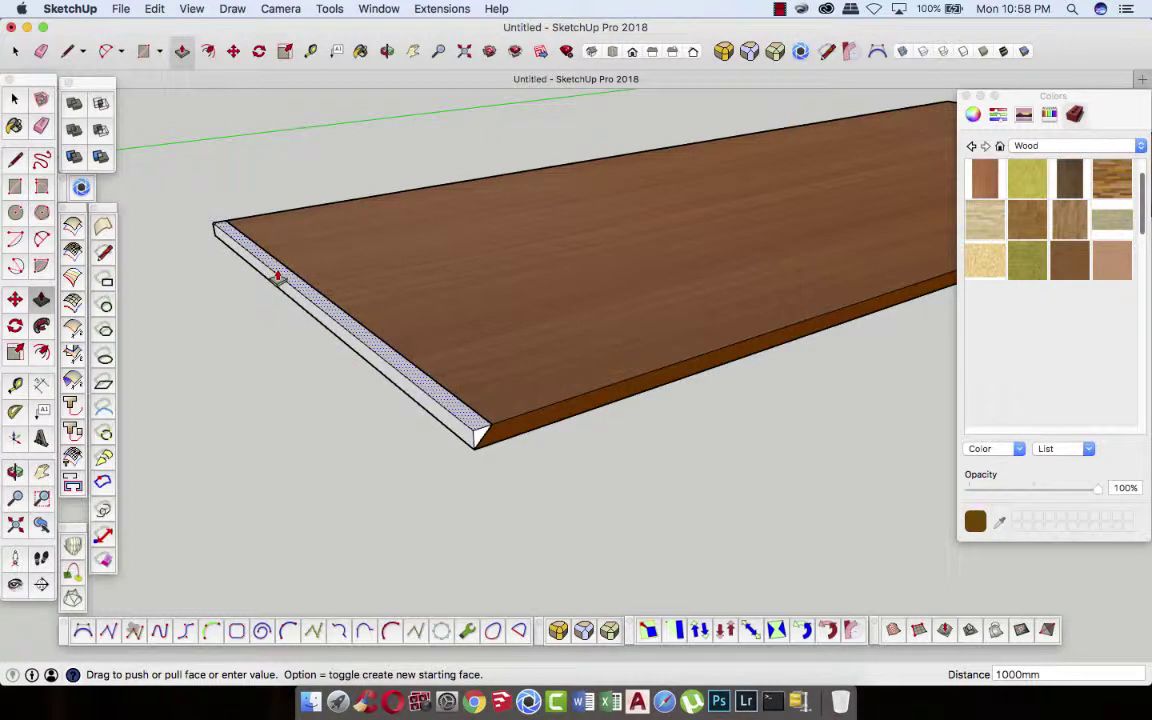
# - Place a Tape Measure guide 800 mm from the wedge strip's edge
pyautogui.click(15, 384)
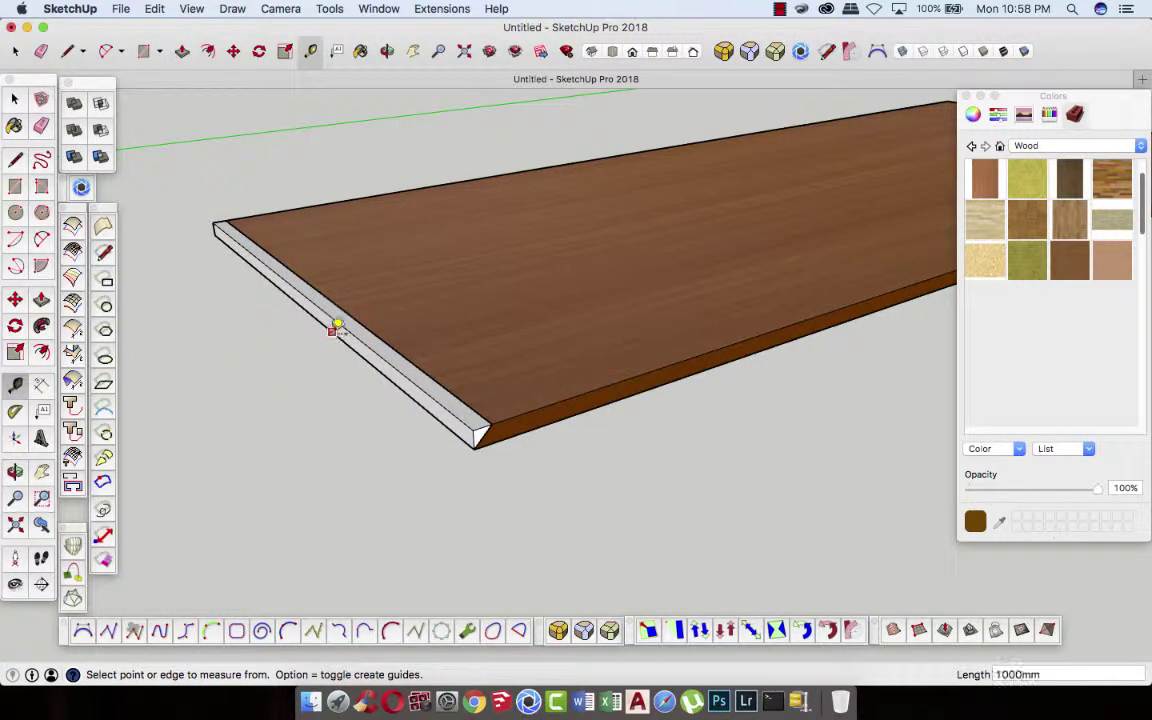
pyautogui.click(332, 330)
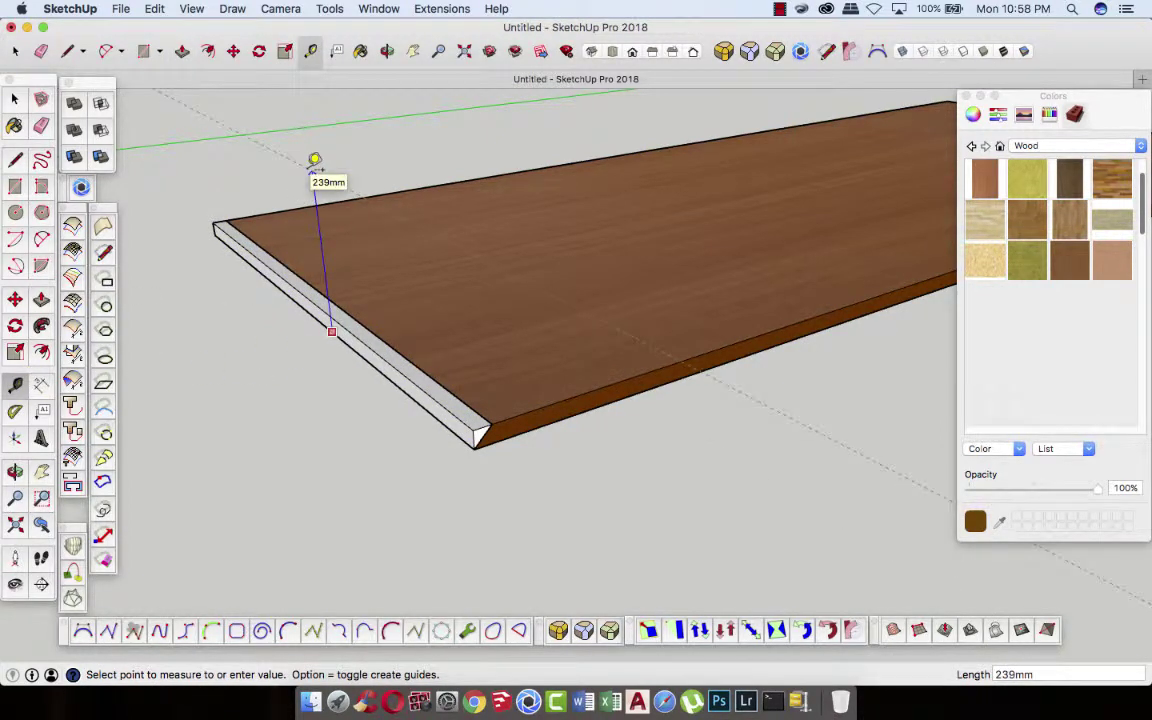
pyautogui.write('800')
pyautogui.press('Return')
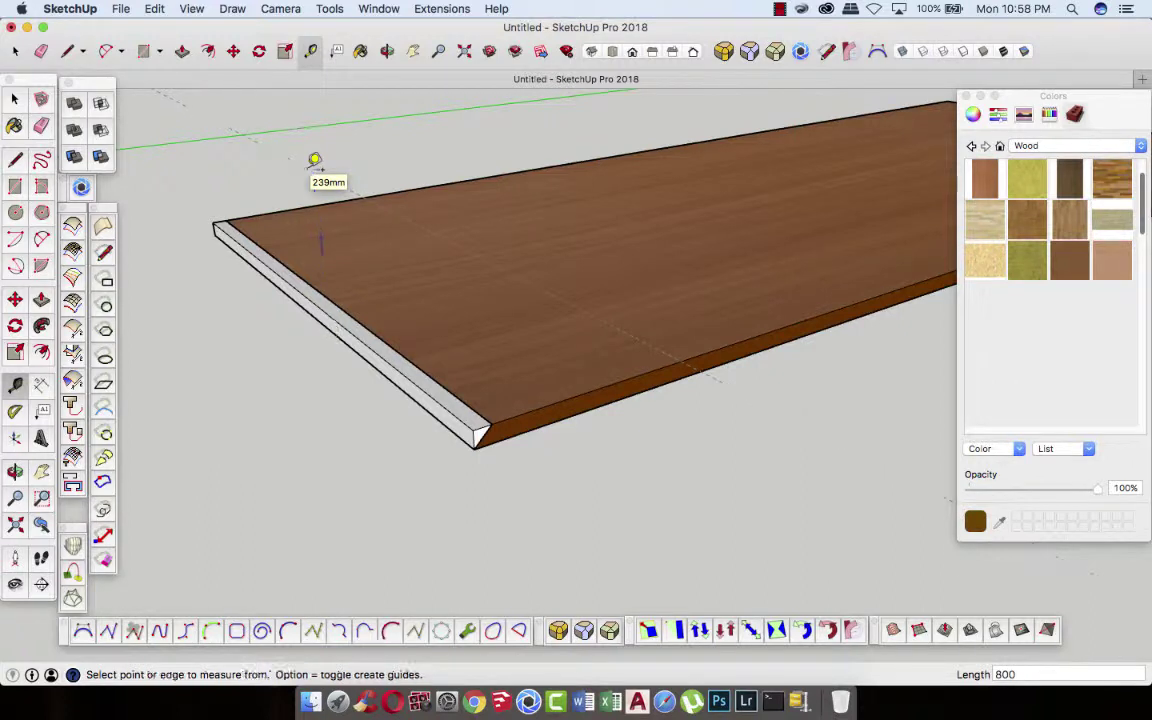
# - Pull the wedge strip's face upward into a white upright side panel at the slab's bevelled end
pyautogui.click(181, 51)
pyautogui.click(254, 263)
pyautogui.scroll(-2, 252, 264)
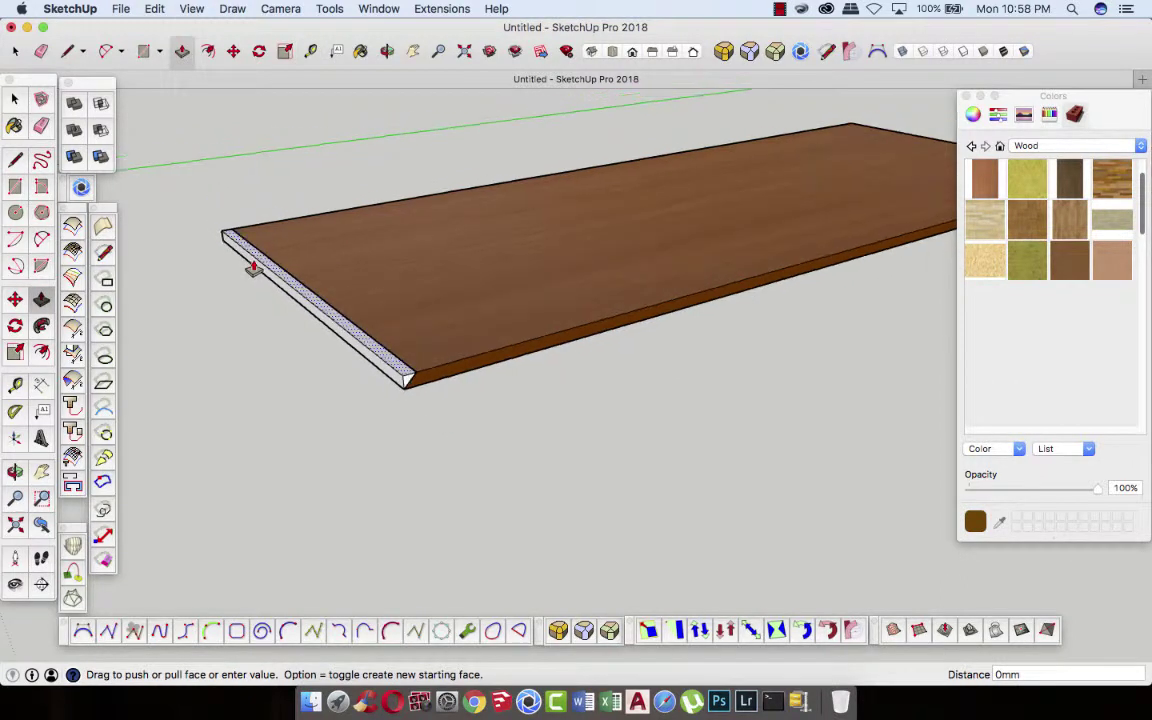
pyautogui.scroll(-2, 252, 264)
pyautogui.scroll(-2, 252, 264)
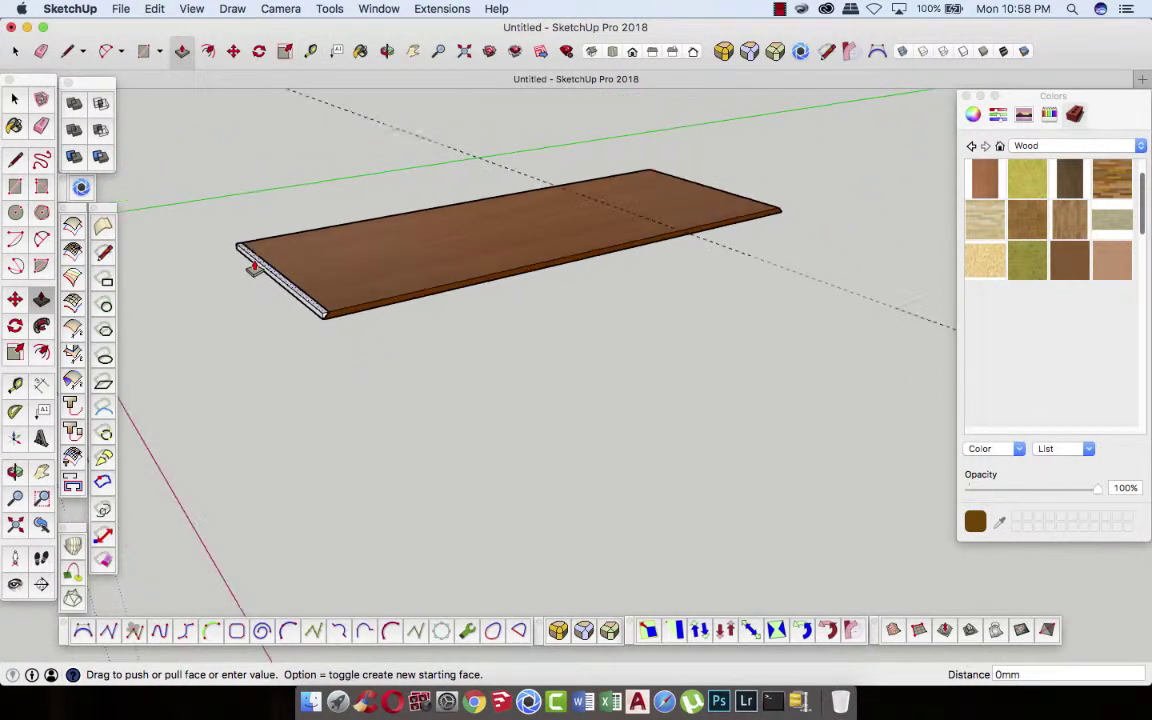
pyautogui.click(353, 120)
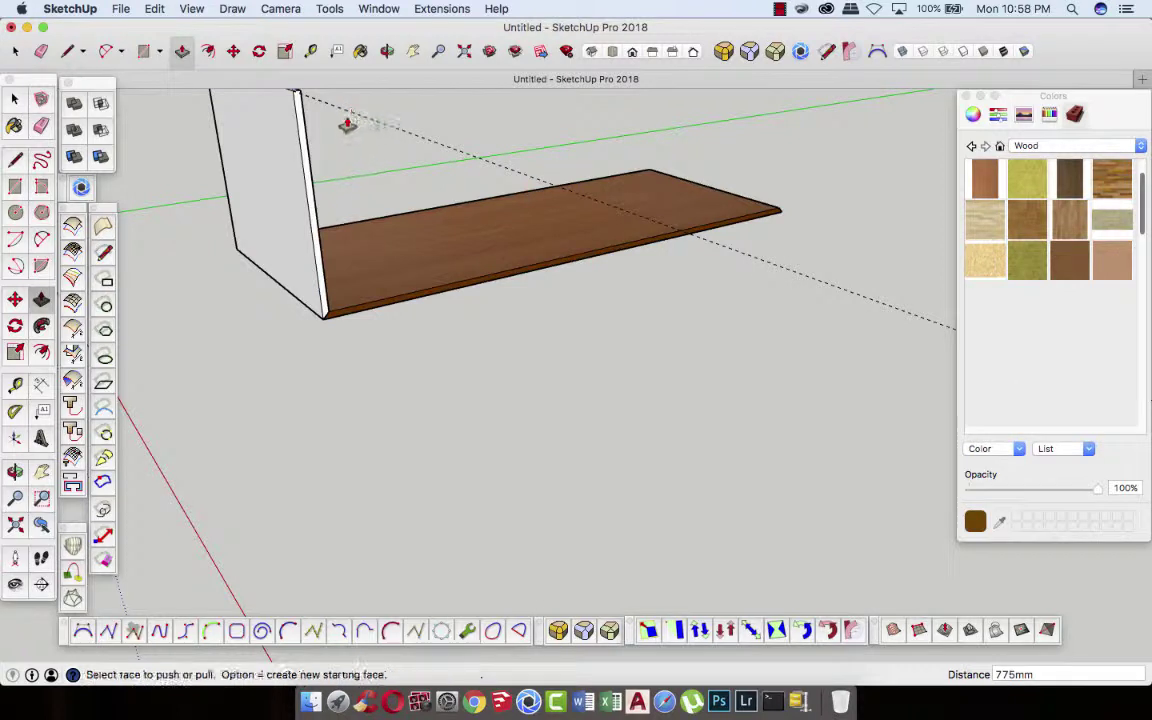
pyautogui.click(15, 99)
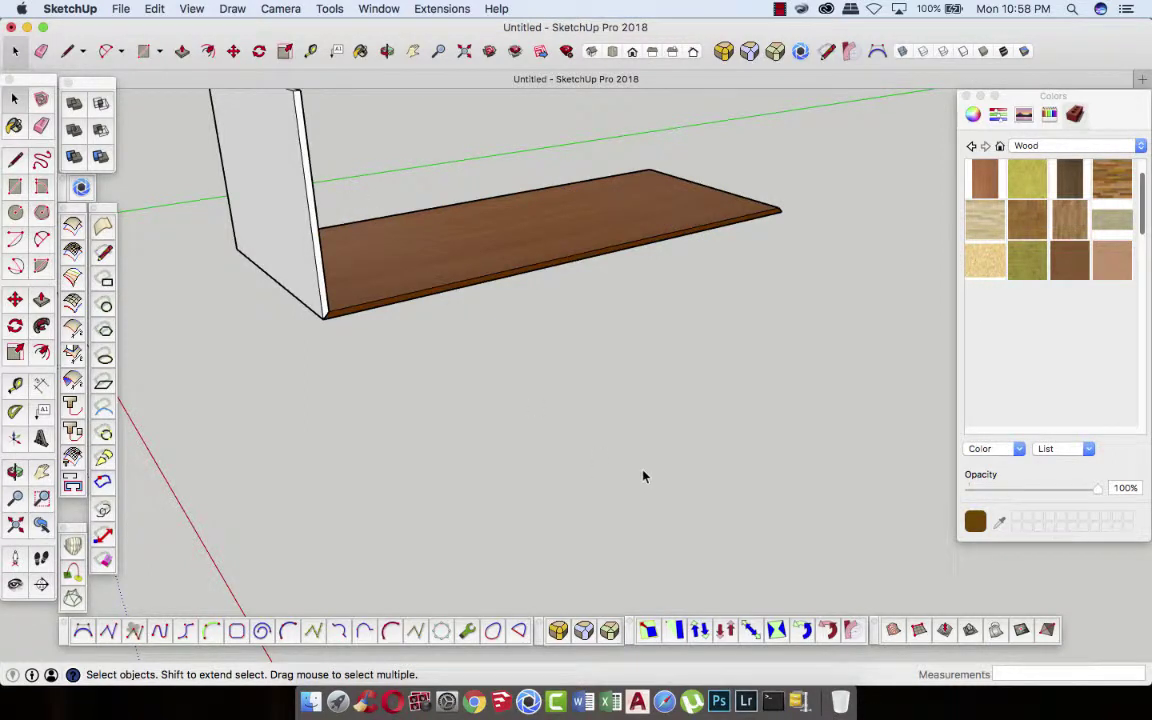
pyautogui.scroll(-3, 700, 505)
pyautogui.scroll(3, 400, 279)
pyautogui.scroll(2, 400, 279)
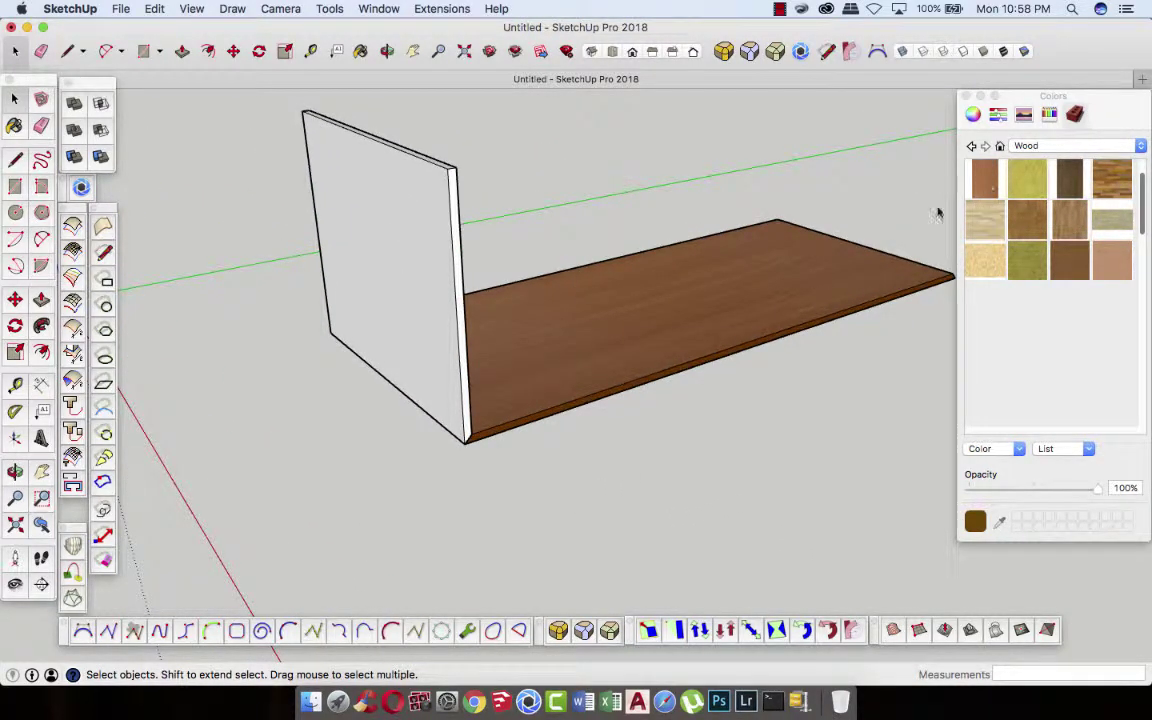
# - Paint the side panel's front and back faces with the wood texture
pyautogui.click(416, 277)
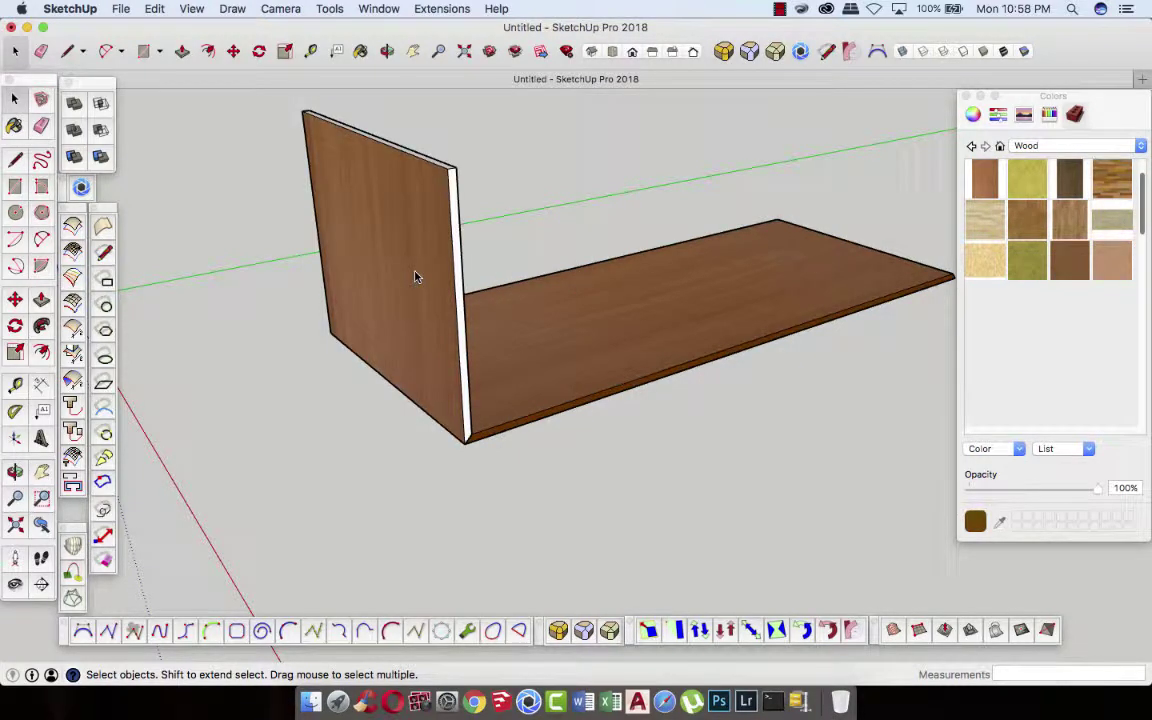
pyautogui.moveTo(624, 386)
pyautogui.mouseDown(button='middle')
pyautogui.moveTo(638, 440)
pyautogui.moveTo(328, 443)
pyautogui.mouseUp(button='middle')
pyautogui.press('space')
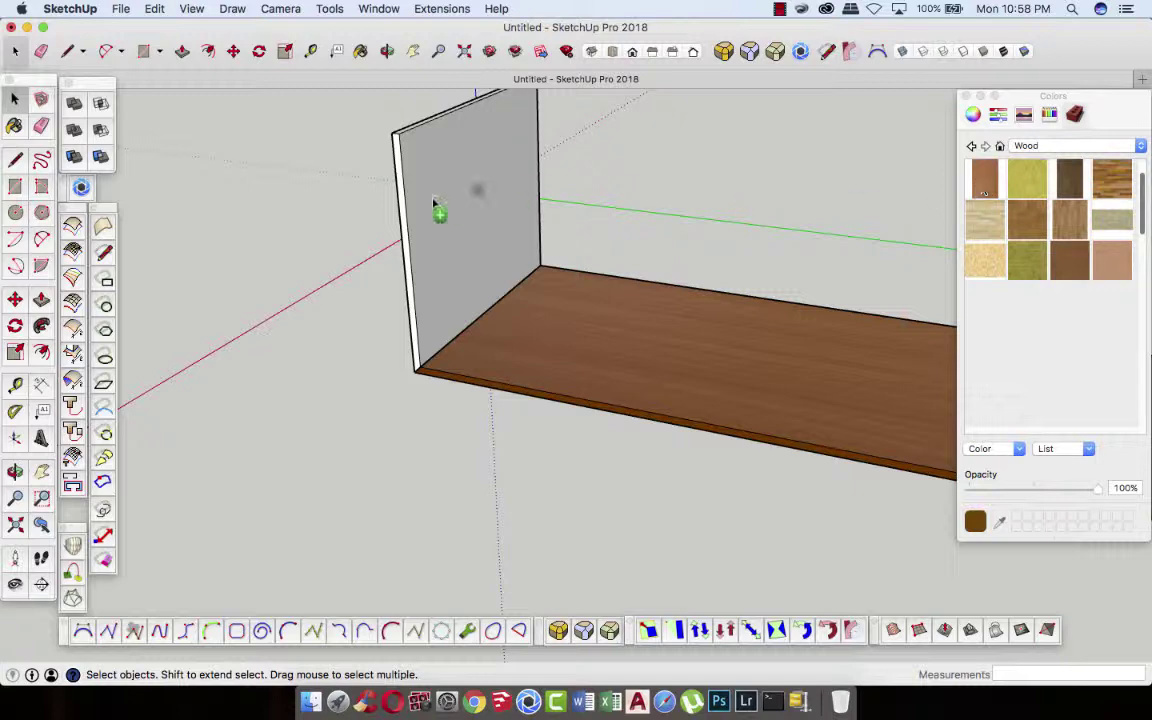
pyautogui.click(460, 213)
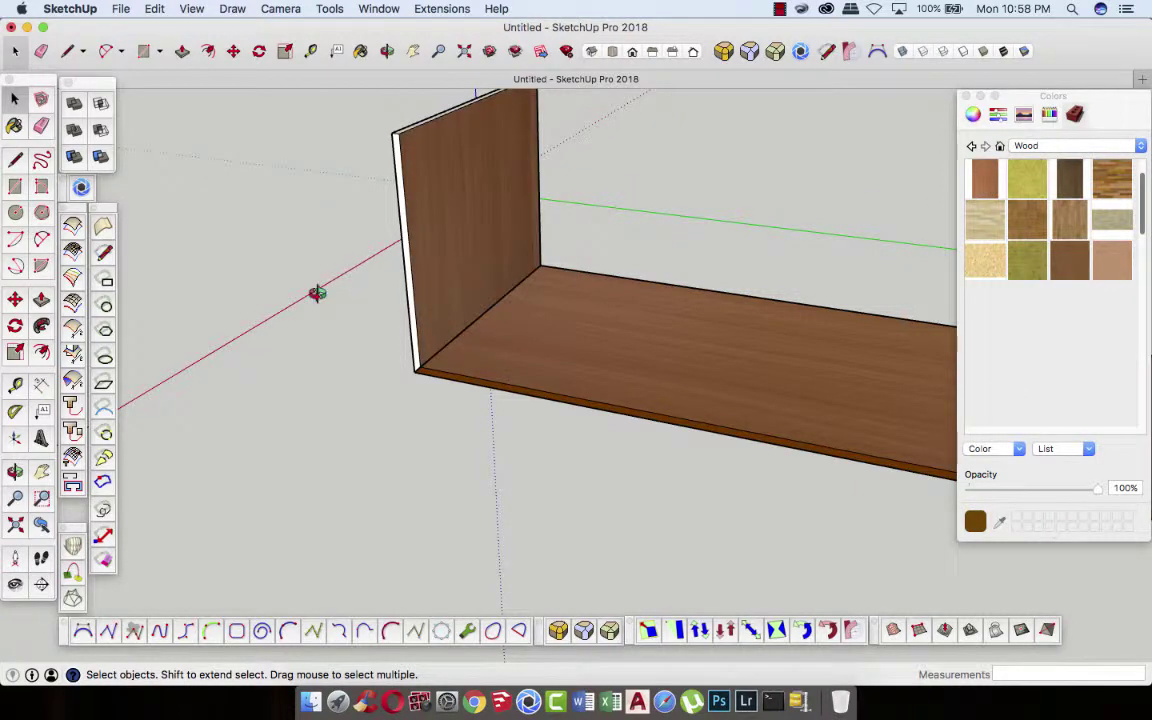
# - Orbit to view the panels from the opposite side and select the panel's narrow white end edge
pyautogui.moveTo(317, 293); pyautogui.dragTo(687, 319, button='middle')
pyautogui.moveTo(283, 311)
pyautogui.mouseDown(button='middle')
pyautogui.moveTo(578, 332)
pyautogui.moveTo(334, 334)
pyautogui.moveTo(764, 311)
pyautogui.moveTo(424, 315)
pyautogui.moveTo(470, 334)
pyautogui.moveTo(509, 432)
pyautogui.moveTo(553, 429)
pyautogui.mouseUp(button='middle')
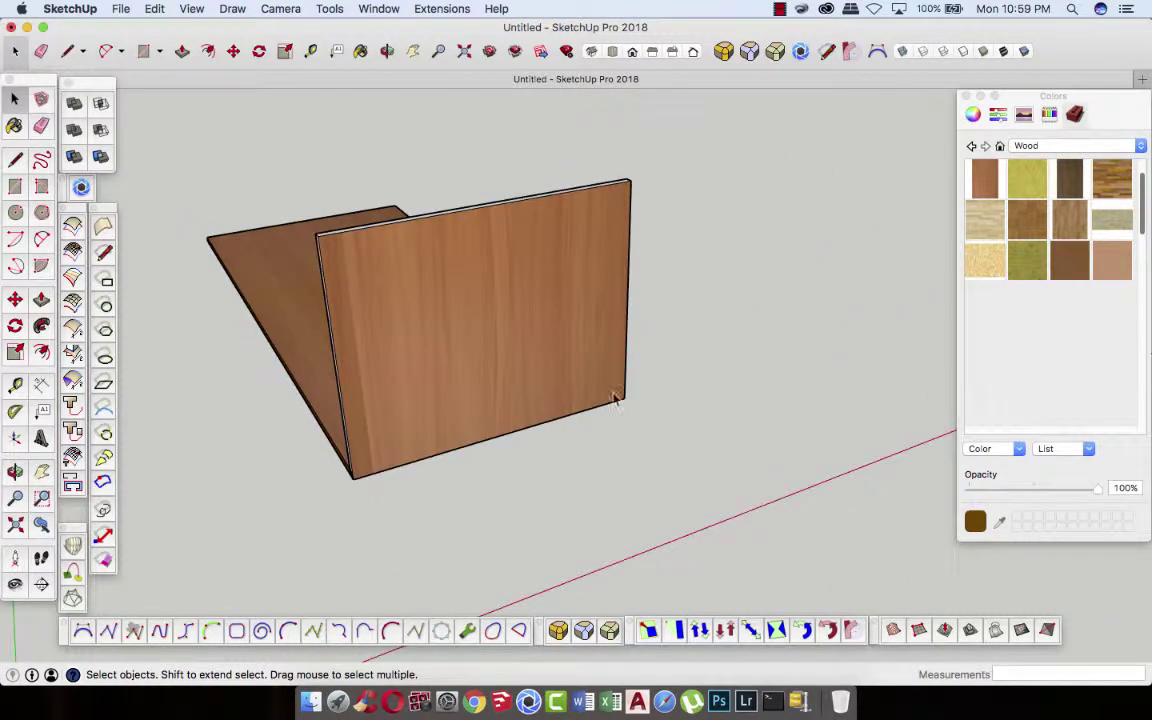
pyautogui.moveTo(537, 360); pyautogui.dragTo(309, 357, button='middle')
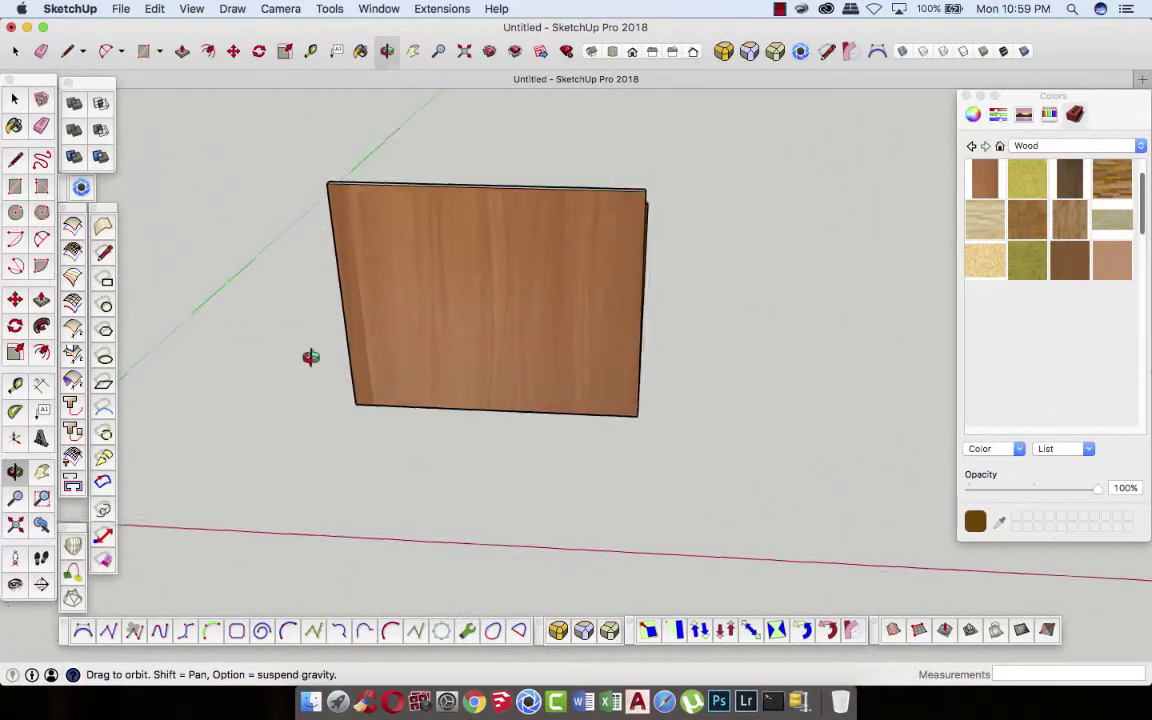
pyautogui.moveTo(504, 329)
pyautogui.mouseDown(button='middle')
pyautogui.moveTo(350, 357)
pyautogui.moveTo(362, 354)
pyautogui.mouseUp(button='middle')
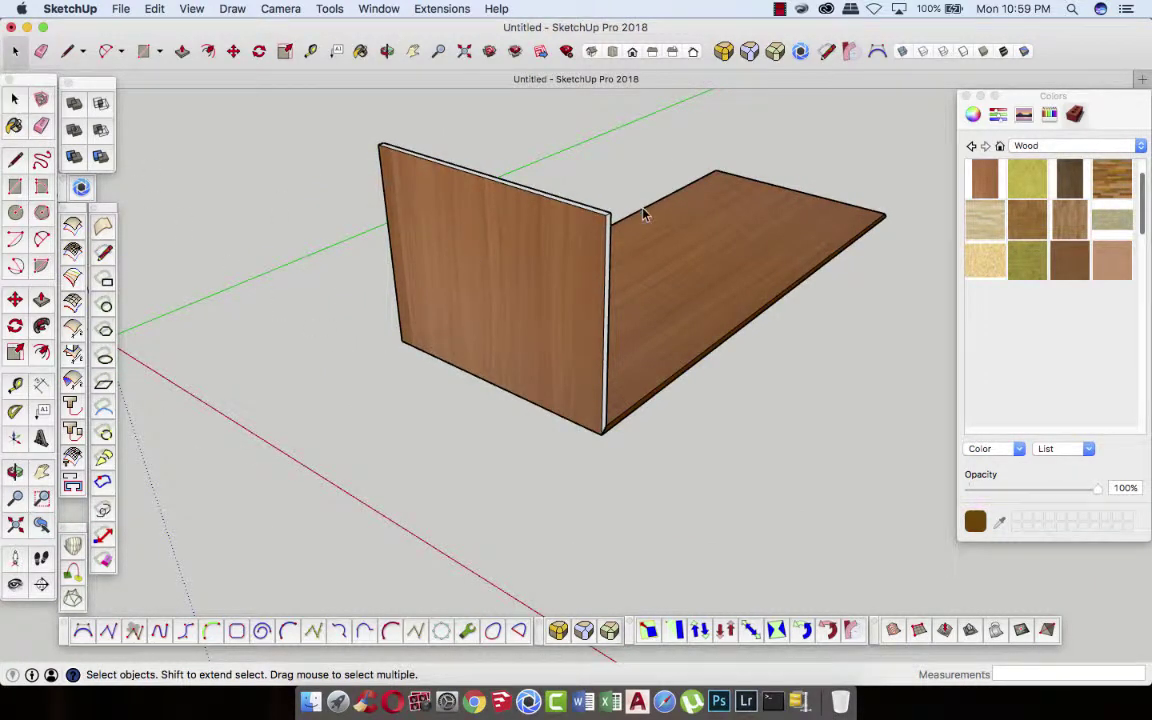
pyautogui.scroll(3, 643, 214)
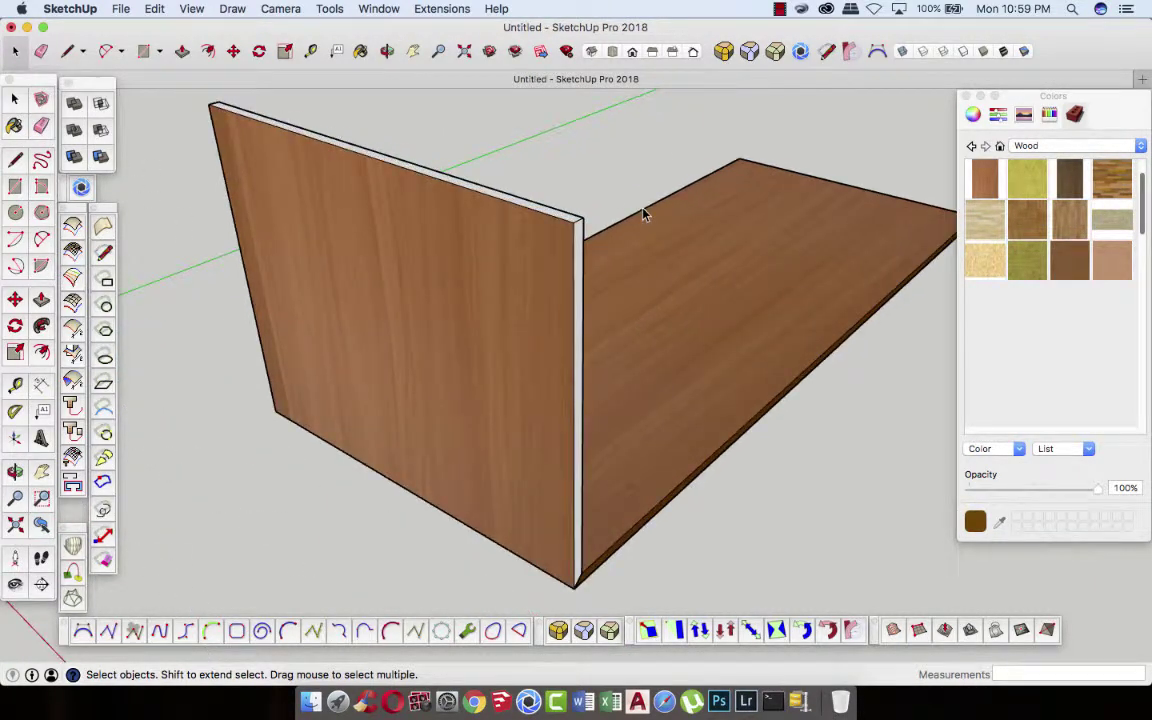
pyautogui.click(579, 249)
# - Switch the materials list to Colors and pick a dark brown swatch
pyautogui.click(1088, 147)
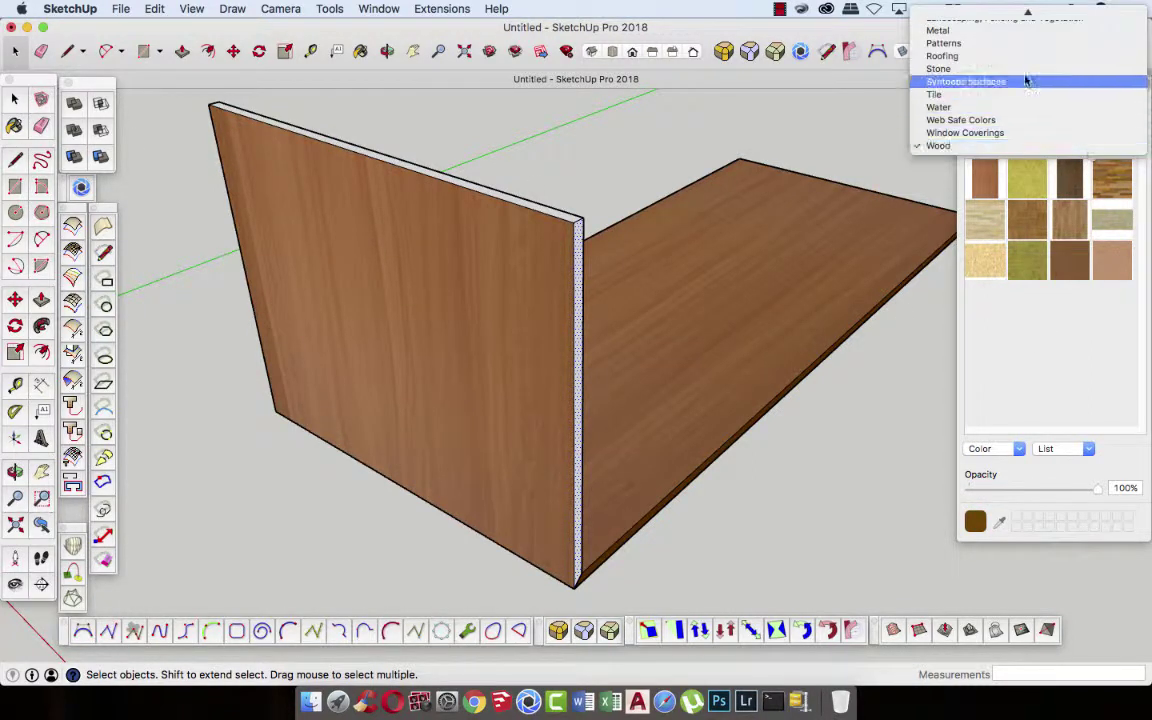
pyautogui.scroll(5, 1025, 80)
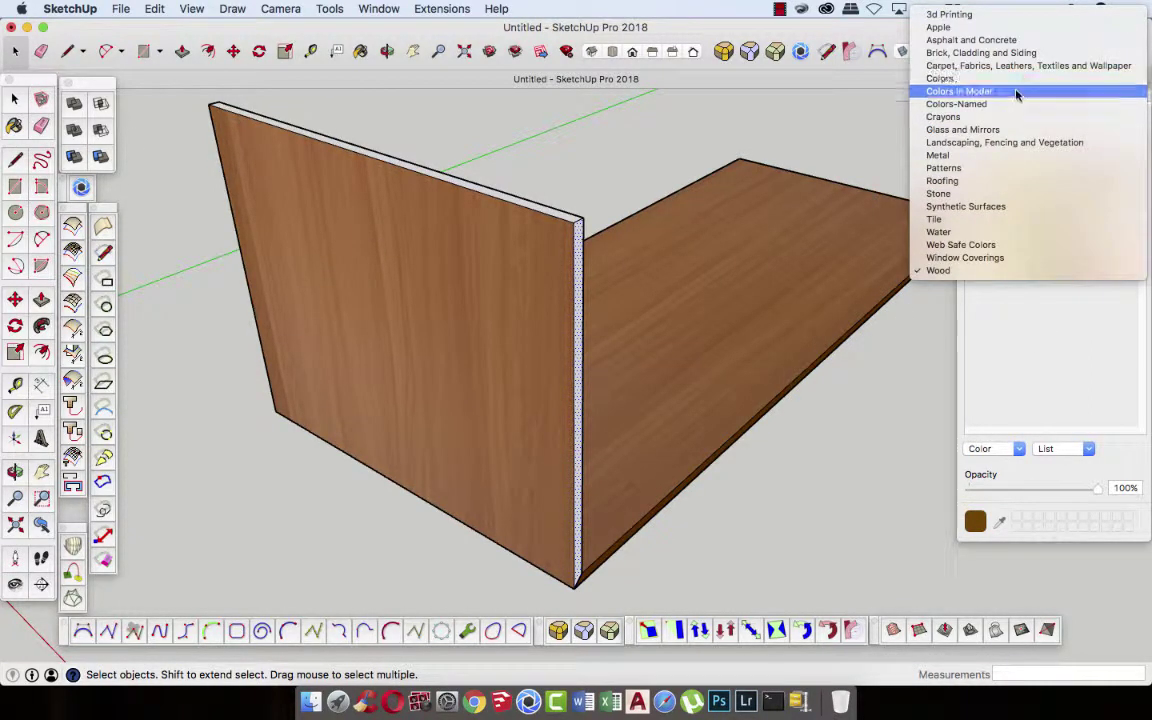
pyautogui.click(995, 79)
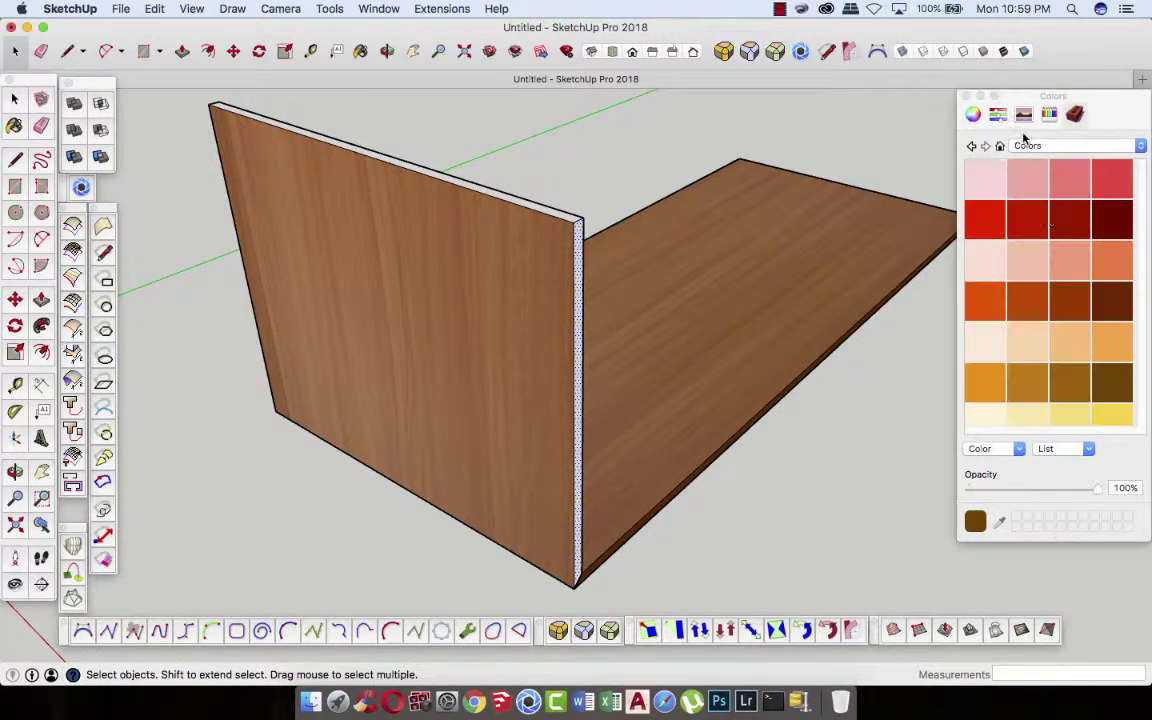
pyautogui.click(1108, 381)
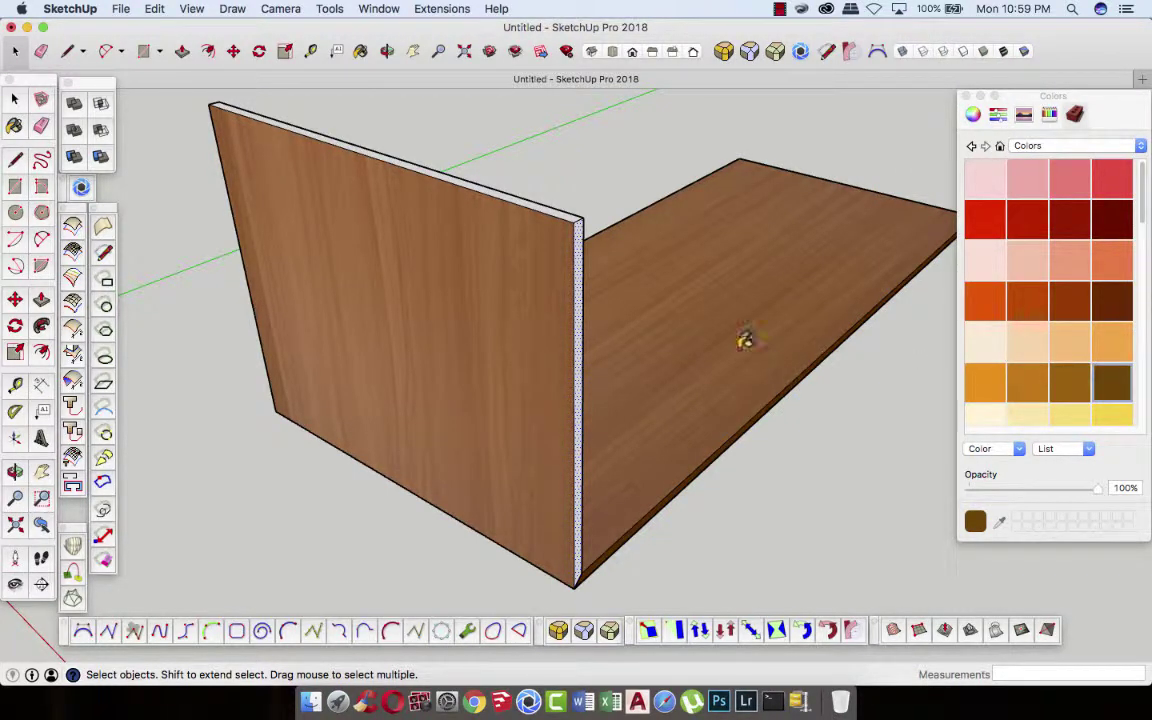
# - Paint the panel's end and top edges dark brown and orbit to check them
pyautogui.click(579, 258)
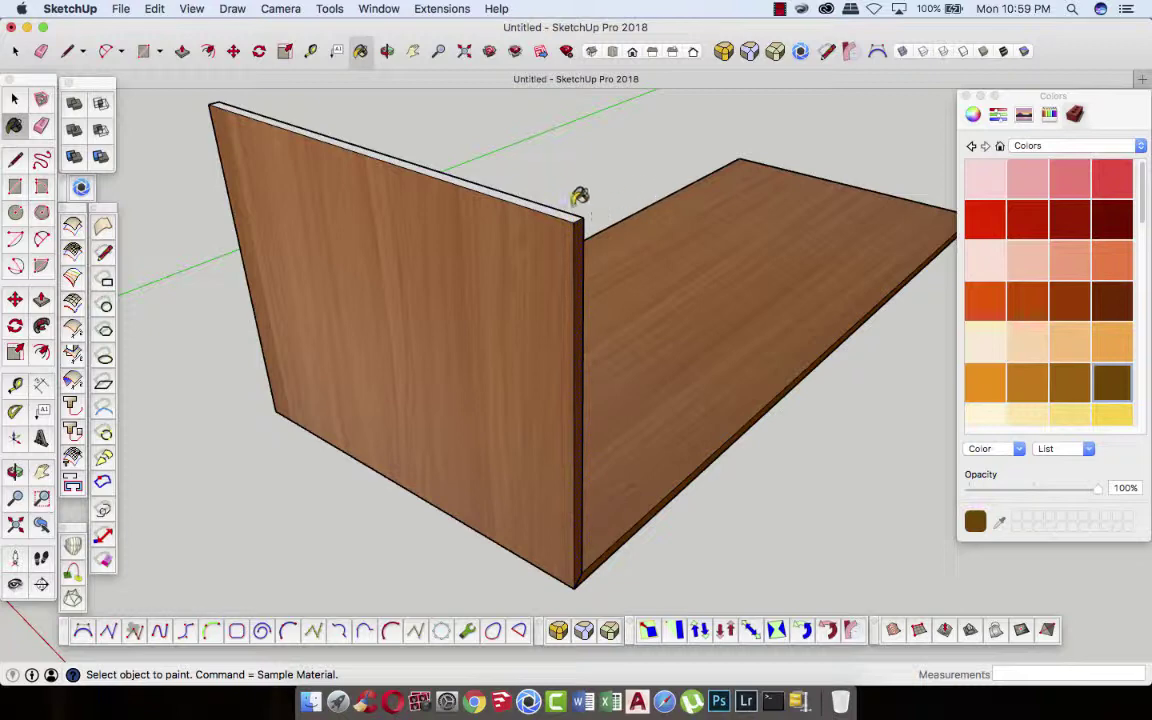
pyautogui.click(567, 210)
pyautogui.moveTo(591, 206)
pyautogui.mouseDown(button='middle')
pyautogui.moveTo(403, 289)
pyautogui.moveTo(643, 257)
pyautogui.moveTo(128, 376)
pyautogui.mouseUp(button='middle')
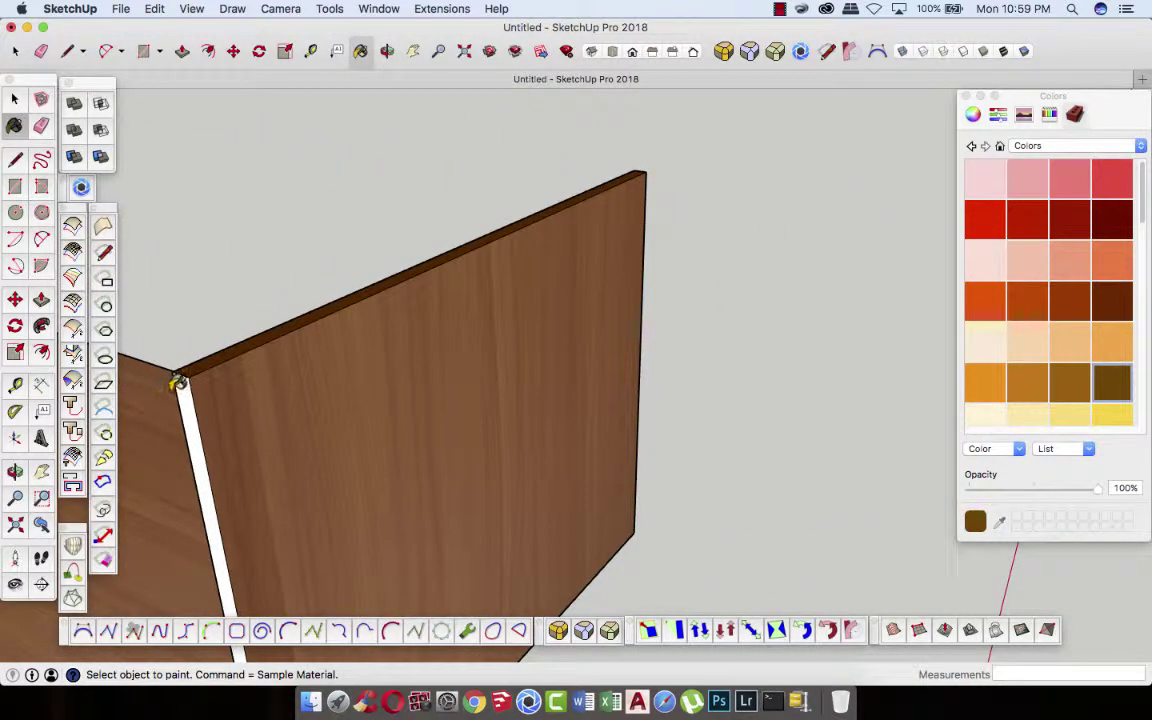
pyautogui.moveTo(509, 329)
pyautogui.mouseDown(button='middle')
pyautogui.moveTo(558, 355)
pyautogui.moveTo(316, 355)
pyautogui.mouseUp(button='middle')
pyautogui.scroll(-3, 316, 355)
pyautogui.moveTo(506, 388); pyautogui.dragTo(381, 422, button='middle')
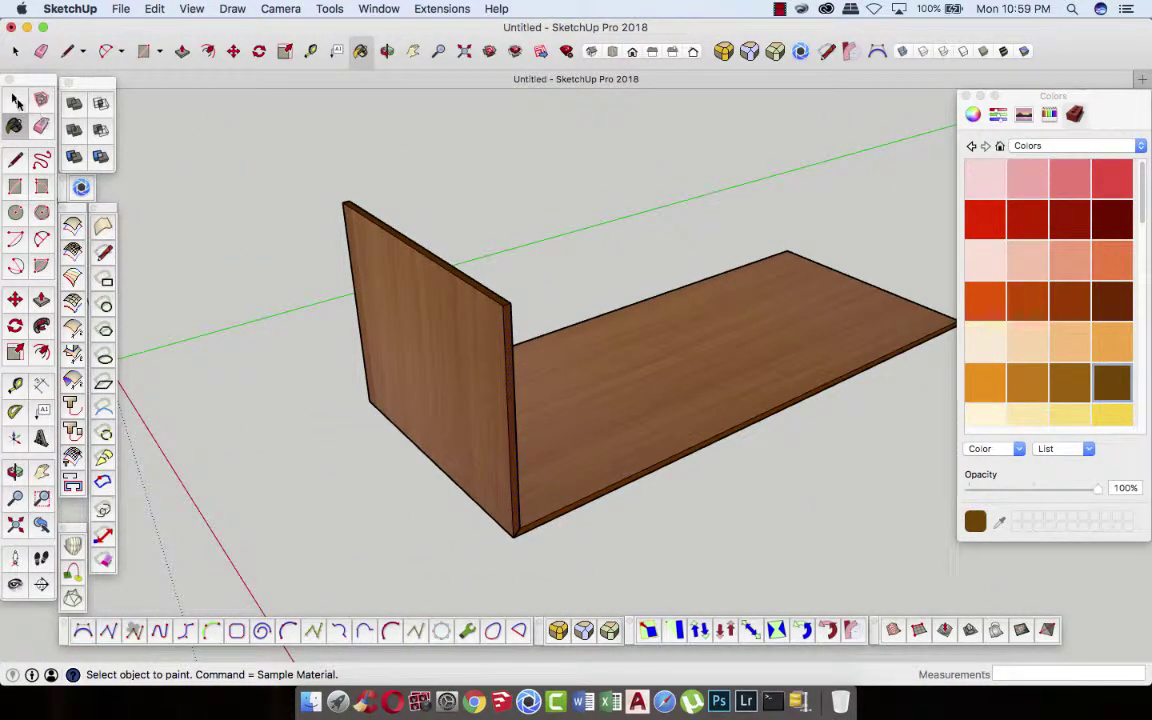
pyautogui.click(16, 98)
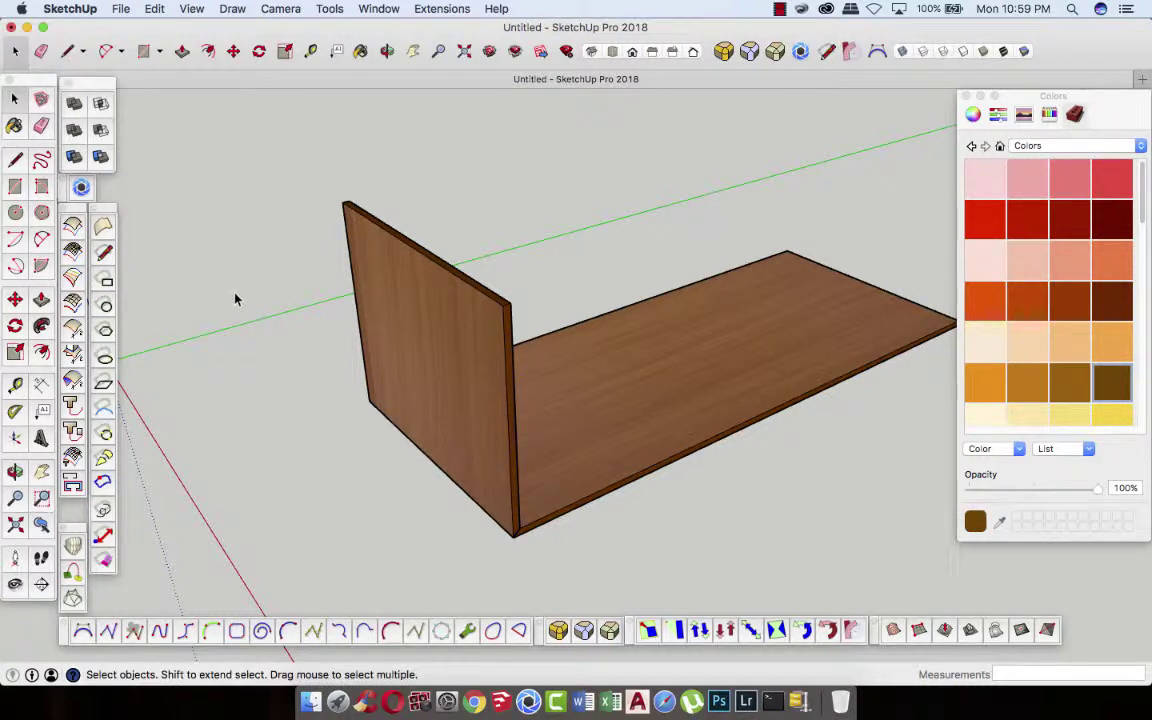
# - Turn the wooden side panel into a group with Make Group, then deselect it
pyautogui.click(459, 348)
pyautogui.rightClick(450, 345)
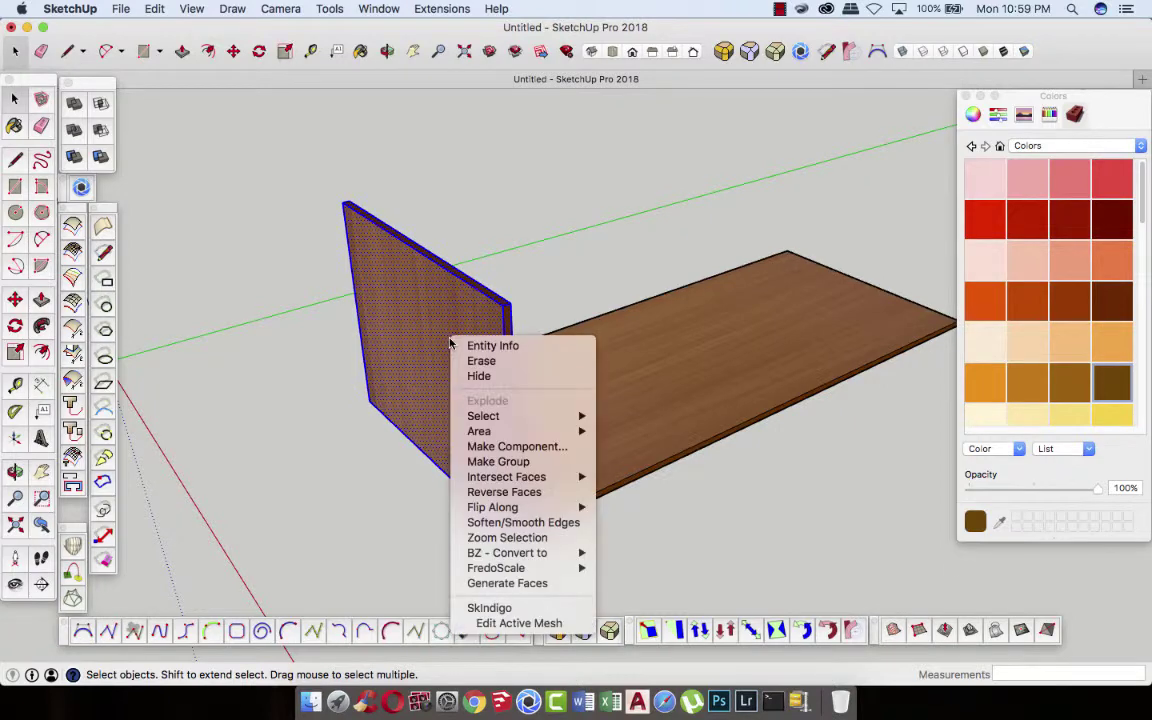
pyautogui.click(580, 462)
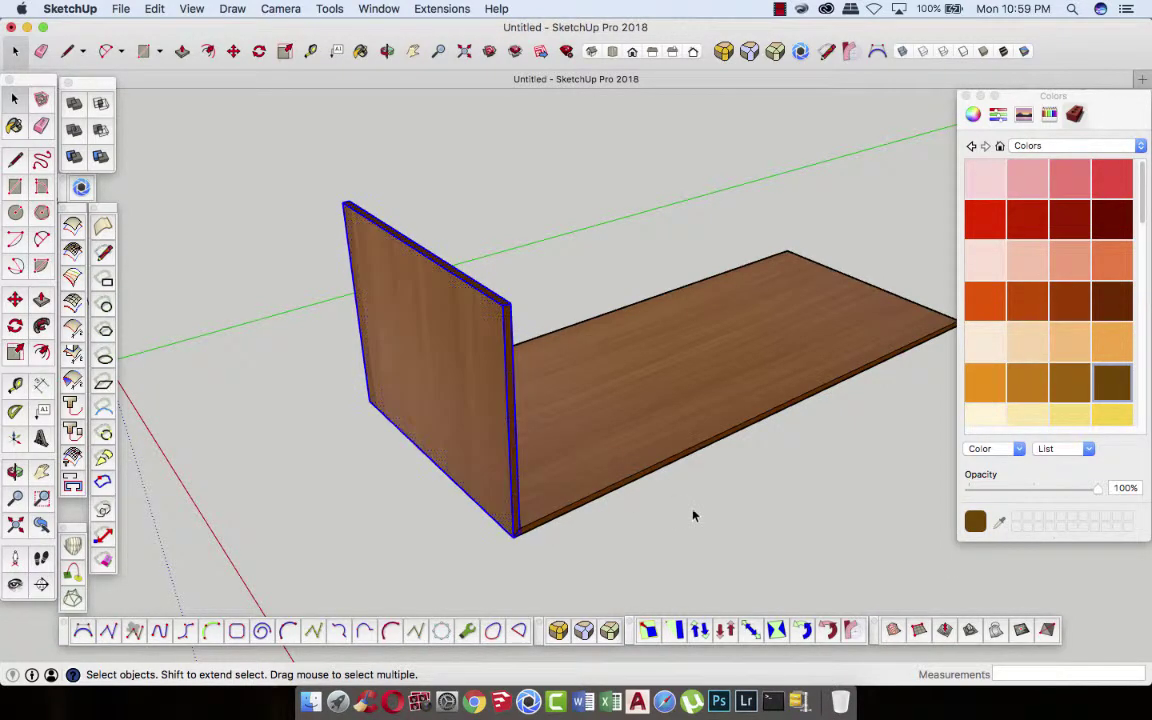
pyautogui.moveTo(692, 507); pyautogui.dragTo(408, 511, button='middle')
pyautogui.scroll(2, 398, 476)
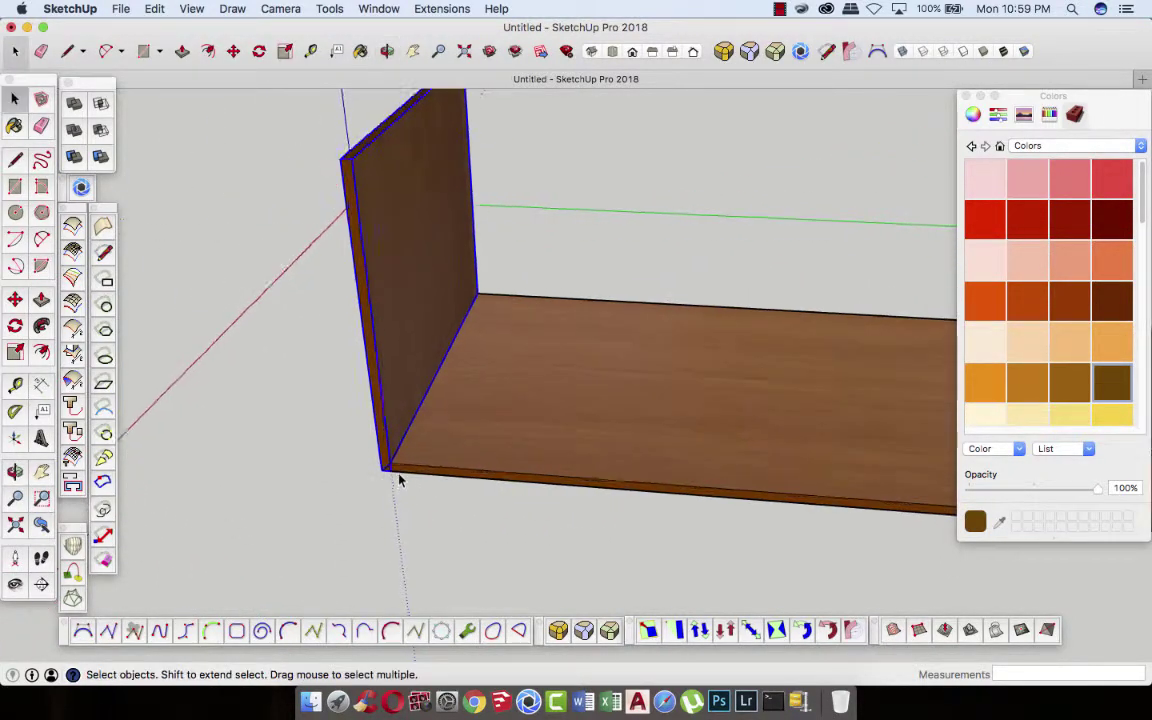
pyautogui.scroll(2, 398, 476)
pyautogui.scroll(2, 398, 476)
pyautogui.scroll(2, 398, 476)
pyautogui.click(226, 446)
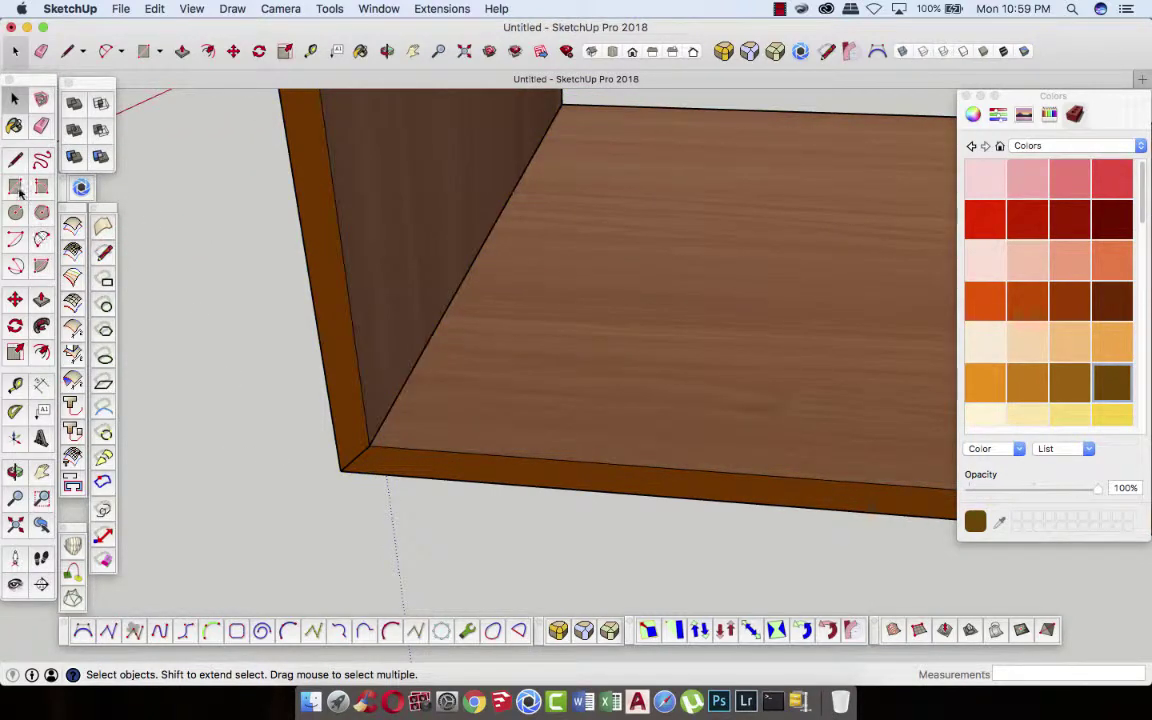
# - Place a Tape Measure guide 25 mm in from the base's front edge
pyautogui.press('r')
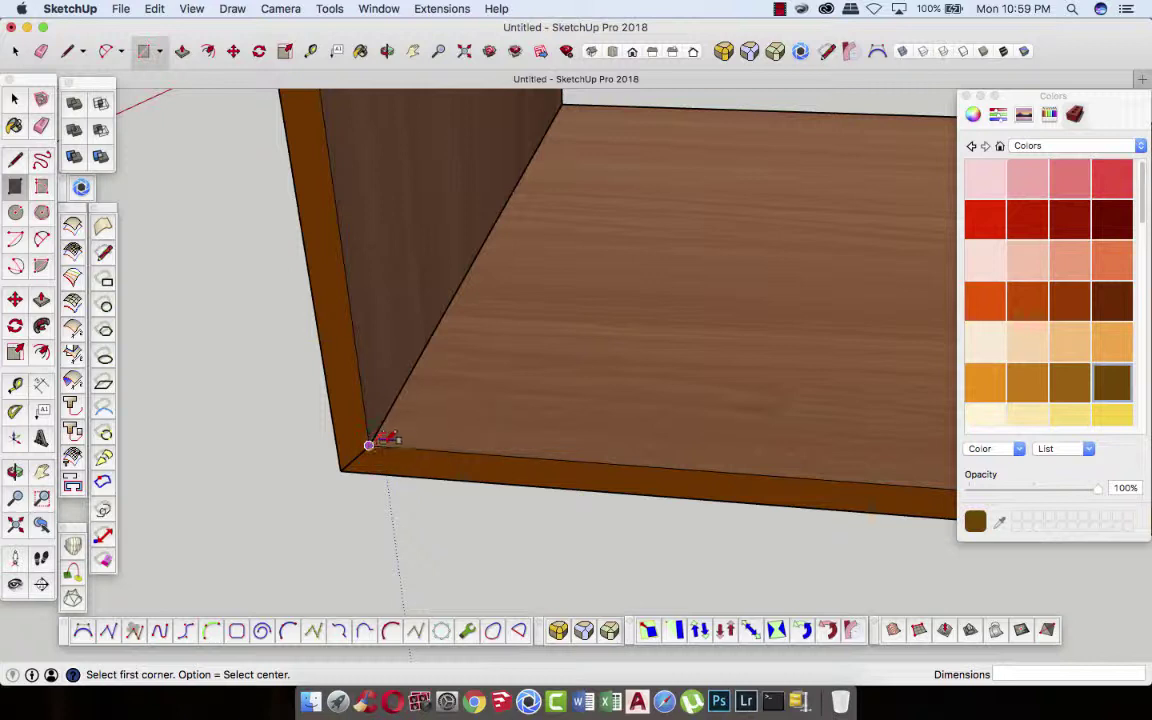
pyautogui.click(16, 158)
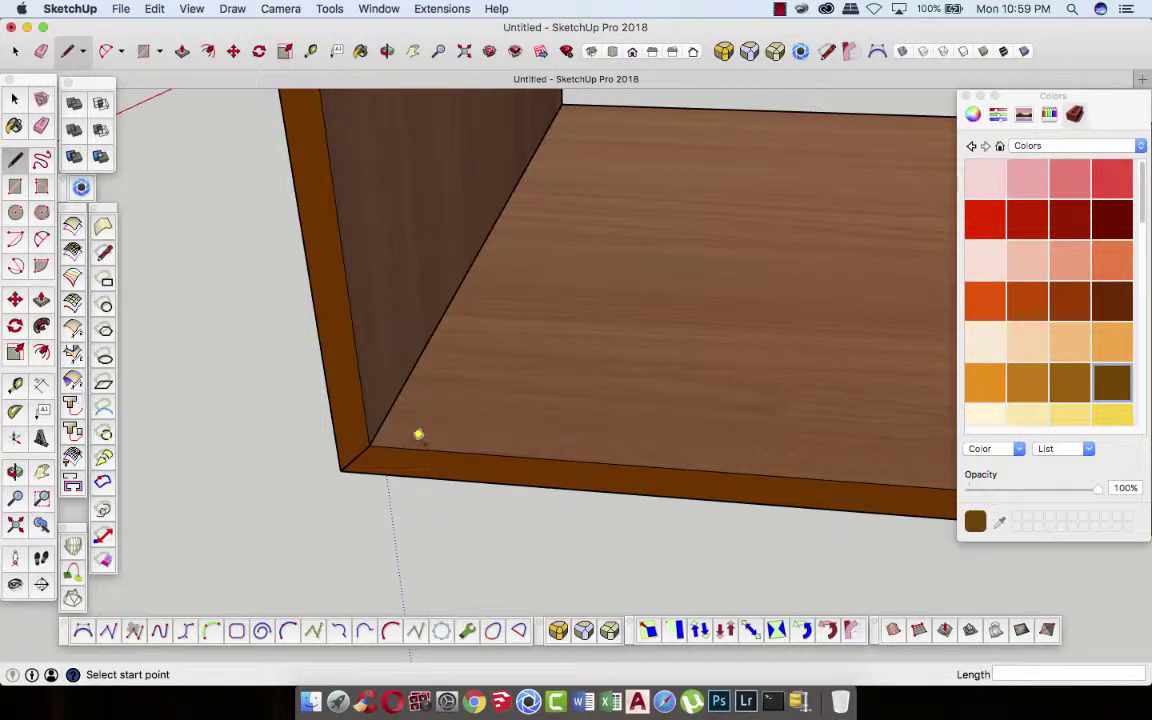
pyautogui.press('t')
pyautogui.click(412, 447)
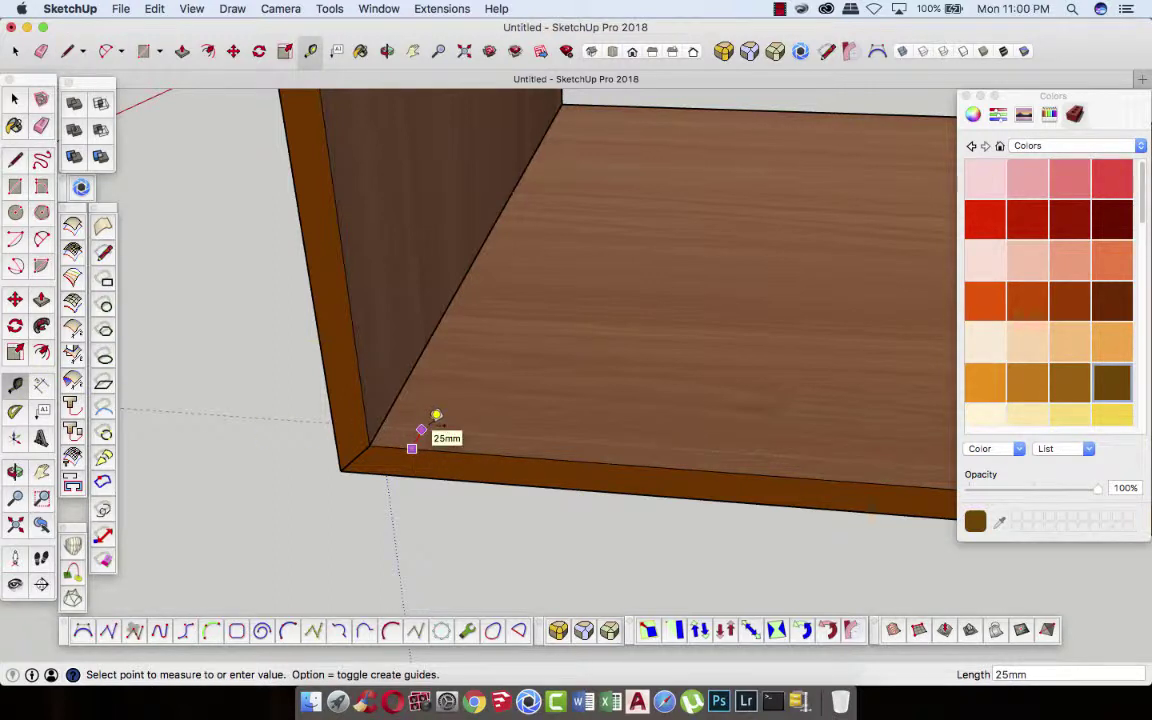
pyautogui.click(436, 414)
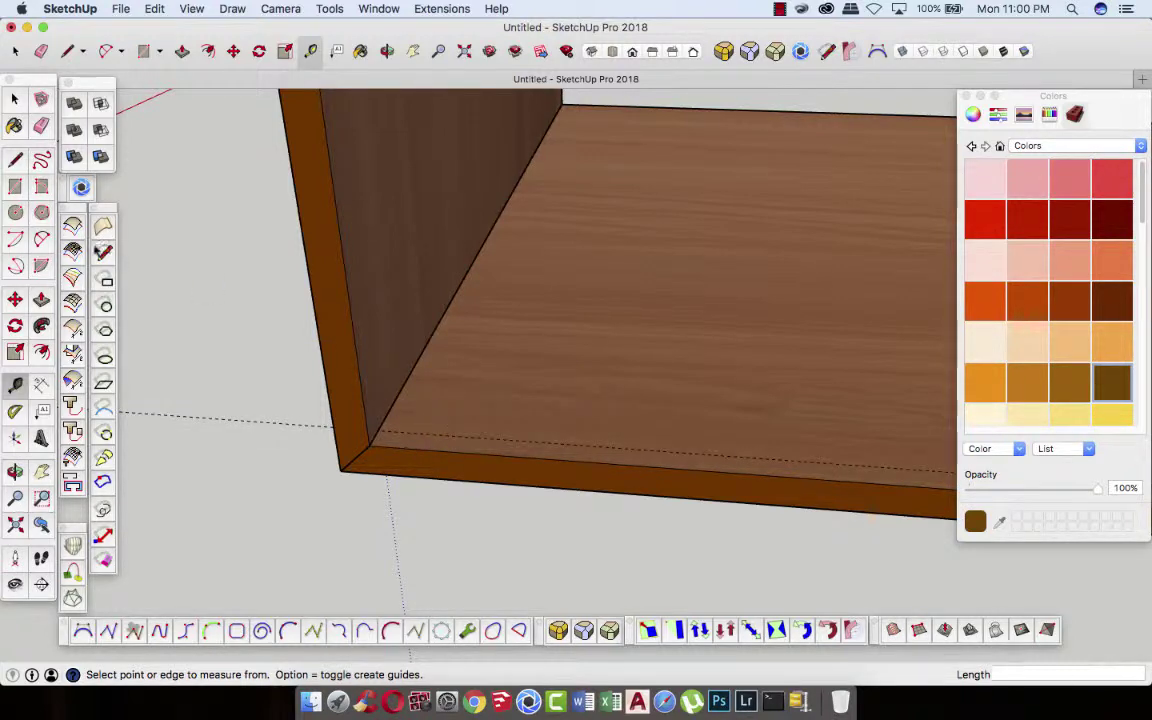
# - Draw a small closed 20 × 50 mm outline in the inner corner with the Line tool
pyautogui.click(15, 159)
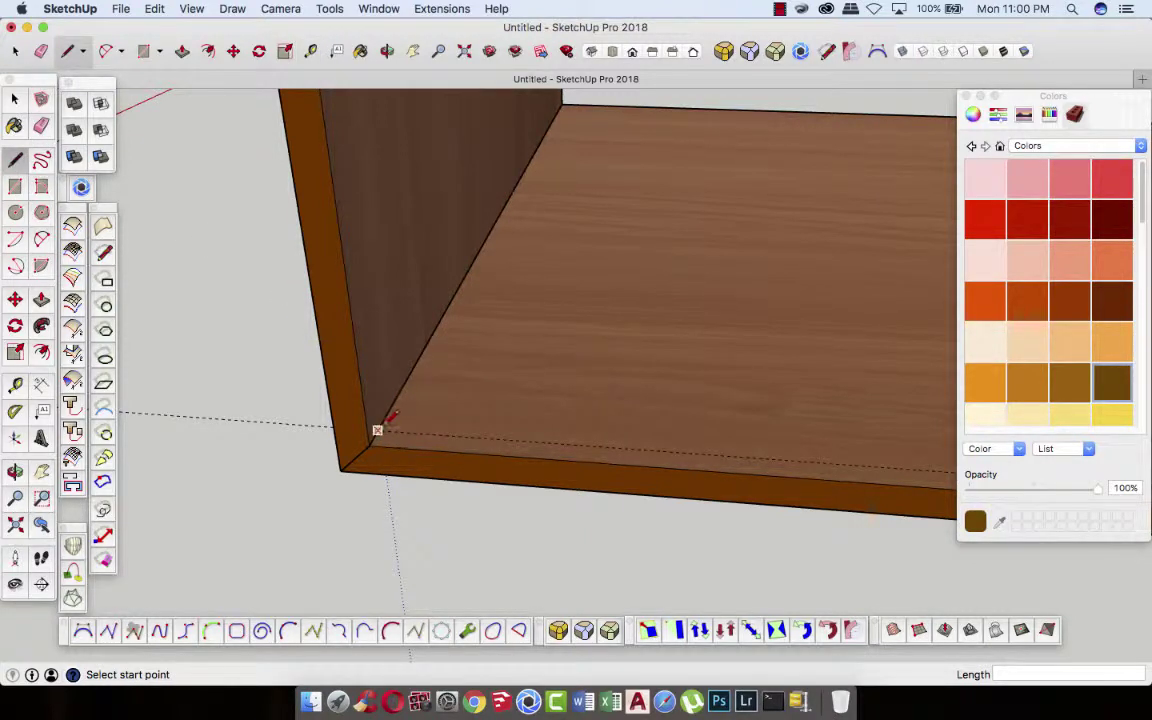
pyautogui.click(377, 430)
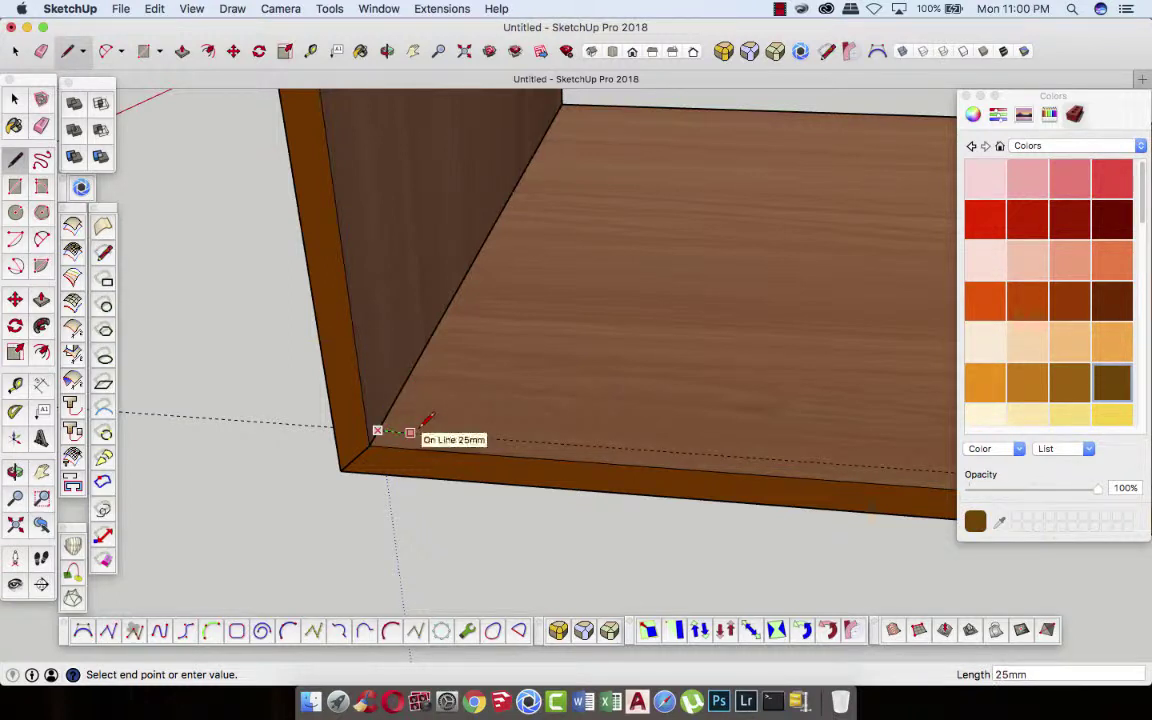
pyautogui.write('10')
pyautogui.press('Return')
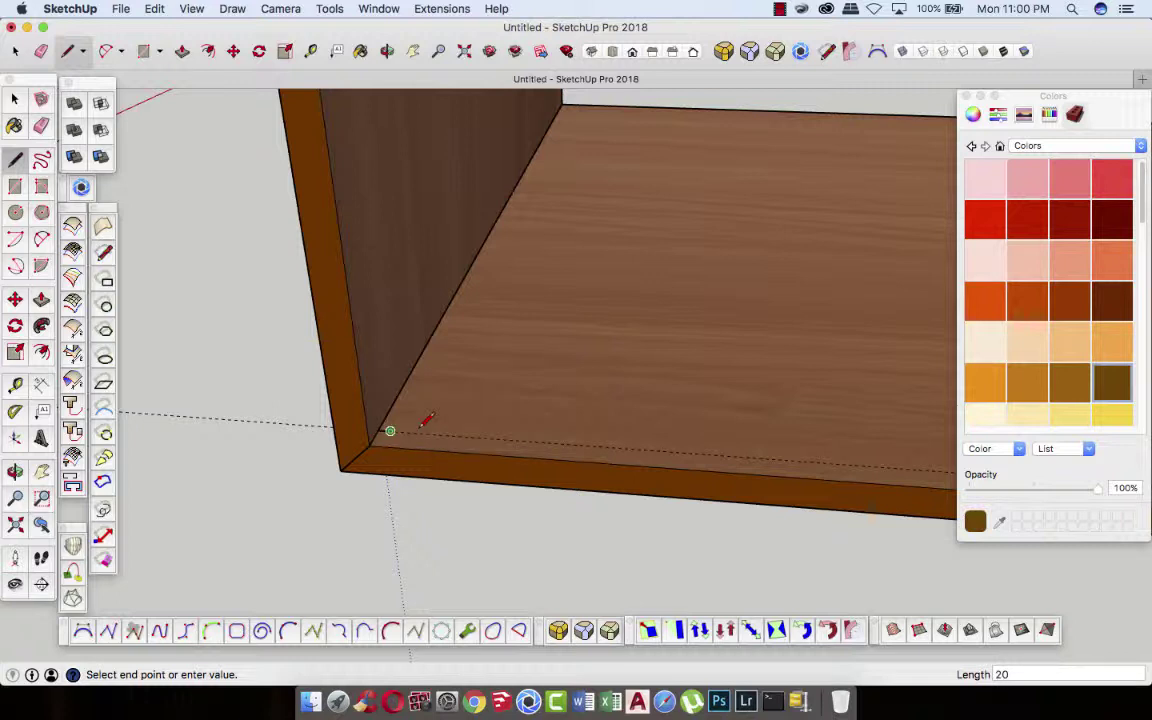
pyautogui.write('50')
pyautogui.press('Return')
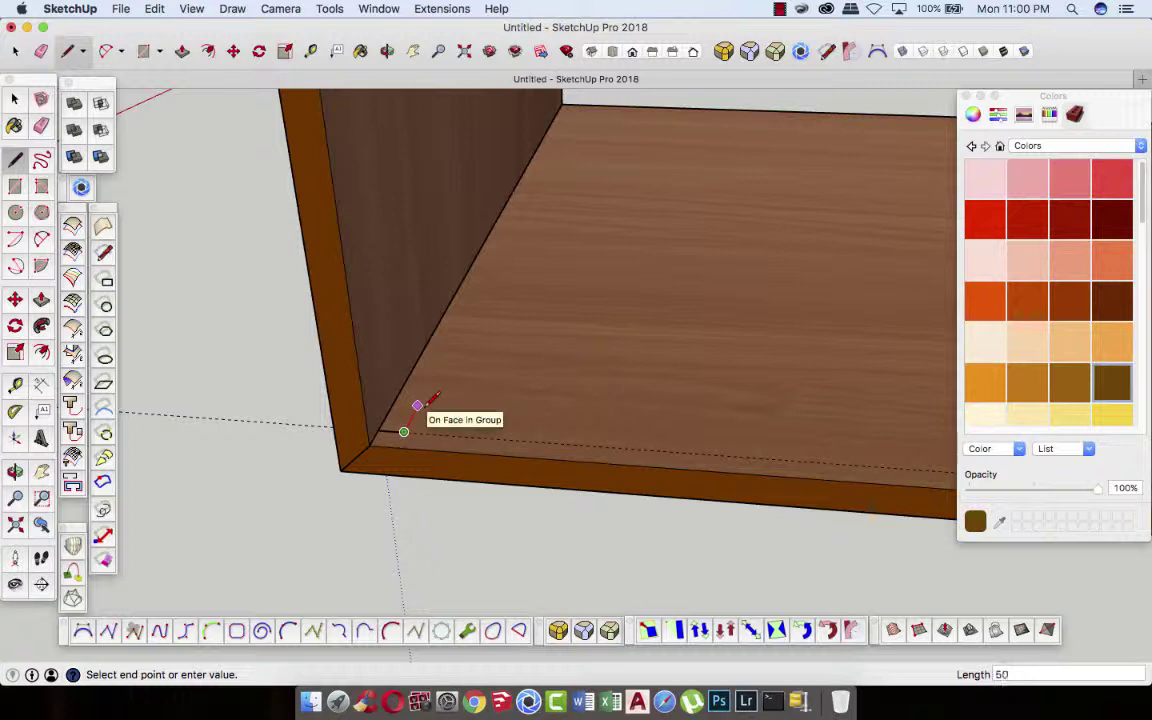
pyautogui.press('Return')
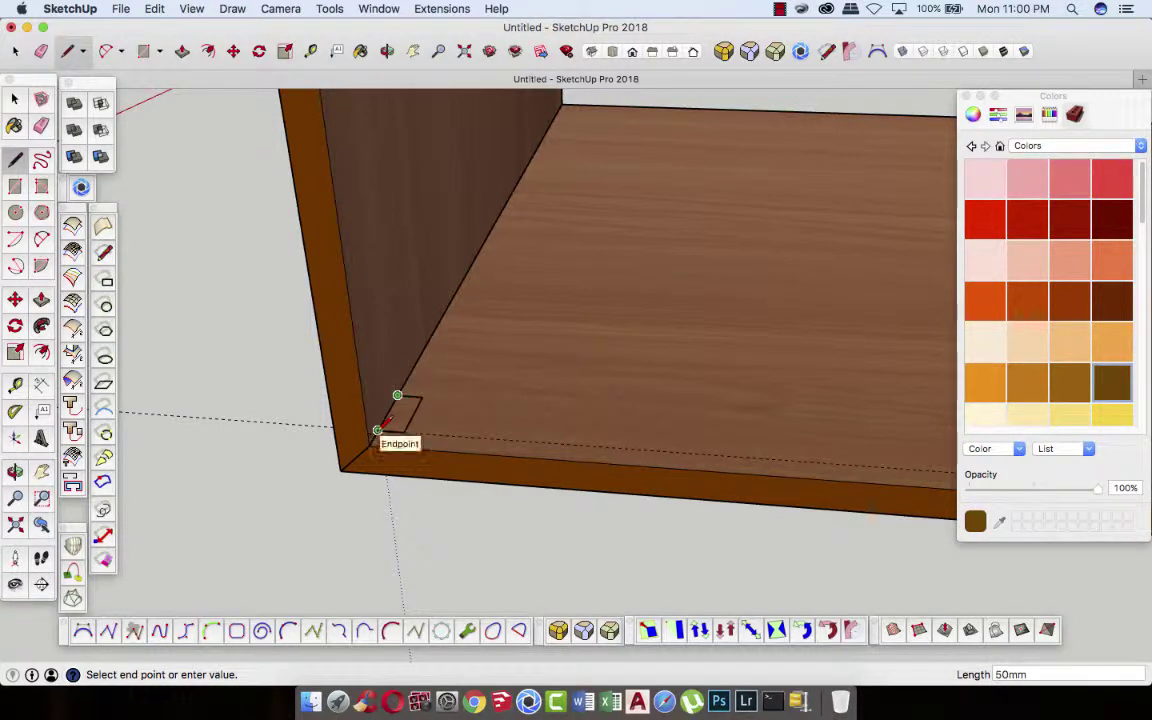
pyautogui.click(377, 430)
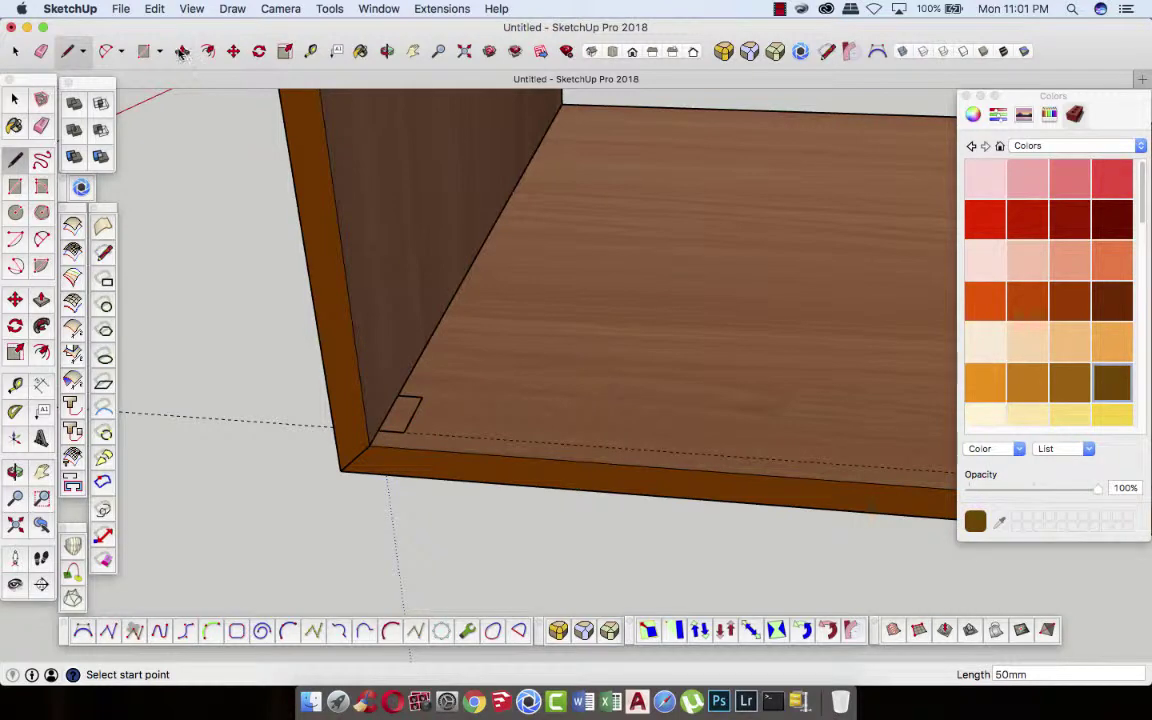
# - Push/pull the small rectangle up 775 mm into a tall upright strip against the side panel
pyautogui.click(182, 51)
pyautogui.click(394, 421)
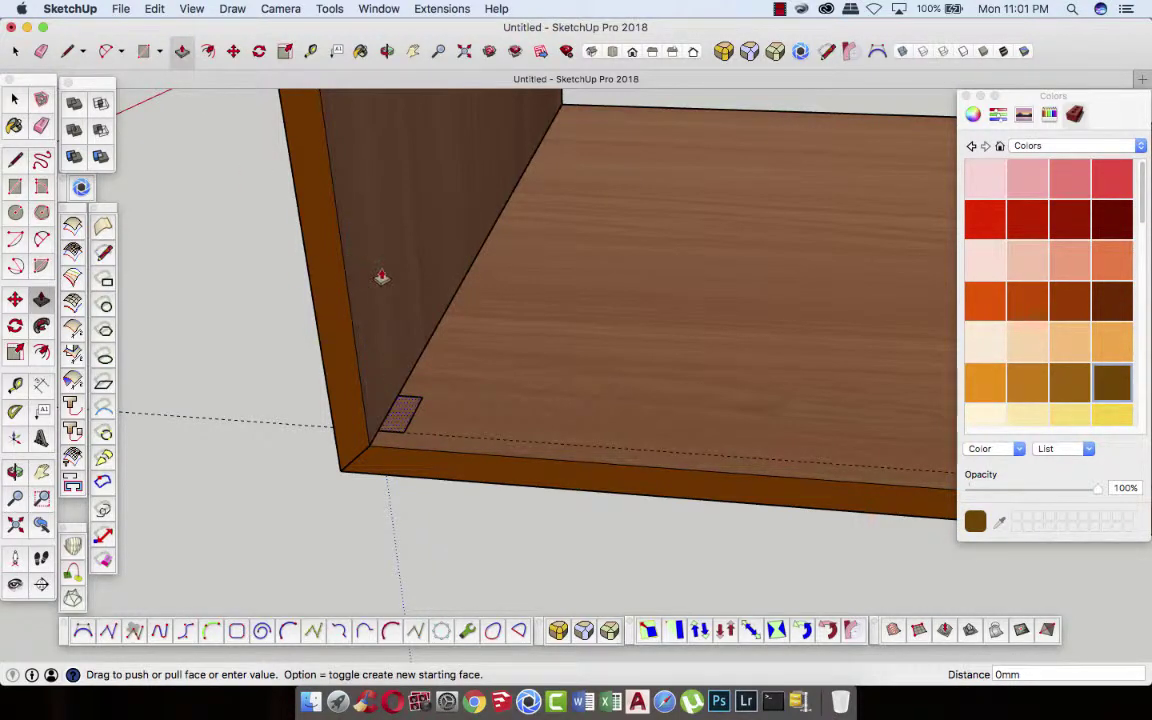
pyautogui.scroll(-3, 380, 278)
pyautogui.scroll(-2, 388, 288)
pyautogui.scroll(-2, 391, 292)
pyautogui.scroll(-2, 391, 303)
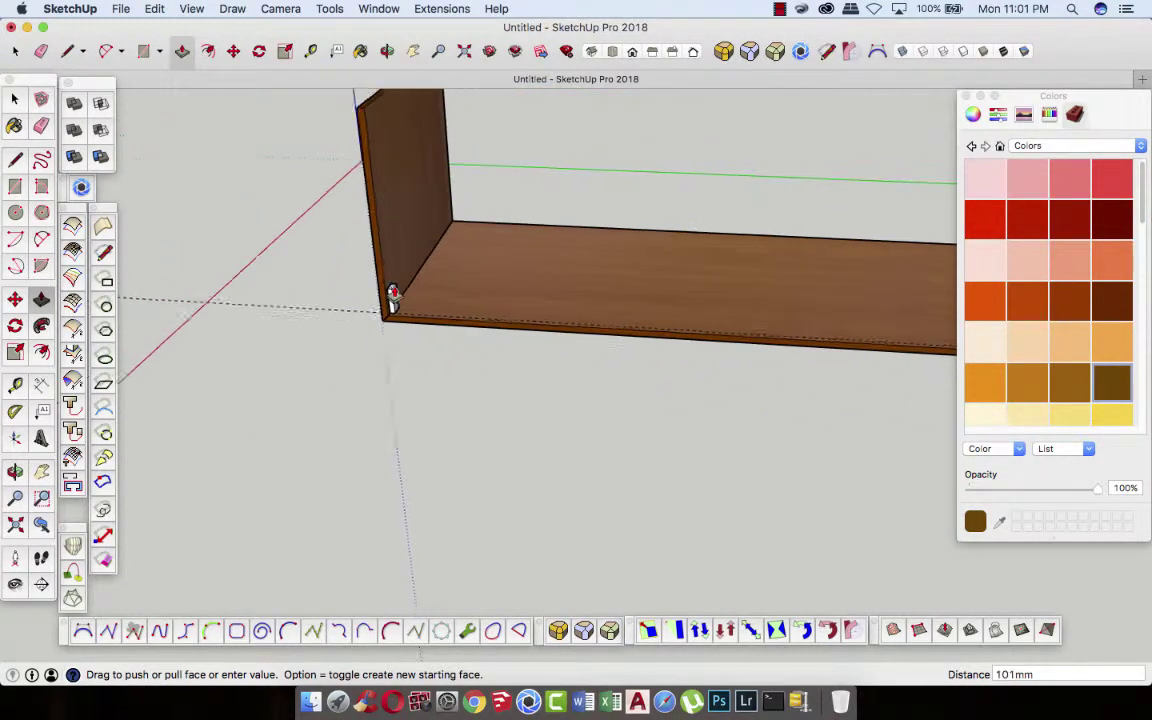
pyautogui.scroll(-2, 393, 296)
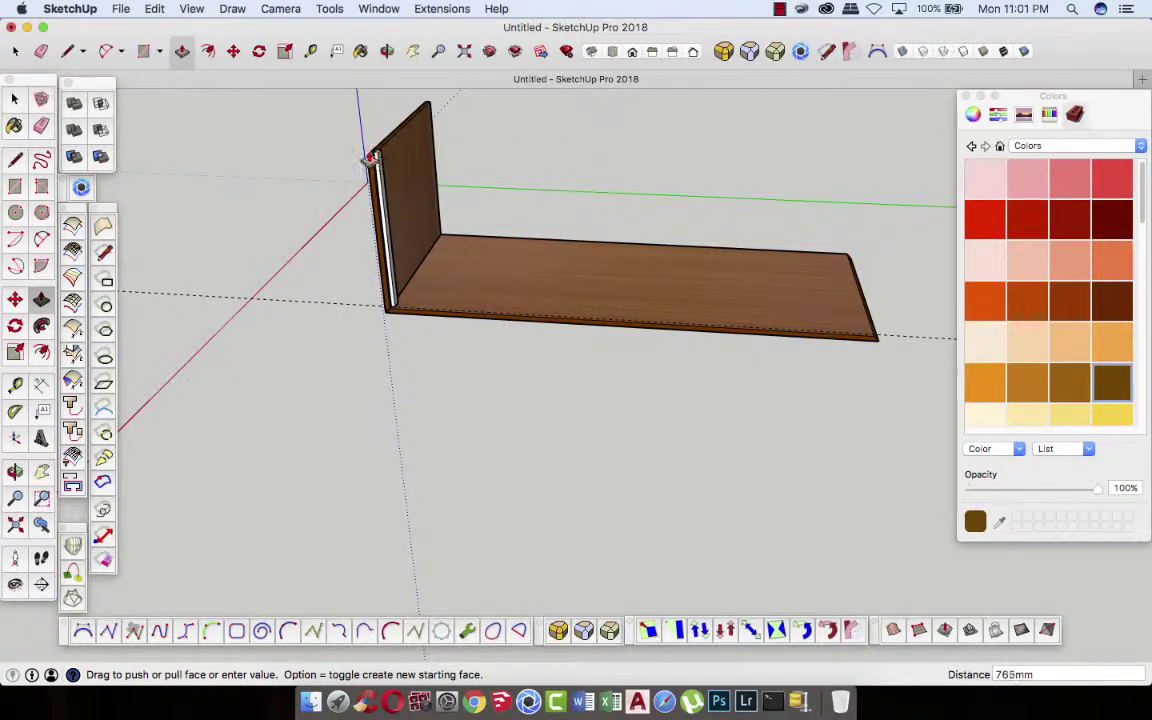
pyautogui.scroll(2, 373, 160)
pyautogui.scroll(2, 376, 157)
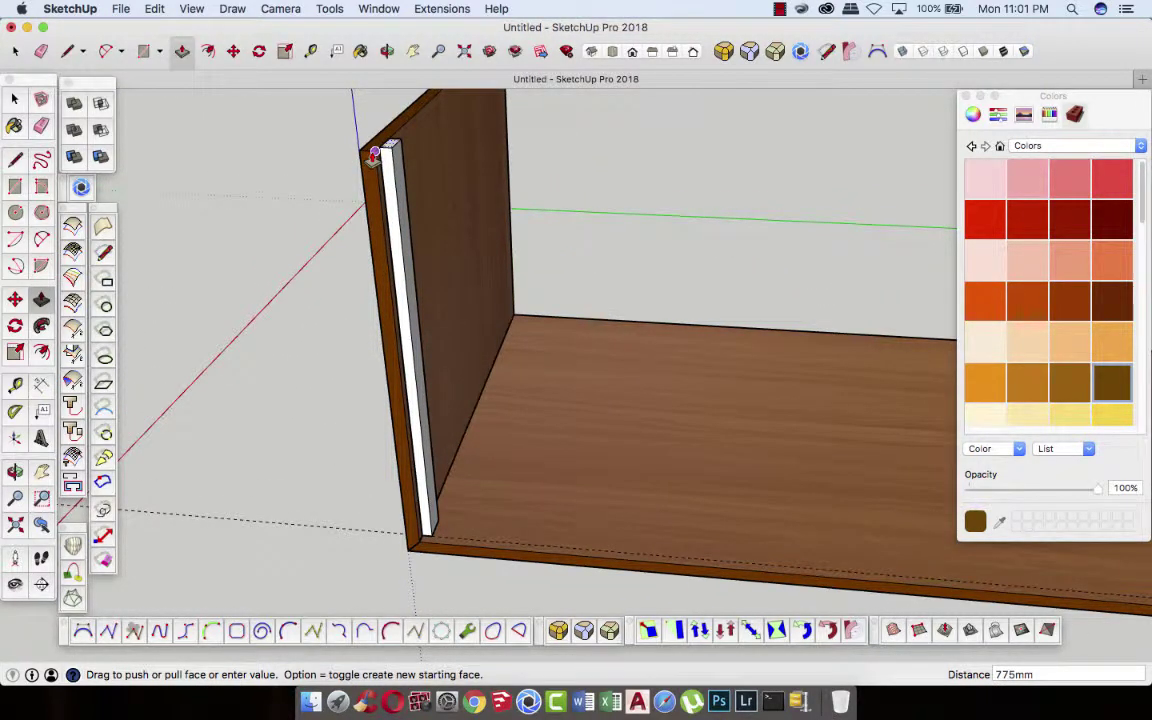
pyautogui.click(373, 155)
pyautogui.press('space')
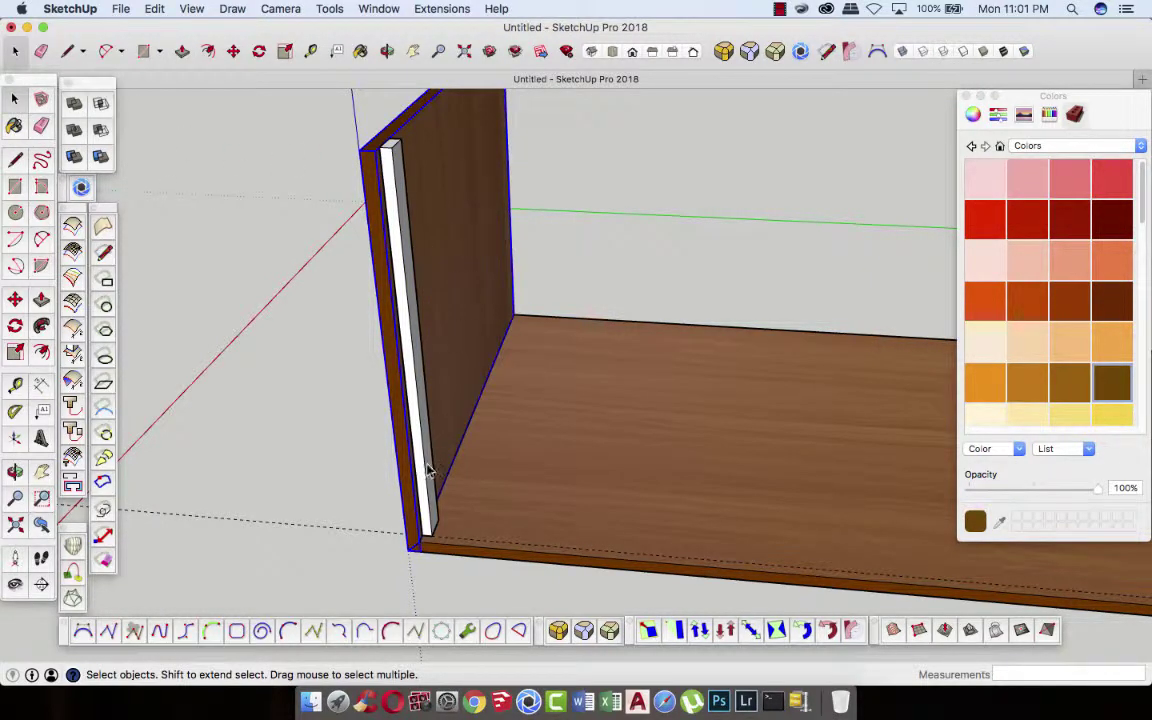
# - Select the whole thin upright strip and make it a group
pyautogui.click(425, 503)
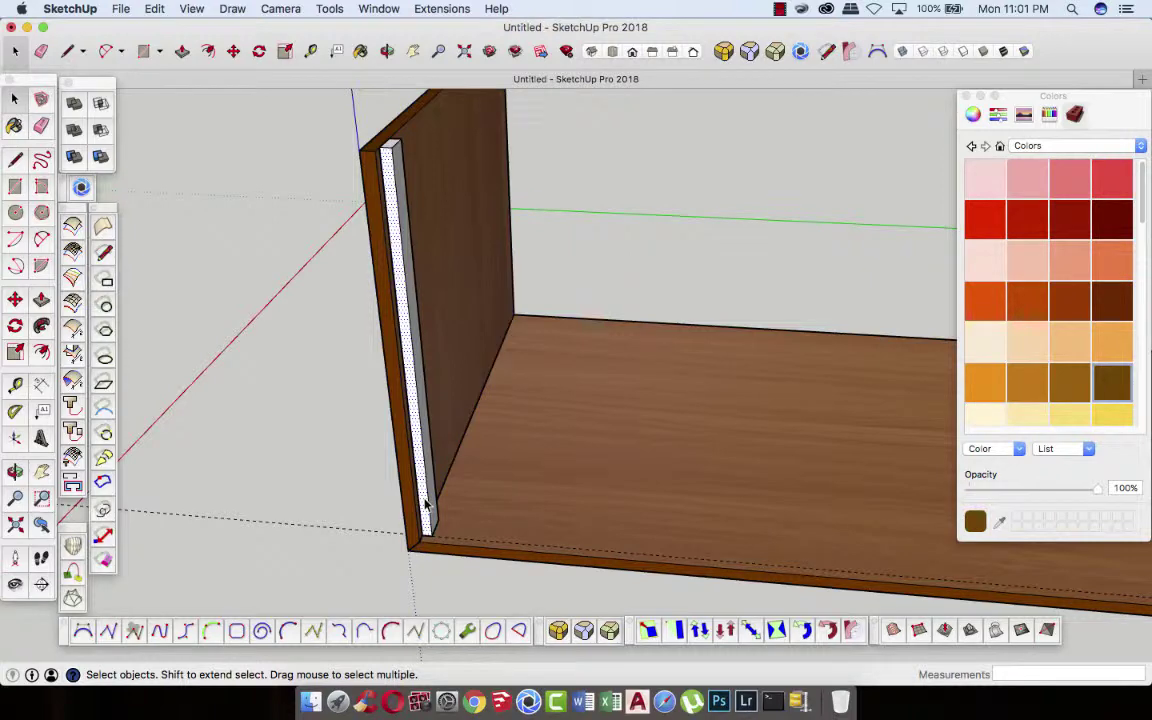
pyautogui.doubleClick(425, 503)
pyautogui.rightClick(424, 384)
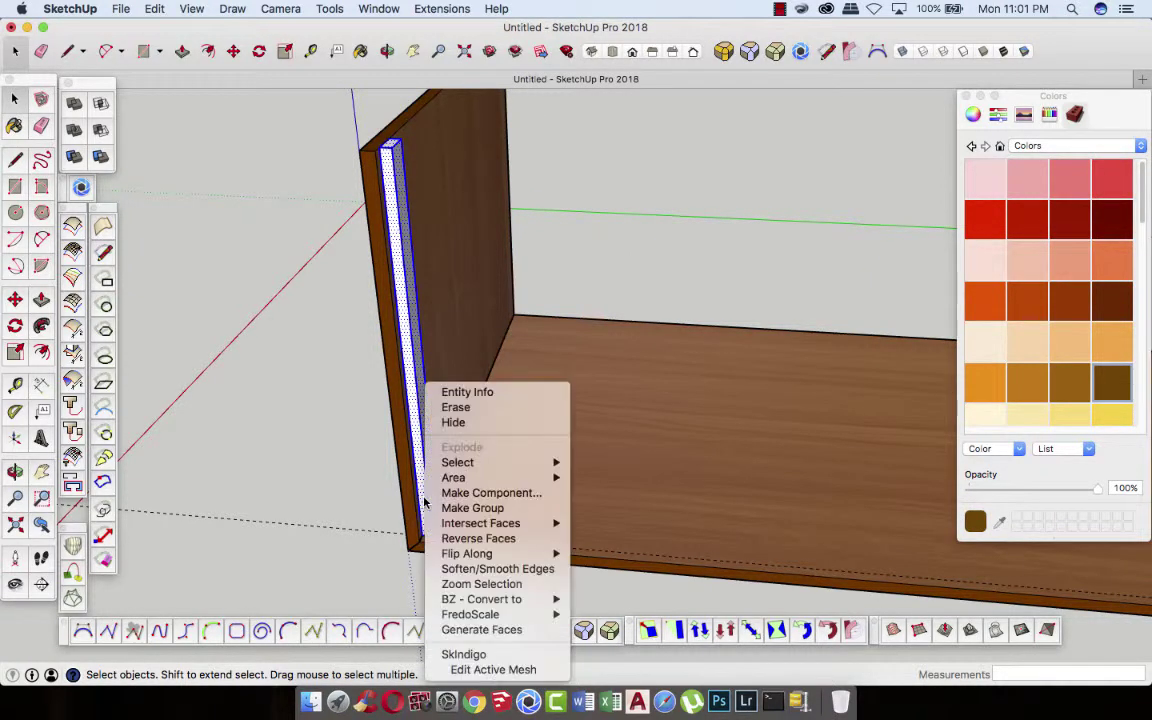
pyautogui.click(474, 509)
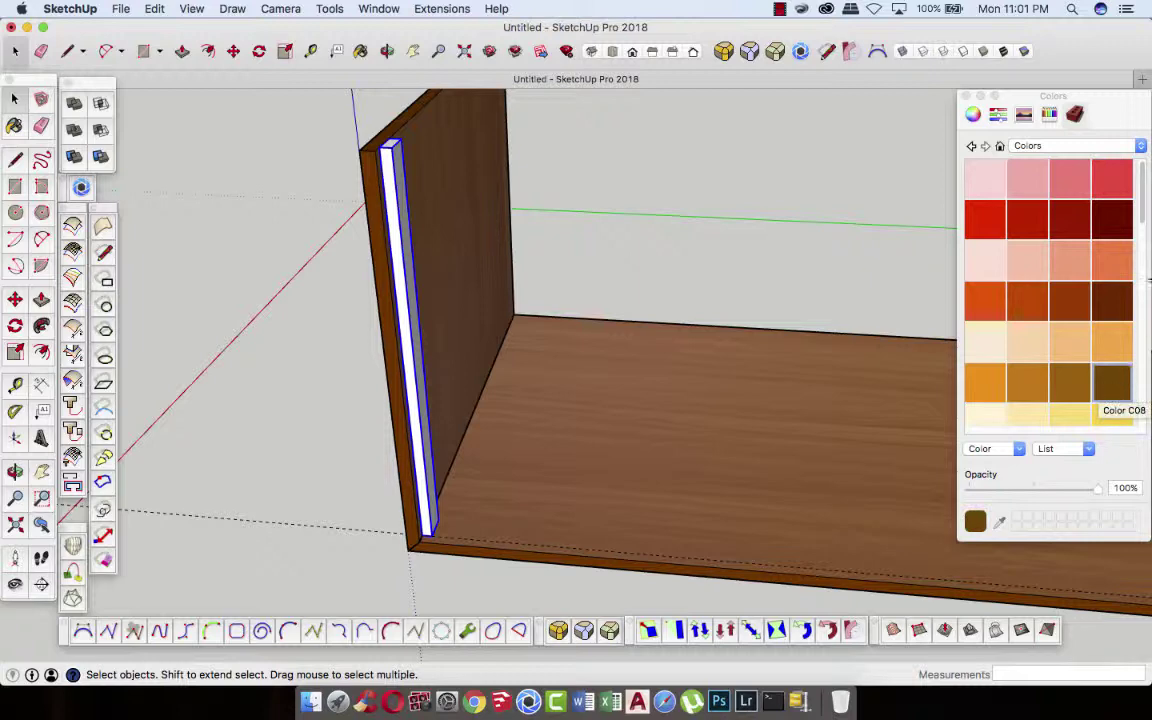
# - Paint the grouped strip dark grey, then deselect it and orbit to the shelf's corner
pyautogui.moveTo(1140, 195); pyautogui.dragTo(1140, 425)
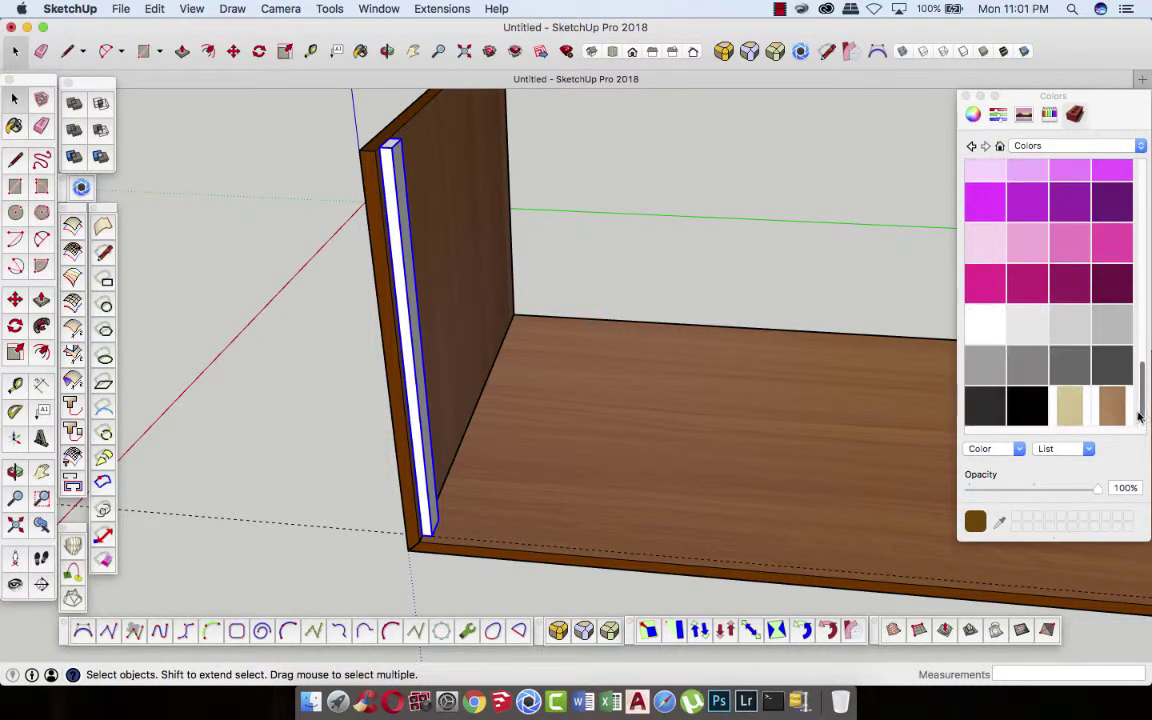
pyautogui.click(1112, 365)
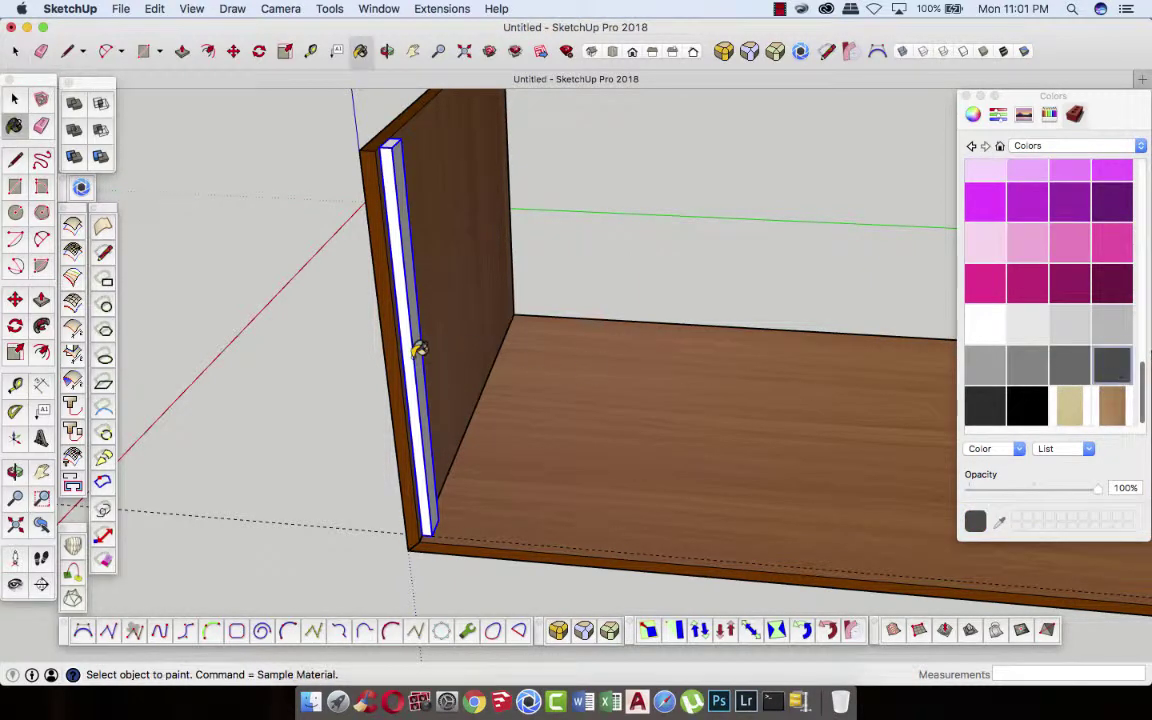
pyautogui.click(418, 349)
pyautogui.click(18, 100)
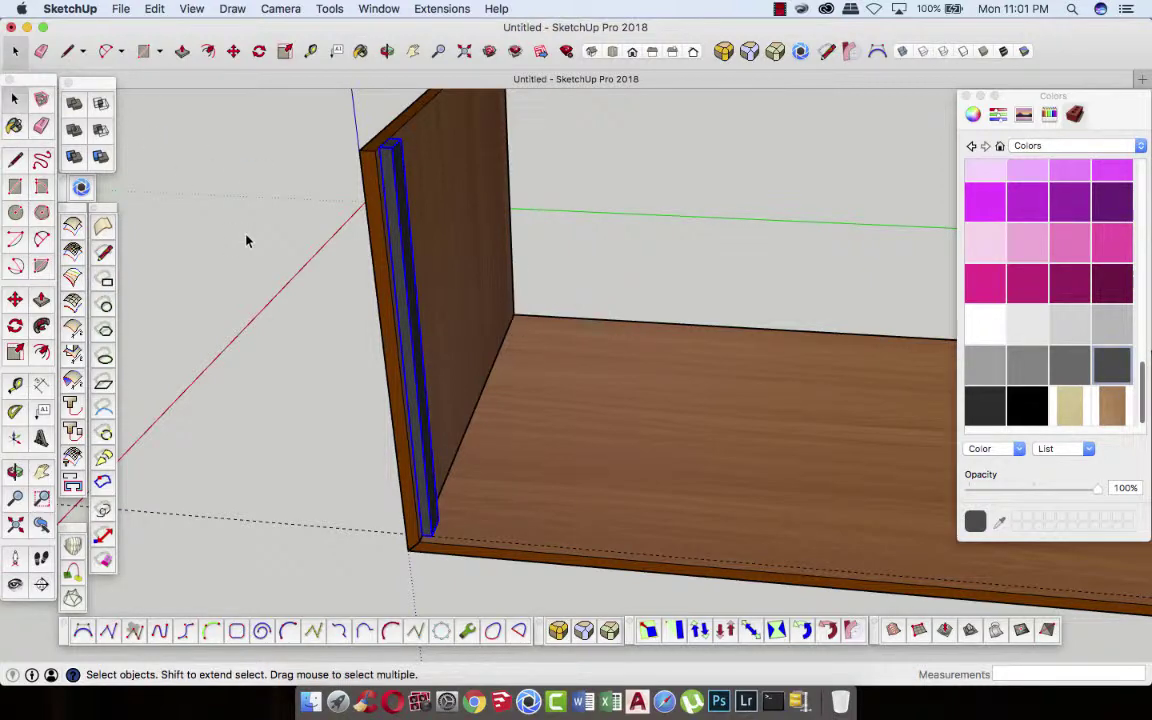
pyautogui.click(220, 211)
pyautogui.moveTo(222, 225); pyautogui.dragTo(258, 280, button='middle')
pyautogui.scroll(2, 330, 420)
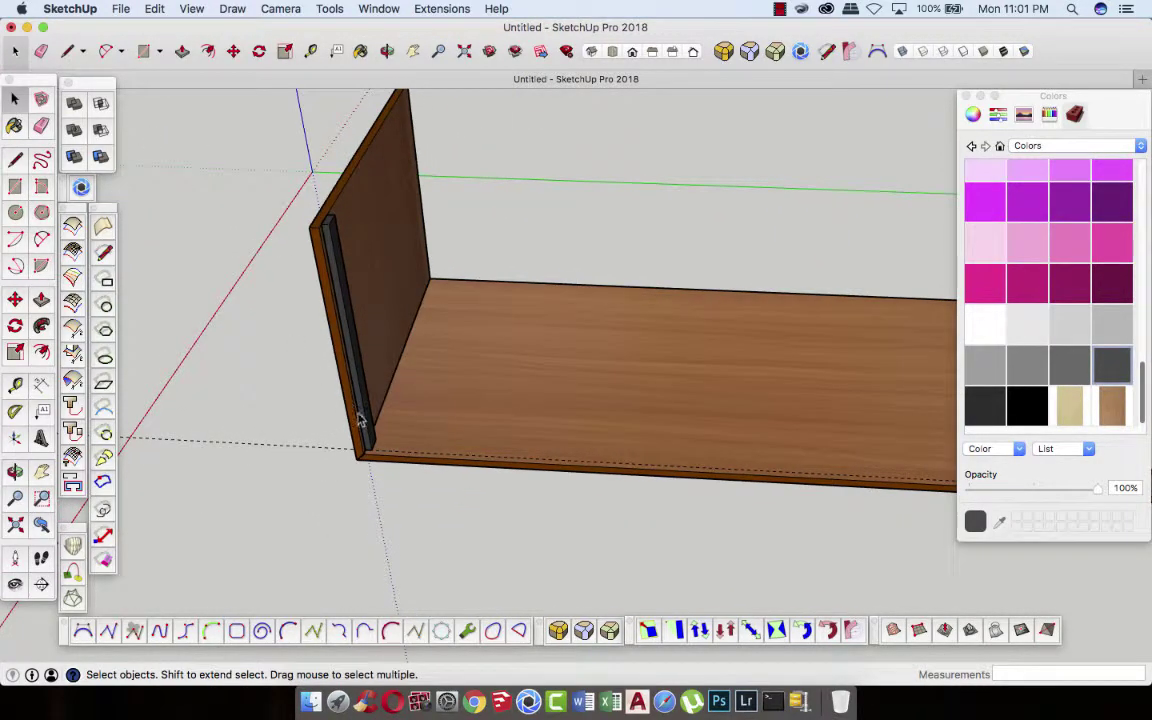
pyautogui.scroll(2, 340, 406)
pyautogui.scroll(2, 322, 438)
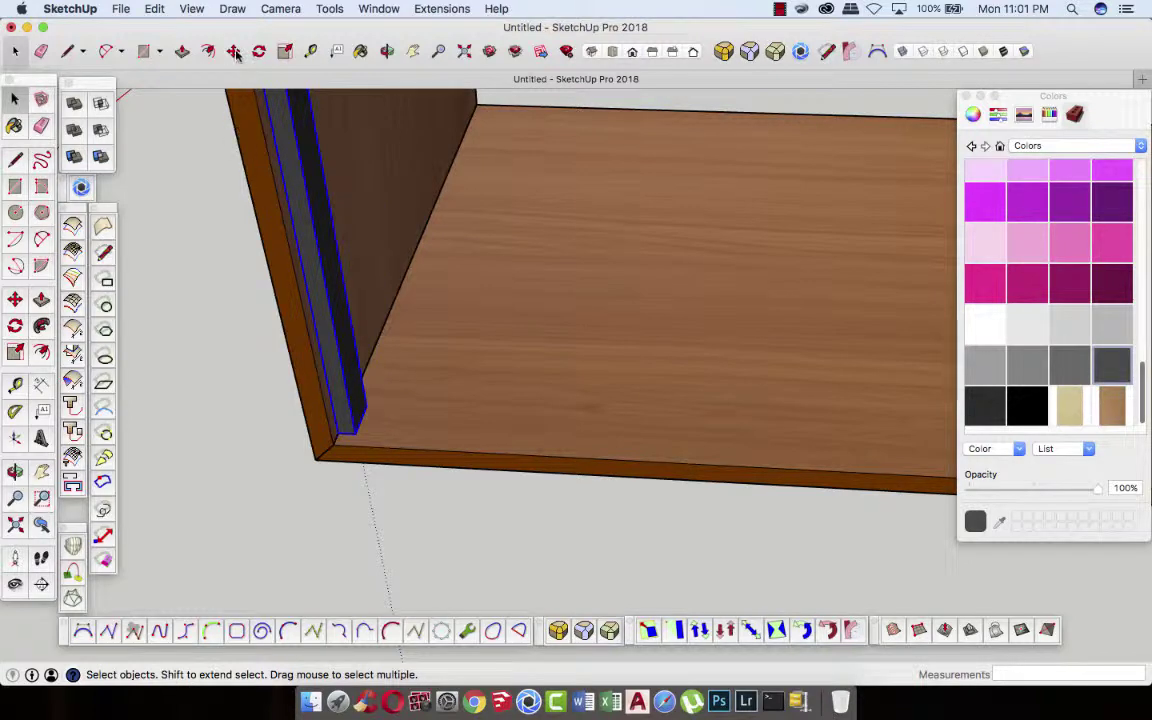
# - Copy the grey strip and rotate the copy 90° to lie flat along the base
pyautogui.press('m')
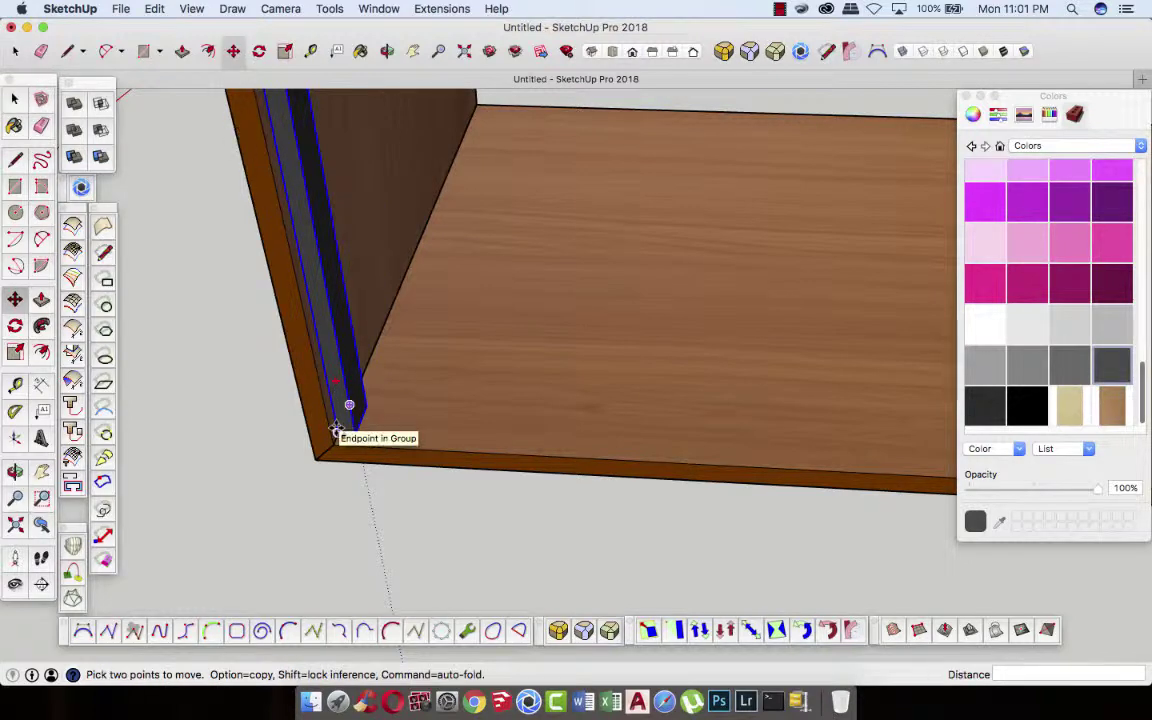
pyautogui.click(336, 431)
pyautogui.press('alt')
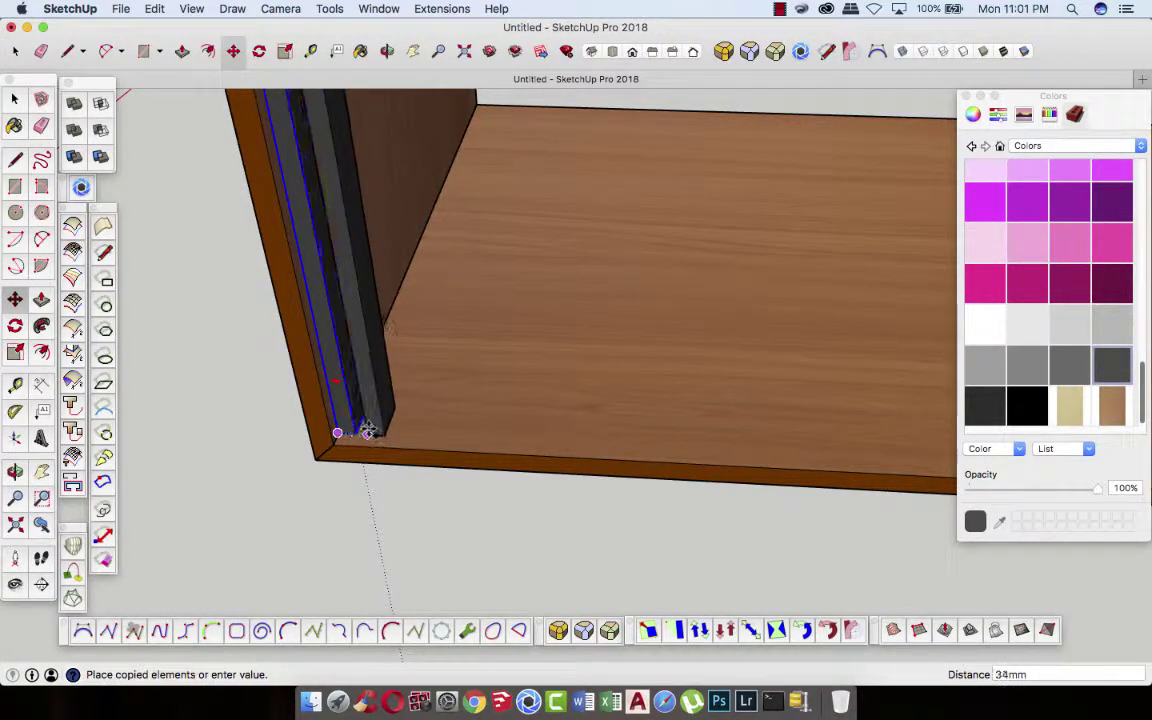
pyautogui.click(361, 428)
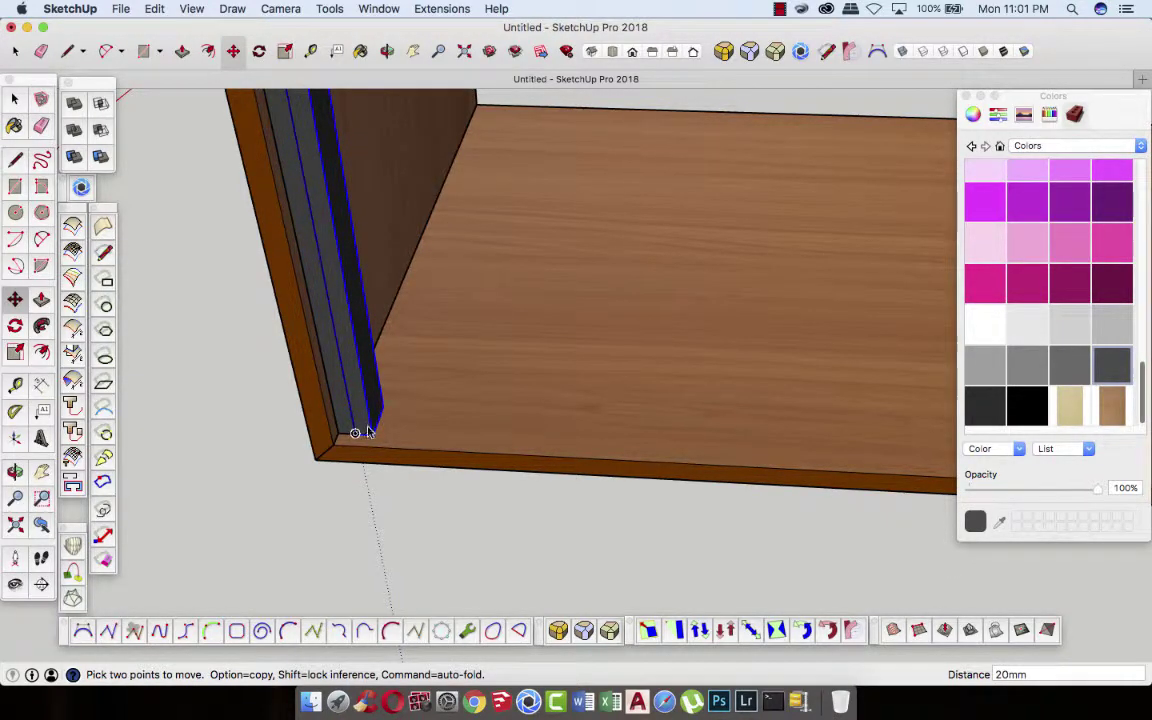
pyautogui.press('q')
pyautogui.moveTo(372, 430); pyautogui.dragTo(372, 434)
pyautogui.click(415, 436)
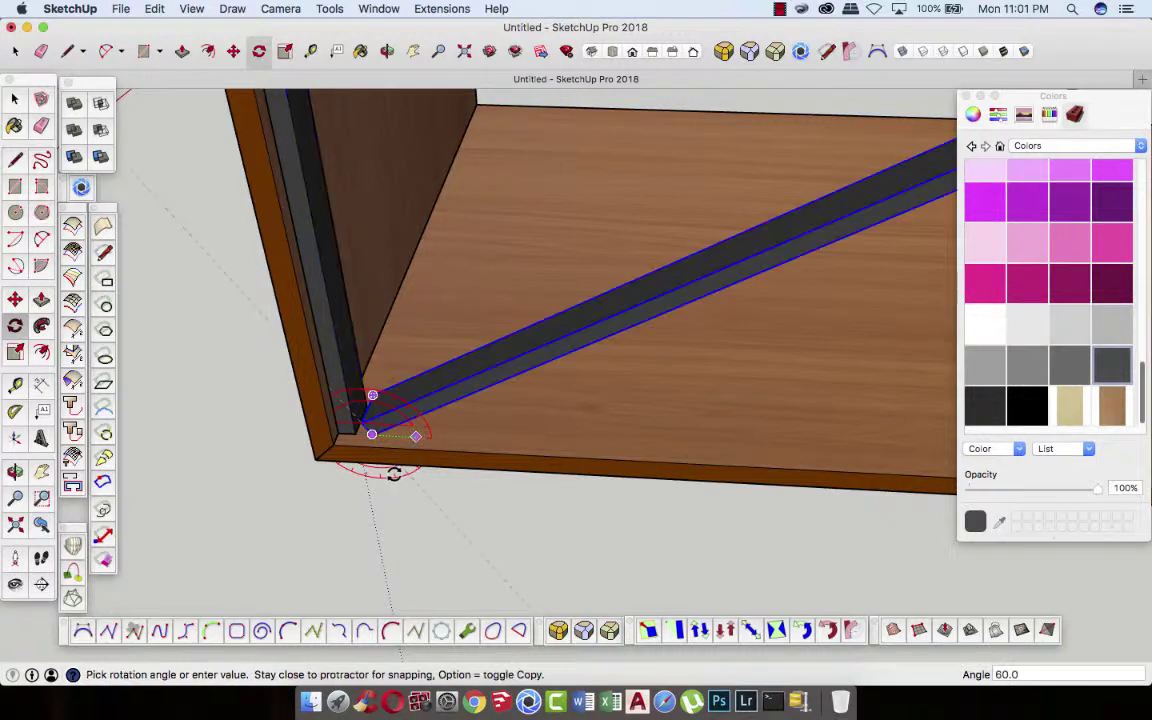
pyautogui.click(383, 478)
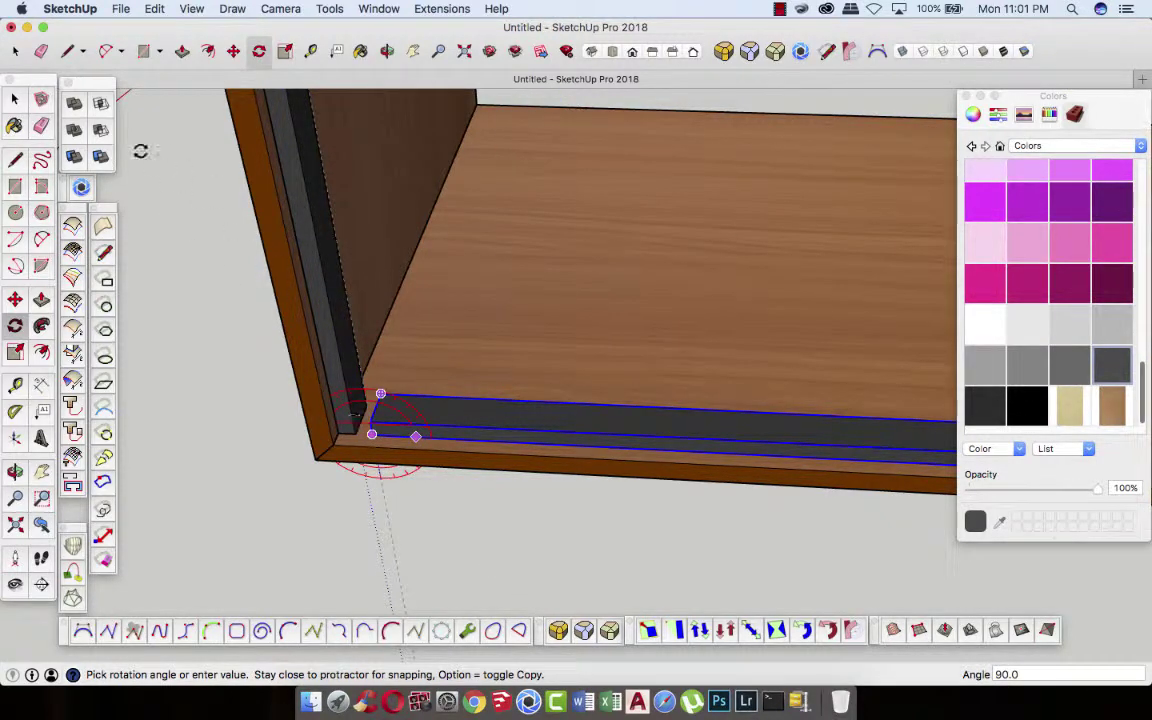
# - Move the horizontal grey strip into the corner
pyautogui.click(15, 100)
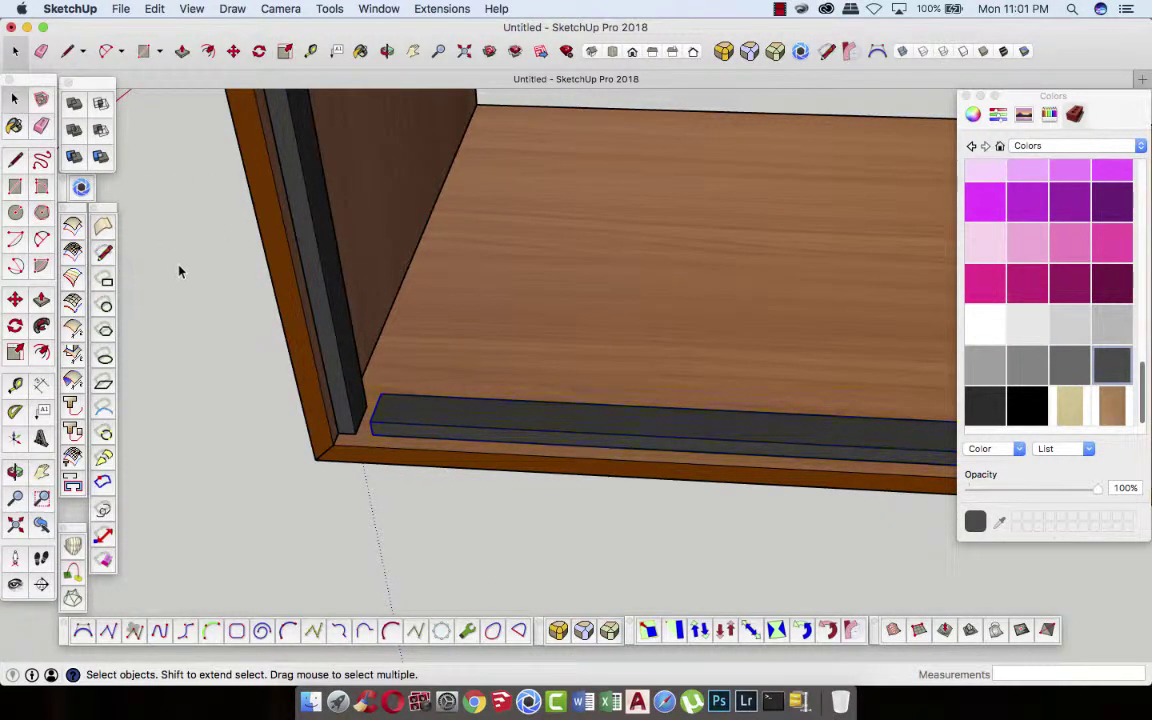
pyautogui.click(393, 411)
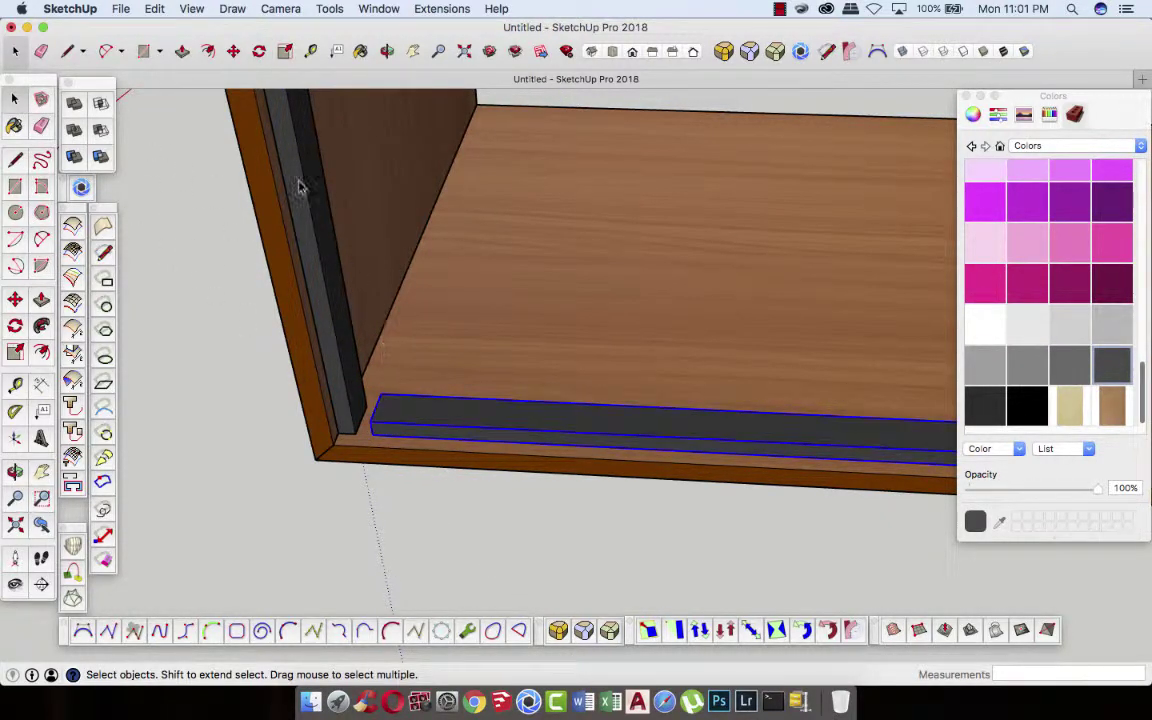
pyautogui.press('m')
pyautogui.click(372, 436)
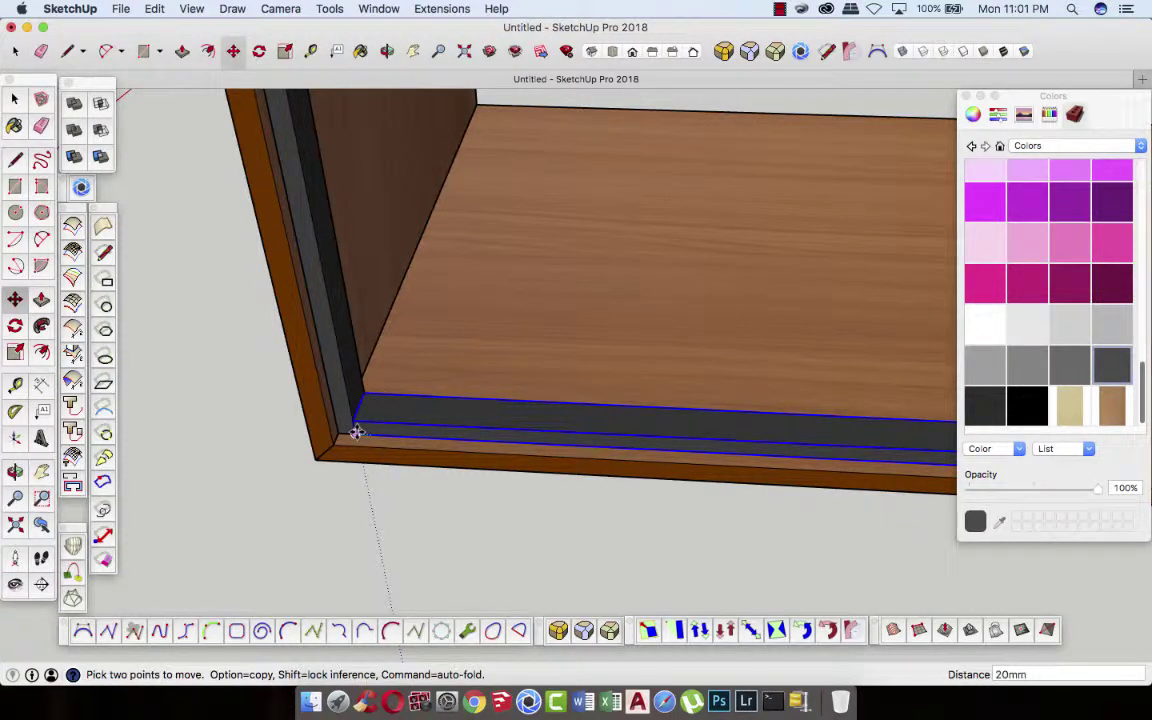
pyautogui.click(320, 390)
# - Orbit along the base and select both the flat and upright grey strips
pyautogui.click(387, 51)
pyautogui.moveTo(530, 276)
pyautogui.mouseDown()
pyautogui.moveTo(386, 381)
pyautogui.moveTo(527, 429)
pyautogui.moveTo(318, 362)
pyautogui.moveTo(463, 194)
pyautogui.moveTo(355, 170)
pyautogui.mouseUp()
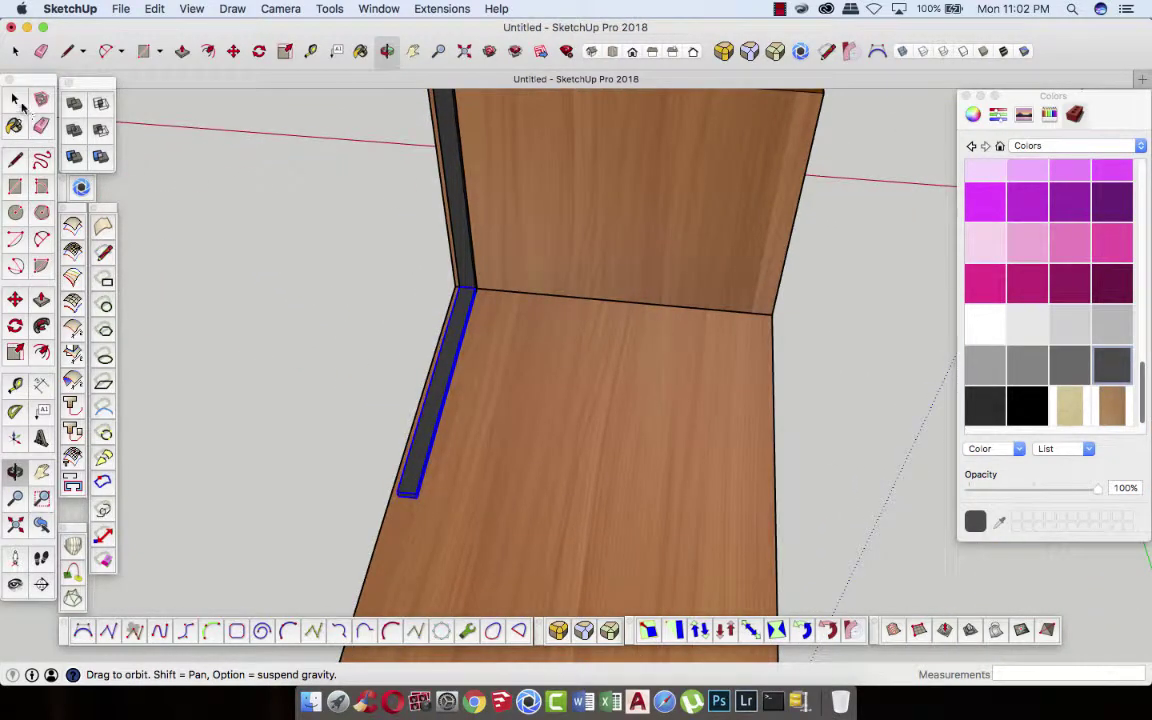
pyautogui.click(15, 99)
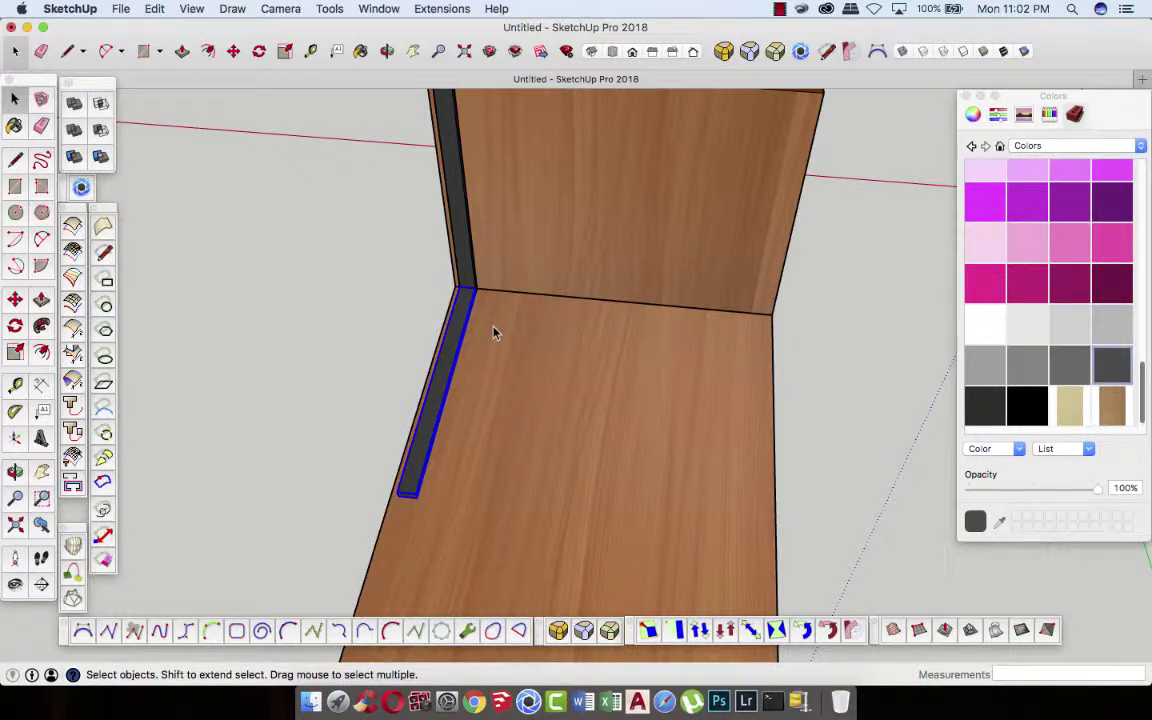
pyautogui.keyDown('shift'); pyautogui.click(467, 269); pyautogui.keyUp('shift')
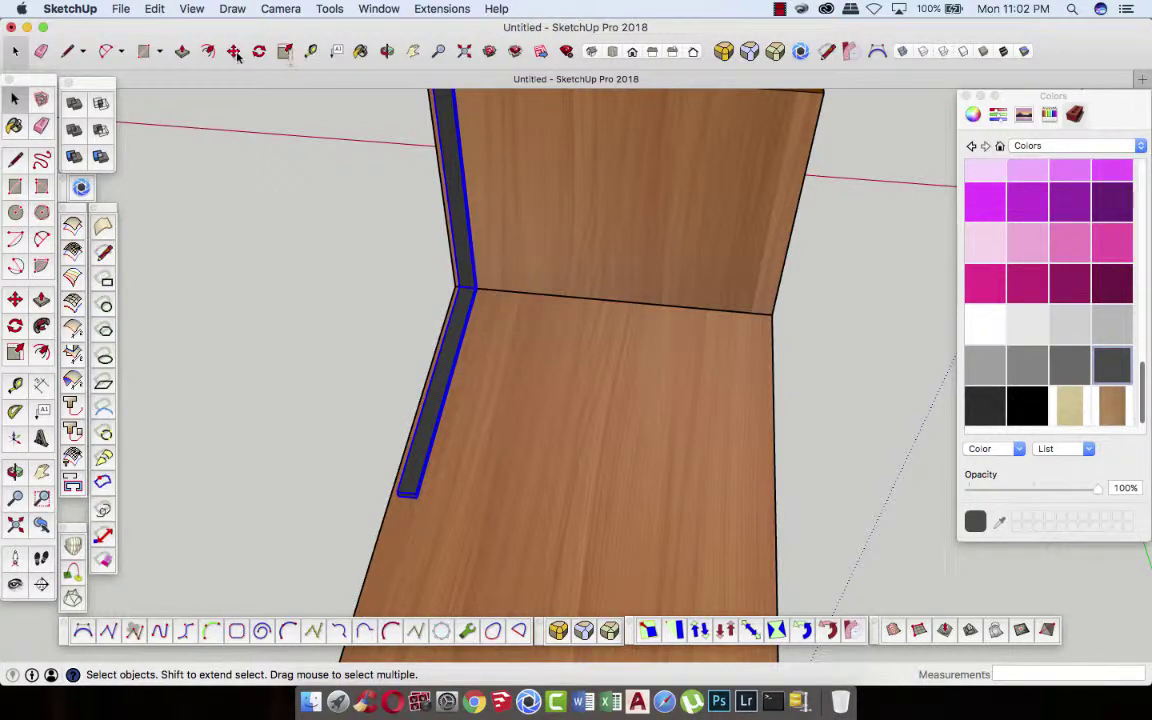
# - Copy both grey strips to the side panel's other end with a 50 mm offset, then deselect
pyautogui.press('m')
pyautogui.scroll(-3, 390, 363)
pyautogui.scroll(2, 419, 380)
pyautogui.scroll(3, 504, 321)
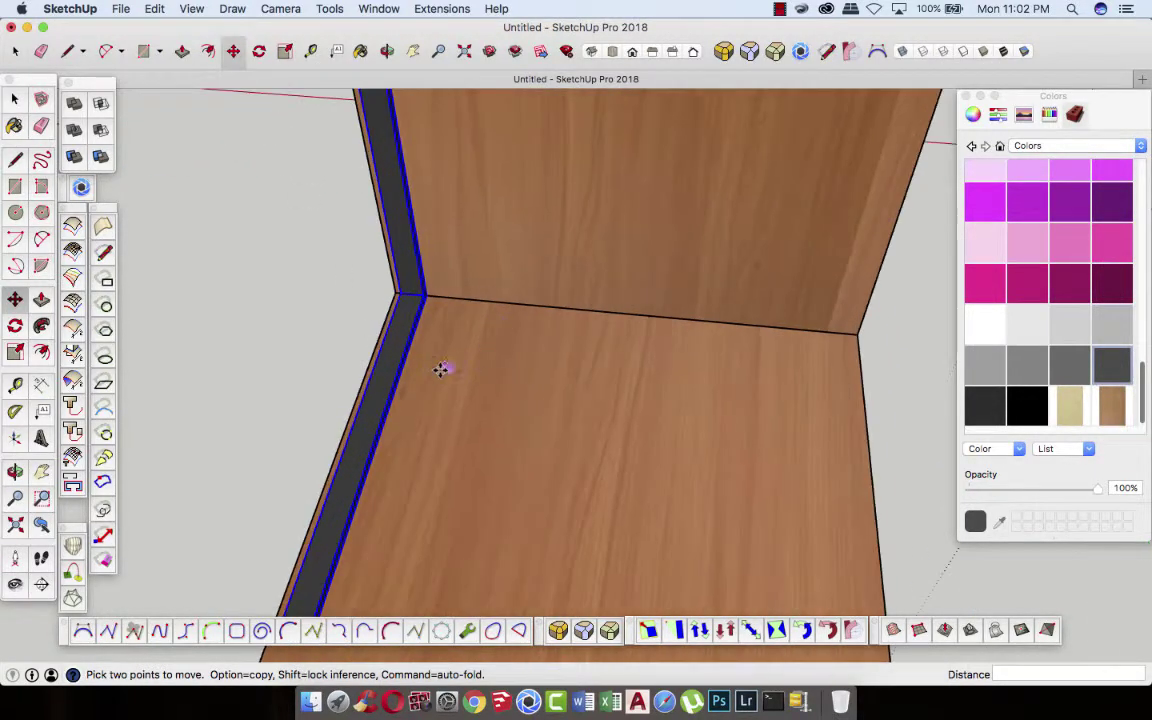
pyautogui.scroll(5, 418, 383)
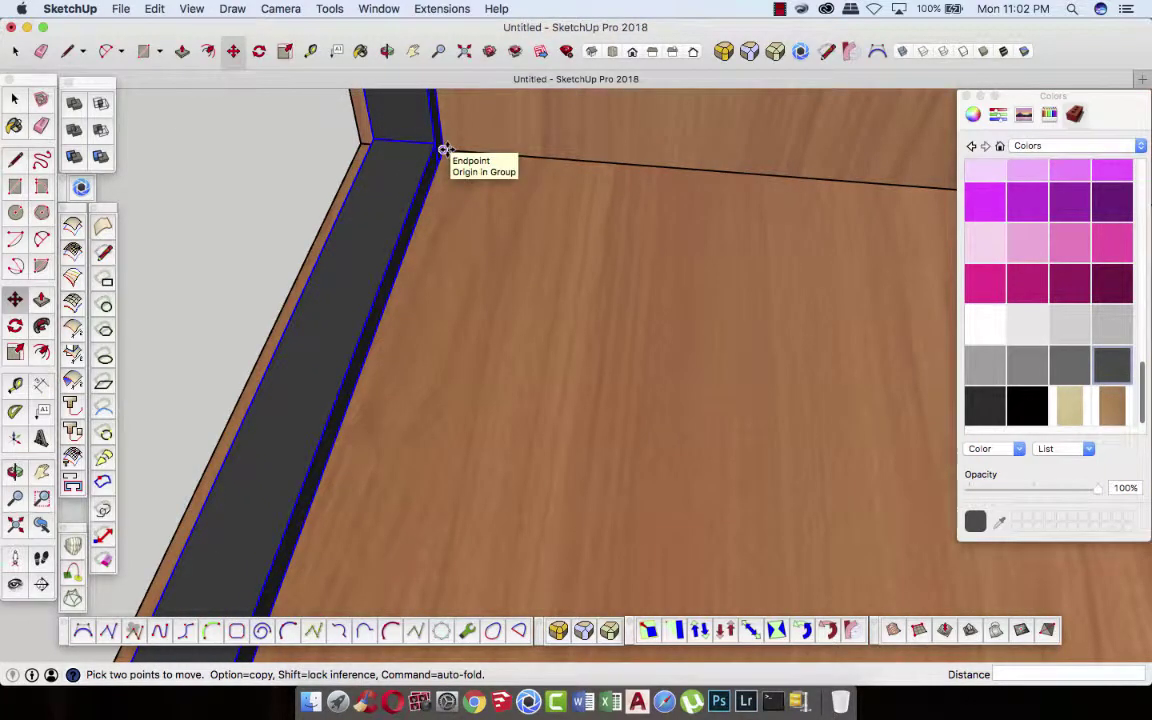
pyautogui.keyDown('alt'); pyautogui.click(445, 148); pyautogui.keyUp('alt')
pyautogui.scroll(-2, 347, 244)
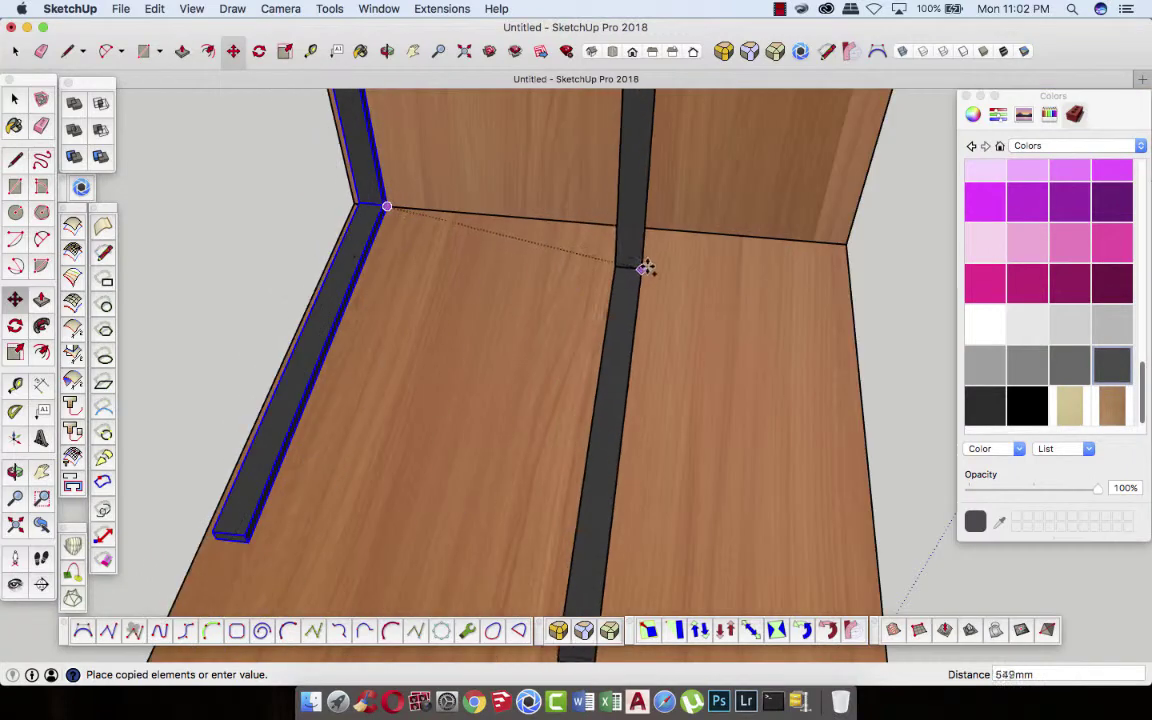
pyautogui.scroll(-2, 478, 262)
pyautogui.scroll(-2, 249, 283)
pyautogui.scroll(-2, 239, 283)
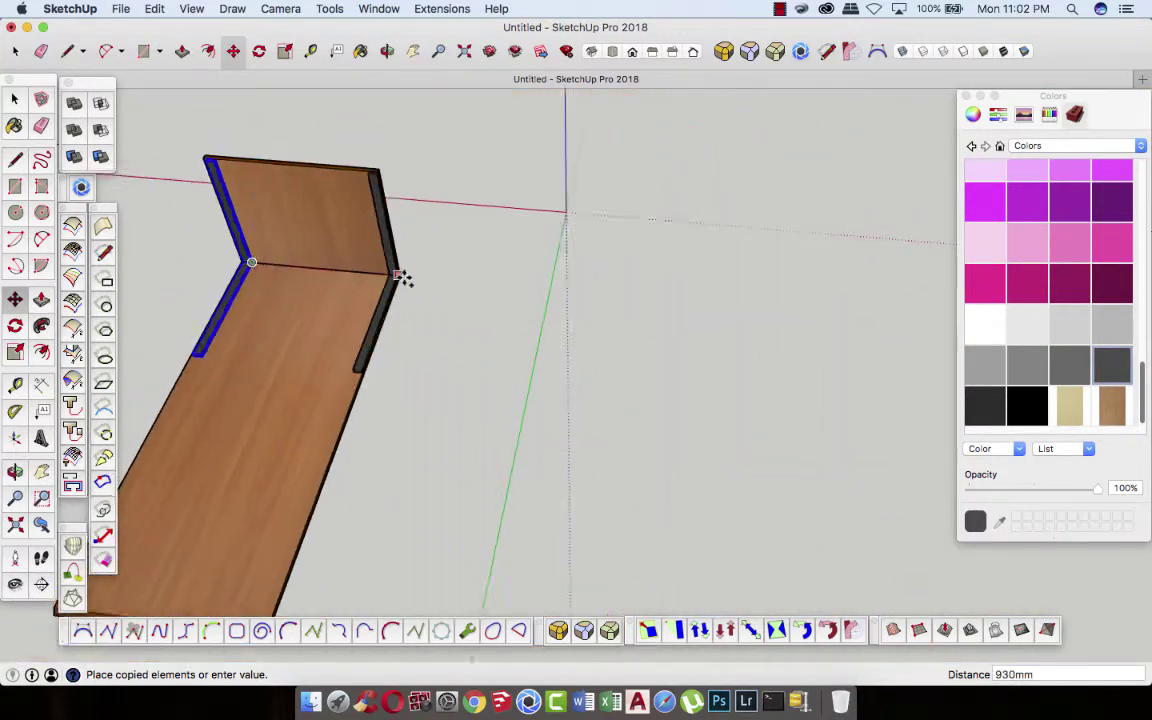
pyautogui.scroll(3, 370, 274)
pyautogui.scroll(2, 350, 270)
pyautogui.scroll(2, 400, 270)
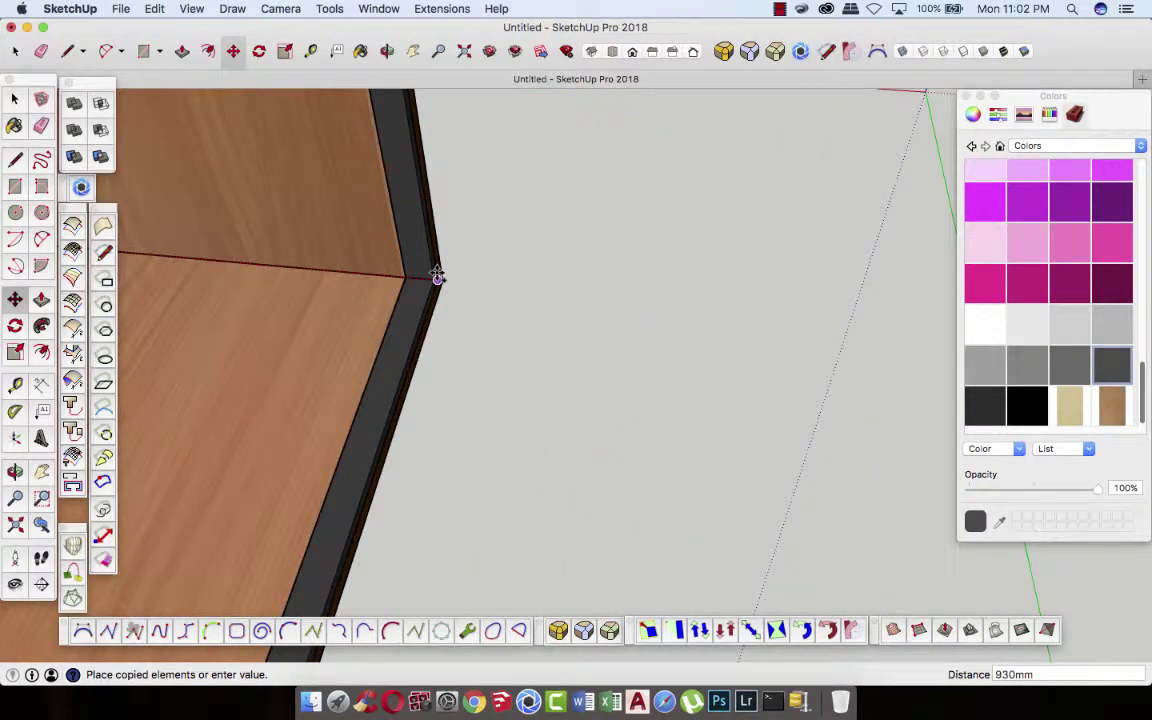
pyautogui.click(414, 295)
pyautogui.write('50')
pyautogui.press('Return')
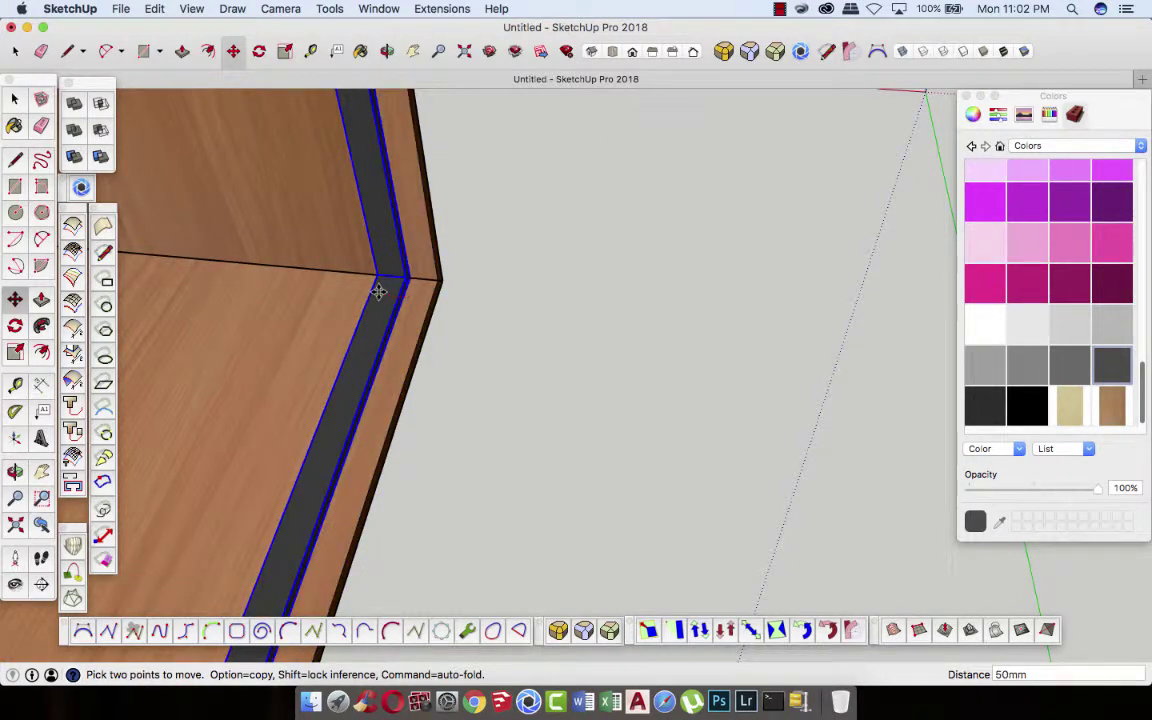
pyautogui.scroll(-1, 378, 290)
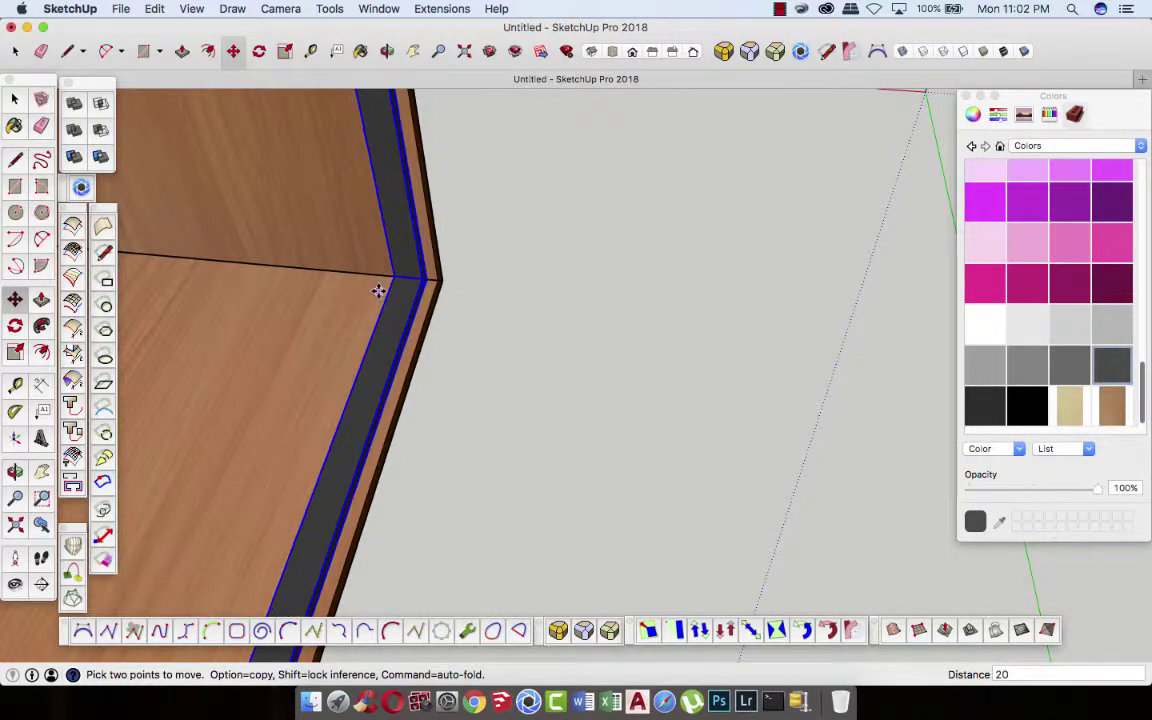
pyautogui.scroll(-2, 602, 355)
pyautogui.scroll(-2, 605, 357)
pyautogui.scroll(-1, 605, 357)
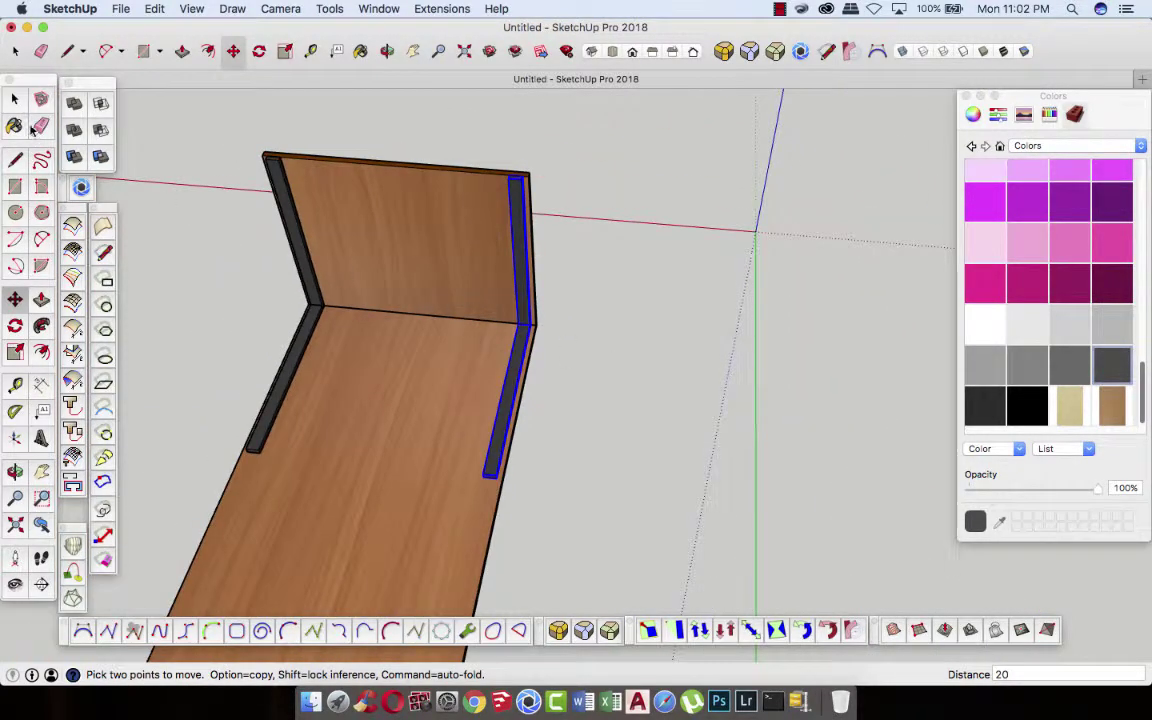
pyautogui.click(15, 99)
pyautogui.click(176, 237)
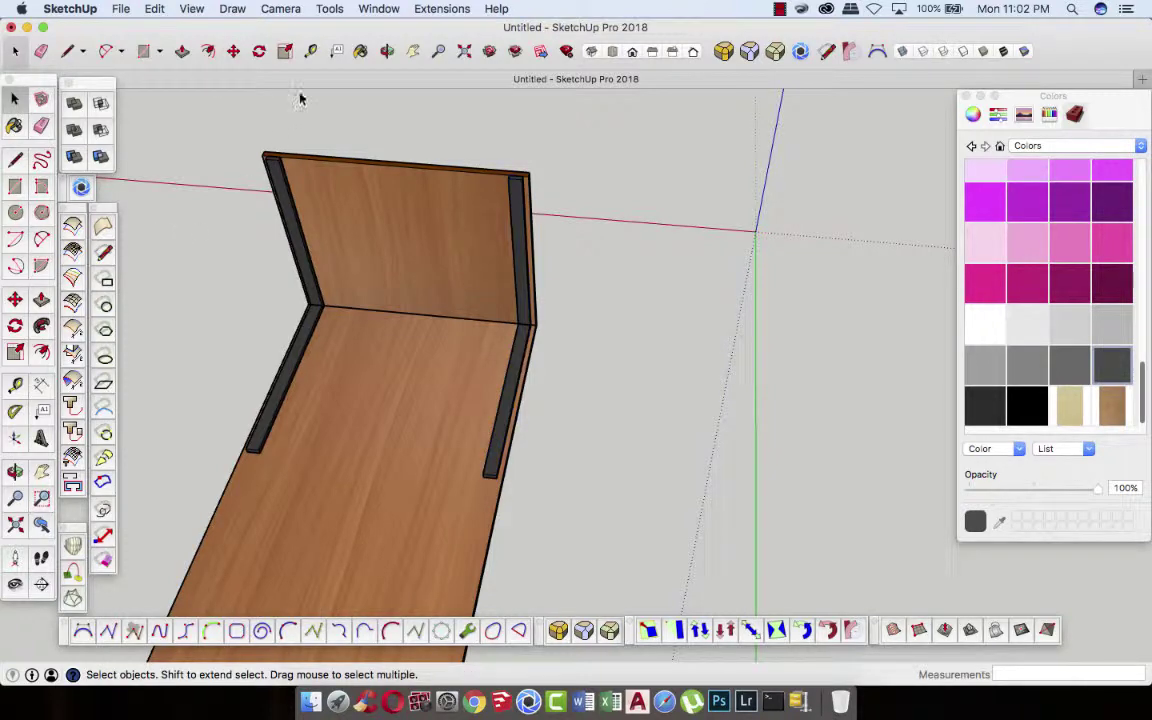
# - Delete the right support bar
pyautogui.click(387, 51)
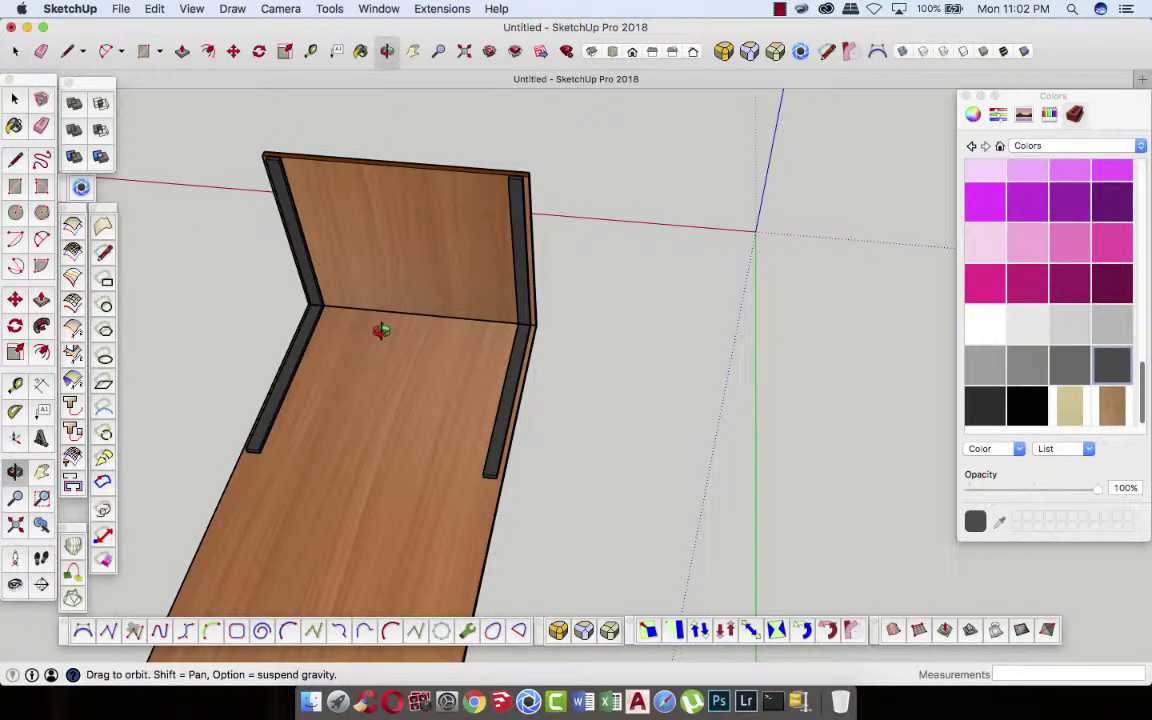
pyautogui.moveTo(337, 334); pyautogui.dragTo(475, 343)
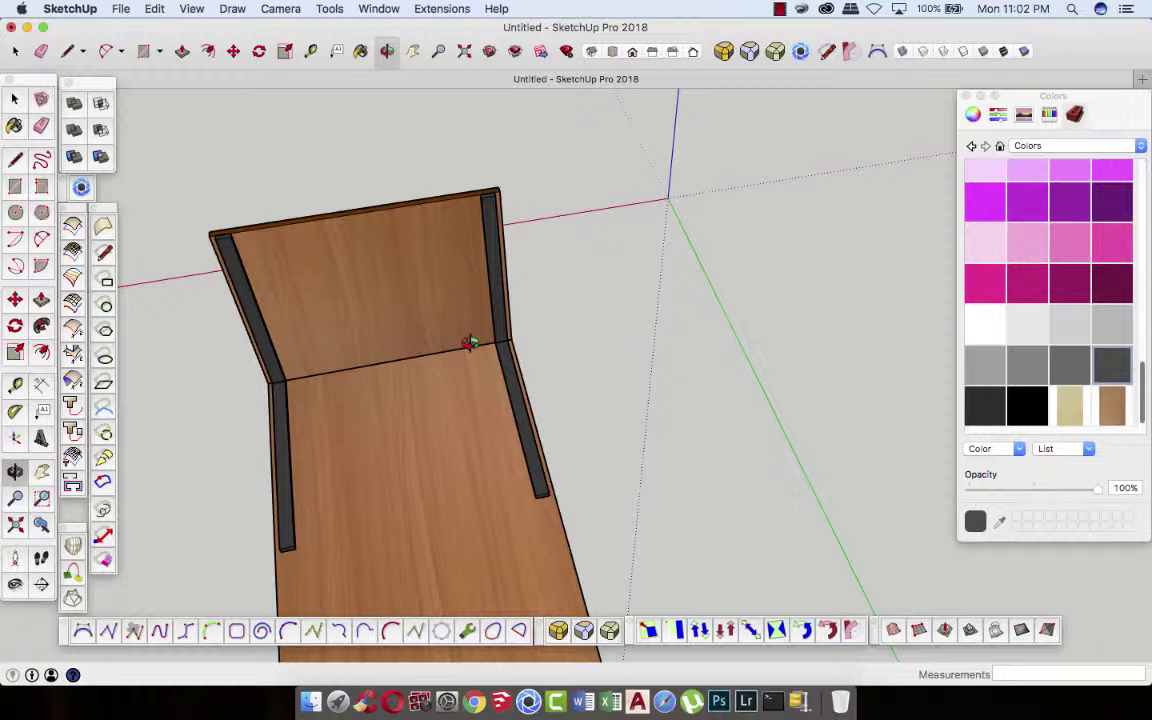
pyautogui.press('Delete')
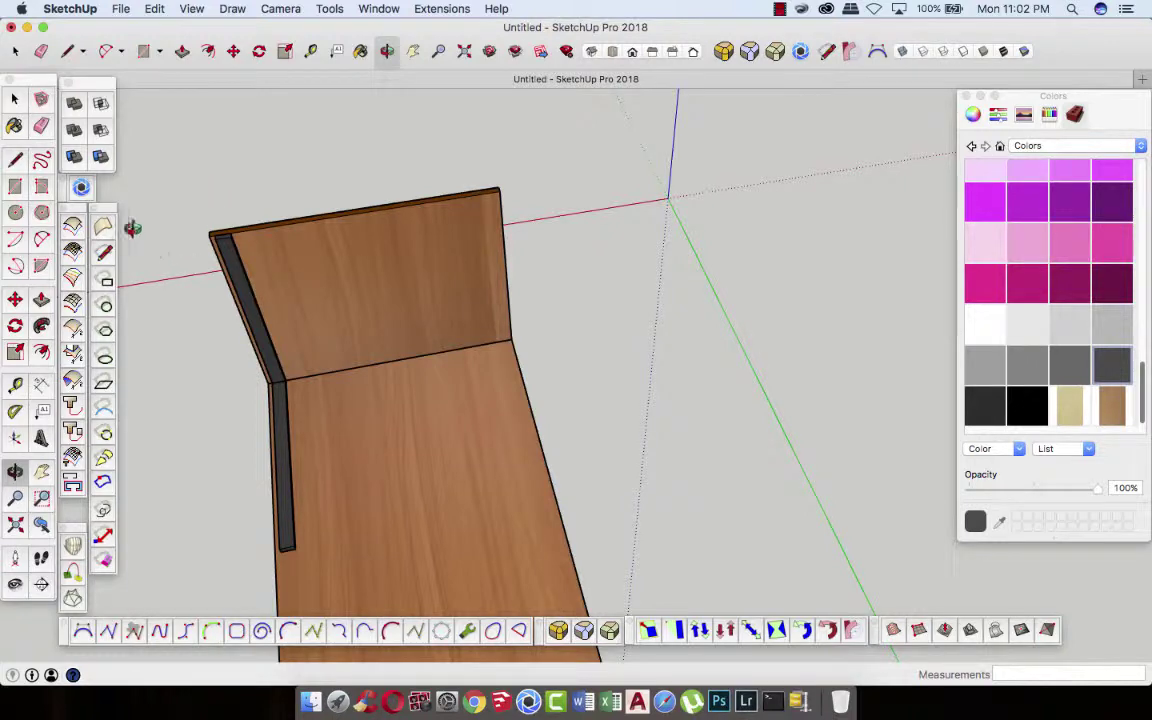
# - Select both the upper and lower parts of the left support bar
pyautogui.click(15, 51)
pyautogui.click(266, 348)
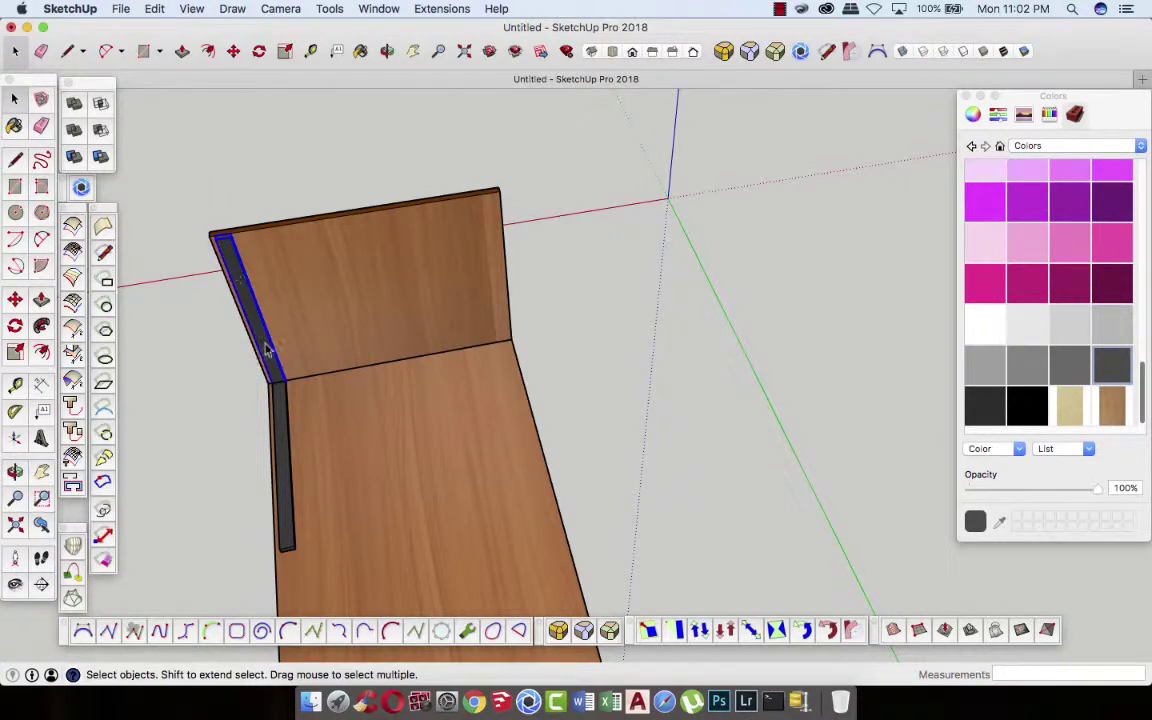
pyautogui.keyDown('shift'); pyautogui.click(287, 446); pyautogui.keyUp('shift')
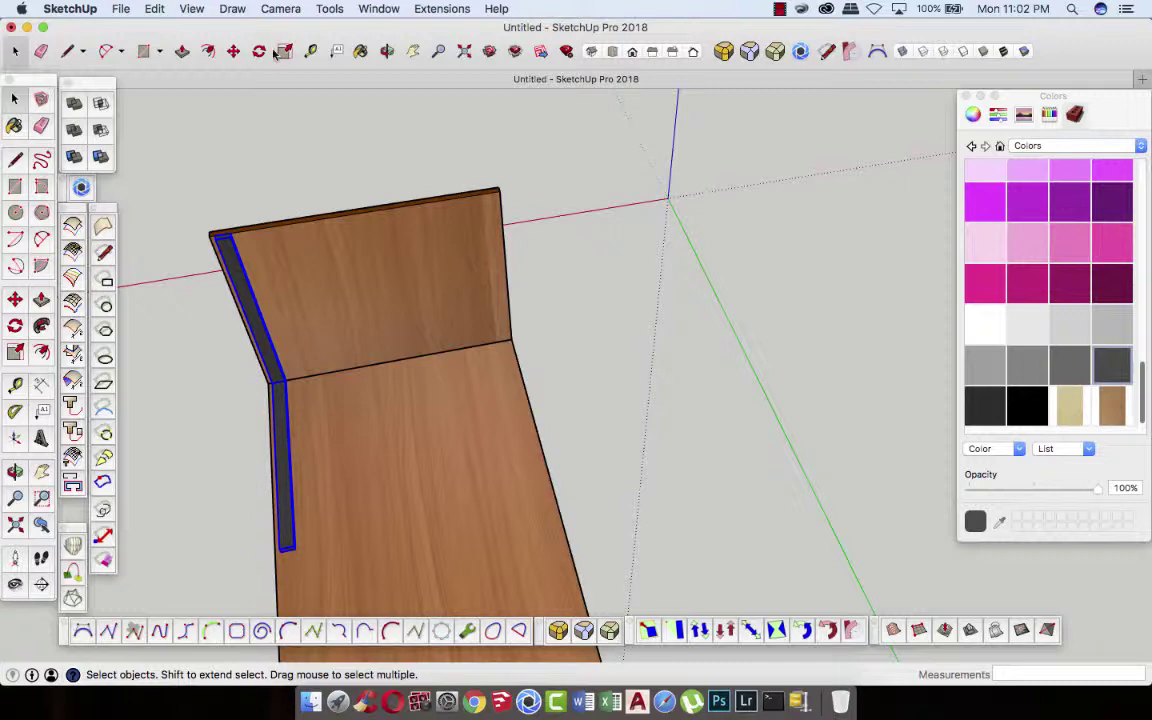
# - Copy the left support bar 910 mm across the board from its corner endpoint
pyautogui.click(233, 51)
pyautogui.scroll(3, 316, 386)
pyautogui.scroll(3, 275, 355)
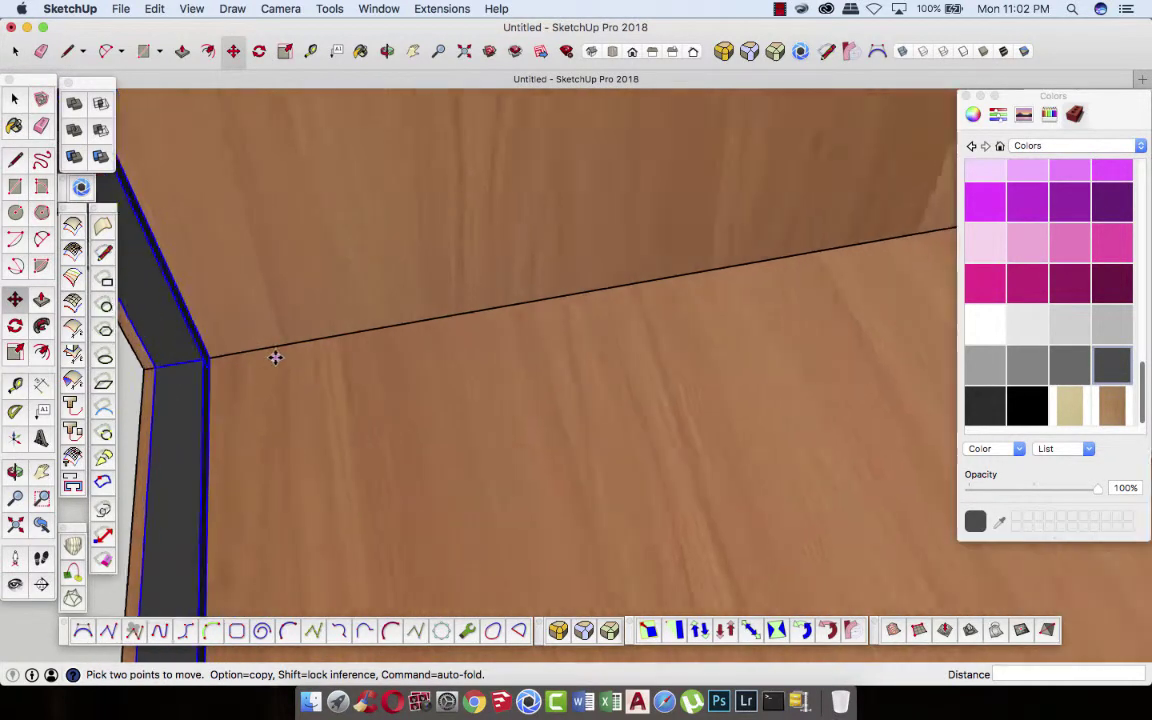
pyautogui.scroll(3, 232, 351)
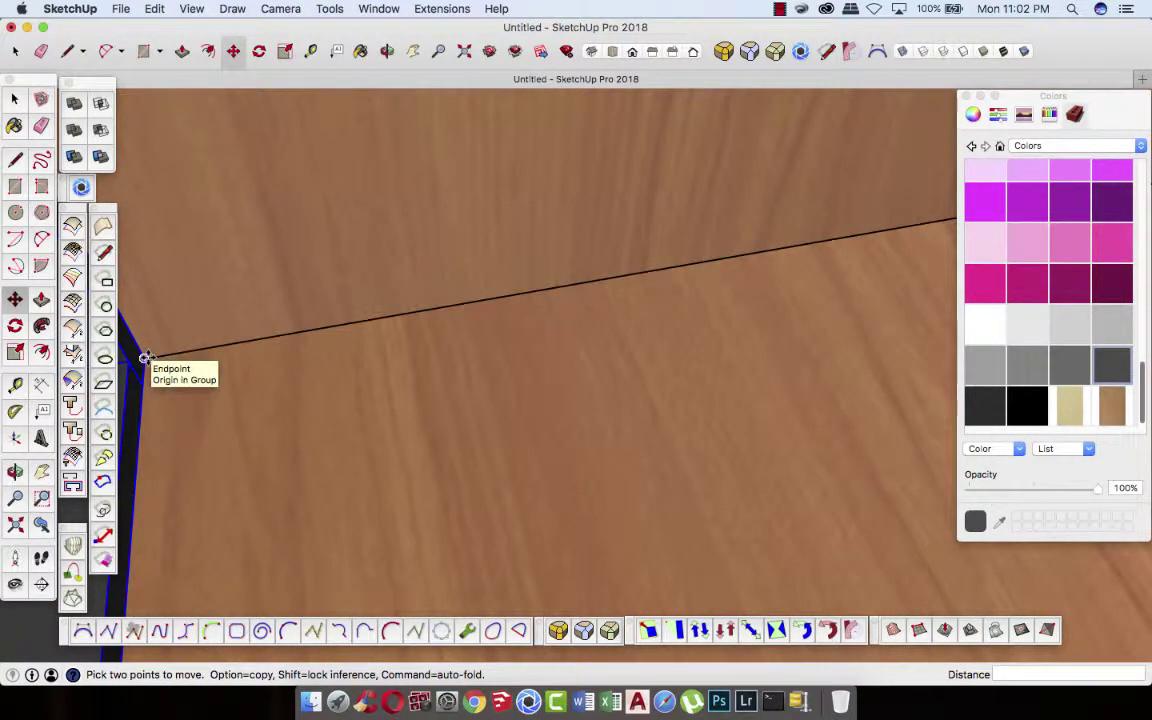
pyautogui.click(145, 357)
pyautogui.press('alt')
pyautogui.scroll(-3, 180, 365)
pyautogui.scroll(-3, 172, 373)
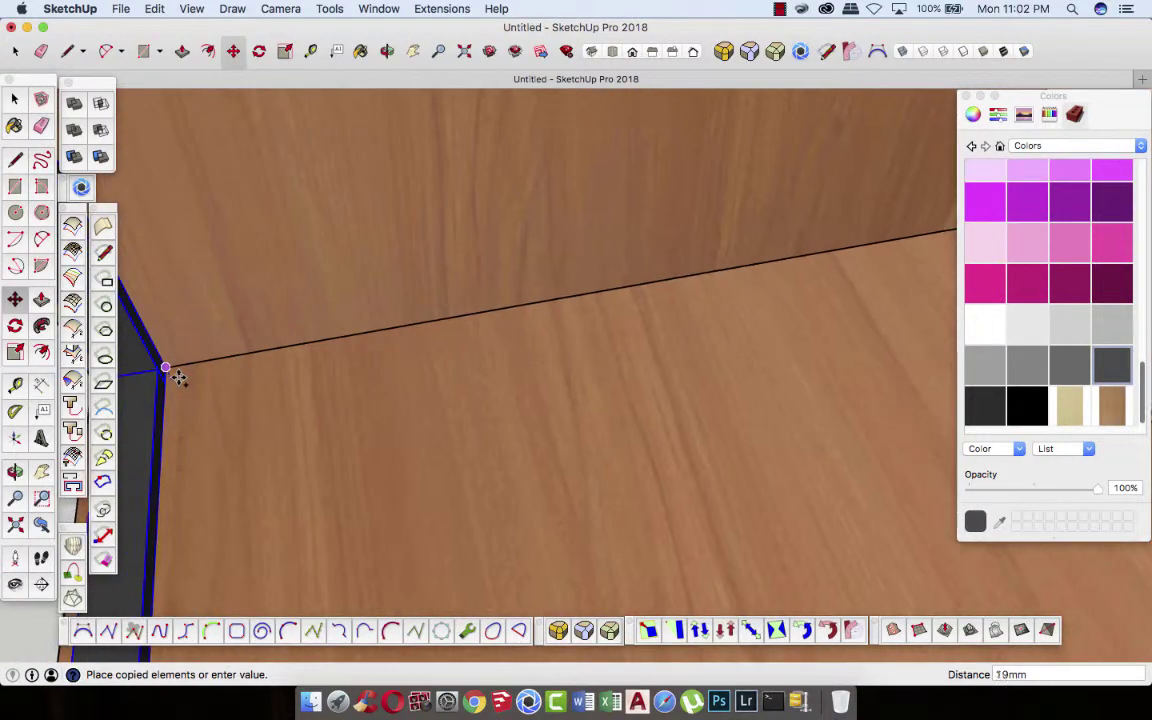
pyautogui.scroll(-3, 172, 376)
pyautogui.scroll(3, 352, 357)
pyautogui.scroll(2, 392, 334)
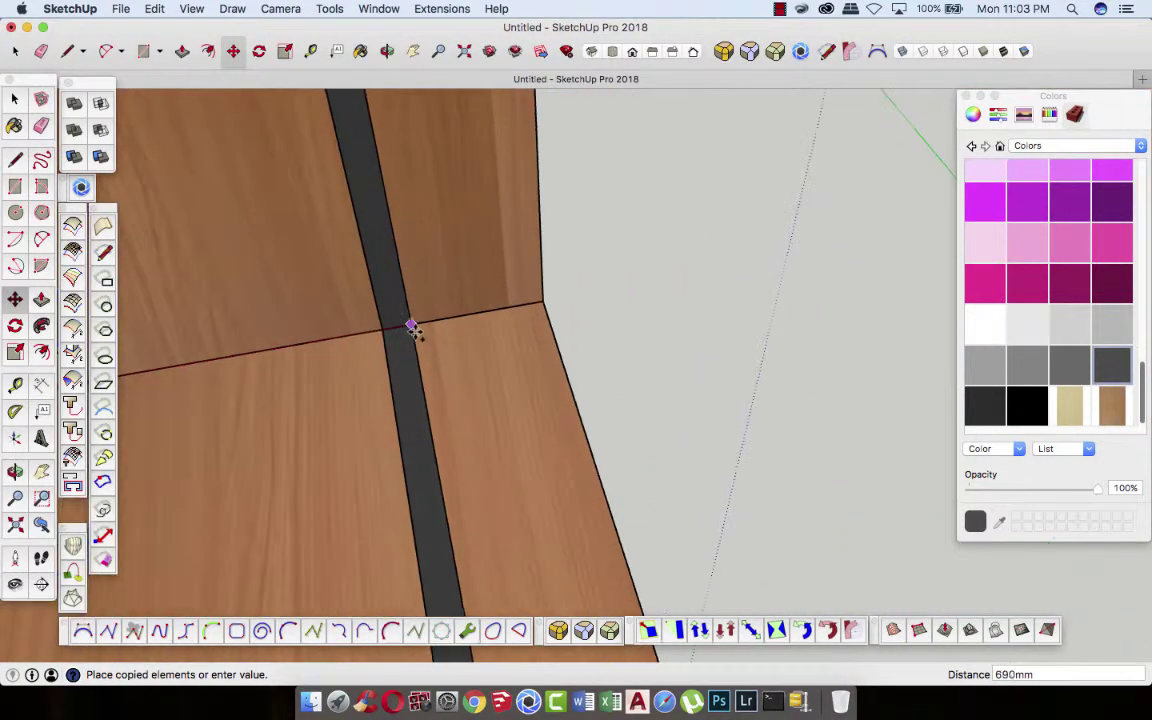
pyautogui.scroll(2, 450, 318)
pyautogui.scroll(2, 515, 307)
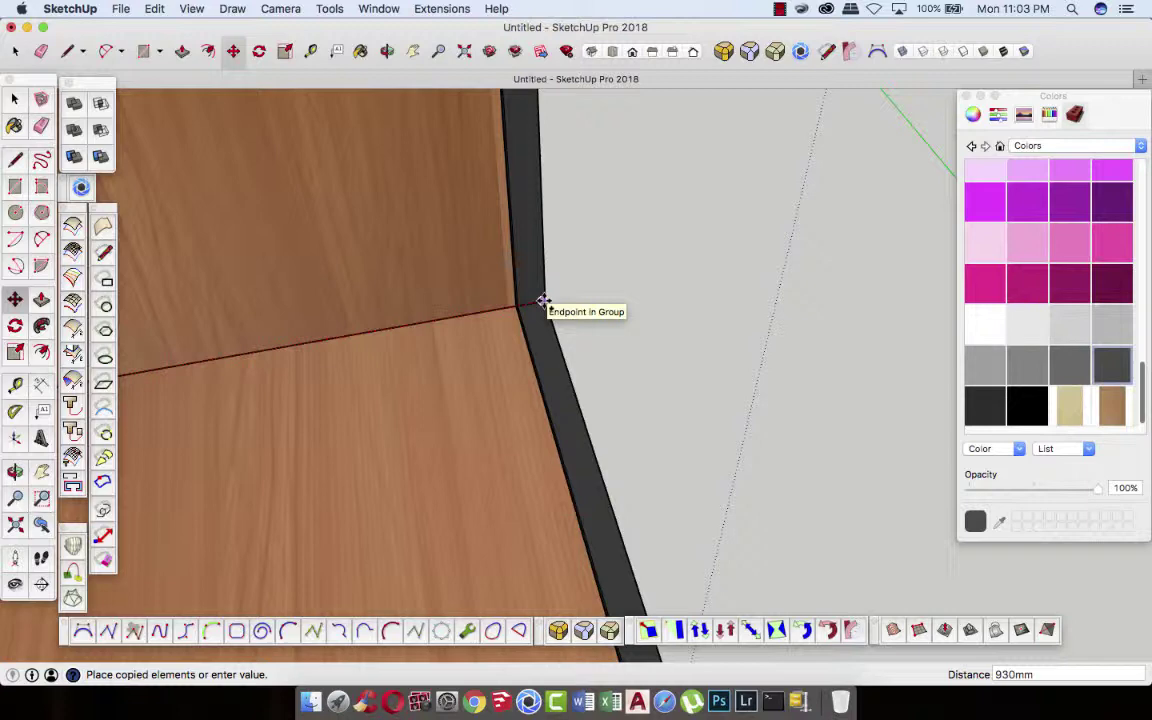
pyautogui.write('910')
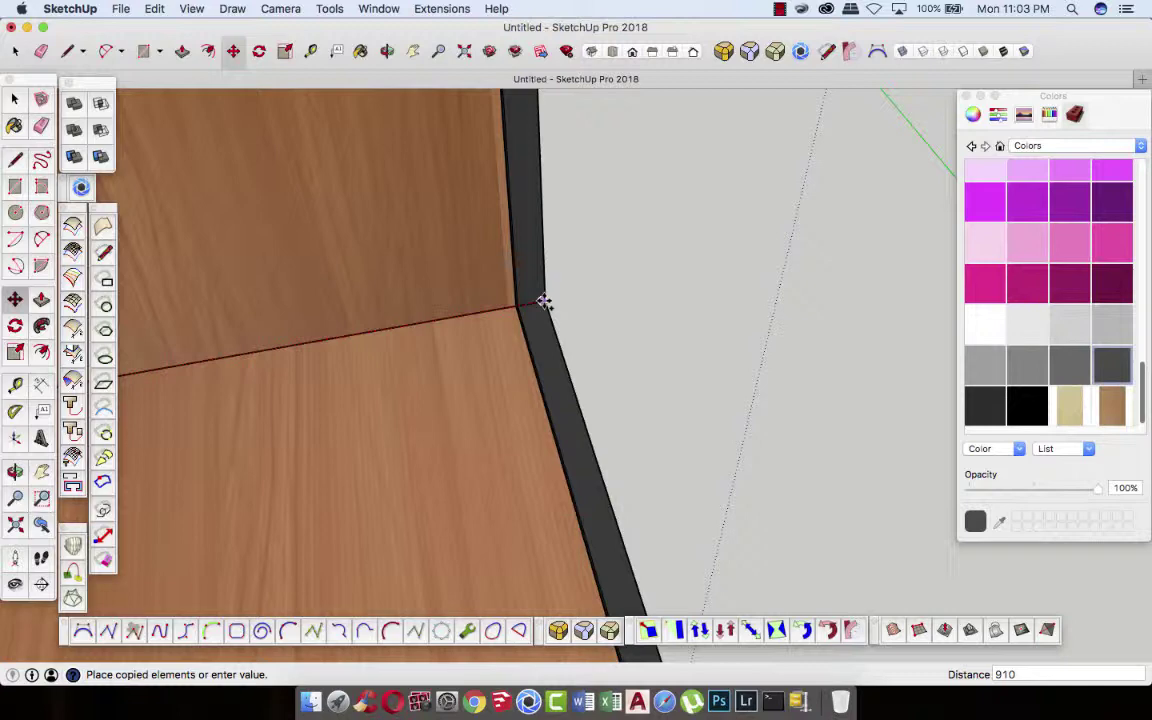
pyautogui.press('Return')
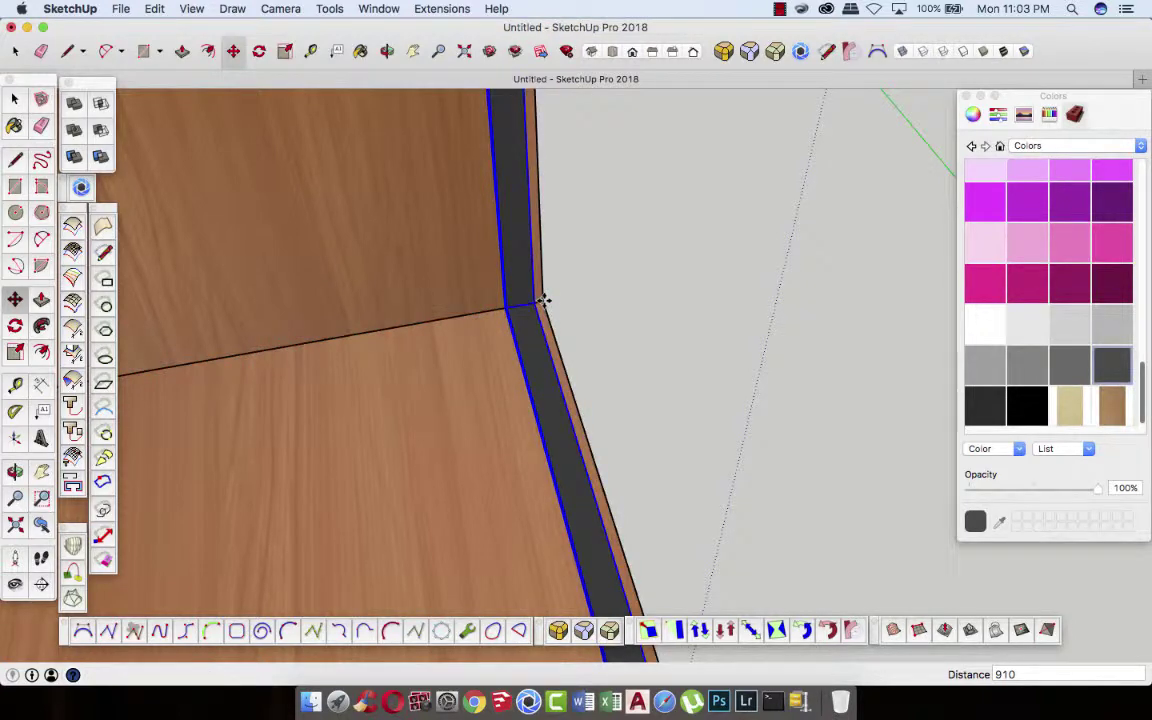
pyautogui.scroll(-3, 541, 300)
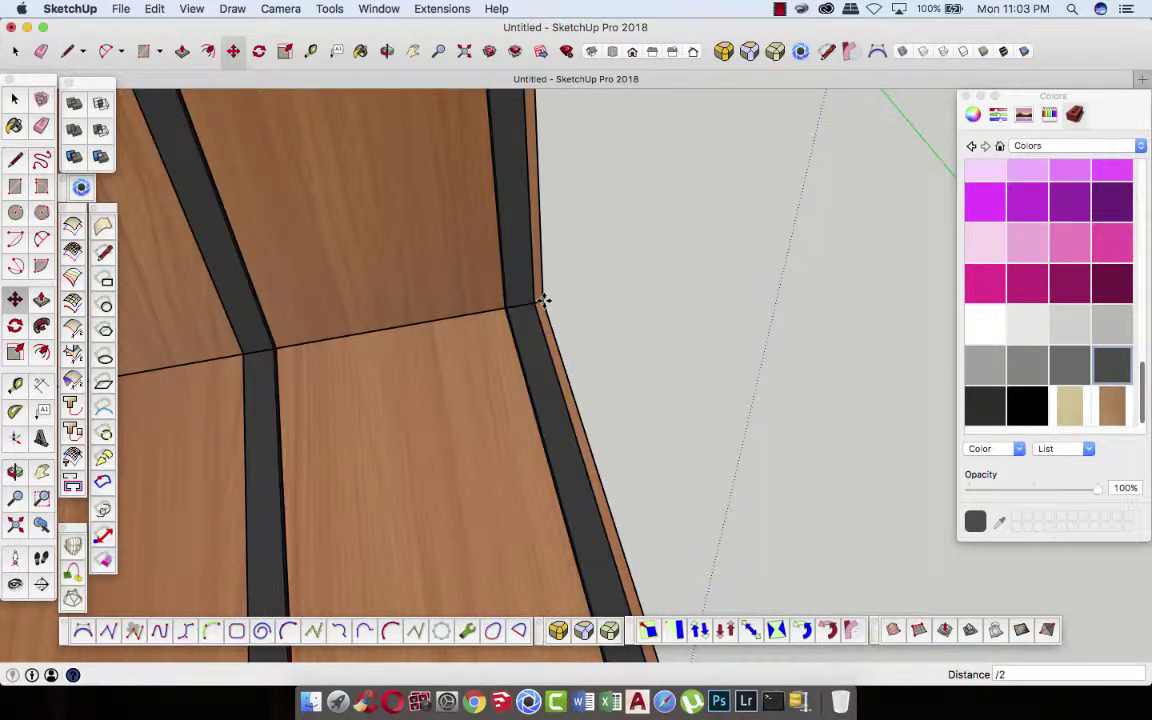
pyautogui.scroll(-5, 612, 347)
pyautogui.scroll(-3, 650, 375)
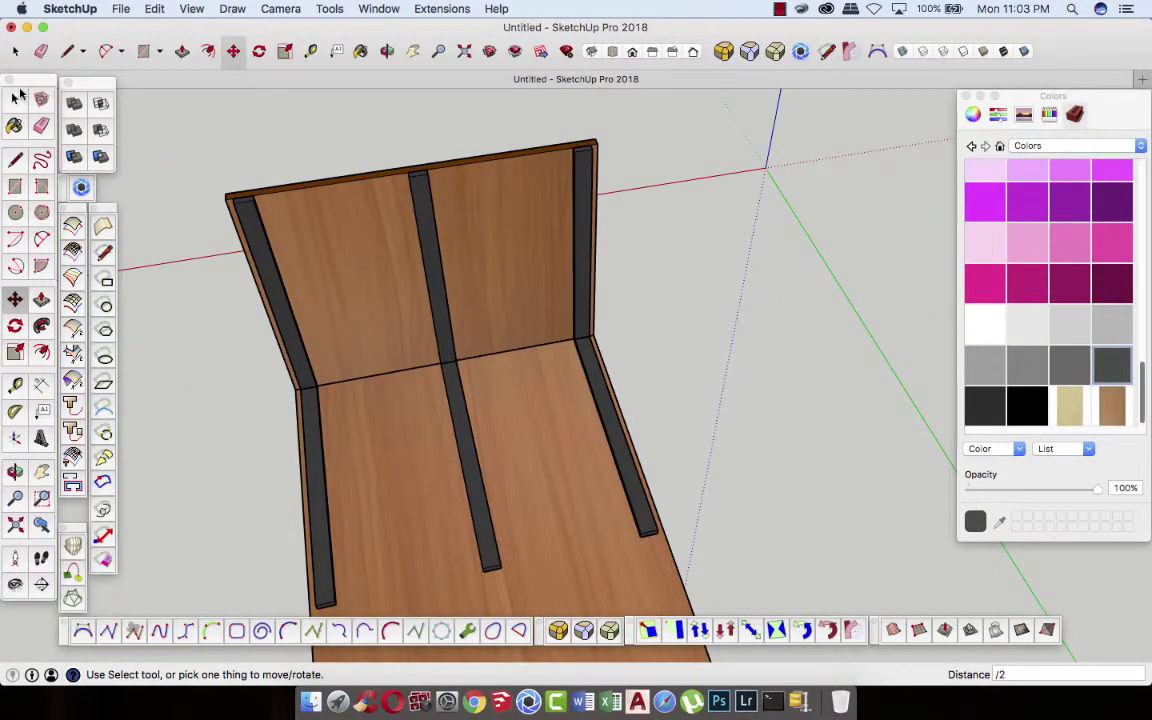
pyautogui.press('space')
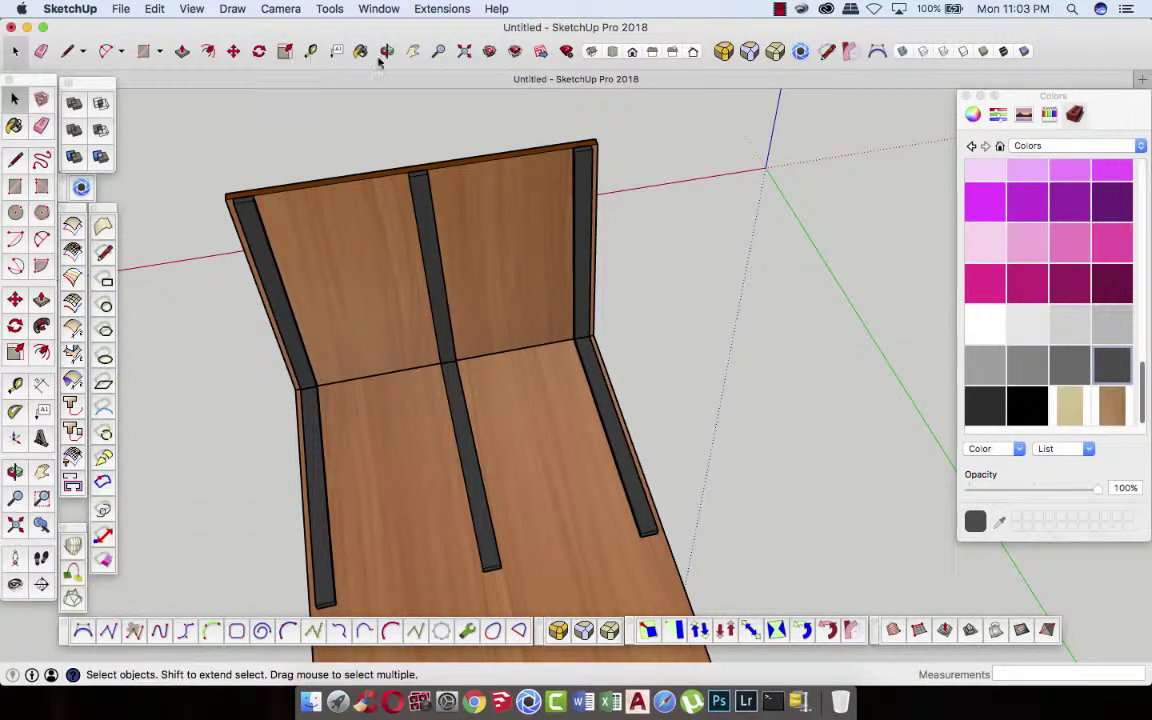
# - Place a copy of the left side panel beside the original
pyautogui.click(387, 51)
pyautogui.moveTo(299, 217)
pyautogui.mouseDown()
pyautogui.moveTo(466, 322)
pyautogui.moveTo(514, 301)
pyautogui.moveTo(365, 494)
pyautogui.mouseUp()
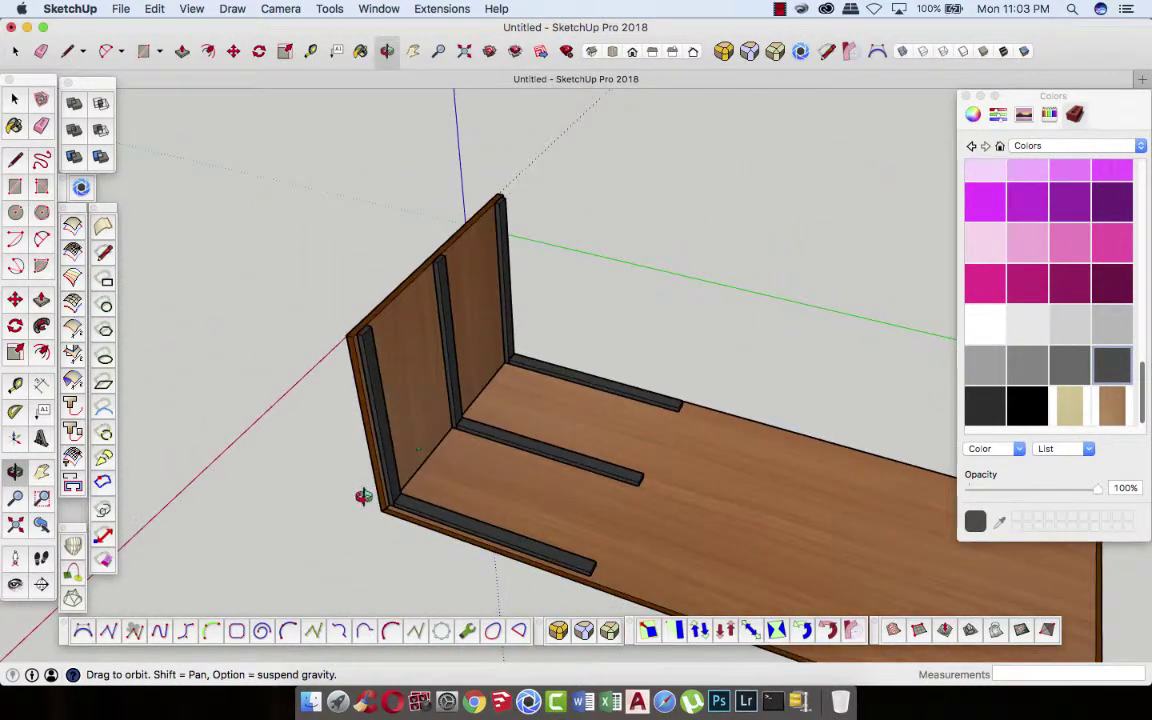
pyautogui.scroll(2, 368, 481)
pyautogui.scroll(3, 372, 485)
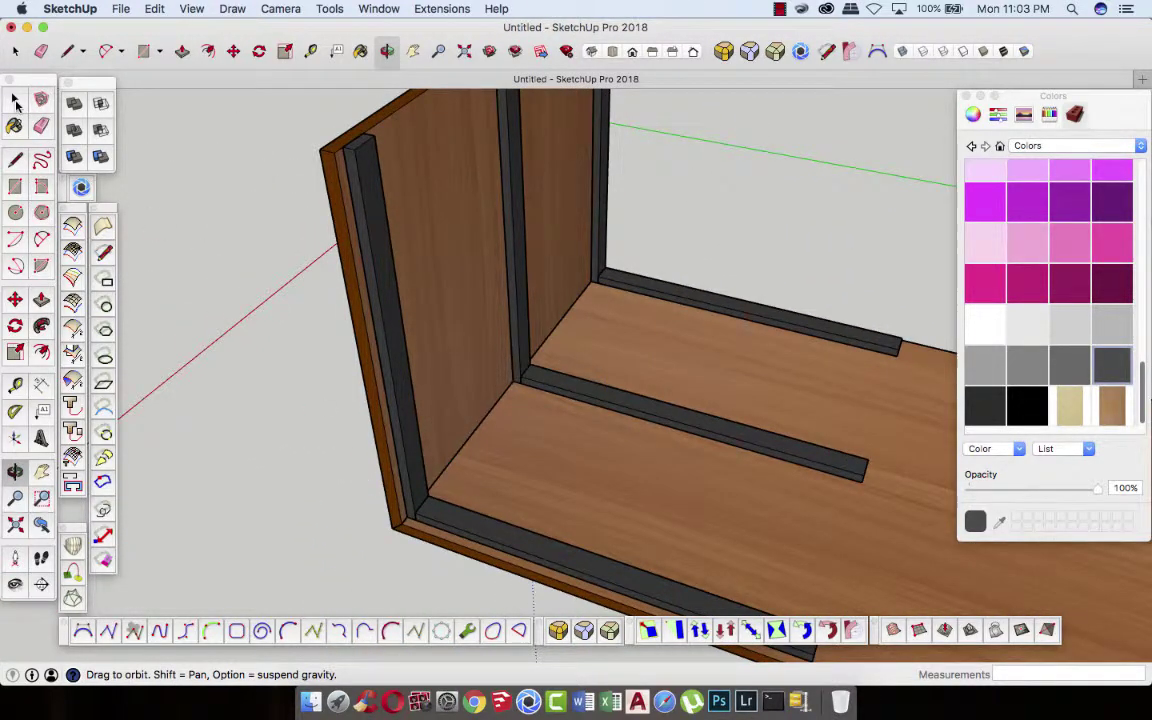
pyautogui.click(16, 103)
pyautogui.click(340, 229)
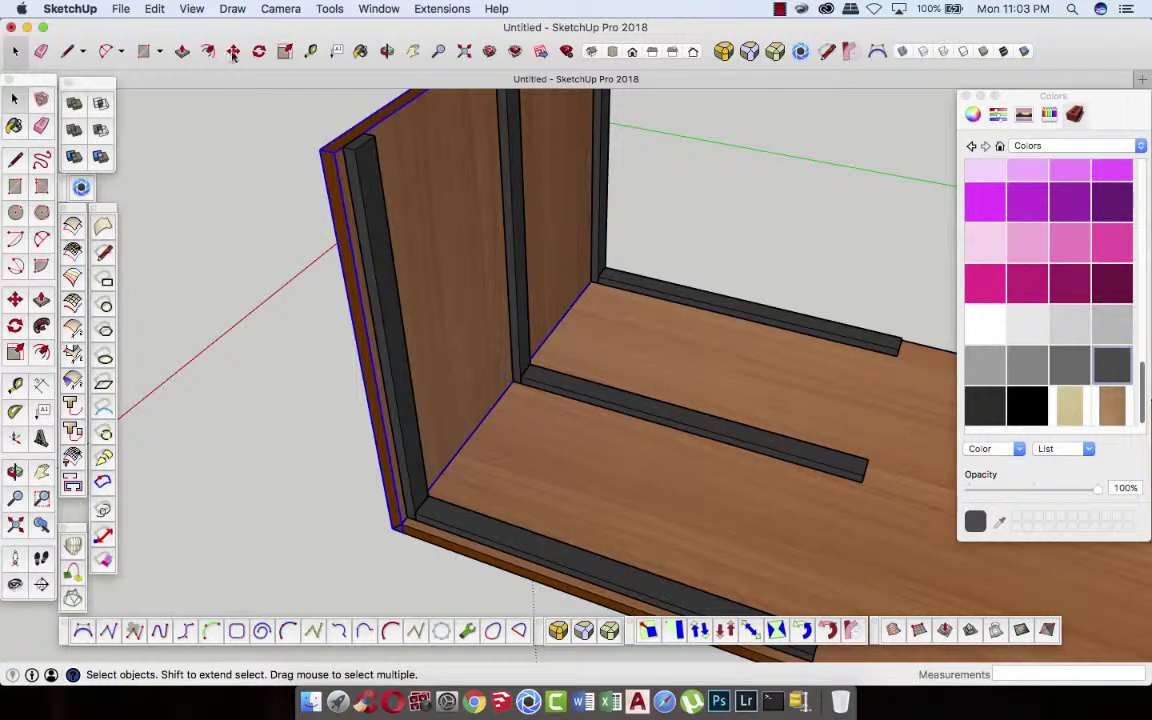
pyautogui.press('m')
pyautogui.scroll(3, 390, 540)
pyautogui.scroll(3, 393, 530)
pyautogui.scroll(2, 395, 512)
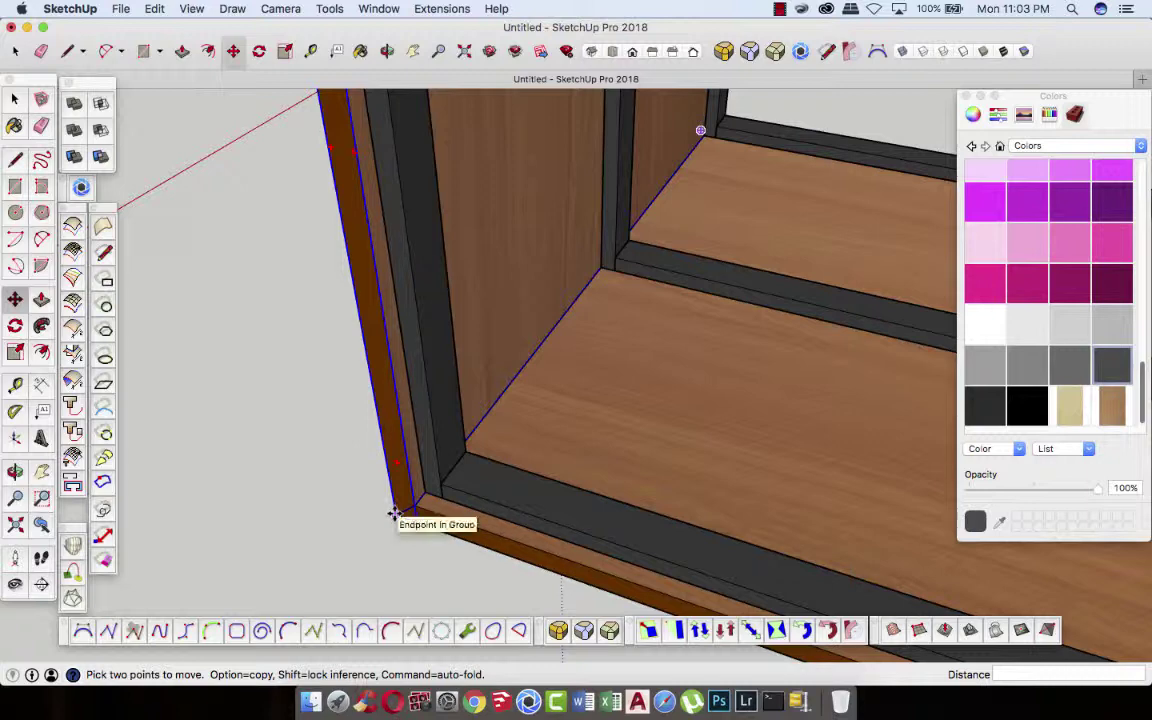
pyautogui.keyDown('alt'); pyautogui.click(395, 514); pyautogui.keyUp('alt')
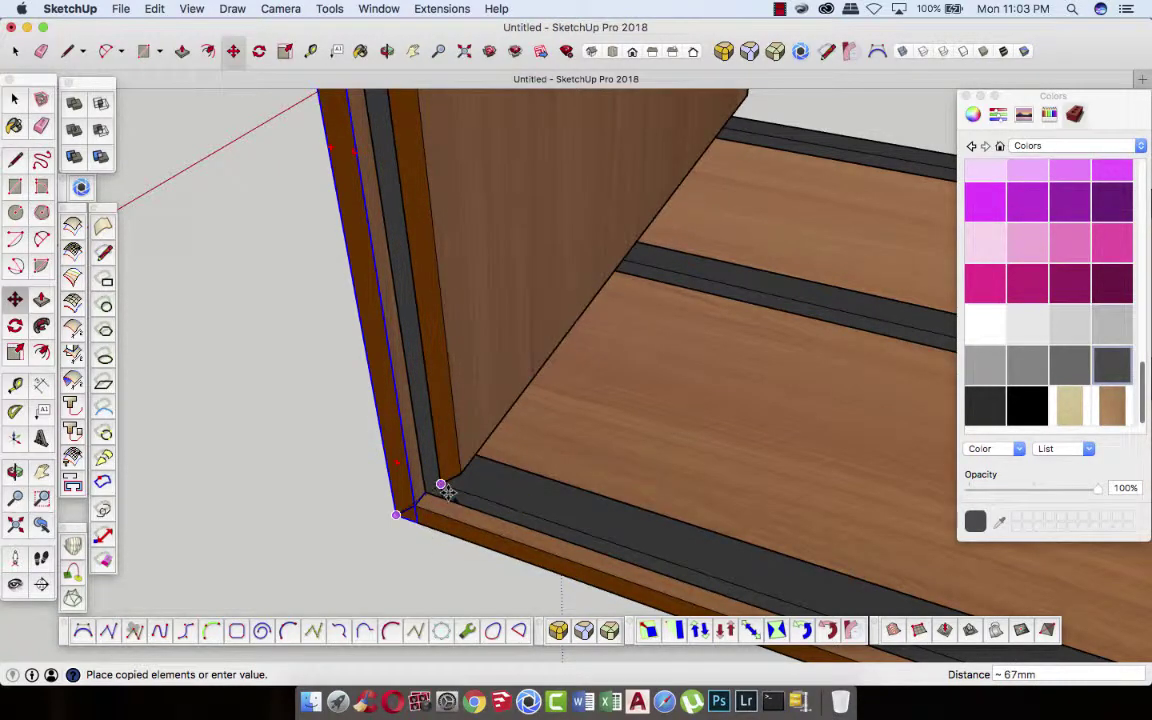
pyautogui.click(441, 485)
# - Open the copied inner side panel's group for editing, then exit it
pyautogui.click(15, 98)
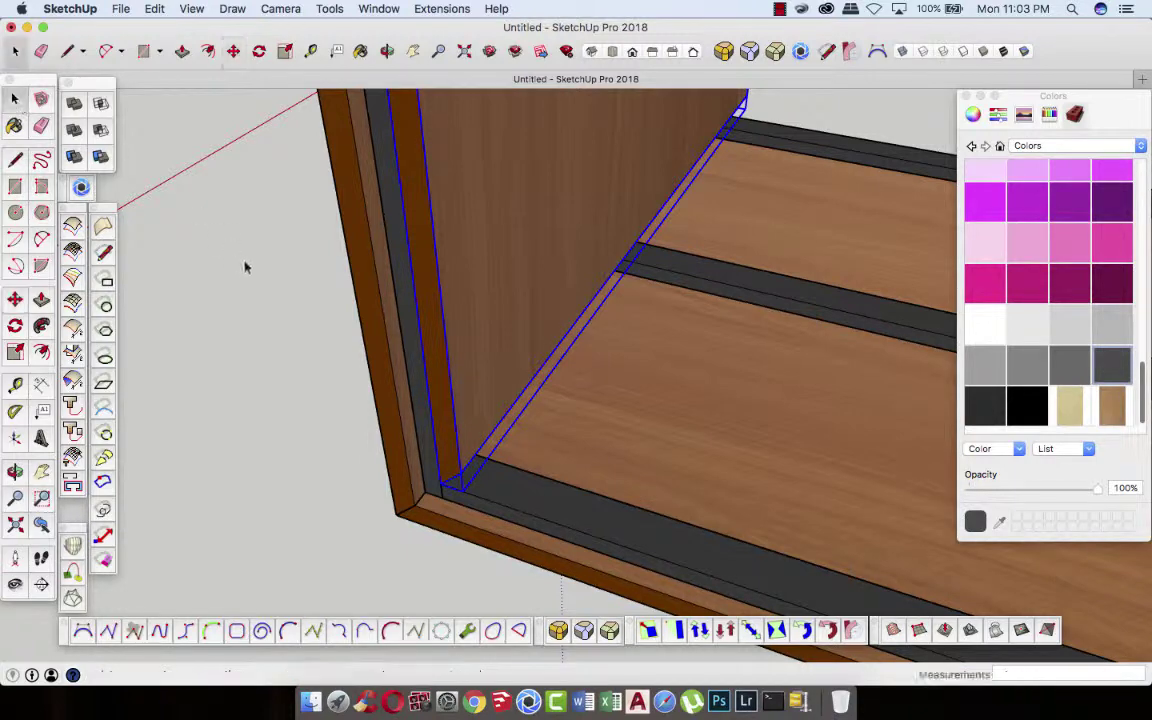
pyautogui.scroll(3, 458, 405)
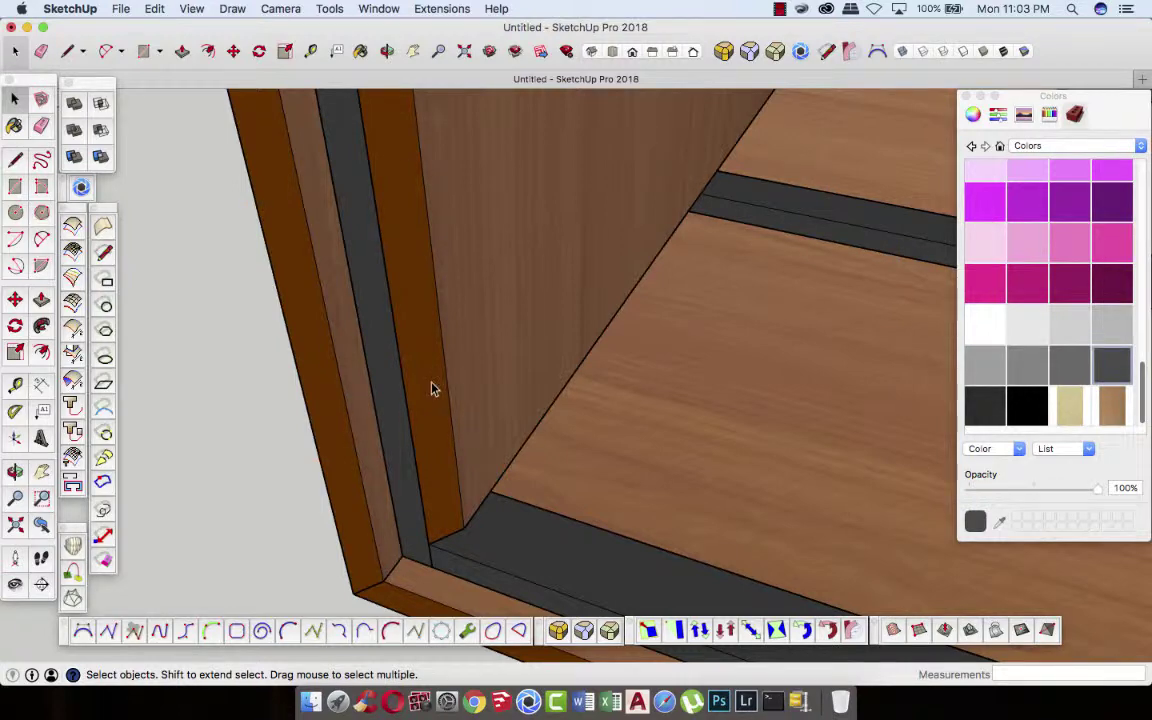
pyautogui.click(432, 389)
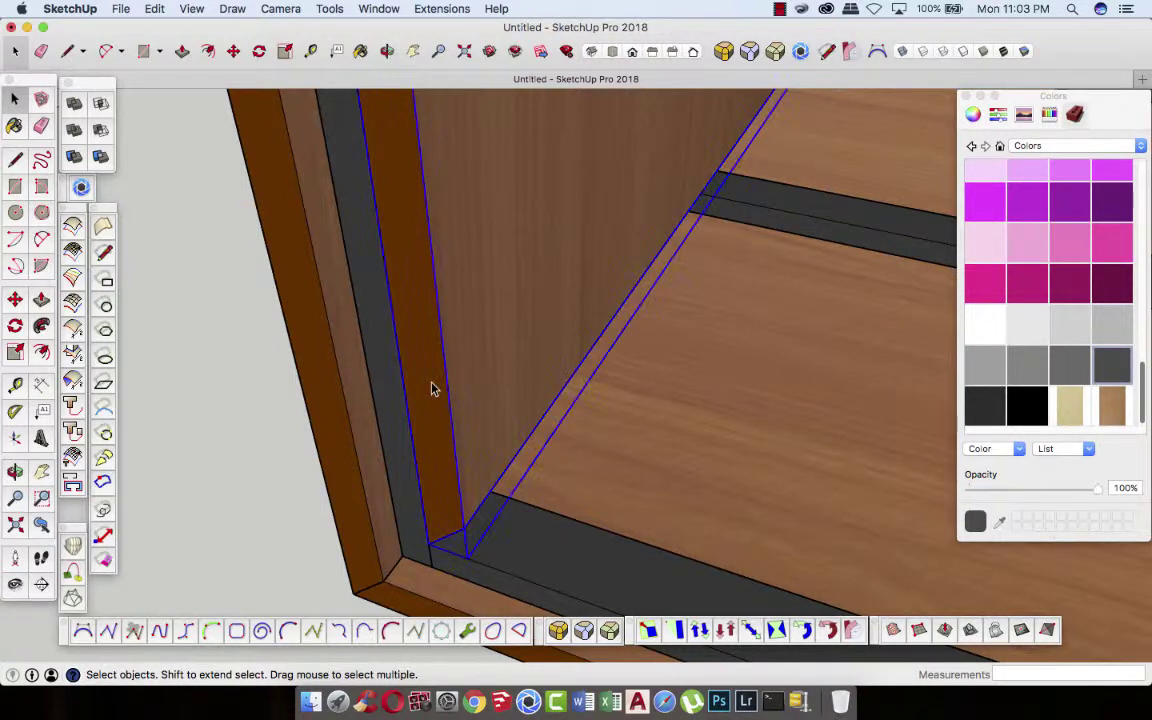
pyautogui.doubleClick(466, 465)
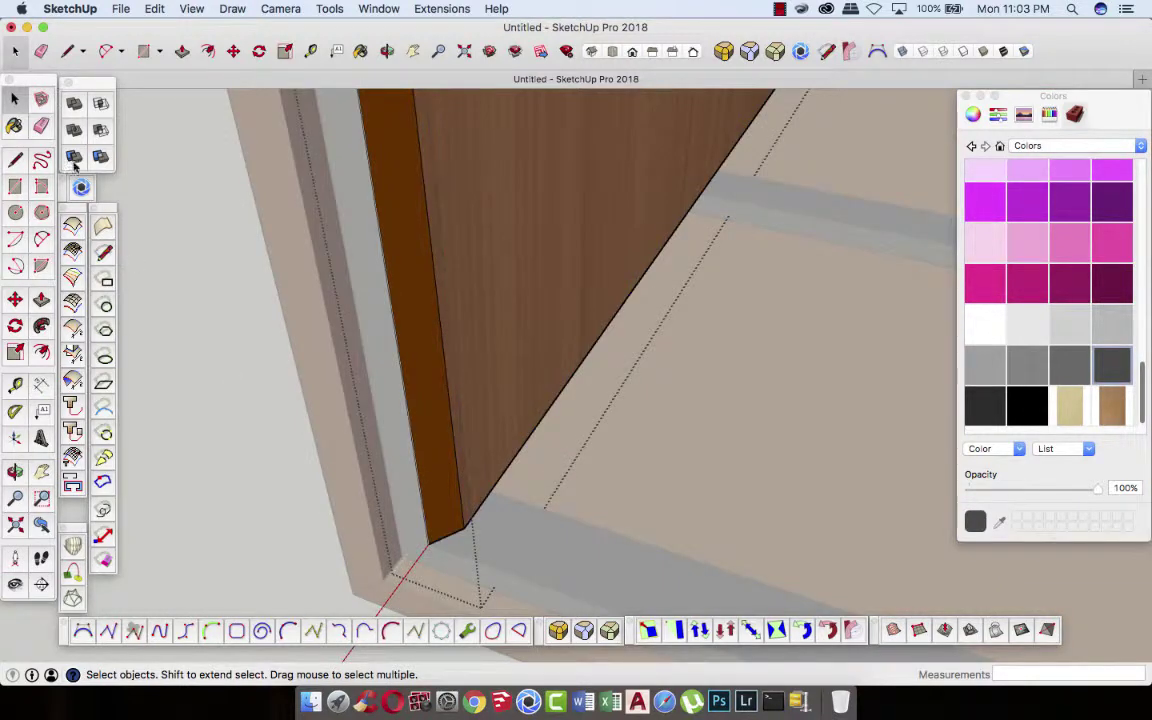
pyautogui.press('l')
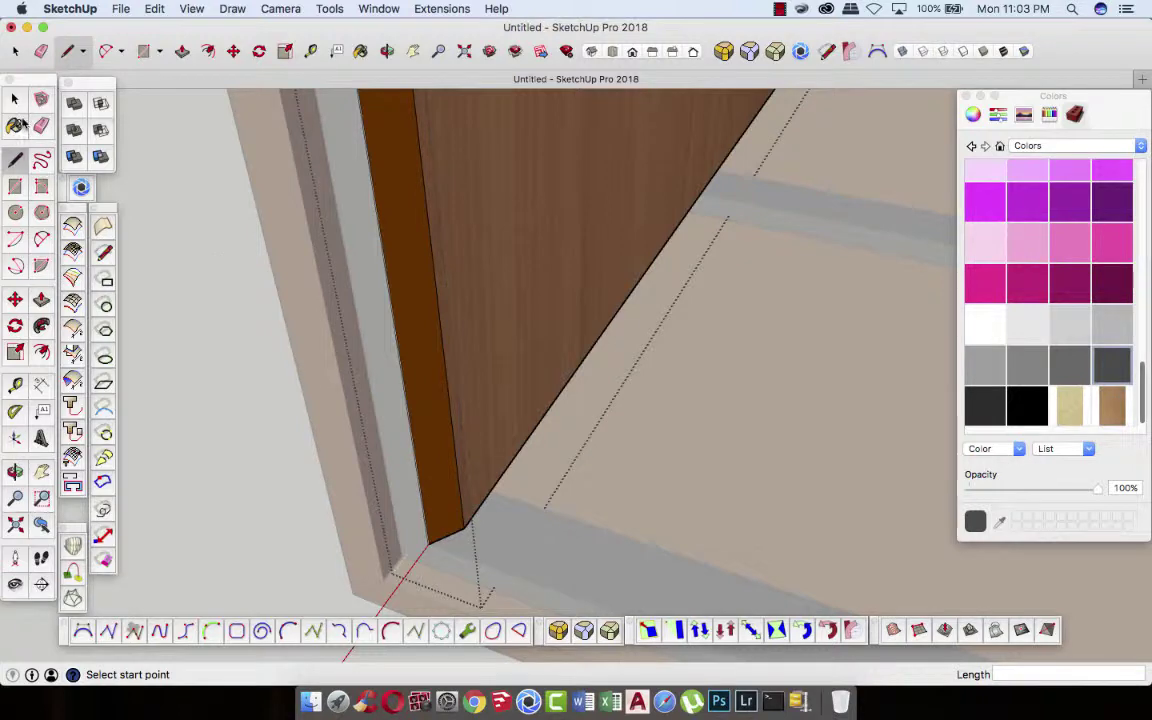
pyautogui.click(15, 99)
pyautogui.click(211, 290)
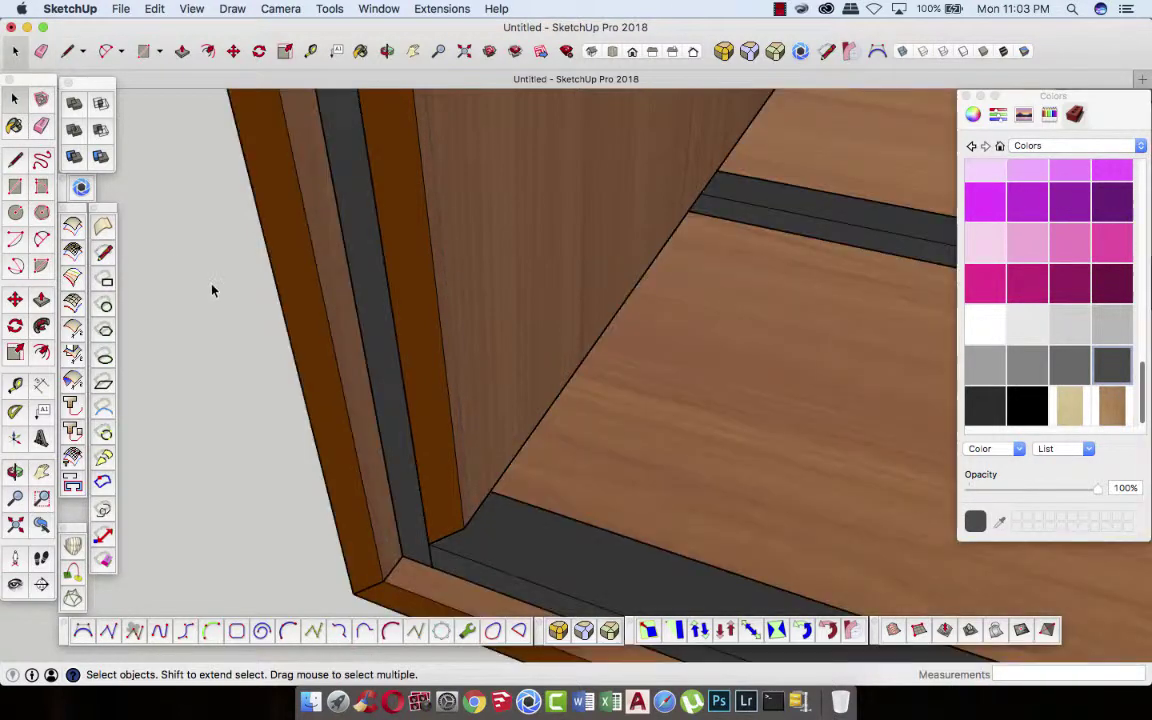
# - Shift the inner side panel 20 mm along the red axis
pyautogui.click(434, 496)
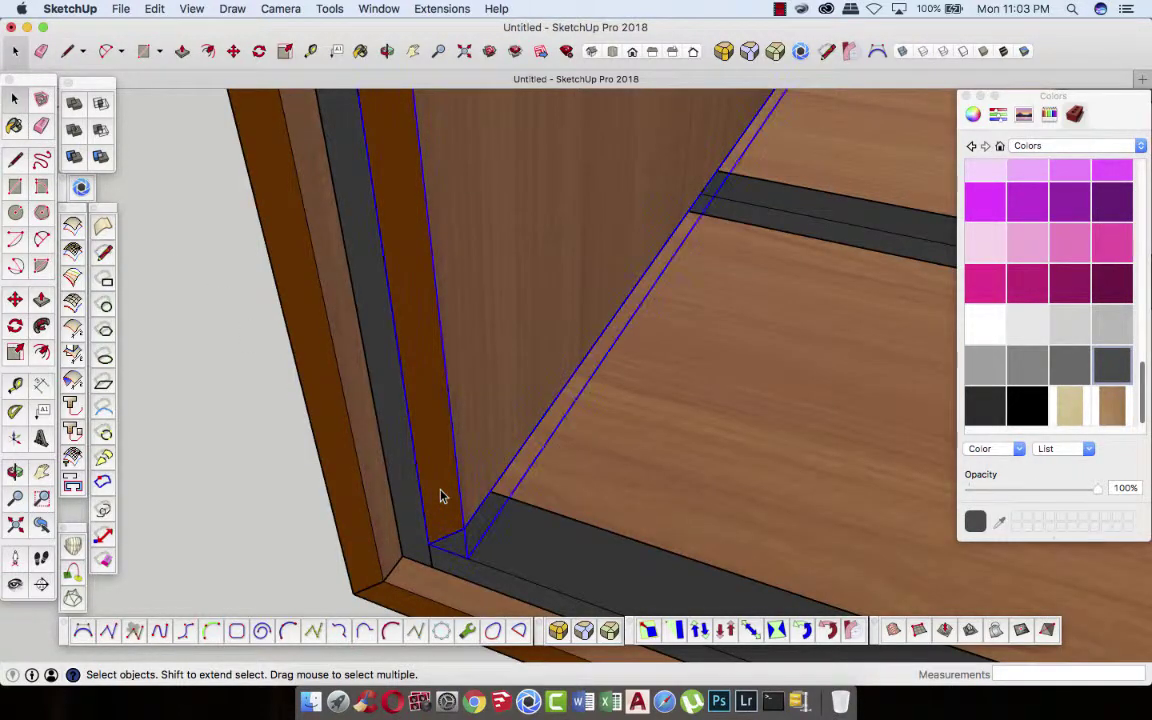
pyautogui.click(233, 52)
pyautogui.click(491, 316)
pyautogui.write('20')
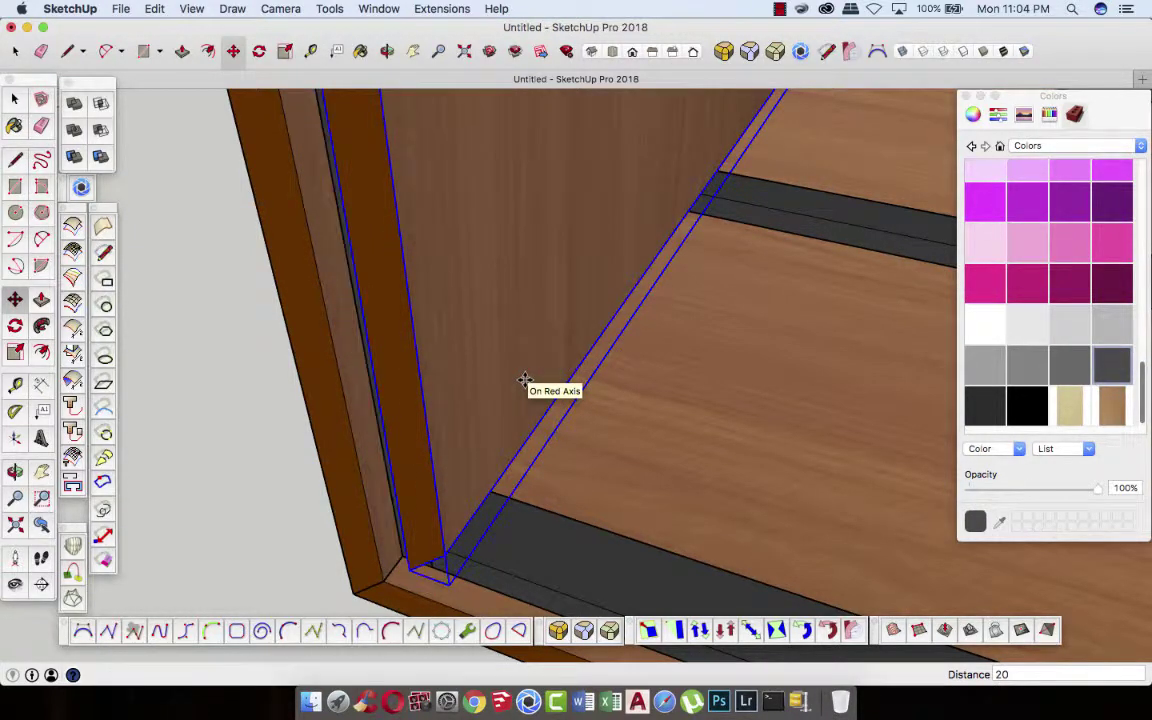
pyautogui.press('Return')
pyautogui.click(386, 51)
# - Inside the inner side panel's group, push its edge face in by 45 mm
pyautogui.moveTo(584, 254)
pyautogui.mouseDown()
pyautogui.moveTo(396, 313)
pyautogui.moveTo(617, 308)
pyautogui.moveTo(411, 314)
pyautogui.moveTo(438, 326)
pyautogui.moveTo(622, 334)
pyautogui.moveTo(432, 283)
pyautogui.moveTo(321, 226)
pyautogui.moveTo(237, 203)
pyautogui.moveTo(532, 319)
pyautogui.moveTo(573, 419)
pyautogui.moveTo(671, 437)
pyautogui.moveTo(646, 485)
pyautogui.moveTo(509, 453)
pyautogui.moveTo(527, 463)
pyautogui.moveTo(563, 449)
pyautogui.moveTo(539, 423)
pyautogui.mouseUp()
pyautogui.scroll(2, 625, 328)
pyautogui.scroll(3, 628, 331)
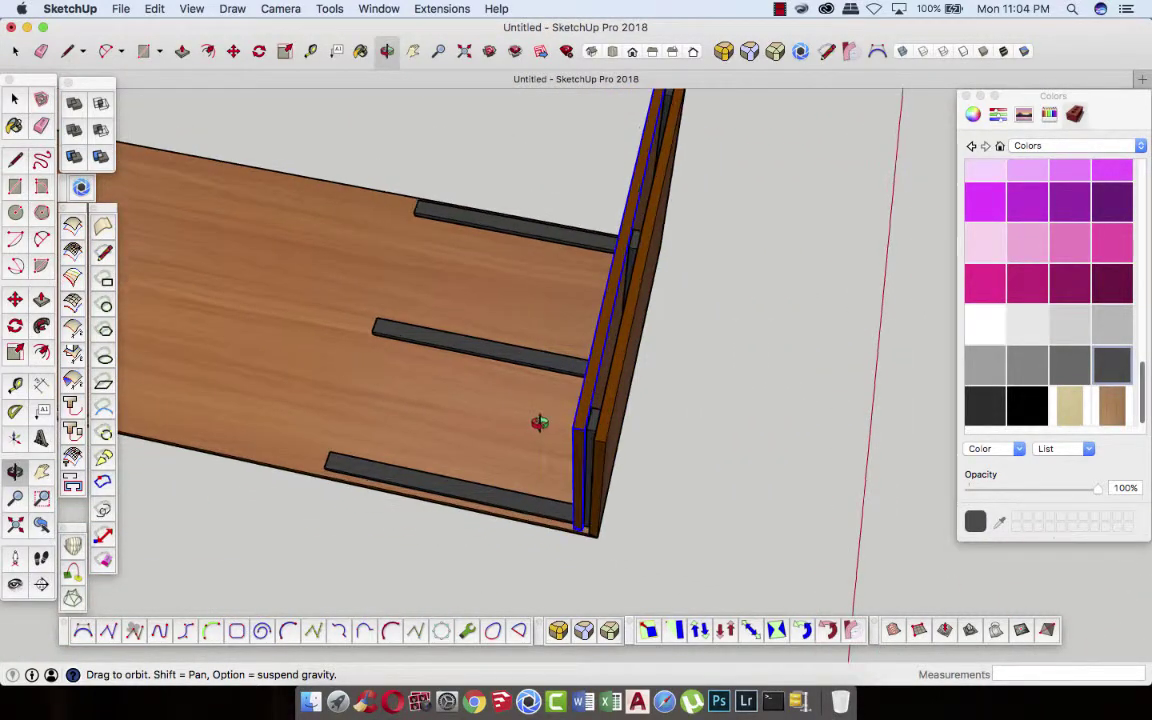
pyautogui.moveTo(758, 383)
pyautogui.mouseDown()
pyautogui.moveTo(568, 478)
pyautogui.moveTo(787, 400)
pyautogui.moveTo(501, 342)
pyautogui.moveTo(771, 458)
pyautogui.moveTo(540, 321)
pyautogui.moveTo(566, 351)
pyautogui.moveTo(540, 272)
pyautogui.moveTo(527, 411)
pyautogui.moveTo(478, 411)
pyautogui.moveTo(527, 266)
pyautogui.mouseUp()
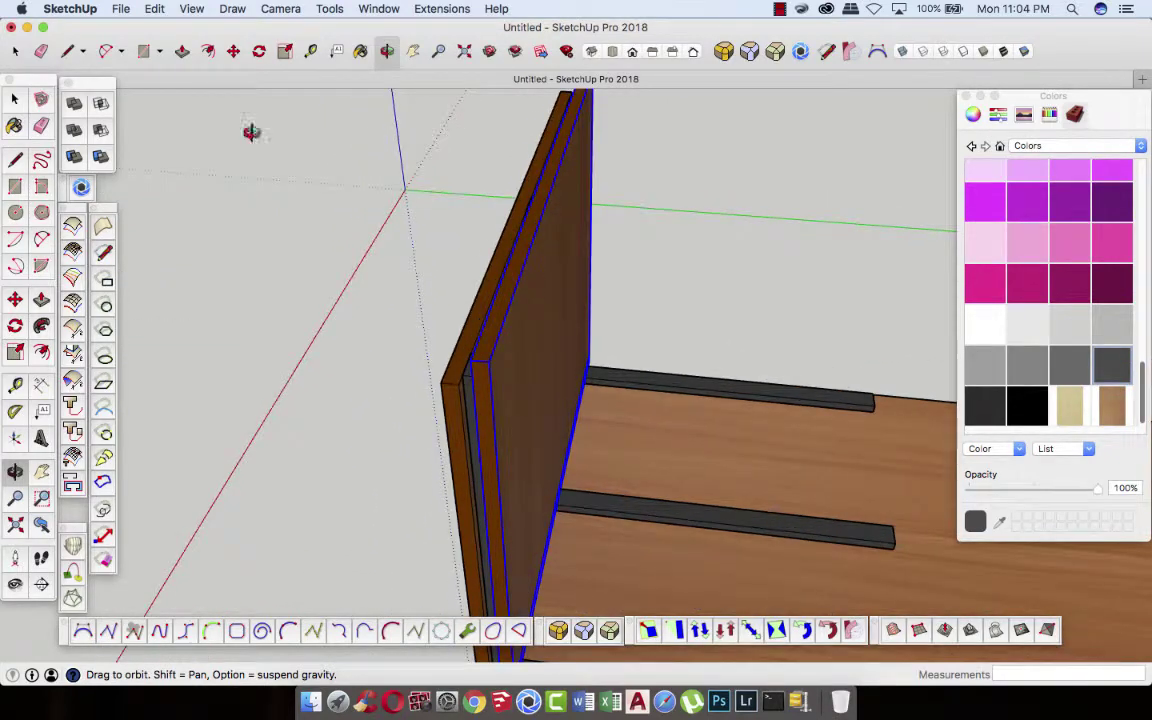
pyautogui.click(15, 98)
pyautogui.moveTo(400, 345); pyautogui.dragTo(443, 350, button='middle')
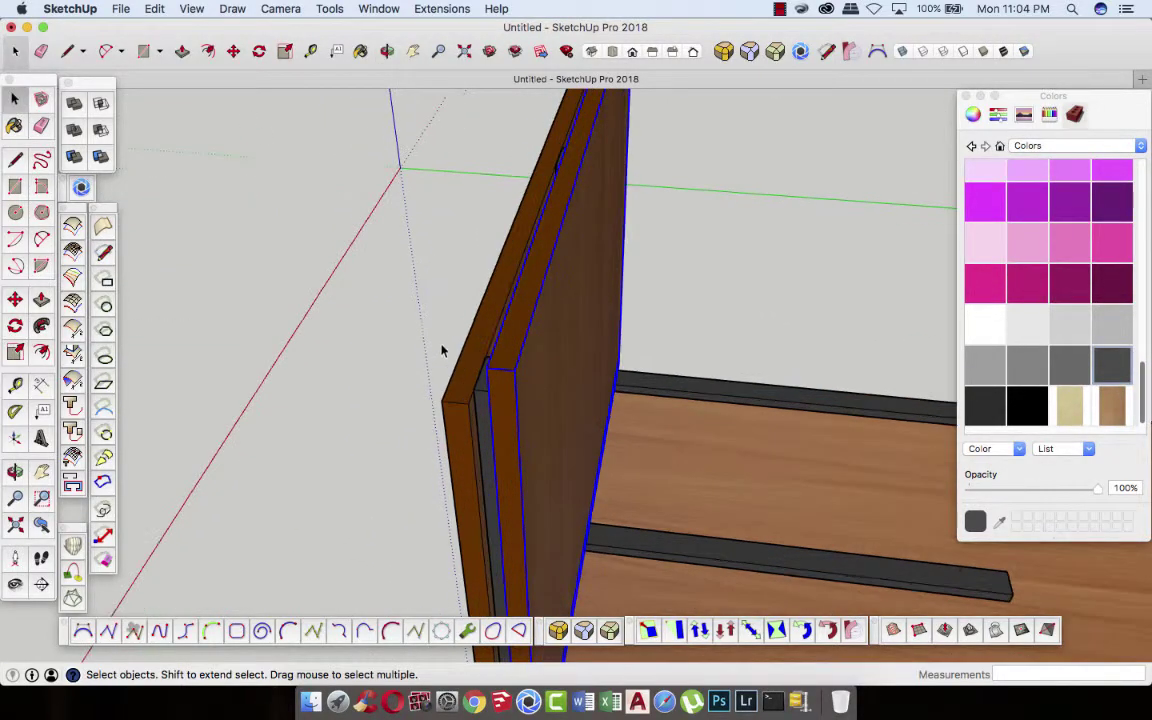
pyautogui.doubleClick(509, 351)
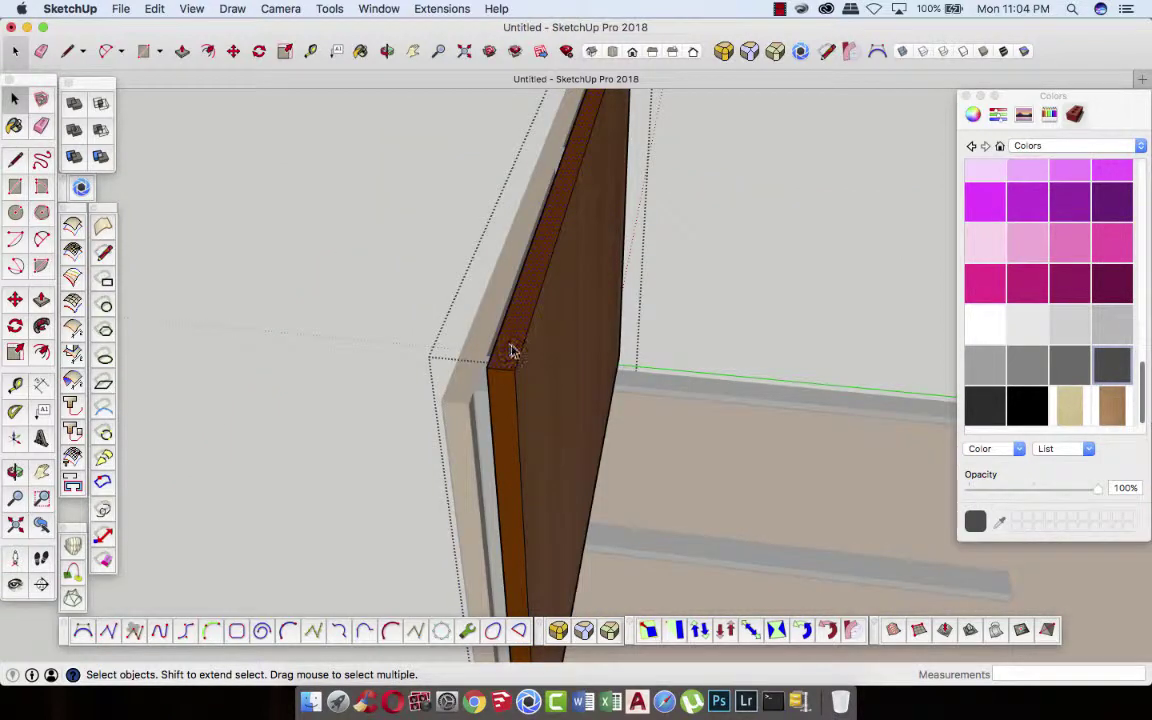
pyautogui.click(183, 51)
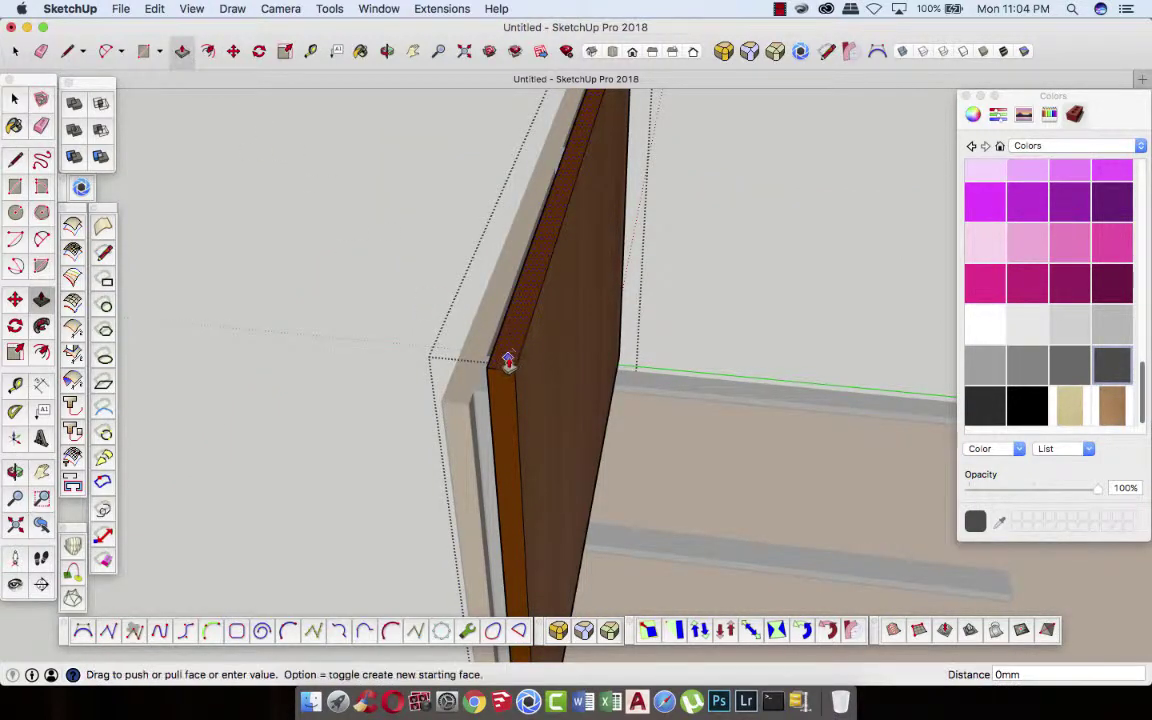
pyautogui.moveTo(482, 405); pyautogui.dragTo(471, 407)
pyautogui.click(467, 403)
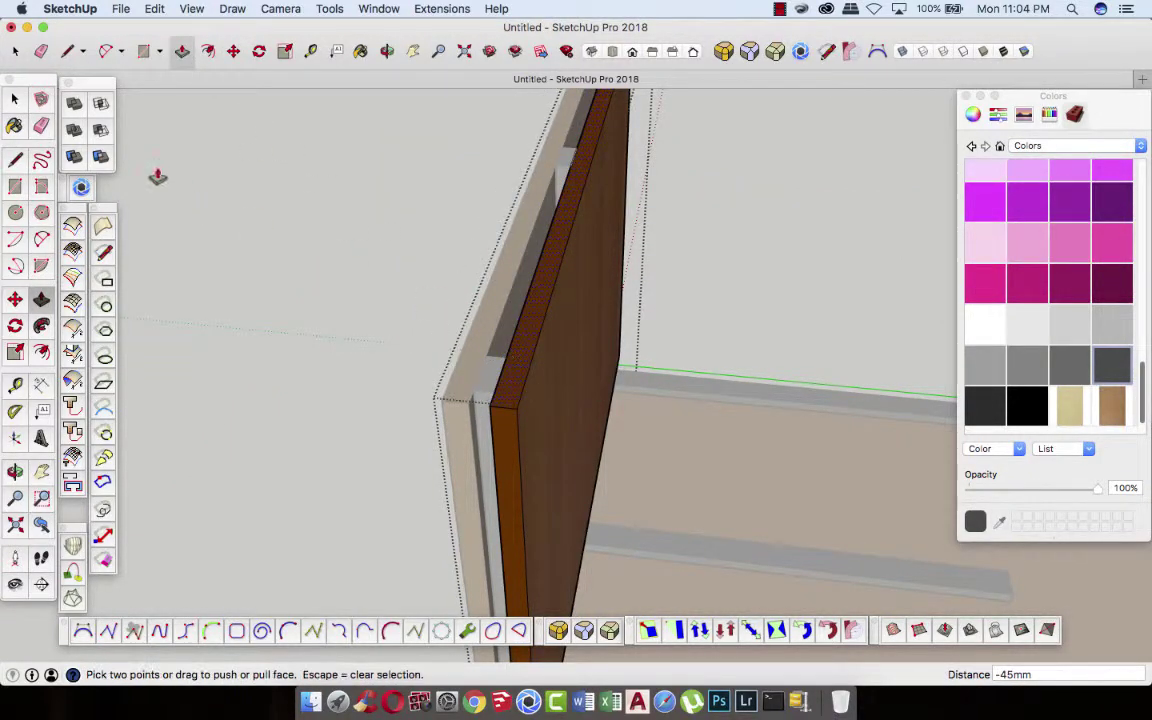
pyautogui.click(22, 100)
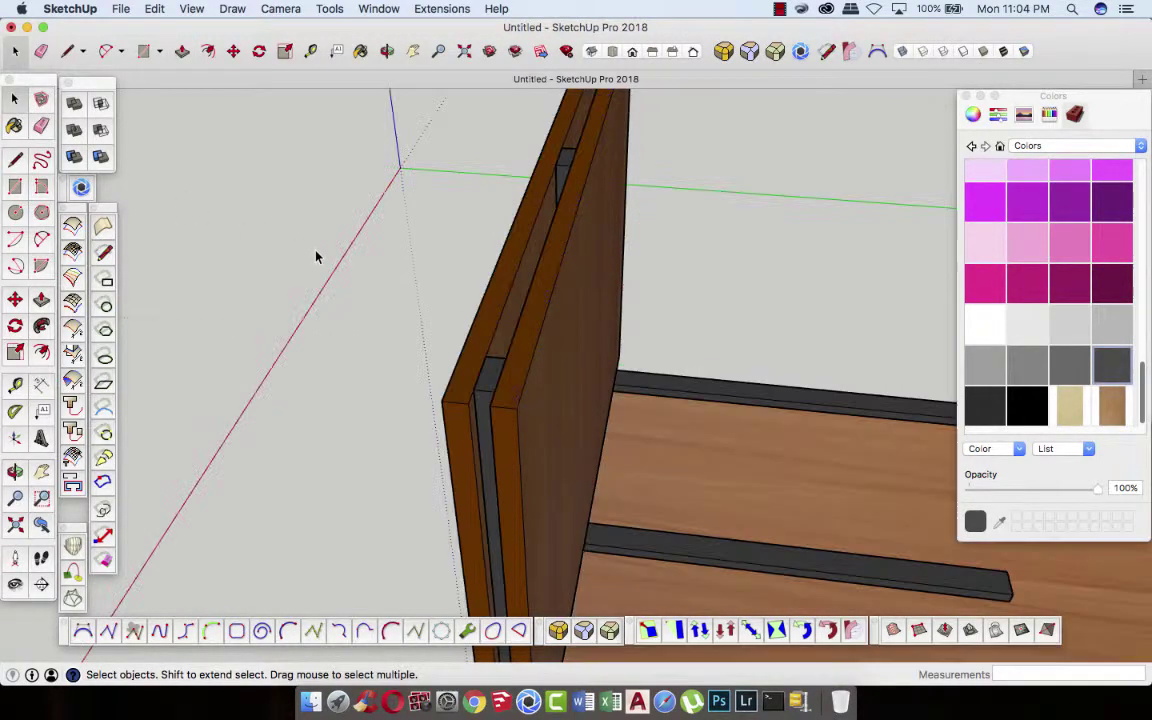
pyautogui.click(386, 51)
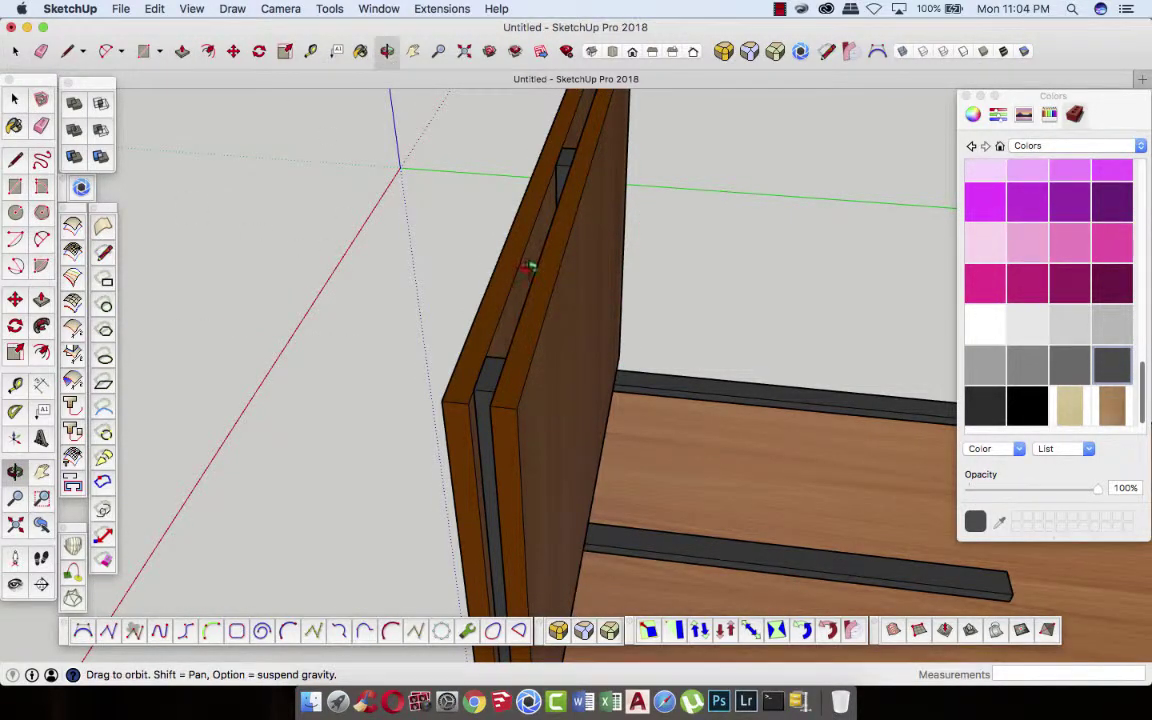
pyautogui.moveTo(532, 262)
pyautogui.mouseDown()
pyautogui.moveTo(404, 252)
pyautogui.moveTo(419, 242)
pyautogui.moveTo(495, 470)
pyautogui.mouseUp()
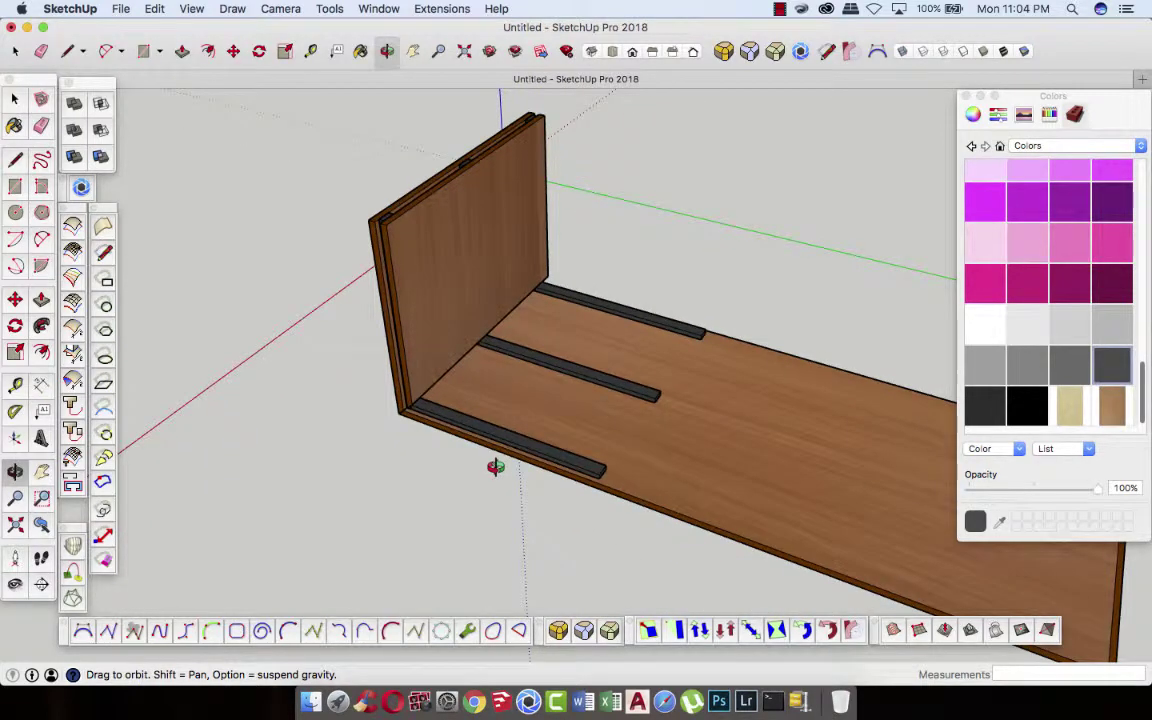
pyautogui.moveTo(495, 467); pyautogui.dragTo(450, 410)
pyautogui.scroll(2, 442, 406)
pyautogui.scroll(2, 404, 398)
pyautogui.scroll(2, 416, 400)
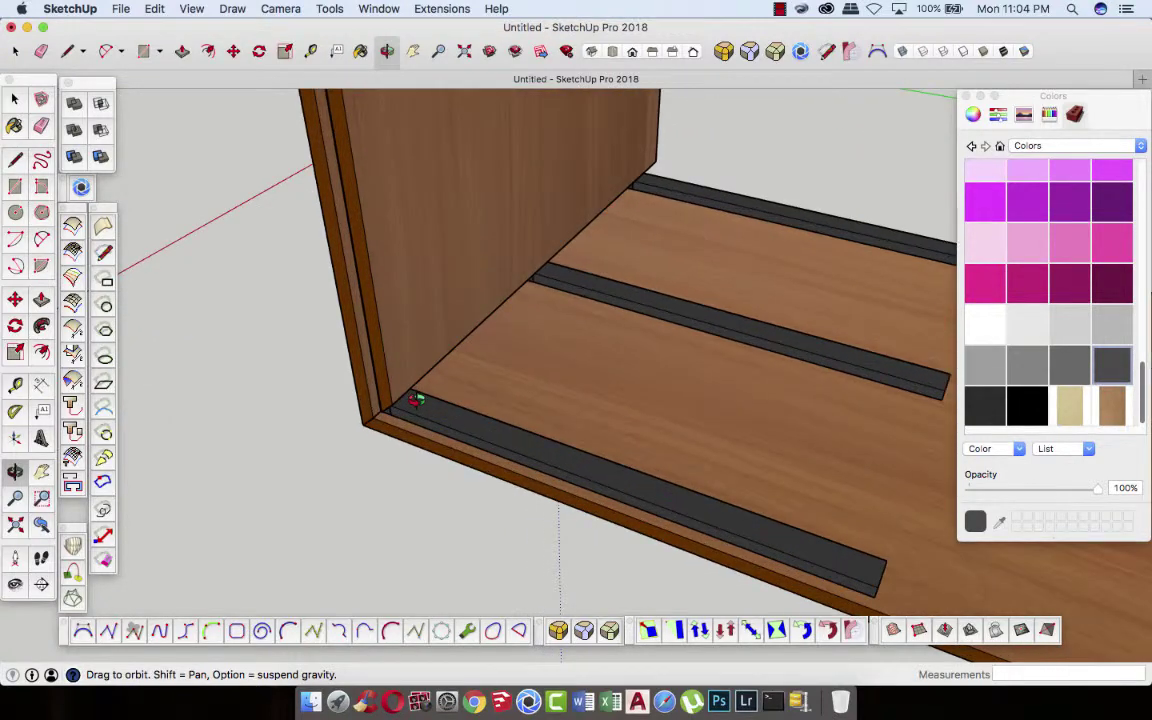
pyautogui.scroll(2, 416, 400)
pyautogui.moveTo(411, 399)
pyautogui.mouseDown()
pyautogui.moveTo(327, 352)
pyautogui.moveTo(327, 340)
pyautogui.mouseUp()
pyautogui.moveTo(400, 387)
pyautogui.mouseDown()
pyautogui.moveTo(355, 465)
pyautogui.moveTo(365, 493)
pyautogui.mouseUp()
pyautogui.scroll(-3, 365, 493)
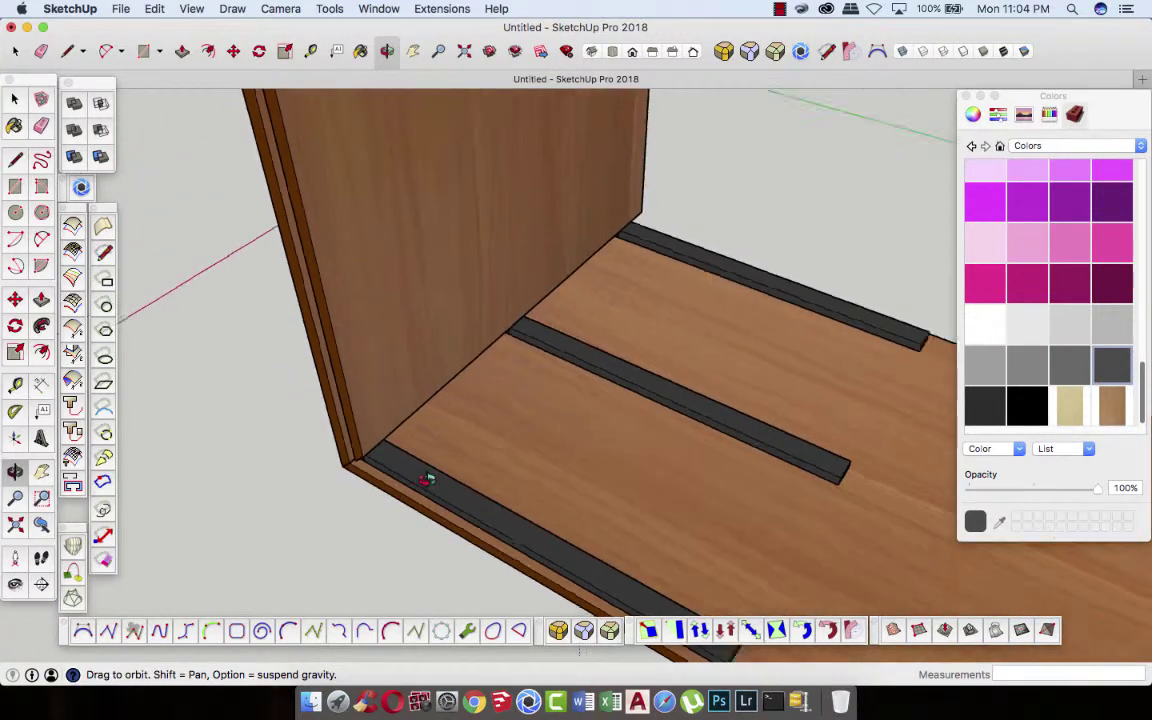
pyautogui.moveTo(430, 476); pyautogui.dragTo(535, 261)
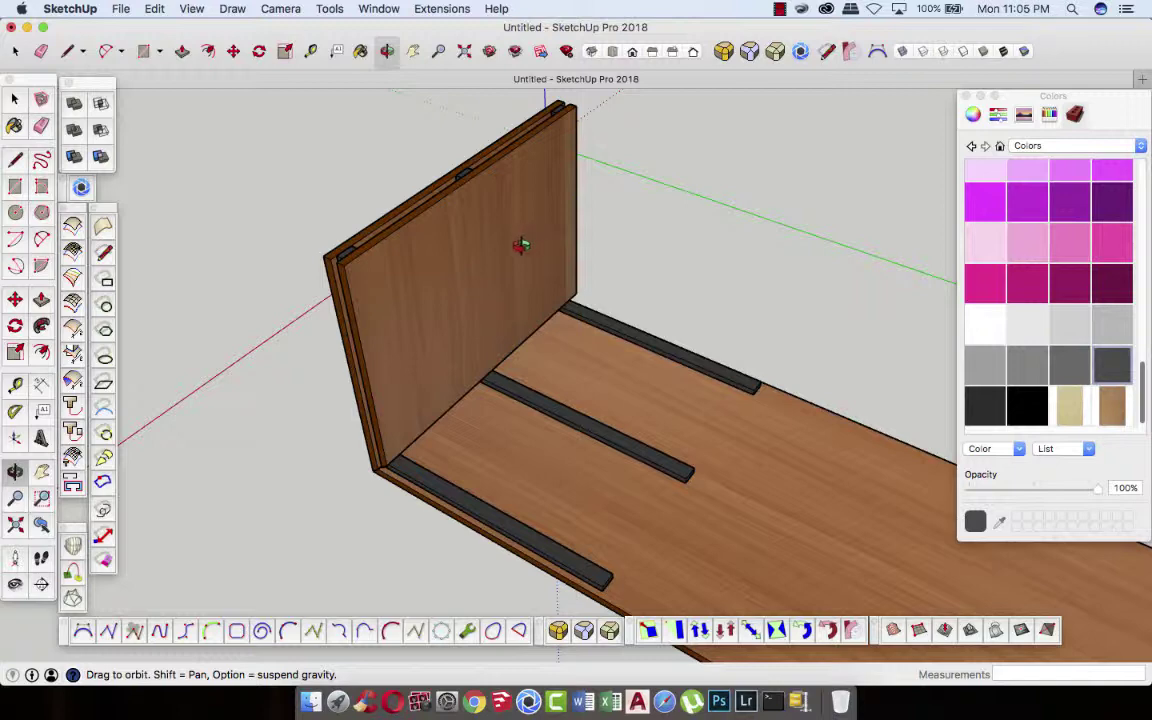
pyautogui.moveTo(517, 248); pyautogui.dragTo(587, 233)
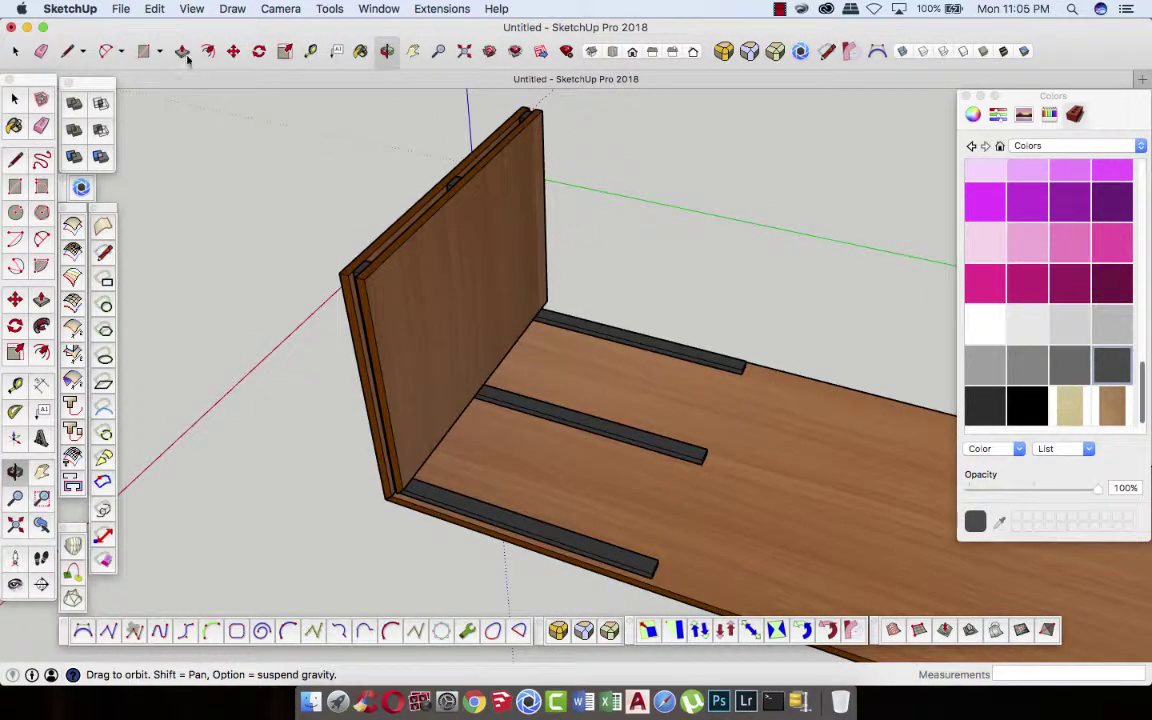
# - Copy the side panel and place the copy beside the original
pyautogui.click(233, 51)
pyautogui.scroll(3, 399, 504)
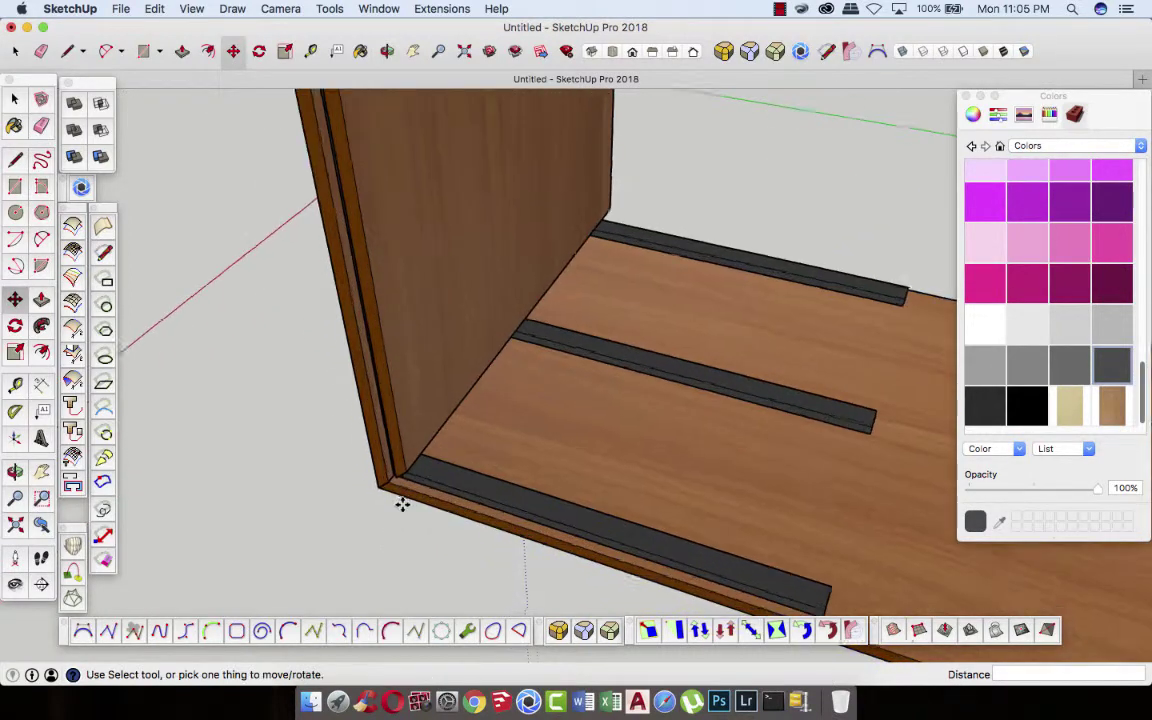
pyautogui.scroll(2, 403, 487)
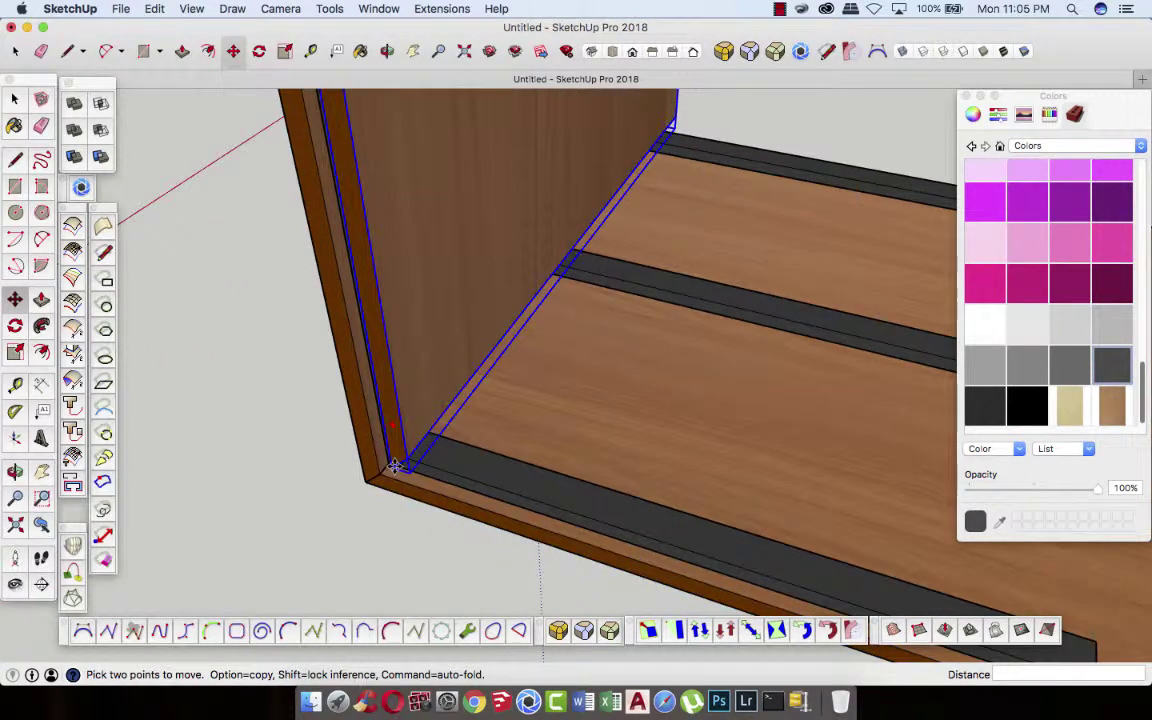
pyautogui.click(395, 466)
pyautogui.press('alt')
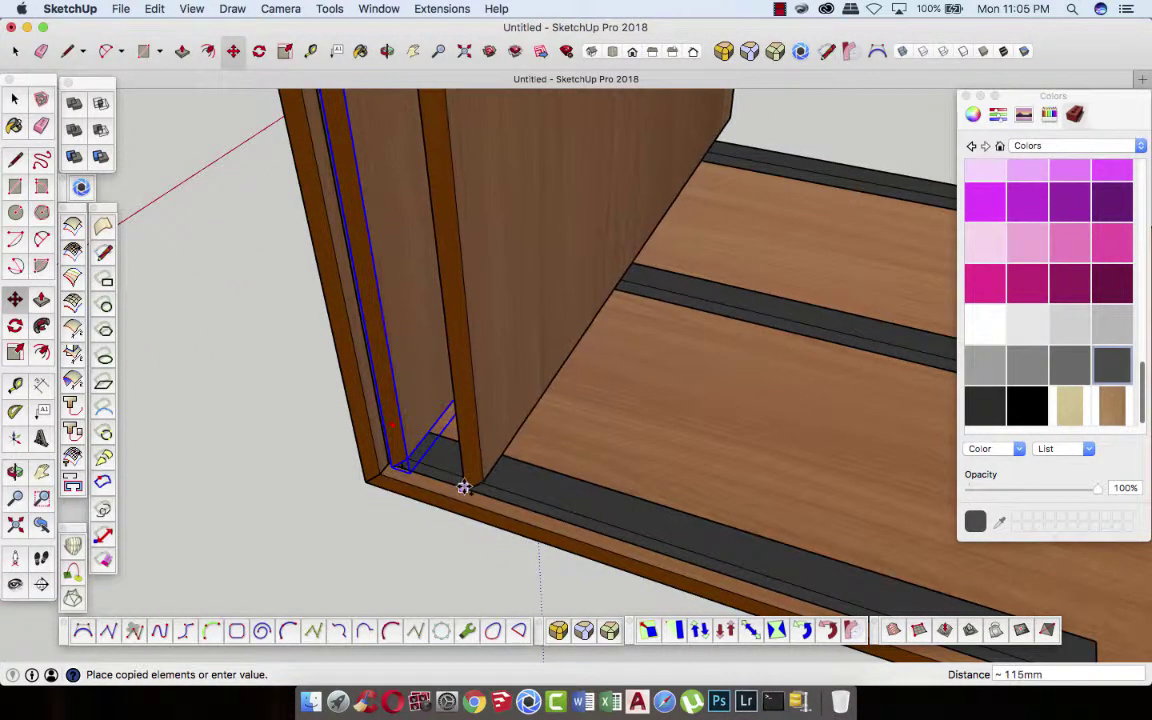
pyautogui.click(474, 488)
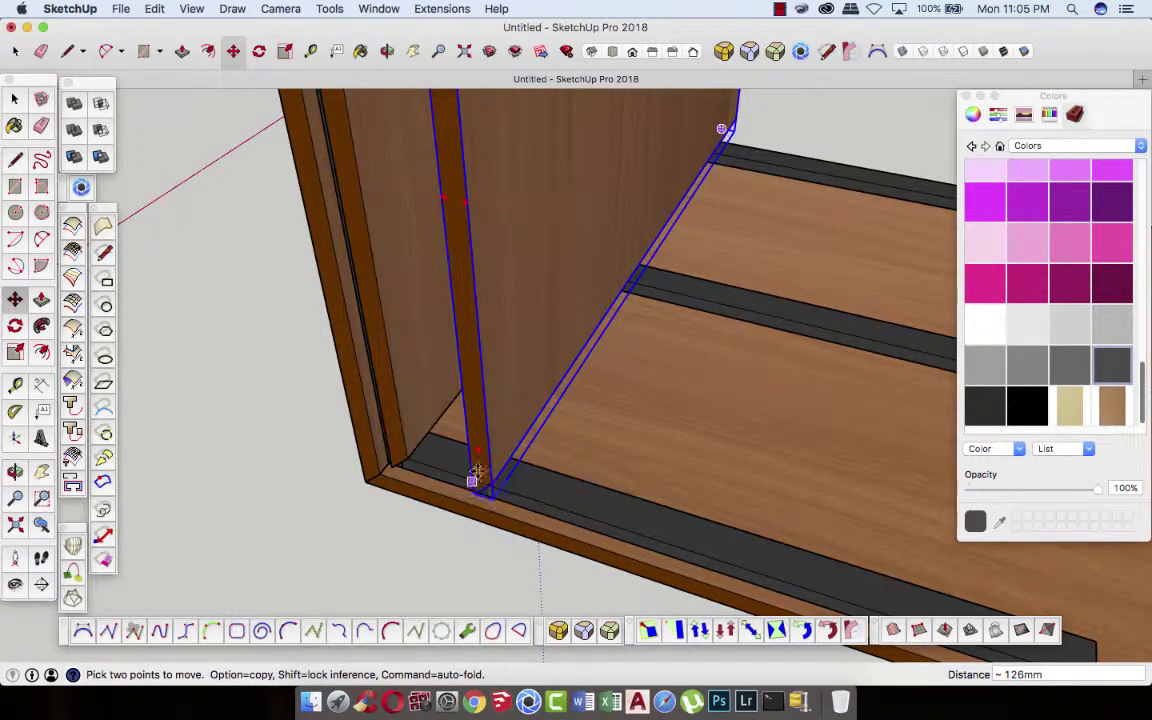
# - Rotate the copied panel so it lies flat
pyautogui.press('q')
pyautogui.press('m')
pyautogui.press('q')
pyautogui.click(478, 451)
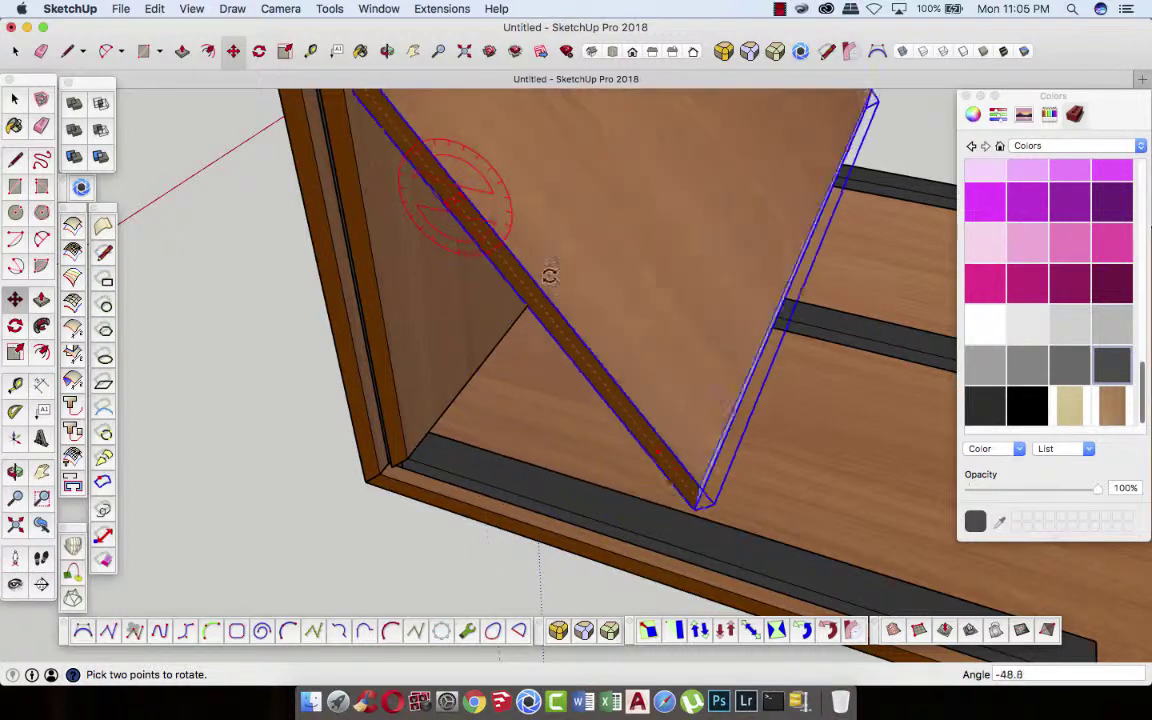
pyautogui.click(513, 234)
# - Move the flat panel 100 mm
pyautogui.press('m')
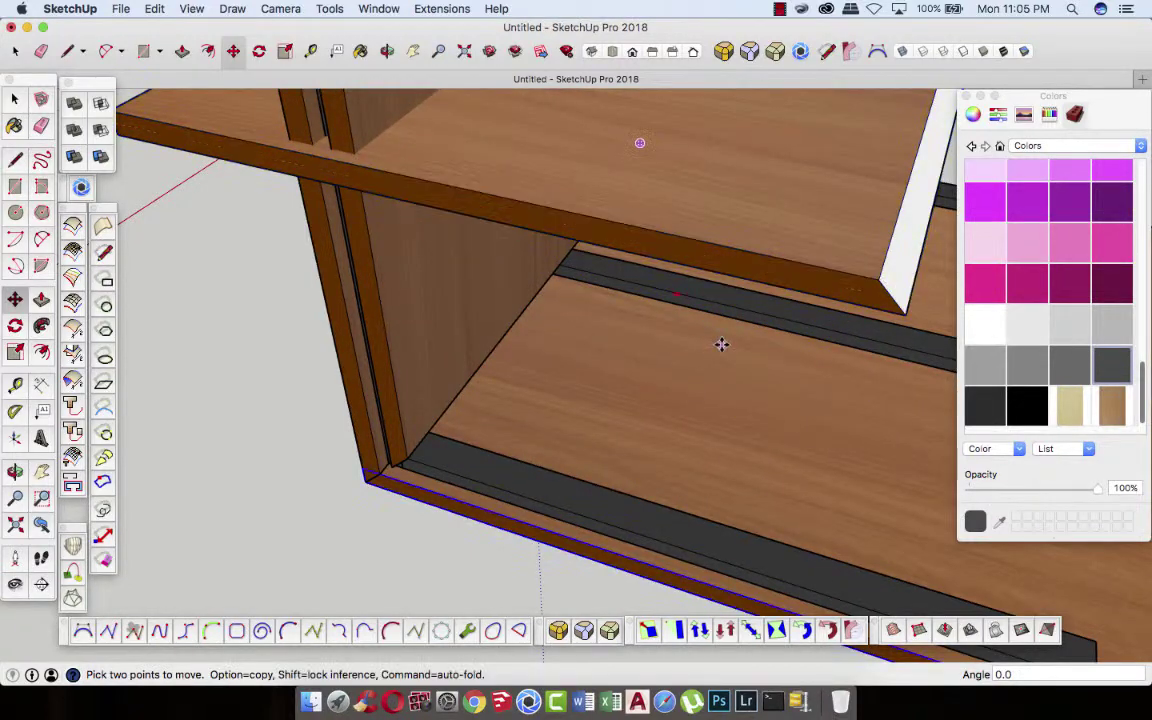
pyautogui.scroll(-2, 662, 441)
pyautogui.scroll(-2, 662, 441)
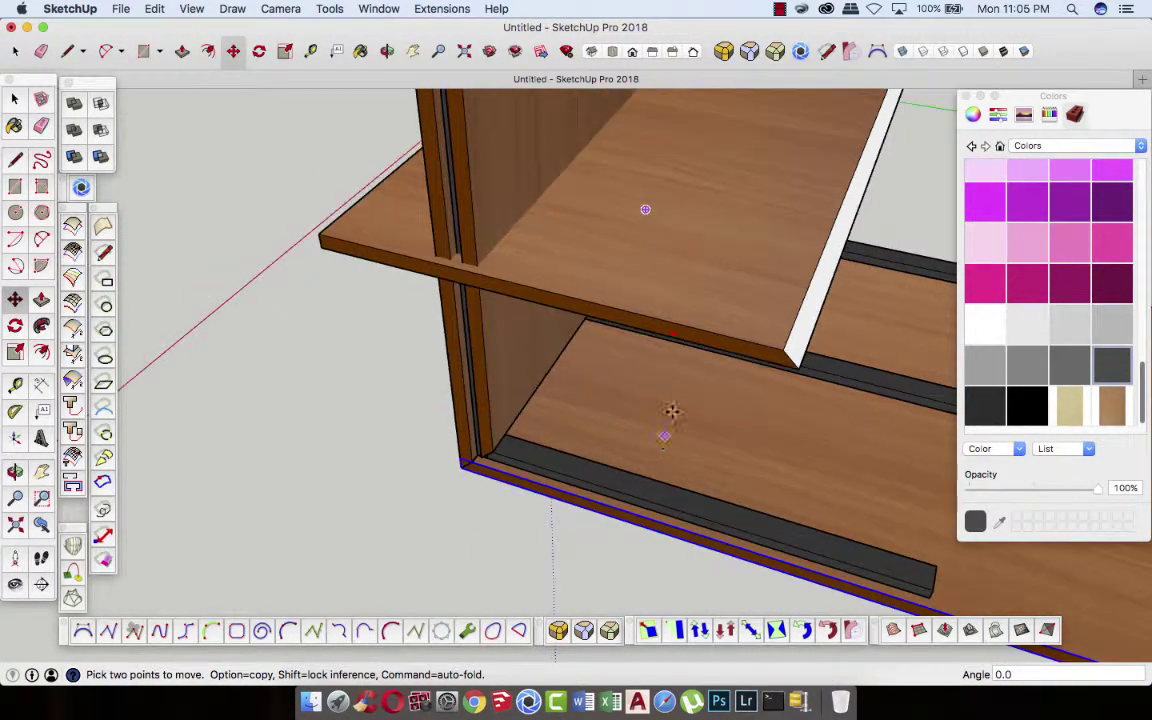
pyautogui.click(700, 293)
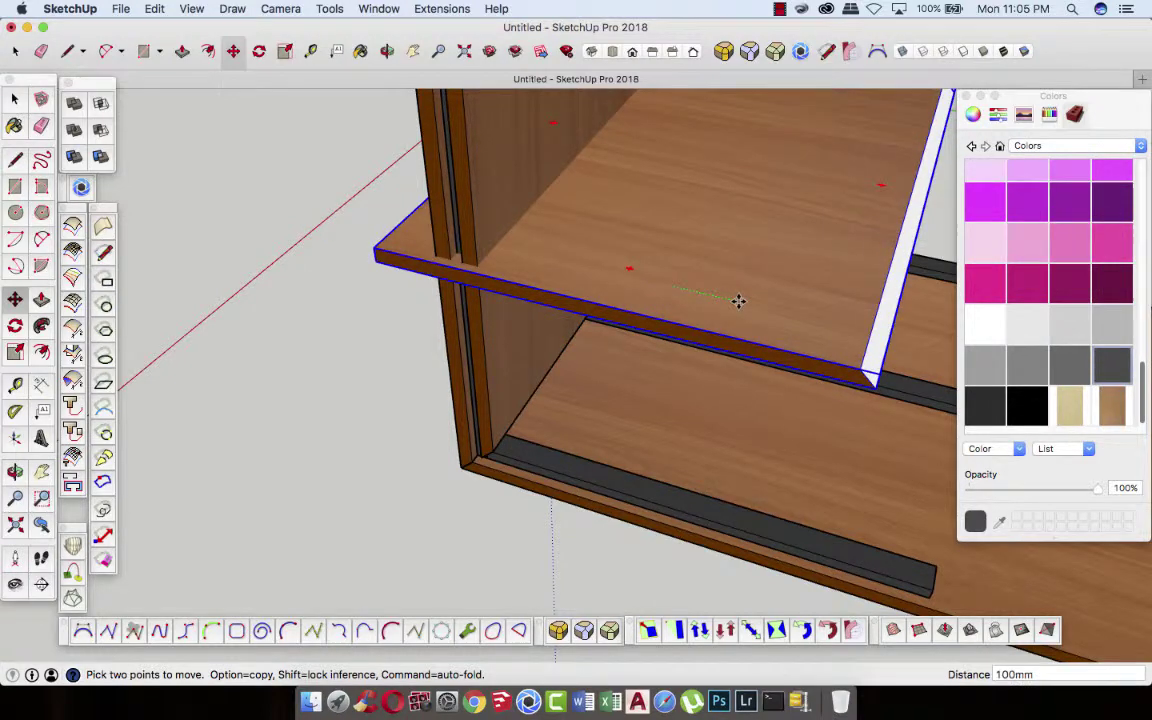
pyautogui.click(739, 303)
# - Flip the flat panel along its green axis twice, then its red and blue axes
pyautogui.rightClick(740, 307)
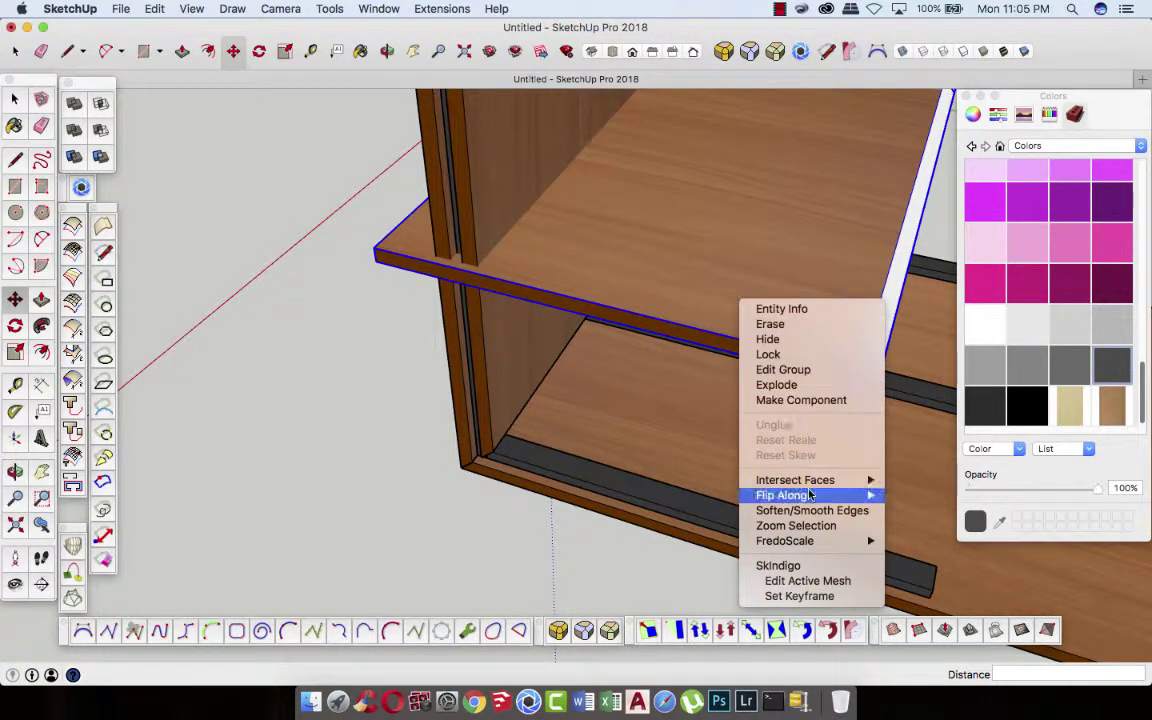
pyautogui.click(910, 512)
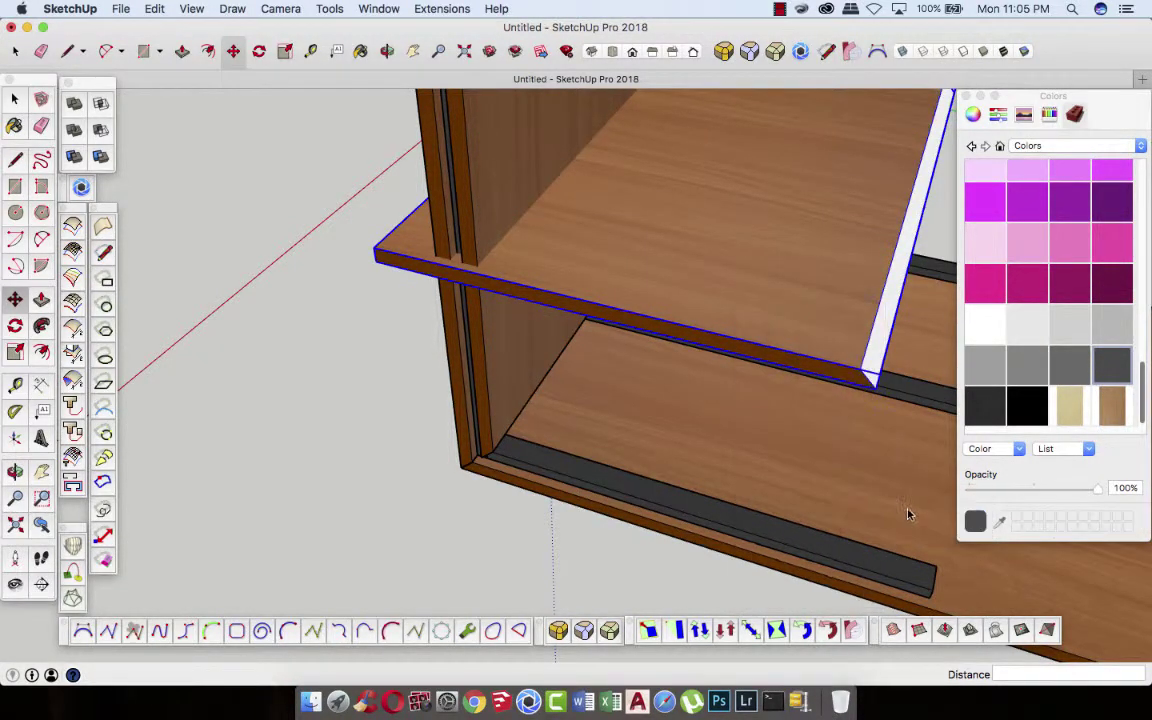
pyautogui.rightClick(761, 299)
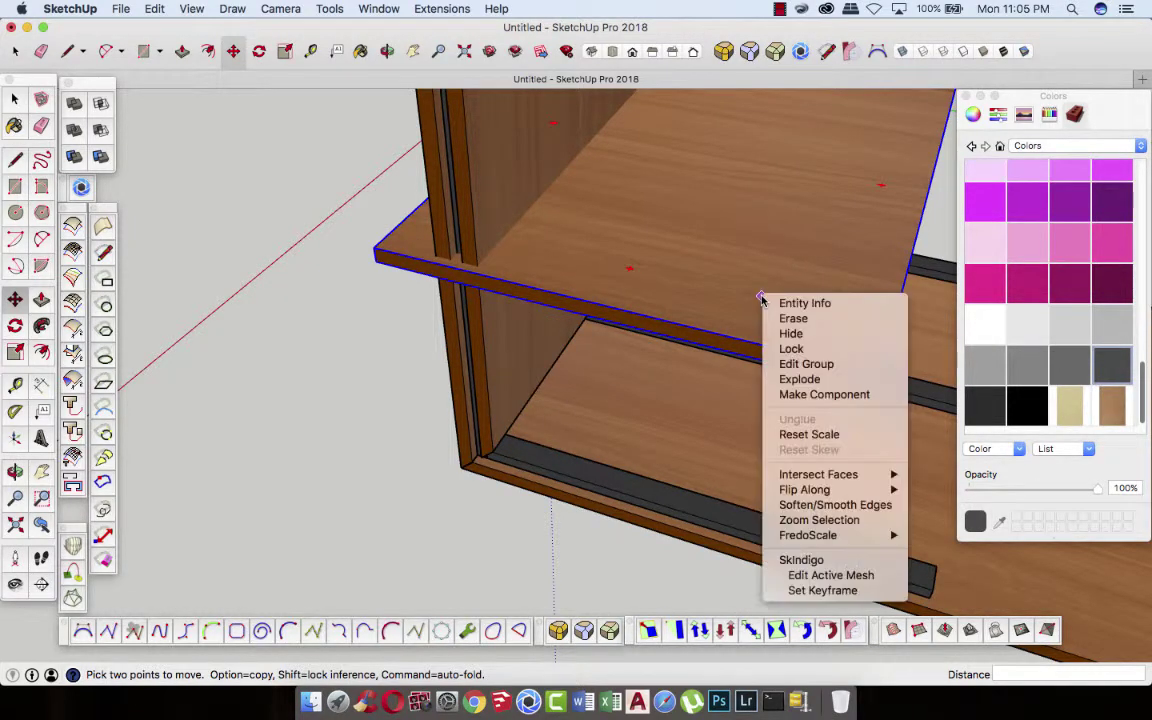
pyautogui.moveTo(805, 489)
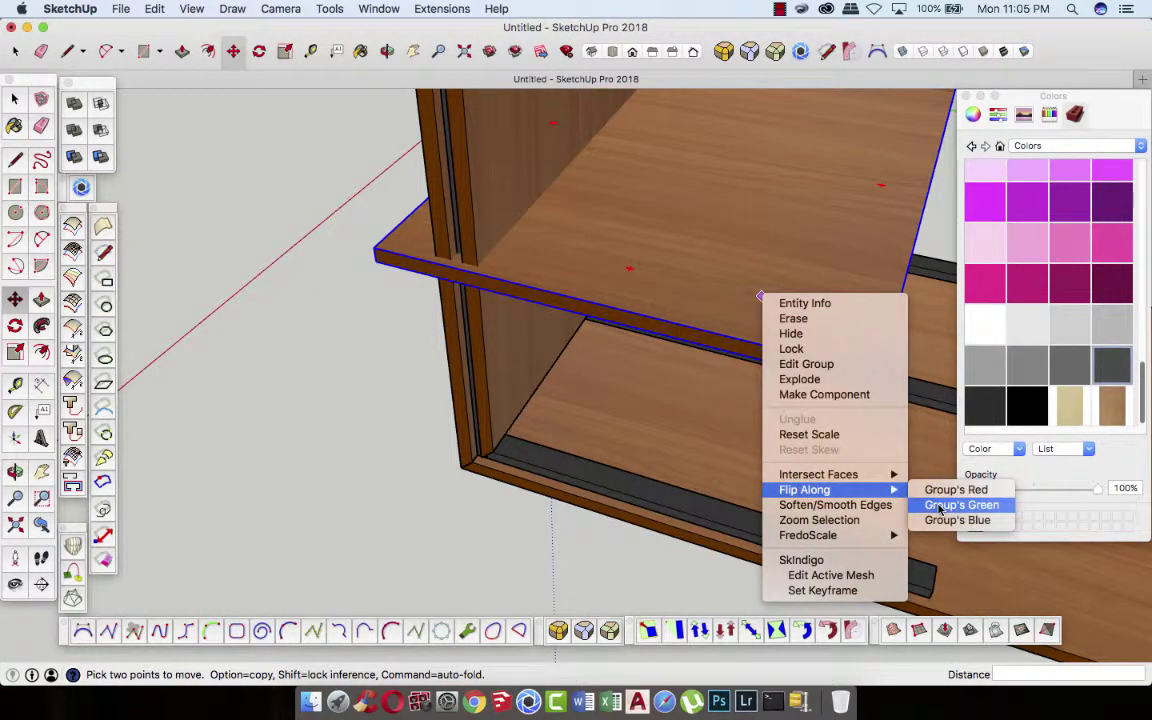
pyautogui.click(940, 508)
pyautogui.rightClick(719, 290)
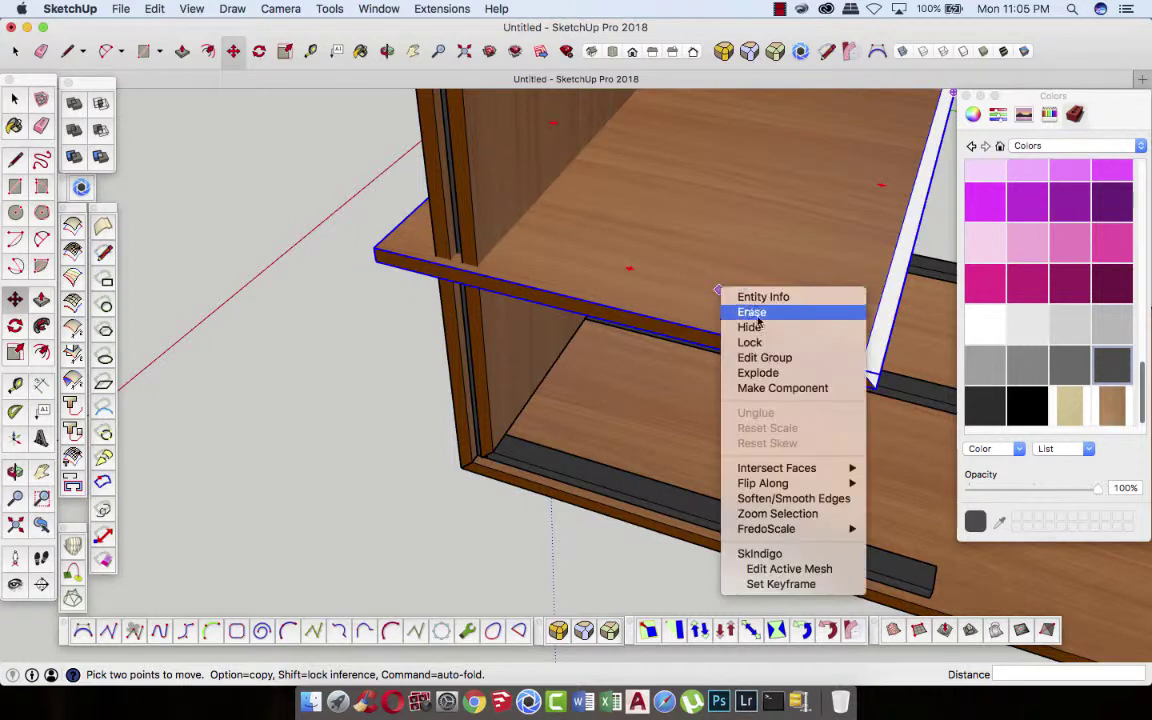
pyautogui.click(891, 484)
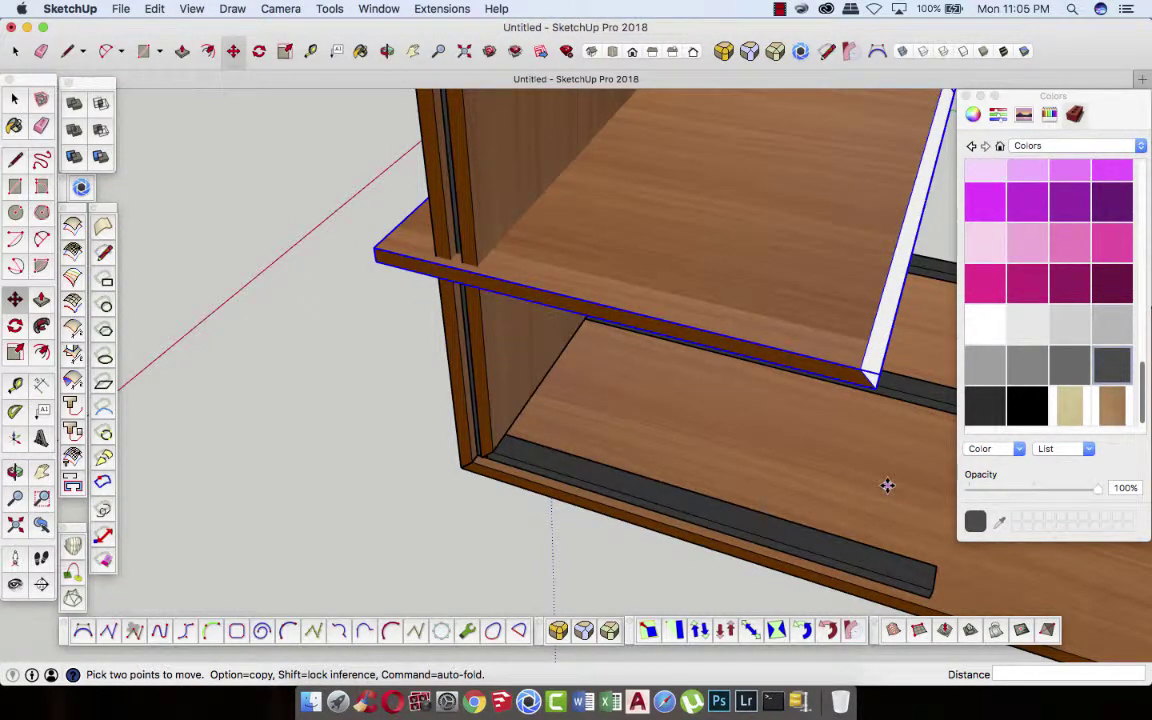
pyautogui.rightClick(766, 298)
pyautogui.moveTo(840, 491)
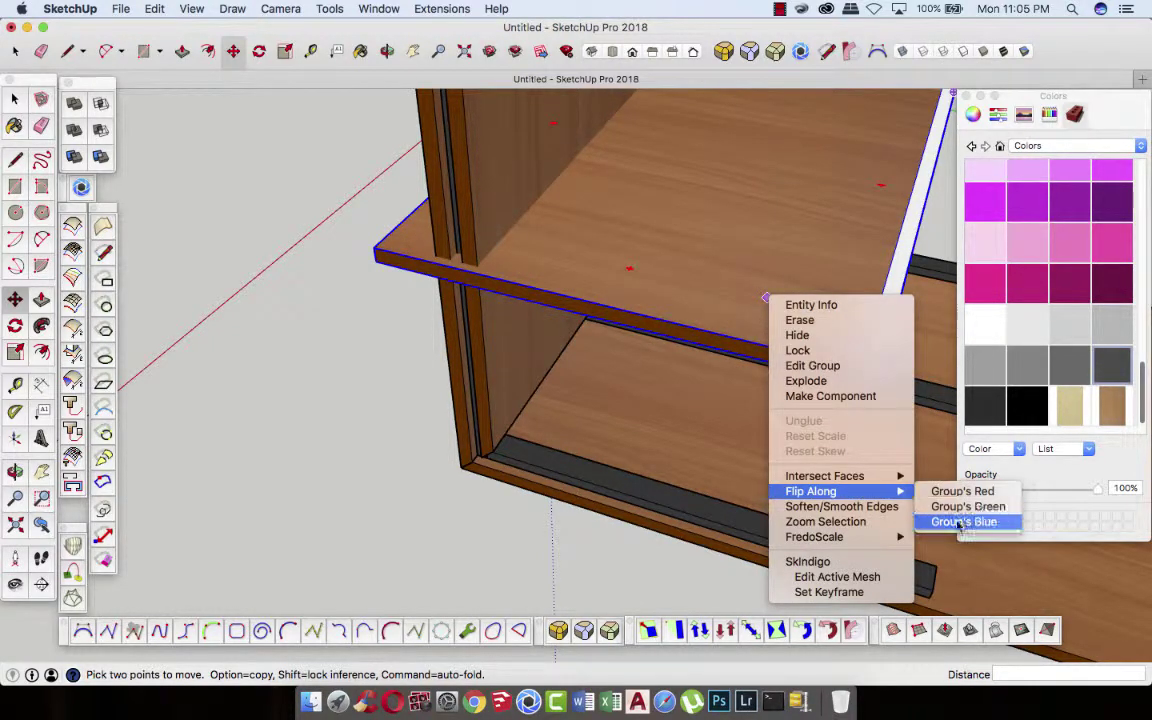
pyautogui.click(963, 521)
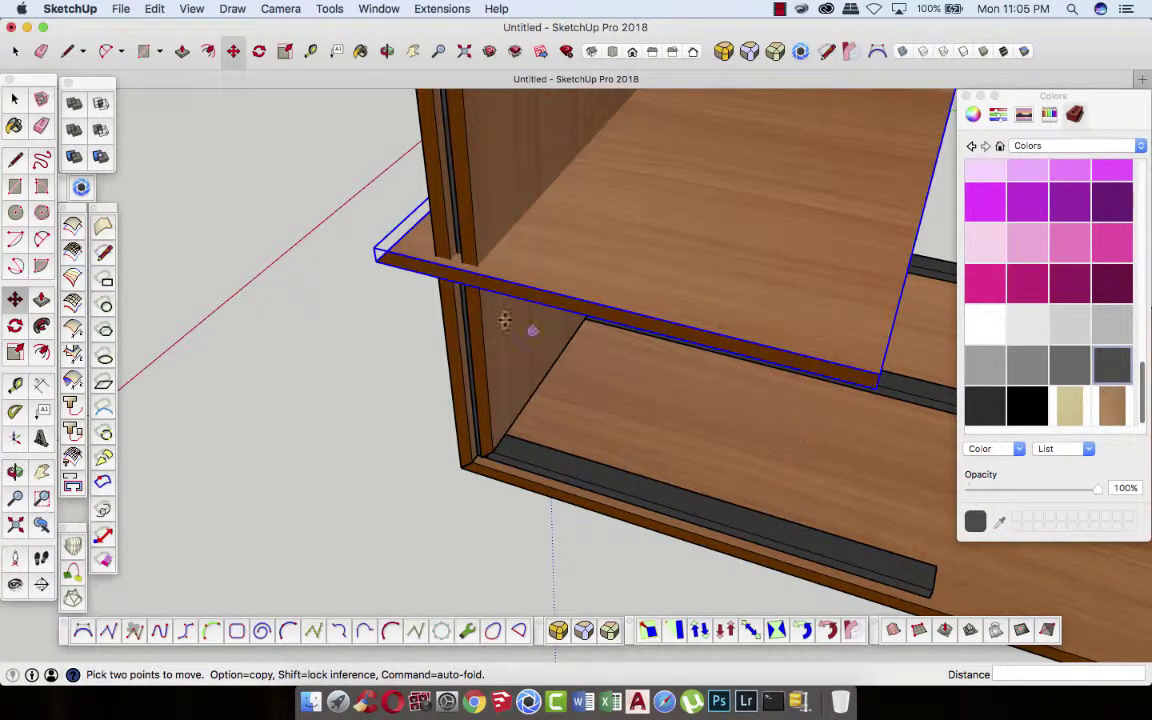
# - Move the wooden panel down into the lower corner
pyautogui.click(376, 261)
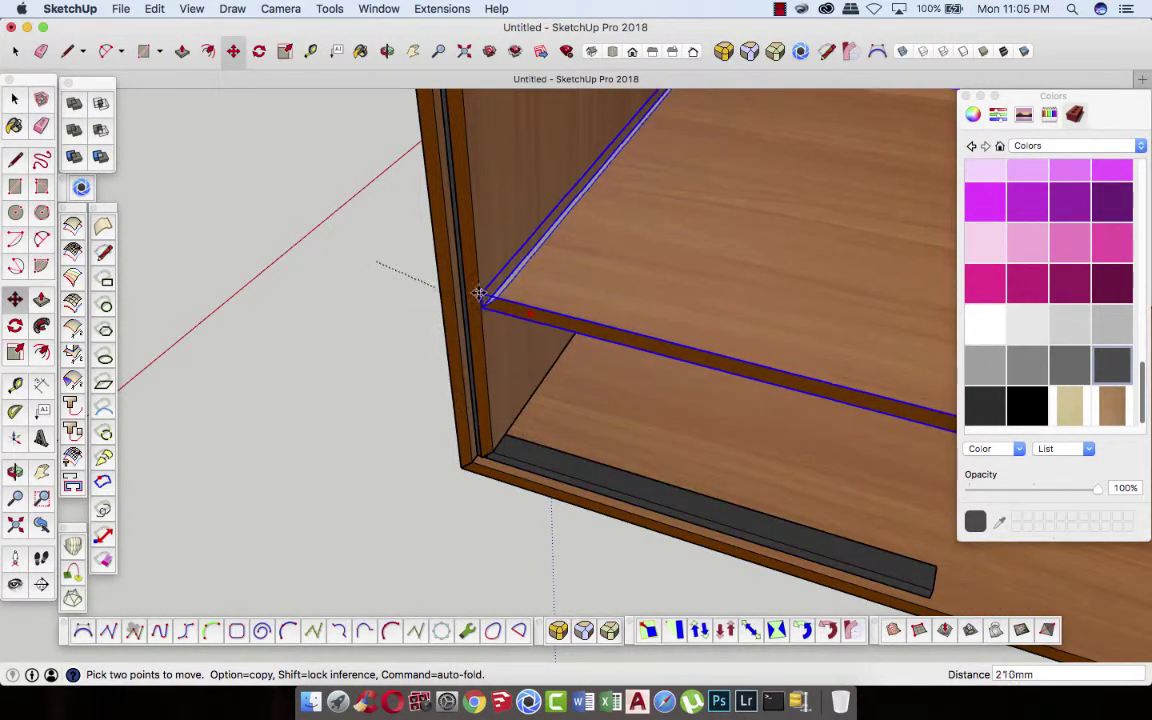
pyautogui.click(476, 280)
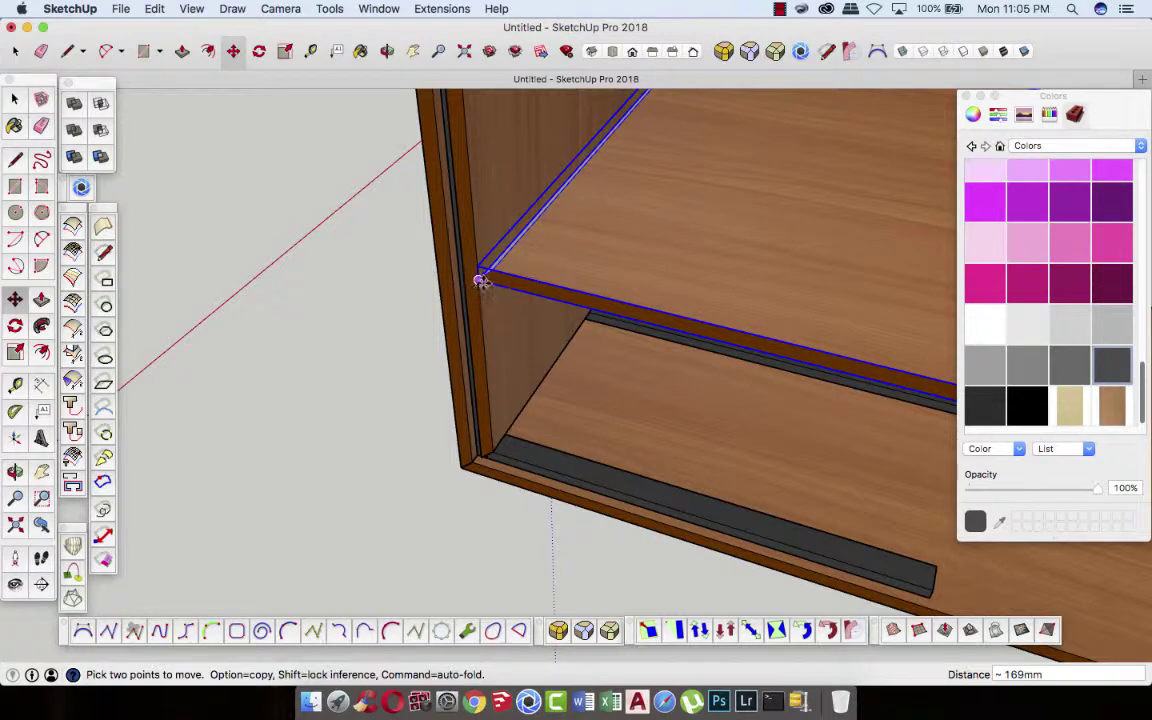
pyautogui.click(480, 281)
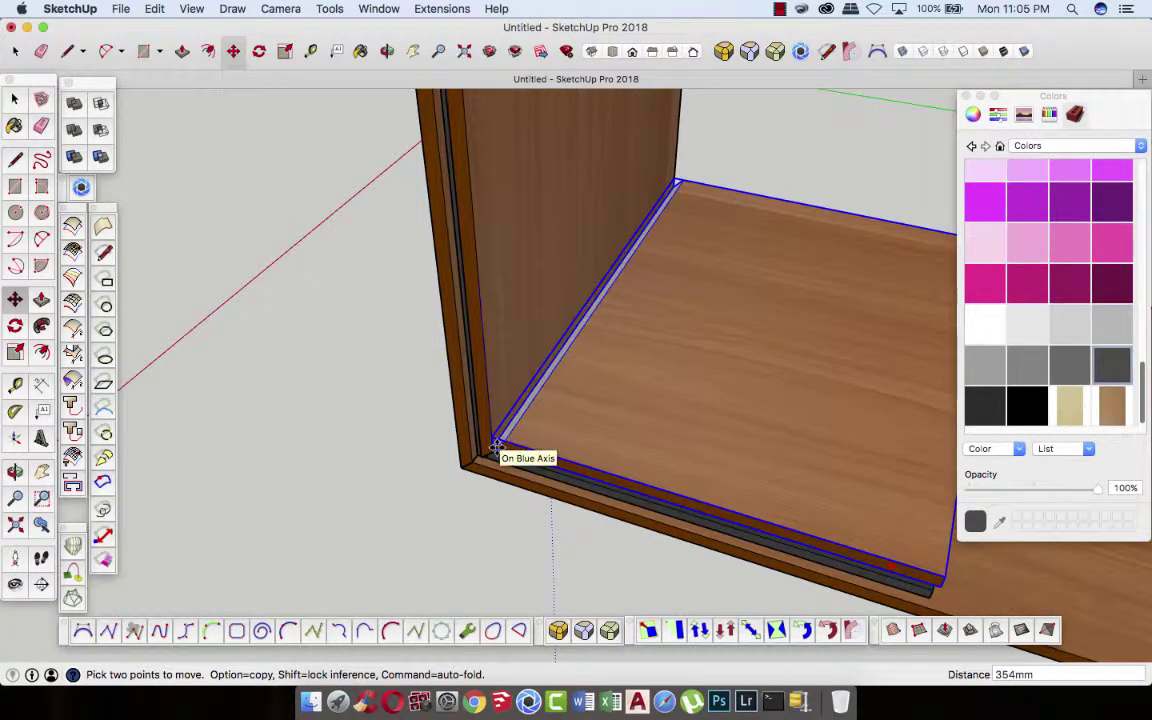
pyautogui.scroll(2, 486, 462)
pyautogui.scroll(2, 476, 470)
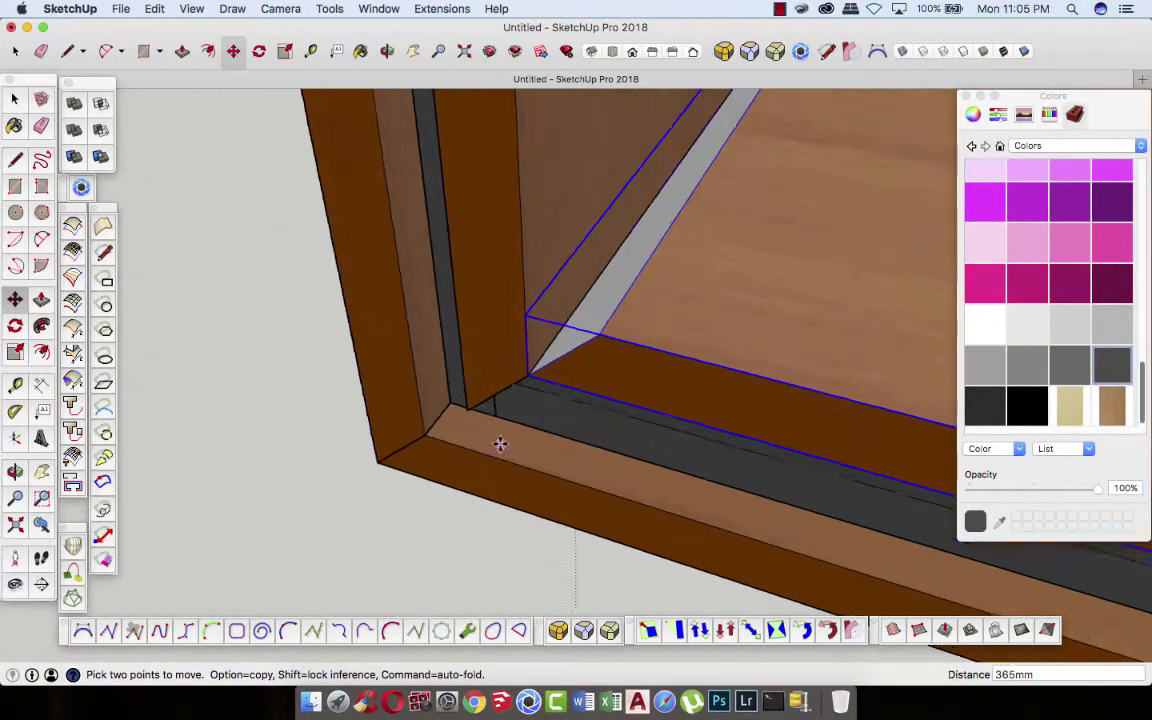
pyautogui.scroll(2, 501, 445)
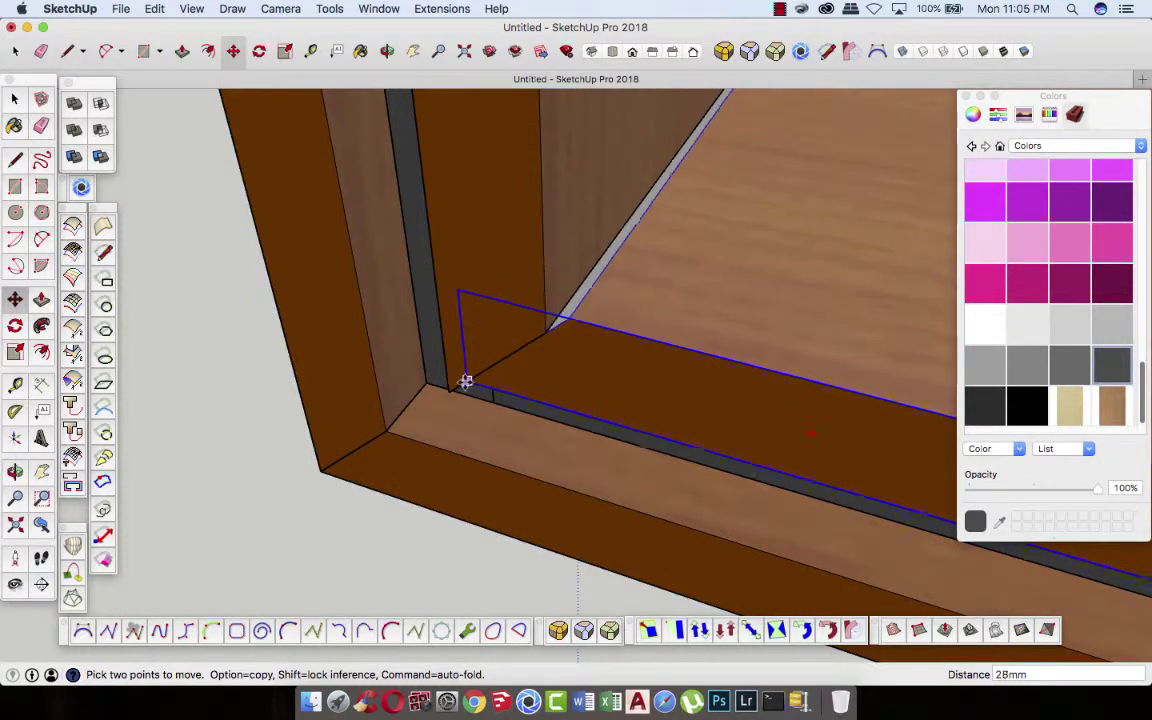
pyautogui.scroll(-2, 490, 390)
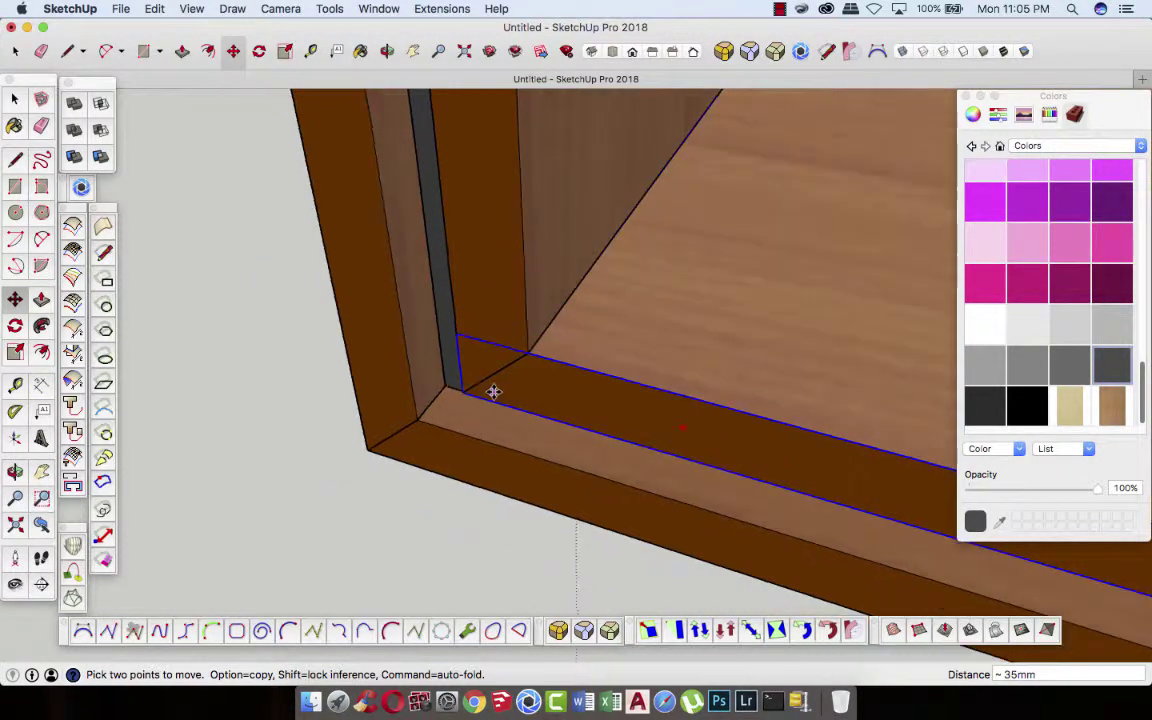
pyautogui.scroll(-2, 497, 383)
pyautogui.scroll(-3, 497, 383)
pyautogui.scroll(-1, 495, 383)
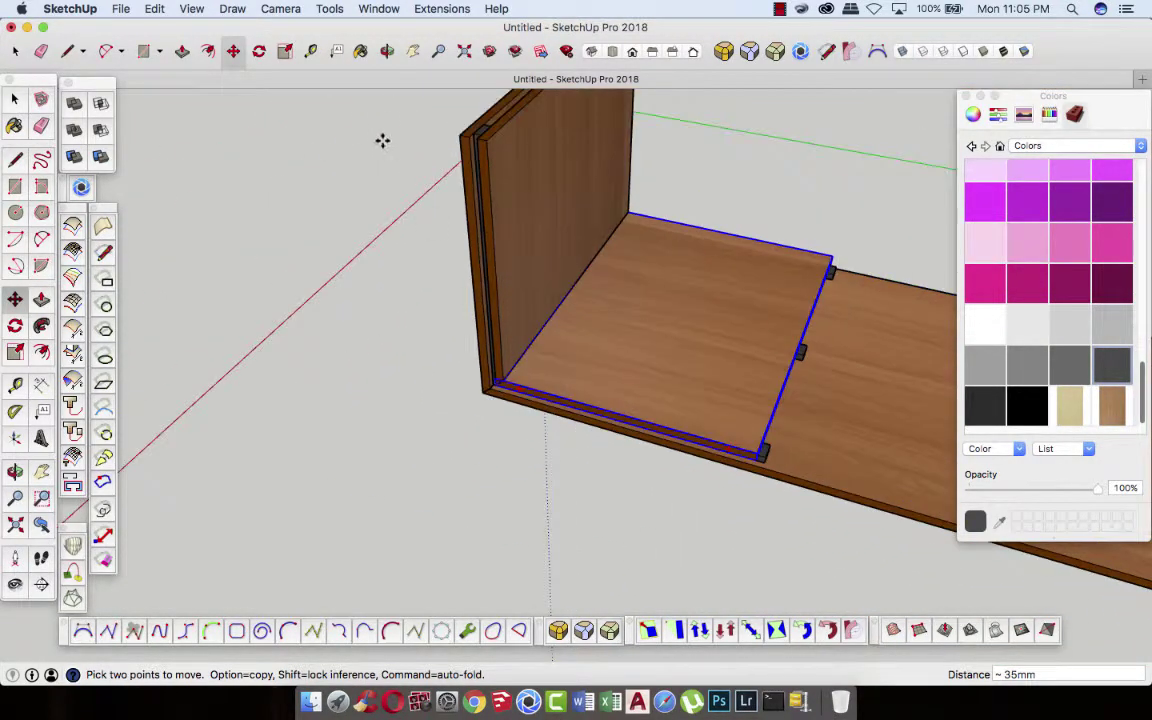
# - Inside the panel's group, push its front face back 930 mm to leave a narrow strip
pyautogui.click(387, 51)
pyautogui.moveTo(668, 326)
pyautogui.mouseDown()
pyautogui.moveTo(508, 398)
pyautogui.moveTo(355, 378)
pyautogui.mouseUp()
pyautogui.scroll(-3, 508, 398)
pyautogui.scroll(-2, 435, 370)
pyautogui.moveTo(511, 420); pyautogui.dragTo(573, 459)
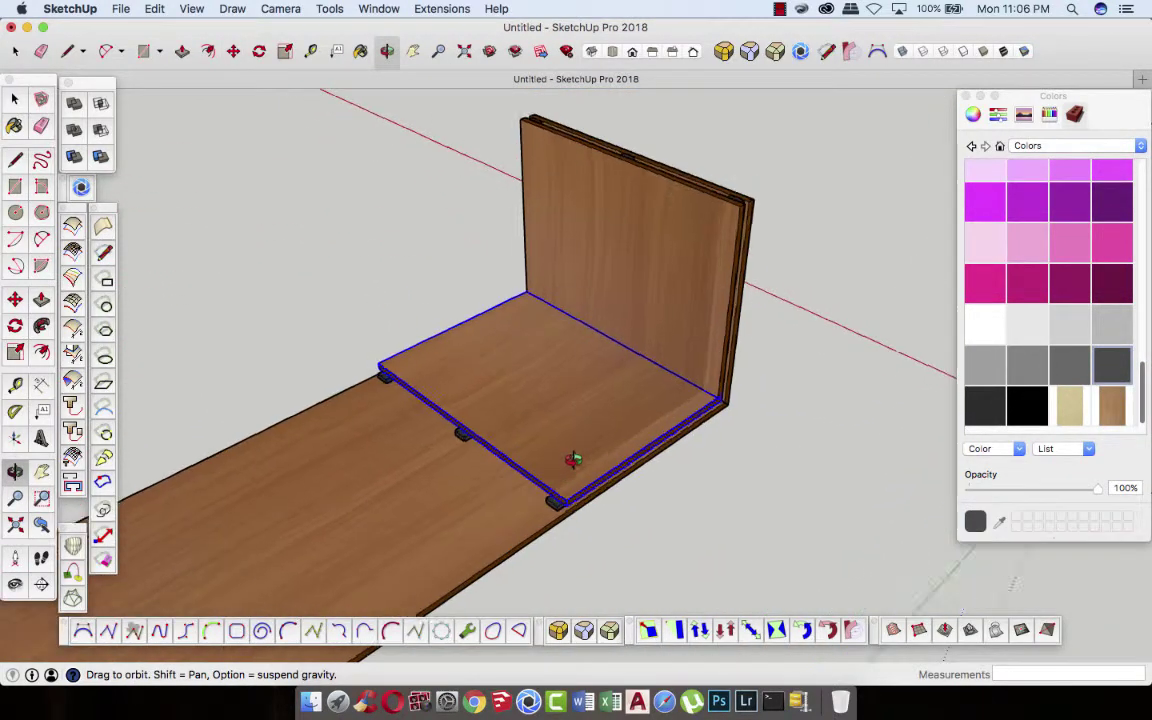
pyautogui.scroll(3, 575, 457)
pyautogui.scroll(2, 576, 457)
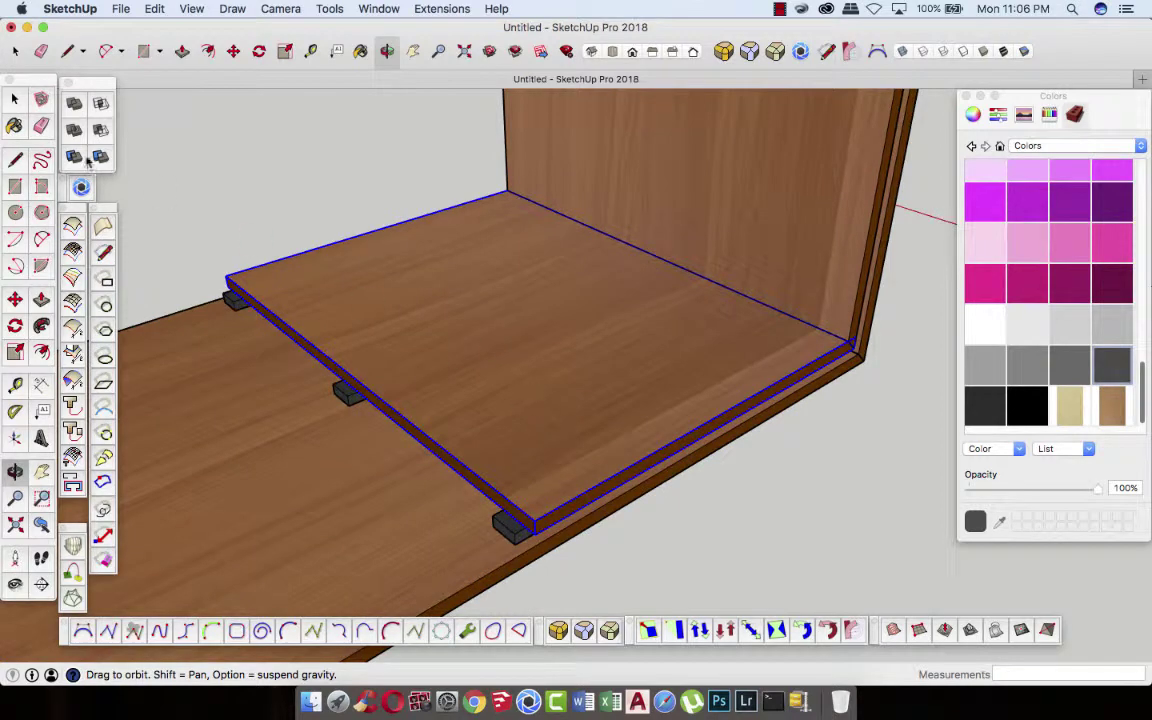
pyautogui.click(17, 100)
pyautogui.click(182, 165)
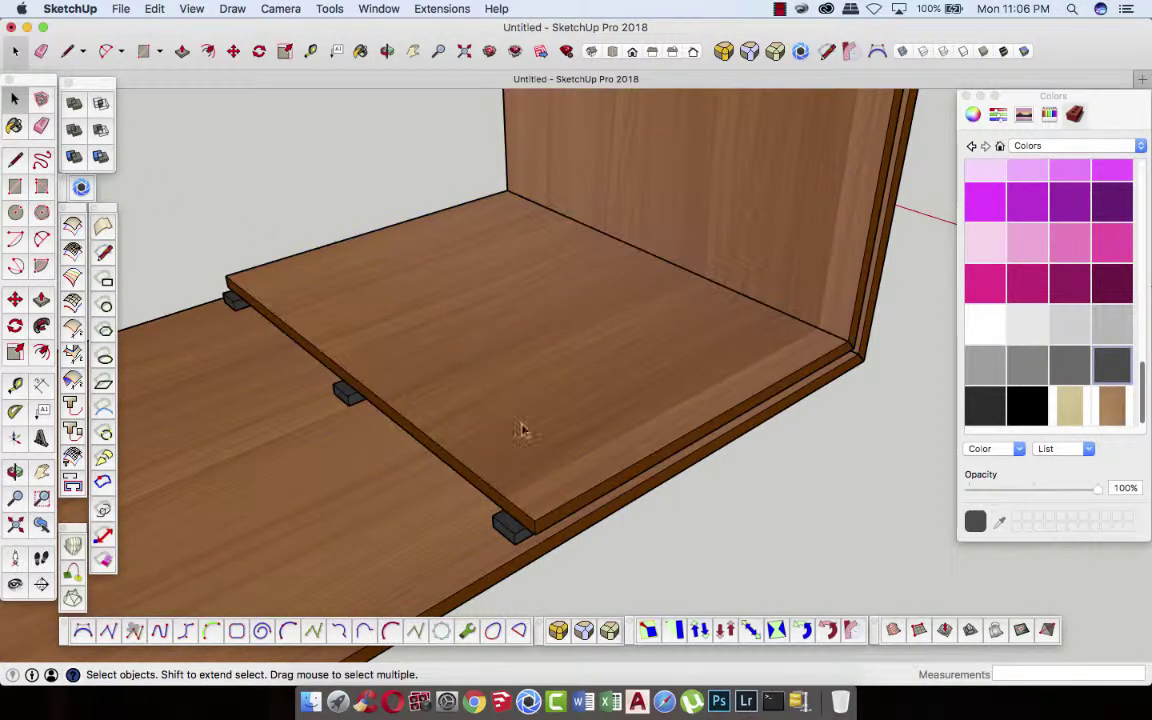
pyautogui.scroll(2, 575, 518)
pyautogui.click(579, 507)
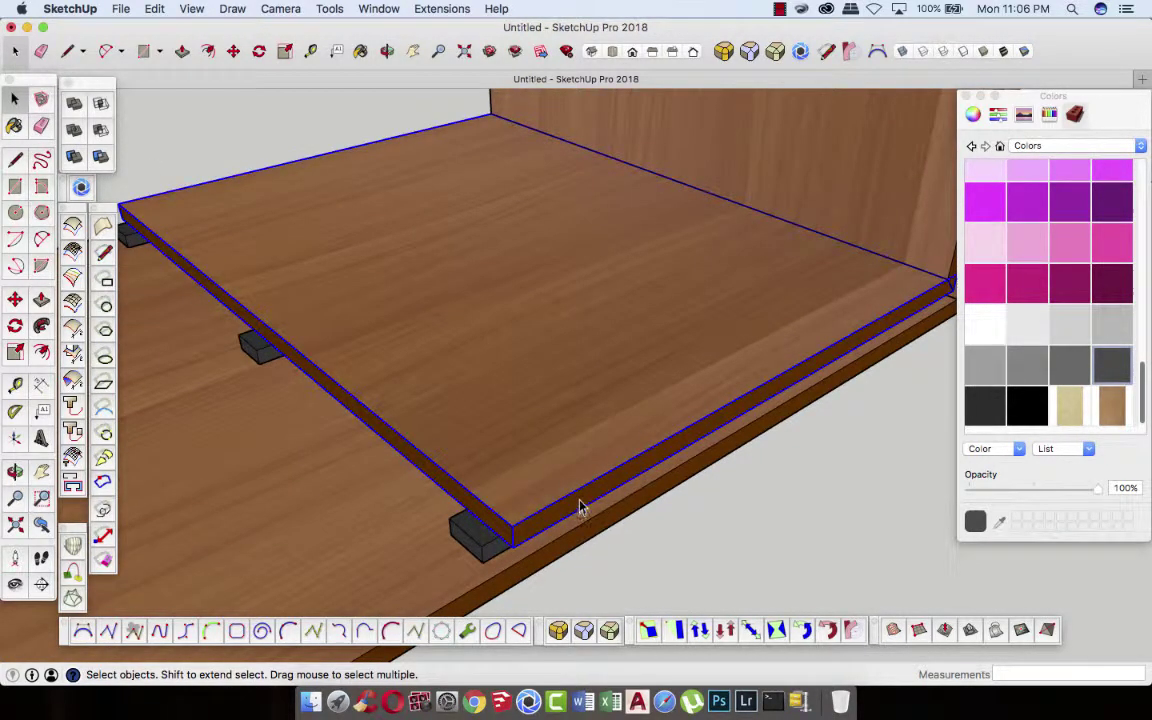
pyautogui.doubleClick(580, 505)
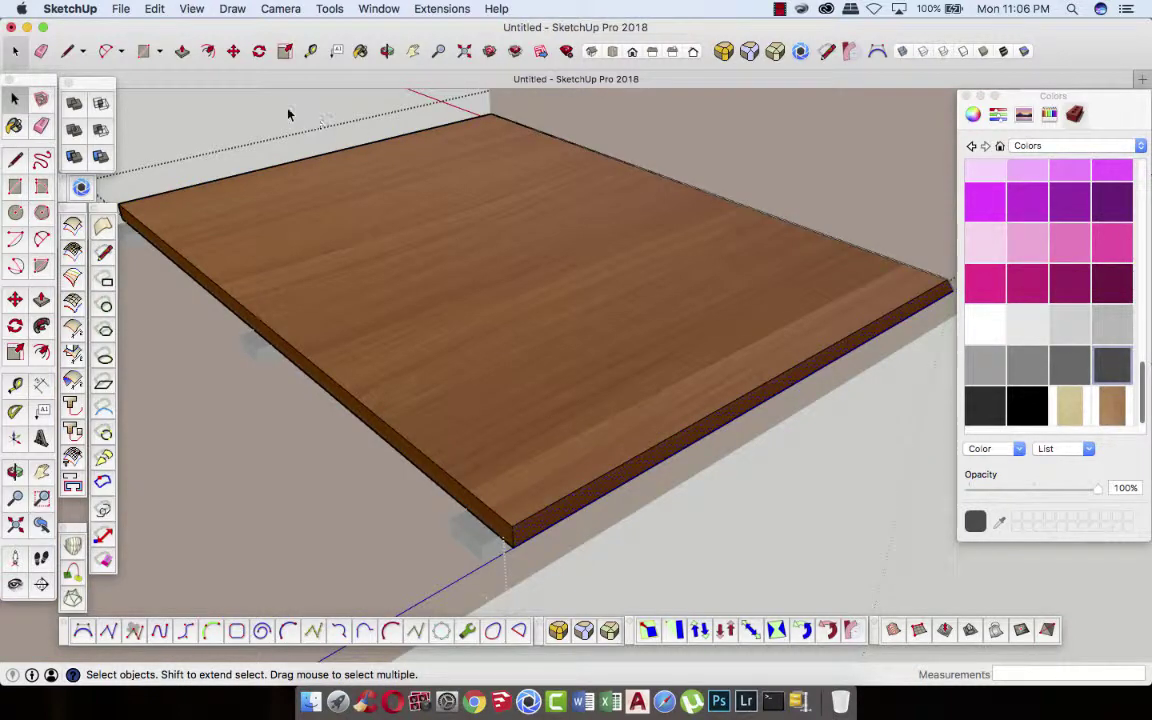
pyautogui.click(182, 51)
pyautogui.click(585, 494)
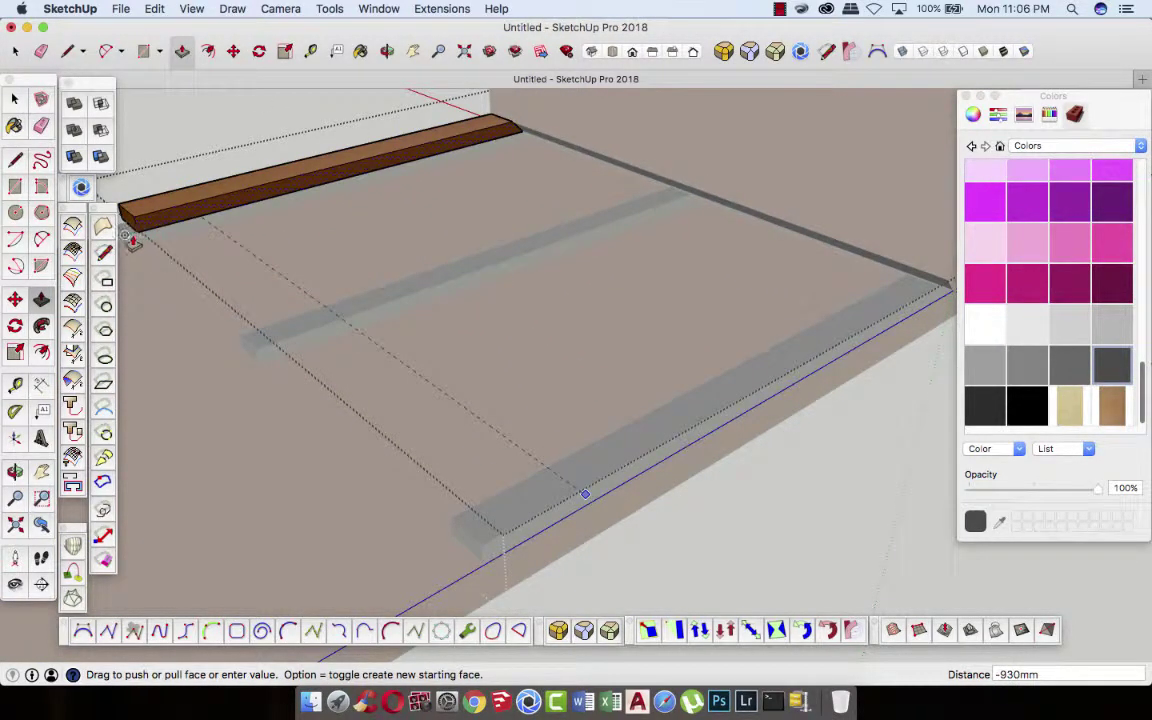
pyautogui.click(133, 240)
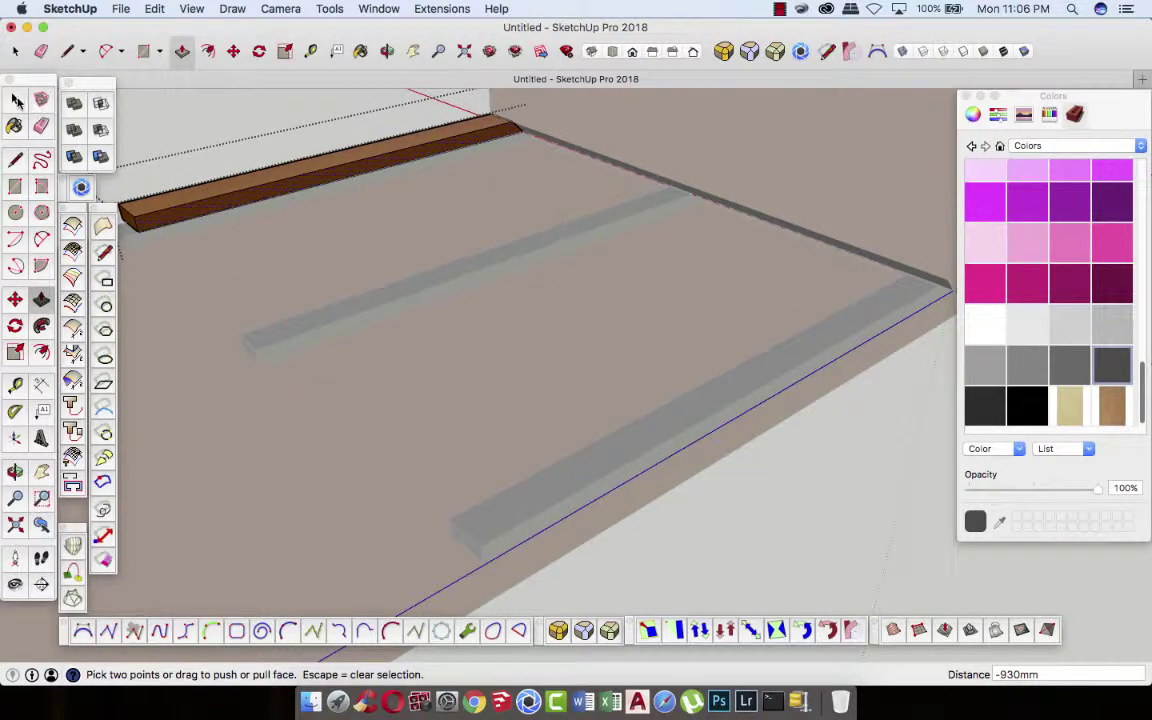
pyautogui.click(17, 100)
# - Copy the wooden strip from its corner toward the front end of the box
pyautogui.scroll(-3, 438, 296)
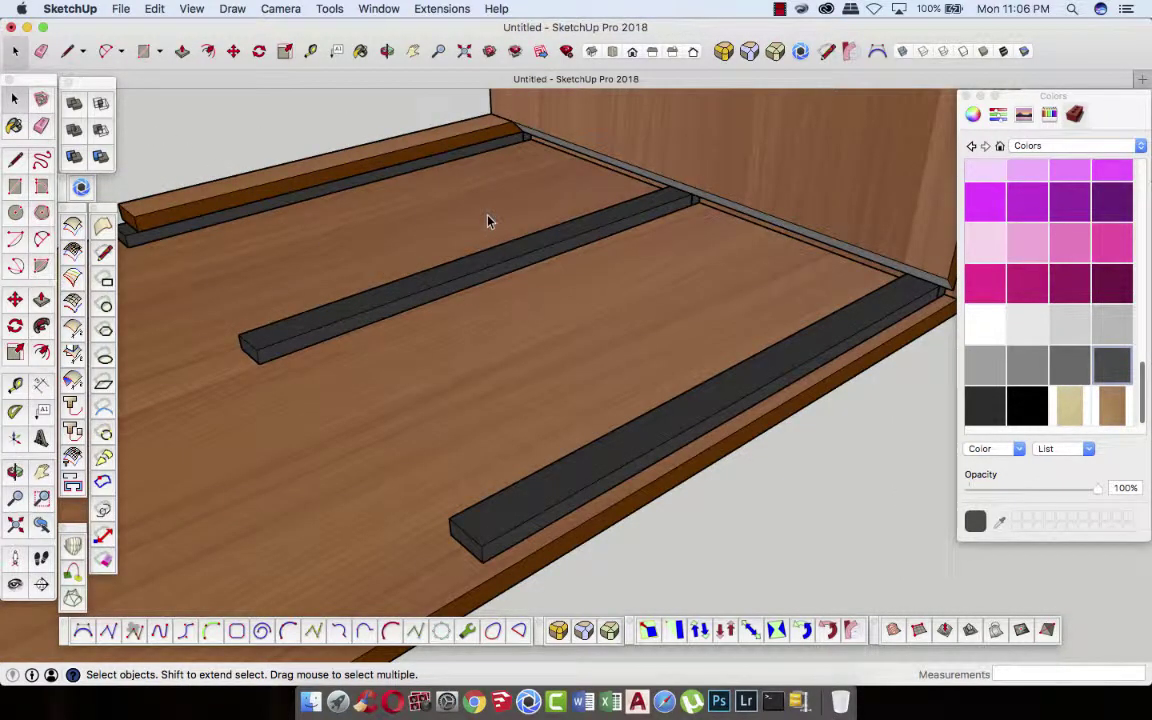
pyautogui.moveTo(496, 494); pyautogui.dragTo(560, 434, button='middle')
pyautogui.scroll(3, 585, 252)
pyautogui.scroll(2, 585, 252)
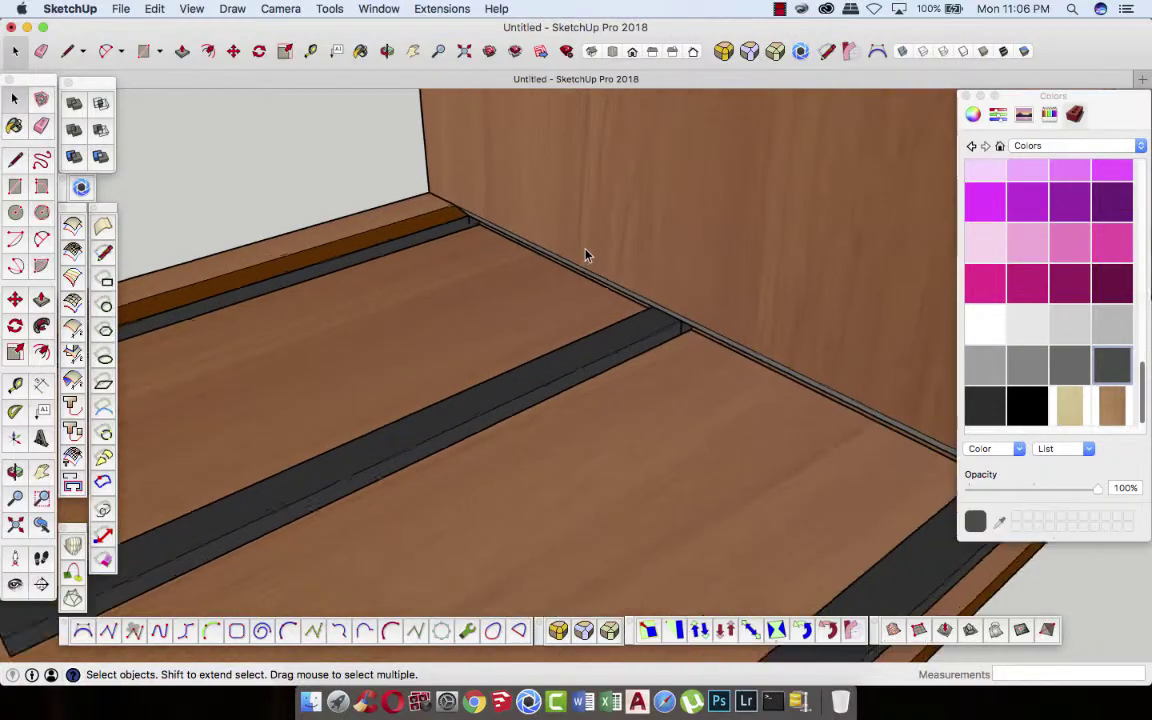
pyautogui.scroll(2, 585, 252)
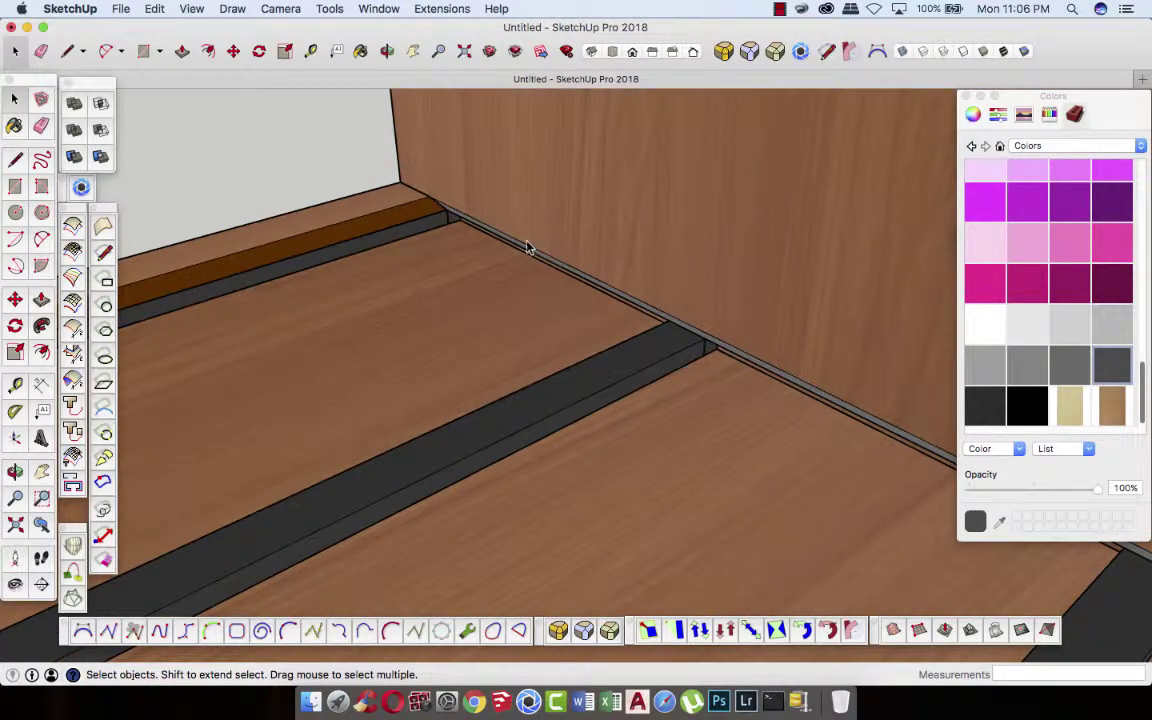
pyautogui.click(386, 51)
pyautogui.moveTo(540, 249)
pyautogui.mouseDown()
pyautogui.moveTo(488, 206)
pyautogui.moveTo(443, 204)
pyautogui.moveTo(512, 255)
pyautogui.mouseUp()
pyautogui.scroll(-3, 517, 255)
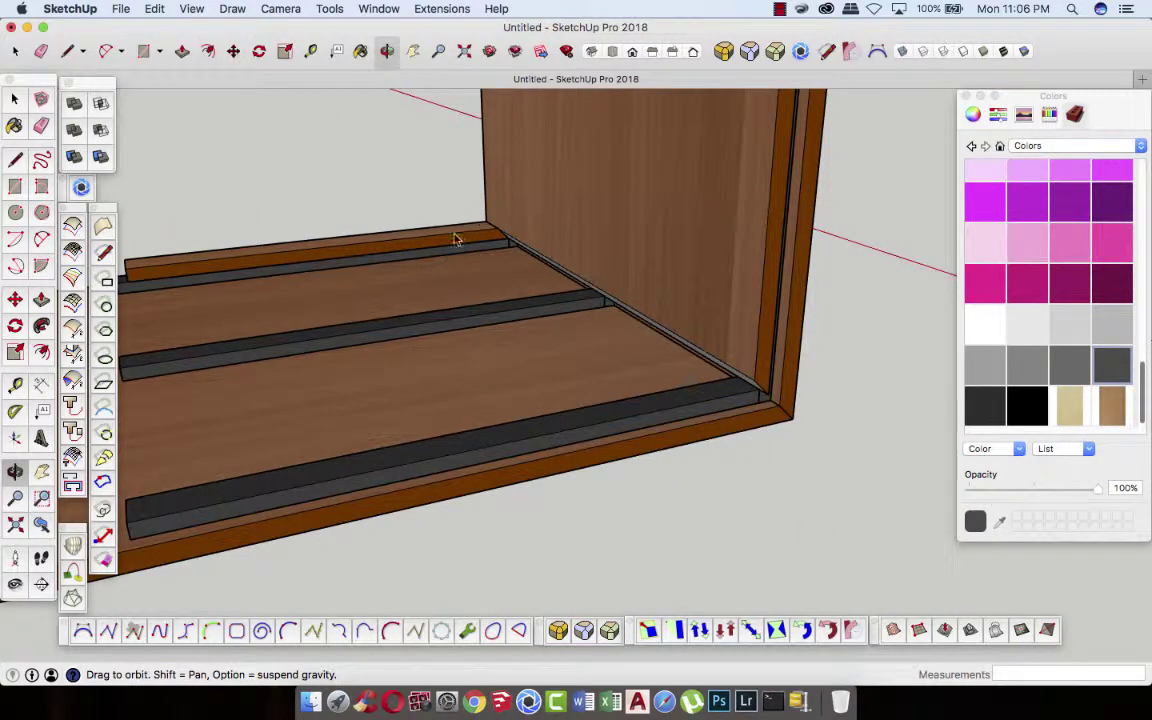
pyautogui.press('m')
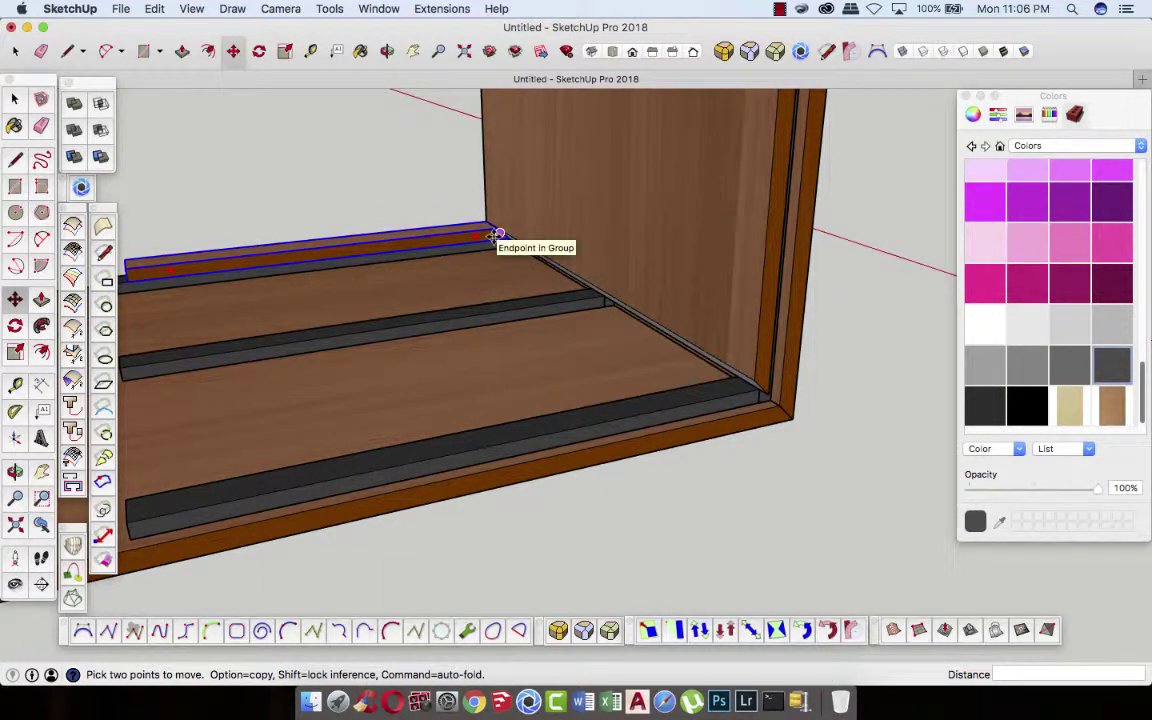
pyautogui.click(497, 234)
pyautogui.press('alt')
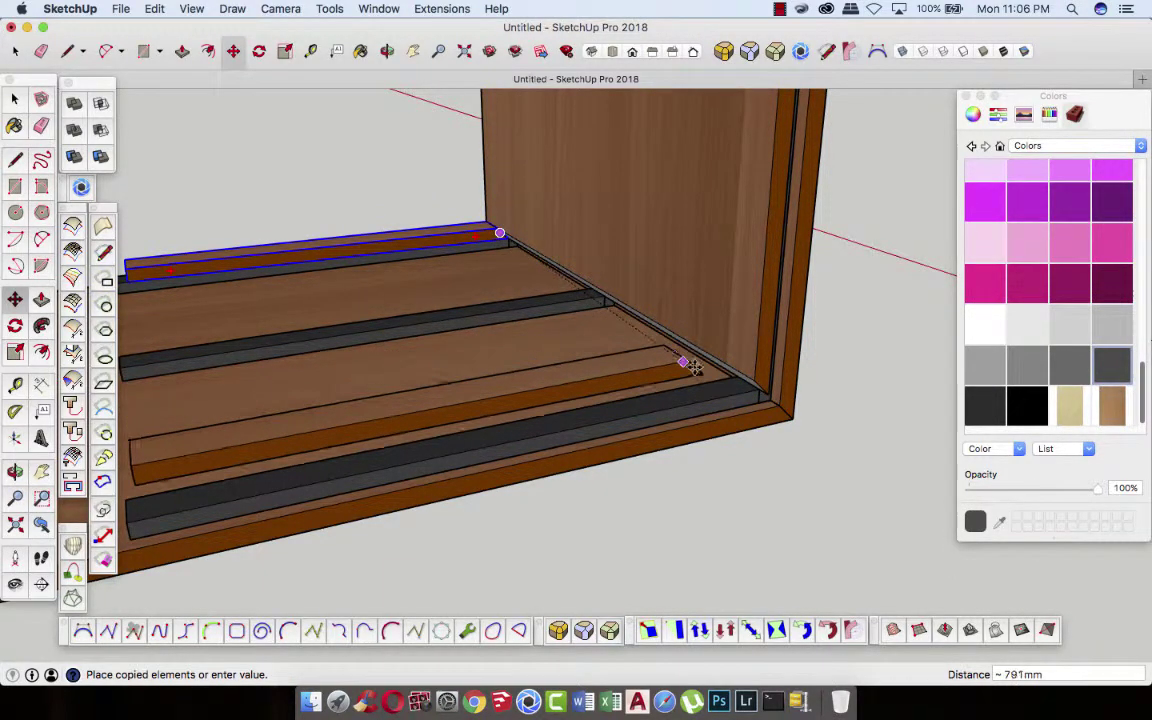
pyautogui.click(737, 378)
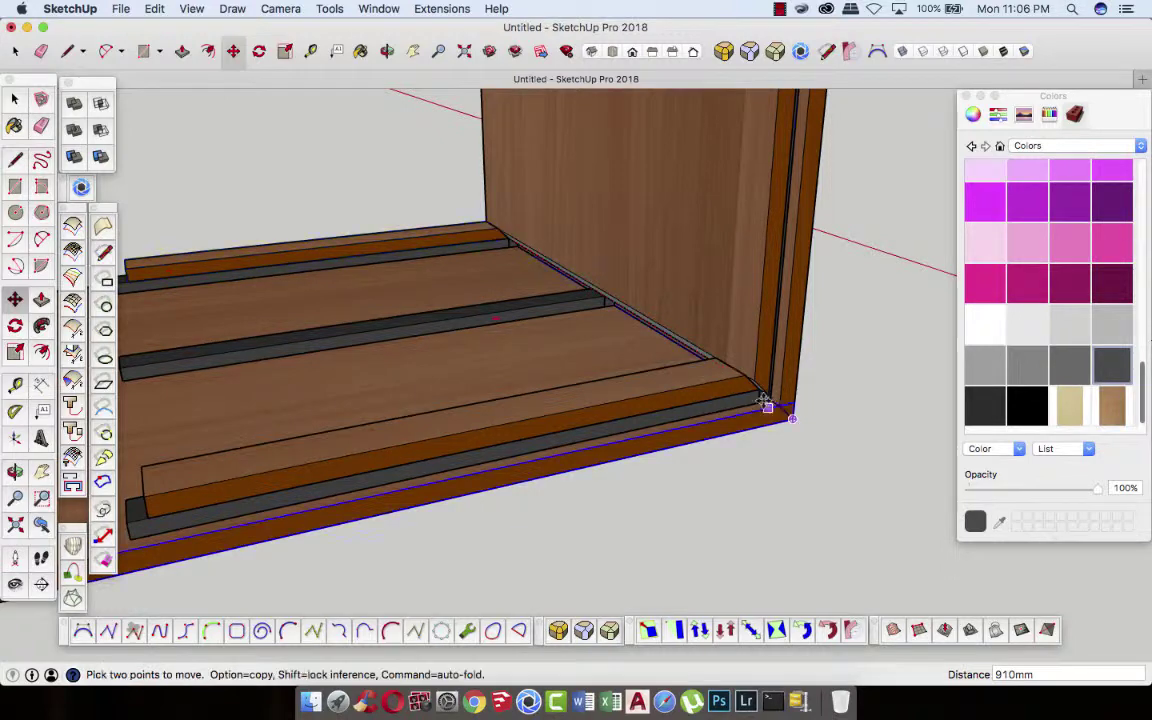
# - Align the copied strip on top of the front grey bar, 910 mm from the first
pyautogui.scroll(3, 745, 385)
pyautogui.scroll(2, 750, 380)
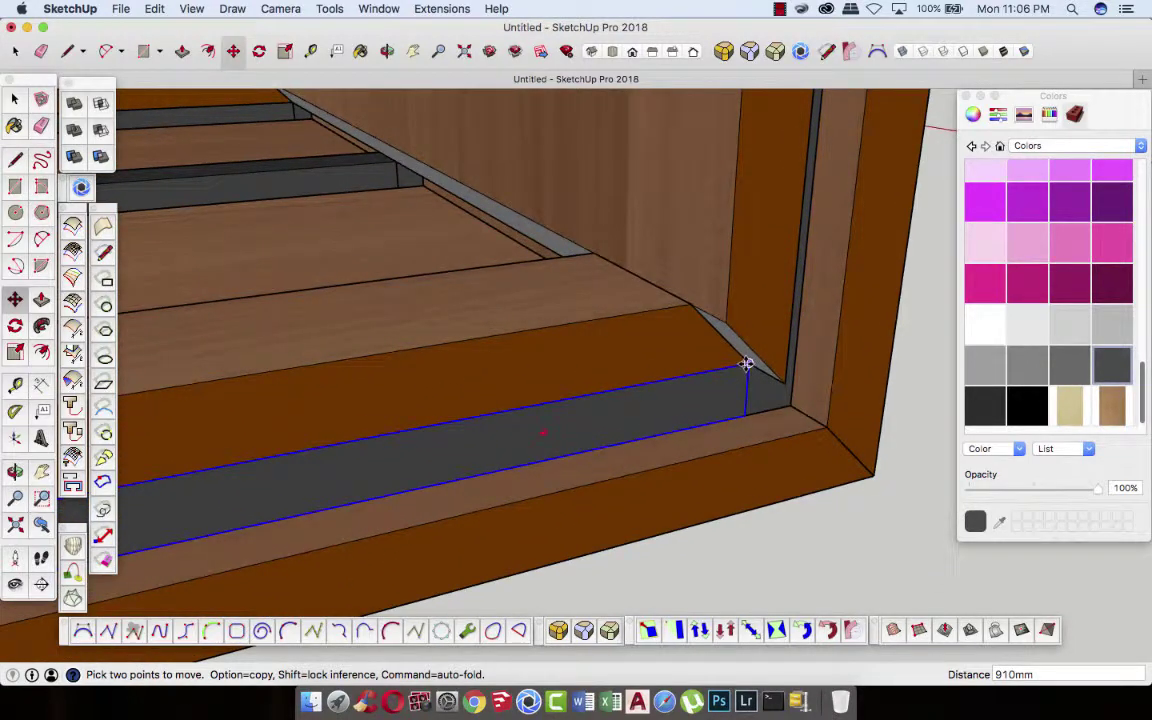
pyautogui.click(745, 362)
pyautogui.click(690, 305)
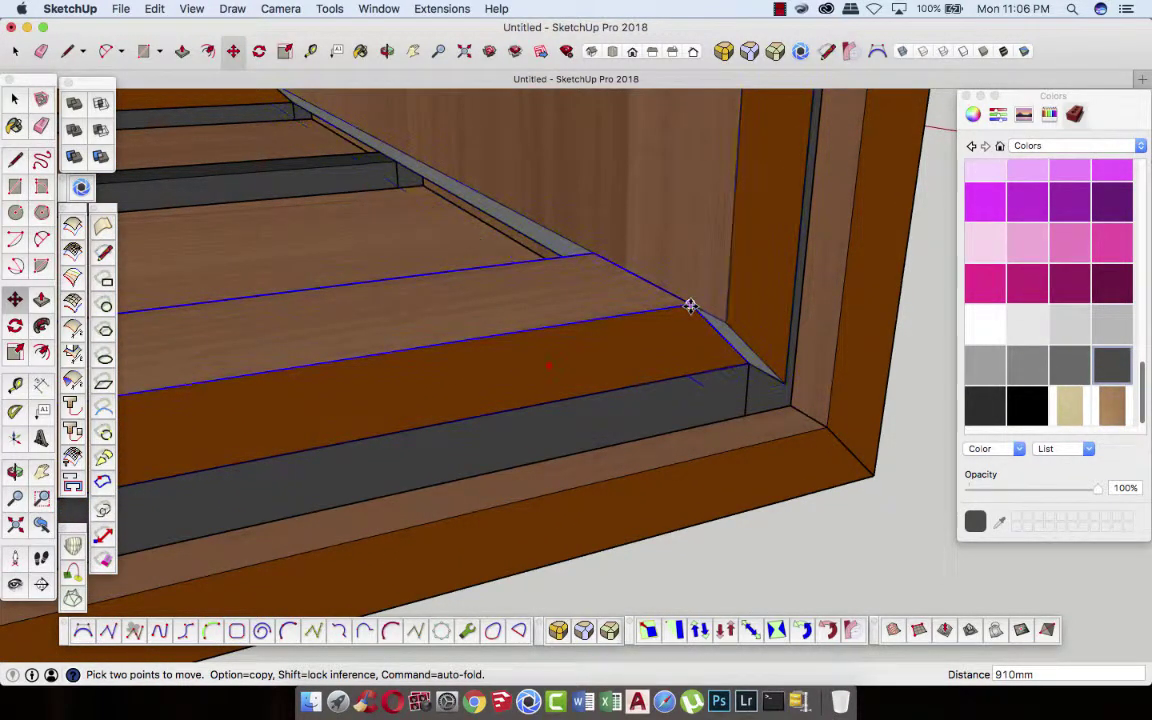
pyautogui.click(690, 305)
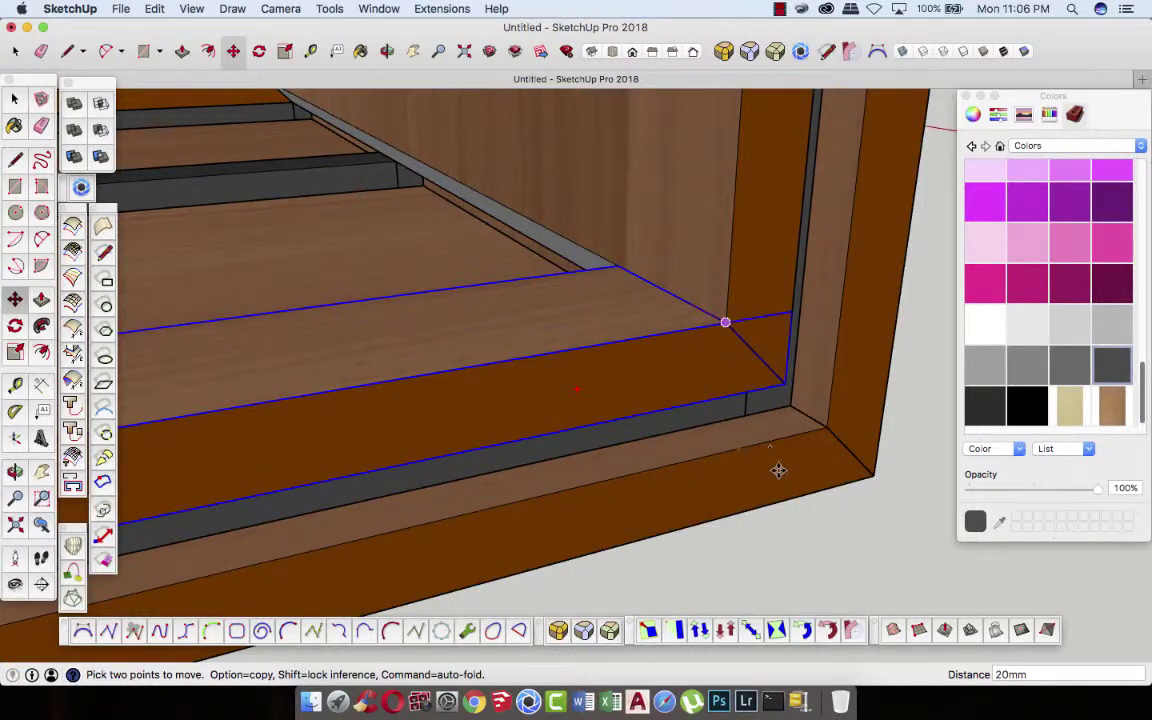
pyautogui.scroll(-2, 778, 470)
pyautogui.scroll(-2, 780, 472)
pyautogui.scroll(-2, 782, 474)
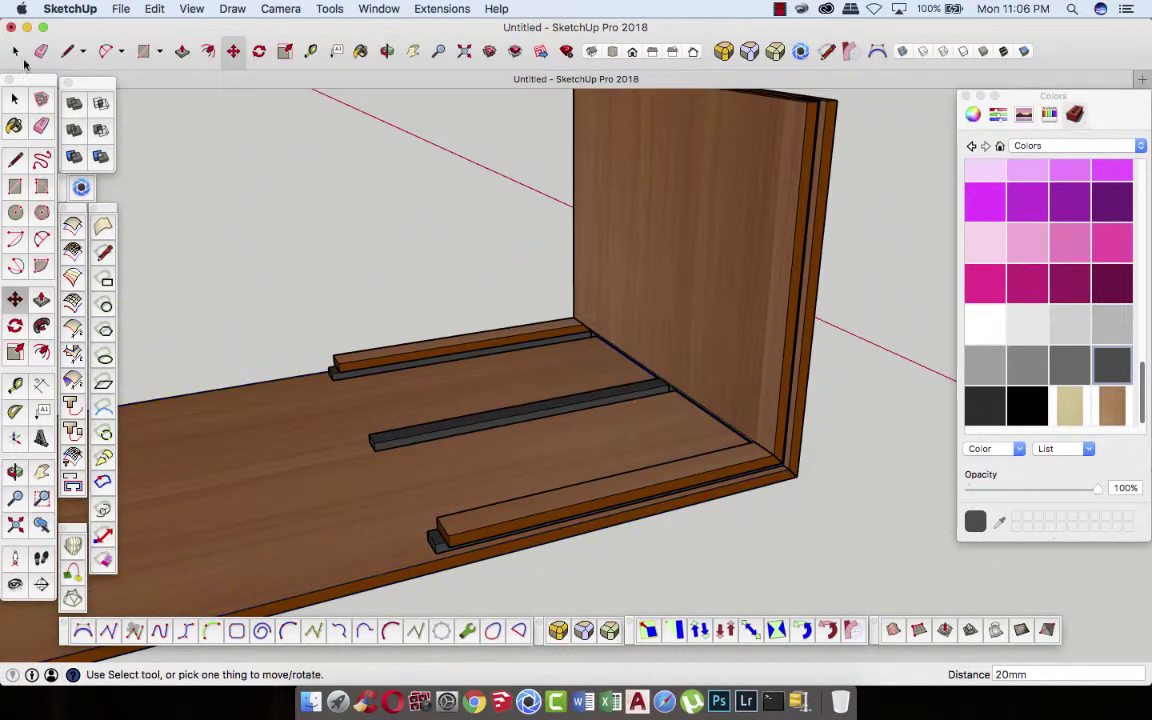
pyautogui.click(15, 51)
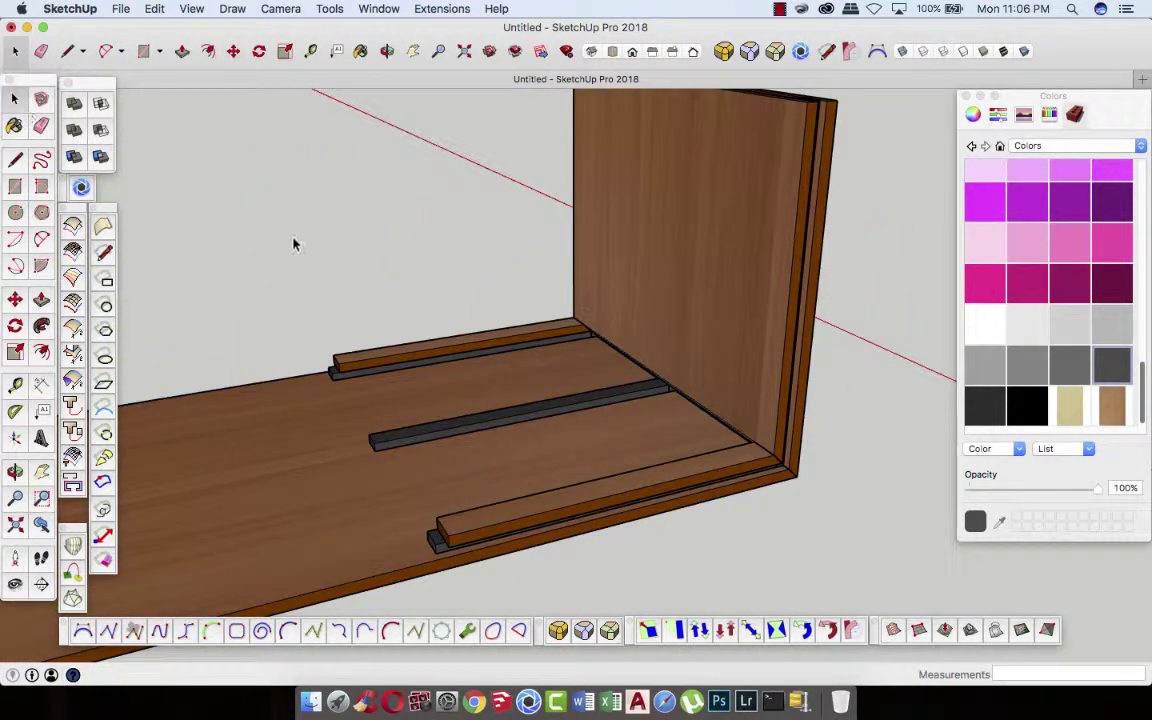
pyautogui.click(386, 51)
pyautogui.moveTo(476, 375)
pyautogui.mouseDown()
pyautogui.moveTo(586, 386)
pyautogui.moveTo(689, 473)
pyautogui.moveTo(555, 392)
pyautogui.moveTo(596, 375)
pyautogui.moveTo(735, 360)
pyautogui.moveTo(386, 368)
pyautogui.moveTo(662, 358)
pyautogui.moveTo(309, 386)
pyautogui.mouseUp()
pyautogui.moveTo(828, 417)
pyautogui.mouseDown()
pyautogui.moveTo(576, 363)
pyautogui.moveTo(612, 411)
pyautogui.moveTo(620, 327)
pyautogui.moveTo(640, 300)
pyautogui.mouseUp()
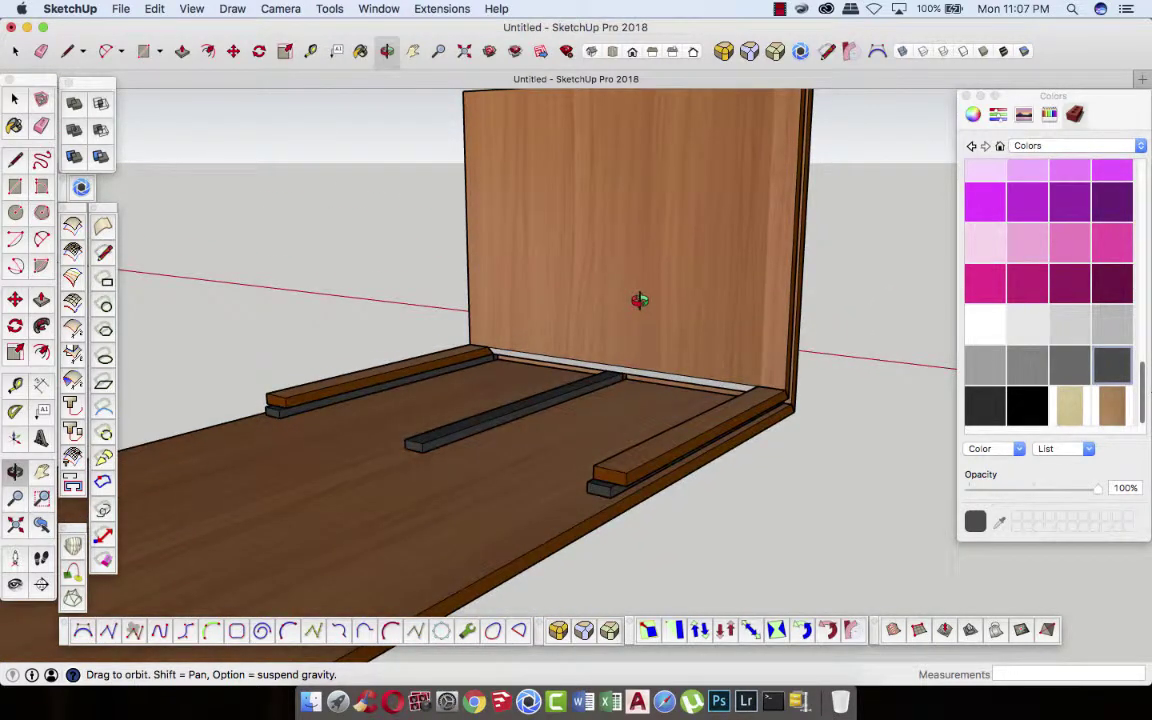
pyautogui.scroll(2, 751, 411)
pyautogui.scroll(2, 751, 404)
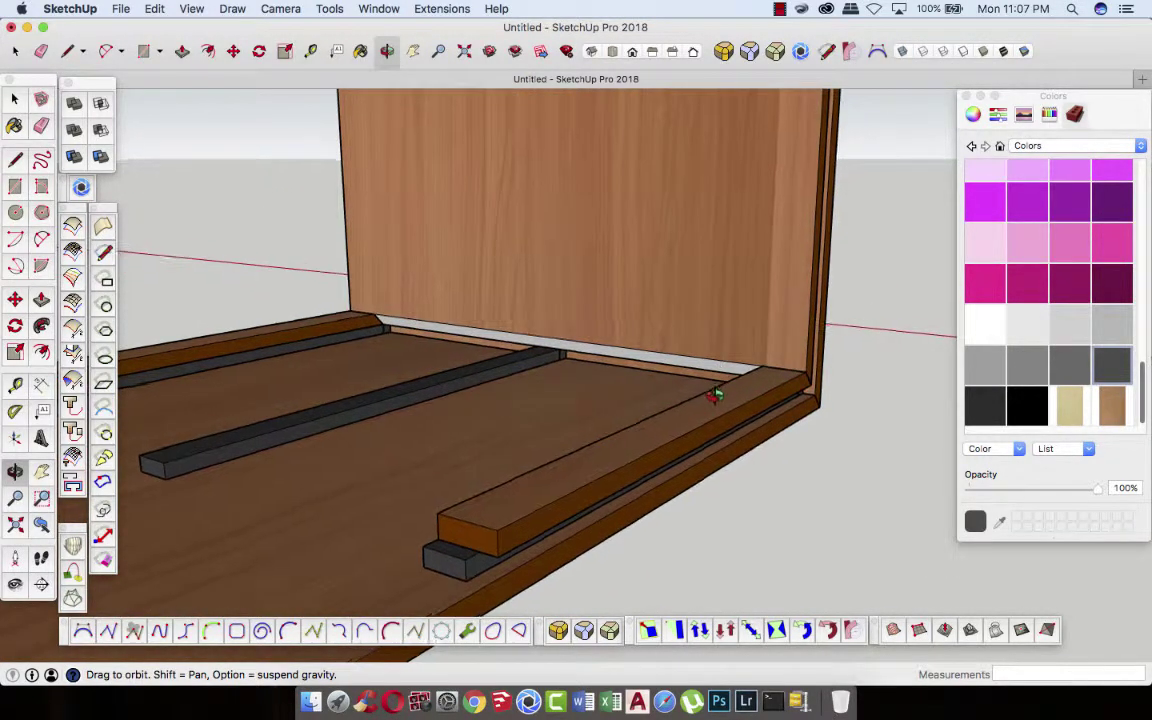
pyautogui.moveTo(712, 398); pyautogui.dragTo(647, 493)
pyautogui.click(234, 52)
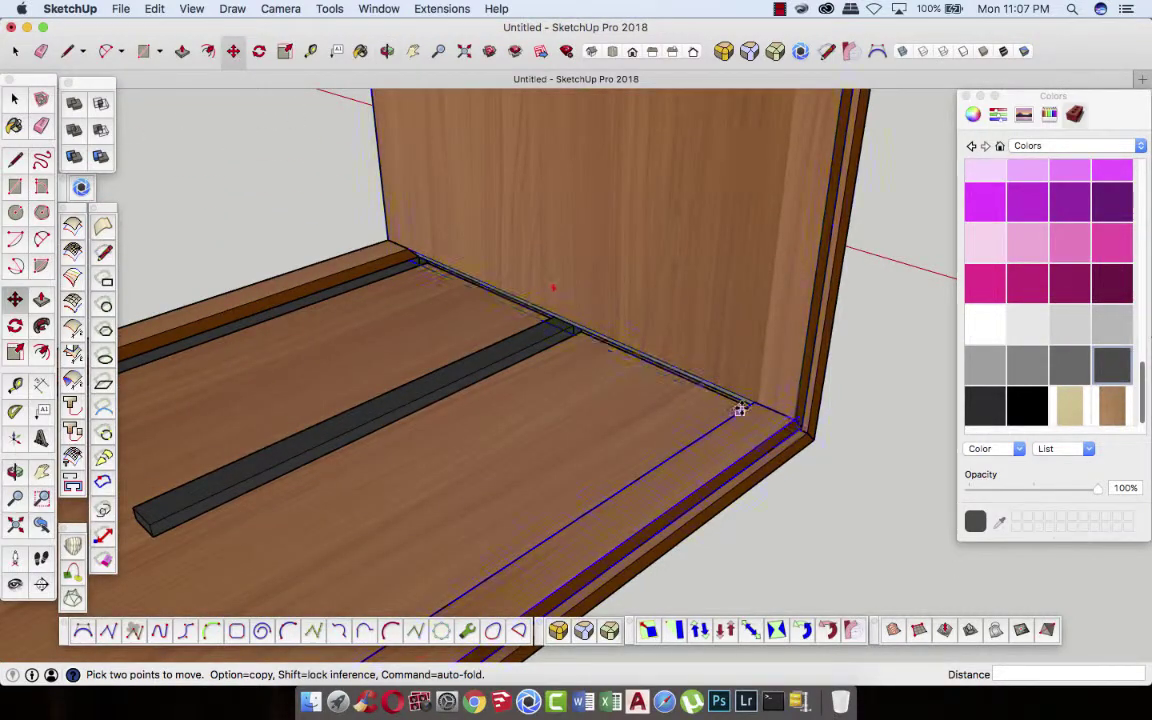
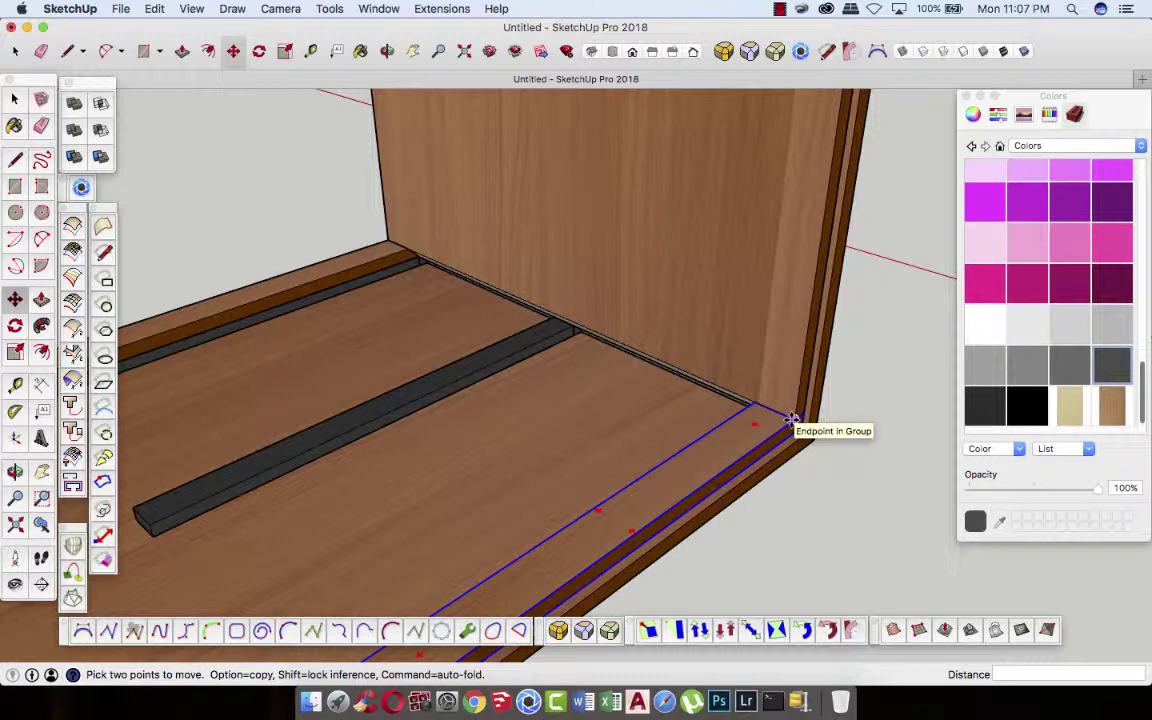
# - Copy the wooden front rail from its corner onto the middle dark base strip
pyautogui.click(791, 419)
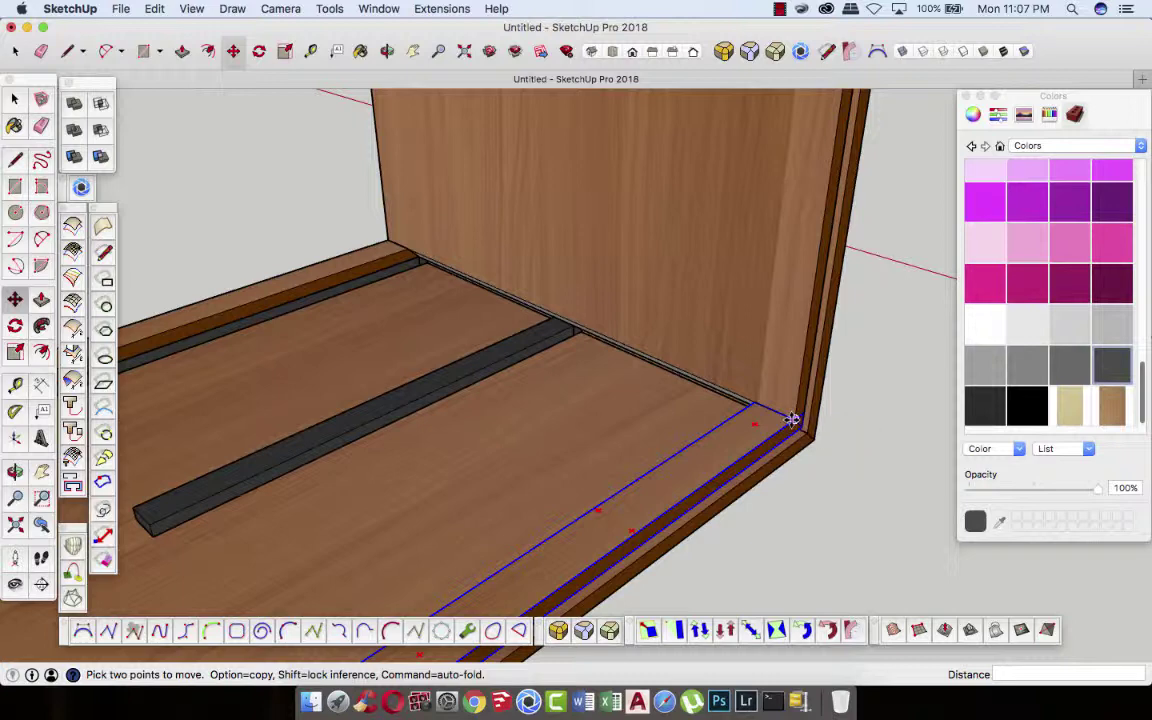
pyautogui.click(791, 419)
pyautogui.press('alt')
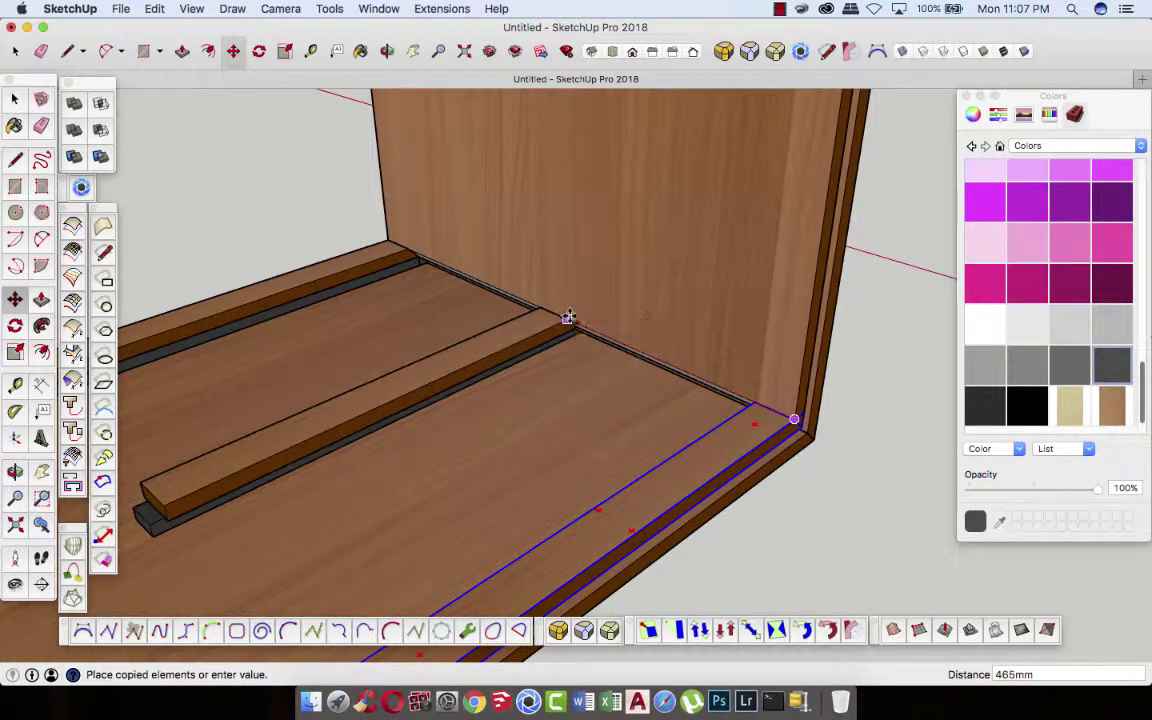
pyautogui.click(425, 318)
pyautogui.click(15, 97)
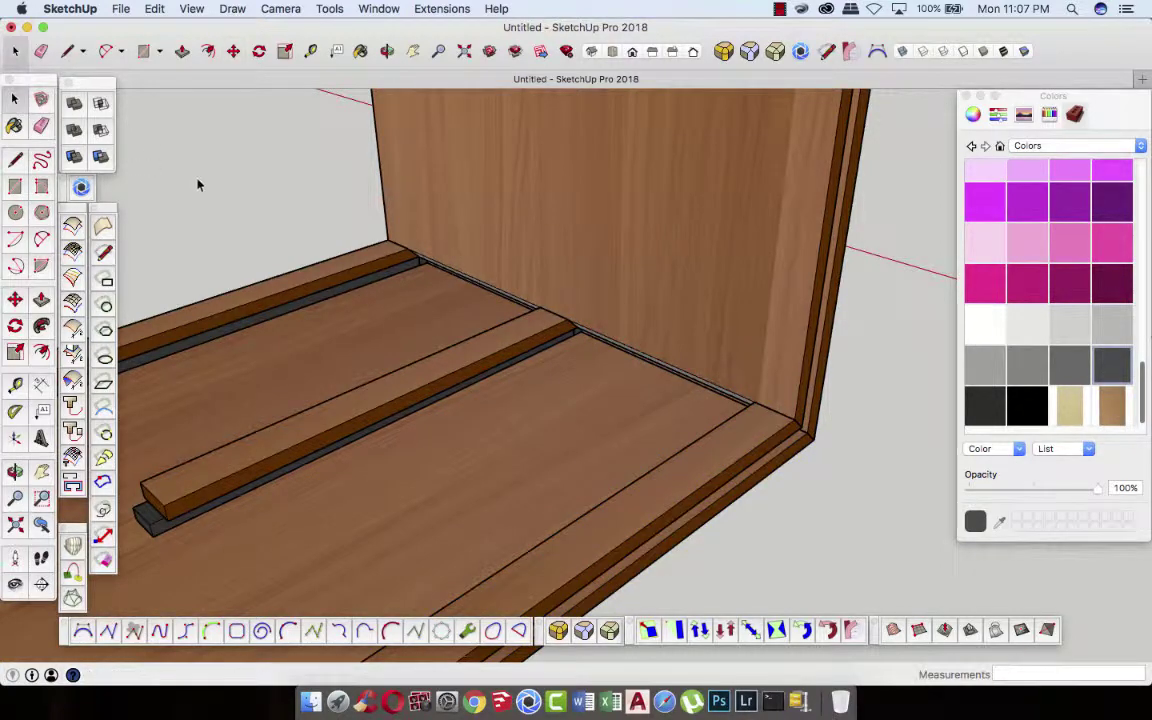
# - Orbit out to view the whole desk and window-select the layered end panel
pyautogui.click(387, 51)
pyautogui.moveTo(257, 237)
pyautogui.mouseDown()
pyautogui.moveTo(631, 312)
pyautogui.moveTo(306, 455)
pyautogui.mouseUp()
pyautogui.moveTo(505, 453)
pyautogui.mouseDown()
pyautogui.moveTo(594, 422)
pyautogui.moveTo(586, 404)
pyautogui.moveTo(568, 404)
pyautogui.moveTo(547, 420)
pyautogui.moveTo(630, 434)
pyautogui.moveTo(537, 448)
pyautogui.mouseUp()
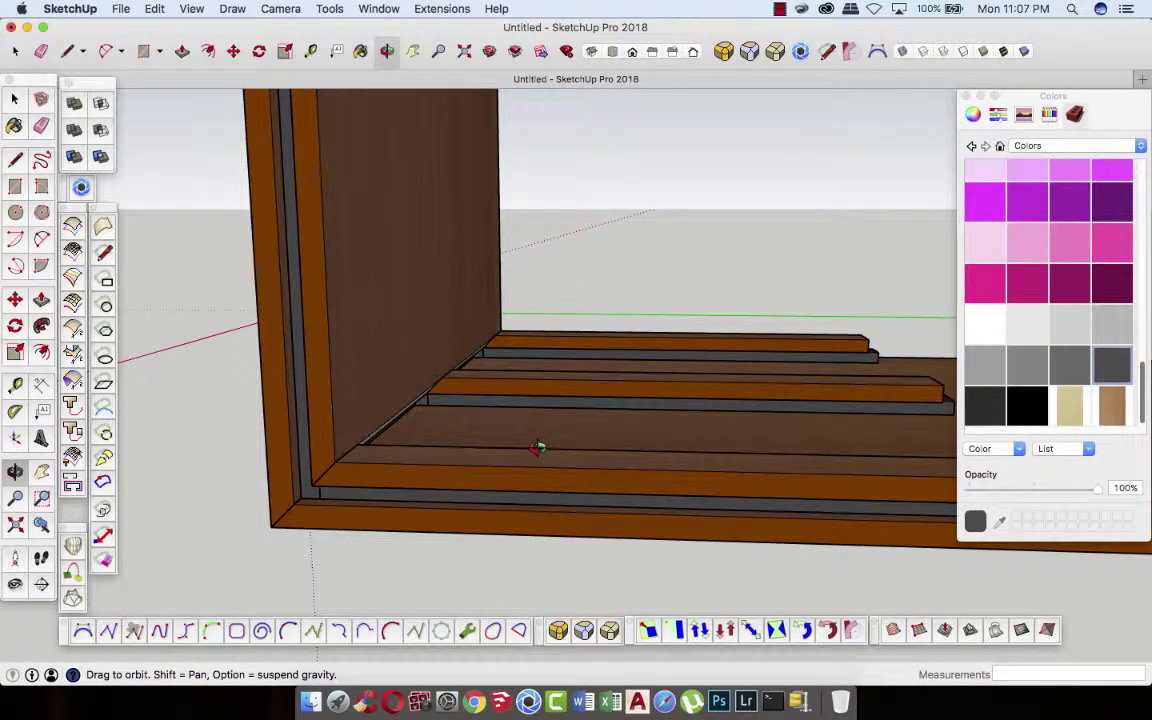
pyautogui.moveTo(537, 448); pyautogui.dragTo(440, 497)
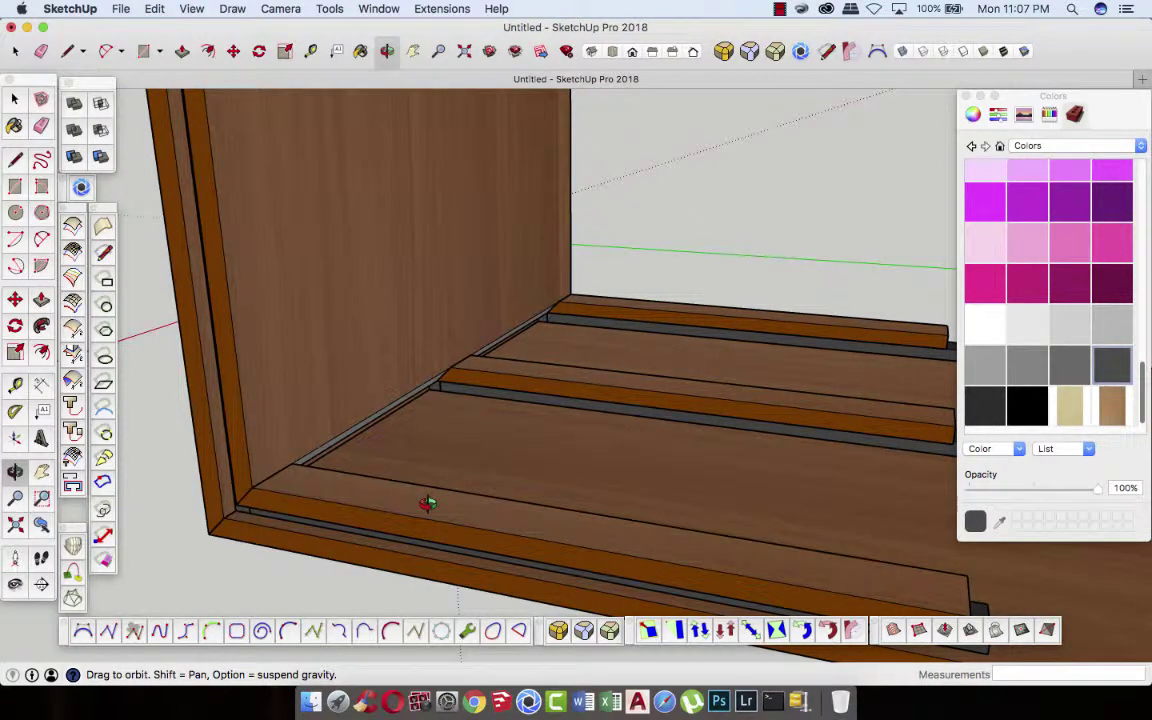
pyautogui.moveTo(427, 503); pyautogui.dragTo(390, 452)
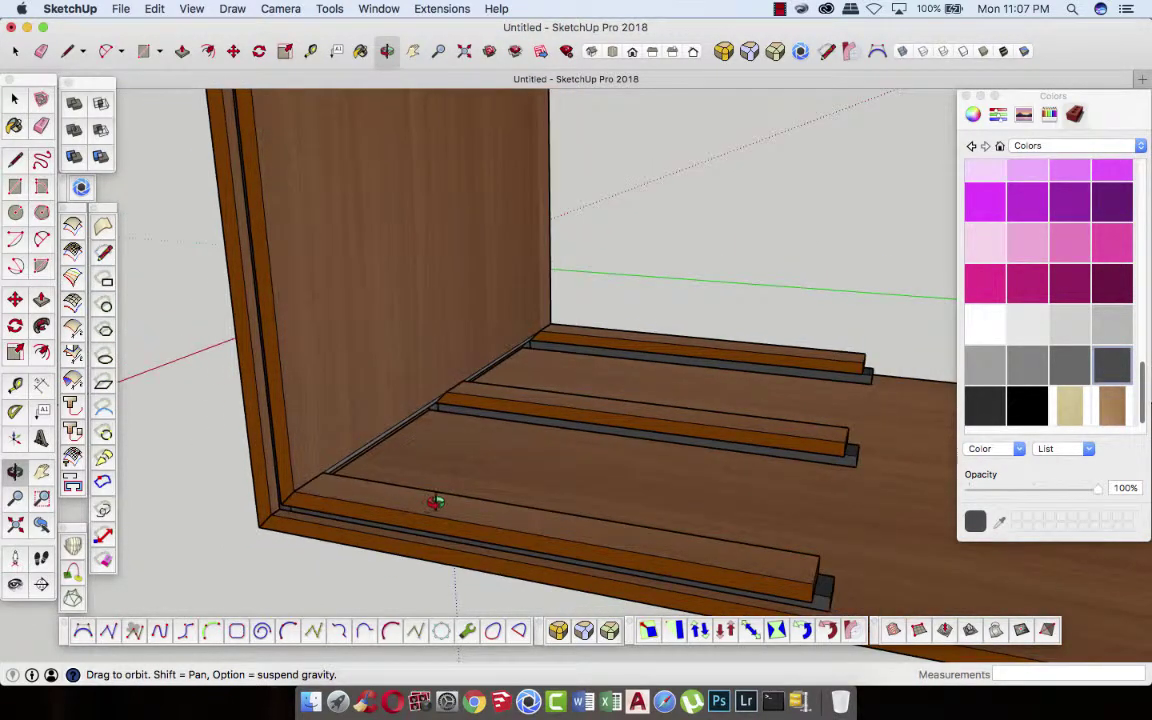
pyautogui.moveTo(648, 432)
pyautogui.mouseDown()
pyautogui.moveTo(597, 480)
pyautogui.moveTo(303, 445)
pyautogui.moveTo(648, 471)
pyautogui.mouseUp()
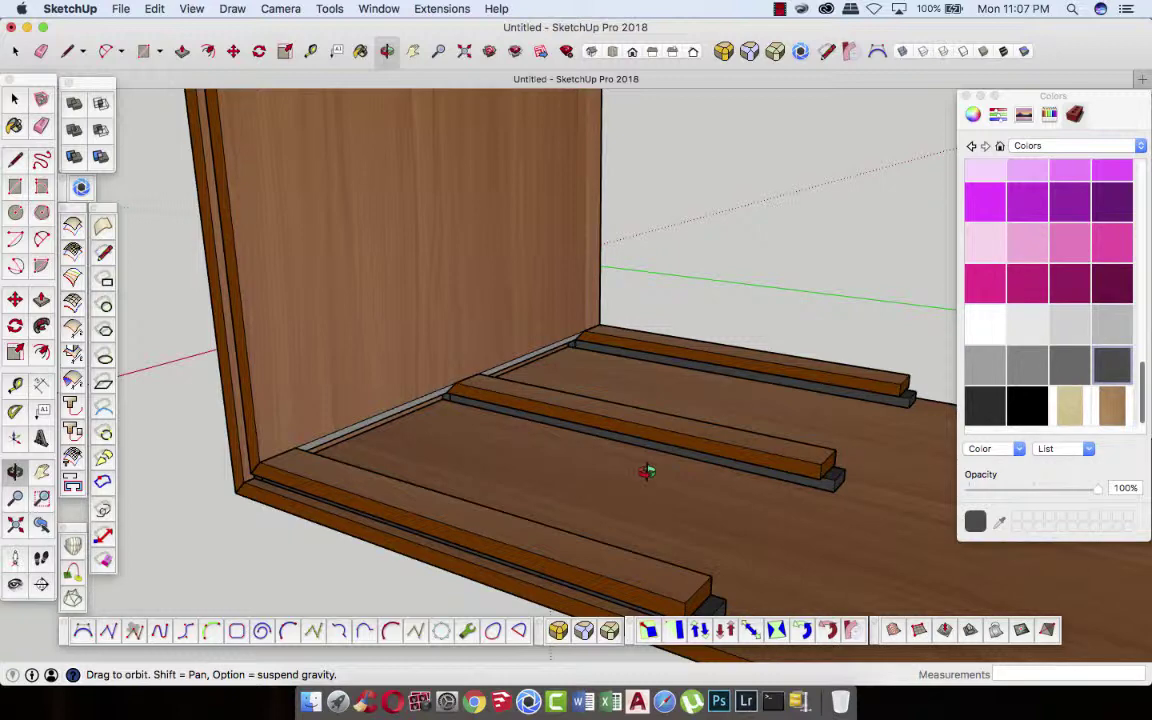
pyautogui.moveTo(648, 471)
pyautogui.mouseDown()
pyautogui.moveTo(343, 389)
pyautogui.moveTo(405, 500)
pyautogui.moveTo(419, 560)
pyautogui.moveTo(453, 487)
pyautogui.moveTo(576, 432)
pyautogui.mouseUp()
pyautogui.scroll(-3, 343, 389)
pyautogui.scroll(-3, 343, 389)
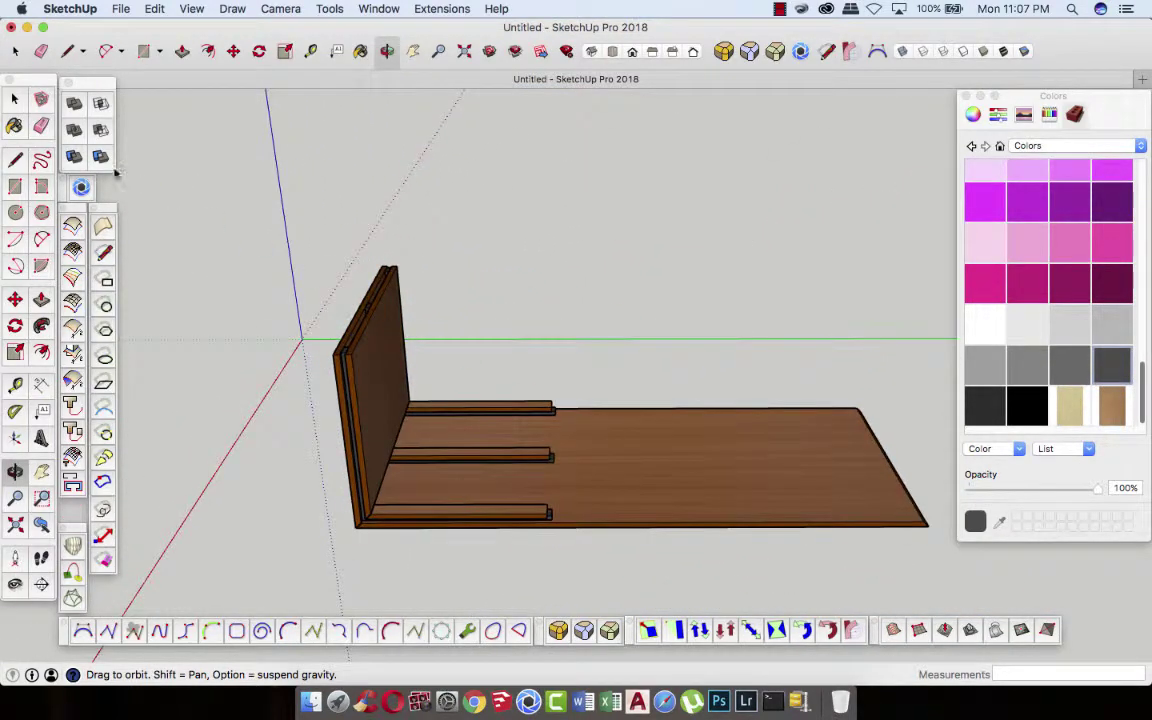
pyautogui.click(18, 101)
pyautogui.moveTo(282, 231); pyautogui.dragTo(429, 566)
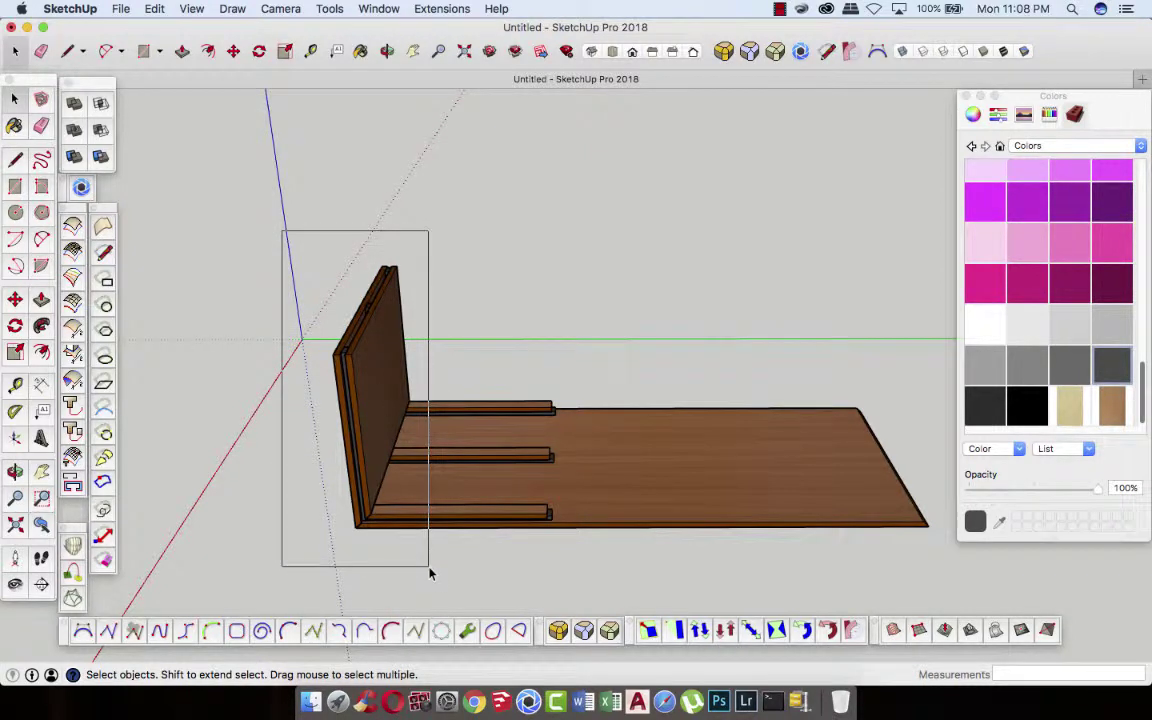
# - Copy the selected end panel from its bottom corner to the base's far end
pyautogui.moveTo(430, 573); pyautogui.dragTo(430, 573)
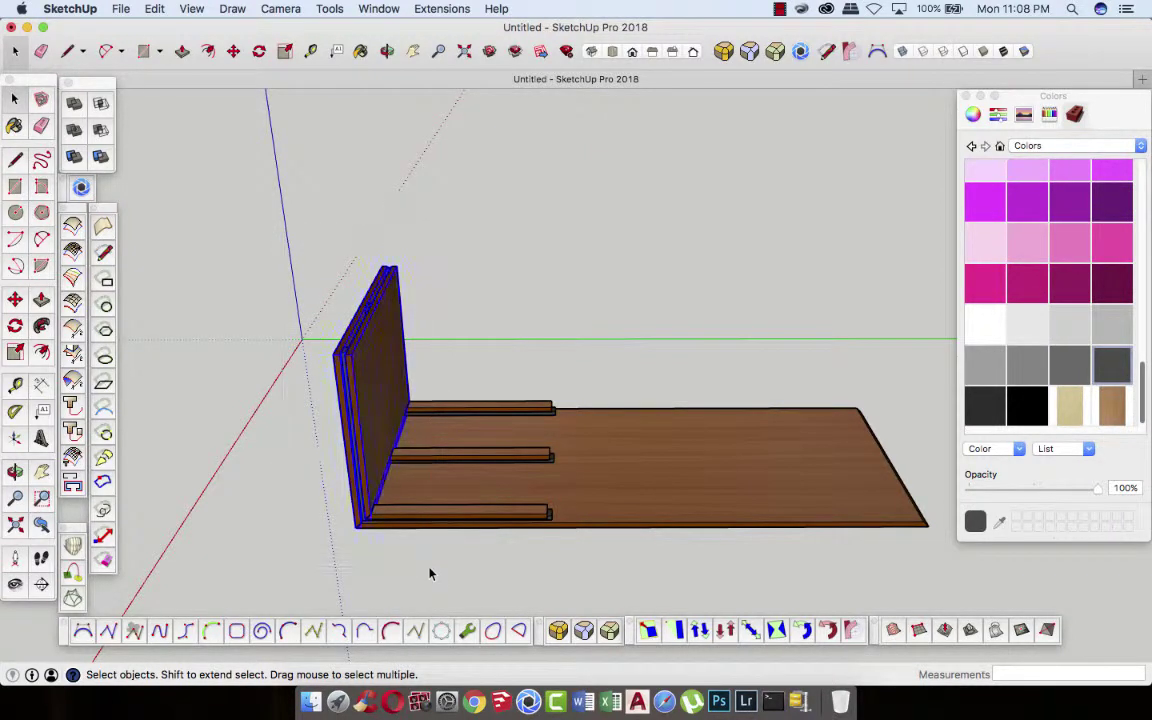
pyautogui.click(387, 51)
pyautogui.moveTo(424, 167)
pyautogui.mouseDown()
pyautogui.moveTo(424, 231)
pyautogui.moveTo(294, 100)
pyautogui.mouseUp()
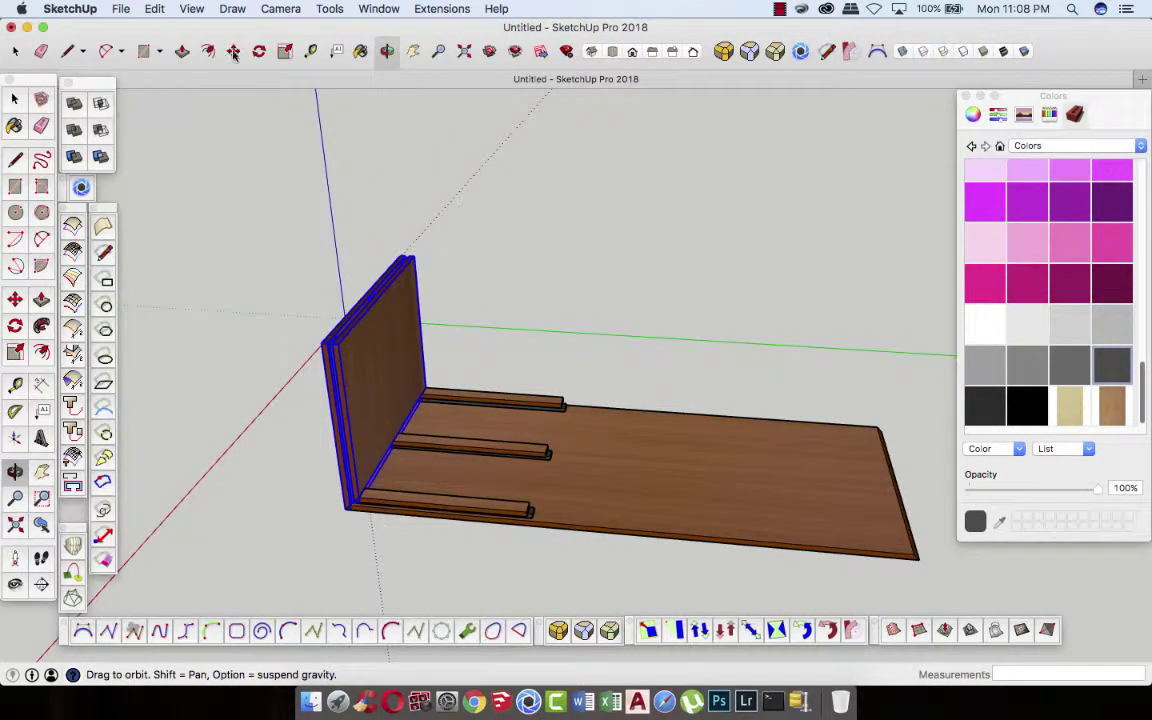
pyautogui.press('m')
pyautogui.scroll(5, 346, 500)
pyautogui.scroll(4, 342, 501)
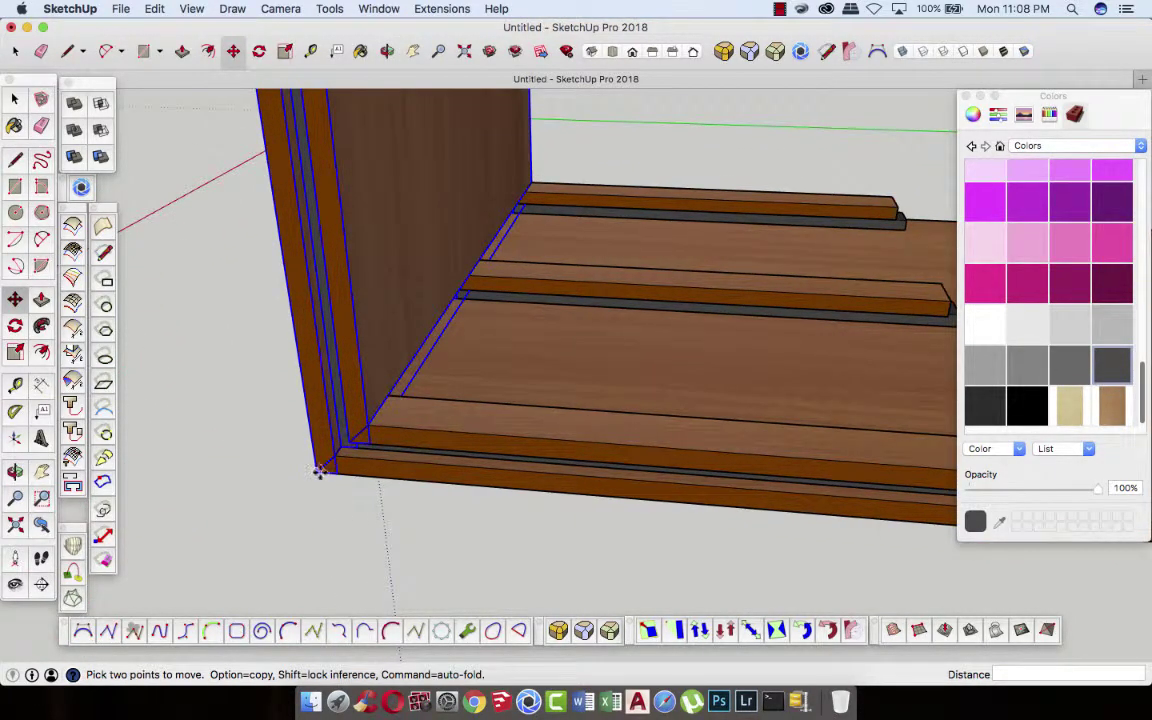
pyautogui.press('alt')
pyautogui.click(318, 470)
pyautogui.scroll(-3, 298, 473)
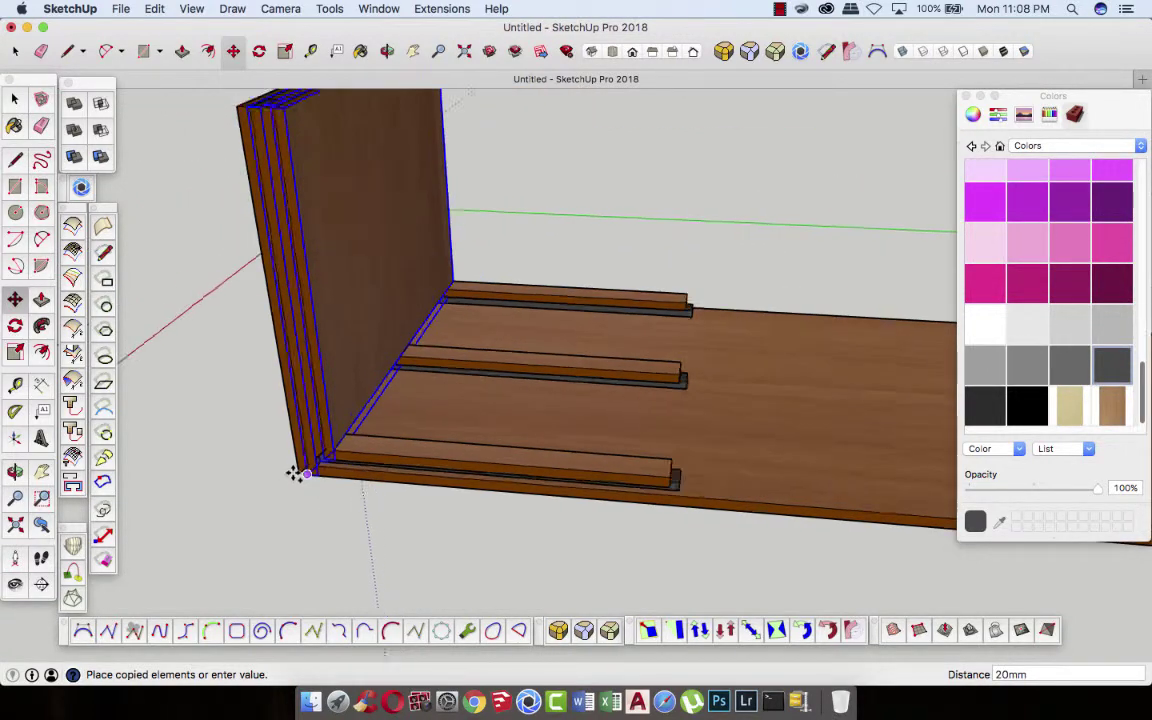
pyautogui.scroll(-3, 297, 474)
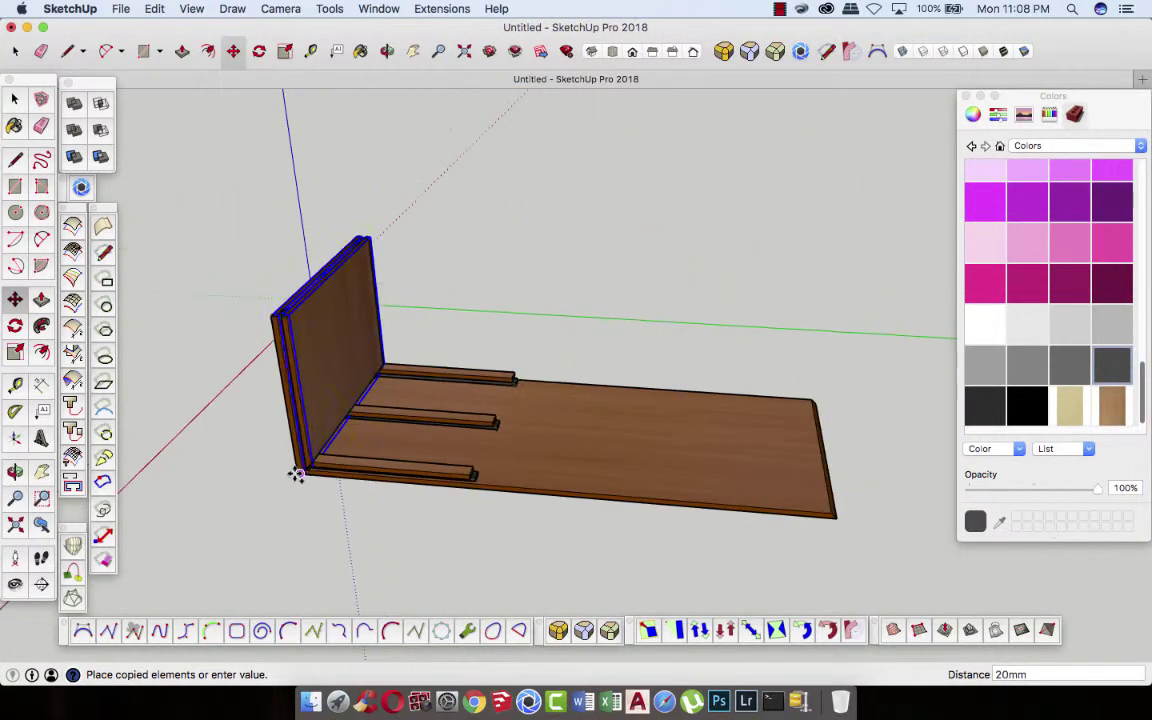
pyautogui.click(837, 520)
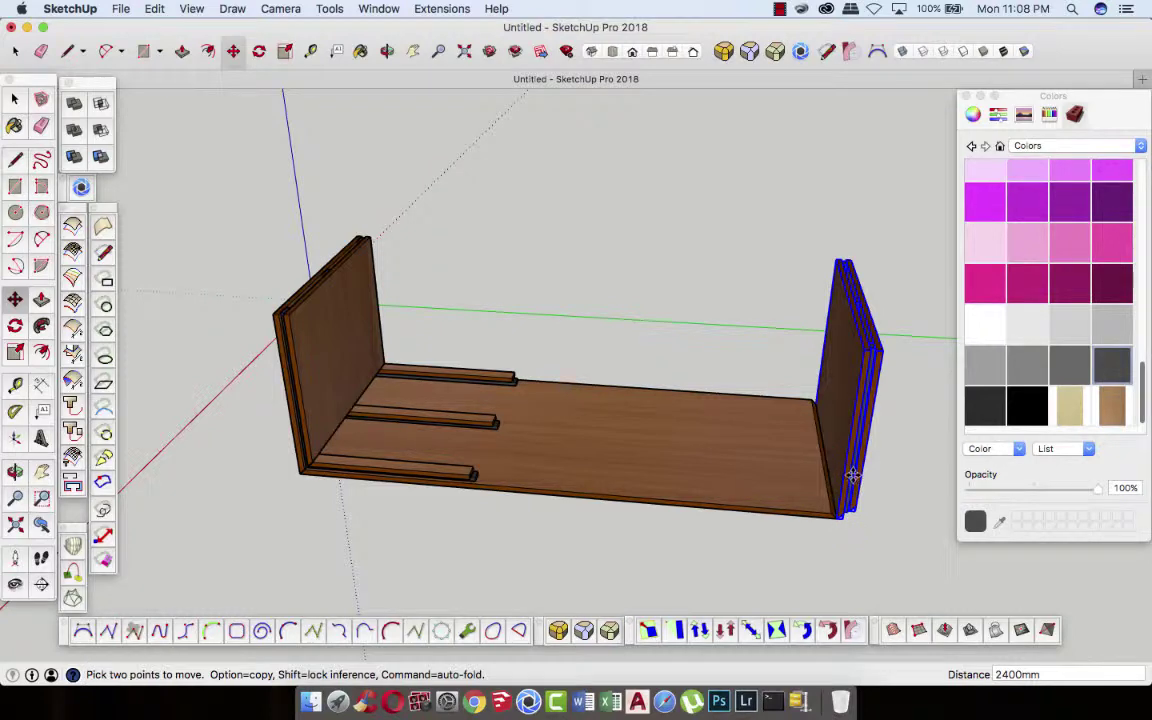
# - Flip the copied panel along the green direction so it stands flush at the far end
pyautogui.rightClick(853, 480)
pyautogui.moveTo(896, 553)
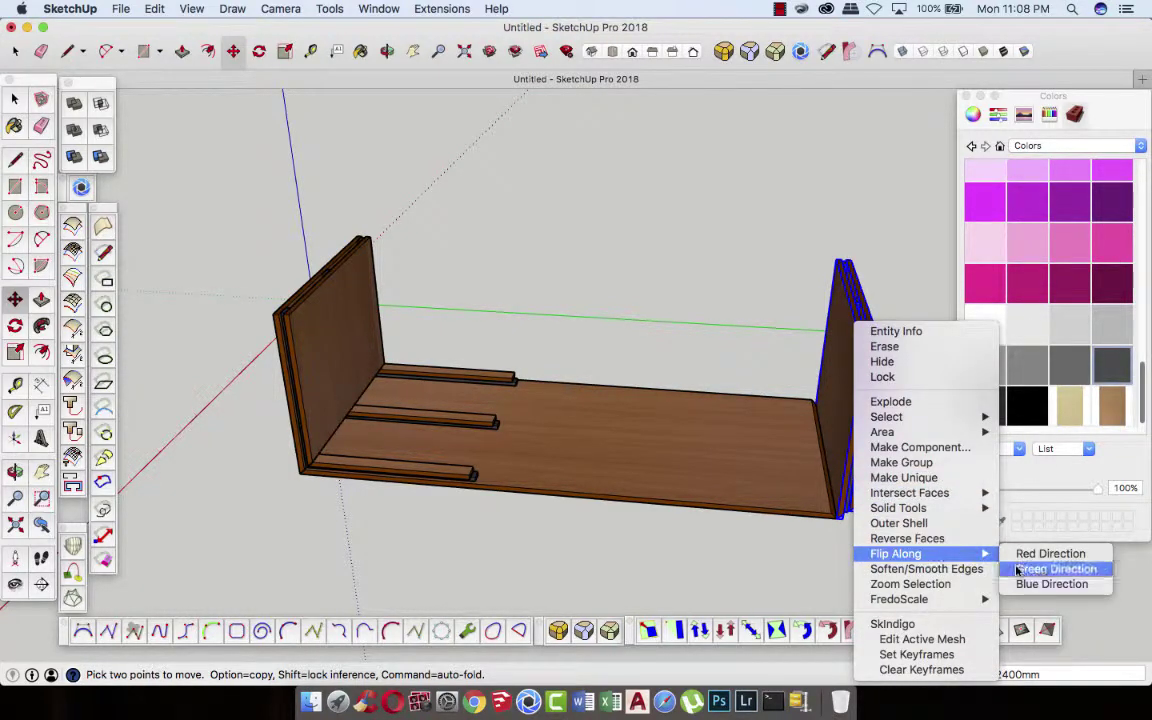
pyautogui.click(1055, 568)
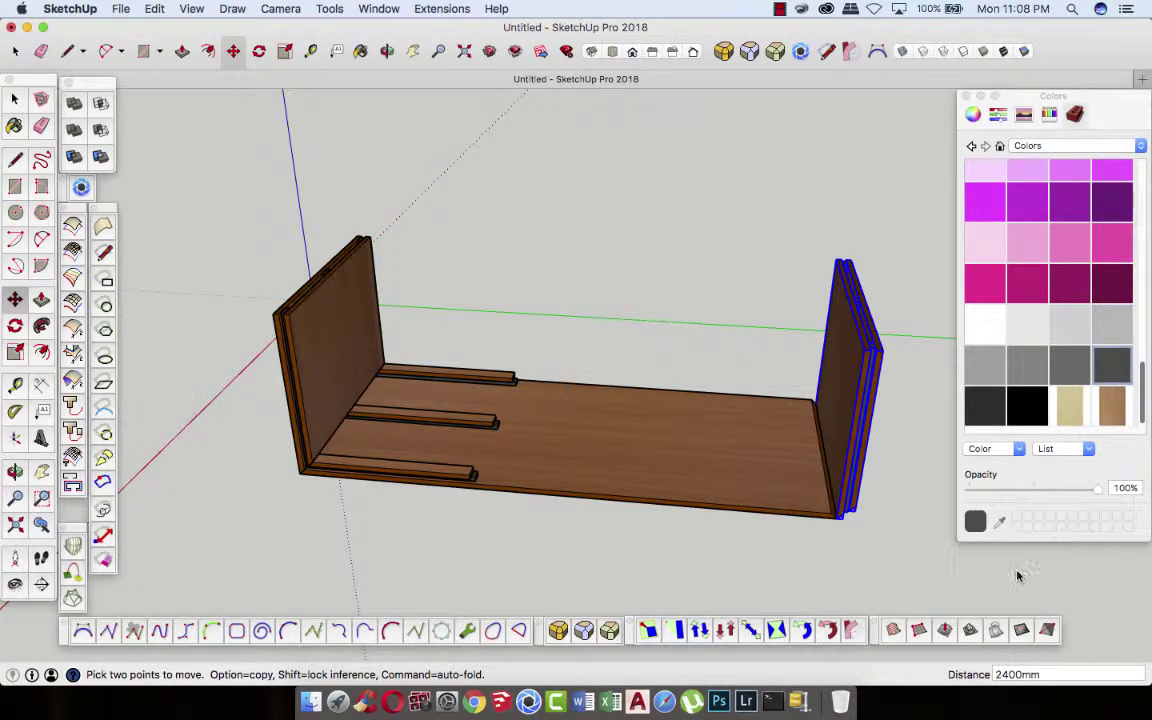
pyautogui.scroll(3, 852, 515)
pyautogui.scroll(3, 848, 508)
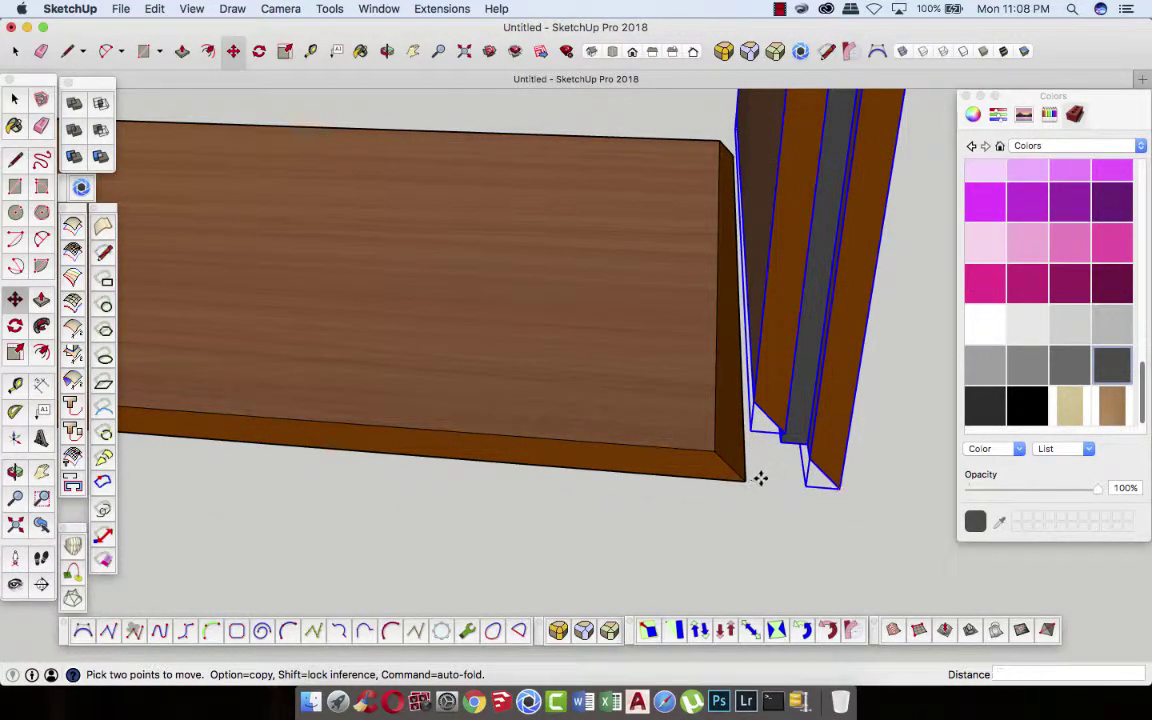
pyautogui.scroll(-3, 744, 480)
pyautogui.scroll(-3, 776, 537)
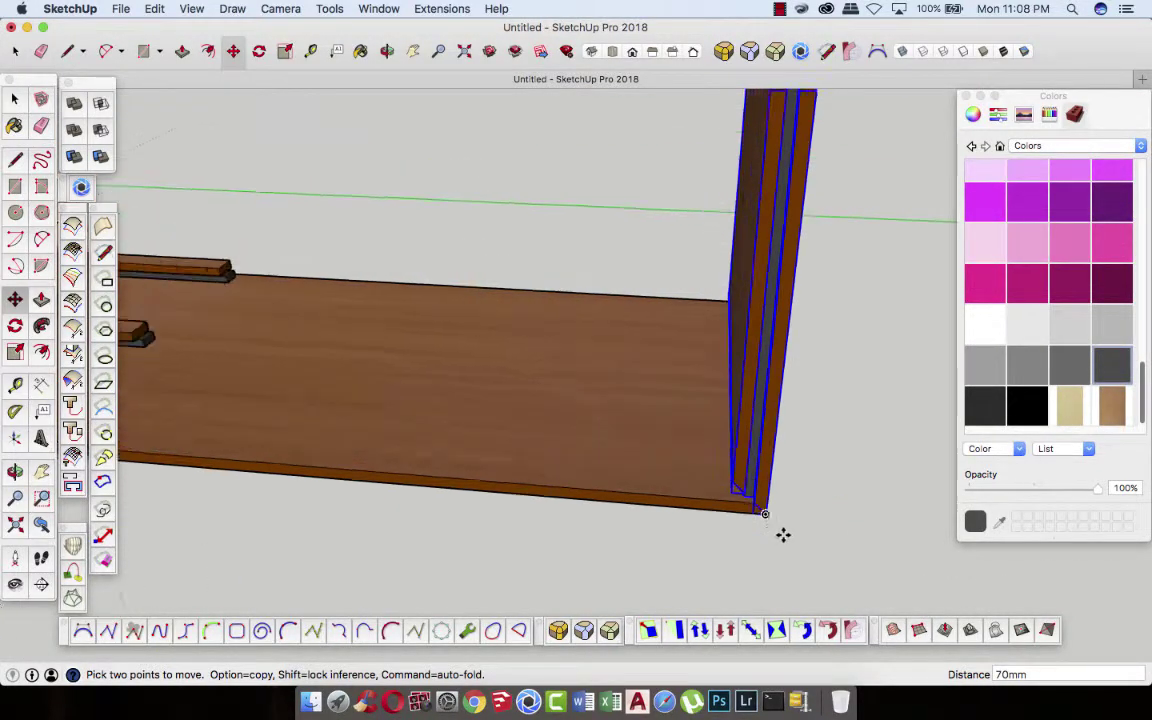
pyautogui.scroll(-3, 780, 533)
pyautogui.press('space')
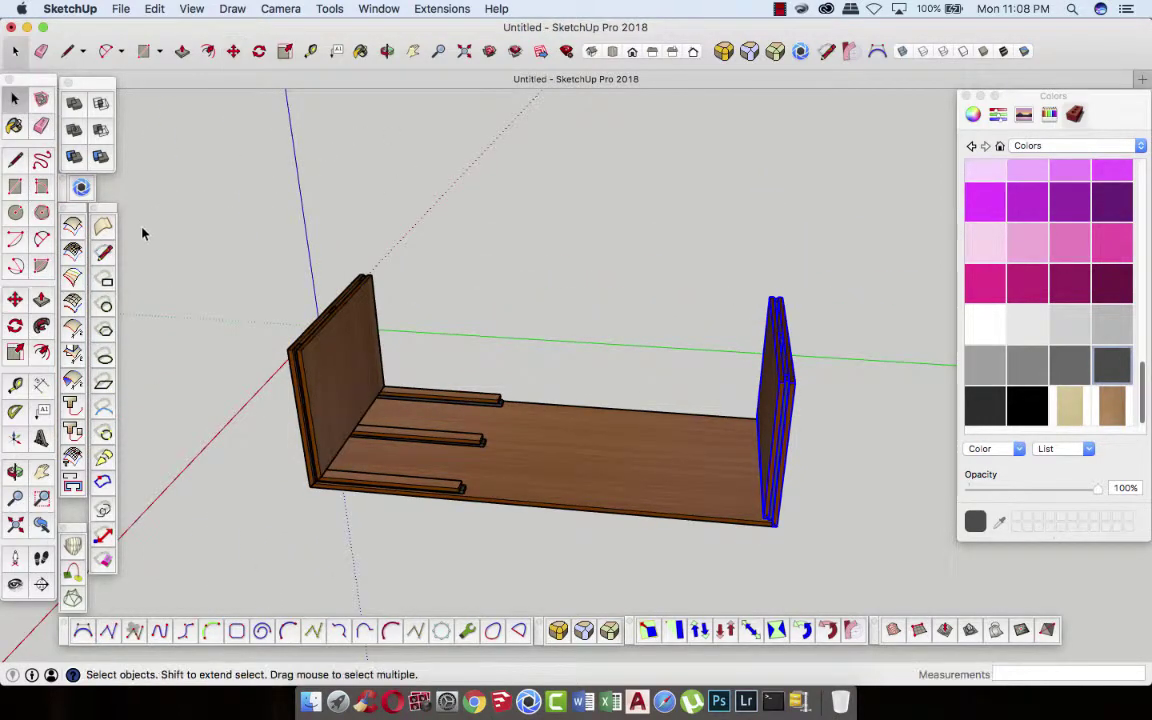
pyautogui.click(463, 543)
# - Inside the front rail, push its end face out until the floor strip reaches the side panel
pyautogui.scroll(2, 463, 523)
pyautogui.scroll(1, 463, 523)
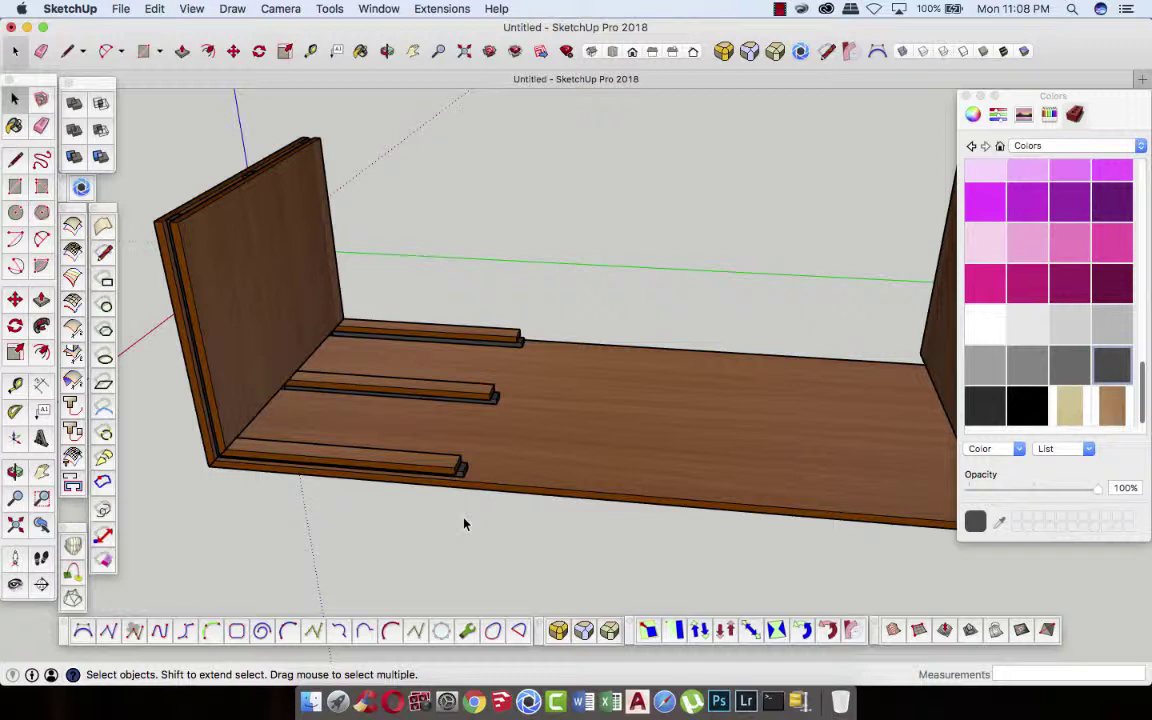
pyautogui.moveTo(463, 523)
pyautogui.mouseDown(button='middle')
pyautogui.moveTo(399, 494)
pyautogui.moveTo(239, 476)
pyautogui.moveTo(535, 522)
pyautogui.mouseUp(button='middle')
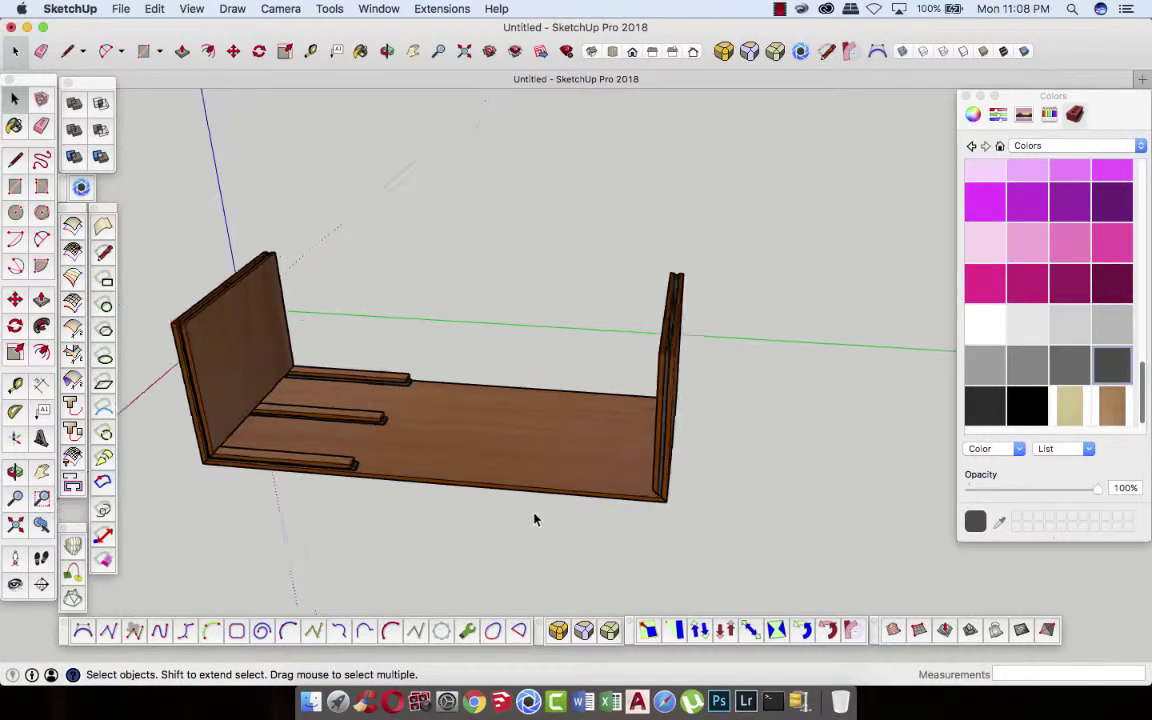
pyautogui.scroll(1, 534, 519)
pyautogui.scroll(1, 270, 462)
pyautogui.scroll(2, 268, 460)
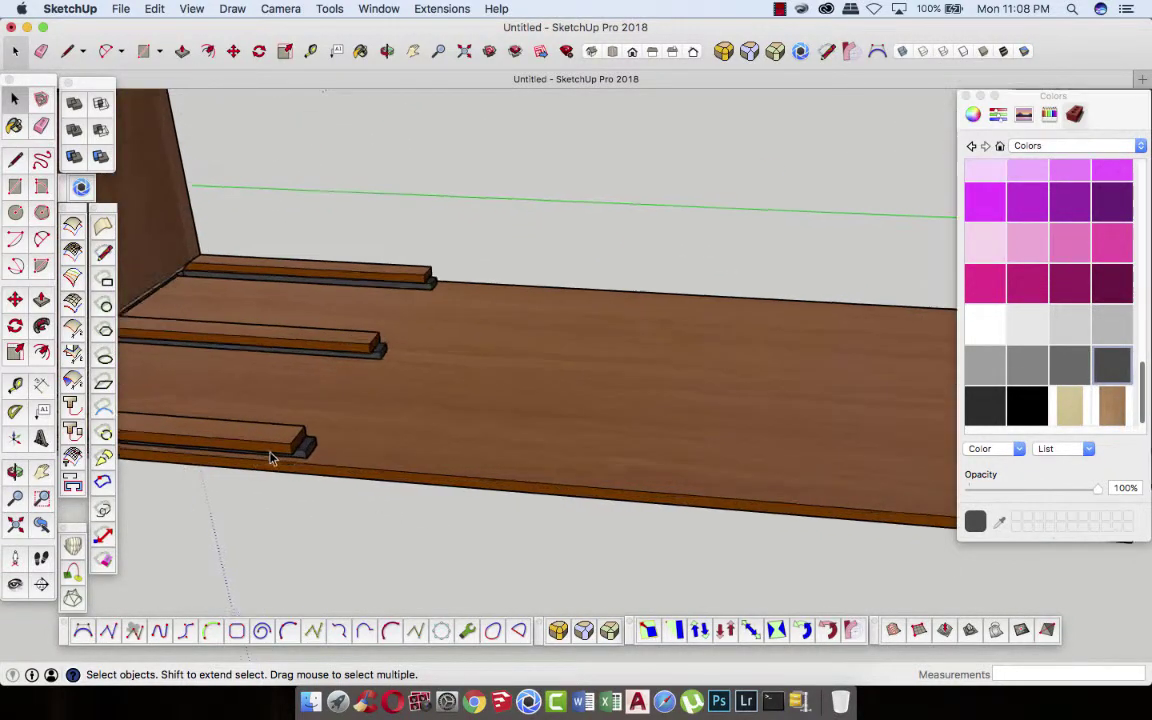
pyautogui.scroll(1, 274, 456)
pyautogui.click(313, 455)
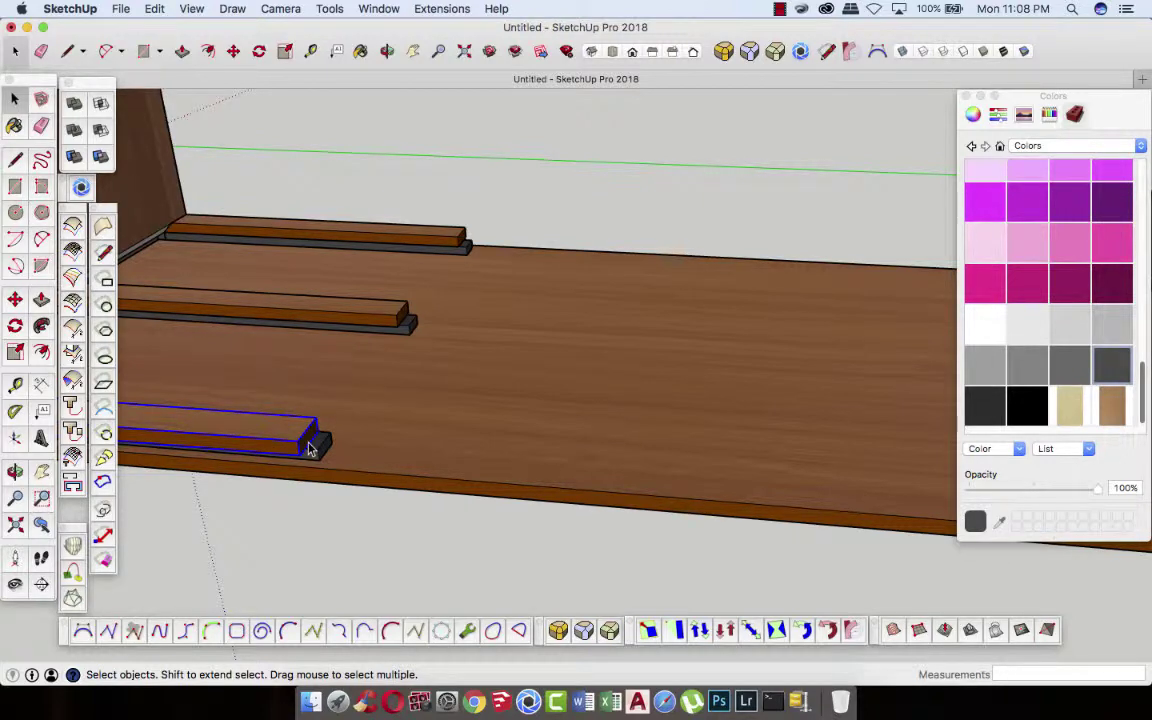
pyautogui.doubleClick(307, 443)
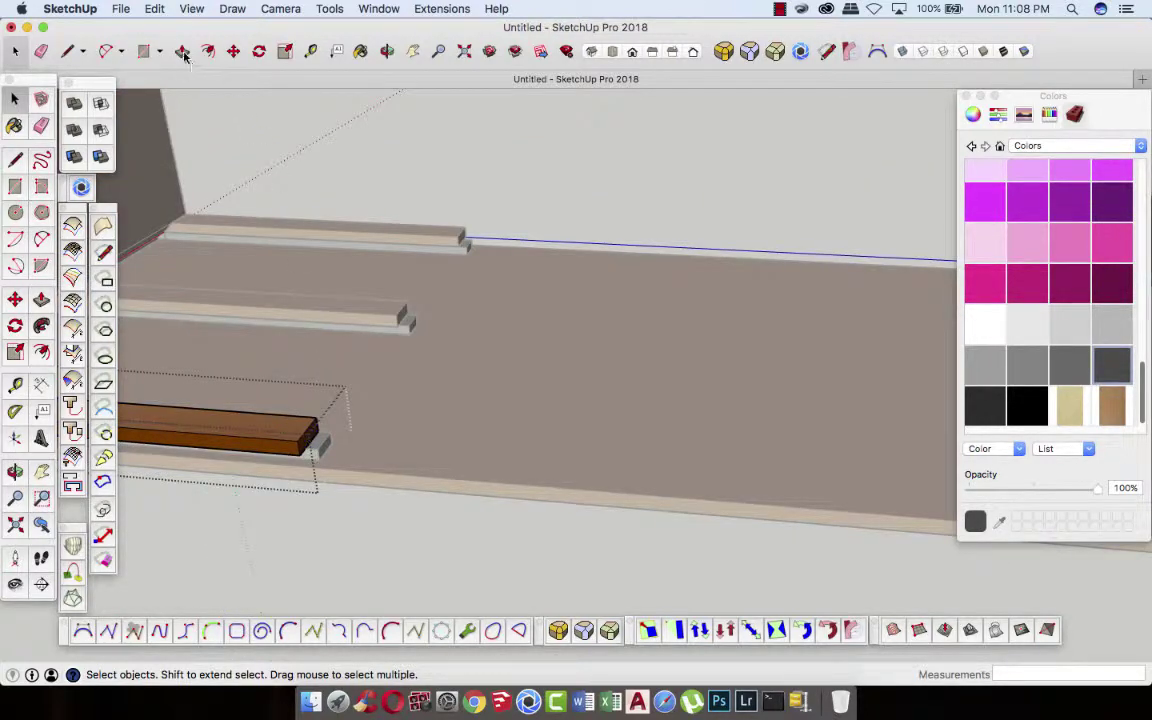
pyautogui.click(183, 53)
pyautogui.click(297, 441)
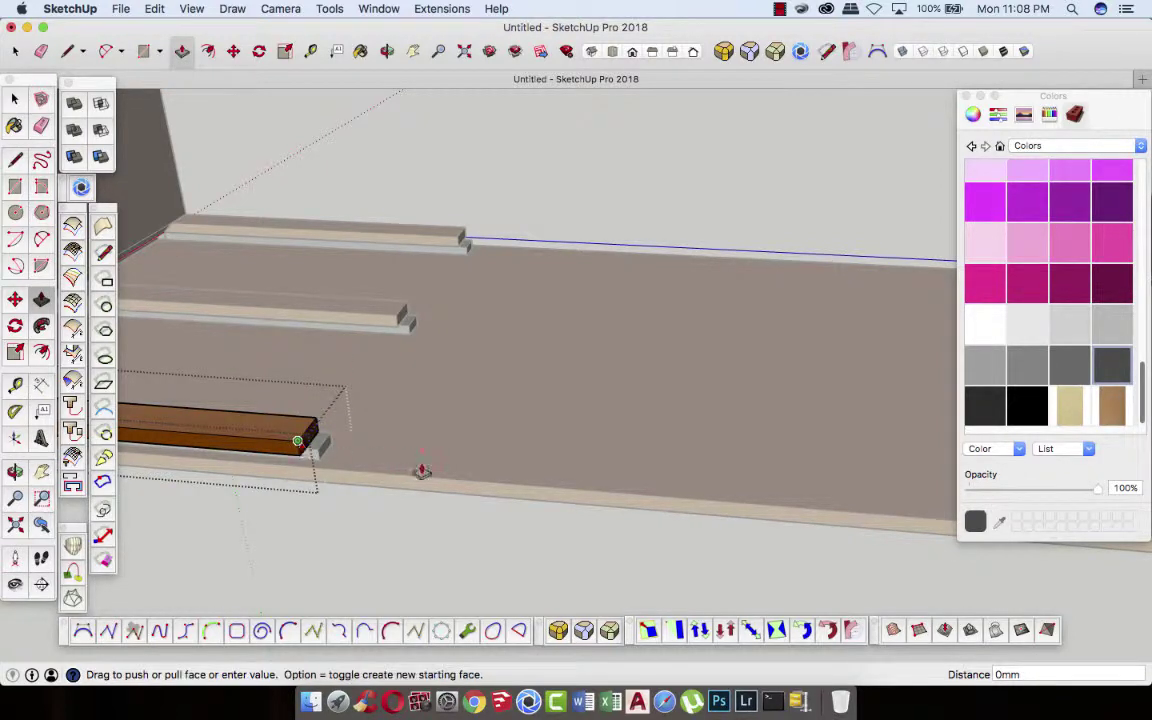
pyautogui.scroll(-3, 368, 455)
pyautogui.scroll(-2, 450, 460)
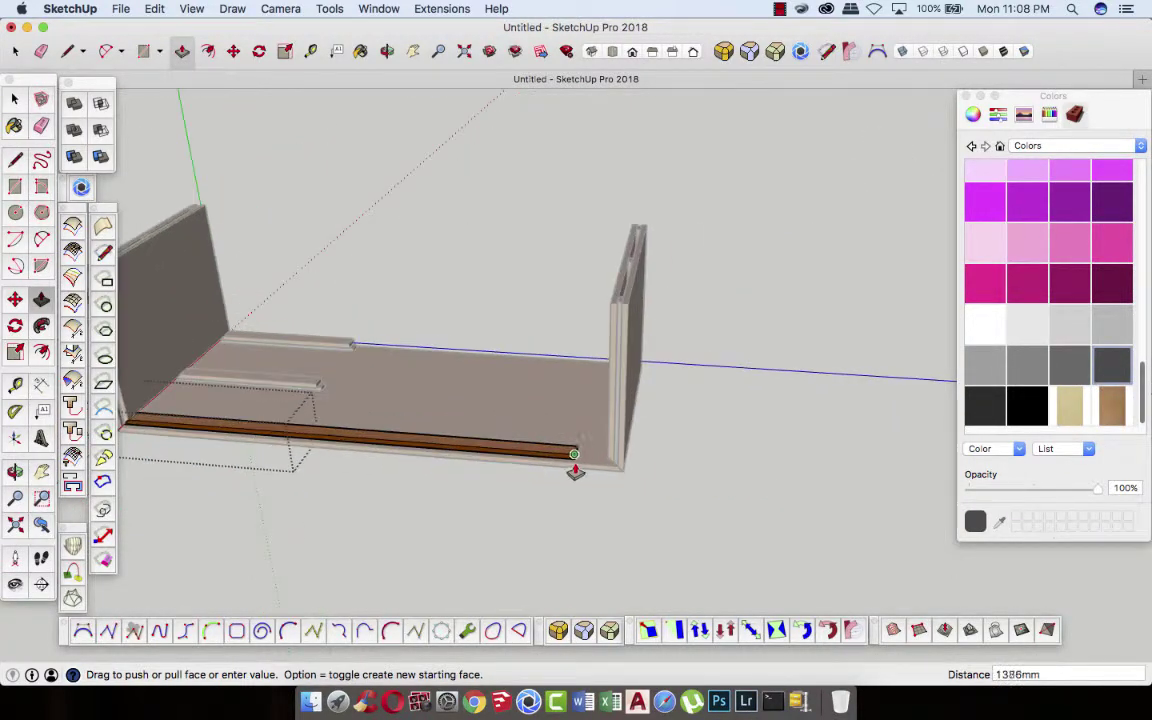
pyautogui.scroll(2, 575, 470)
pyautogui.scroll(2, 584, 468)
pyautogui.scroll(1, 599, 465)
pyautogui.scroll(2, 625, 458)
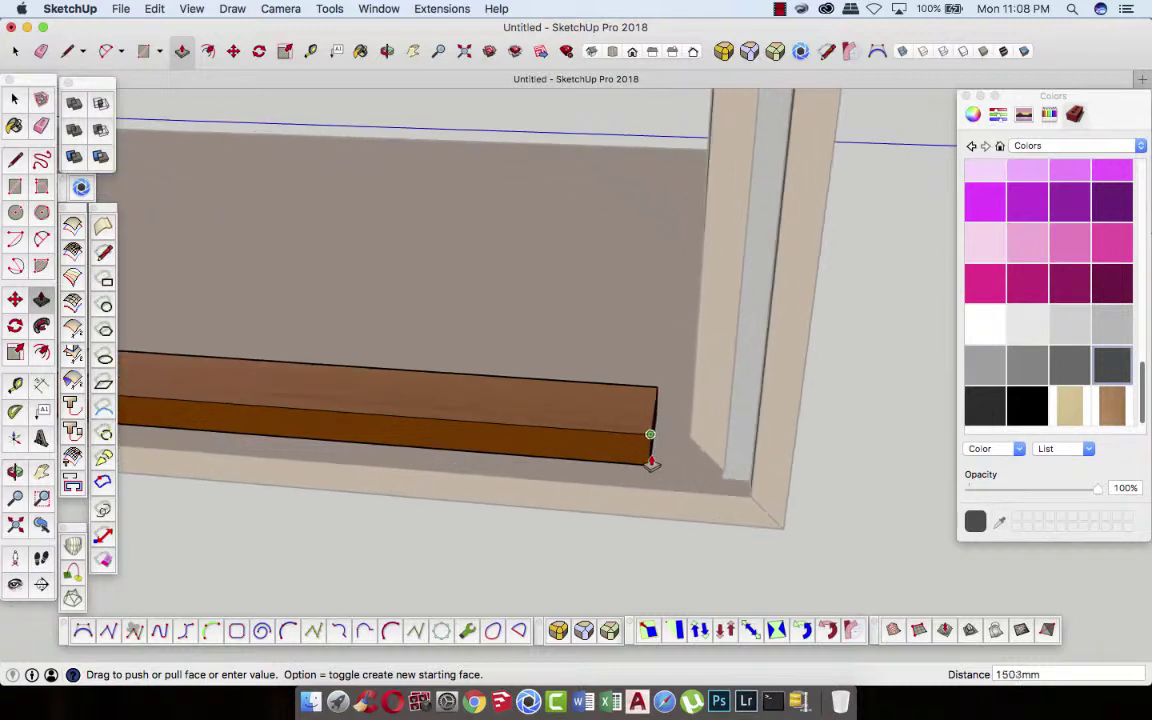
pyautogui.scroll(1, 655, 463)
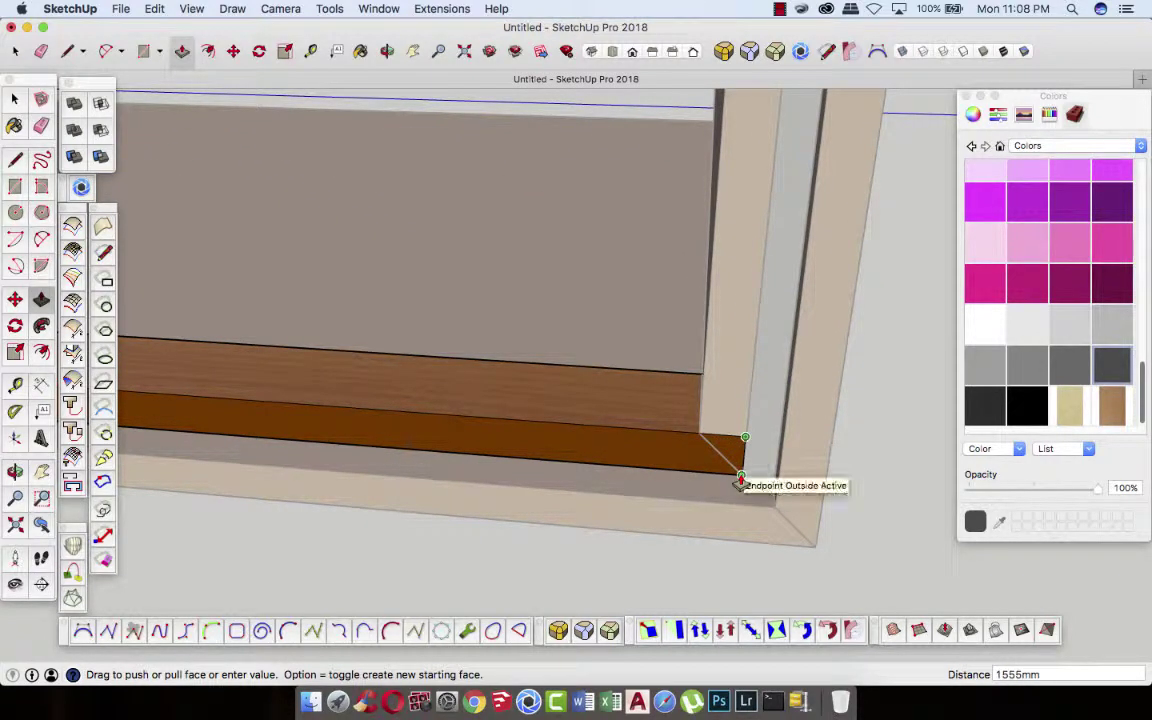
pyautogui.click(740, 483)
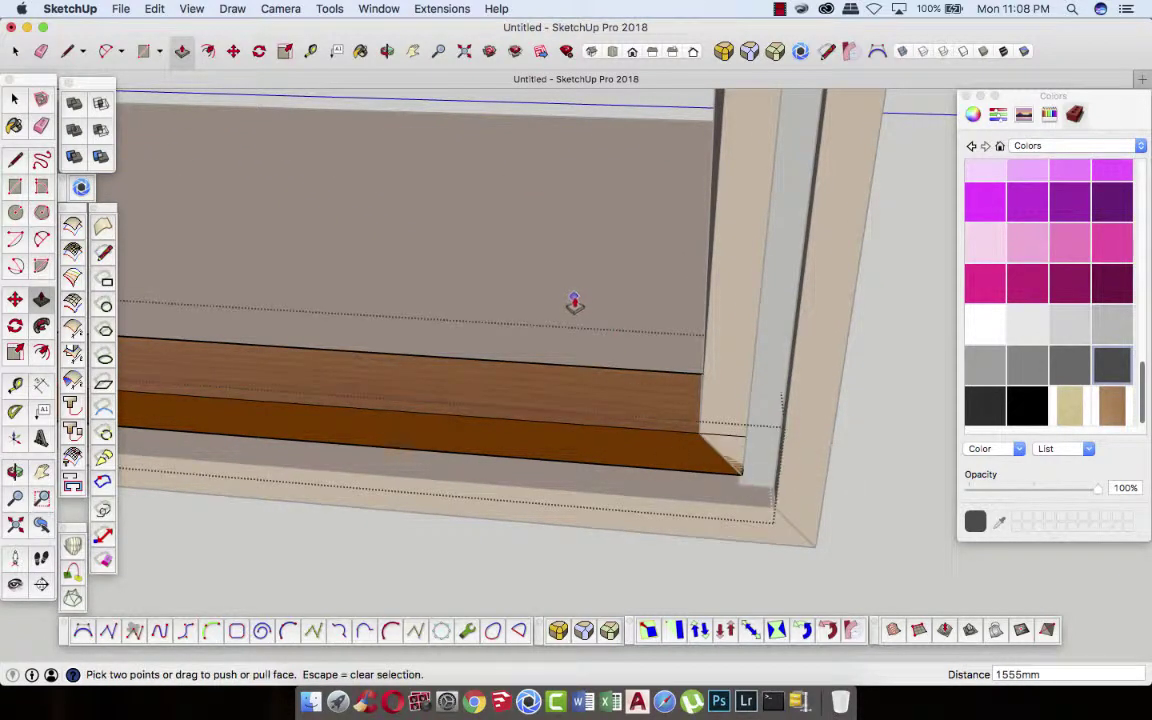
# - Draw a line across the strip's corner to close off a small corner face
pyautogui.click(18, 160)
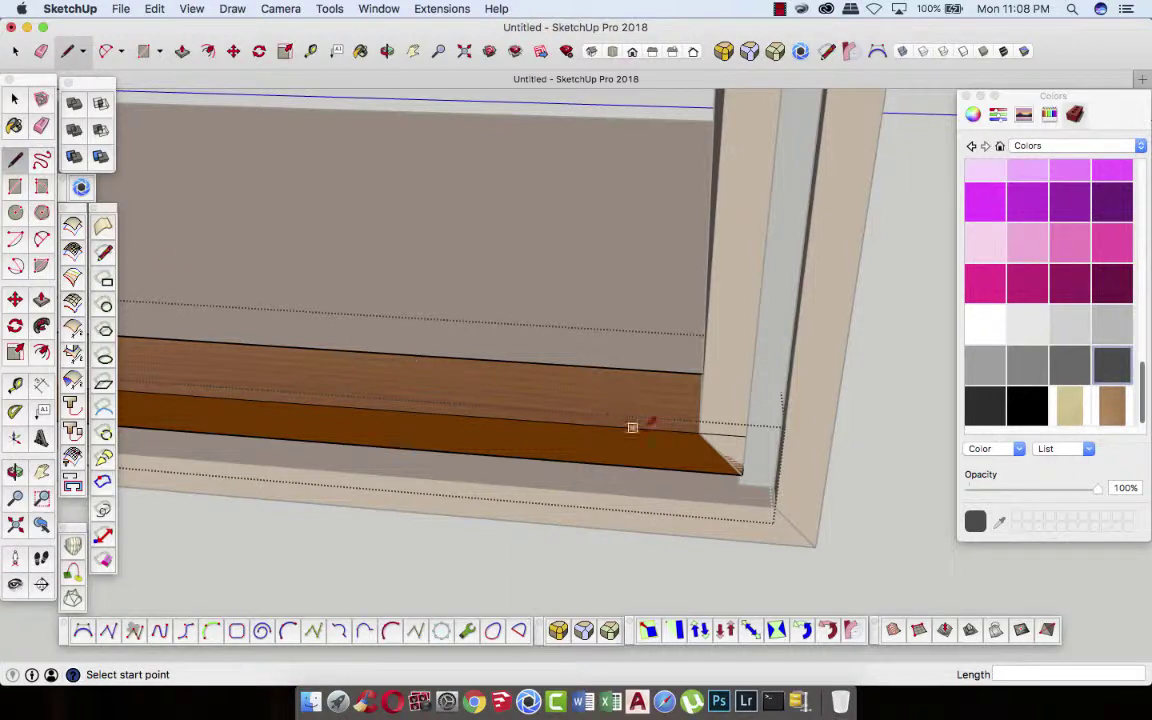
pyautogui.click(698, 433)
pyautogui.click(741, 474)
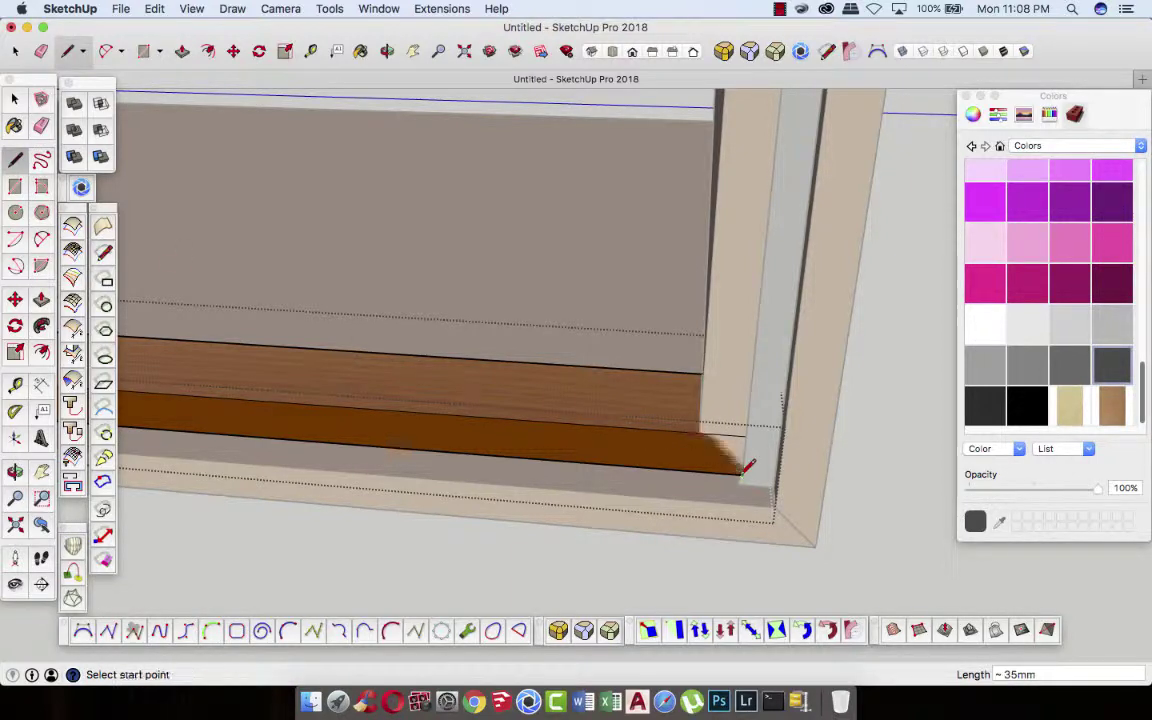
pyautogui.click(386, 51)
pyautogui.moveTo(470, 250)
pyautogui.mouseDown()
pyautogui.moveTo(504, 274)
pyautogui.moveTo(586, 291)
pyautogui.moveTo(514, 381)
pyautogui.moveTo(522, 388)
pyautogui.moveTo(678, 413)
pyautogui.moveTo(390, 97)
pyautogui.mouseUp()
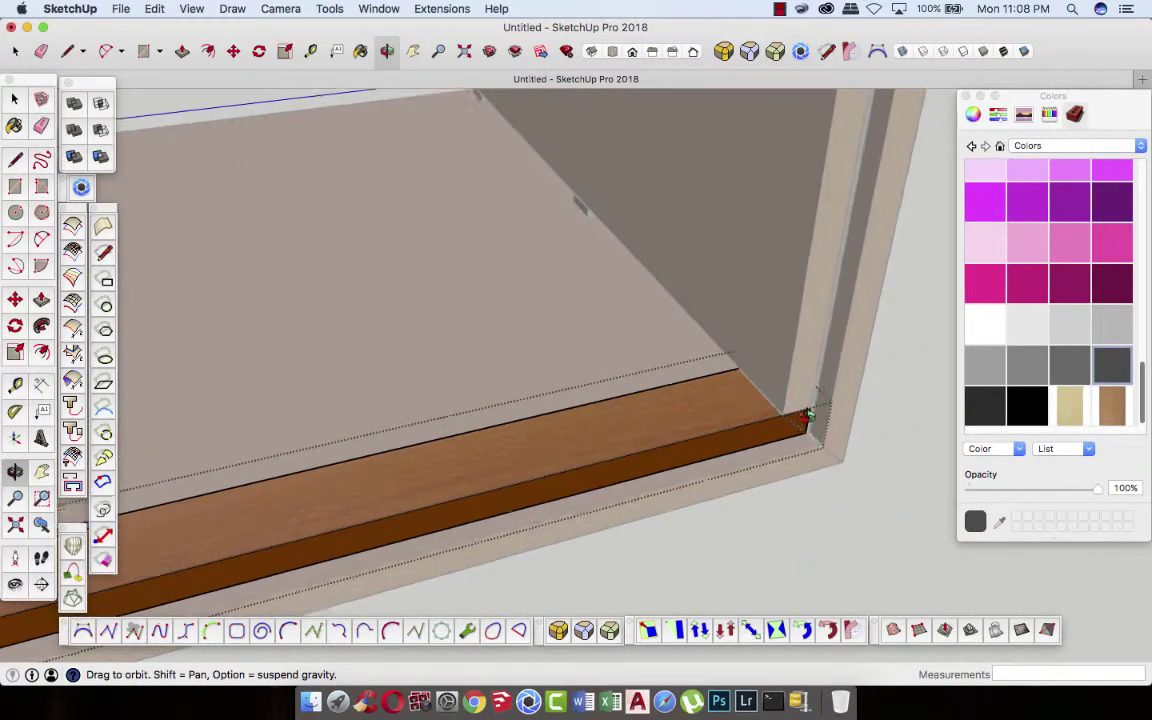
# - Push the small corner face back 70 mm
pyautogui.click(182, 51)
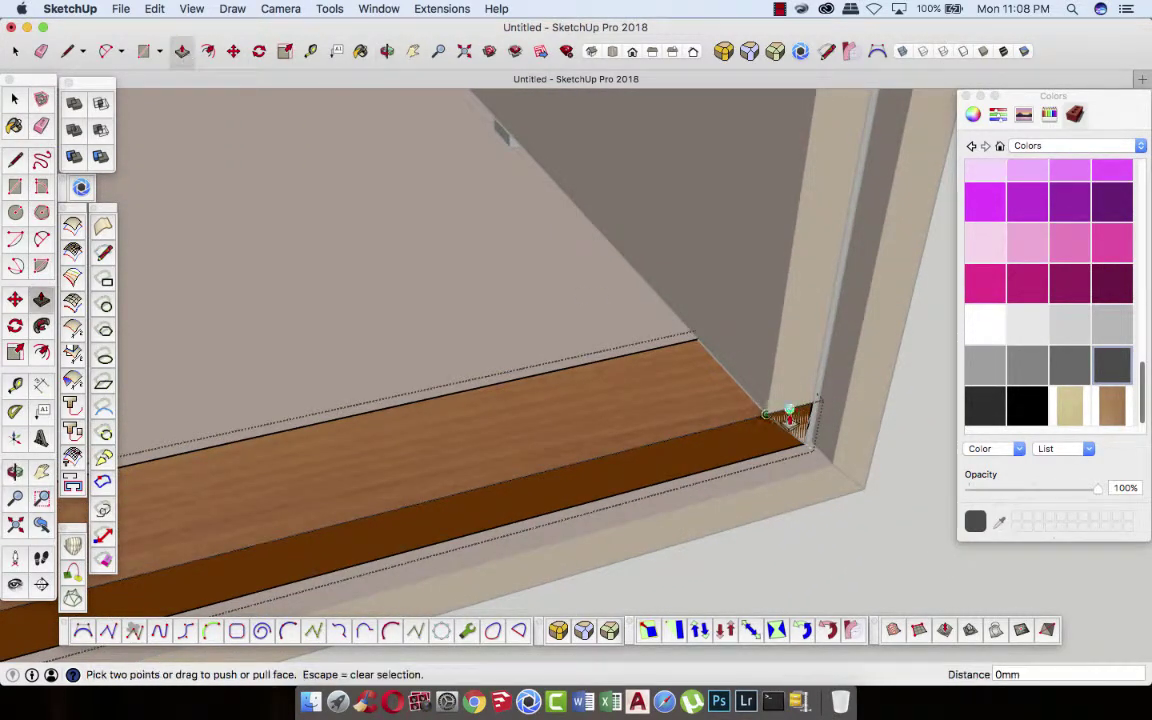
pyautogui.click(795, 425)
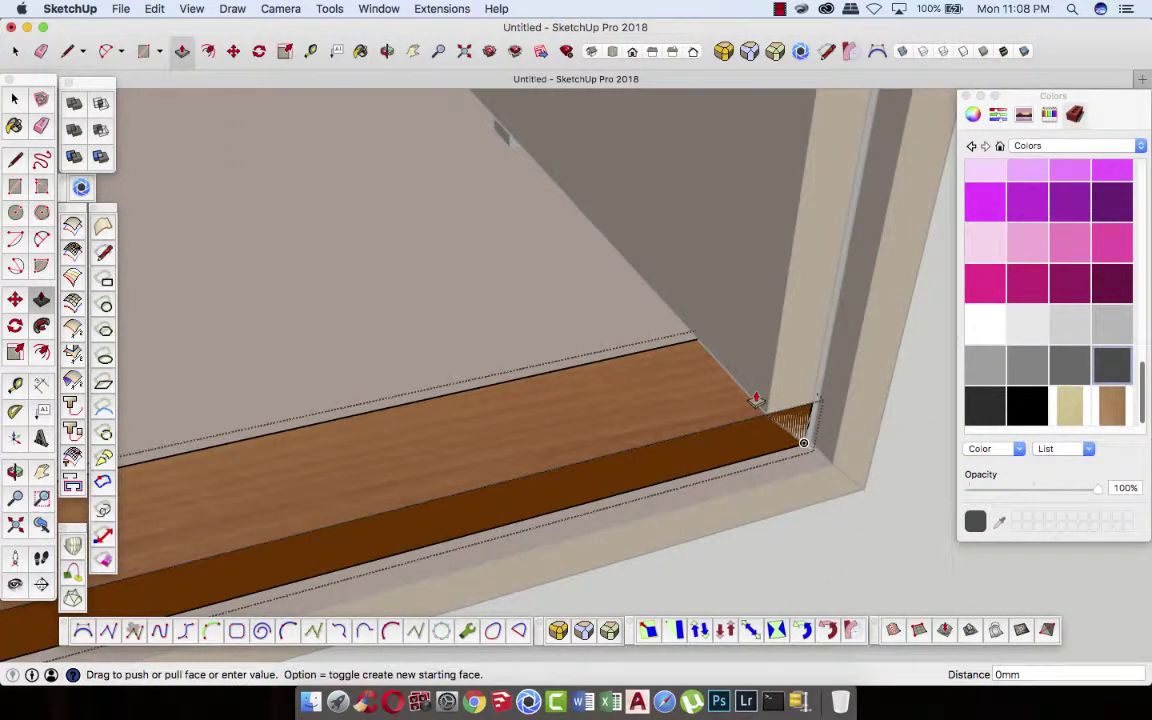
pyautogui.click(683, 360)
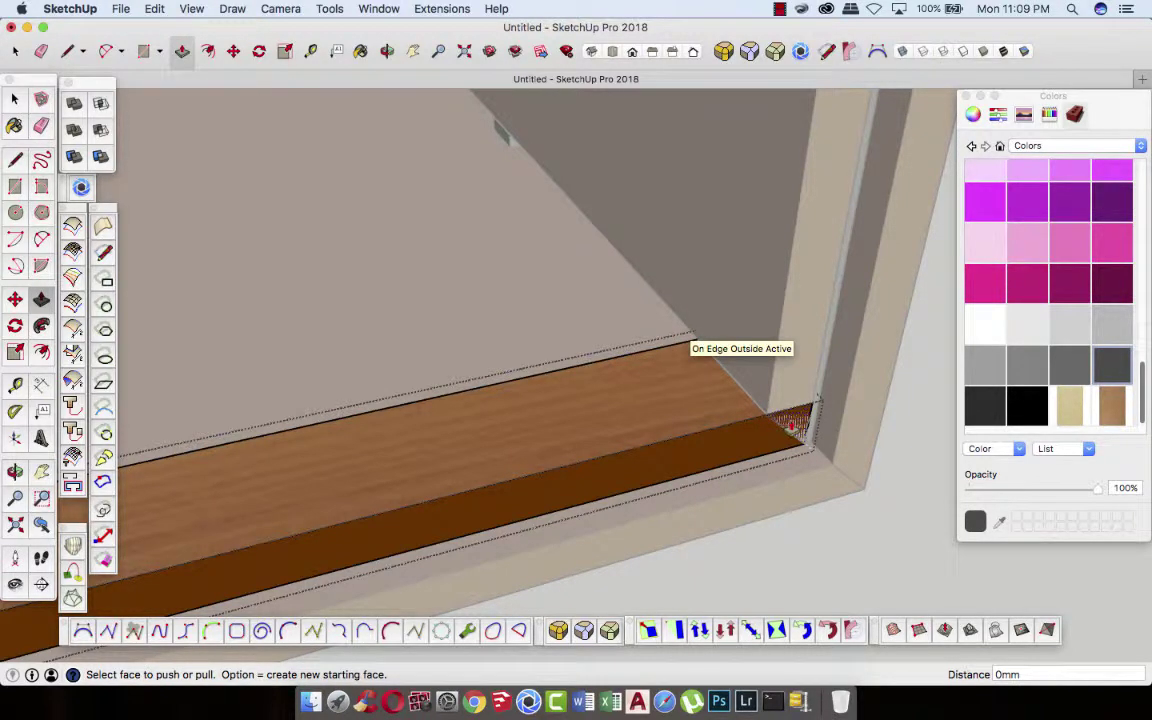
pyautogui.click(683, 360)
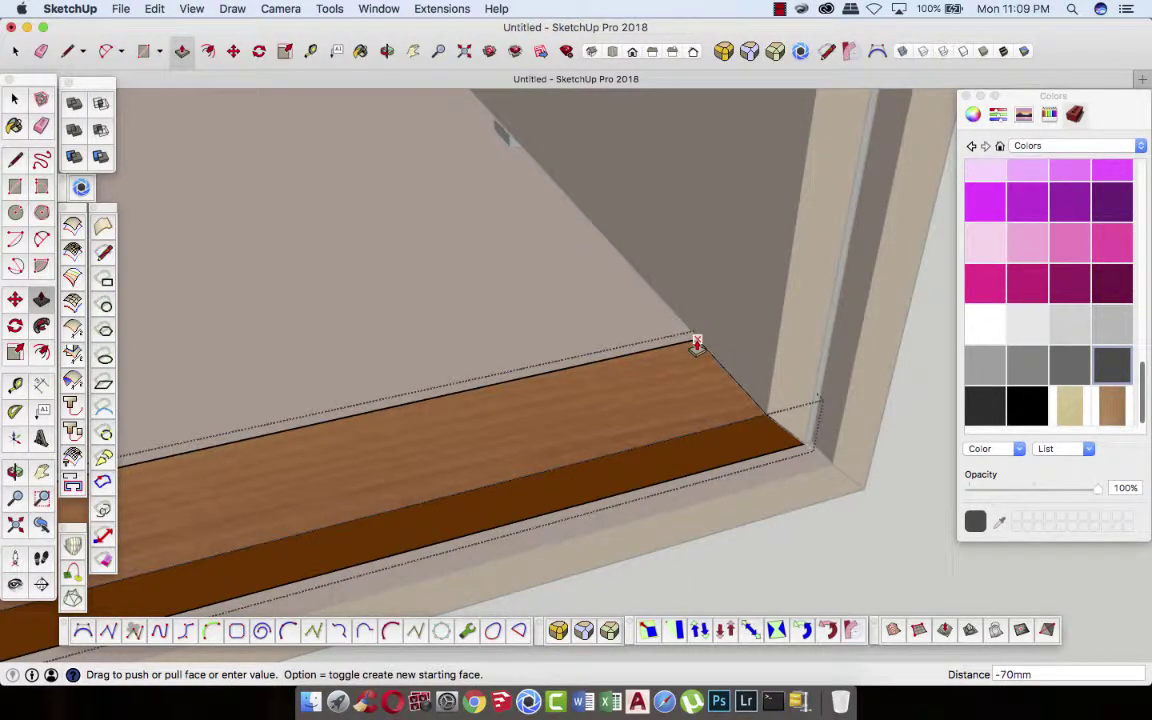
pyautogui.click(697, 343)
pyautogui.click(15, 100)
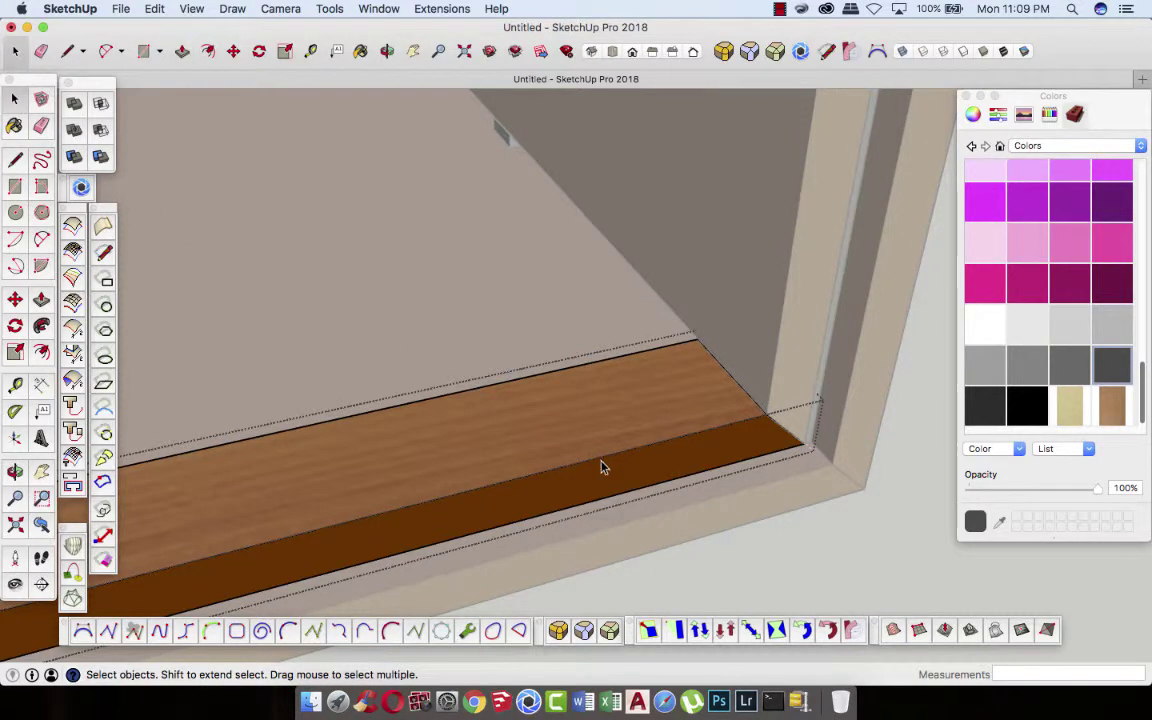
pyautogui.scroll(-2, 702, 523)
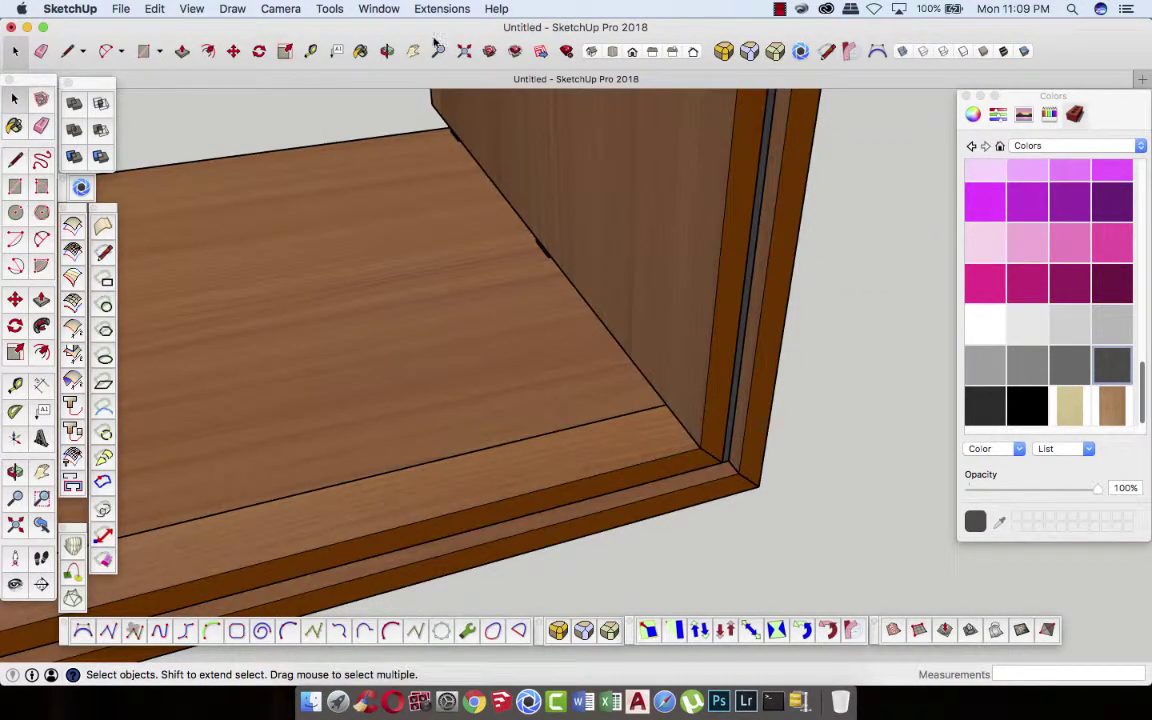
# - Copy the back floor strip to the front edge, adding an evenly spaced middle copy with /2
pyautogui.click(387, 51)
pyautogui.moveTo(656, 342)
pyautogui.mouseDown()
pyautogui.moveTo(432, 399)
pyautogui.moveTo(679, 414)
pyautogui.moveTo(609, 388)
pyautogui.moveTo(517, 323)
pyautogui.moveTo(599, 440)
pyautogui.moveTo(684, 481)
pyautogui.mouseUp()
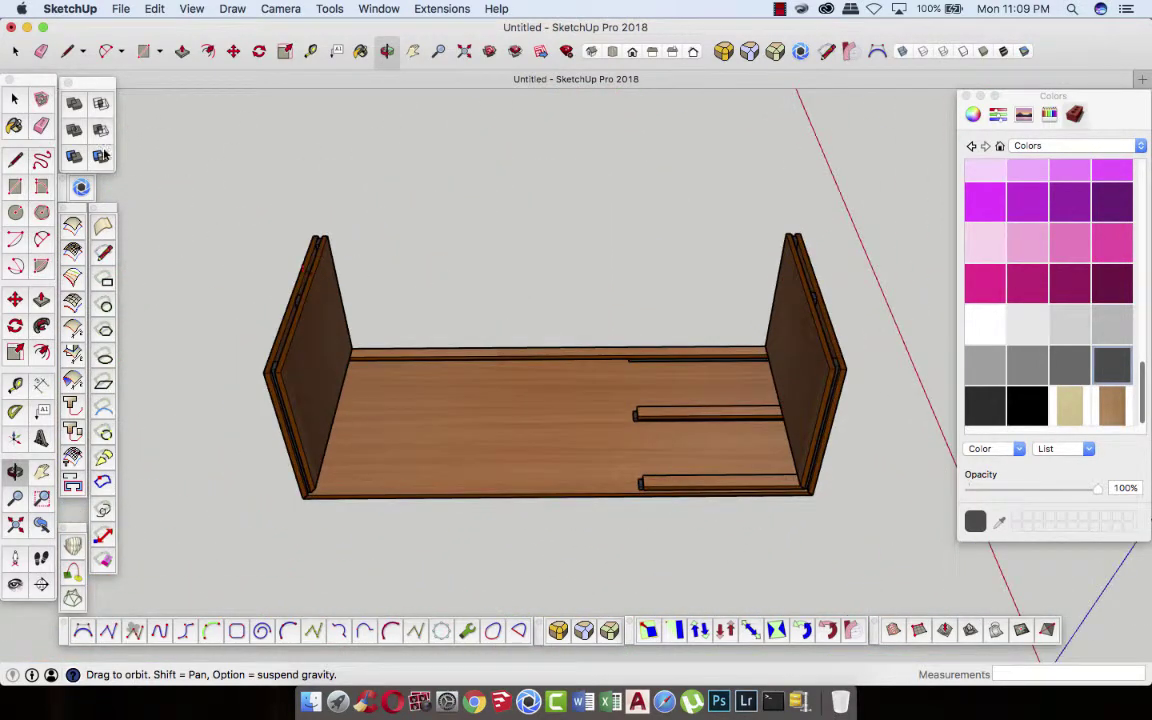
pyautogui.click(15, 51)
pyautogui.scroll(5, 488, 460)
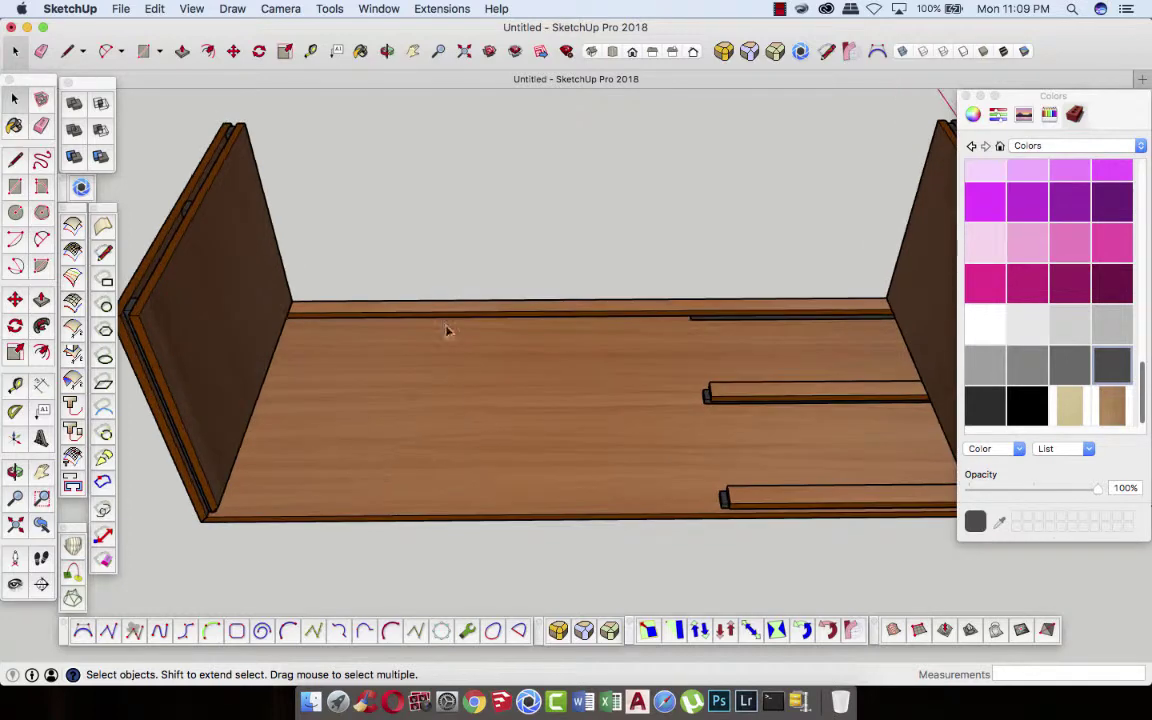
pyautogui.click(437, 316)
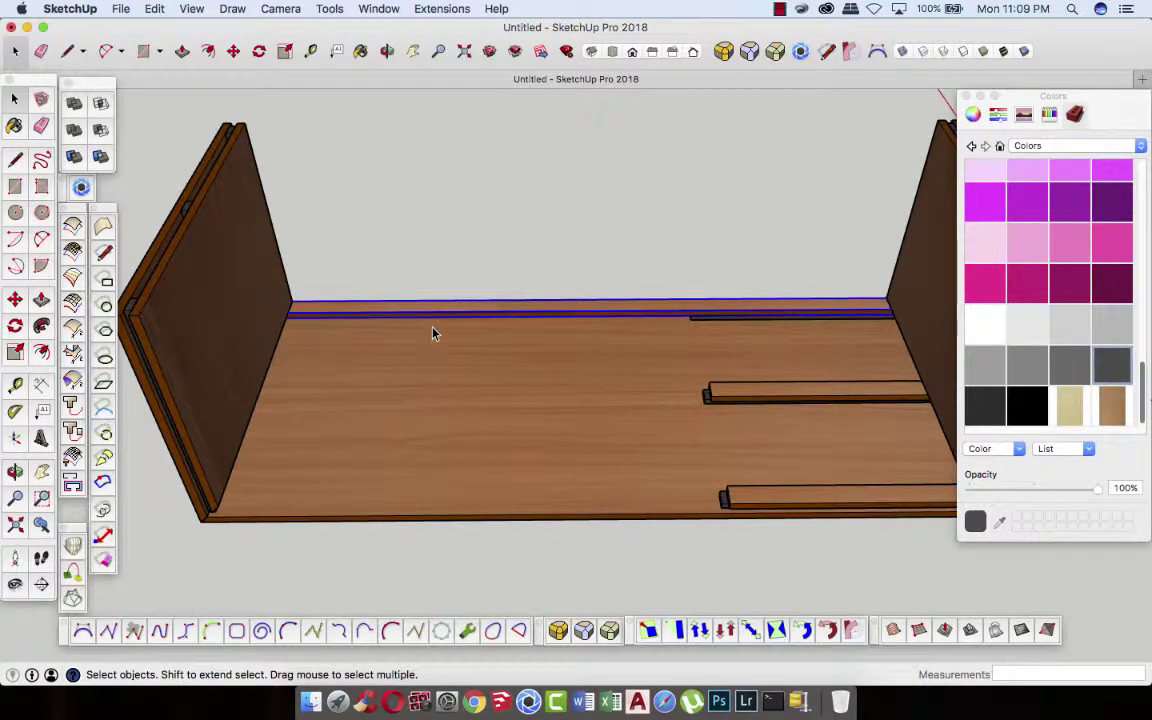
pyautogui.click(233, 51)
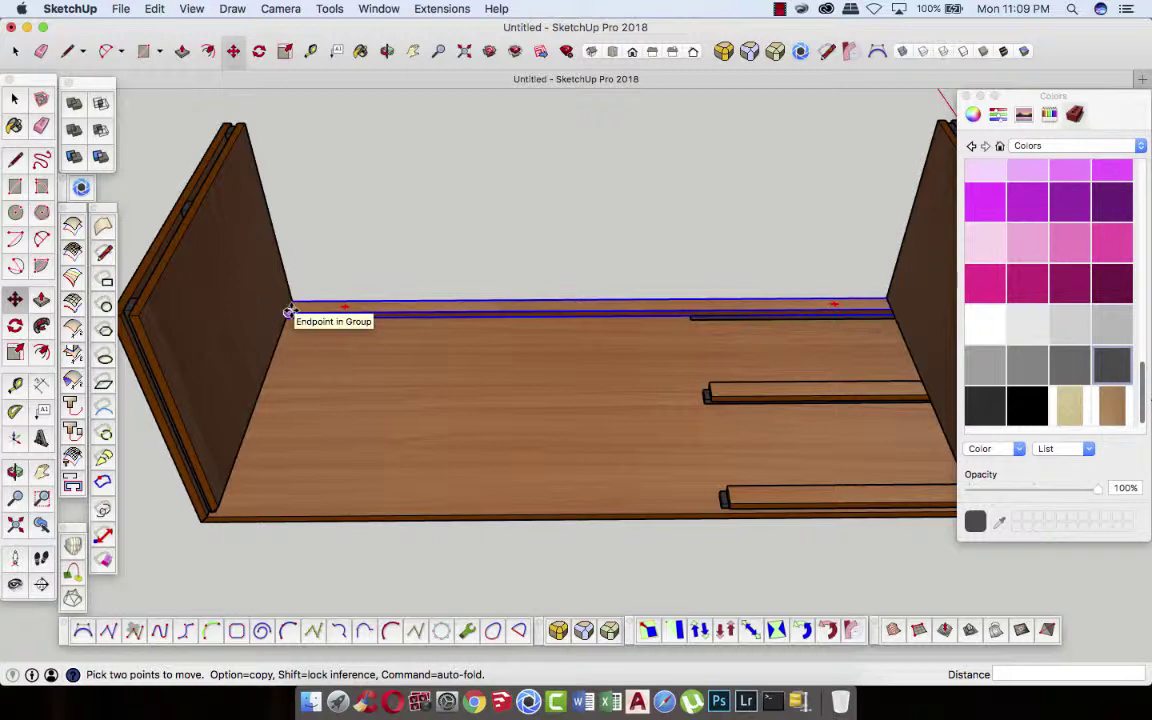
pyautogui.click(288, 312)
pyautogui.press('alt')
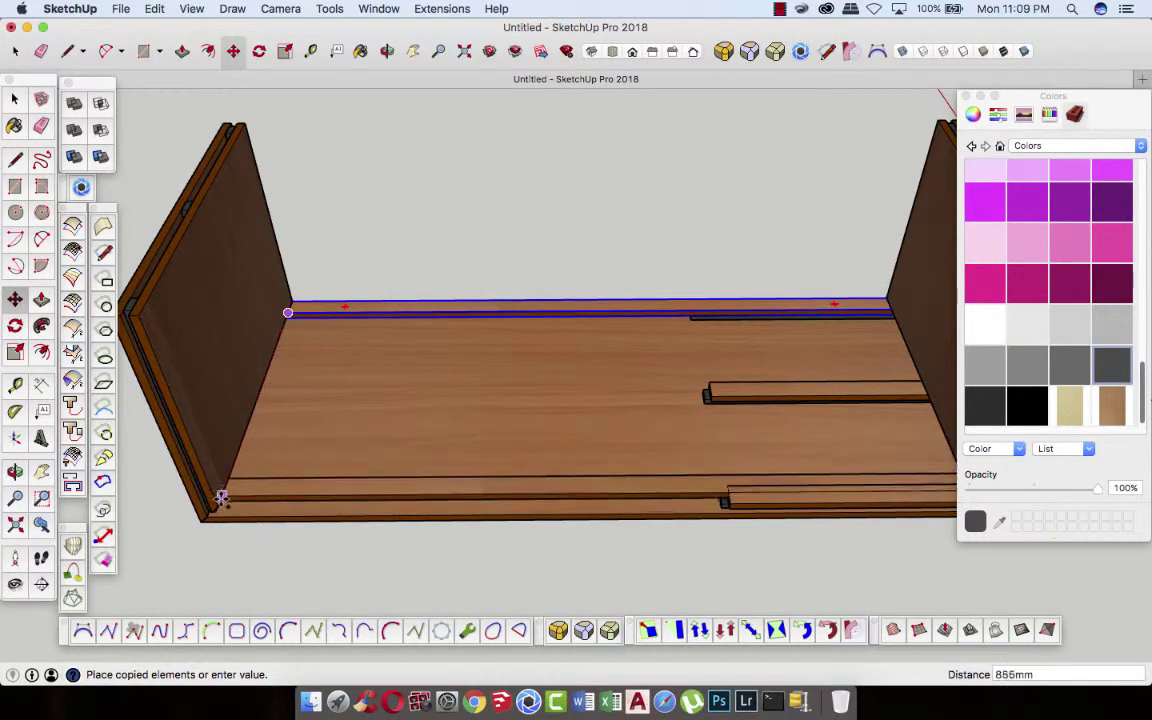
pyautogui.click(220, 505)
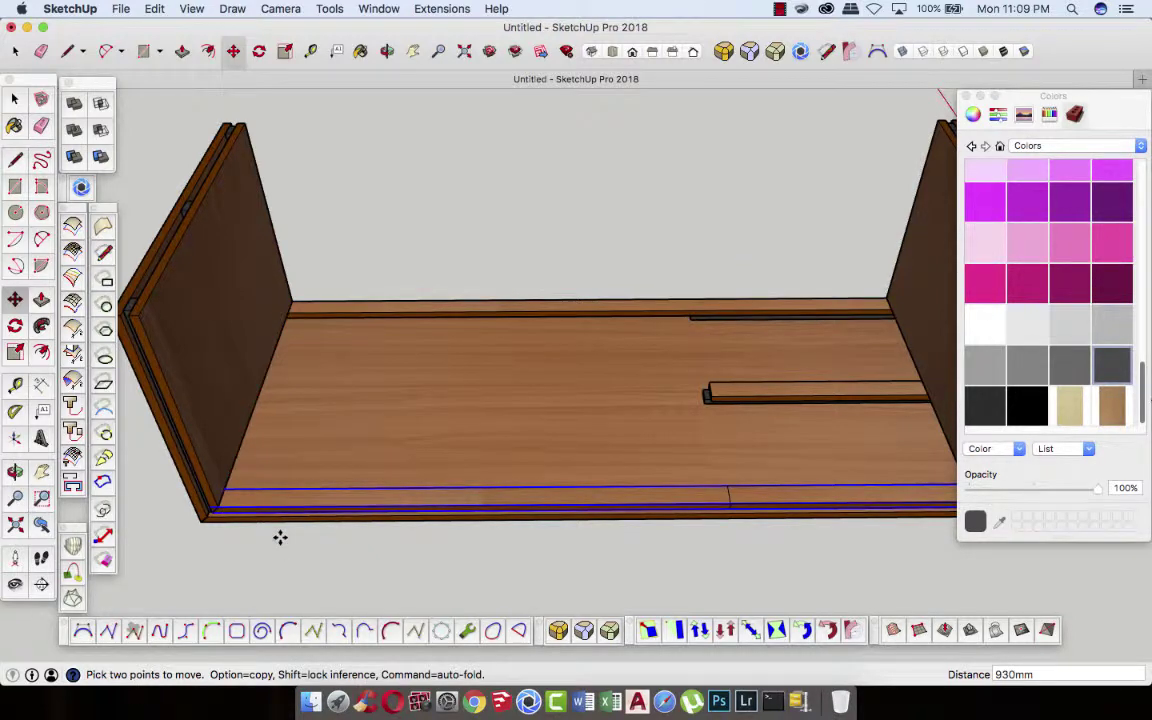
pyautogui.write('/2')
pyautogui.press('Return')
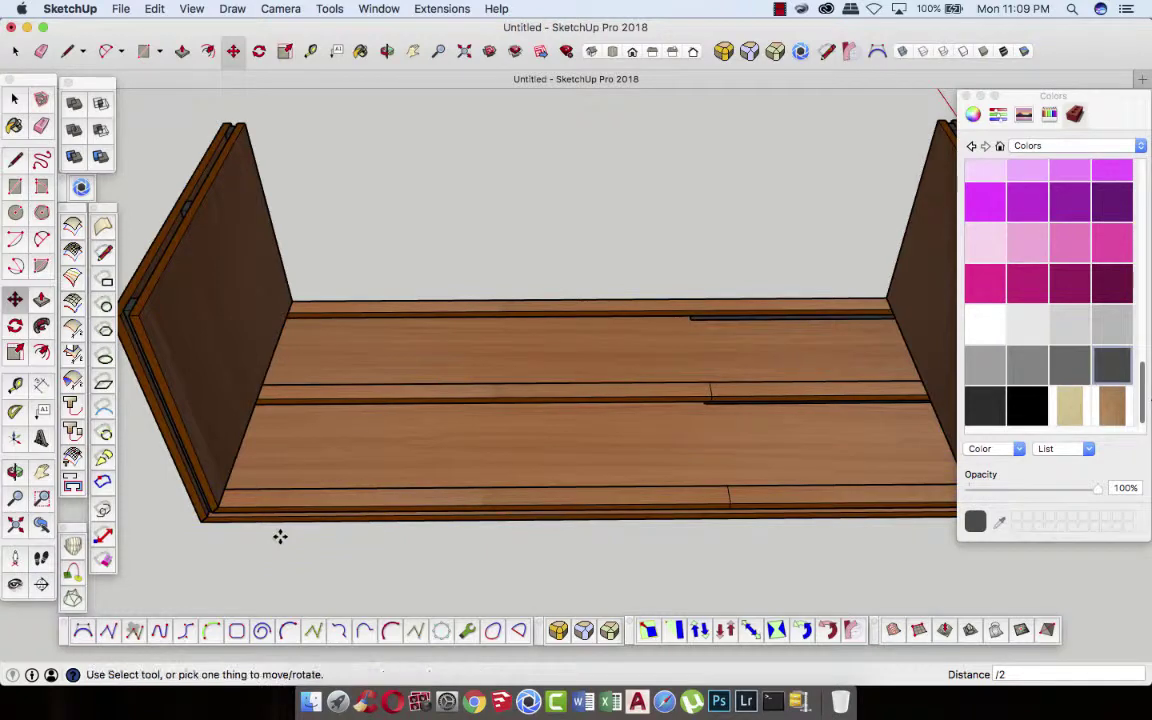
# - Centre the floor in view, try selecting floor strips, then clear the selection
pyautogui.click(14, 98)
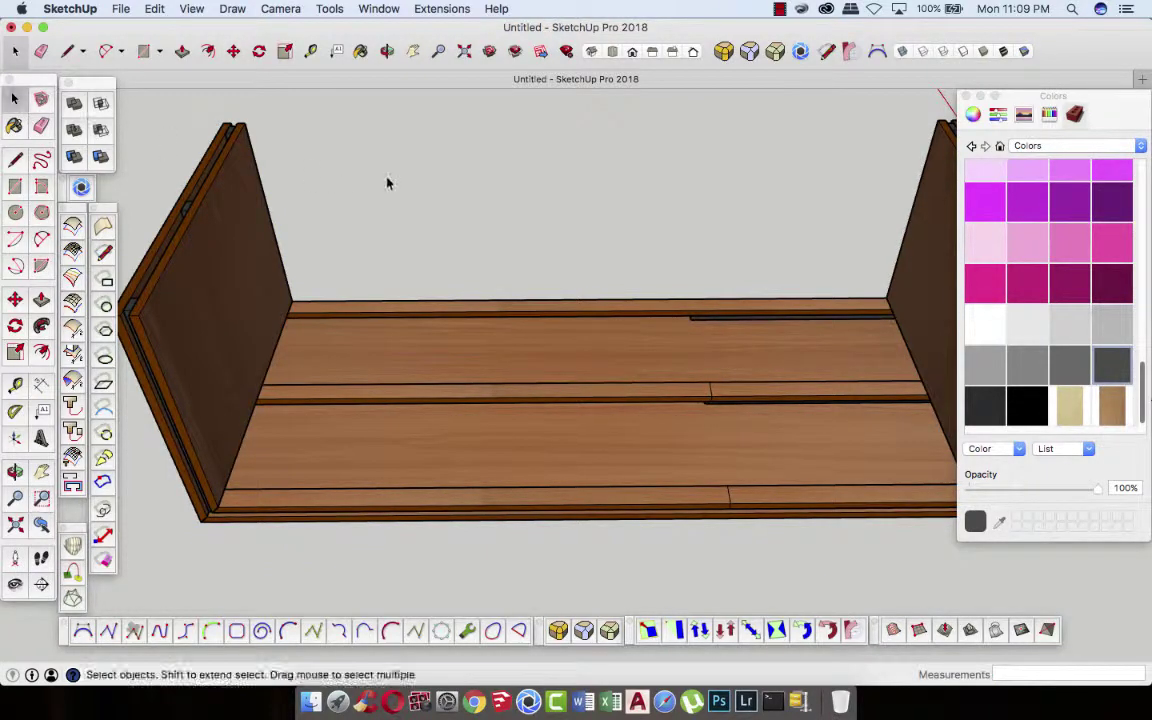
pyautogui.moveTo(636, 276); pyautogui.dragTo(531, 293, button='middle')
pyautogui.scroll(-3, 580, 350)
pyautogui.scroll(2, 728, 429)
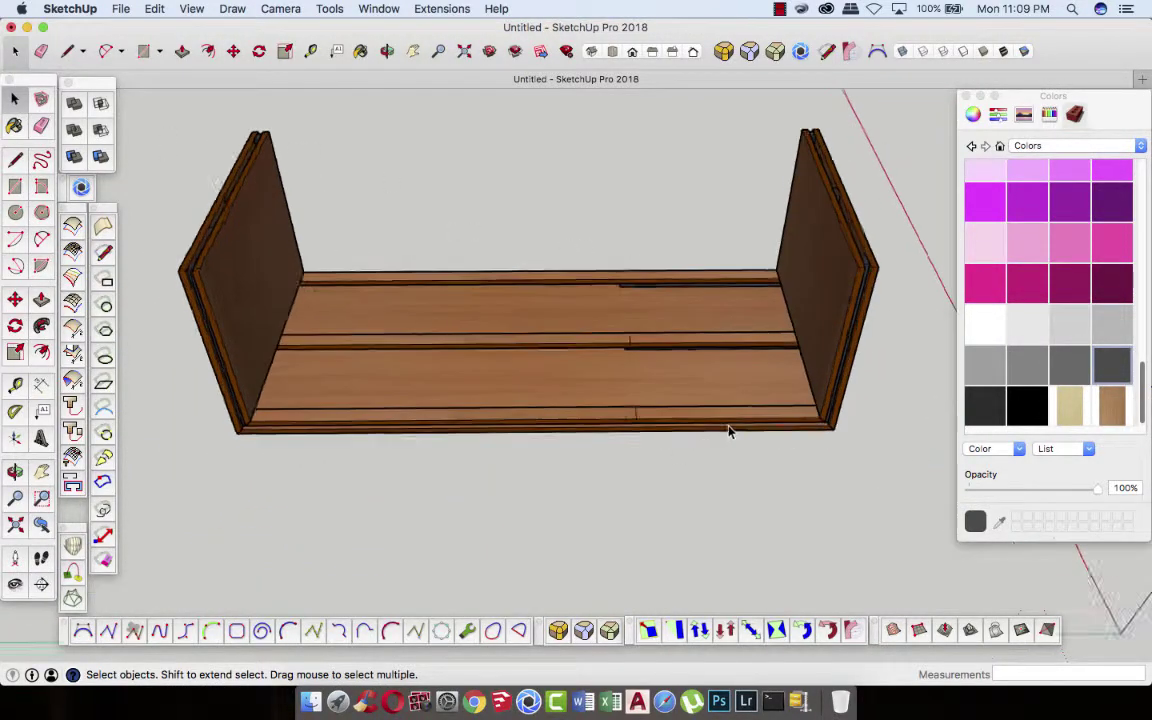
pyautogui.scroll(5, 725, 422)
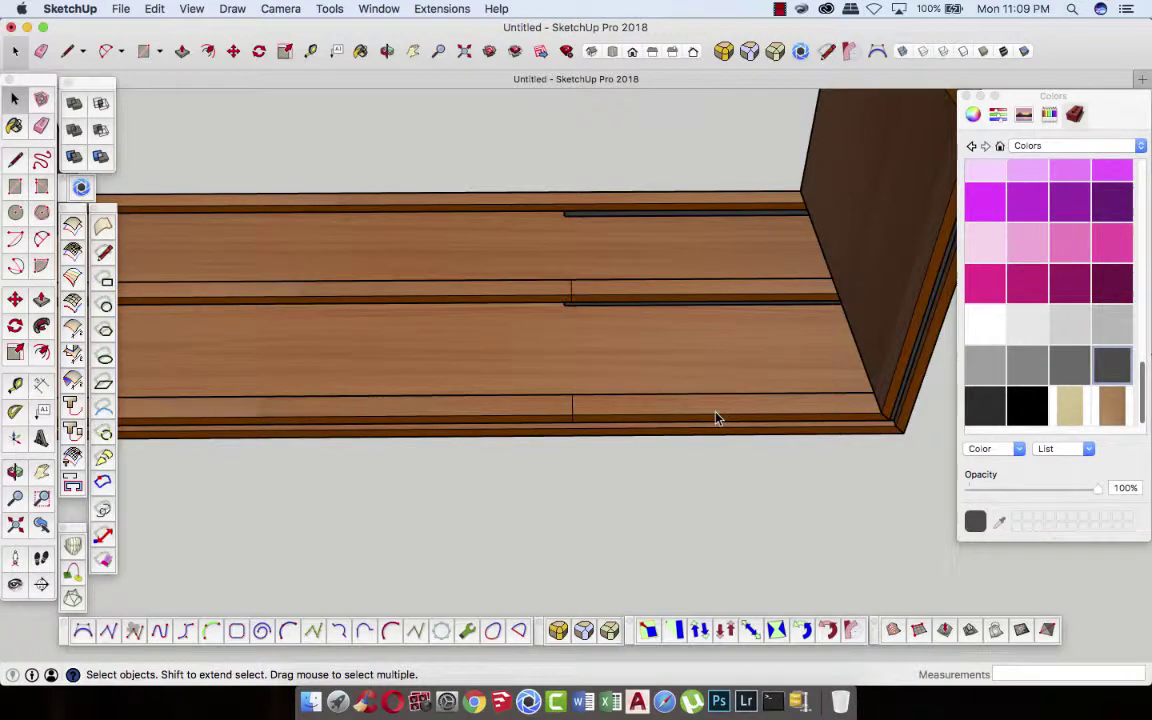
pyautogui.click(716, 418)
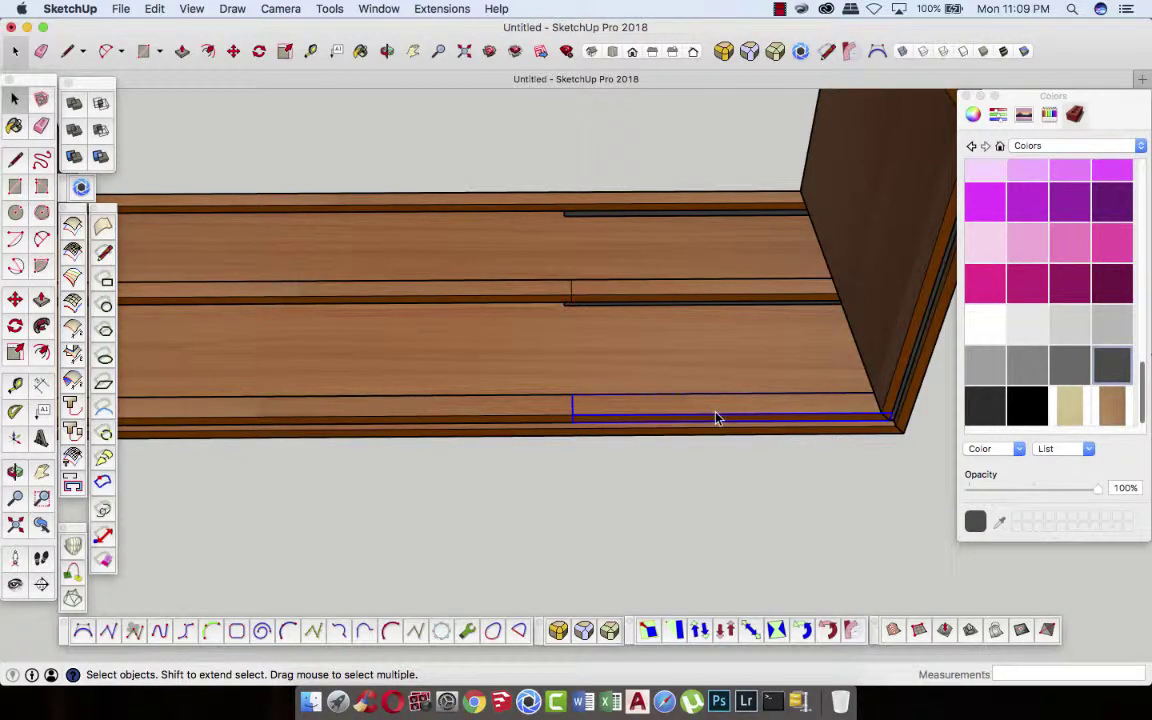
pyautogui.click(698, 300)
pyautogui.press('super+t')
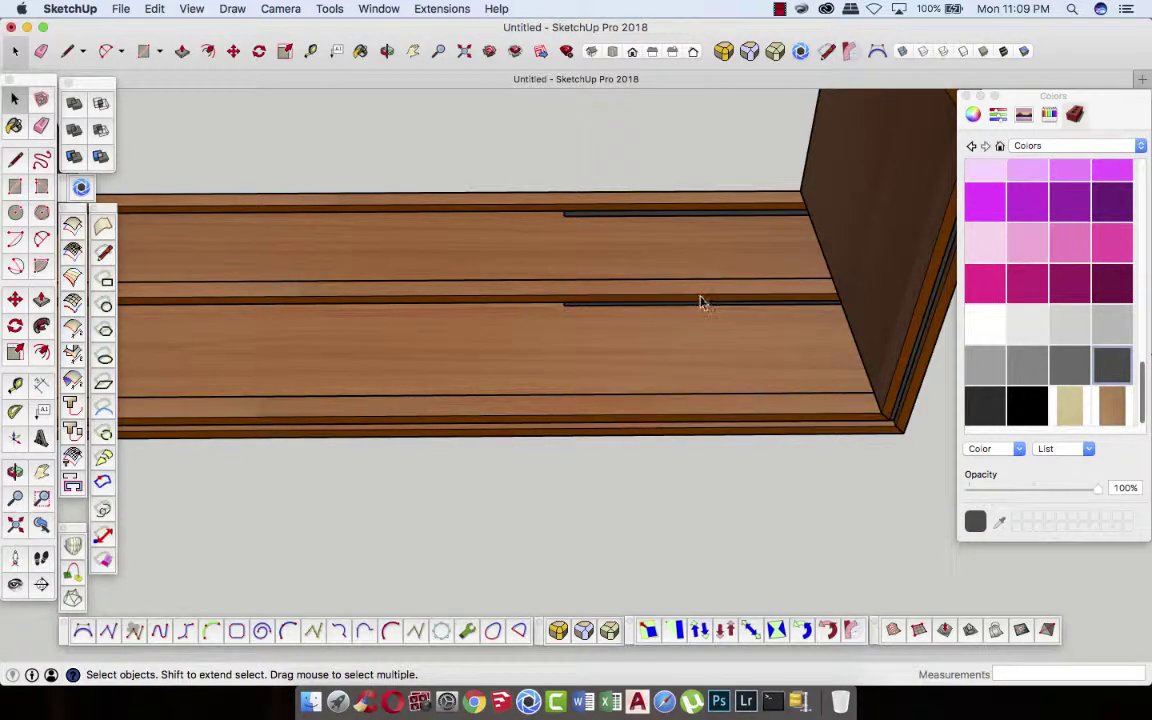
# - From a lower view, select the three dark groove strips together
pyautogui.click(387, 51)
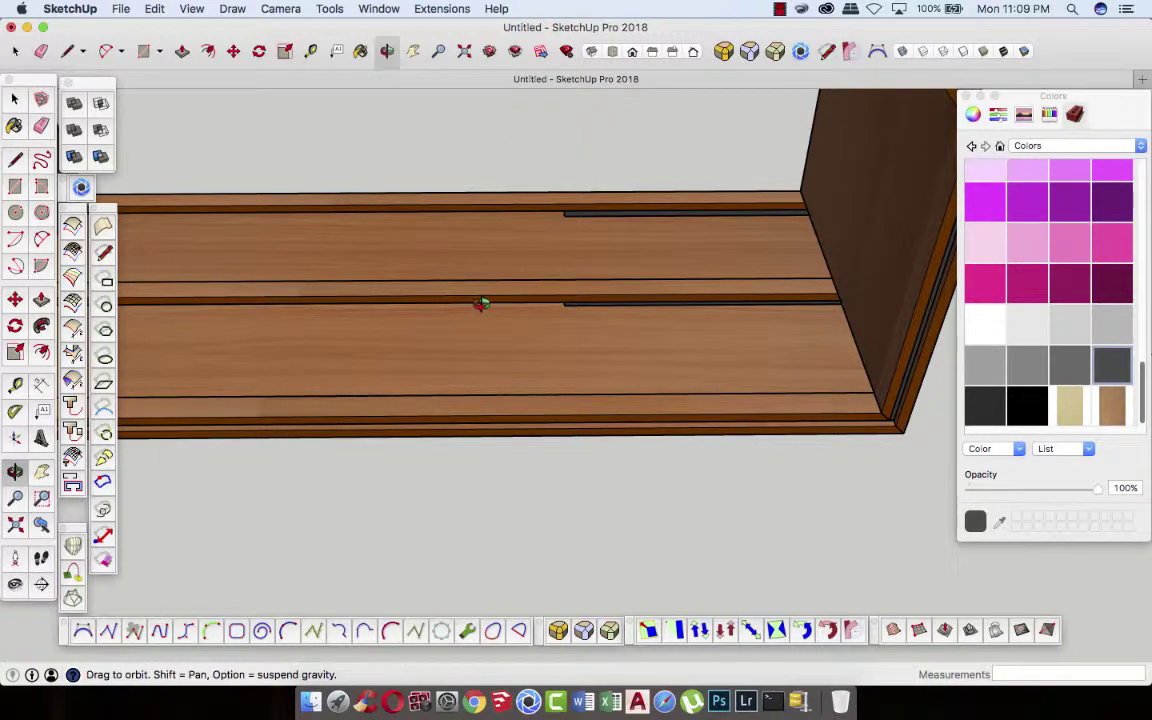
pyautogui.moveTo(481, 303); pyautogui.dragTo(620, 285)
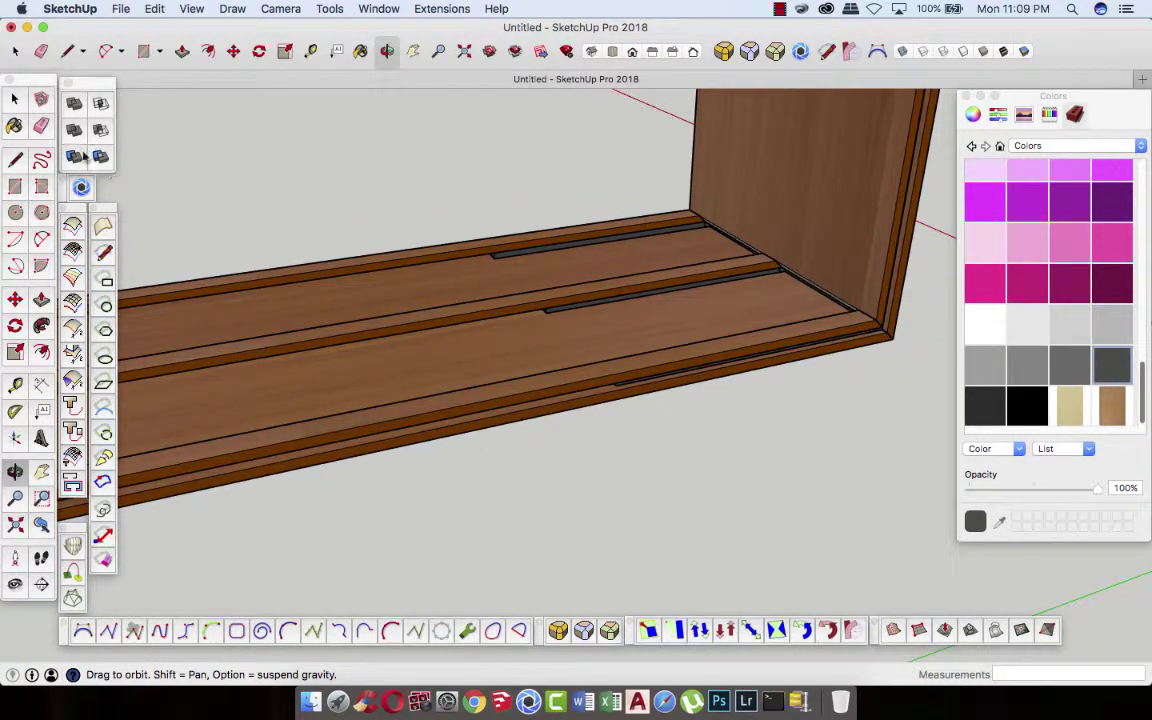
pyautogui.click(16, 100)
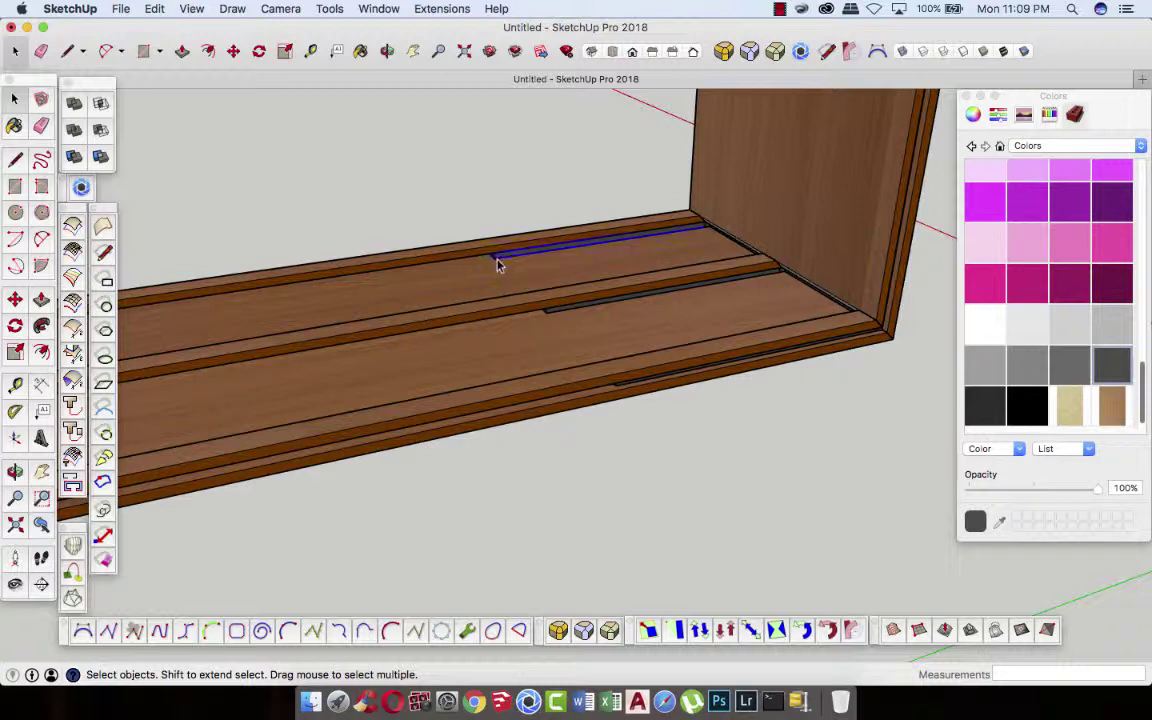
pyautogui.keyDown('shift'); pyautogui.click(556, 310); pyautogui.keyUp('shift')
pyautogui.keyDown('shift'); pyautogui.click(620, 389); pyautogui.keyUp('shift')
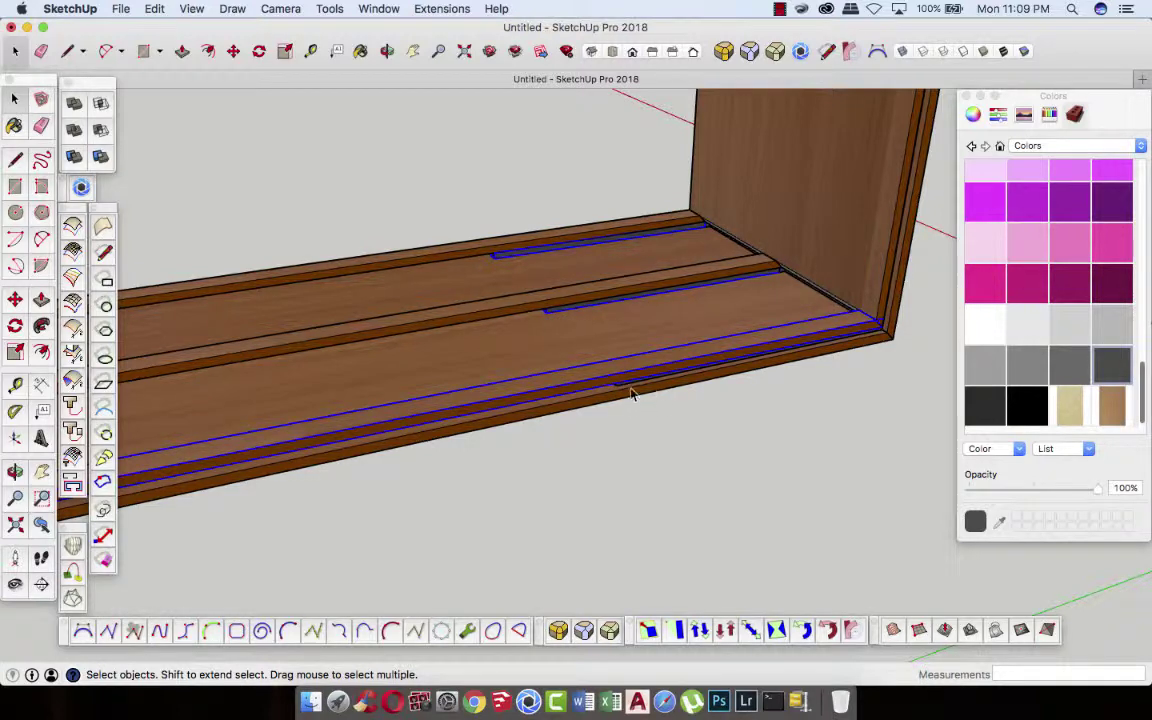
pyautogui.press('super+t')
pyautogui.click(623, 390)
pyautogui.scroll(2, 627, 400)
pyautogui.scroll(2, 605, 380)
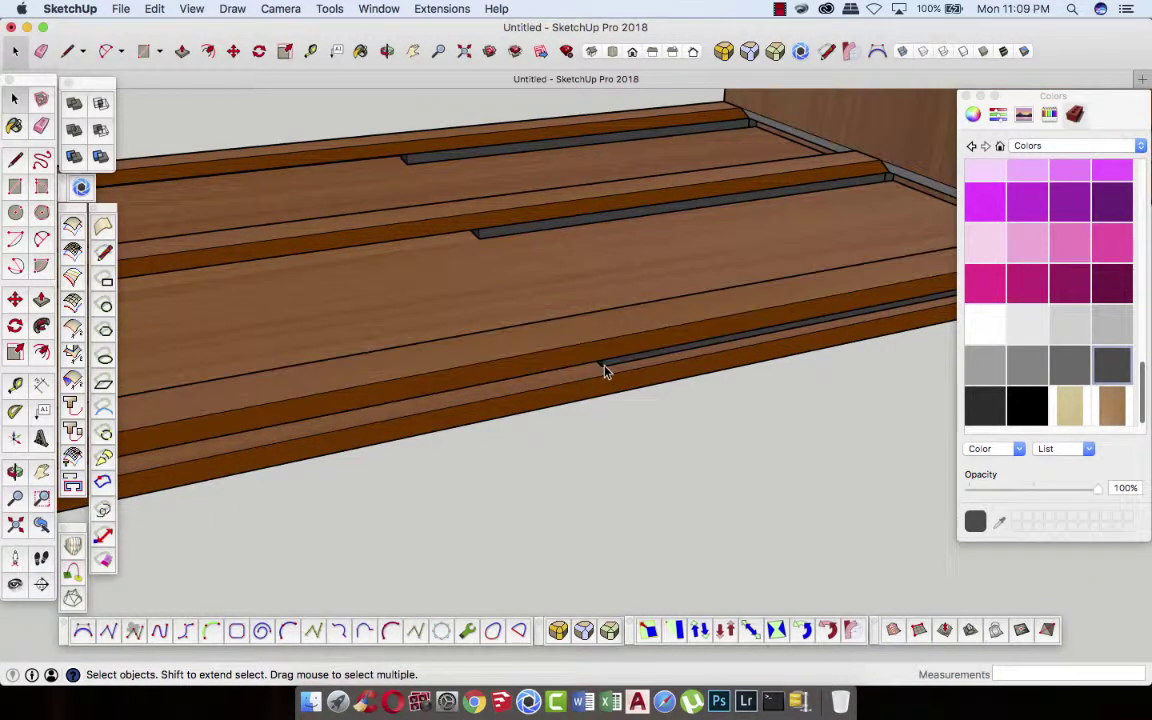
pyautogui.click(607, 366)
# - Scale the three selected dark grooves along the green axis
pyautogui.press('s')
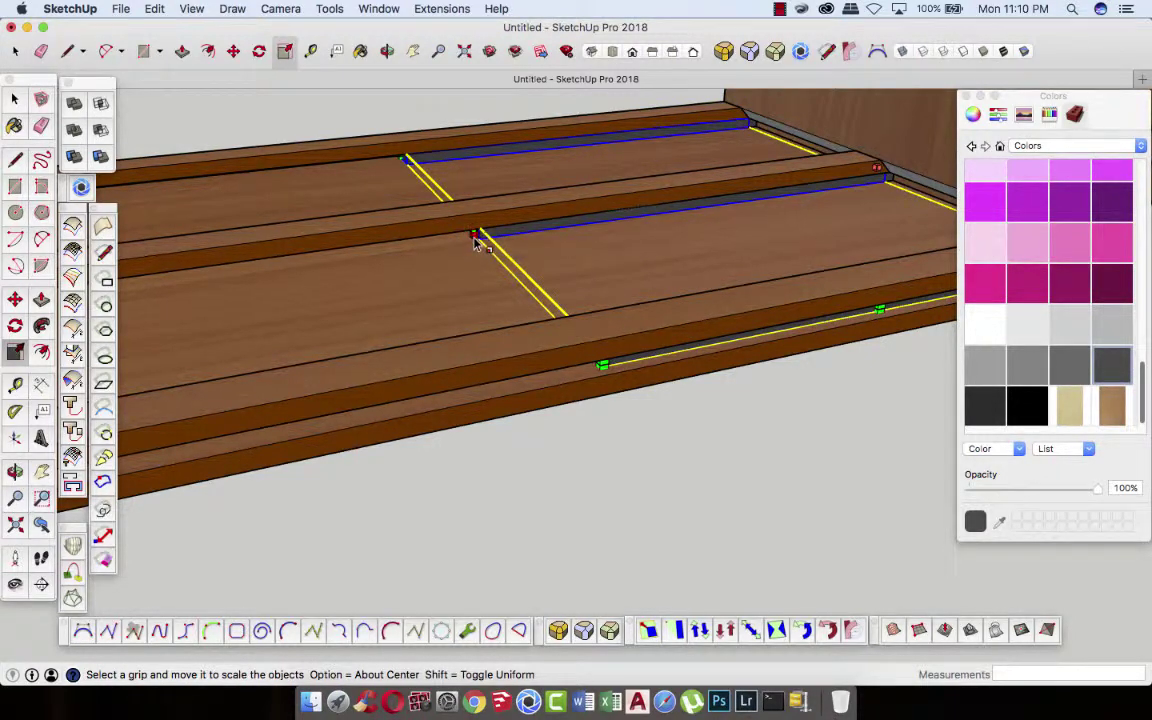
pyautogui.scroll(2, 476, 232)
pyautogui.scroll(2, 476, 230)
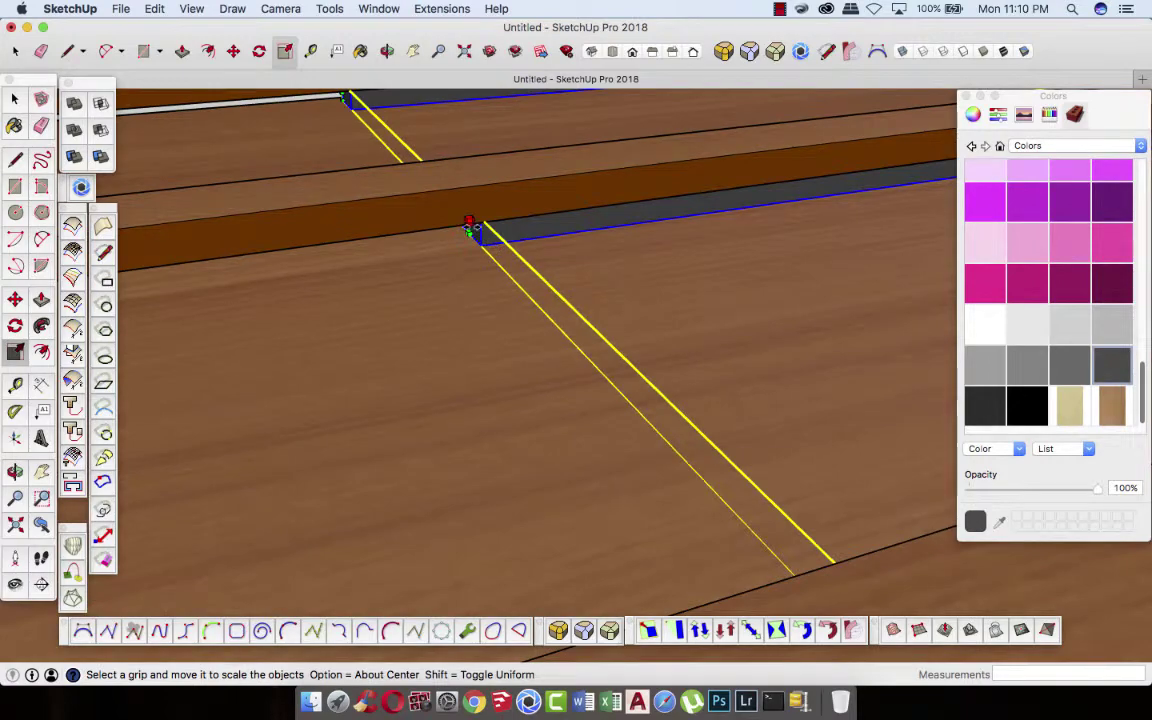
pyautogui.scroll(-1, 490, 230)
pyautogui.scroll(-3, 514, 228)
pyautogui.scroll(-3, 514, 228)
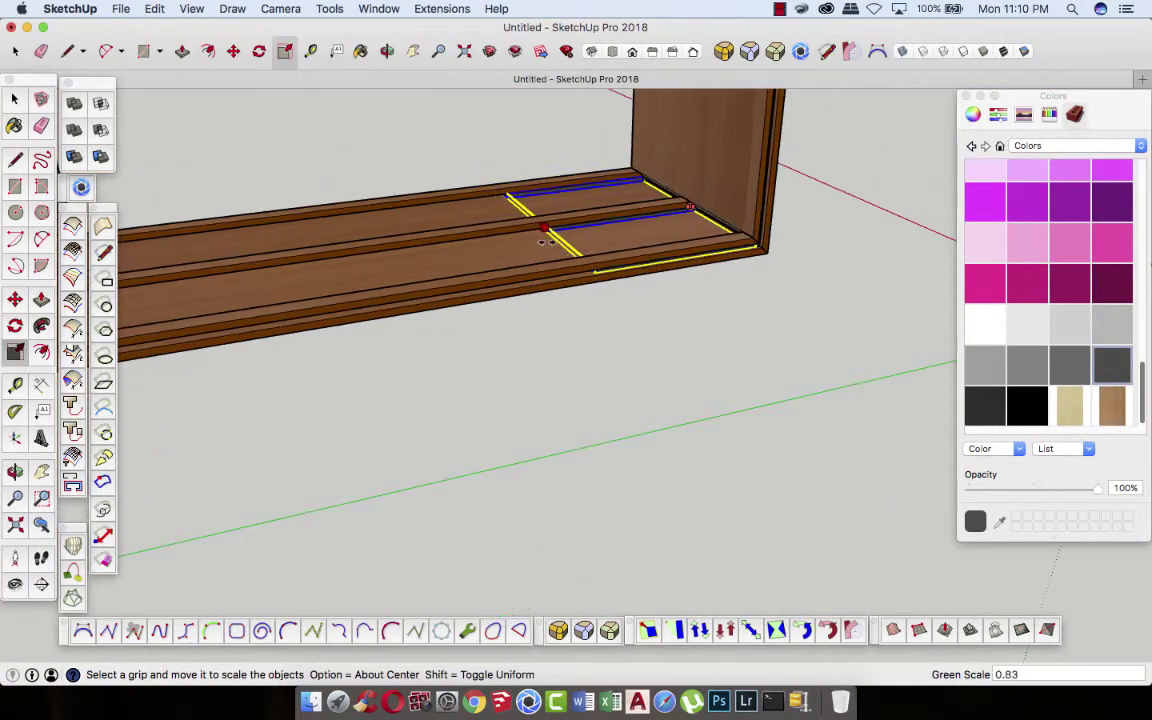
pyautogui.scroll(-1, 514, 228)
pyautogui.scroll(3, 185, 310)
pyautogui.scroll(2, 185, 313)
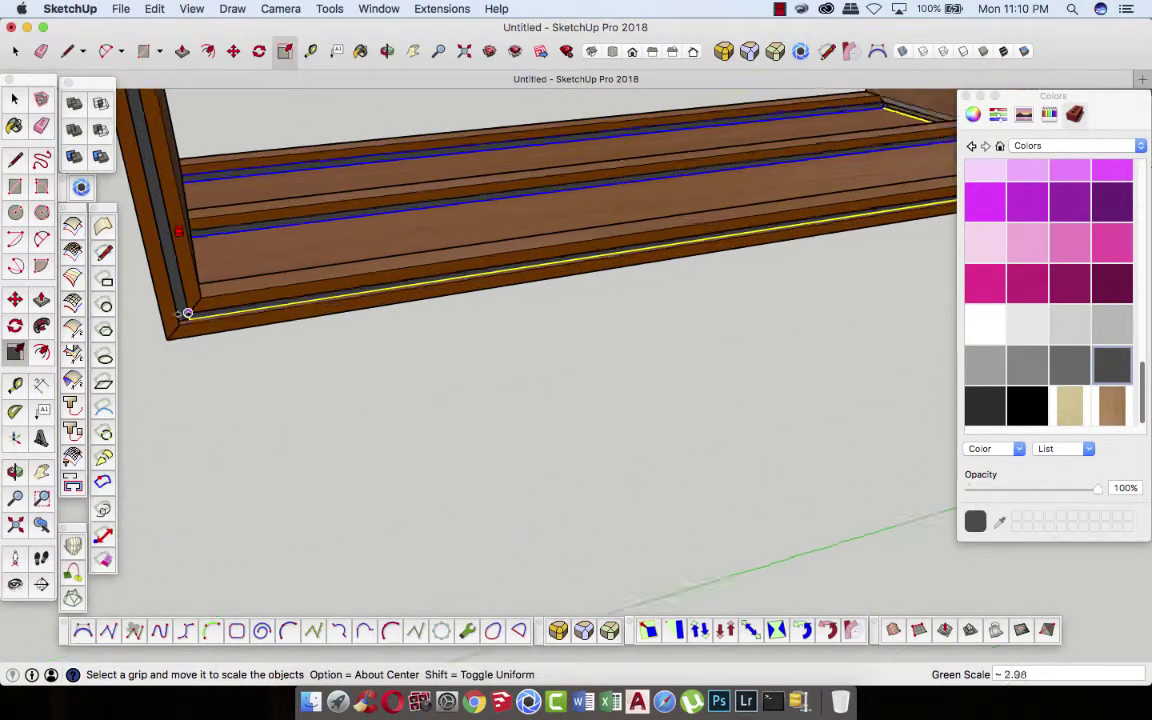
pyautogui.scroll(1, 183, 314)
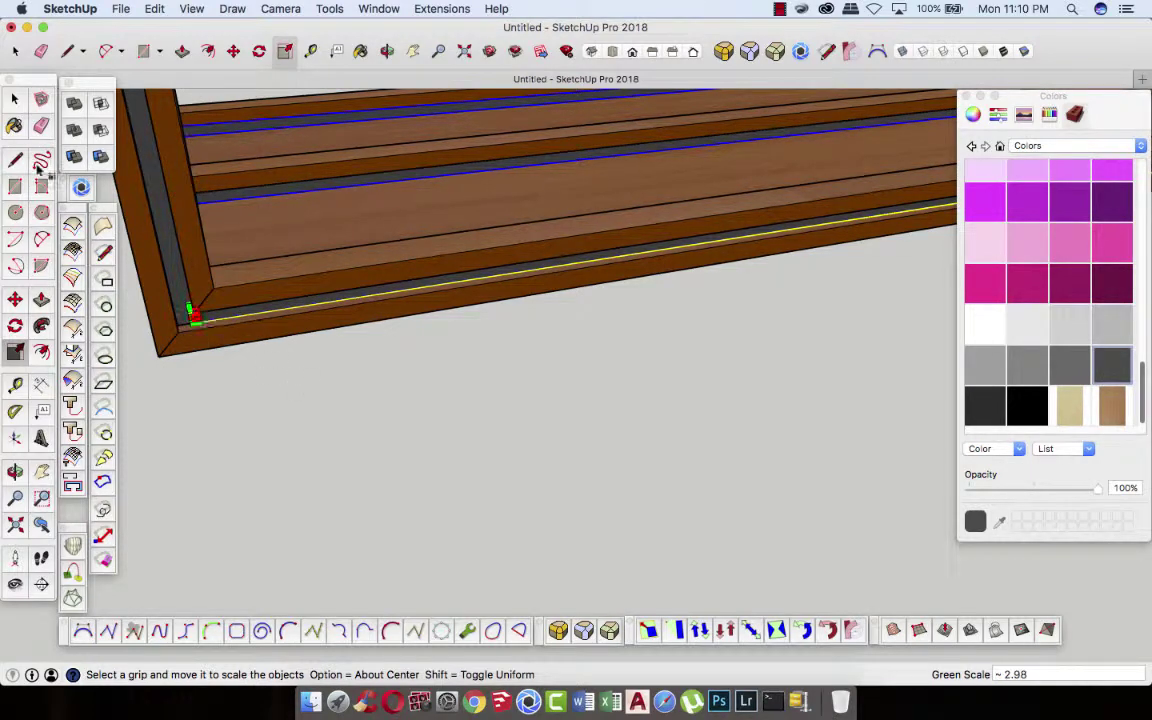
pyautogui.click(15, 99)
# - Zoom out and orbit to a front-top view of the whole cabinet
pyautogui.scroll(-3, 337, 447)
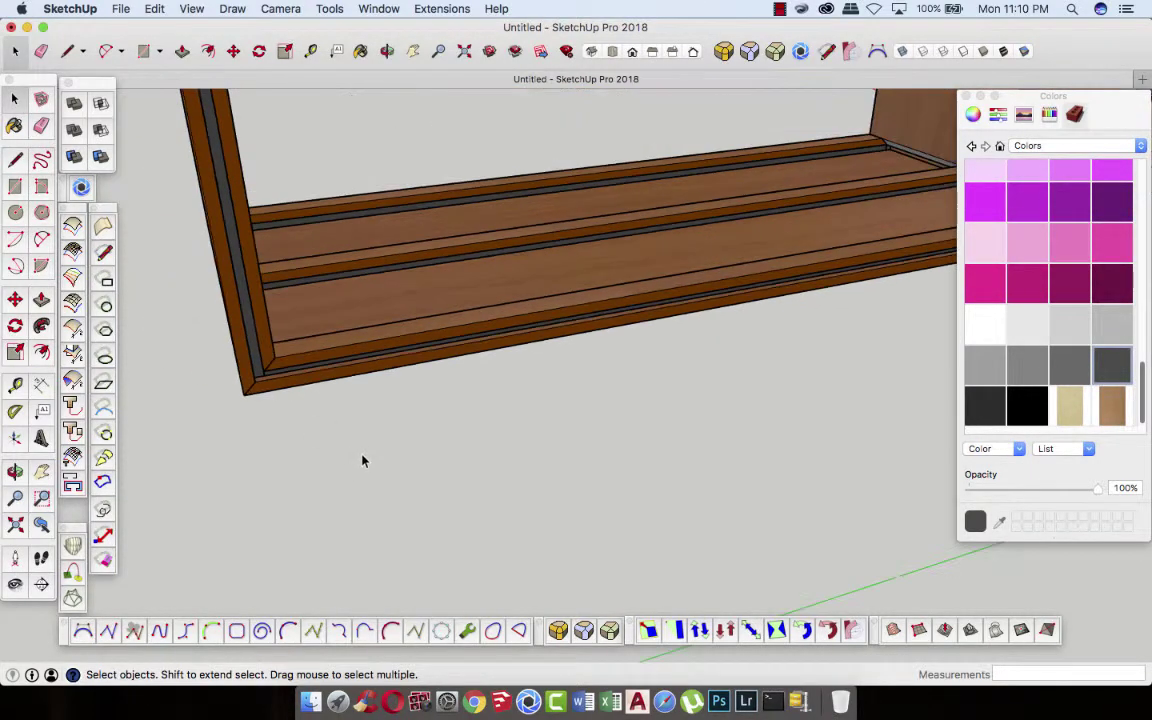
pyautogui.scroll(-3, 363, 463)
pyautogui.click(387, 51)
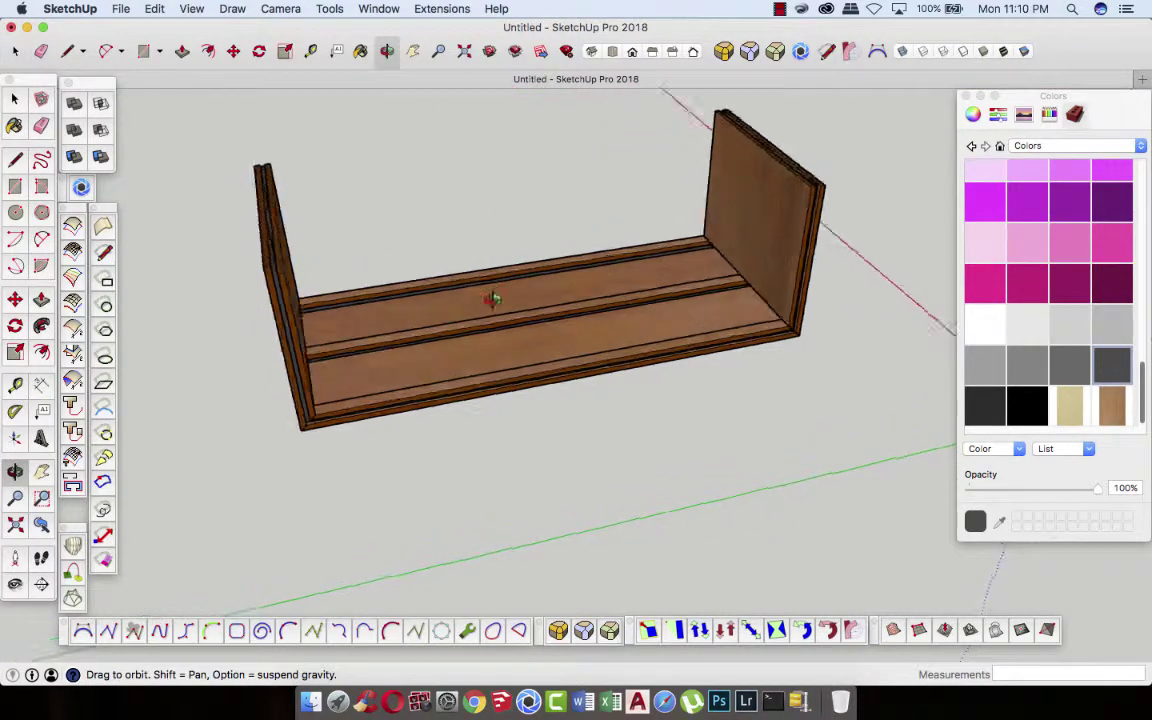
pyautogui.moveTo(488, 301)
pyautogui.mouseDown()
pyautogui.moveTo(396, 393)
pyautogui.moveTo(396, 437)
pyautogui.moveTo(406, 424)
pyautogui.mouseUp()
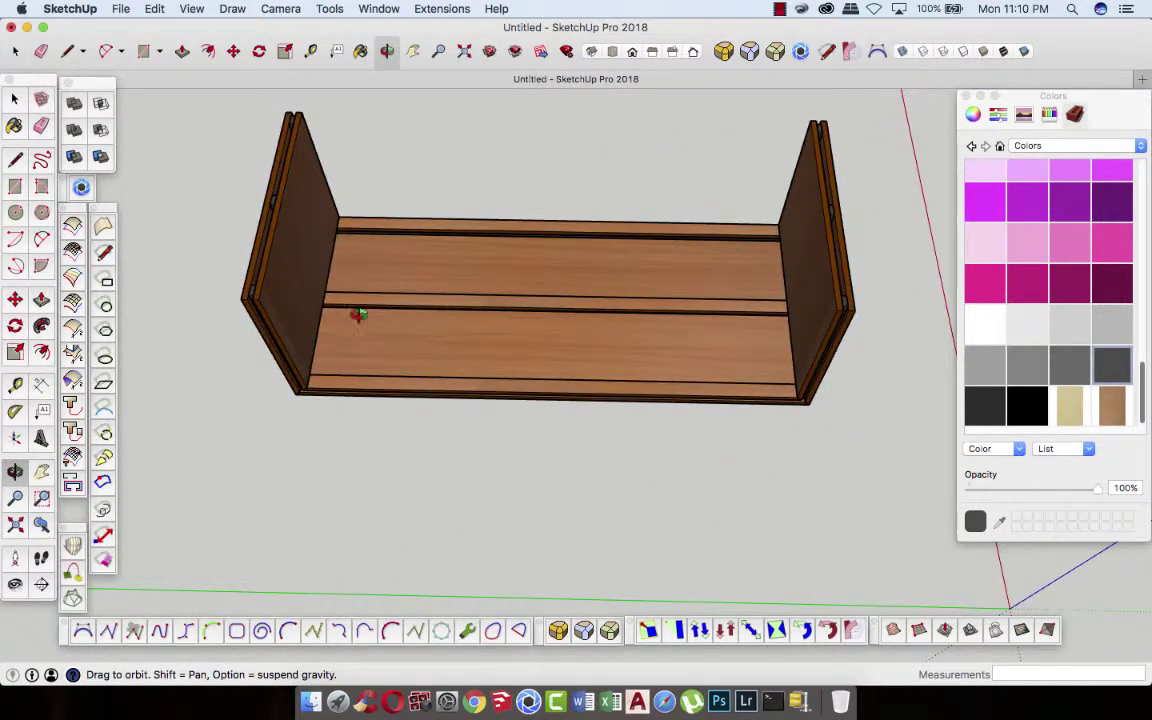
pyautogui.scroll(1, 325, 275)
pyautogui.click(15, 101)
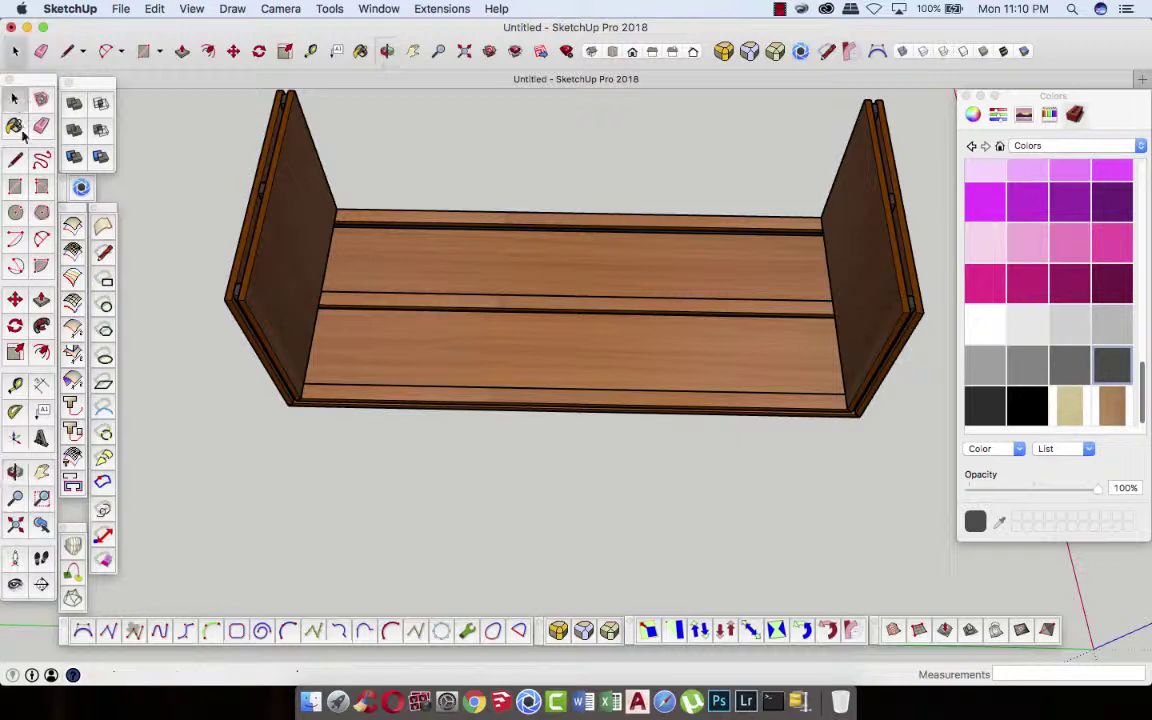
# - Draw a 930 mm by 2260 mm rectangle across the base board between the end panels
pyautogui.click(15, 187)
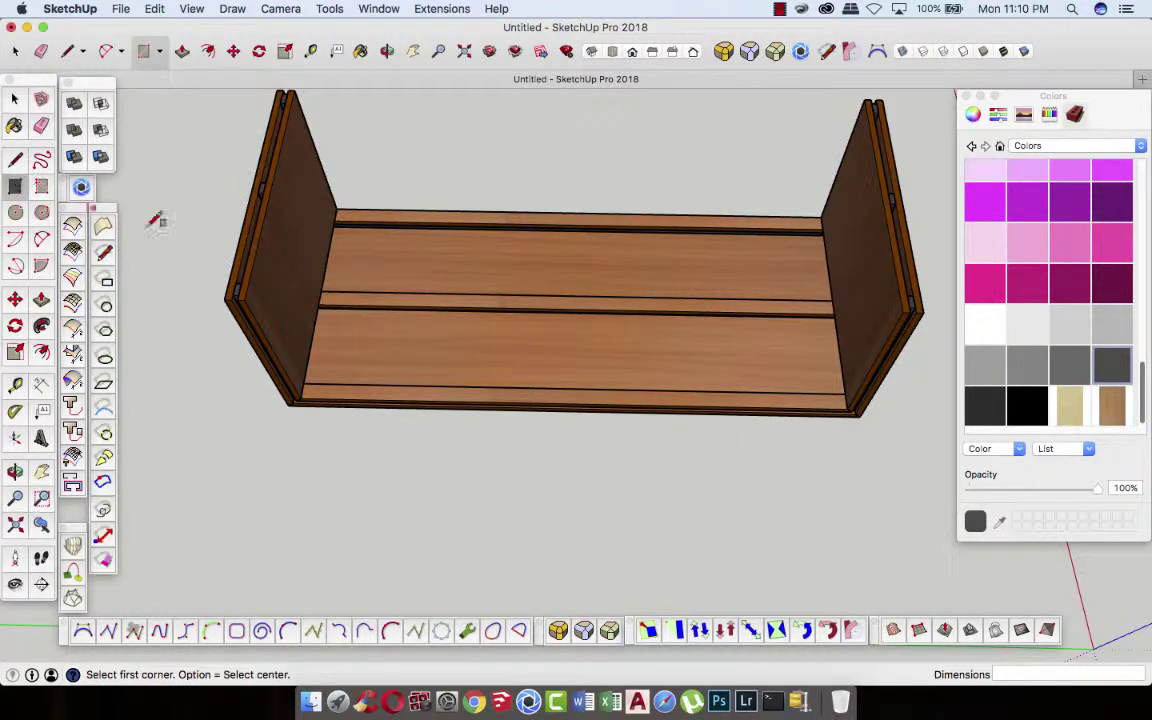
pyautogui.scroll(1, 345, 208)
pyautogui.scroll(2, 340, 215)
pyautogui.scroll(1, 335, 215)
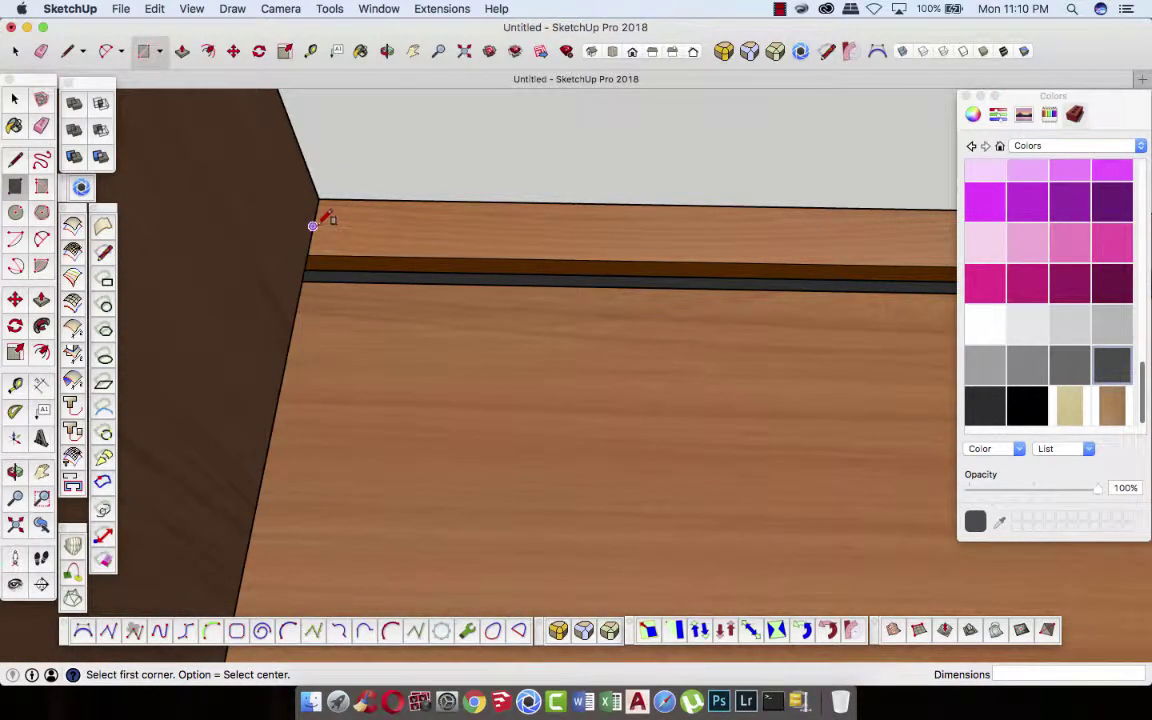
pyautogui.click(313, 226)
pyautogui.scroll(-1, 318, 226)
pyautogui.scroll(-2, 322, 228)
pyautogui.scroll(-2, 326, 229)
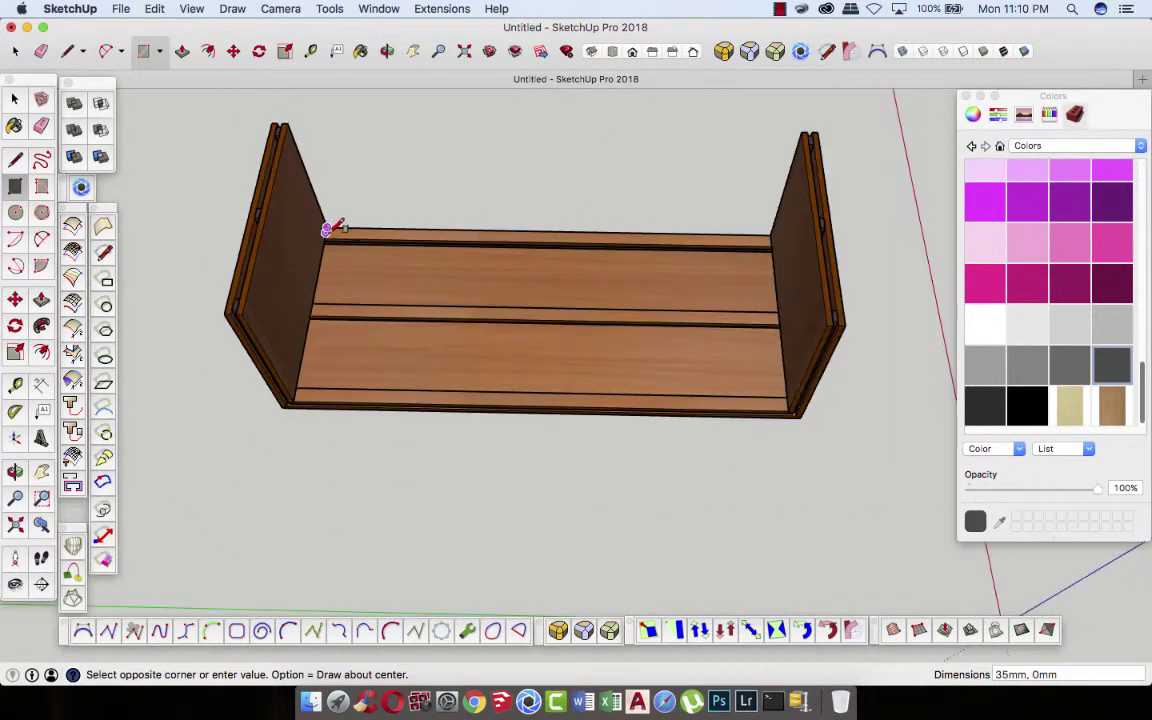
pyautogui.scroll(2, 771, 398)
pyautogui.scroll(3, 774, 401)
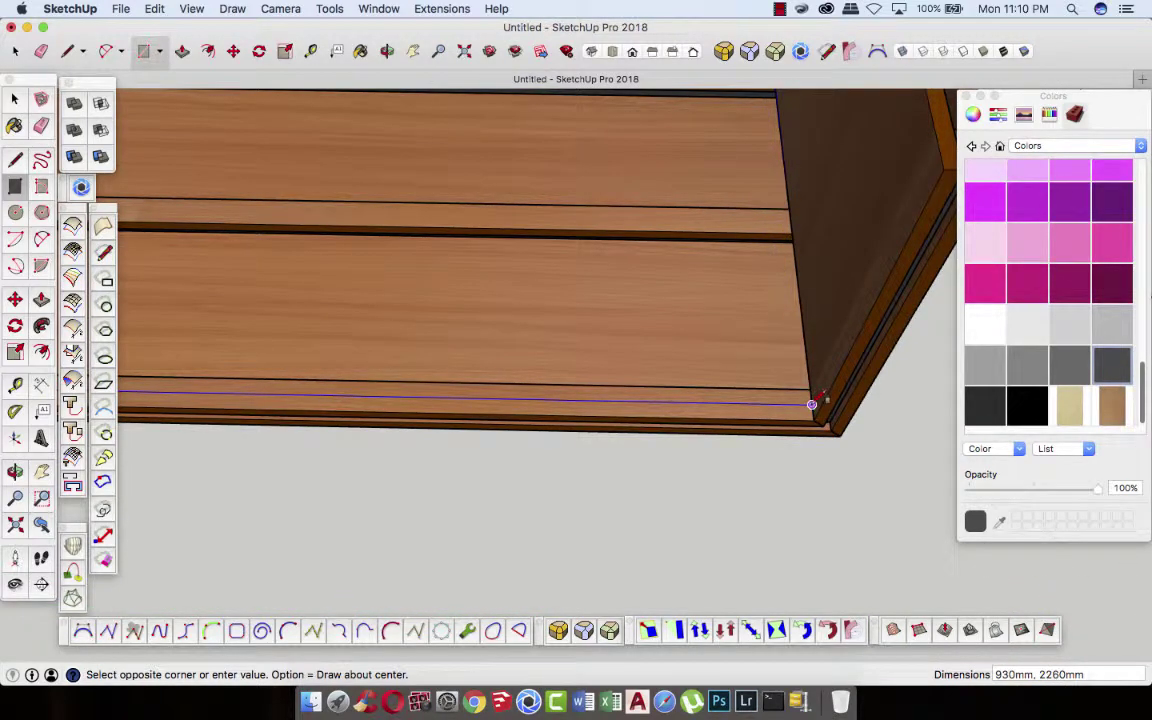
pyautogui.click(812, 404)
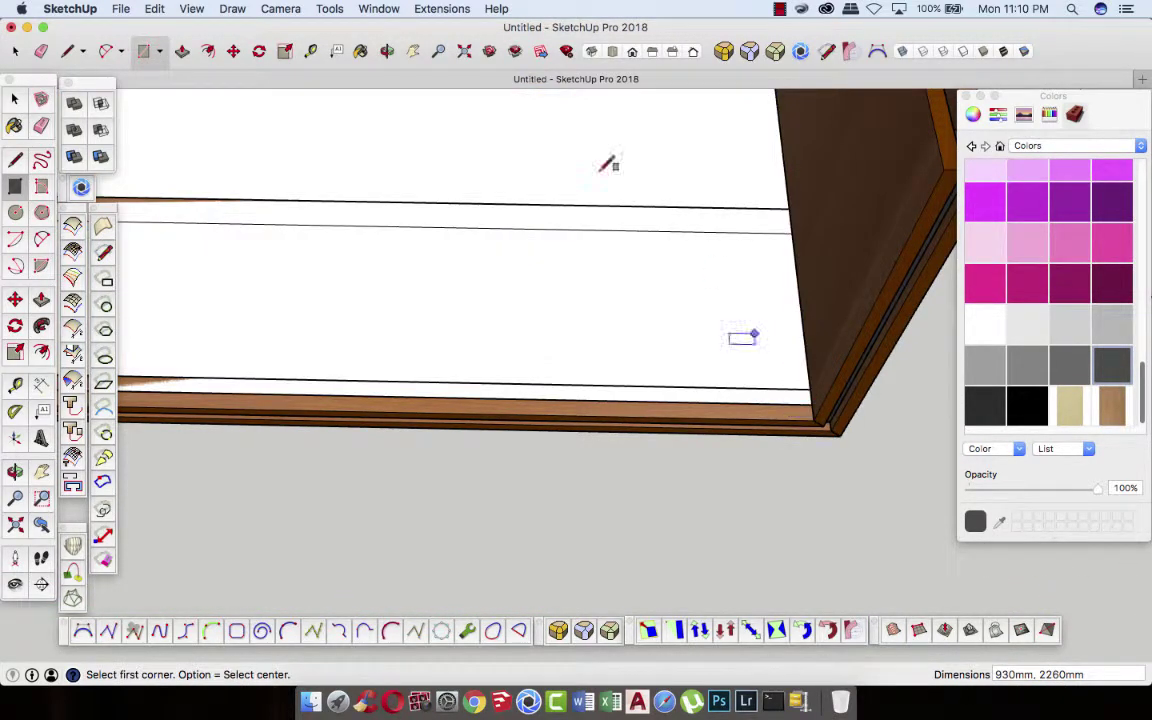
# - Pull the rectangle up 5mm into a thin slab
pyautogui.press('o')
pyautogui.moveTo(445, 276); pyautogui.dragTo(609, 236)
pyautogui.click(183, 54)
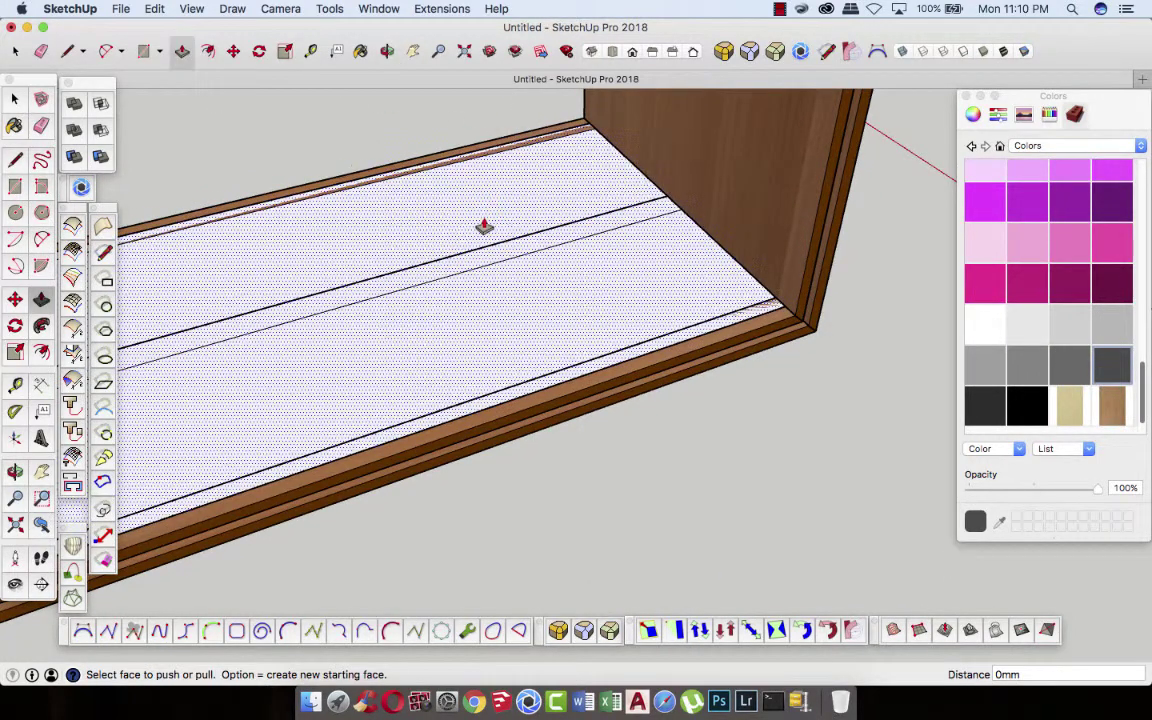
pyautogui.click(487, 225)
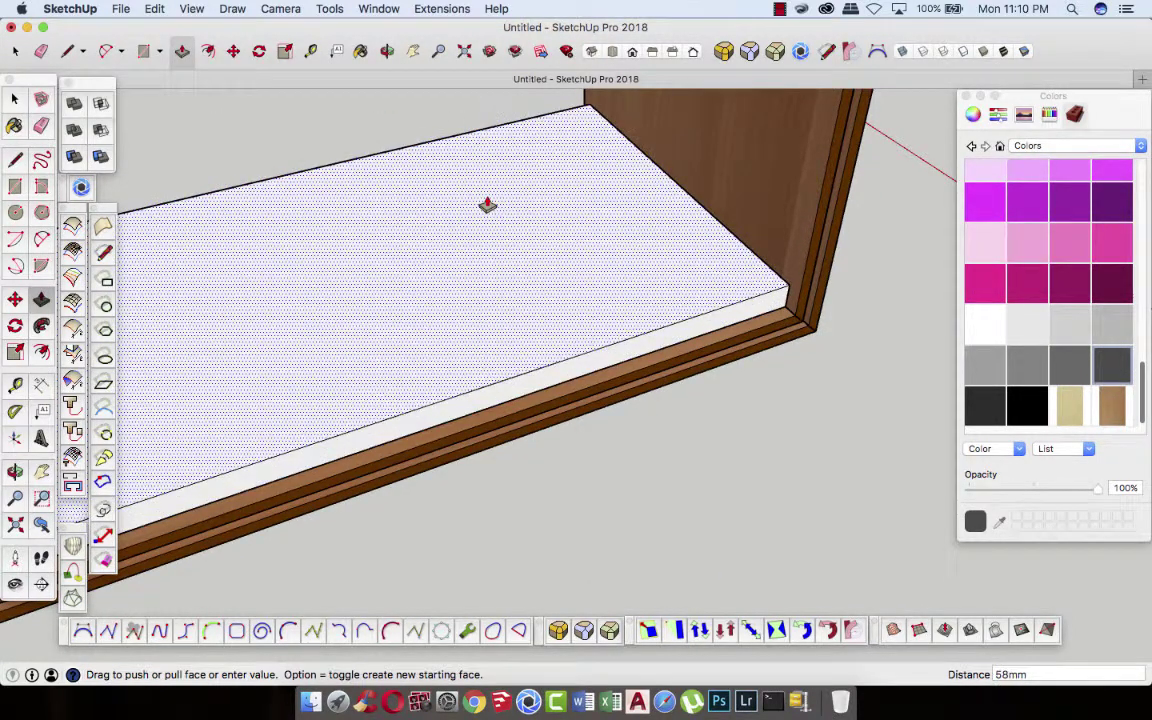
pyautogui.press('Return')
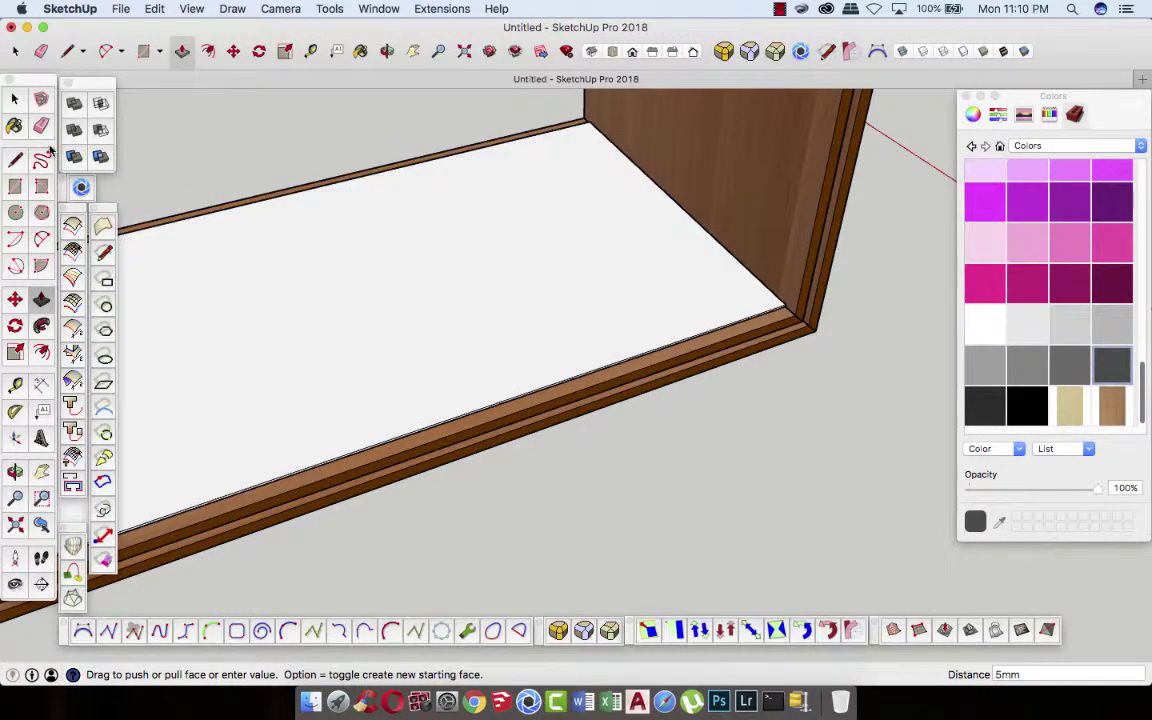
pyautogui.click(17, 99)
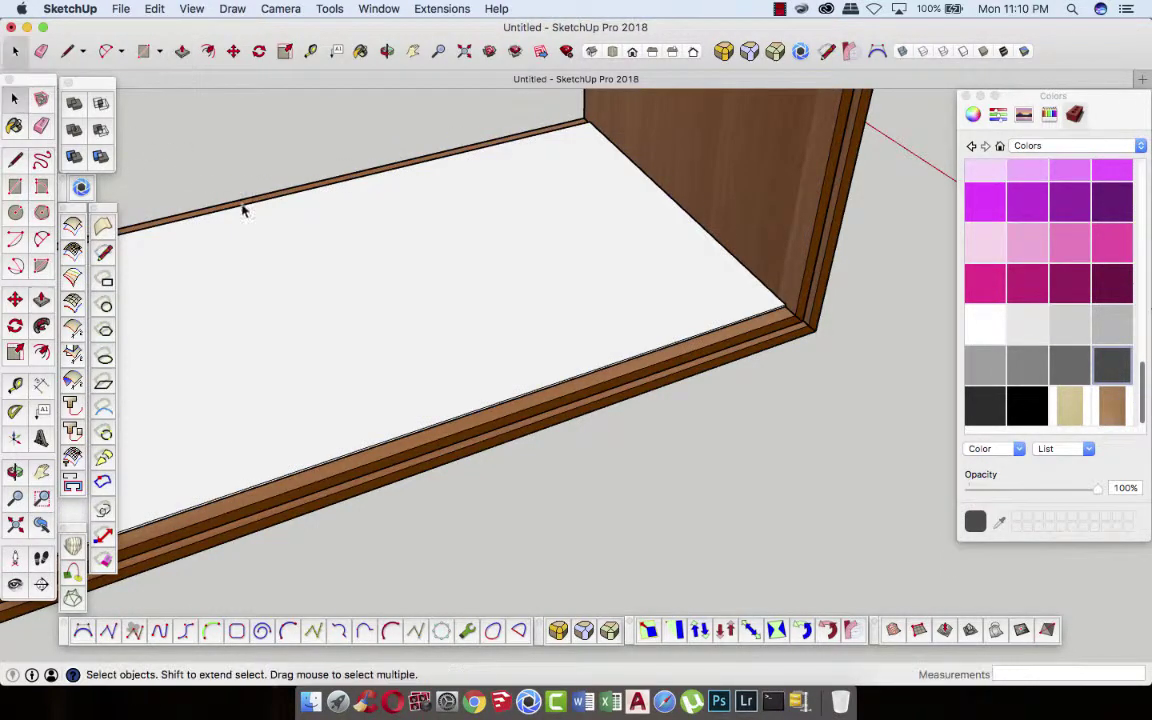
# - Select the new 5 mm floor slab with its edges and make it a group
pyautogui.doubleClick(428, 278)
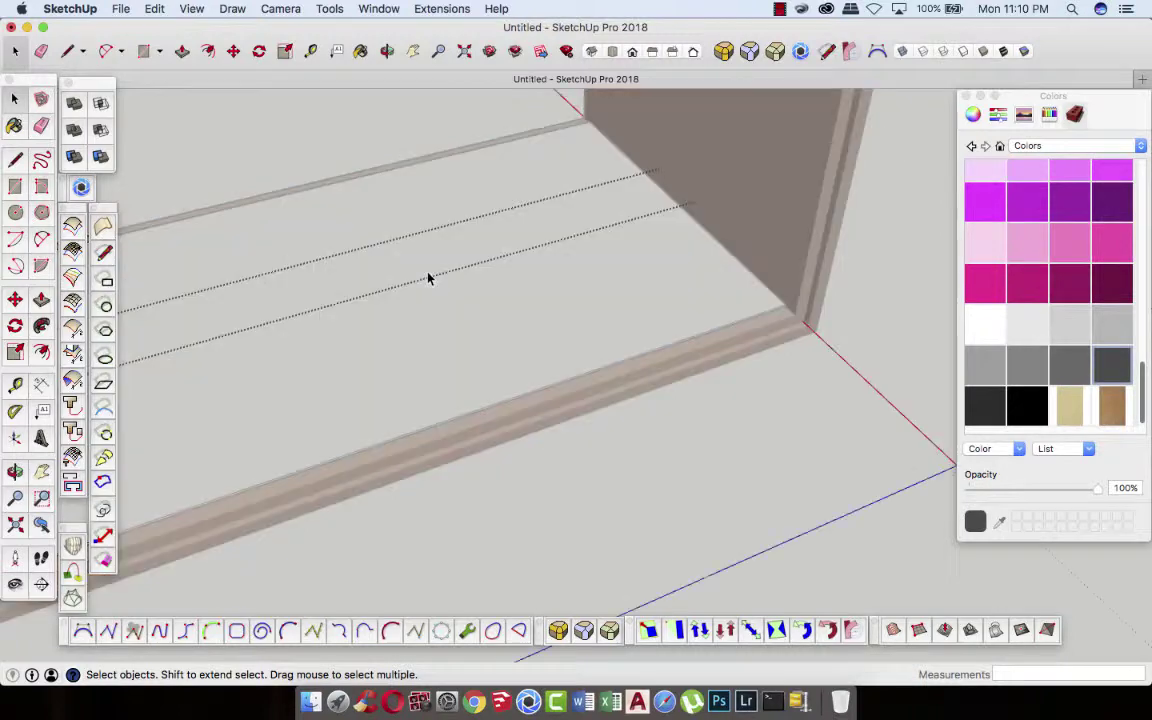
pyautogui.click(869, 359)
pyautogui.click(637, 297)
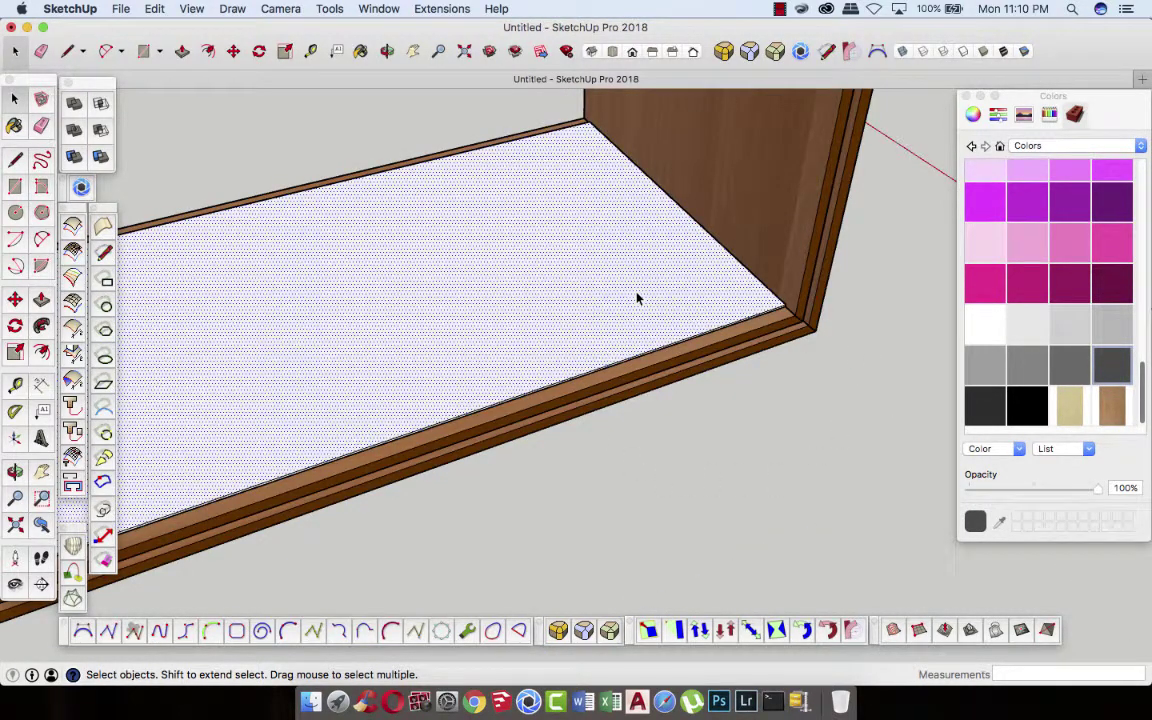
pyautogui.doubleClick(637, 297)
pyautogui.rightClick(637, 297)
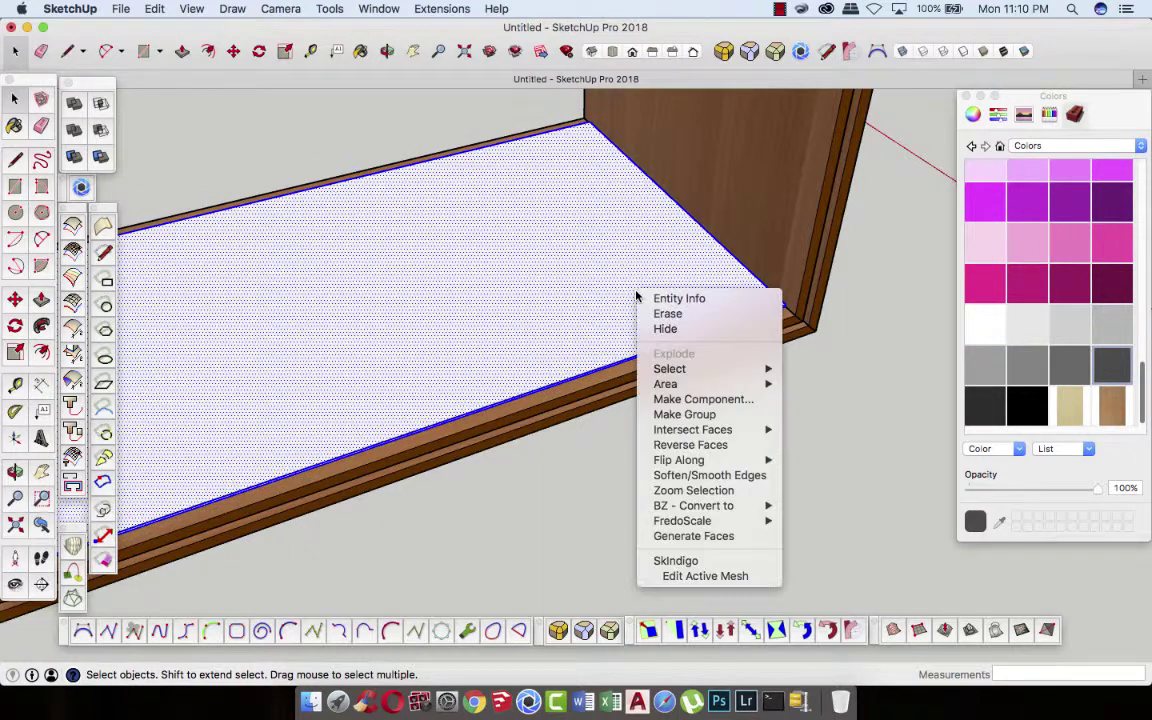
pyautogui.click(685, 414)
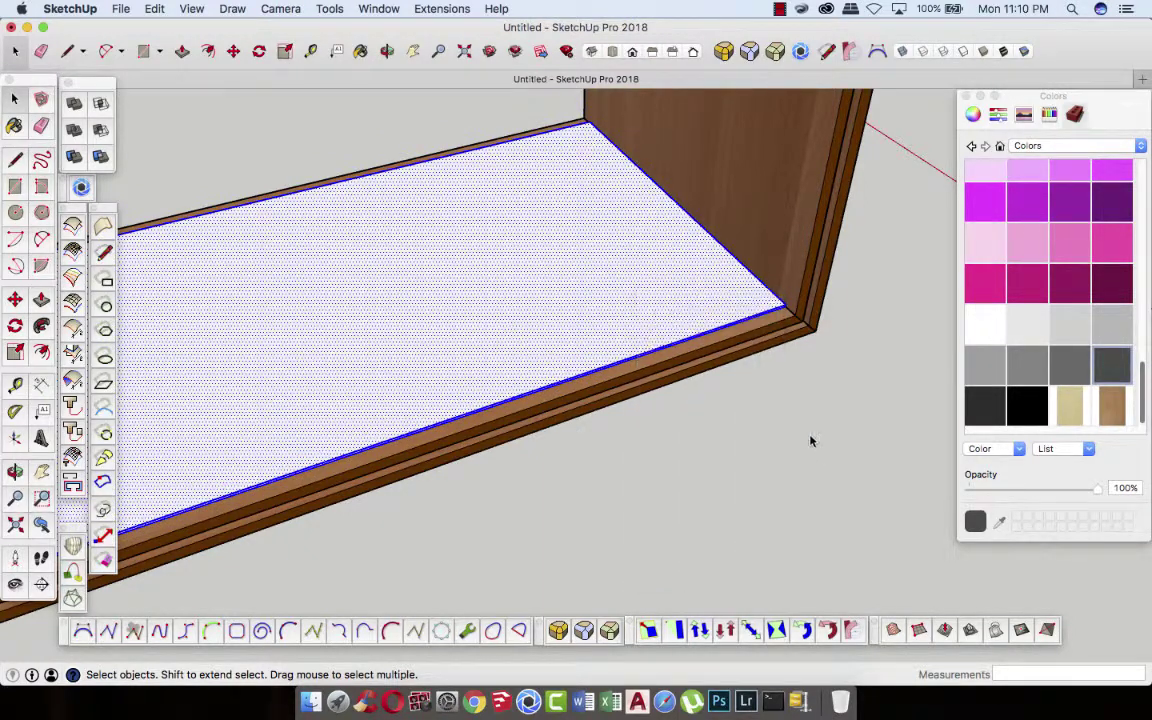
# - Paint the floor slab group with the cabinet's wood texture
pyautogui.press('b')
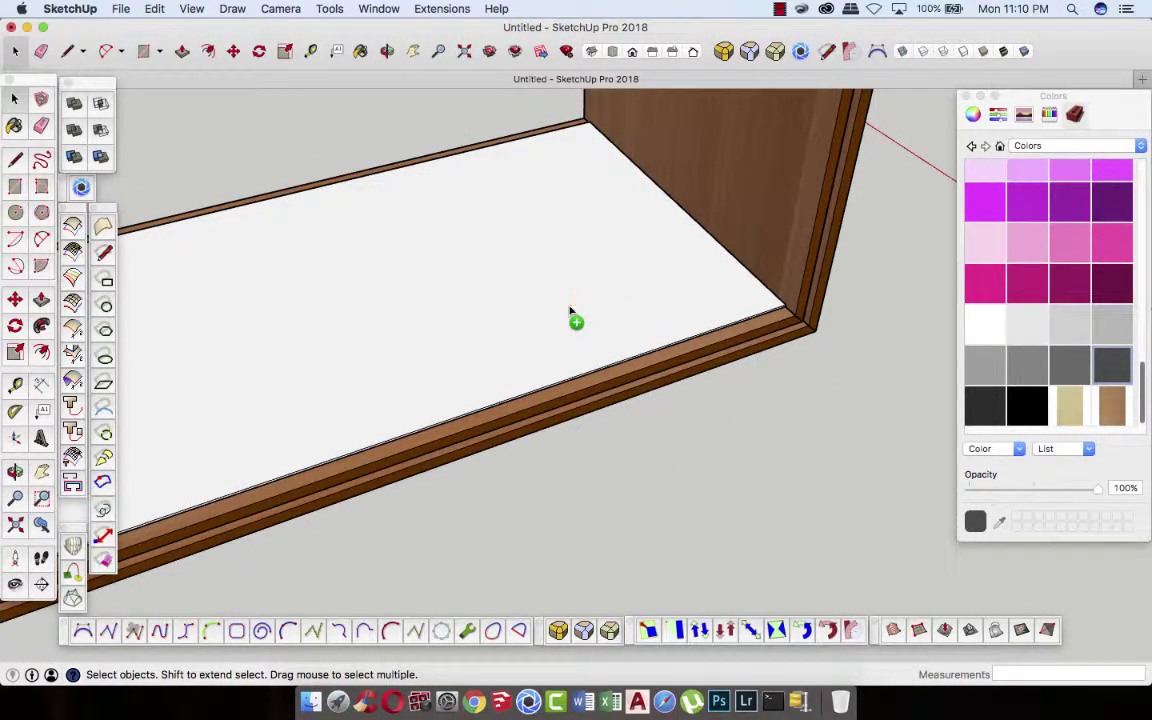
pyautogui.click(571, 312)
pyautogui.scroll(-3, 675, 389)
pyautogui.scroll(-5, 675, 389)
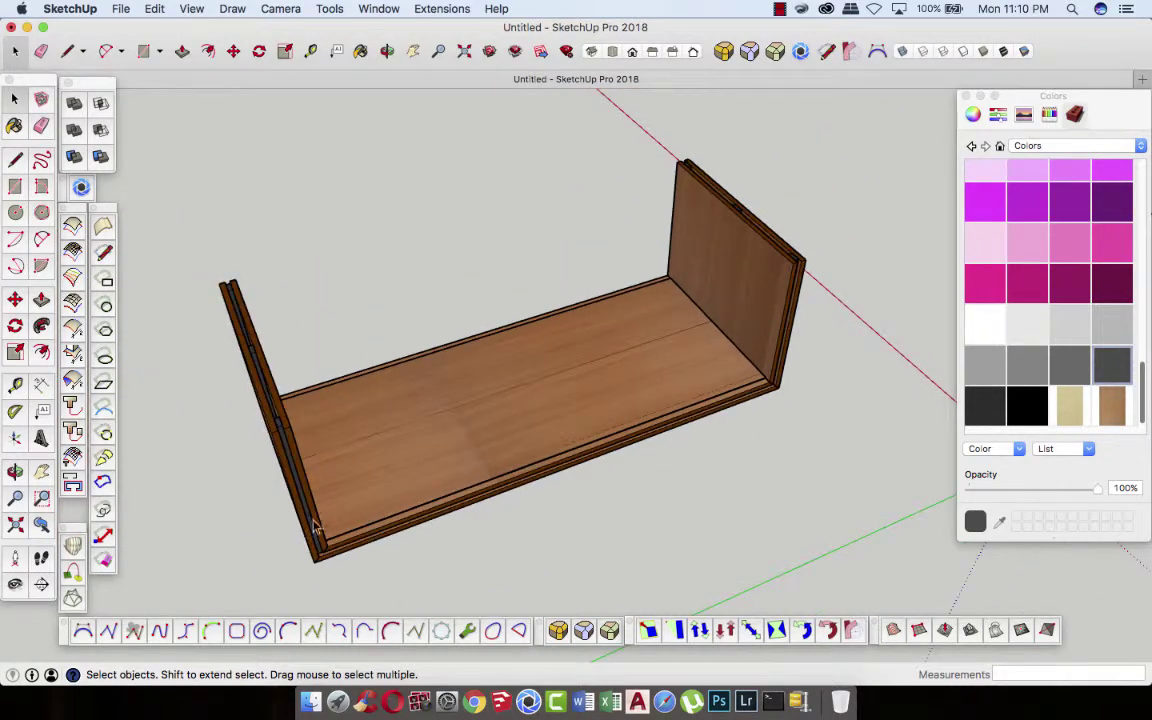
pyautogui.scroll(2, 300, 515)
pyautogui.scroll(3, 500, 415)
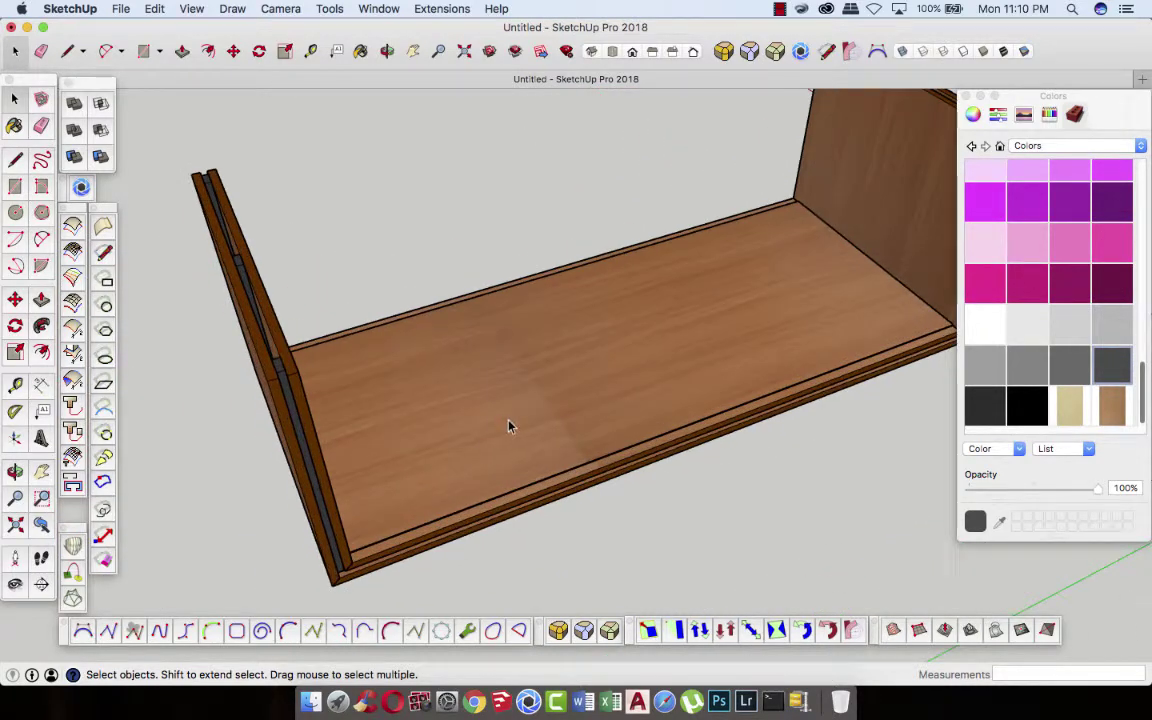
# - Inside the floor group, select the top face and pick the brown wood material
pyautogui.click(600, 376)
pyautogui.doubleClick(602, 368)
pyautogui.click(603, 367)
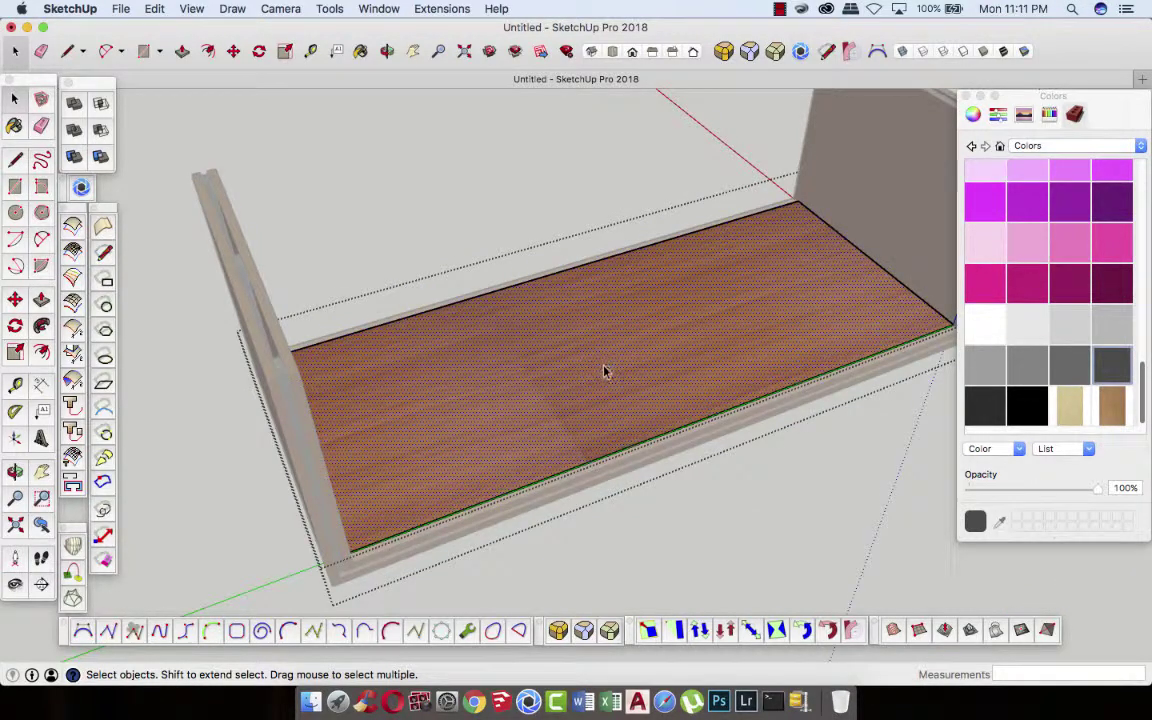
pyautogui.click(1106, 416)
# - Reposition and rotate the floor texture so the wood grain runs lengthwise
pyautogui.rightClick(581, 338)
pyautogui.moveTo(650, 522)
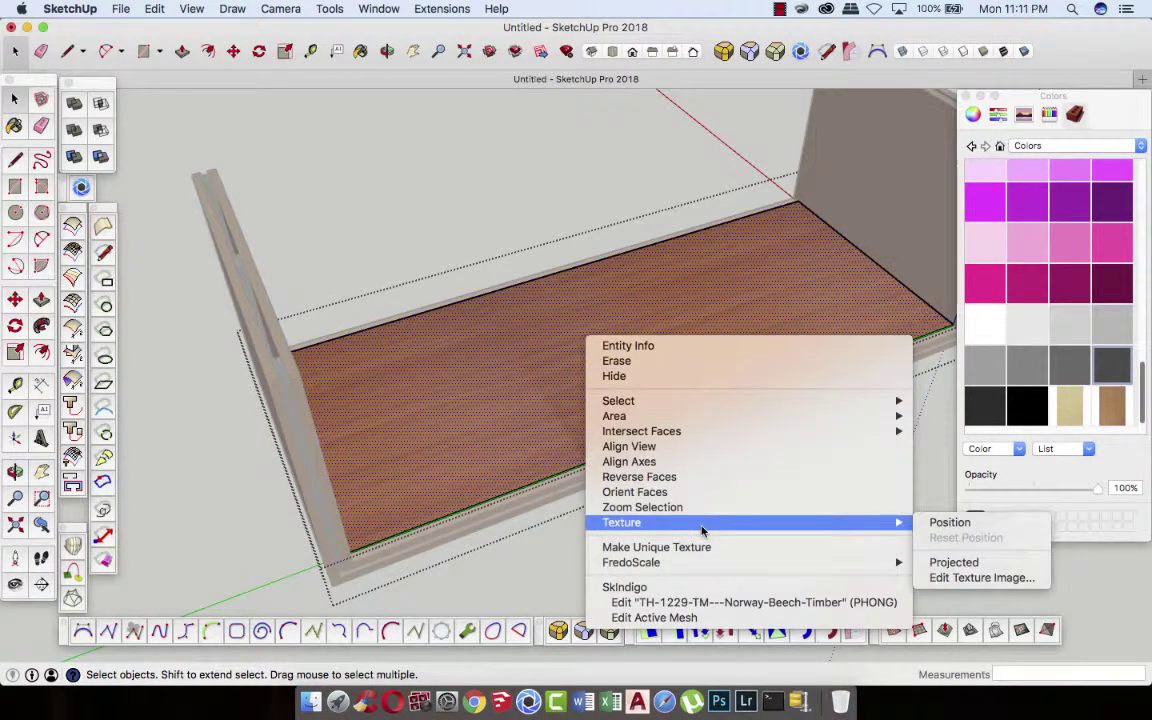
pyautogui.click(950, 522)
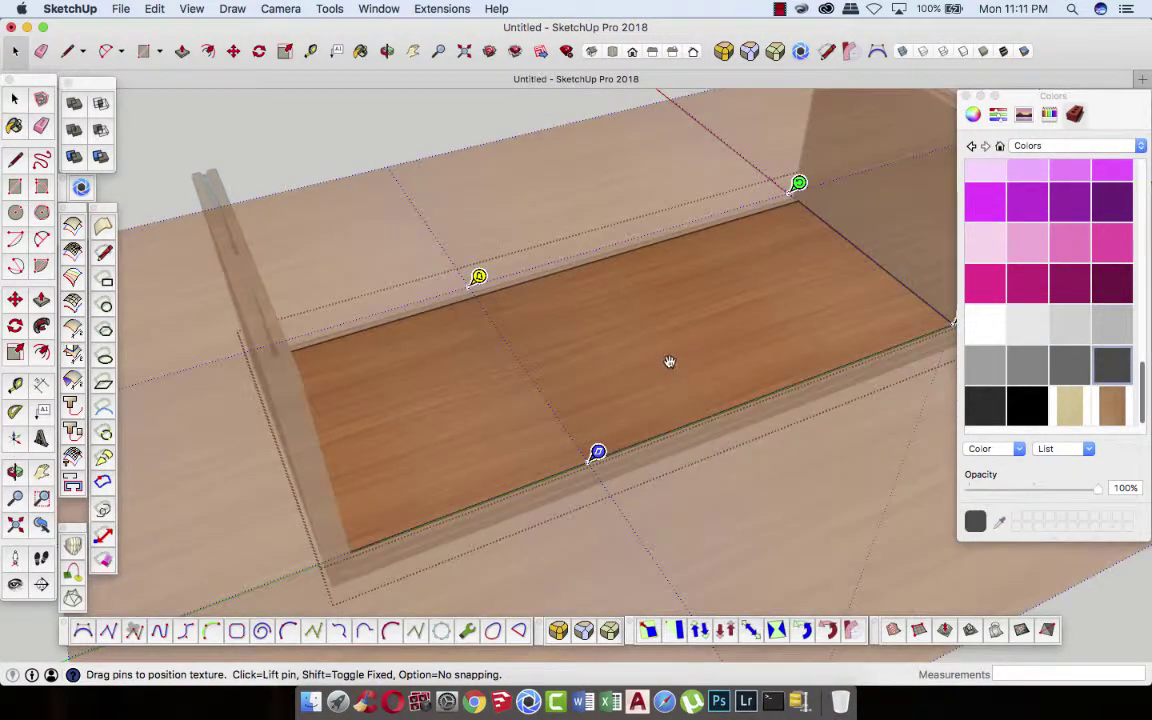
pyautogui.moveTo(666, 378); pyautogui.dragTo(460, 450)
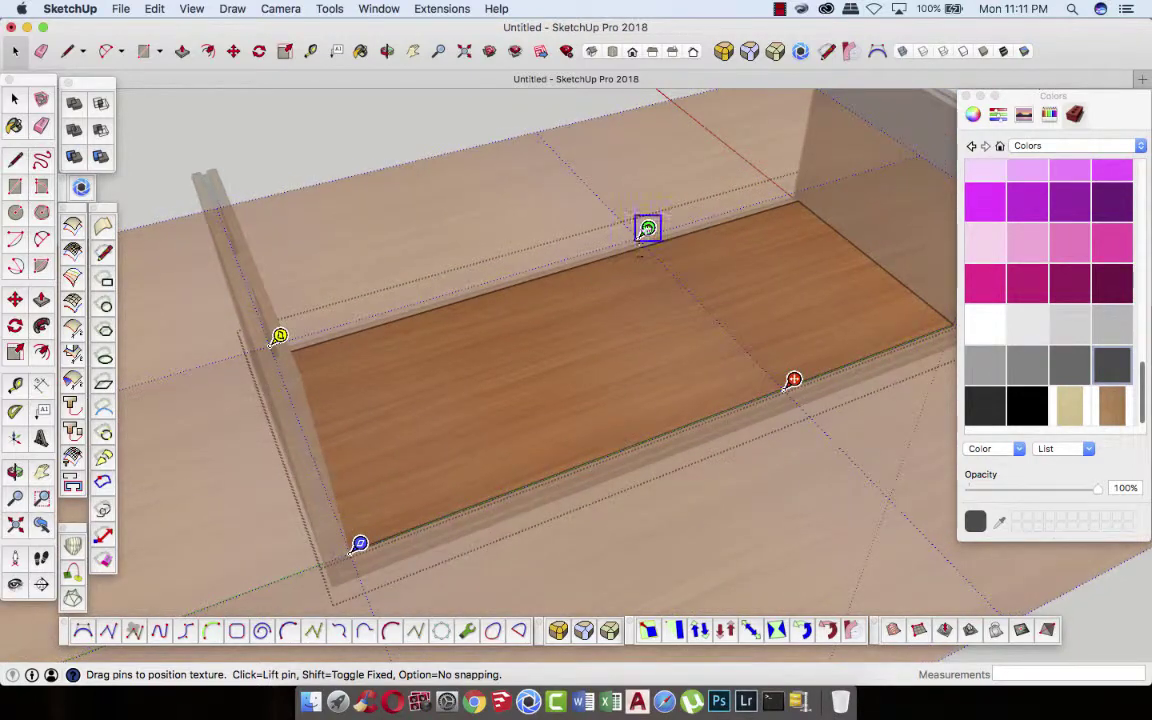
pyautogui.moveTo(648, 228); pyautogui.dragTo(611, 189)
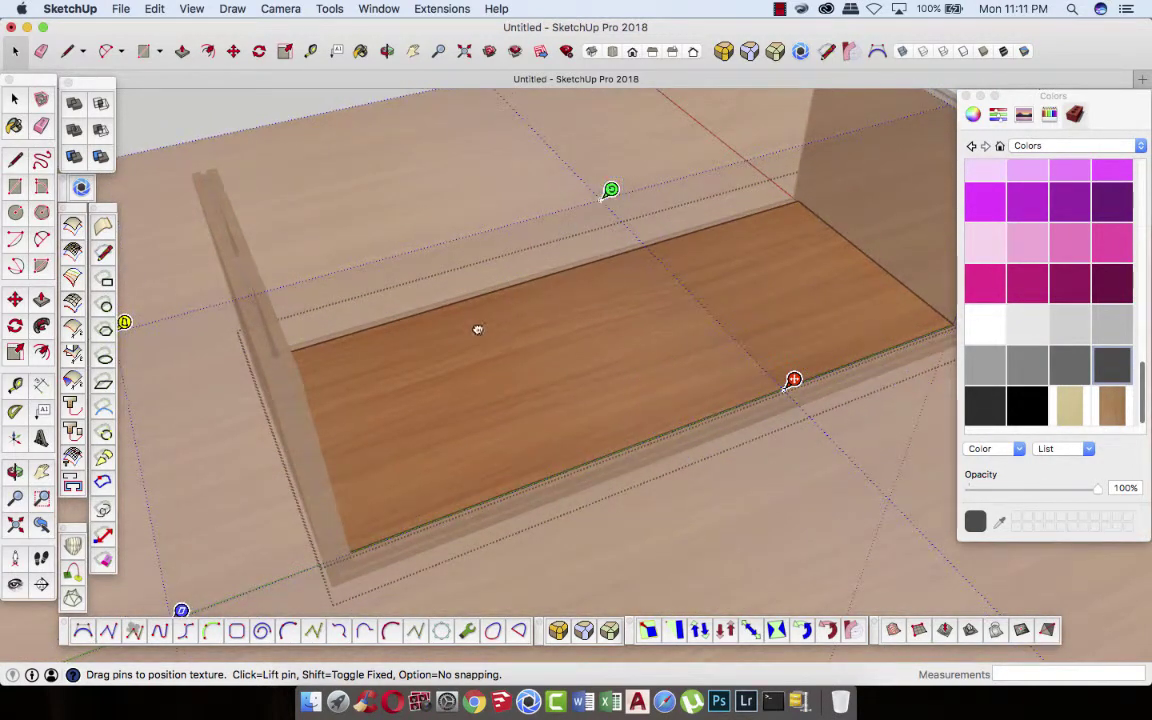
pyautogui.moveTo(477, 329); pyautogui.dragTo(605, 313)
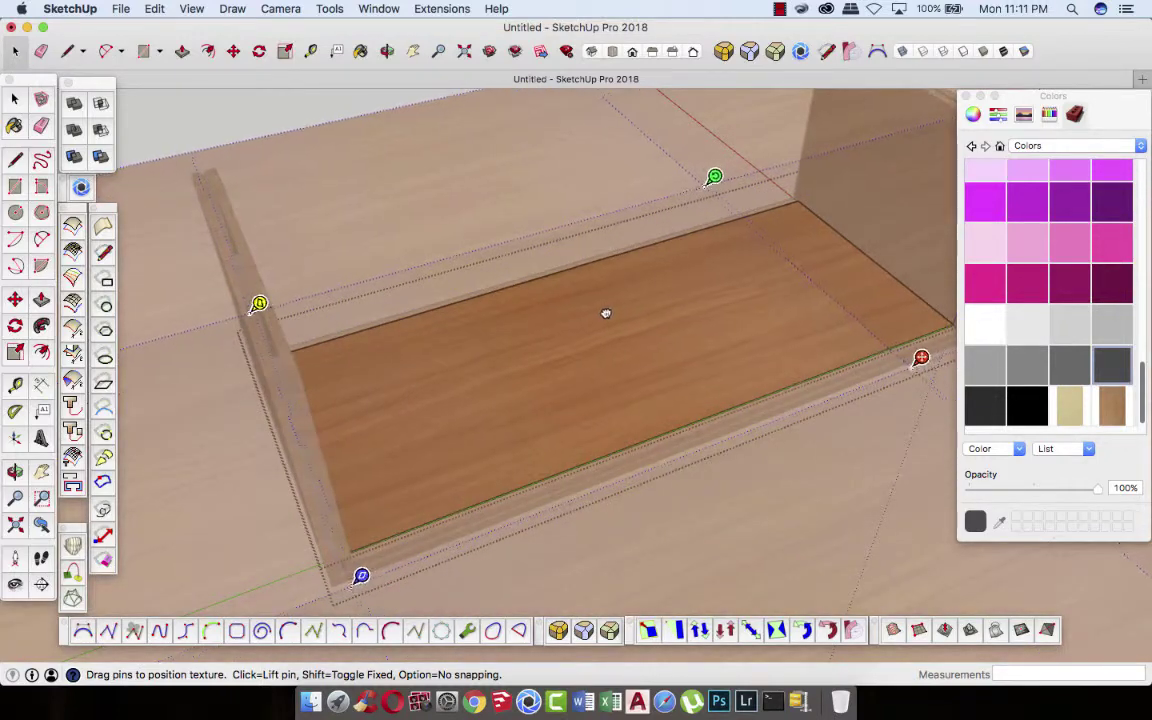
pyautogui.moveTo(714, 177); pyautogui.dragTo(675, 154)
pyautogui.moveTo(593, 330); pyautogui.dragTo(689, 303)
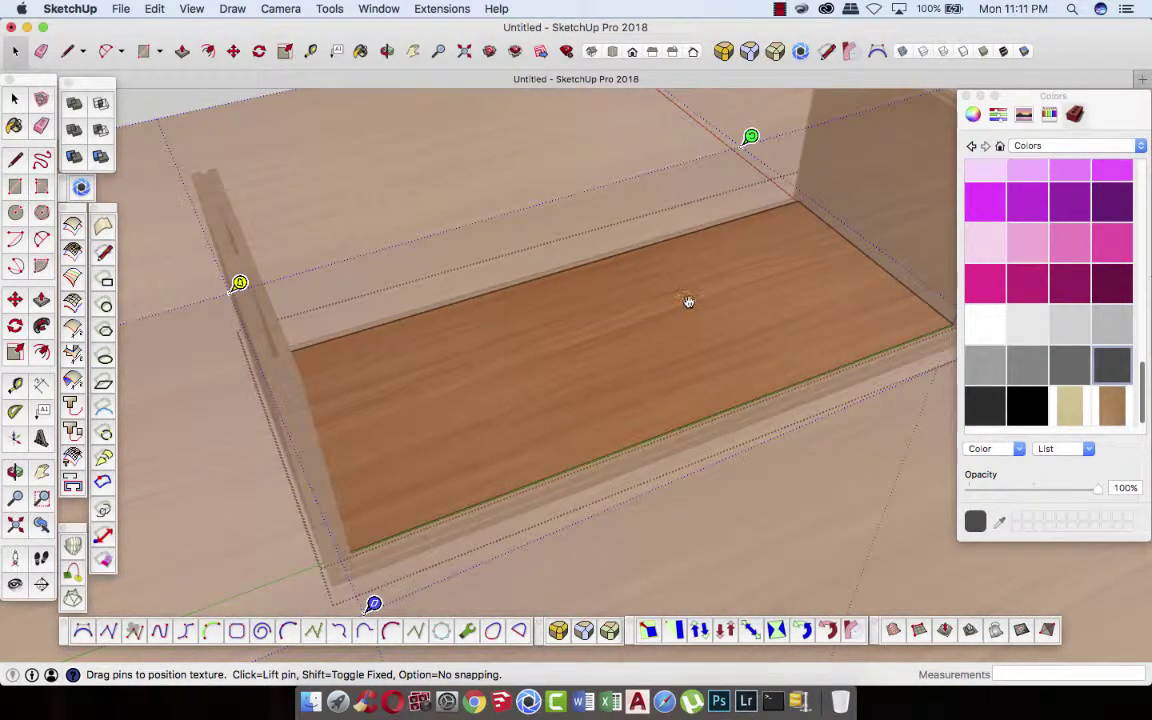
# - Confirm the texture placement and exit the floor group
pyautogui.scroll(-3, 534, 335)
pyautogui.click(304, 143)
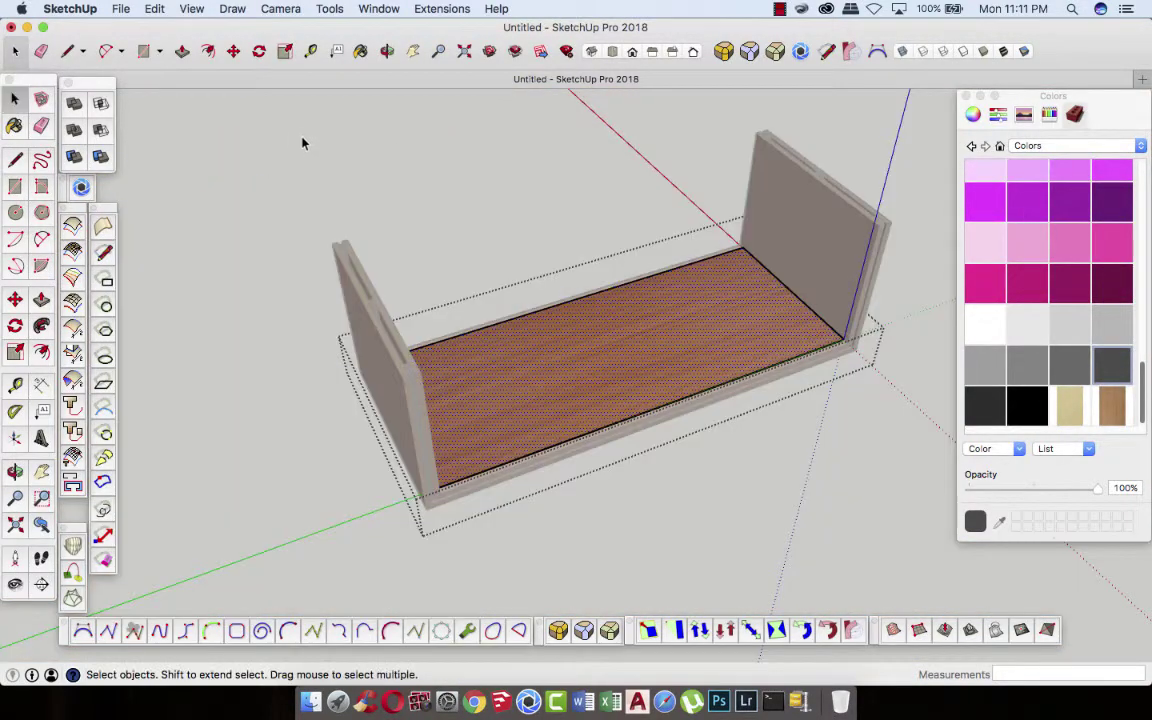
pyautogui.click(304, 143)
pyautogui.scroll(5, 644, 347)
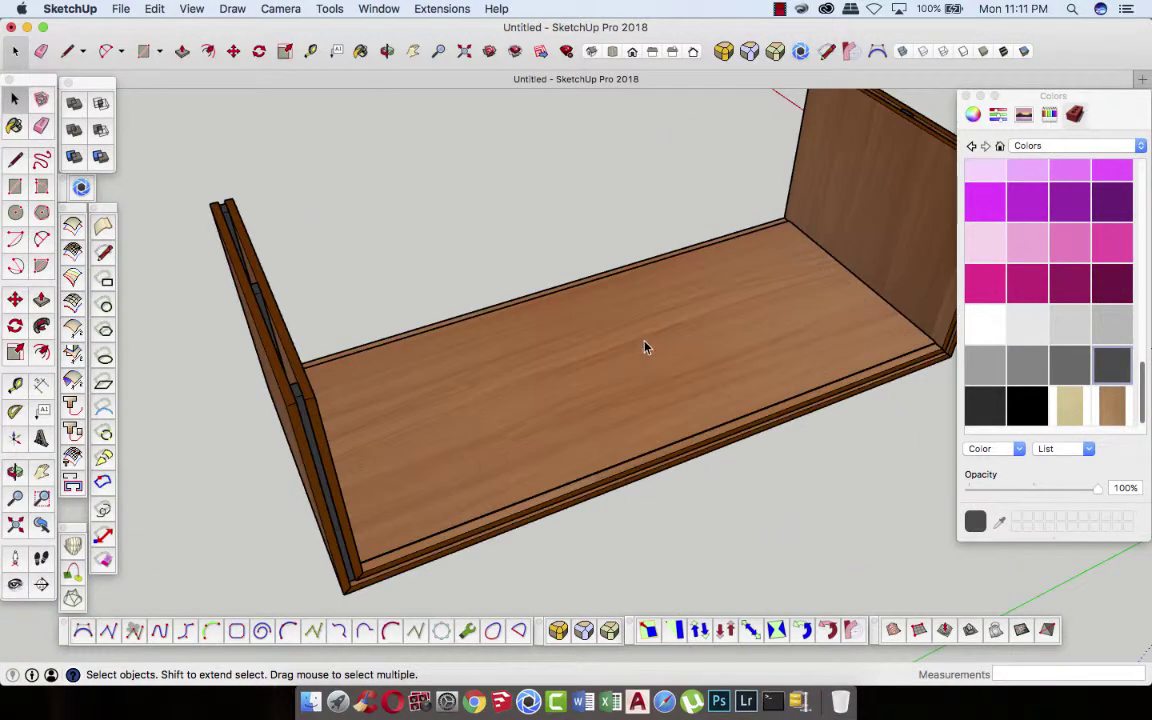
pyautogui.scroll(1, 644, 347)
pyautogui.scroll(-2, 663, 350)
pyautogui.scroll(-2, 625, 337)
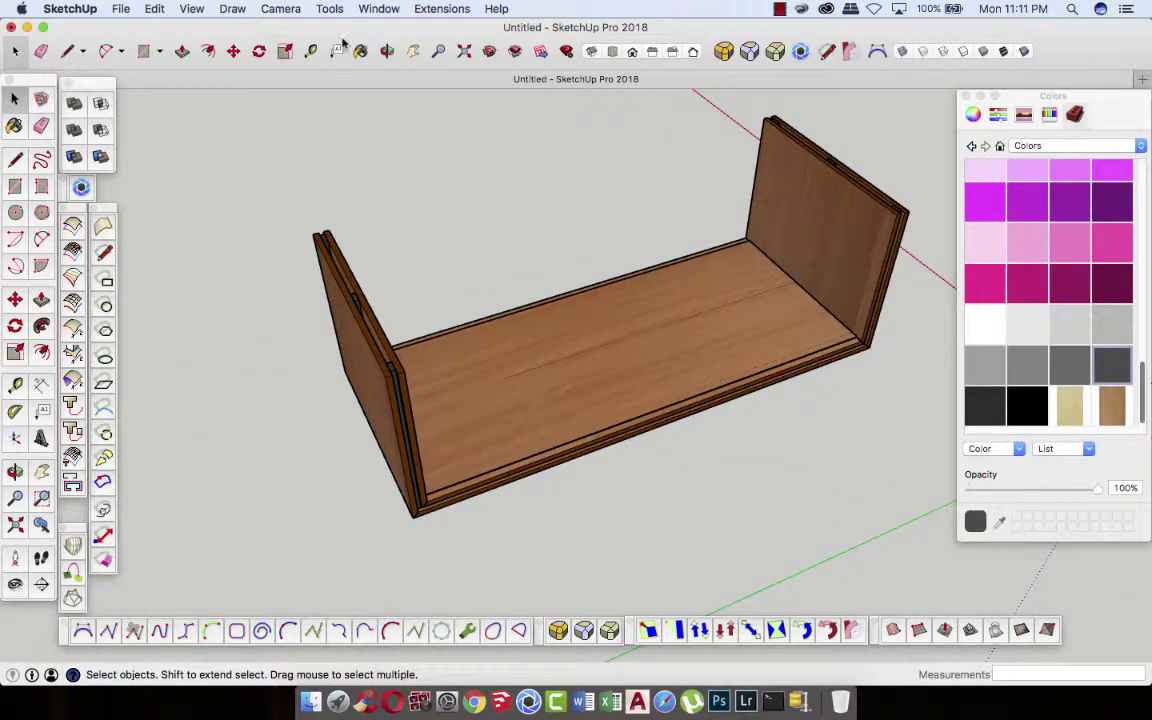
pyautogui.click(385, 55)
pyautogui.moveTo(674, 327)
pyautogui.mouseDown()
pyautogui.moveTo(586, 306)
pyautogui.moveTo(478, 252)
pyautogui.moveTo(533, 297)
pyautogui.mouseUp()
pyautogui.scroll(-3, 489, 303)
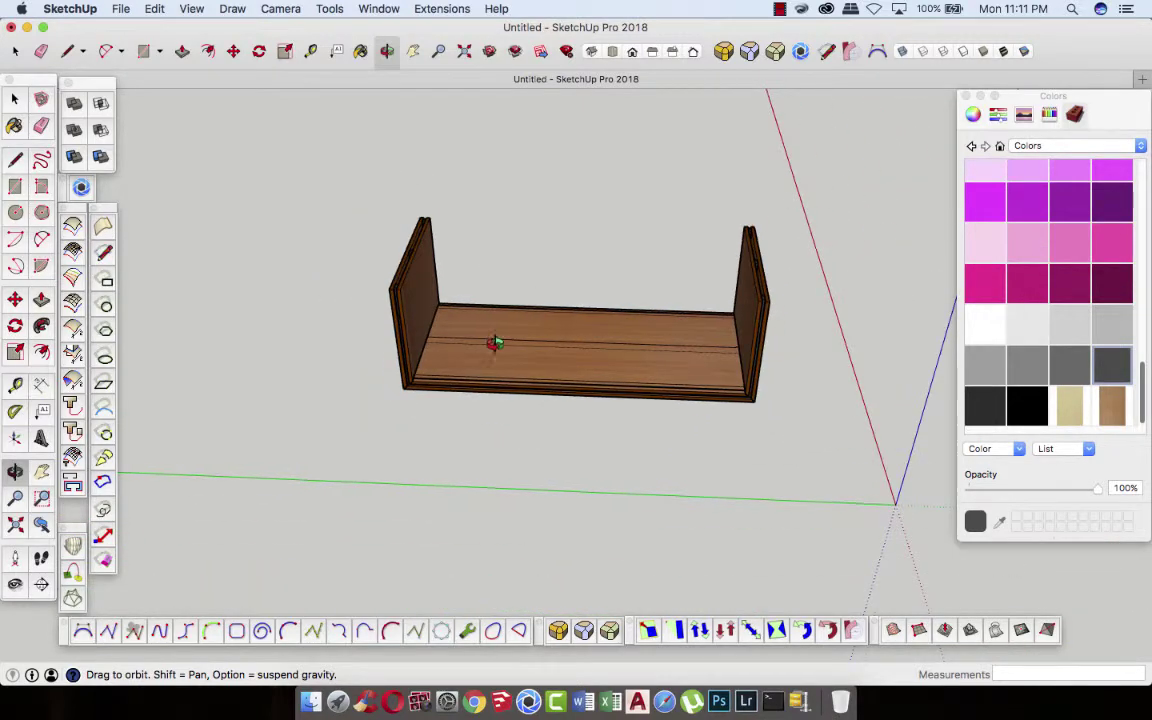
pyautogui.moveTo(494, 342)
pyautogui.mouseDown()
pyautogui.moveTo(531, 246)
pyautogui.moveTo(699, 445)
pyautogui.moveTo(373, 373)
pyautogui.mouseUp()
pyautogui.scroll(3, 432, 399)
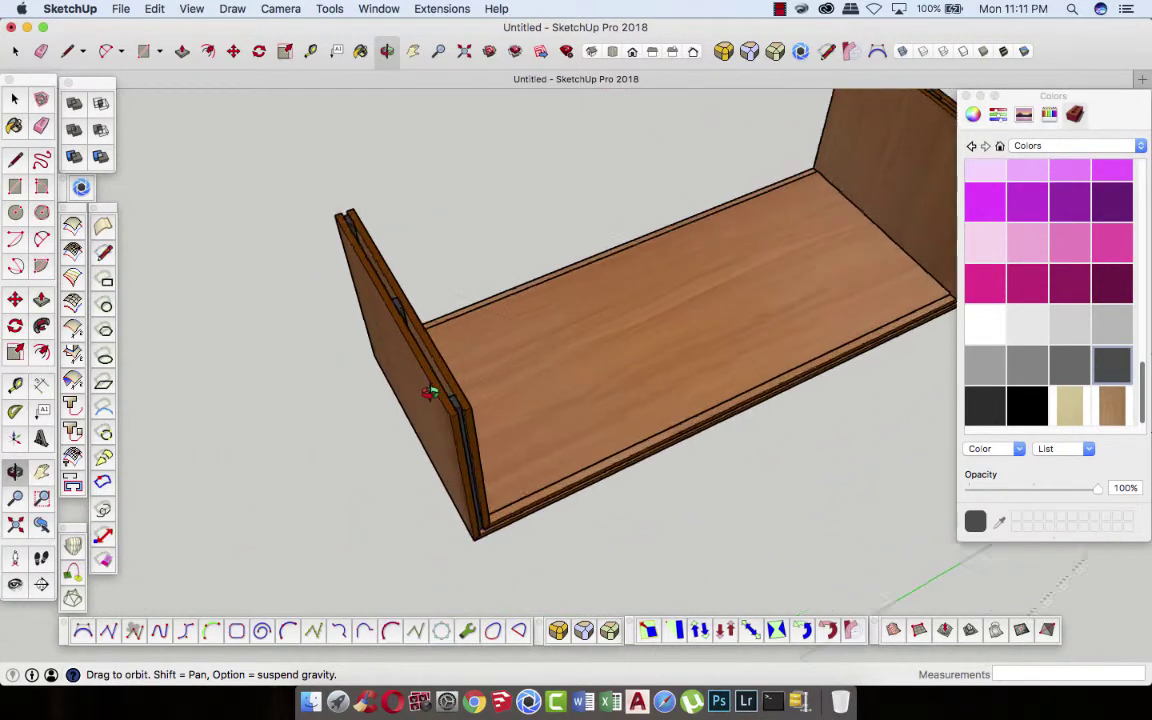
pyautogui.scroll(3, 432, 392)
# - Draw a small rectangle at the corner of the end panel's top edge
pyautogui.click(15, 187)
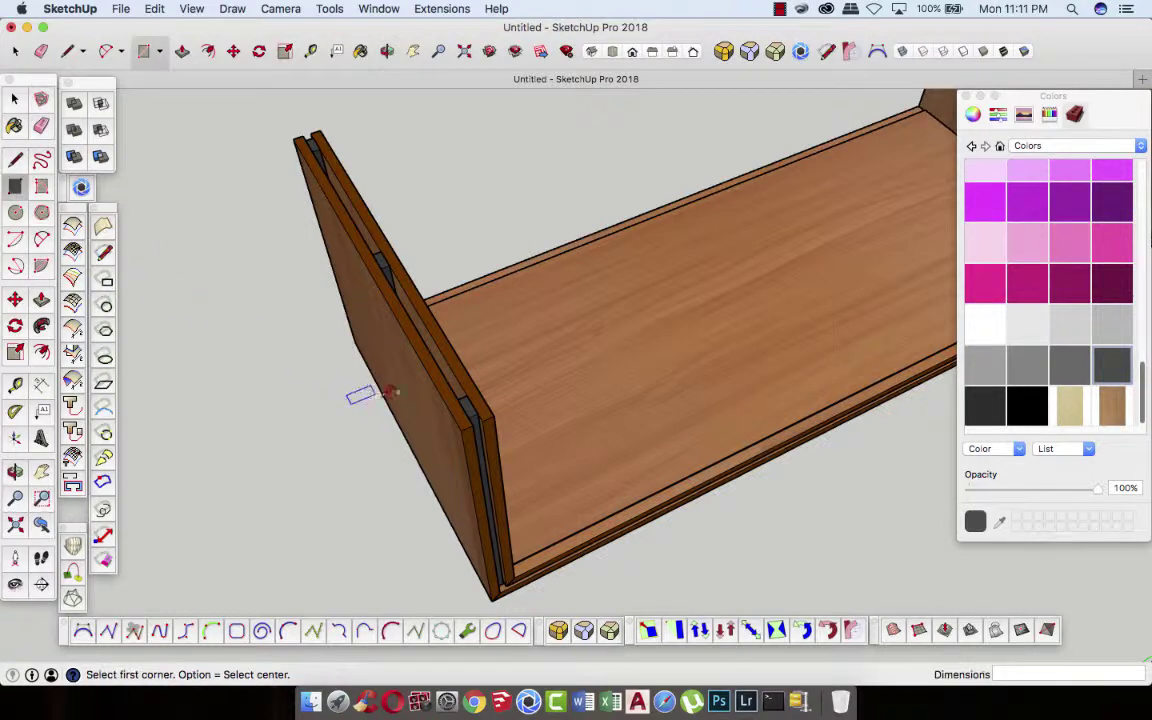
pyautogui.scroll(2, 440, 393)
pyautogui.scroll(1, 445, 396)
pyautogui.click(451, 404)
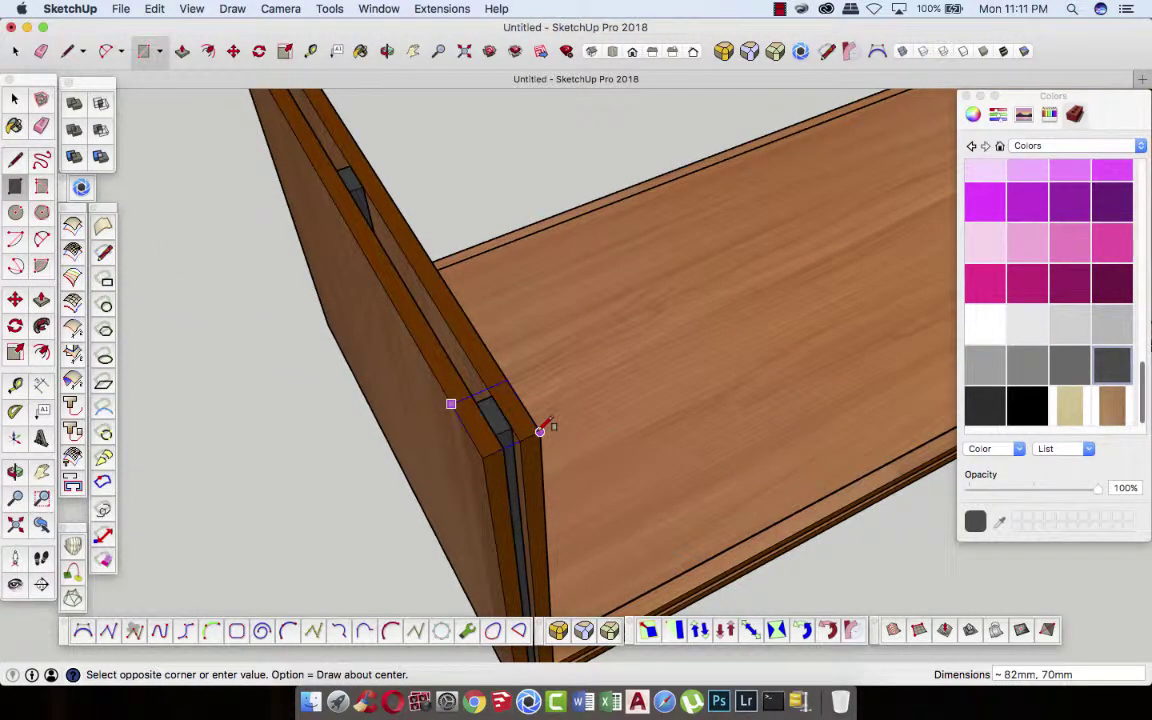
pyautogui.click(540, 430)
# - Push/Pull the rectangle up 5mm into a block
pyautogui.click(181, 53)
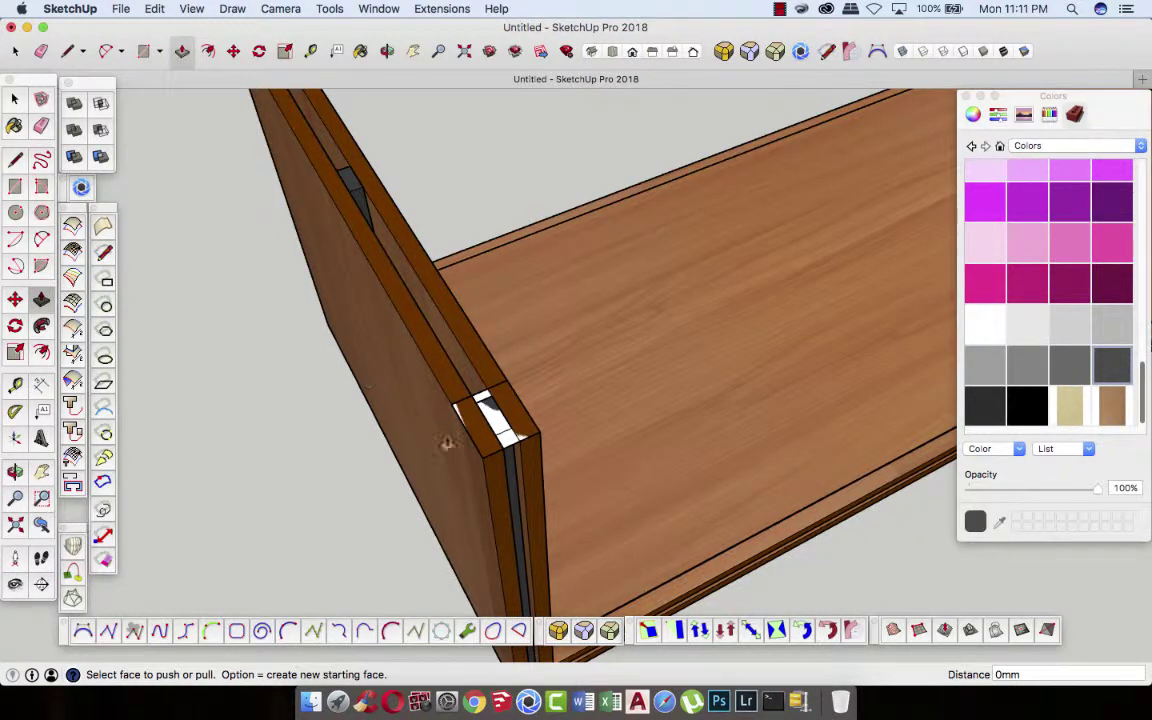
pyautogui.moveTo(478, 400); pyautogui.dragTo(481, 442, button='middle')
pyautogui.click(490, 437)
pyautogui.write('5')
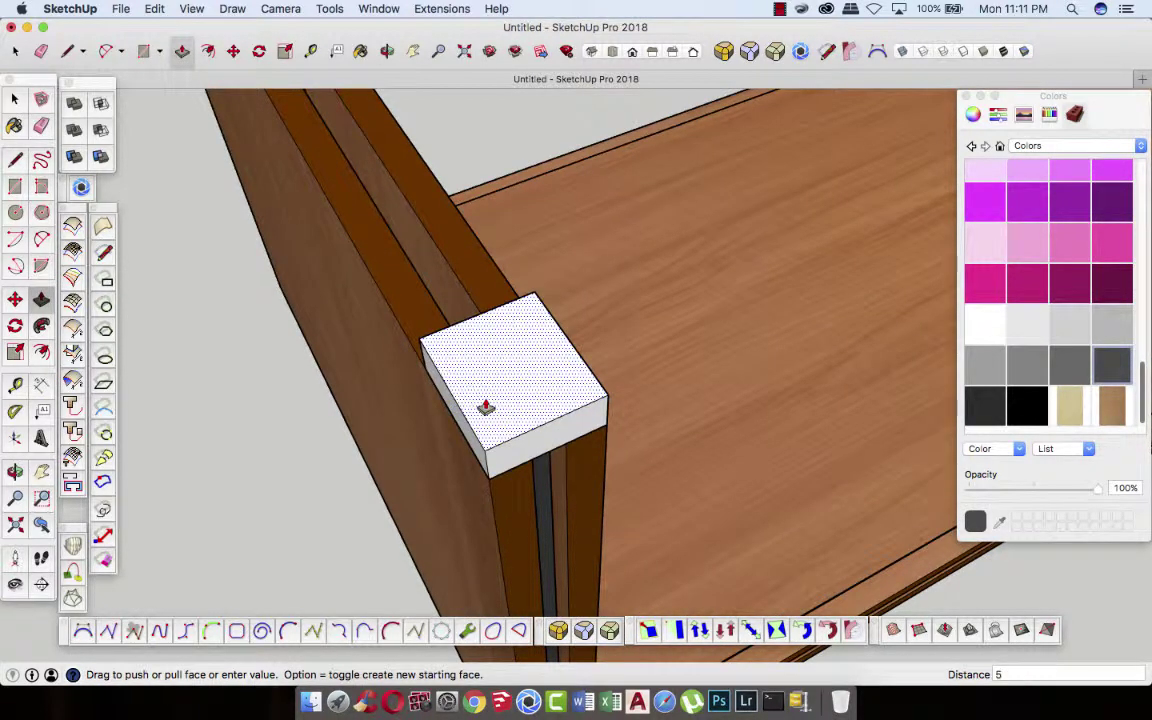
pyautogui.press('Return')
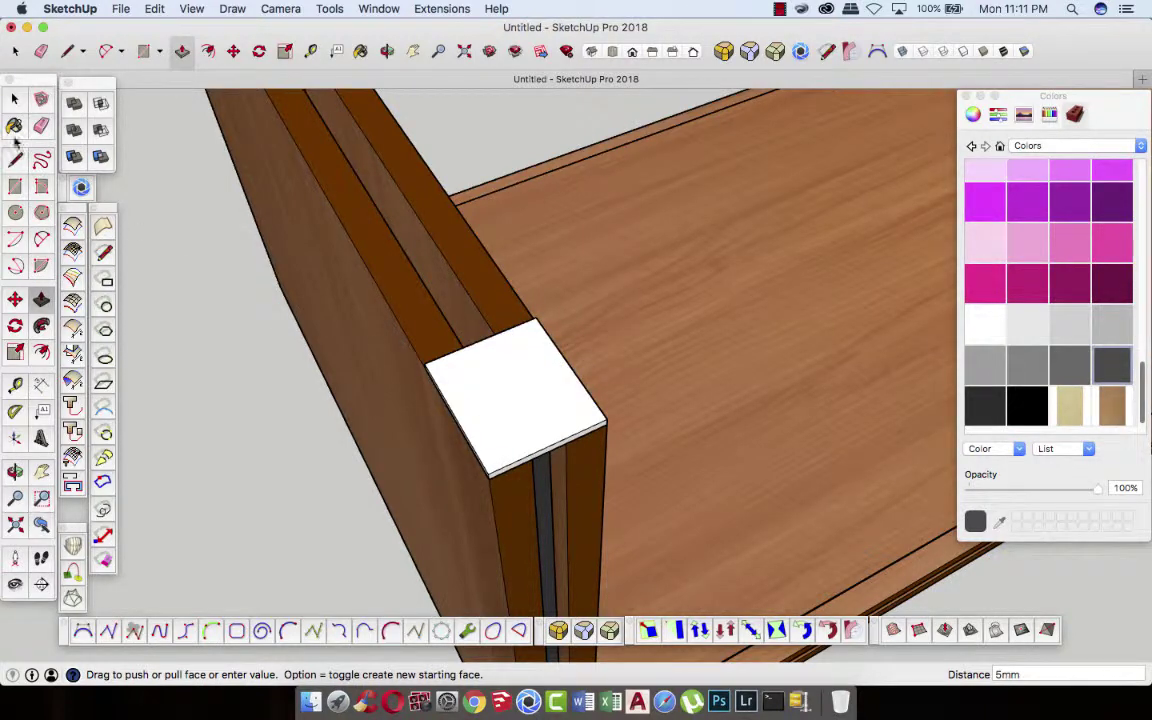
# - Paint the block's top face black
pyautogui.click(14, 100)
pyautogui.click(494, 409)
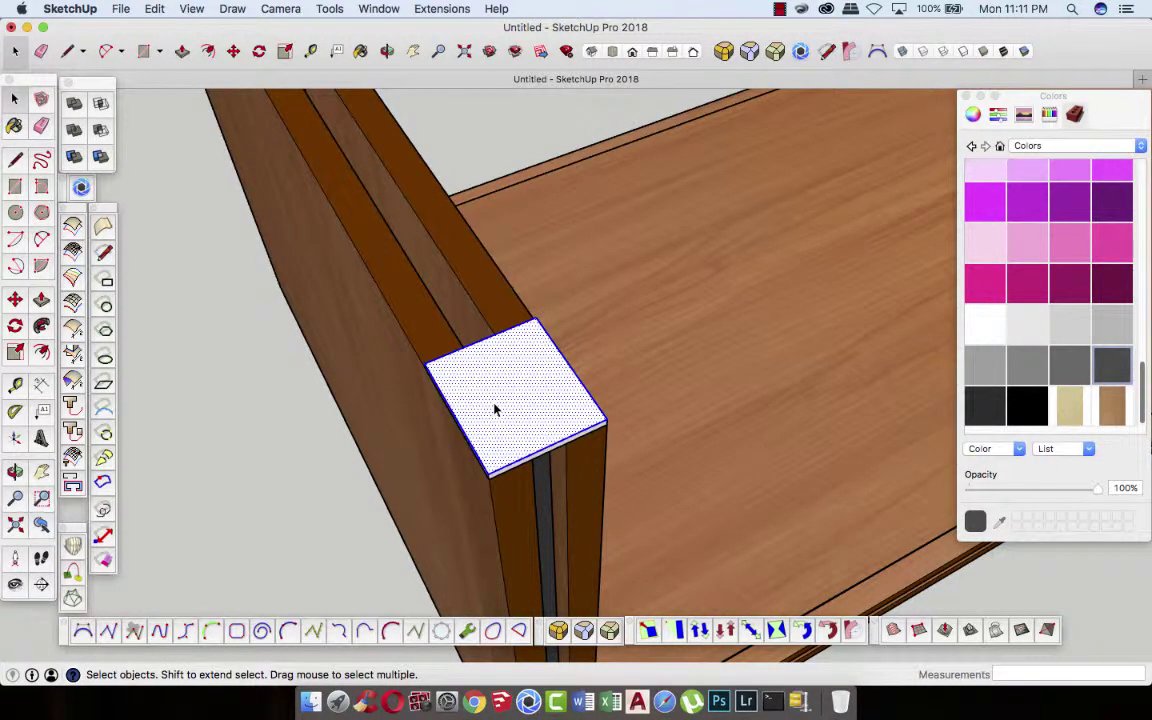
pyautogui.click(1030, 420)
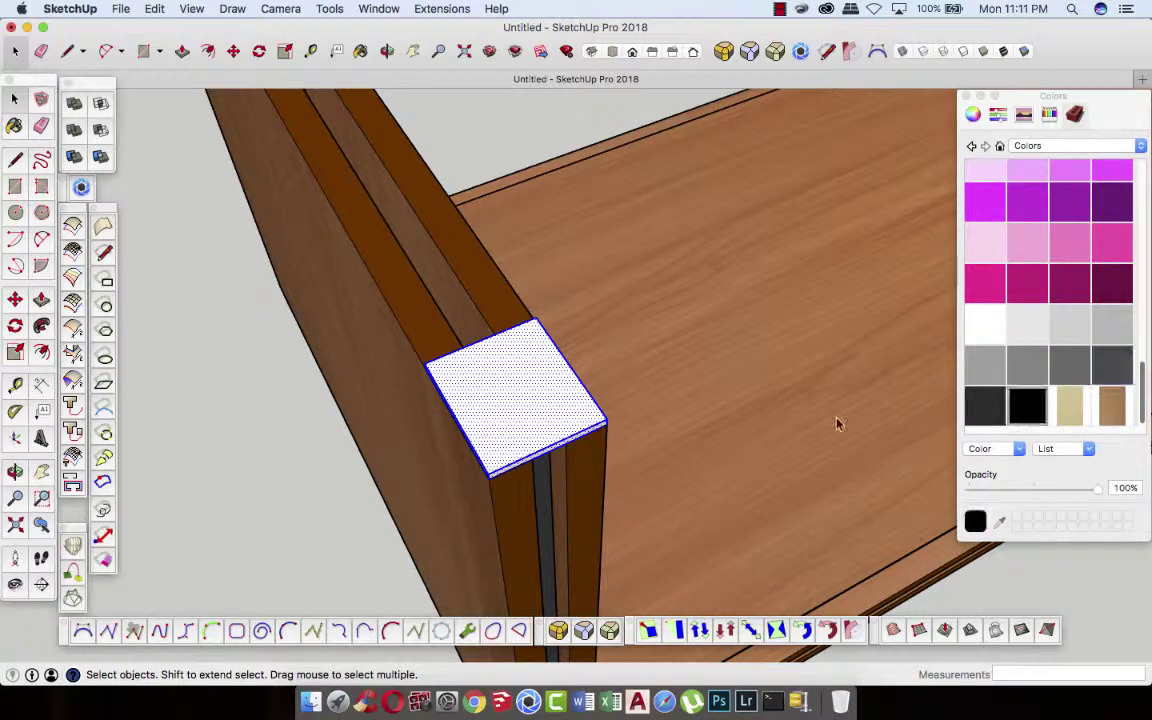
pyautogui.click(560, 402)
pyautogui.click(14, 100)
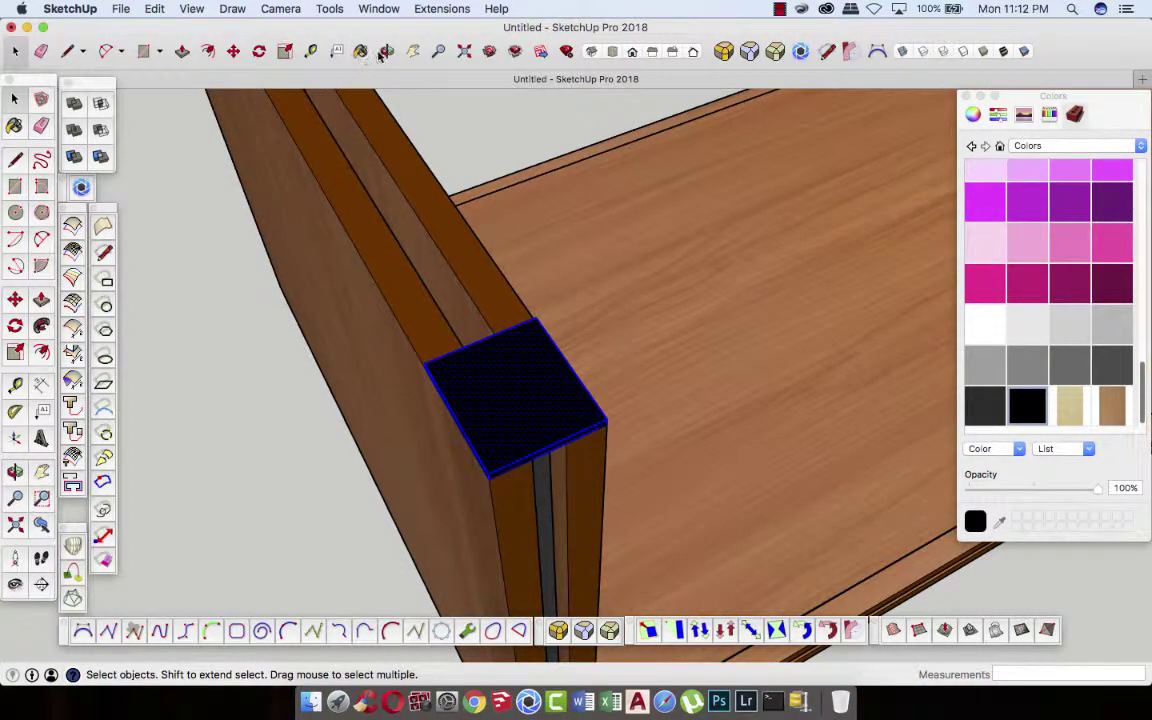
pyautogui.click(386, 51)
pyautogui.moveTo(314, 200)
pyautogui.mouseDown()
pyautogui.moveTo(369, 362)
pyautogui.moveTo(548, 345)
pyautogui.mouseUp()
# - Make the black corner block into a group
pyautogui.click(15, 99)
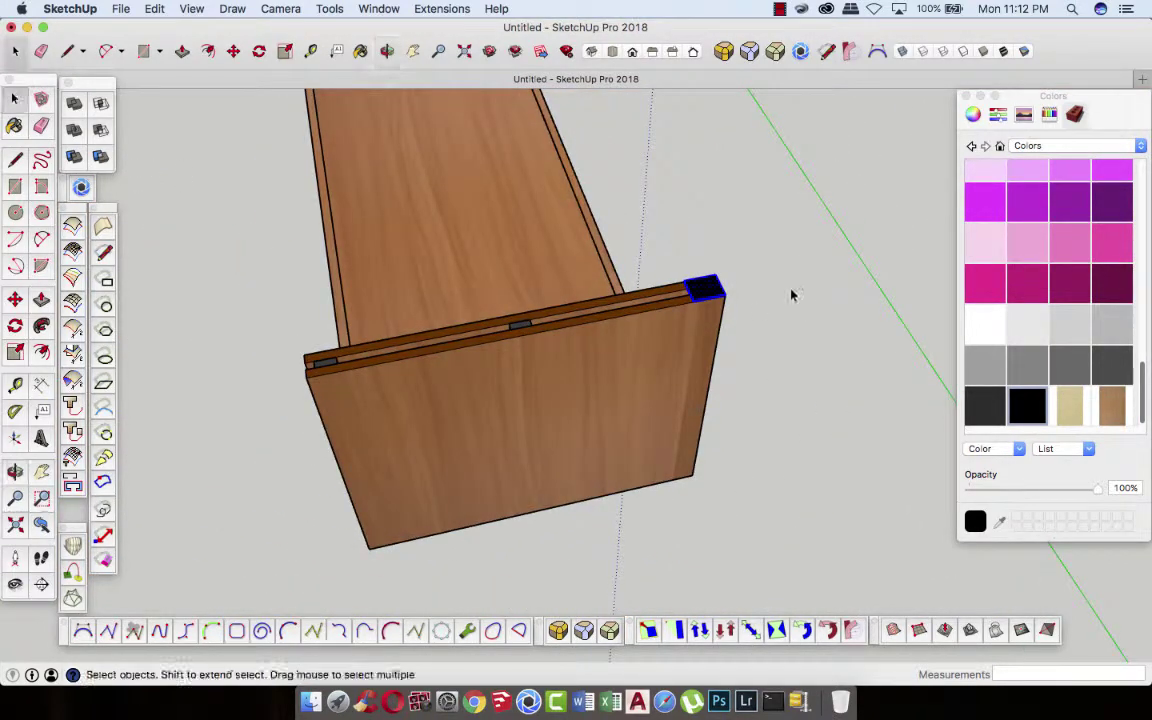
pyautogui.rightClick(706, 284)
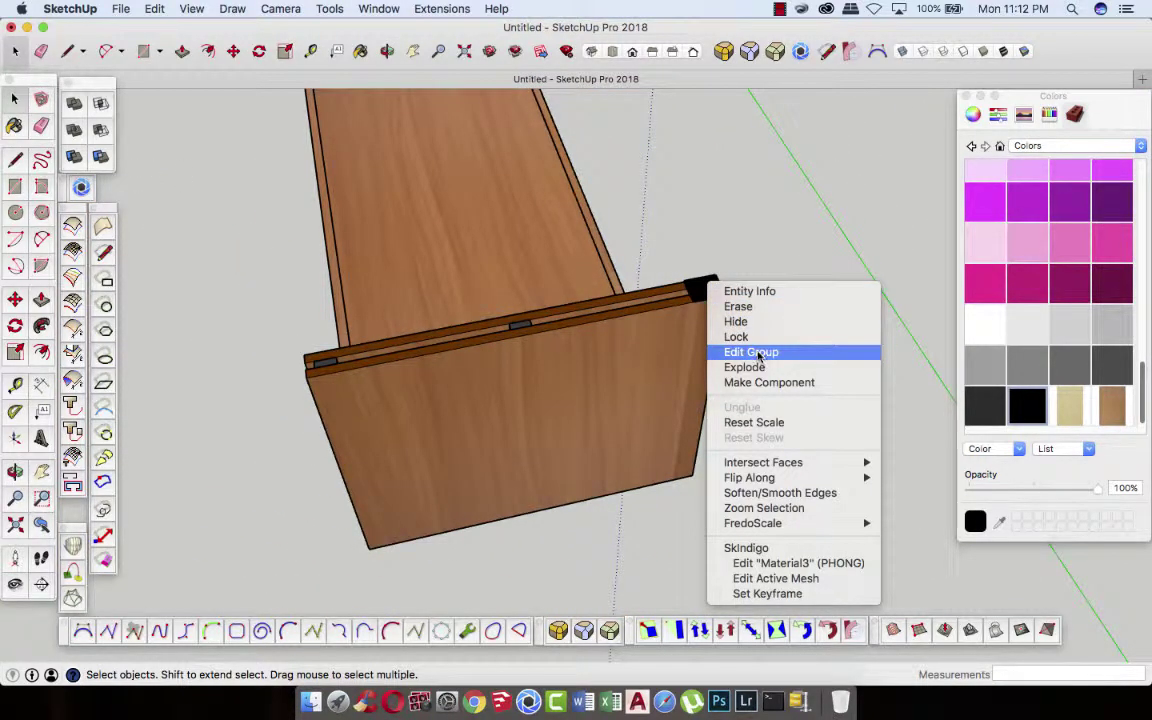
pyautogui.click(720, 282)
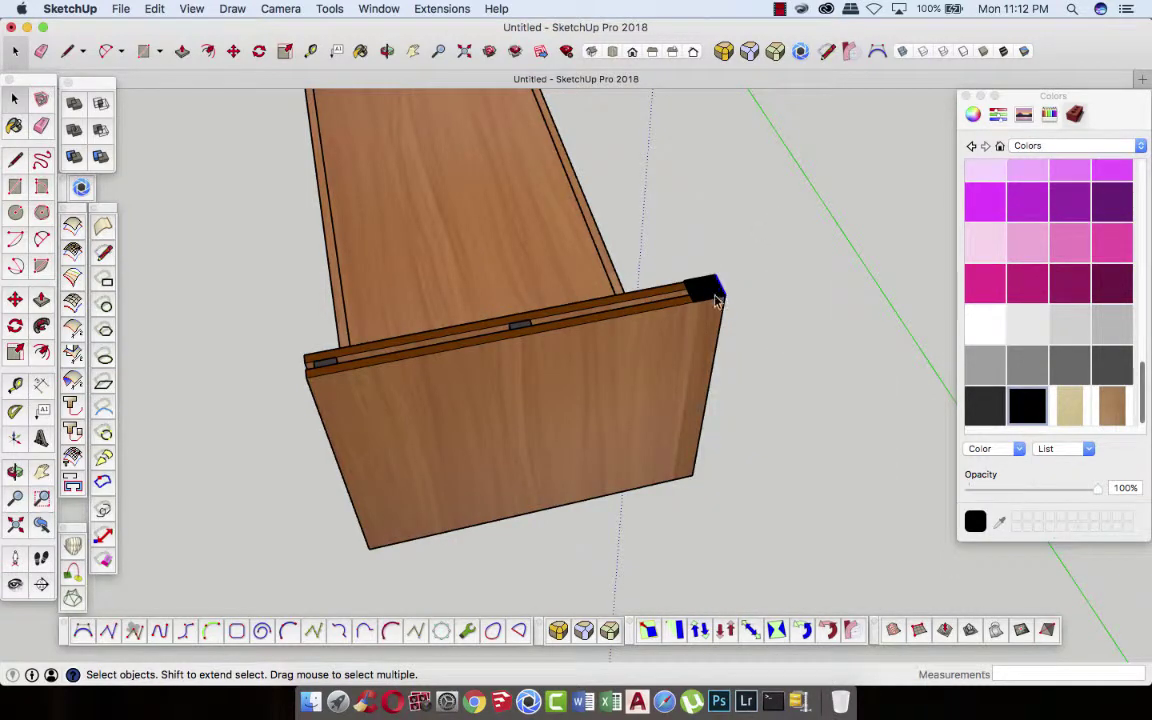
pyautogui.scroll(3, 715, 300)
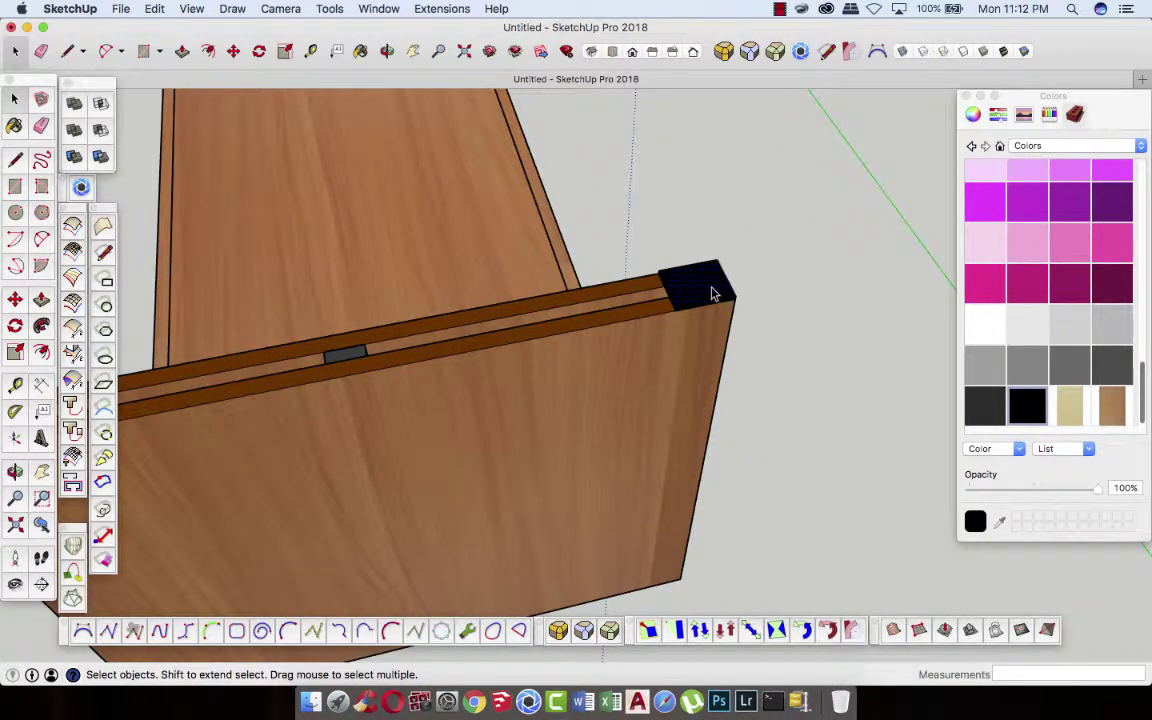
pyautogui.click(713, 293)
pyautogui.rightClick(714, 290)
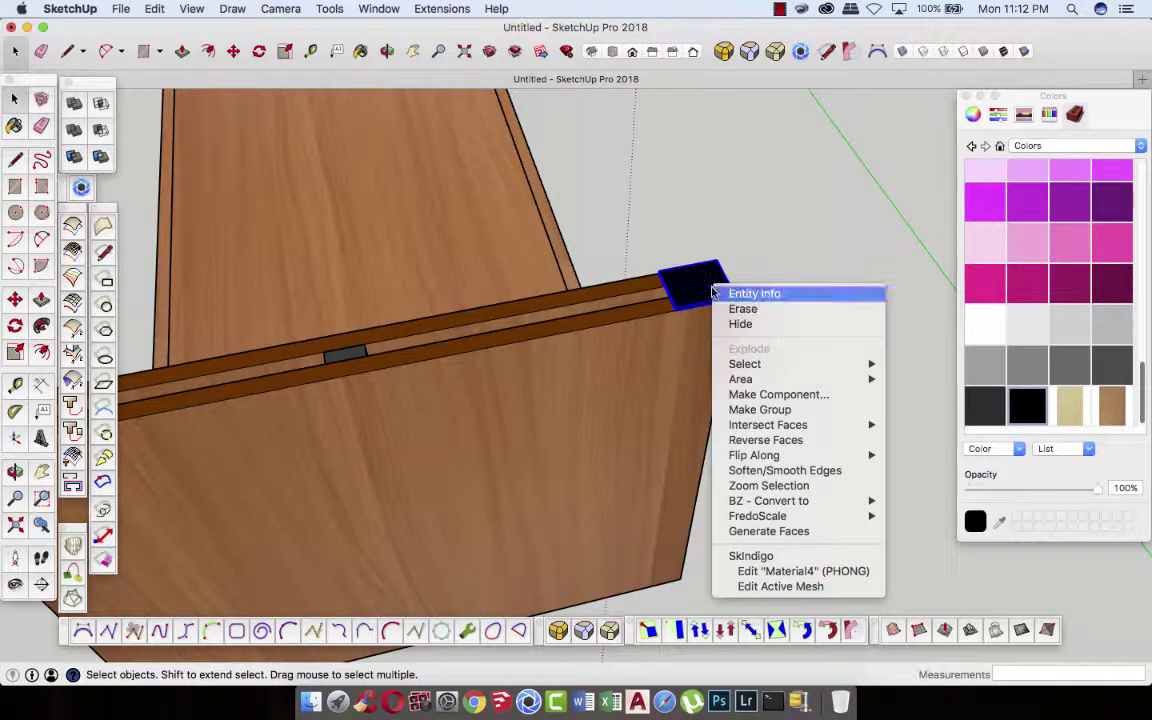
pyautogui.click(773, 409)
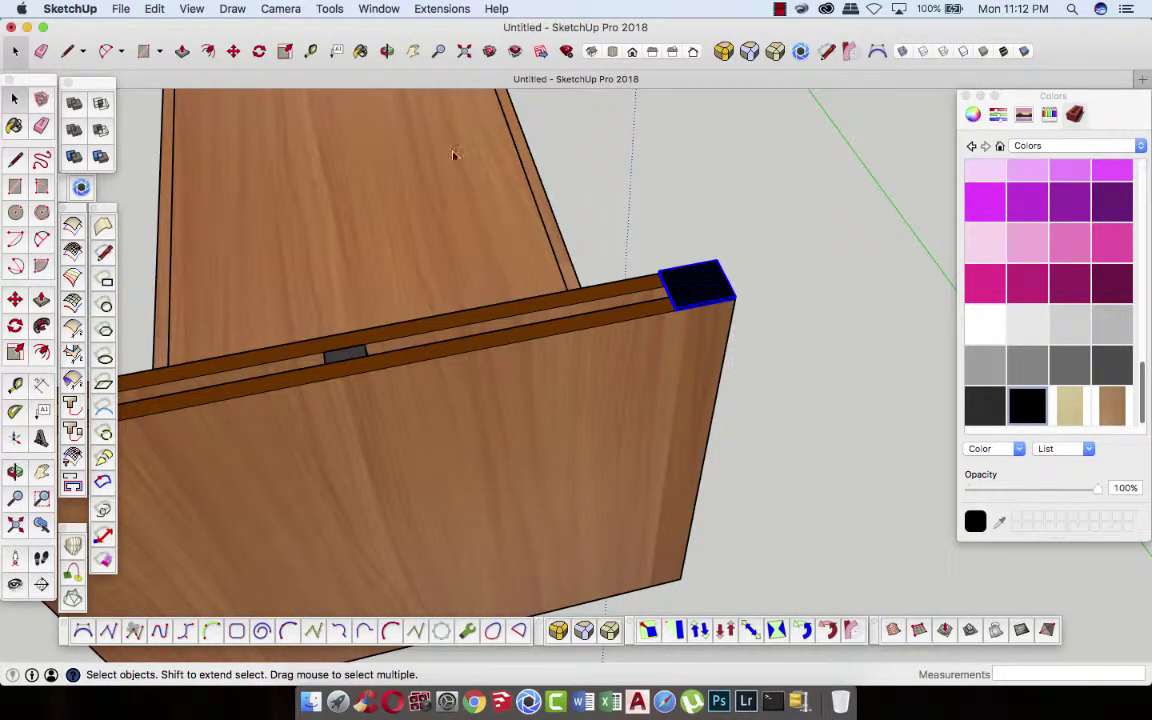
# - Copy the black cap to the panel's left end, then select the middle and right caps
pyautogui.click(234, 55)
pyautogui.scroll(3, 689, 324)
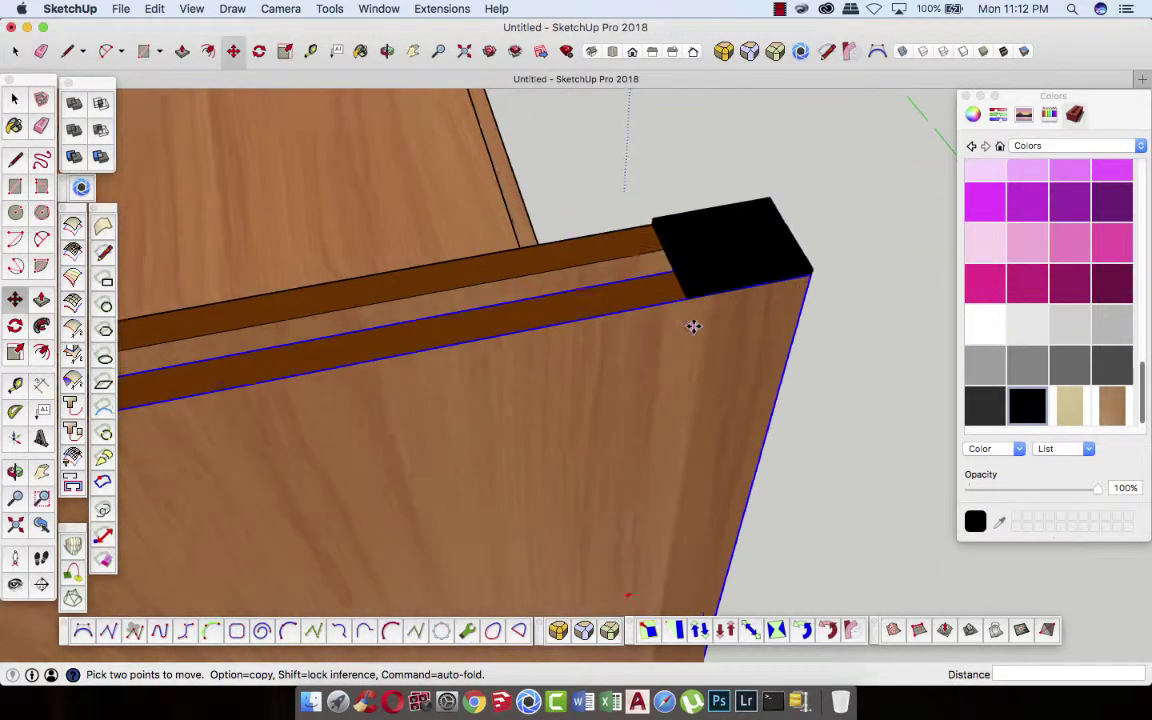
pyautogui.scroll(3, 691, 303)
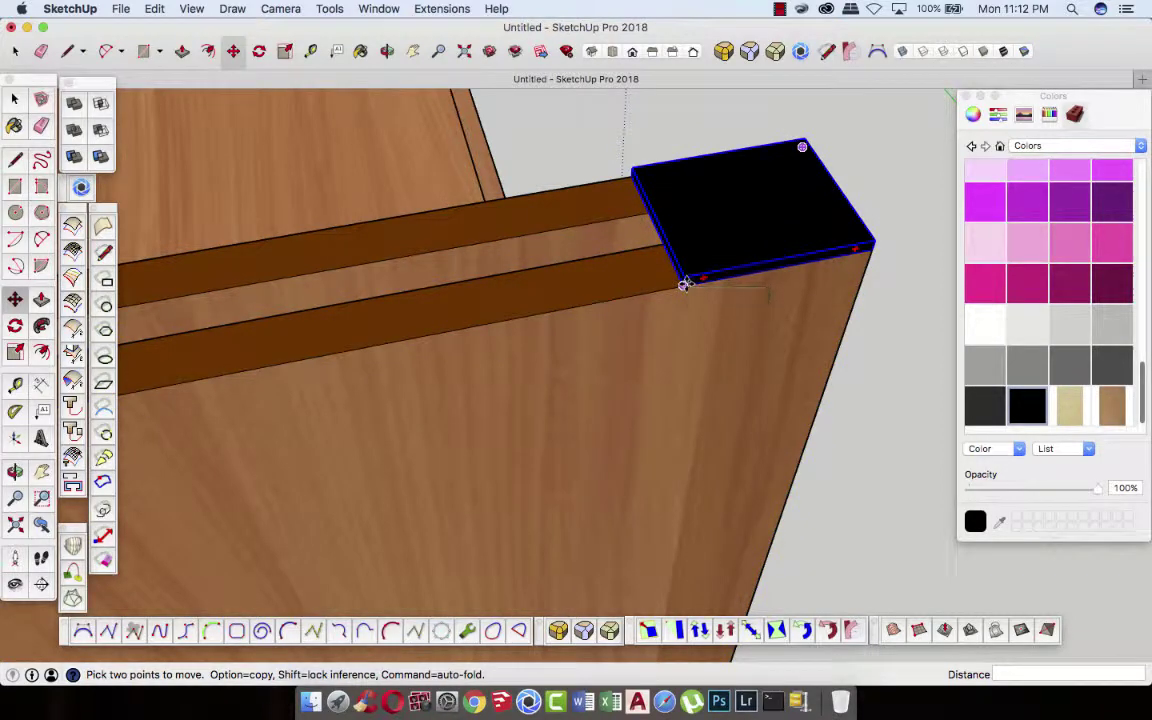
pyautogui.scroll(-2, 685, 284)
pyautogui.click(643, 288)
pyautogui.press('alt')
pyautogui.scroll(-3, 700, 285)
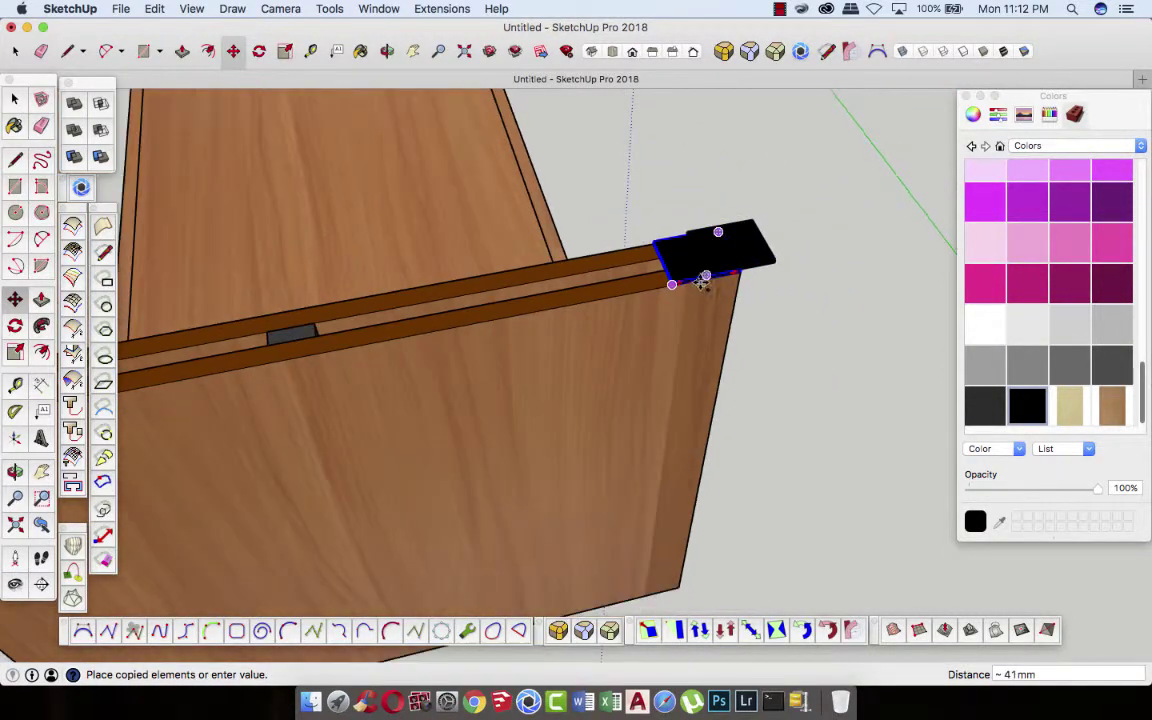
pyautogui.scroll(-3, 712, 283)
pyautogui.scroll(-1, 712, 283)
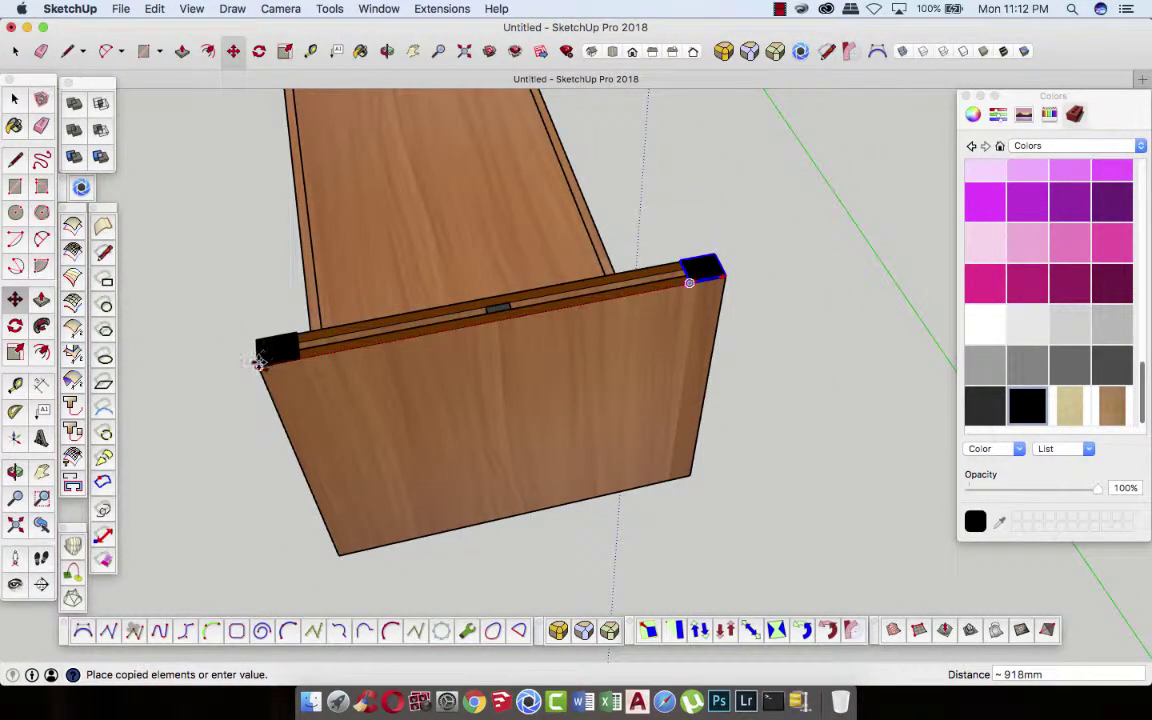
pyautogui.click(258, 362)
pyautogui.write('/2')
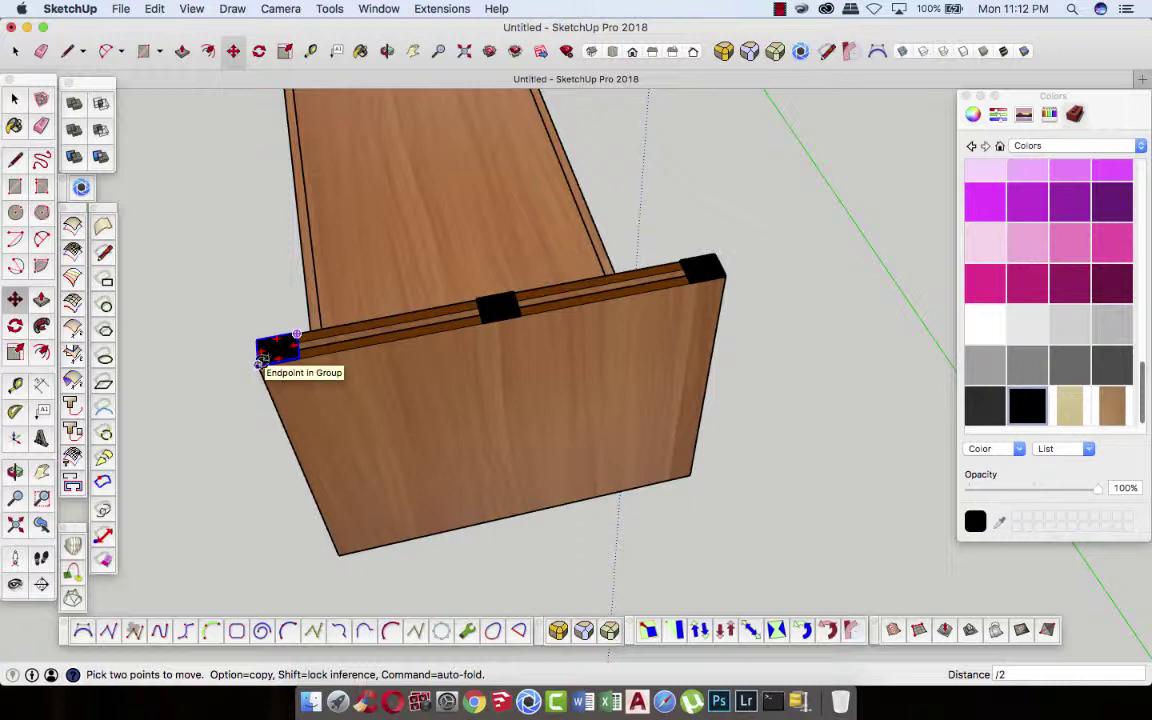
pyautogui.press('space')
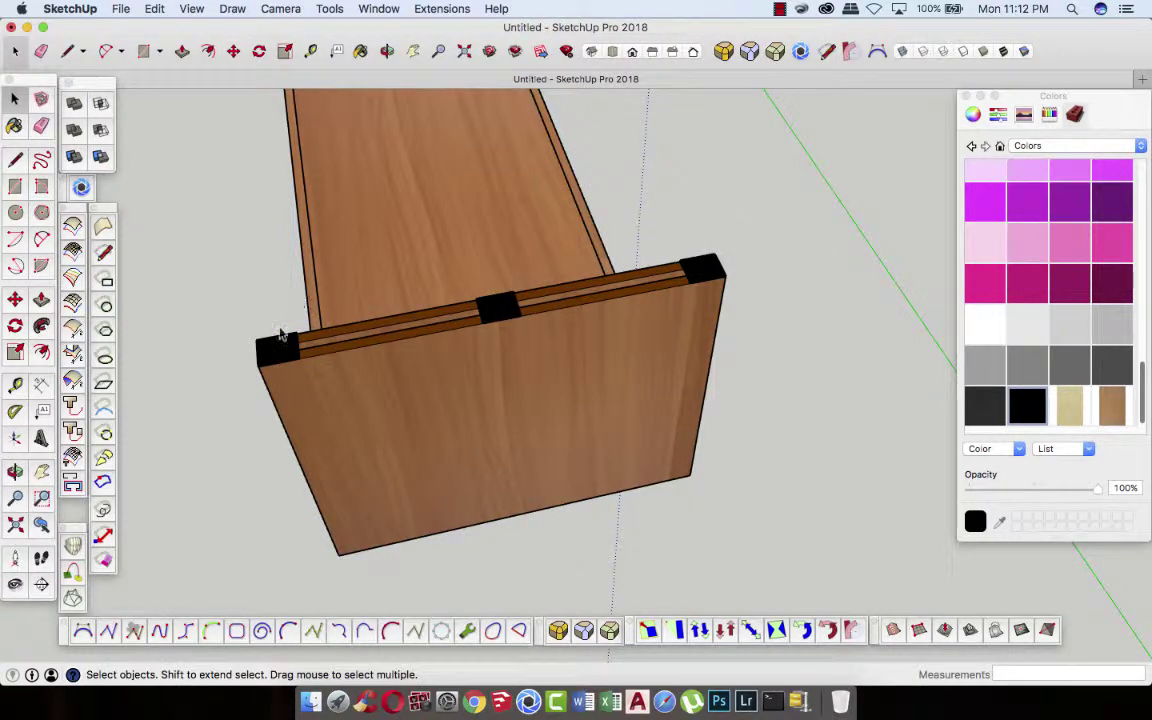
pyautogui.keyDown('shift'); pyautogui.click(499, 308); pyautogui.keyUp('shift')
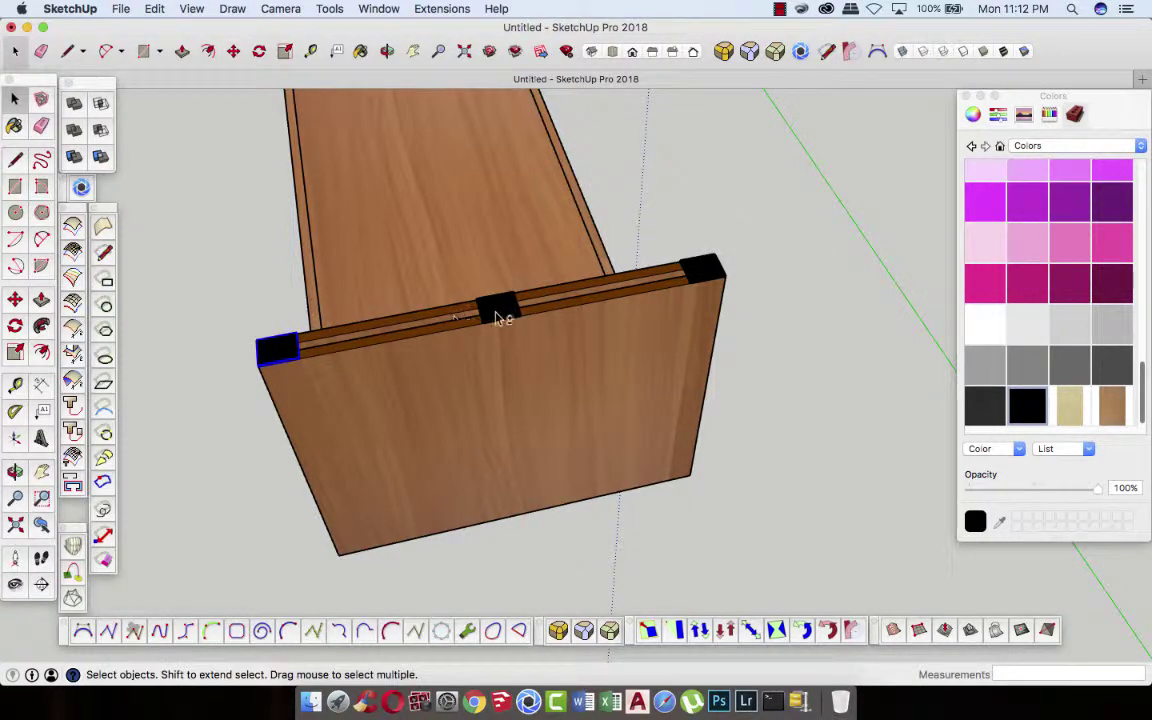
pyautogui.keyDown('shift'); pyautogui.click(704, 270); pyautogui.keyUp('shift')
# - Copy the three black caps 2330 mm onto the opposite end panel, then window-select the whole box
pyautogui.click(388, 51)
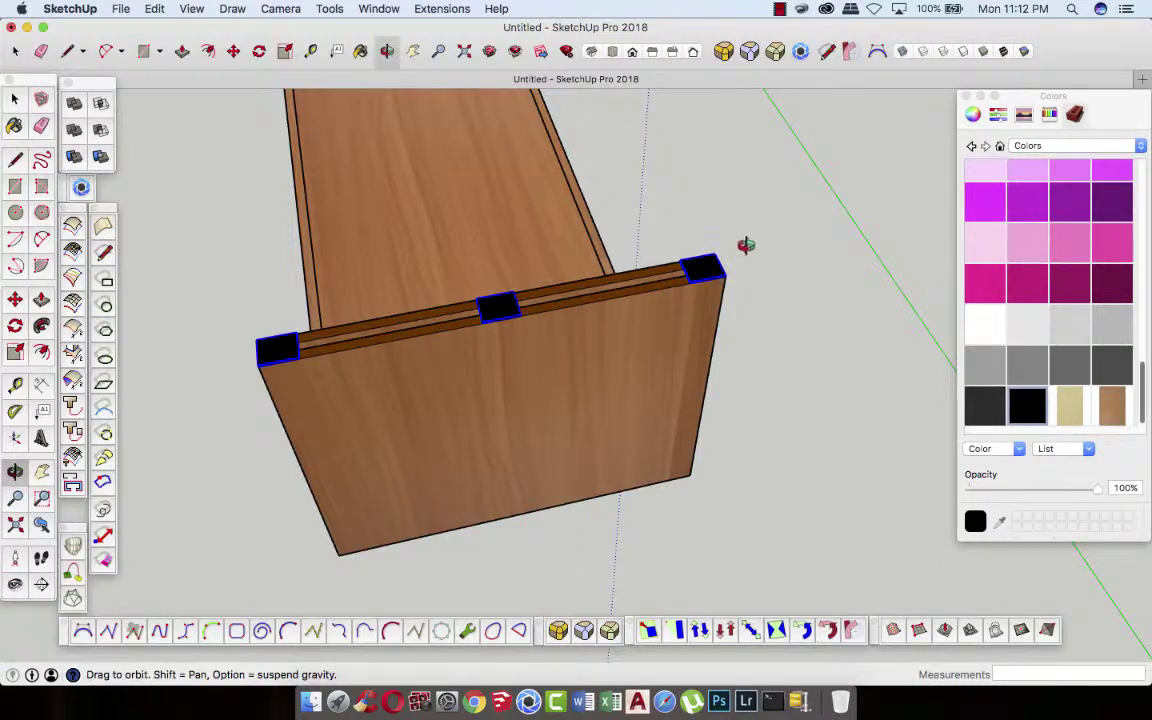
pyautogui.moveTo(745, 244)
pyautogui.mouseDown()
pyautogui.moveTo(342, 260)
pyautogui.moveTo(342, 378)
pyautogui.moveTo(617, 360)
pyautogui.moveTo(357, 342)
pyautogui.moveTo(751, 380)
pyautogui.mouseUp()
pyautogui.scroll(5, 514, 298)
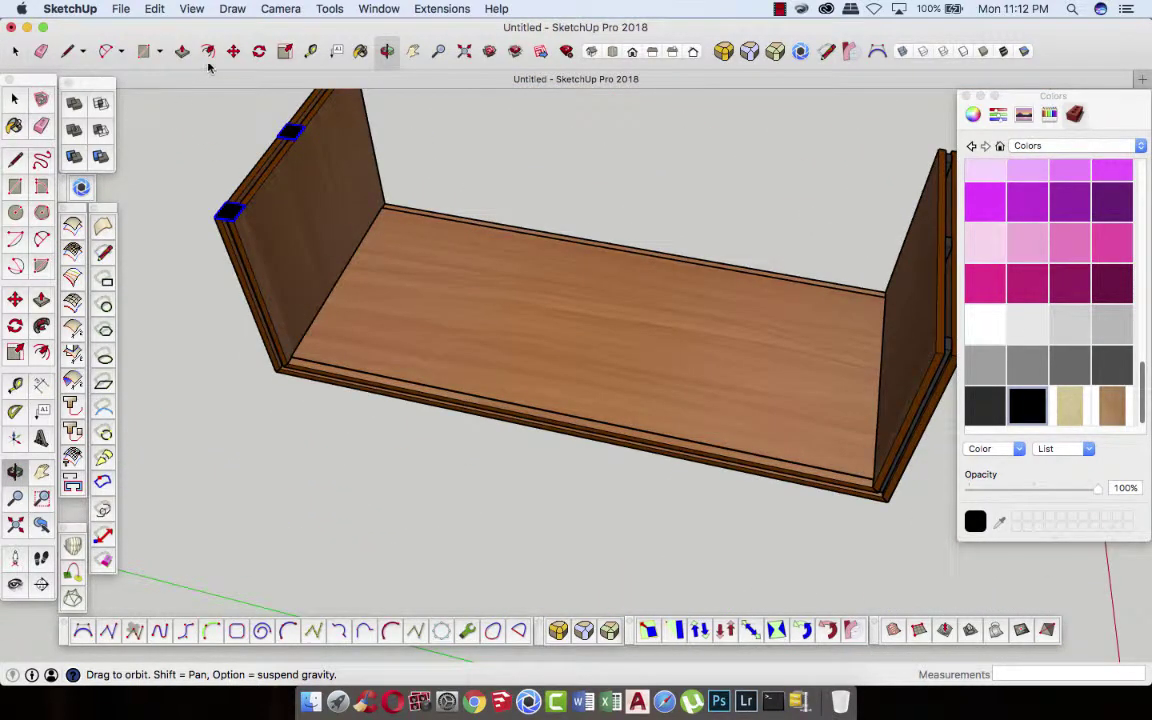
pyautogui.press('m')
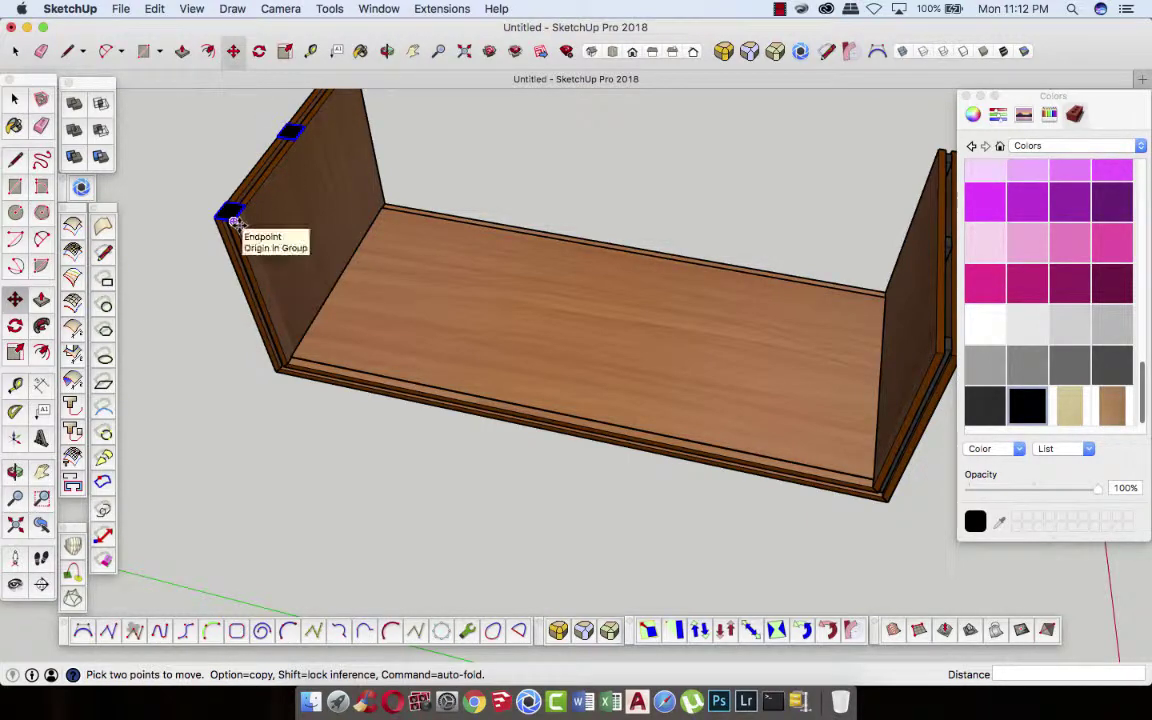
pyautogui.click(233, 220)
pyautogui.press('alt')
pyautogui.scroll(-5, 234, 230)
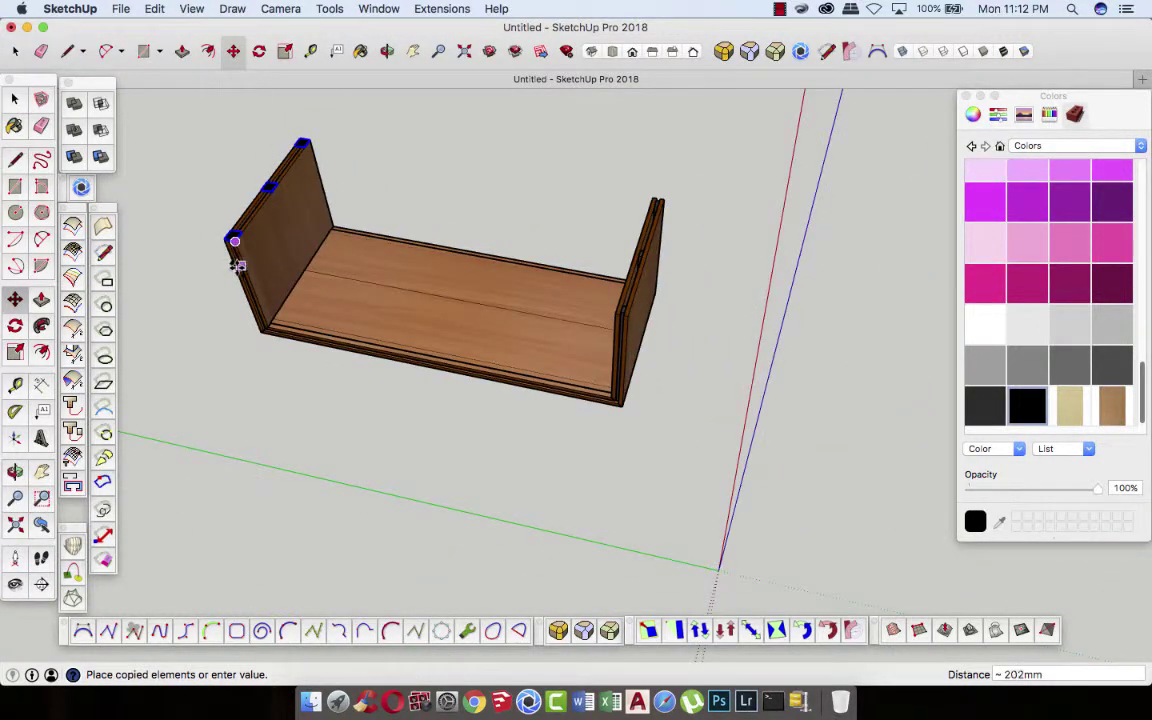
pyautogui.scroll(3, 511, 320)
pyautogui.scroll(3, 522, 309)
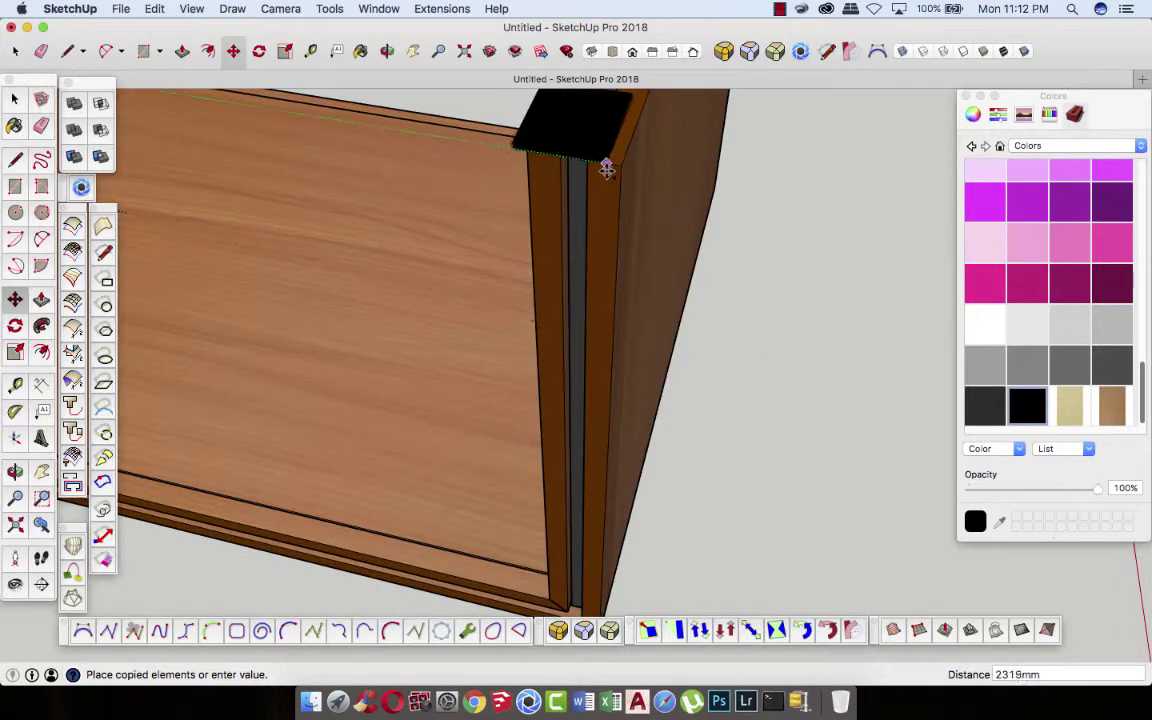
pyautogui.click(620, 165)
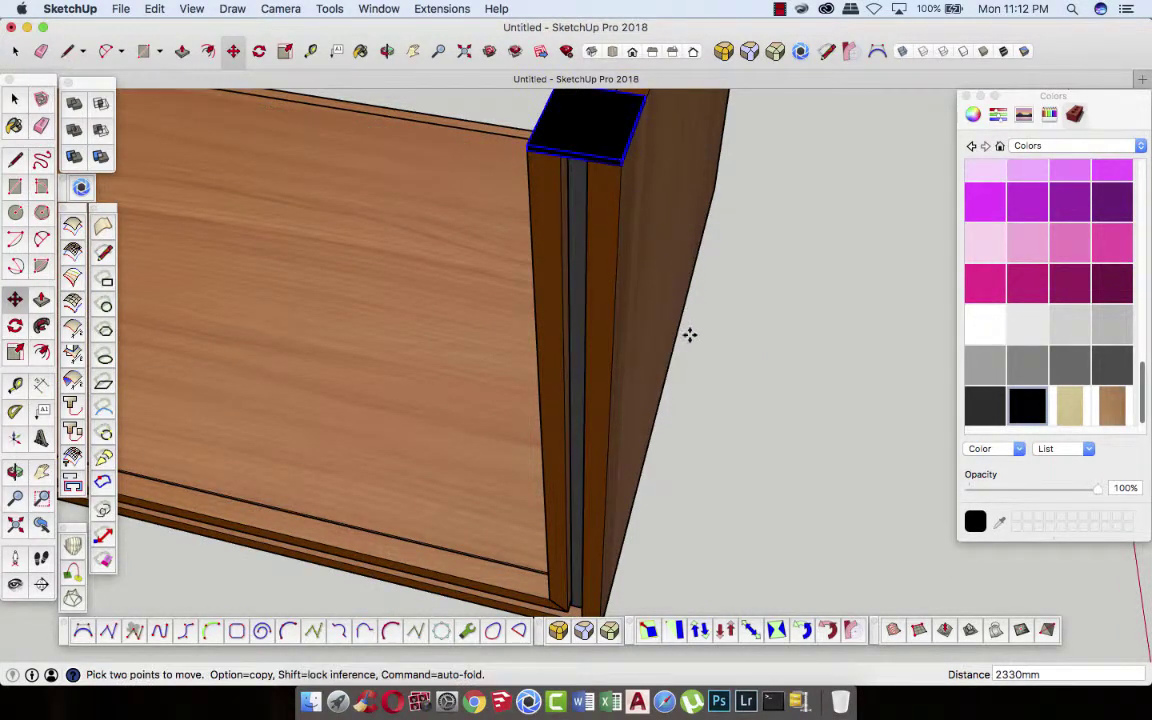
pyautogui.scroll(-3, 700, 345)
pyautogui.scroll(-3, 705, 350)
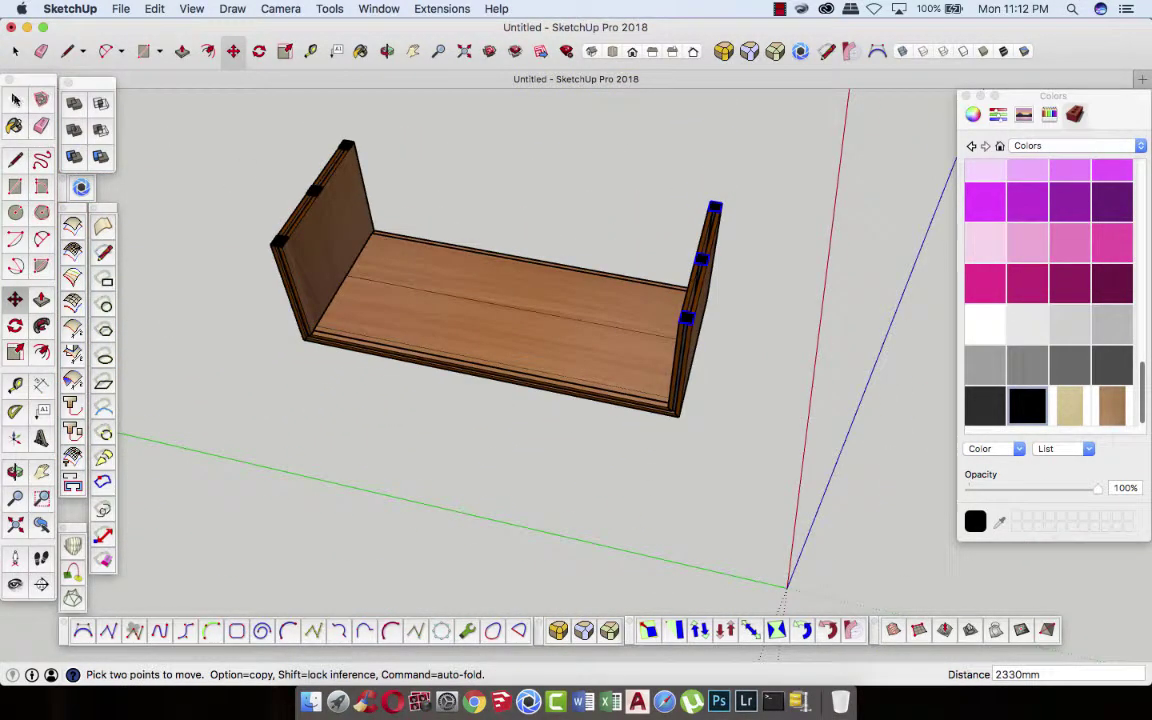
pyautogui.press('space')
pyautogui.moveTo(220, 112); pyautogui.dragTo(755, 483)
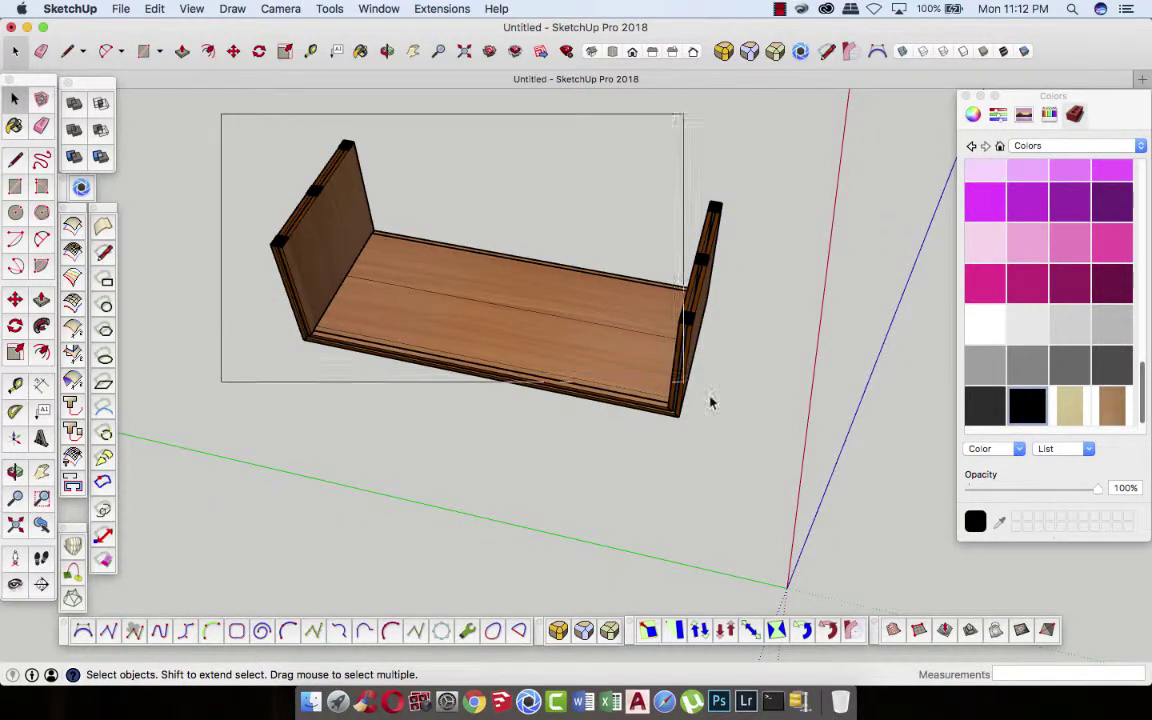
# - Group the whole box and flip it along the group's green axis
pyautogui.rightClick(522, 289)
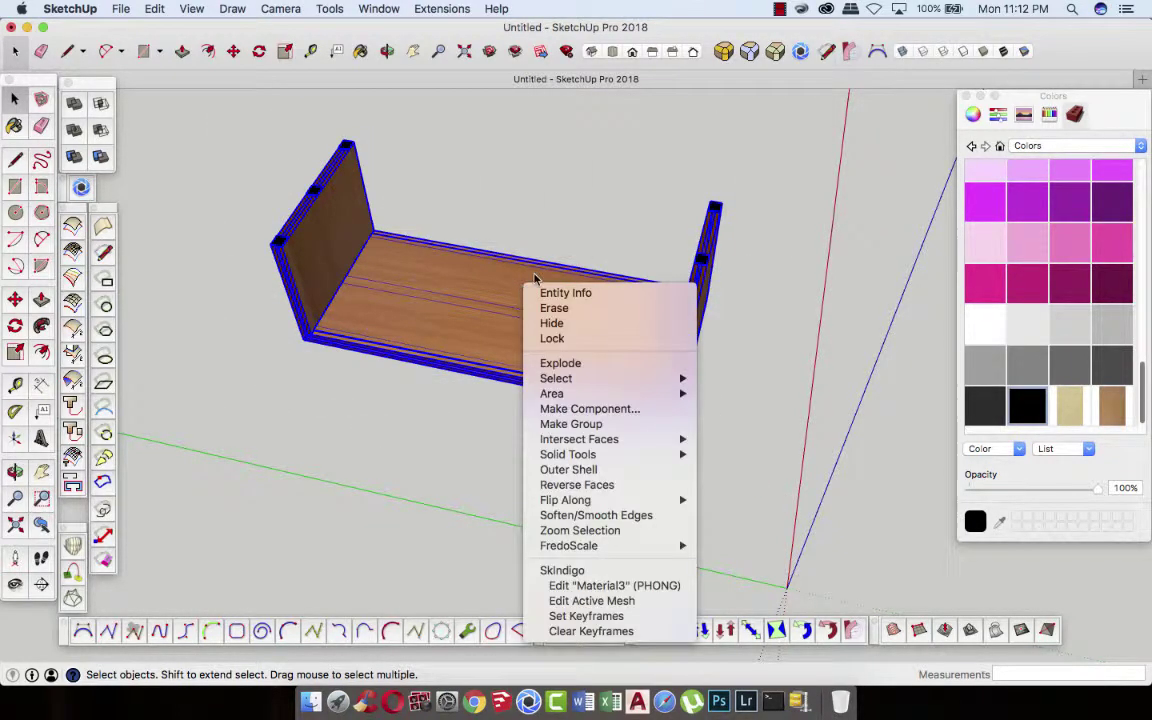
pyautogui.click(565, 424)
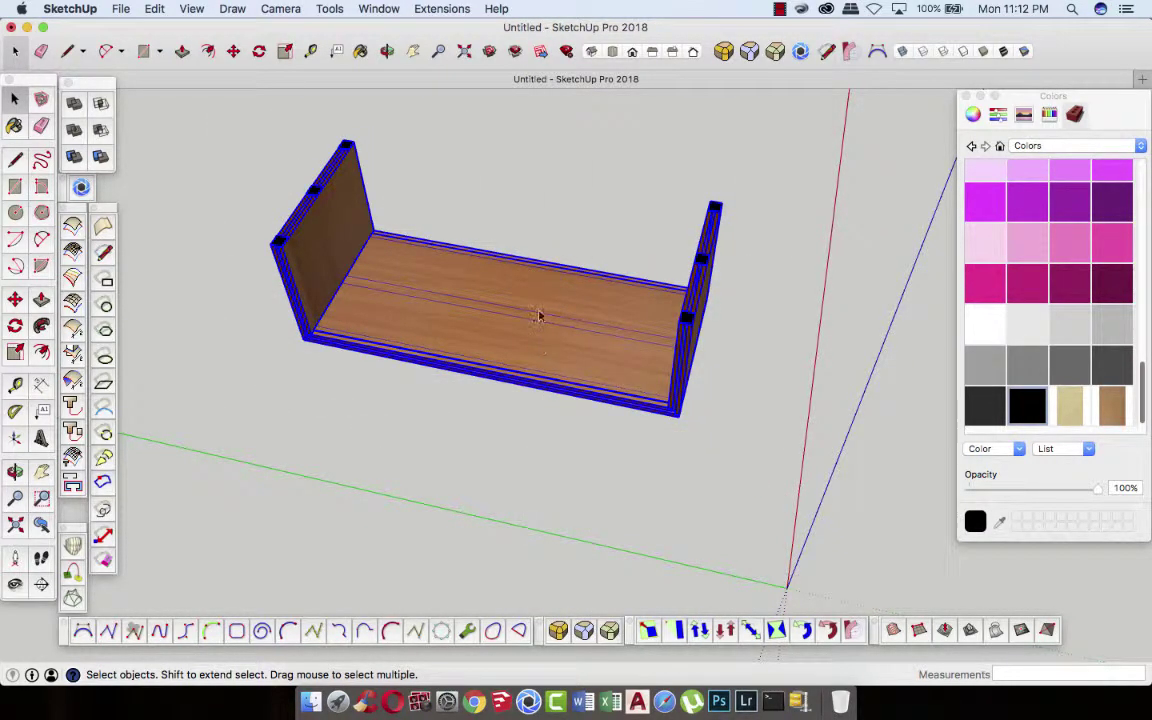
pyautogui.rightClick(544, 312)
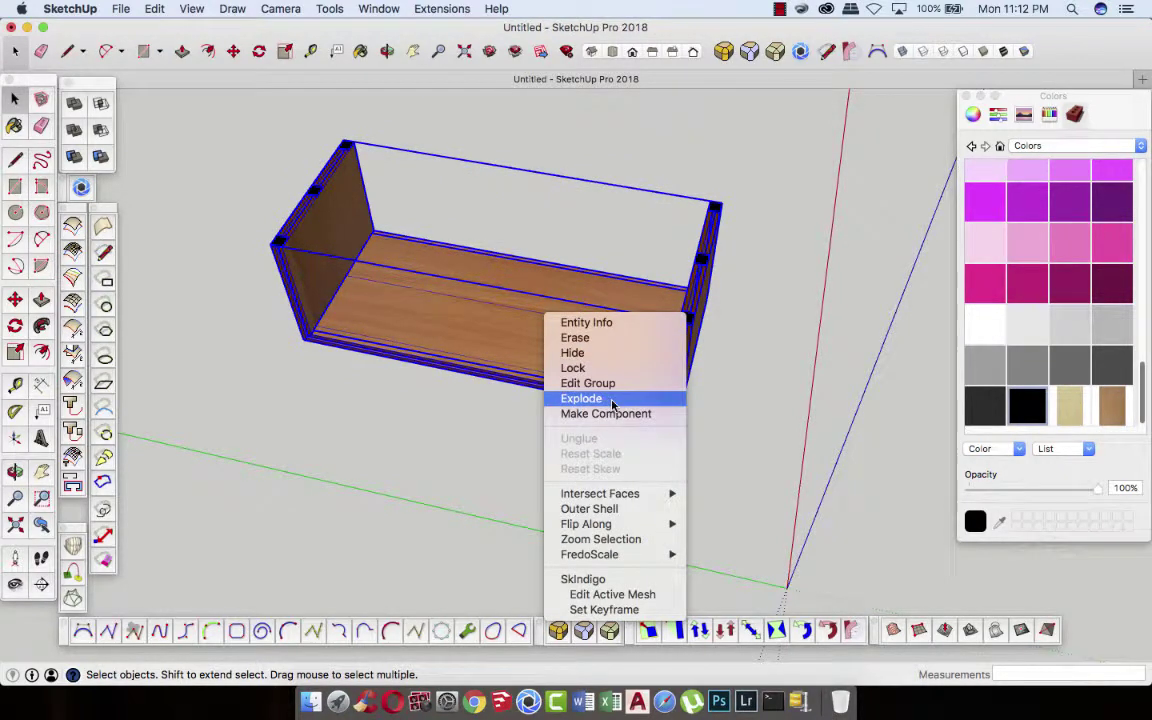
pyautogui.moveTo(586, 524)
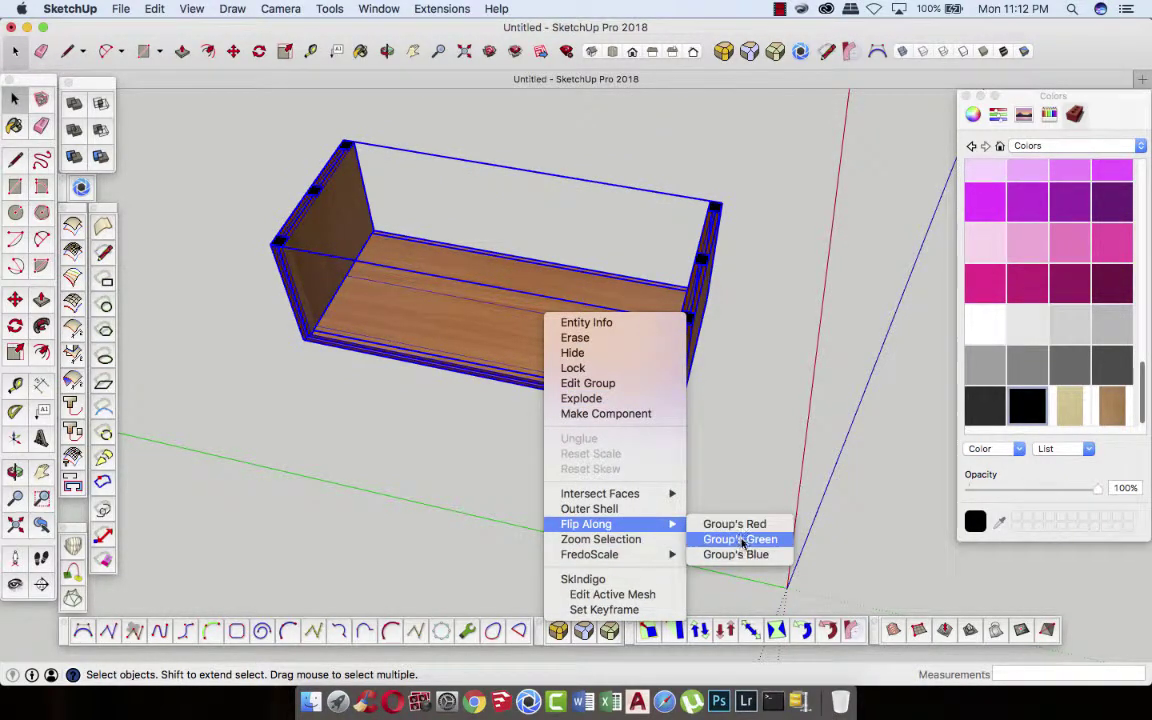
pyautogui.click(739, 559)
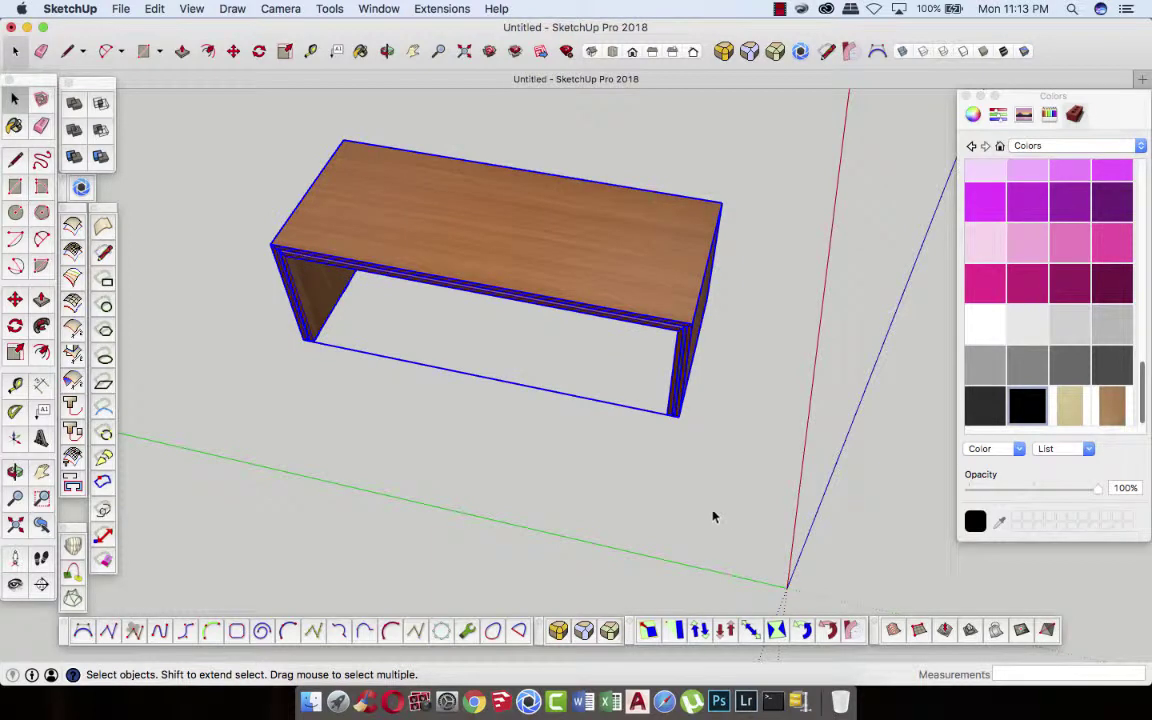
# - Cut the flipped table and paste it back into the scene
pyautogui.press('Delete')
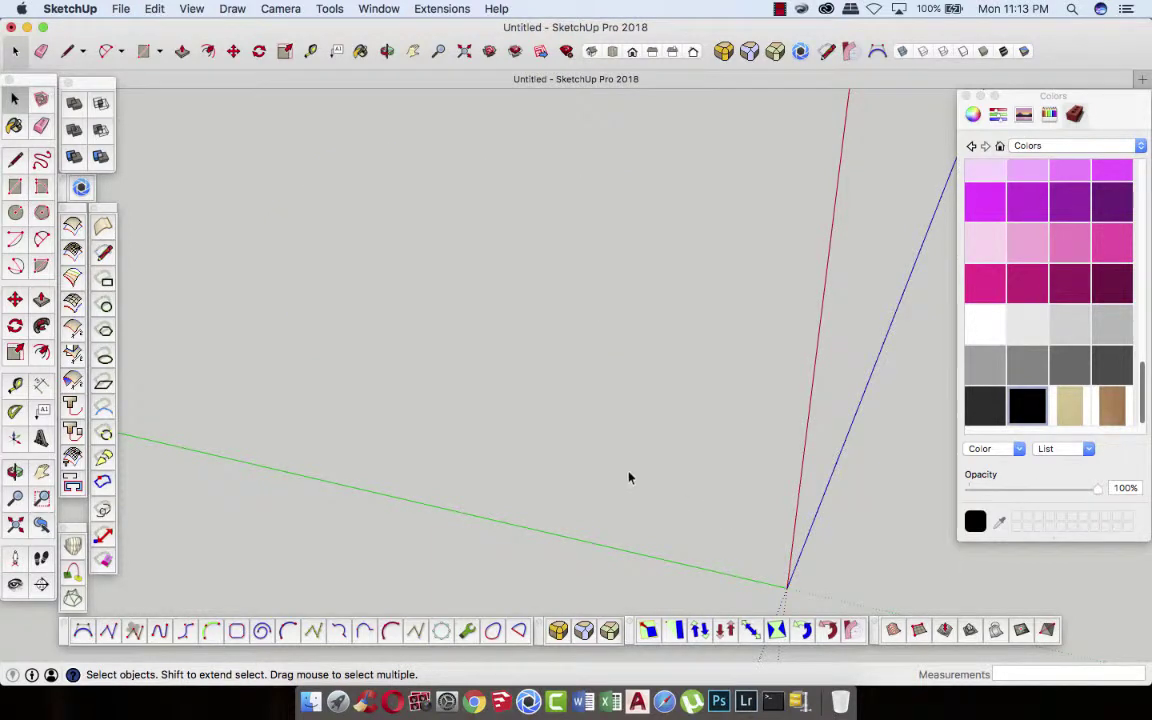
pyautogui.hotkey('ctrl', 'v')
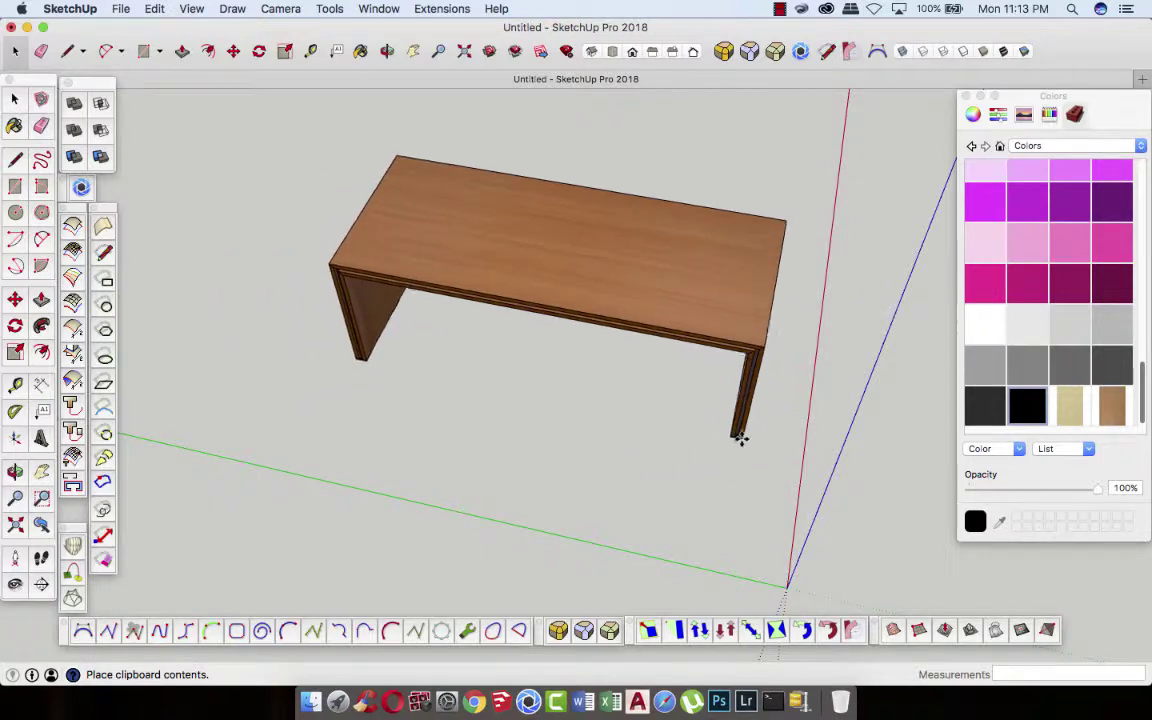
pyautogui.click(738, 437)
pyautogui.click(13, 96)
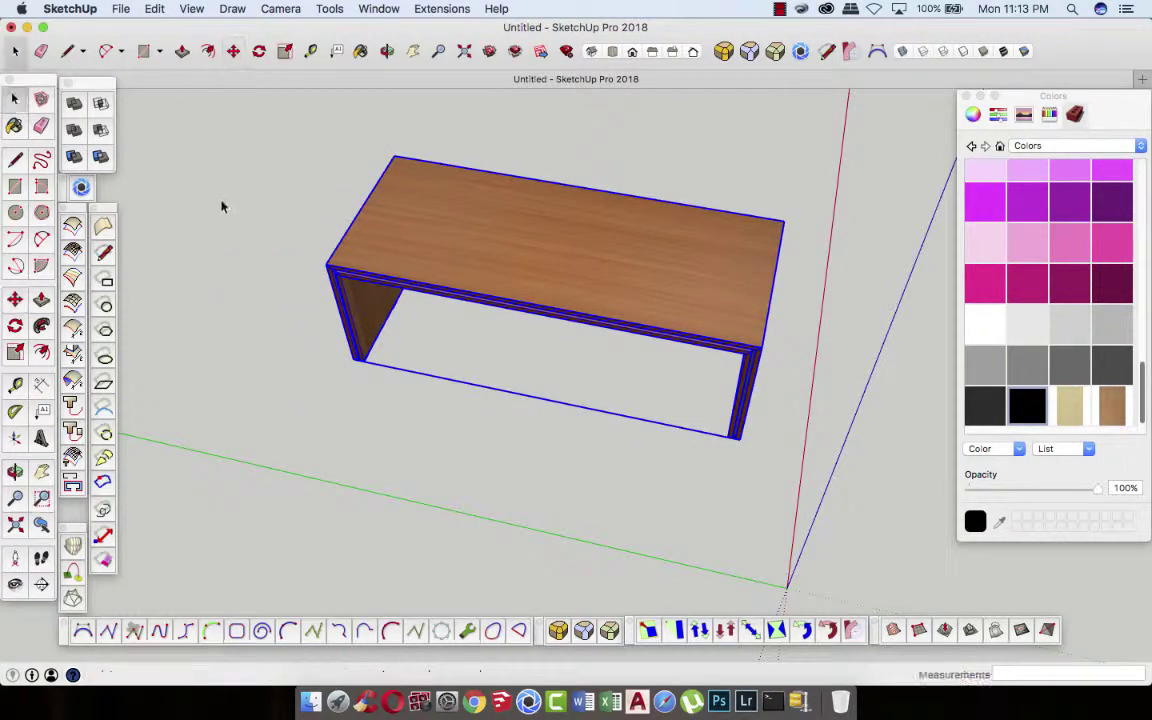
pyautogui.click(387, 51)
# - Orbit beneath the table to look at the underside of the top and the leg
pyautogui.moveTo(437, 120)
pyautogui.mouseDown()
pyautogui.moveTo(412, 352)
pyautogui.moveTo(374, 408)
pyautogui.moveTo(494, 436)
pyautogui.moveTo(430, 318)
pyautogui.moveTo(486, 343)
pyautogui.moveTo(452, 329)
pyautogui.moveTo(208, 337)
pyautogui.moveTo(612, 355)
pyautogui.moveTo(532, 243)
pyautogui.moveTo(440, 291)
pyautogui.moveTo(684, 324)
pyautogui.moveTo(399, 337)
pyautogui.moveTo(344, 347)
pyautogui.moveTo(337, 373)
pyautogui.moveTo(753, 406)
pyautogui.moveTo(468, 368)
pyautogui.moveTo(592, 348)
pyautogui.moveTo(579, 273)
pyautogui.moveTo(267, 386)
pyautogui.moveTo(365, 360)
pyautogui.moveTo(349, 361)
pyautogui.moveTo(368, 489)
pyautogui.moveTo(401, 301)
pyautogui.moveTo(149, 204)
pyautogui.mouseUp()
pyautogui.press('space')
pyautogui.click(447, 303)
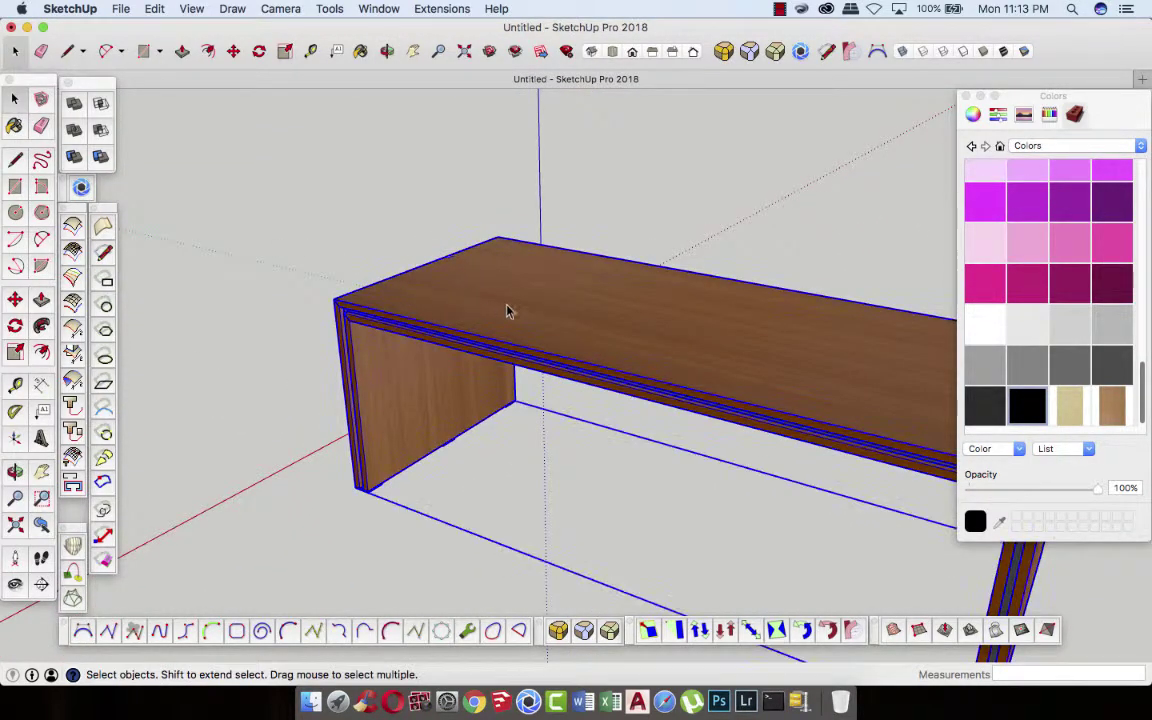
pyautogui.click(284, 395)
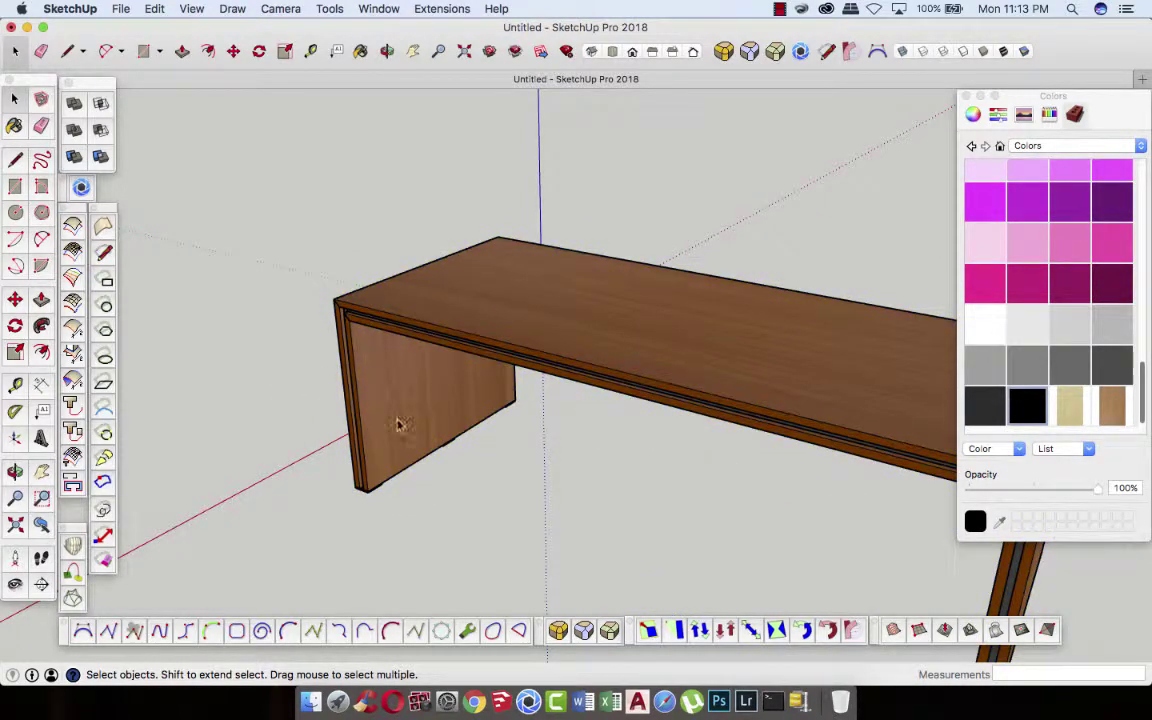
pyautogui.click(15, 160)
pyautogui.scroll(3, 400, 410)
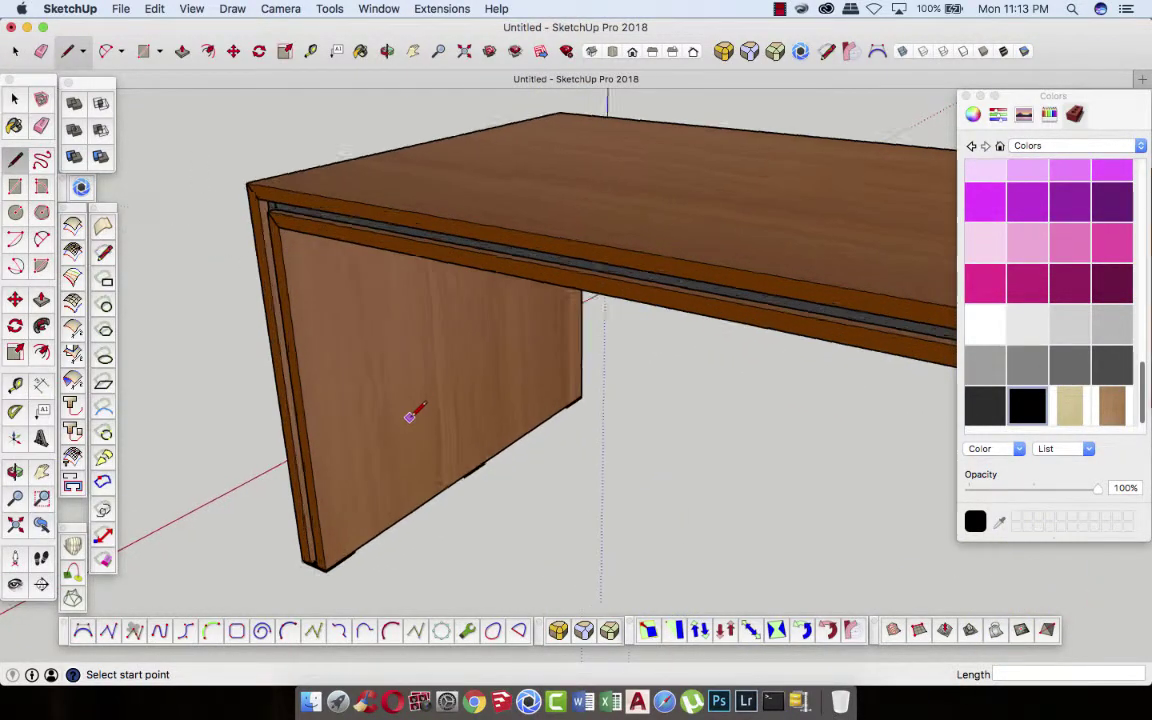
pyautogui.scroll(3, 405, 413)
pyautogui.click(387, 51)
pyautogui.moveTo(352, 190)
pyautogui.mouseDown()
pyautogui.moveTo(384, 458)
pyautogui.moveTo(380, 404)
pyautogui.moveTo(329, 329)
pyautogui.moveTo(332, 234)
pyautogui.mouseUp()
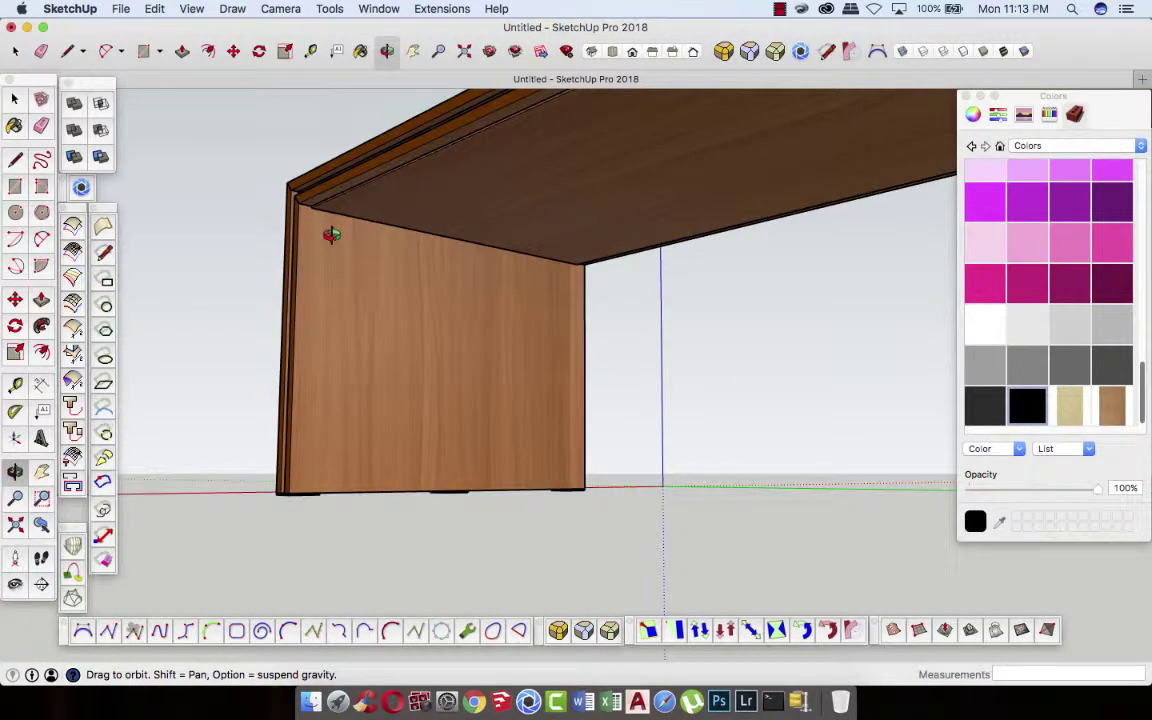
pyautogui.scroll(2, 332, 234)
pyautogui.scroll(2, 332, 234)
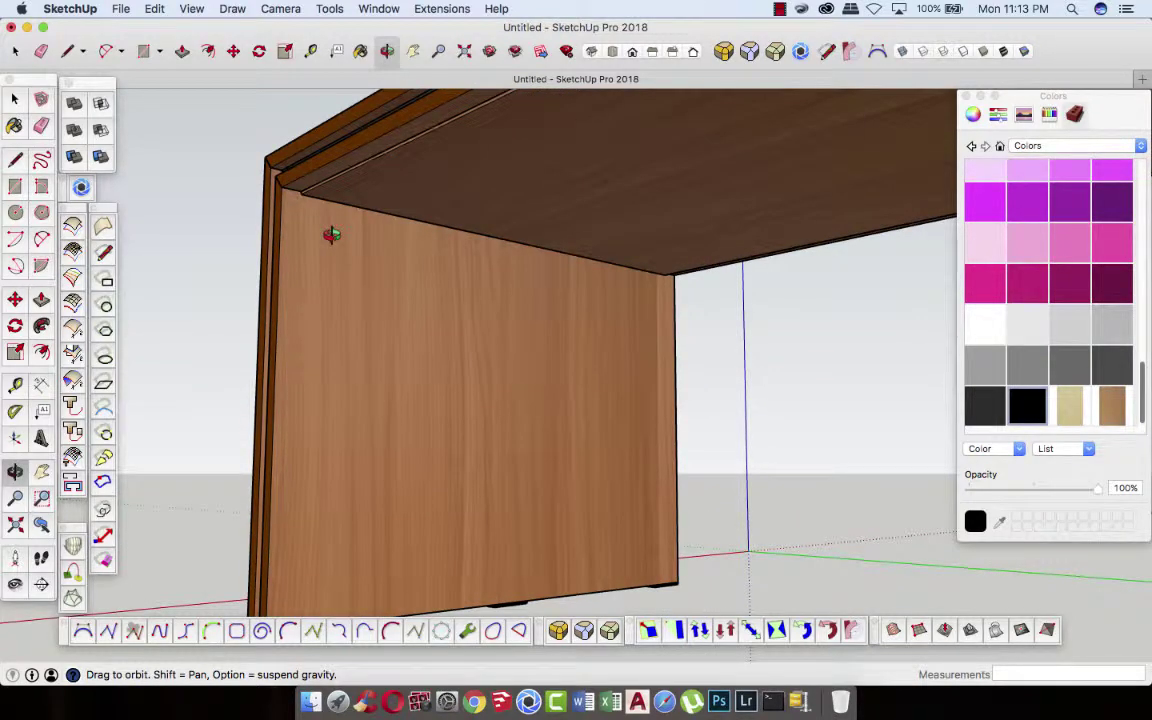
# - Inside the table group, delete the underside panel of the table top
pyautogui.click(16, 98)
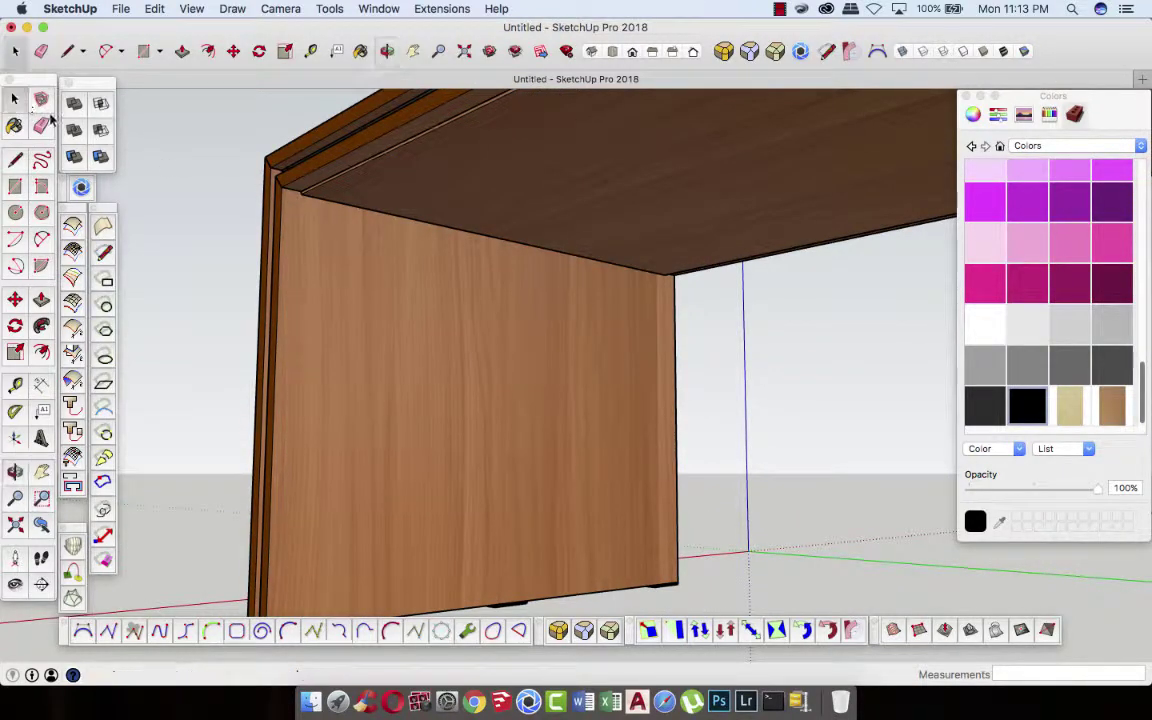
pyautogui.click(371, 197)
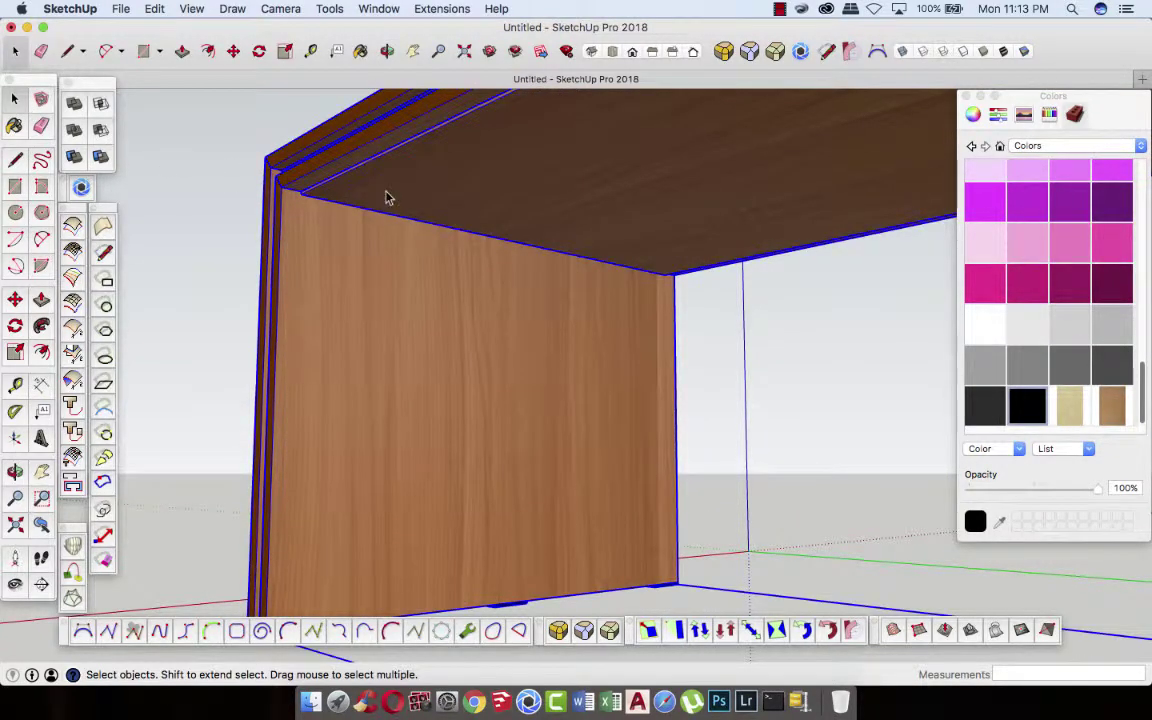
pyautogui.doubleClick(388, 198)
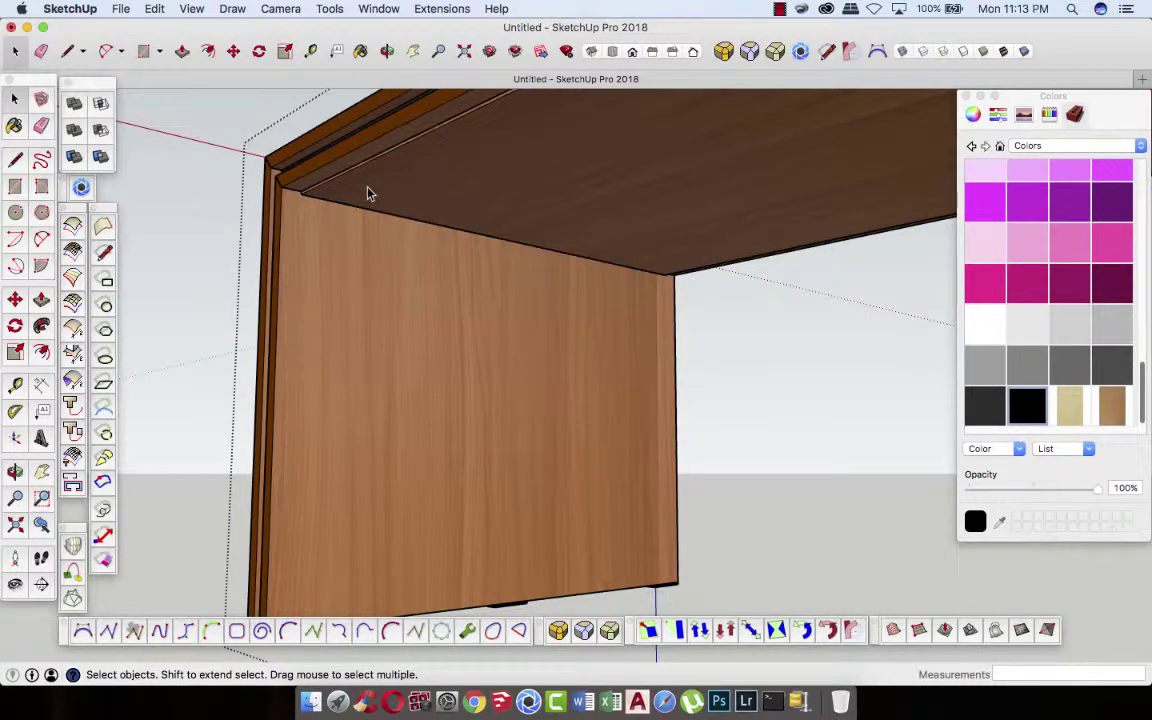
pyautogui.click(367, 194)
pyautogui.press('Delete')
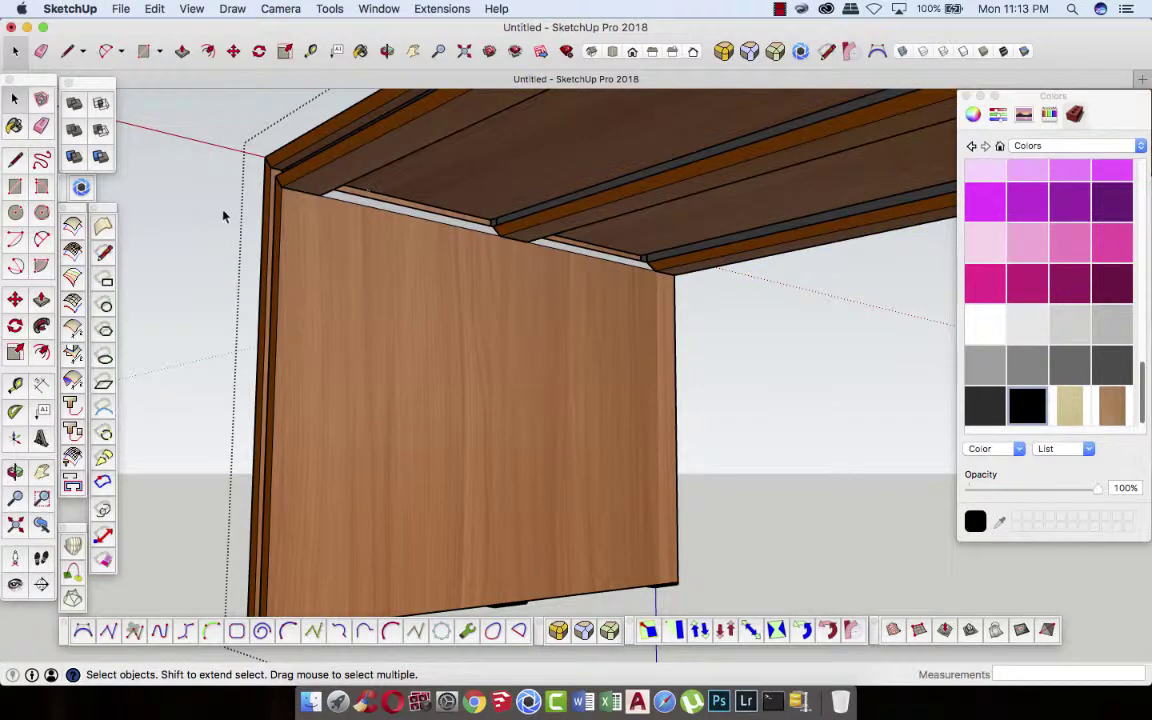
pyautogui.click(202, 224)
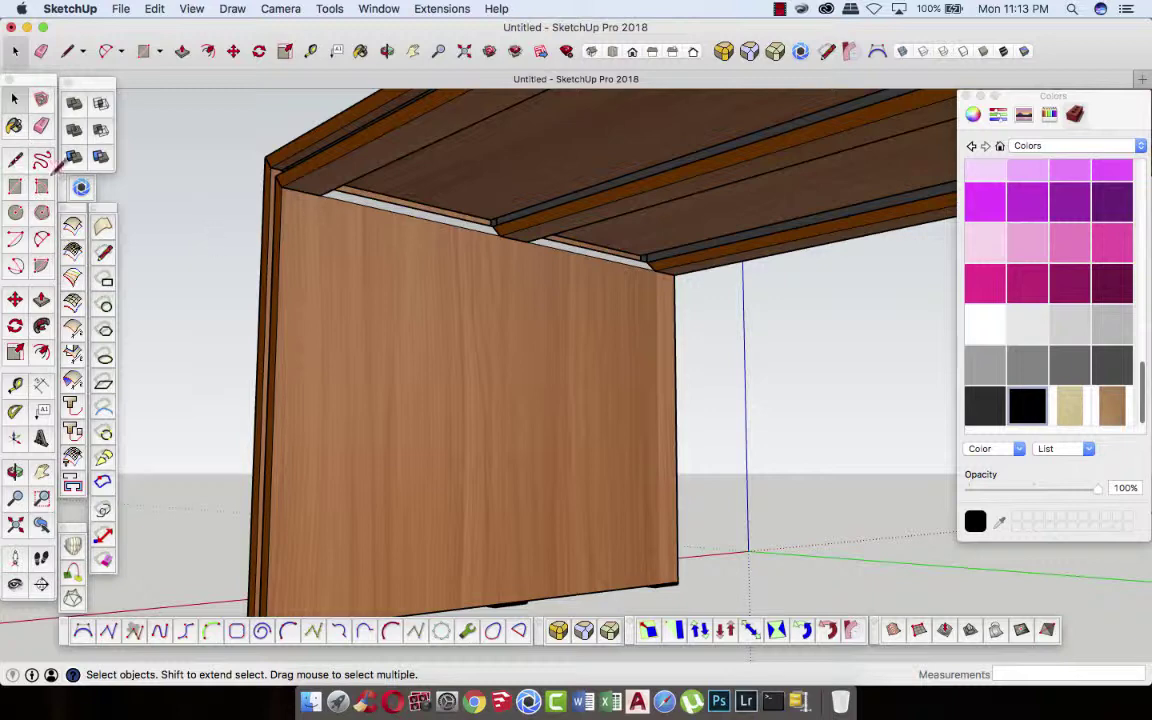
# - Draw a narrow strip face on the leg panel with the Line tool
pyautogui.press('l')
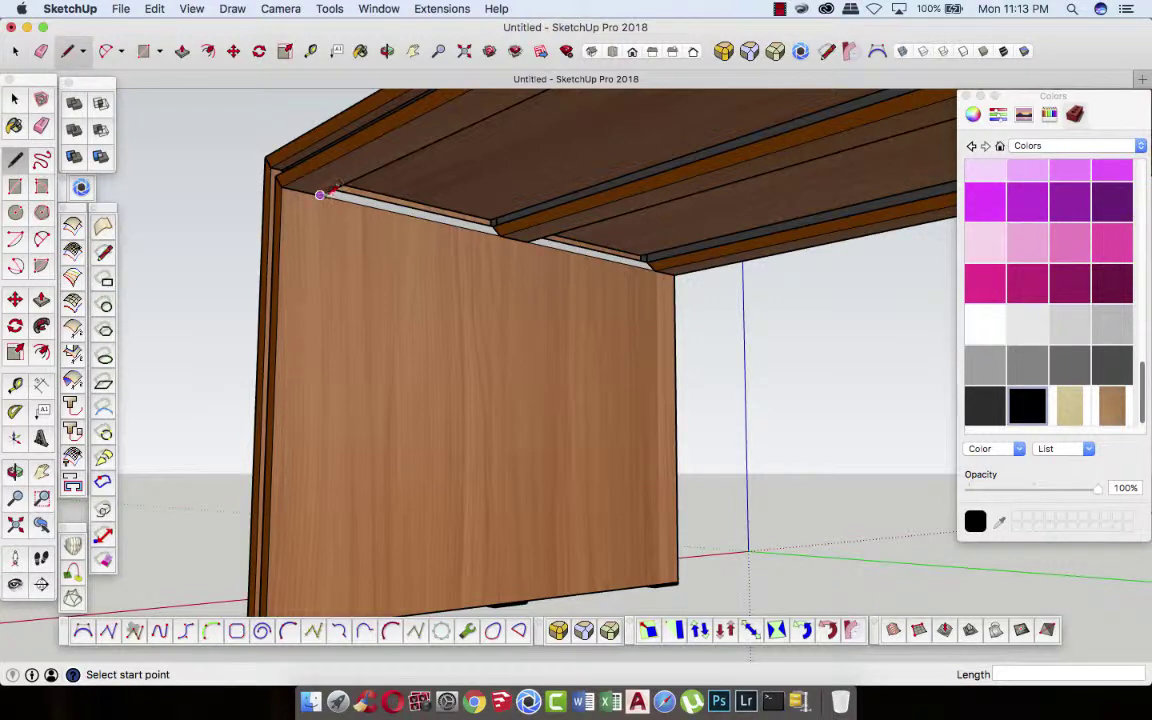
pyautogui.click(320, 195)
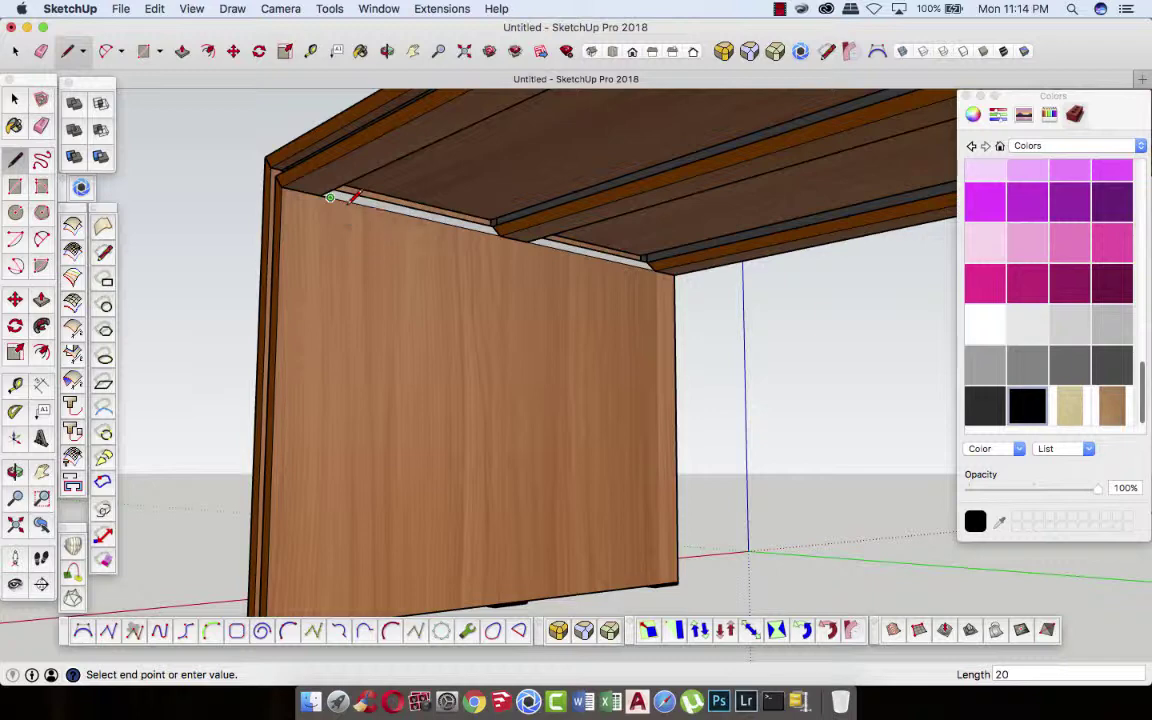
pyautogui.click(326, 318)
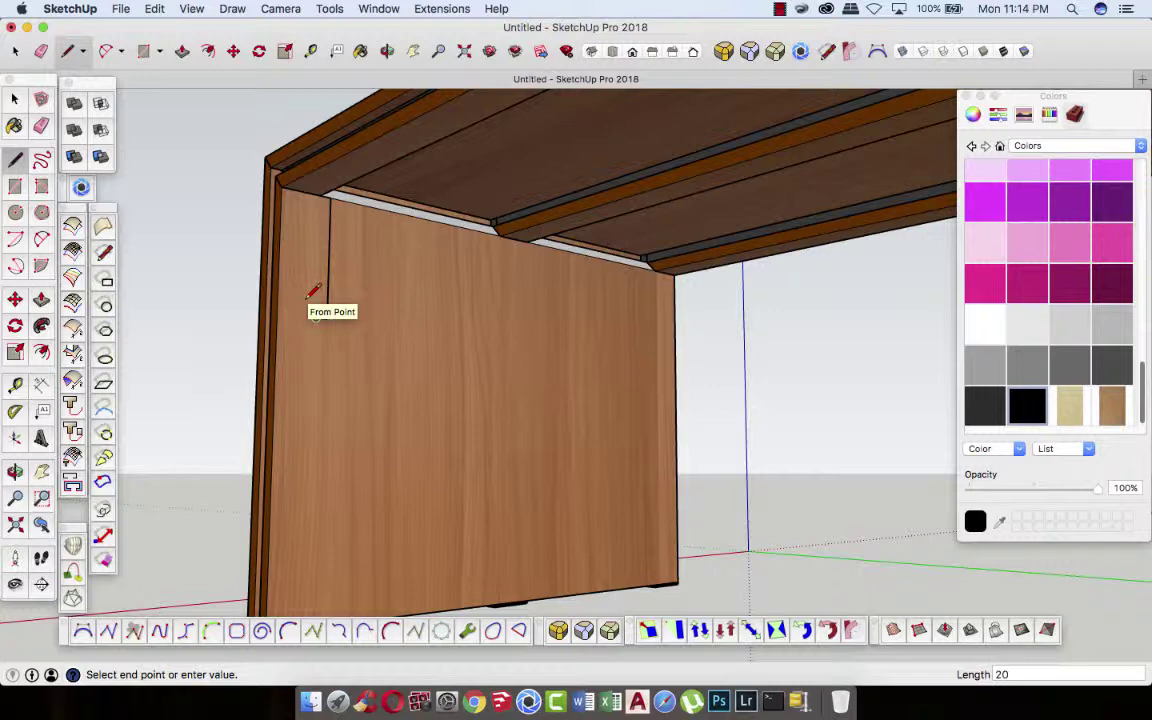
pyautogui.click(320, 194)
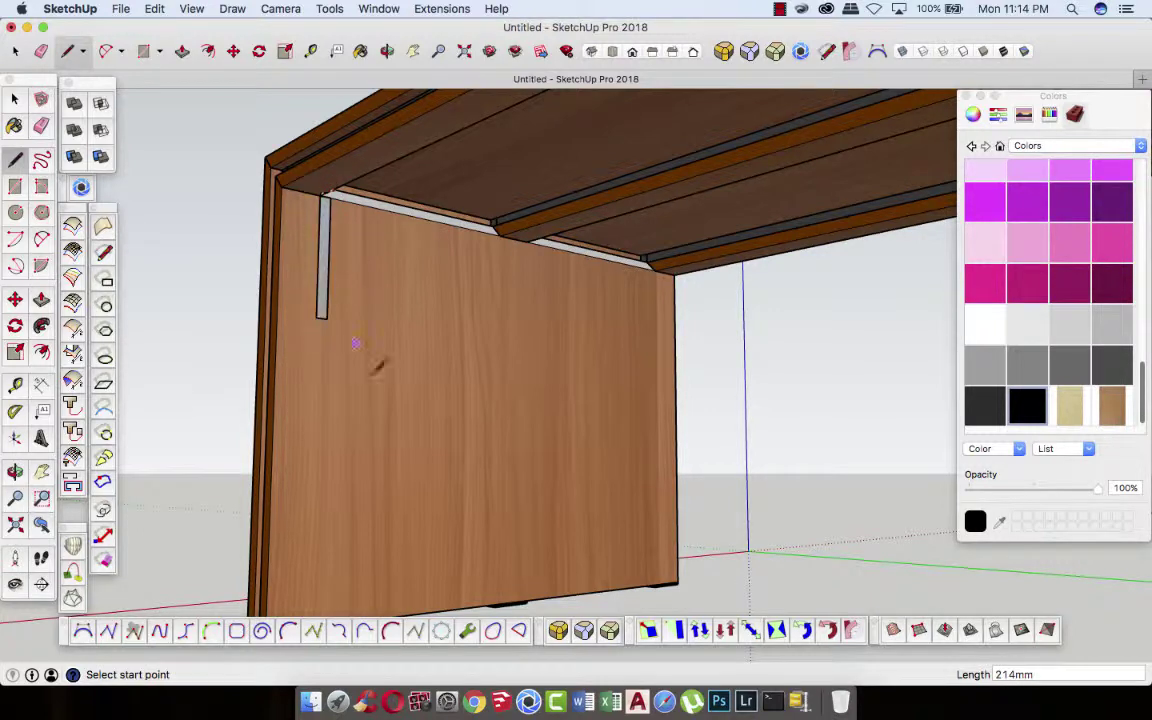
# - Push/Pull the strip 2260mm across the table width
pyautogui.click(182, 51)
pyautogui.click(322, 238)
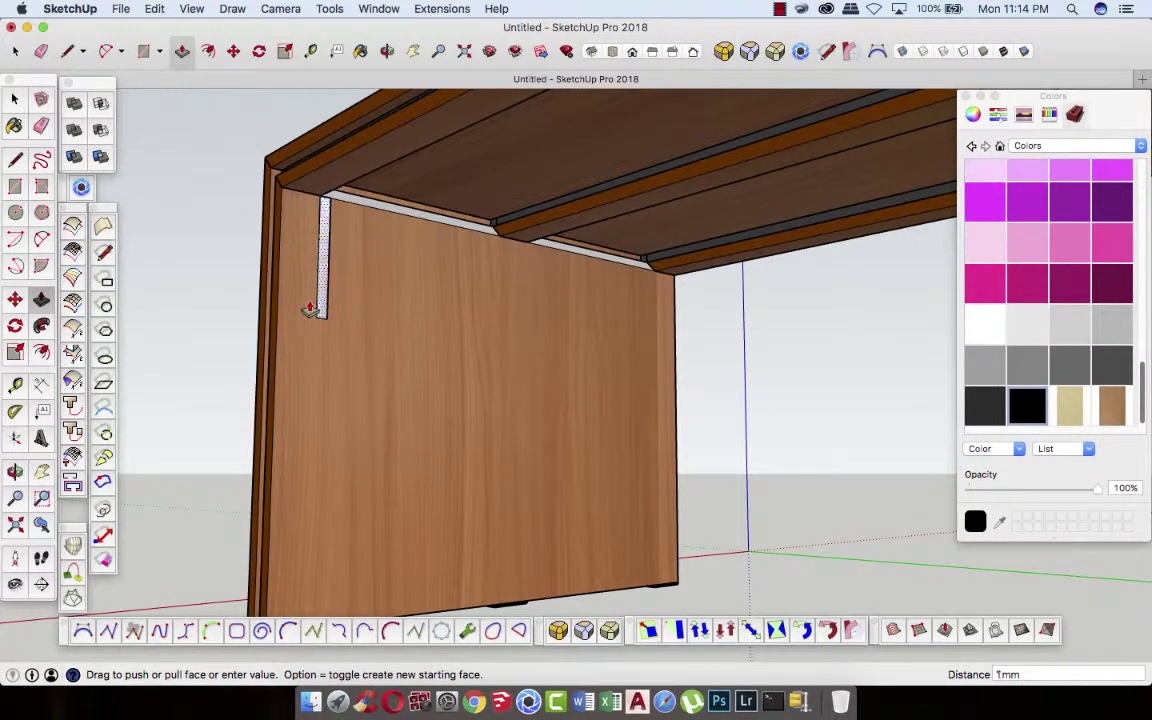
pyautogui.scroll(-2, 311, 305)
pyautogui.scroll(-2, 505, 296)
pyautogui.scroll(-3, 465, 331)
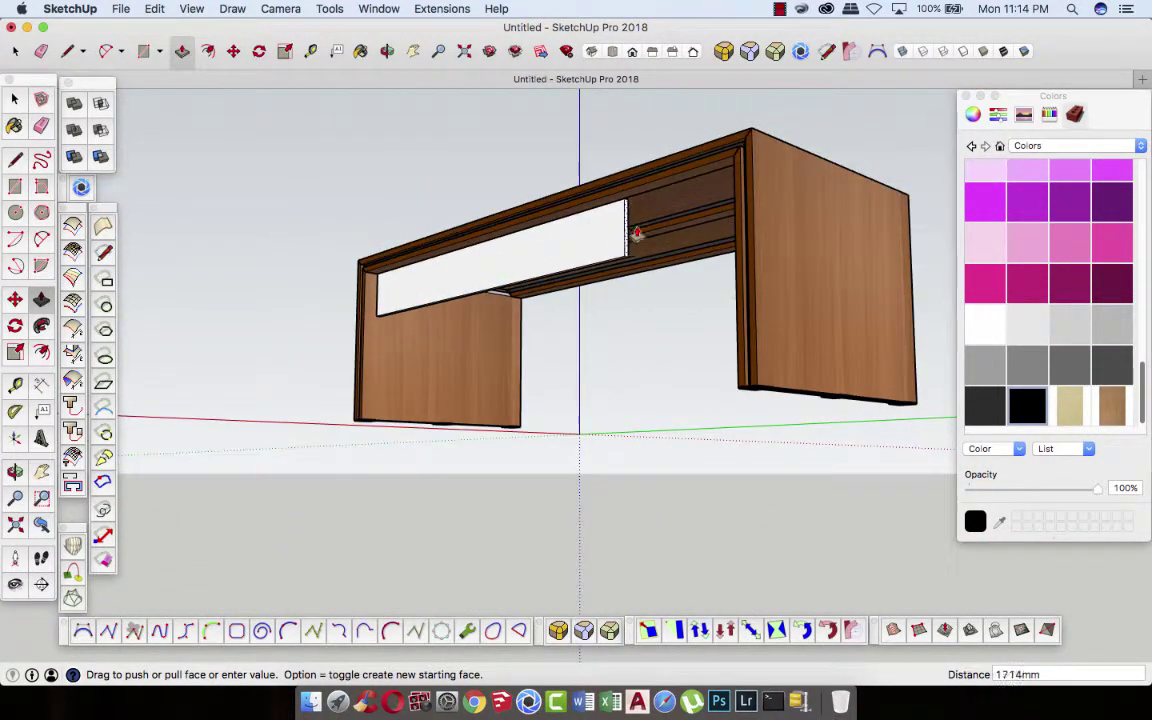
pyautogui.click(733, 160)
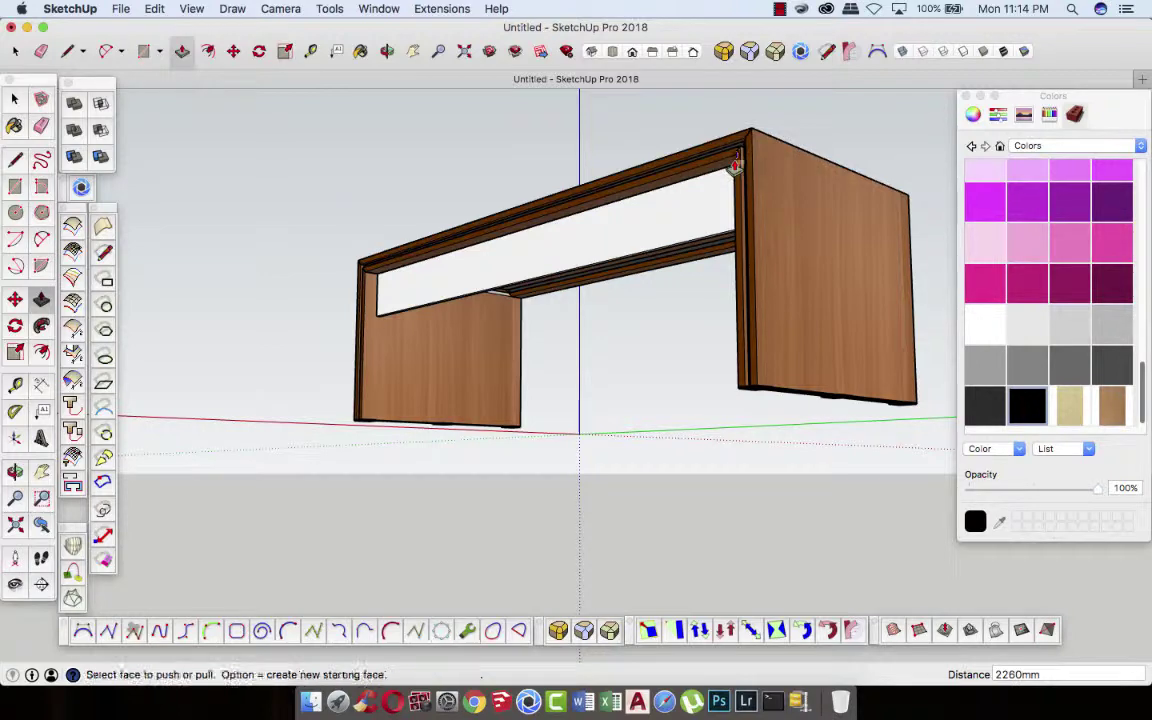
pyautogui.scroll(2, 463, 316)
pyautogui.scroll(3, 462, 322)
pyautogui.scroll(1, 463, 321)
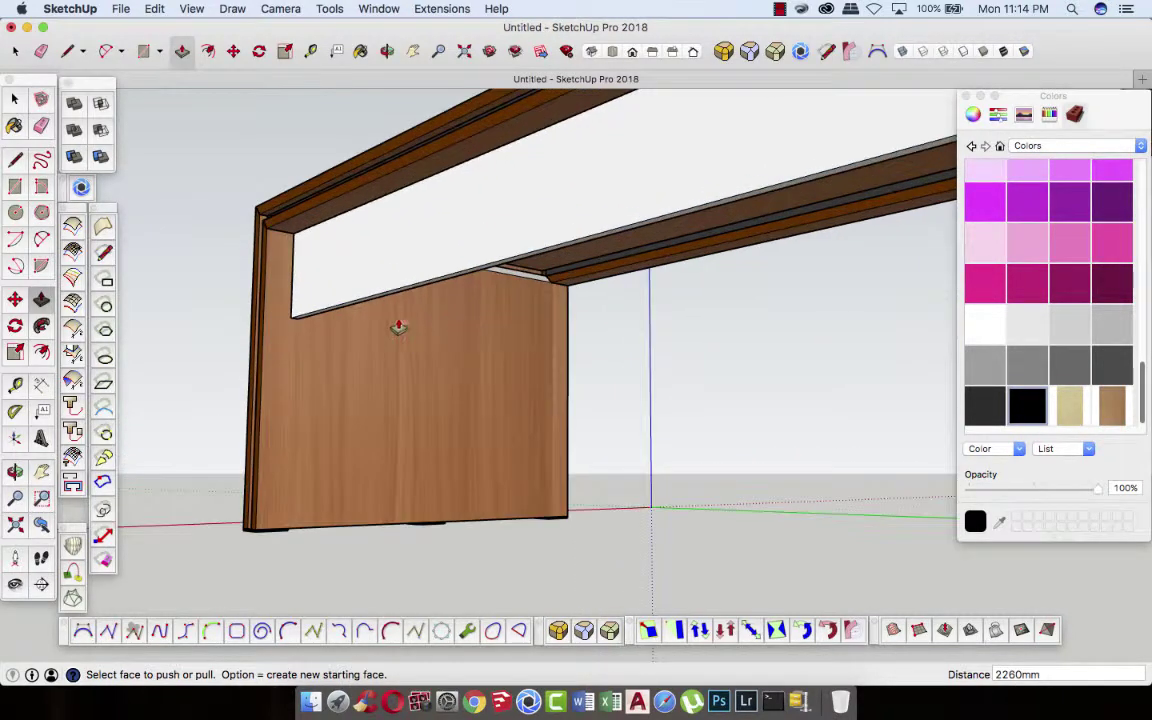
# - Pull the white panel's bottom down 397mm
pyautogui.click(383, 307)
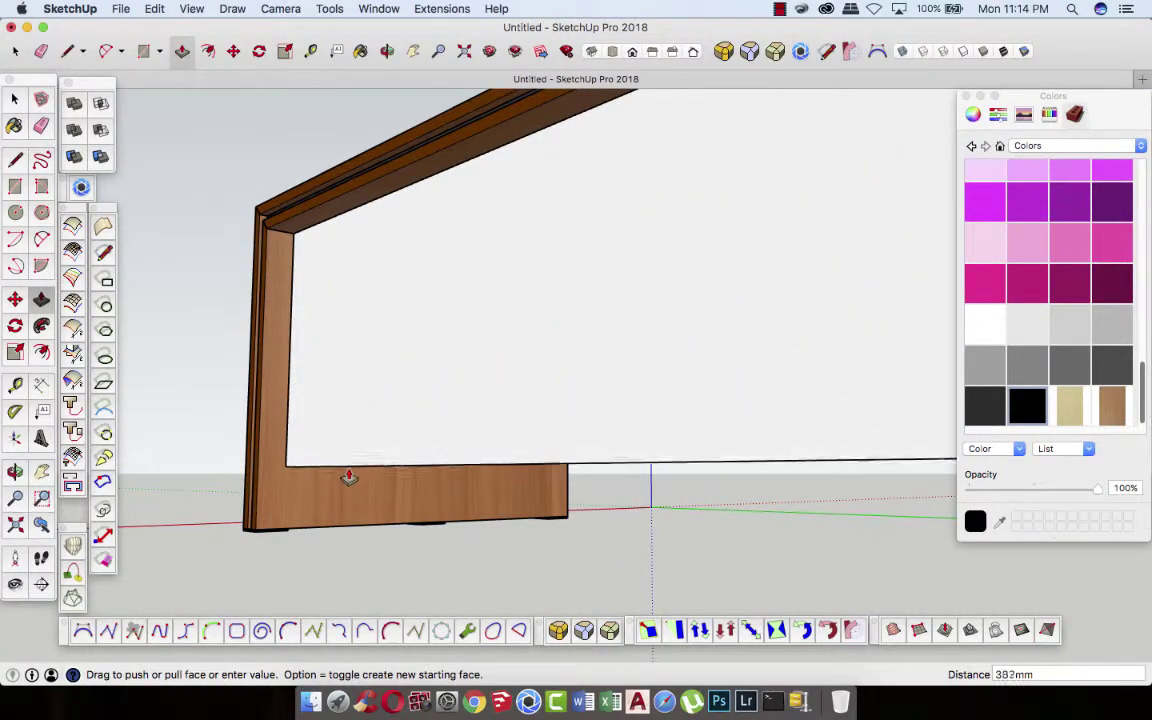
pyautogui.click(343, 486)
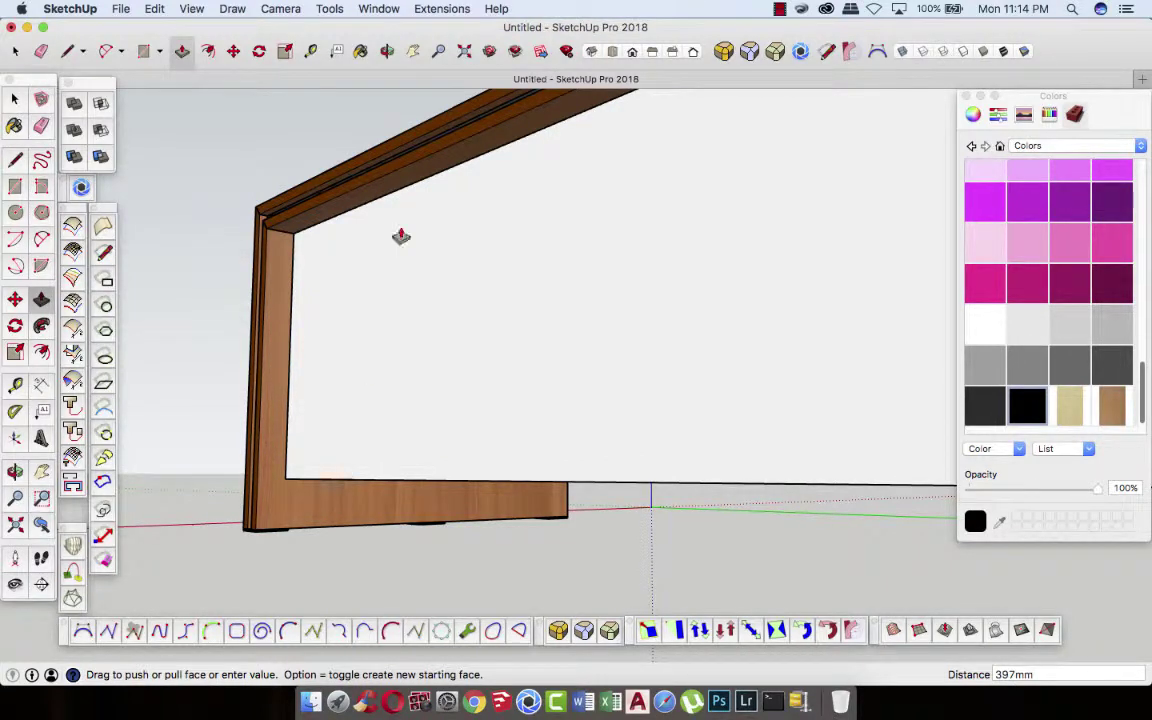
pyautogui.click(387, 51)
pyautogui.scroll(-3, 424, 265)
# - Place a vertical guide 500mm in from the front panel's left edge
pyautogui.scroll(-3, 380, 254)
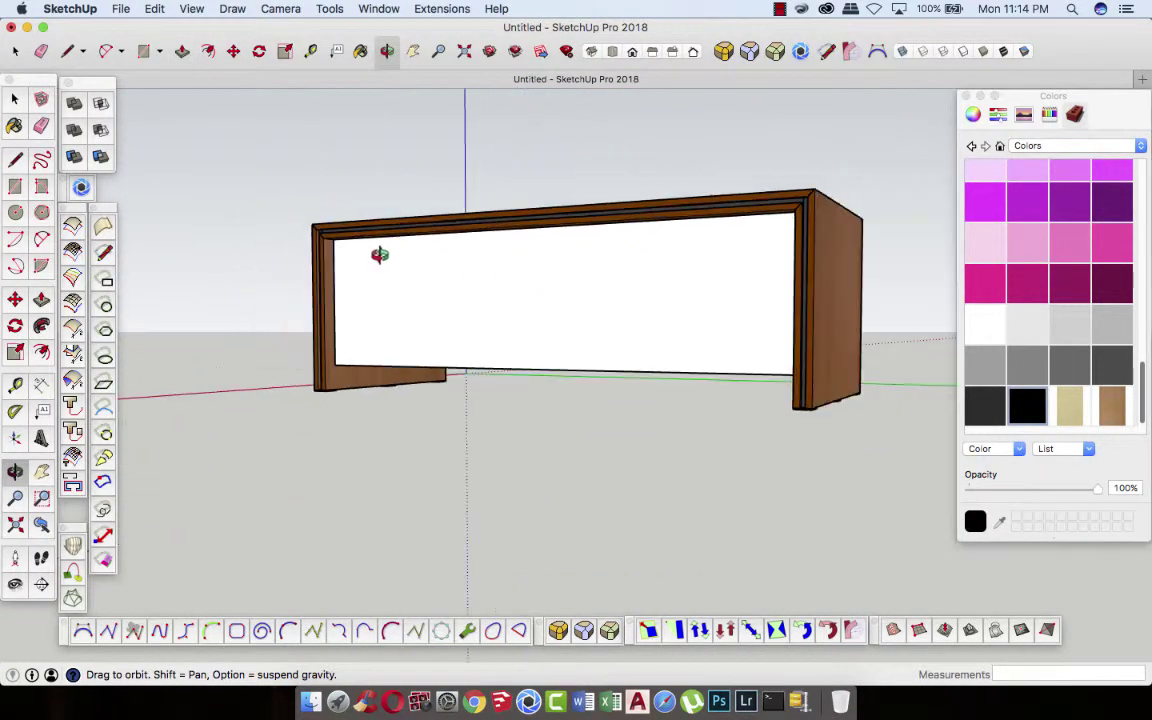
pyautogui.moveTo(380, 254)
pyautogui.mouseDown()
pyautogui.moveTo(549, 291)
pyautogui.moveTo(699, 383)
pyautogui.moveTo(450, 337)
pyautogui.moveTo(432, 326)
pyautogui.moveTo(430, 285)
pyautogui.moveTo(437, 309)
pyautogui.moveTo(518, 342)
pyautogui.moveTo(453, 314)
pyautogui.moveTo(527, 291)
pyautogui.moveTo(600, 347)
pyautogui.mouseUp()
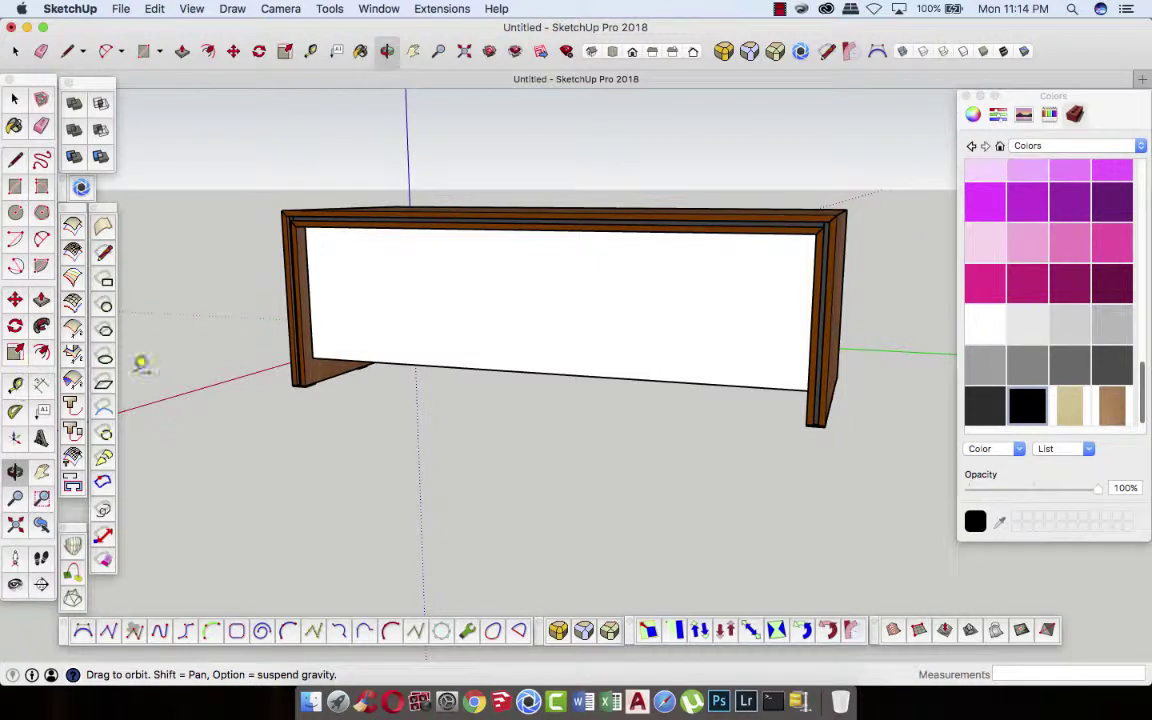
pyautogui.press('t')
pyautogui.click(311, 292)
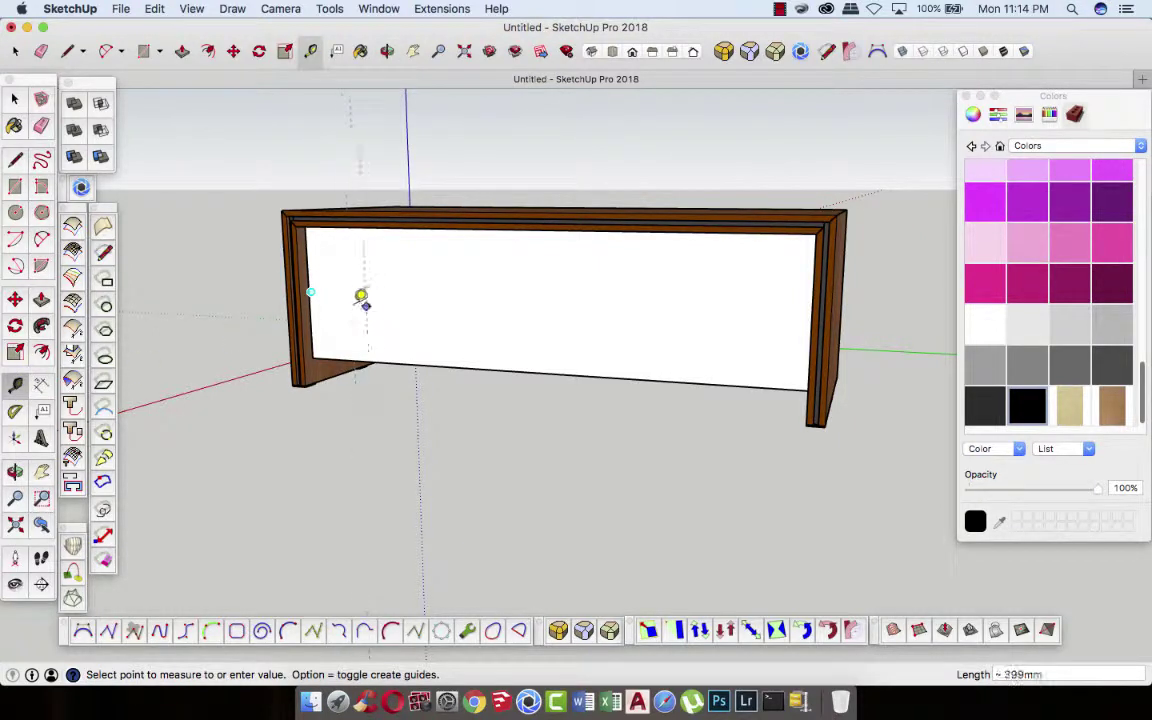
pyautogui.click(361, 298)
pyautogui.scroll(2, 326, 293)
pyautogui.scroll(3, 320, 292)
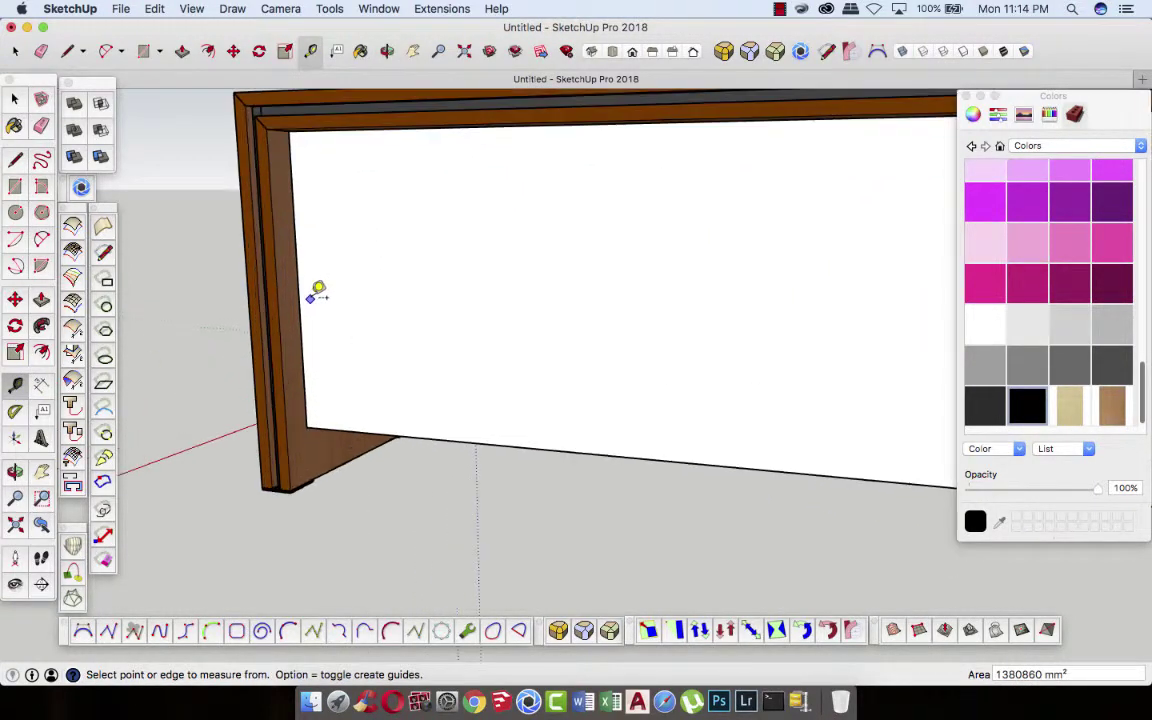
pyautogui.click(299, 301)
pyautogui.write('5')
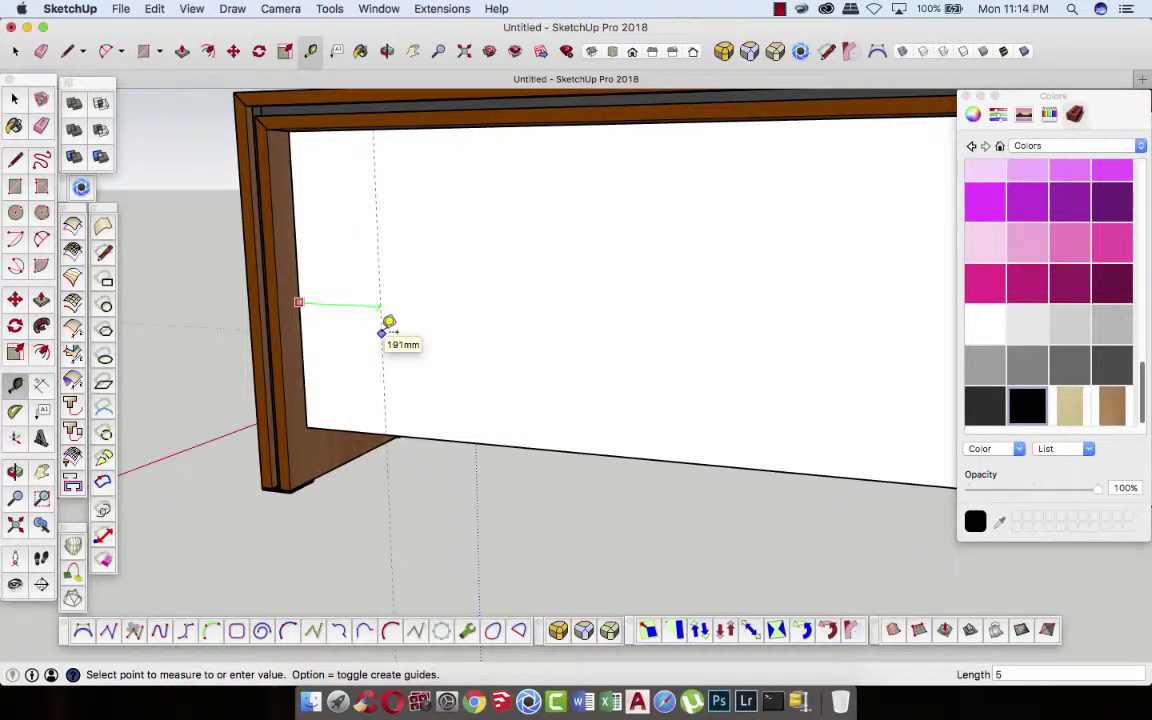
pyautogui.click(389, 323)
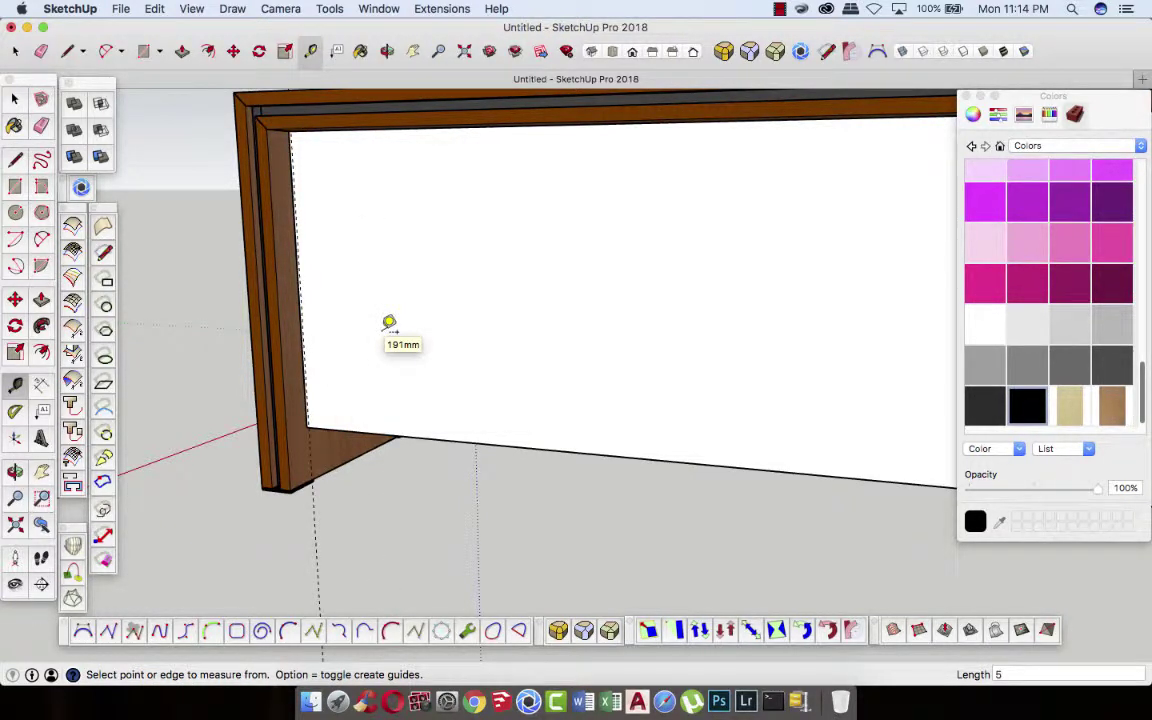
pyautogui.click(299, 293)
pyautogui.write('500')
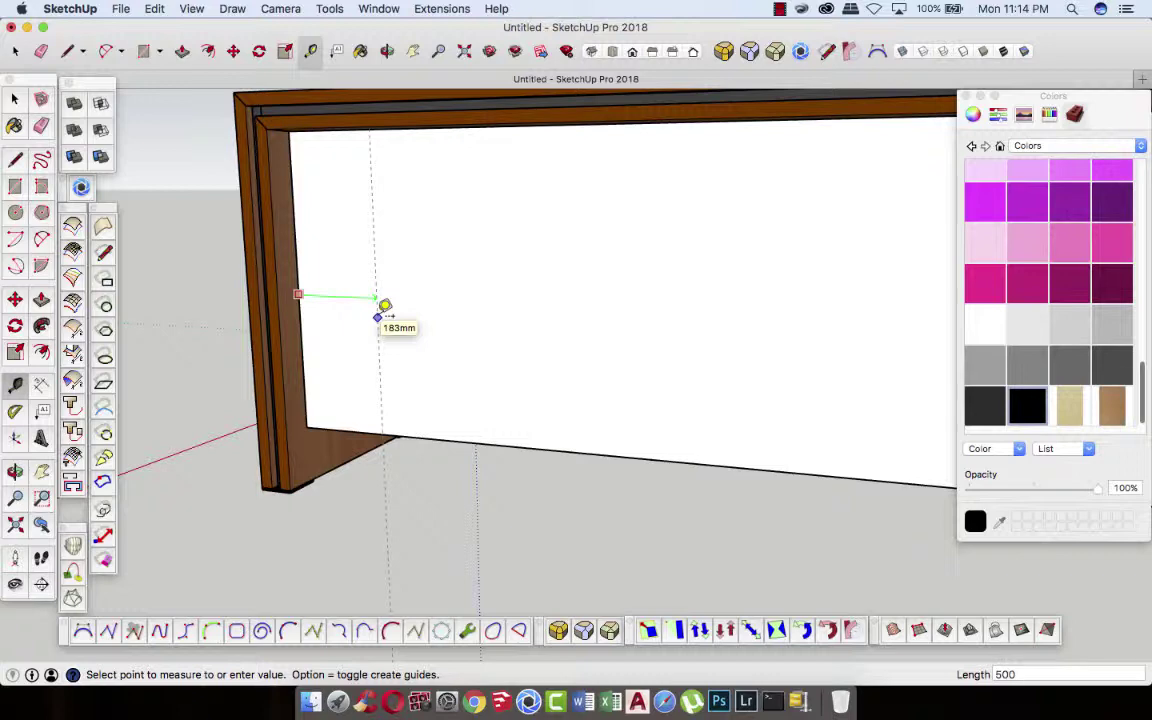
pyautogui.click(385, 305)
# - Place a vertical guide 500mm in from the panel's right edge
pyautogui.scroll(-3, 380, 318)
pyautogui.scroll(-5, 430, 340)
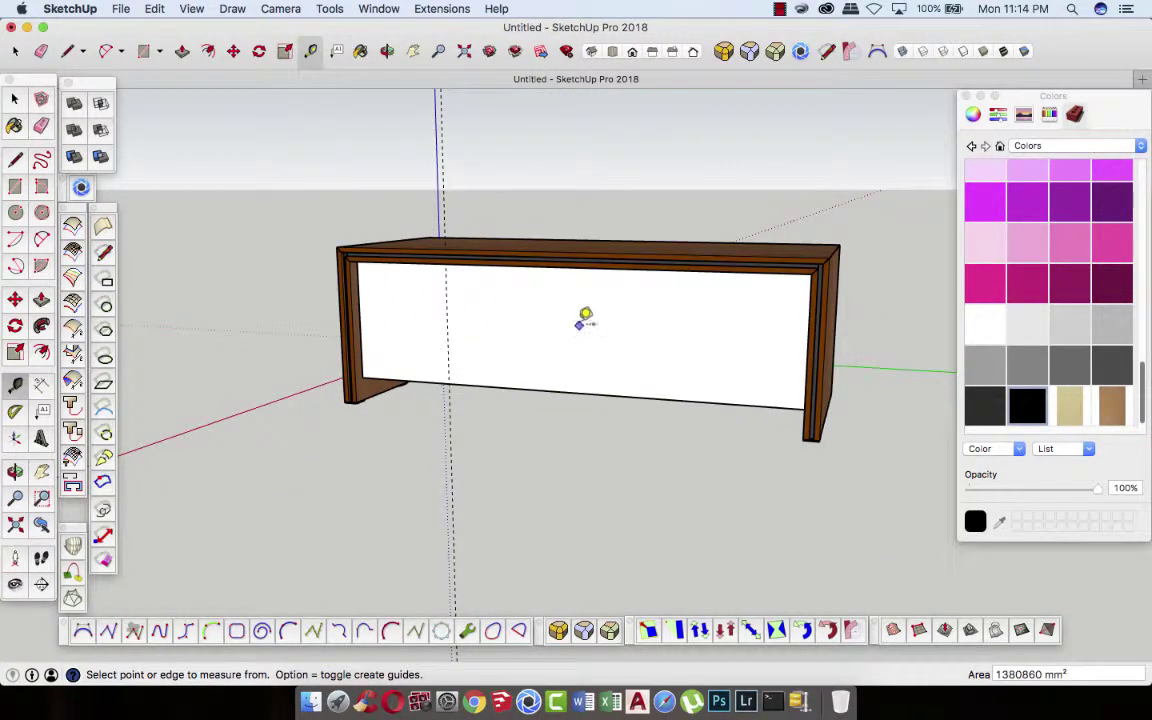
pyautogui.scroll(2, 700, 320)
pyautogui.scroll(3, 784, 321)
pyautogui.scroll(3, 828, 324)
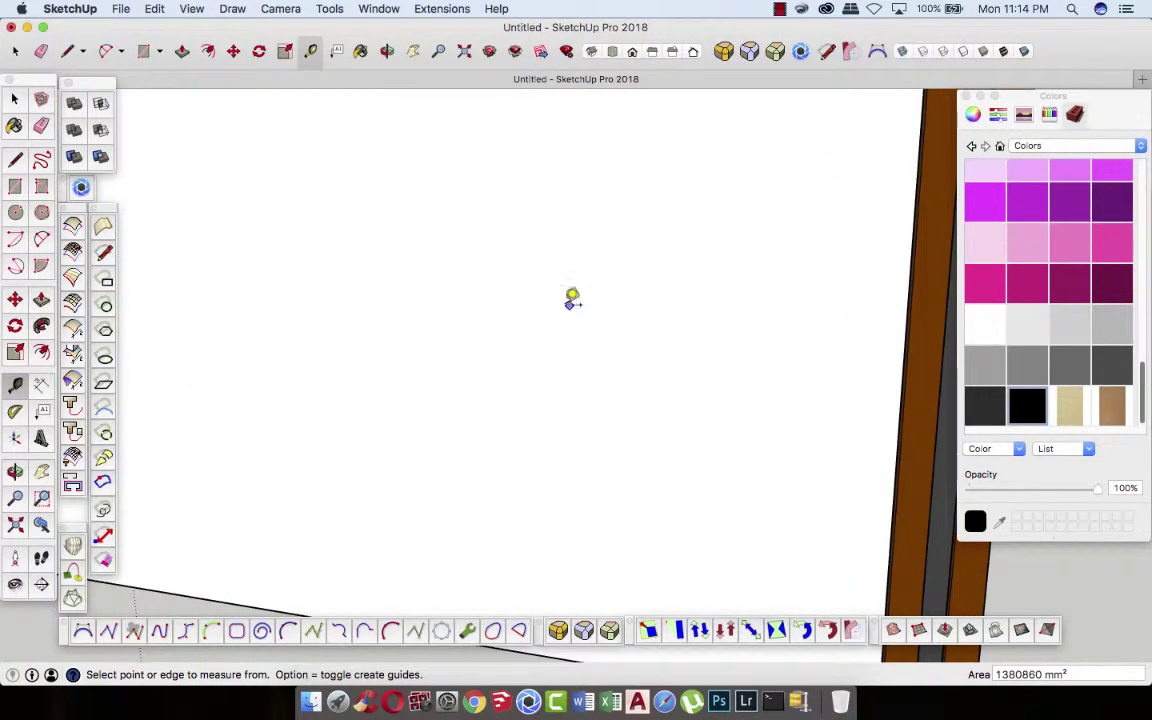
pyautogui.moveTo(571, 300)
pyautogui.mouseDown(button='middle')
pyautogui.moveTo(586, 319)
pyautogui.moveTo(578, 301)
pyautogui.mouseUp(button='middle')
pyautogui.scroll(-3, 570, 293)
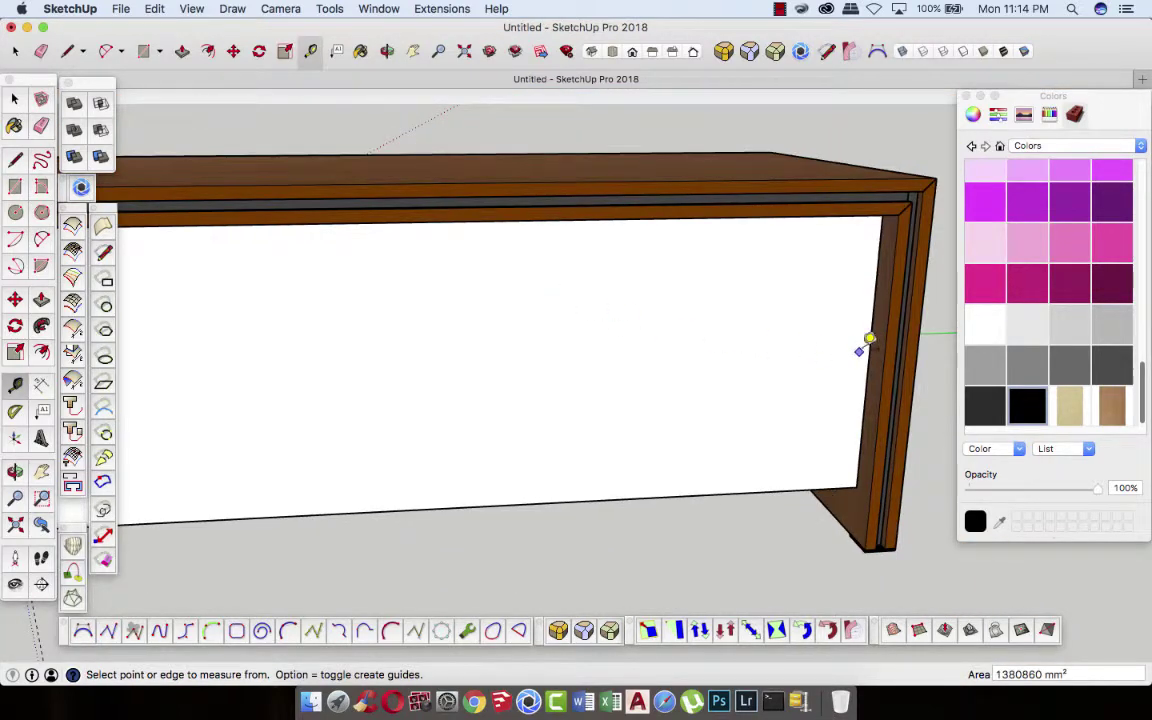
pyautogui.click(870, 339)
pyautogui.write('500')
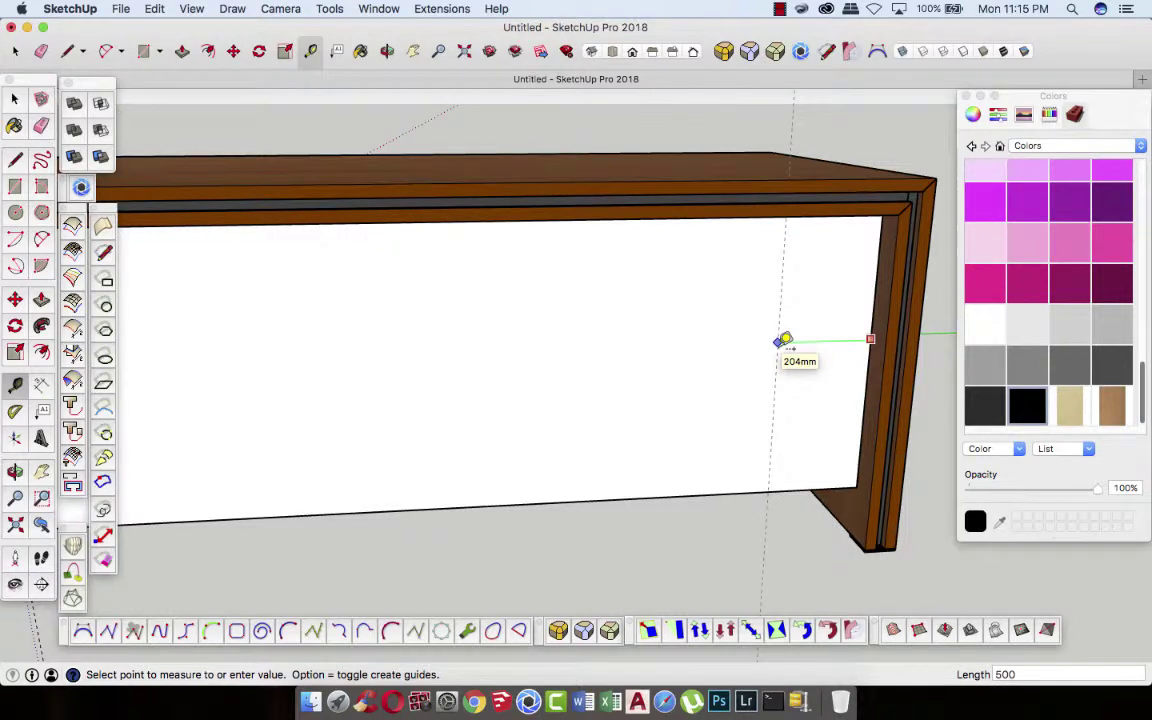
pyautogui.press('Return')
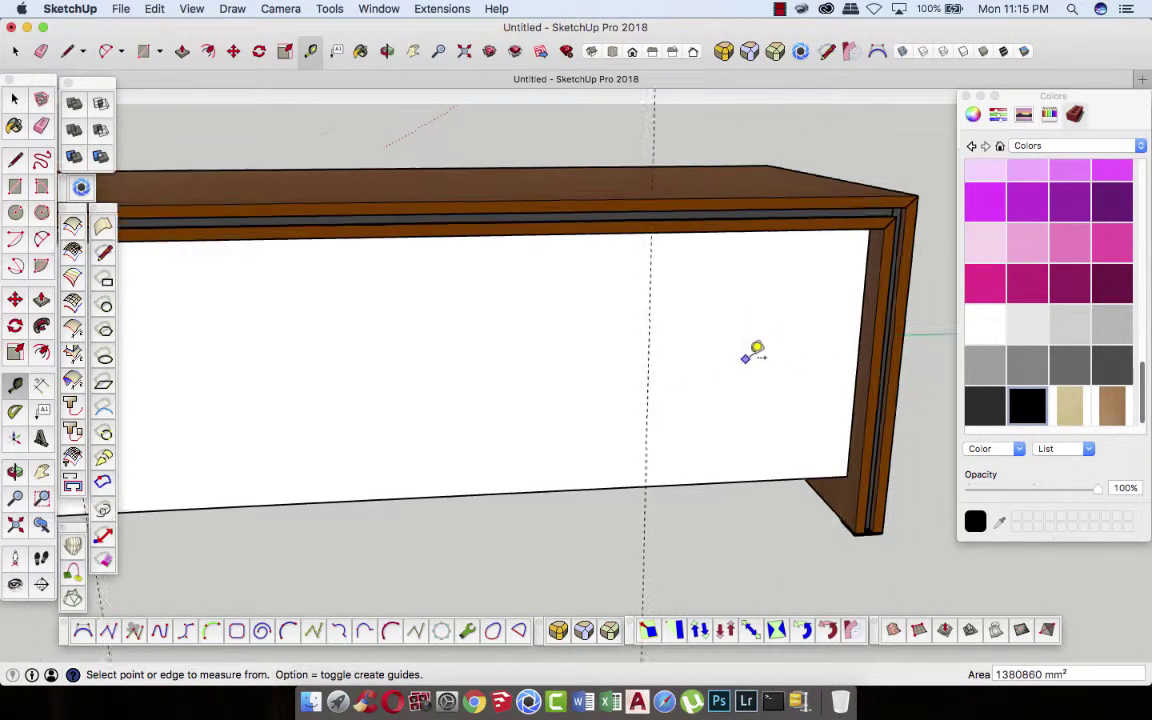
pyautogui.scroll(-3, 753, 347)
pyautogui.scroll(-2, 617, 429)
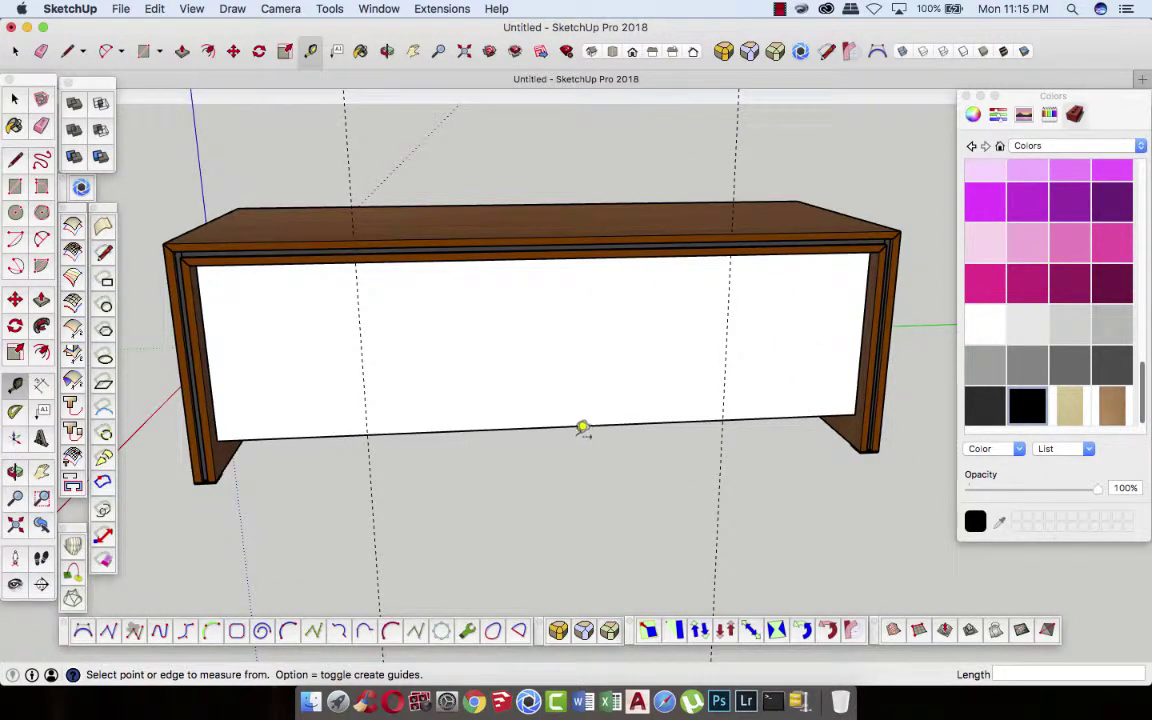
# - Add guides 100mm further in beside the right and left guides
pyautogui.click(729, 360)
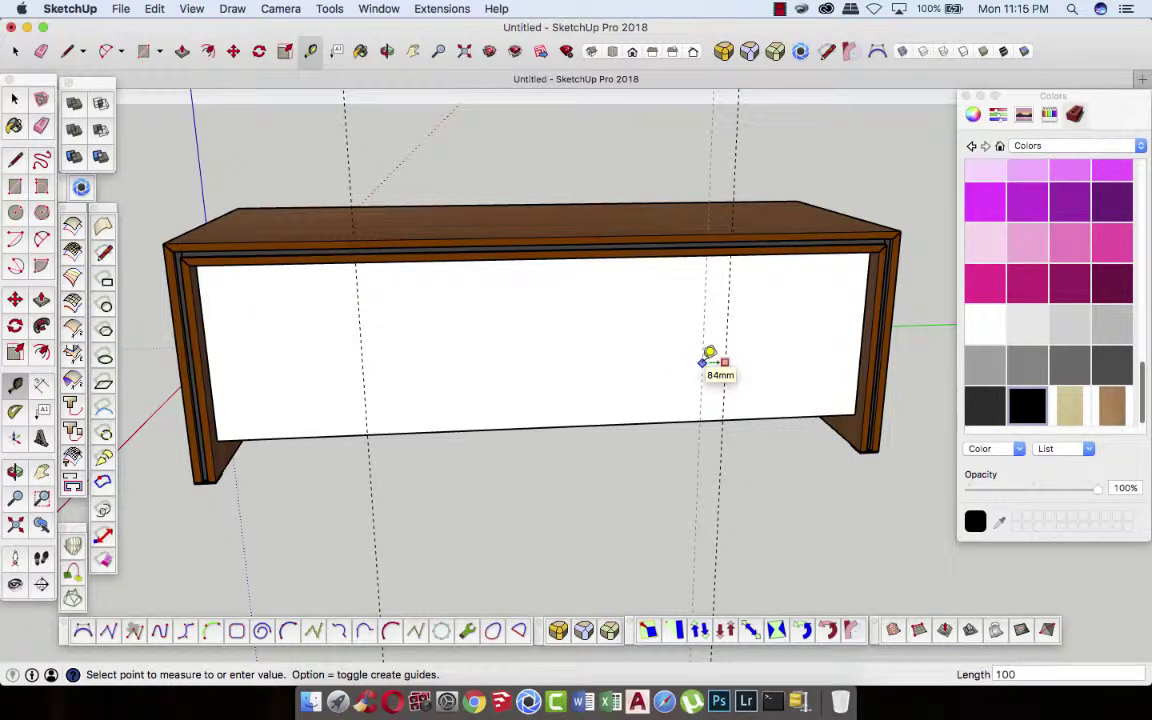
pyautogui.click(709, 357)
pyautogui.click(363, 378)
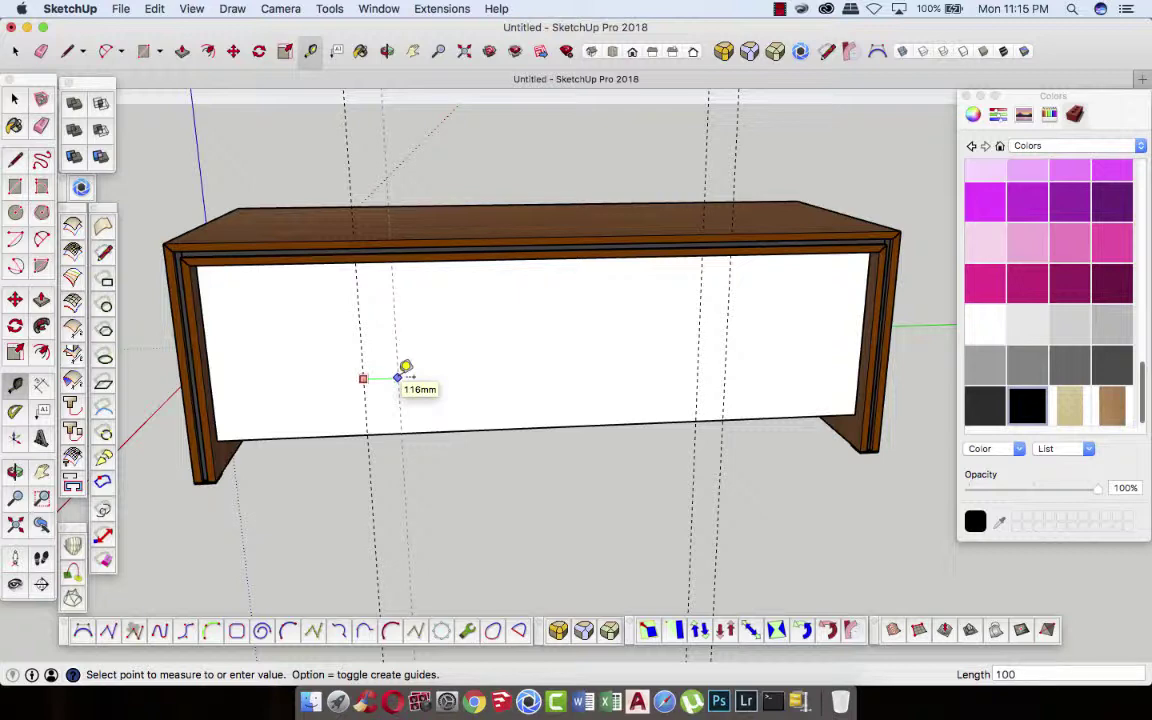
pyautogui.press('Return')
# - Add a horizontal guide 100mm above the panel's bottom edge
pyautogui.click(533, 428)
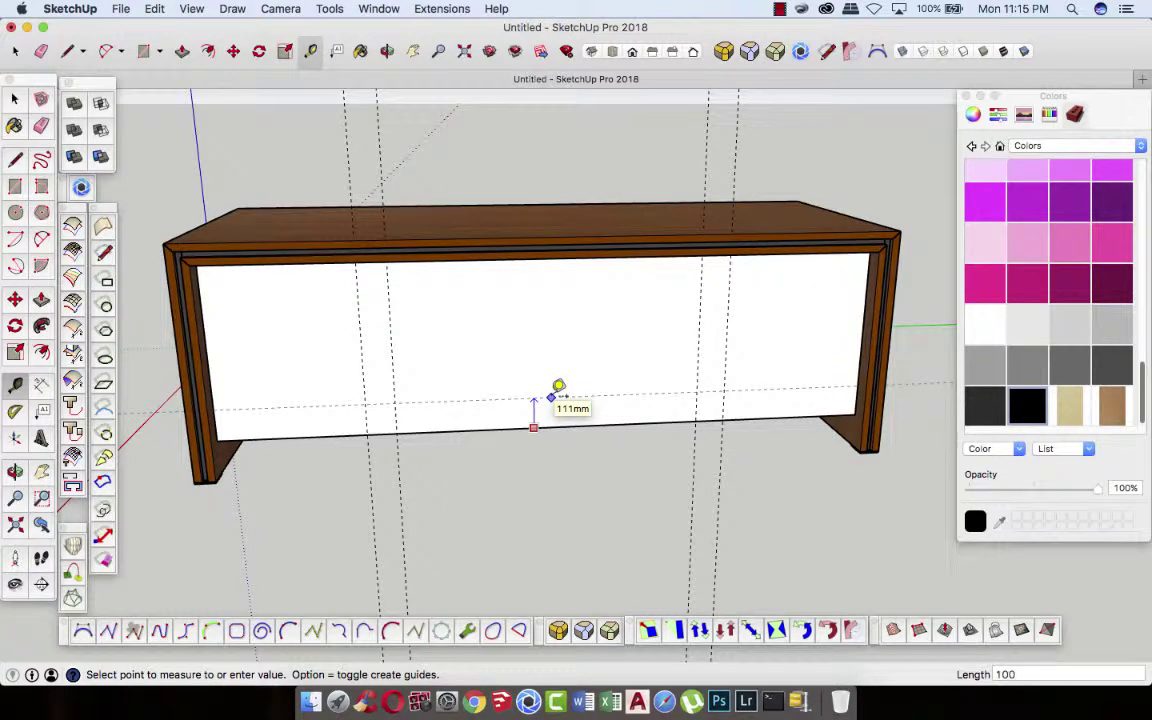
pyautogui.click(558, 386)
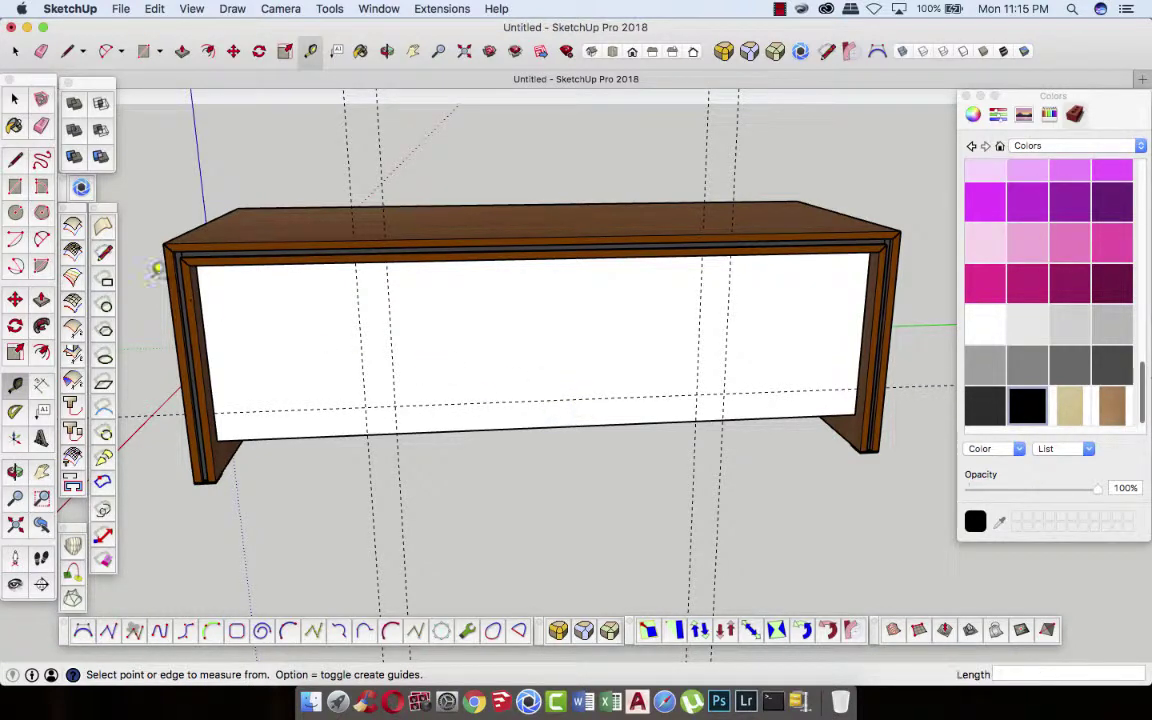
pyautogui.click(16, 161)
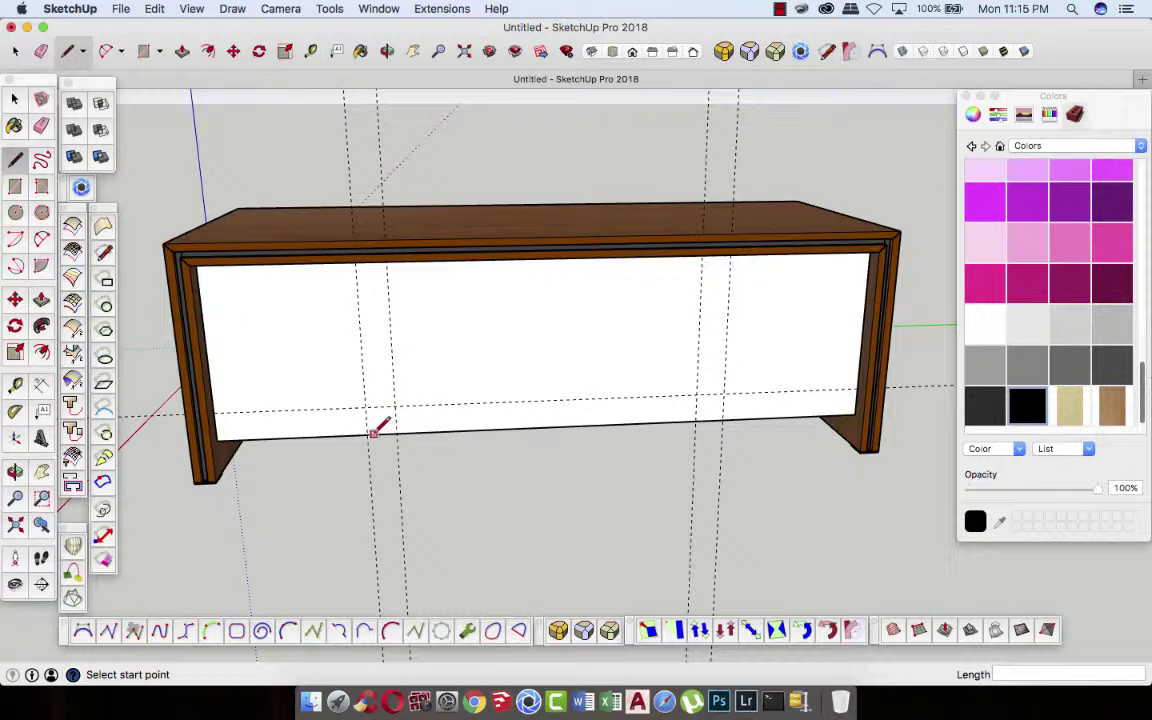
# - Trace a tapered notch outline with angled sides between the guides at the panel's bottom
pyautogui.click(369, 432)
pyautogui.click(396, 406)
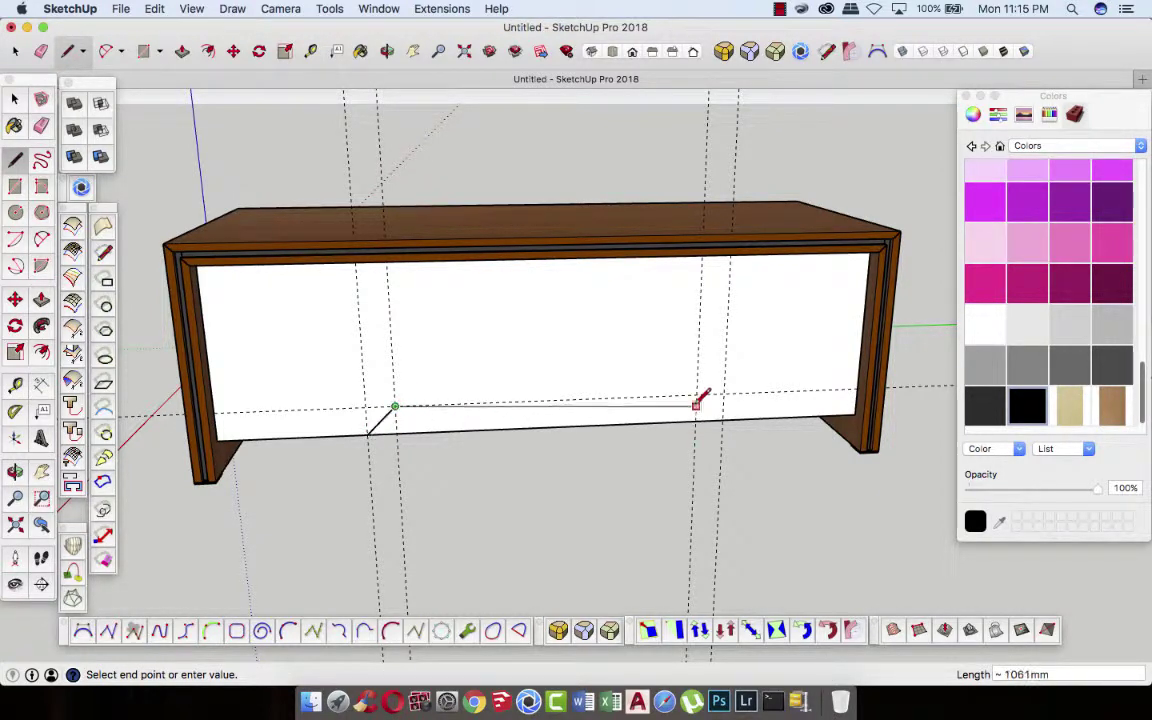
pyautogui.click(696, 395)
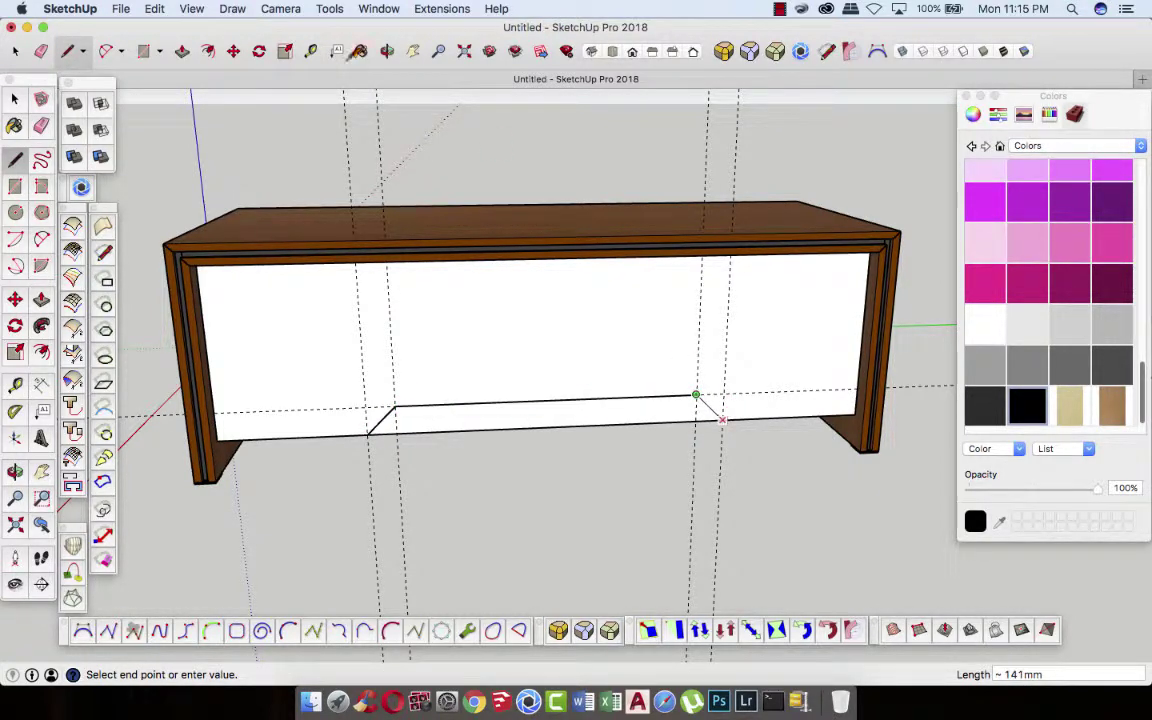
pyautogui.click(721, 419)
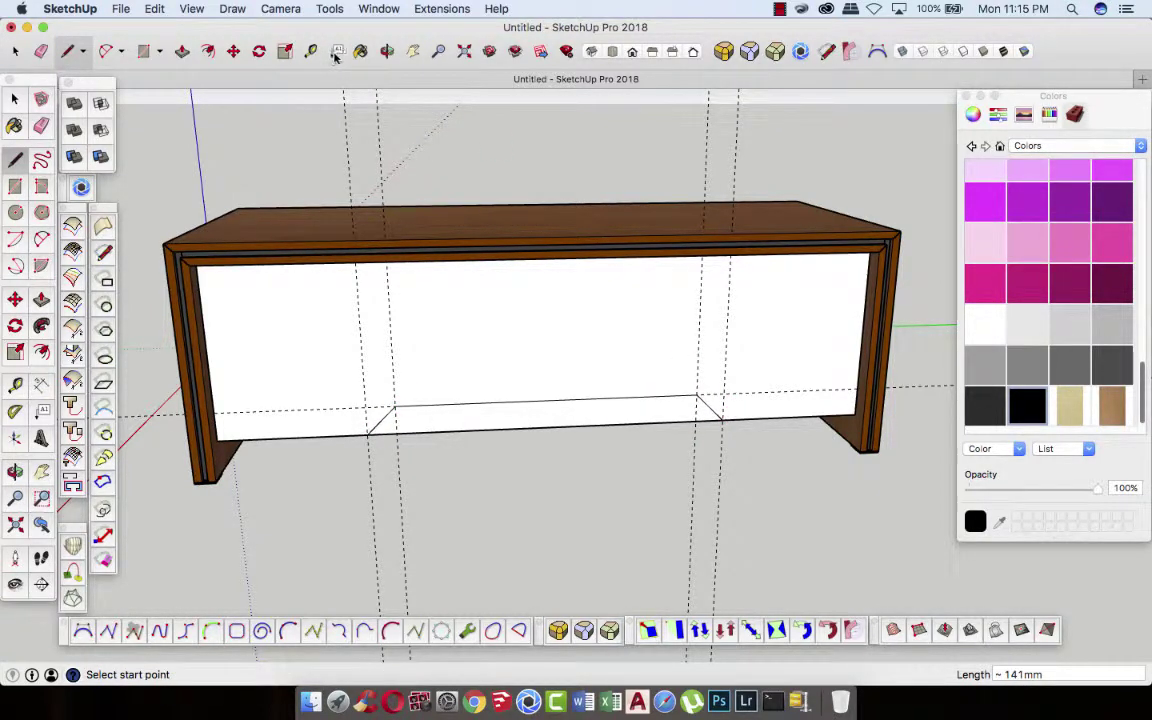
# - Push the notch face back through the panel to cut it out
pyautogui.click(388, 51)
pyautogui.moveTo(535, 267); pyautogui.dragTo(255, 66)
pyautogui.click(183, 52)
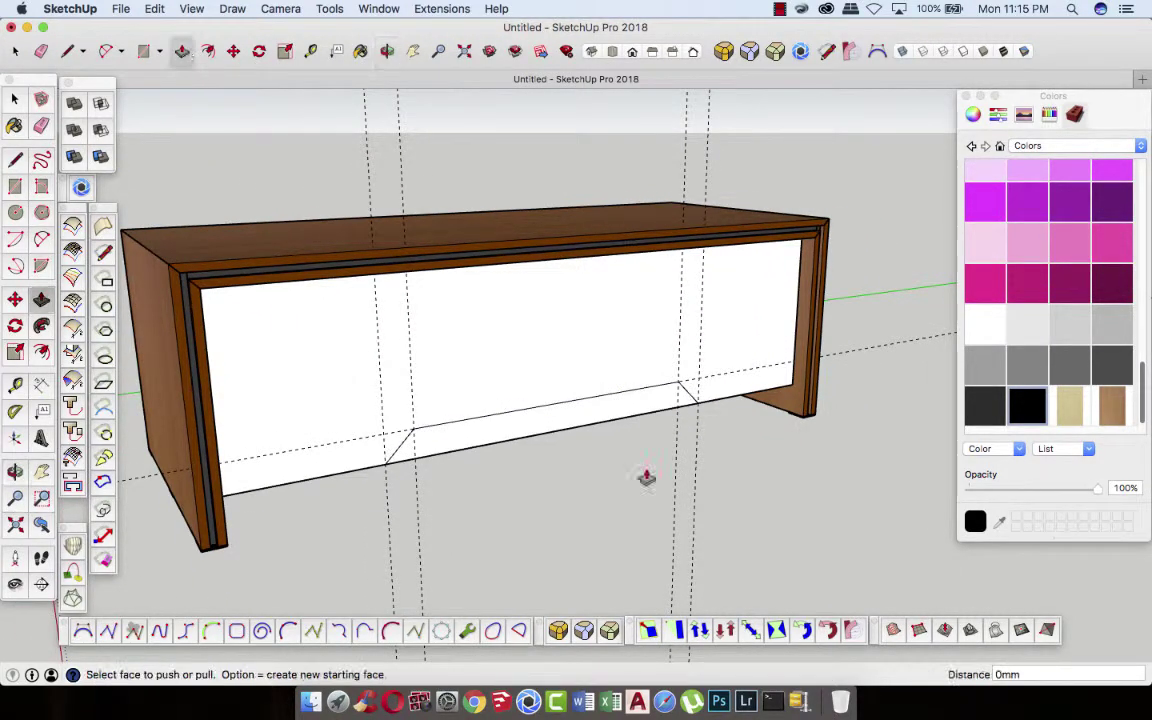
pyautogui.scroll(2, 645, 478)
pyautogui.scroll(2, 638, 437)
pyautogui.moveTo(656, 400); pyautogui.dragTo(616, 402)
pyautogui.scroll(-3, 628, 432)
pyautogui.scroll(-3, 641, 466)
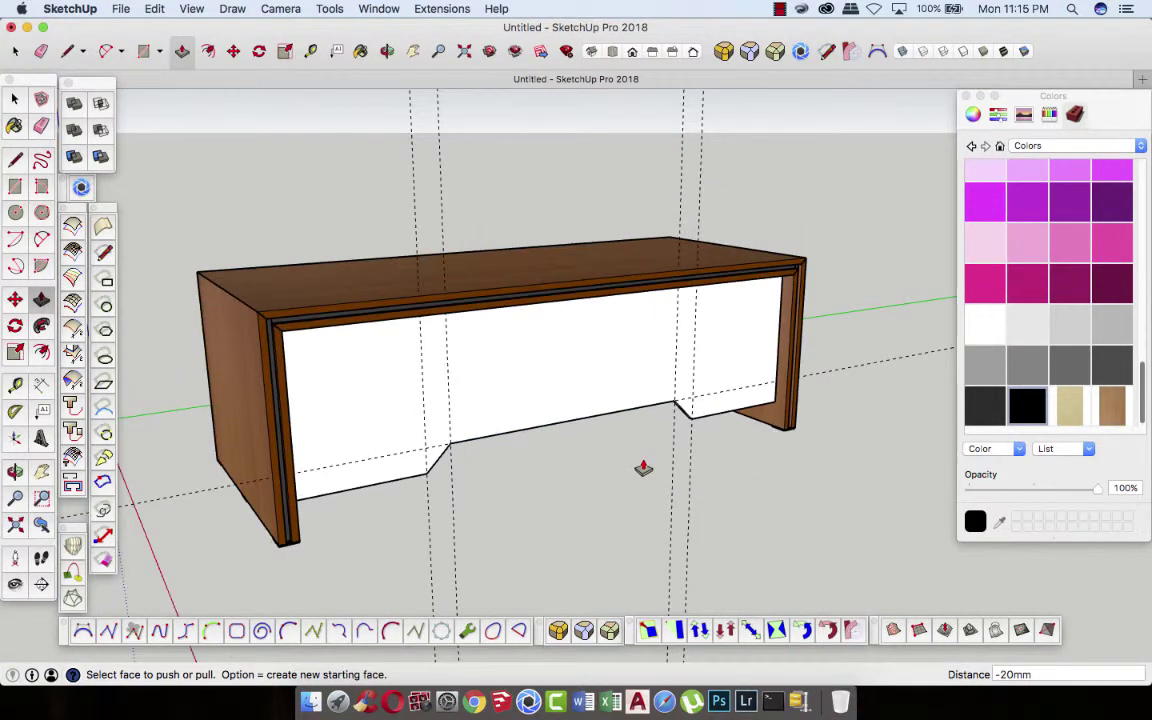
# - Erase the leftover guide lines
pyautogui.click(41, 125)
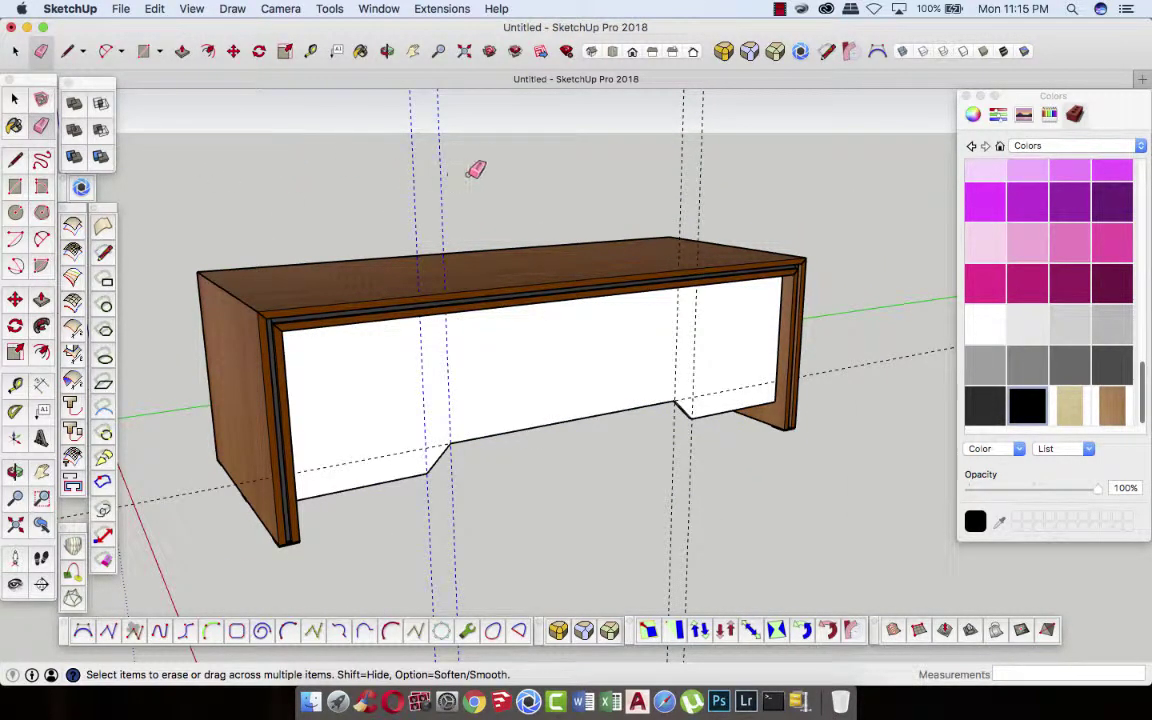
pyautogui.click(857, 363)
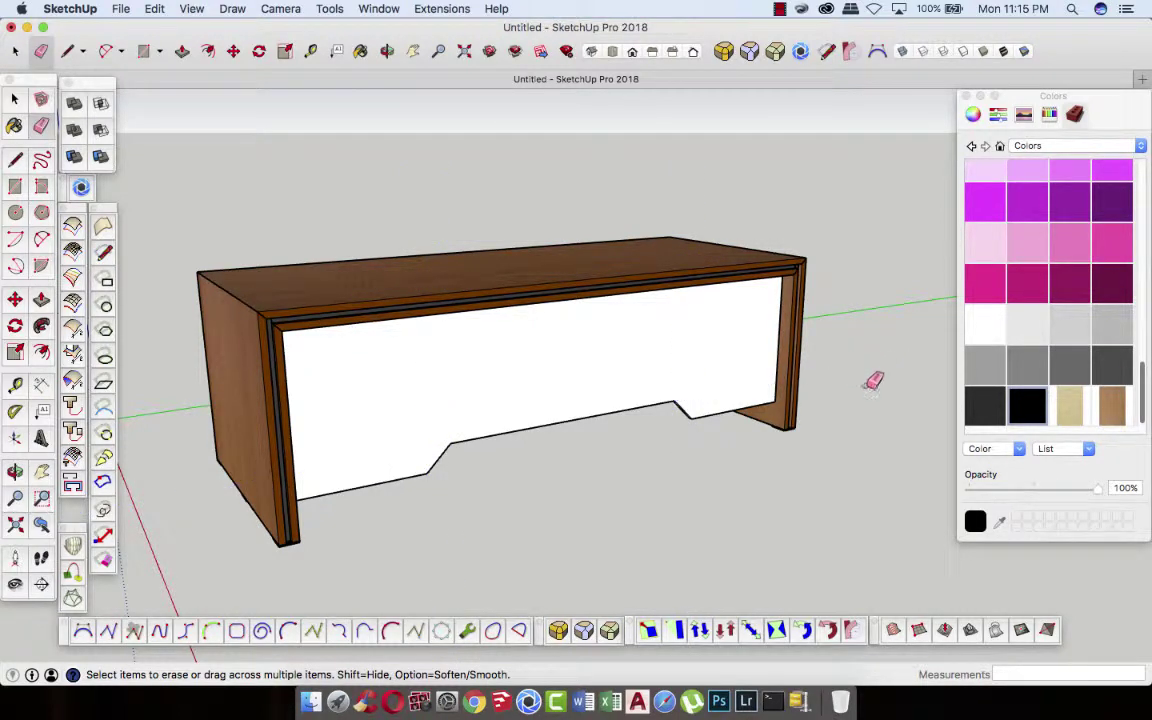
pyautogui.click(15, 100)
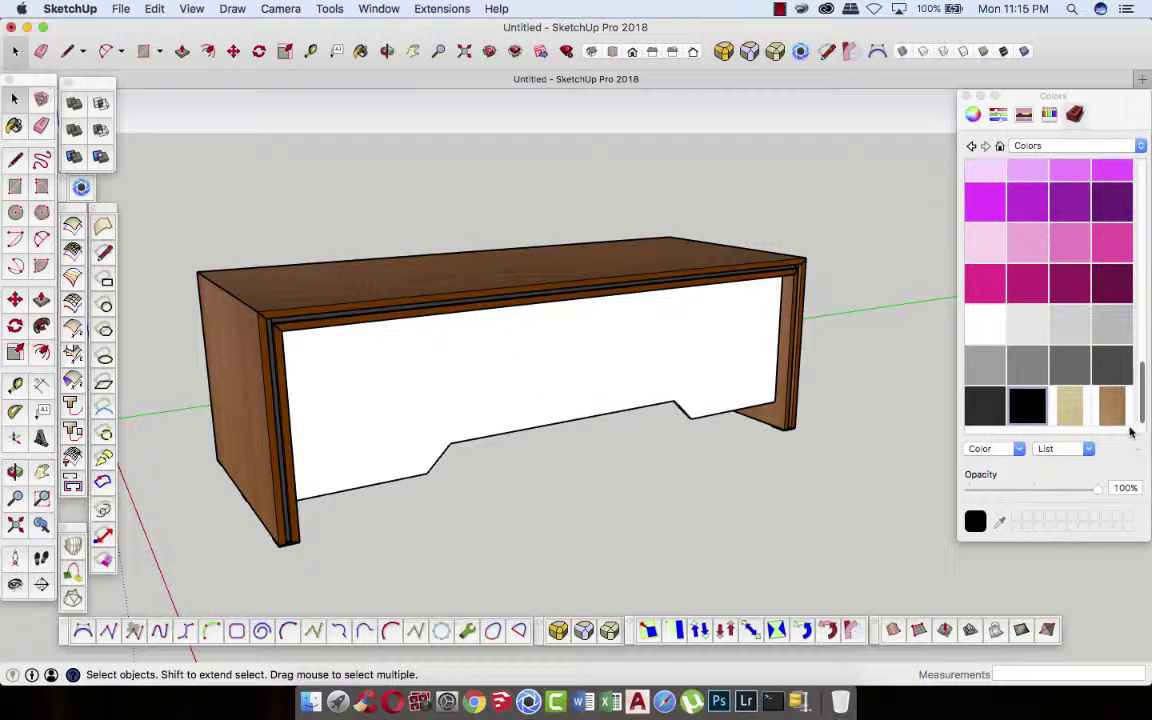
# - Paint the front panel dark brown from Colors, then apply the light wood material to it
pyautogui.click(703, 356)
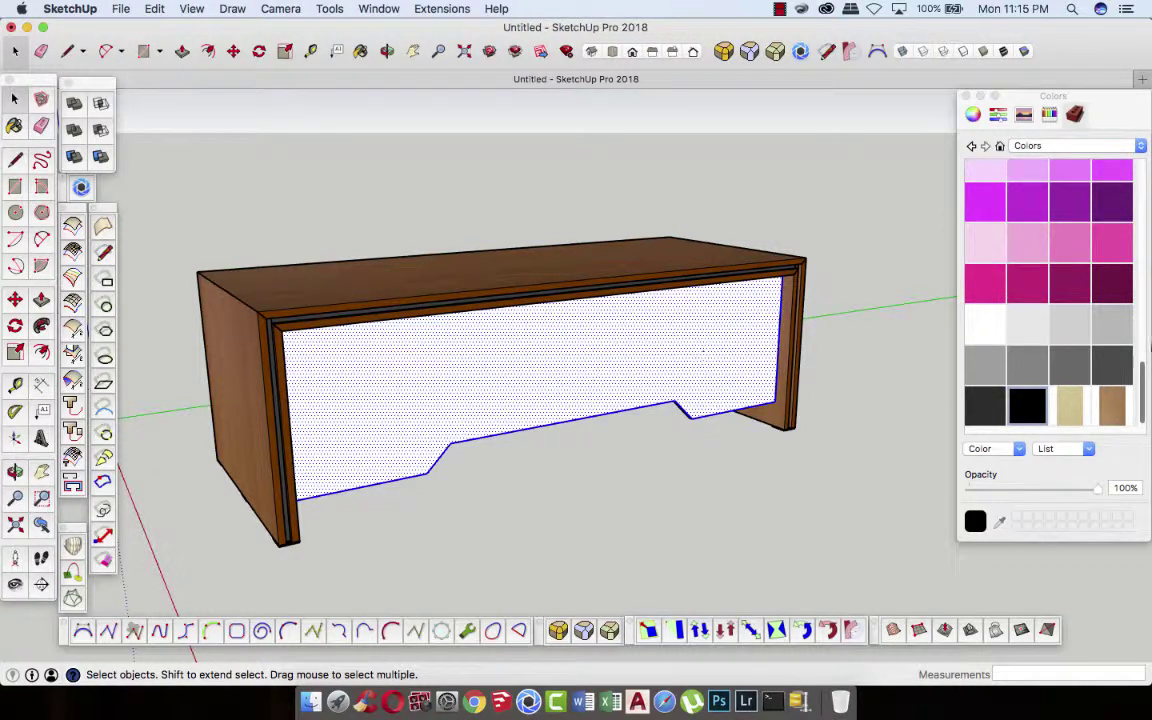
pyautogui.click(1040, 147)
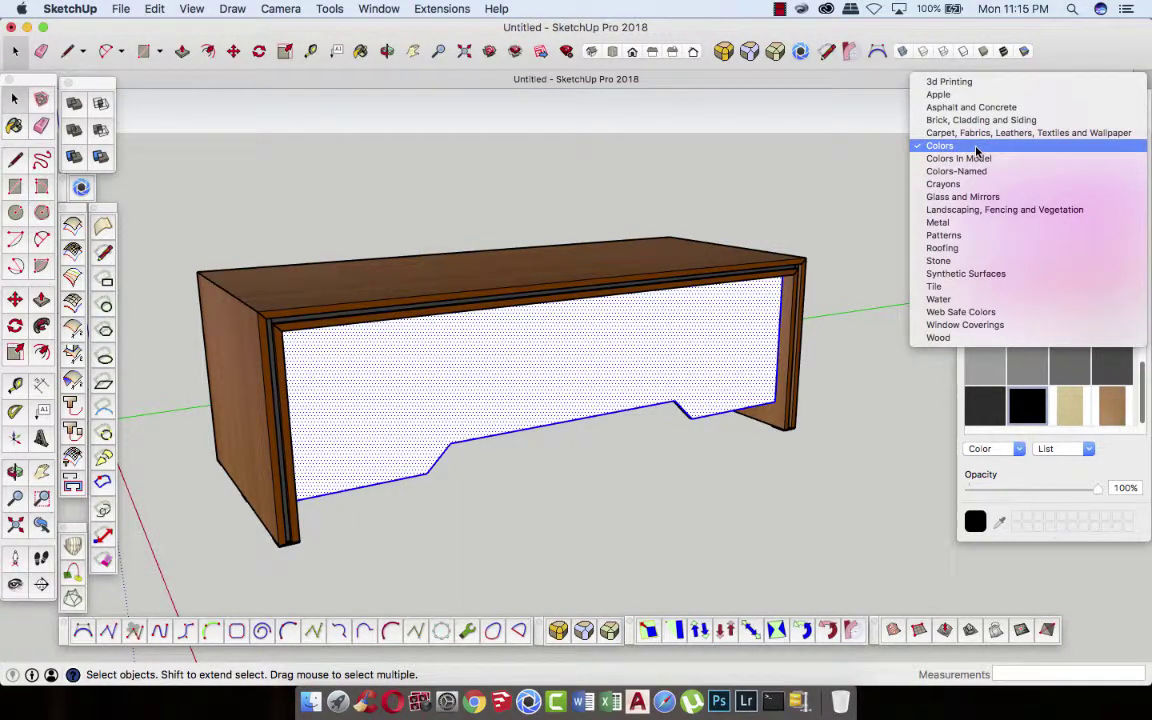
pyautogui.click(977, 147)
pyautogui.moveTo(1145, 381); pyautogui.dragTo(1135, 205)
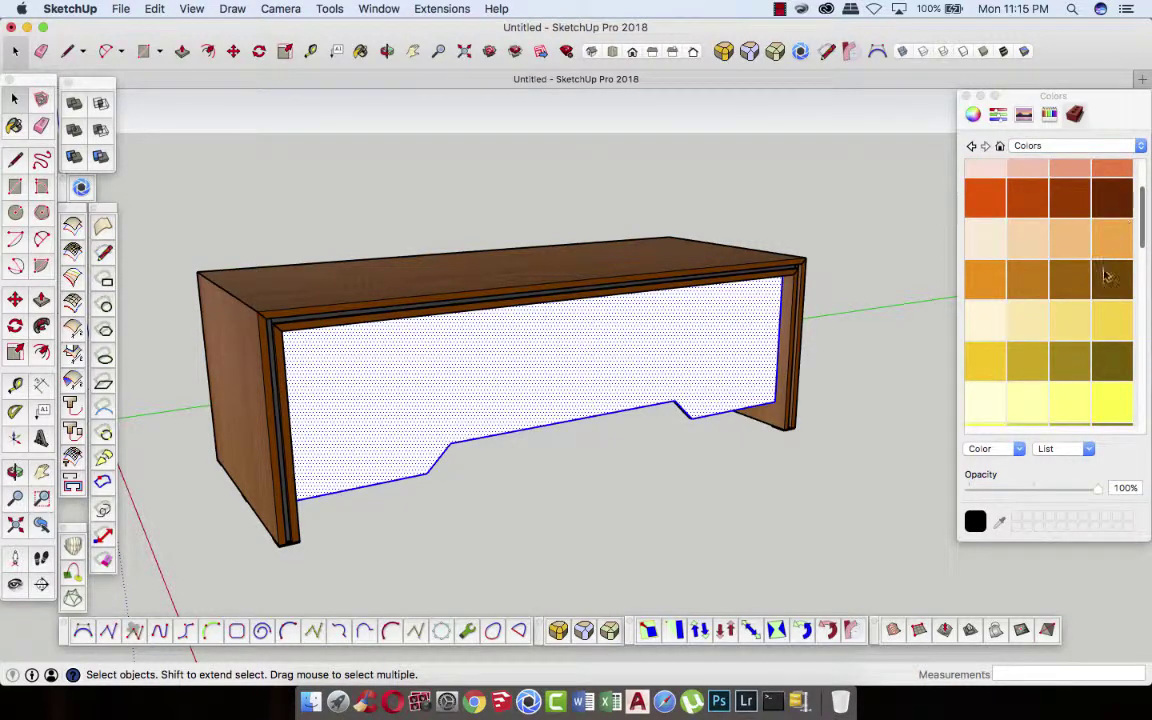
pyautogui.click(1108, 285)
pyautogui.click(748, 338)
pyautogui.click(860, 369)
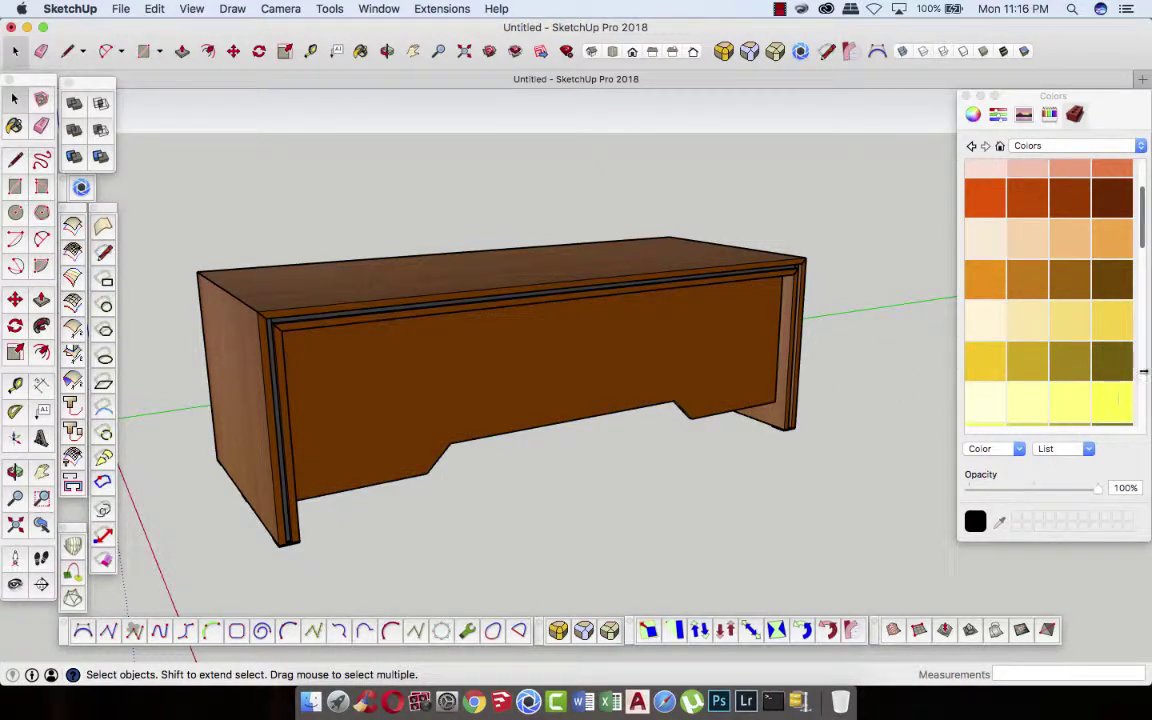
pyautogui.moveTo(1145, 231); pyautogui.dragTo(1143, 438)
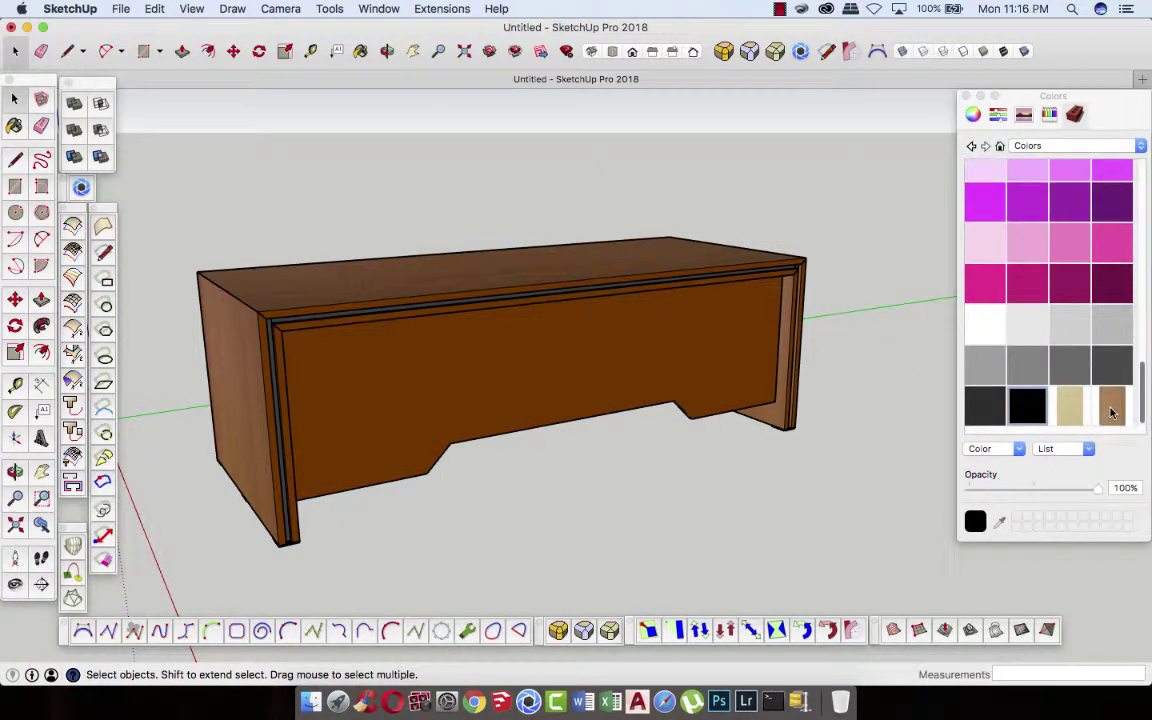
pyautogui.moveTo(1110, 412)
pyautogui.mouseDown()
pyautogui.moveTo(651, 355)
pyautogui.moveTo(663, 360)
pyautogui.mouseUp()
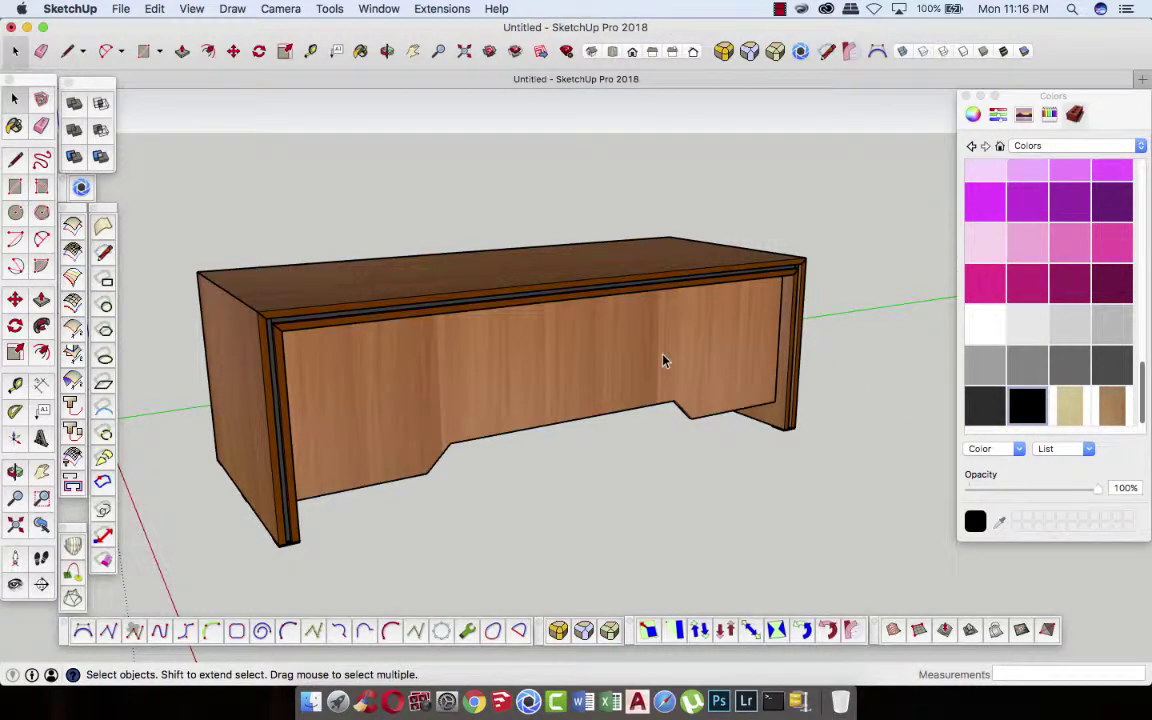
# - Enter Texture Position on the front panel and try rotating and stretching the grain
pyautogui.rightClick(544, 343)
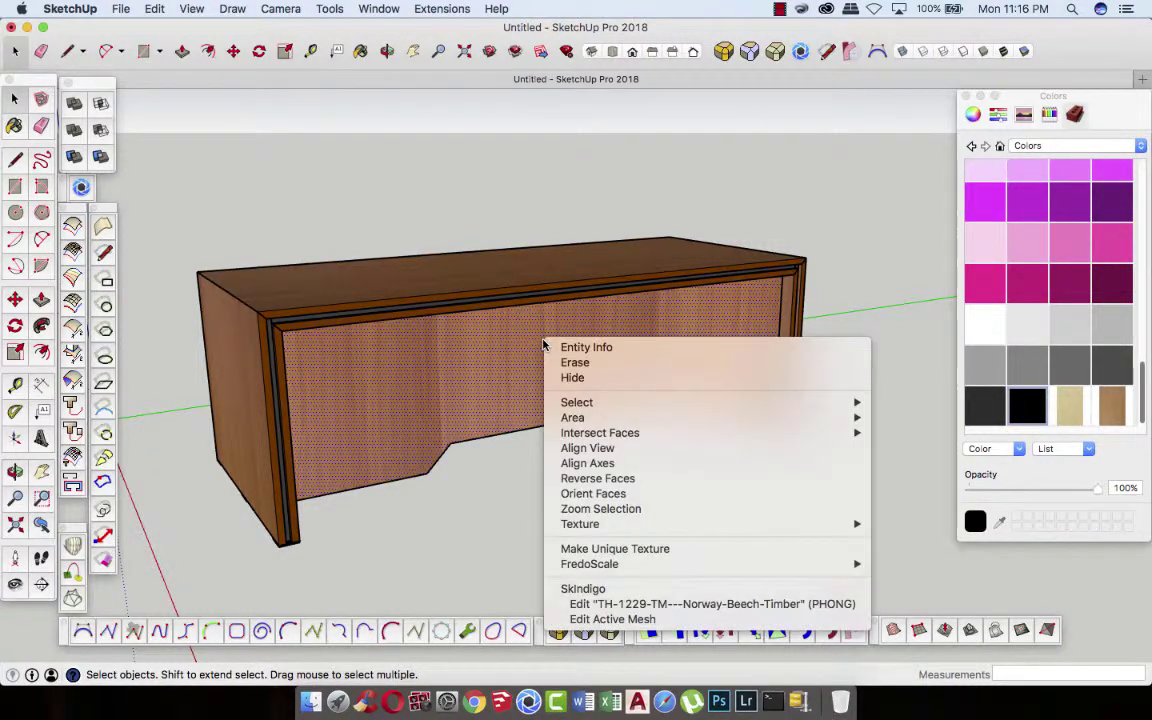
pyautogui.moveTo(700, 524)
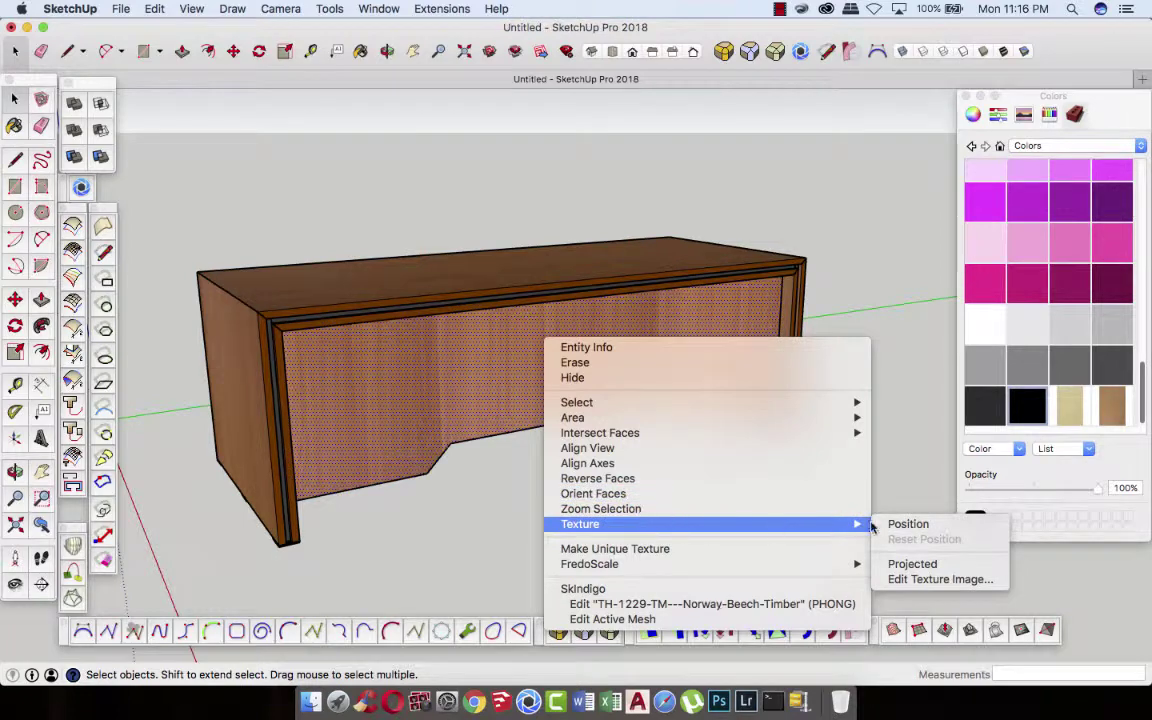
pyautogui.click(905, 523)
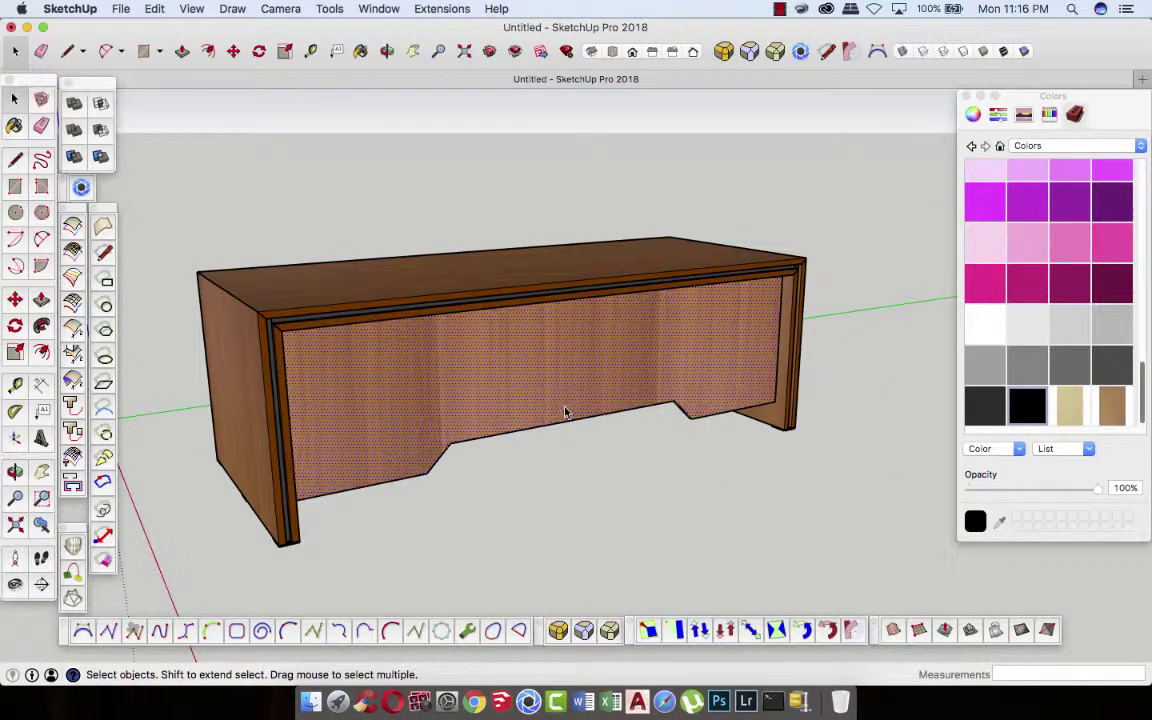
pyautogui.scroll(-5, 565, 412)
pyautogui.scroll(-2, 563, 406)
pyautogui.scroll(-2, 560, 391)
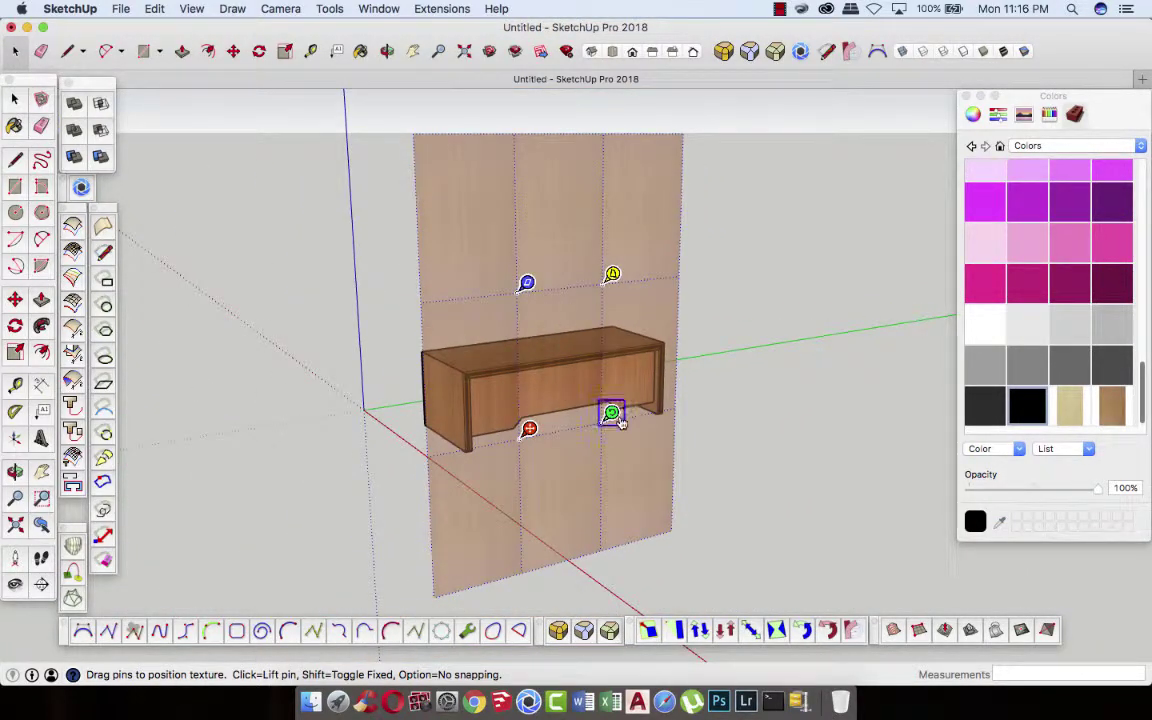
pyautogui.moveTo(611, 413)
pyautogui.mouseDown()
pyautogui.moveTo(663, 375)
pyautogui.moveTo(604, 301)
pyautogui.moveTo(527, 276)
pyautogui.moveTo(528, 333)
pyautogui.mouseUp()
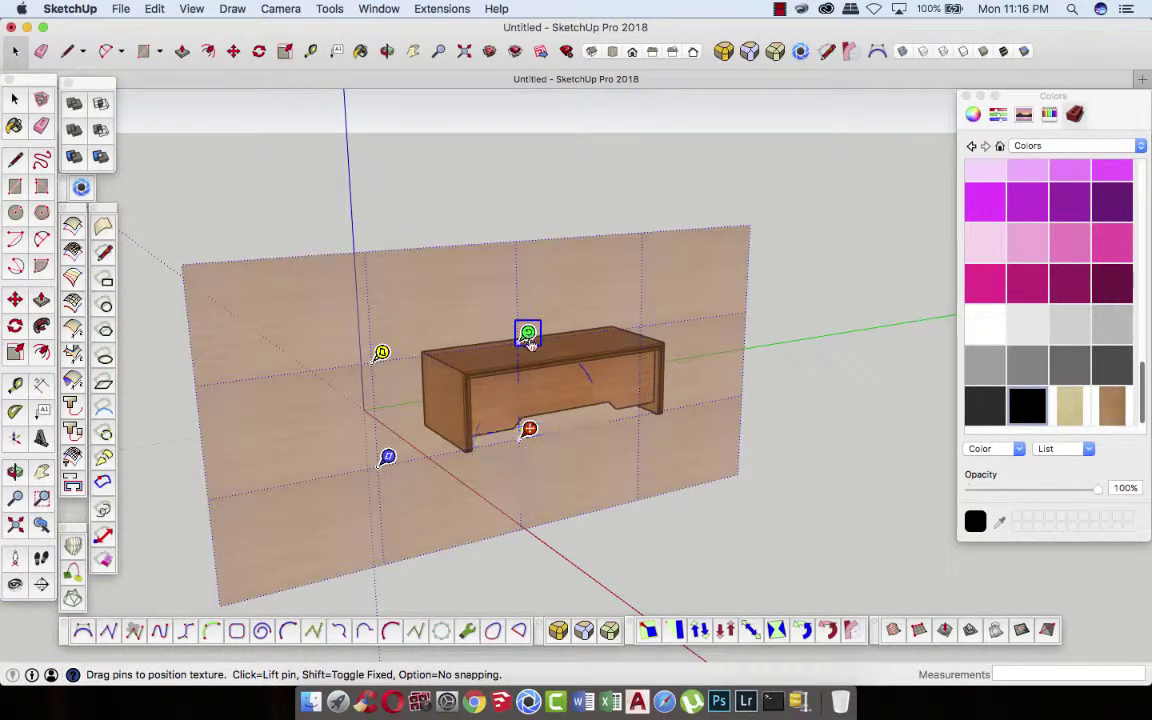
pyautogui.moveTo(387, 459); pyautogui.dragTo(298, 476)
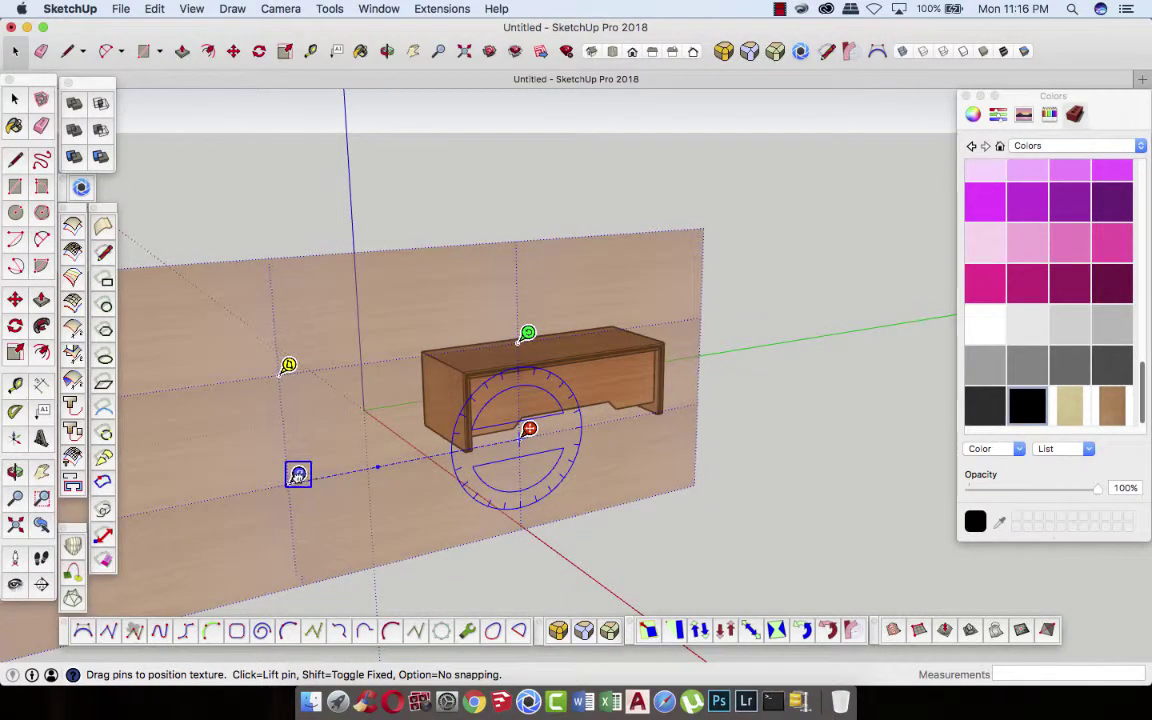
pyautogui.press('Escape')
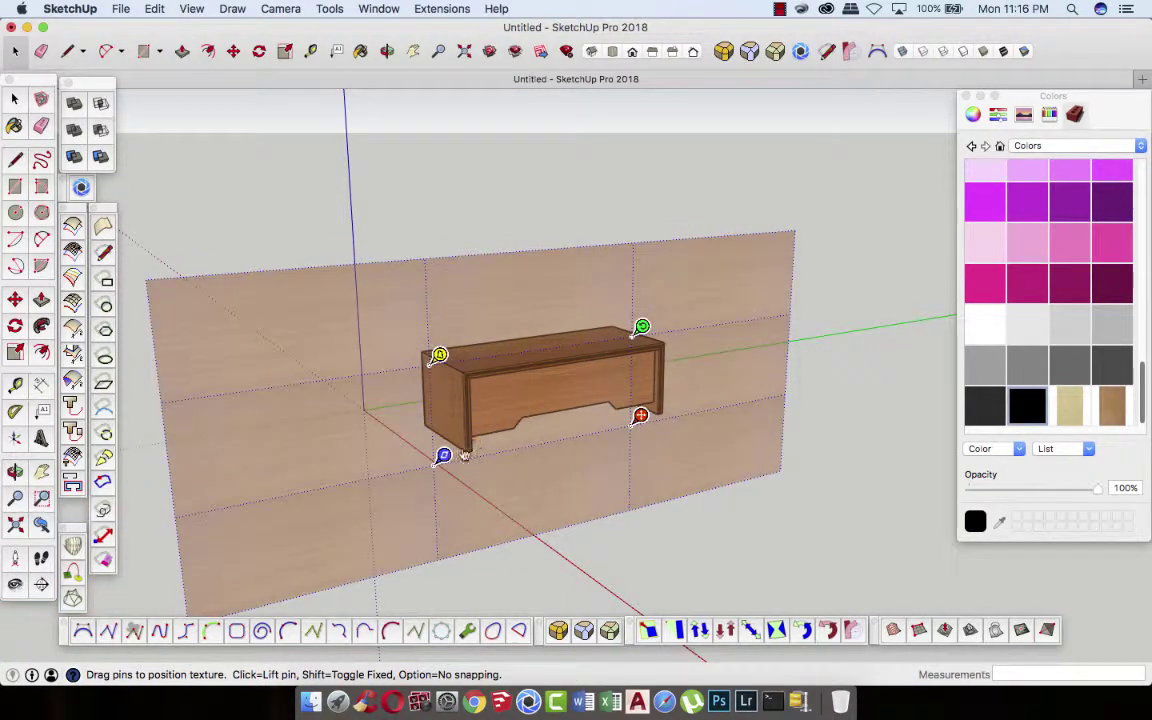
# - Fine-tune the grain's scale, rotation and offset so it runs horizontally, then finish
pyautogui.moveTo(464, 456); pyautogui.dragTo(422, 459)
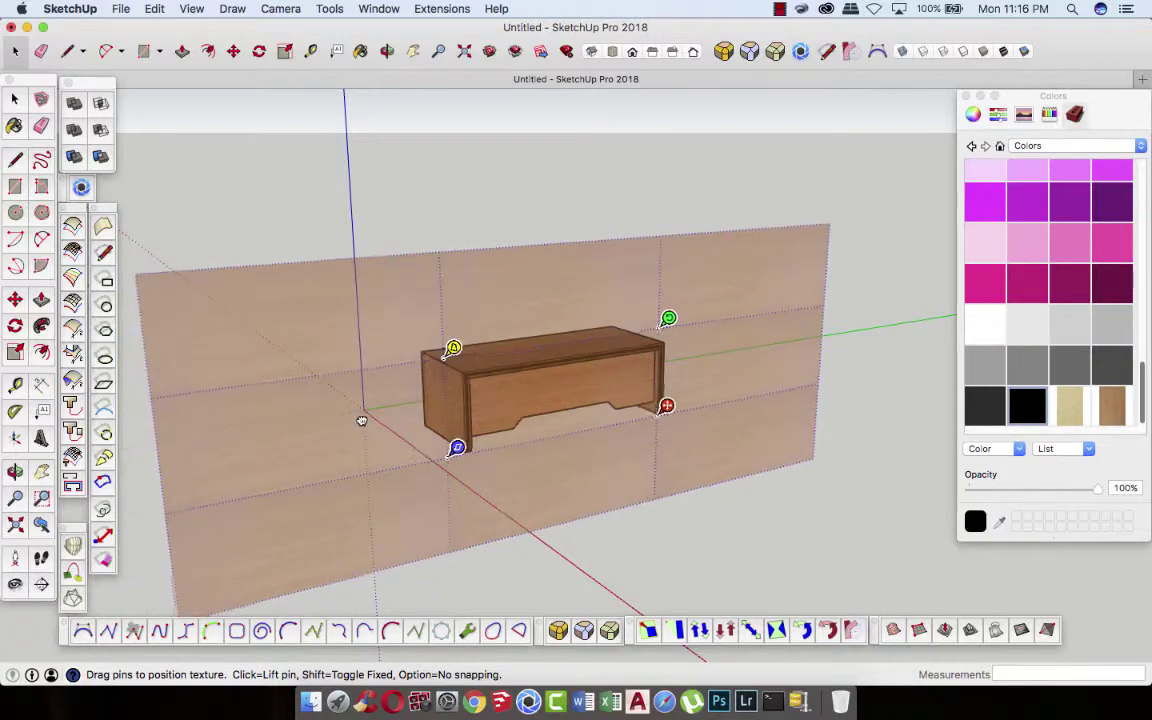
pyautogui.moveTo(361, 421); pyautogui.dragTo(369, 430)
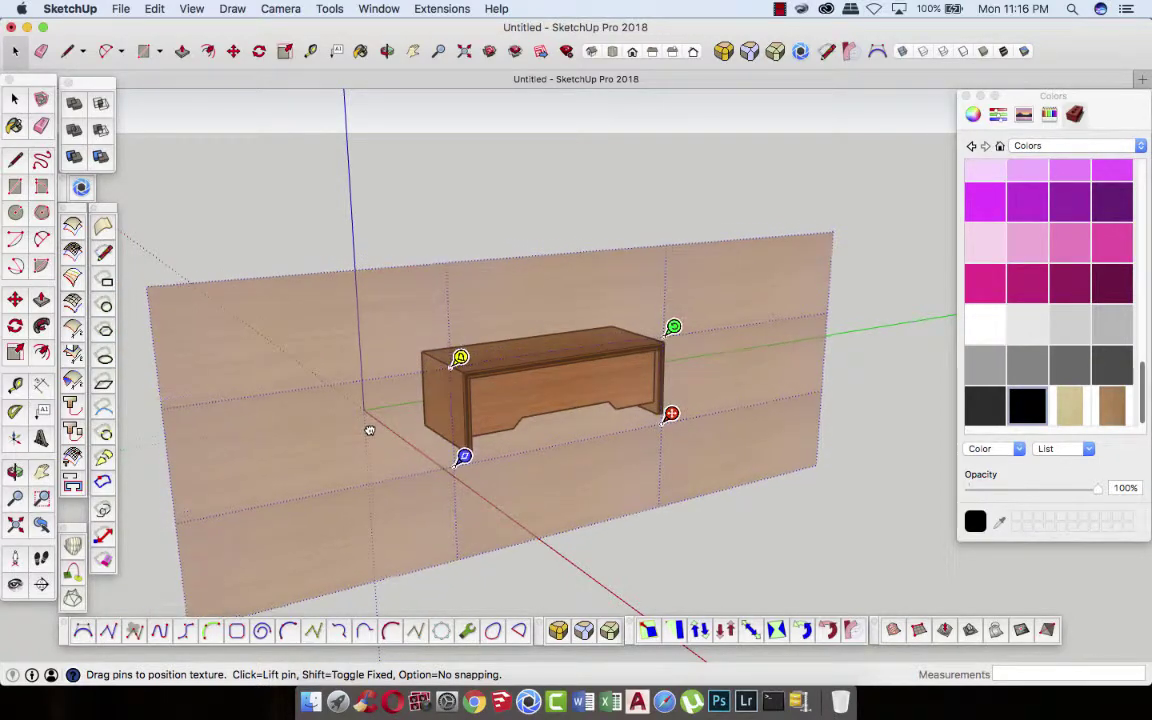
pyautogui.moveTo(673, 327); pyautogui.dragTo(667, 341)
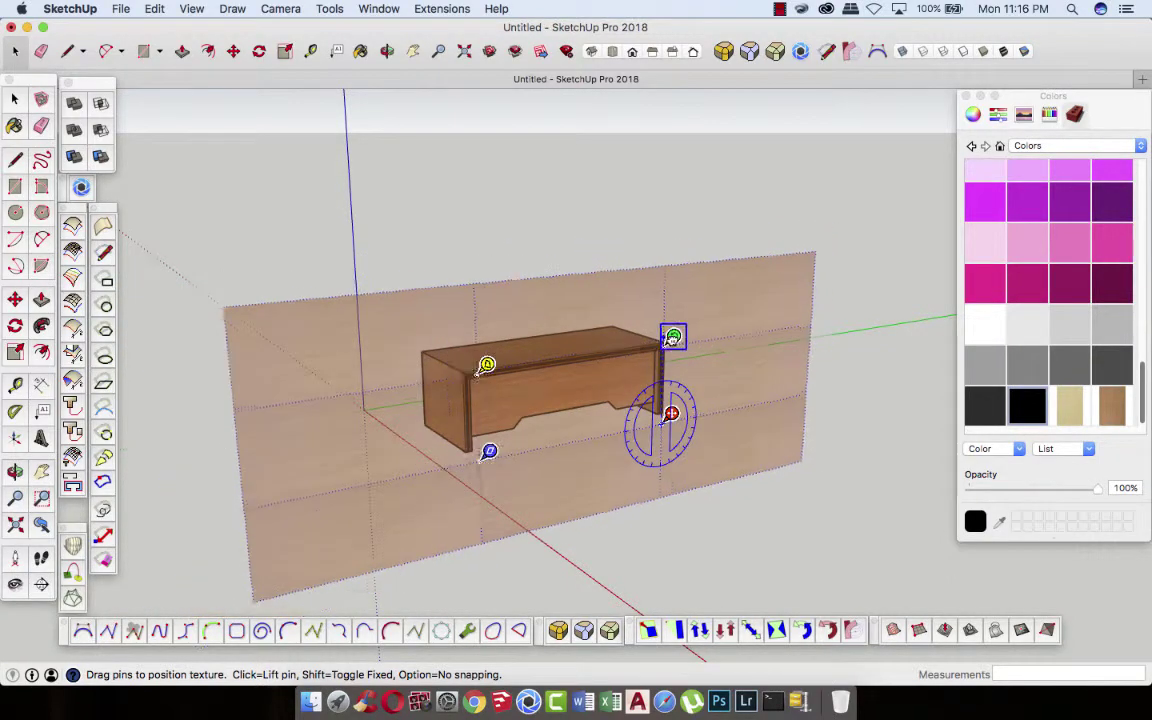
pyautogui.moveTo(606, 382); pyautogui.dragTo(607, 370)
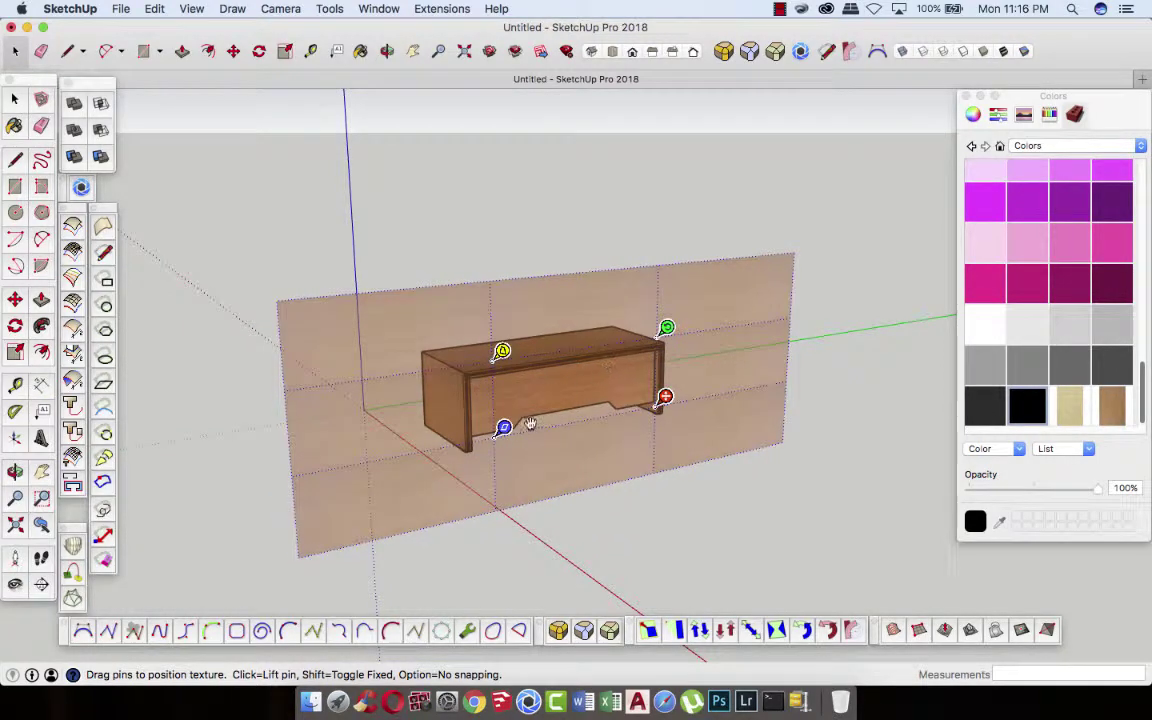
pyautogui.moveTo(503, 427); pyautogui.dragTo(468, 436)
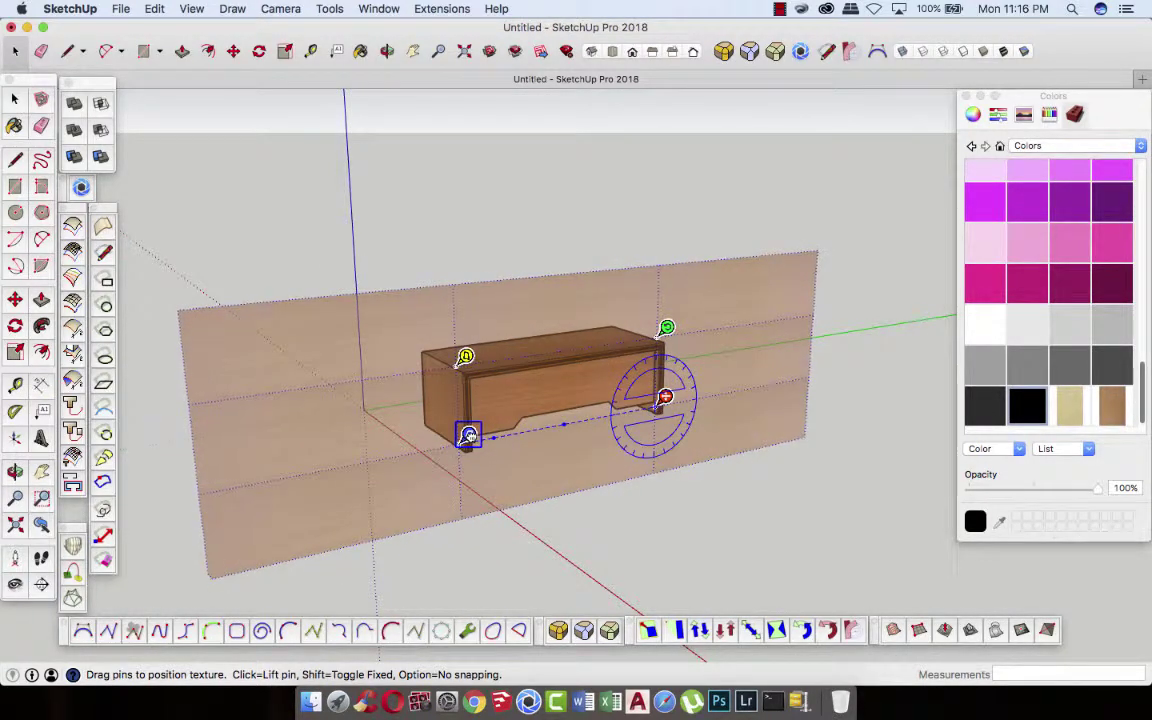
pyautogui.click(703, 507)
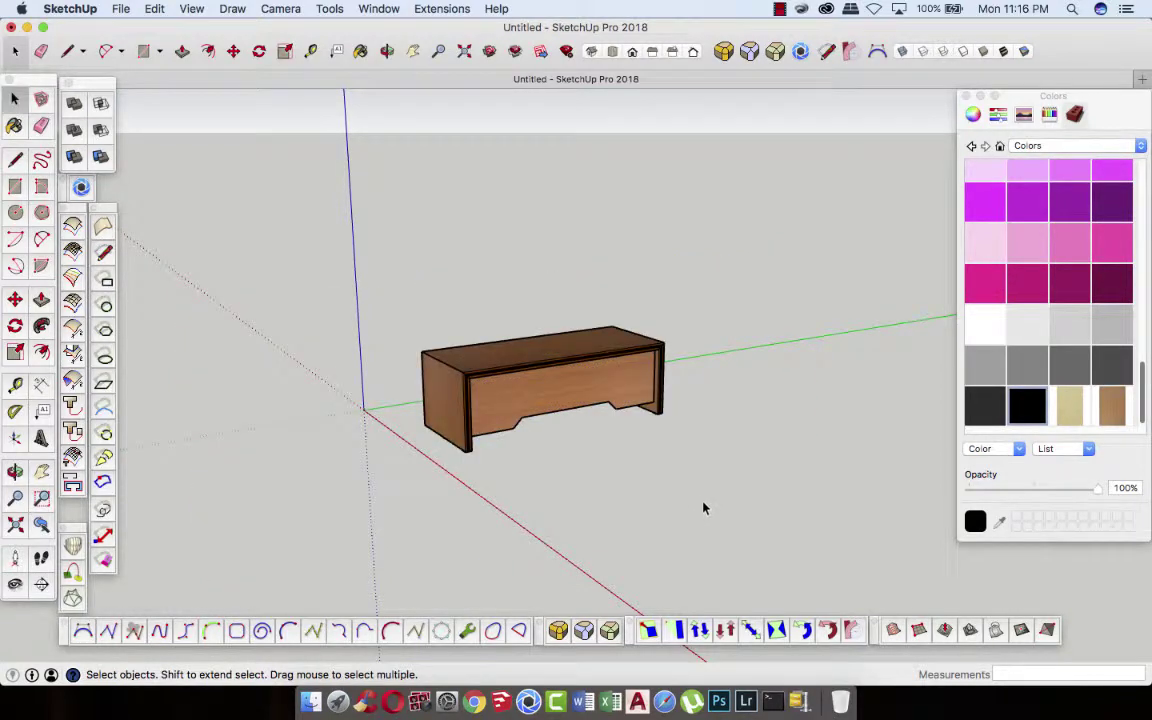
# - Orbit behind the desk and paint the panel's white rear face with the brown wood material
pyautogui.scroll(2, 553, 406)
pyautogui.scroll(3, 553, 406)
pyautogui.scroll(1, 553, 406)
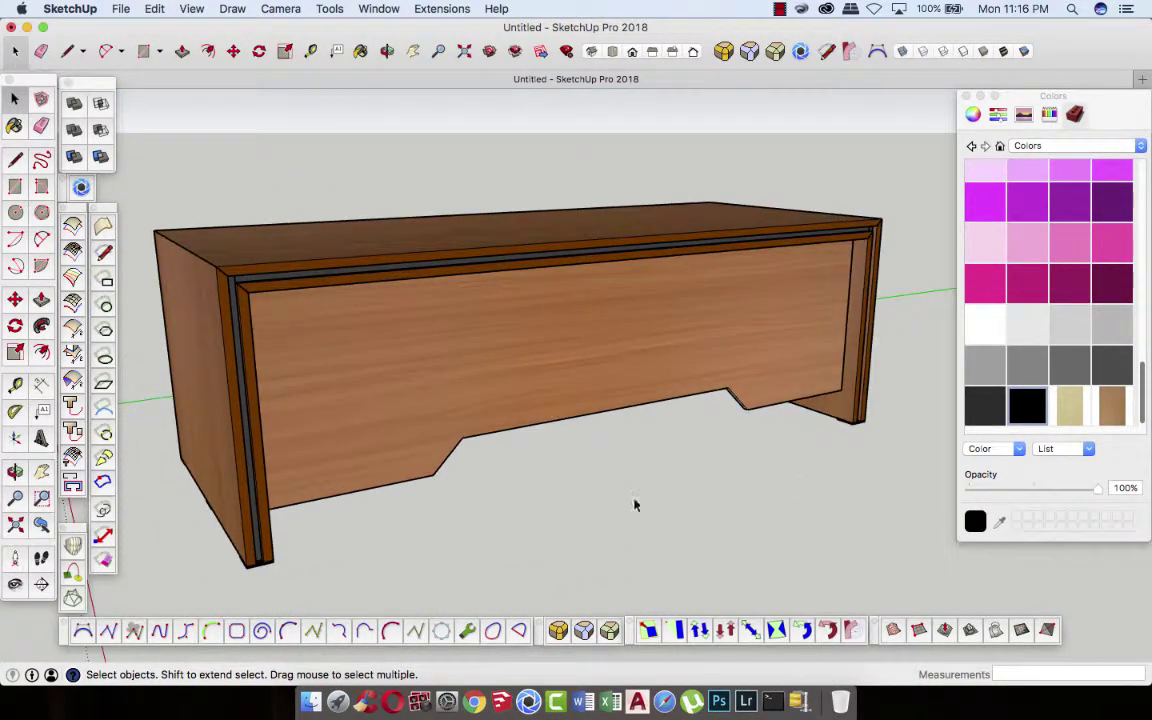
pyautogui.moveTo(634, 505)
pyautogui.mouseDown(button='middle')
pyautogui.moveTo(571, 468)
pyautogui.moveTo(494, 463)
pyautogui.mouseUp(button='middle')
pyautogui.scroll(-3, 494, 463)
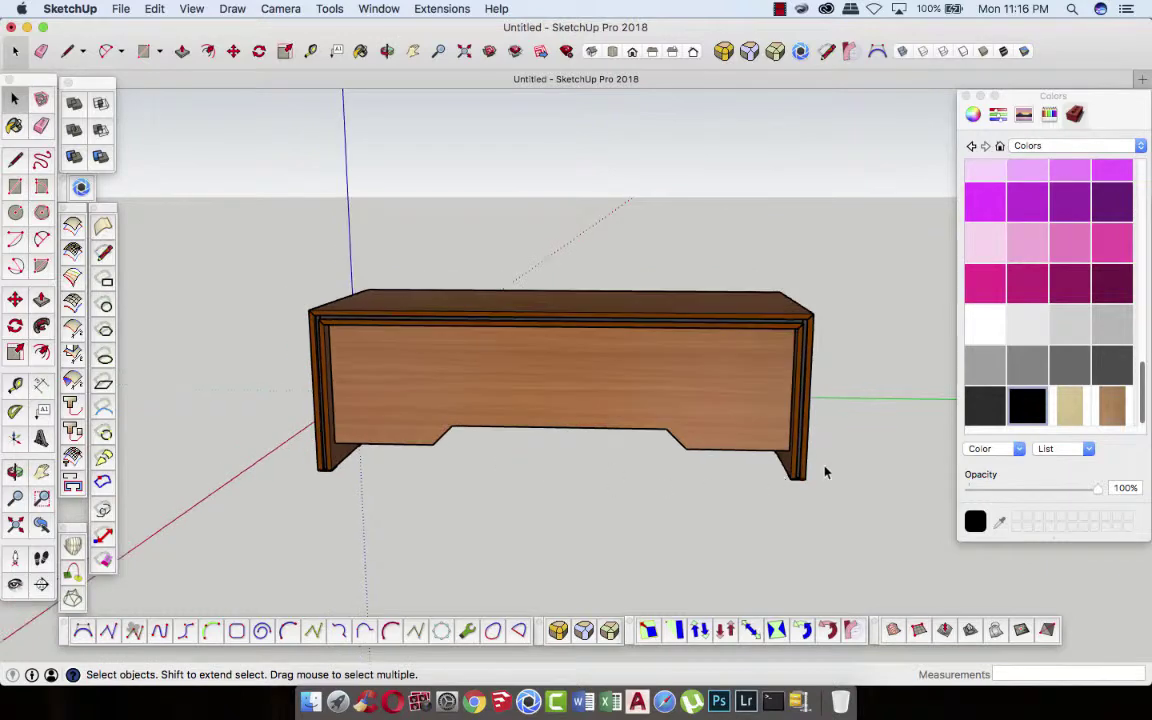
pyautogui.moveTo(825, 472)
pyautogui.mouseDown(button='middle')
pyautogui.moveTo(854, 460)
pyautogui.moveTo(668, 458)
pyautogui.moveTo(496, 437)
pyautogui.mouseUp(button='middle')
pyautogui.moveTo(780, 440)
pyautogui.mouseDown(button='middle')
pyautogui.moveTo(808, 441)
pyautogui.moveTo(380, 427)
pyautogui.moveTo(368, 437)
pyautogui.mouseUp(button='middle')
pyautogui.moveTo(656, 470)
pyautogui.mouseDown(button='middle')
pyautogui.moveTo(550, 459)
pyautogui.moveTo(612, 458)
pyautogui.moveTo(573, 453)
pyautogui.mouseUp(button='middle')
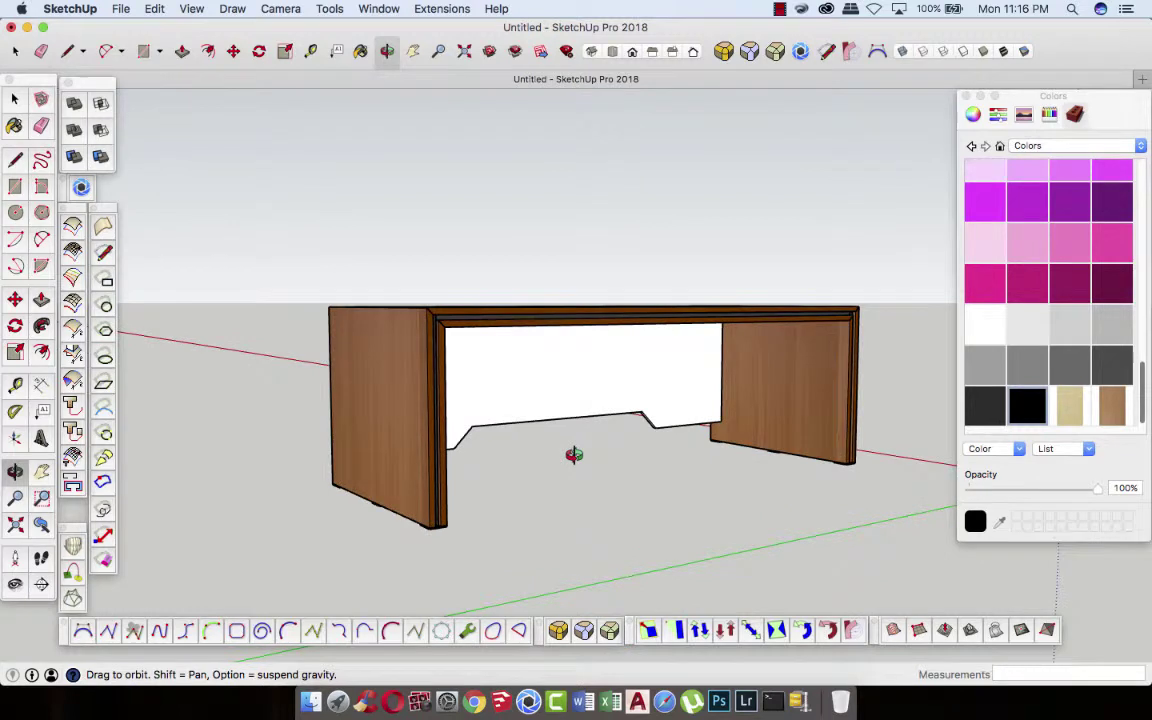
pyautogui.click(1109, 413)
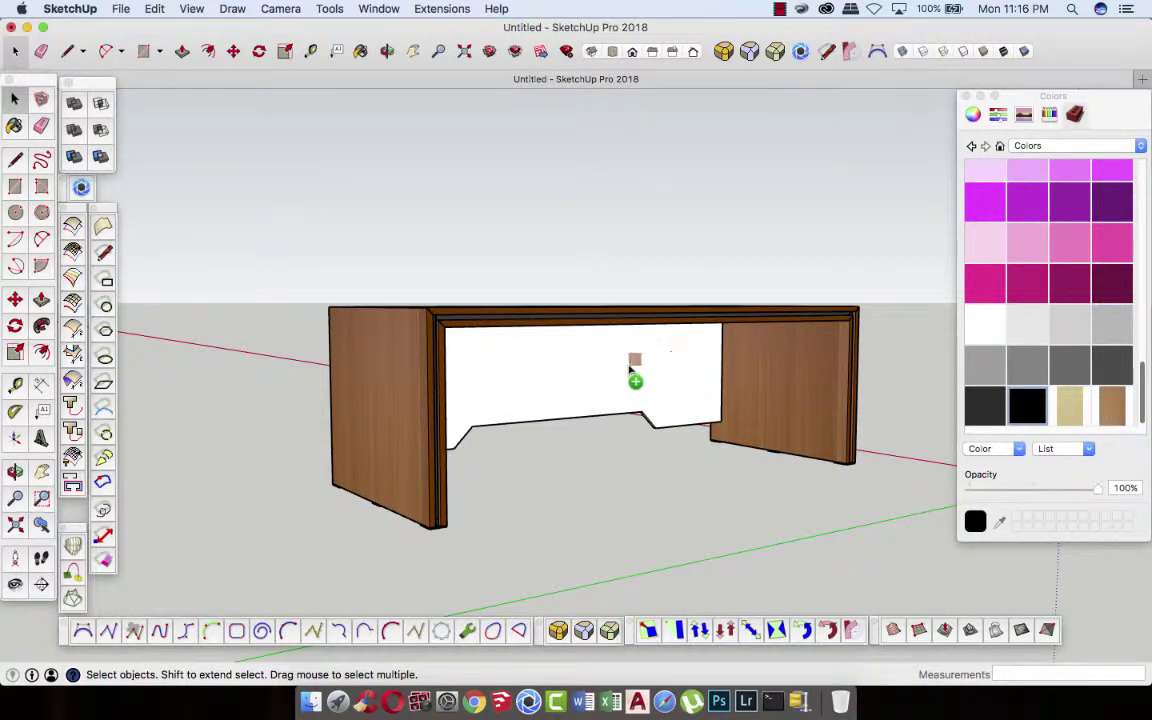
pyautogui.click(631, 371)
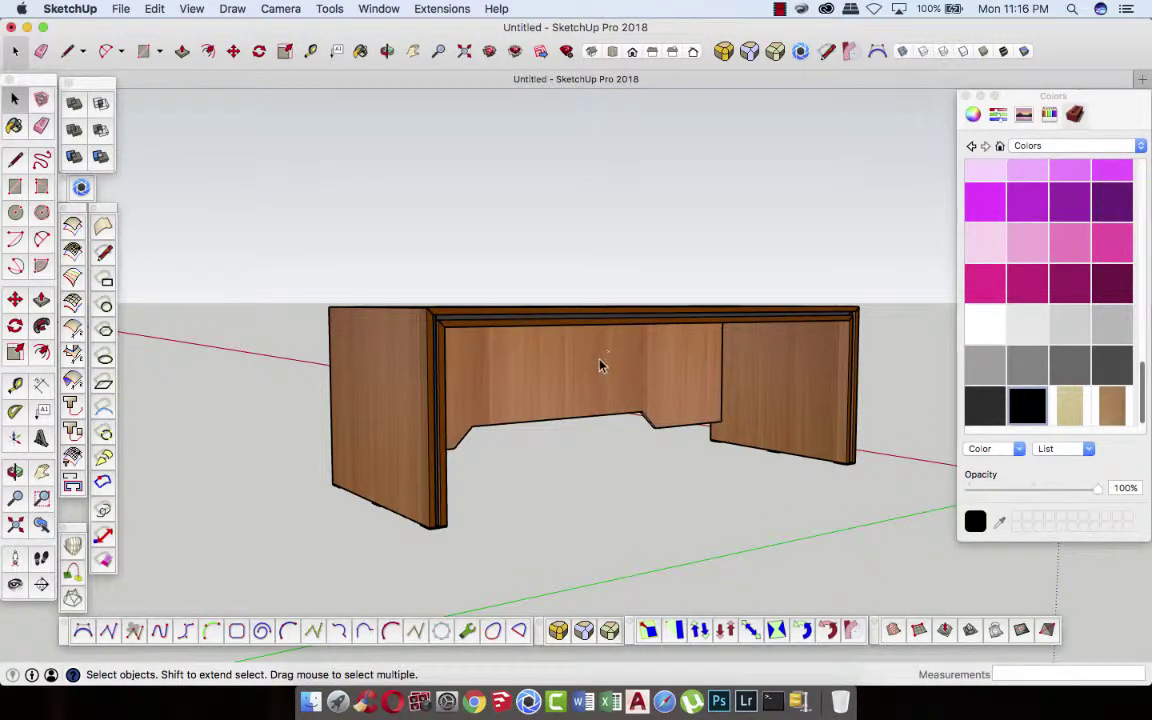
# - Rotate, stretch and rescale the rear face's wood grain via Texture Position so it runs horizontally
pyautogui.rightClick(600, 366)
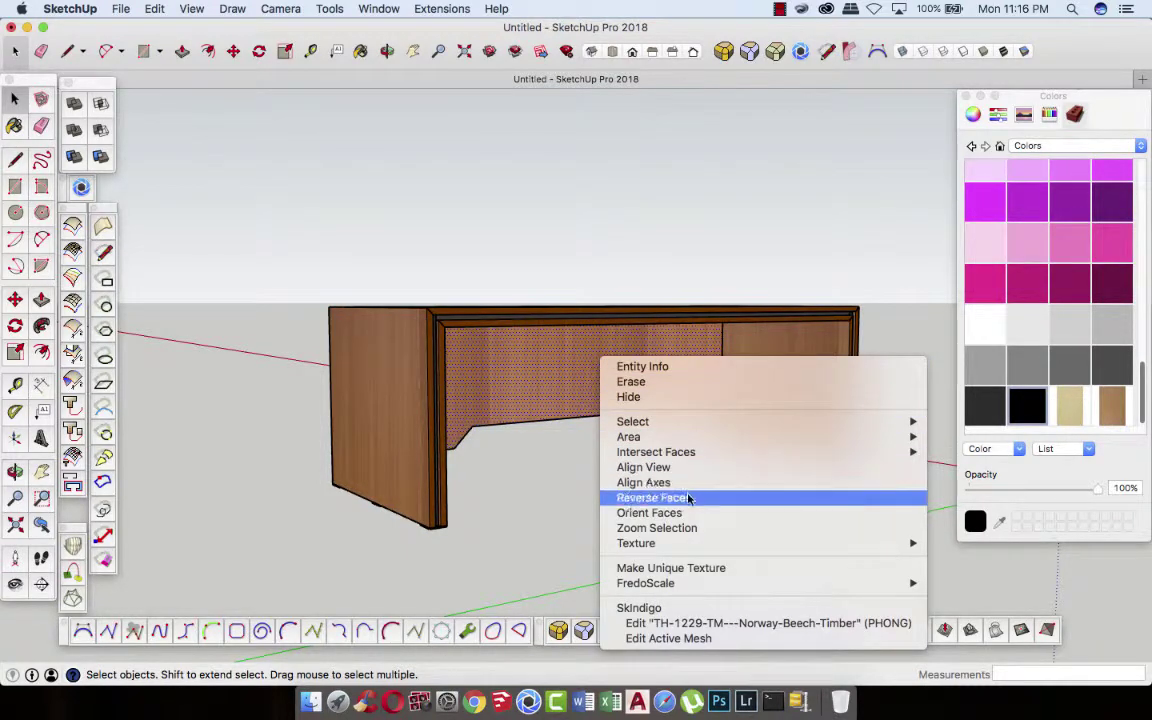
pyautogui.moveTo(636, 543)
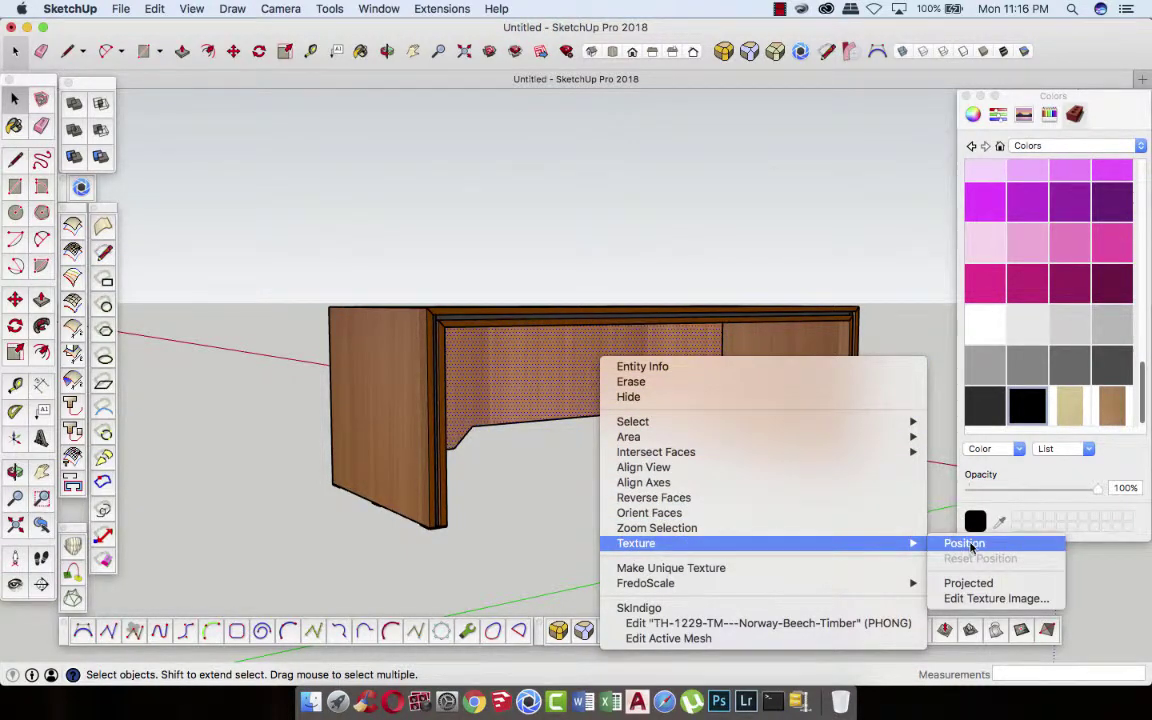
pyautogui.click(966, 543)
pyautogui.scroll(-2, 586, 326)
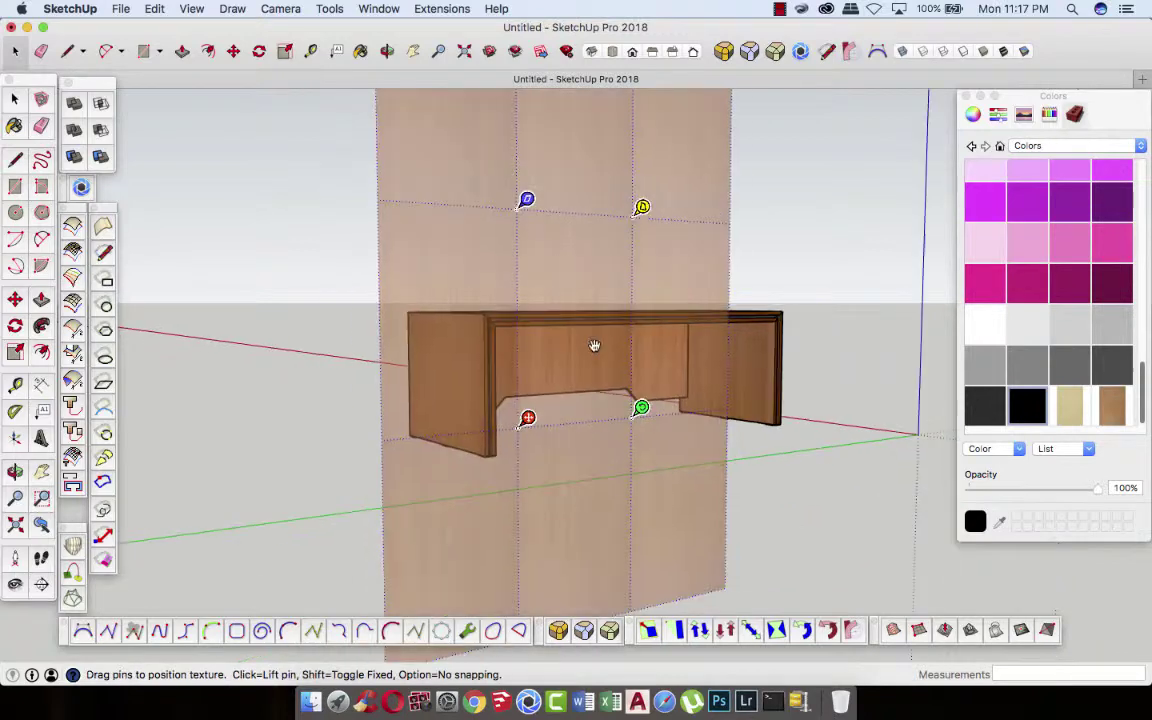
pyautogui.scroll(-2, 600, 345)
pyautogui.moveTo(635, 397); pyautogui.dragTo(549, 278)
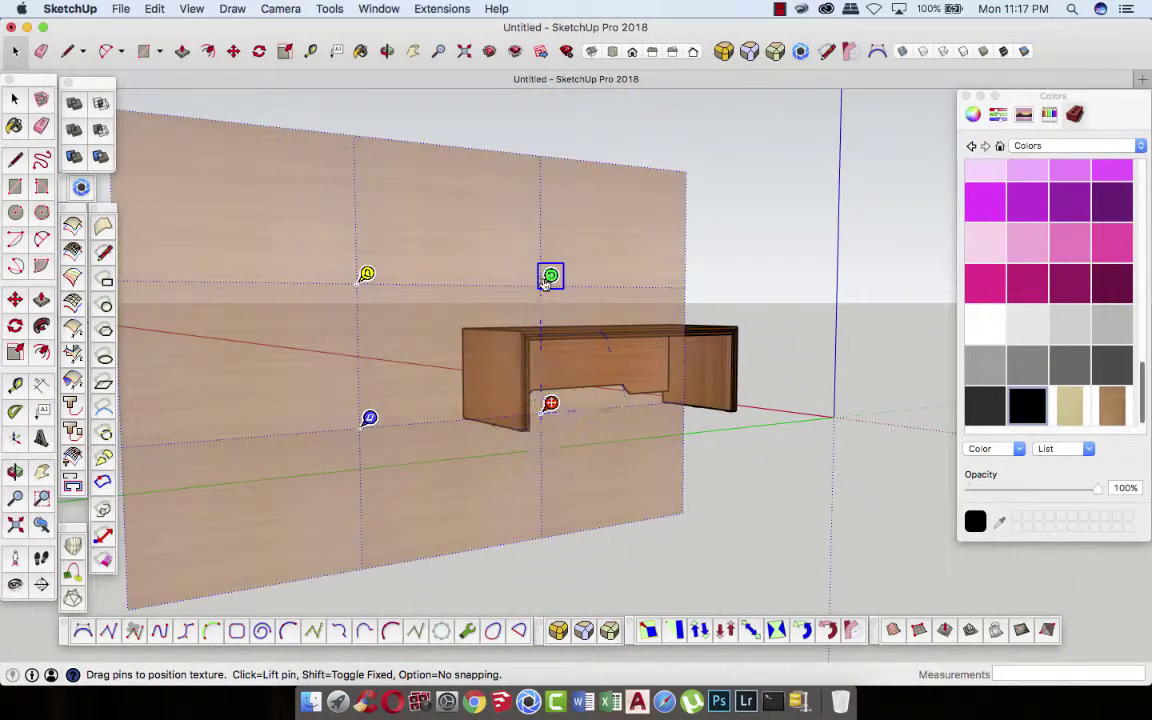
pyautogui.moveTo(369, 418); pyautogui.dragTo(190, 429)
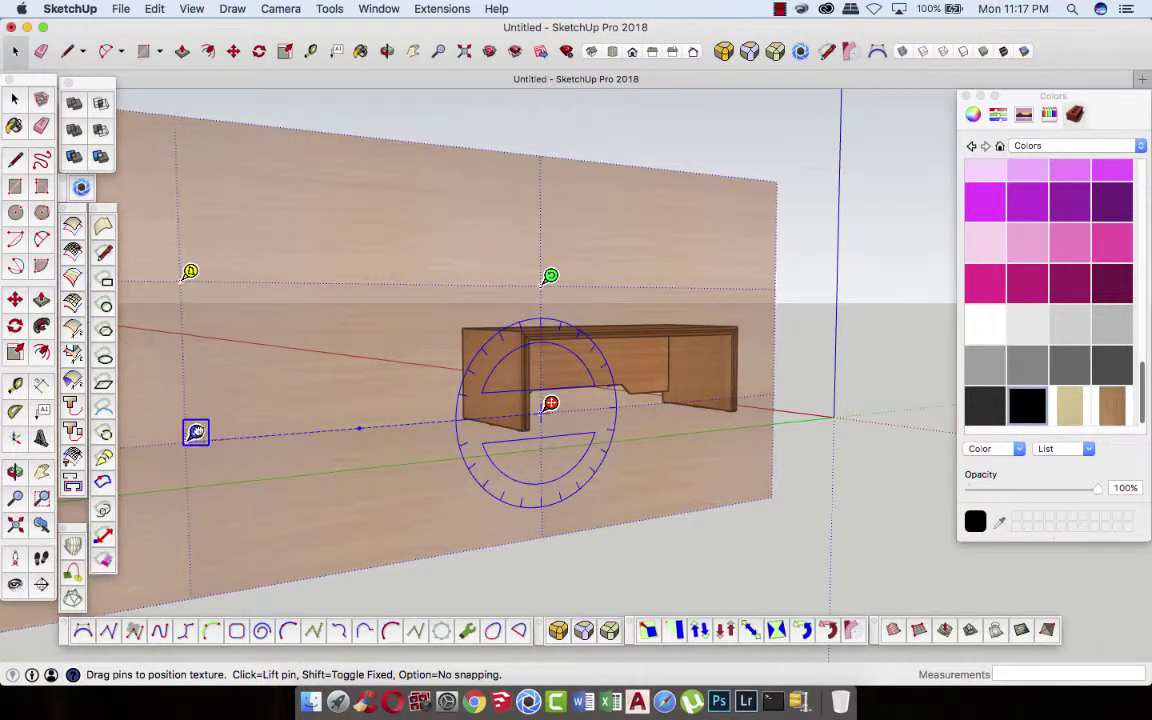
pyautogui.moveTo(298, 391); pyautogui.dragTo(493, 395)
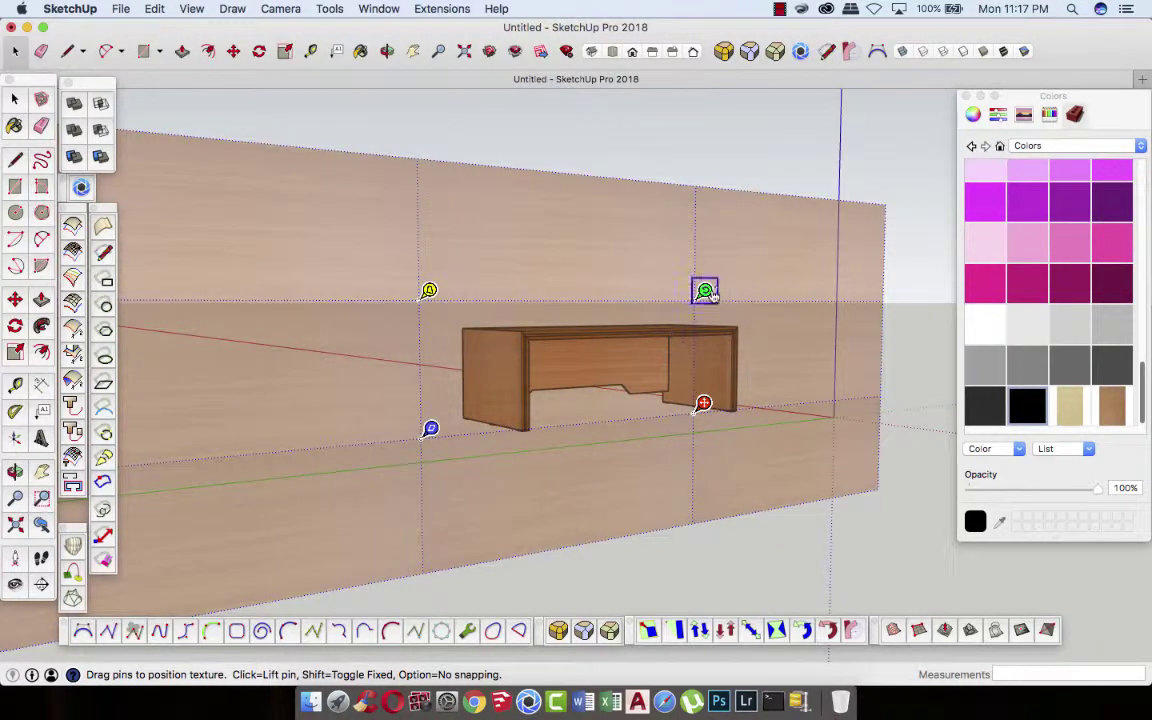
pyautogui.moveTo(704, 290); pyautogui.dragTo(704, 308)
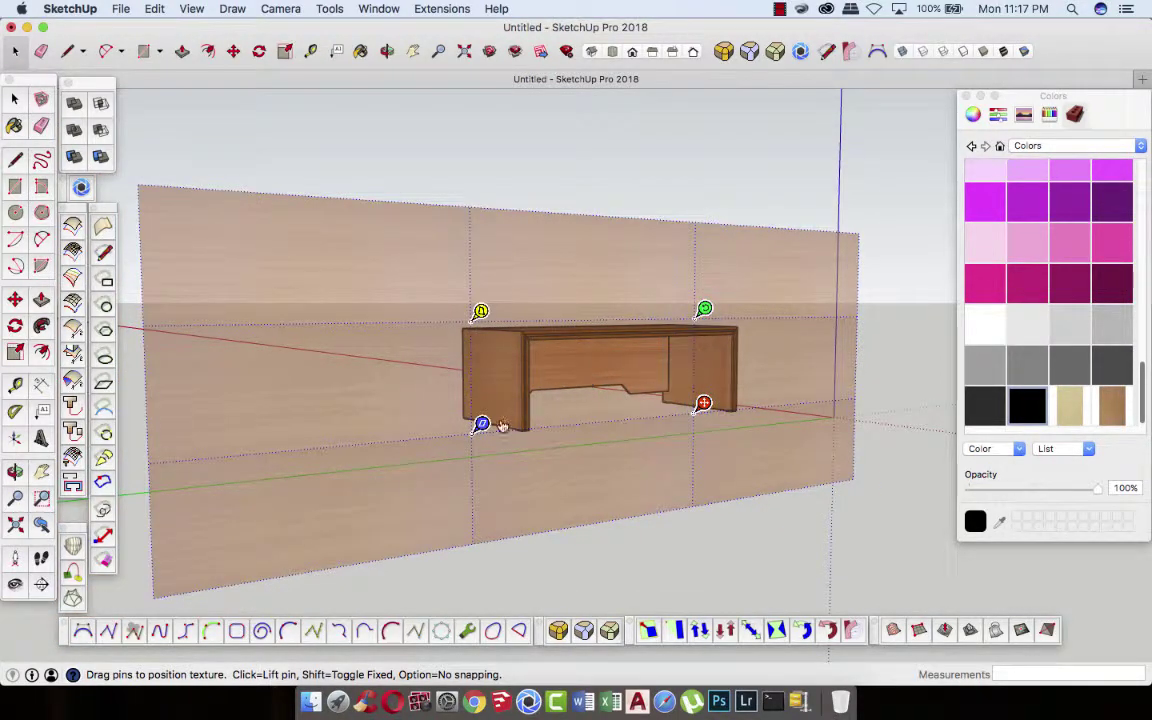
pyautogui.moveTo(482, 422); pyautogui.dragTo(500, 423)
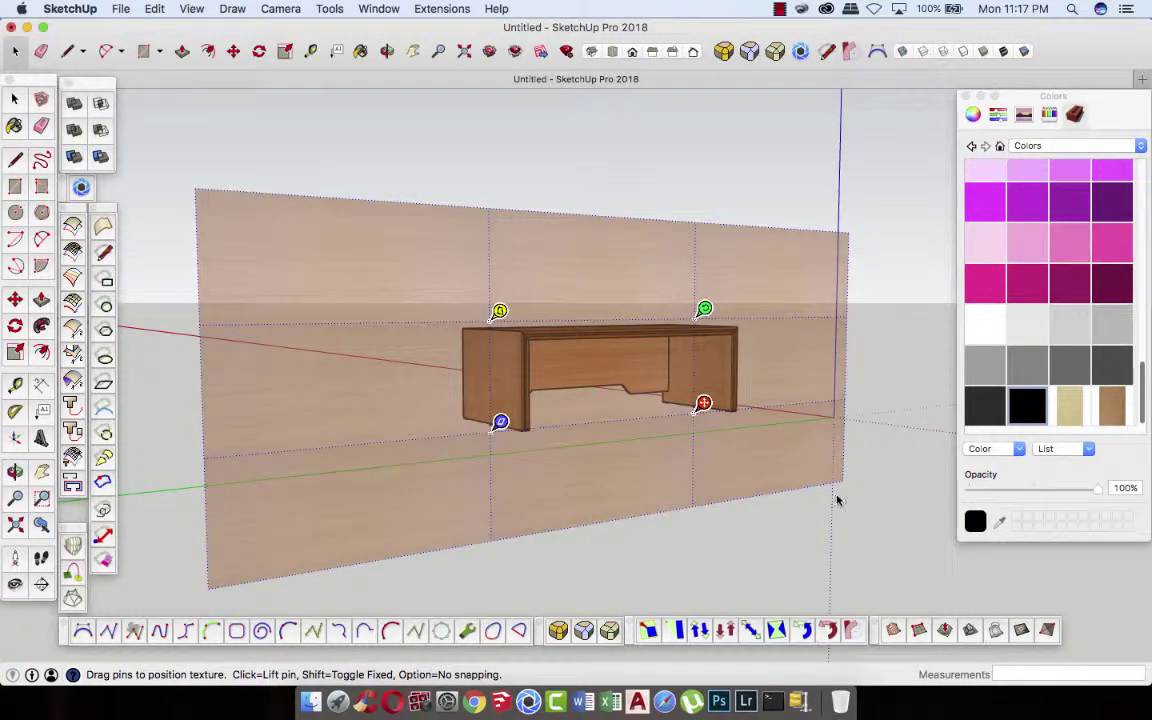
pyautogui.click(874, 491)
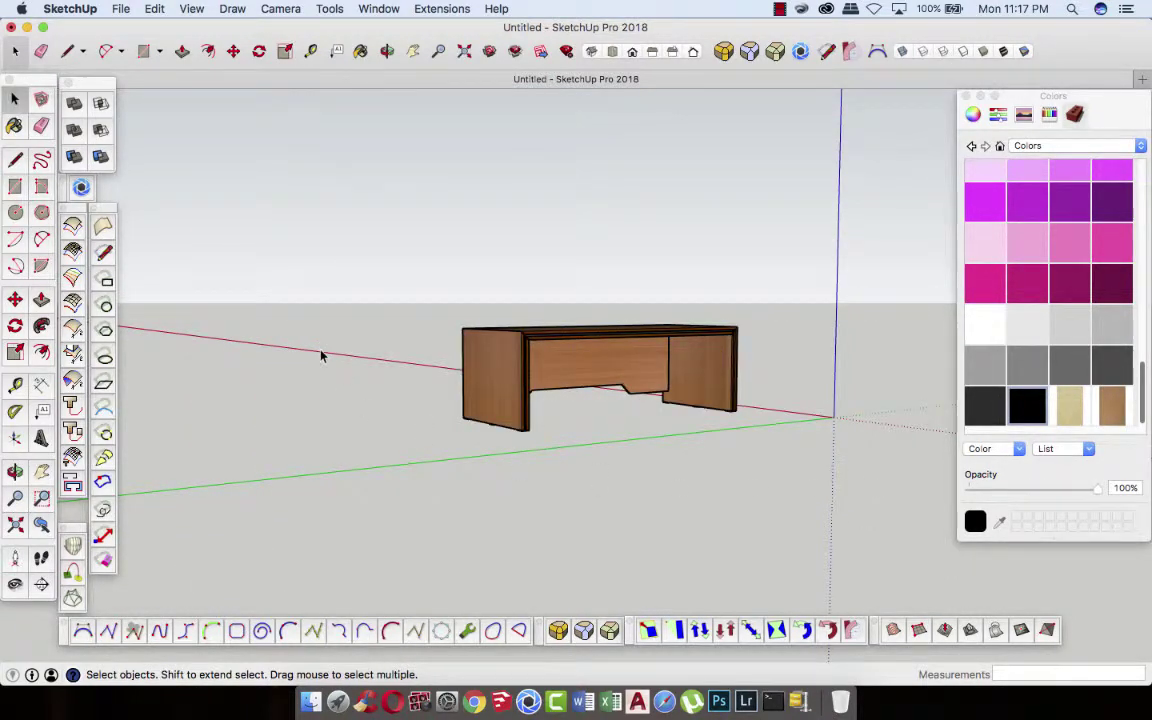
pyautogui.moveTo(321, 356)
pyautogui.mouseDown(button='middle')
pyautogui.moveTo(658, 437)
pyautogui.moveTo(532, 421)
pyautogui.moveTo(753, 437)
pyautogui.moveTo(478, 381)
pyautogui.mouseUp(button='middle')
# - Face the front panel and start a rectangle at its upper-left, just below the top edge
pyautogui.scroll(3, 478, 381)
pyautogui.scroll(3, 478, 381)
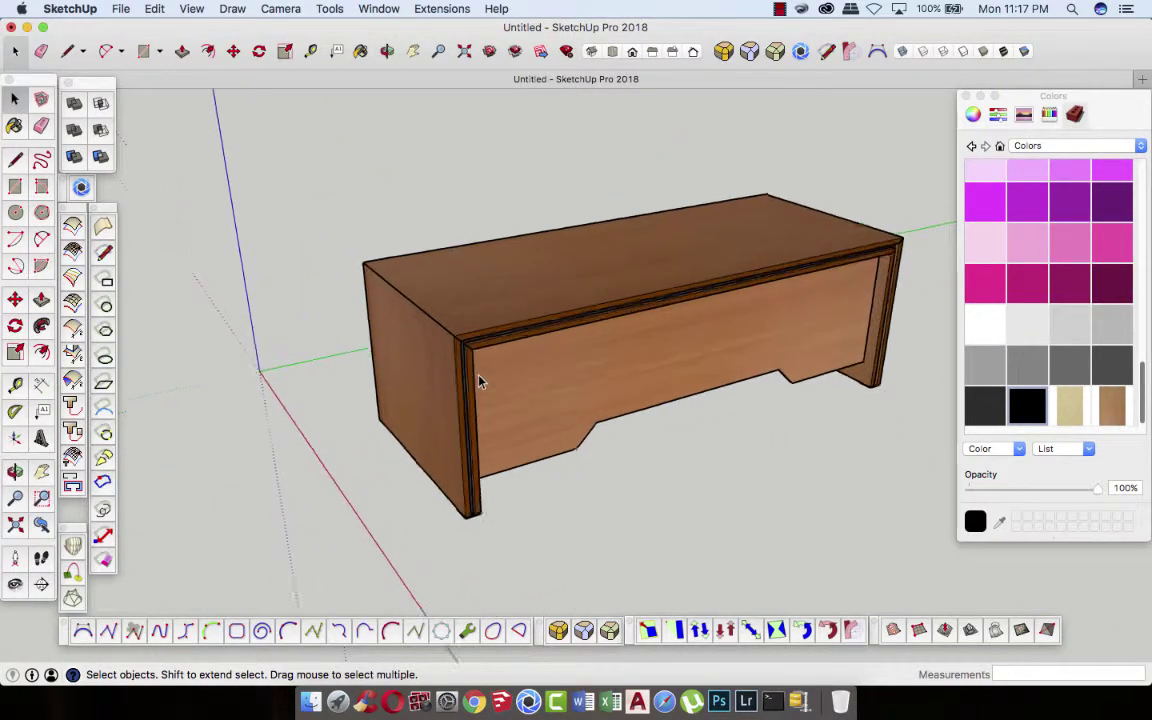
pyautogui.scroll(3, 478, 381)
pyautogui.moveTo(725, 496)
pyautogui.mouseDown(button='middle')
pyautogui.moveTo(506, 414)
pyautogui.moveTo(430, 421)
pyautogui.moveTo(617, 501)
pyautogui.moveTo(571, 465)
pyautogui.mouseUp(button='middle')
pyautogui.scroll(-3, 430, 421)
pyautogui.scroll(3, 622, 357)
pyautogui.scroll(3, 607, 363)
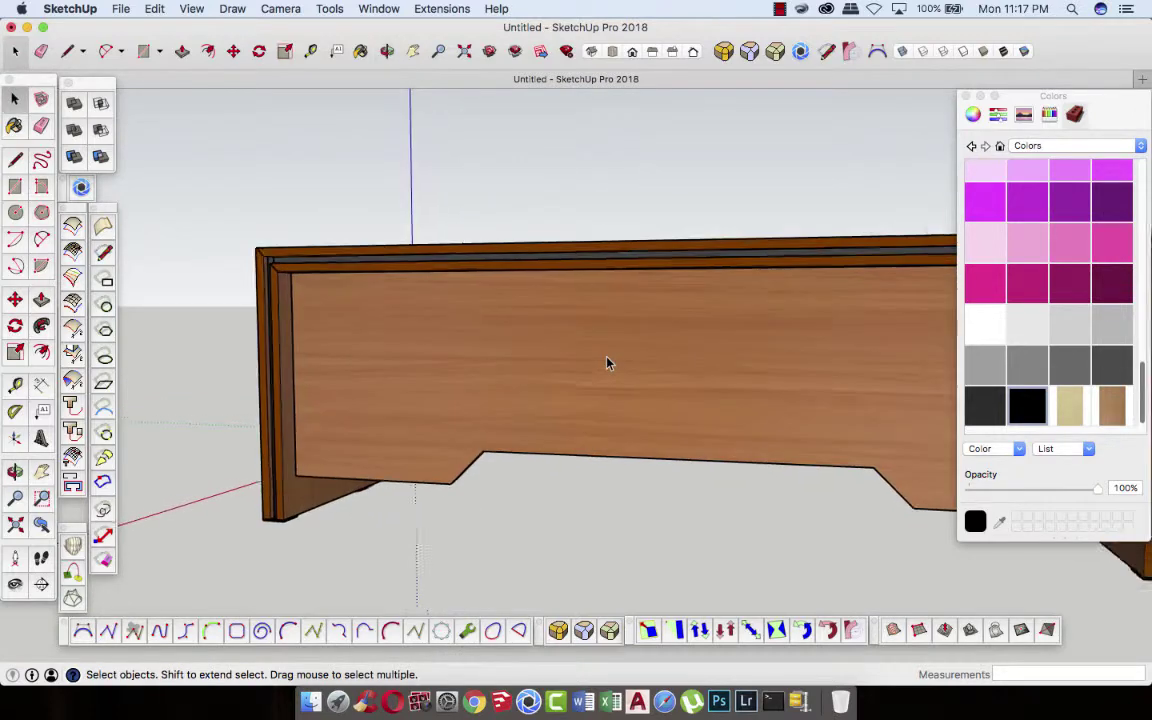
pyautogui.scroll(2, 607, 363)
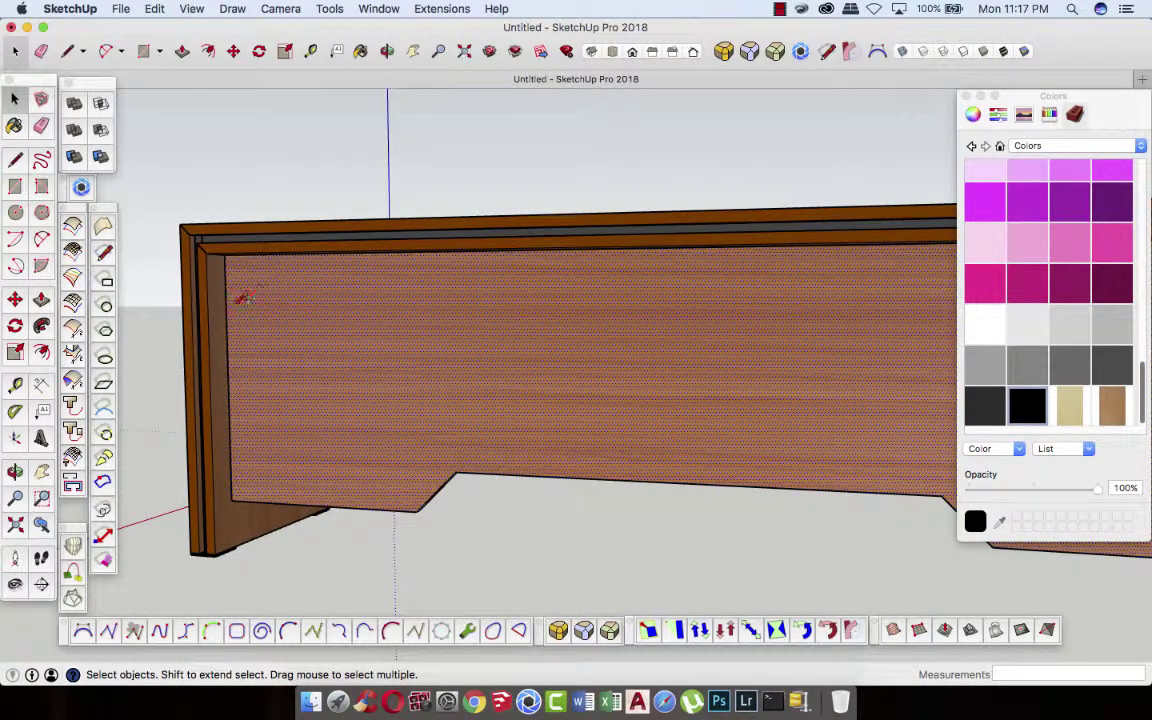
pyautogui.press('r')
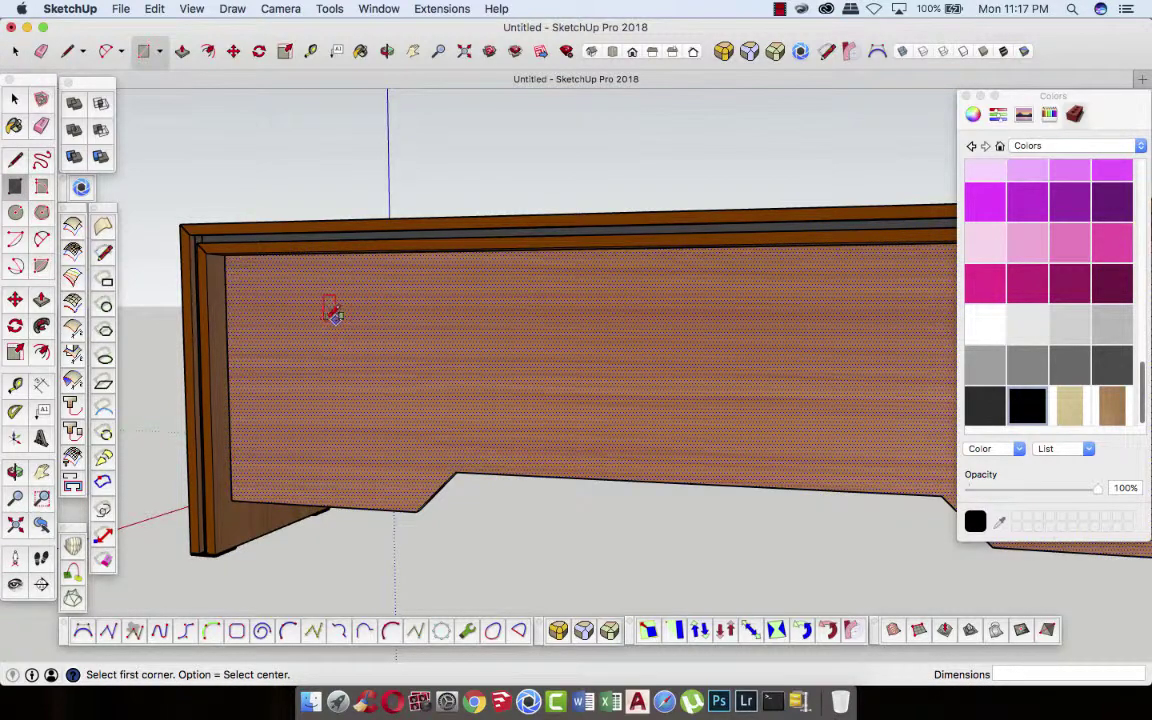
pyautogui.click(227, 303)
# - Complete the 13mm by 2260mm strip across the panel's full width
pyautogui.scroll(-3, 448, 335)
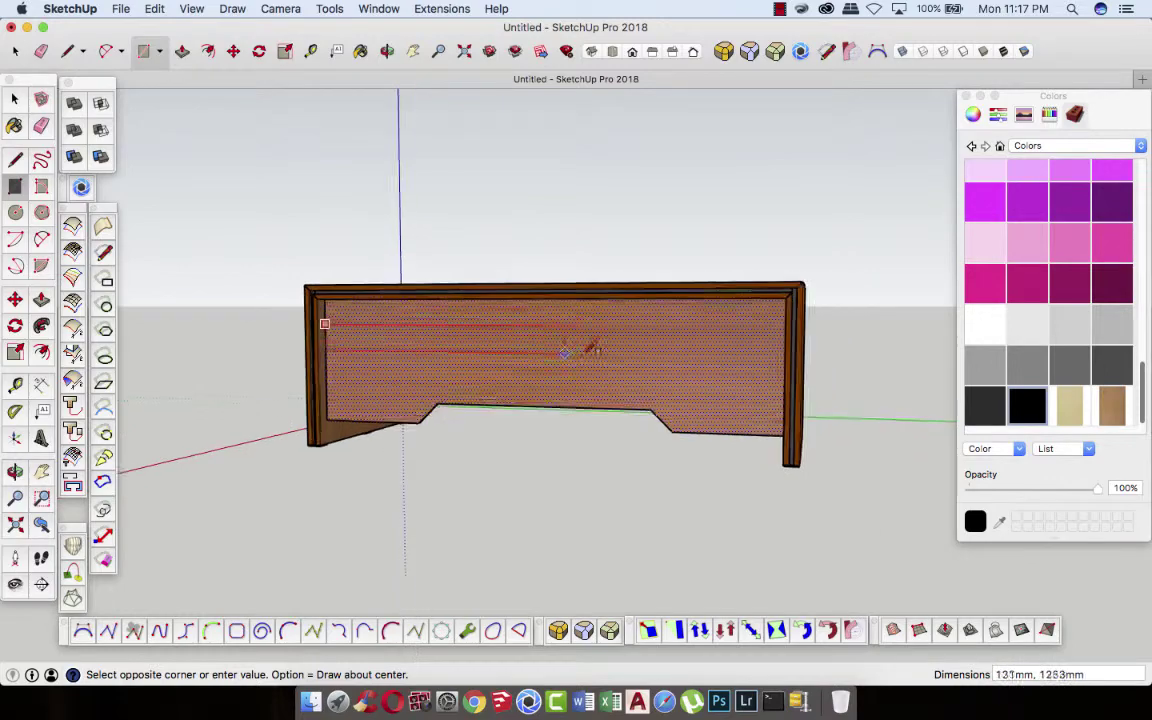
pyautogui.scroll(3, 591, 347)
pyautogui.scroll(3, 707, 347)
pyautogui.scroll(3, 830, 330)
pyautogui.scroll(-3, 848, 337)
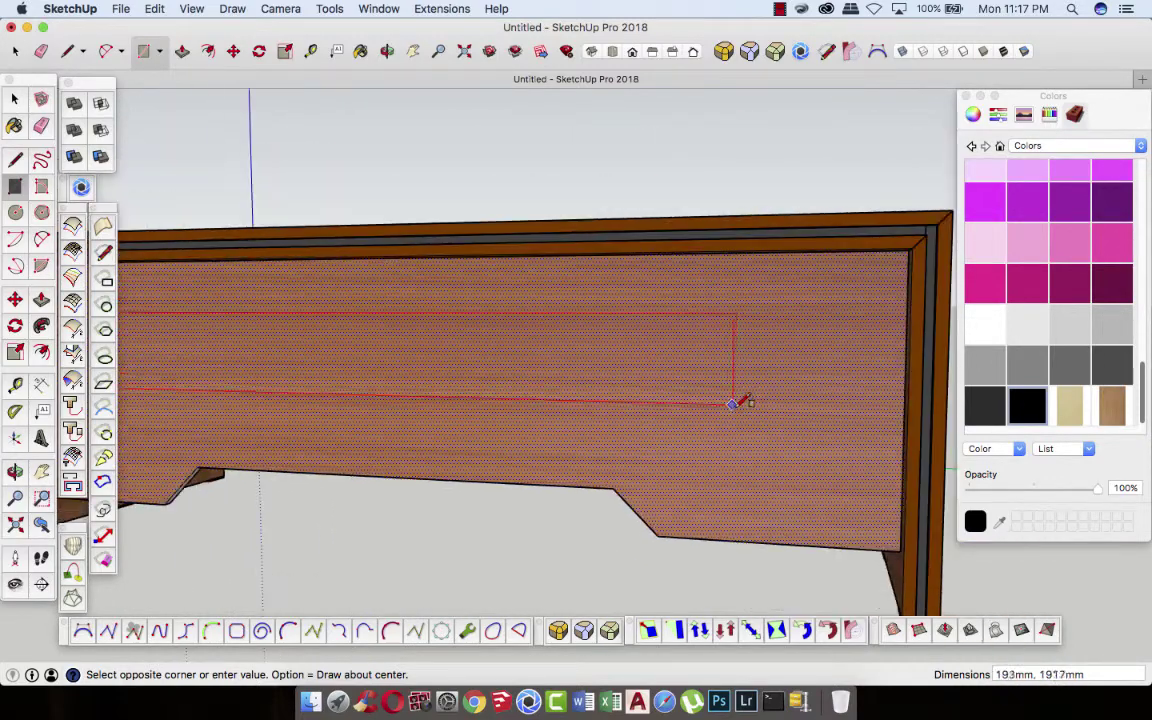
pyautogui.scroll(2, 872, 338)
pyautogui.scroll(2, 890, 330)
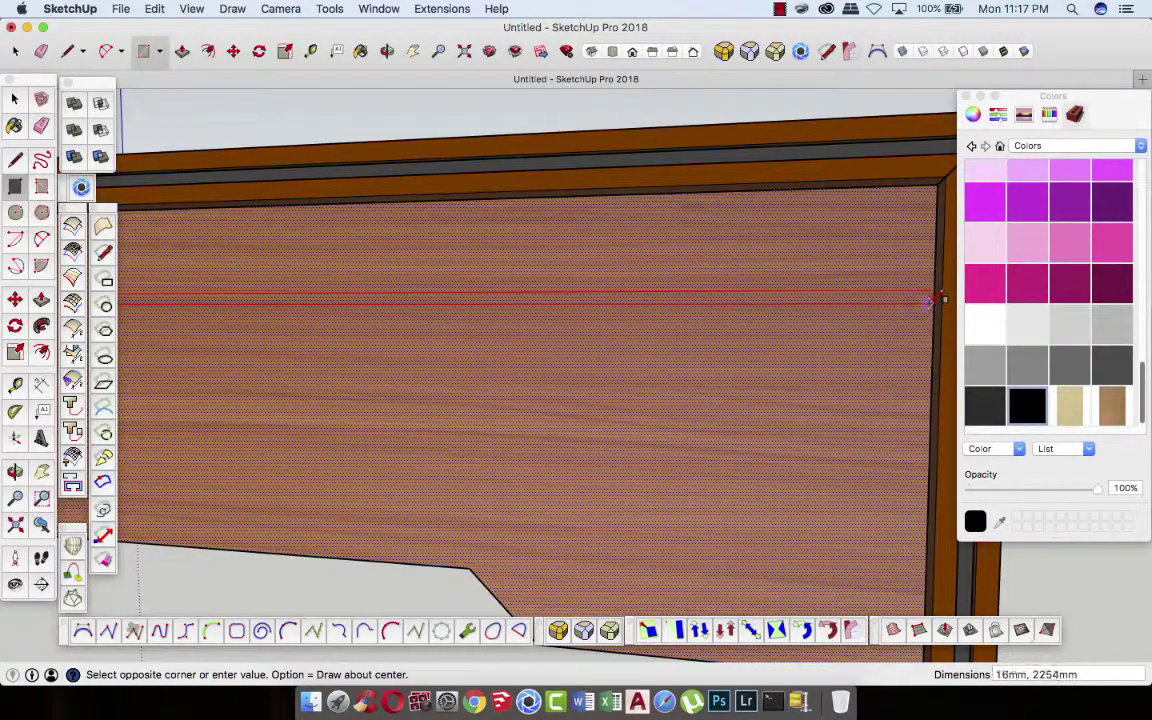
pyautogui.scroll(3, 927, 302)
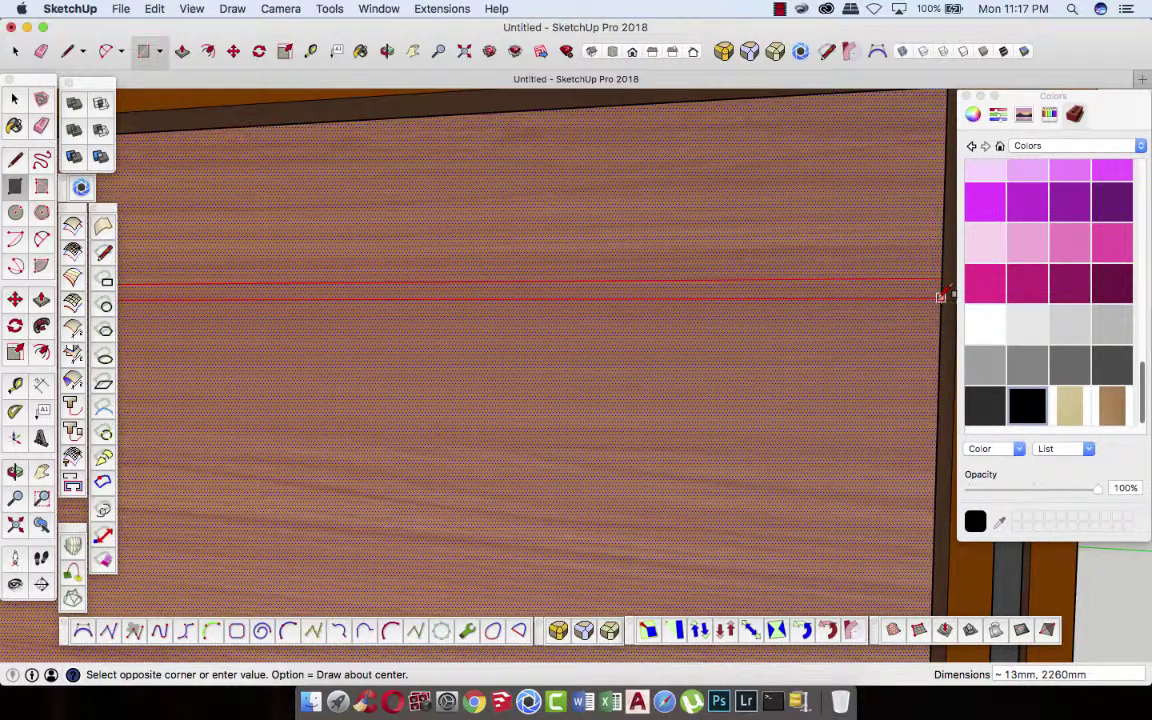
pyautogui.click(941, 297)
pyautogui.scroll(-3, 895, 345)
pyautogui.scroll(-2, 897, 347)
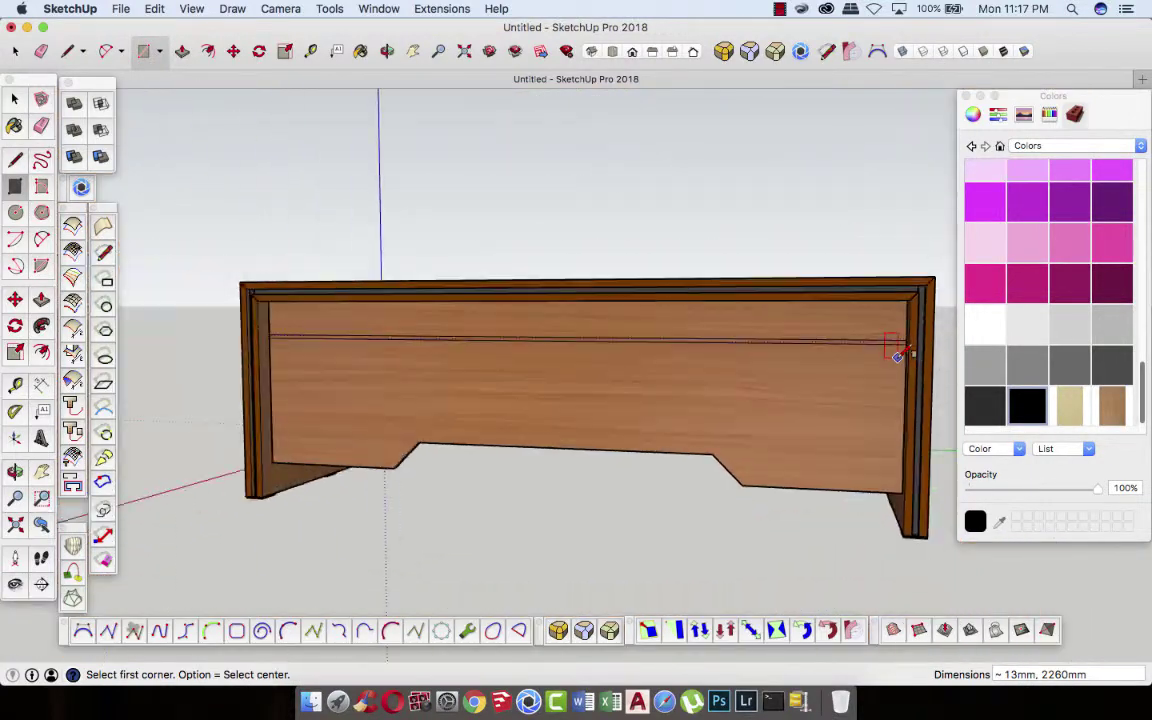
pyautogui.click(15, 100)
pyautogui.scroll(2, 373, 352)
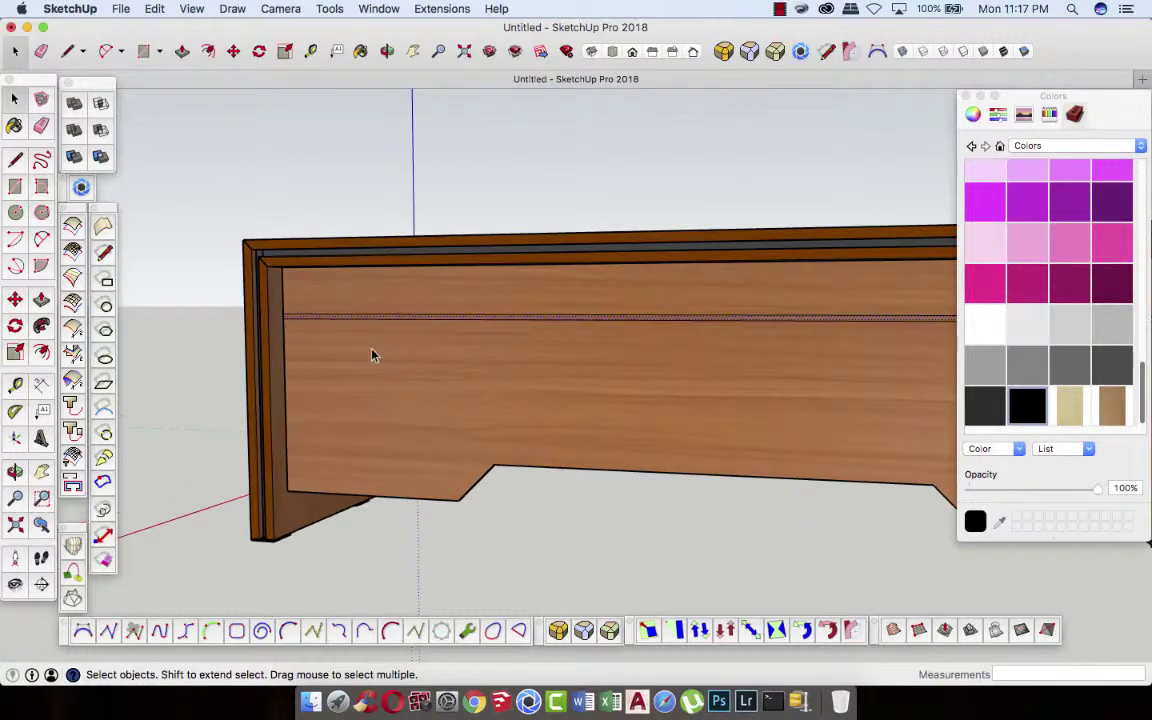
pyautogui.scroll(2, 270, 314)
pyautogui.scroll(2, 267, 315)
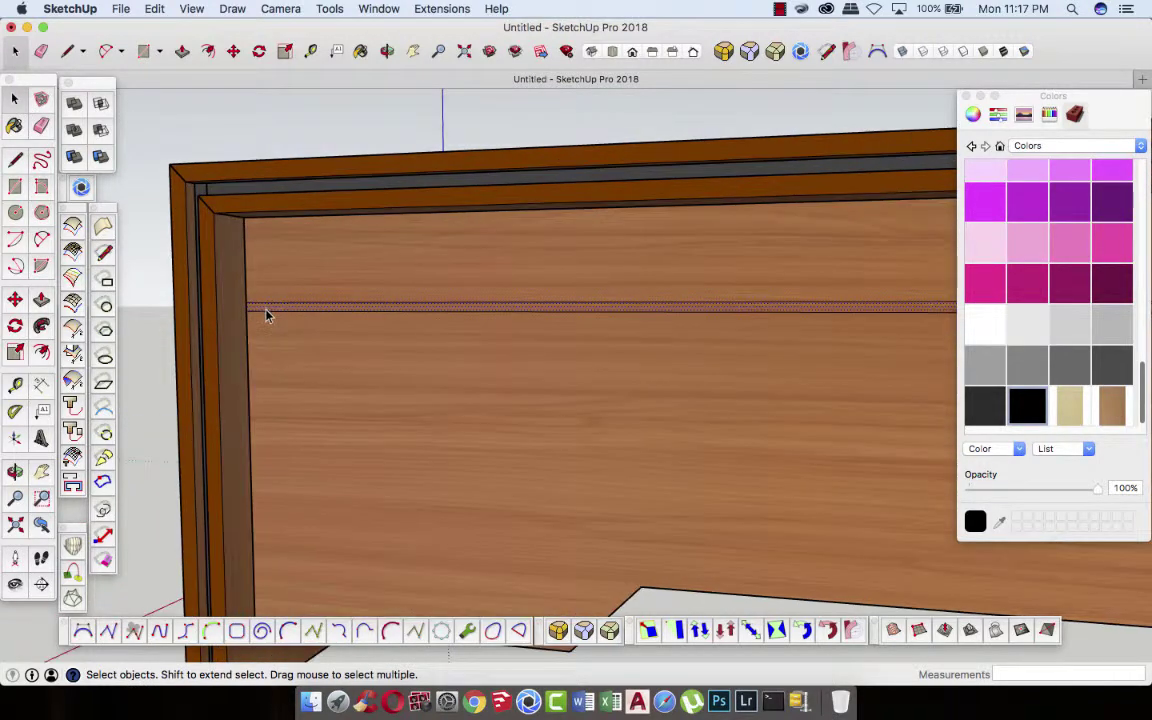
# - Copy the strip's edge lower down the panel and add an evenly spaced middle copy with /2
pyautogui.click(232, 52)
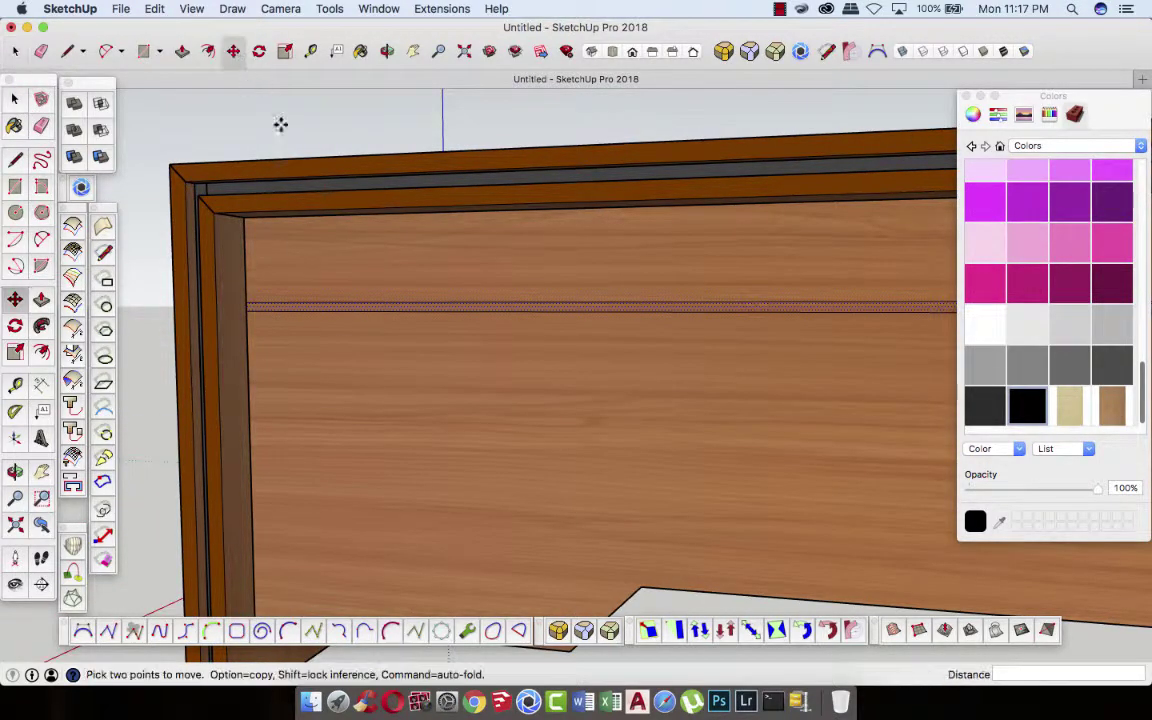
pyautogui.click(318, 311)
pyautogui.press('alt')
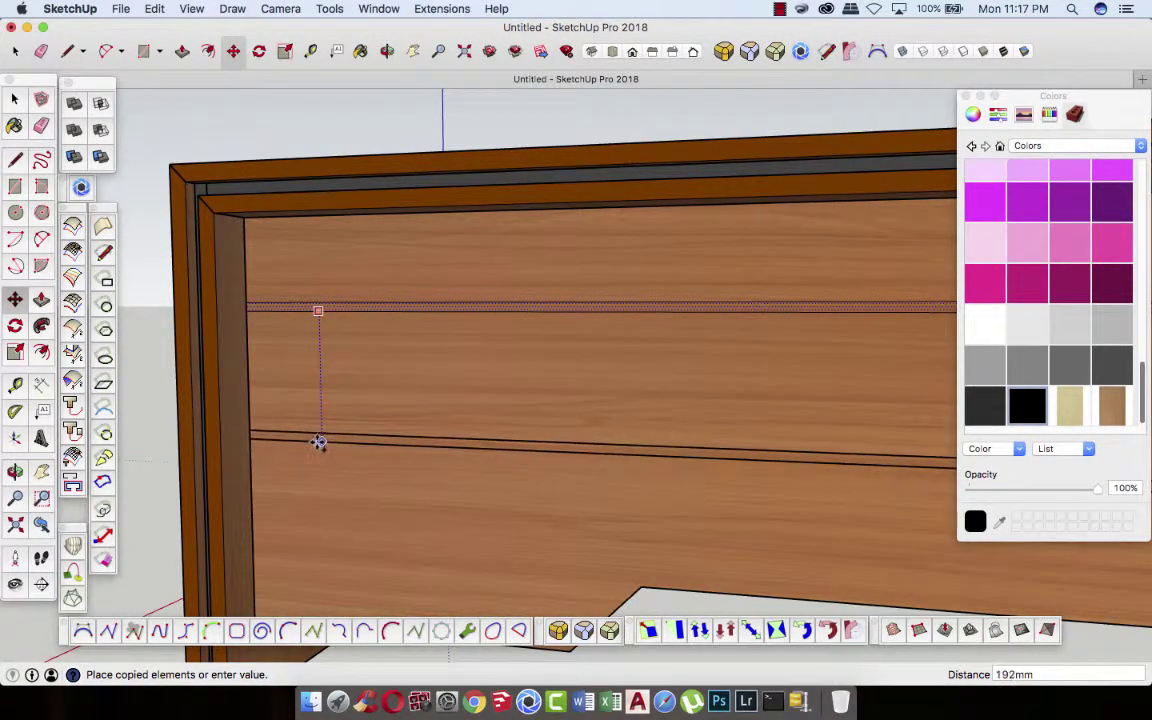
pyautogui.click(318, 437)
pyautogui.write('/2')
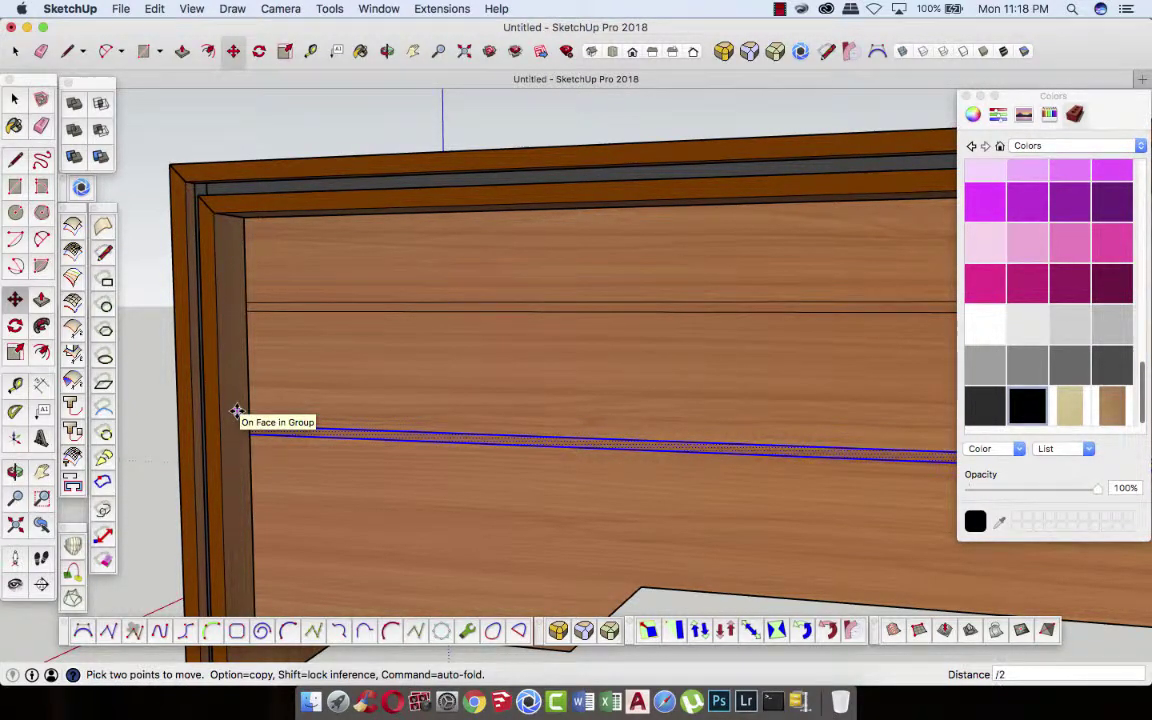
pyautogui.press('Return')
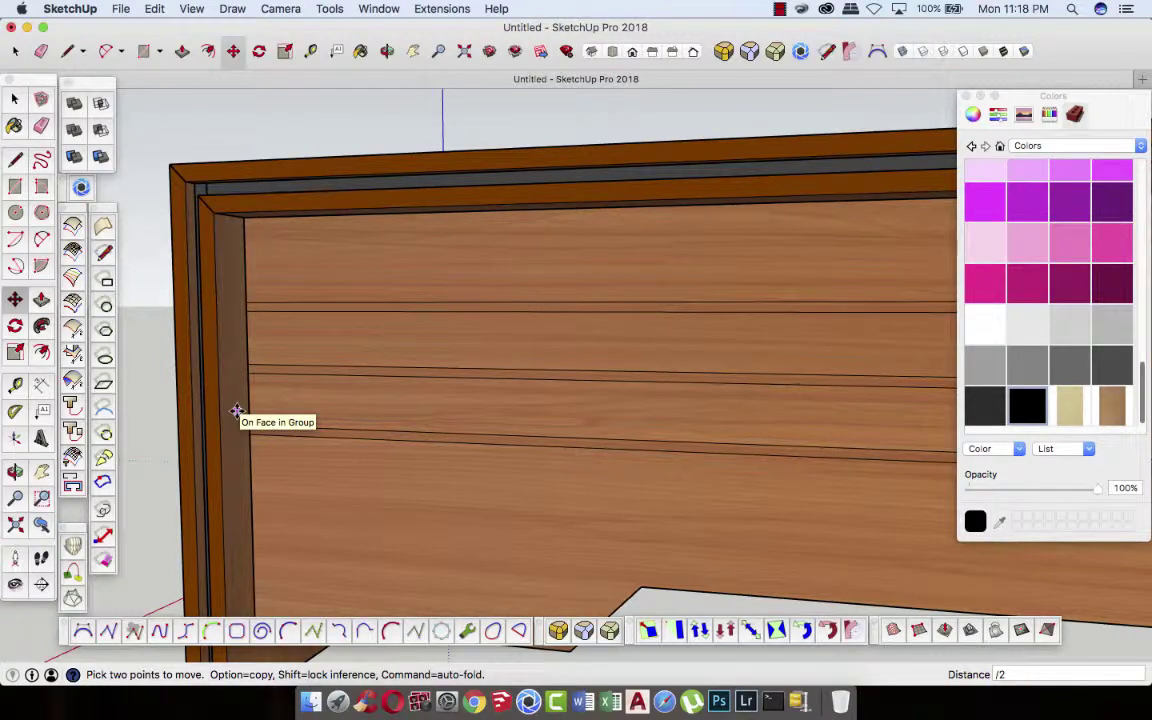
# - Push the top strip 10mm into the panel as a groove
pyautogui.click(386, 52)
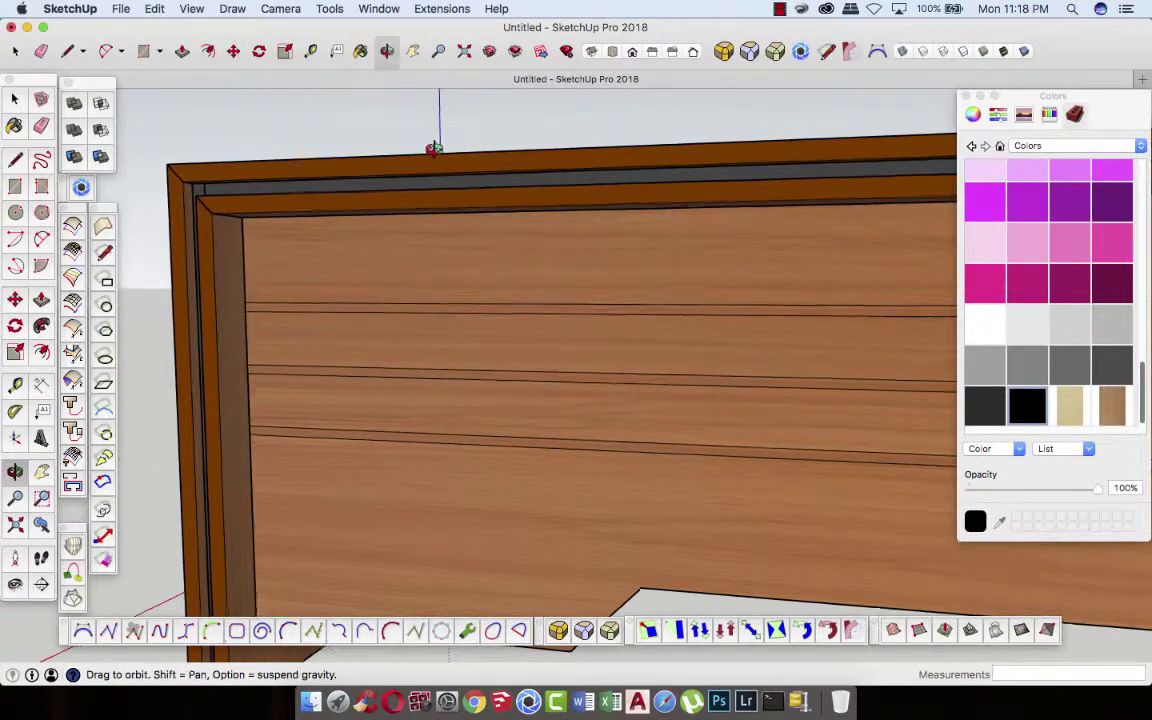
pyautogui.moveTo(432, 147); pyautogui.dragTo(372, 222)
pyautogui.click(182, 51)
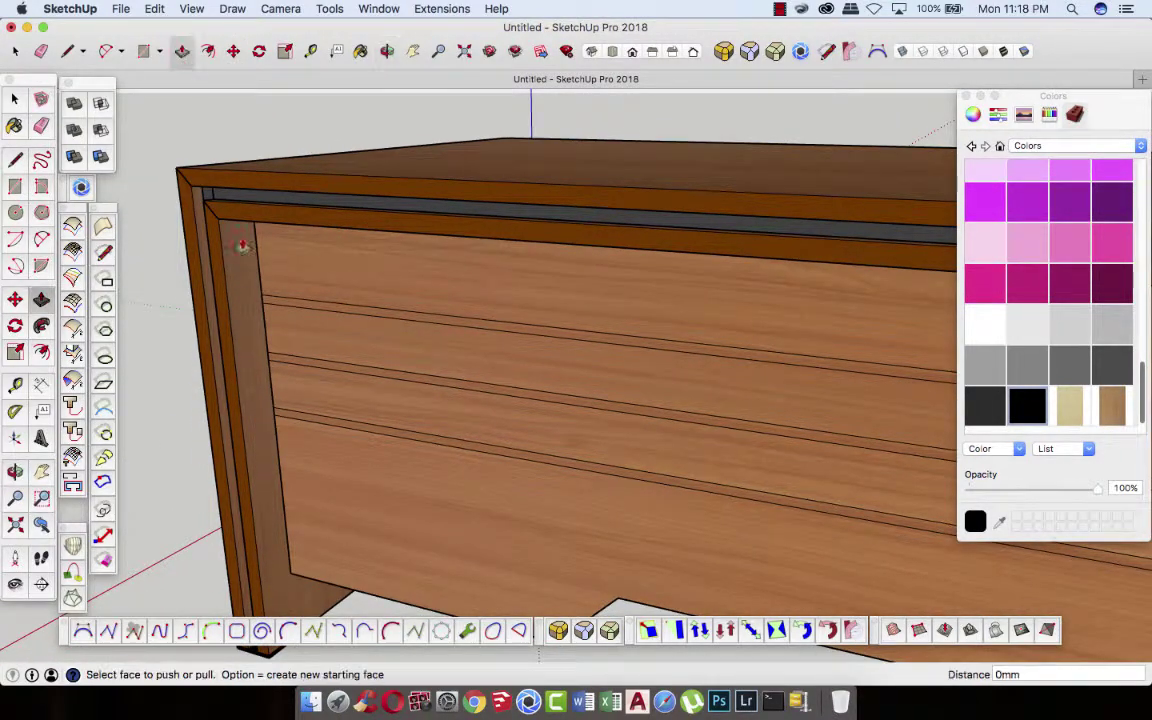
pyautogui.scroll(4, 281, 318)
pyautogui.click(282, 292)
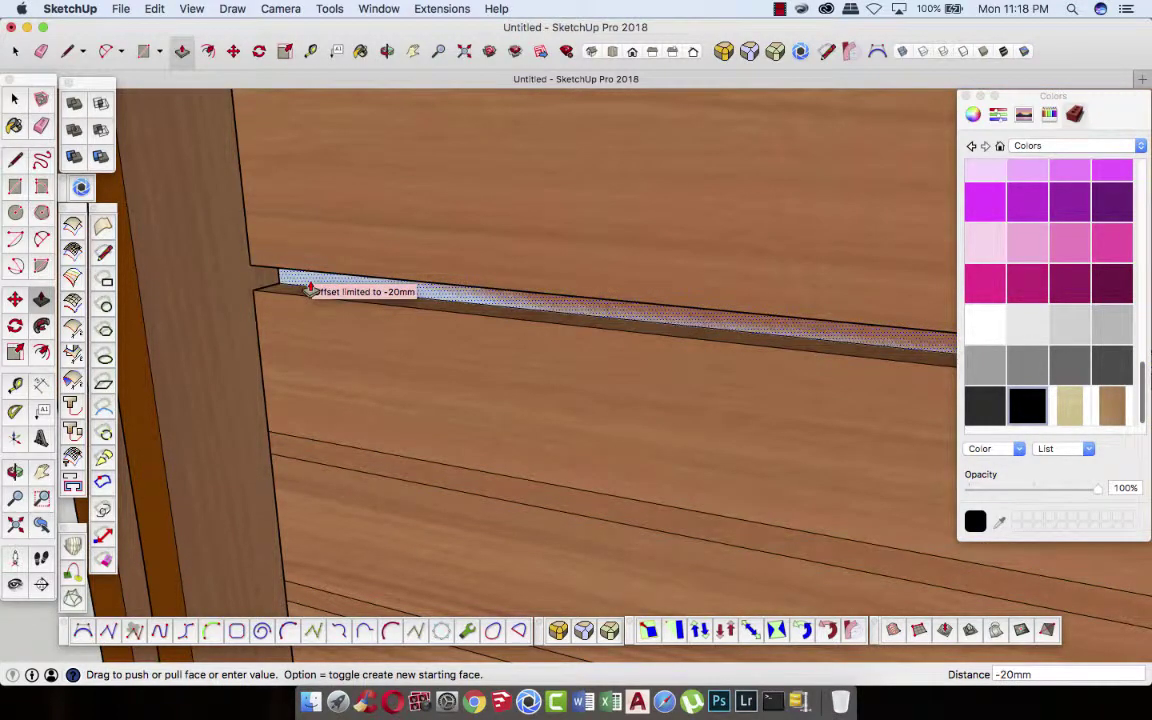
pyautogui.click(310, 289)
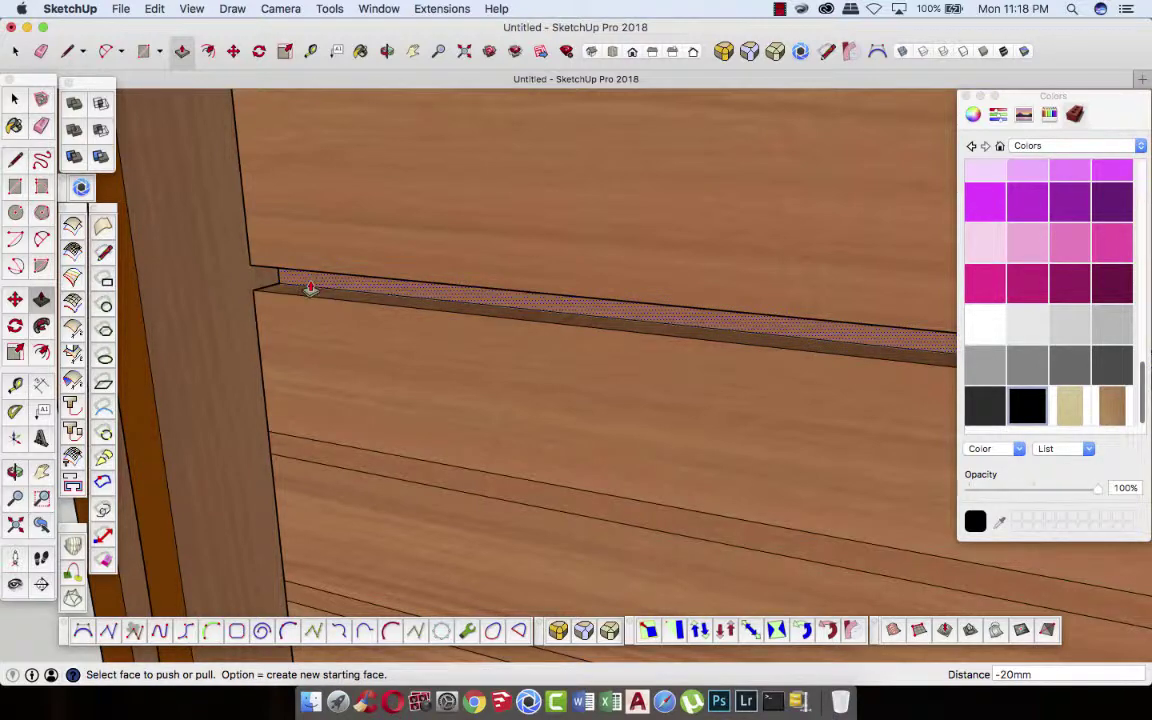
pyautogui.write('5')
pyautogui.press('Return')
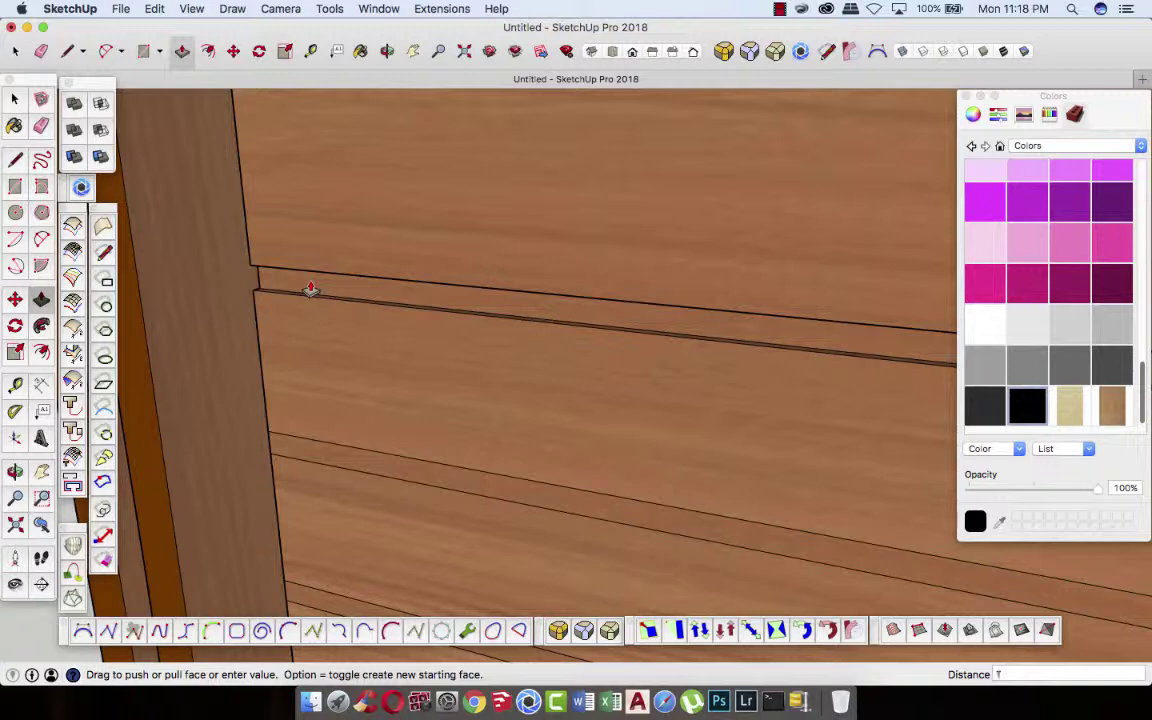
pyautogui.press('Return')
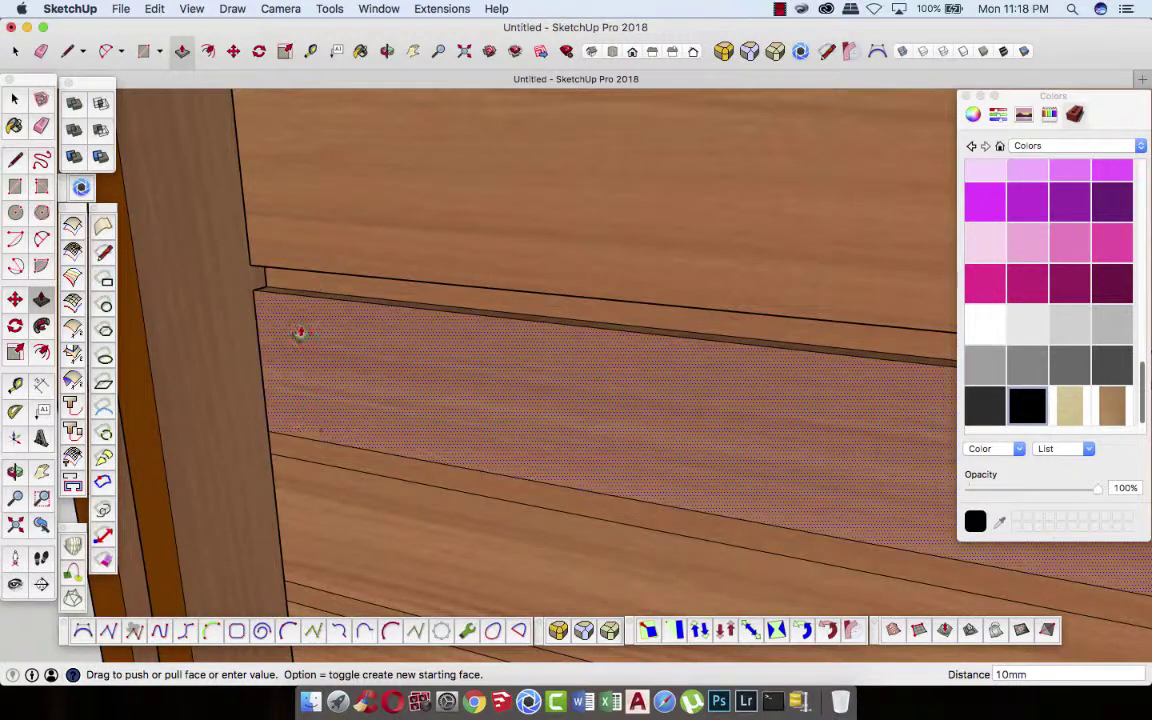
# - Sink the middle and lowest strips to the same 10mm depth
pyautogui.click(314, 391)
pyautogui.scroll(-2, 326, 345)
pyautogui.scroll(-2, 326, 345)
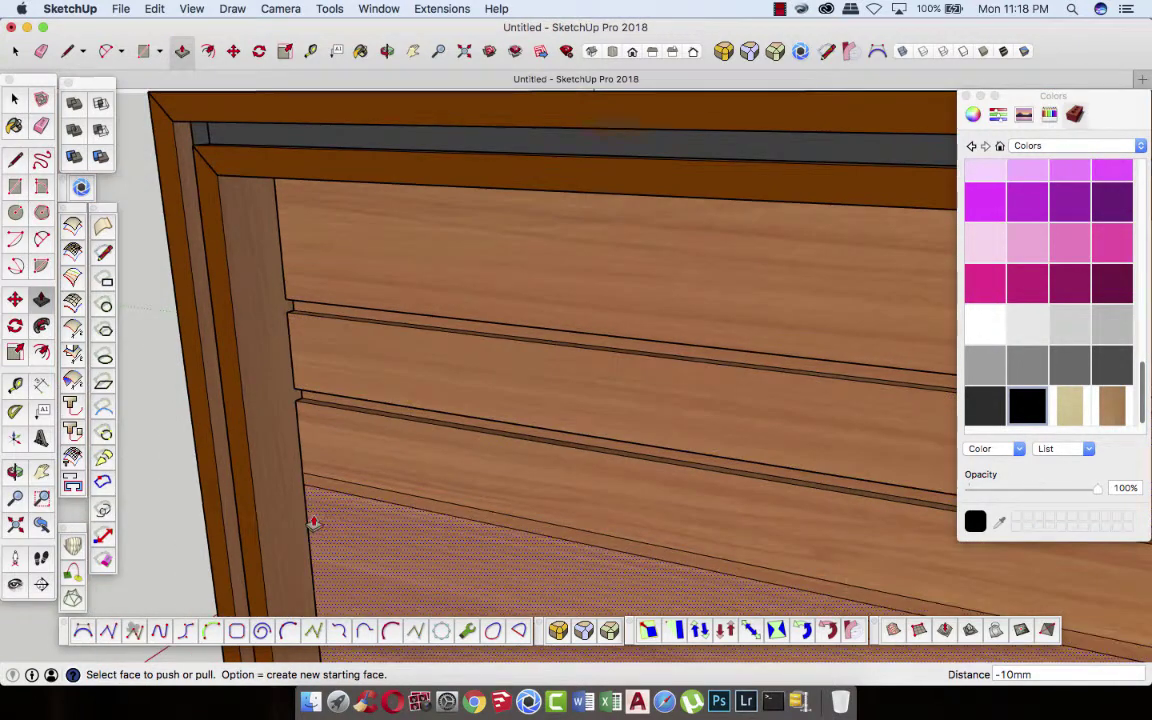
pyautogui.click(316, 488)
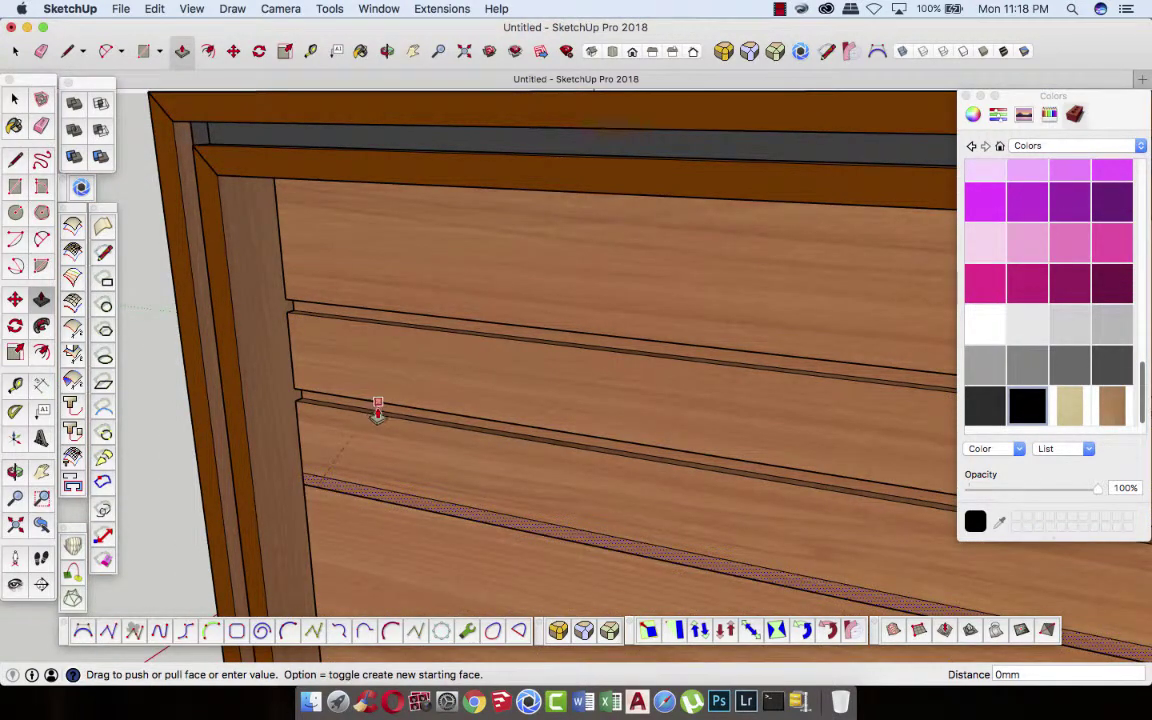
pyautogui.click(345, 389)
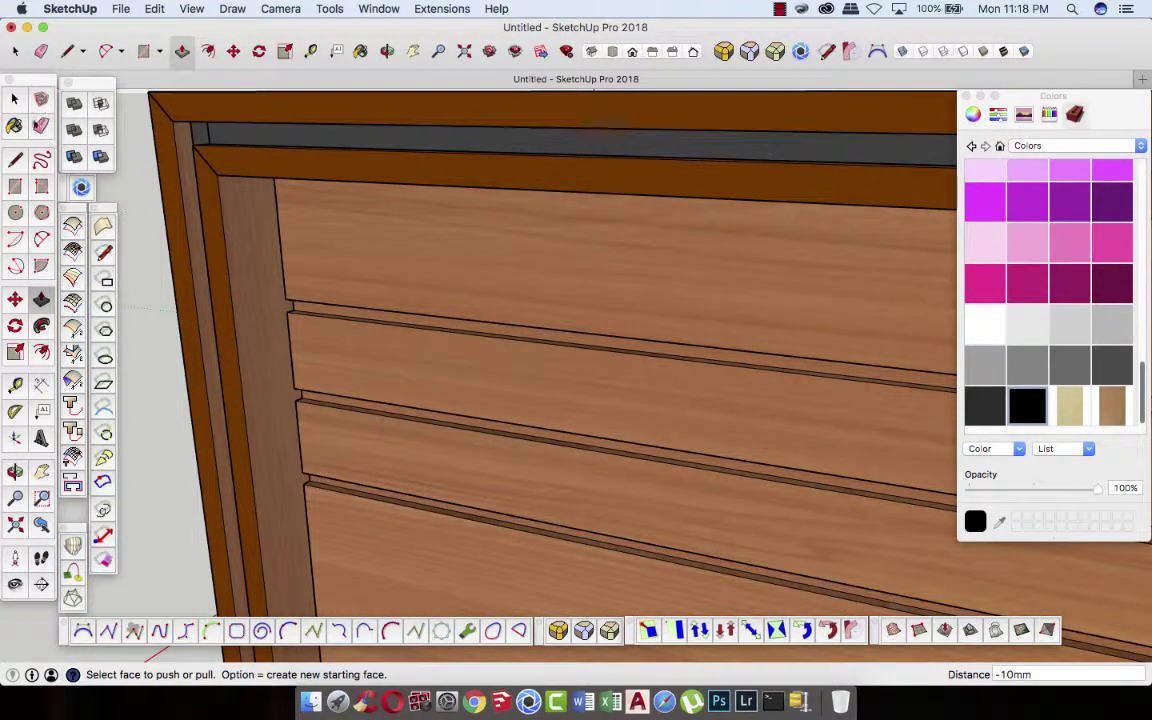
pyautogui.click(15, 98)
pyautogui.scroll(-3, 260, 373)
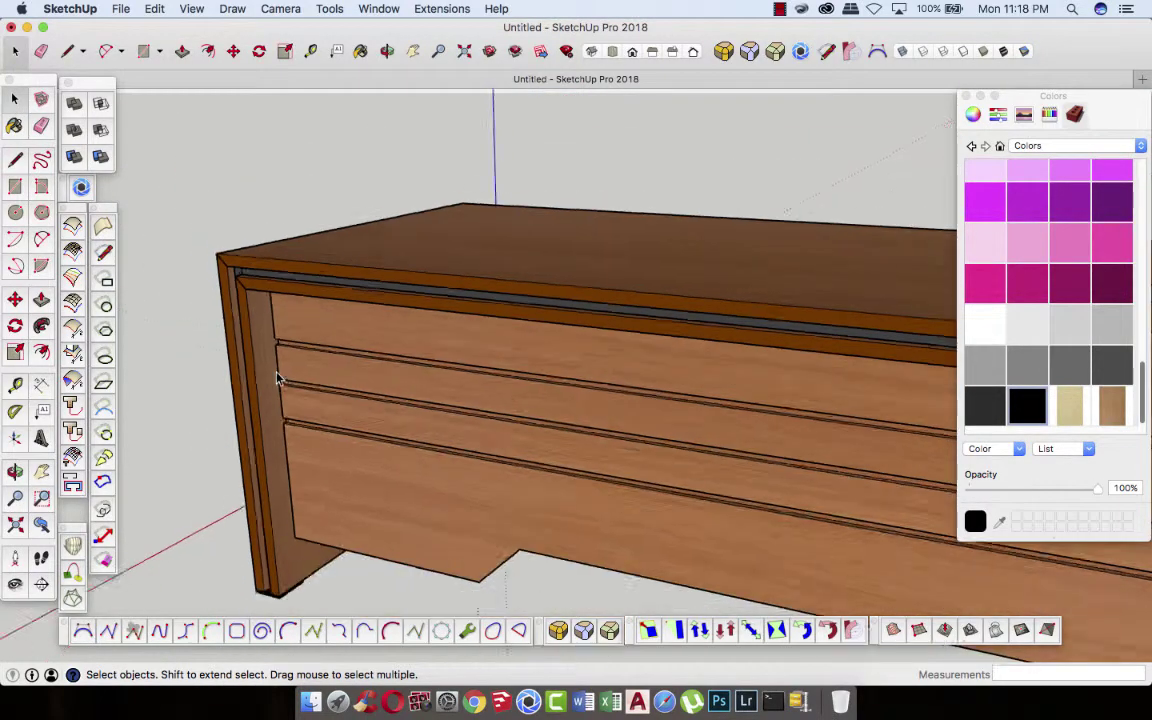
pyautogui.scroll(-1, 275, 380)
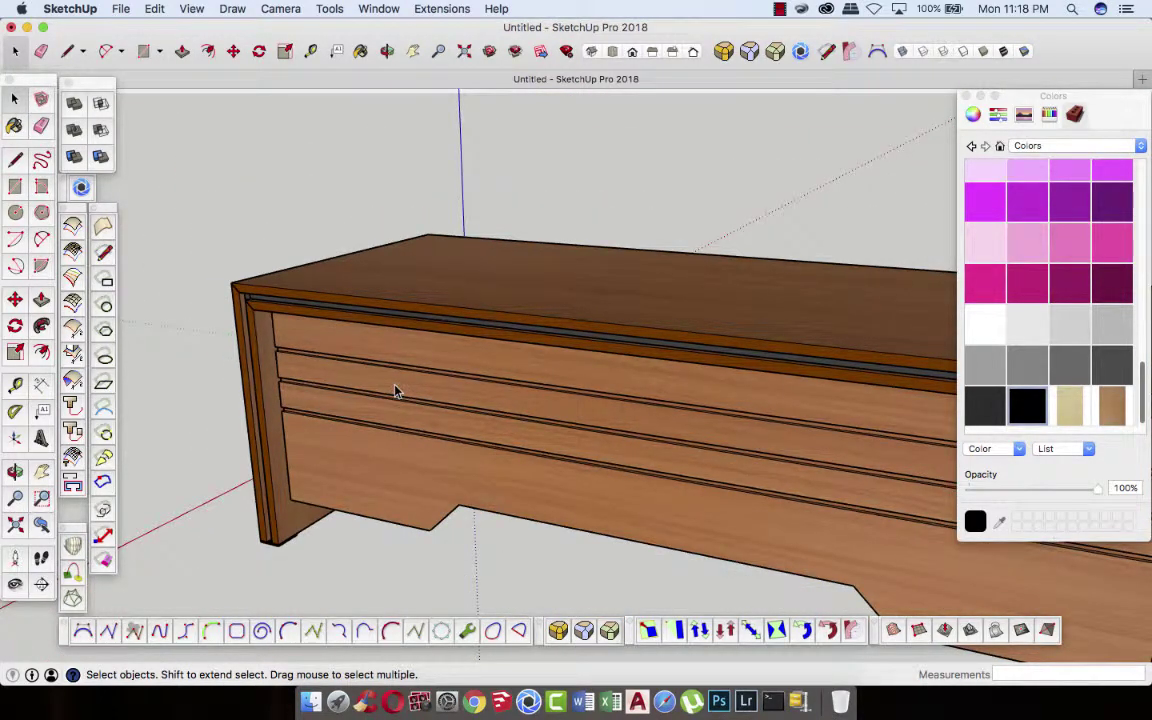
pyautogui.click(386, 51)
pyautogui.scroll(3, 347, 373)
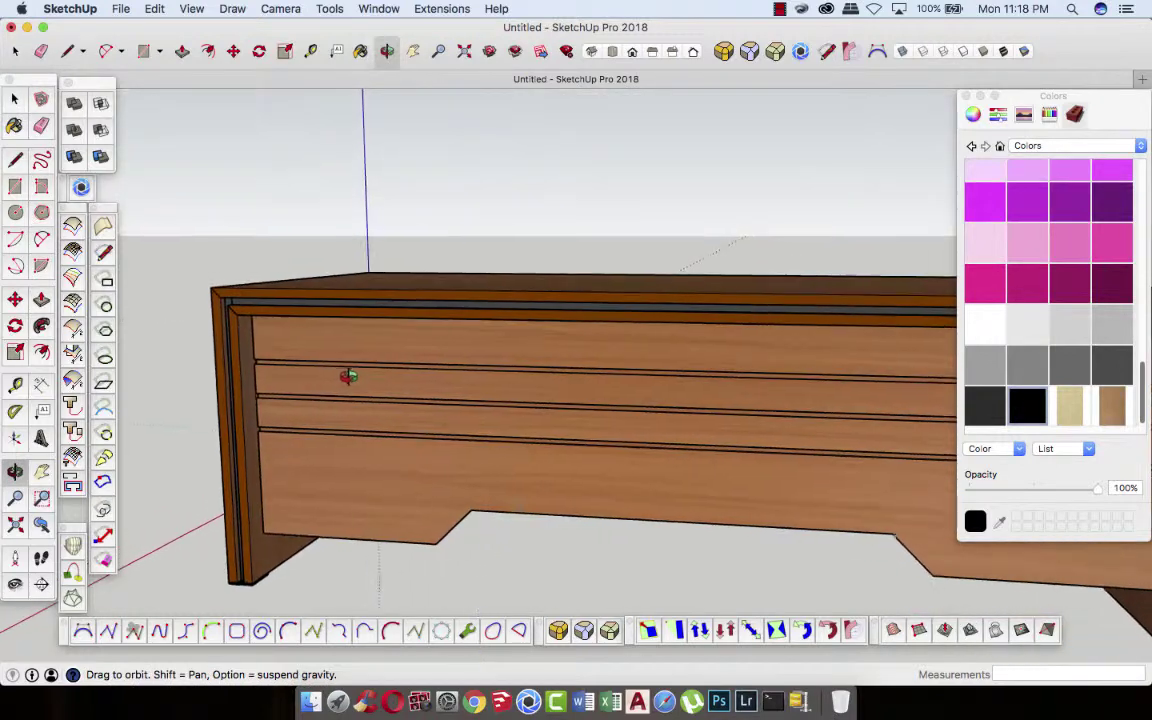
pyautogui.scroll(3, 265, 378)
pyautogui.scroll(3, 280, 418)
pyautogui.scroll(1, 280, 418)
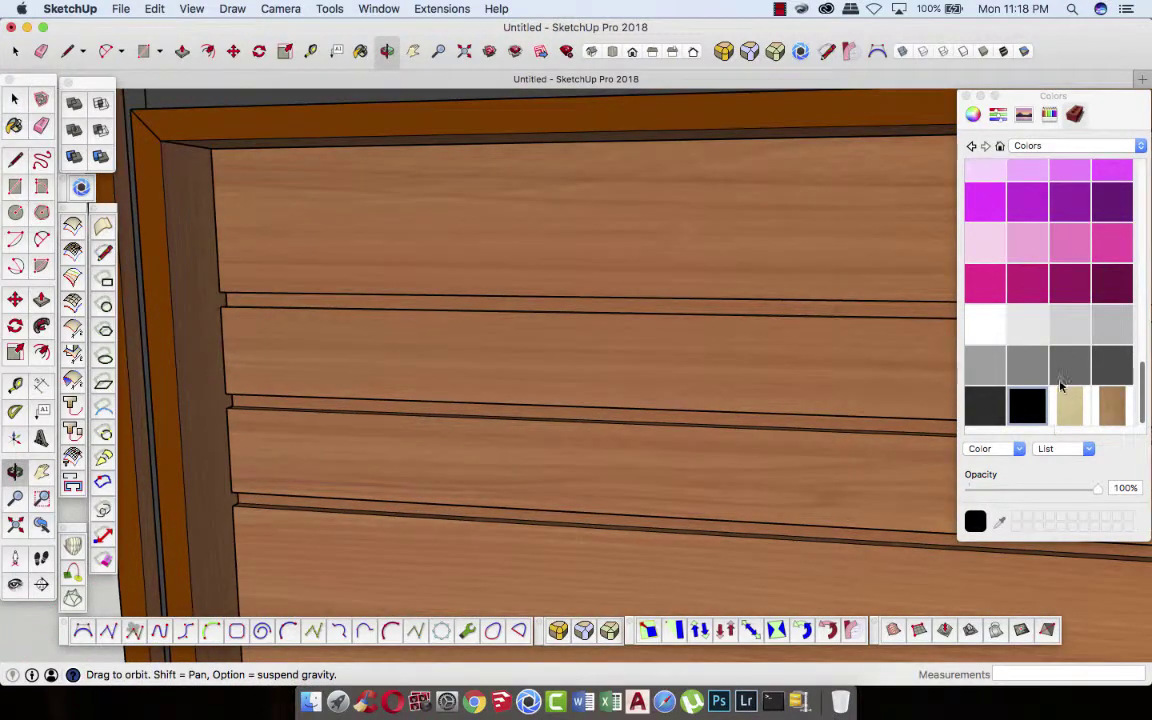
# - Paint the top, middle and bottom grooves of the front panel dark grey
pyautogui.click(1104, 373)
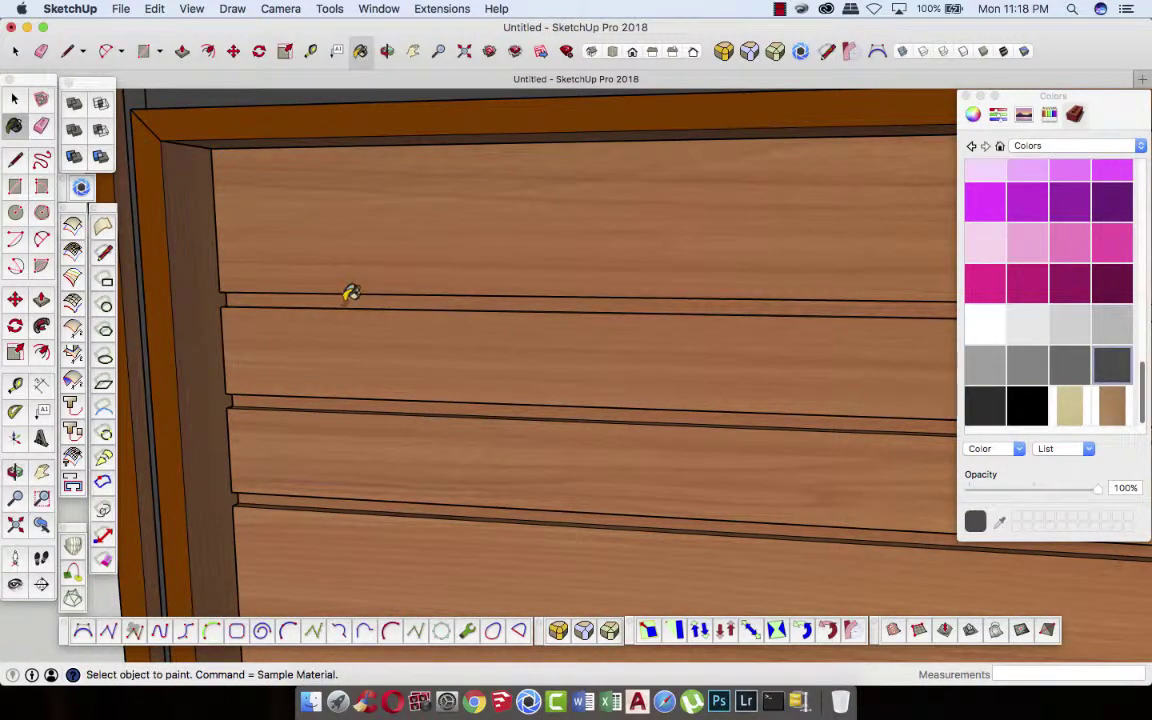
pyautogui.click(358, 310)
pyautogui.click(360, 412)
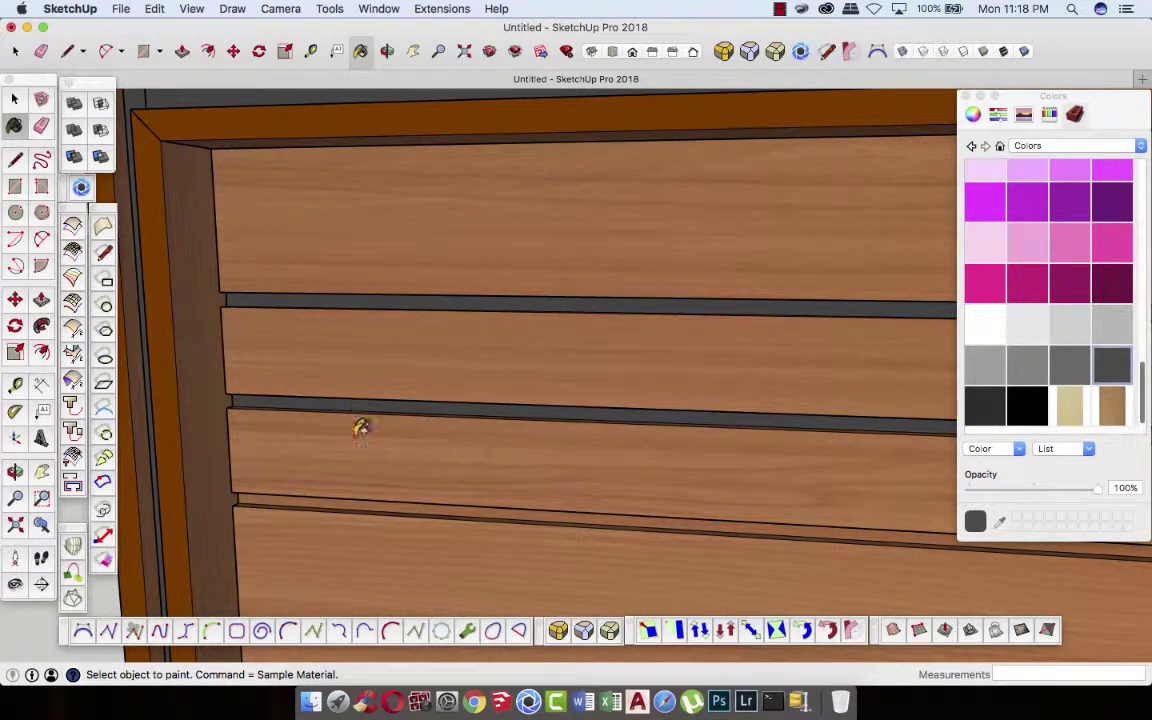
pyautogui.click(390, 497)
pyautogui.scroll(-3, 450, 481)
pyautogui.scroll(-3, 452, 483)
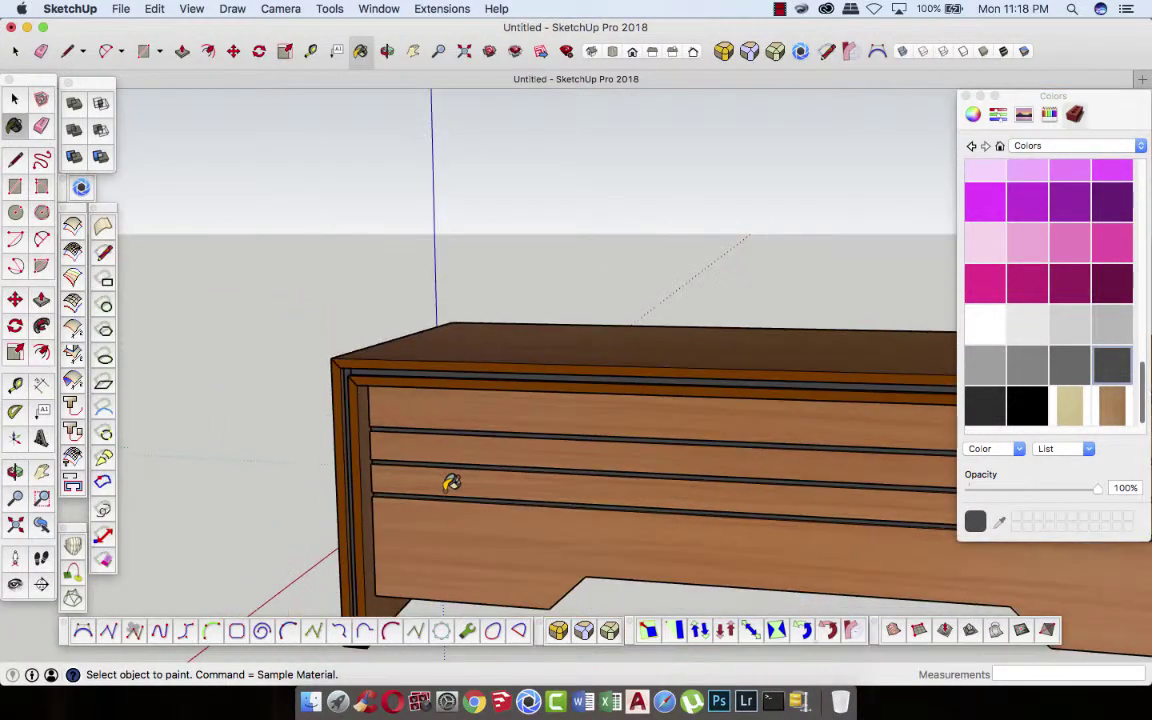
pyautogui.scroll(-3, 451, 483)
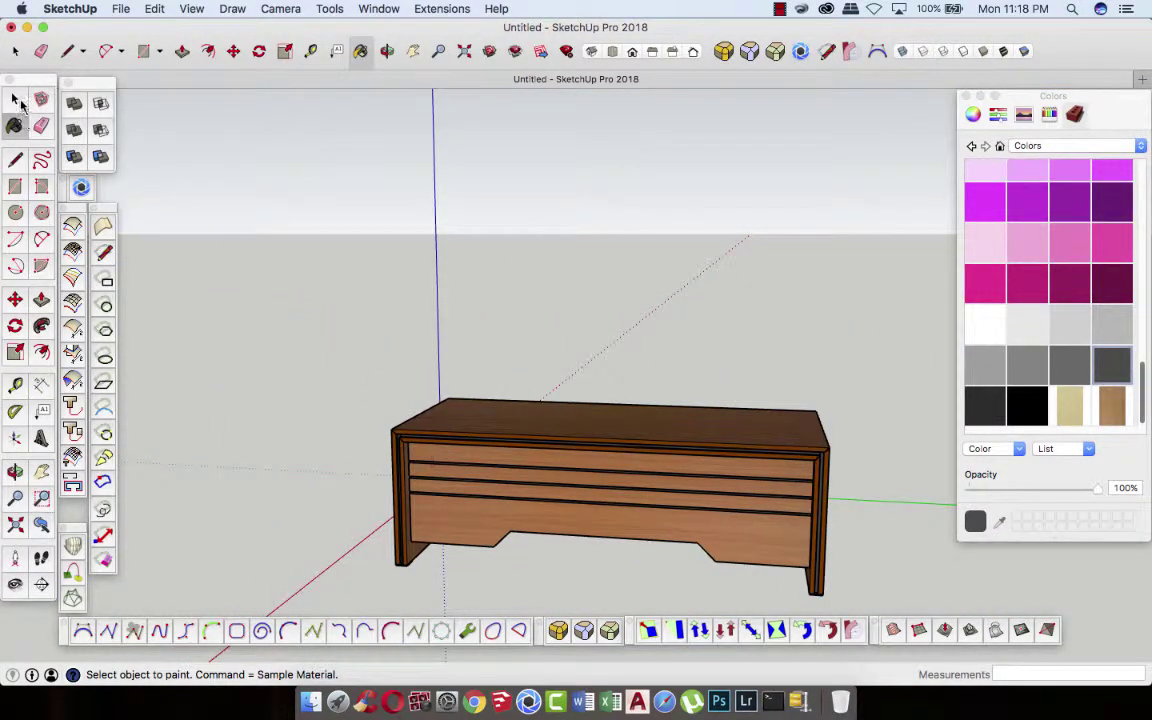
pyautogui.click(16, 100)
# - Make the grooved front panel face and its edges into a group, then orbit to inspect it
pyautogui.scroll(3, 540, 575)
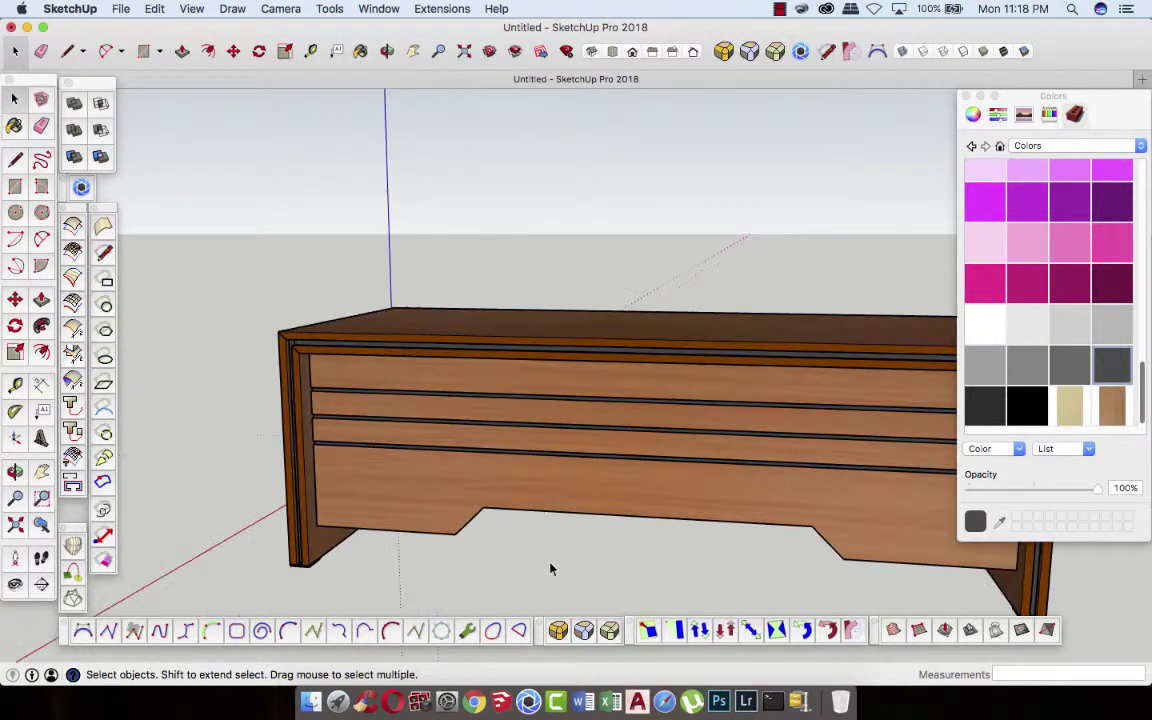
pyautogui.doubleClick(557, 484)
pyautogui.rightClick(557, 484)
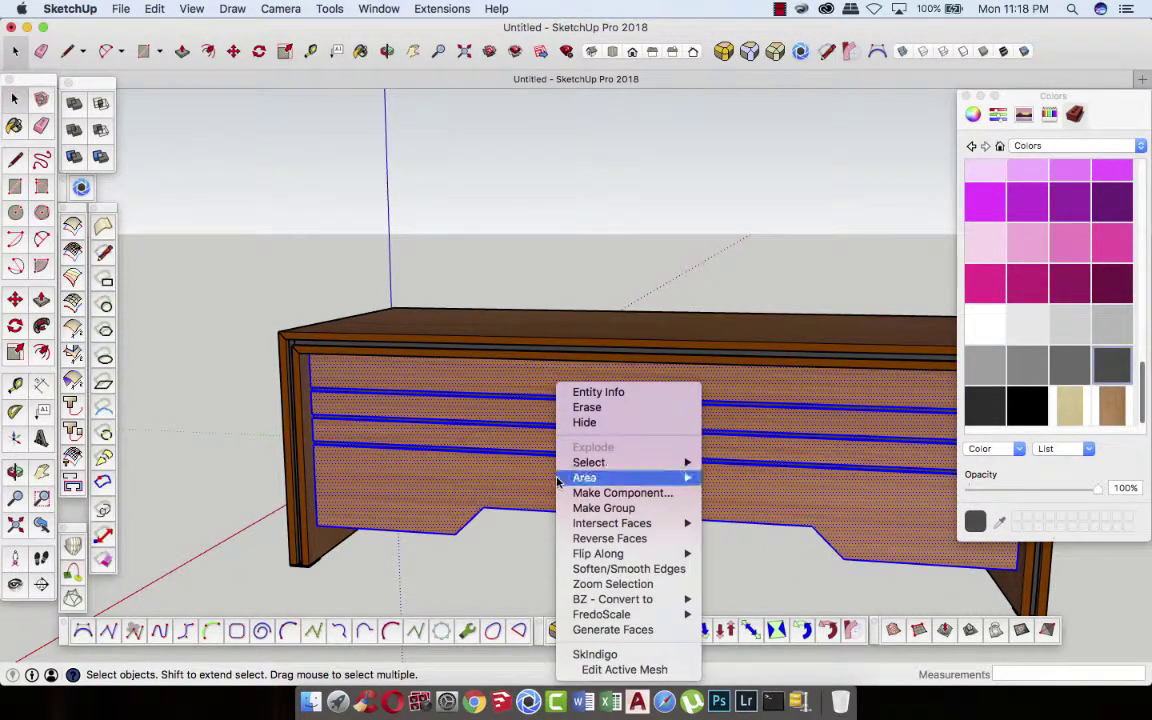
pyautogui.click(603, 508)
pyautogui.scroll(-3, 520, 530)
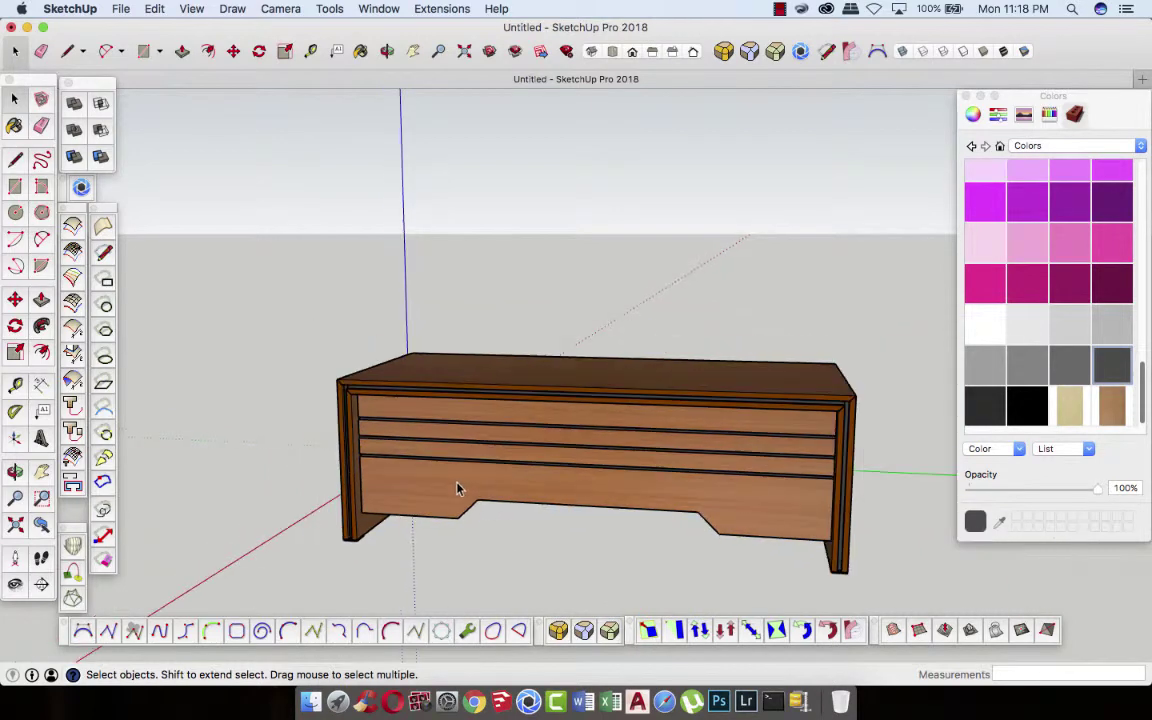
pyautogui.scroll(-2, 460, 488)
pyautogui.moveTo(800, 465)
pyautogui.mouseDown(button='middle')
pyautogui.moveTo(620, 498)
pyautogui.moveTo(630, 506)
pyautogui.moveTo(296, 465)
pyautogui.moveTo(437, 378)
pyautogui.moveTo(311, 429)
pyautogui.moveTo(402, 474)
pyautogui.mouseUp(button='middle')
pyautogui.moveTo(538, 466)
pyautogui.mouseDown(button='middle')
pyautogui.moveTo(326, 488)
pyautogui.moveTo(617, 452)
pyautogui.moveTo(630, 440)
pyautogui.mouseUp(button='middle')
# - Orbit around the desk to a front-left view
pyautogui.scroll(1, 630, 440)
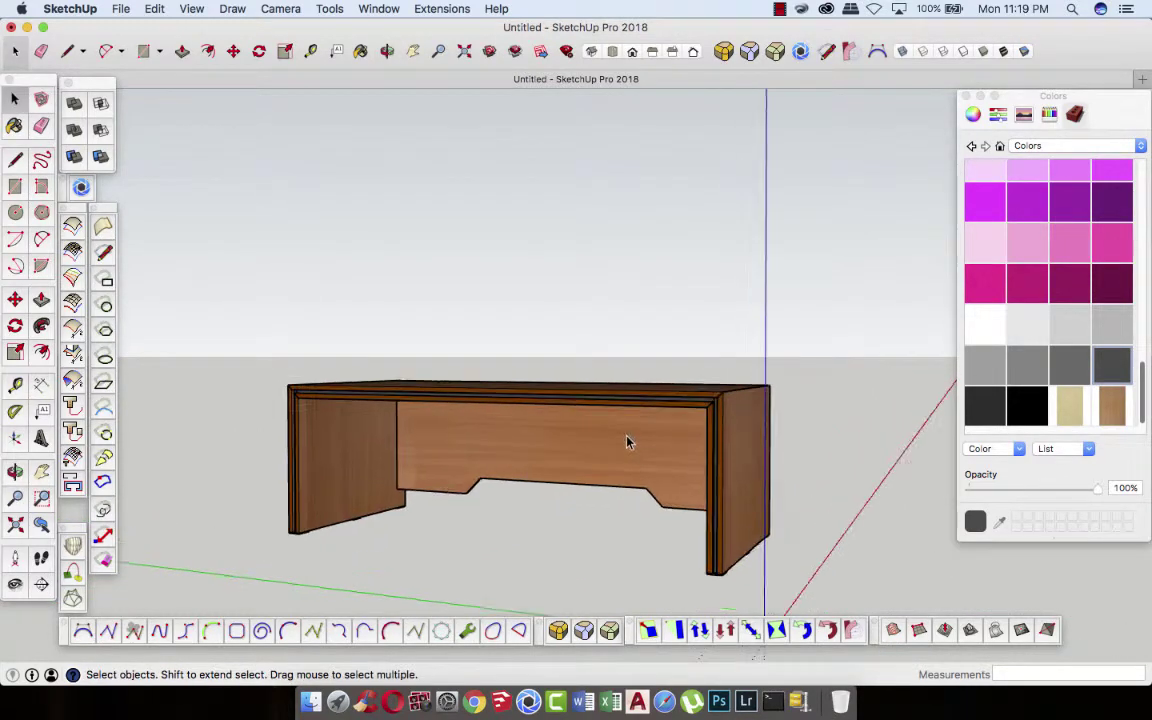
pyautogui.scroll(-3, 630, 440)
pyautogui.moveTo(756, 429)
pyautogui.mouseDown(button='middle')
pyautogui.moveTo(663, 463)
pyautogui.moveTo(424, 481)
pyautogui.mouseUp(button='middle')
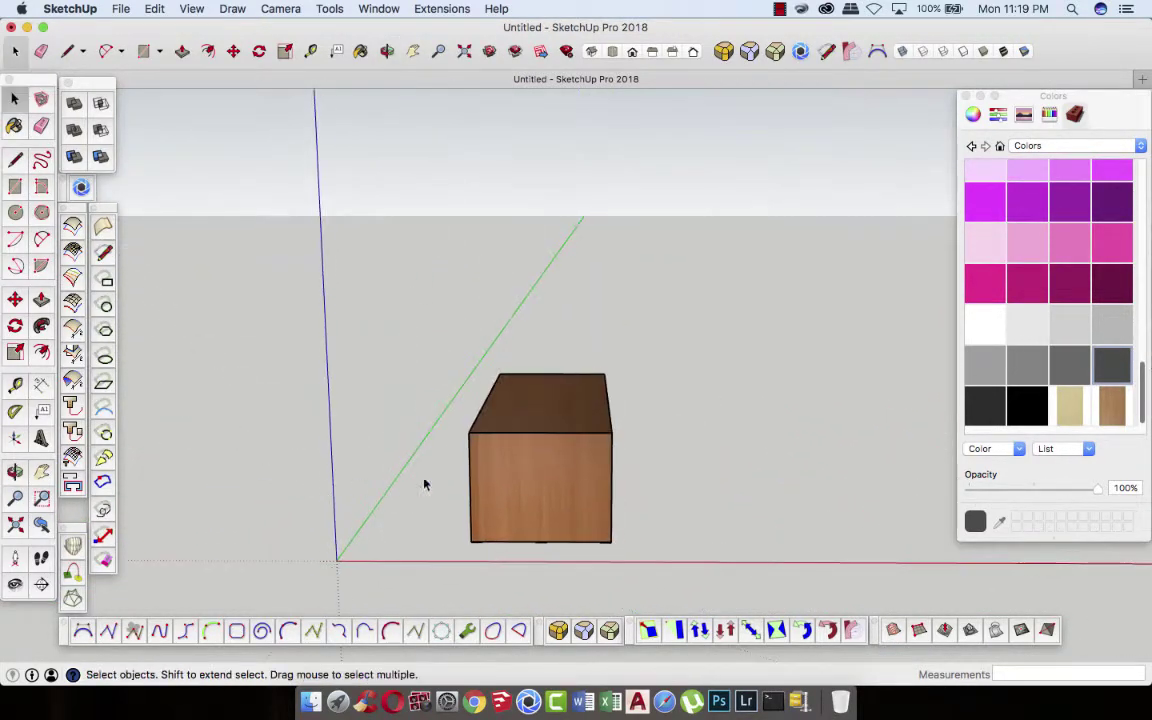
pyautogui.moveTo(255, 481)
pyautogui.mouseDown(button='middle')
pyautogui.moveTo(627, 463)
pyautogui.moveTo(485, 482)
pyautogui.moveTo(694, 514)
pyautogui.mouseUp(button='middle')
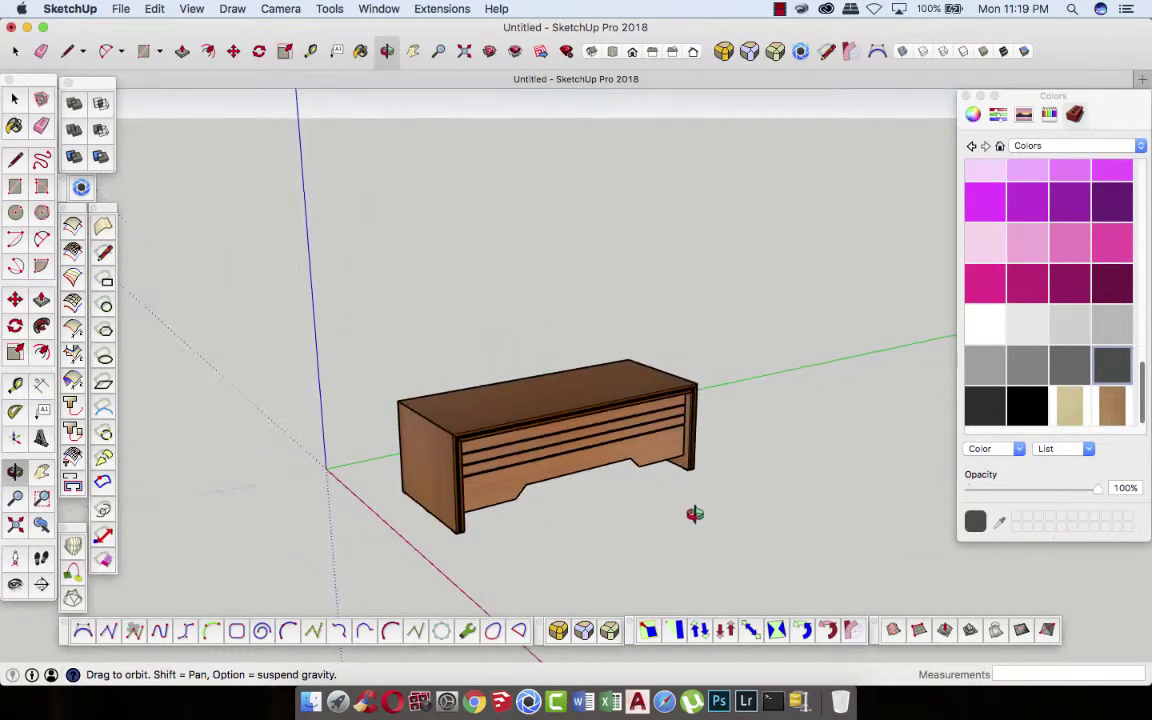
pyautogui.scroll(3, 475, 552)
pyautogui.moveTo(806, 377)
pyautogui.mouseDown(button='middle')
pyautogui.moveTo(818, 378)
pyautogui.moveTo(545, 417)
pyautogui.moveTo(355, 411)
pyautogui.mouseUp(button='middle')
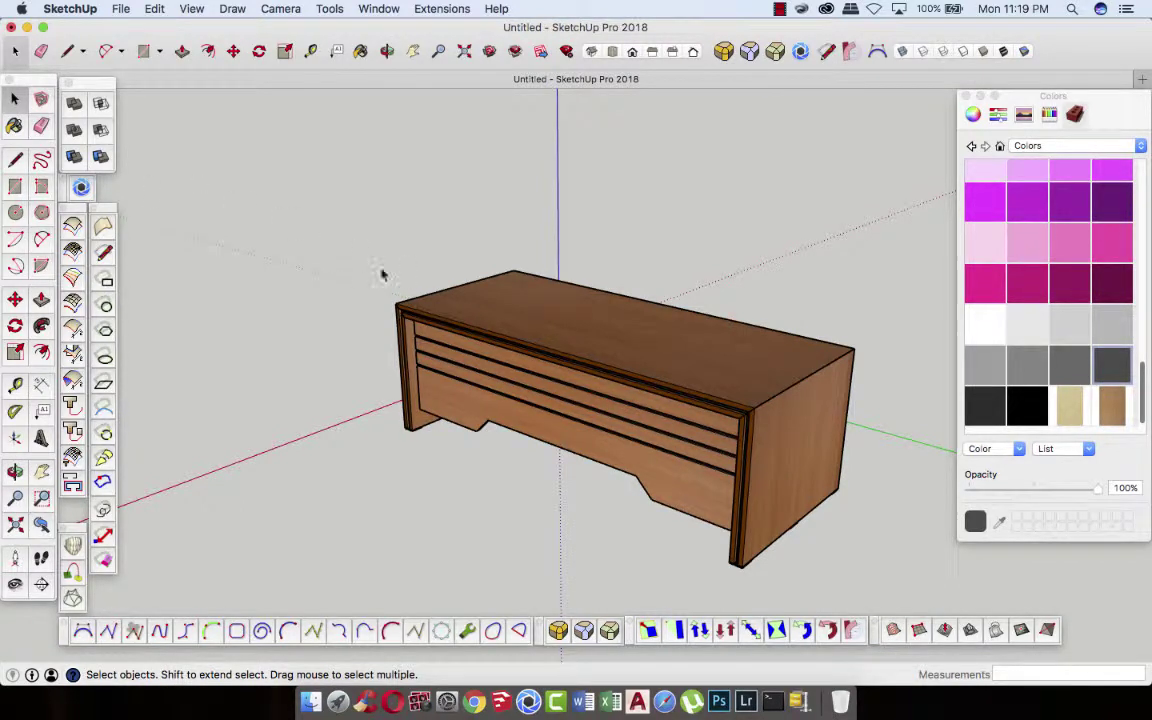
pyautogui.scroll(-2, 381, 275)
pyautogui.scroll(-2, 395, 300)
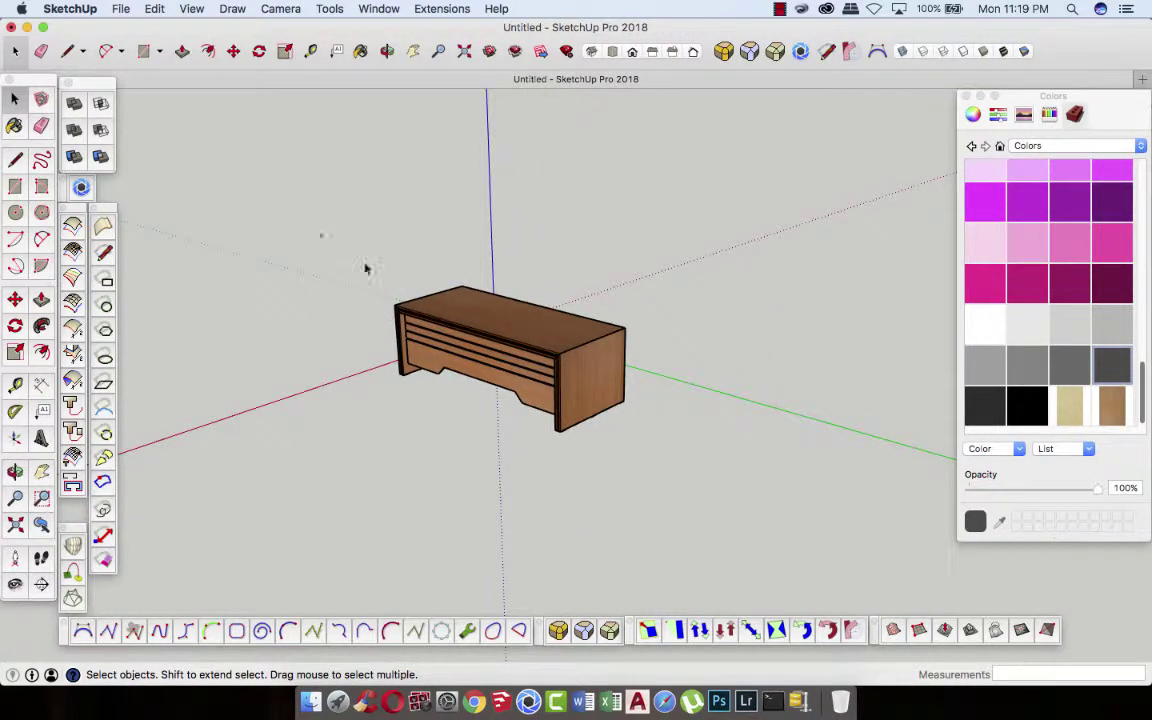
# - Window-select the whole desk, rotate it 180° and clear the selection
pyautogui.moveTo(366, 268); pyautogui.dragTo(709, 502)
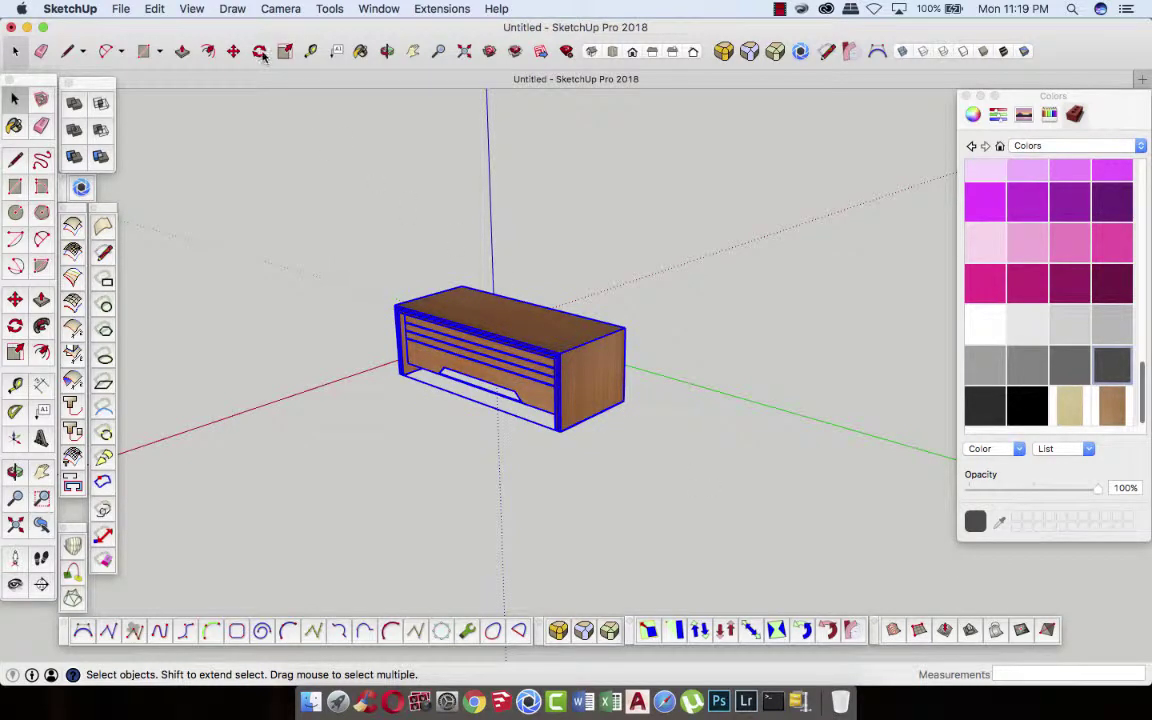
pyautogui.click(259, 51)
pyautogui.click(667, 490)
pyautogui.click(712, 461)
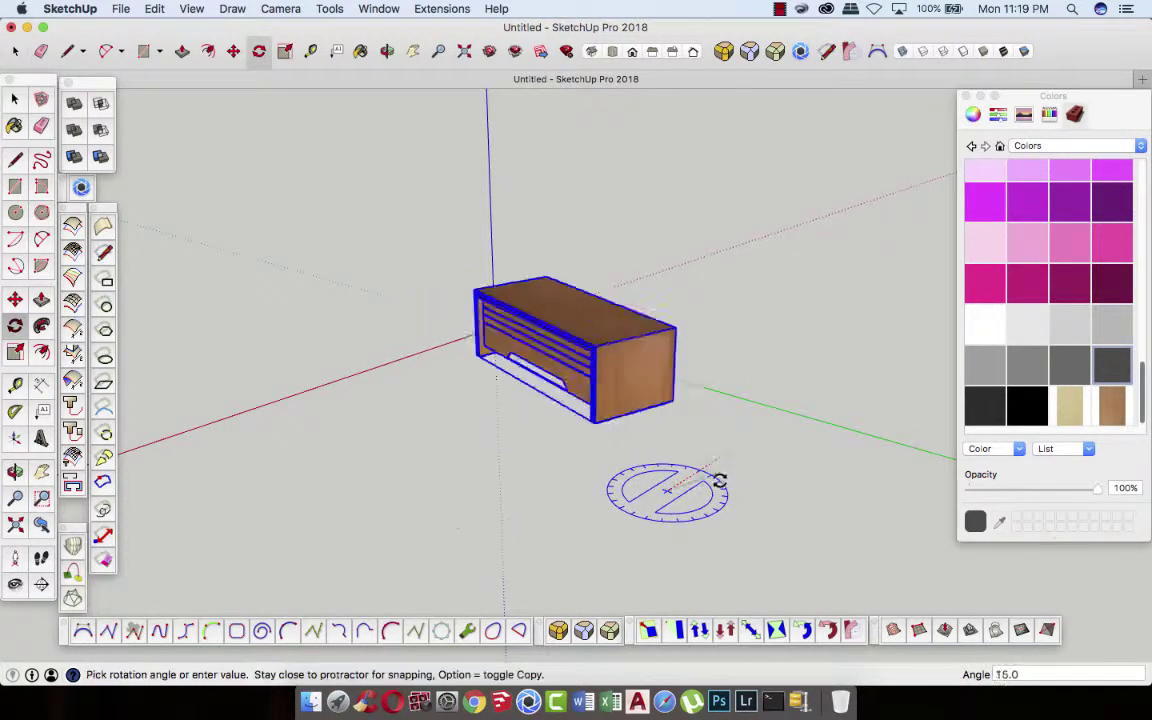
pyautogui.click(570, 437)
pyautogui.scroll(-1, 570, 437)
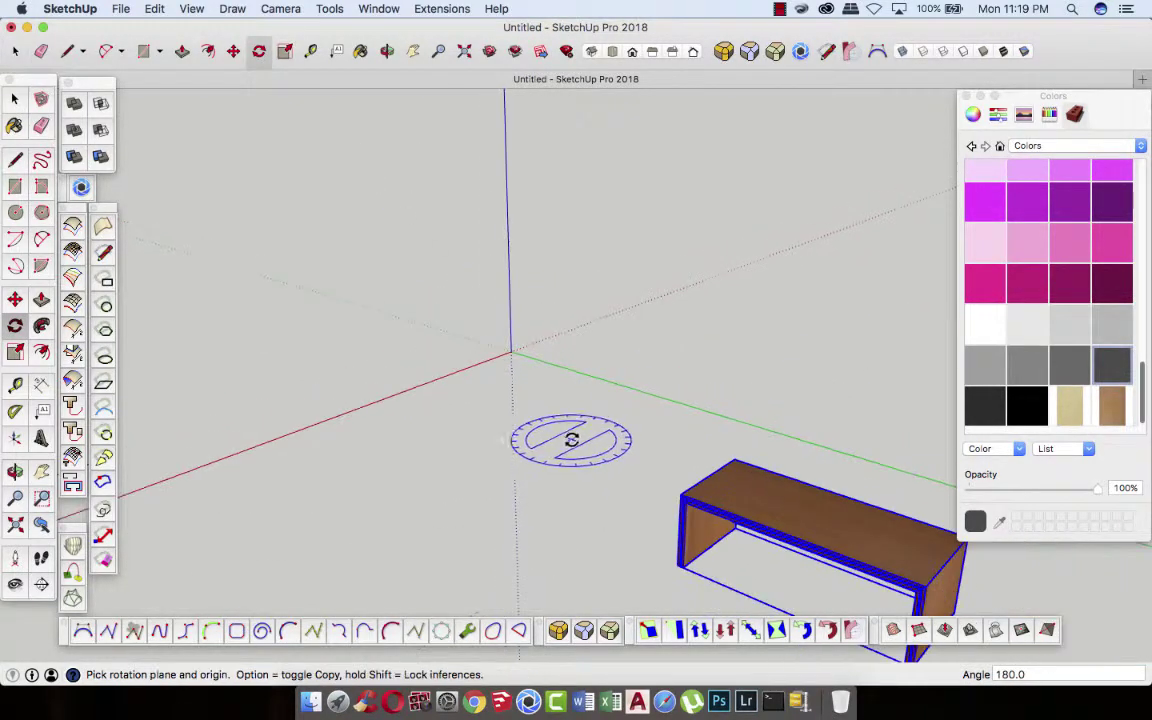
pyautogui.press('space')
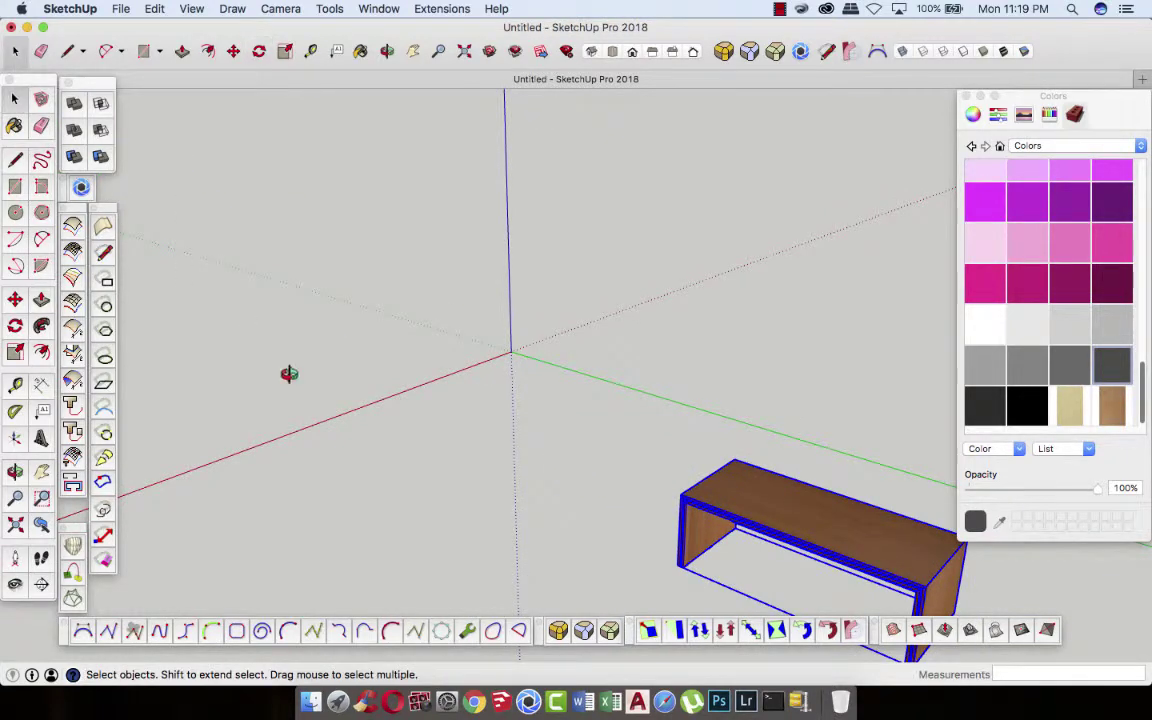
pyautogui.moveTo(291, 373)
pyautogui.mouseDown(button='middle')
pyautogui.moveTo(802, 440)
pyautogui.moveTo(733, 478)
pyautogui.moveTo(776, 411)
pyautogui.moveTo(790, 417)
pyautogui.mouseUp(button='middle')
pyautogui.scroll(3, 780, 445)
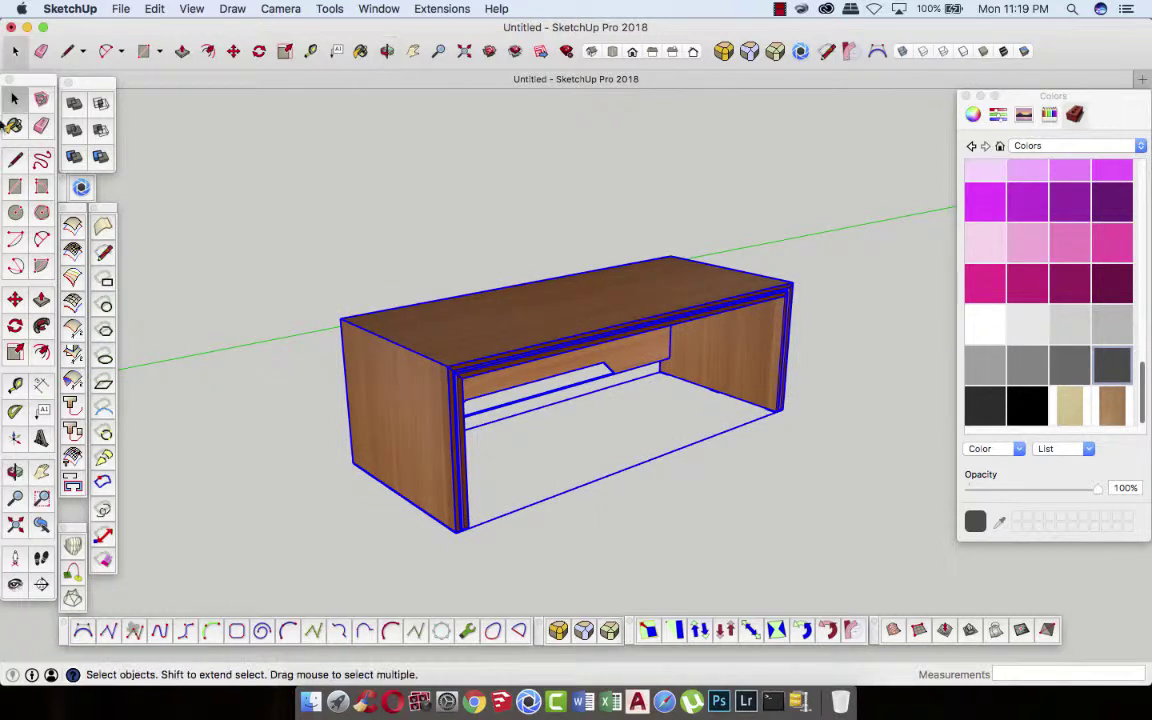
pyautogui.click(258, 222)
# - Draw a closed 500 × 1800 mm rectangular outline on the ground in front of the desk
pyautogui.scroll(-2, 258, 222)
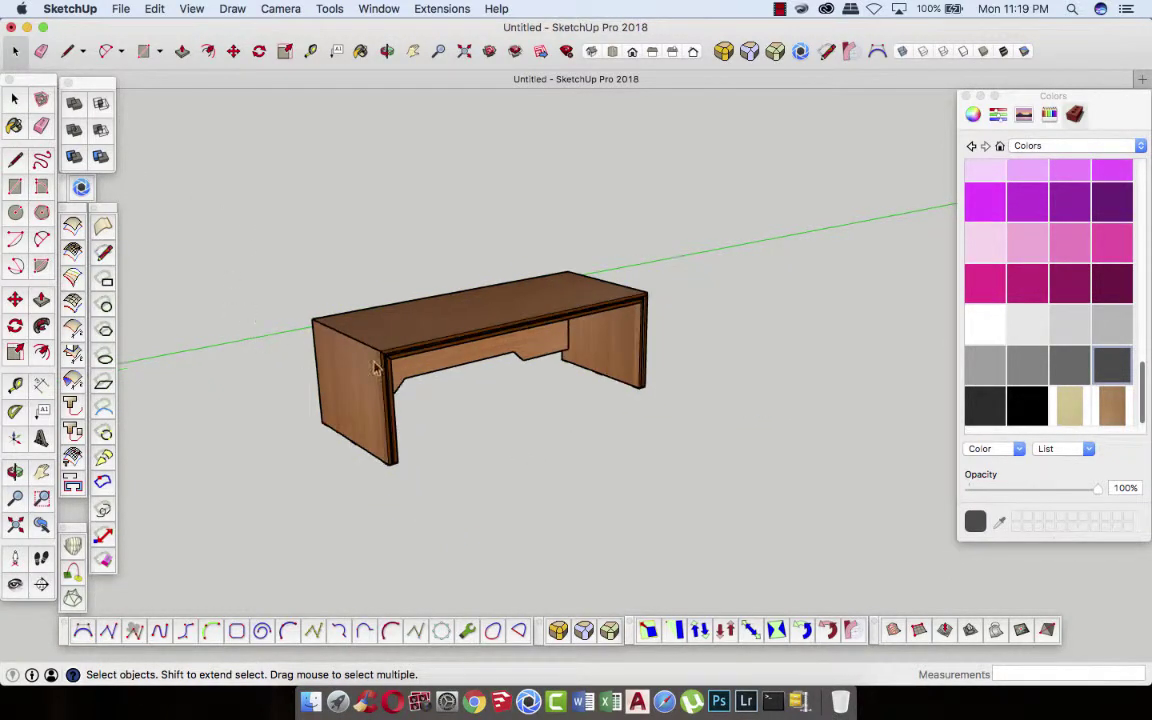
pyautogui.scroll(2, 490, 323)
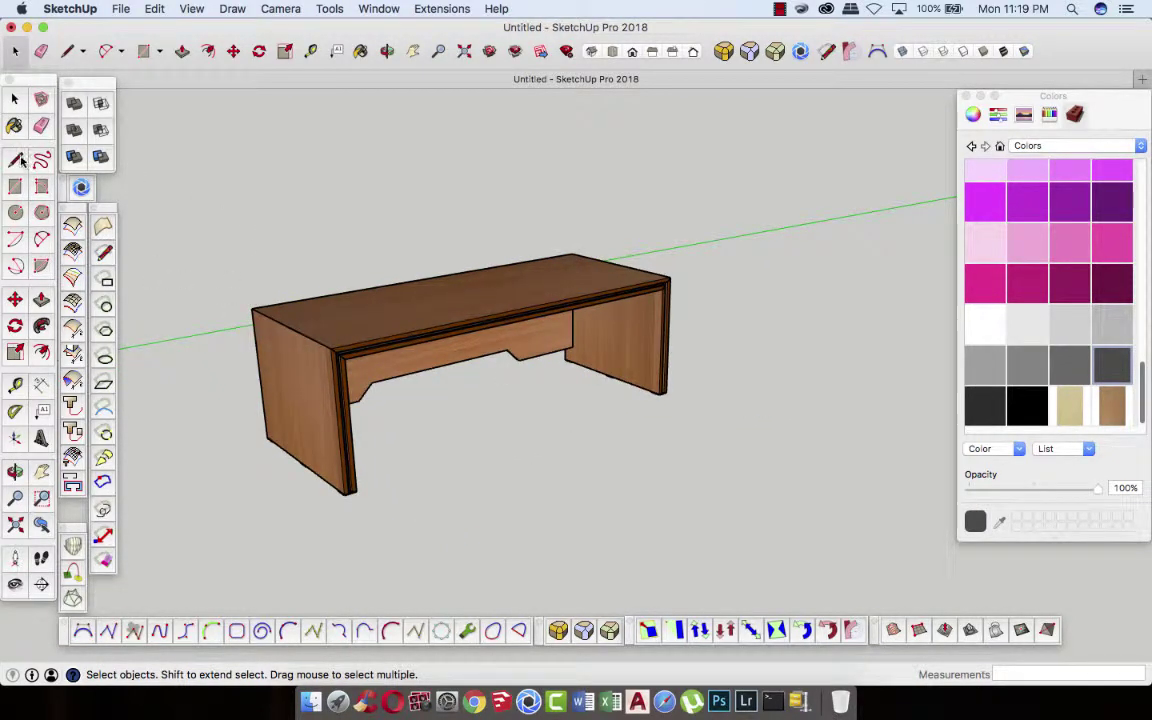
pyautogui.press('l')
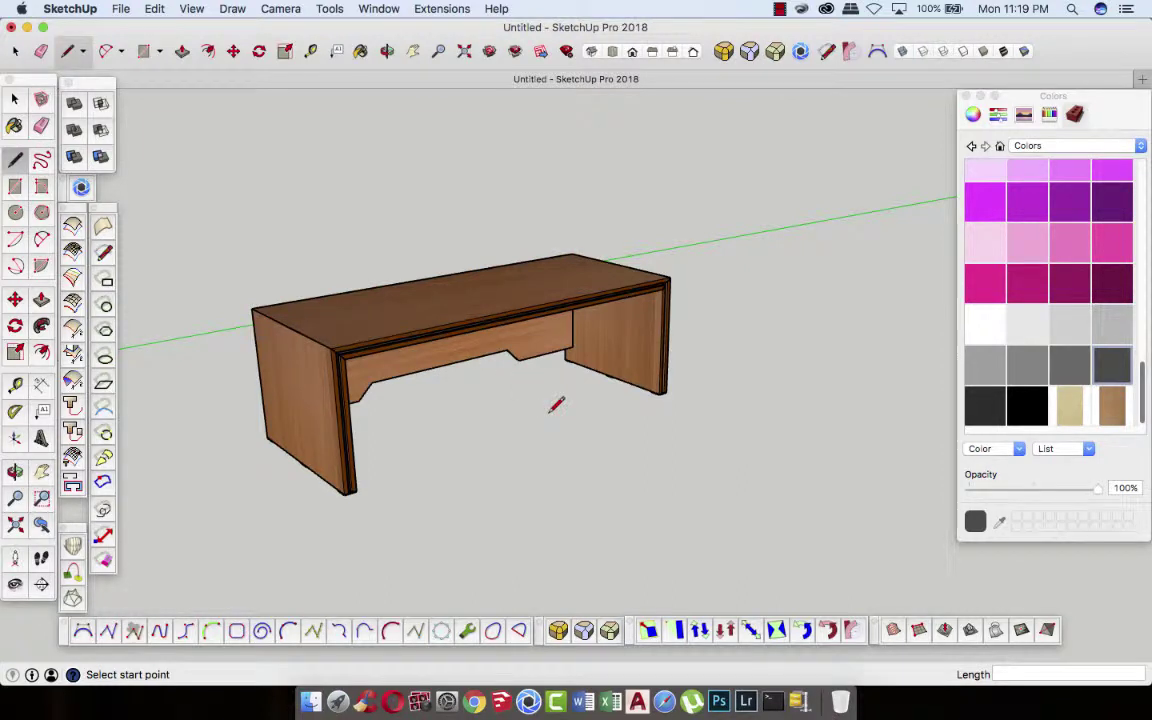
pyautogui.click(549, 411)
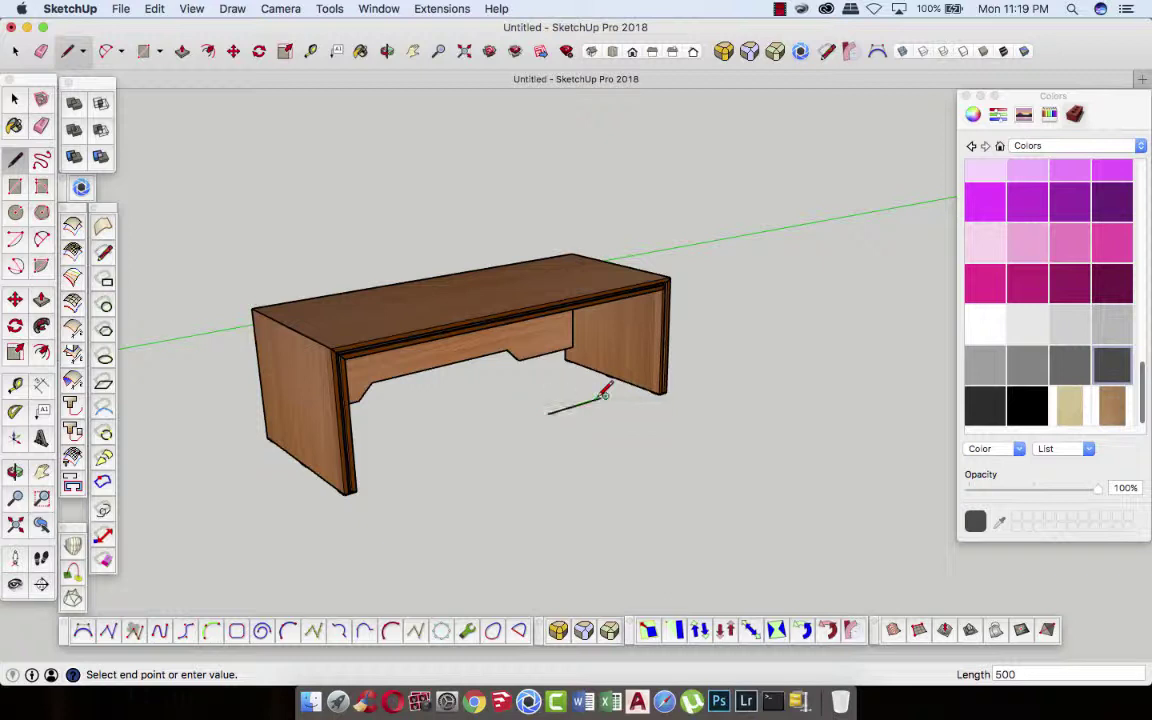
pyautogui.click(605, 397)
pyautogui.write('1800')
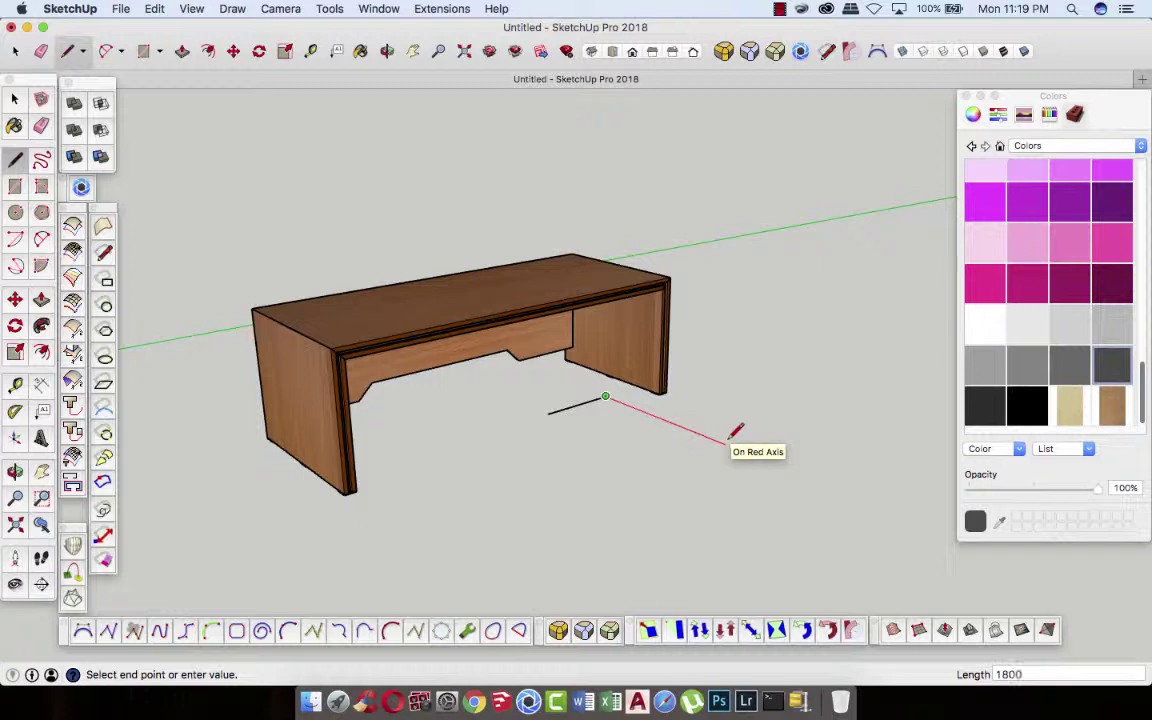
pyautogui.press('Return')
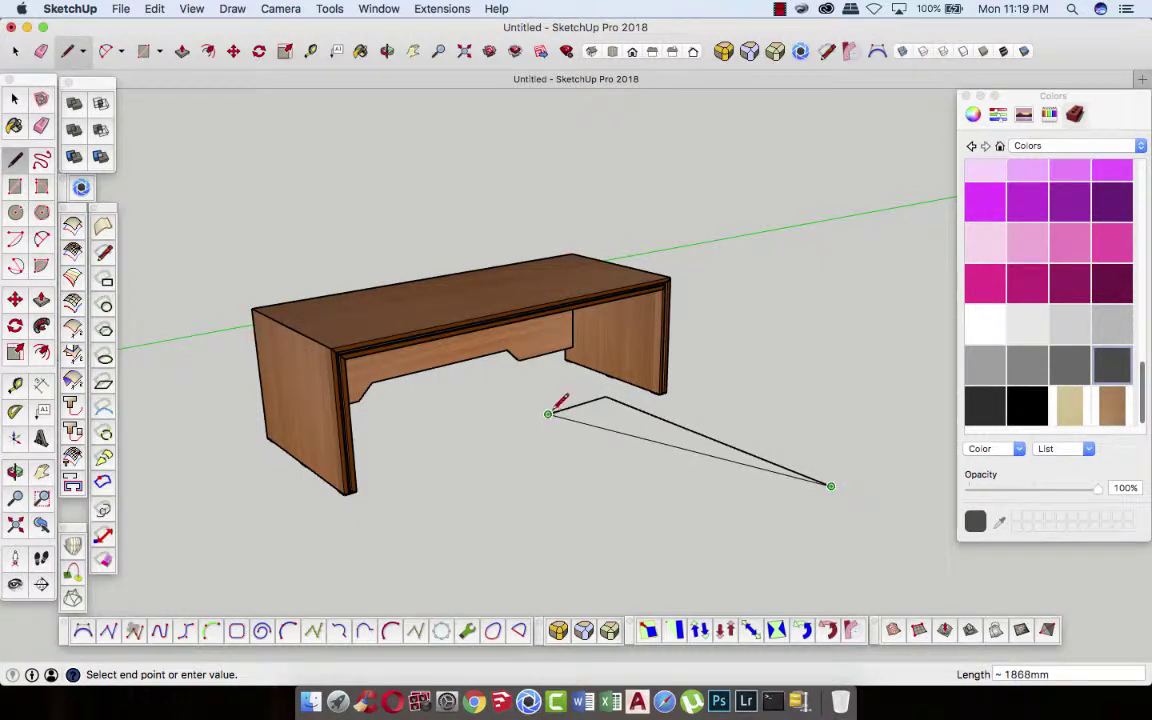
pyautogui.click(772, 514)
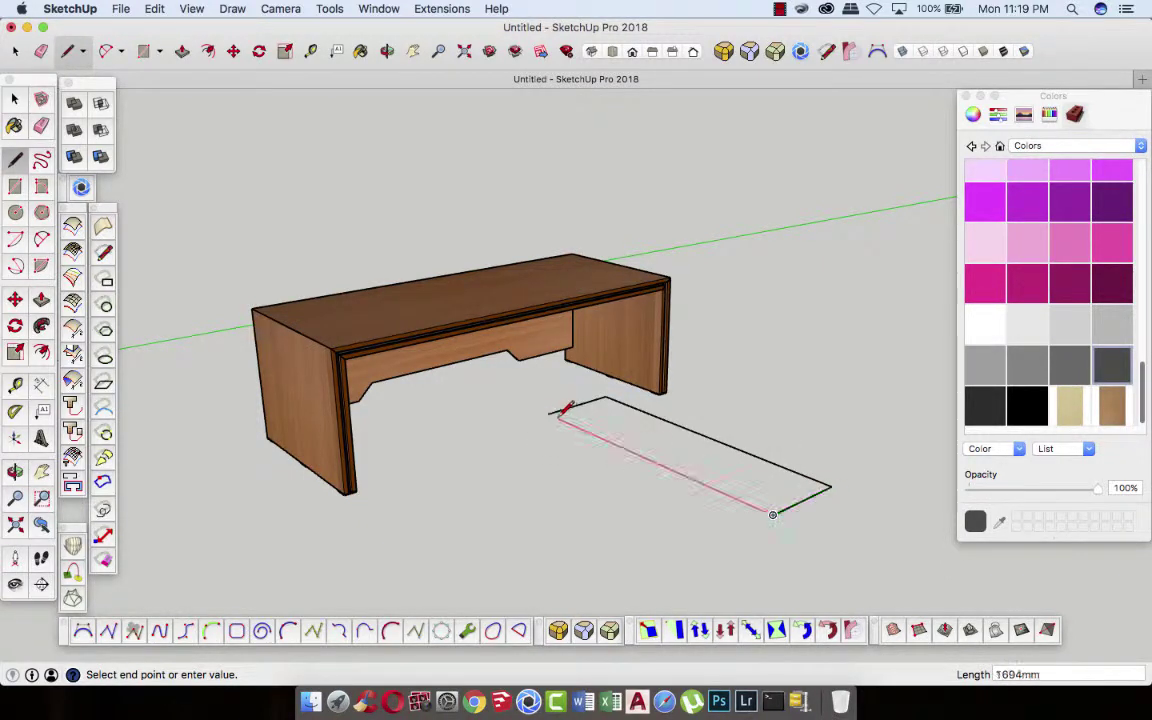
pyautogui.click(548, 414)
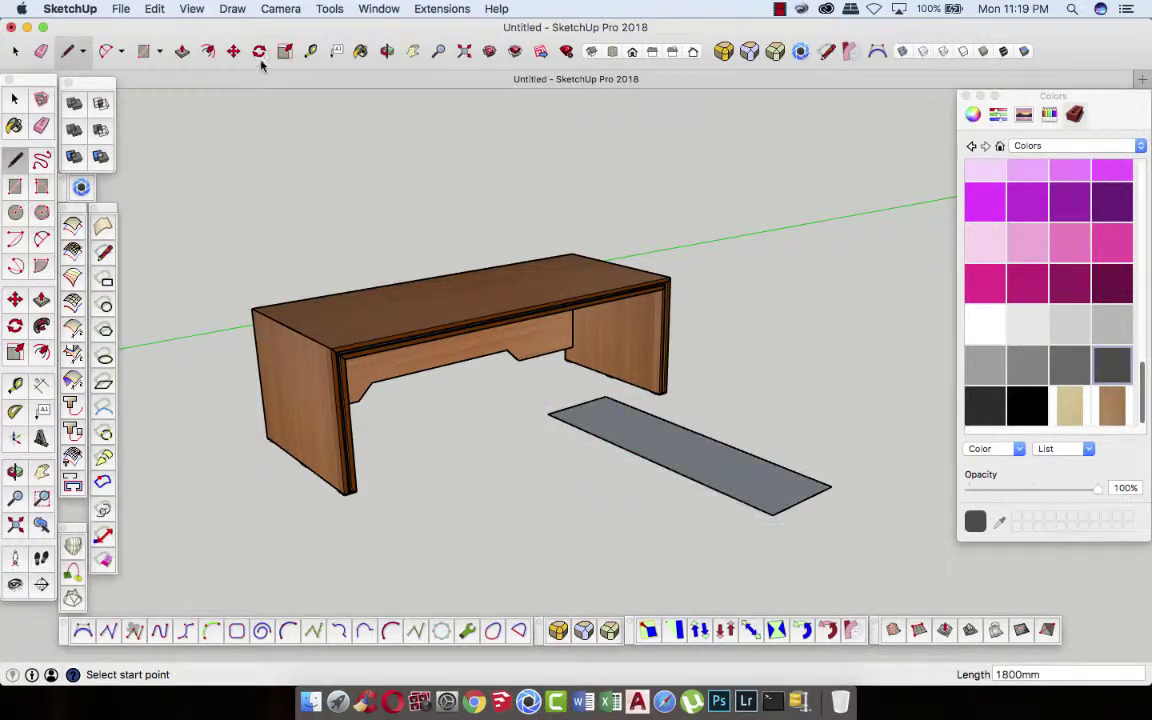
# - Push/Pull the rectangle up into a 25 mm thick slab
pyautogui.click(182, 51)
pyautogui.scroll(2, 700, 460)
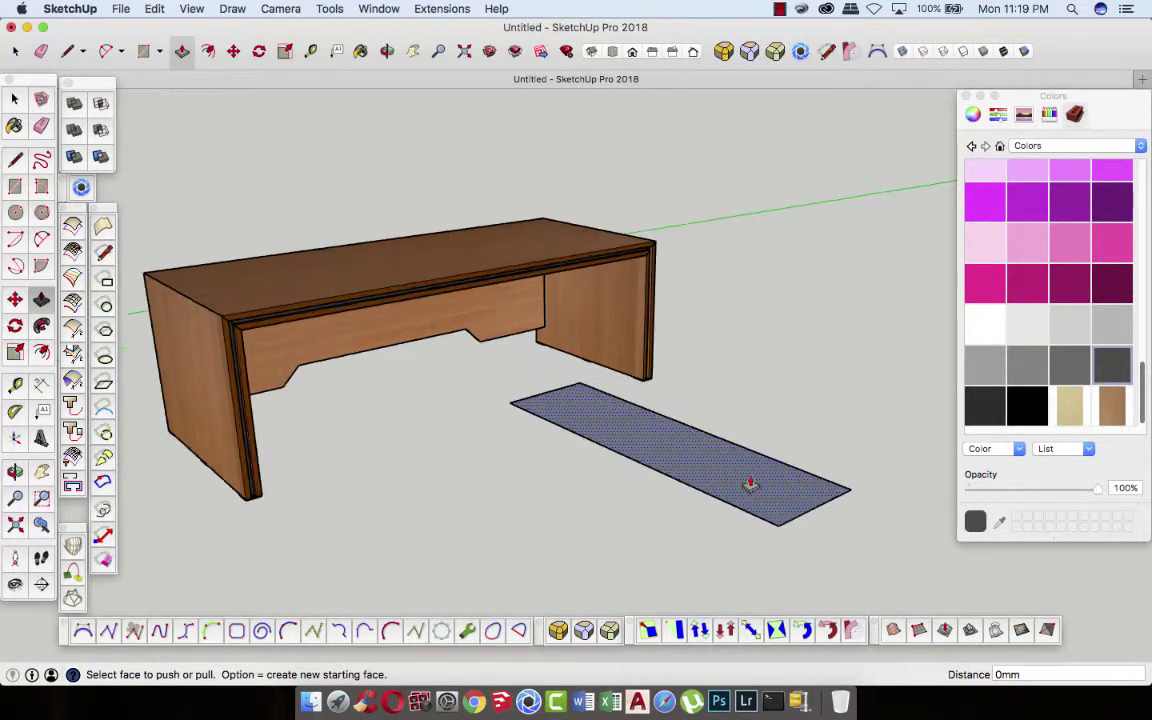
pyautogui.scroll(2, 748, 488)
pyautogui.click(744, 473)
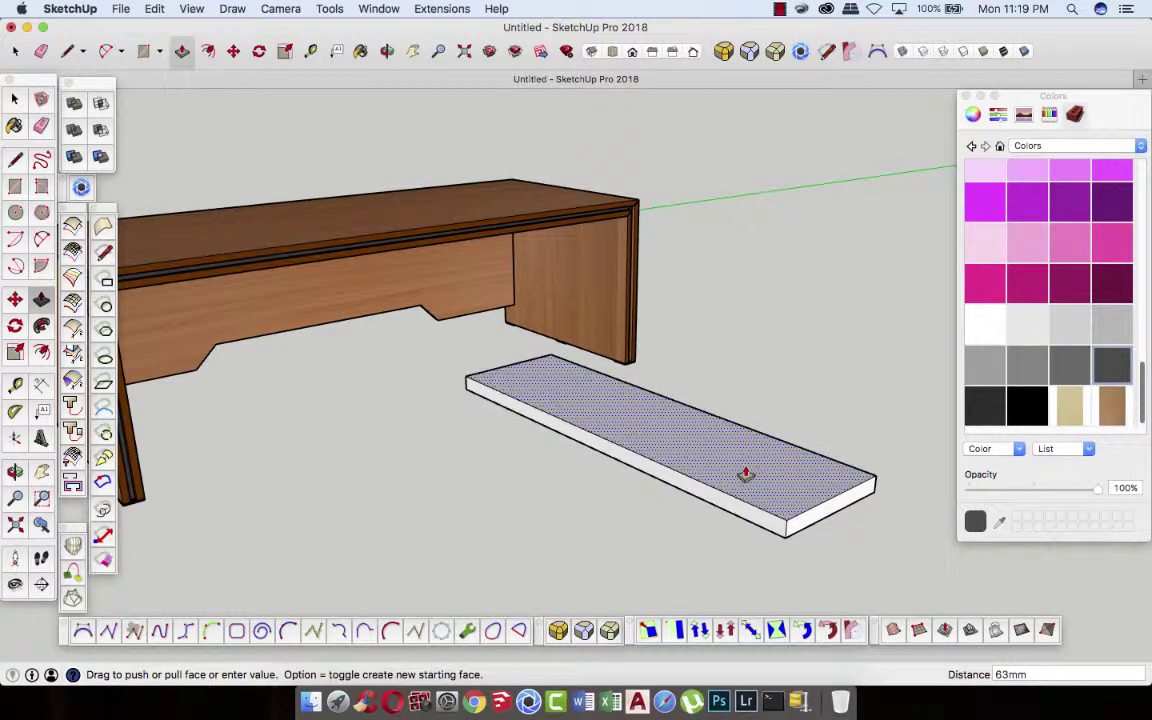
pyautogui.click(745, 474)
pyautogui.write('25')
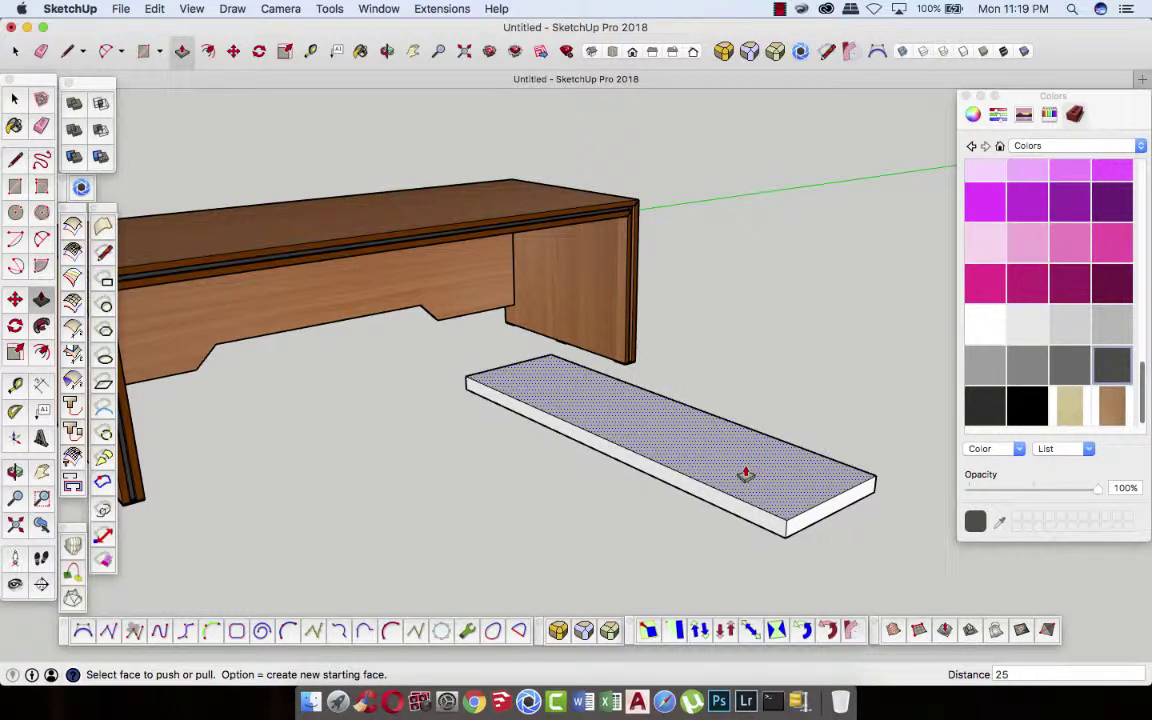
pyautogui.click(745, 474)
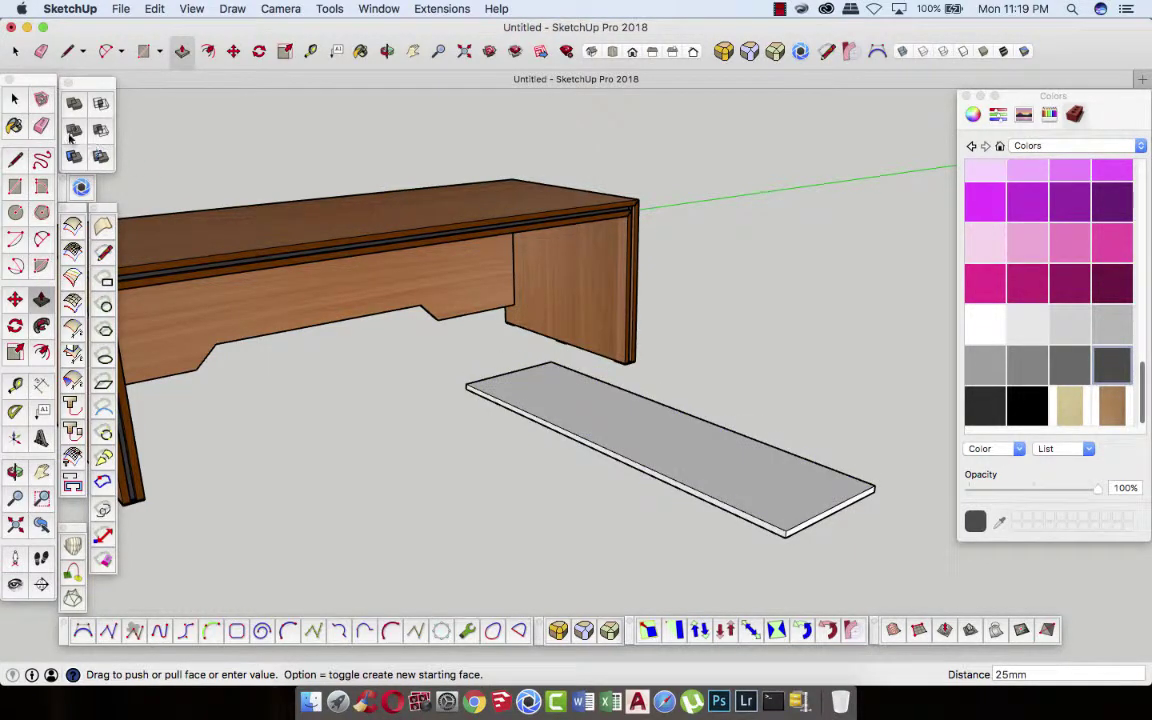
pyautogui.click(17, 100)
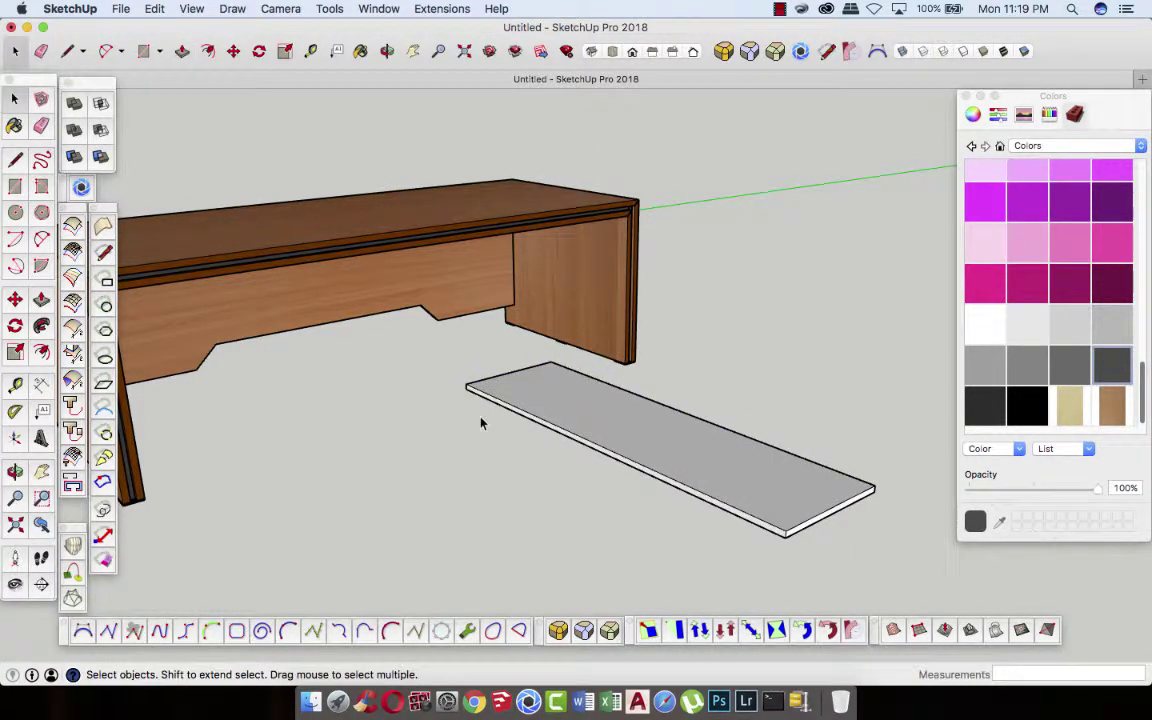
# - Select all of the slab's geometry and make it a group
pyautogui.click(713, 466)
pyautogui.doubleClick(715, 465)
pyautogui.rightClick(715, 465)
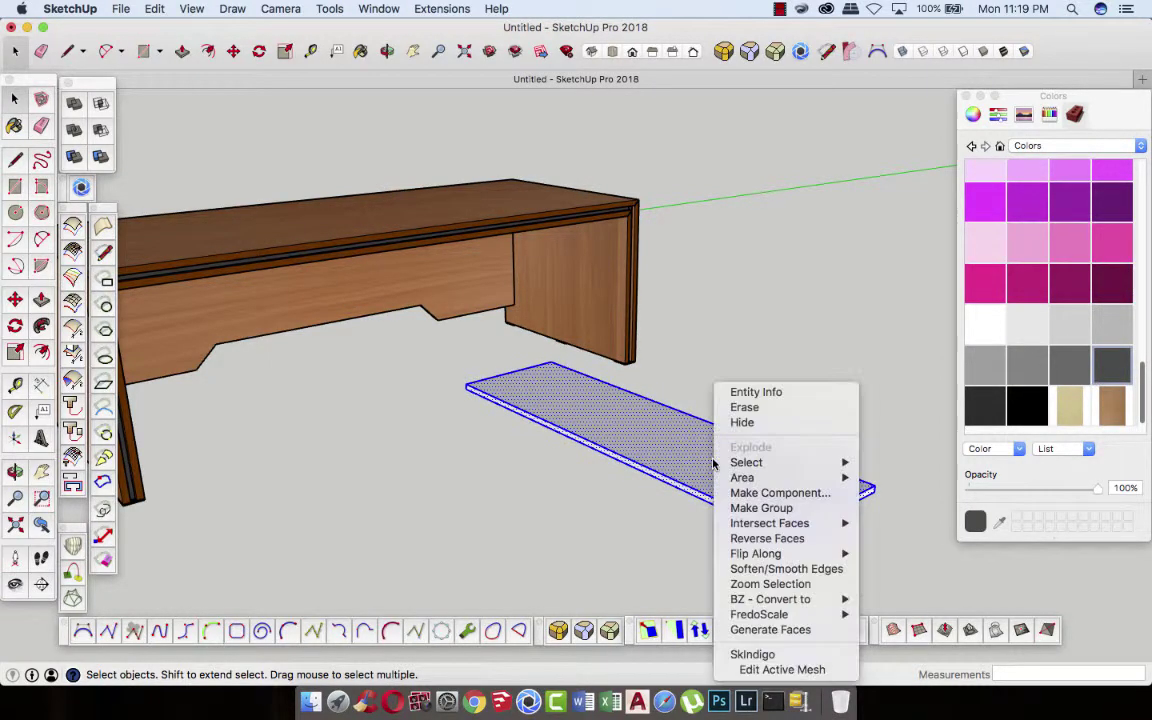
pyautogui.click(760, 508)
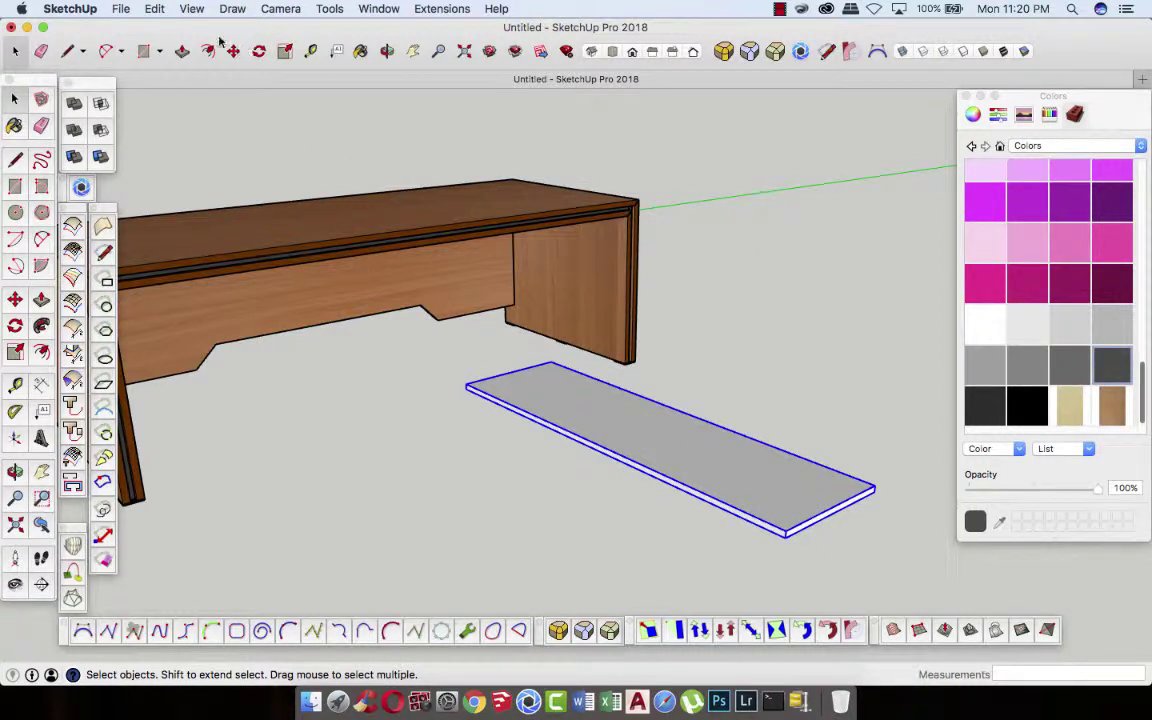
# - Start a Move copy of the slab from its left corner
pyautogui.press('m')
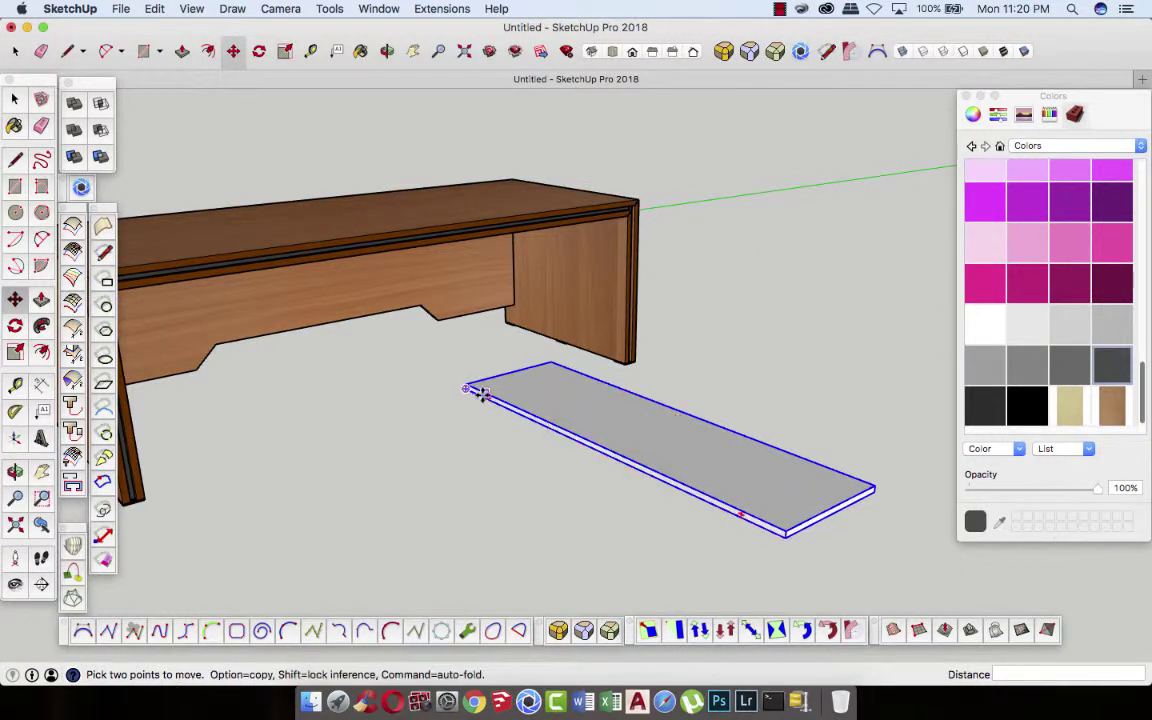
pyautogui.click(465, 389)
pyautogui.press('alt')
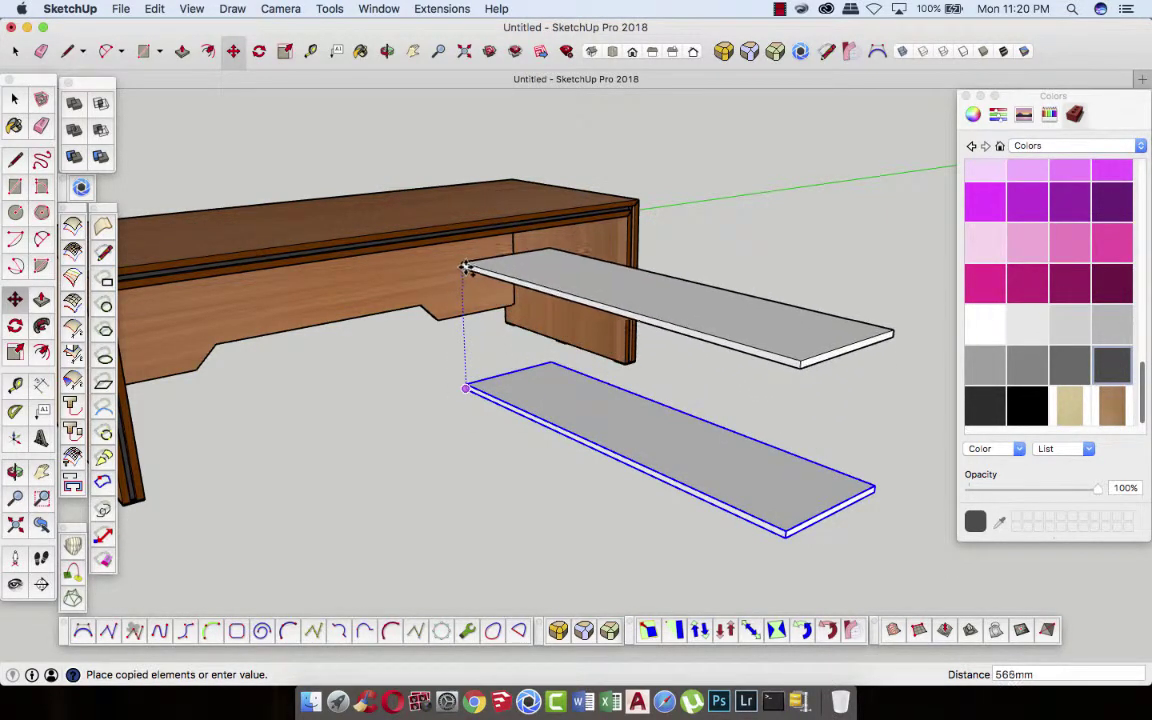
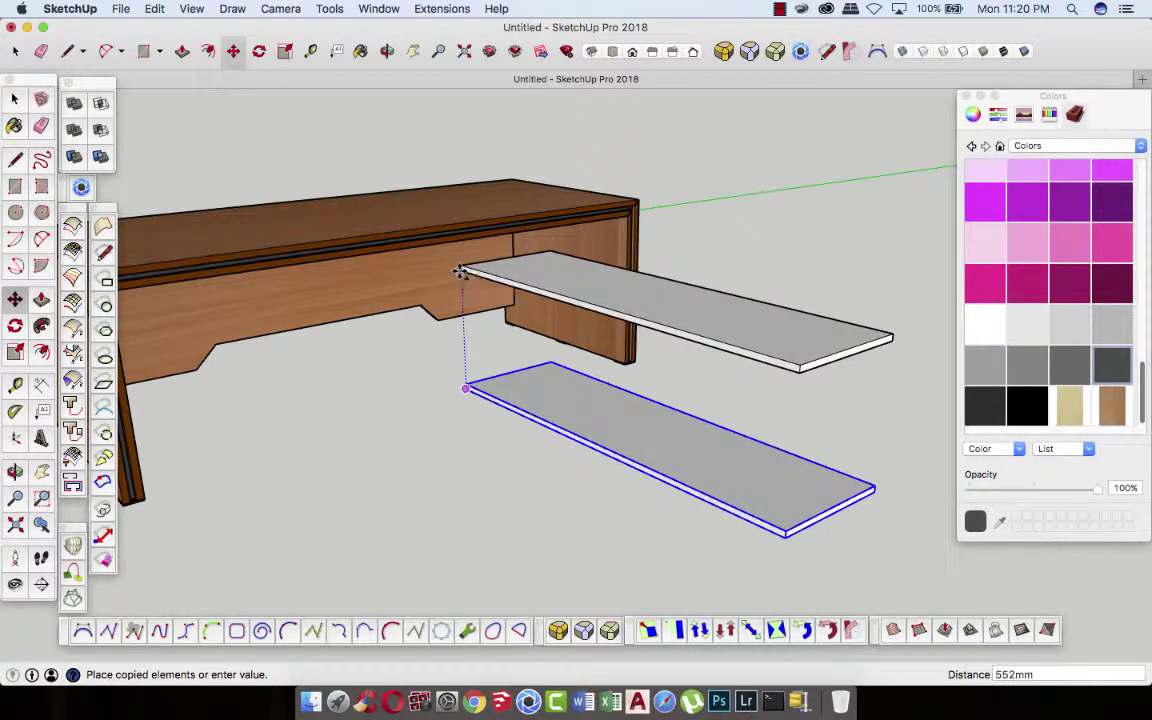
# - Place the slab copy above the first and raise it to sit just under the desktop
pyautogui.click(460, 271)
pyautogui.moveTo(840, 362)
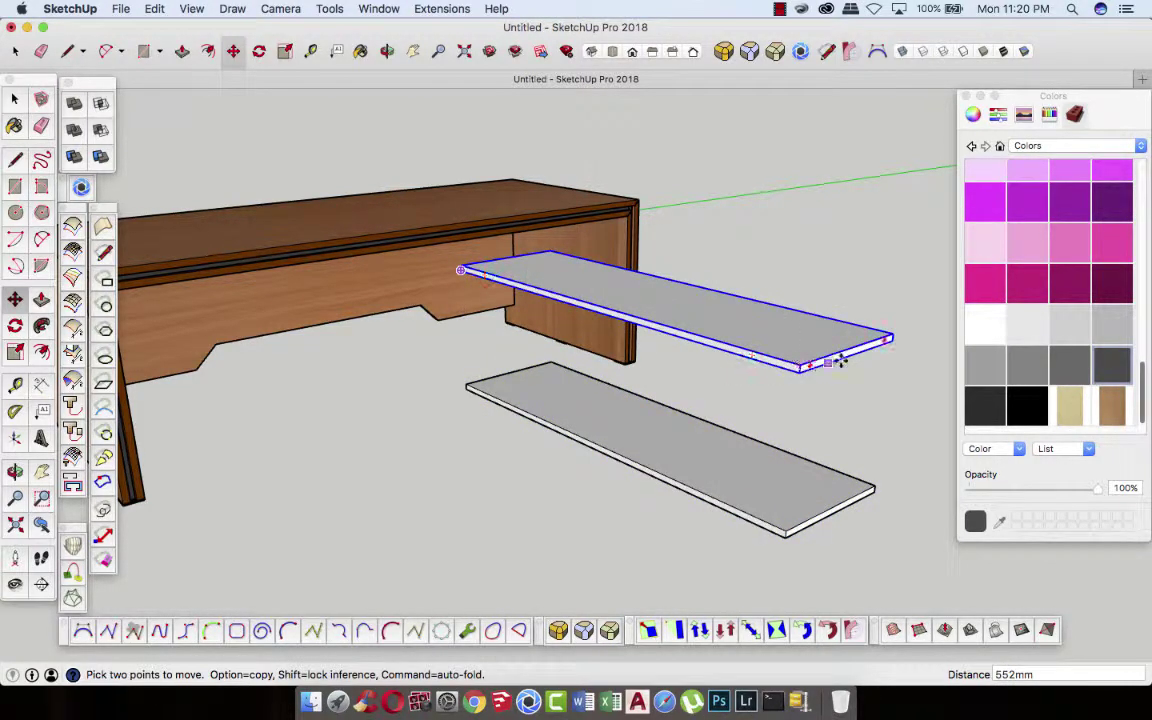
pyautogui.click(851, 329)
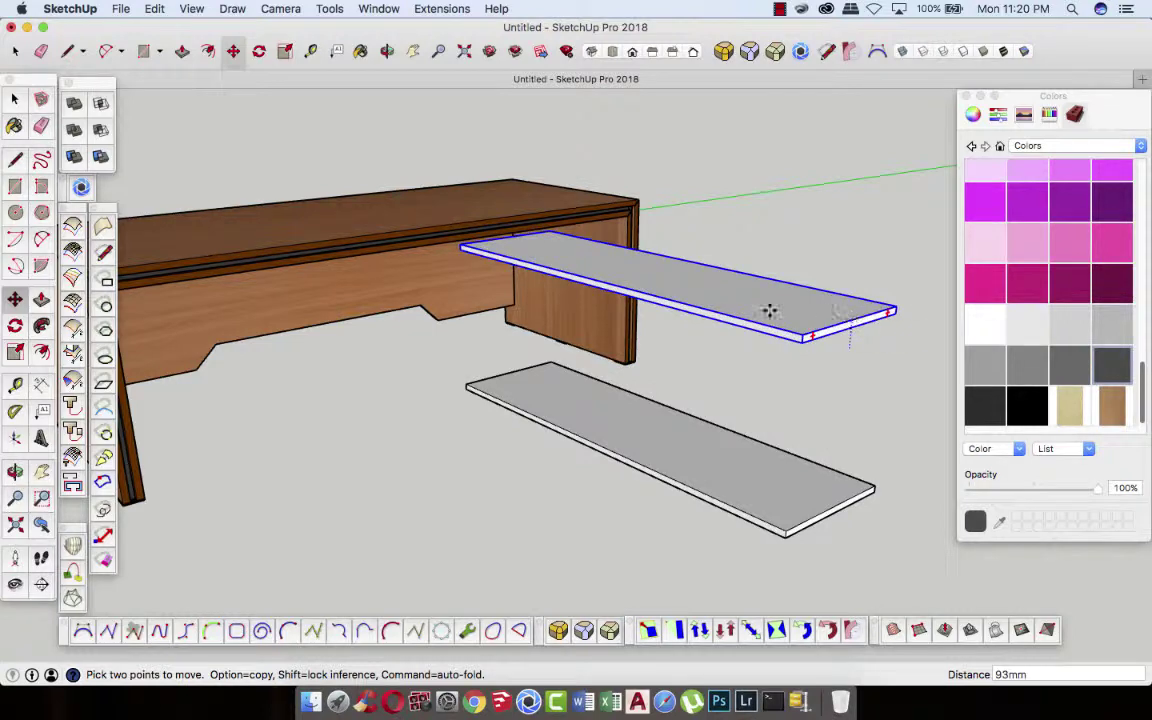
pyautogui.click(849, 331)
pyautogui.press('space')
pyautogui.click(524, 430)
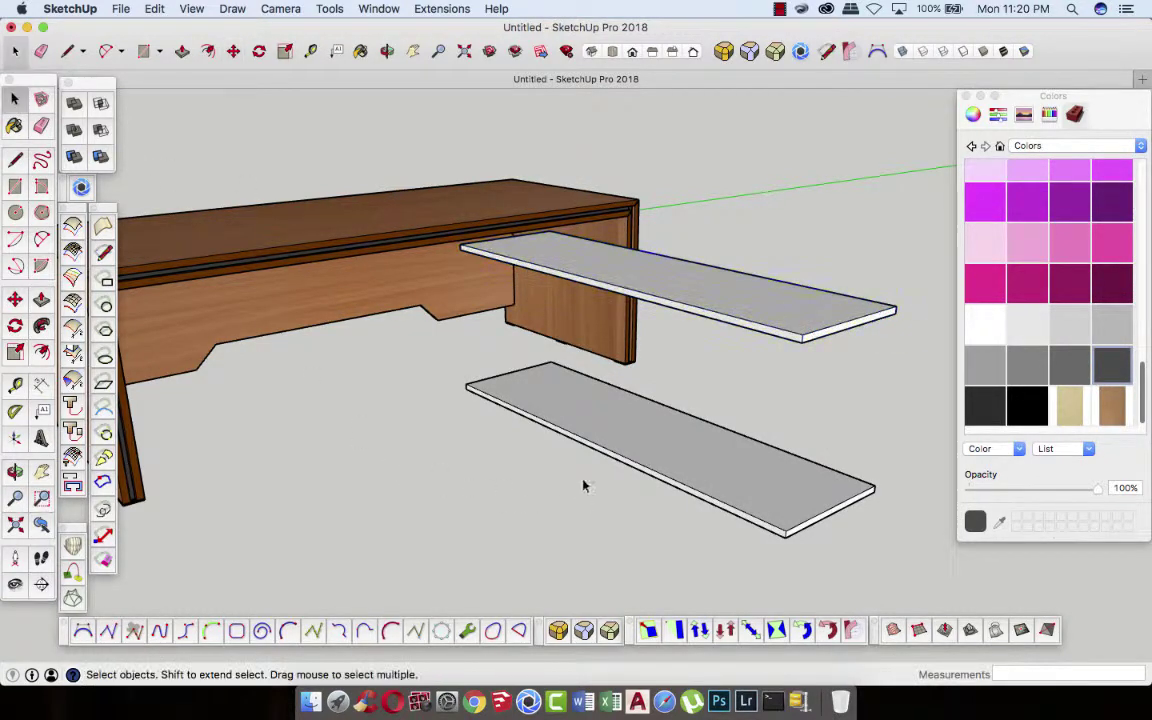
pyautogui.moveTo(524, 430); pyautogui.dragTo(513, 430, button='middle')
# - Orbit and zoom to view the desk and both slabs, then select the upper slab
pyautogui.click(388, 53)
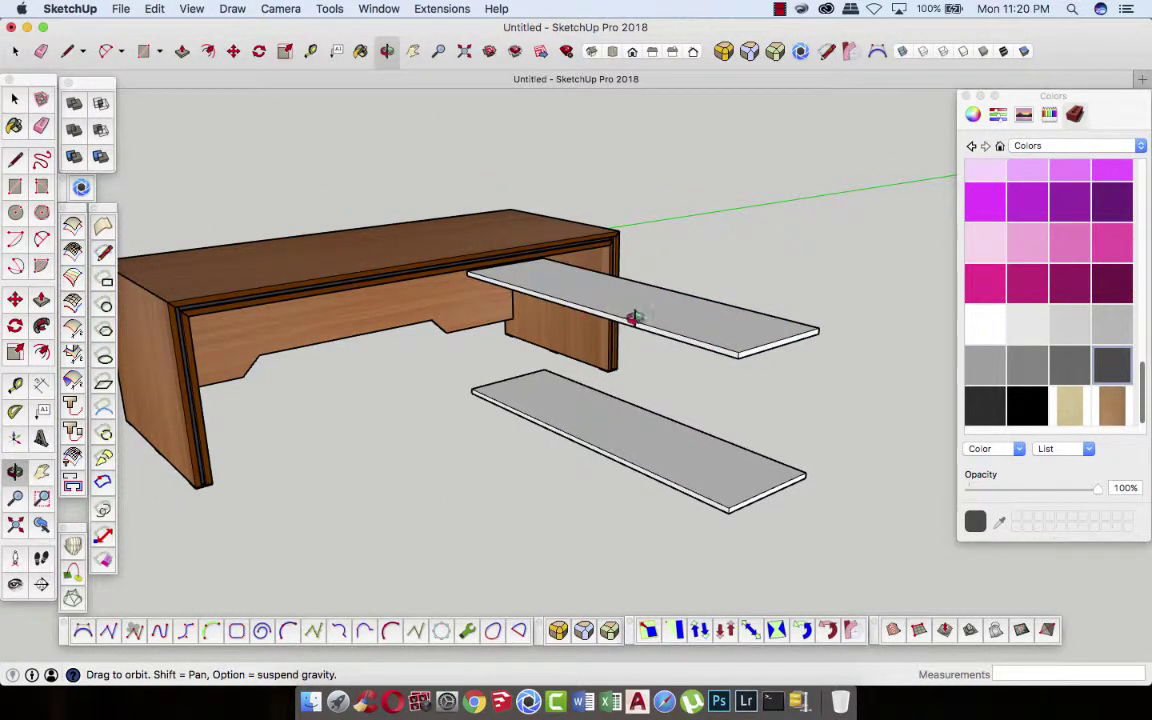
pyautogui.moveTo(633, 319)
pyautogui.mouseDown()
pyautogui.moveTo(595, 376)
pyautogui.moveTo(679, 334)
pyautogui.moveTo(602, 337)
pyautogui.moveTo(500, 389)
pyautogui.mouseUp()
pyautogui.scroll(2, 632, 411)
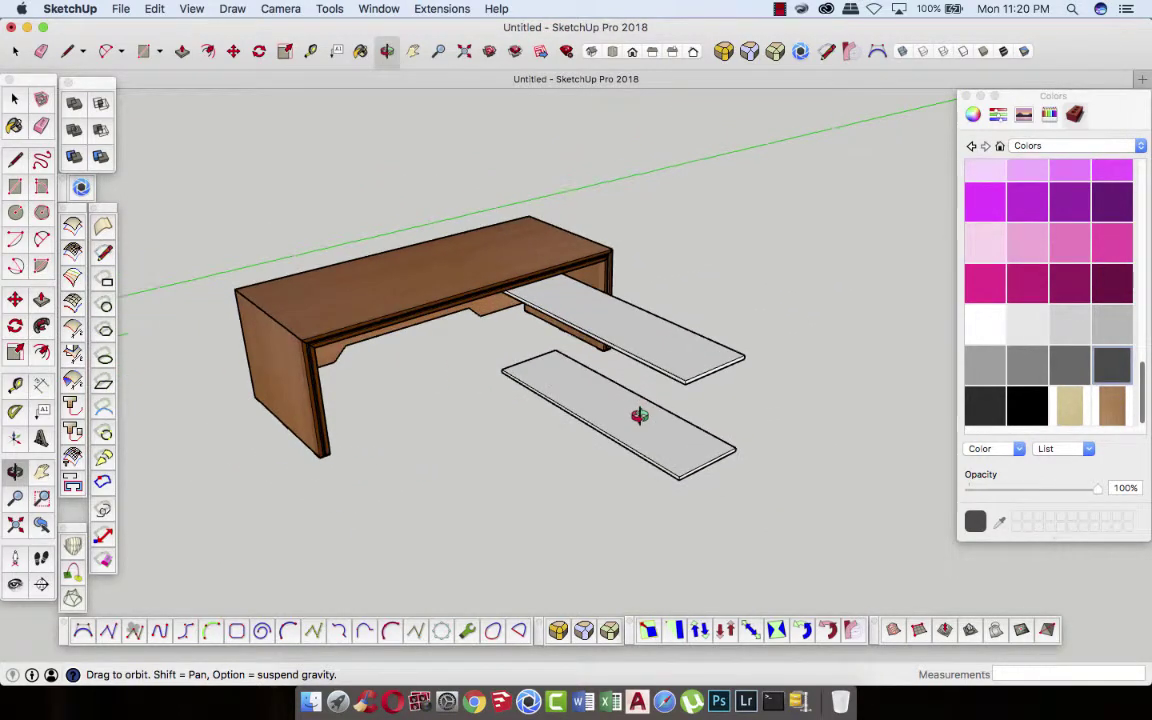
pyautogui.scroll(3, 632, 411)
pyautogui.scroll(3, 638, 414)
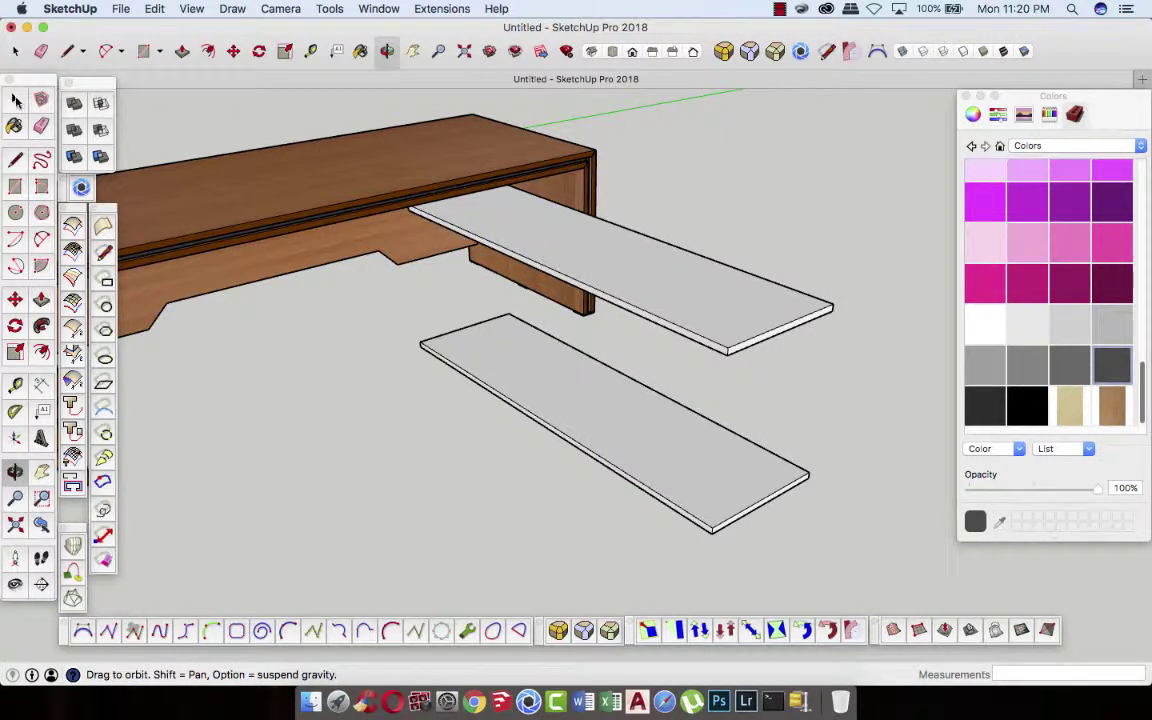
pyautogui.click(16, 101)
pyautogui.click(583, 271)
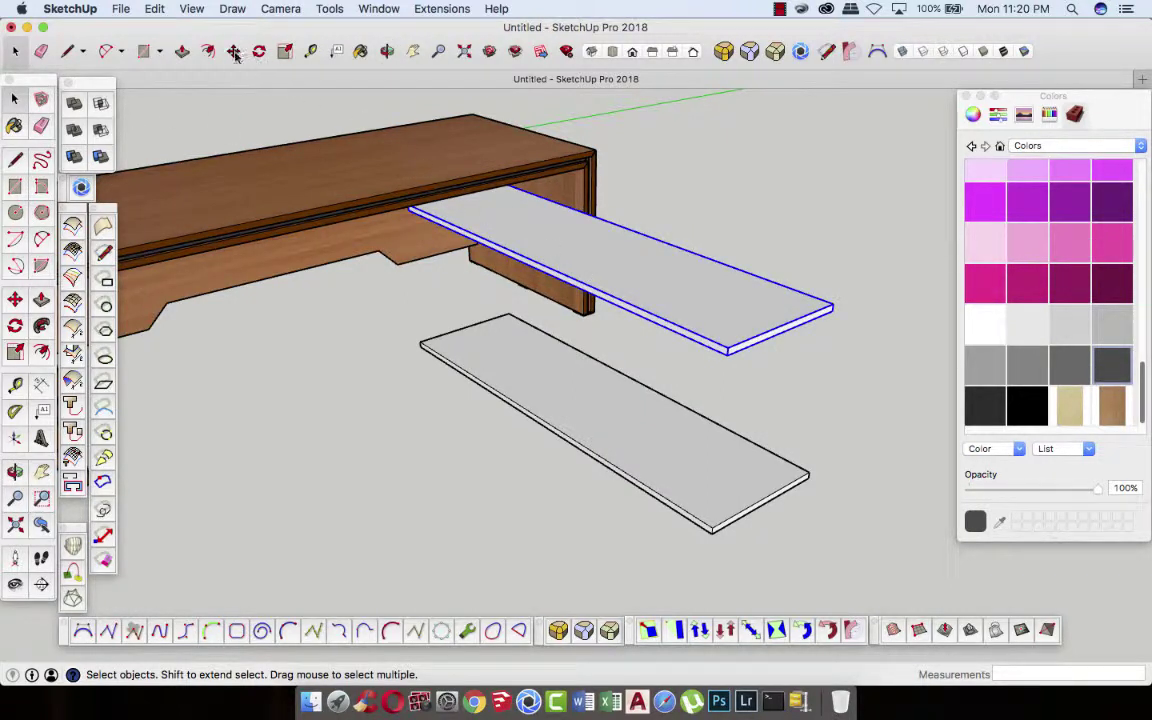
# - Copy the upper slab and rotate the copy -90° to stand upright
pyautogui.press('m')
pyautogui.keyDown('alt'); pyautogui.click(552, 256); pyautogui.keyUp('alt')
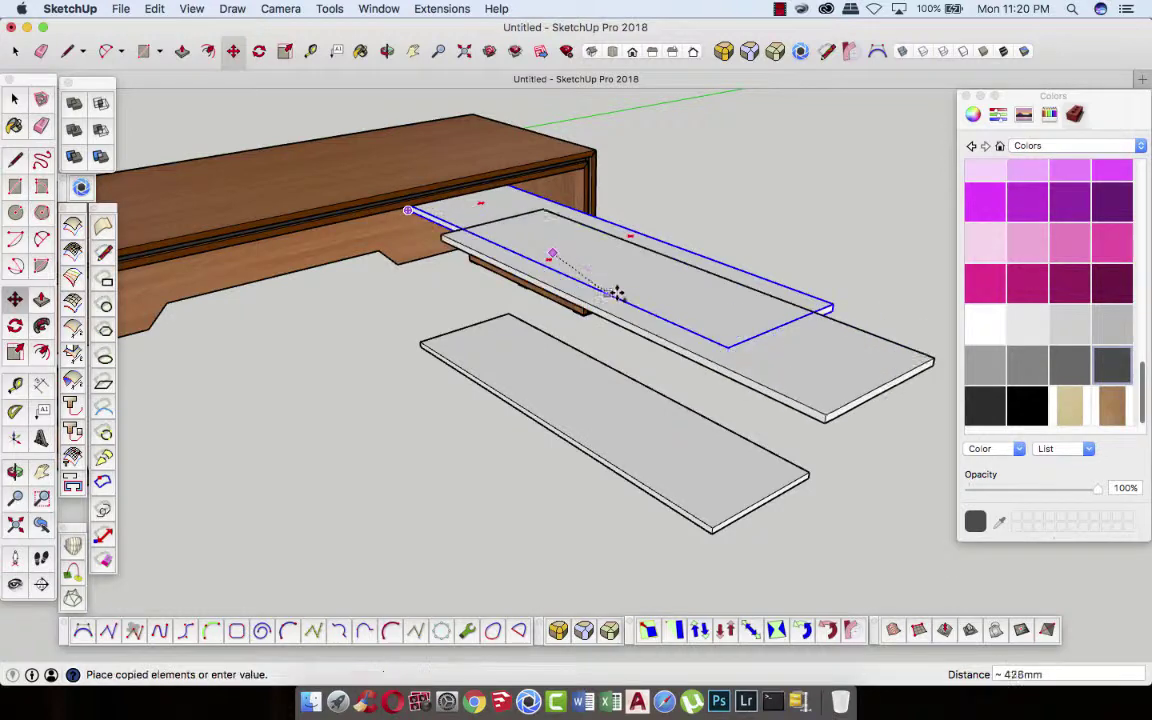
pyautogui.click(670, 316)
pyautogui.press('q')
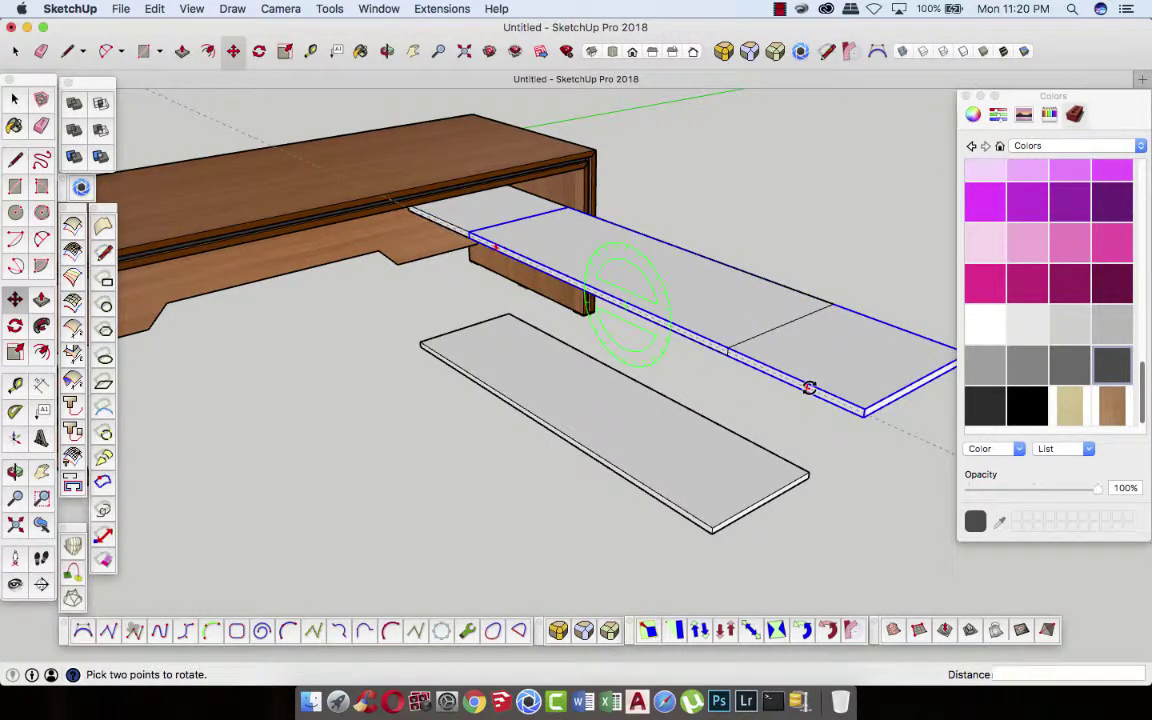
pyautogui.click(809, 388)
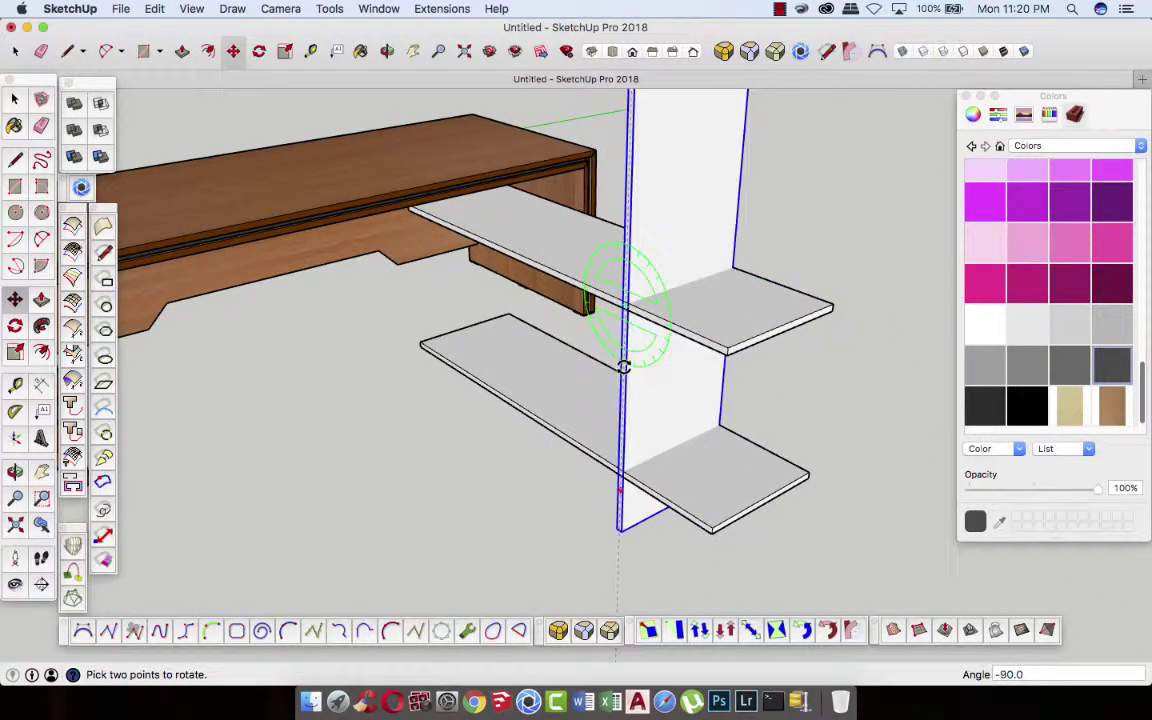
# - Move the upright board to the shelves' right corner
pyautogui.press('m')
pyautogui.click(623, 532)
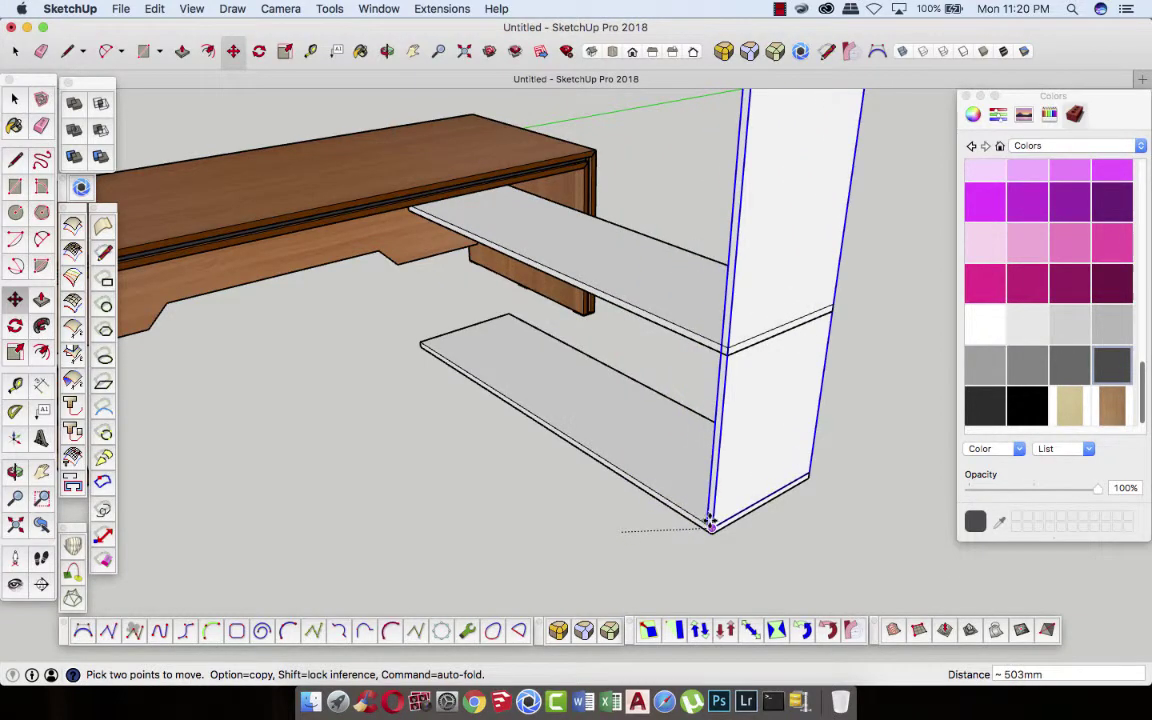
pyautogui.scroll(-3, 700, 550)
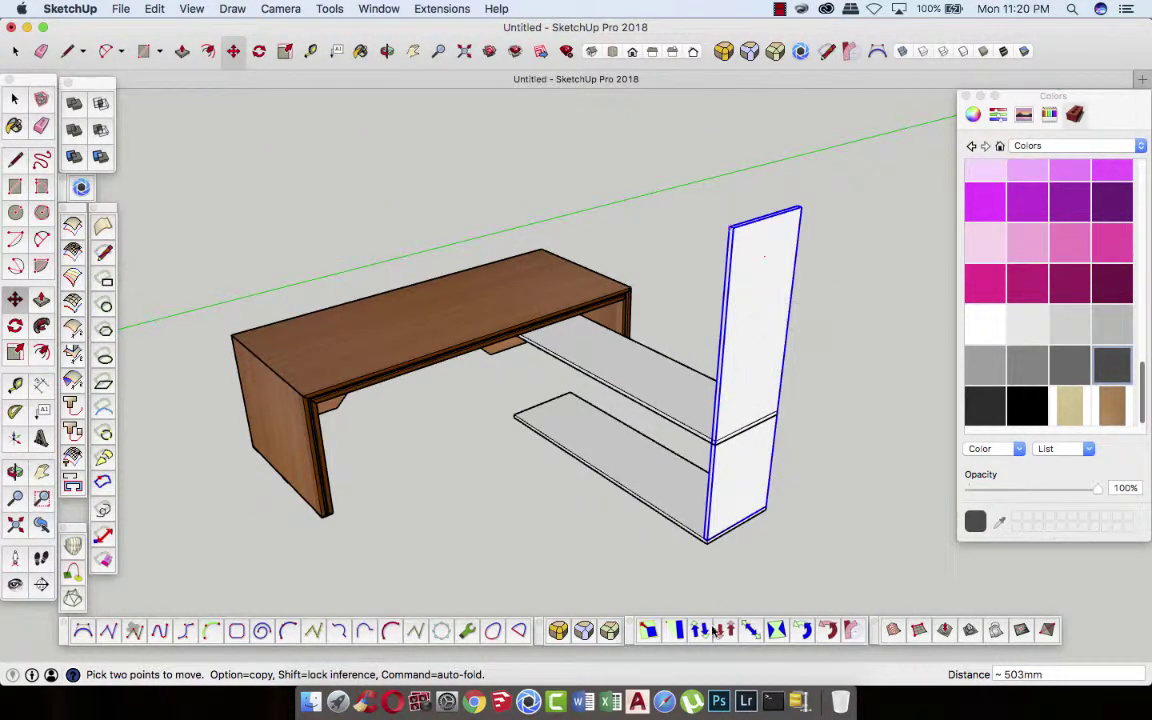
pyautogui.scroll(3, 710, 540)
pyautogui.scroll(2, 710, 540)
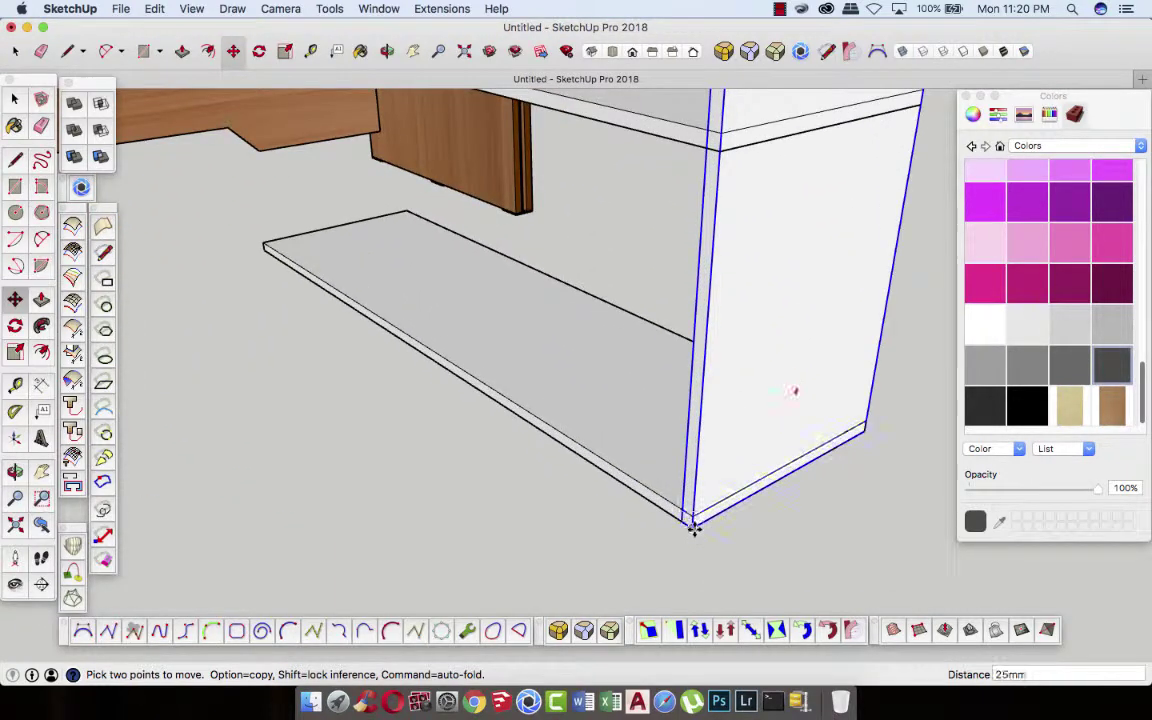
pyautogui.scroll(-2, 698, 540)
pyautogui.scroll(-2, 708, 563)
pyautogui.scroll(-2, 710, 566)
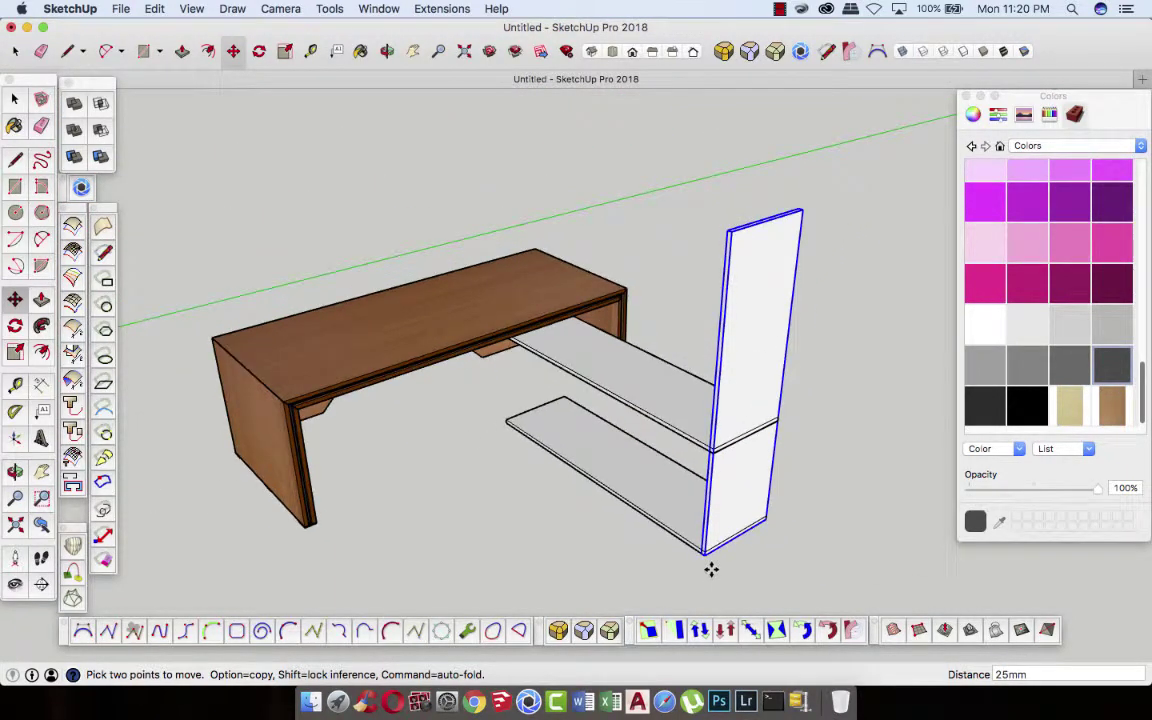
pyautogui.click(710, 567)
# - Scale the upright board to about 0.36 so it matches shelf height
pyautogui.press('s')
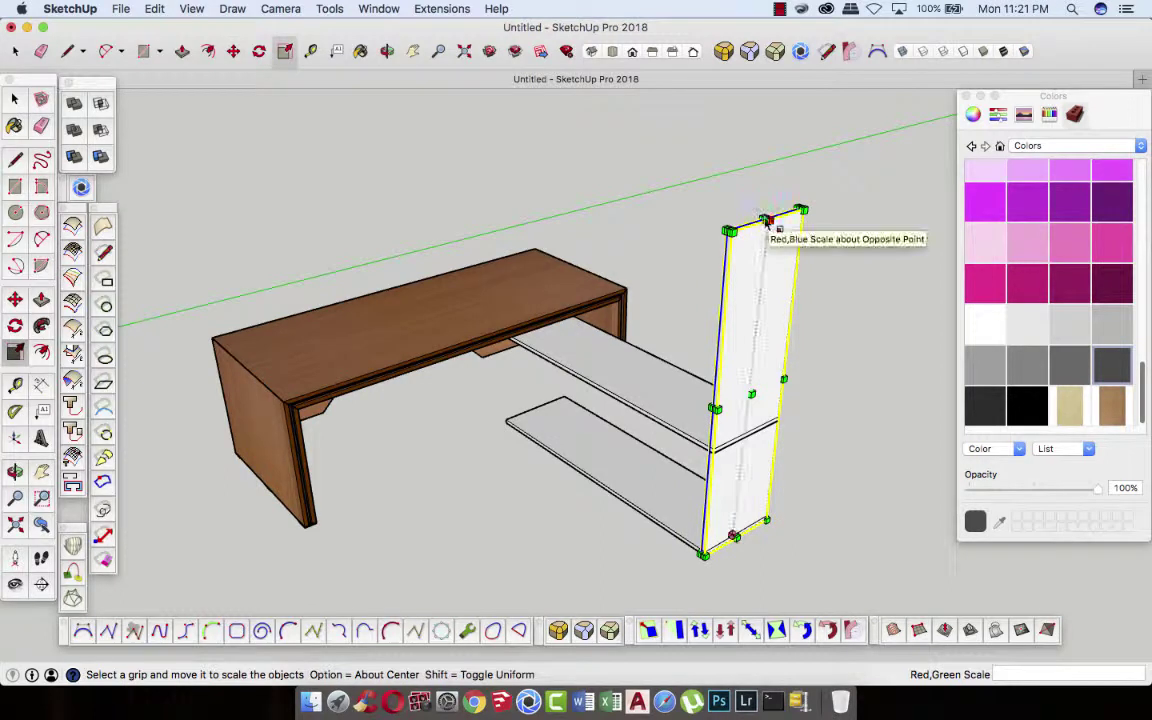
pyautogui.moveTo(763, 216)
pyautogui.mouseDown()
pyautogui.moveTo(713, 462)
pyautogui.moveTo(763, 420)
pyautogui.mouseUp()
pyautogui.scroll(1, 713, 462)
pyautogui.scroll(1, 713, 462)
pyautogui.click(15, 98)
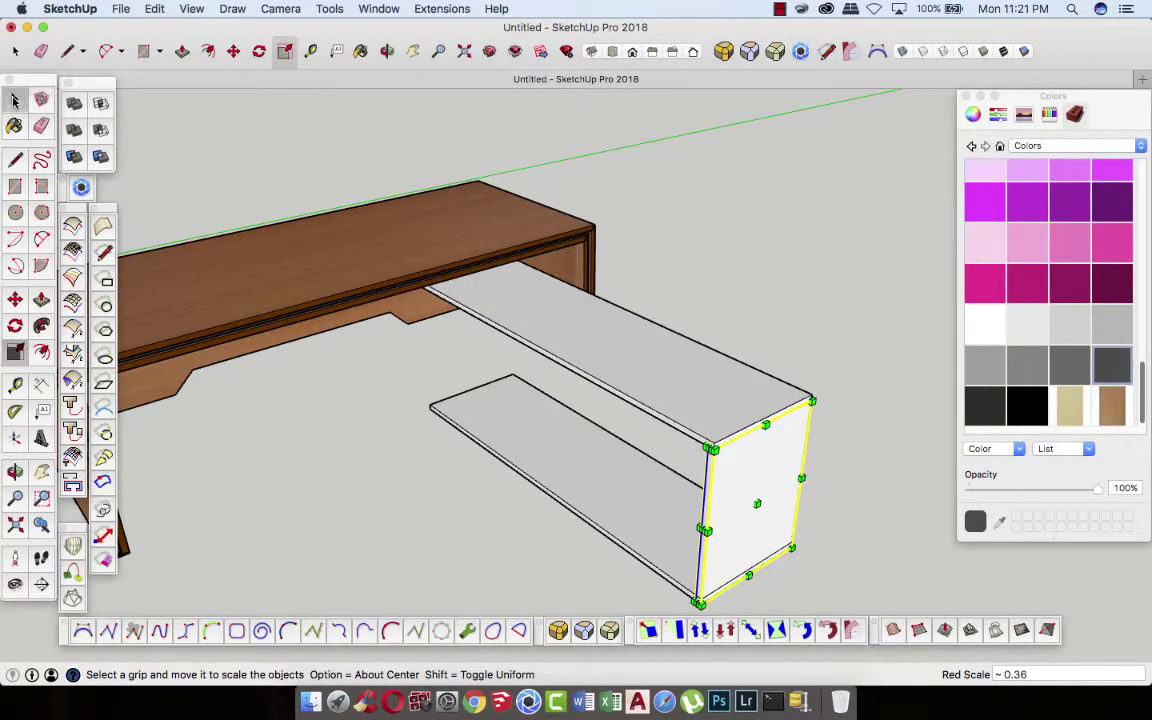
pyautogui.click(283, 398)
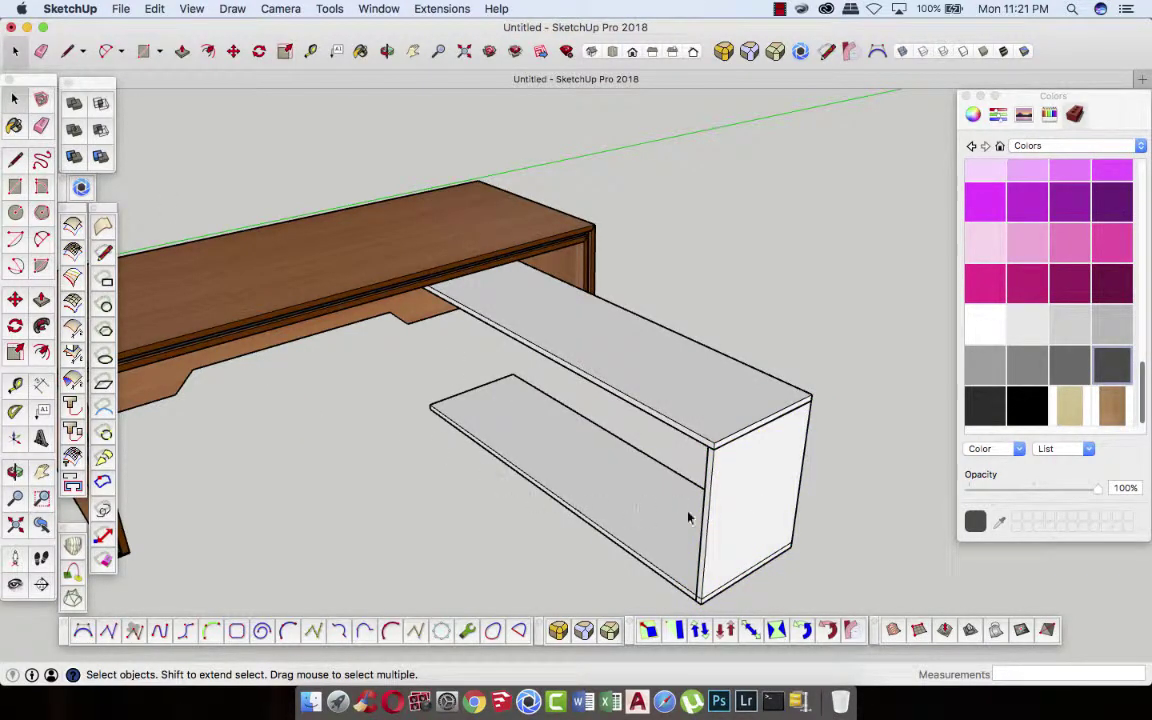
pyautogui.click(713, 525)
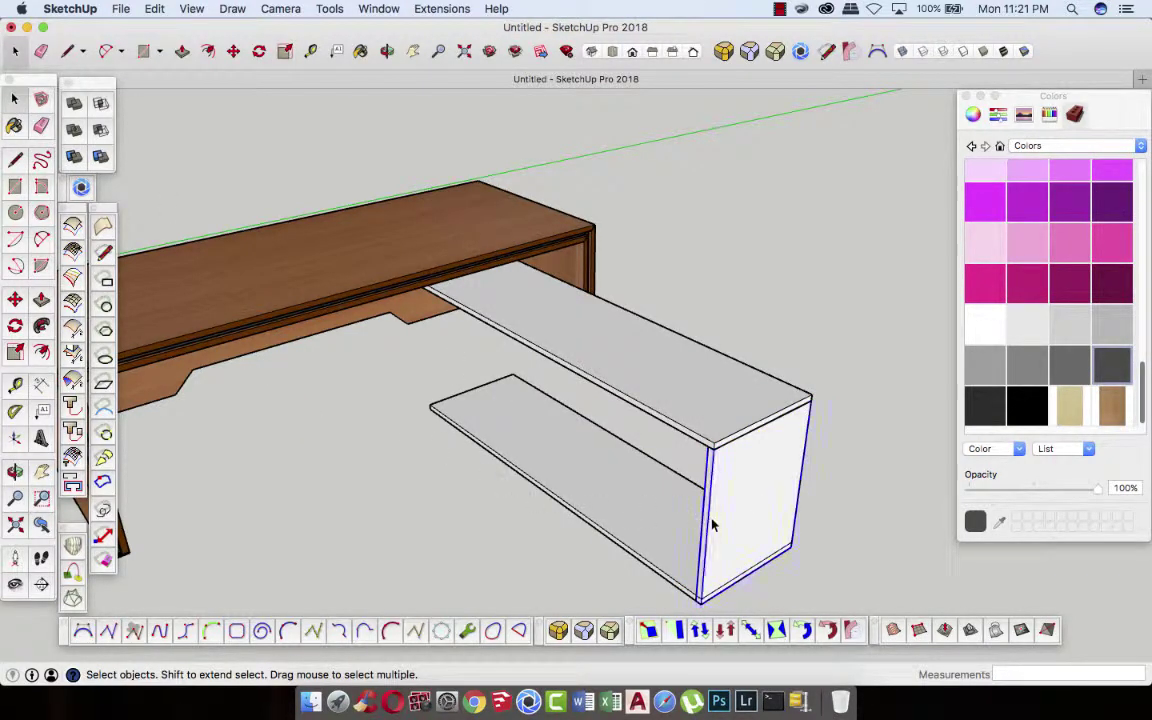
# - Copy the side panel to the shelf unit's left end
pyautogui.click(235, 55)
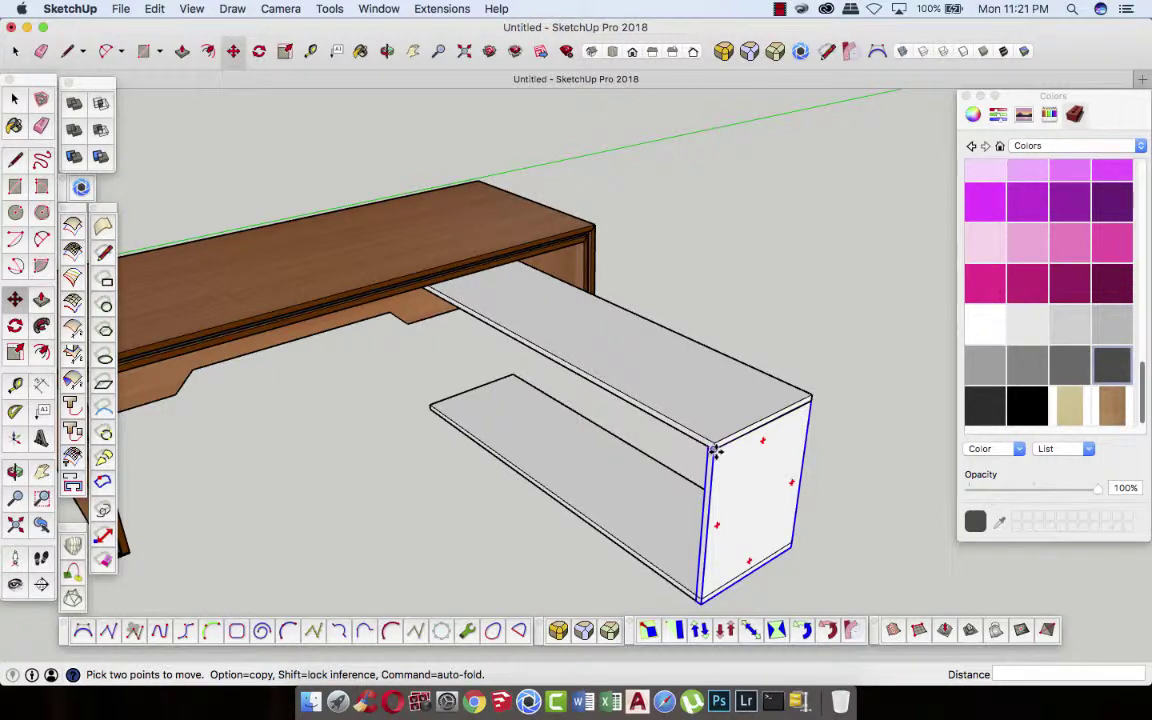
pyautogui.moveTo(442, 509)
pyautogui.mouseDown(button='middle')
pyautogui.moveTo(559, 401)
pyautogui.moveTo(494, 368)
pyautogui.mouseUp(button='middle')
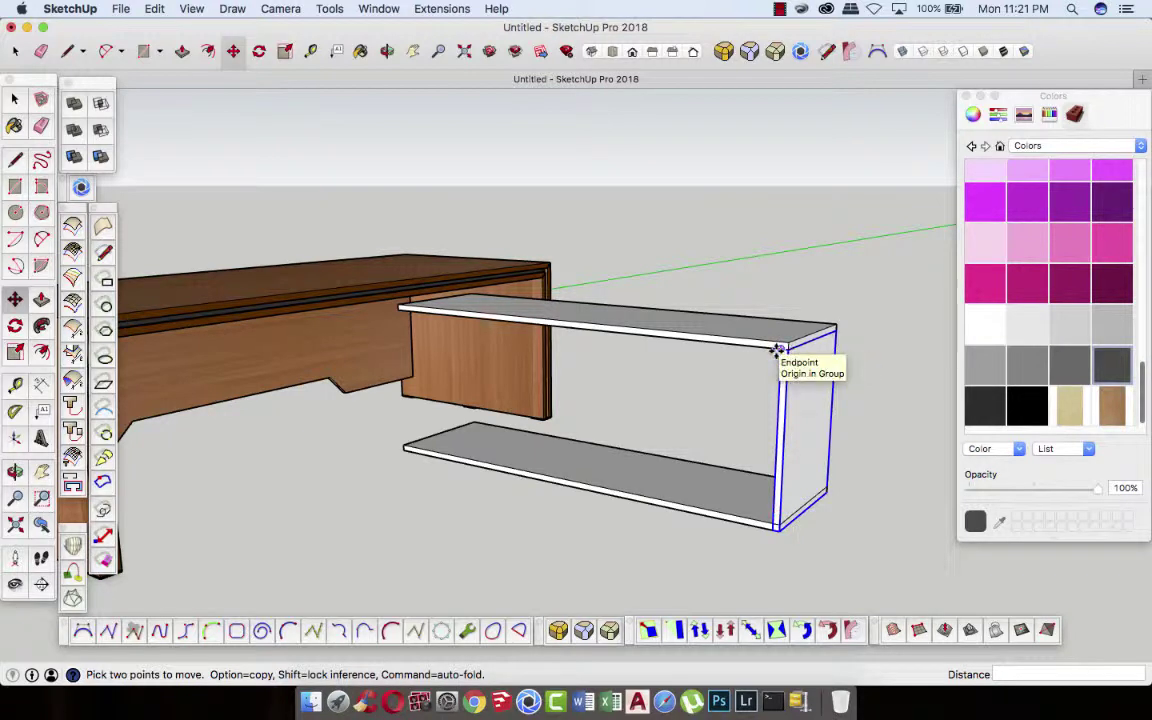
pyautogui.keyDown('alt'); pyautogui.click(778, 347); pyautogui.keyUp('alt')
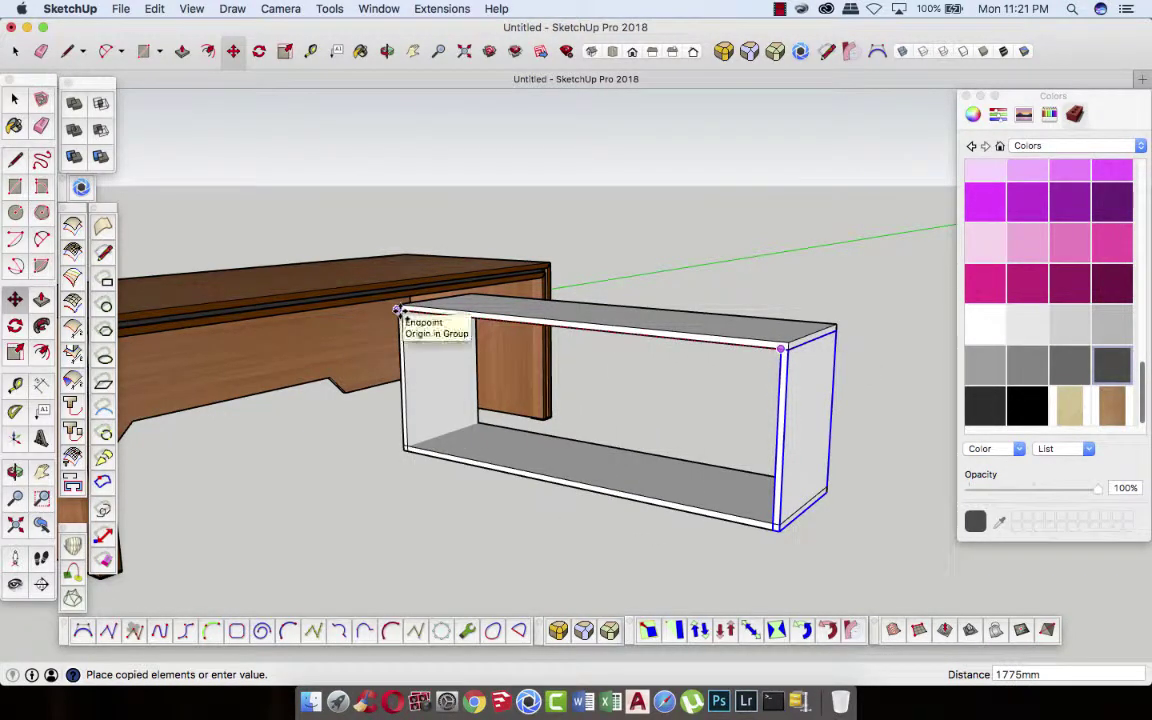
pyautogui.click(398, 310)
pyautogui.click(15, 100)
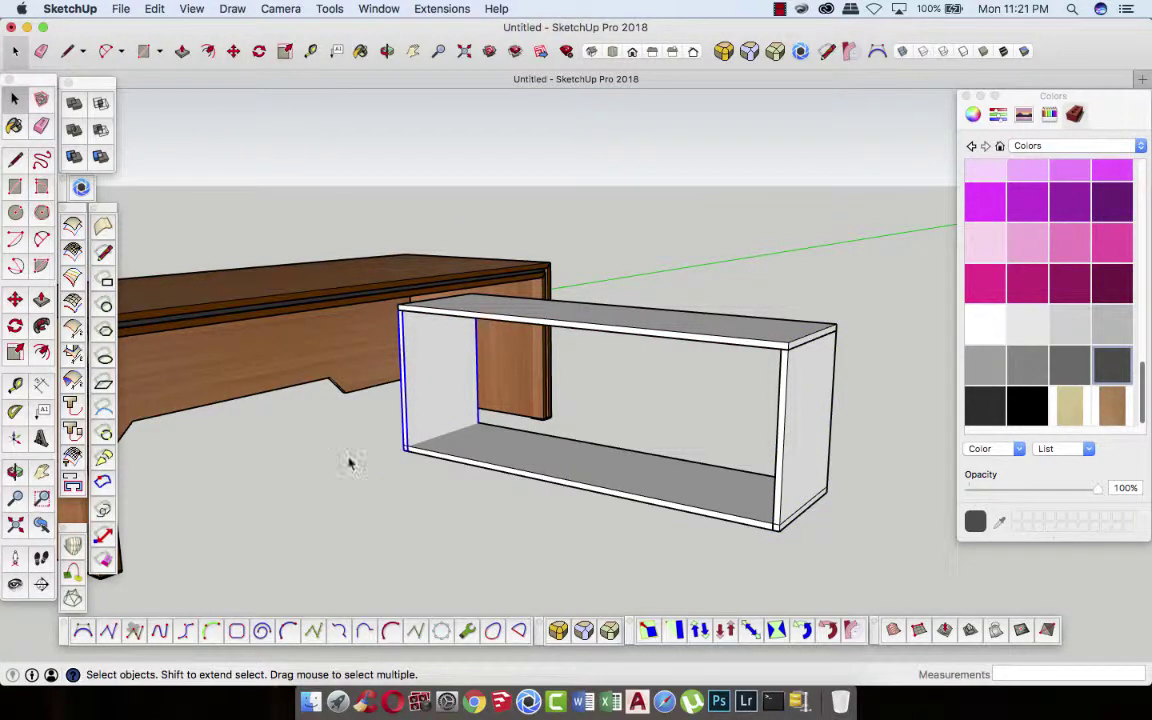
pyautogui.click(355, 463)
# - Raise the bottom shelf 50 mm
pyautogui.click(546, 470)
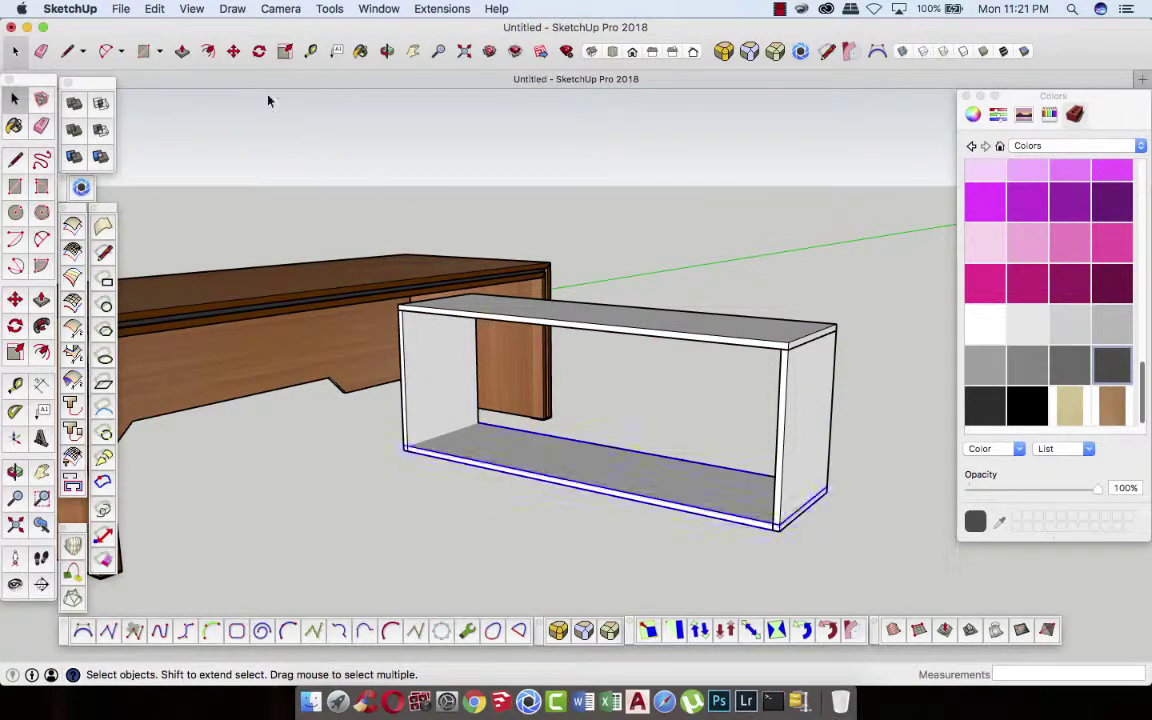
pyautogui.click(233, 51)
pyautogui.scroll(3, 402, 458)
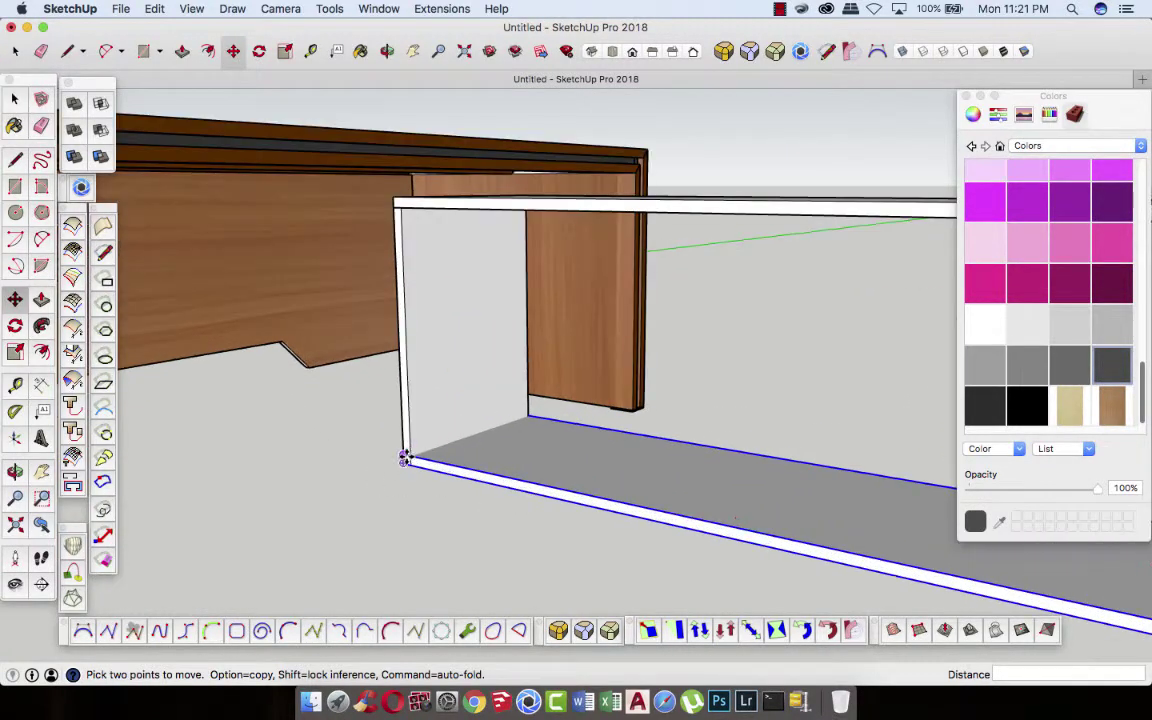
pyautogui.scroll(3, 405, 465)
pyautogui.click(403, 463)
pyautogui.write('50')
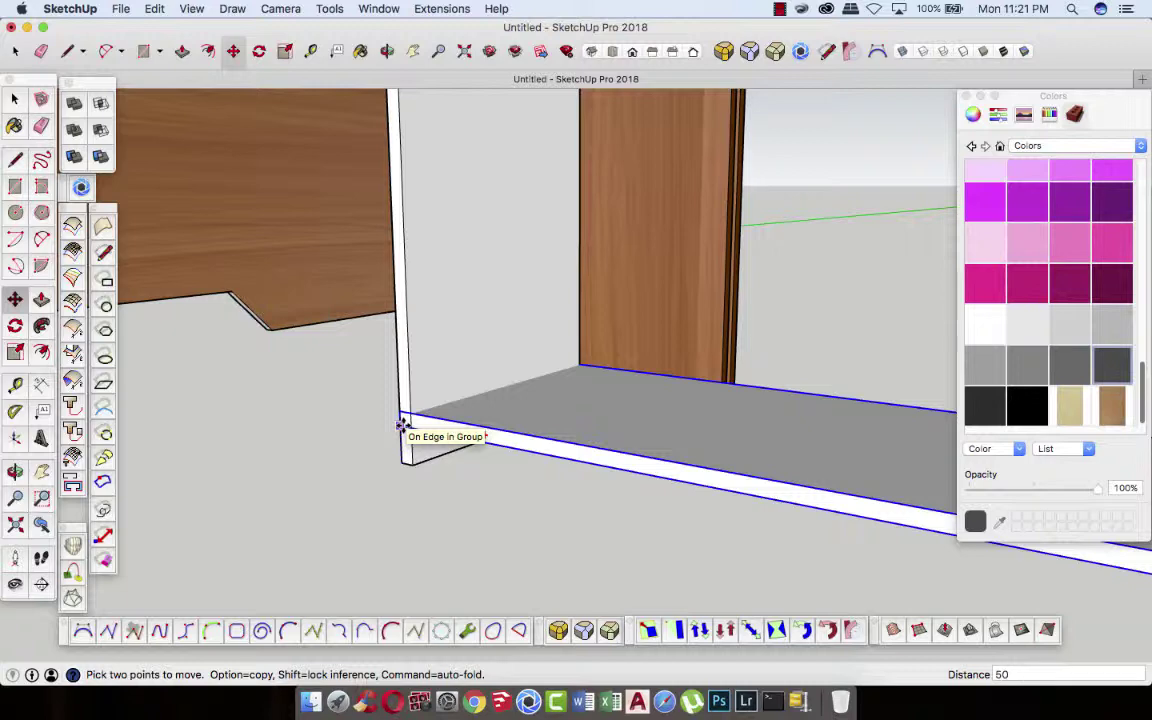
pyautogui.press('Return')
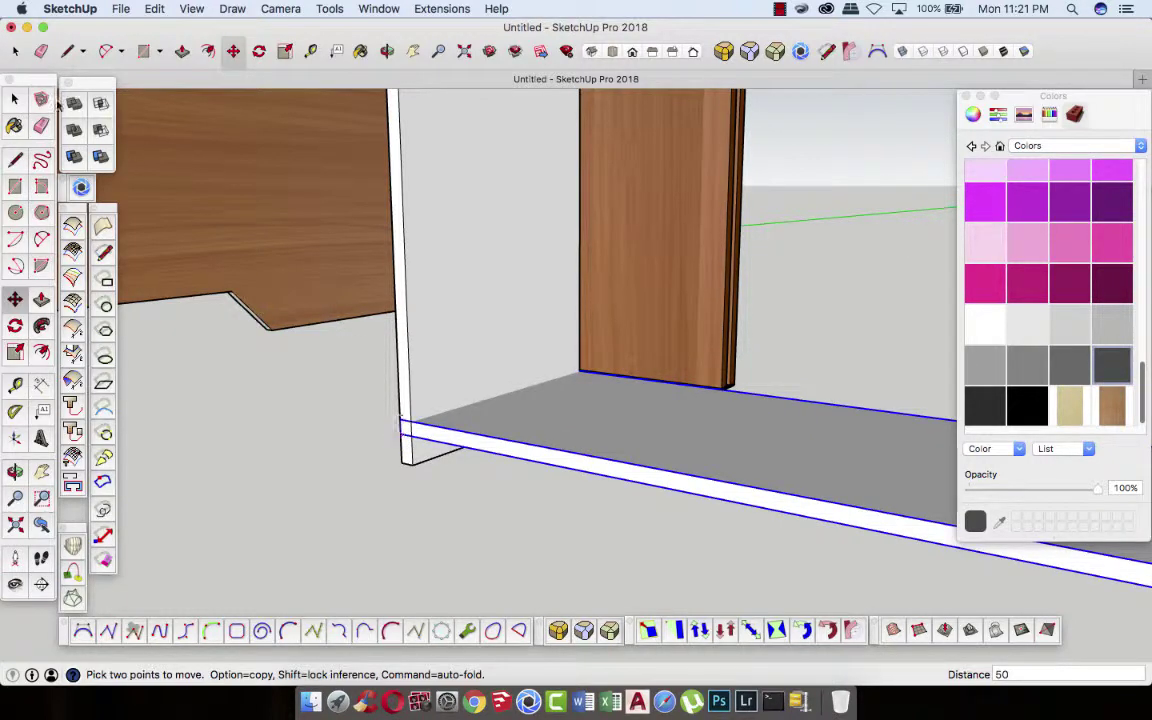
pyautogui.click(15, 100)
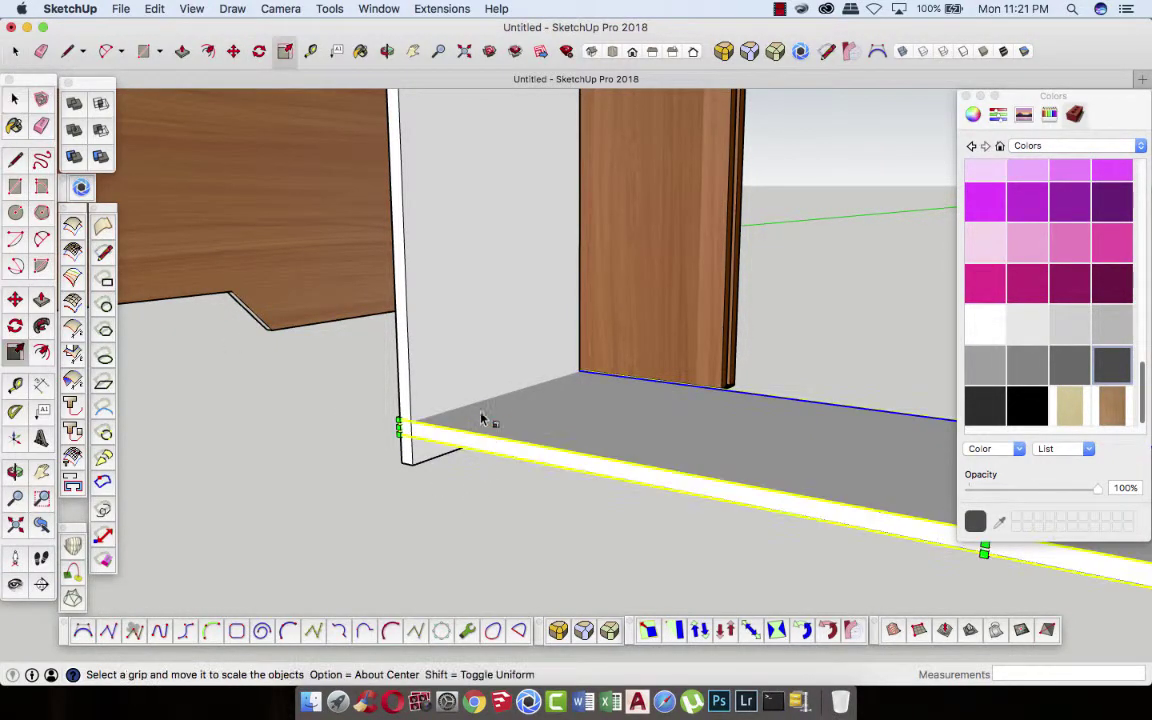
# - Scale the bottom shelf to 0.99 so it fits between the side panels
pyautogui.press('s')
pyautogui.moveTo(494, 396)
pyautogui.mouseDown()
pyautogui.moveTo(417, 388)
pyautogui.moveTo(411, 461)
pyautogui.mouseUp()
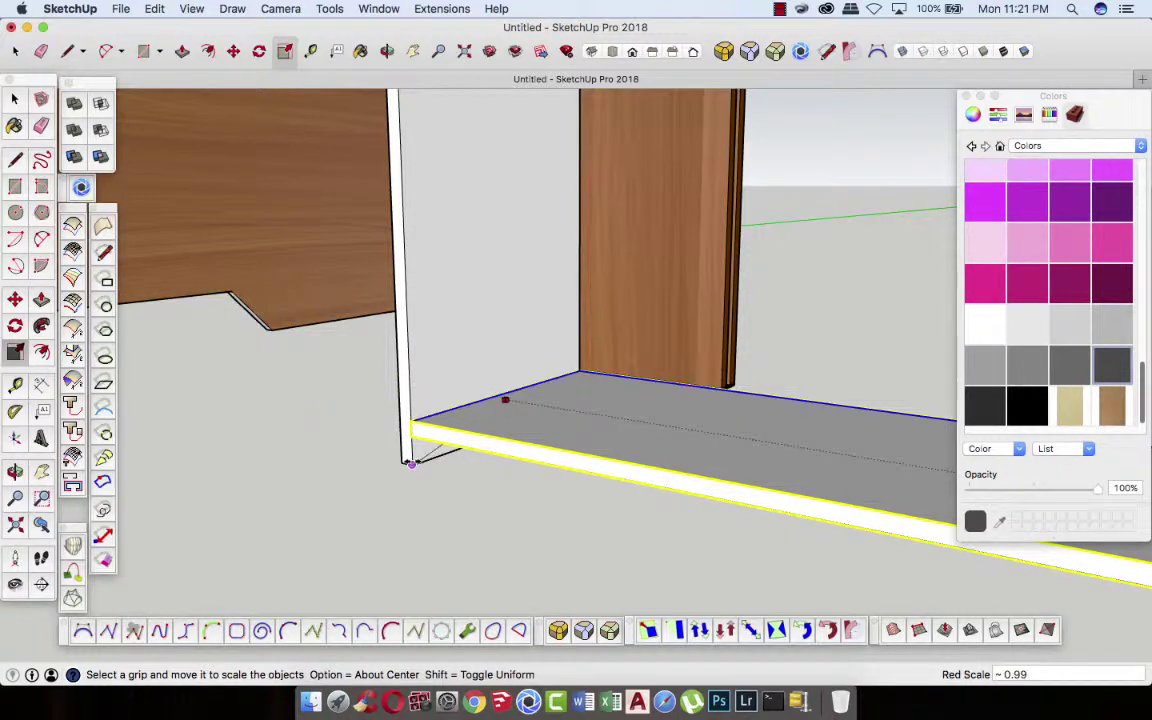
pyautogui.scroll(-3, 410, 478)
pyautogui.scroll(-3, 415, 485)
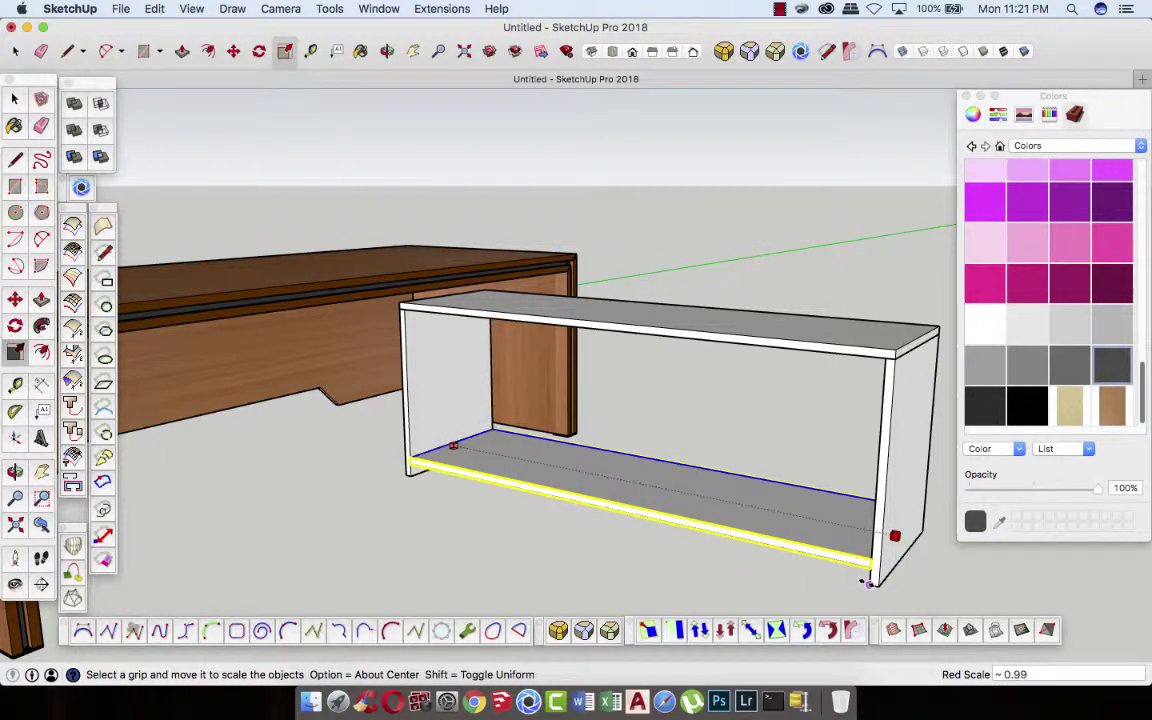
pyautogui.click(17, 103)
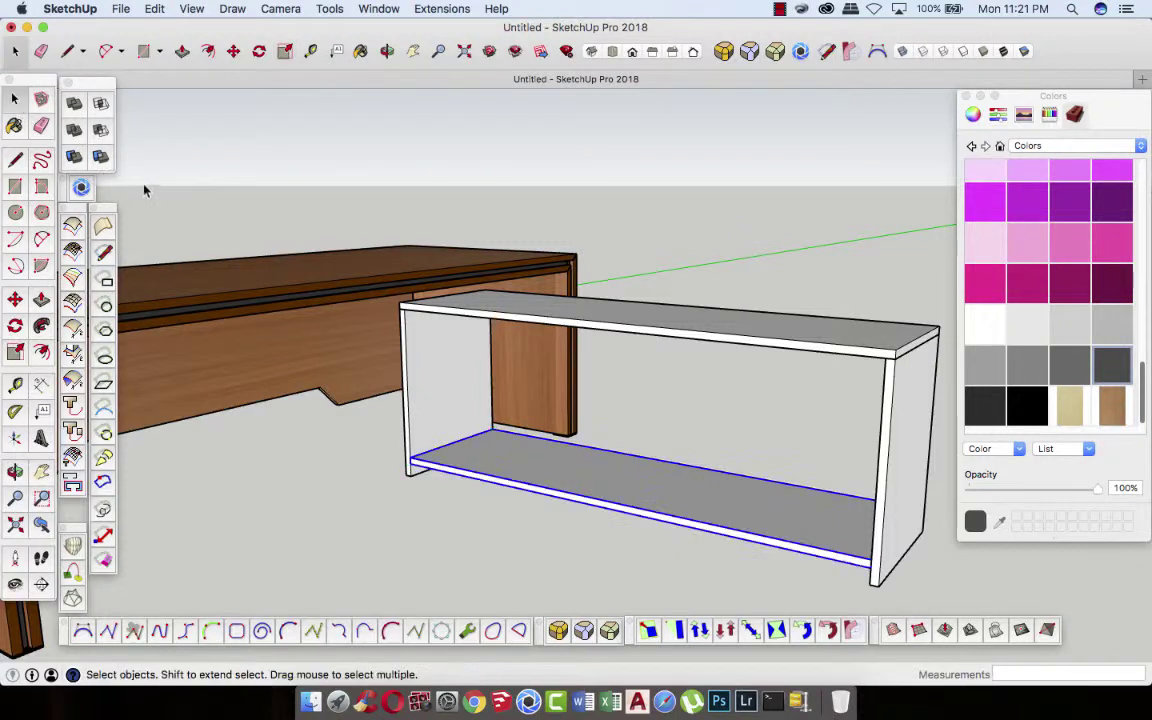
pyautogui.click(174, 201)
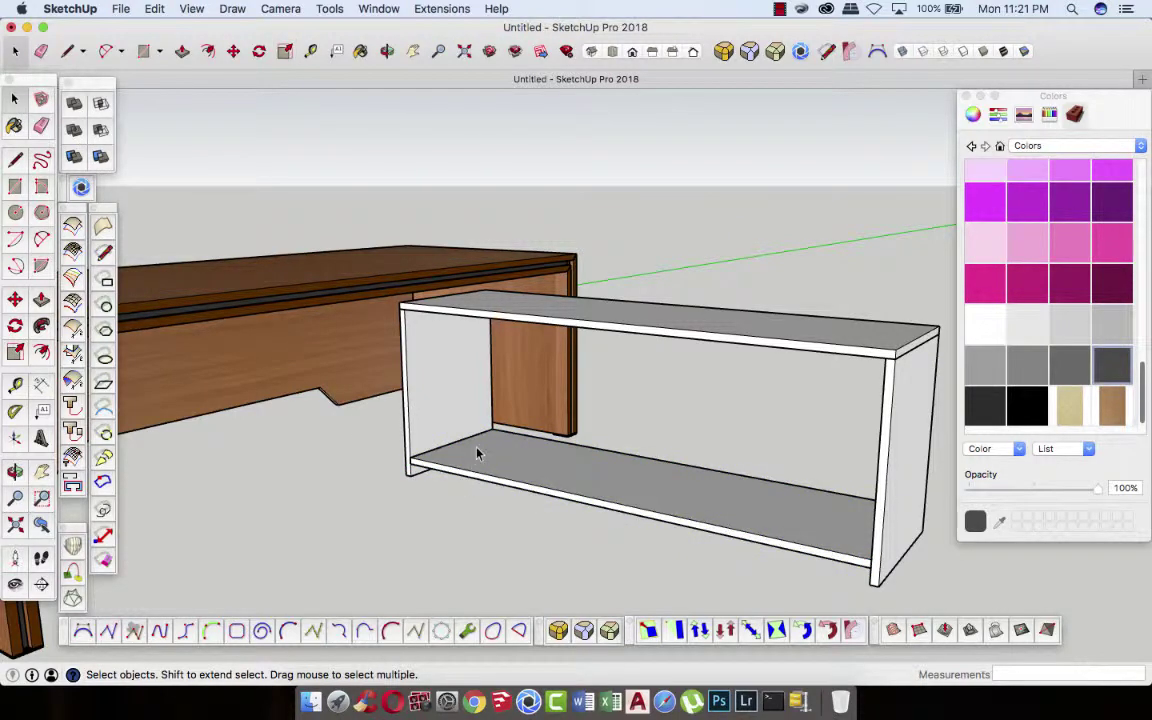
# - Move the whole shelf unit clear of the desk to its right
pyautogui.click(386, 51)
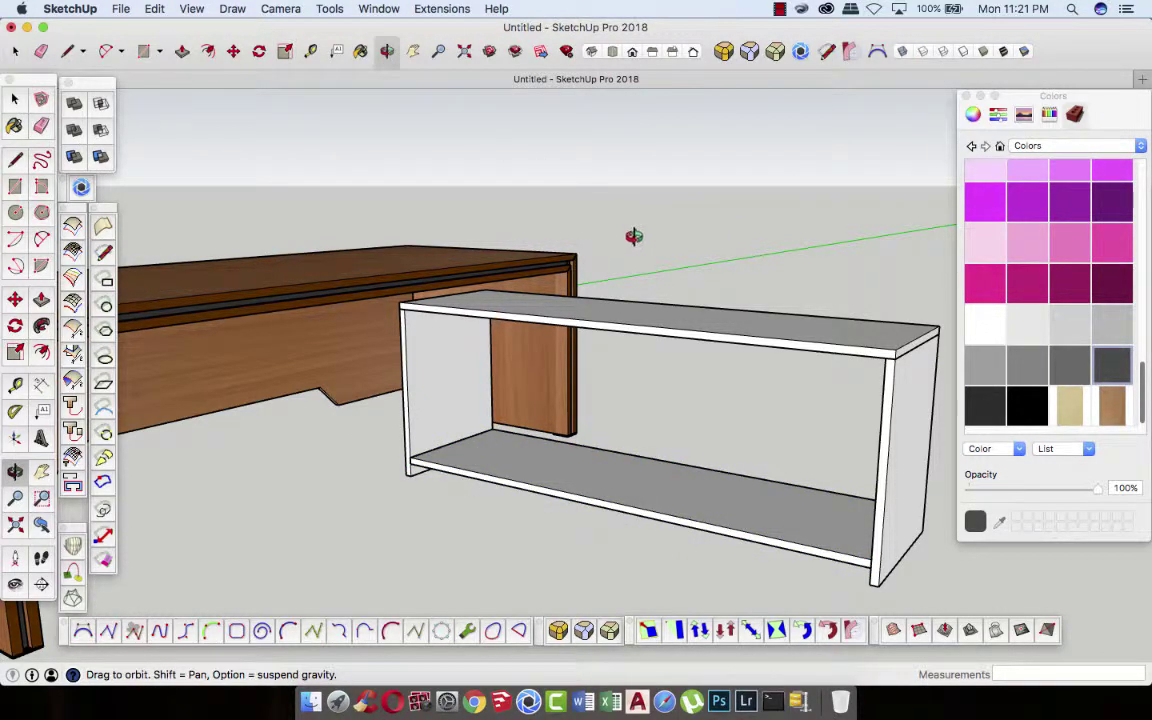
pyautogui.moveTo(630, 236)
pyautogui.mouseDown()
pyautogui.moveTo(389, 262)
pyautogui.moveTo(481, 230)
pyautogui.mouseUp()
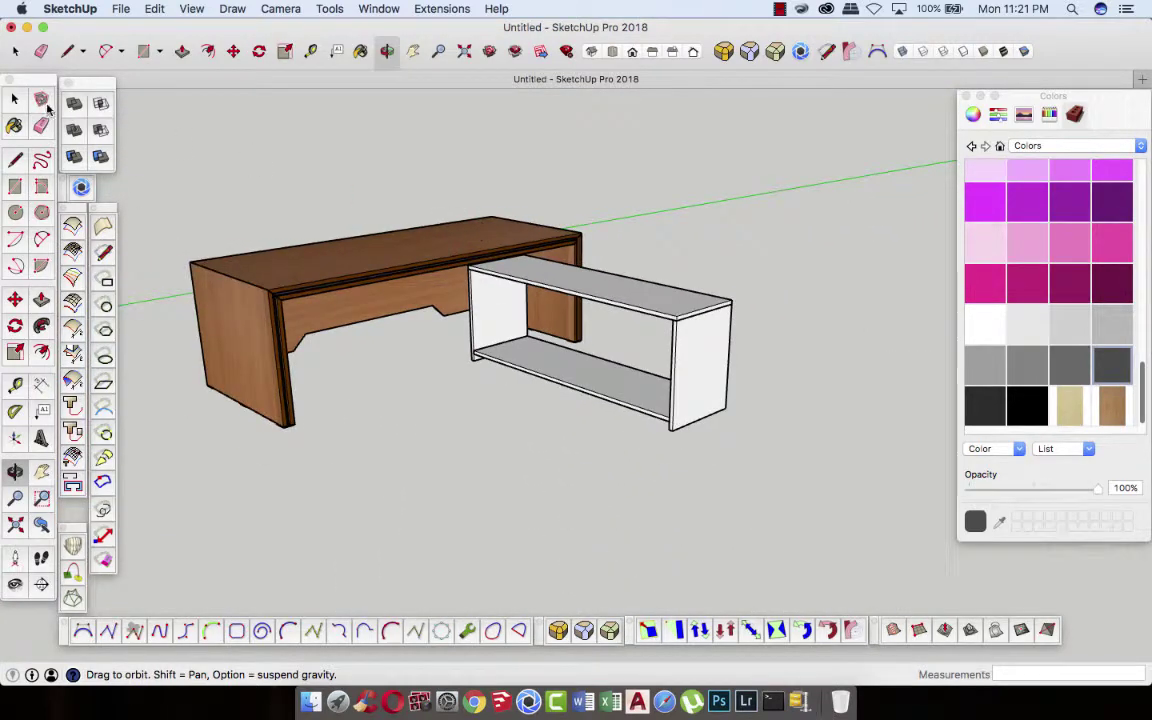
pyautogui.click(15, 51)
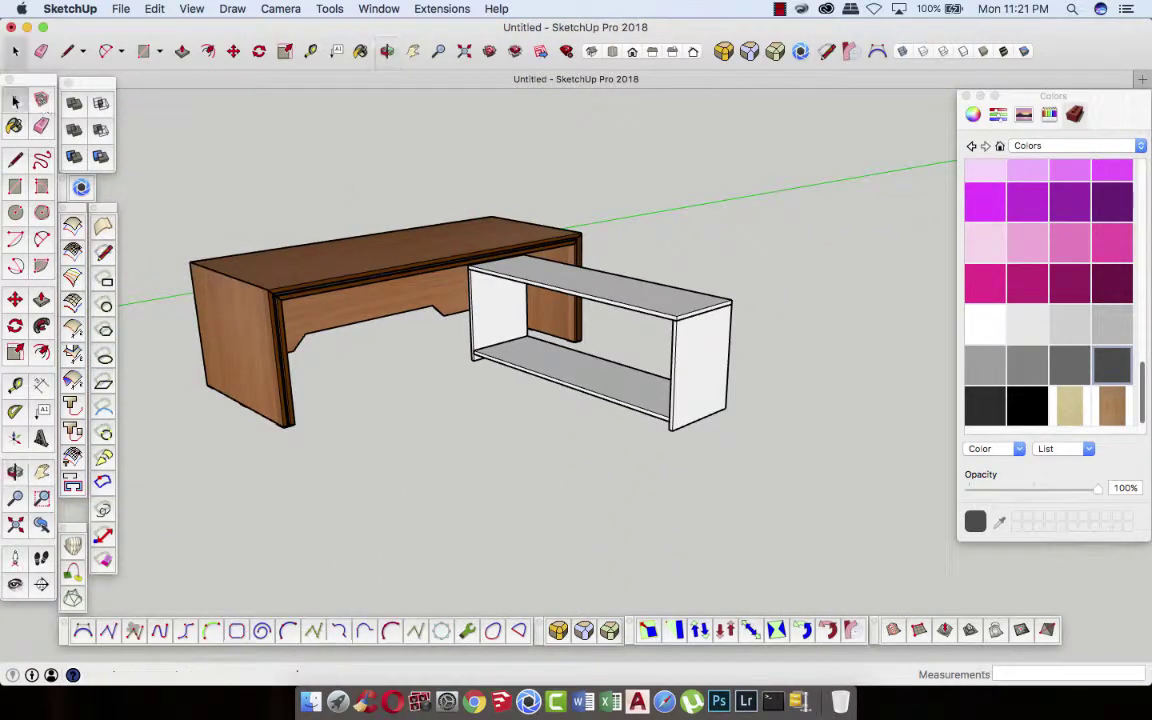
pyautogui.click(494, 309)
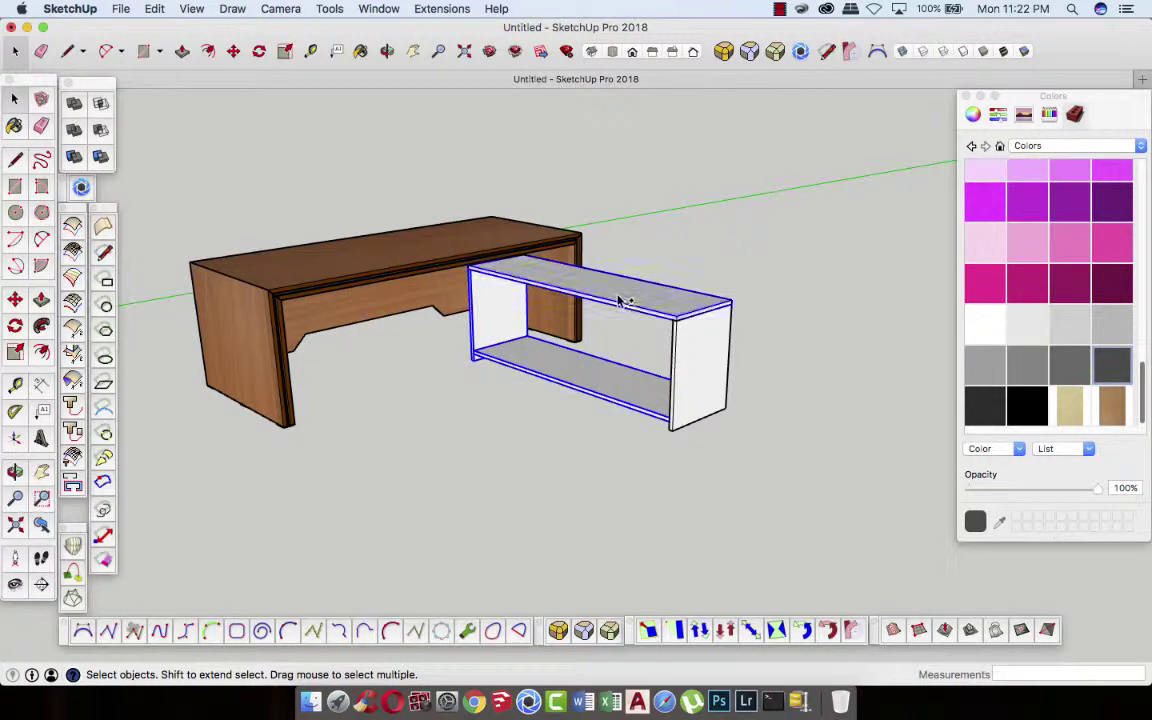
pyautogui.click(233, 51)
pyautogui.click(628, 378)
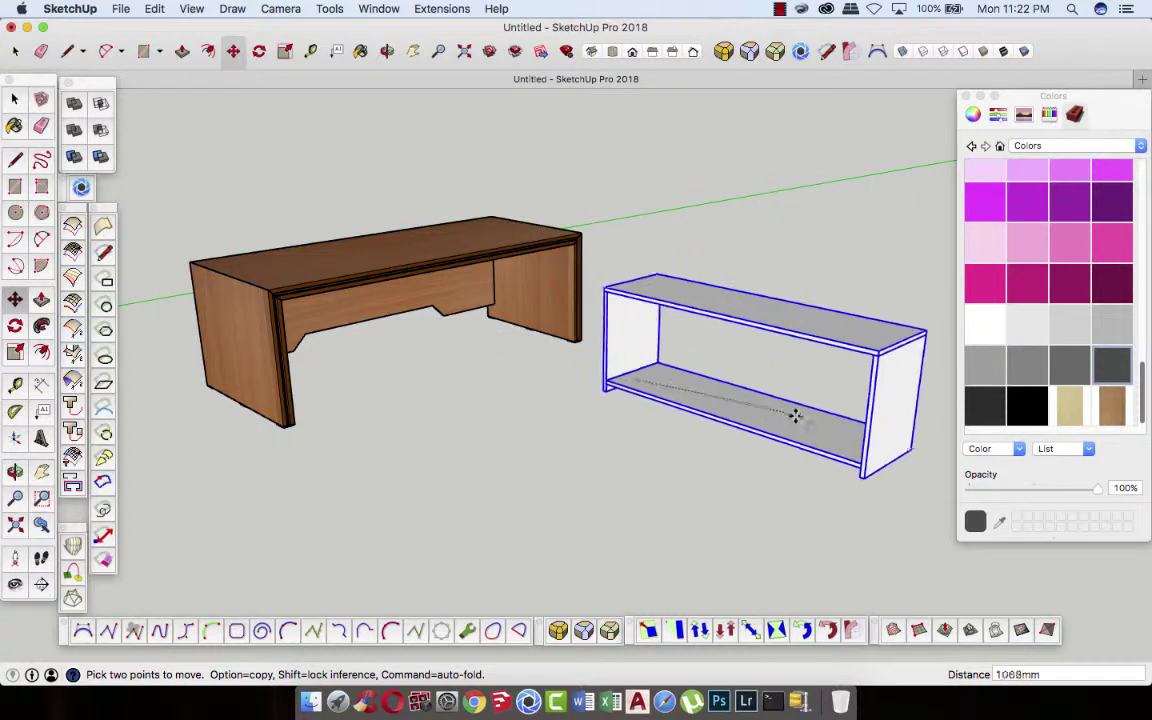
pyautogui.click(805, 437)
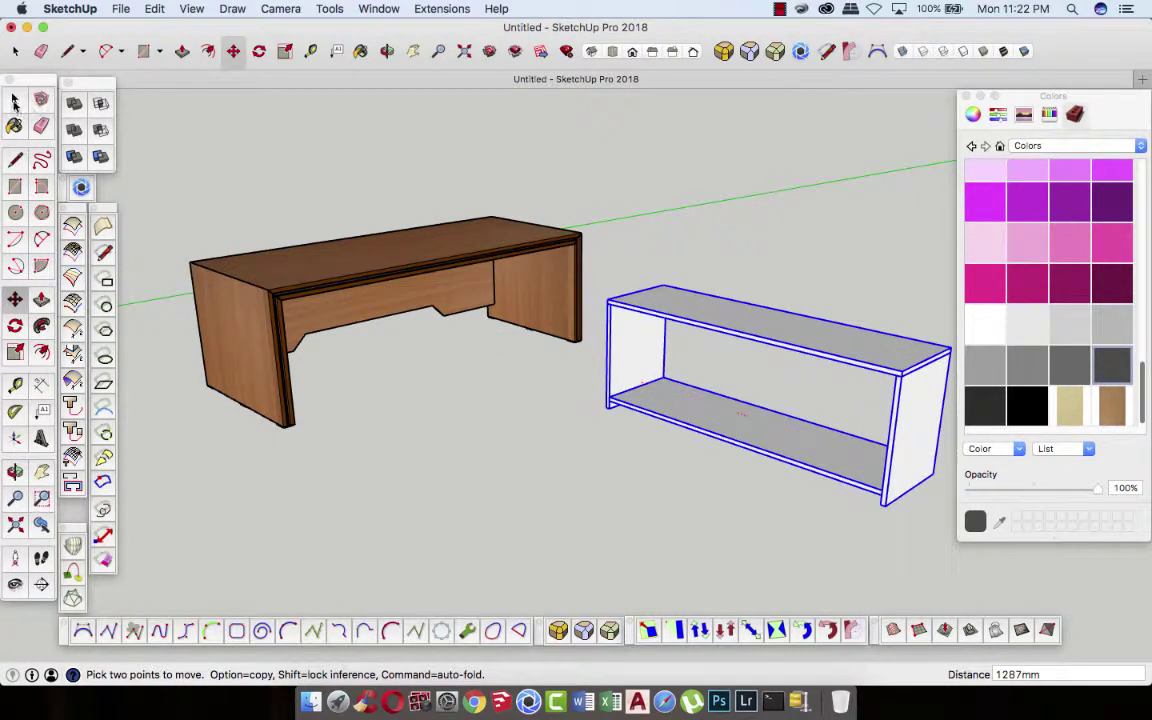
pyautogui.click(14, 100)
pyautogui.click(224, 190)
# - Orbit and zoom to face the front of the shelf unit
pyautogui.scroll(-2, 300, 290)
pyautogui.scroll(-2, 326, 316)
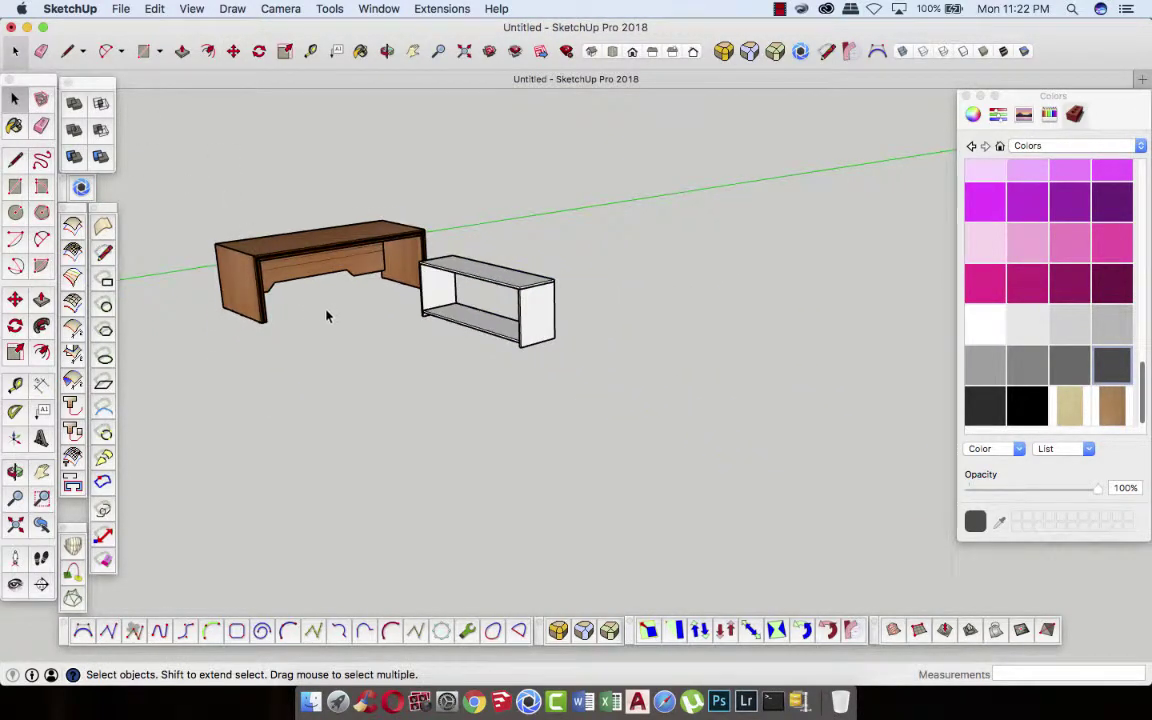
pyautogui.click(387, 51)
pyautogui.moveTo(489, 316); pyautogui.dragTo(496, 324)
pyautogui.scroll(3, 490, 318)
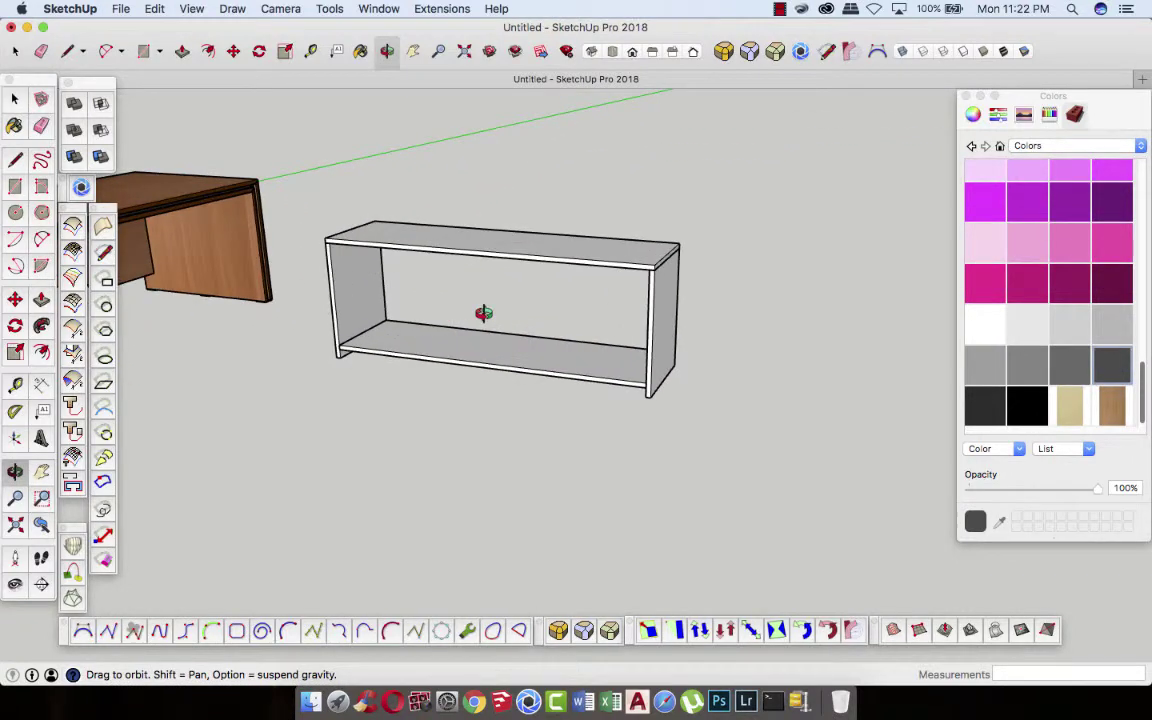
pyautogui.scroll(3, 483, 313)
pyautogui.scroll(1, 483, 313)
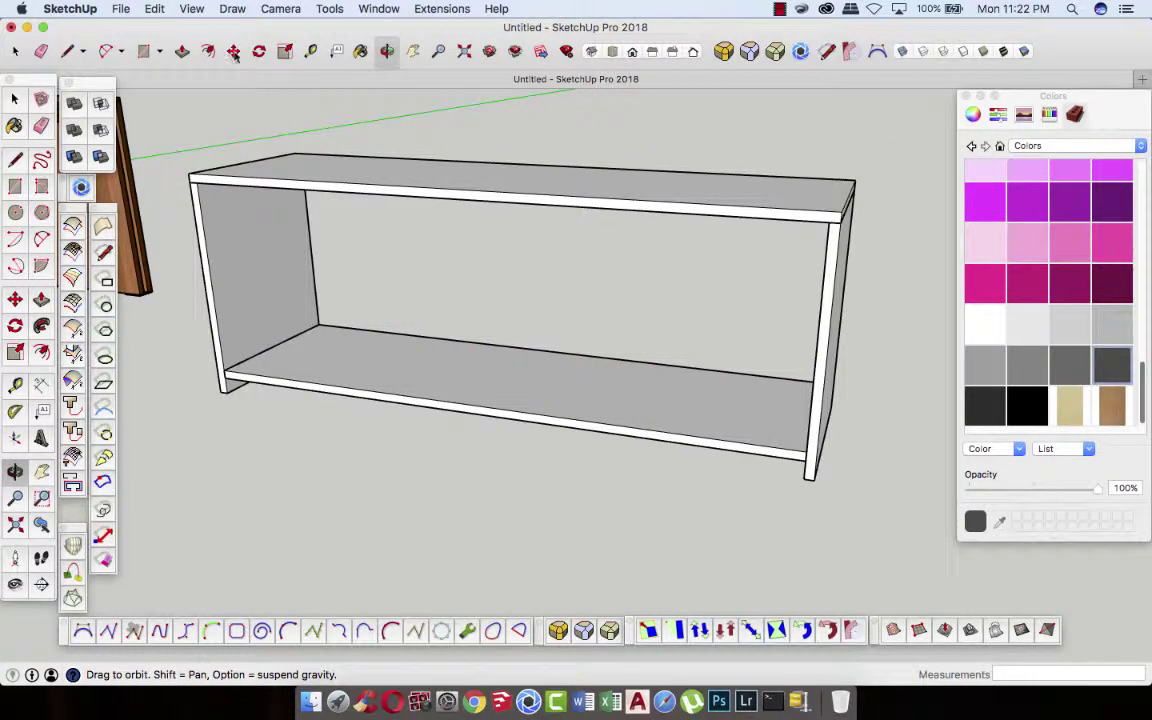
# - Copy the bottom shelf upward and drop the copy at mid-height as a middle shelf
pyautogui.press('m')
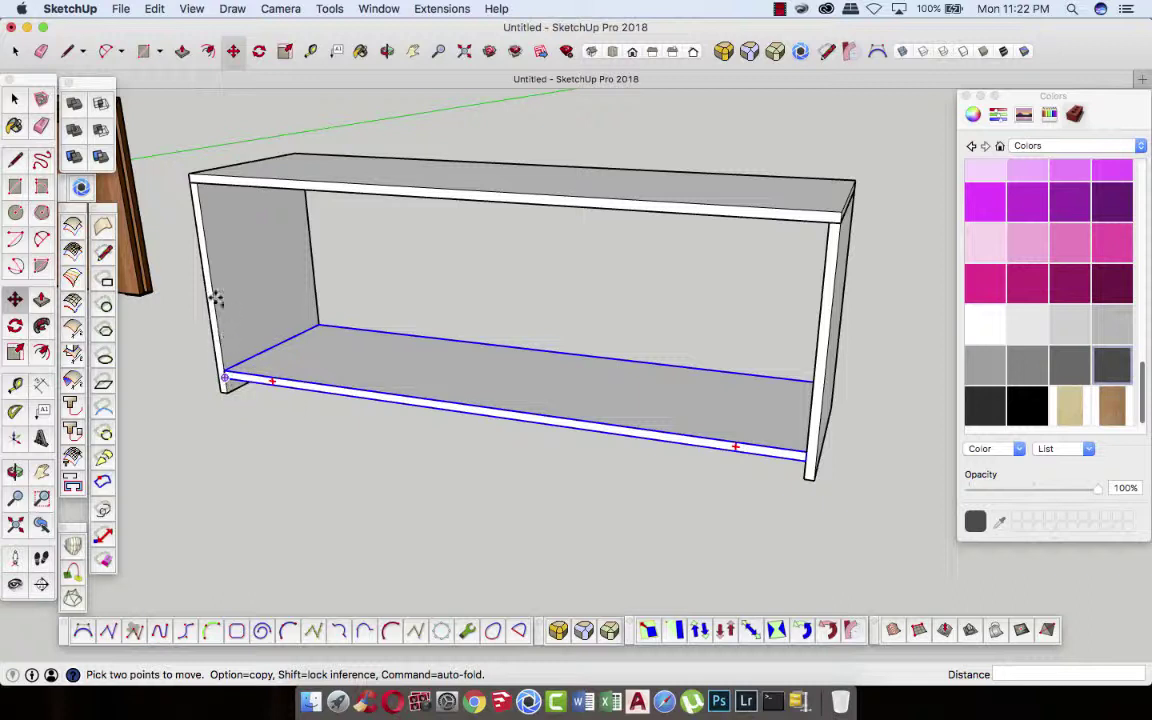
pyautogui.press('alt')
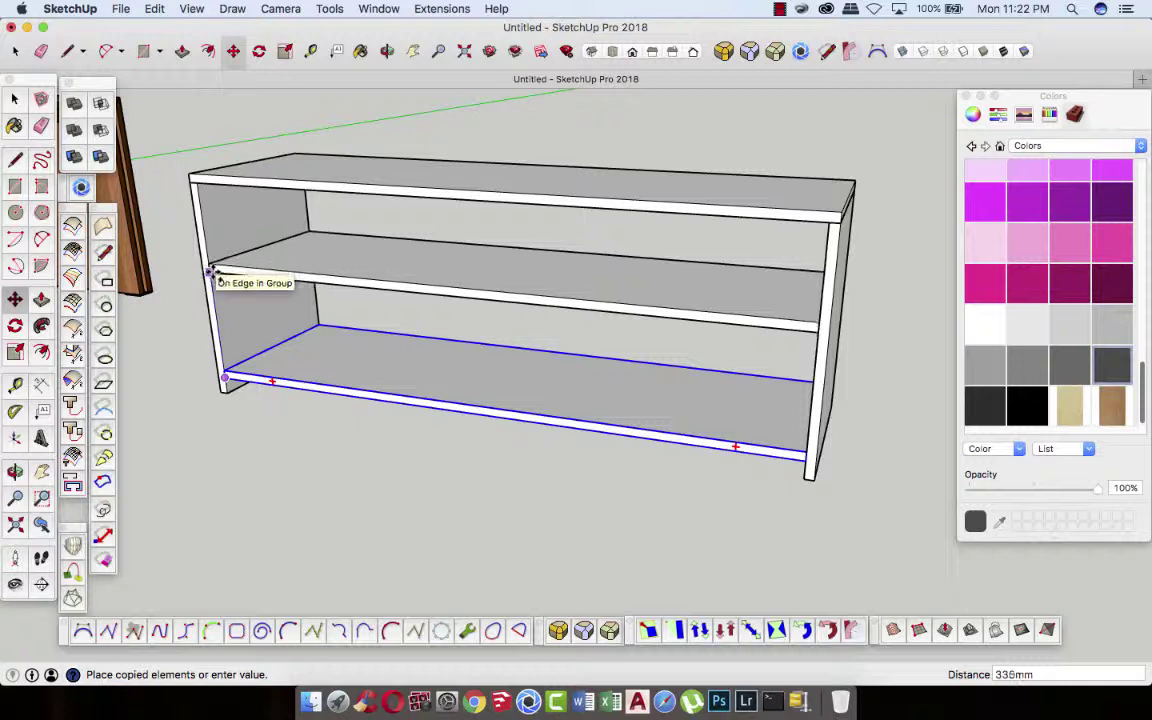
pyautogui.click(213, 275)
pyautogui.press('space')
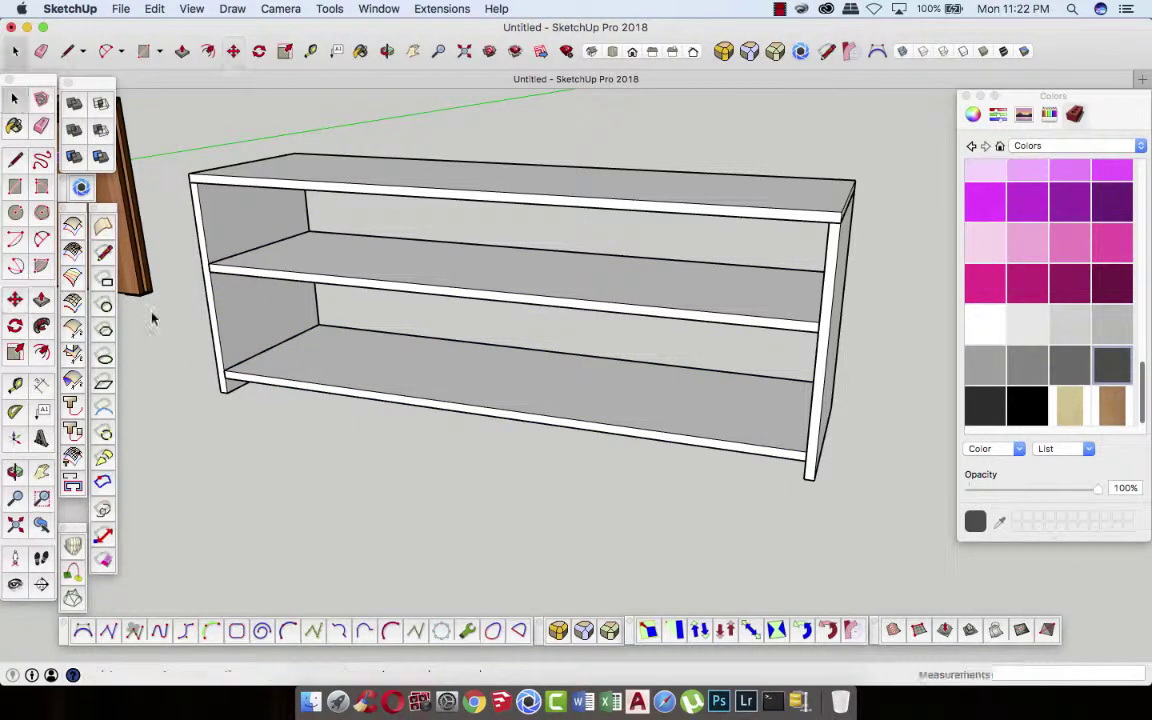
pyautogui.click(822, 382)
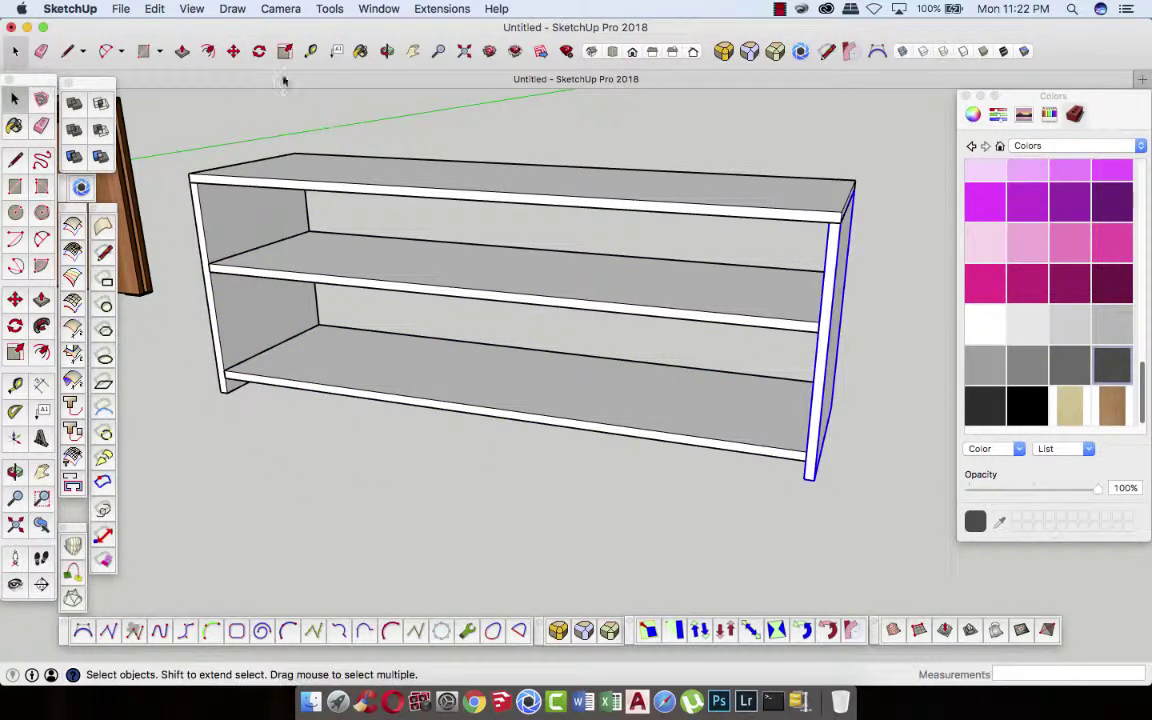
pyautogui.press('m')
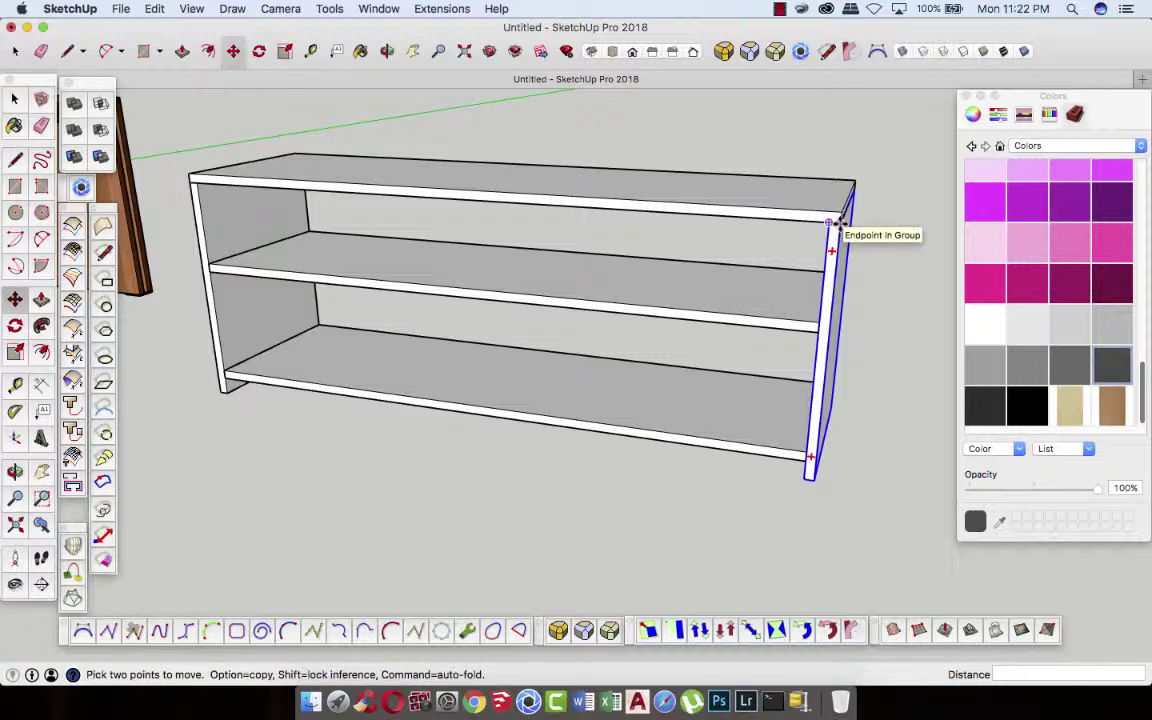
pyautogui.click(838, 222)
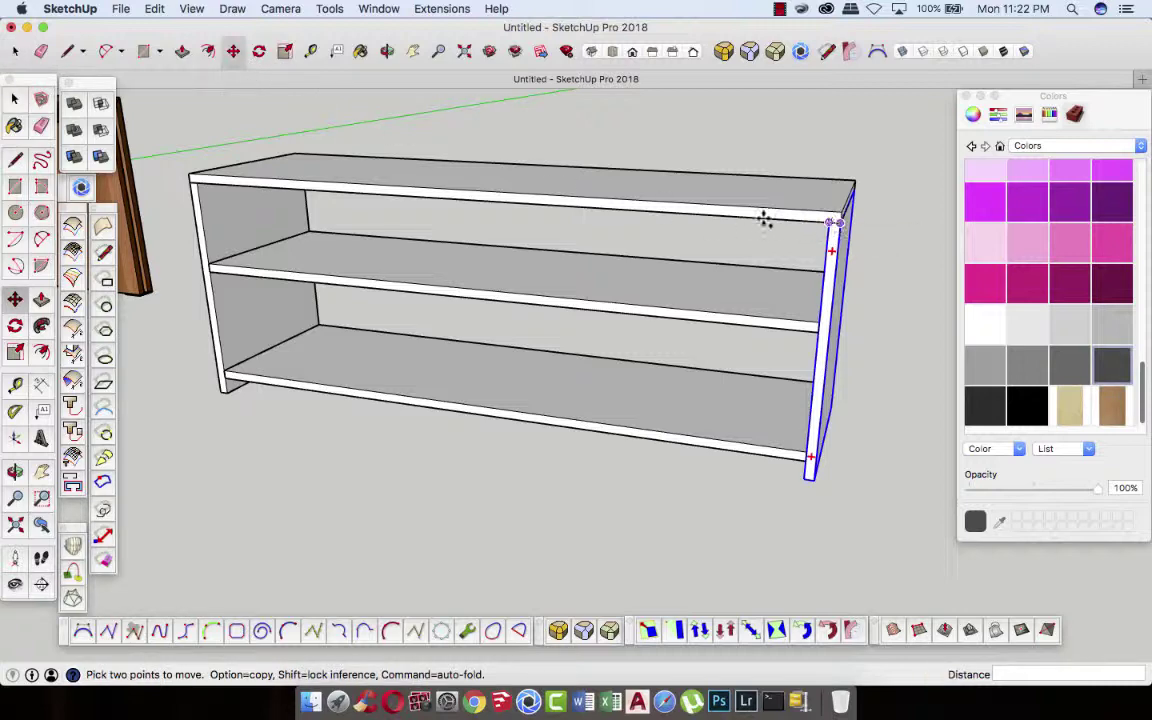
pyautogui.press('alt')
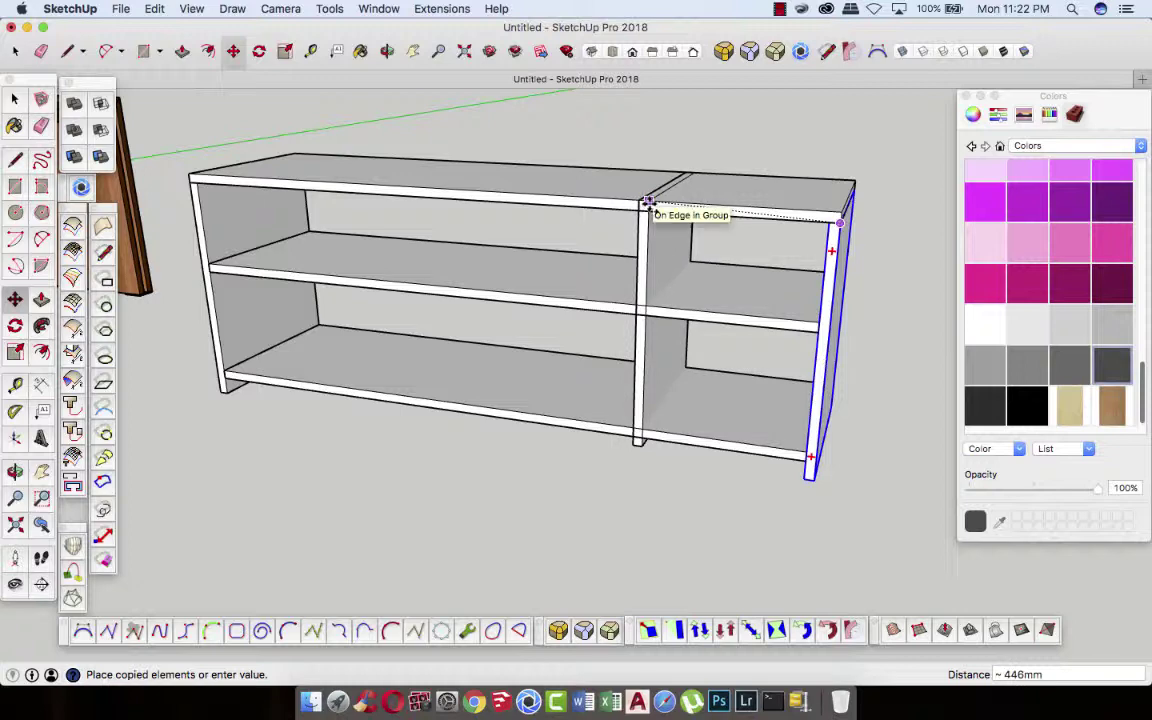
pyautogui.write('500')
pyautogui.press('Return')
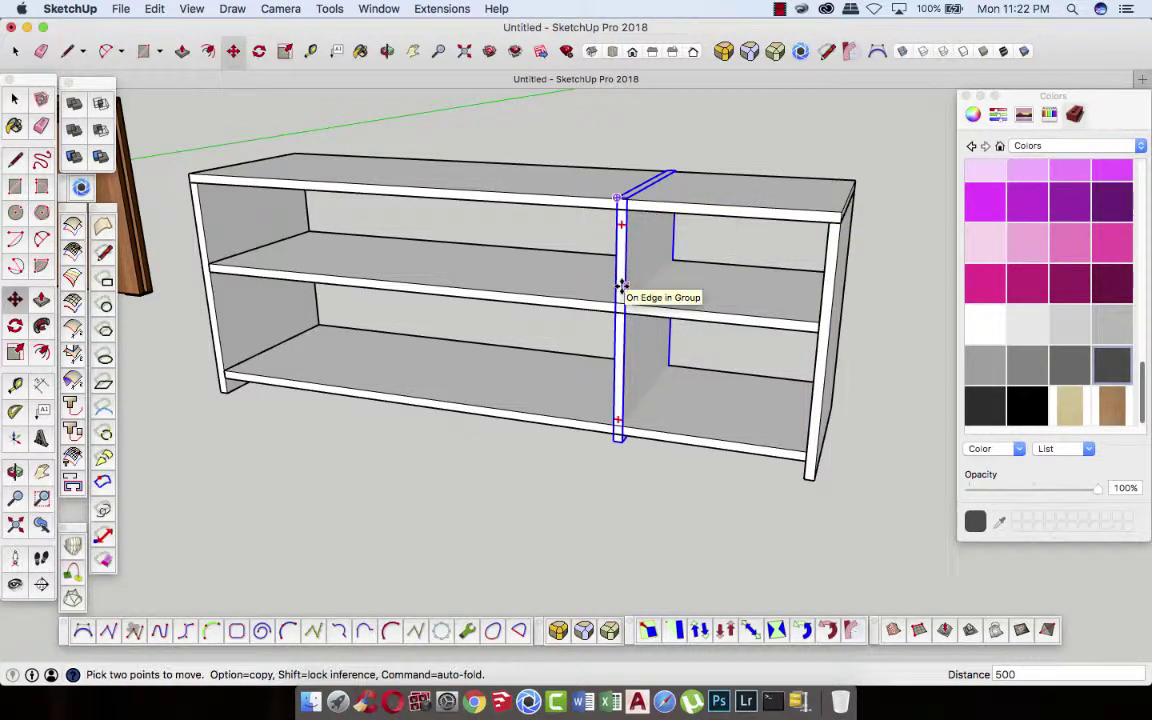
pyautogui.click(626, 216)
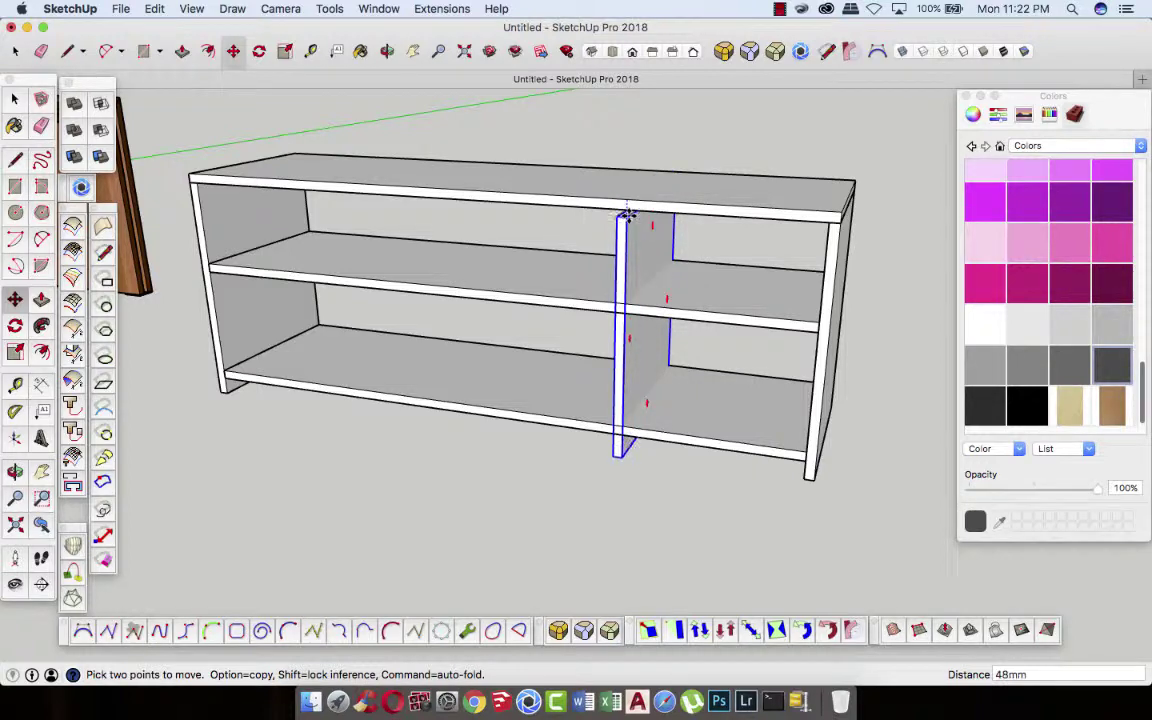
pyautogui.click(617, 283)
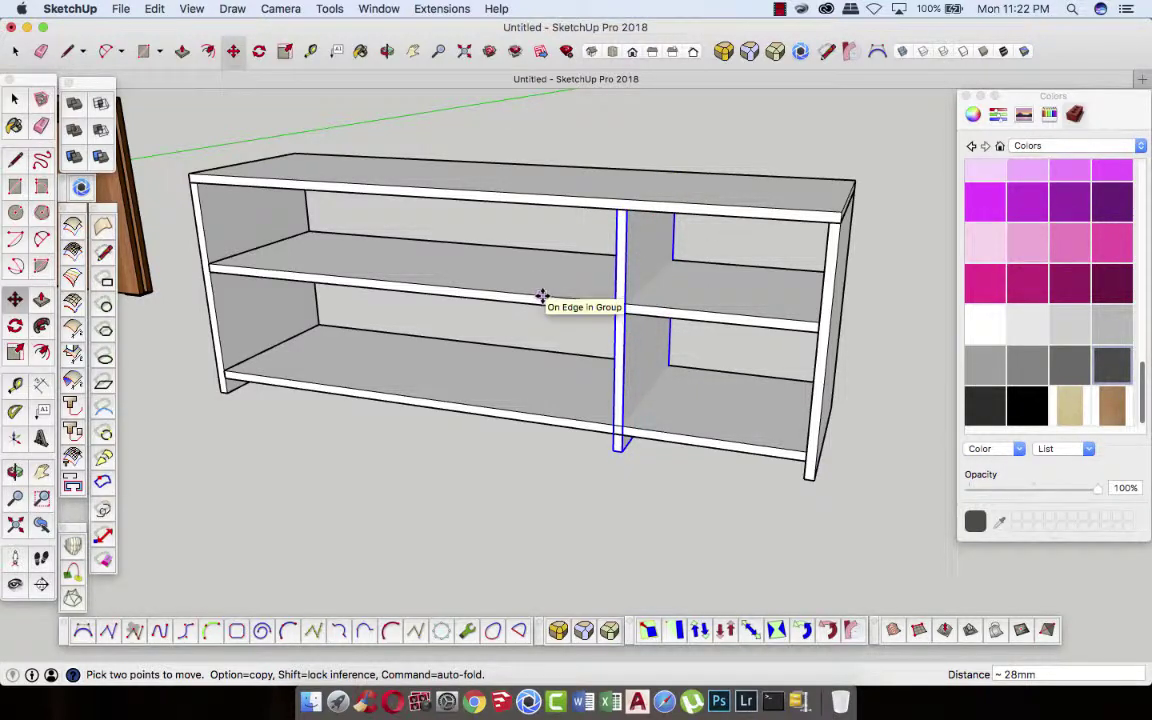
pyautogui.keyDown('alt'); pyautogui.click(196, 183); pyautogui.keyUp('alt')
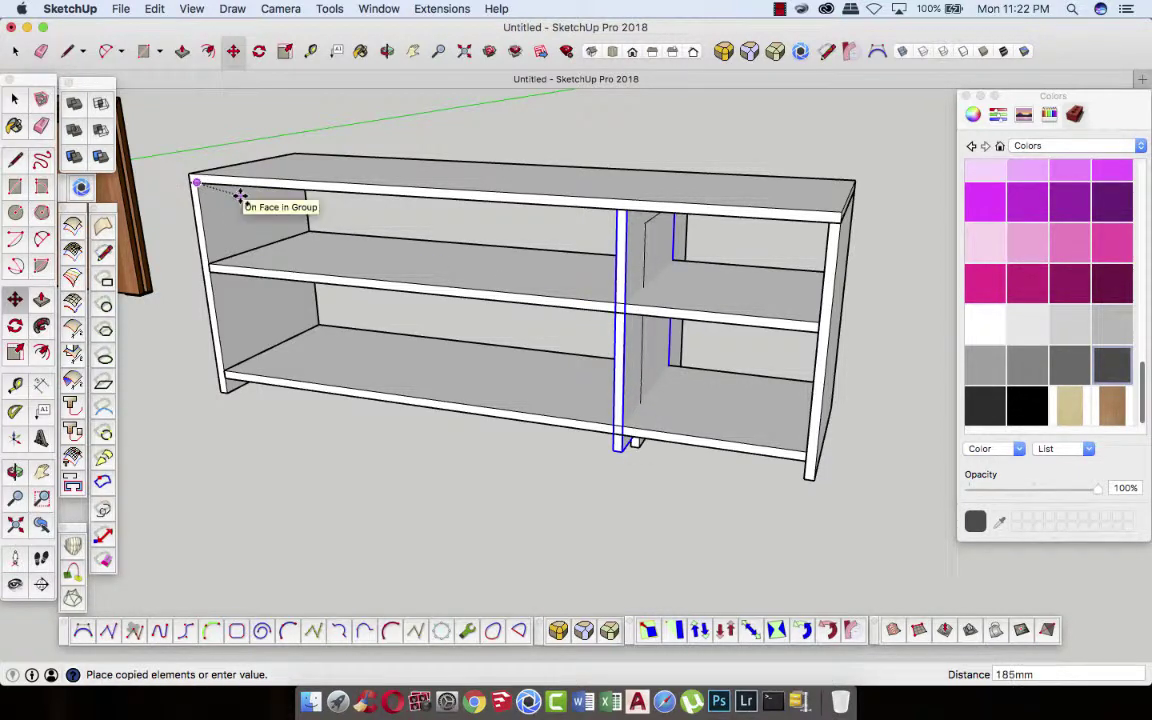
pyautogui.press('Escape')
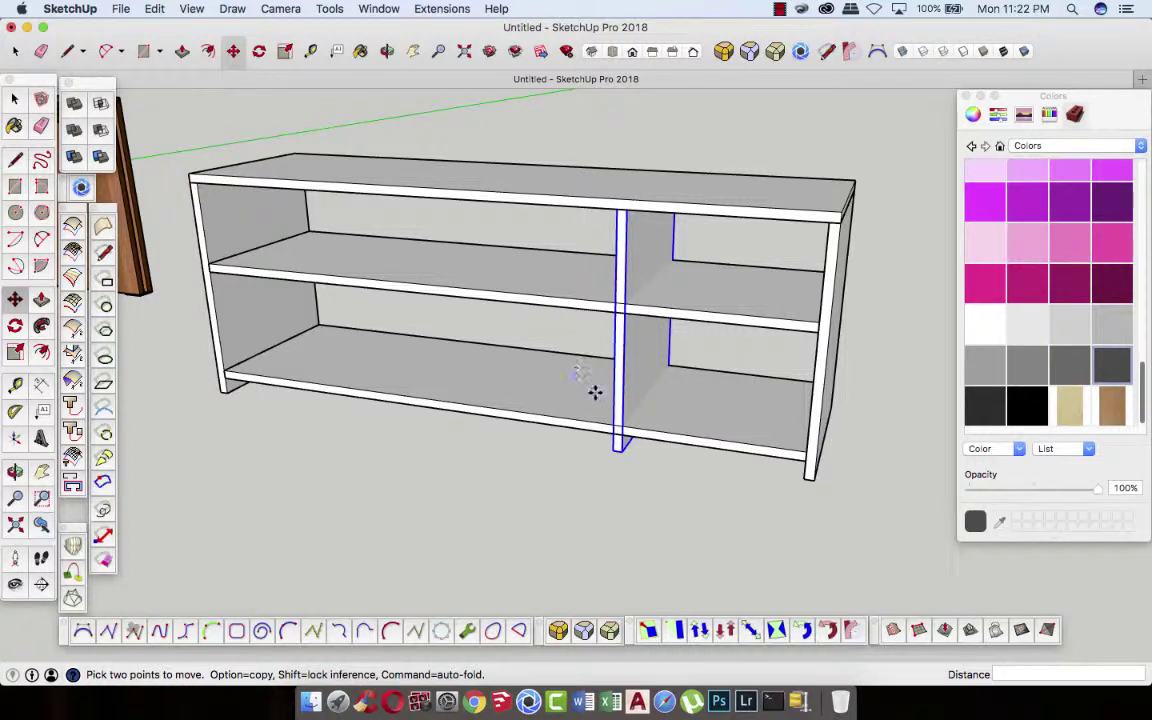
pyautogui.press('super+c')
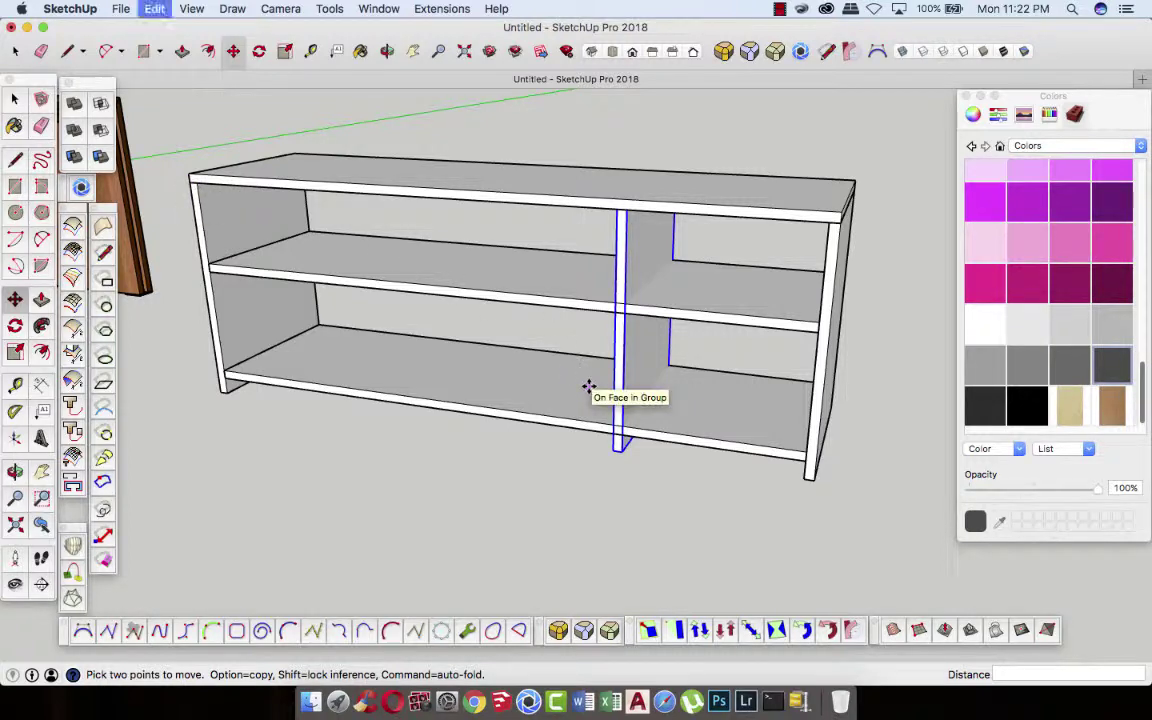
pyautogui.press('Delete')
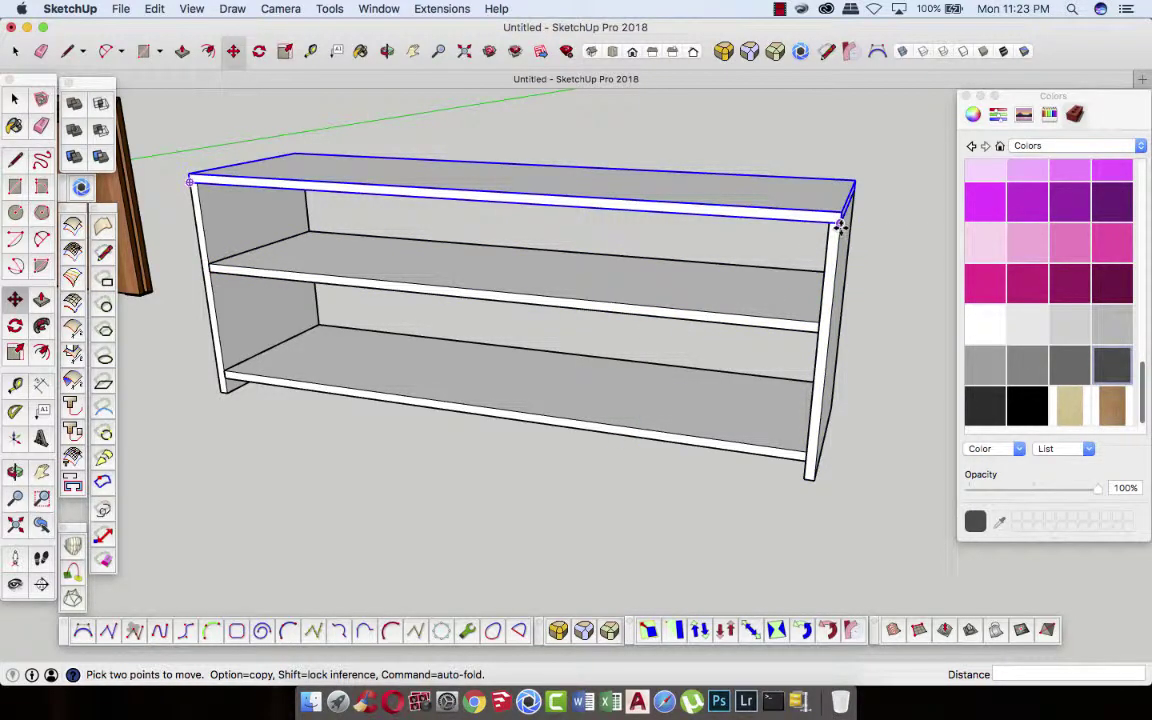
# - Copy a side panel 500 mm inward as the first vertical divider
pyautogui.scroll(3, 840, 231)
pyautogui.scroll(3, 845, 222)
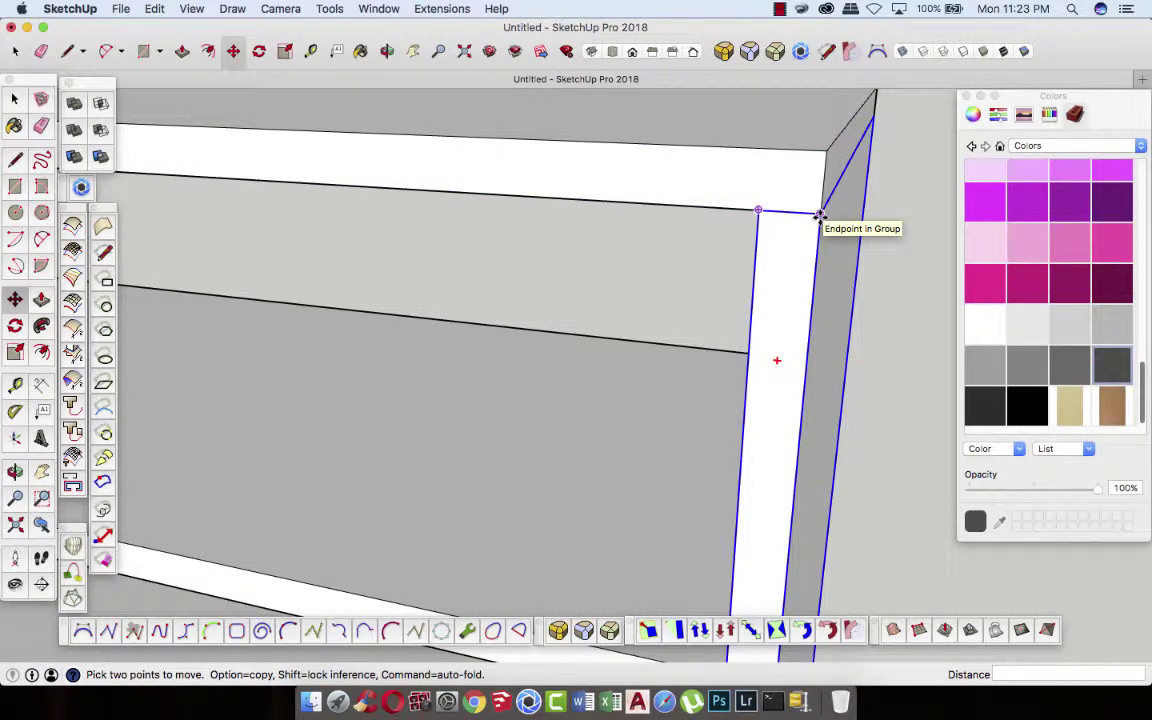
pyautogui.click(819, 216)
pyautogui.press('alt')
pyautogui.scroll(-3, 656, 237)
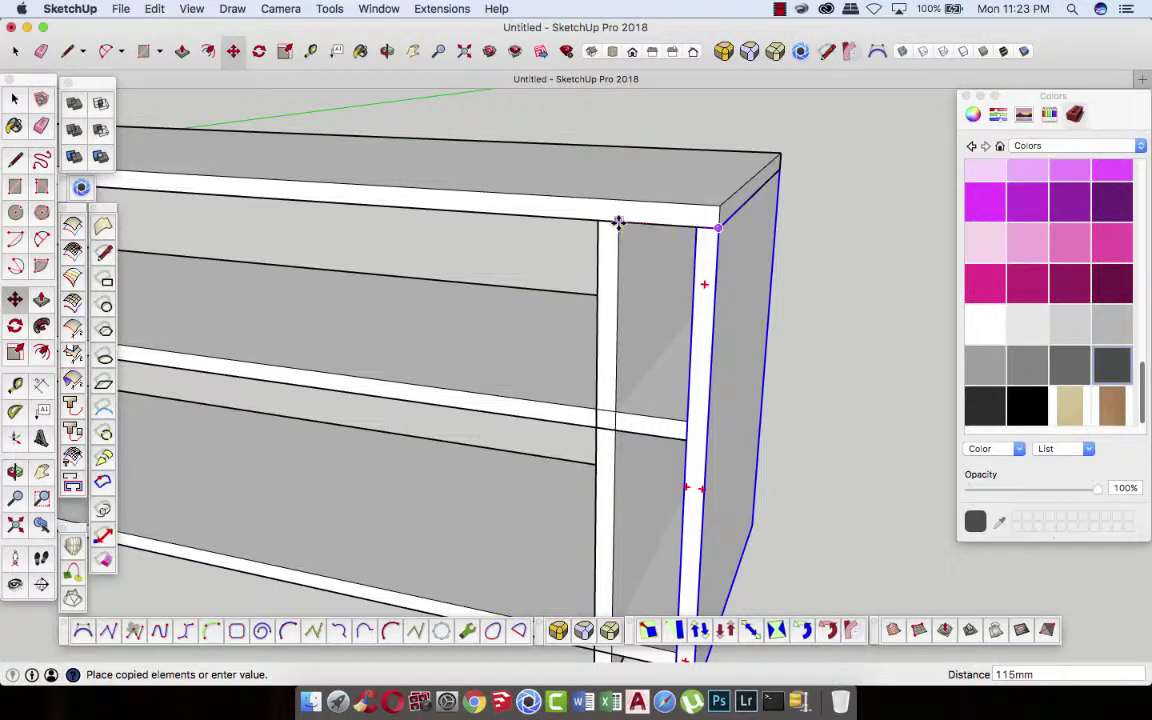
pyautogui.click(618, 222)
pyautogui.write('500')
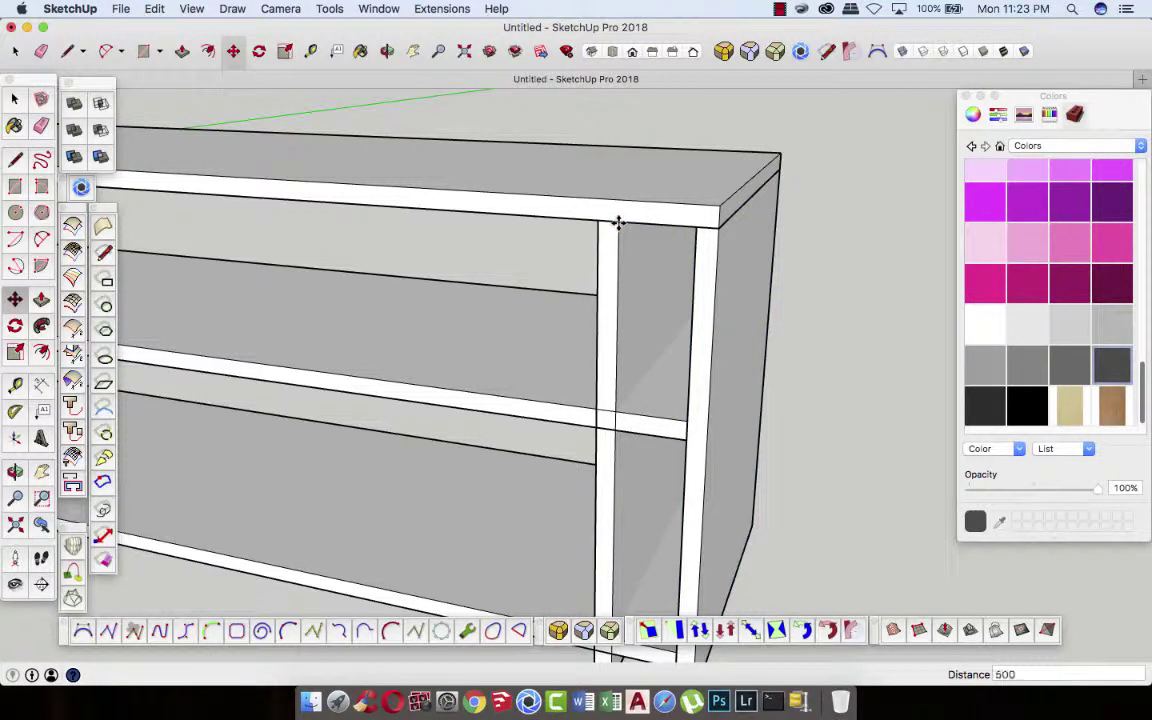
pyautogui.press('Return')
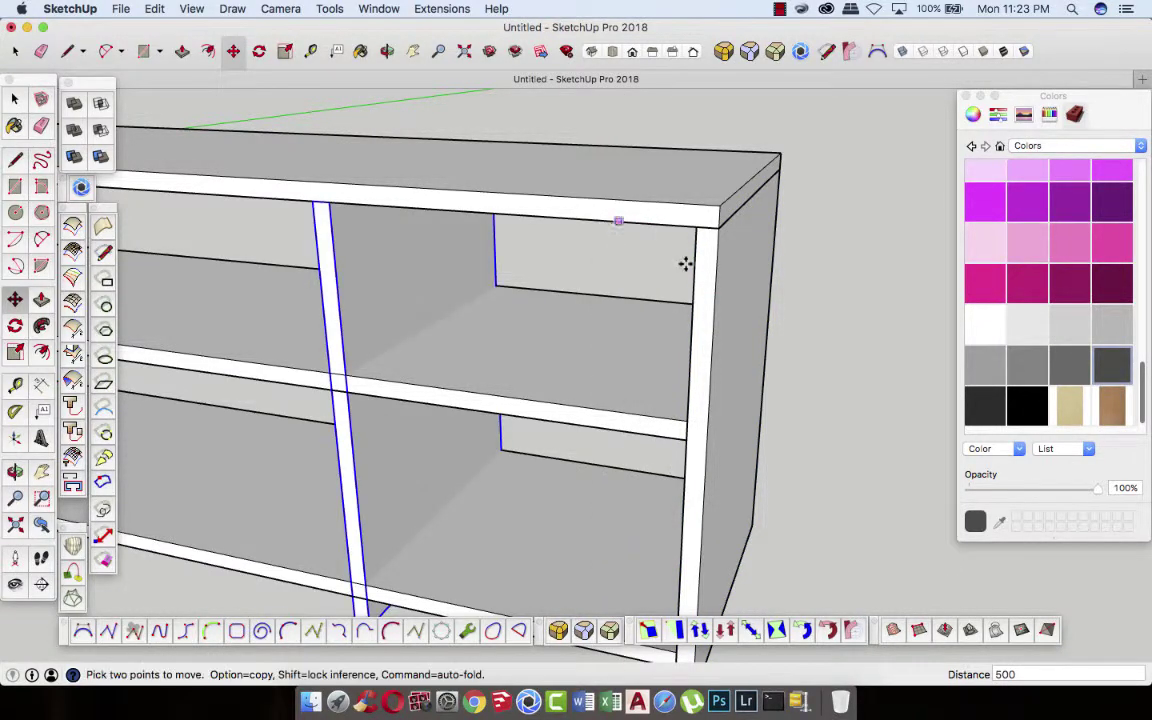
# - Copy the left side panel 500 mm across as the second divider
pyautogui.scroll(-3, 740, 400)
pyautogui.scroll(-3, 761, 424)
pyautogui.scroll(3, 303, 310)
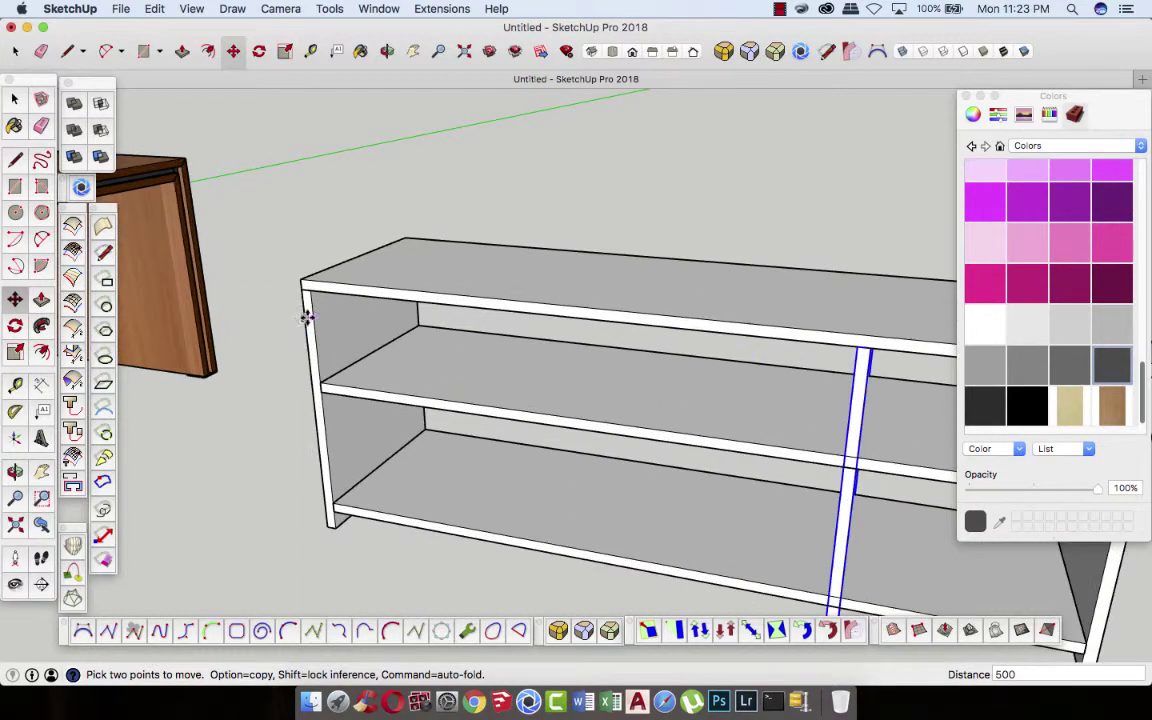
pyautogui.scroll(3, 303, 300)
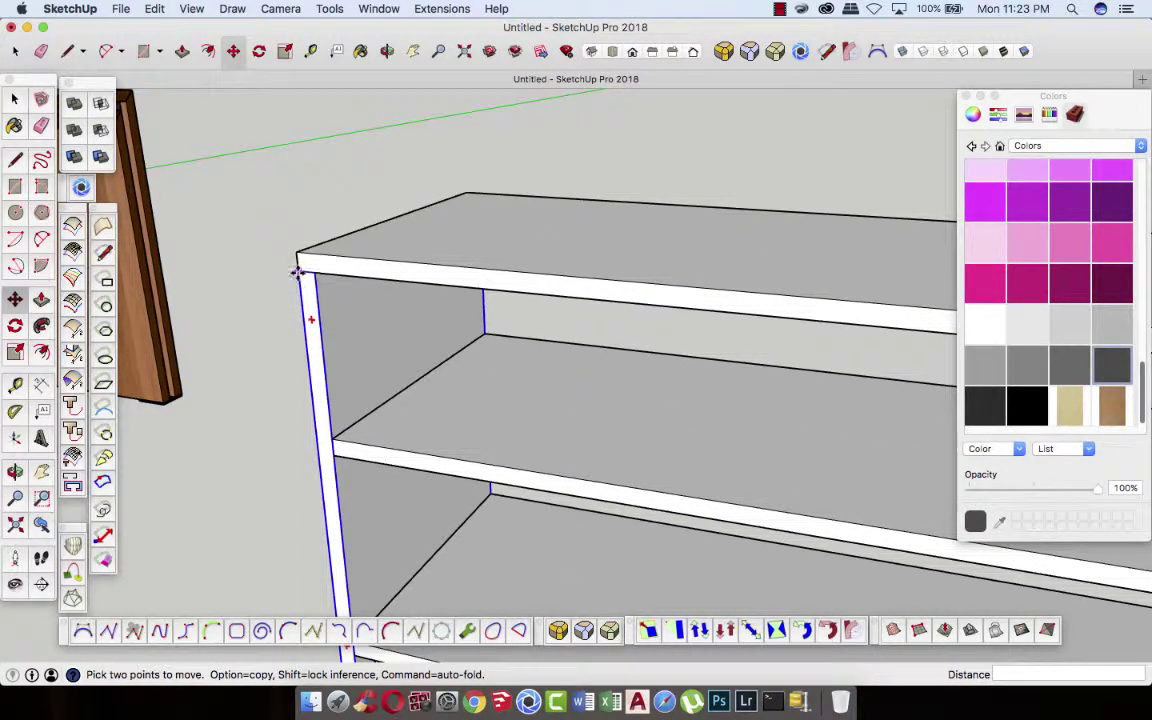
pyautogui.press('alt')
pyautogui.click(297, 270)
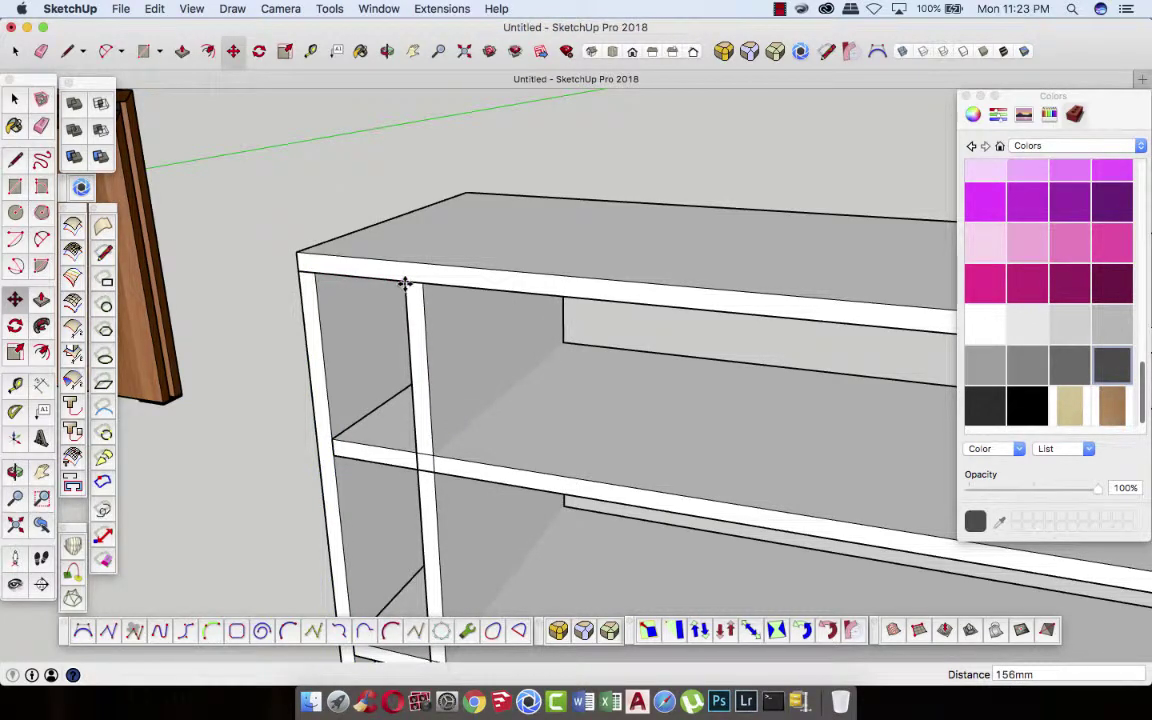
pyautogui.write('500')
pyautogui.press('Return')
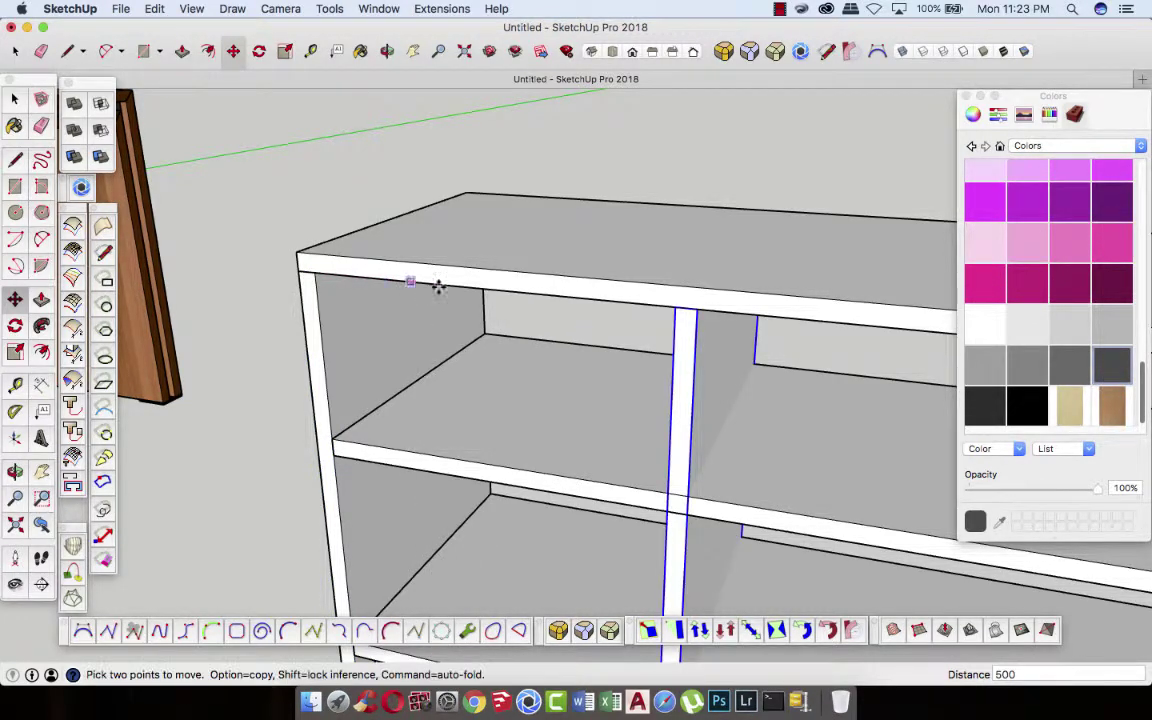
# - Orbit and zoom to see the whole unit and the desk
pyautogui.scroll(-3, 527, 321)
pyautogui.scroll(-3, 531, 343)
pyautogui.moveTo(531, 343); pyautogui.dragTo(343, 245, button='middle')
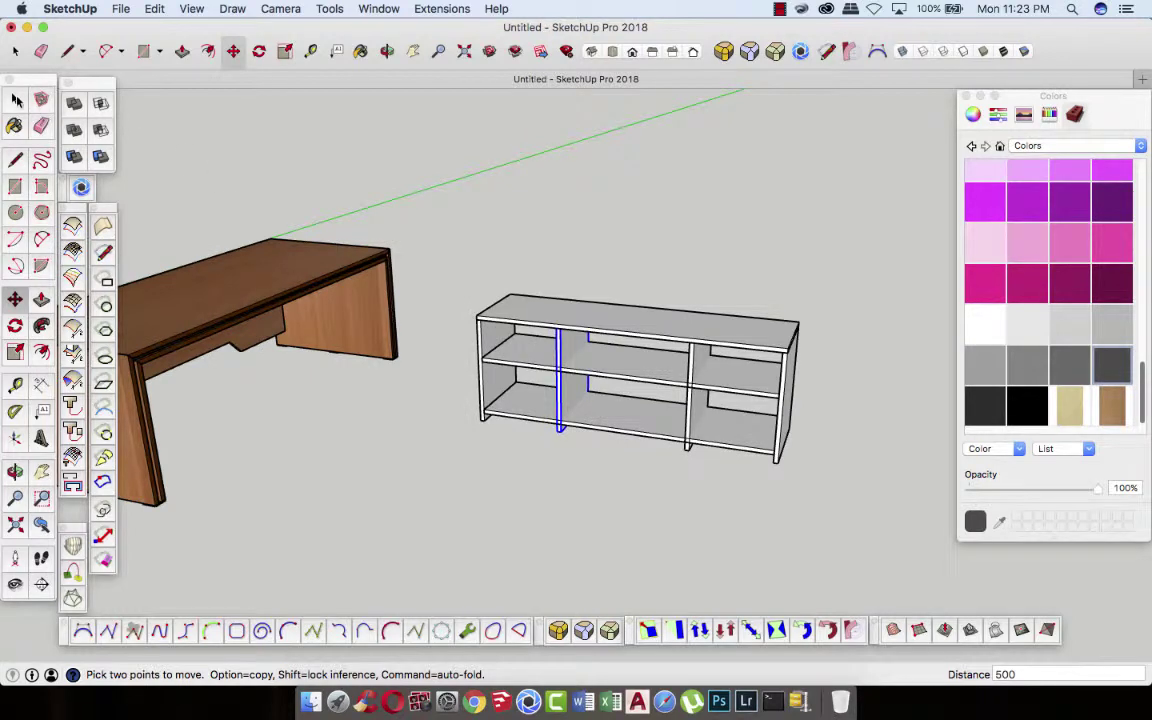
pyautogui.click(16, 99)
pyautogui.scroll(2, 677, 402)
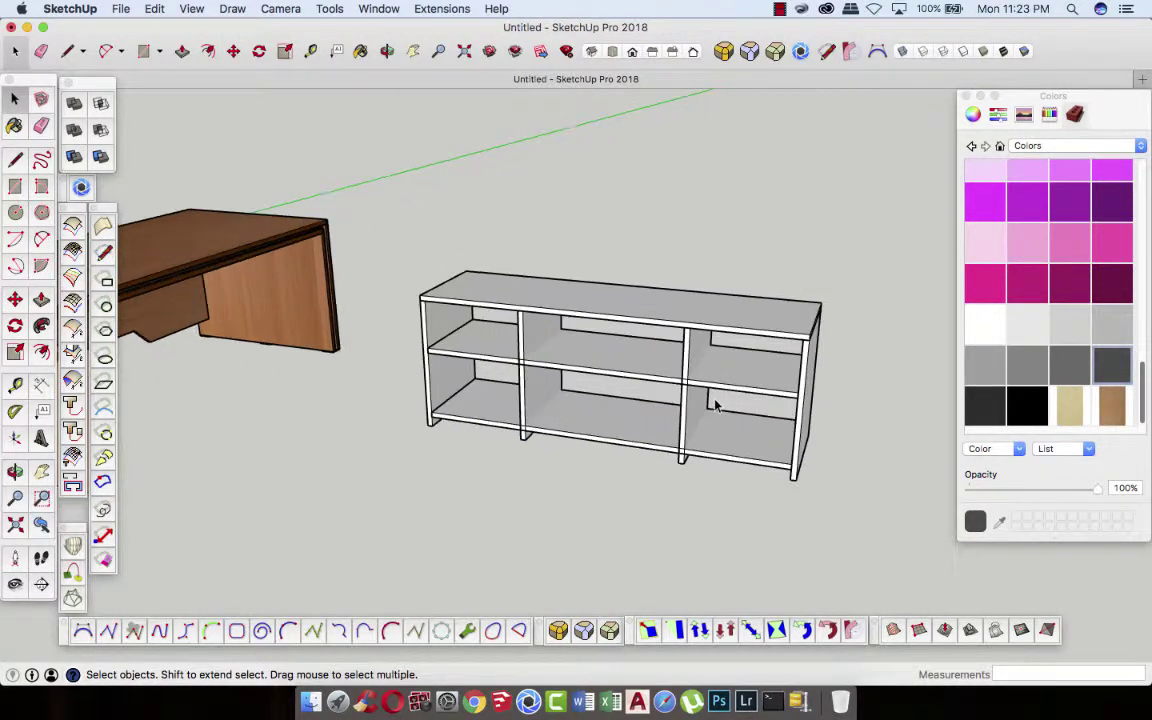
pyautogui.scroll(3, 700, 400)
pyautogui.scroll(2, 712, 400)
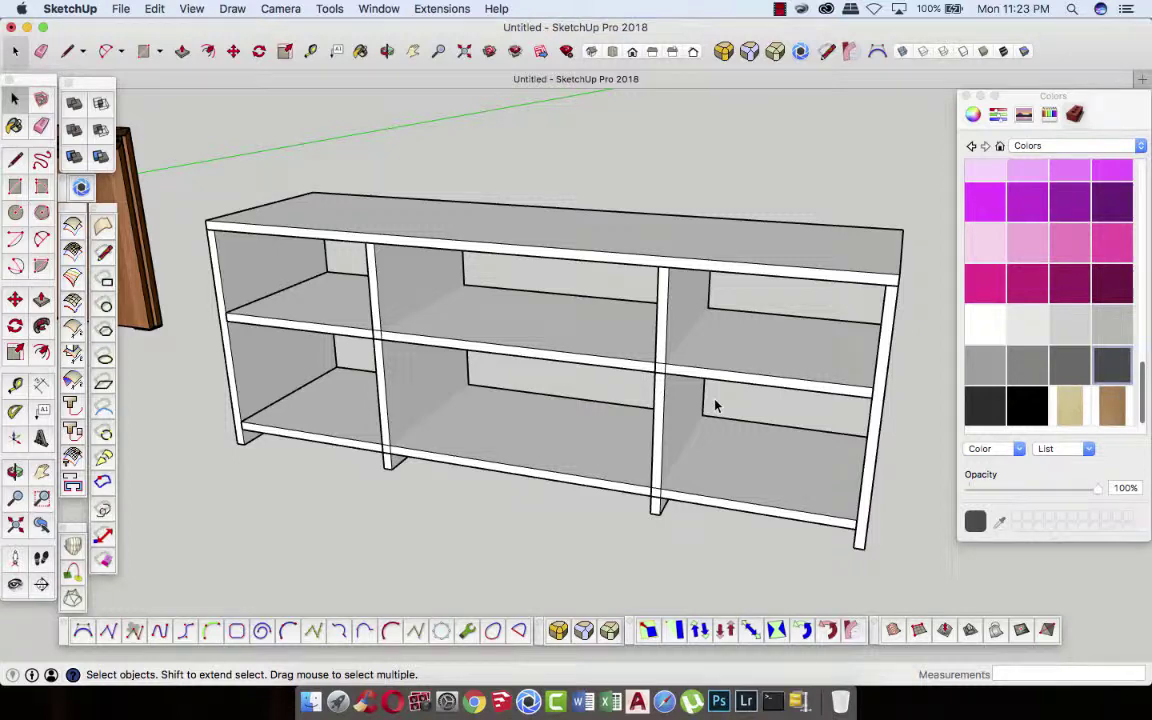
# - Scale the middle shelf's depth down to 0.89
pyautogui.click(578, 350)
pyautogui.press('s')
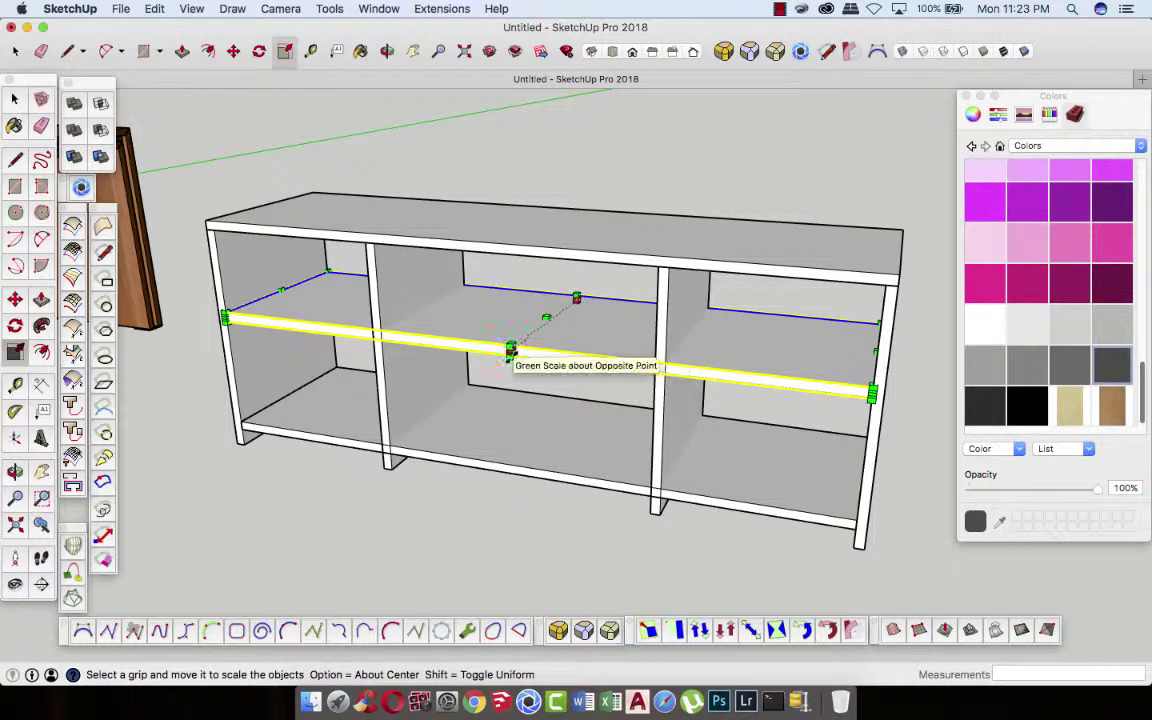
pyautogui.moveTo(510, 352); pyautogui.dragTo(520, 345)
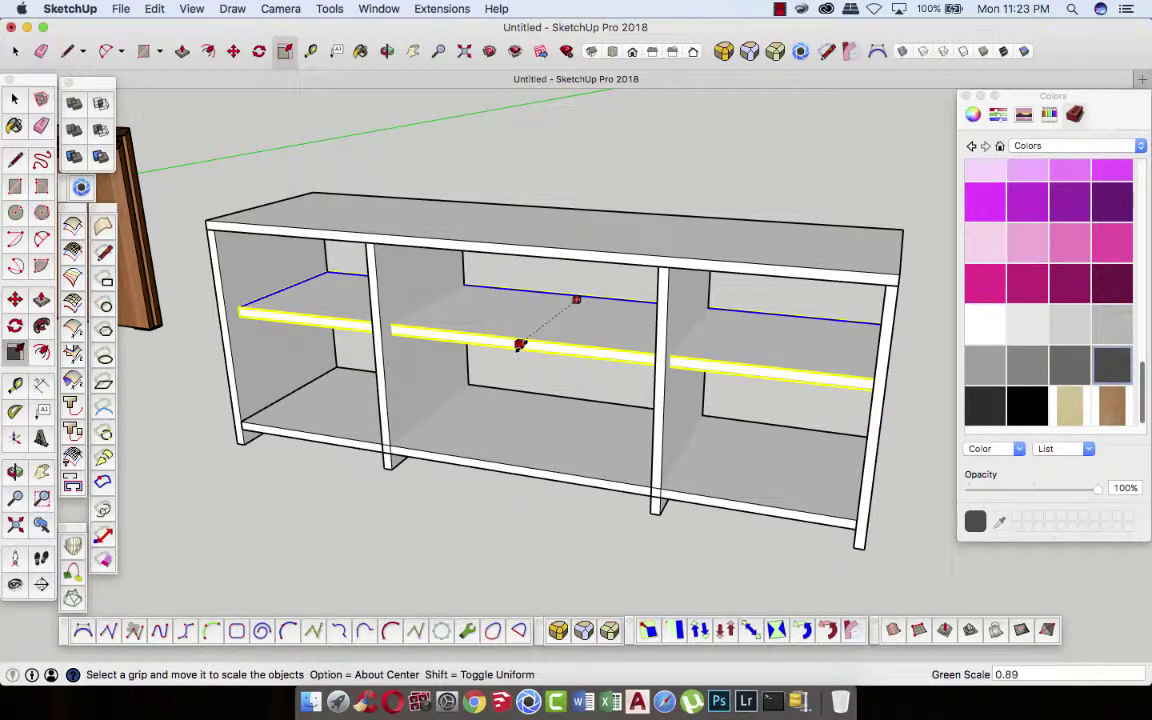
pyautogui.click(519, 345)
pyautogui.press('space')
pyautogui.click(172, 127)
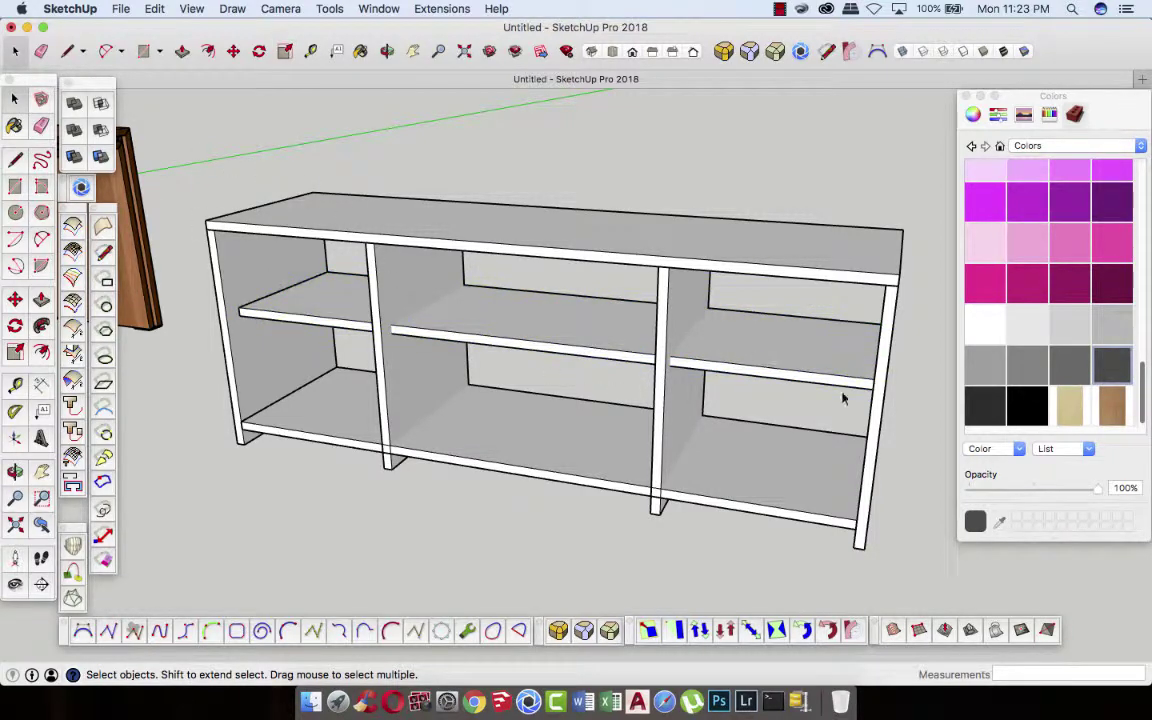
# - Shorten the middle shelf along red to 0.18 so it fits the left bay
pyautogui.click(600, 366)
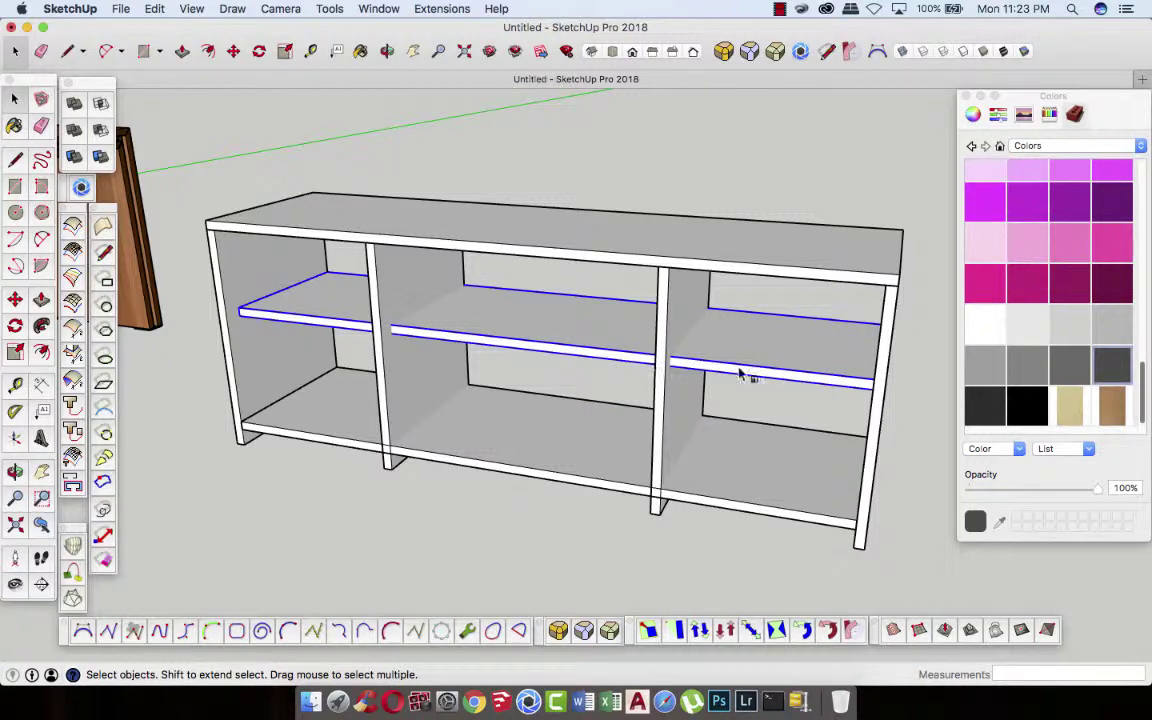
pyautogui.press('s')
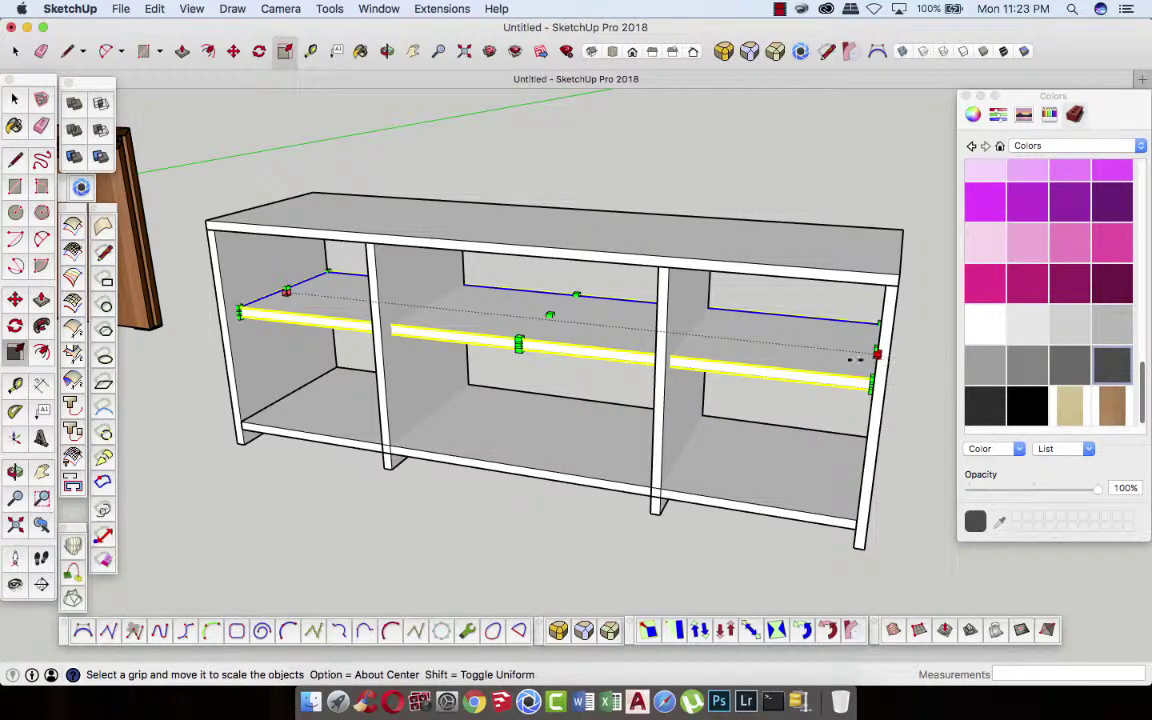
pyautogui.moveTo(367, 335); pyautogui.dragTo(381, 442)
# - Scale the left-bay shelf along green to 1.12 to make it deeper
pyautogui.click(13, 99)
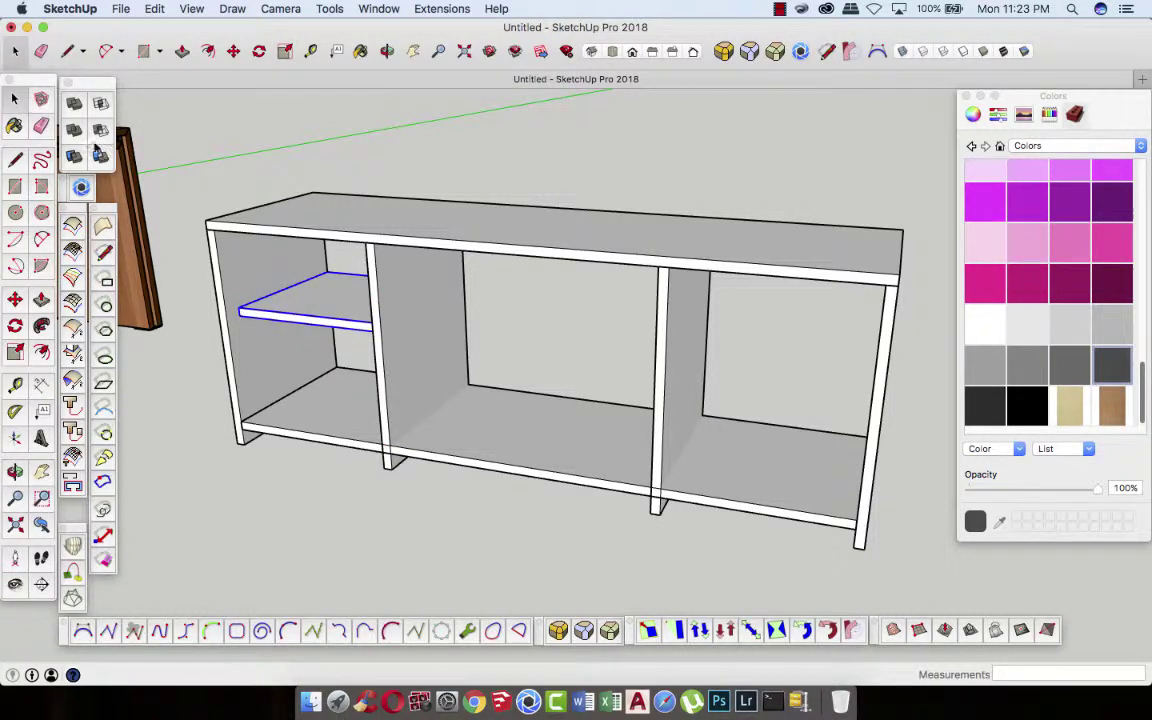
pyautogui.click(200, 222)
pyautogui.click(268, 310)
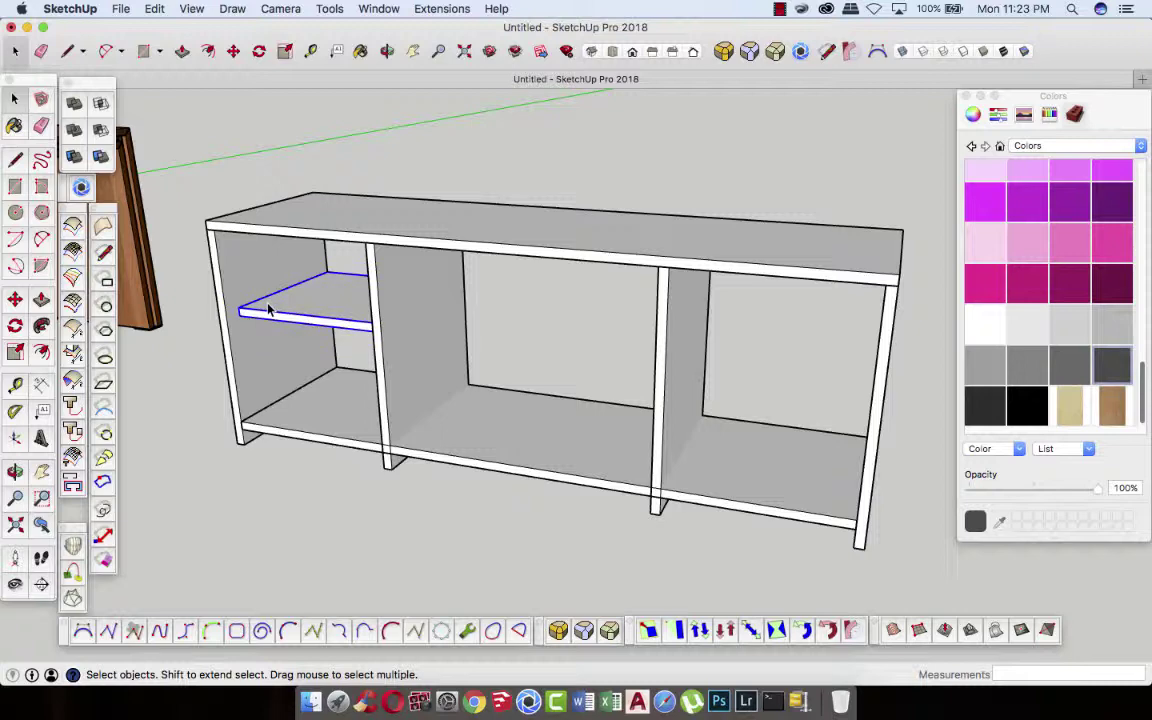
pyautogui.press('s')
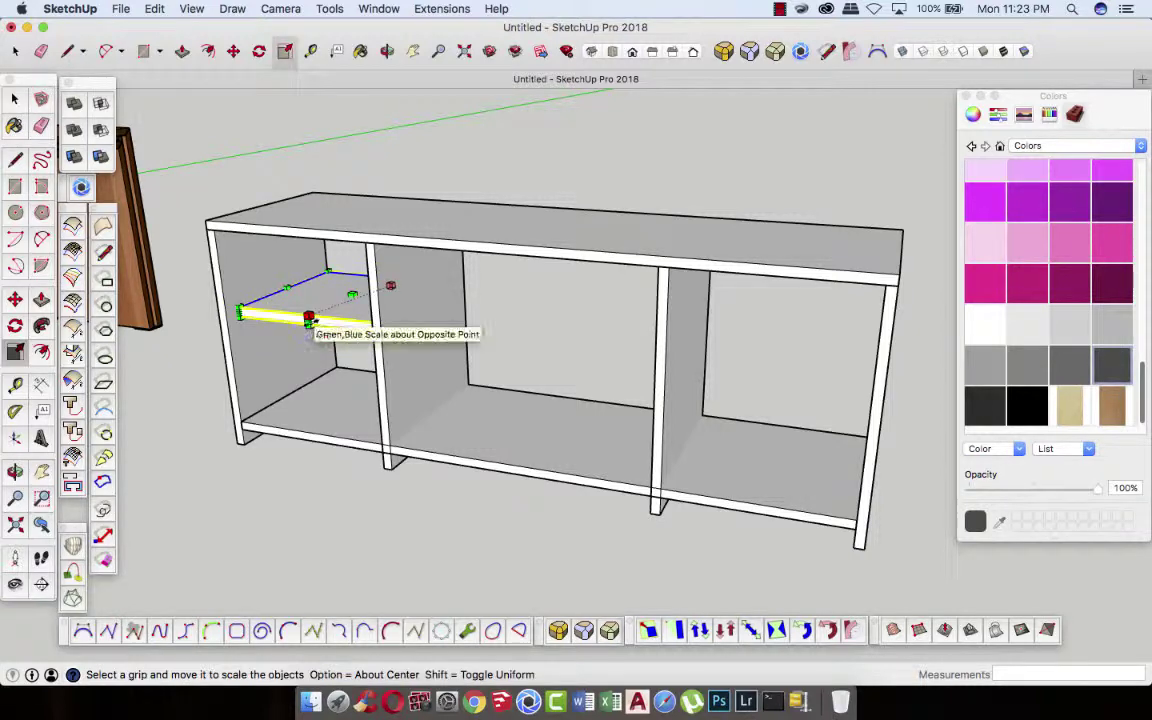
pyautogui.moveTo(238, 310); pyautogui.dragTo(224, 318)
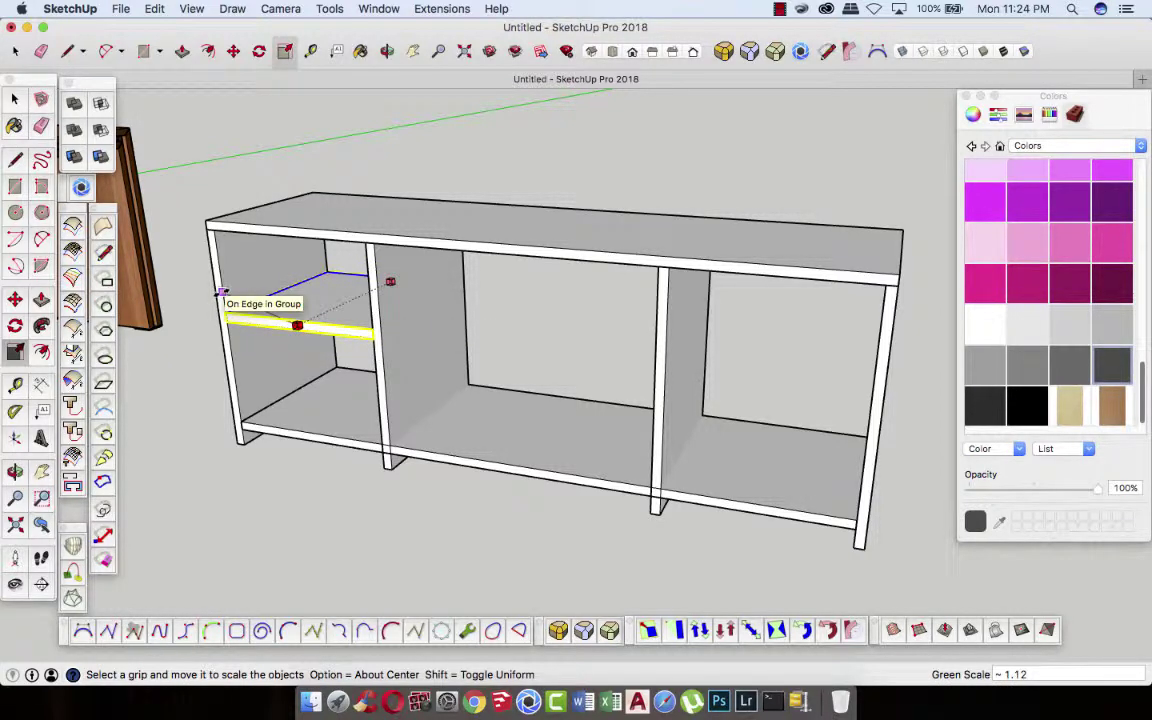
pyautogui.click(15, 99)
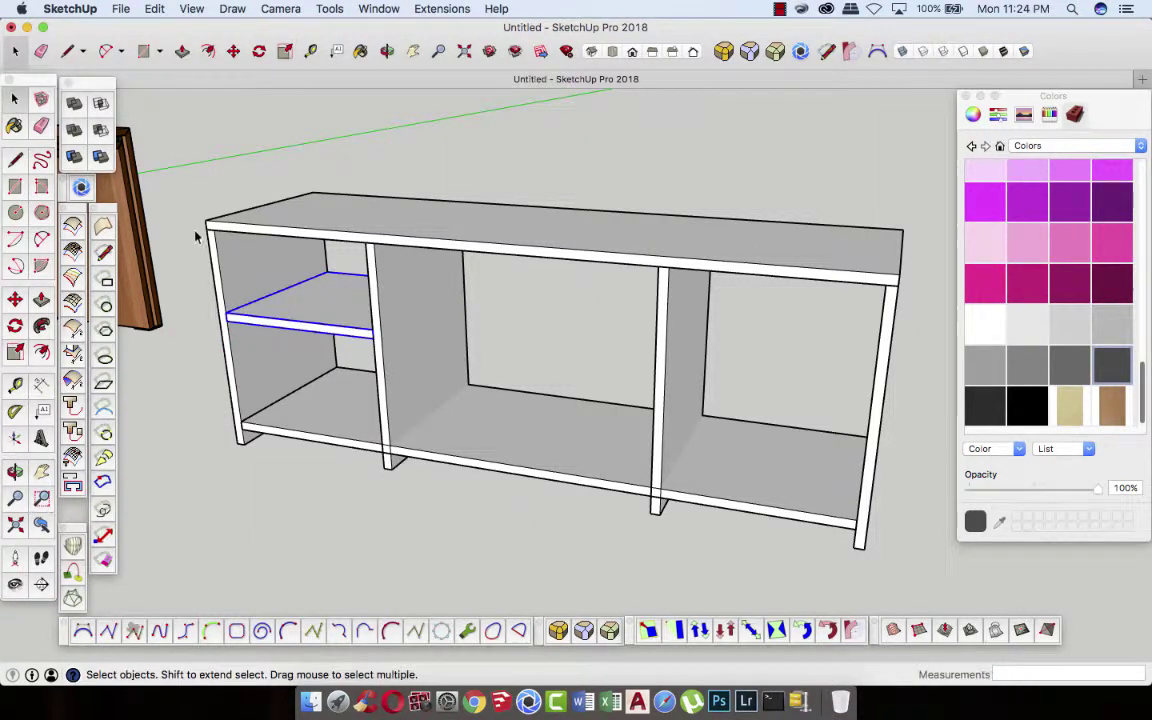
# - Copy the left-bay shelf 1275 mm across into the right bay
pyautogui.click(233, 53)
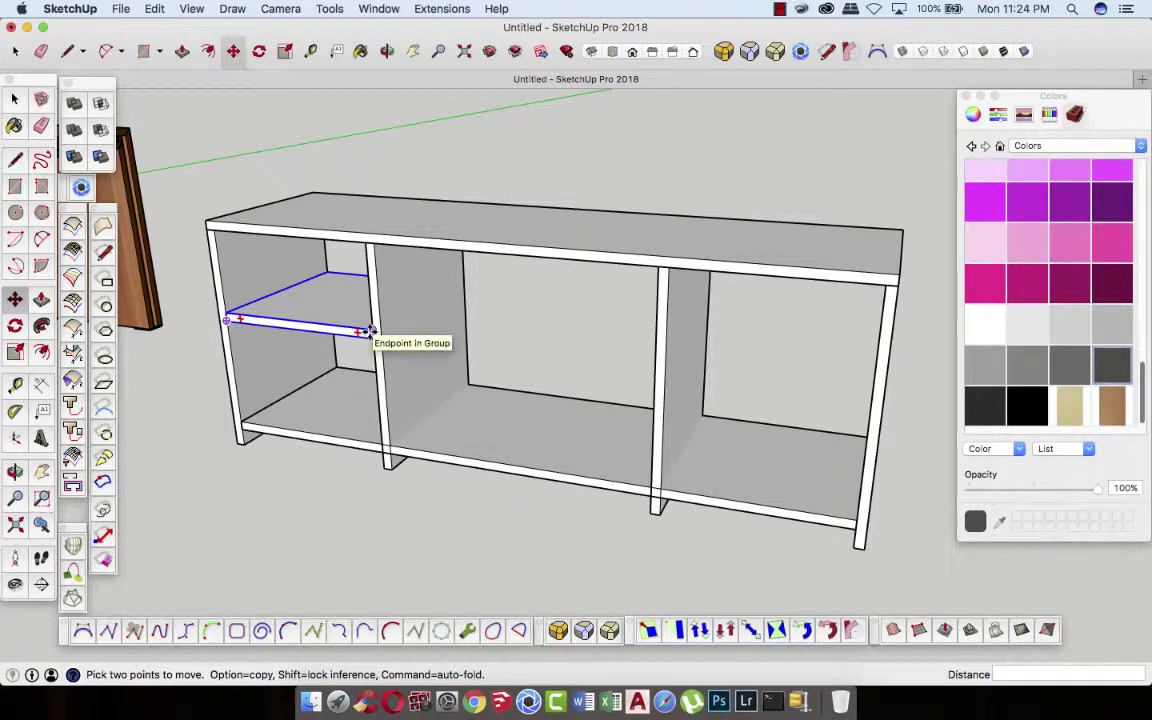
pyautogui.click(370, 331)
pyautogui.press('alt')
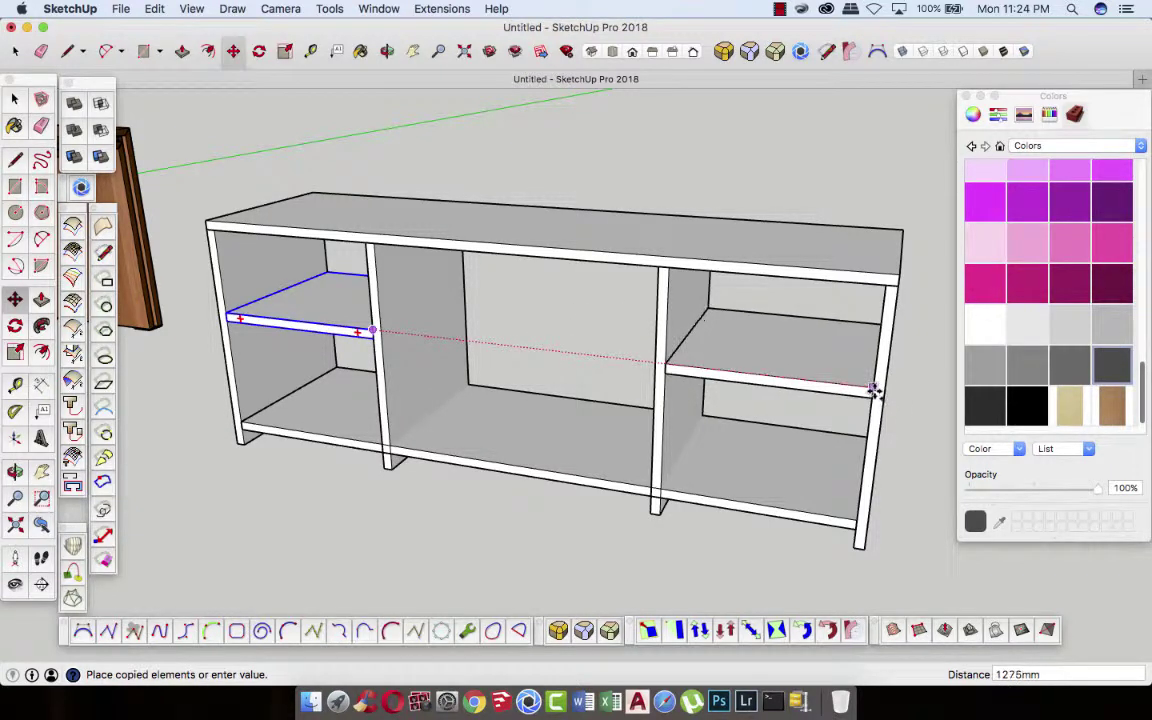
pyautogui.click(873, 390)
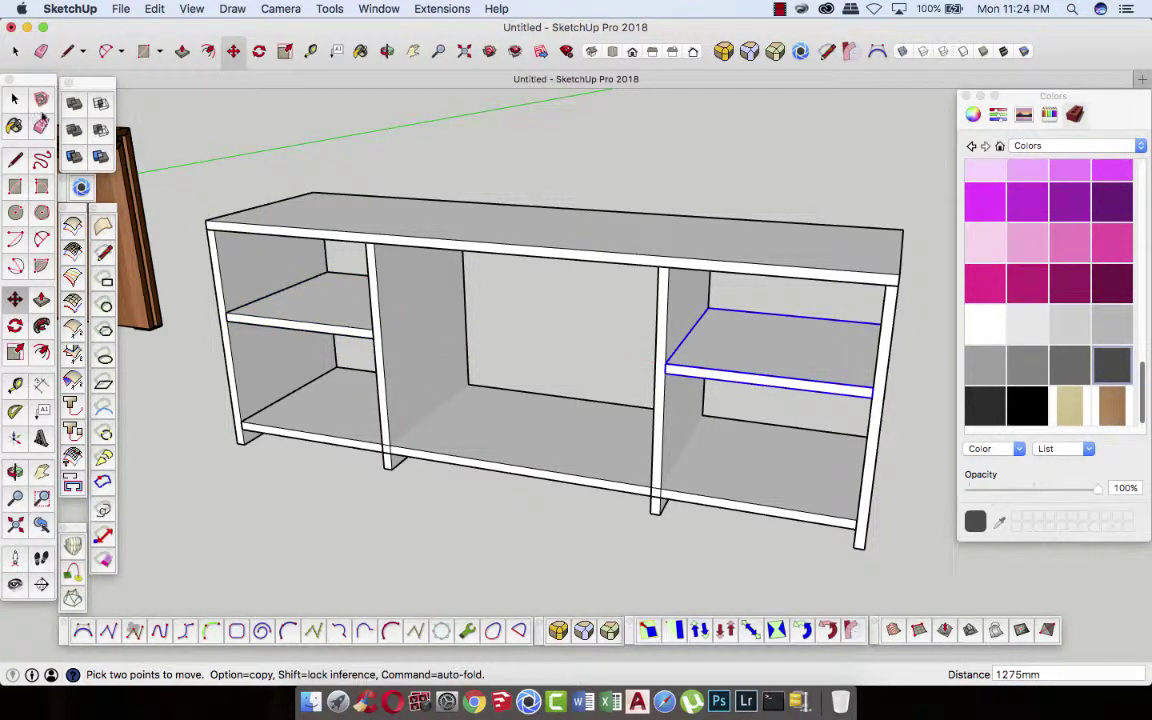
pyautogui.click(14, 98)
pyautogui.click(300, 175)
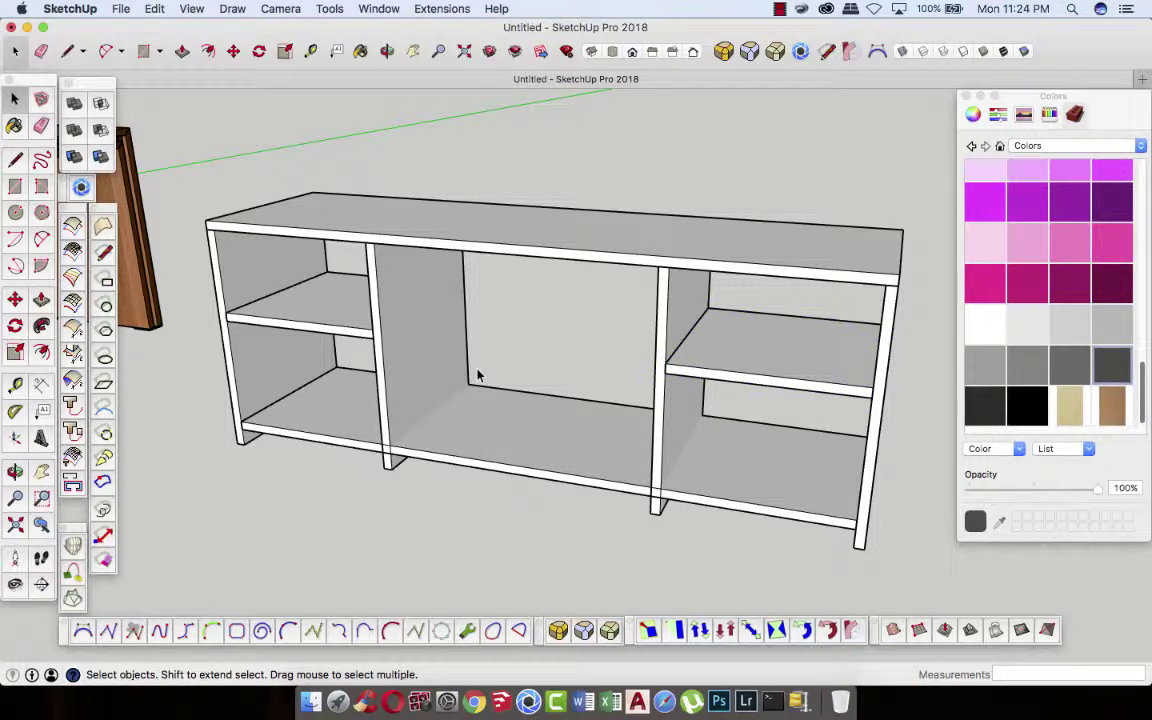
# - Orbit round to face the shelf unit's open front, with the desk behind
pyautogui.click(388, 53)
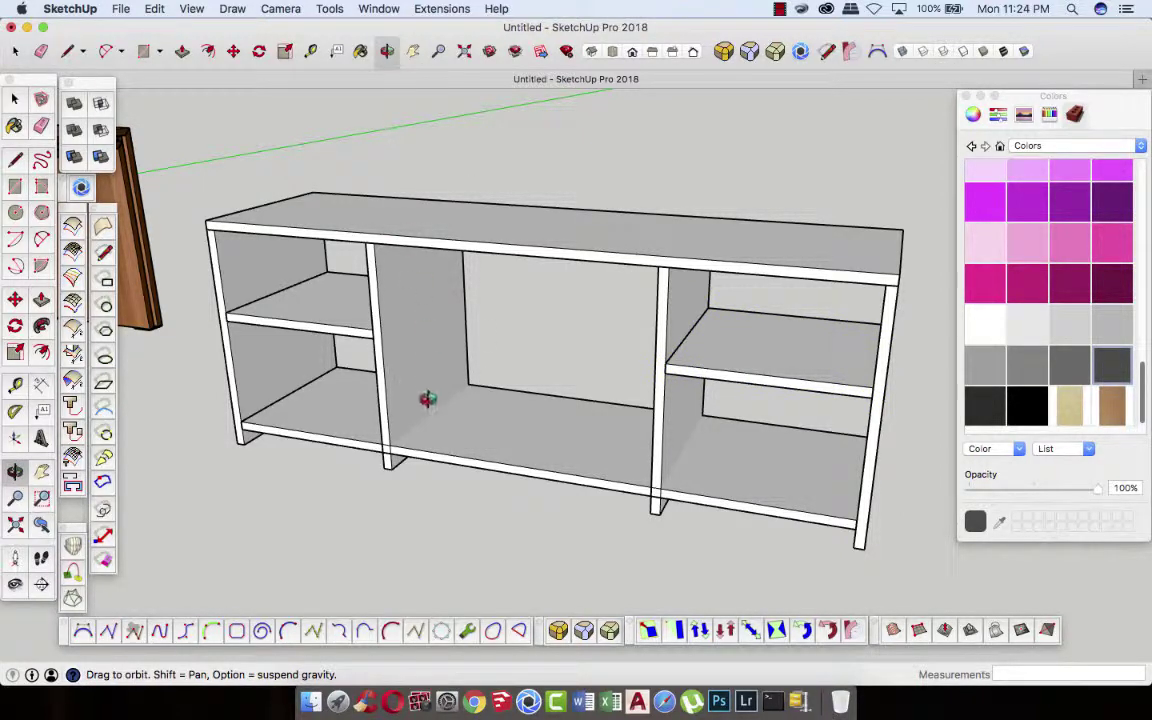
pyautogui.moveTo(390, 418)
pyautogui.mouseDown()
pyautogui.moveTo(408, 450)
pyautogui.moveTo(447, 226)
pyautogui.moveTo(453, 445)
pyautogui.moveTo(488, 349)
pyautogui.moveTo(440, 300)
pyautogui.mouseUp()
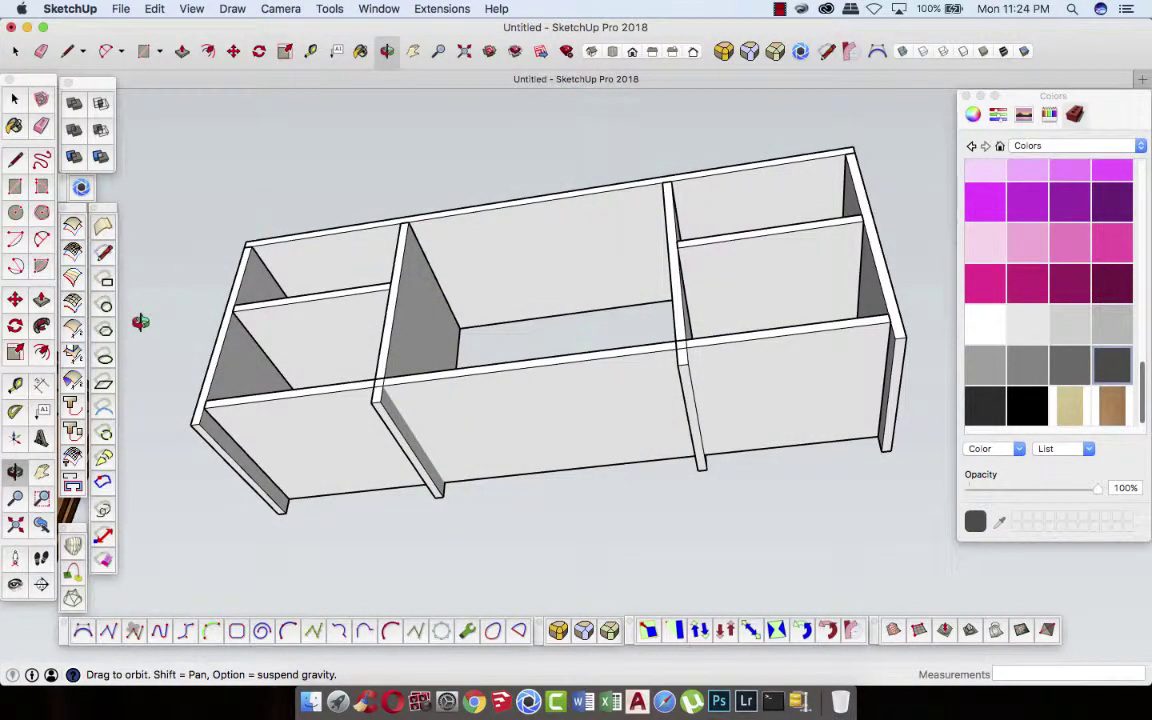
pyautogui.moveTo(290, 342)
pyautogui.mouseDown()
pyautogui.moveTo(396, 556)
pyautogui.moveTo(363, 491)
pyautogui.moveTo(185, 411)
pyautogui.moveTo(316, 430)
pyautogui.moveTo(247, 424)
pyautogui.moveTo(226, 391)
pyautogui.moveTo(257, 375)
pyautogui.mouseUp()
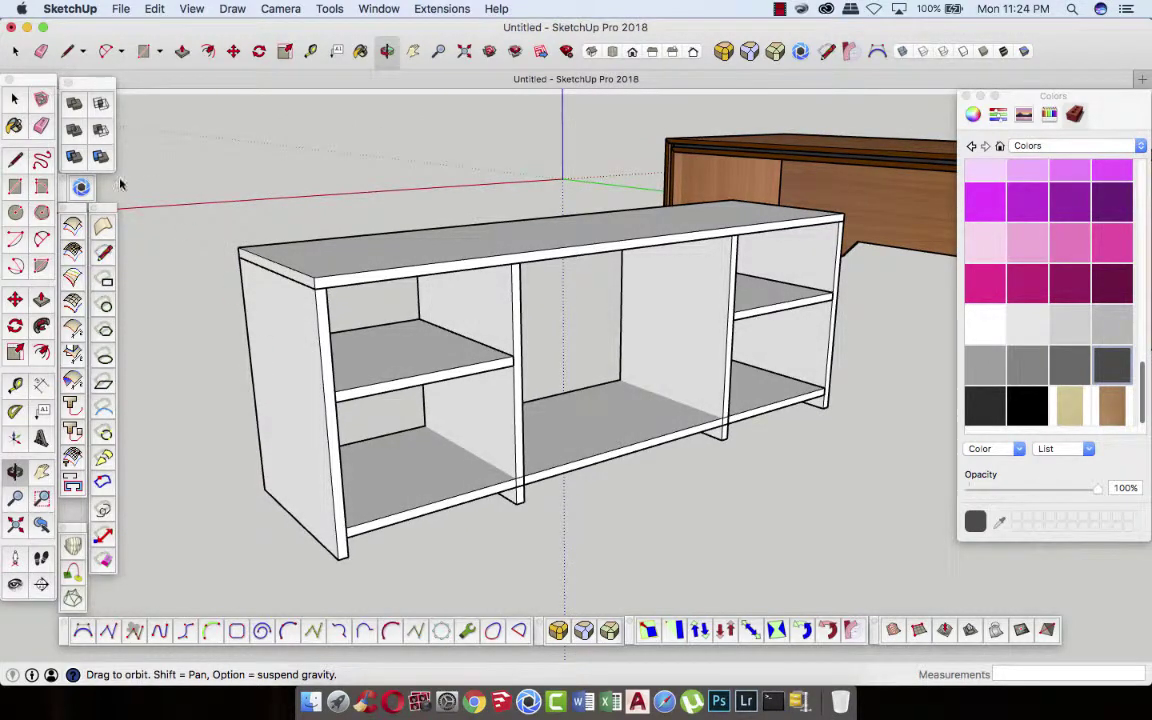
# - Draw a rectangle from the shelf unit's top-front corner across its face
pyautogui.press('r')
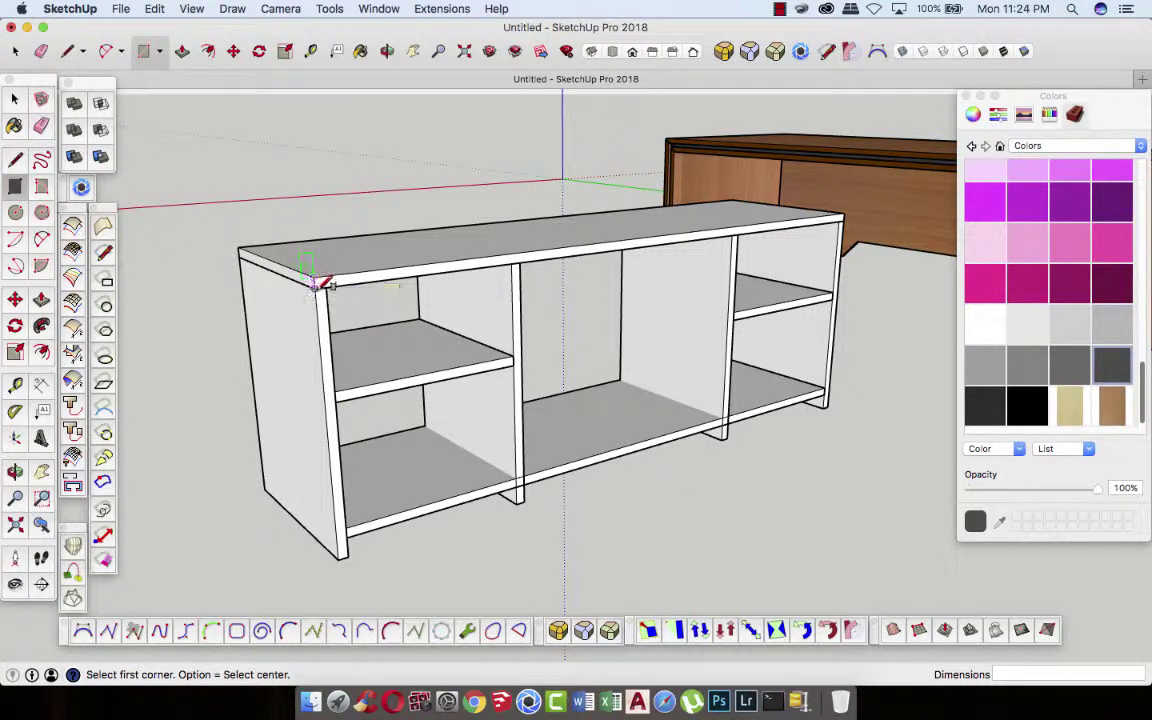
pyautogui.click(314, 288)
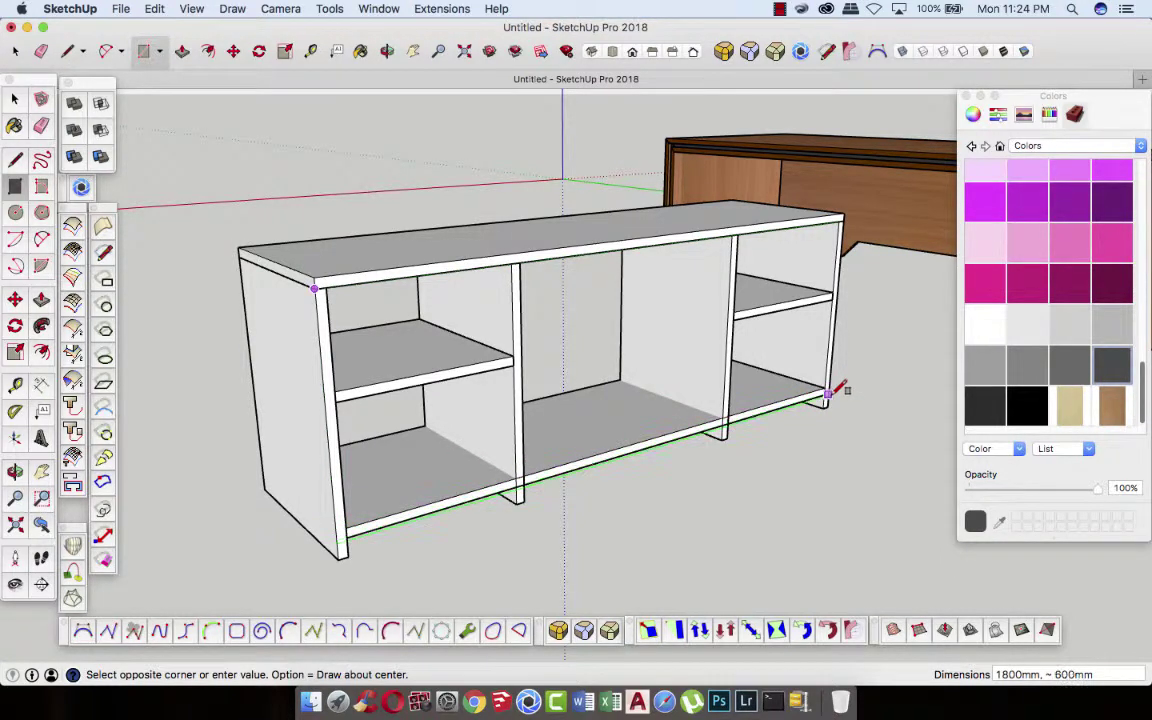
pyautogui.scroll(5, 840, 387)
pyautogui.scroll(3, 840, 387)
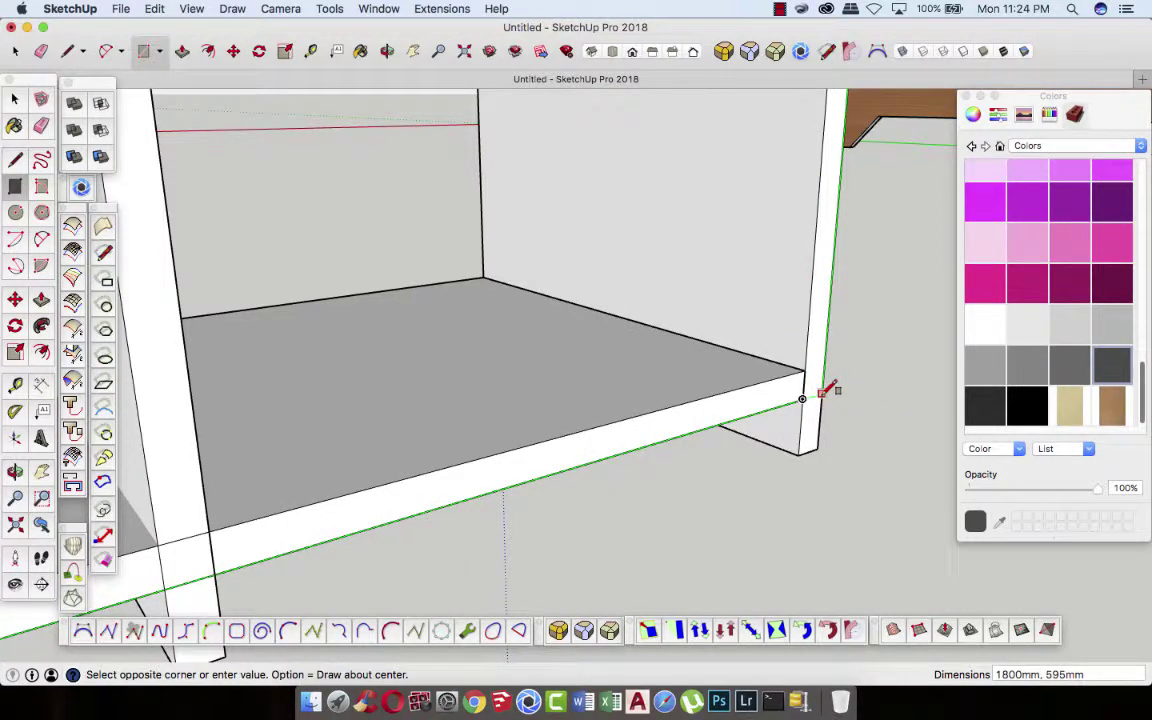
pyautogui.click(802, 399)
pyautogui.scroll(-2, 812, 398)
pyautogui.scroll(-2, 812, 398)
pyautogui.scroll(-4, 812, 398)
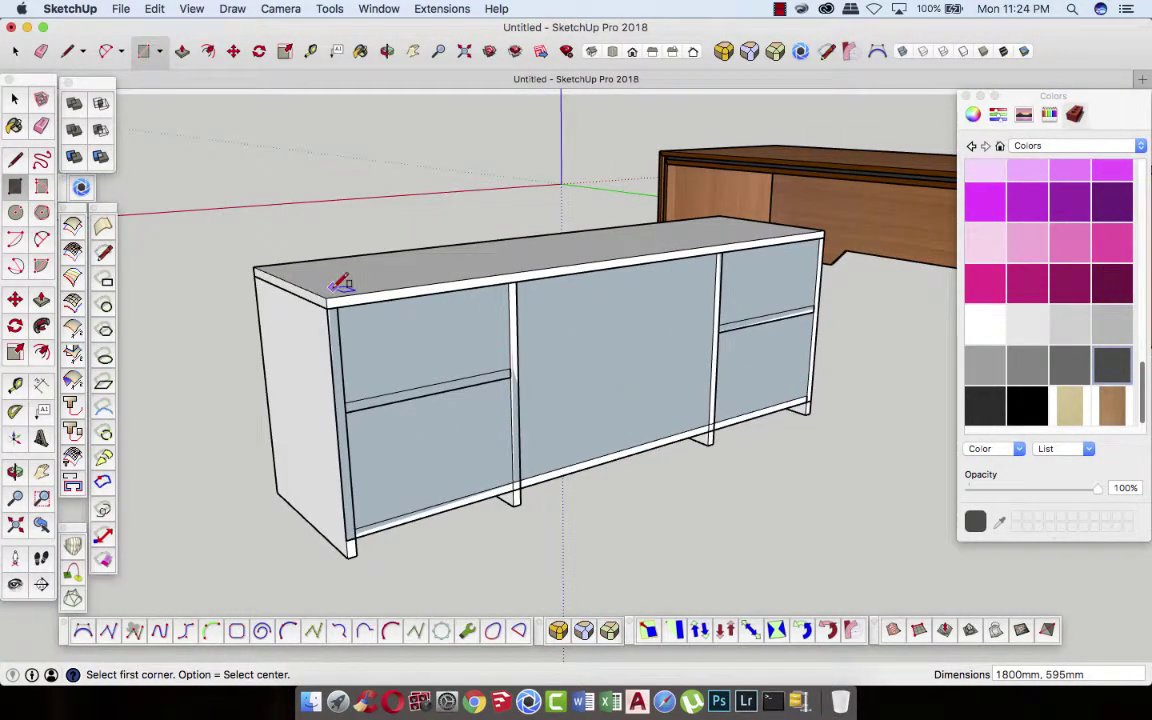
pyautogui.scroll(2, 340, 284)
pyautogui.scroll(2, 340, 284)
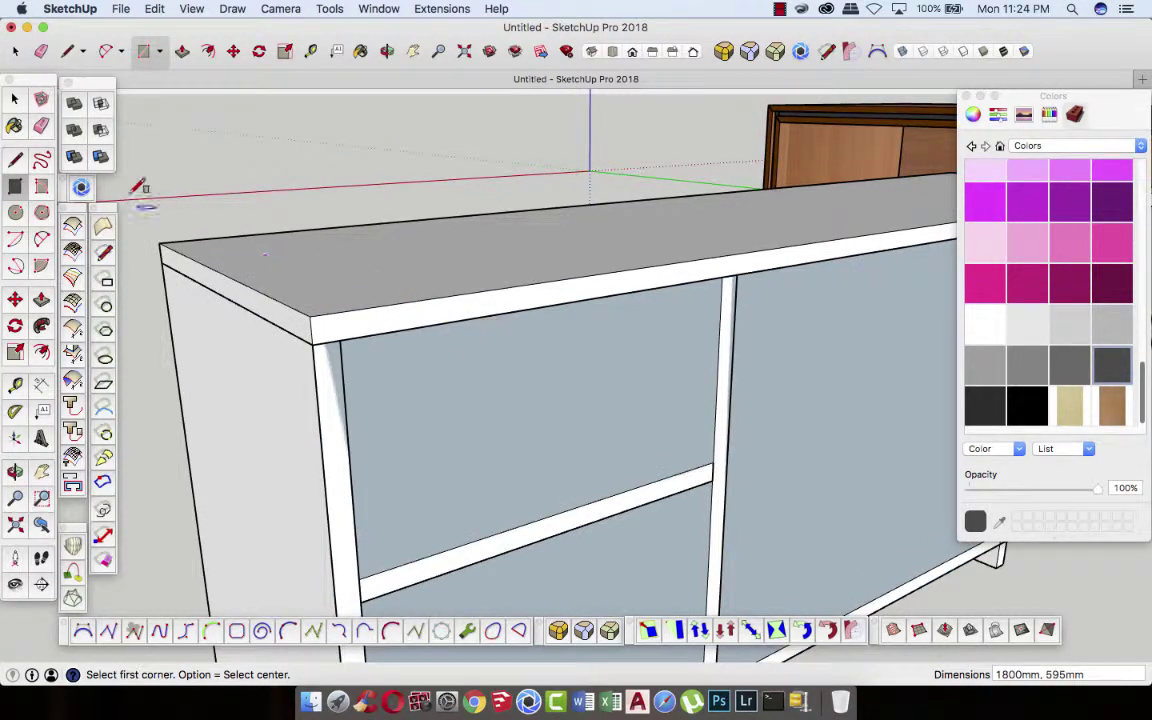
# - Scale the back panel upward so it reaches the cabinet top
pyautogui.click(15, 99)
pyautogui.click(455, 399)
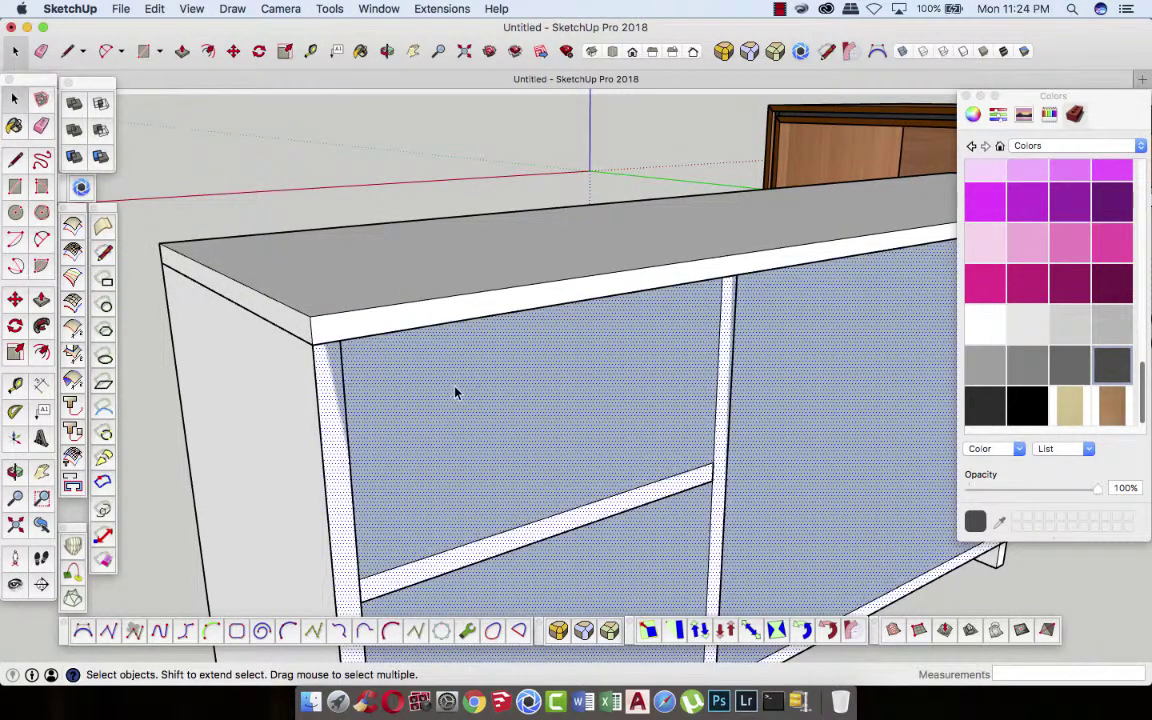
pyautogui.press('s')
pyautogui.scroll(-1, 560, 447)
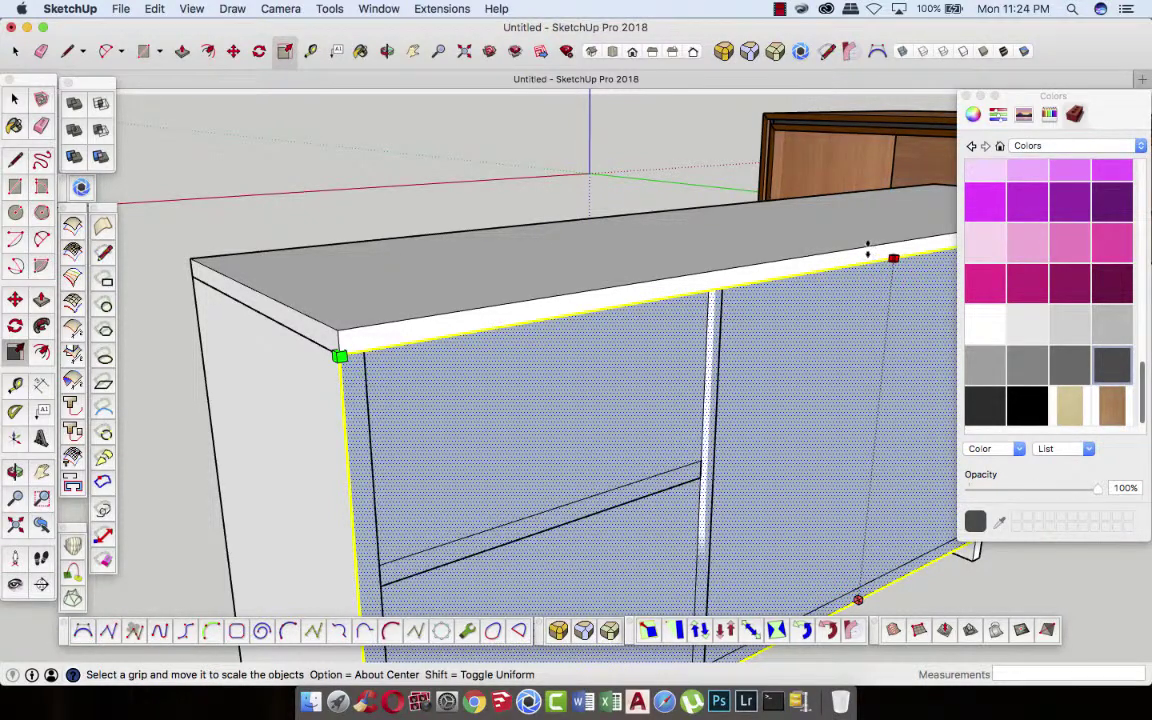
pyautogui.moveTo(867, 252)
pyautogui.mouseDown()
pyautogui.moveTo(386, 317)
pyautogui.moveTo(341, 340)
pyautogui.mouseUp()
pyautogui.click(15, 100)
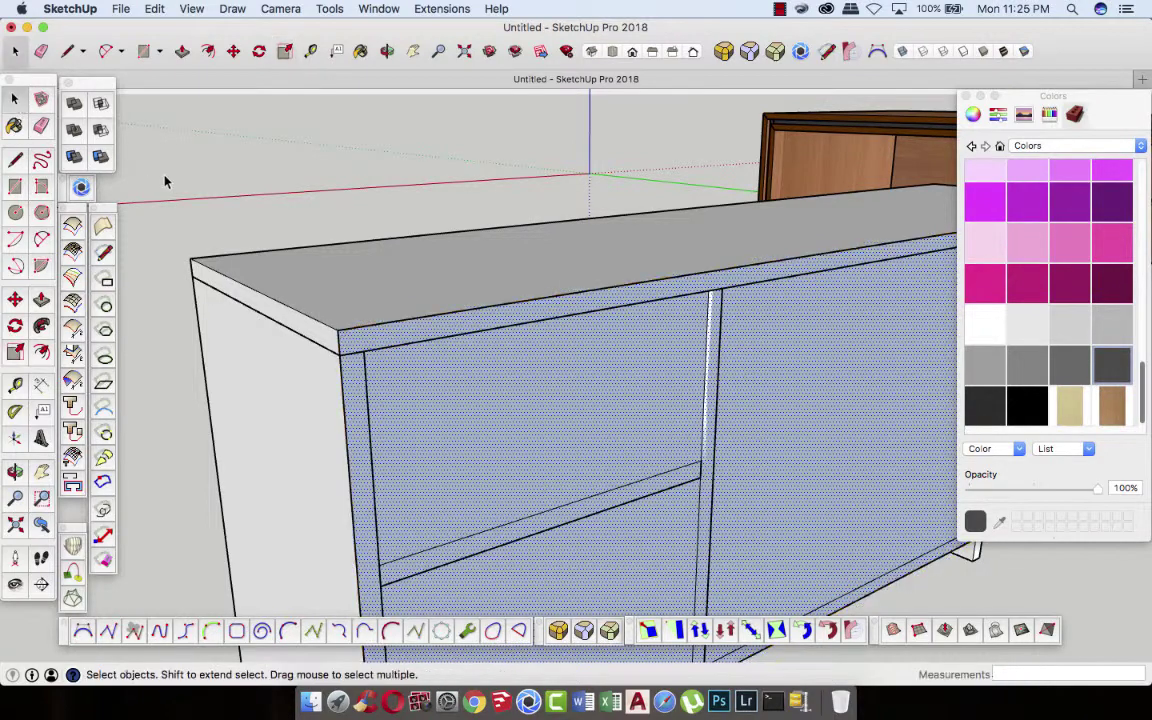
# - Push/Pull the back panel face outward to a 5 mm thickness
pyautogui.click(182, 51)
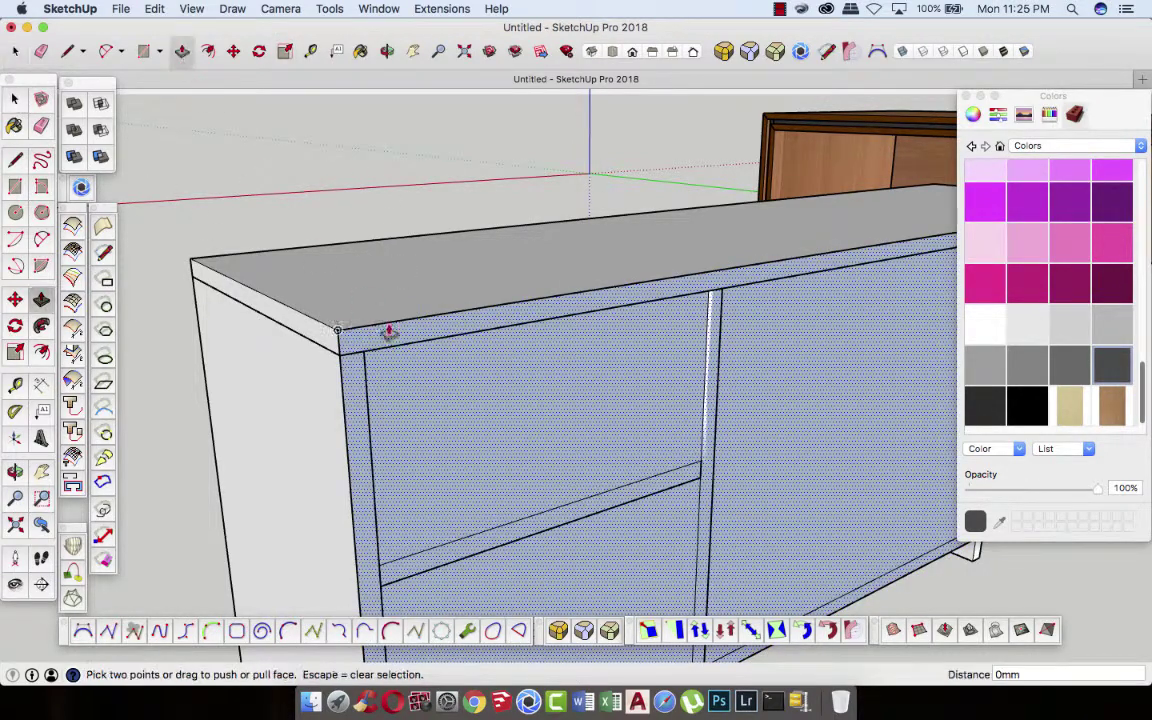
pyautogui.click(422, 373)
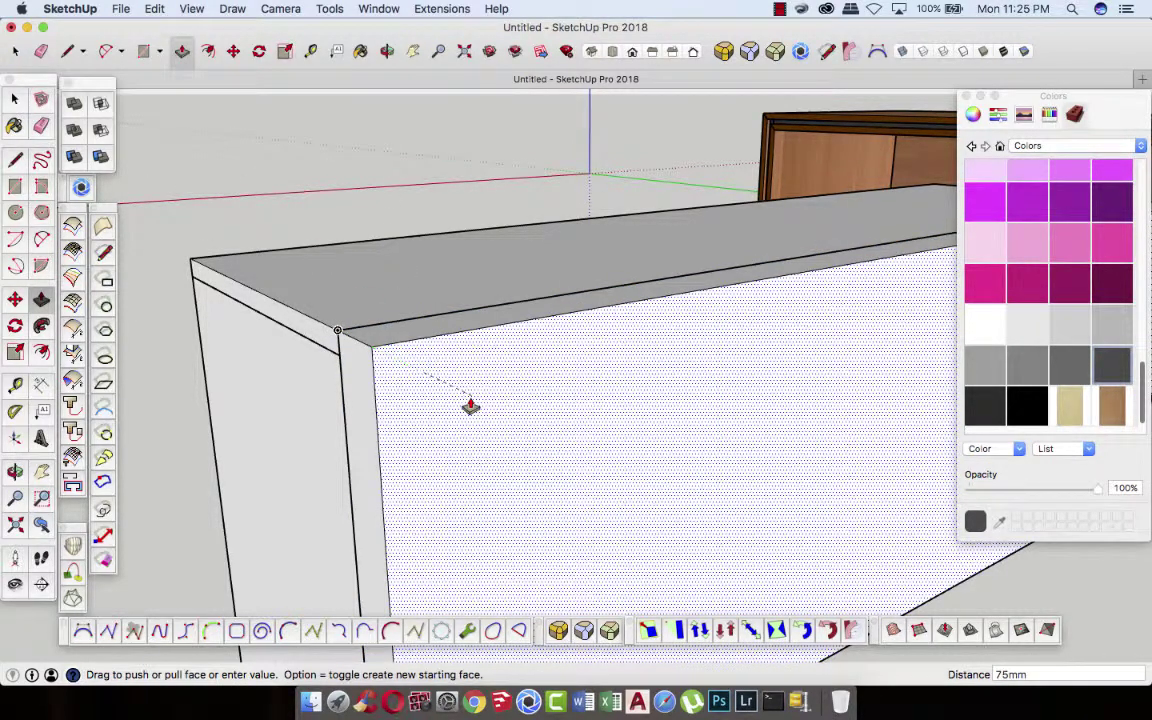
pyautogui.press('Return')
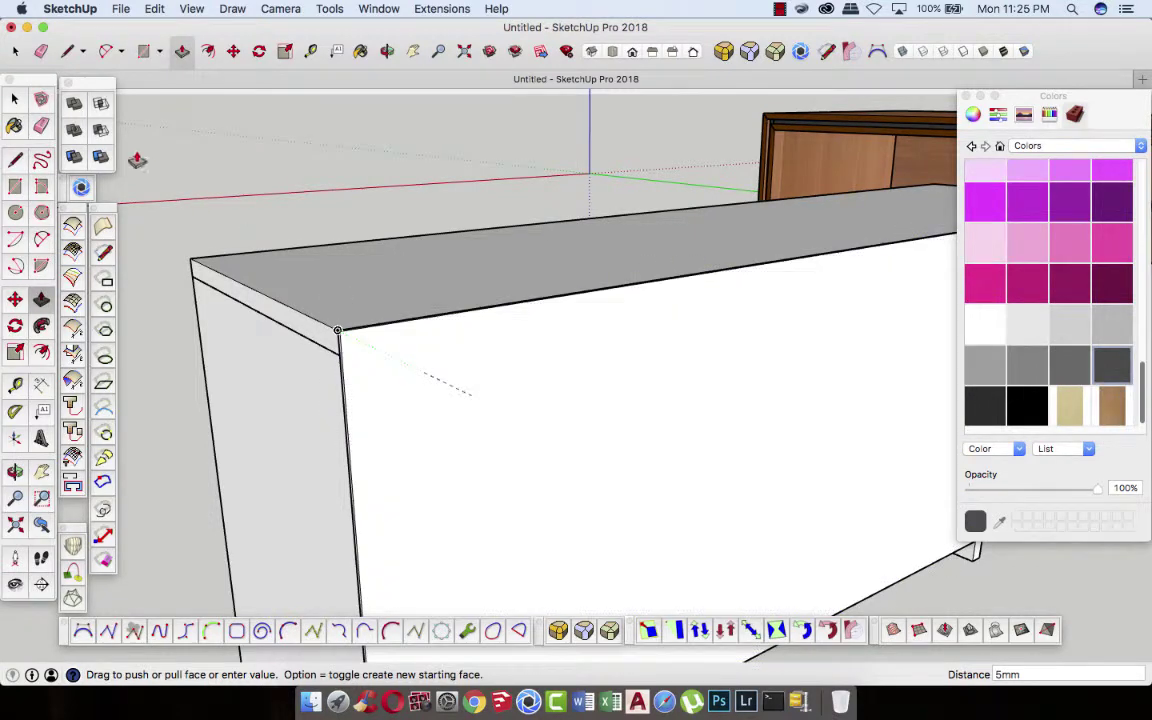
# - Make the back panel's face and edges into a group, then deselect
pyautogui.click(13, 101)
pyautogui.doubleClick(393, 350)
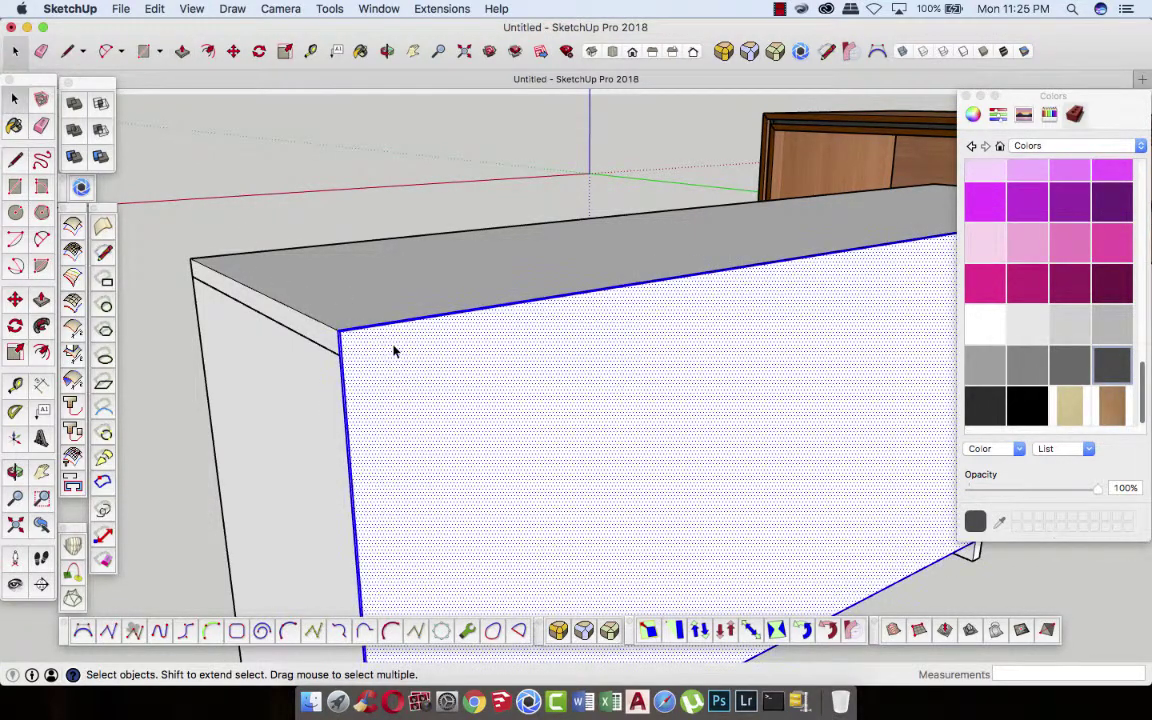
pyautogui.rightClick(393, 350)
pyautogui.click(471, 468)
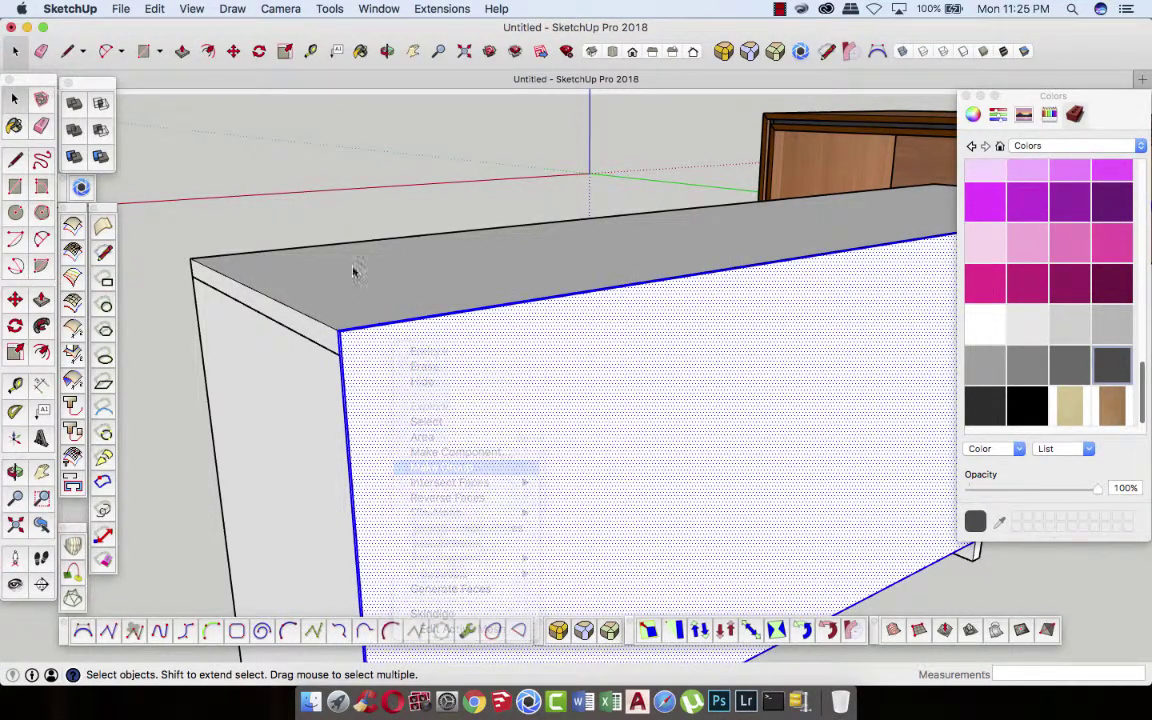
pyautogui.click(307, 196)
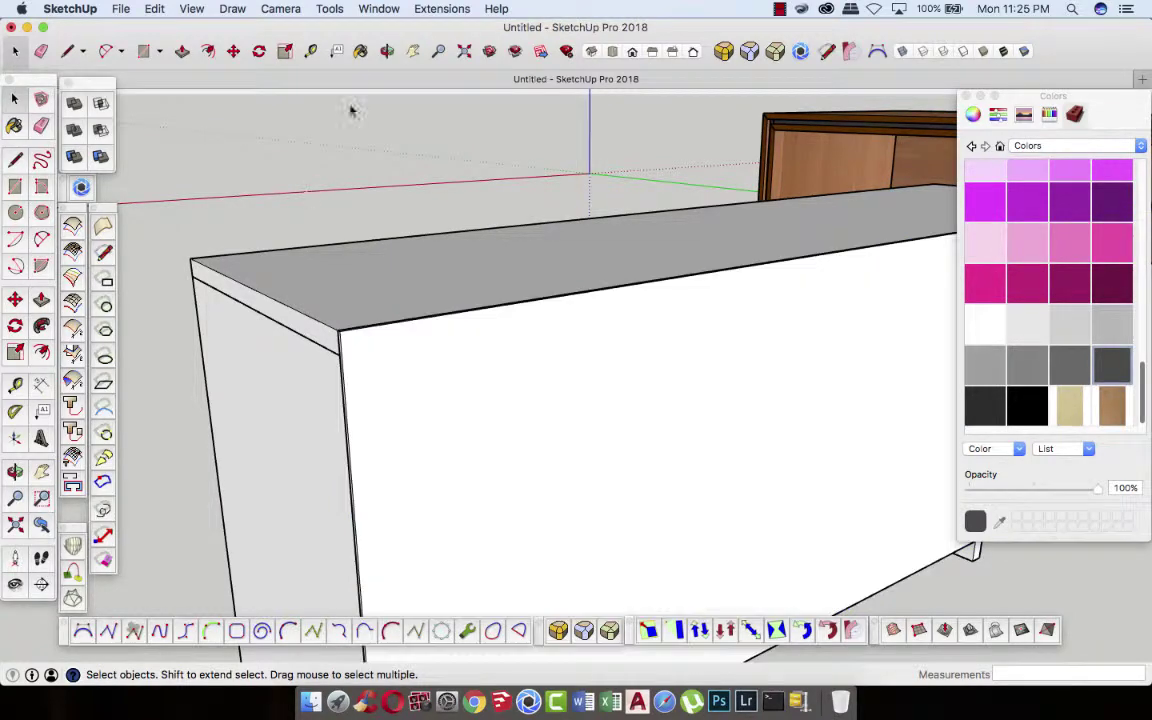
pyautogui.click(386, 54)
# - Orbit and zoom around the cabinet to a low, angled frontal view of its lower edge
pyautogui.moveTo(257, 198)
pyautogui.mouseDown()
pyautogui.moveTo(566, 273)
pyautogui.moveTo(469, 378)
pyautogui.moveTo(694, 355)
pyautogui.moveTo(478, 380)
pyautogui.moveTo(543, 393)
pyautogui.mouseUp()
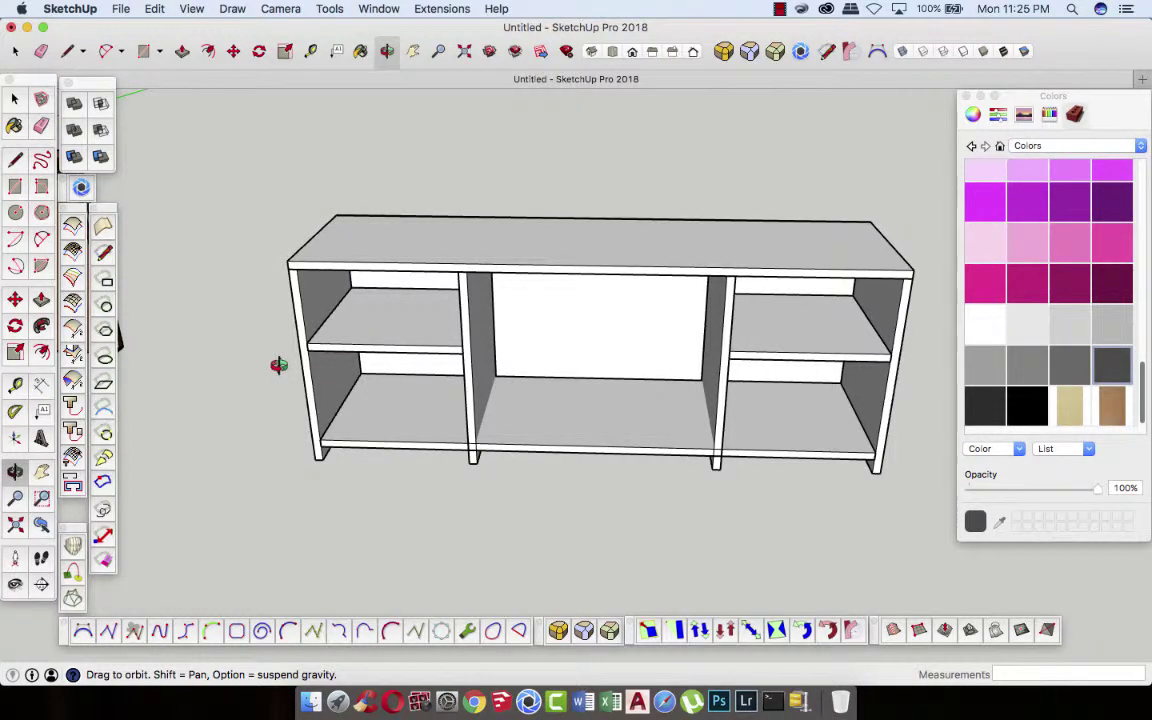
pyautogui.moveTo(258, 327)
pyautogui.mouseDown()
pyautogui.moveTo(524, 360)
pyautogui.moveTo(502, 355)
pyautogui.mouseUp()
pyautogui.scroll(3, 434, 375)
pyautogui.scroll(2, 434, 375)
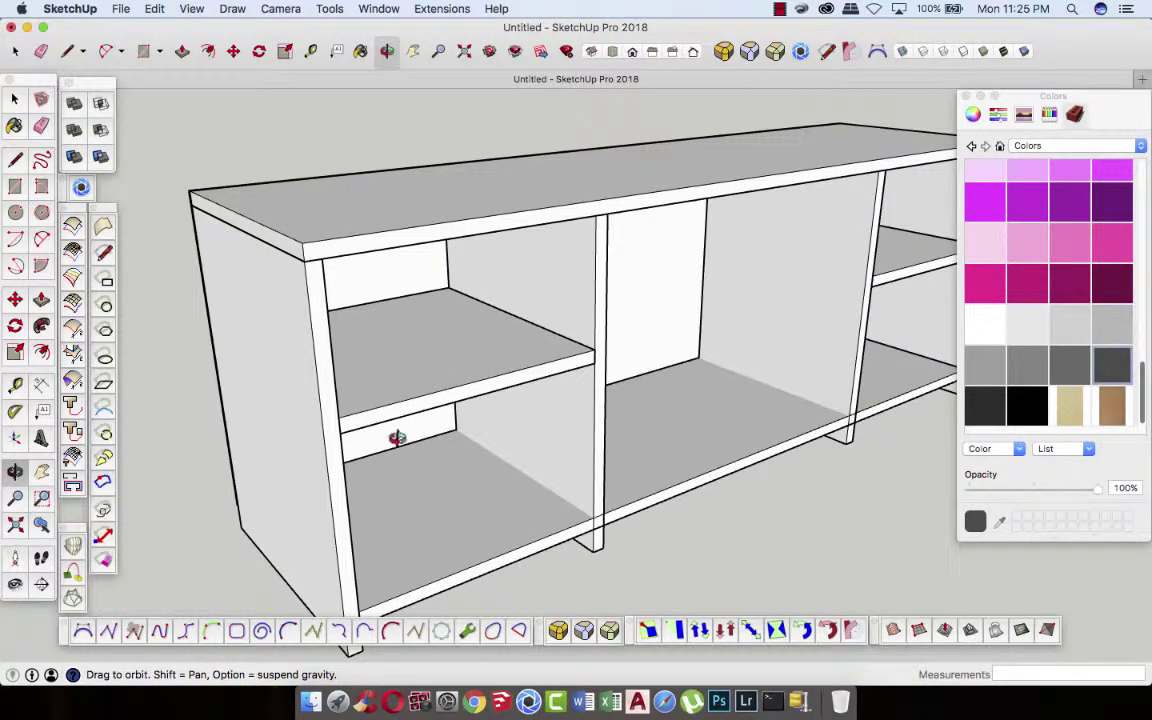
pyautogui.scroll(-4, 360, 395)
pyautogui.moveTo(433, 441)
pyautogui.mouseDown()
pyautogui.moveTo(370, 425)
pyautogui.moveTo(411, 491)
pyautogui.moveTo(258, 325)
pyautogui.moveTo(254, 283)
pyautogui.mouseUp()
pyautogui.scroll(3, 432, 478)
pyautogui.scroll(3, 437, 473)
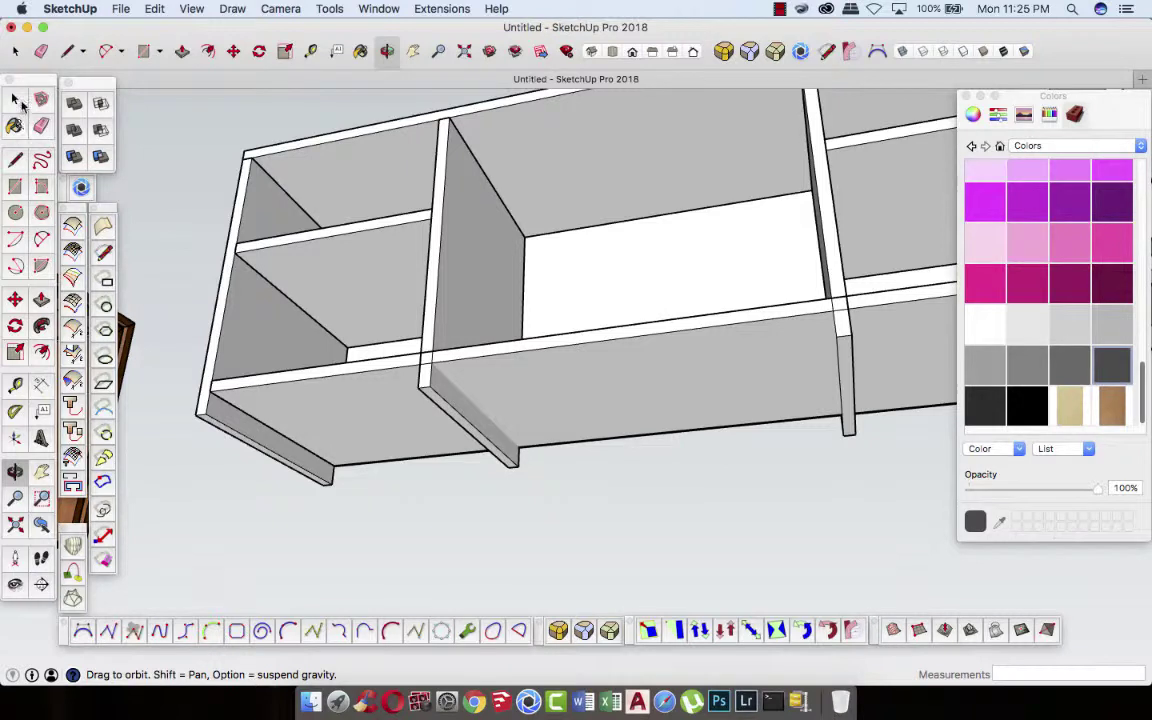
# - Draw a small rectangle at the cabinet's lower front corner and extrude it 1750 mm into a rail
pyautogui.click(16, 187)
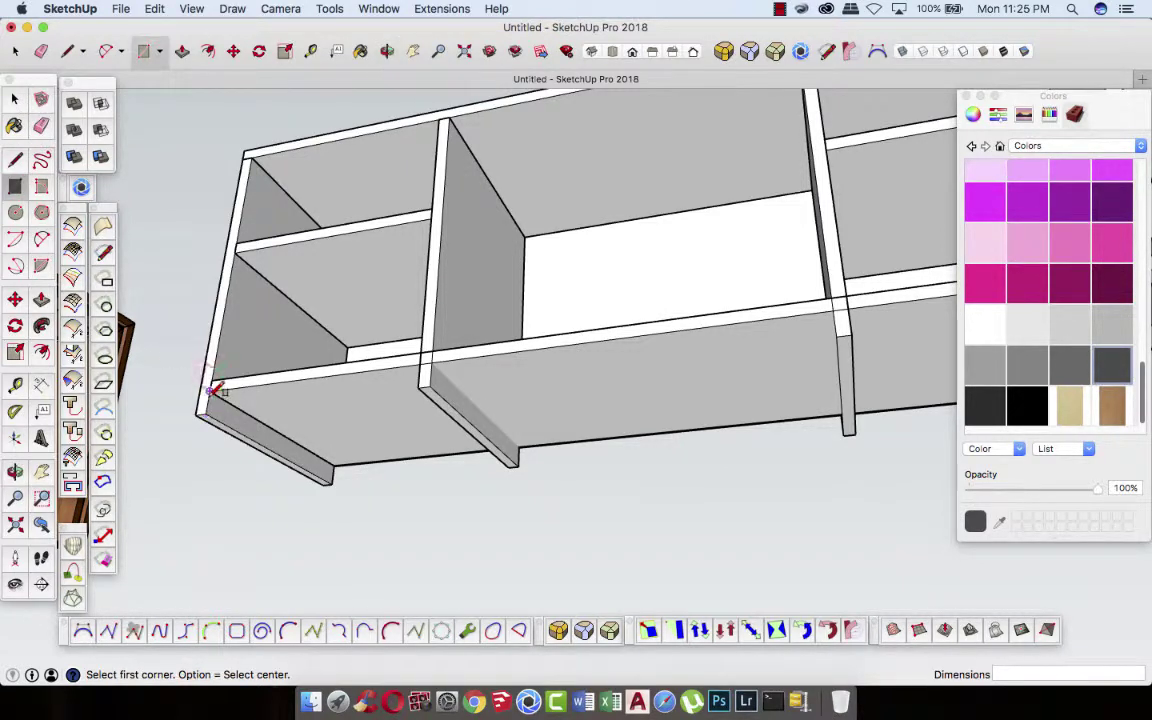
pyautogui.click(209, 388)
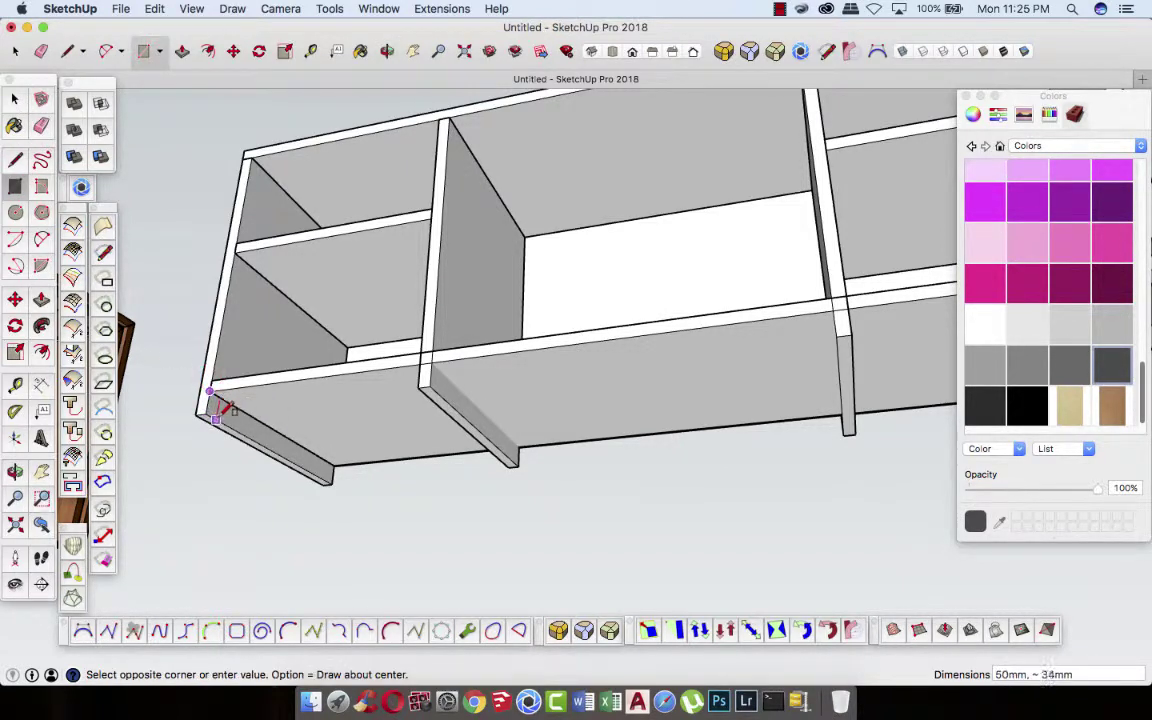
pyautogui.click(224, 413)
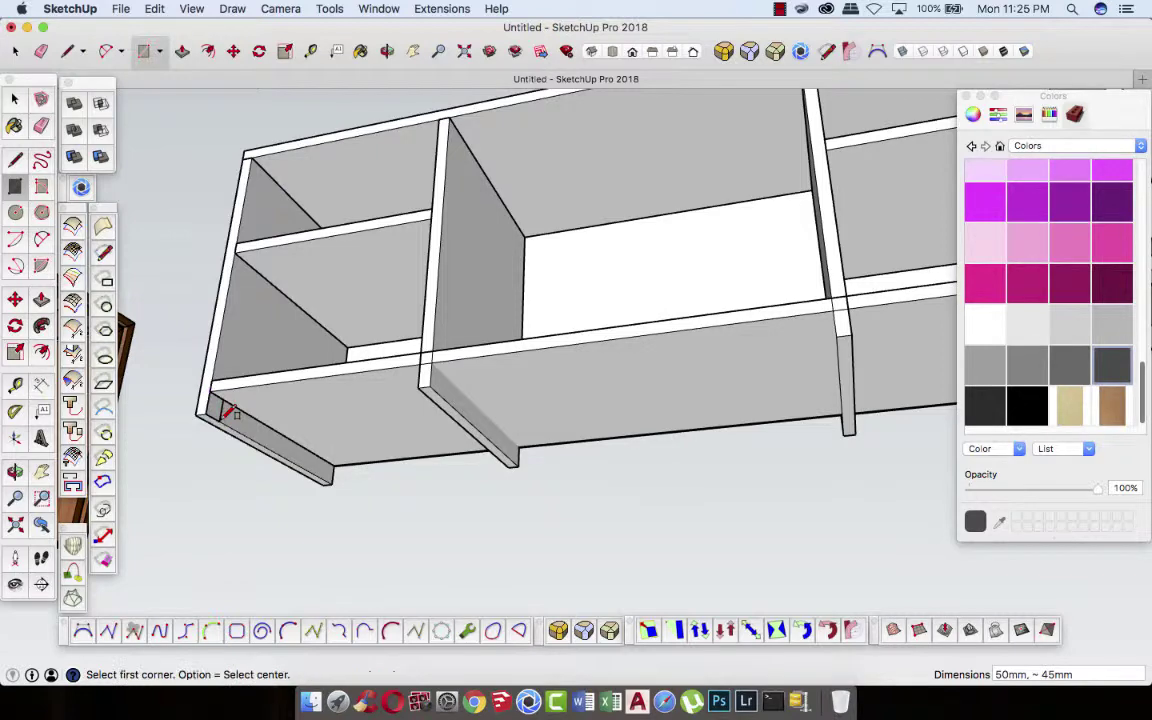
pyautogui.click(181, 51)
pyautogui.click(217, 410)
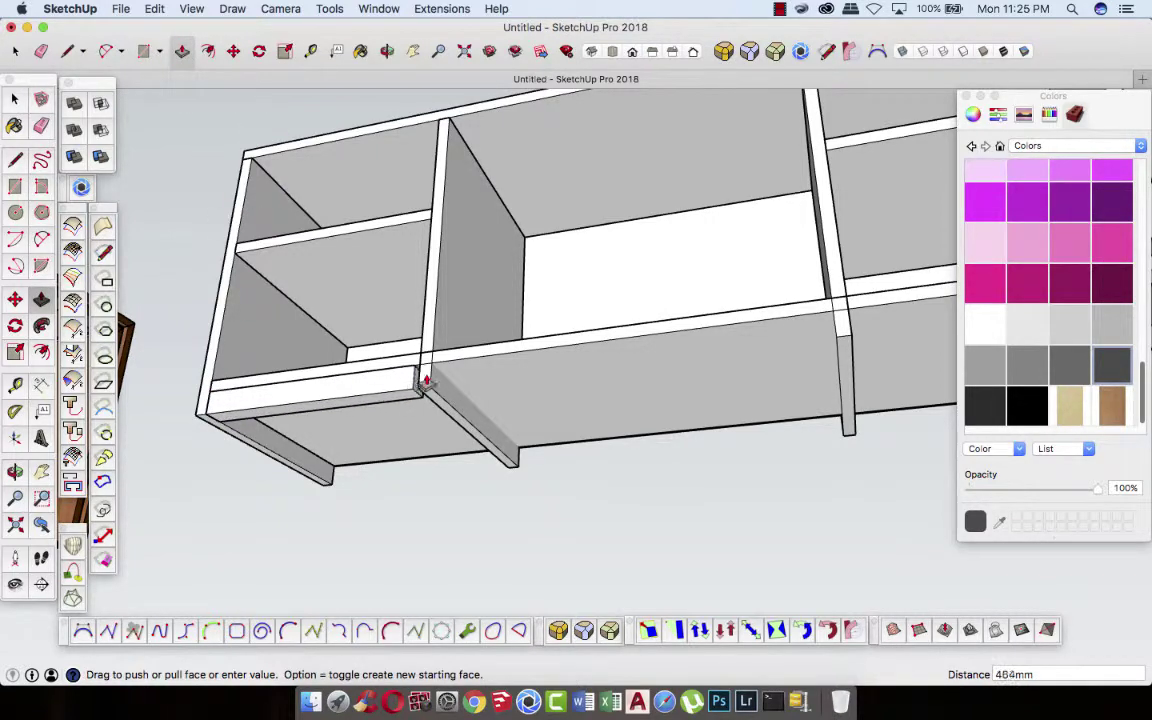
pyautogui.scroll(-3, 376, 438)
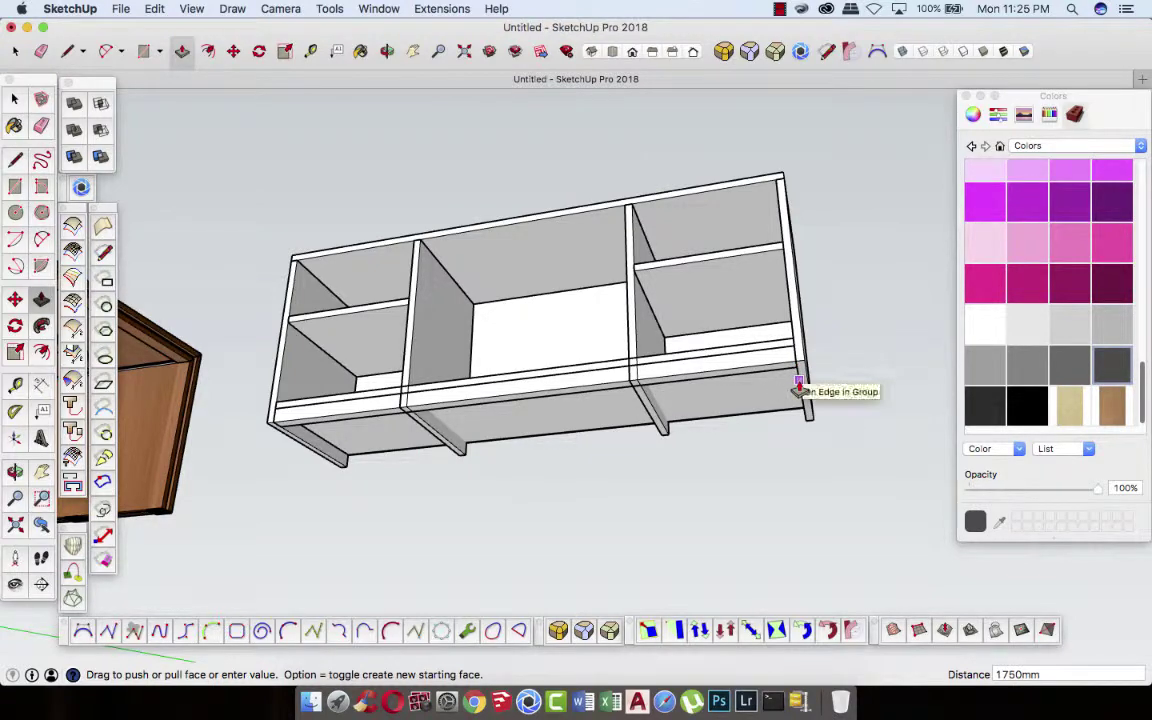
pyautogui.click(797, 376)
pyautogui.scroll(3, 300, 430)
pyautogui.scroll(2, 283, 450)
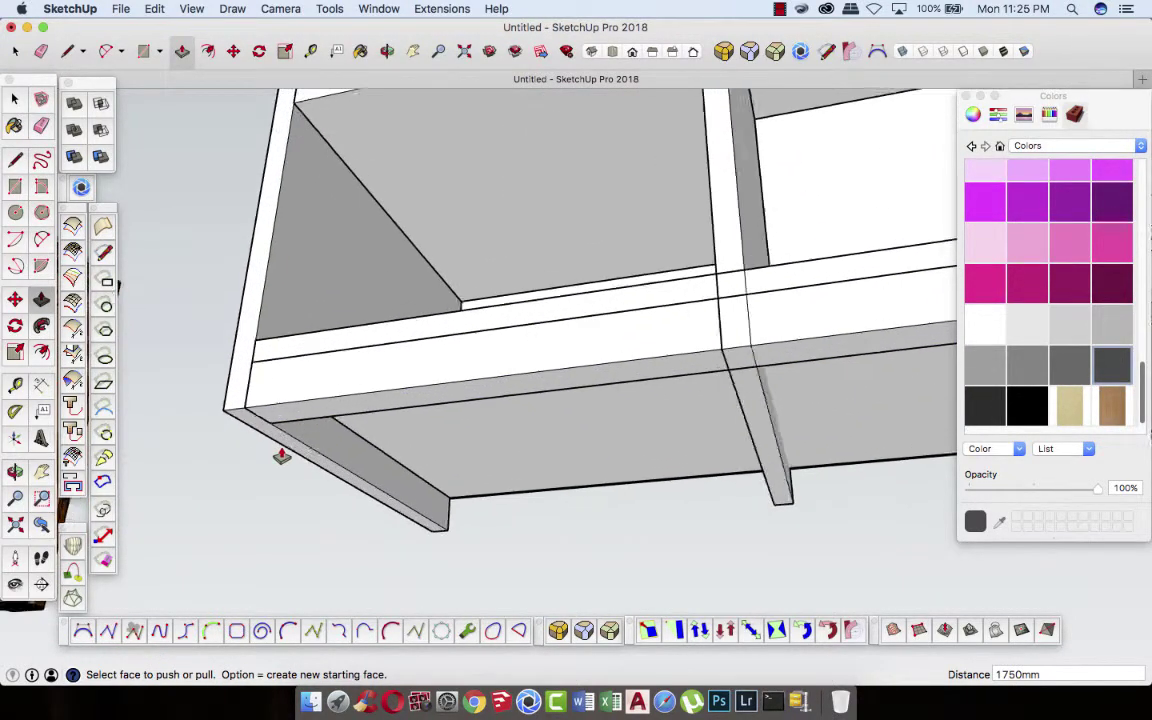
pyautogui.scroll(1, 288, 410)
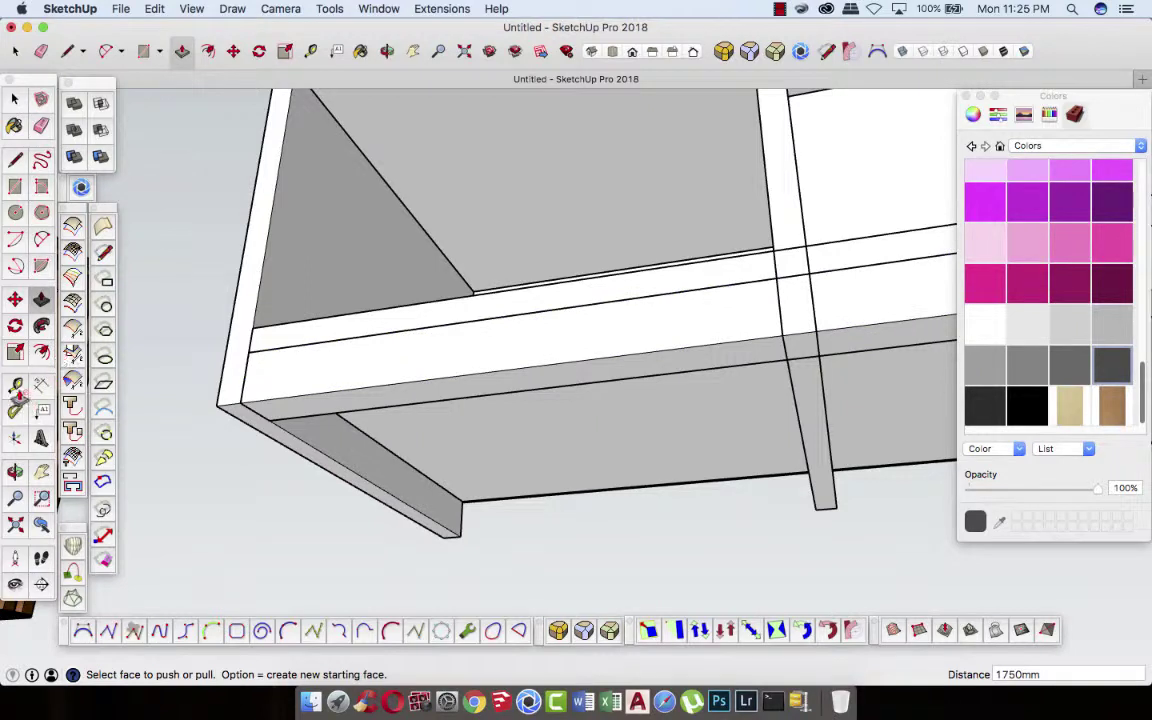
# - Add a Tape Measure guide on the rail and push its front face back about 20 mm
pyautogui.press('t')
pyautogui.click(390, 398)
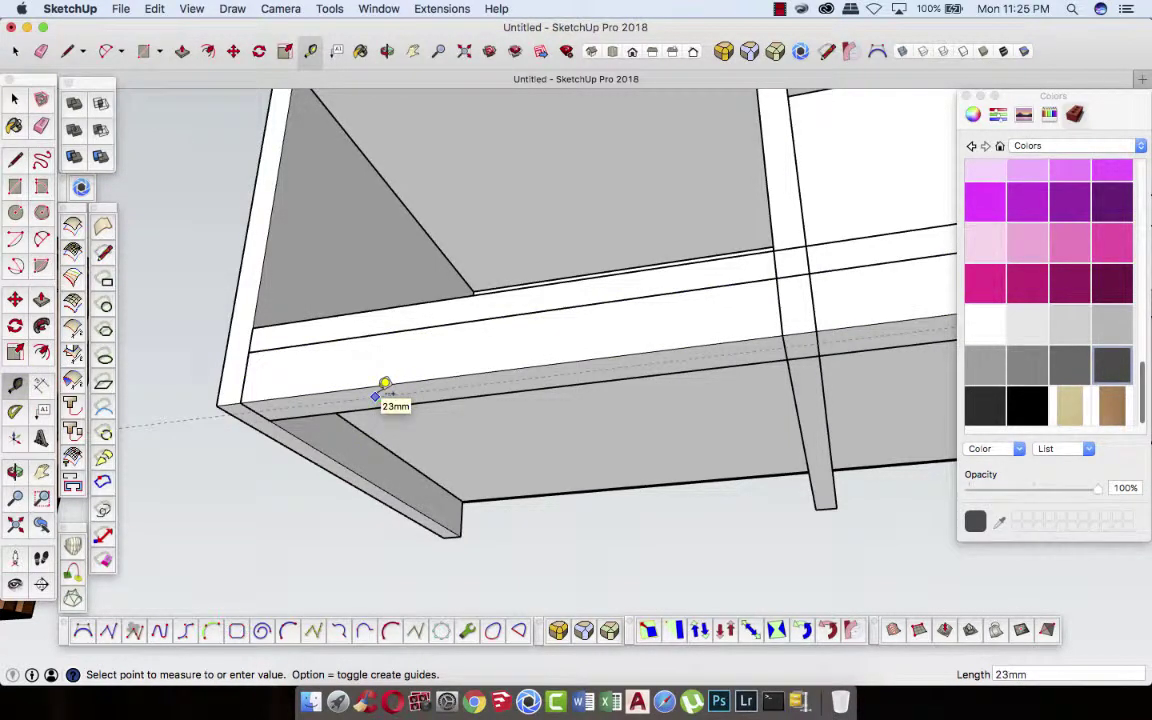
pyautogui.click(384, 384)
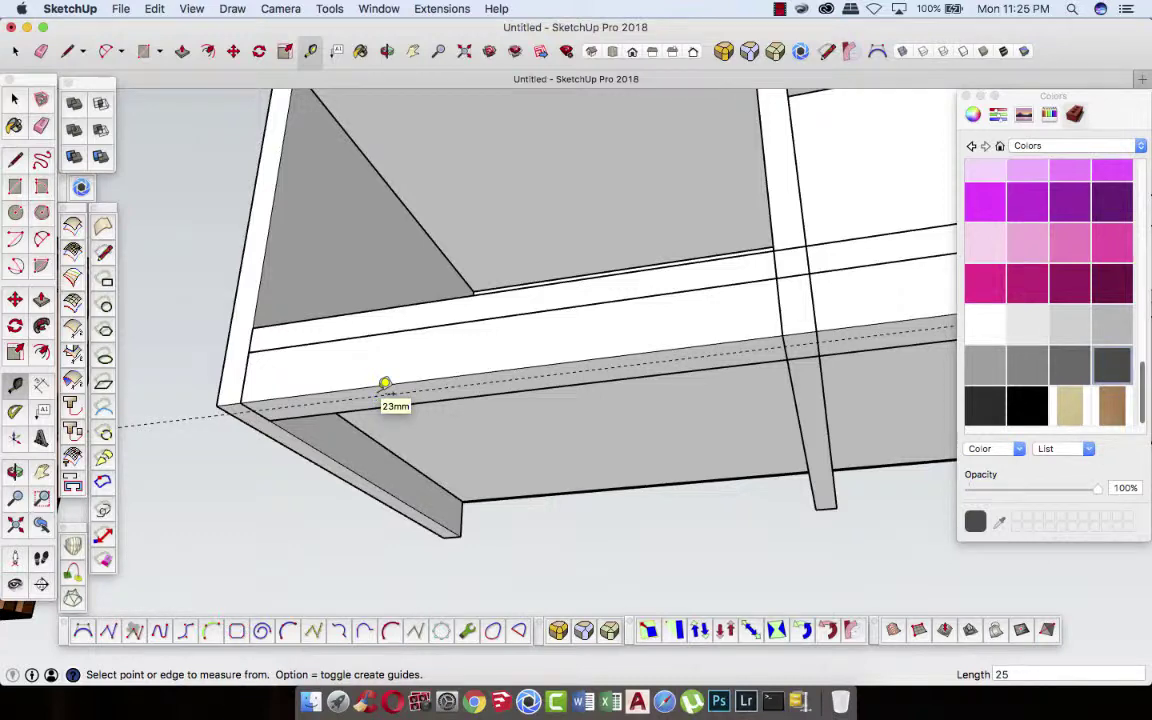
pyautogui.click(181, 51)
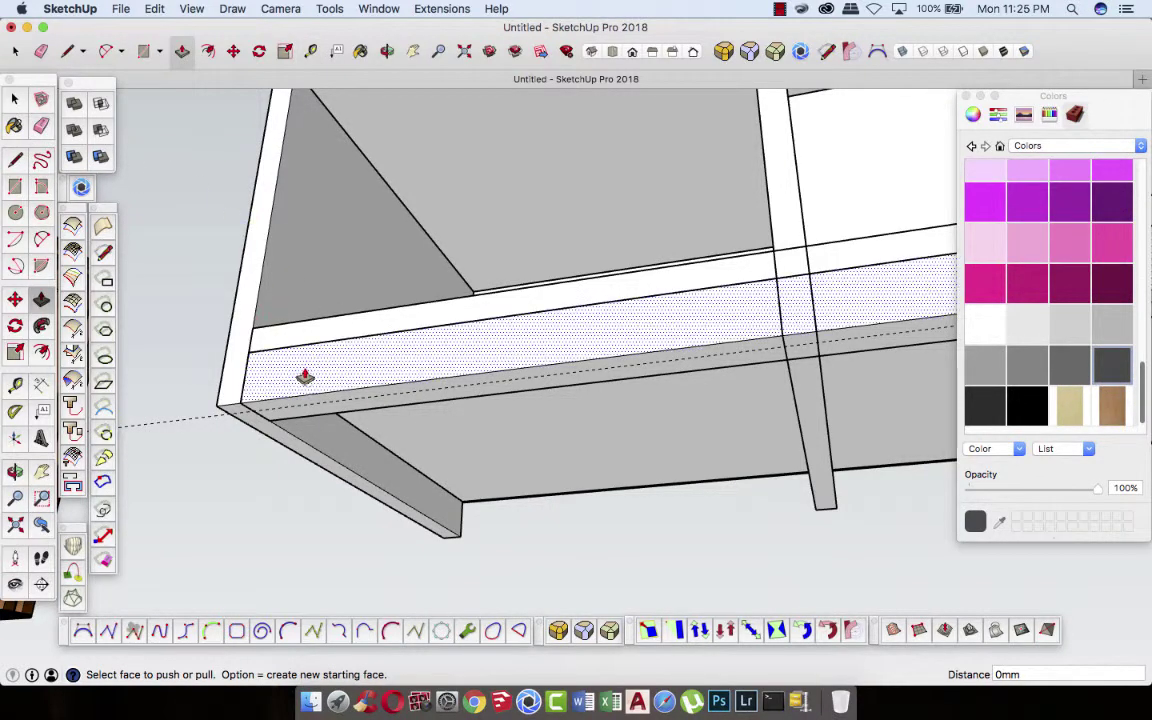
pyautogui.moveTo(302, 380); pyautogui.dragTo(299, 410)
pyautogui.click(299, 410)
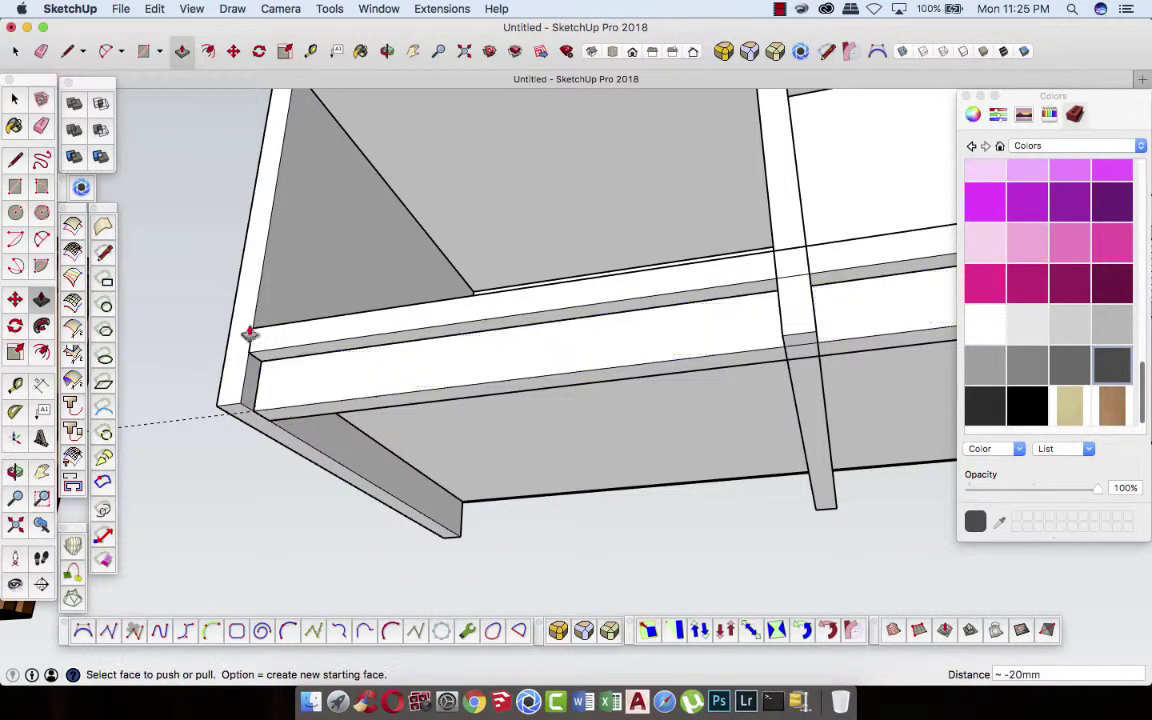
pyautogui.click(15, 99)
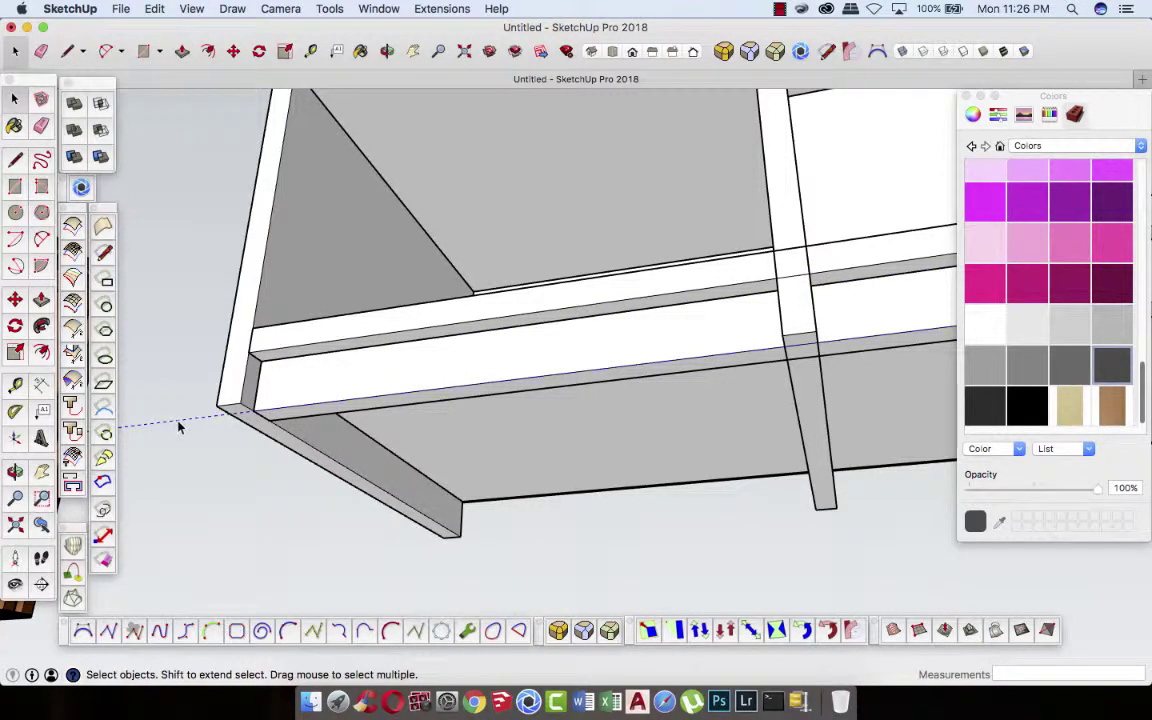
# - Measure the rail recess to confirm its 20 mm depth
pyautogui.click(15, 383)
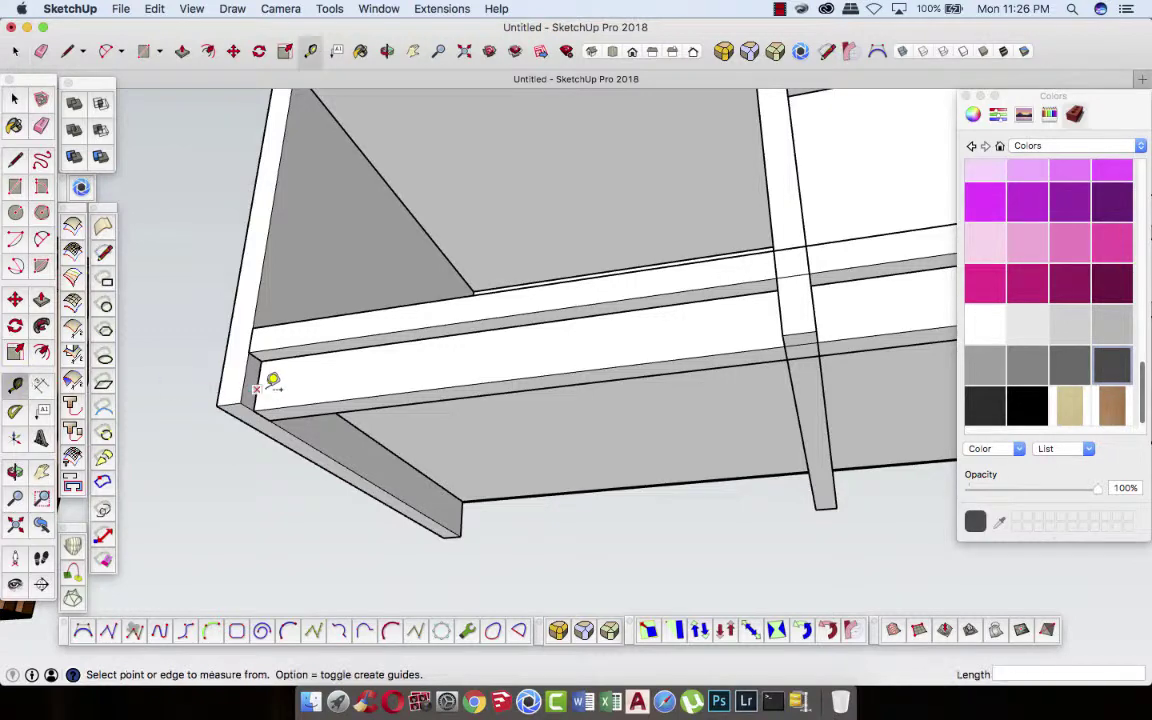
pyautogui.click(256, 387)
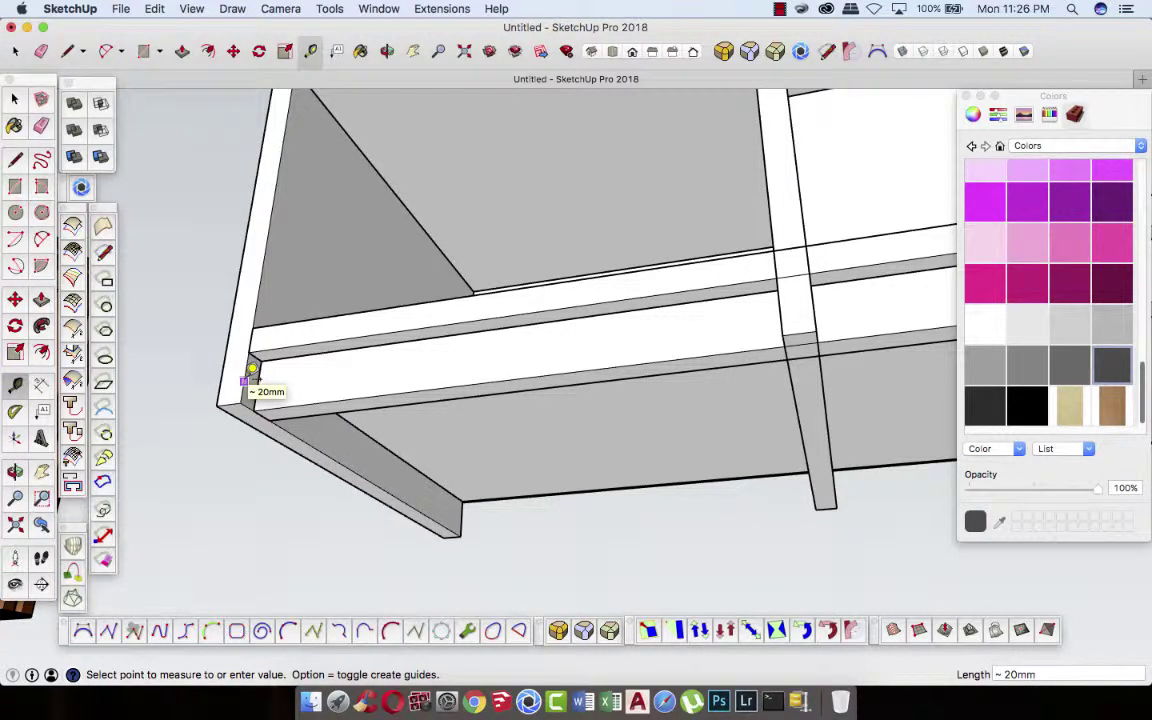
pyautogui.click(252, 370)
pyautogui.click(15, 97)
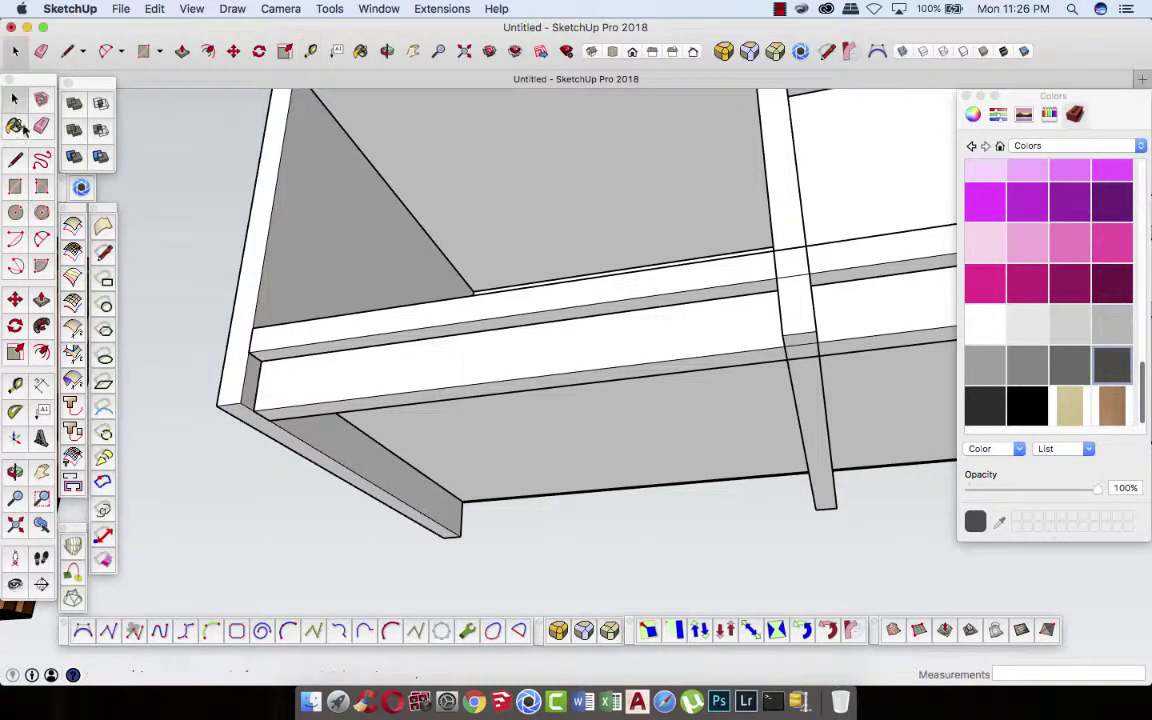
# - Make the rail's front face into a group
pyautogui.click(267, 373)
pyautogui.rightClick(268, 373)
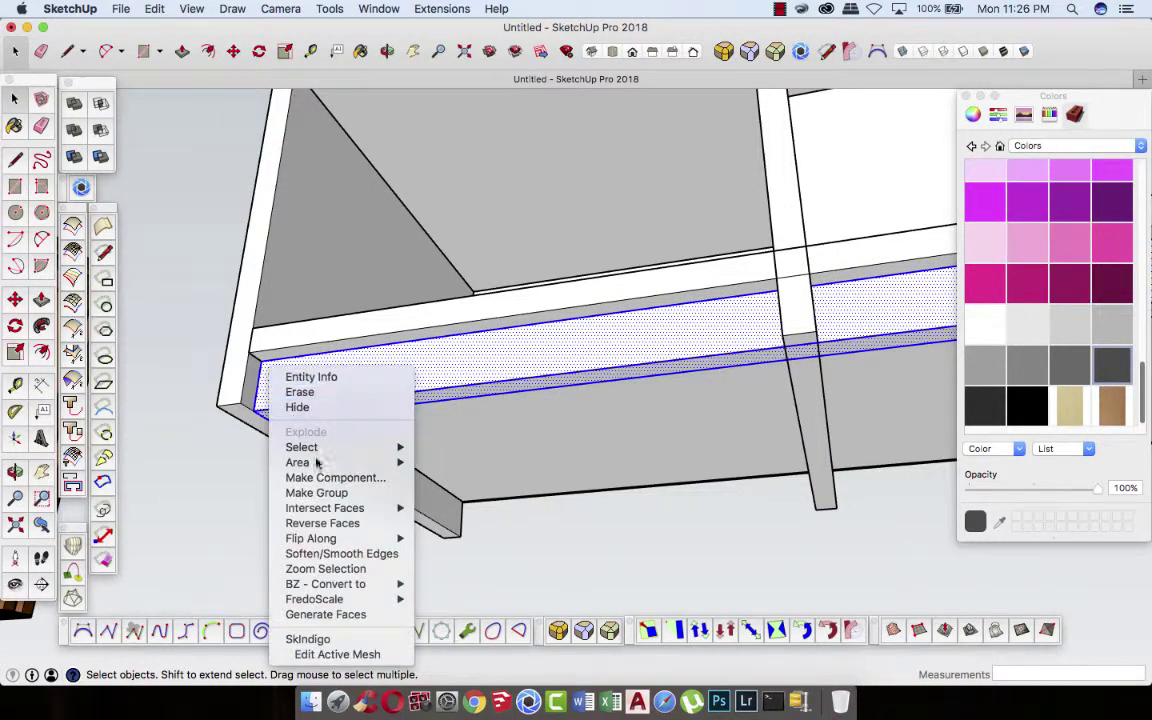
pyautogui.click(325, 493)
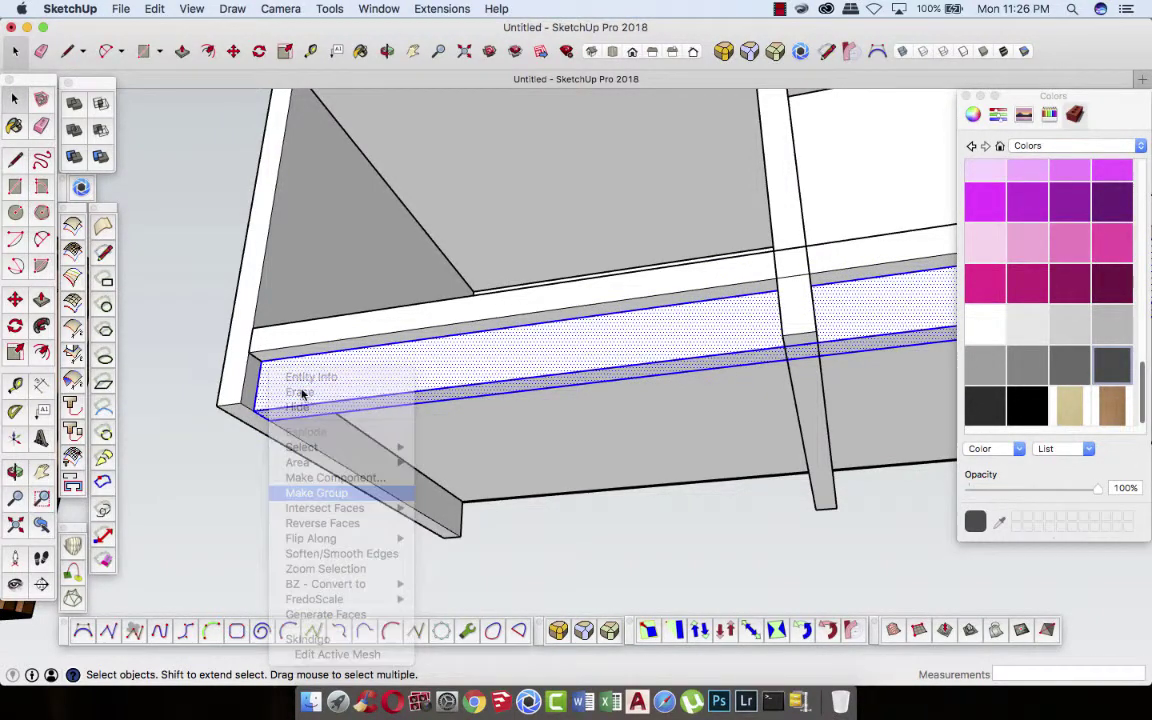
# - Shift the rail board about 20 mm, then copy it down to the cabinet's bottom front edge
pyautogui.click(233, 51)
pyautogui.click(259, 361)
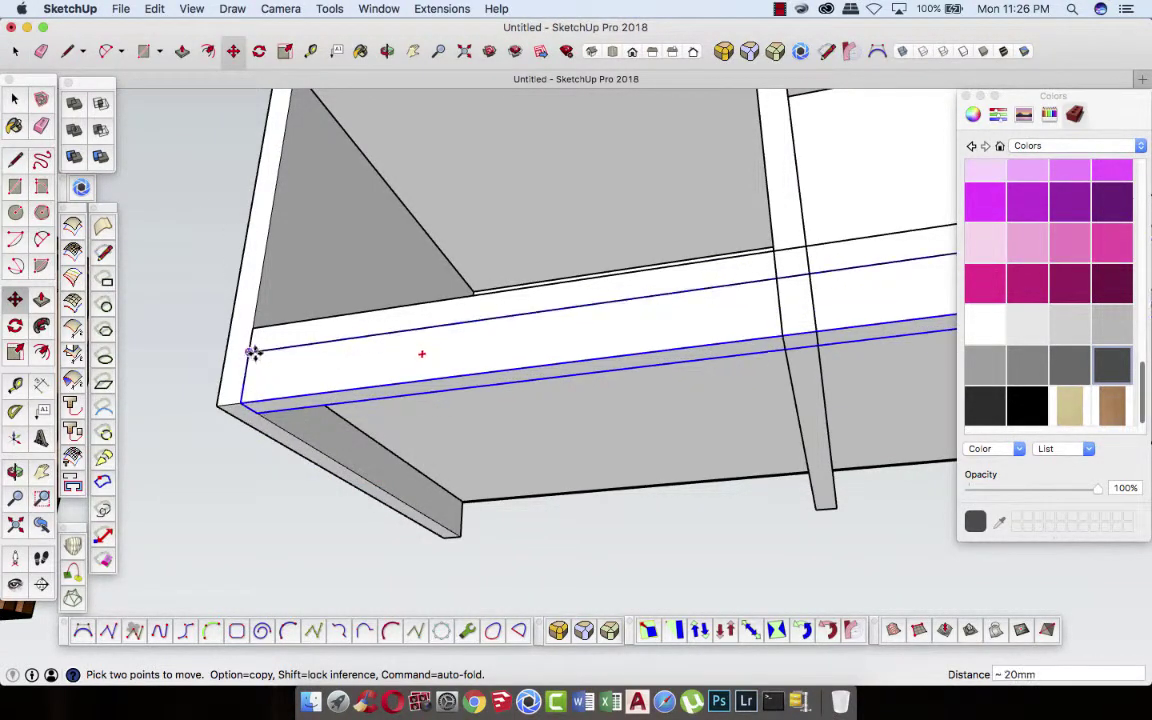
pyautogui.click(252, 352)
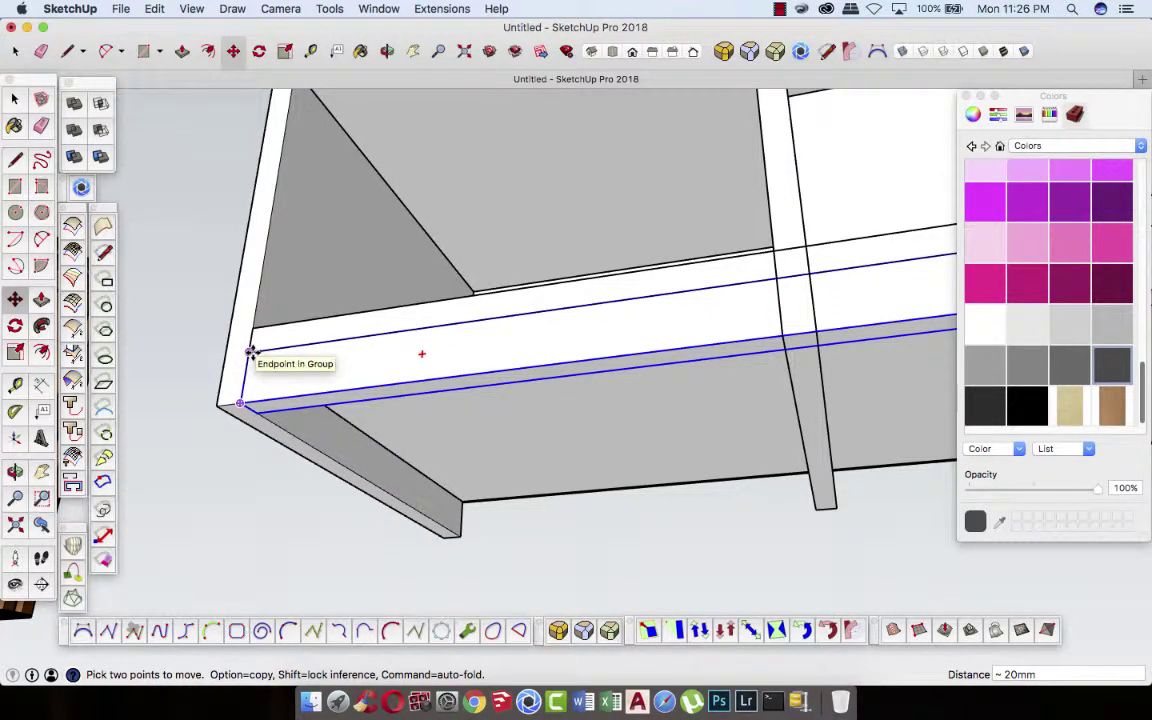
pyautogui.keyDown('alt'); pyautogui.click(252, 352); pyautogui.keyUp('alt')
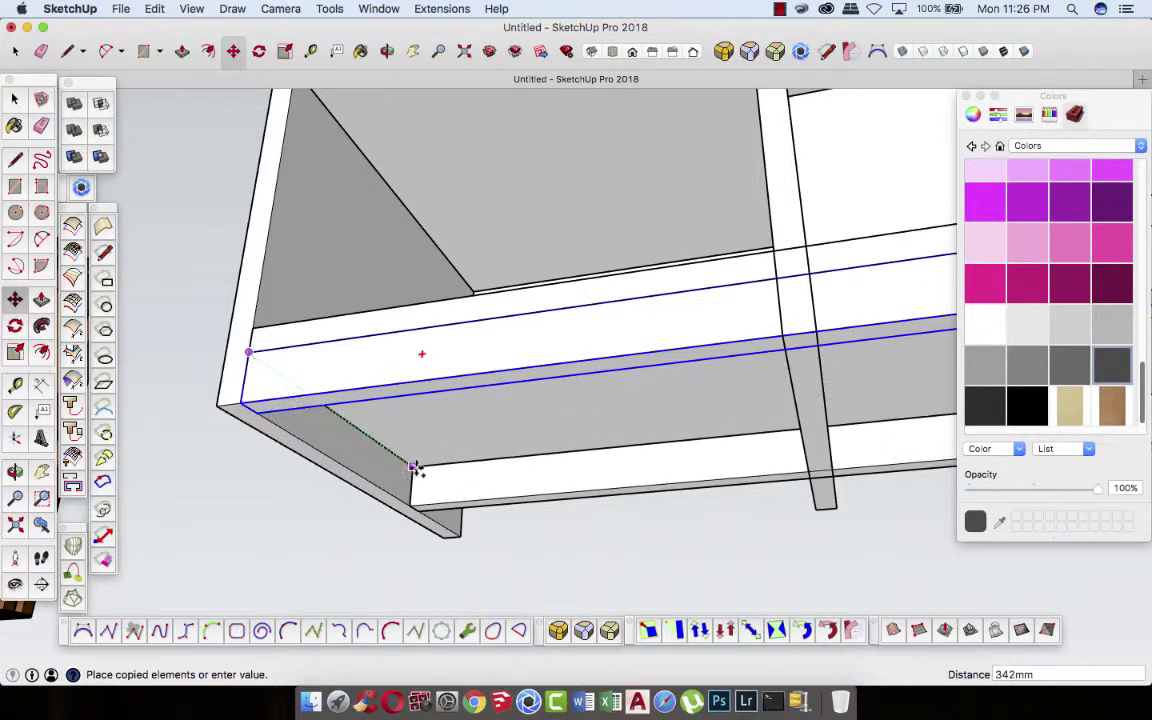
pyautogui.click(451, 530)
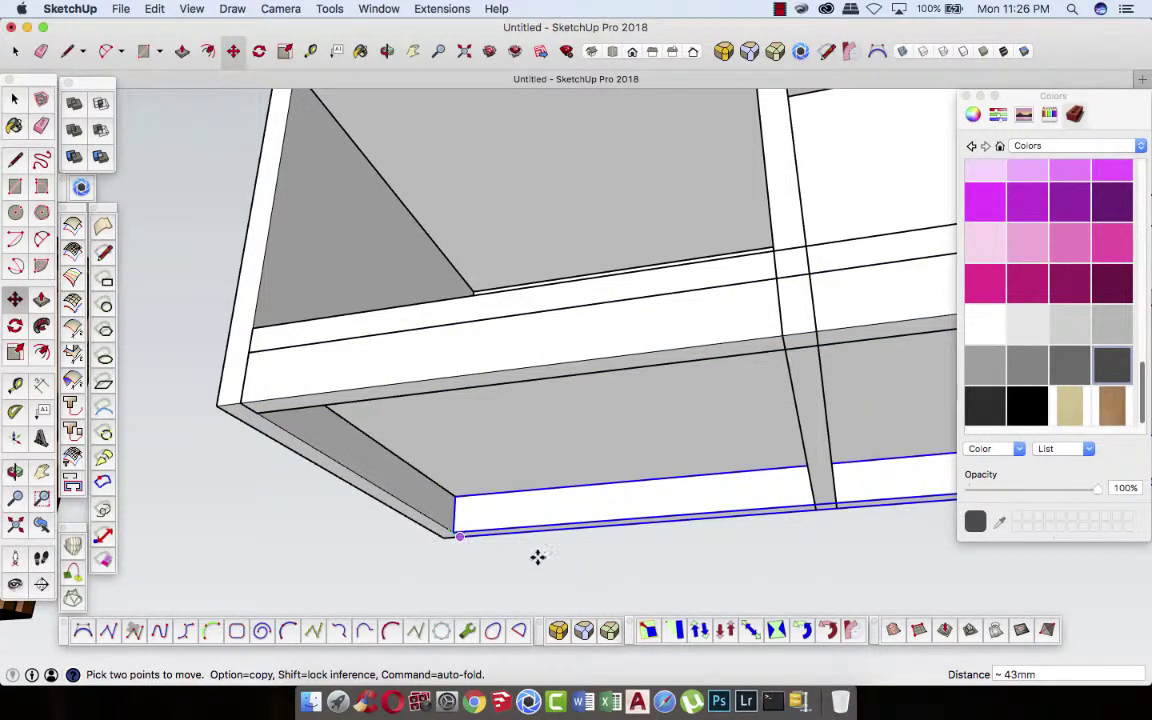
pyautogui.click(16, 101)
pyautogui.click(167, 188)
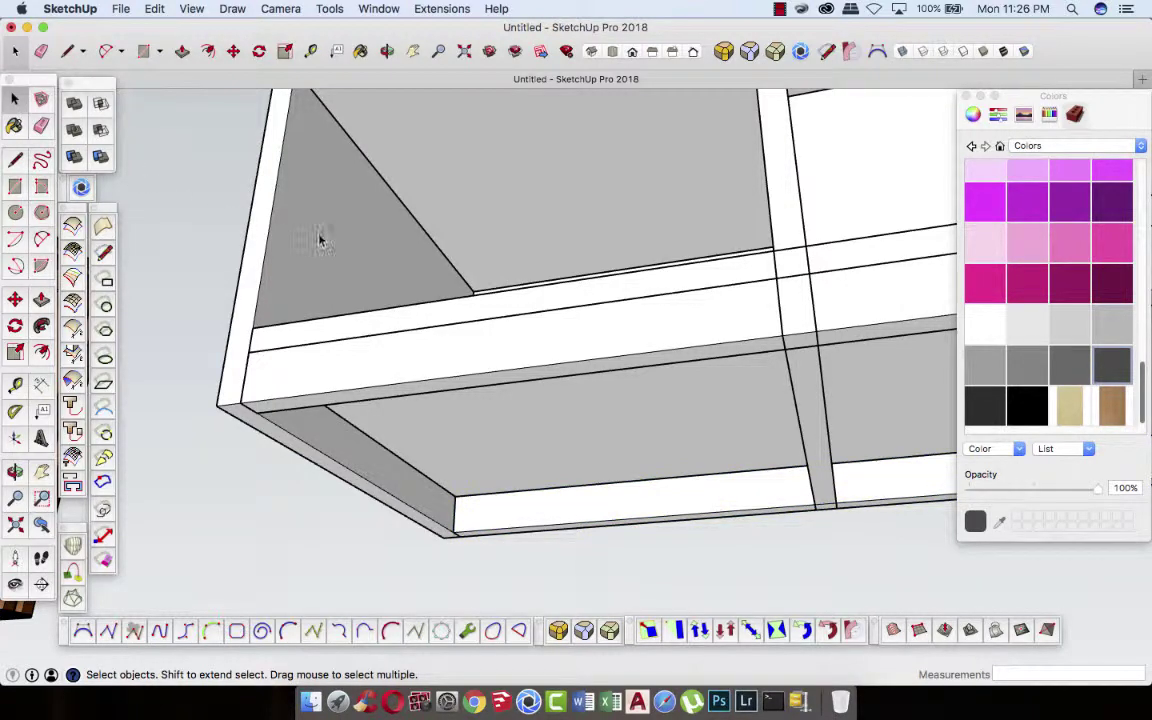
pyautogui.click(387, 51)
# - Orbit and zoom out to frame the whole cabinet and its open centre compartment
pyautogui.moveTo(398, 193)
pyautogui.mouseDown()
pyautogui.moveTo(378, 378)
pyautogui.moveTo(468, 419)
pyautogui.moveTo(540, 406)
pyautogui.mouseUp()
pyautogui.scroll(-5, 373, 370)
pyautogui.scroll(-3, 372, 371)
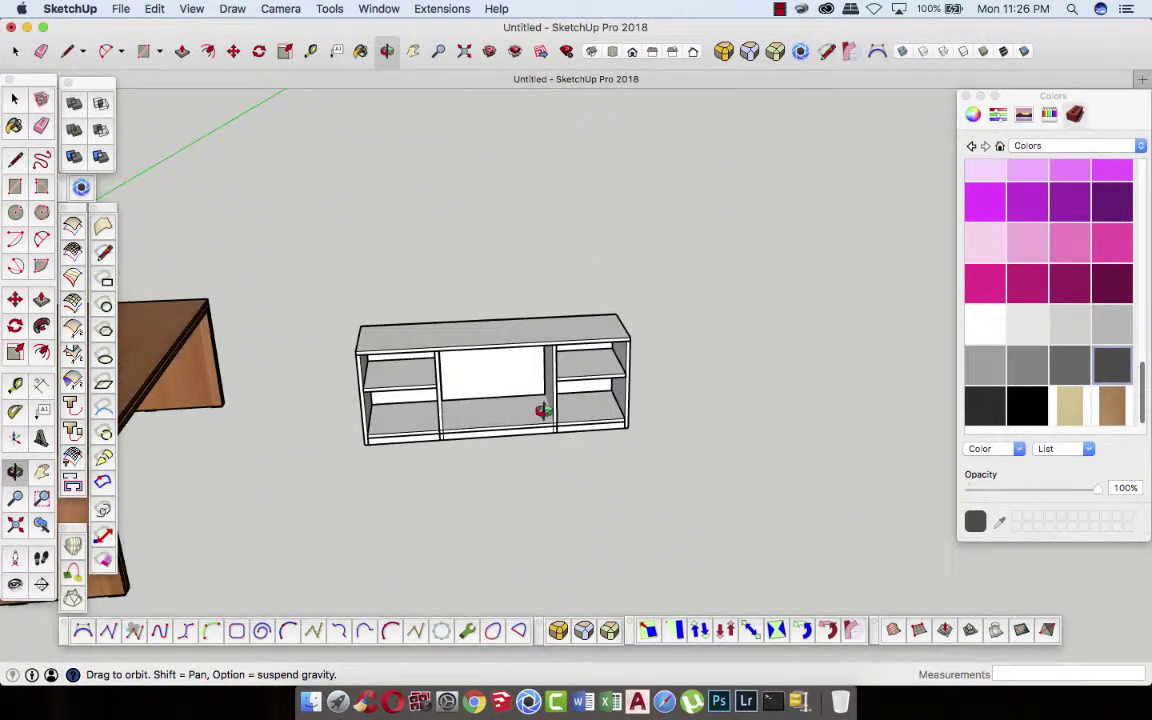
pyautogui.scroll(3, 514, 390)
pyautogui.scroll(3, 470, 381)
pyautogui.scroll(3, 470, 381)
pyautogui.scroll(2, 465, 384)
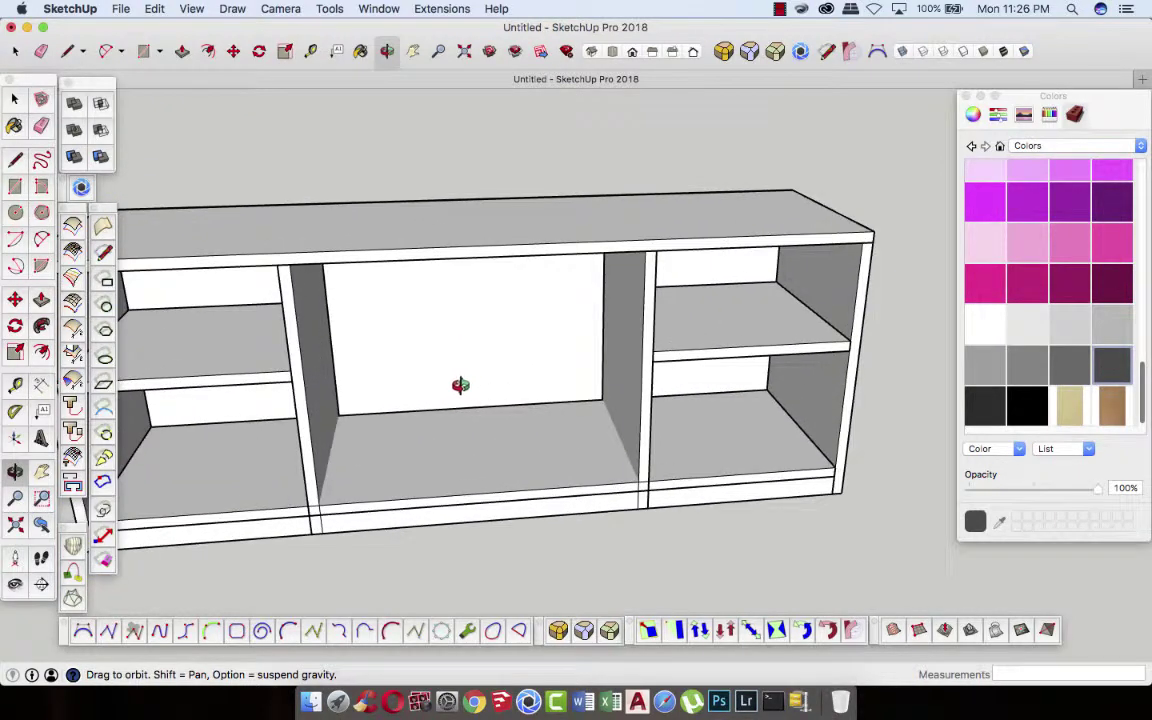
pyautogui.moveTo(460, 386)
pyautogui.mouseDown()
pyautogui.moveTo(262, 404)
pyautogui.moveTo(280, 391)
pyautogui.mouseUp()
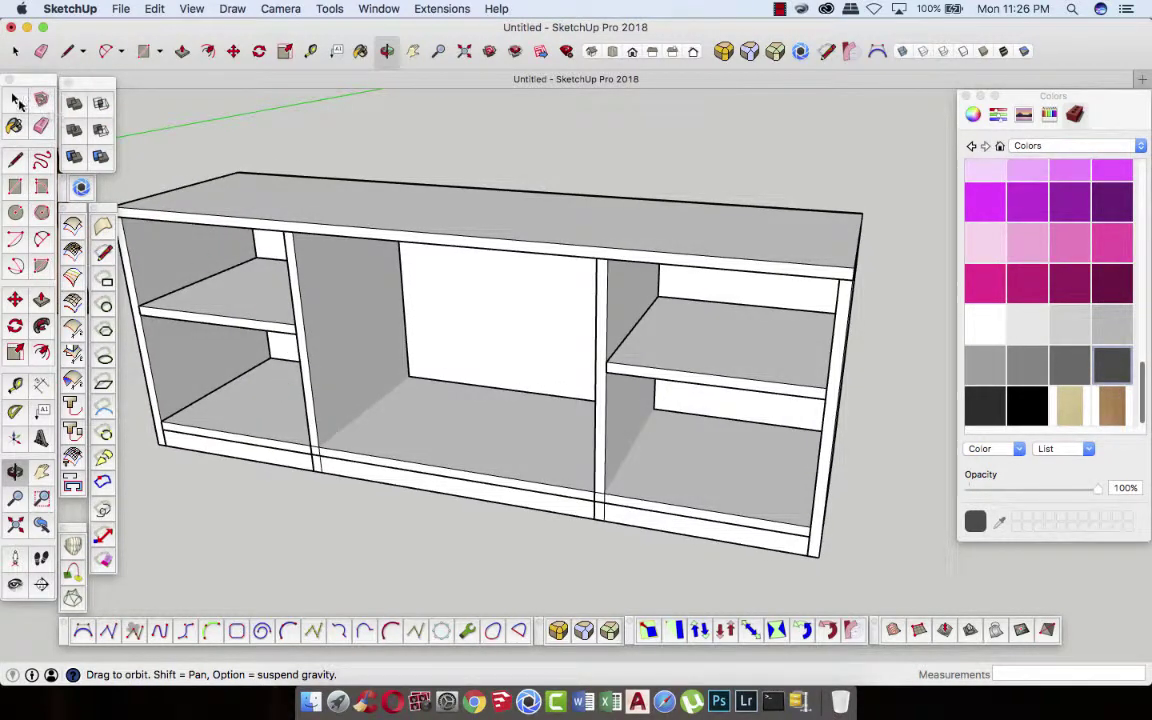
# - Select the upper-left shelf and start the Move tool (M)
pyautogui.click(15, 100)
pyautogui.click(226, 300)
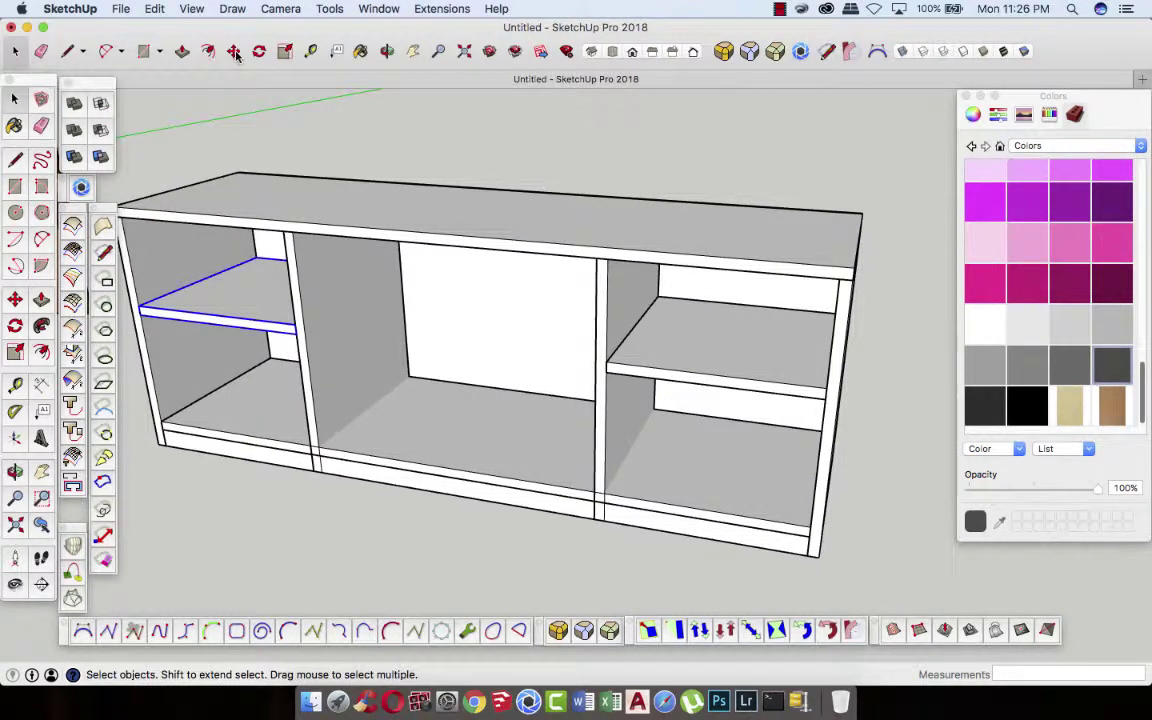
pyautogui.press('m')
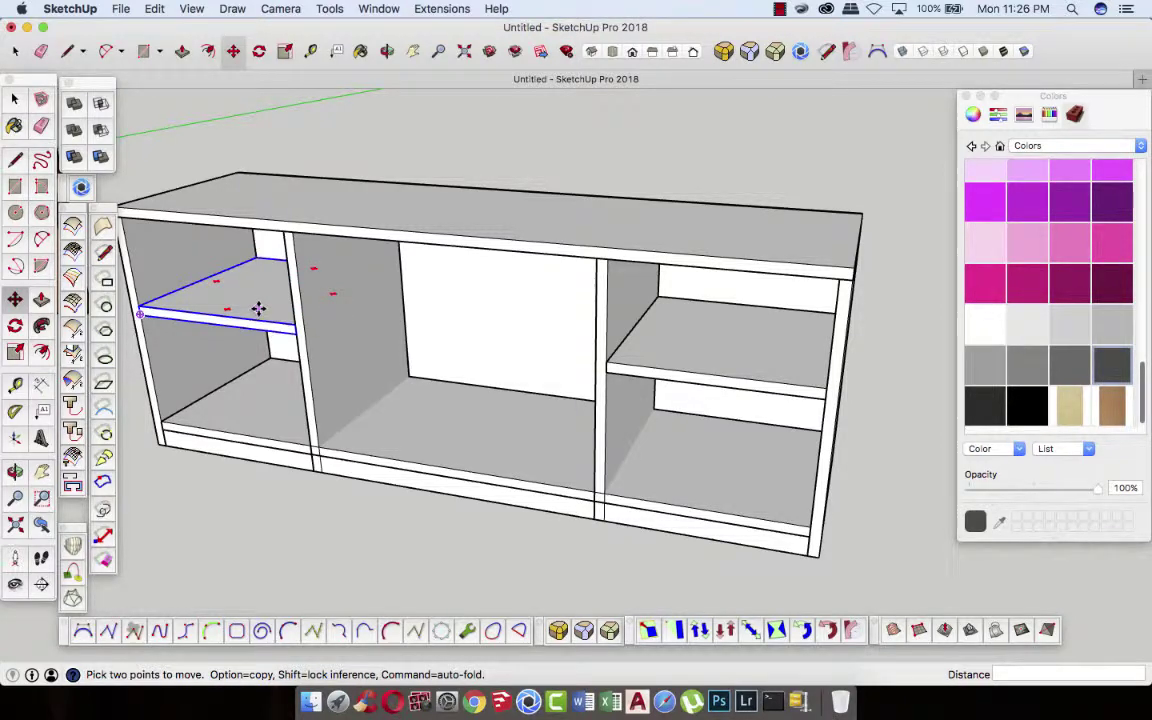
# - Cancel the move and draw an 800 mm wide drawer-front rectangle across the centre bay's top
pyautogui.click(15, 100)
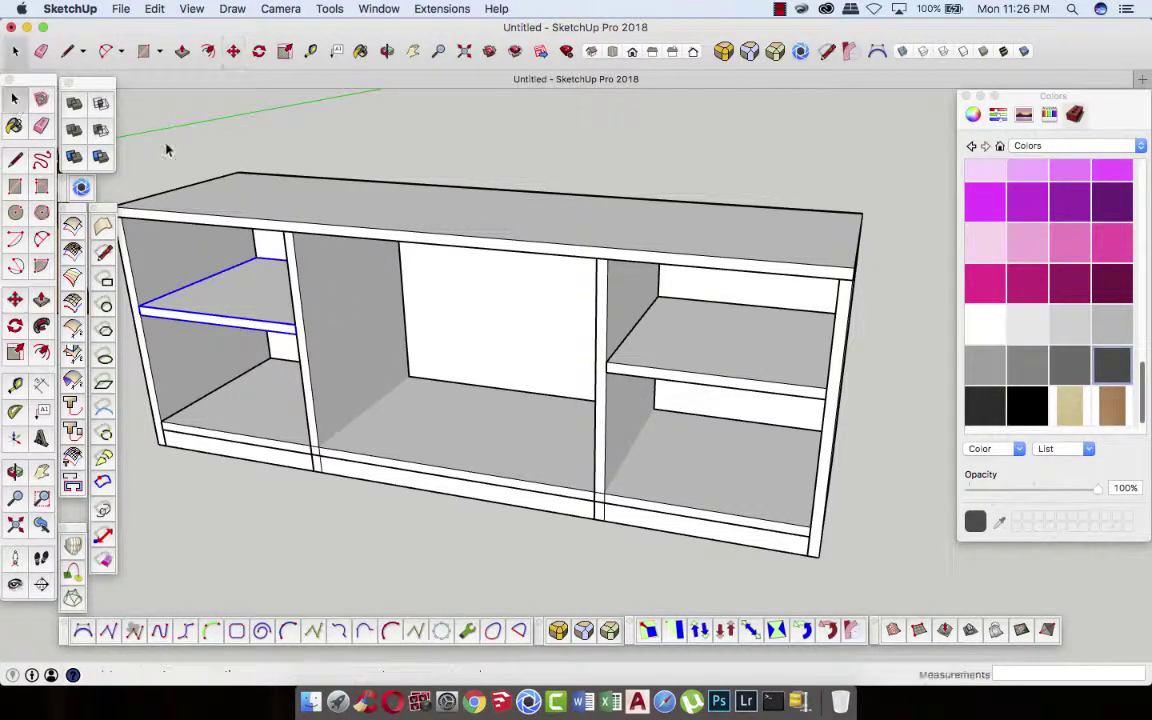
pyautogui.click(174, 152)
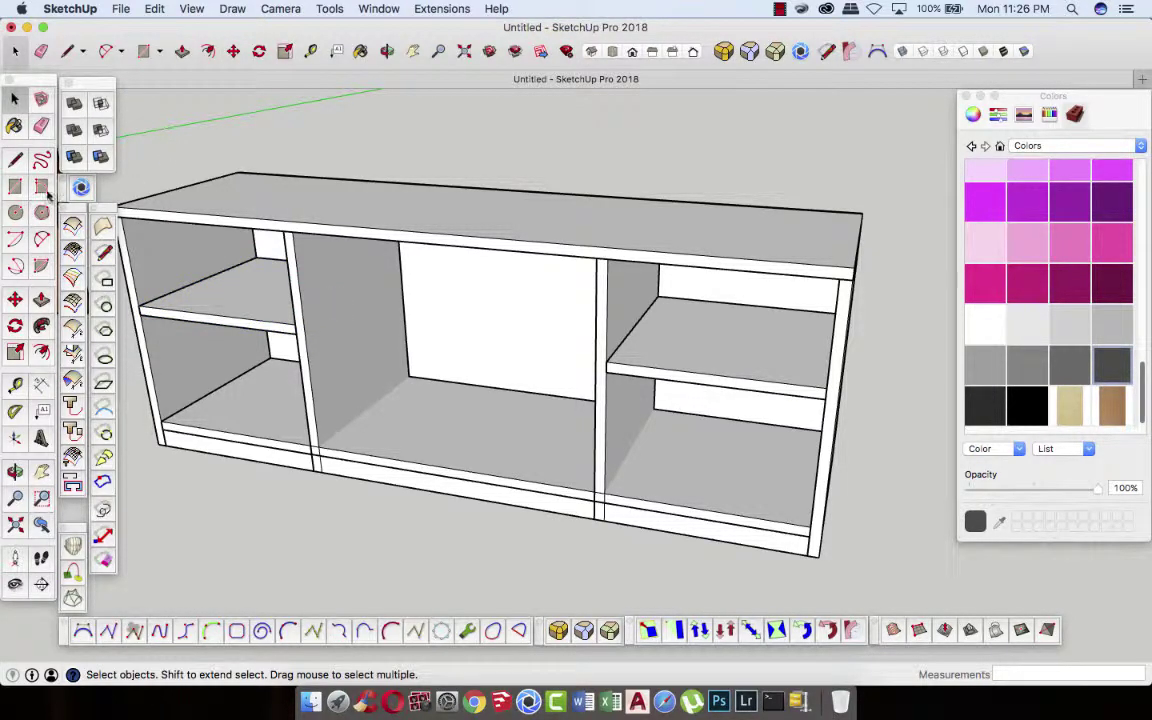
pyautogui.click(16, 185)
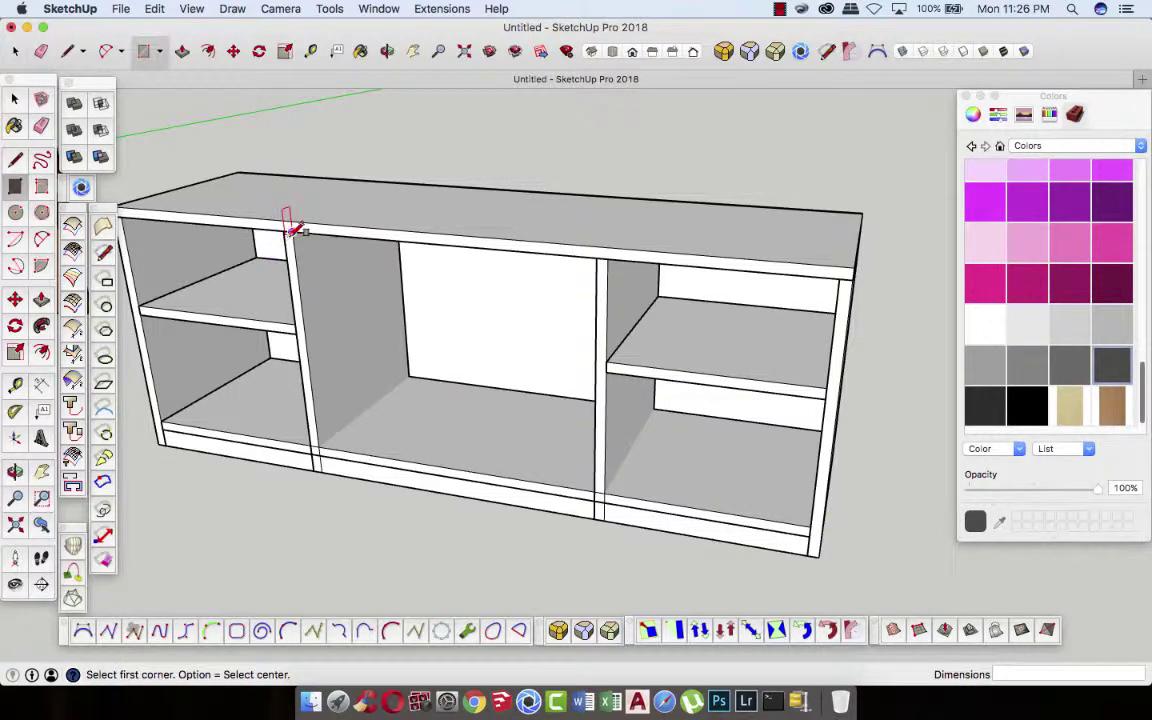
pyautogui.click(284, 232)
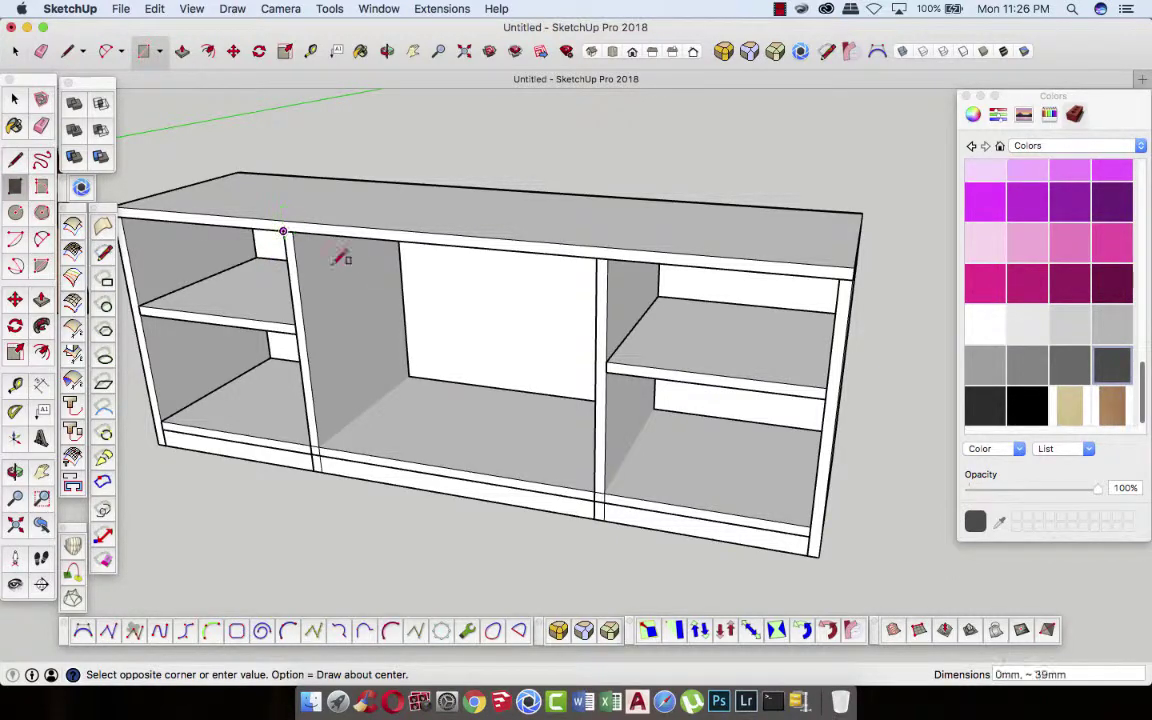
pyautogui.click(606, 321)
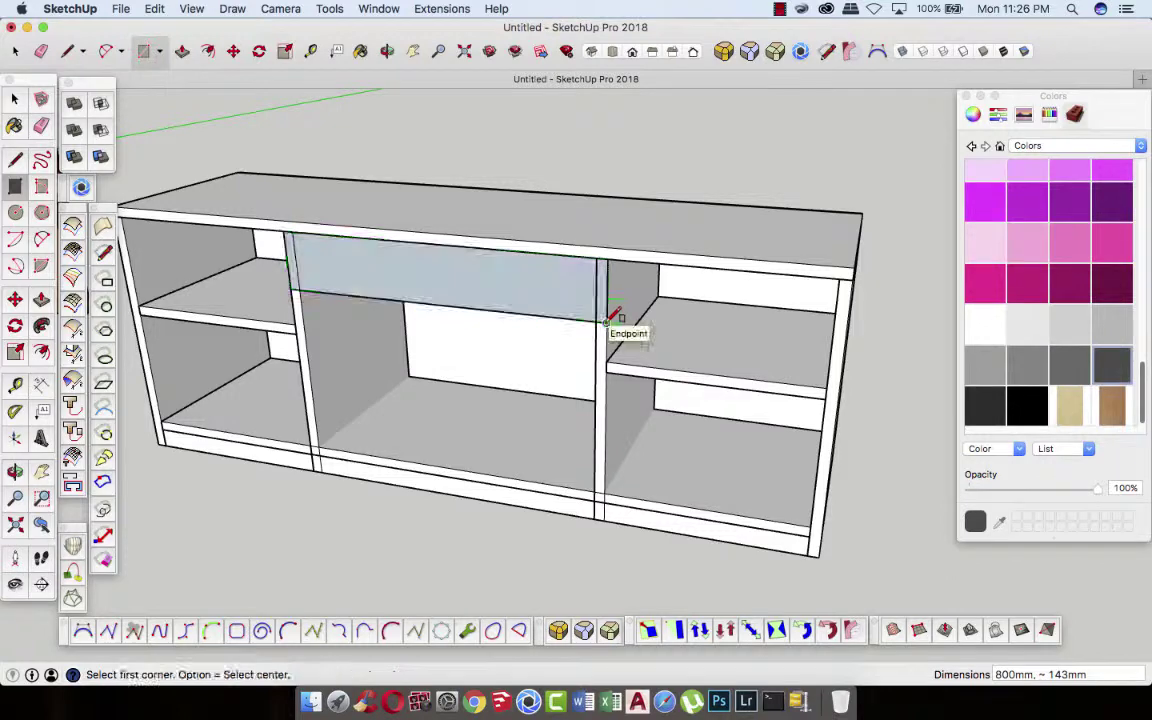
# - Pull the drawer-front face out 25 mm and orbit in close to its end
pyautogui.click(386, 51)
pyautogui.moveTo(437, 136); pyautogui.dragTo(337, 203)
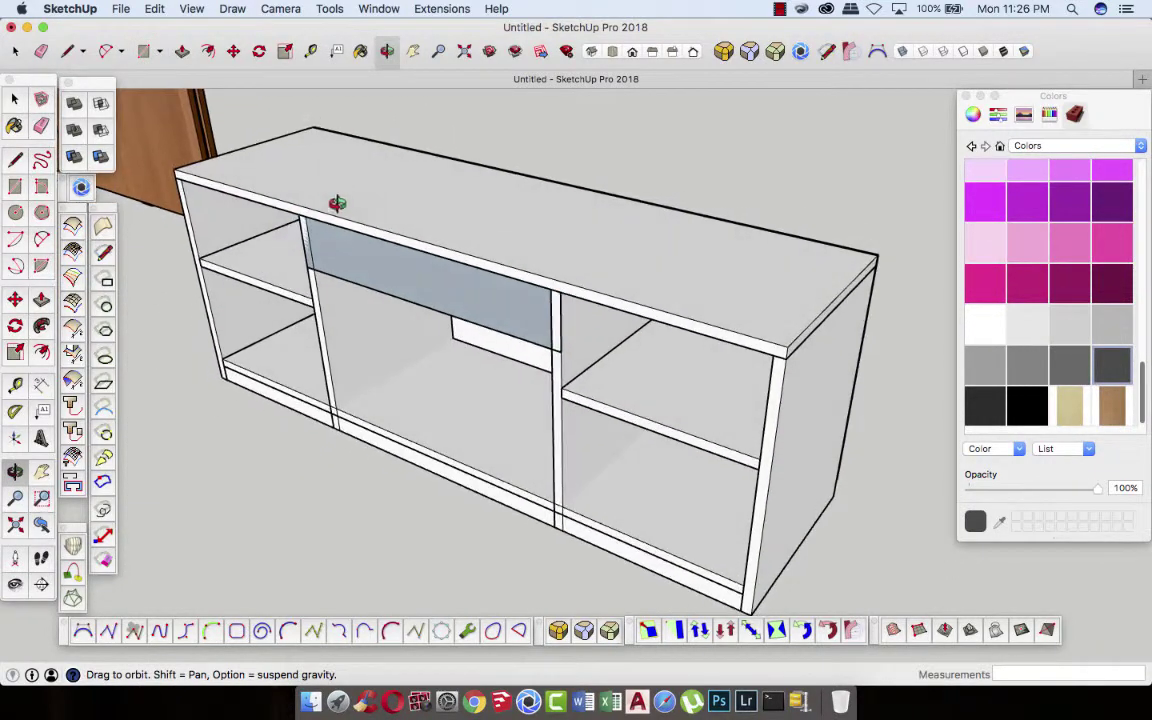
pyautogui.scroll(3, 523, 292)
pyautogui.moveTo(255, 97); pyautogui.dragTo(170, 60)
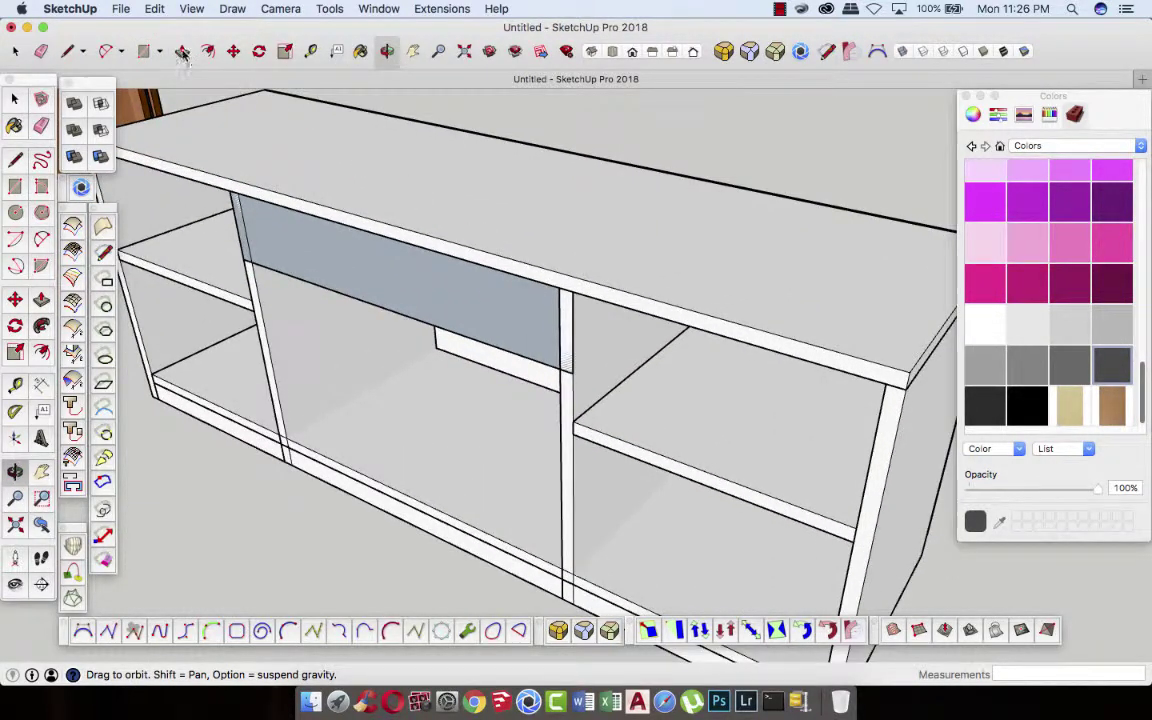
pyautogui.click(181, 51)
pyautogui.click(324, 262)
pyautogui.write('25')
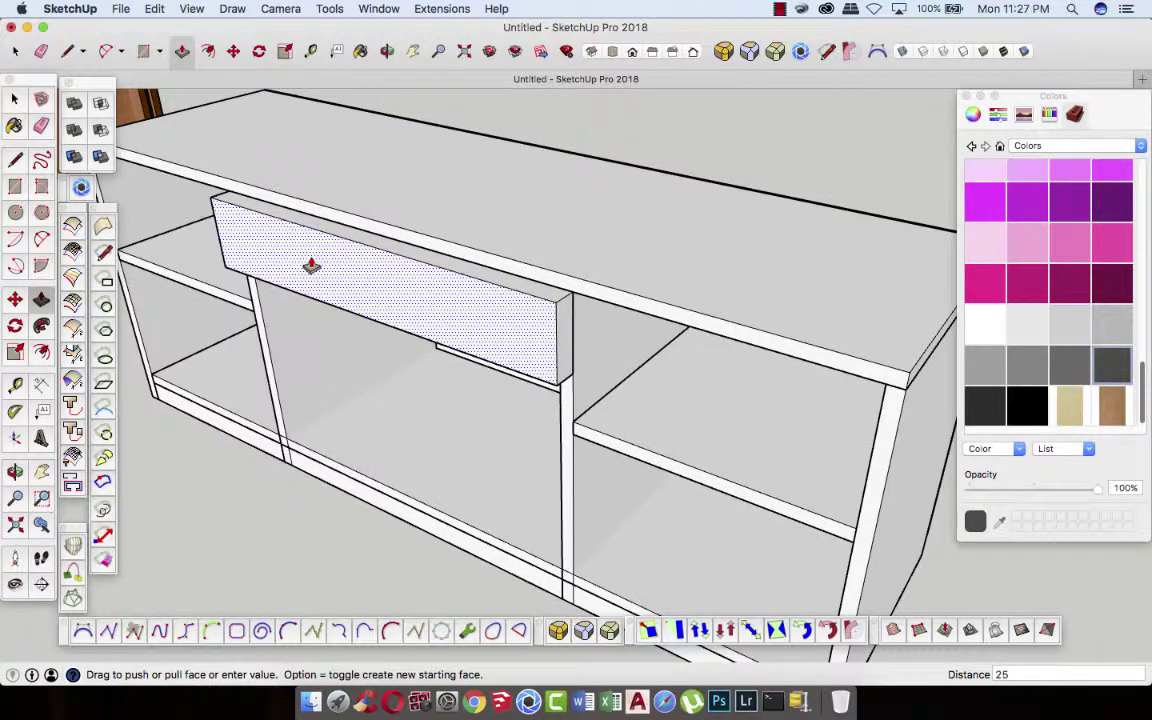
pyautogui.press('Return')
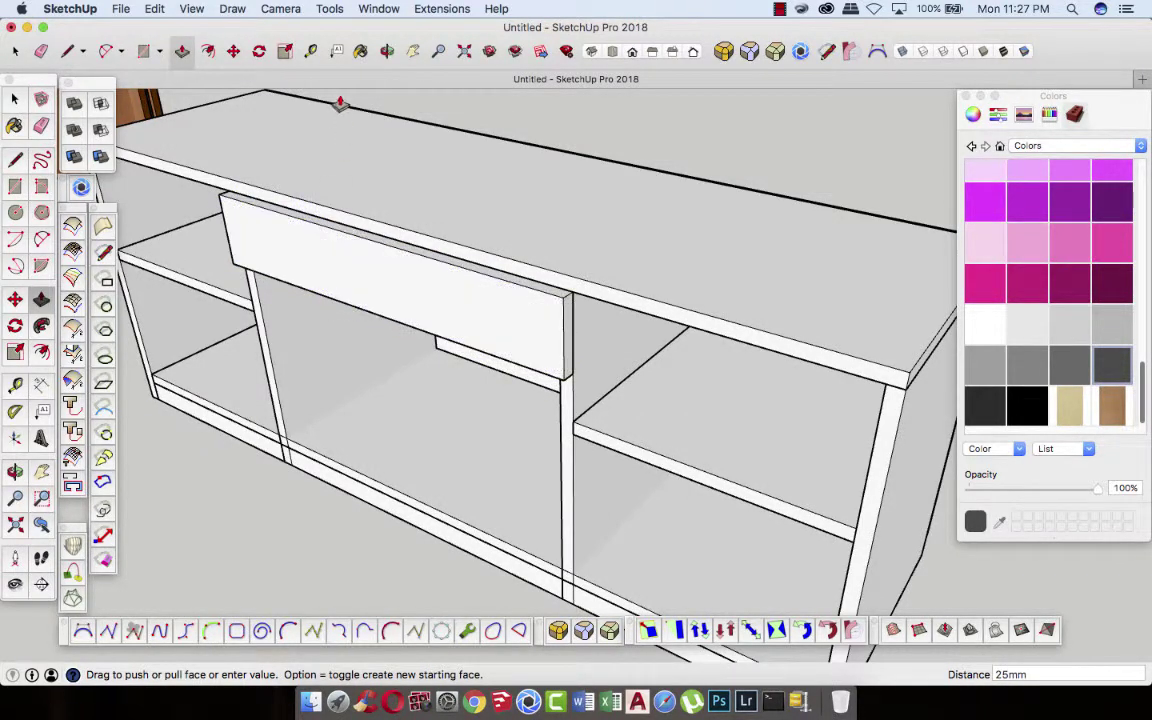
pyautogui.click(387, 51)
pyautogui.moveTo(432, 167)
pyautogui.mouseDown()
pyautogui.moveTo(437, 234)
pyautogui.moveTo(527, 275)
pyautogui.moveTo(134, 155)
pyautogui.mouseUp()
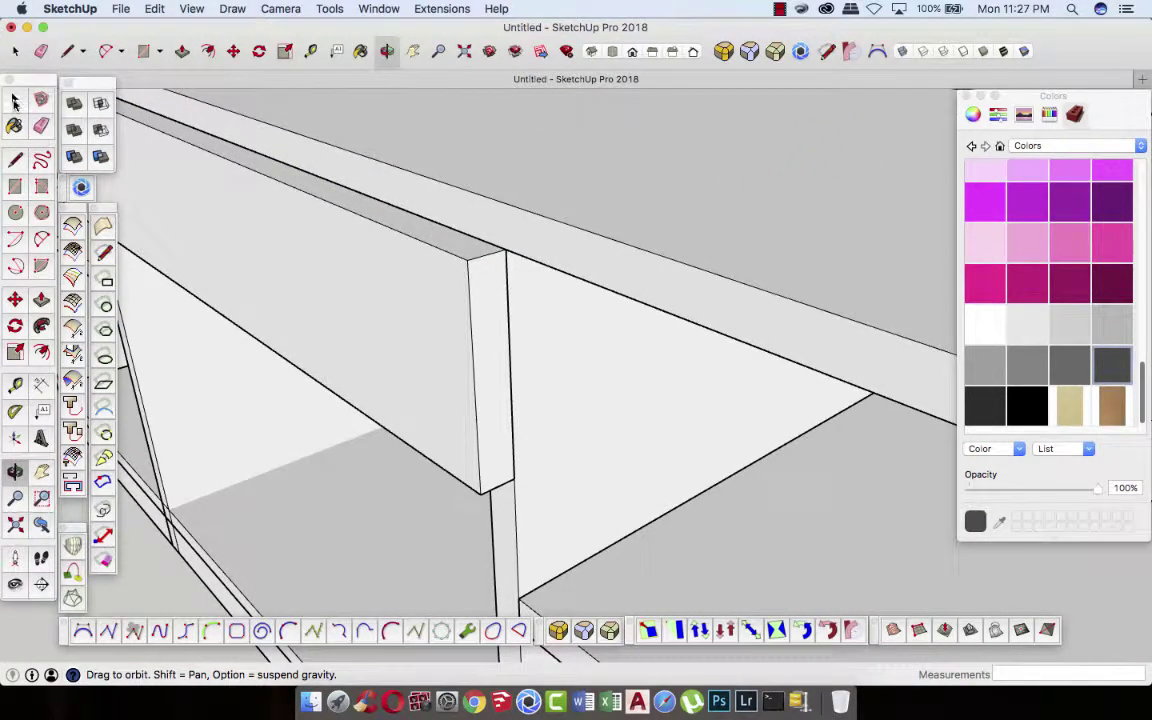
# - Draw two lines at the drawer front's top corner and erase the stray diagonal edge
pyautogui.click(16, 159)
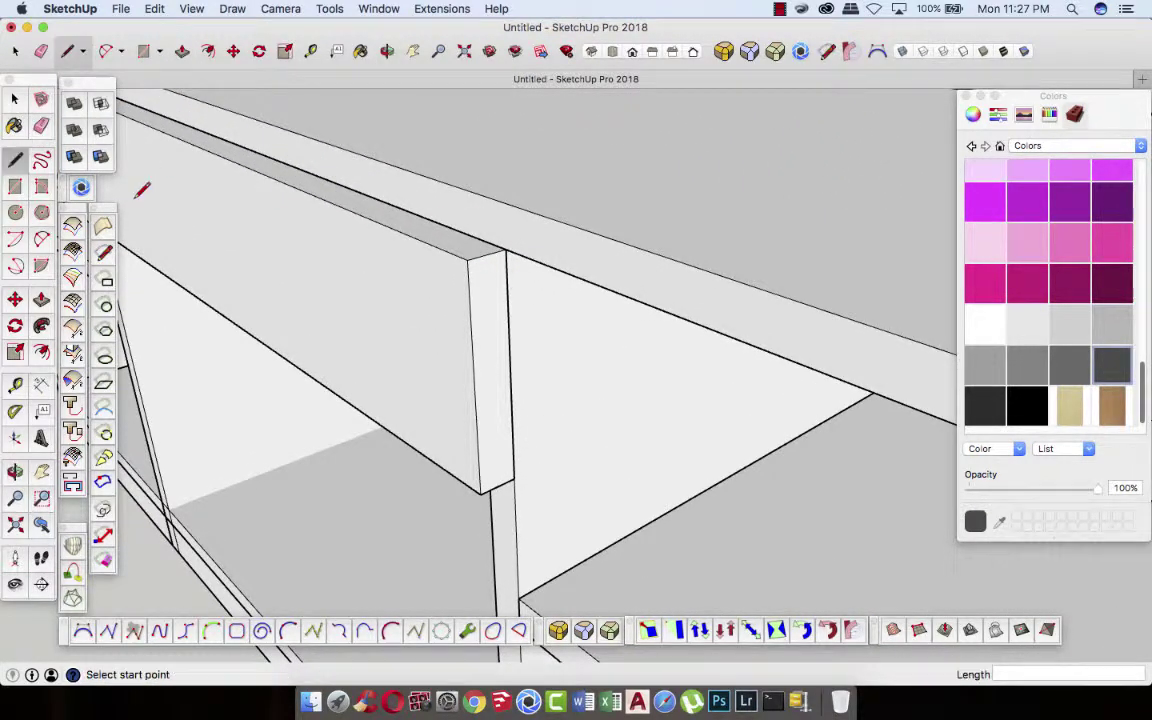
pyautogui.click(485, 255)
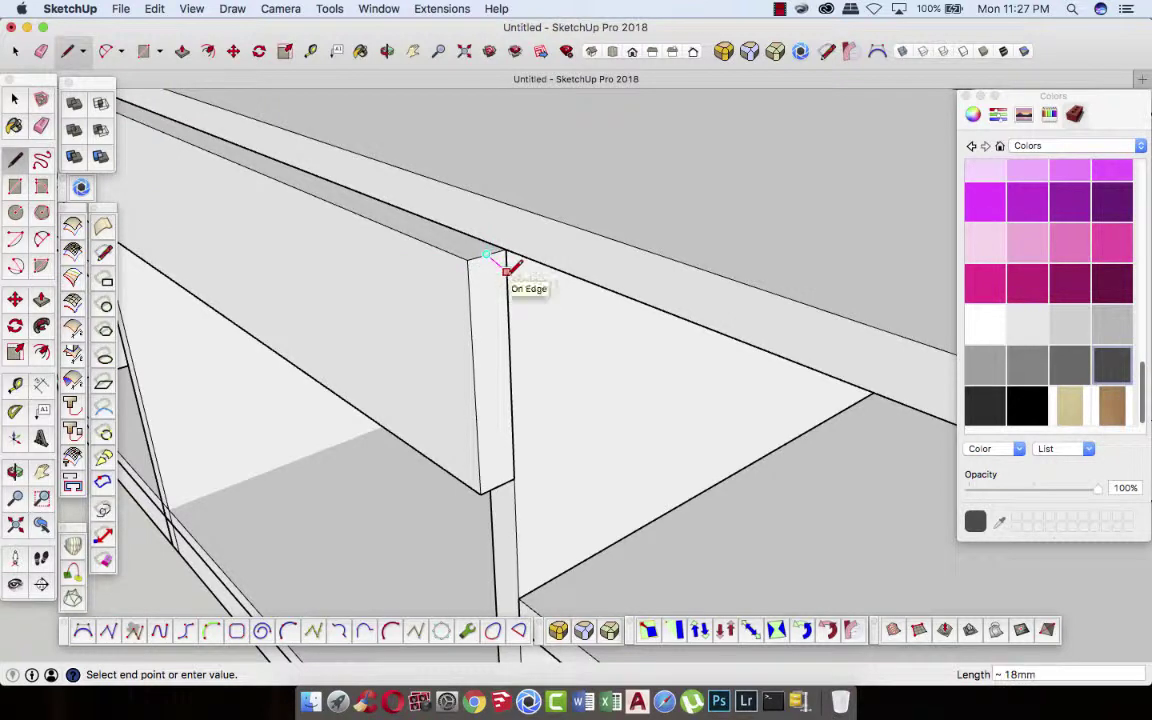
pyautogui.click(507, 284)
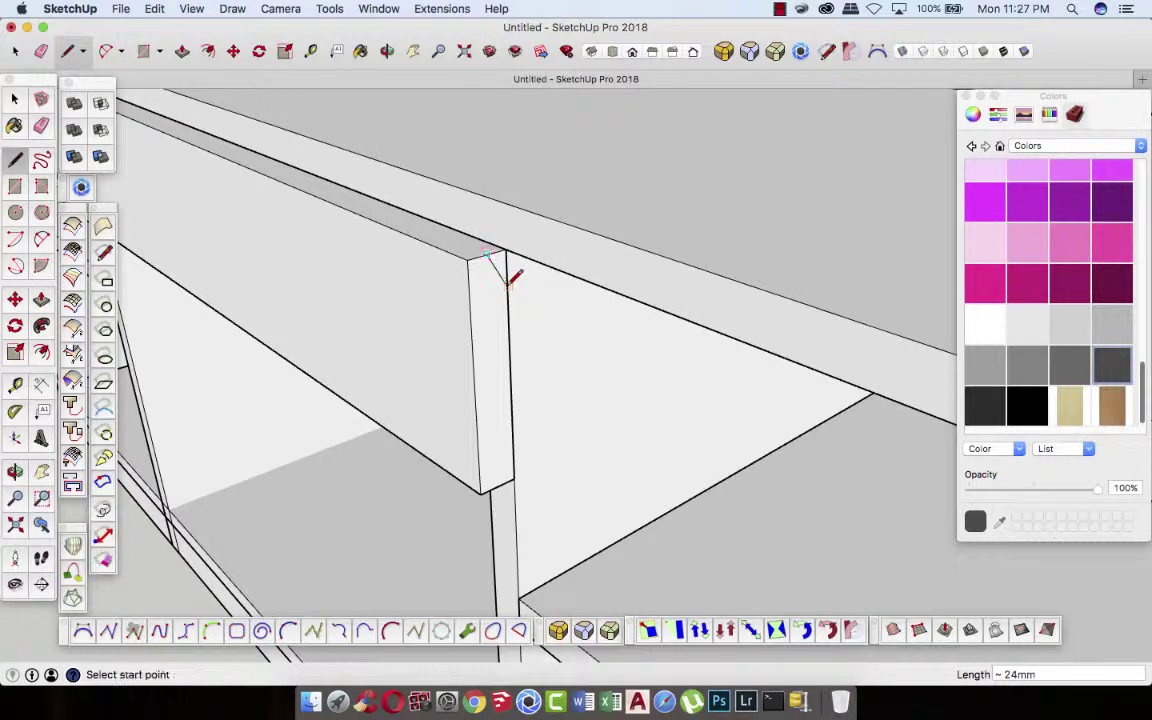
pyautogui.click(507, 284)
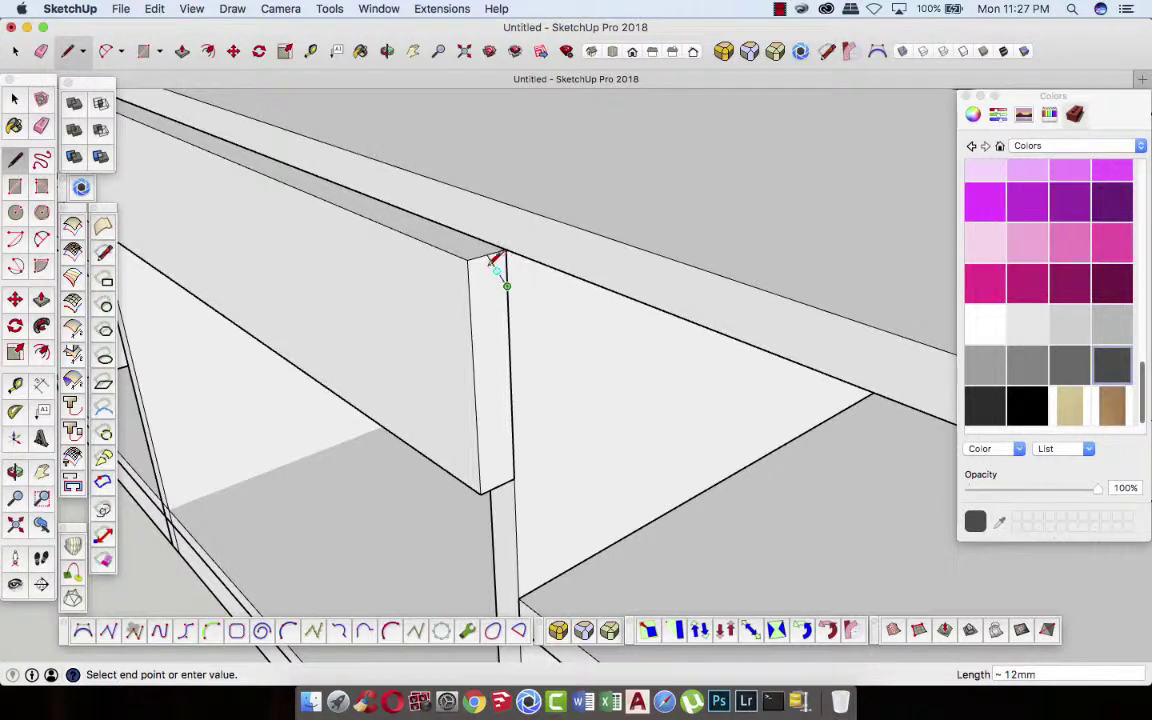
pyautogui.scroll(2, 482, 257)
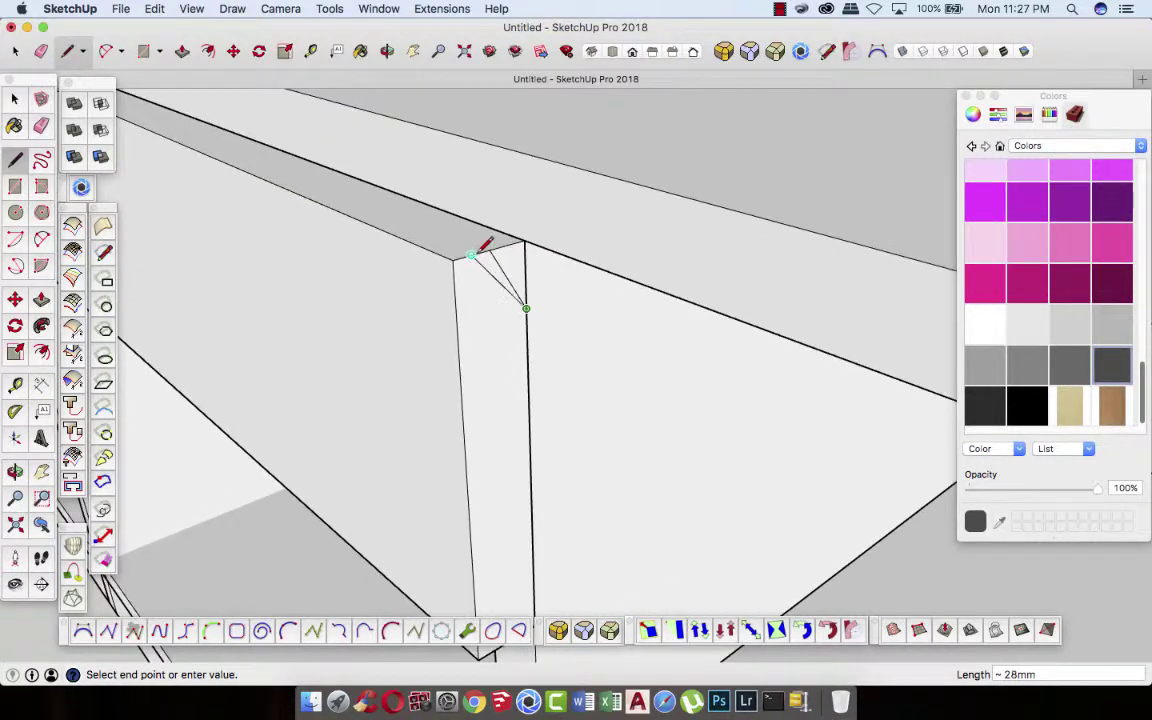
pyautogui.click(473, 255)
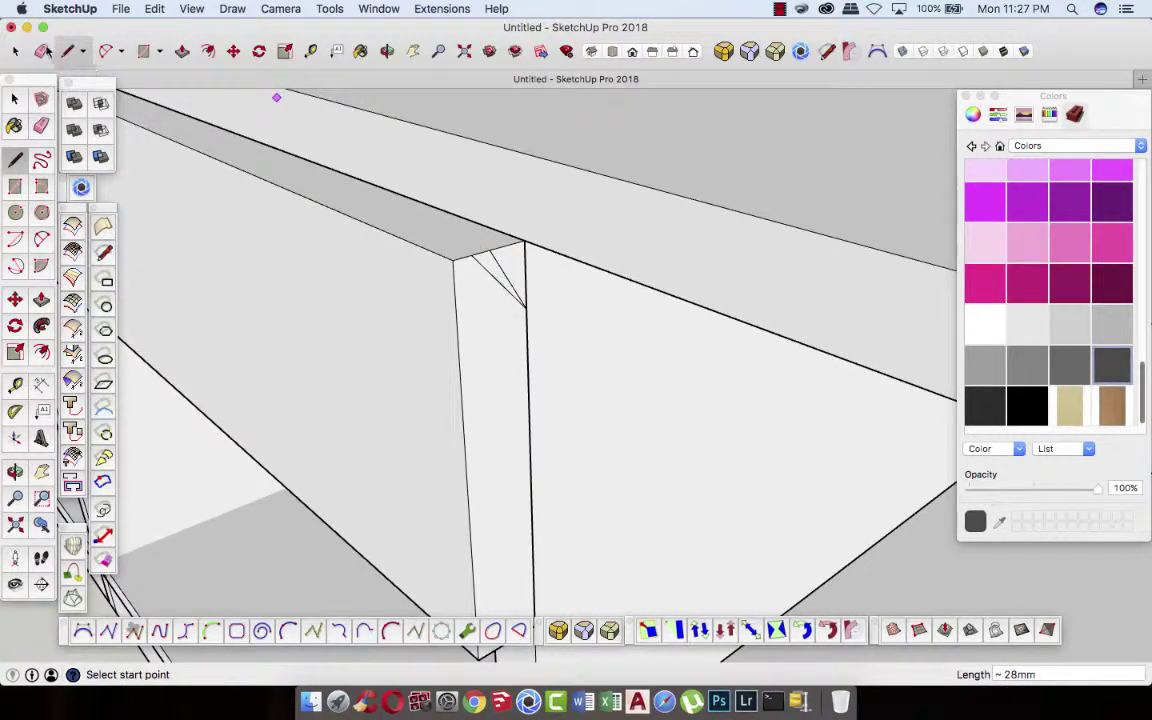
pyautogui.click(44, 51)
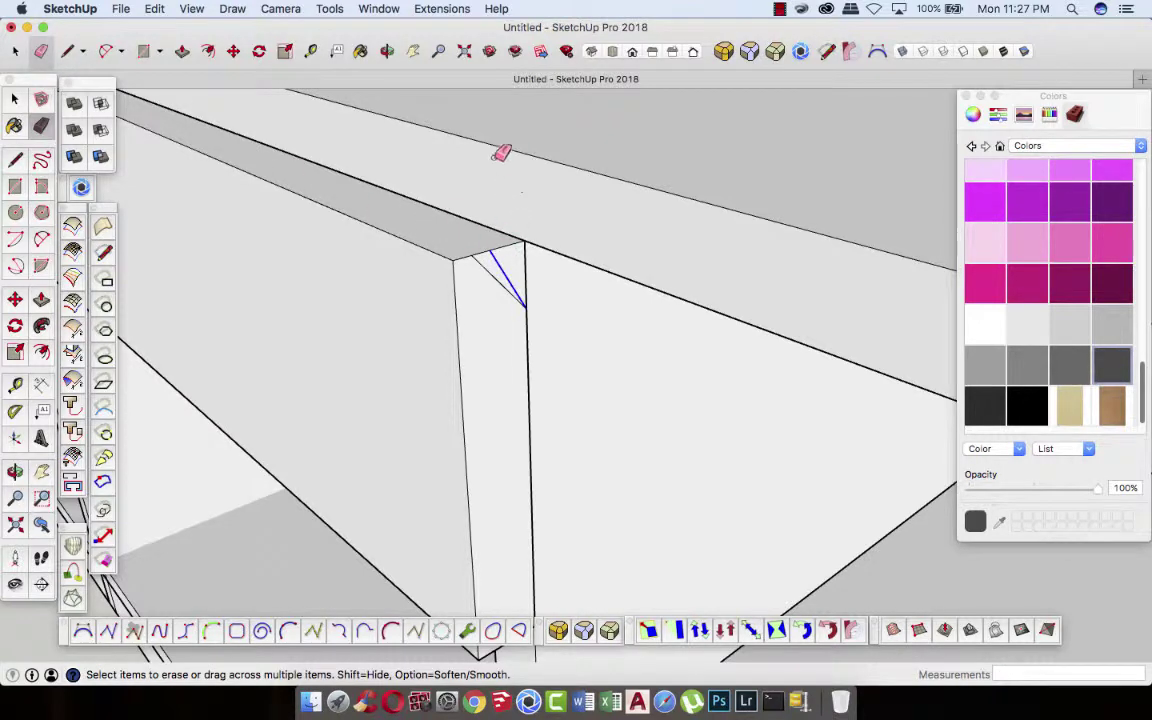
# - Push/Pull the drawer front's top end face into a thin 800 mm strip
pyautogui.click(183, 52)
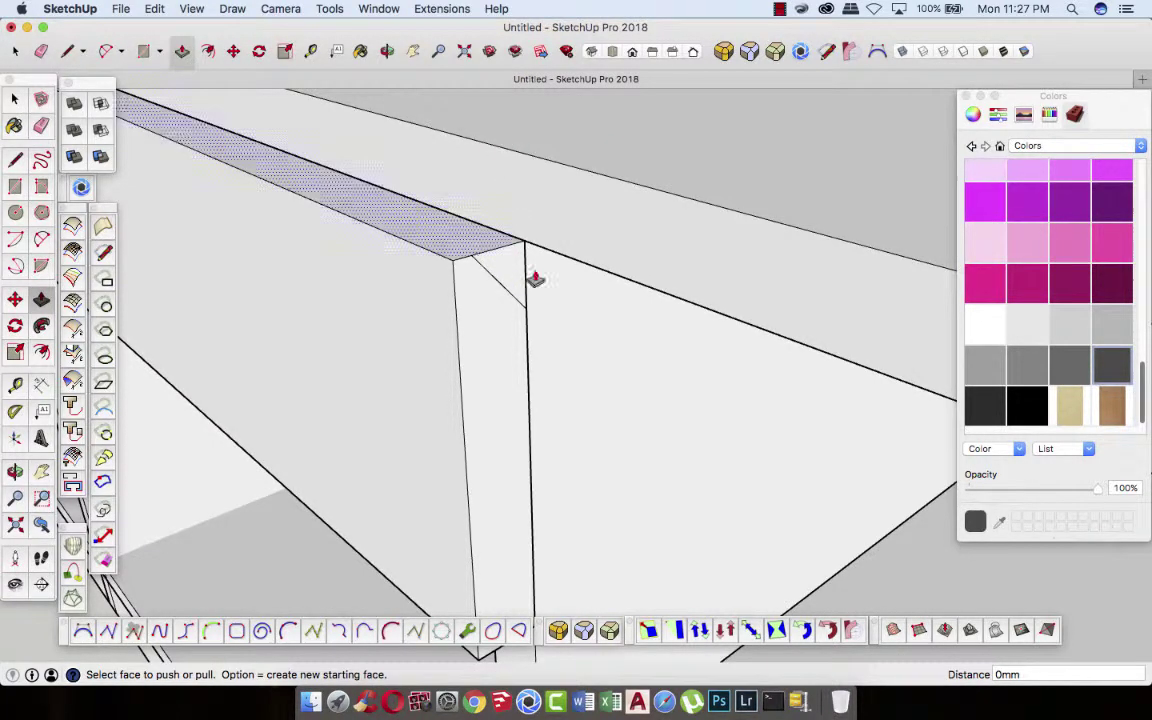
pyautogui.scroll(-3, 733, 445)
pyautogui.scroll(-3, 759, 463)
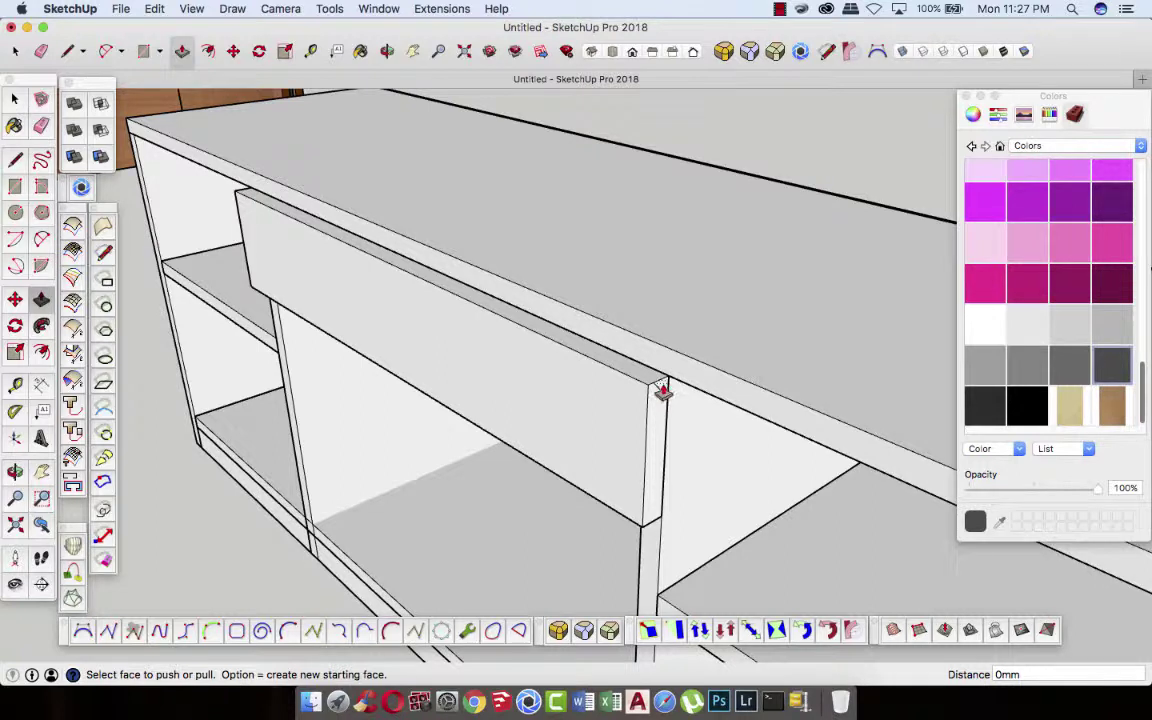
pyautogui.click(663, 391)
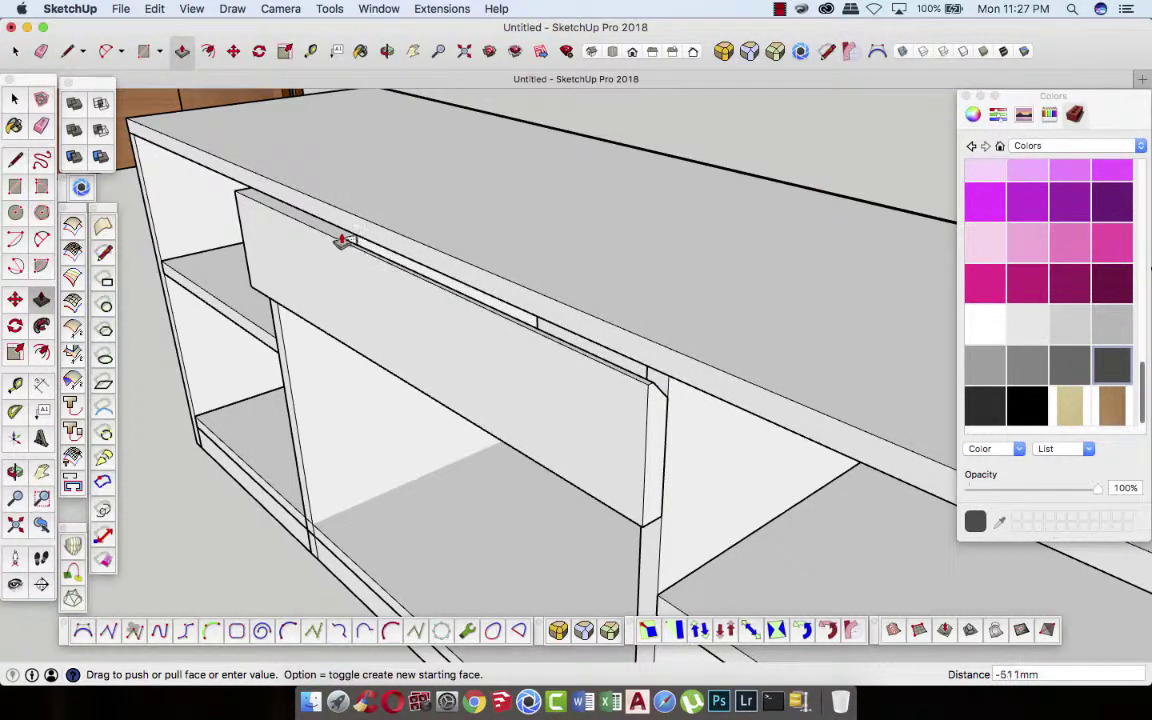
pyautogui.click(236, 200)
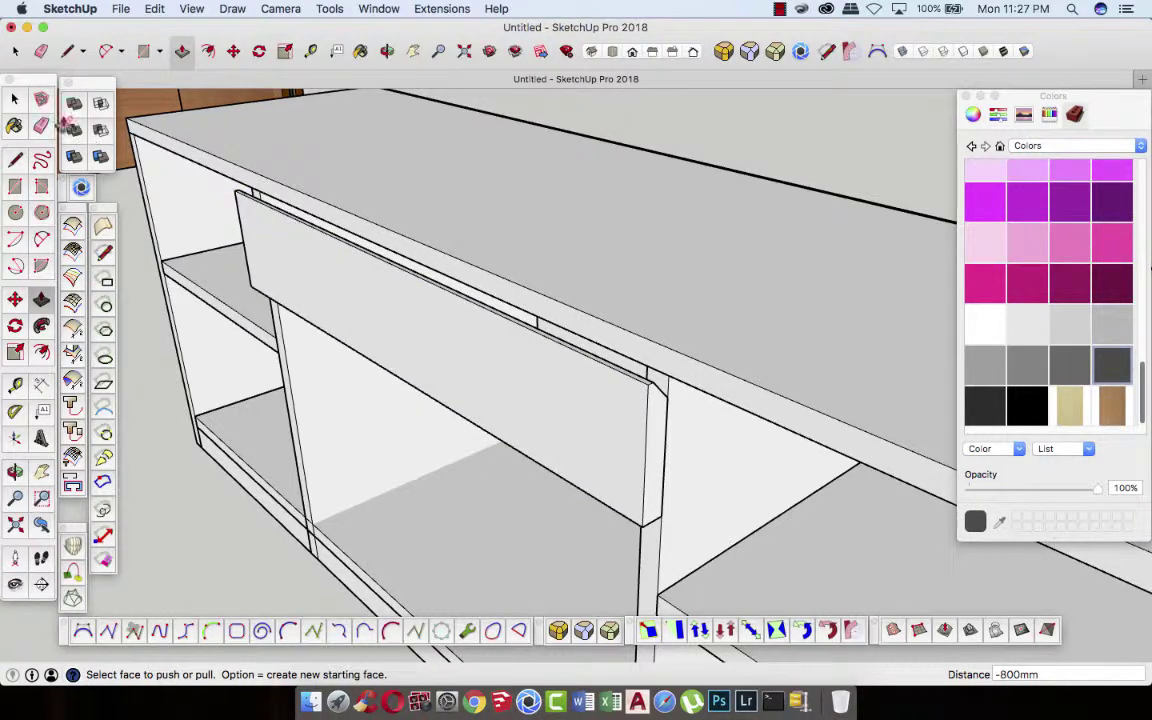
pyautogui.click(17, 100)
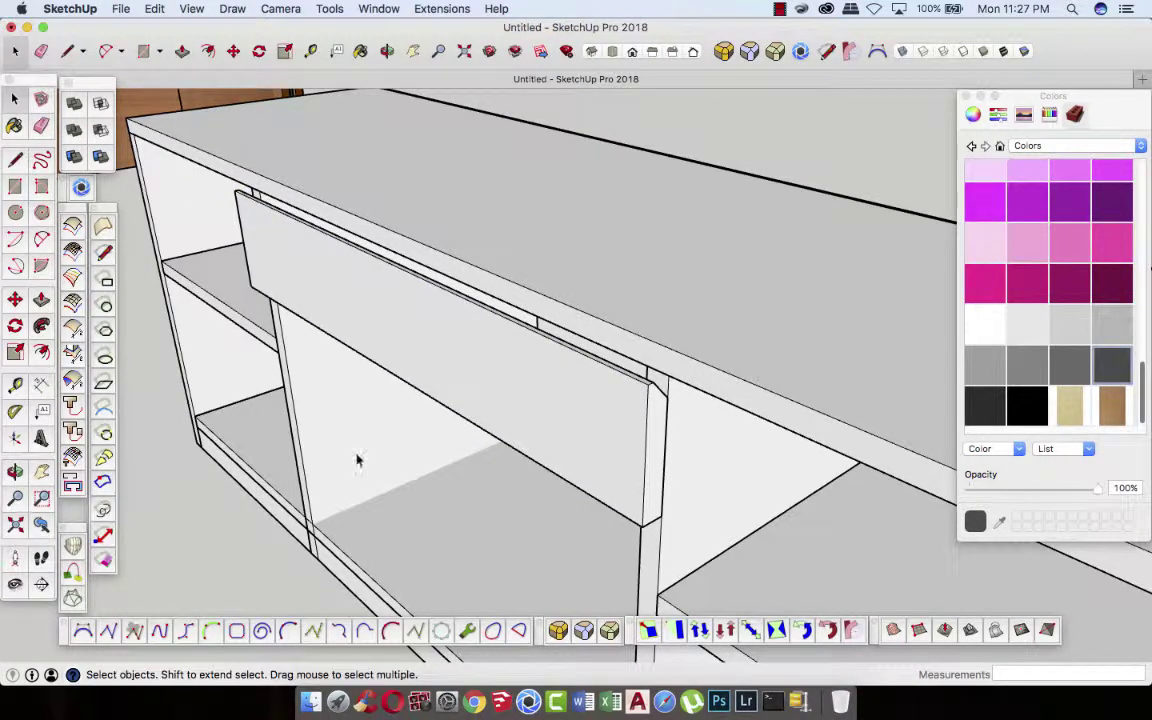
# - Group the drawer front's face and edges, then orbit to a front view
pyautogui.click(576, 404)
pyautogui.doubleClick(576, 404)
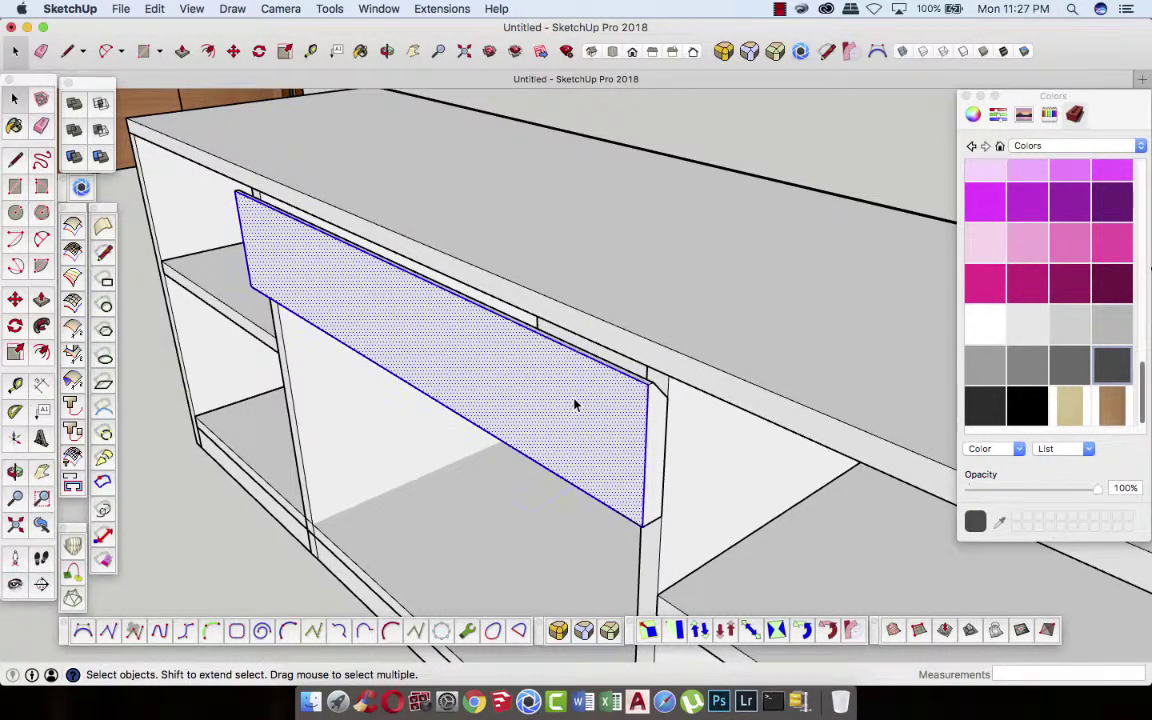
pyautogui.rightClick(576, 404)
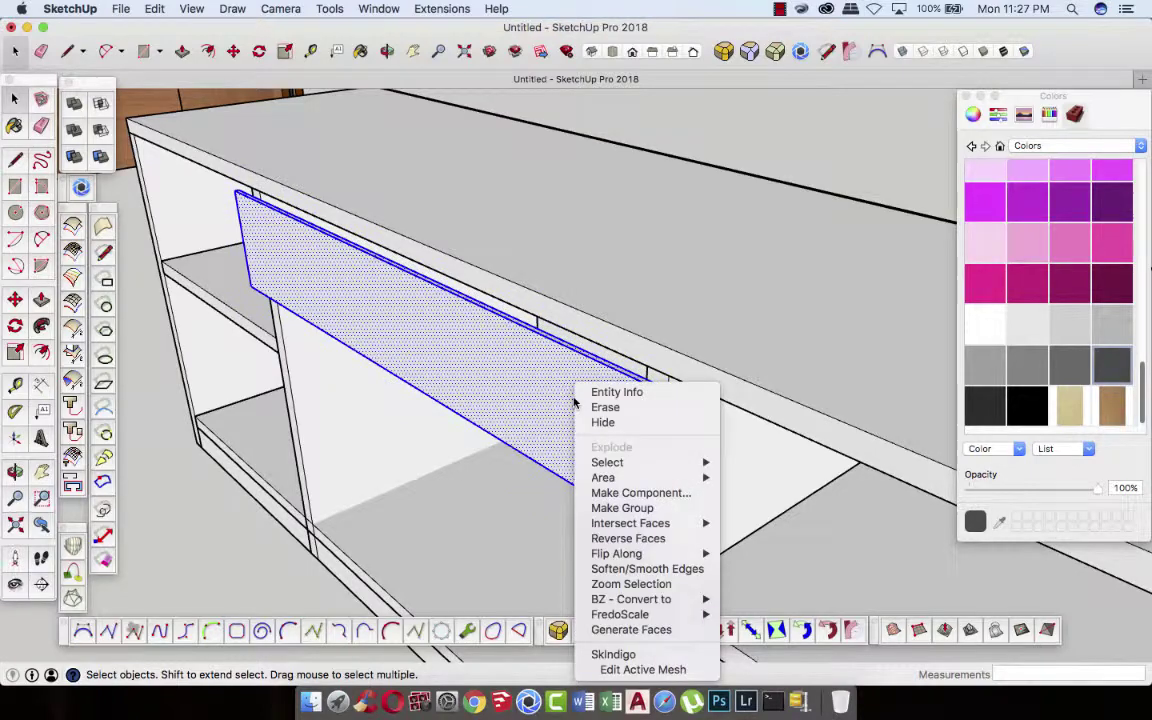
pyautogui.click(614, 509)
pyautogui.click(387, 51)
pyautogui.moveTo(465, 270)
pyautogui.mouseDown()
pyautogui.moveTo(668, 285)
pyautogui.moveTo(547, 290)
pyautogui.moveTo(746, 321)
pyautogui.mouseUp()
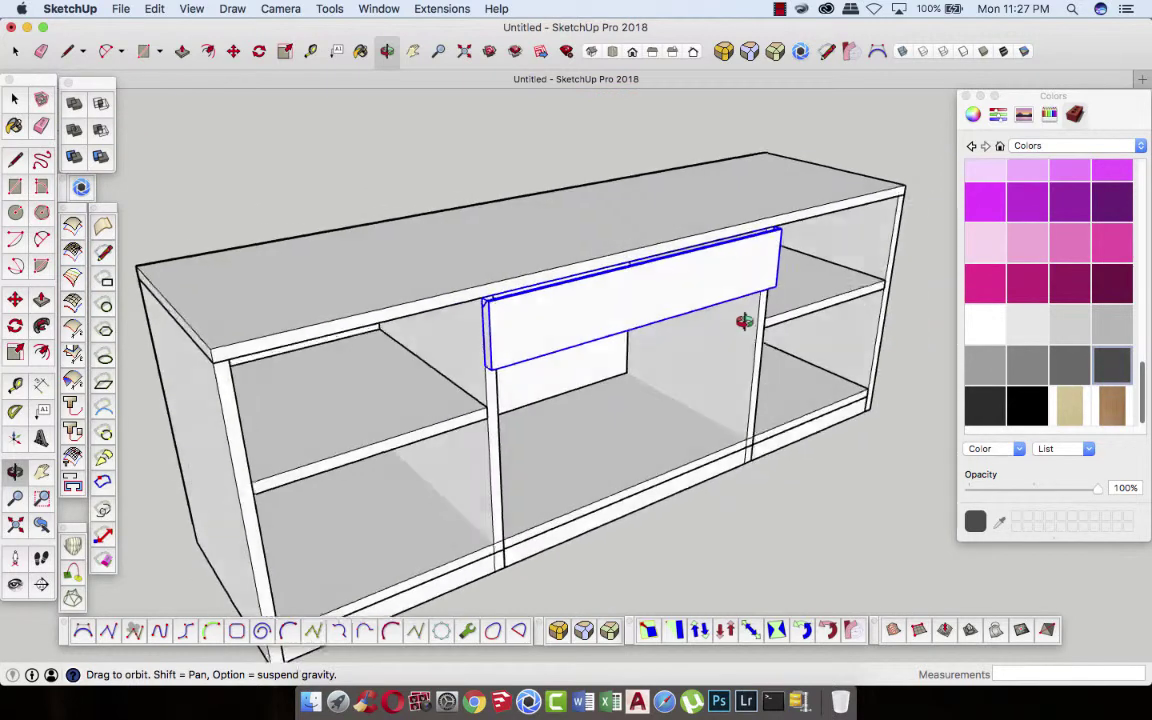
pyautogui.click(15, 98)
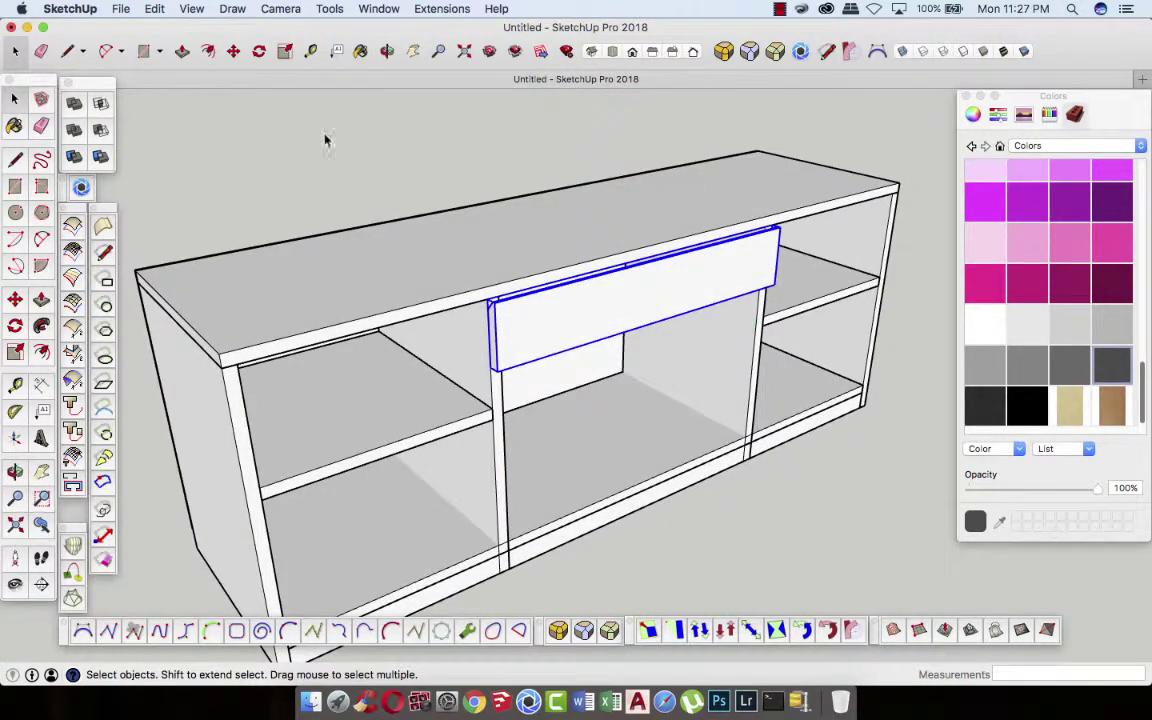
# - Scale the drawer front downward to 1.27 times its height along the blue axis
pyautogui.press('m')
pyautogui.scroll(2, 507, 442)
pyautogui.scroll(2, 506, 425)
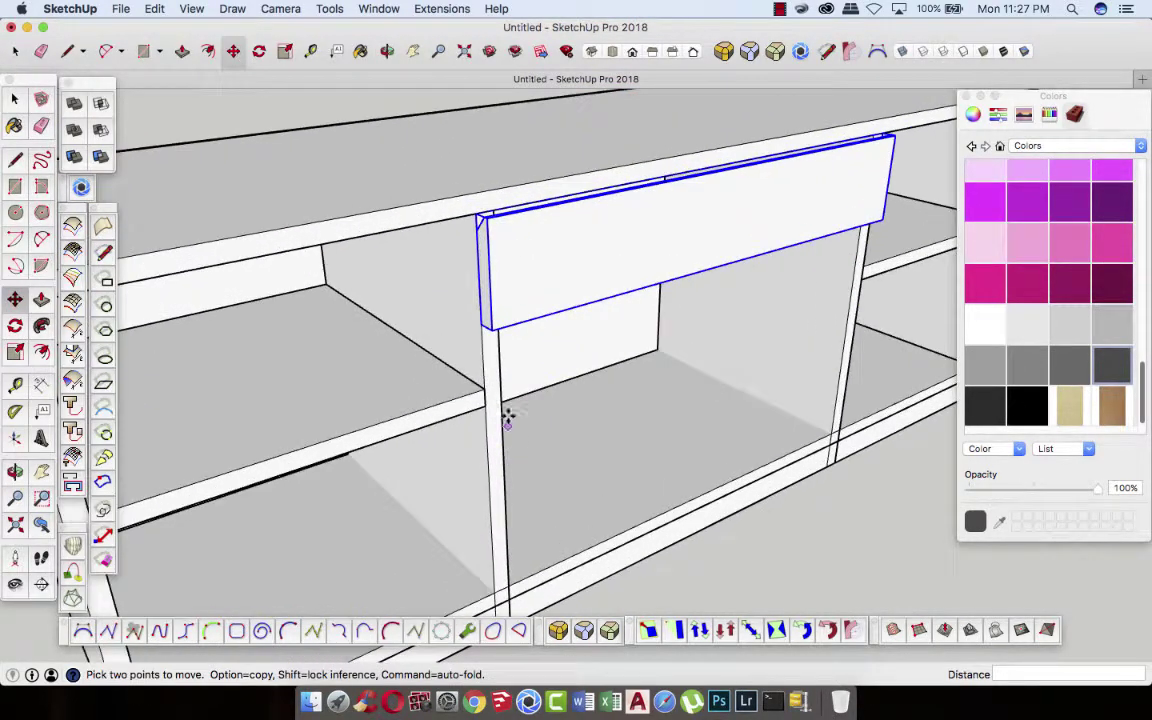
pyautogui.press('s')
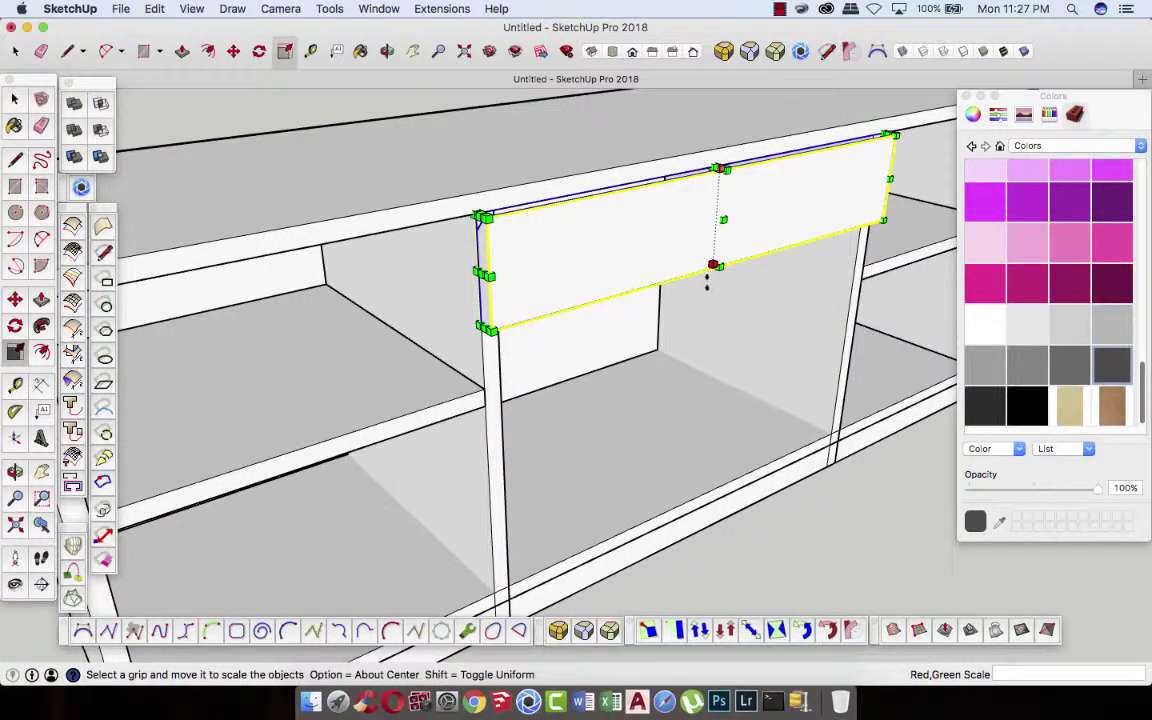
pyautogui.moveTo(707, 280); pyautogui.dragTo(710, 290)
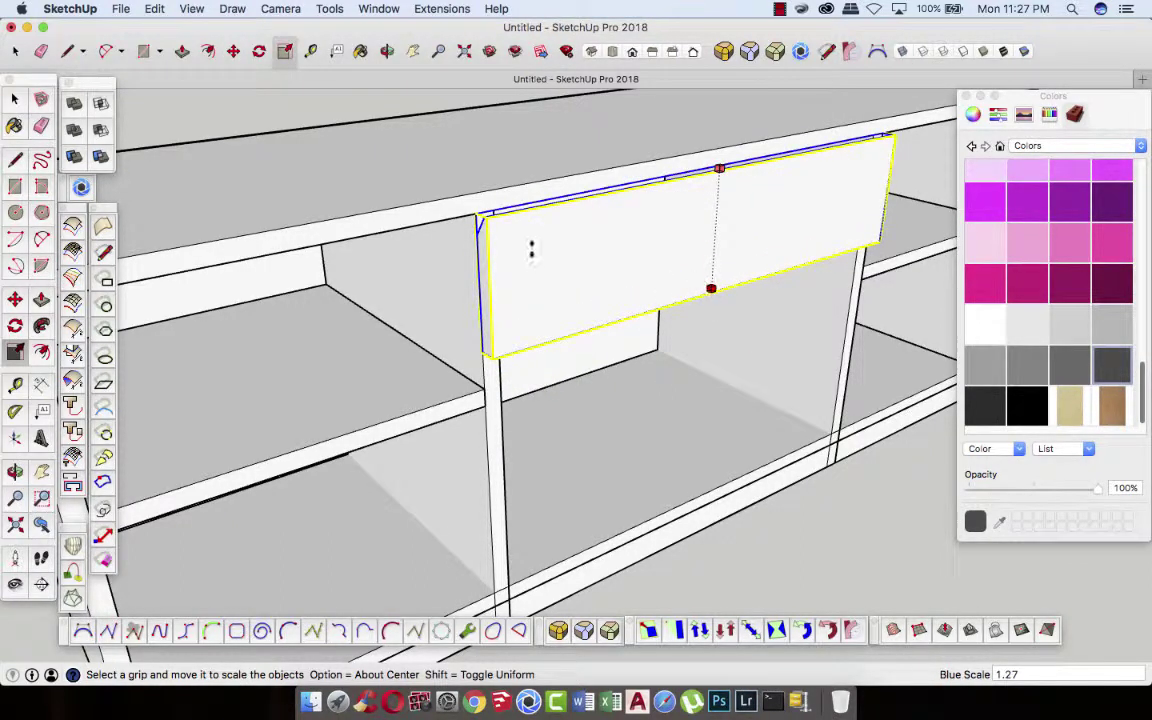
pyautogui.click(15, 98)
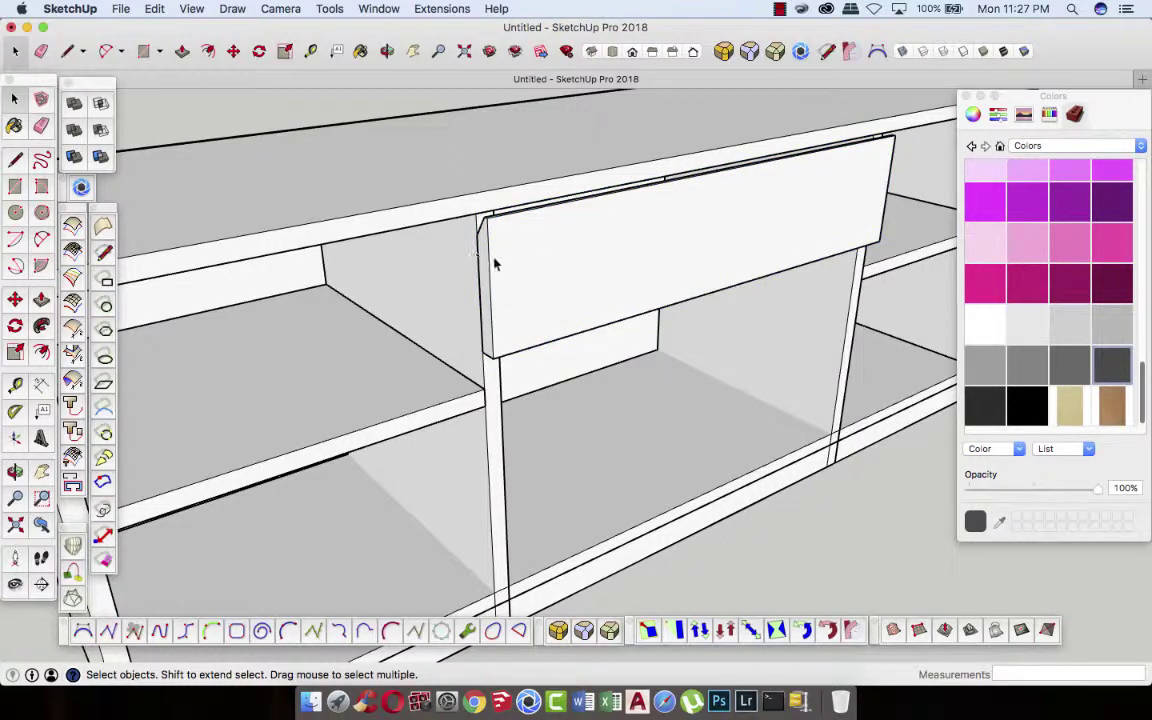
# - Copy the drawer front below the original and shift it 30 mm vertically
pyautogui.click(236, 50)
pyautogui.scroll(3, 485, 230)
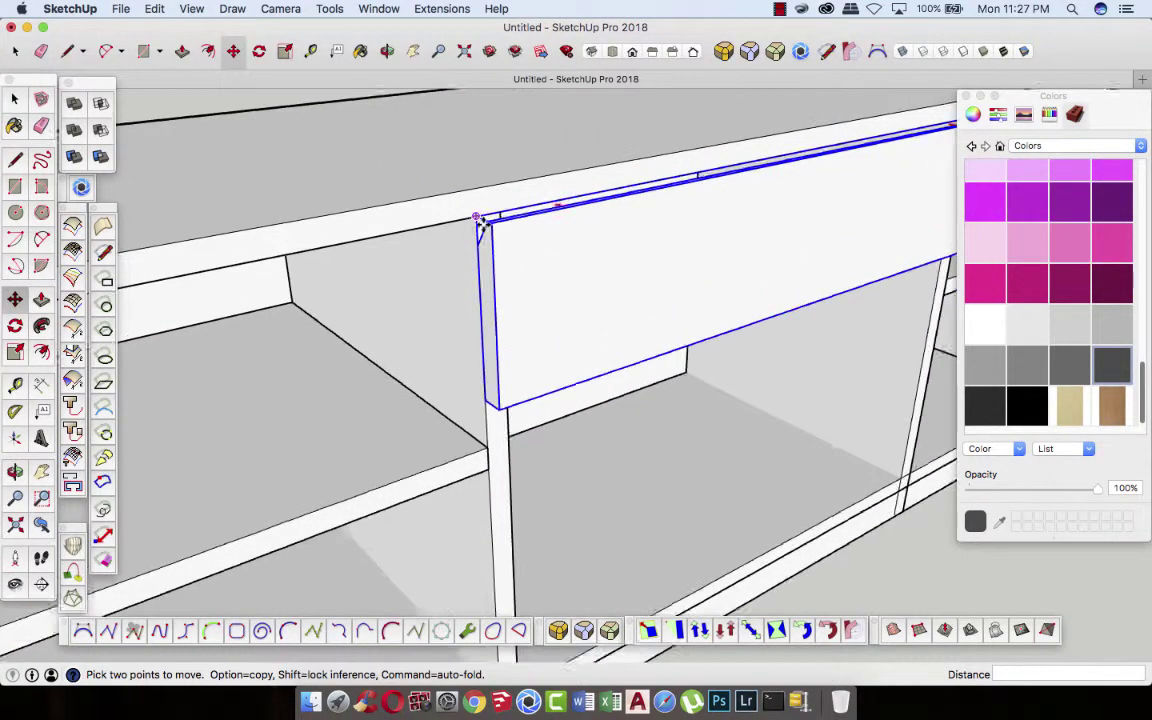
pyautogui.scroll(3, 495, 240)
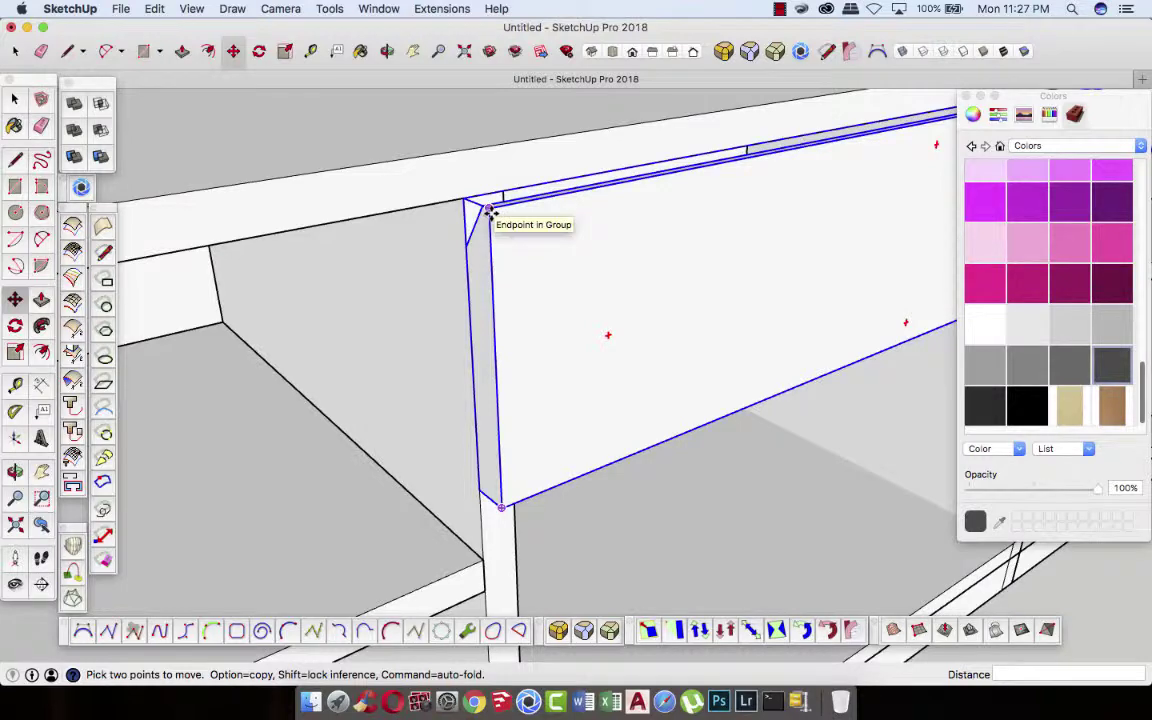
pyautogui.click(488, 208)
pyautogui.press('alt')
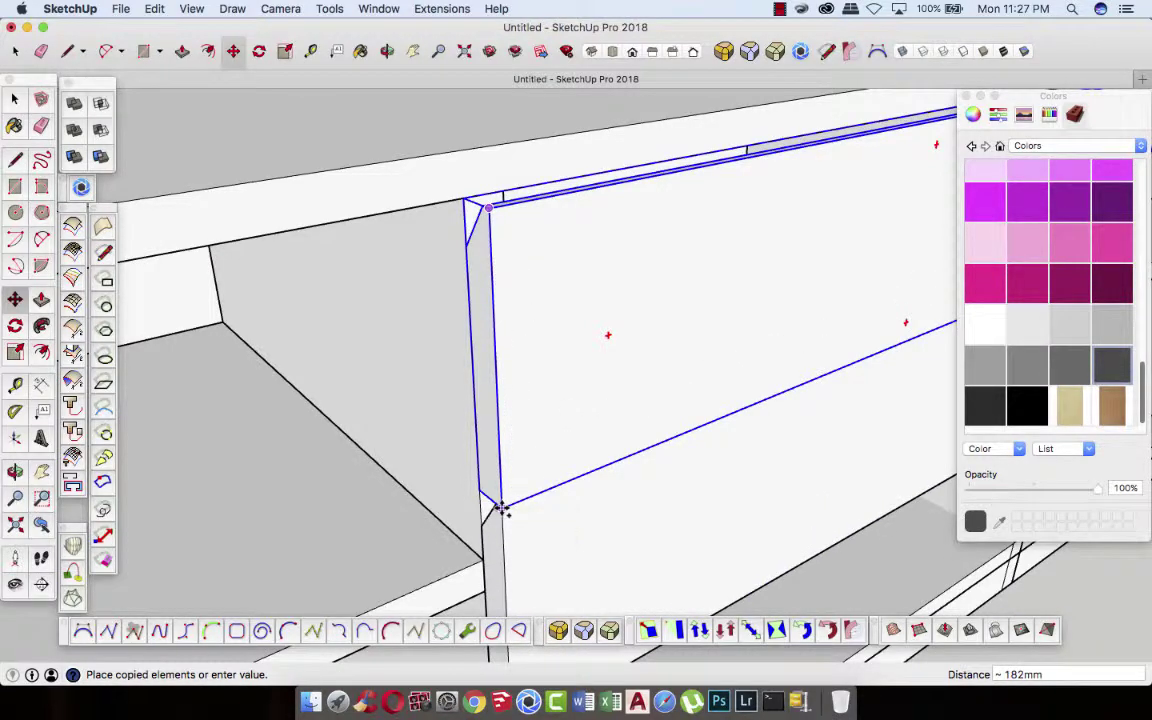
pyautogui.click(504, 510)
pyautogui.scroll(-2, 530, 300)
pyautogui.scroll(-3, 536, 298)
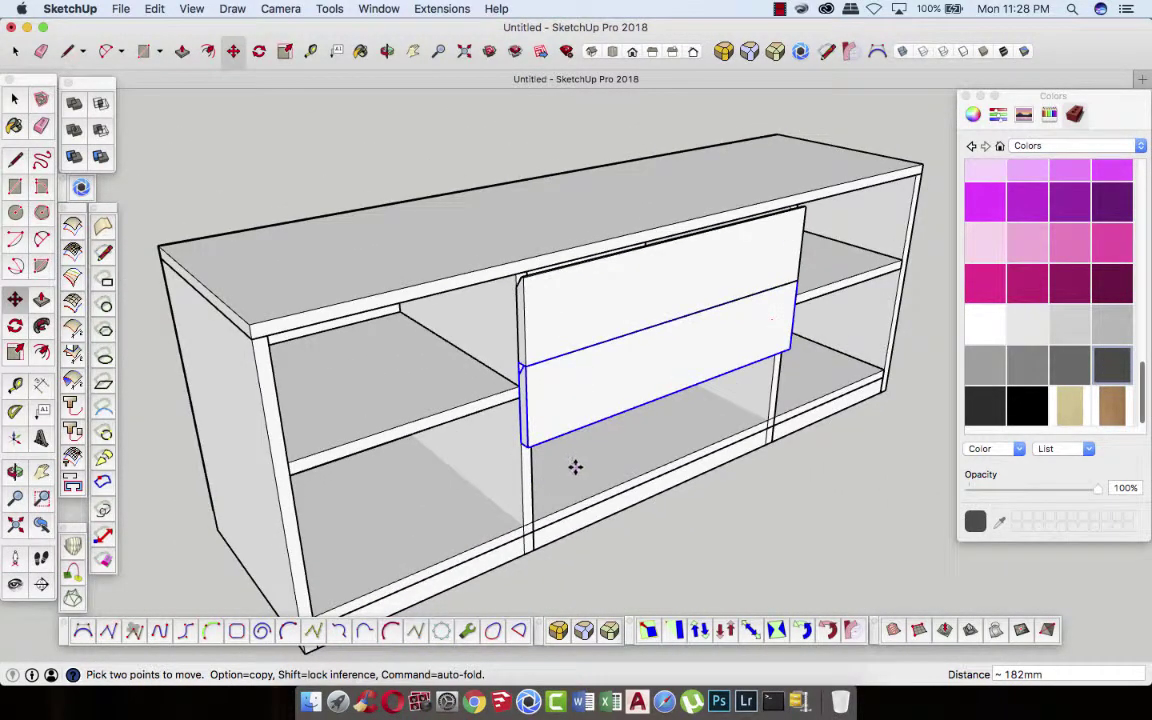
pyautogui.scroll(3, 555, 520)
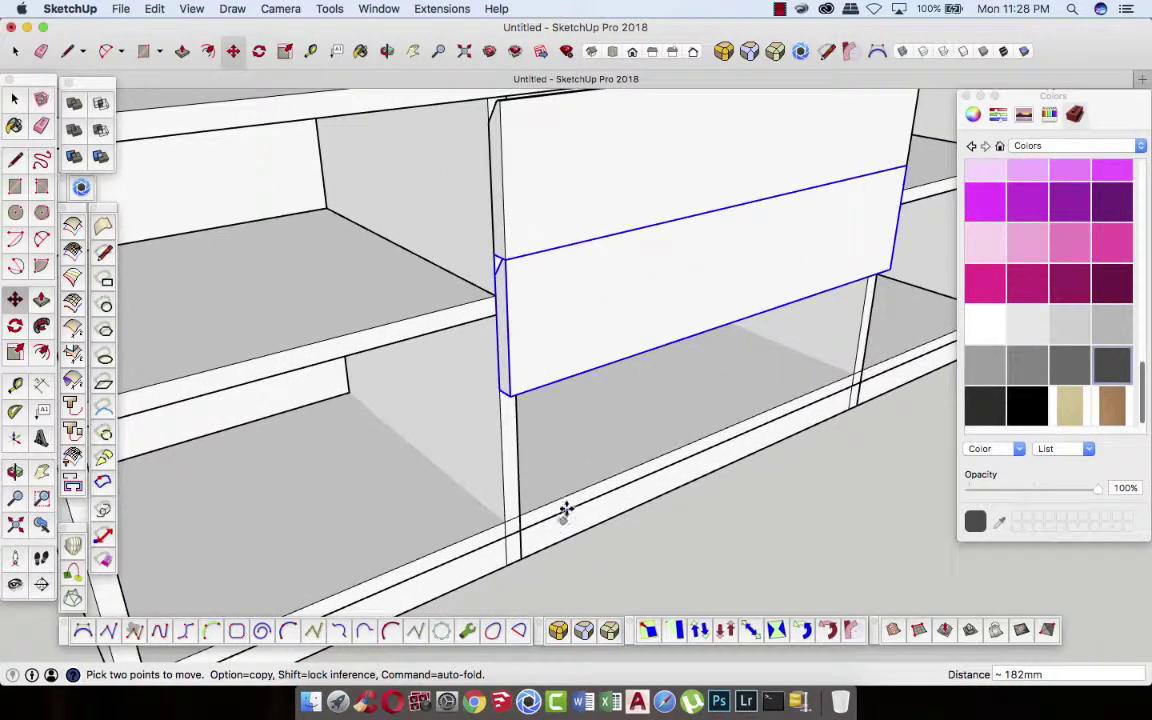
pyautogui.click(621, 312)
pyautogui.write('30')
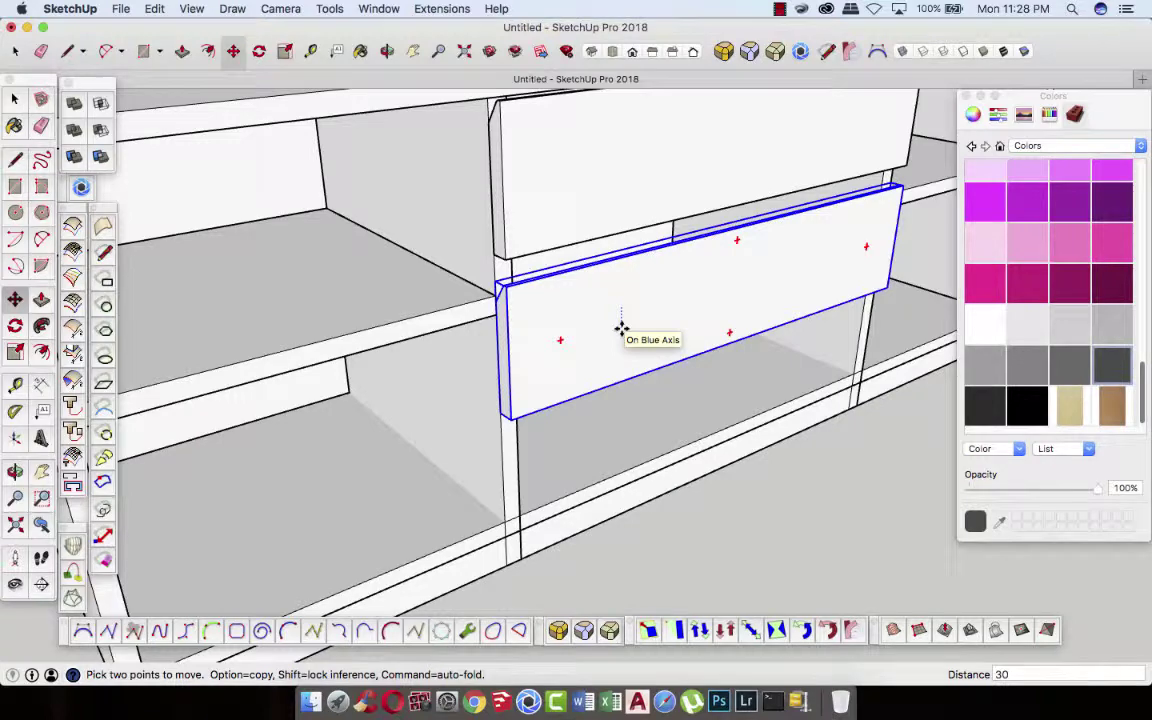
pyautogui.press('Return')
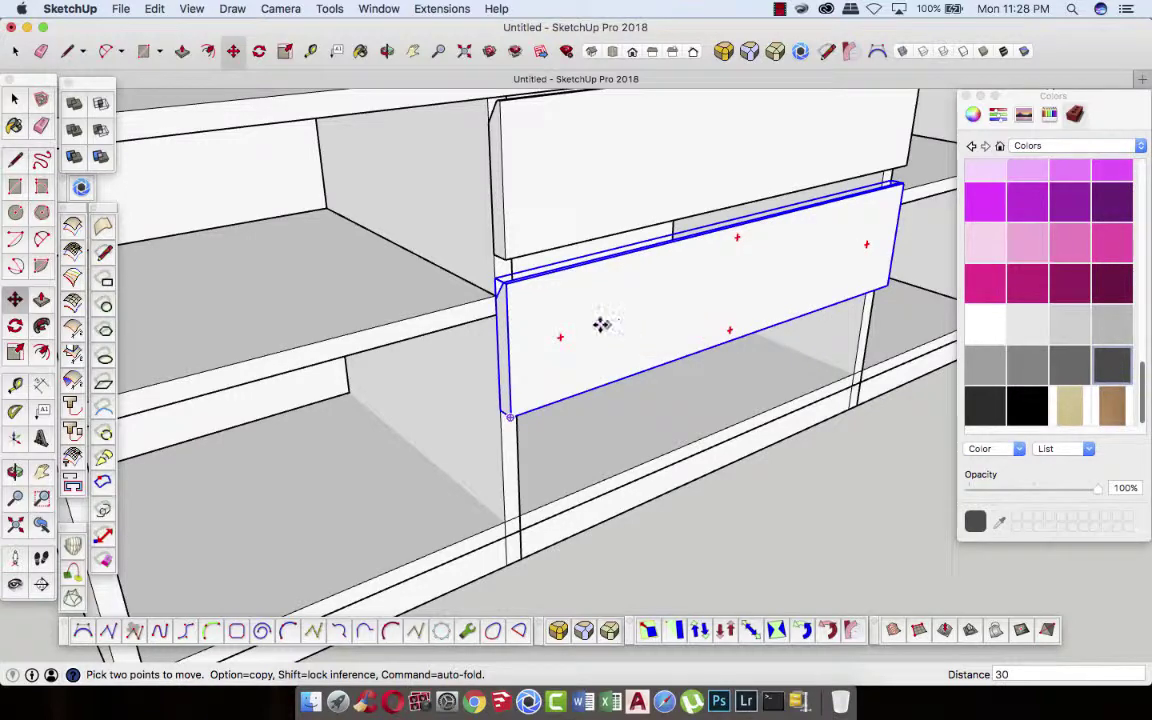
# - Copy a third drawer front below the second, entering exact offsets of 48 and 30 mm
pyautogui.scroll(2, 521, 350)
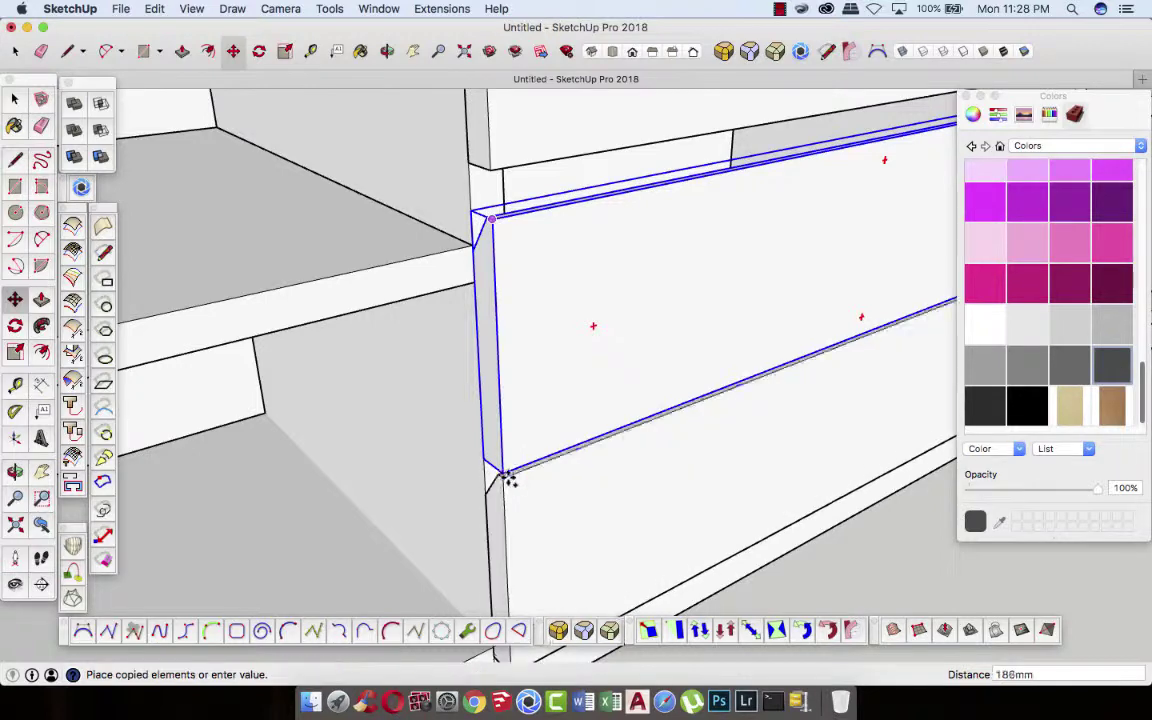
pyautogui.keyDown('alt'); pyautogui.click(503, 471); pyautogui.keyUp('alt')
pyautogui.click(535, 463)
pyautogui.scroll(-3, 565, 435)
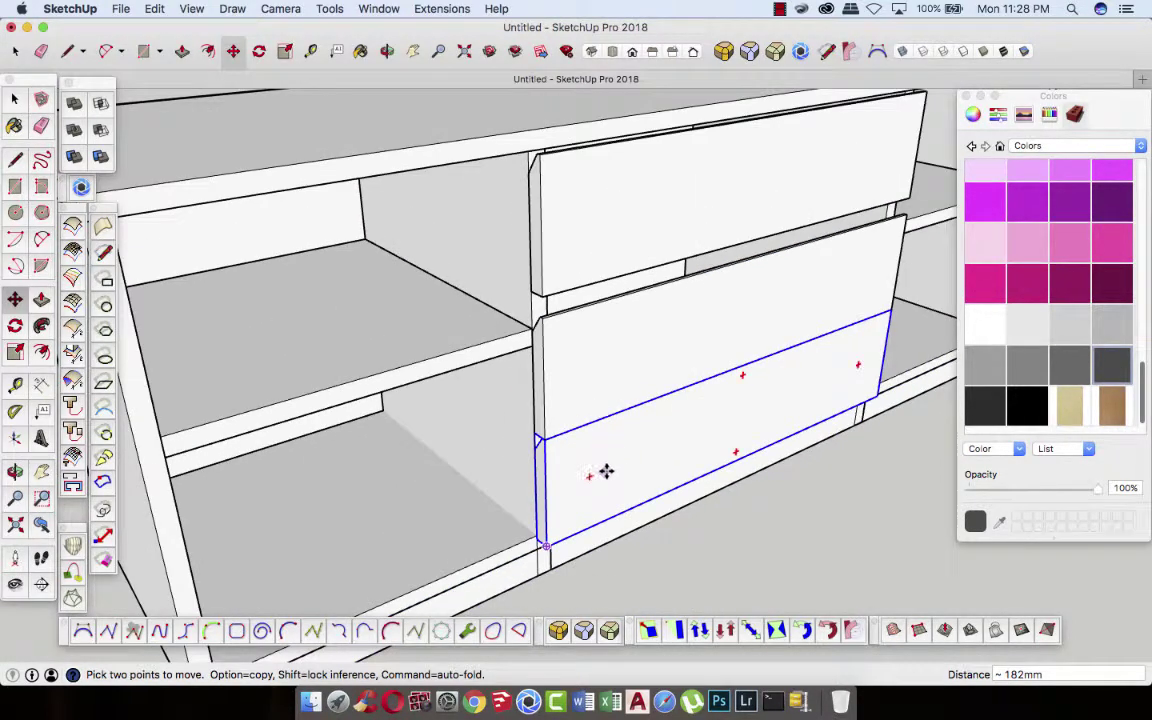
pyautogui.write('48')
pyautogui.press('Return')
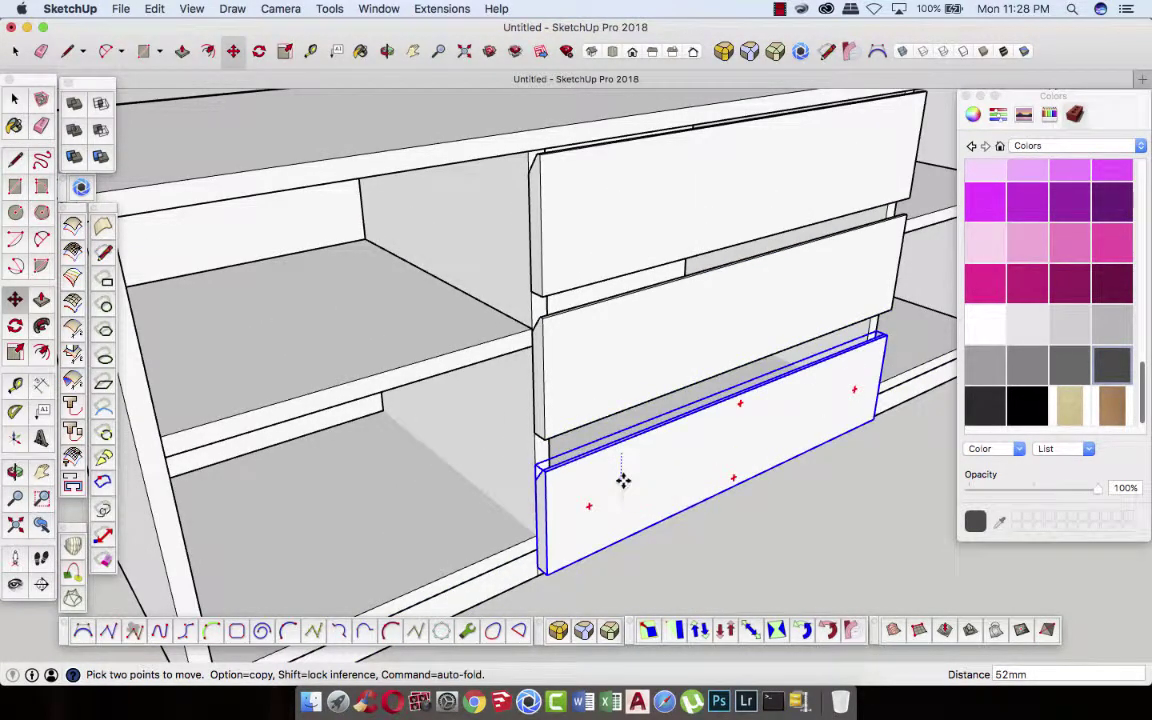
pyautogui.write('30')
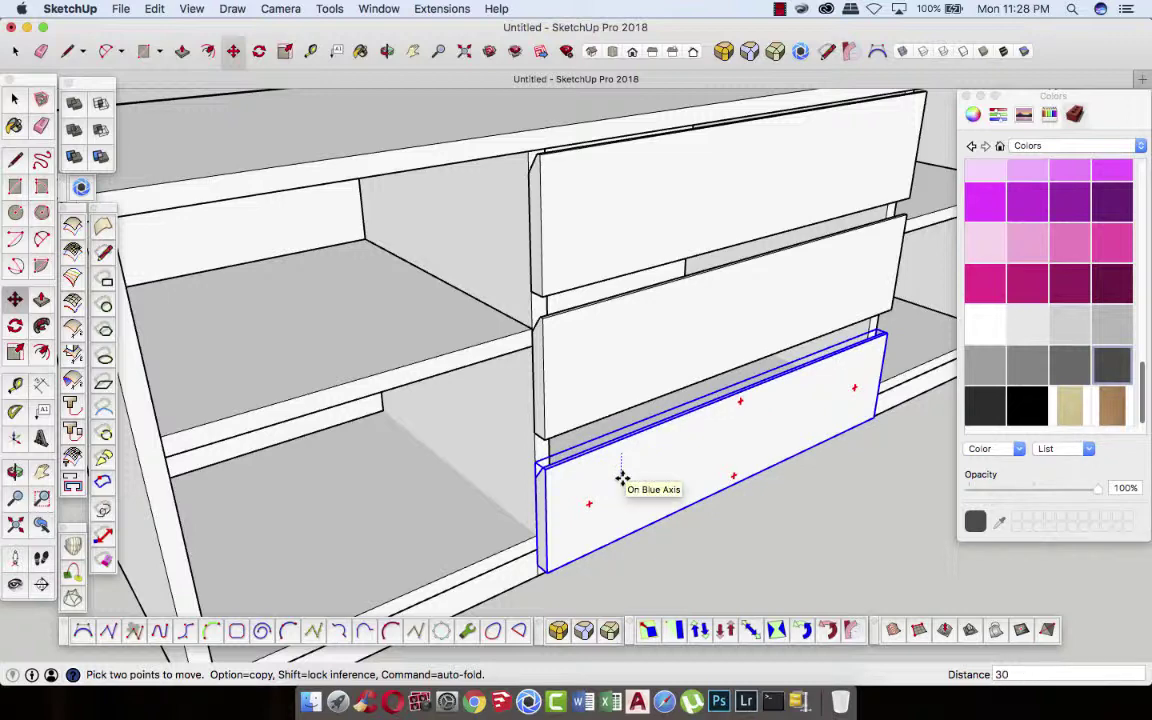
pyautogui.press('Return')
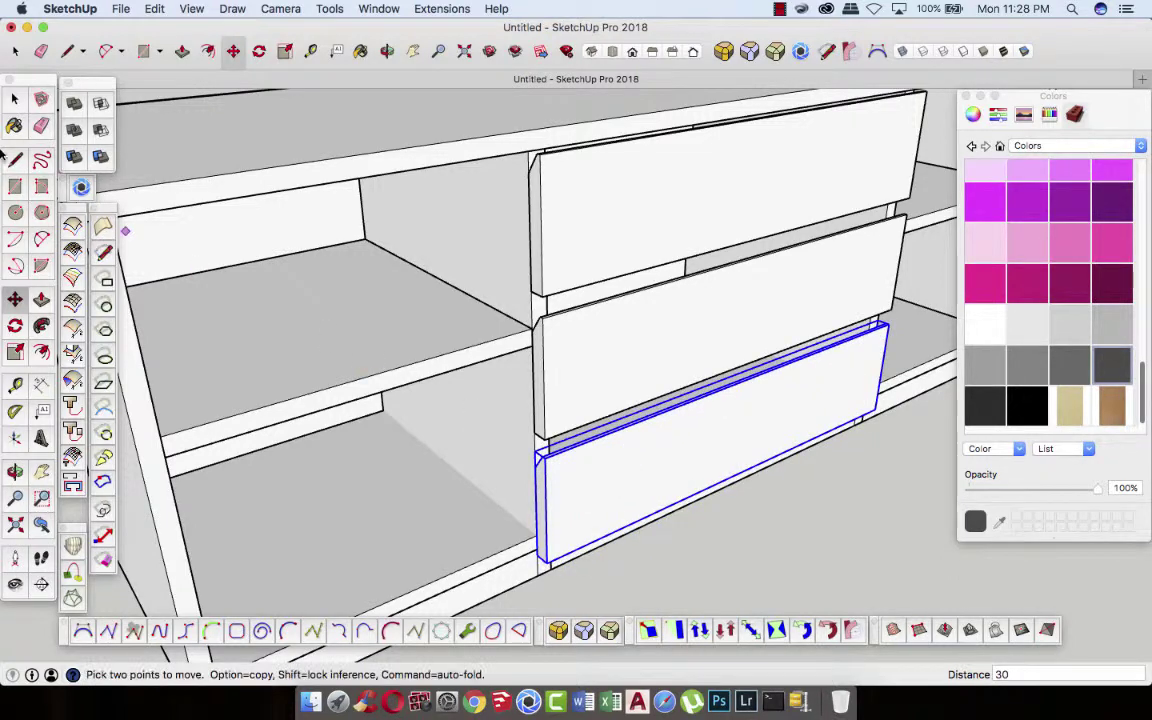
pyautogui.click(15, 101)
pyautogui.keyDown('shift'); pyautogui.click(663, 466); pyautogui.keyUp('shift')
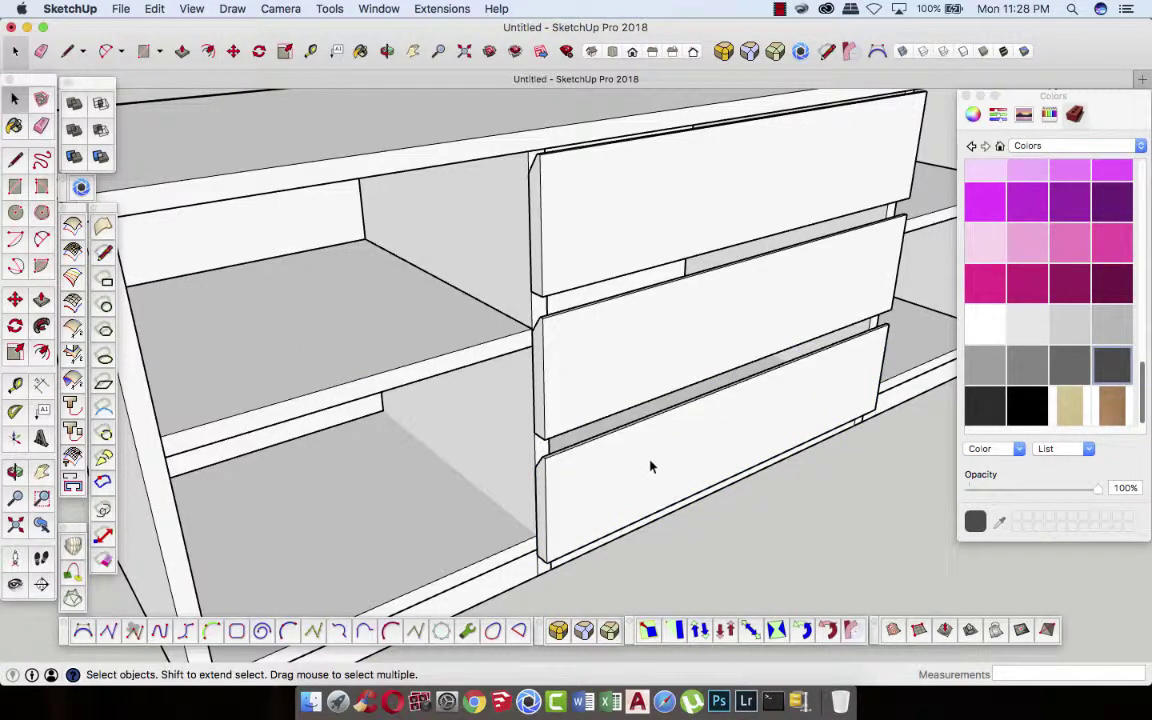
pyautogui.click(651, 465)
pyautogui.keyDown('shift'); pyautogui.click(612, 365); pyautogui.keyUp('shift')
pyautogui.keyDown('shift'); pyautogui.click(593, 266); pyautogui.keyUp('shift')
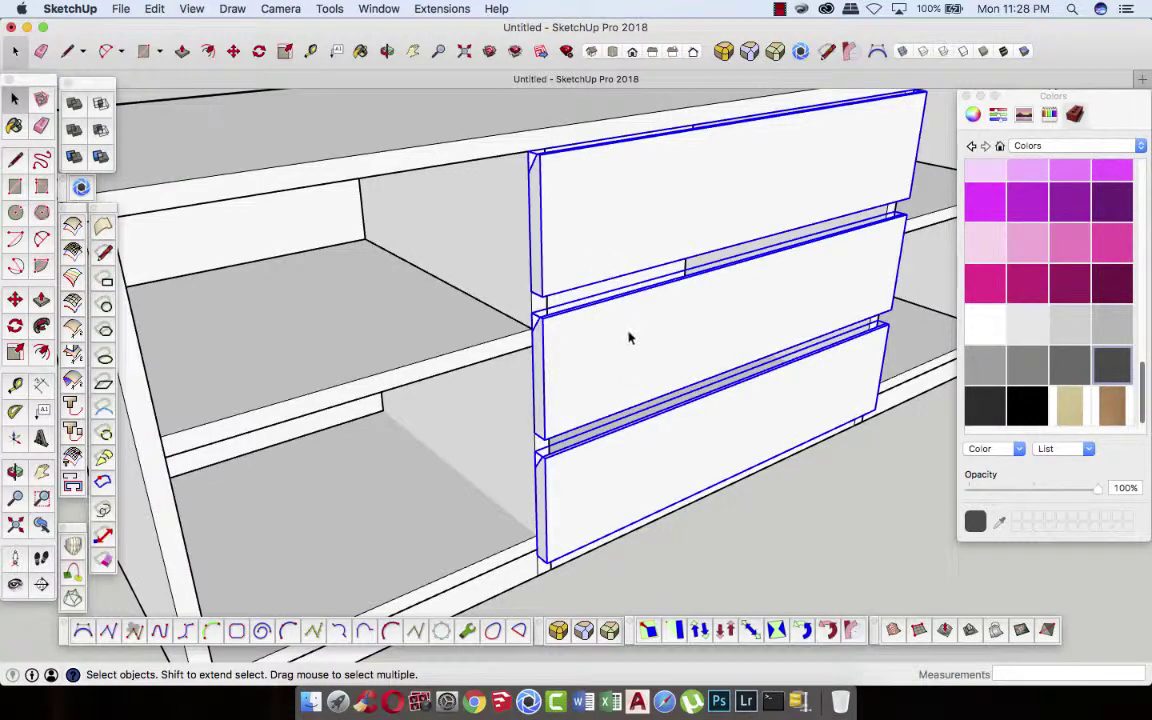
pyautogui.press('s')
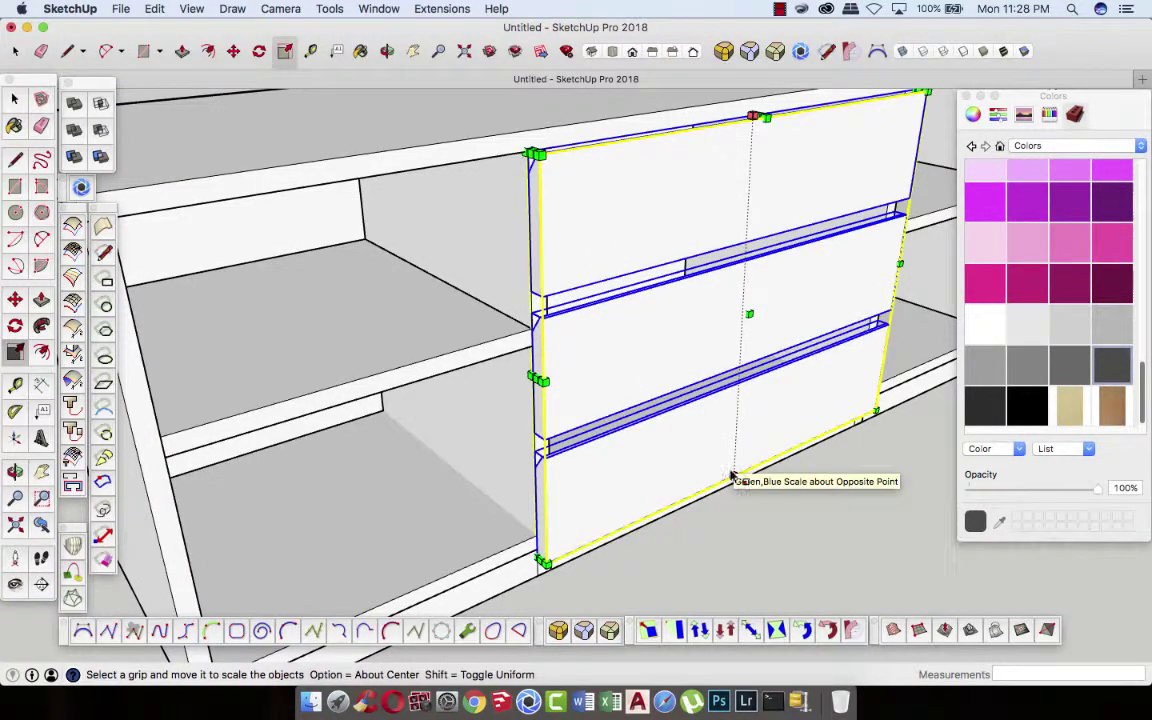
pyautogui.moveTo(729, 473); pyautogui.dragTo(531, 547)
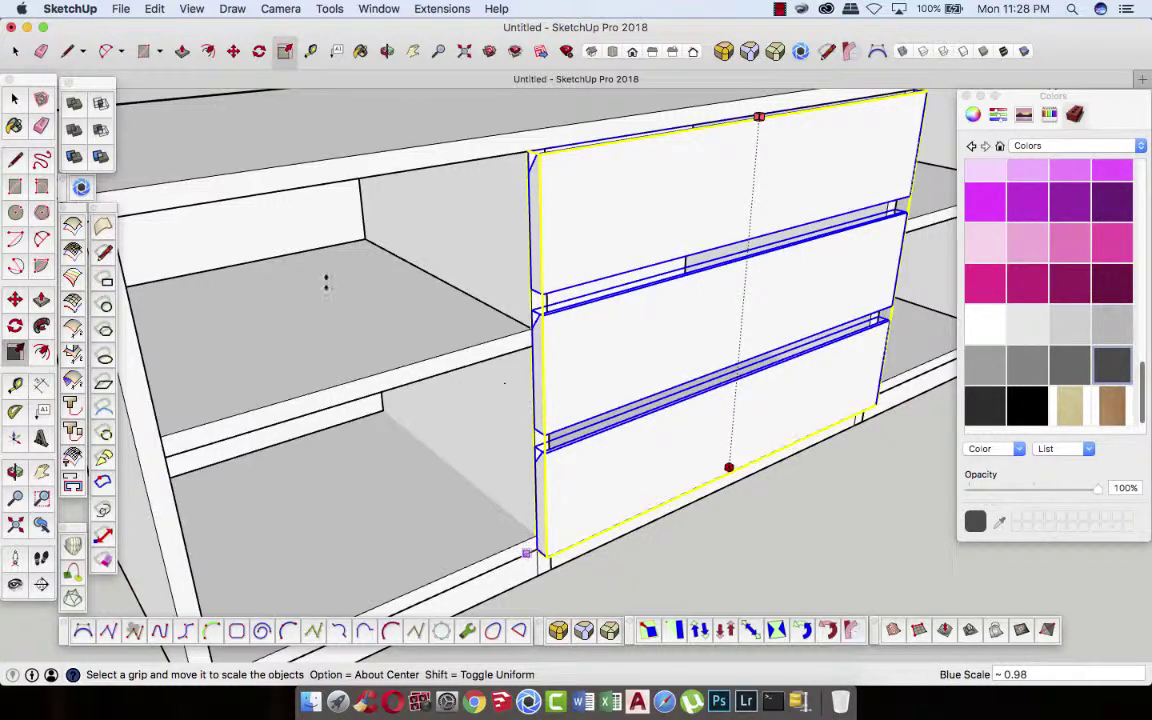
pyautogui.press('space')
pyautogui.click(744, 534)
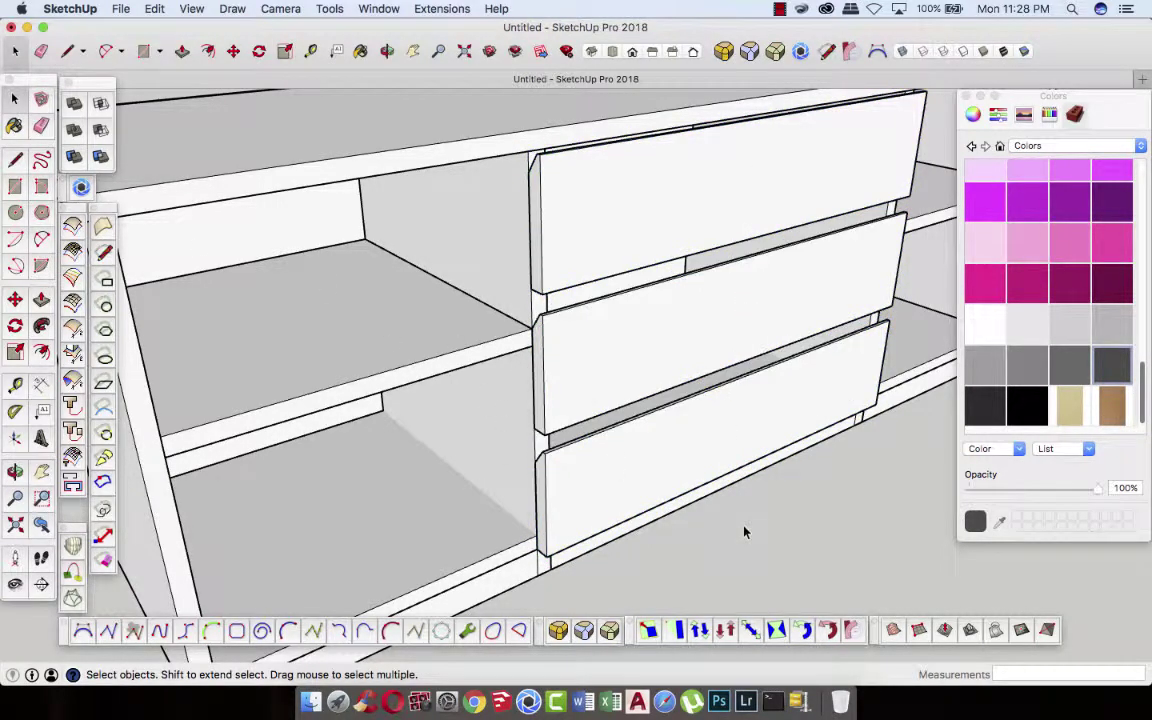
pyautogui.click(387, 51)
pyautogui.moveTo(577, 185)
pyautogui.mouseDown()
pyautogui.moveTo(594, 206)
pyautogui.moveTo(460, 278)
pyautogui.moveTo(710, 319)
pyautogui.moveTo(560, 211)
pyautogui.moveTo(442, 183)
pyautogui.moveTo(586, 203)
pyautogui.moveTo(406, 211)
pyautogui.moveTo(524, 249)
pyautogui.moveTo(270, 173)
pyautogui.mouseUp()
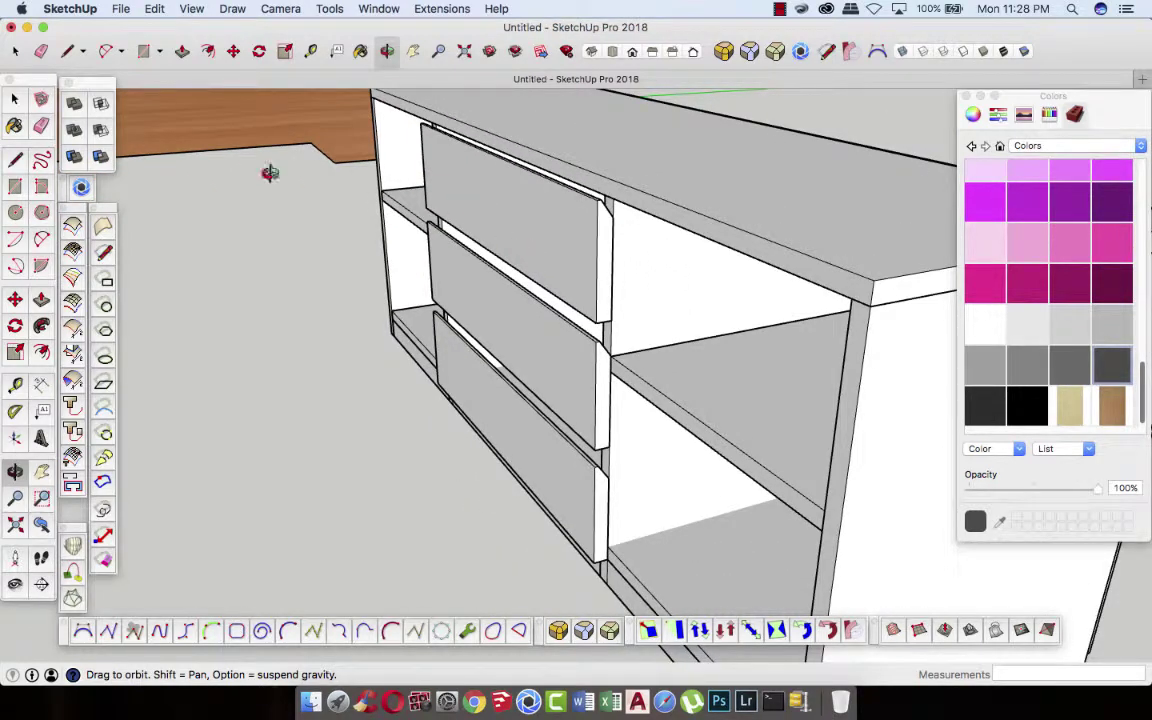
pyautogui.click(12, 100)
pyautogui.click(520, 212)
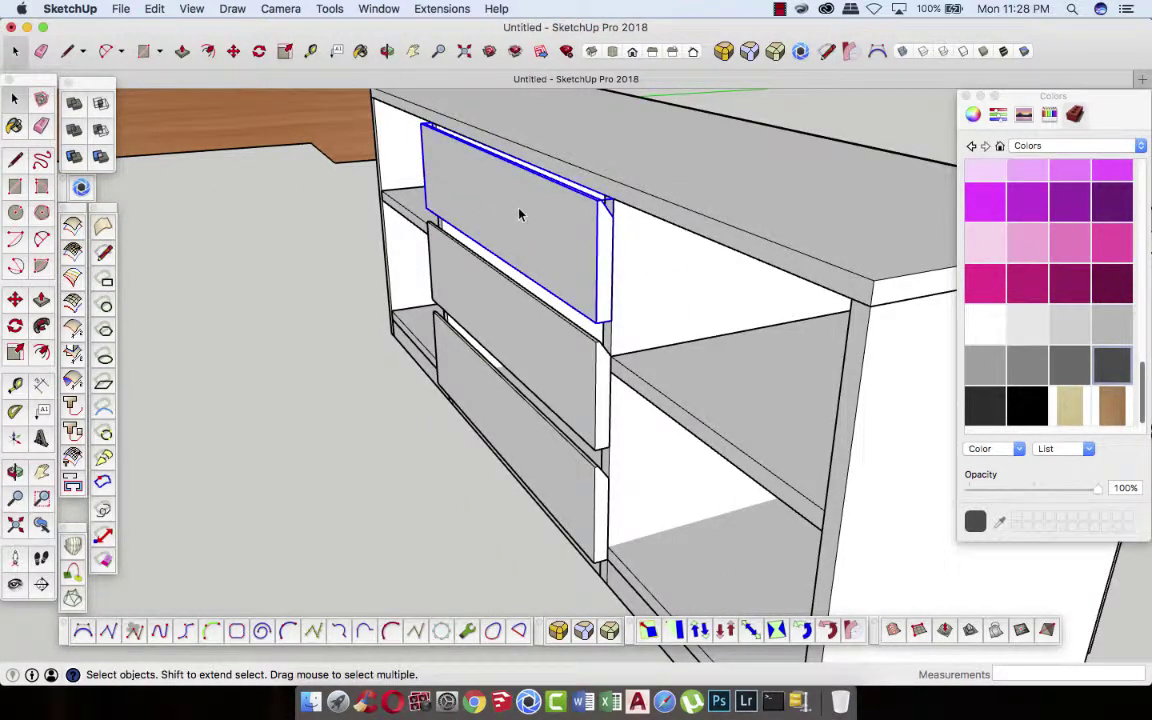
pyautogui.keyDown('shift'); pyautogui.click(522, 296); pyautogui.keyUp('shift')
pyautogui.keyDown('shift'); pyautogui.click(508, 379); pyautogui.keyUp('shift')
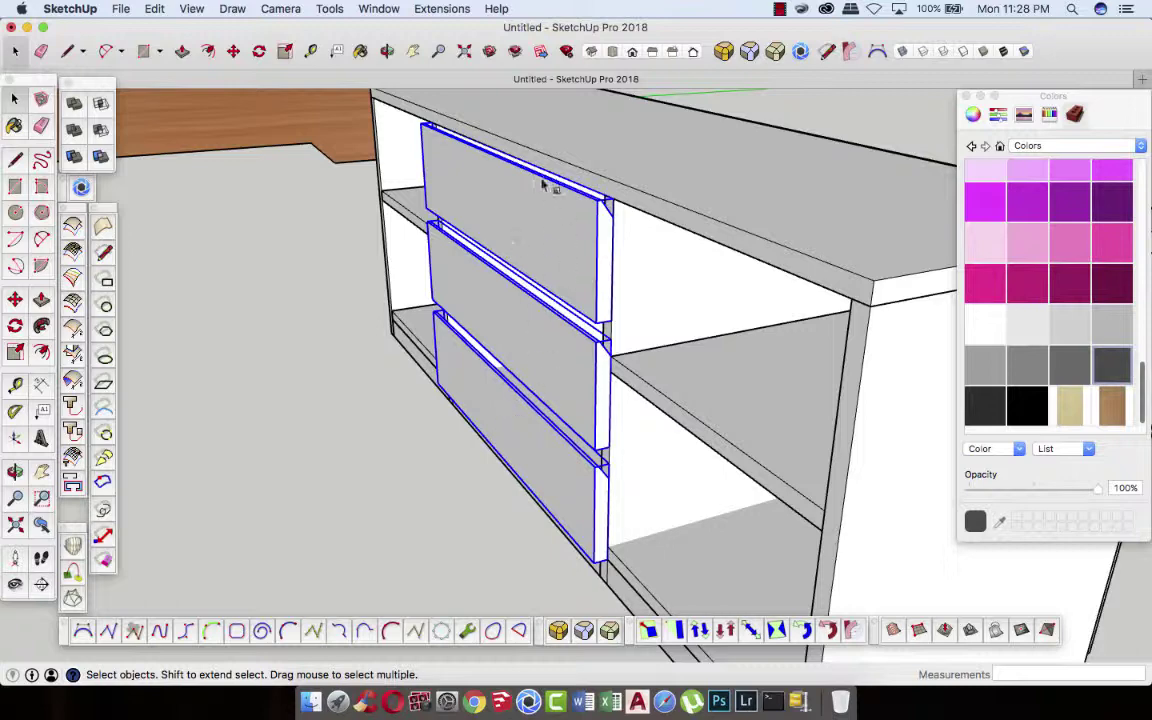
pyautogui.press('s')
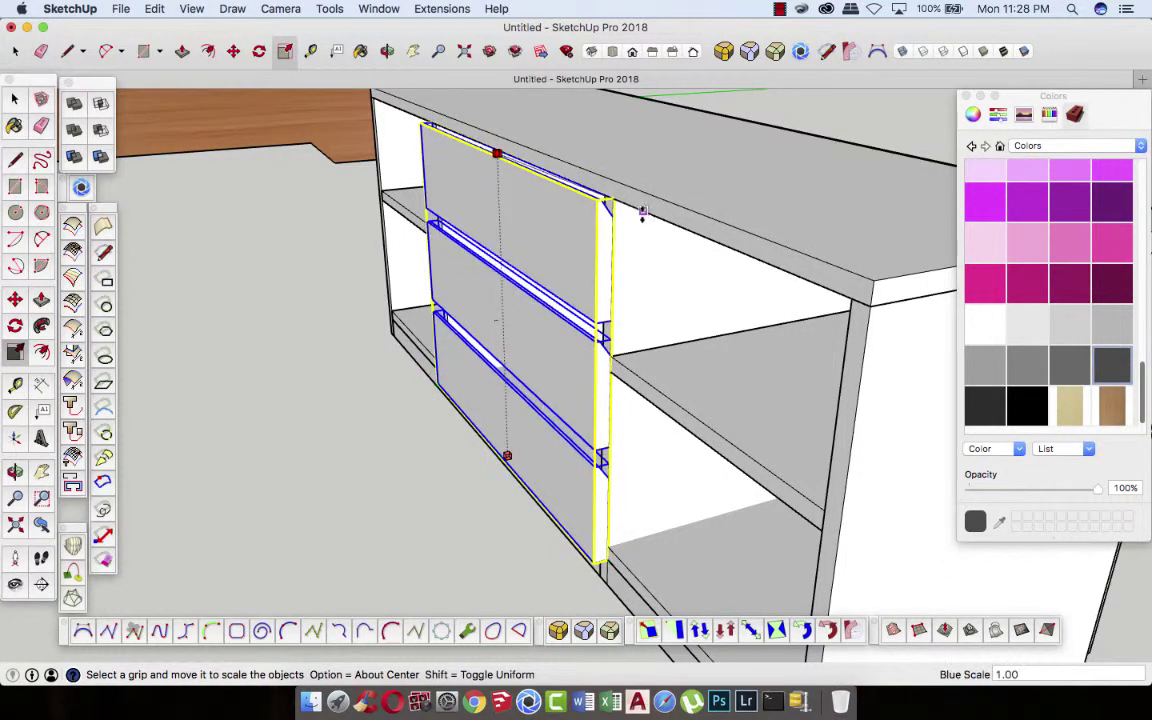
pyautogui.click(15, 99)
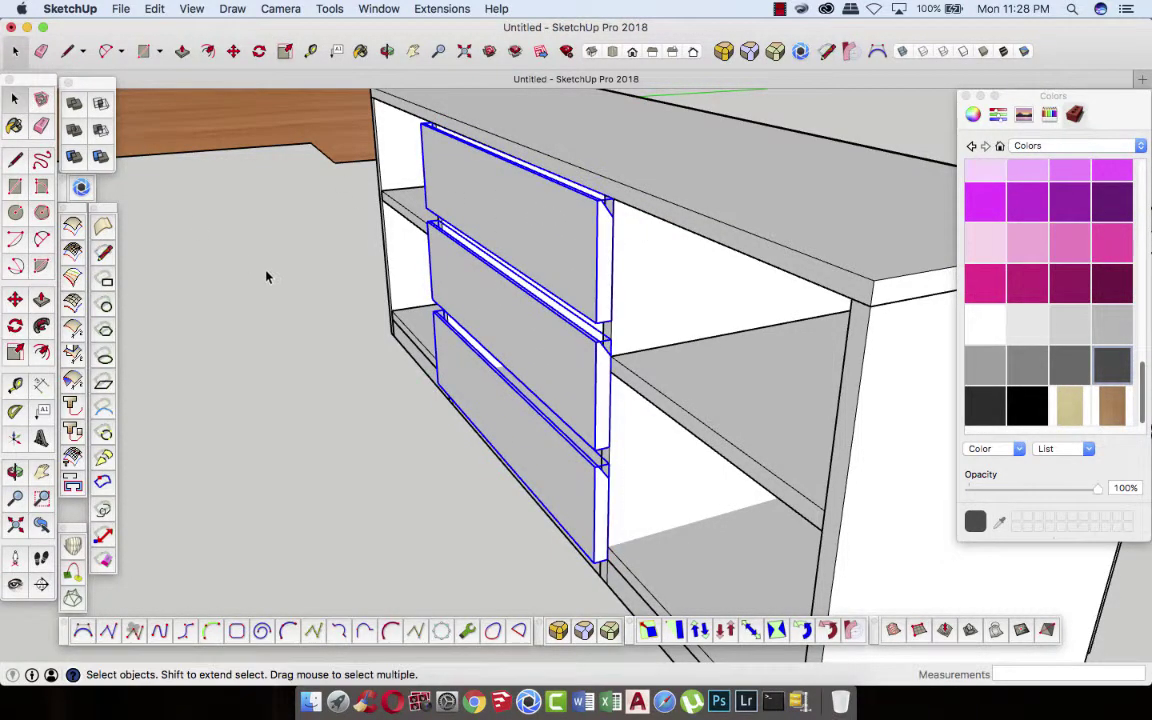
pyautogui.click(240, 244)
pyautogui.click(388, 55)
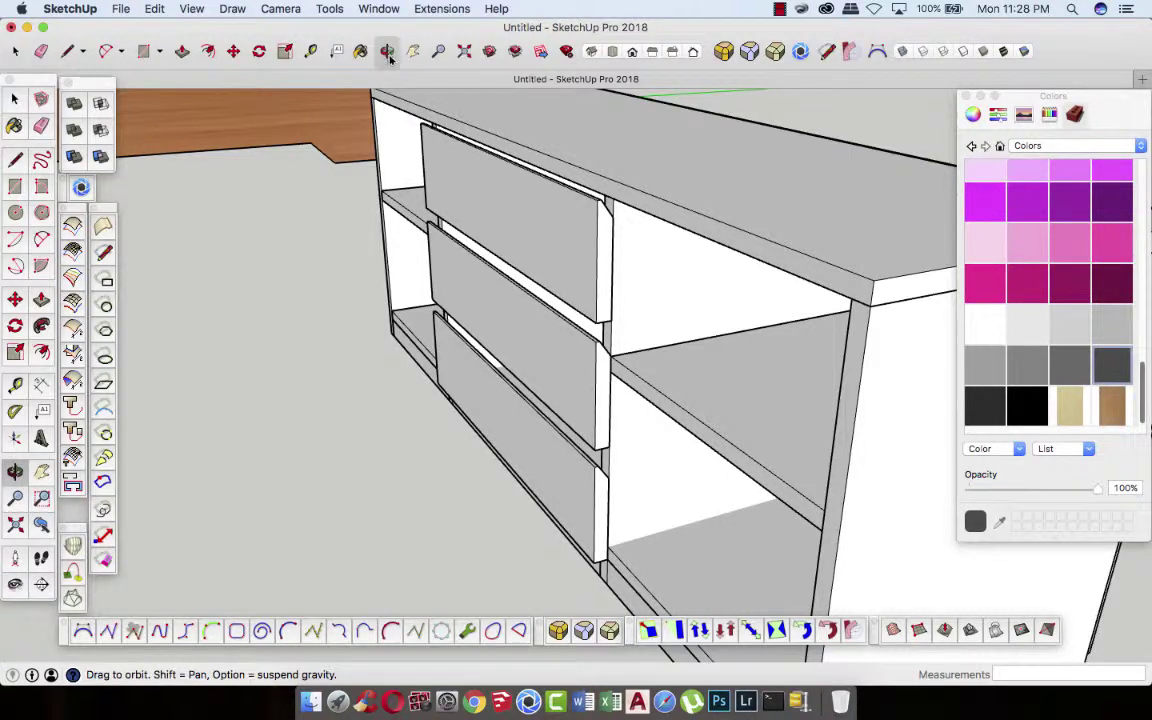
pyautogui.moveTo(496, 273); pyautogui.dragTo(578, 279)
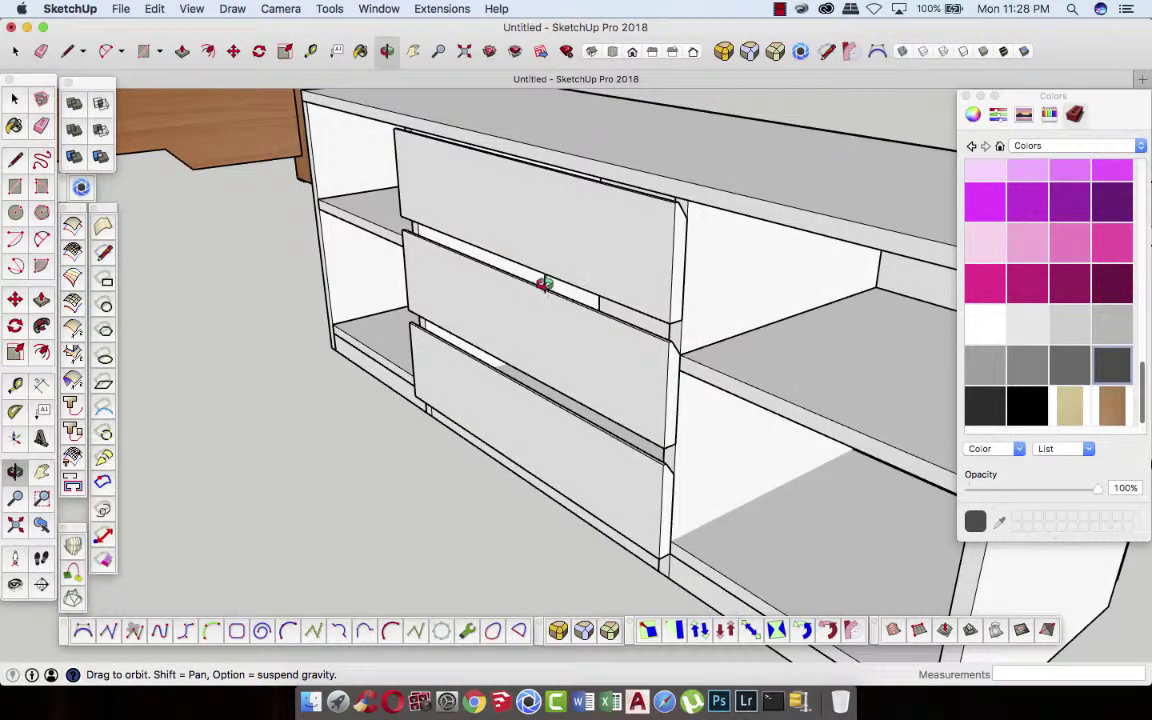
pyautogui.moveTo(460, 258); pyautogui.dragTo(86, 100)
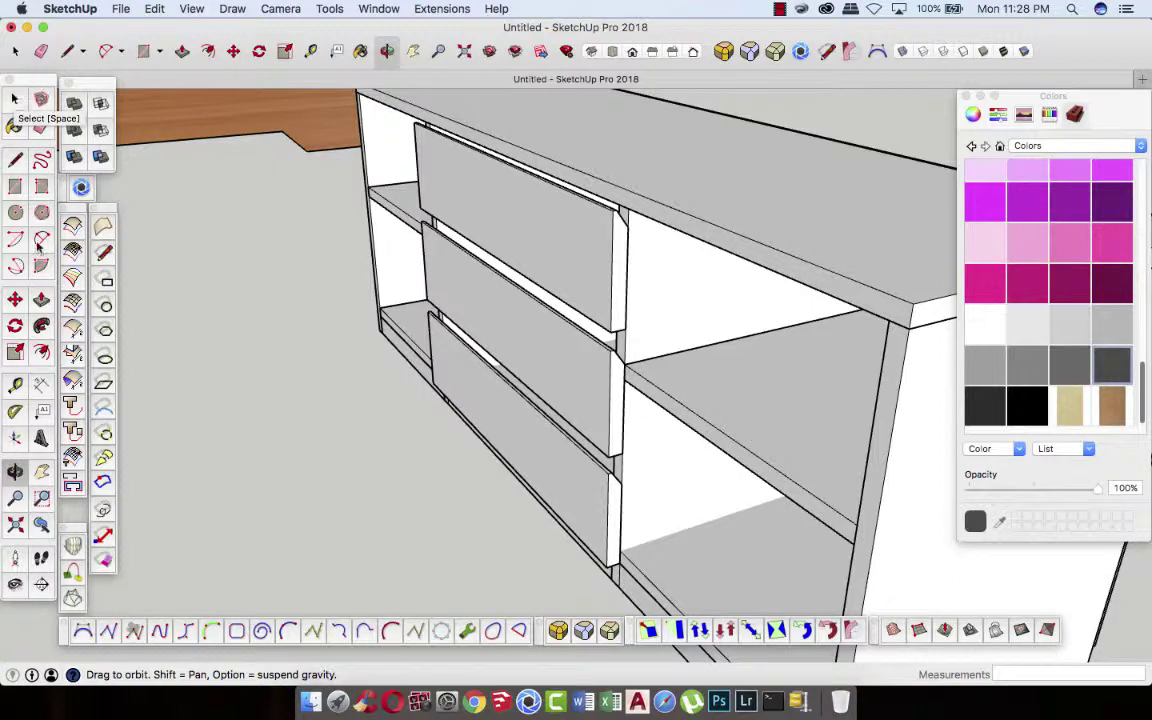
# - Measure from the cabinet's top edge to place a guide at the top drawer's bottom edge
pyautogui.click(15, 384)
pyautogui.scroll(2, 579, 250)
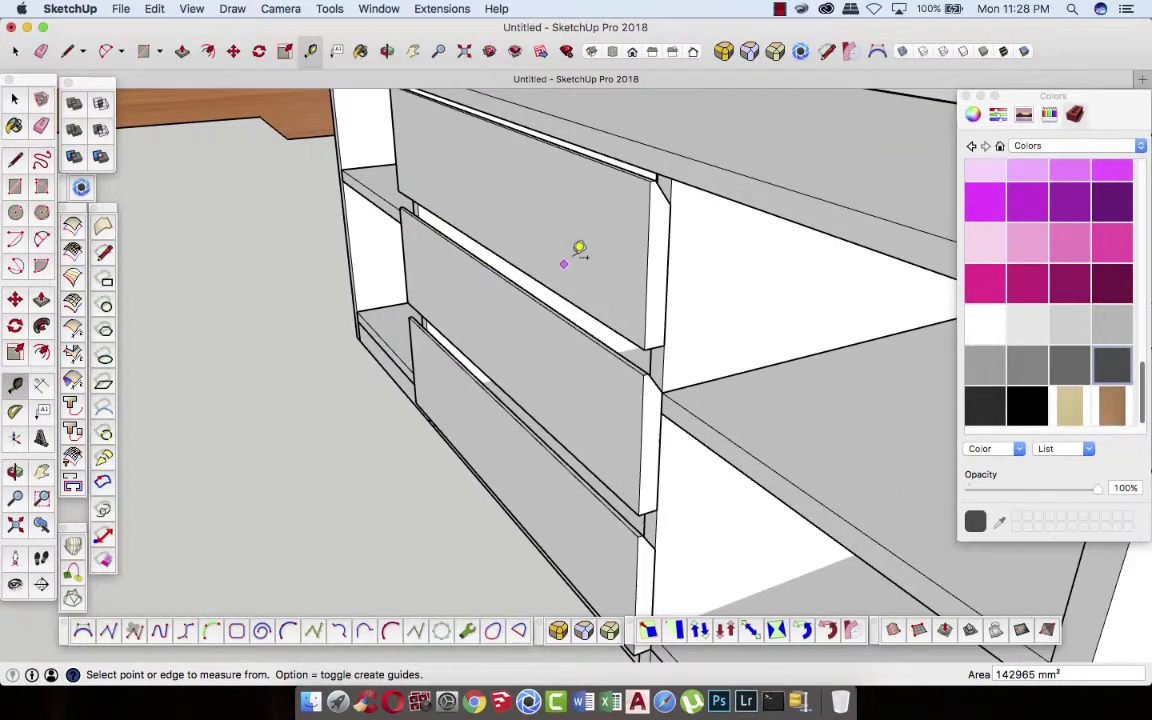
pyautogui.scroll(1, 579, 250)
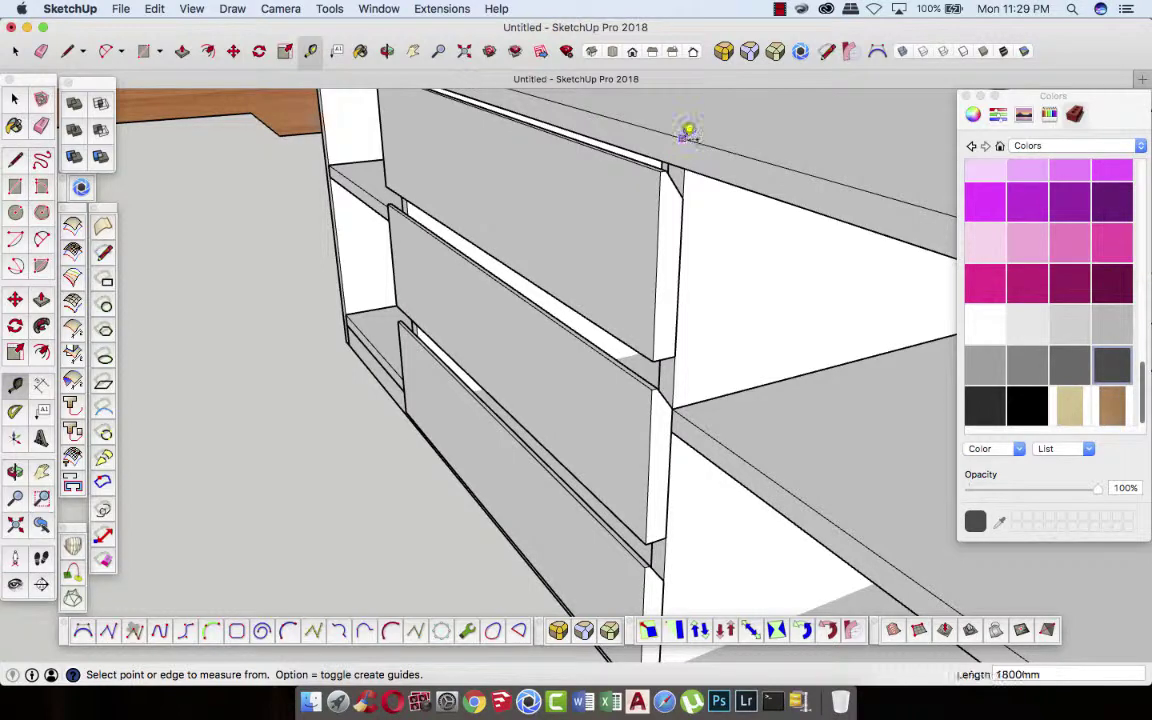
pyautogui.click(697, 143)
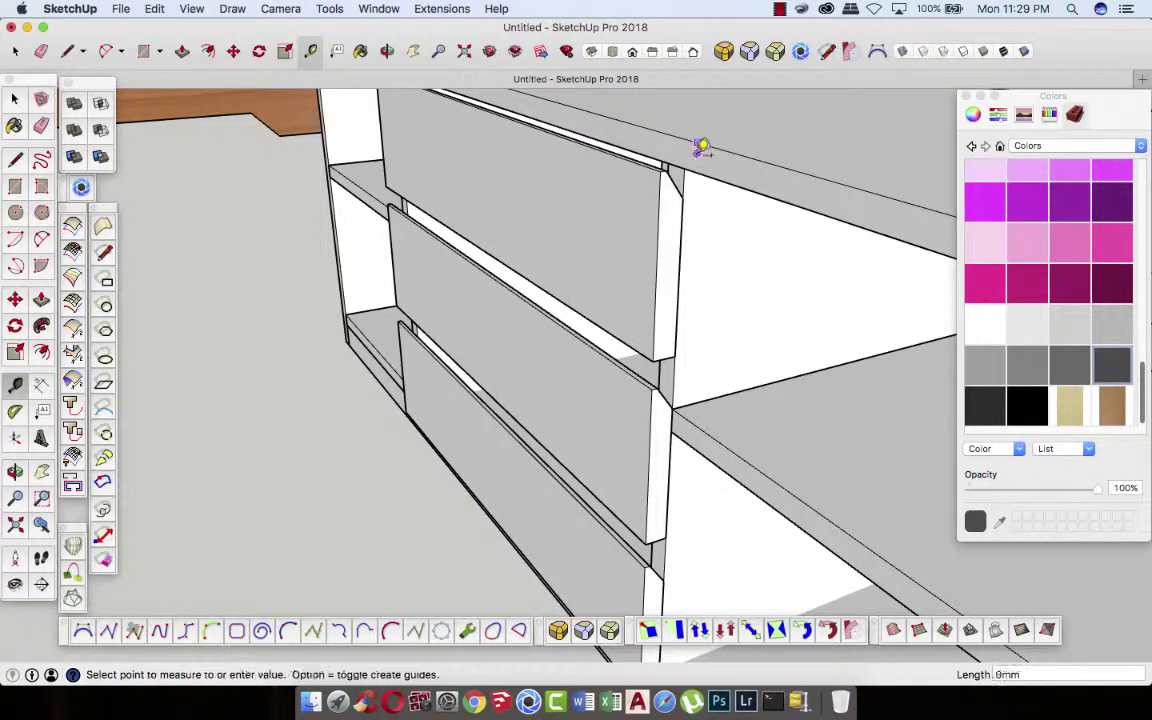
pyautogui.press('Escape')
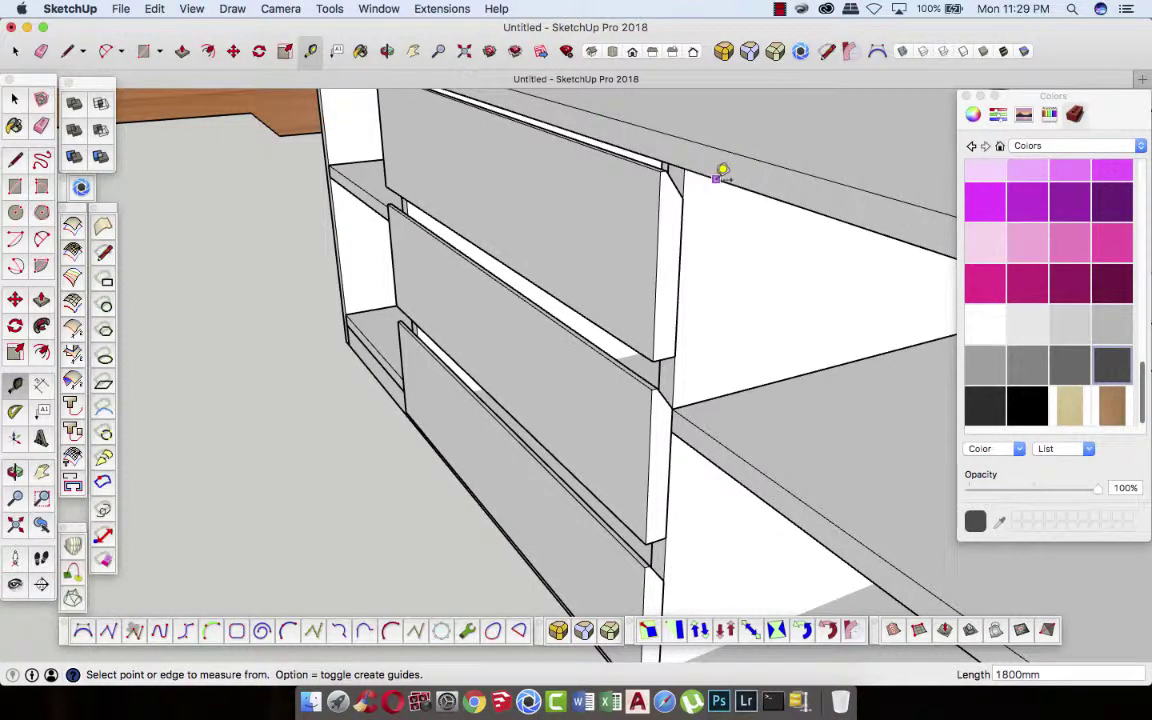
pyautogui.click(699, 143)
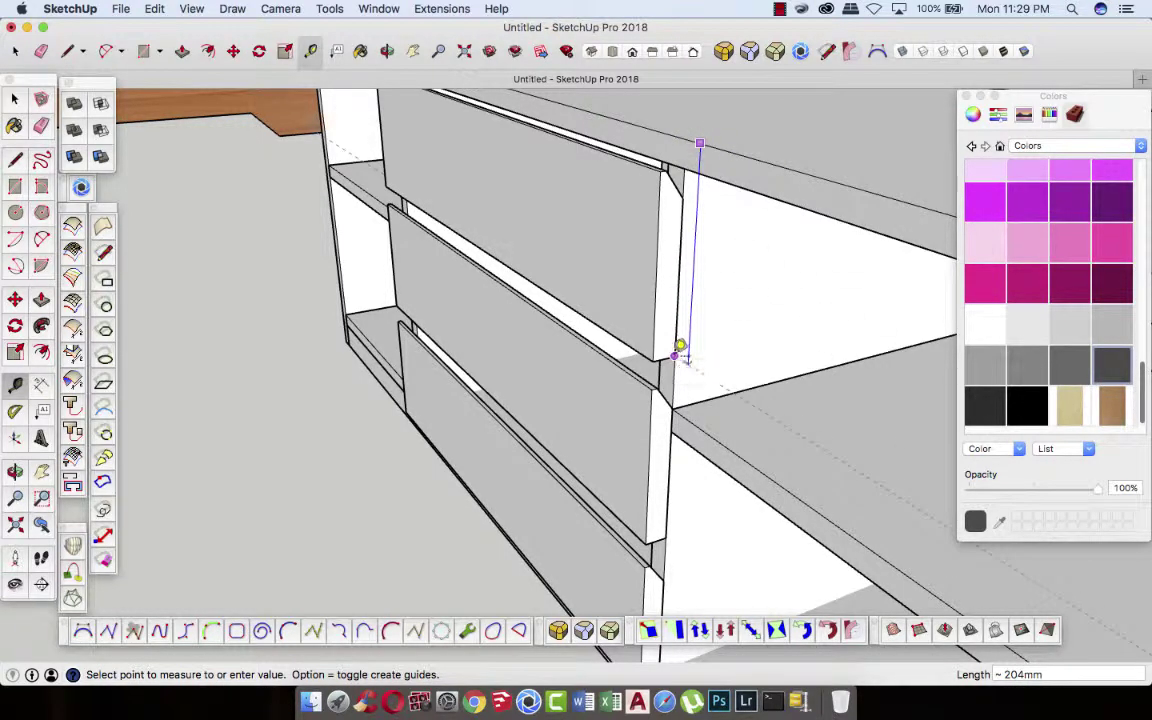
pyautogui.click(678, 347)
pyautogui.write('1800')
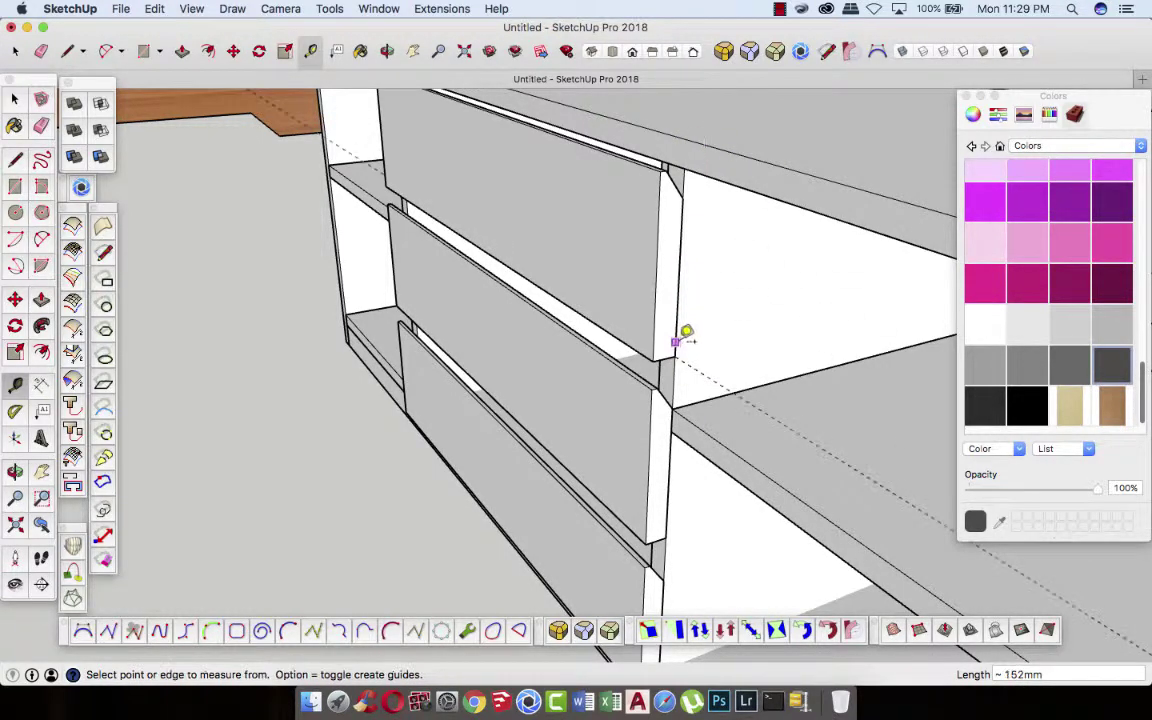
# - Add guides at the middle drawer's and bottom drawer's lower edges
pyautogui.click(706, 176)
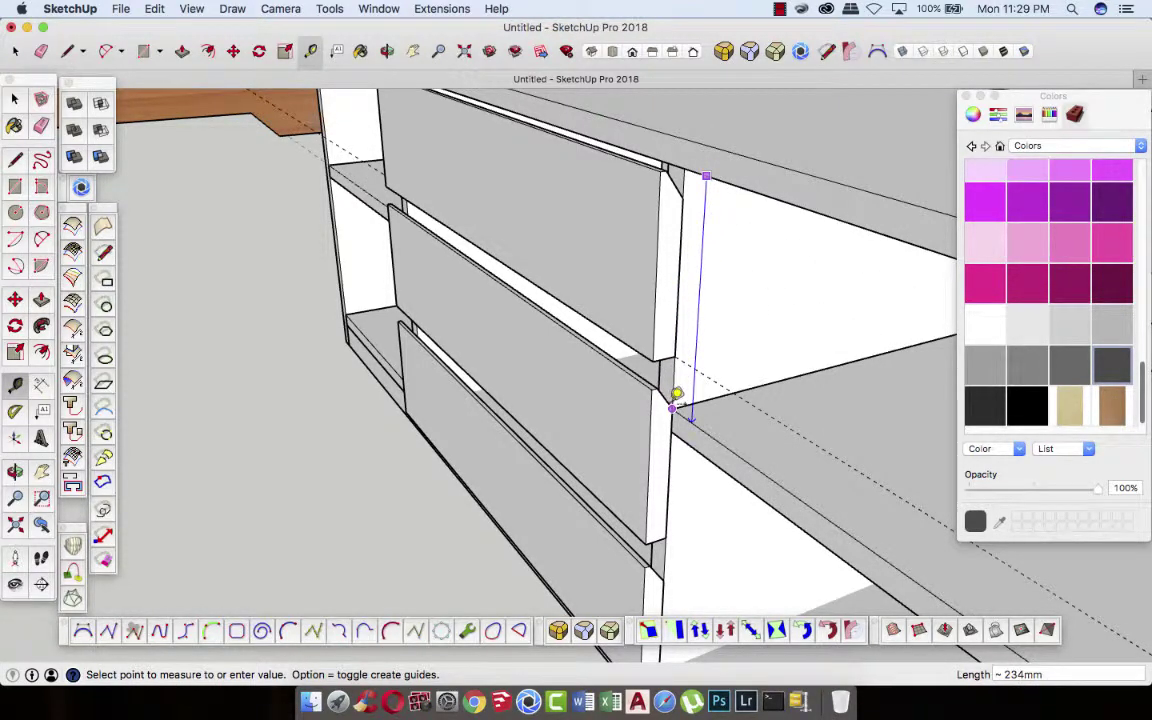
pyautogui.press('Escape')
pyautogui.click(709, 176)
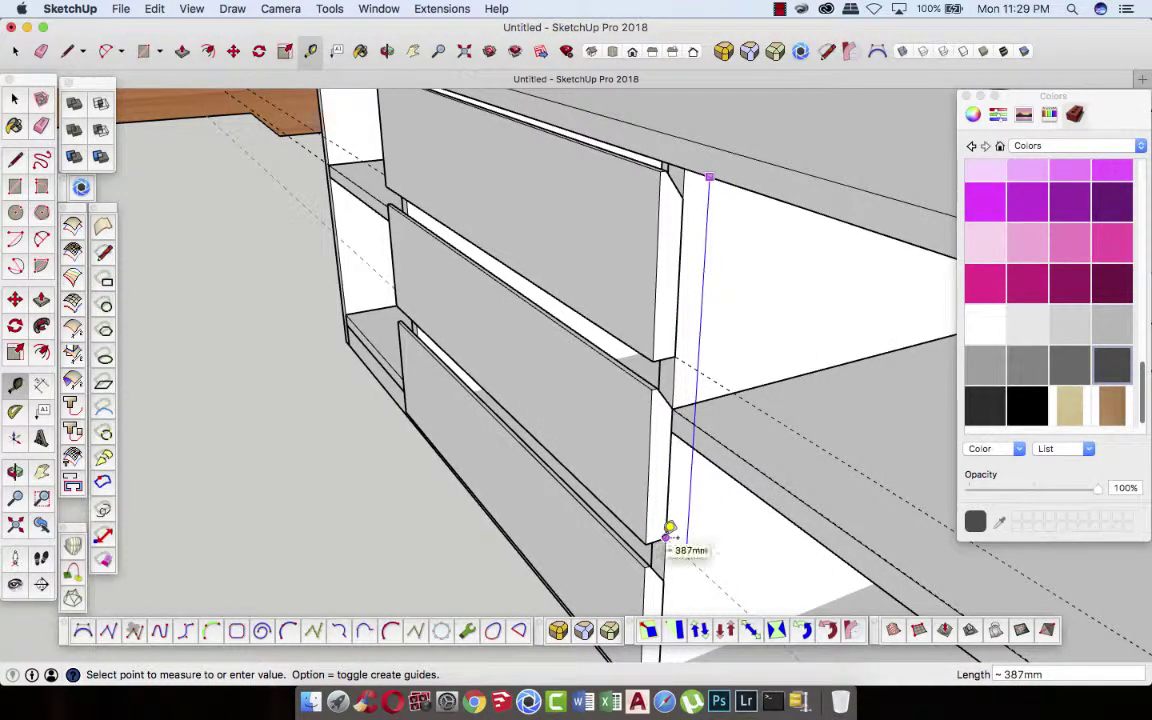
pyautogui.click(669, 527)
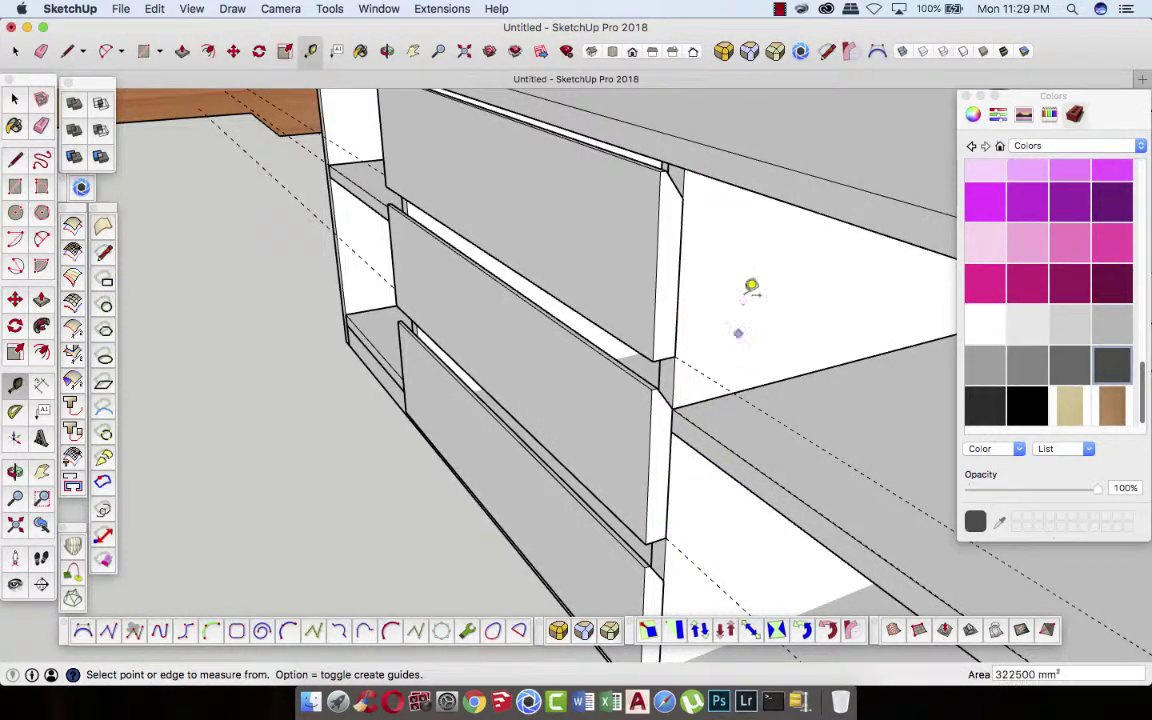
pyautogui.click(741, 185)
pyautogui.scroll(-2, 663, 400)
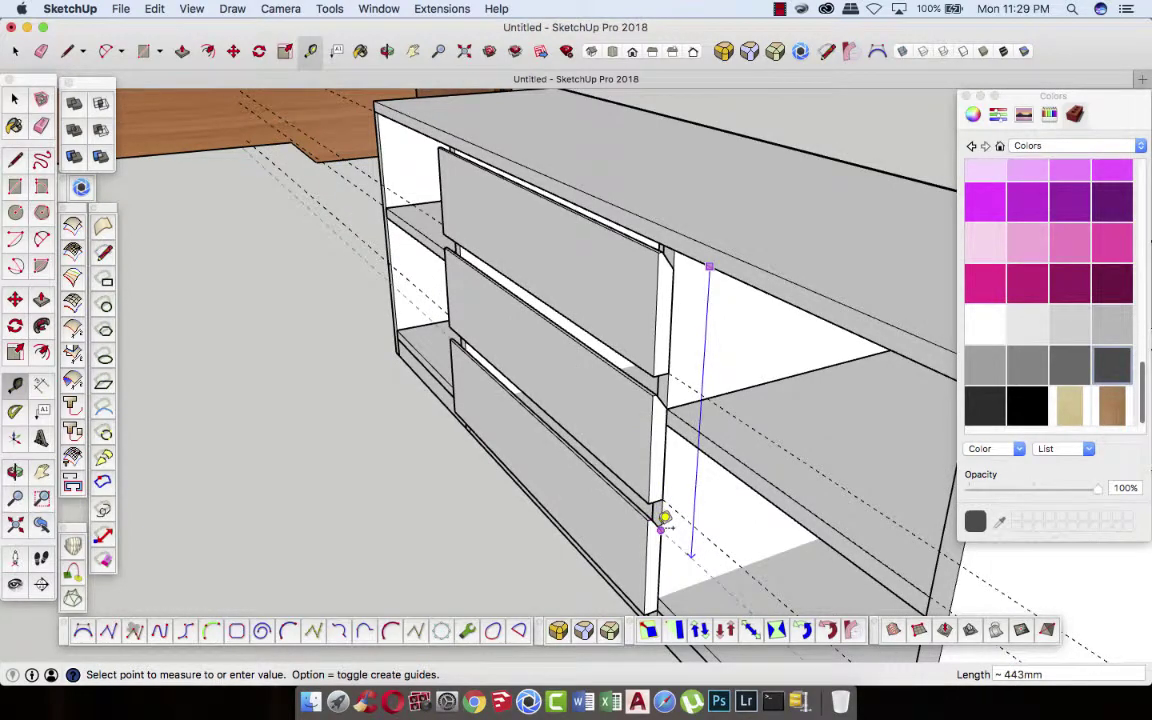
pyautogui.click(663, 517)
pyautogui.write('1060')
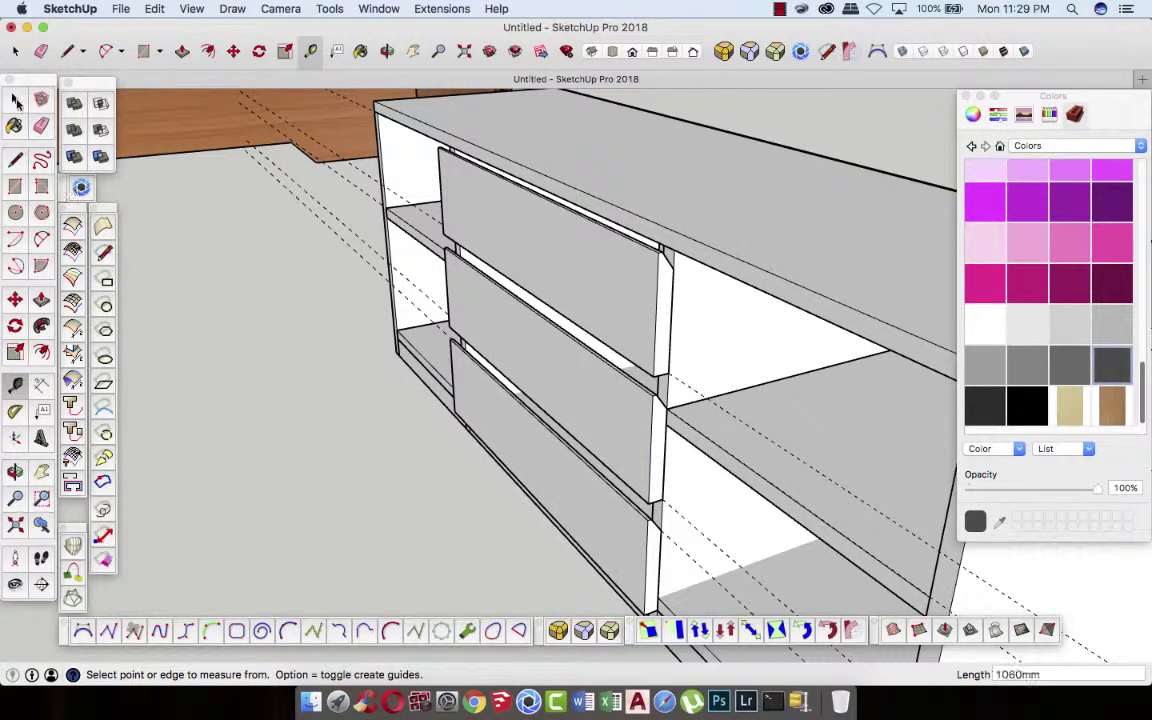
pyautogui.press('space')
# - Lift the bottom, middle and top drawer fronts 1000 mm up, then orbit to face the cabinet
pyautogui.click(482, 428)
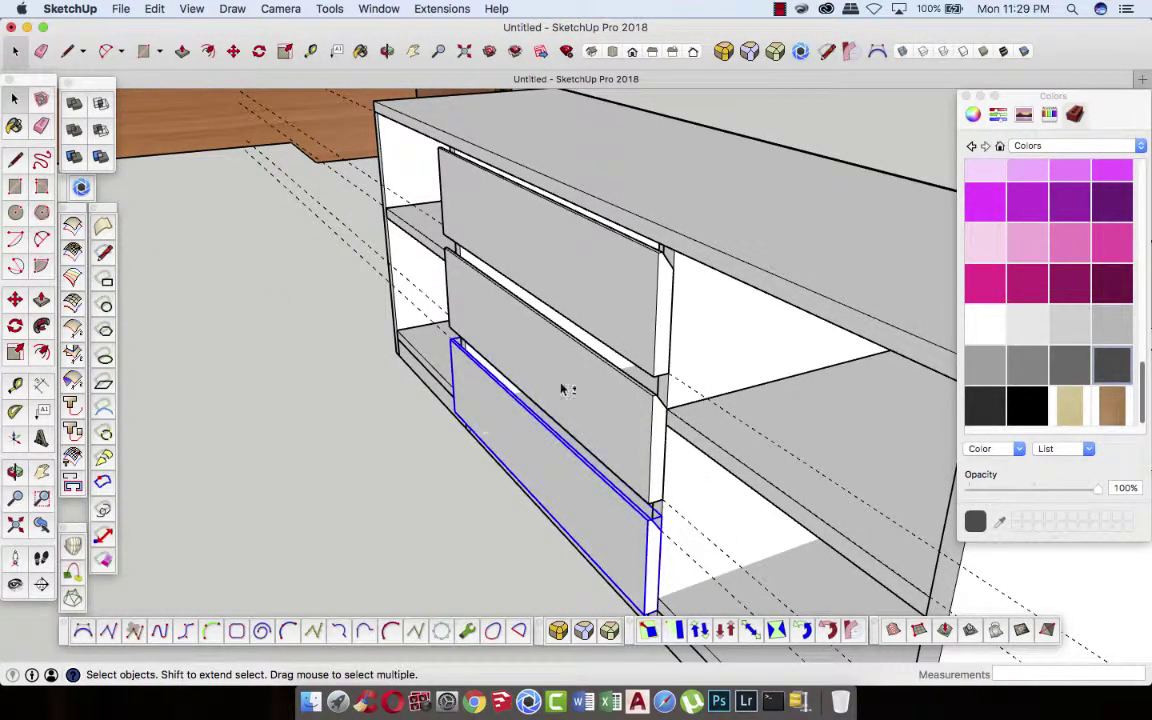
pyautogui.keyDown('shift'); pyautogui.click(602, 301); pyautogui.keyUp('shift')
pyautogui.keyDown('shift'); pyautogui.click(546, 268); pyautogui.keyUp('shift')
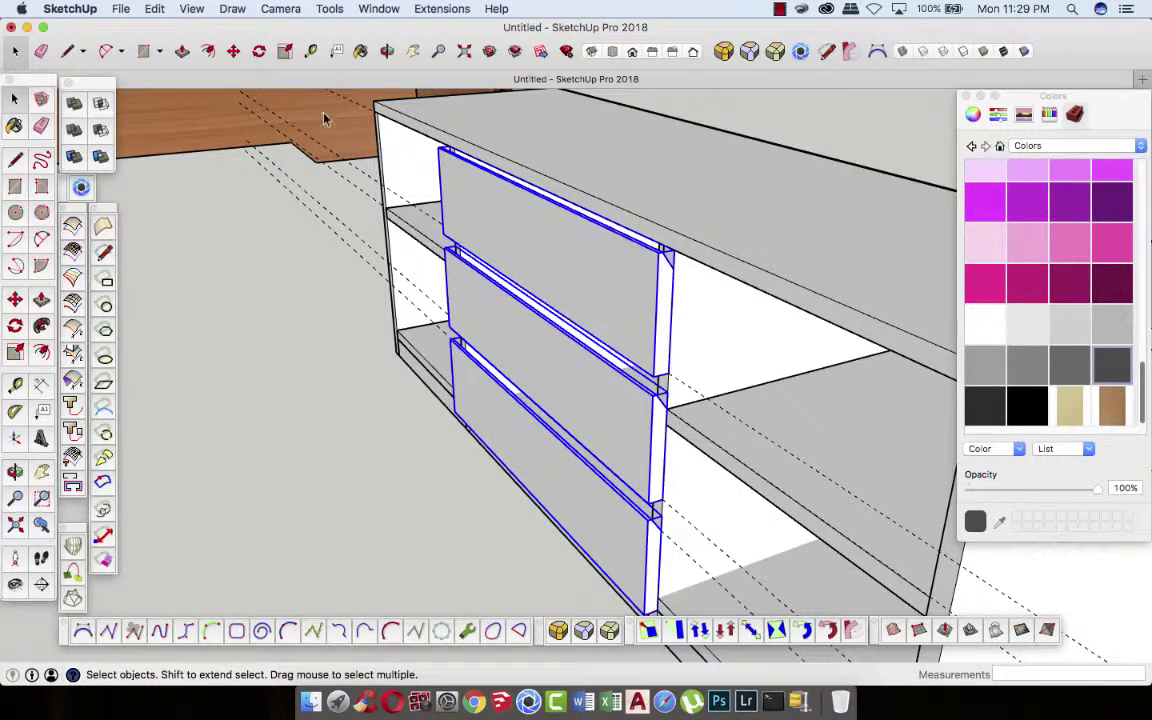
pyautogui.click(234, 52)
pyautogui.click(497, 268)
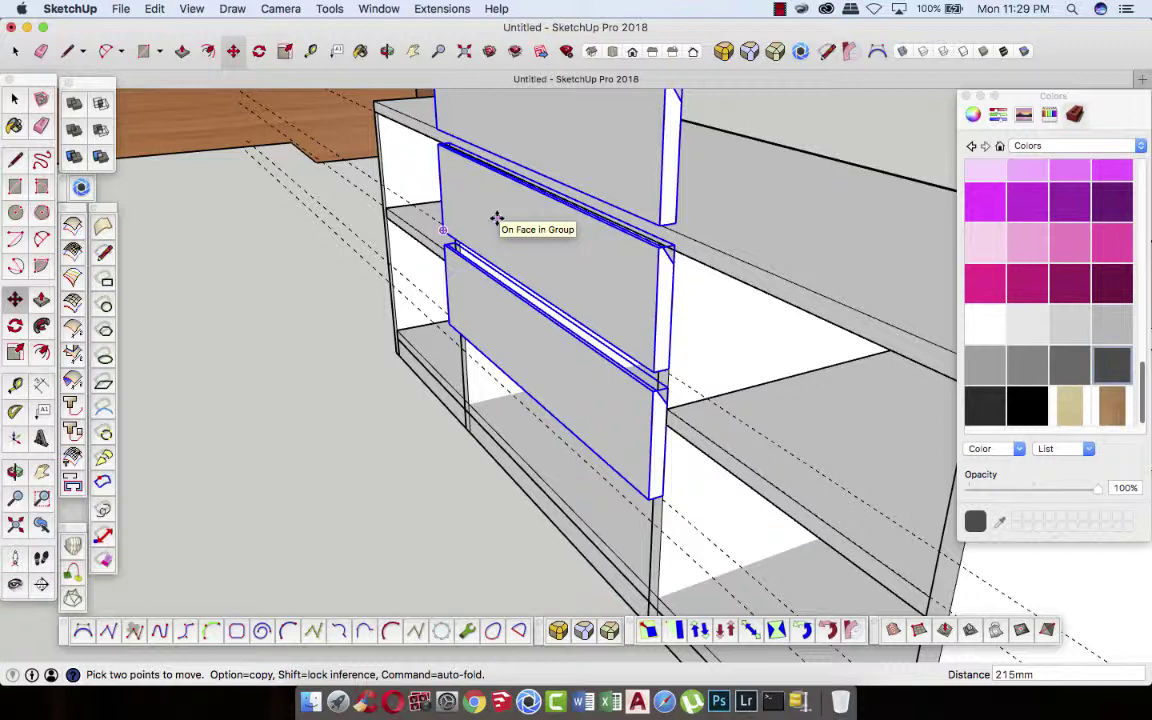
pyautogui.write('000')
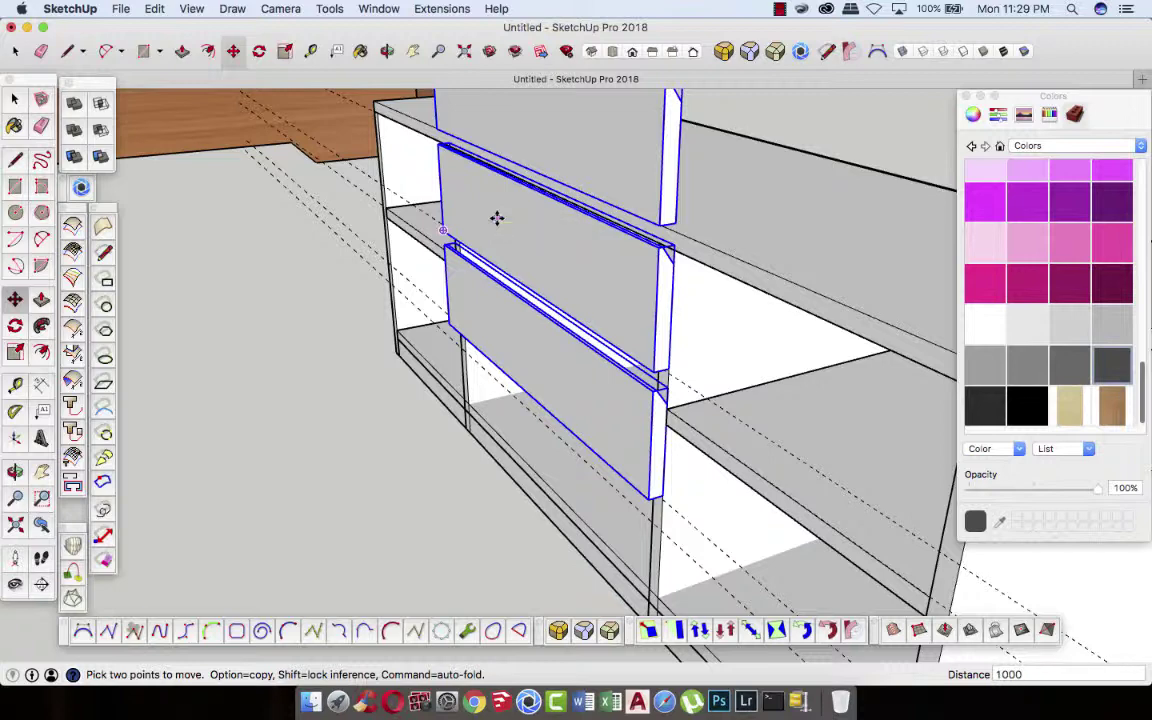
pyautogui.press('Return')
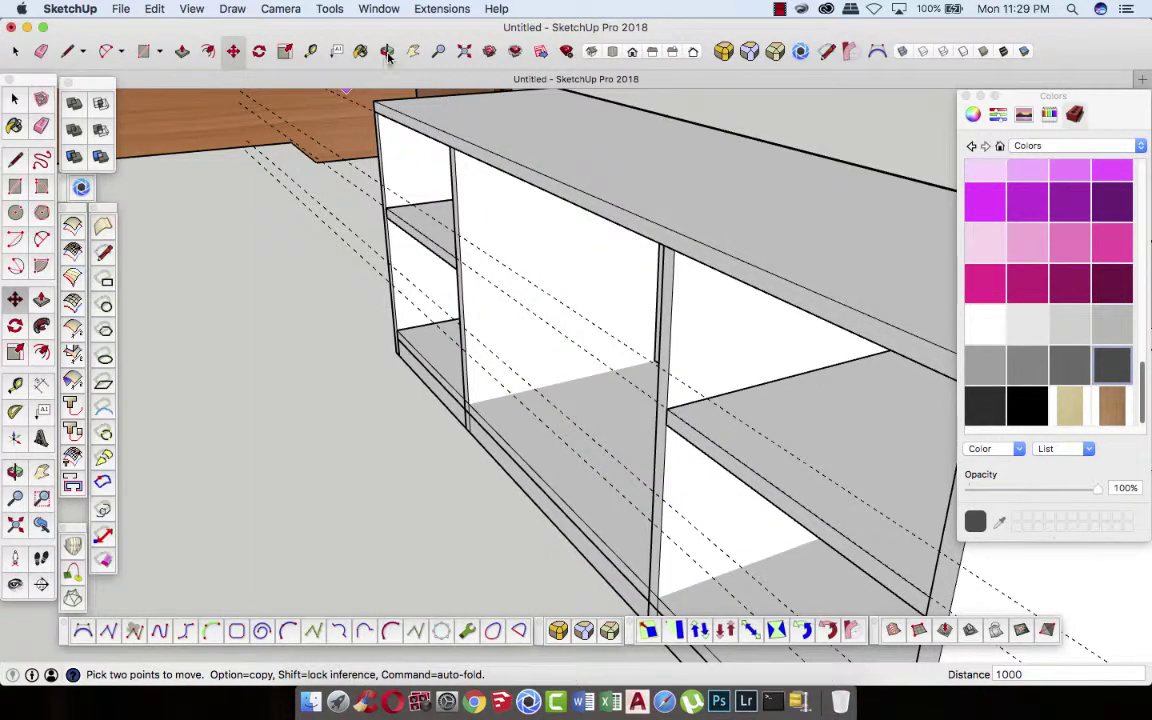
pyautogui.click(388, 51)
pyautogui.moveTo(424, 334)
pyautogui.mouseDown()
pyautogui.moveTo(573, 339)
pyautogui.moveTo(411, 360)
pyautogui.moveTo(522, 372)
pyautogui.mouseUp()
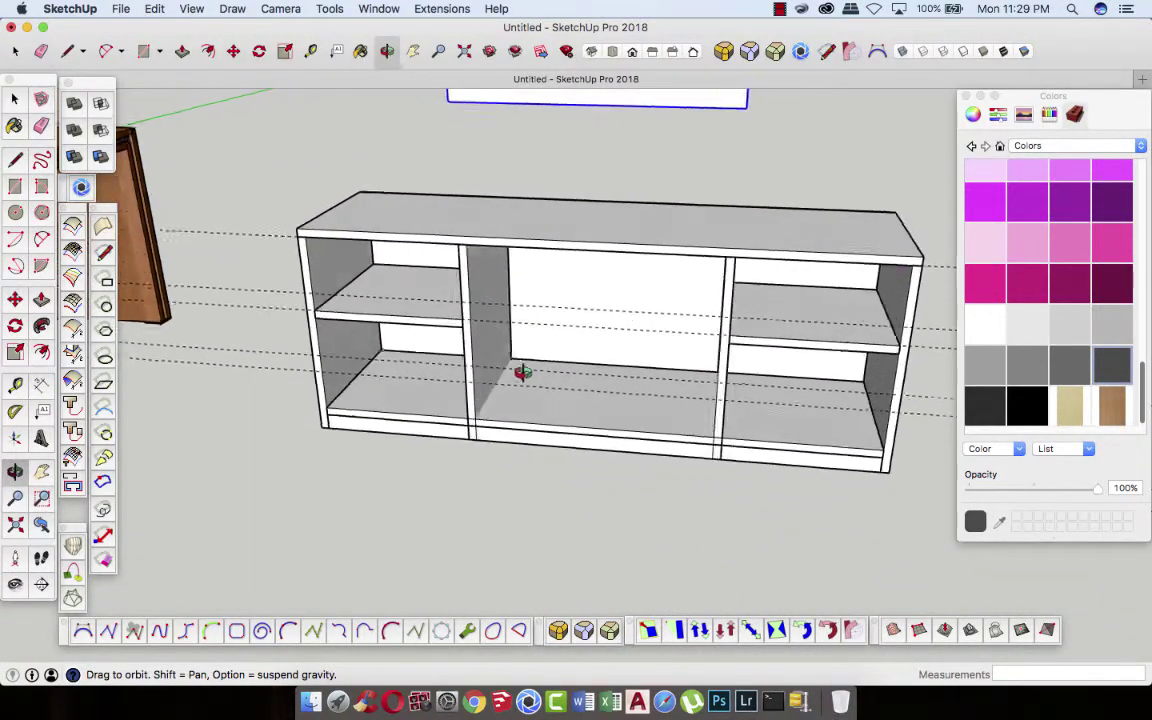
# - Draw a thin rail rectangle under the middle bay's top and push/pull it to 20 mm
pyautogui.scroll(3, 620, 308)
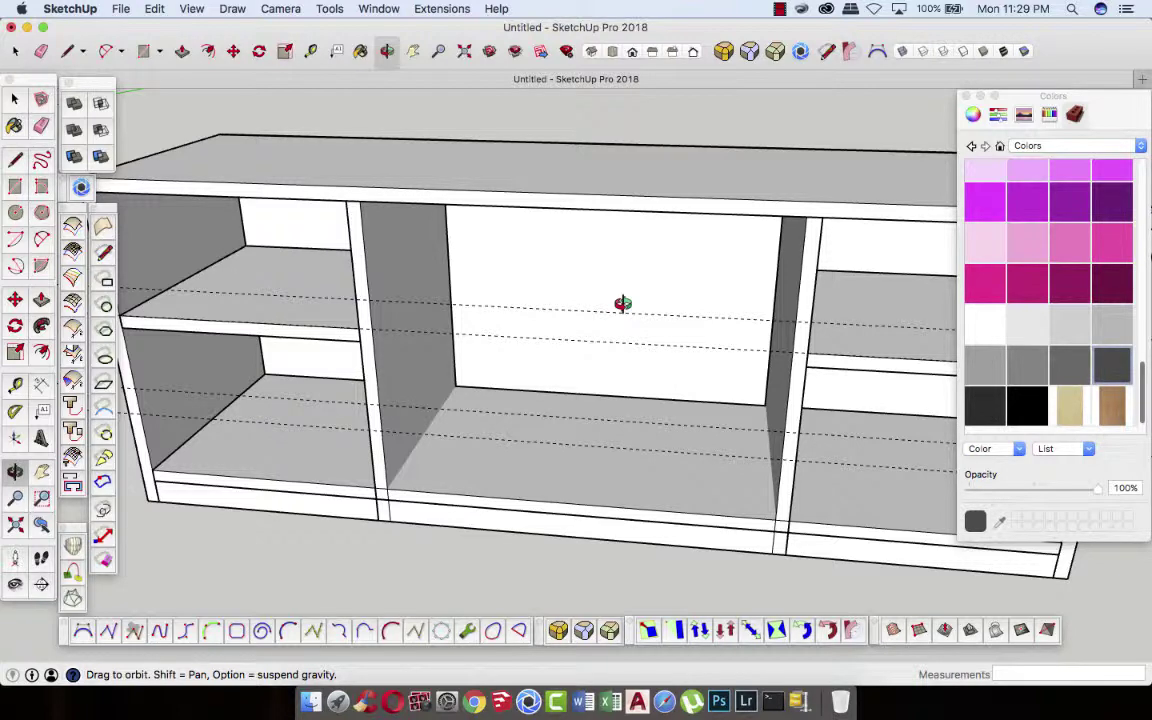
pyautogui.click(15, 187)
pyautogui.click(360, 201)
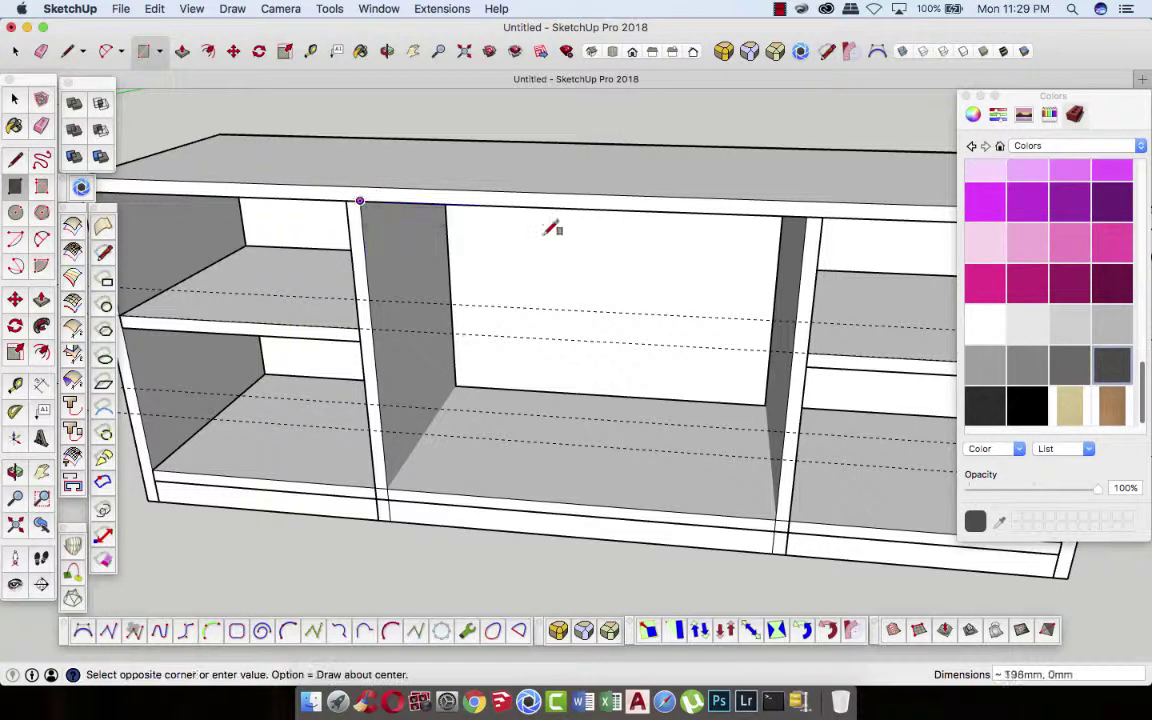
pyautogui.click(806, 230)
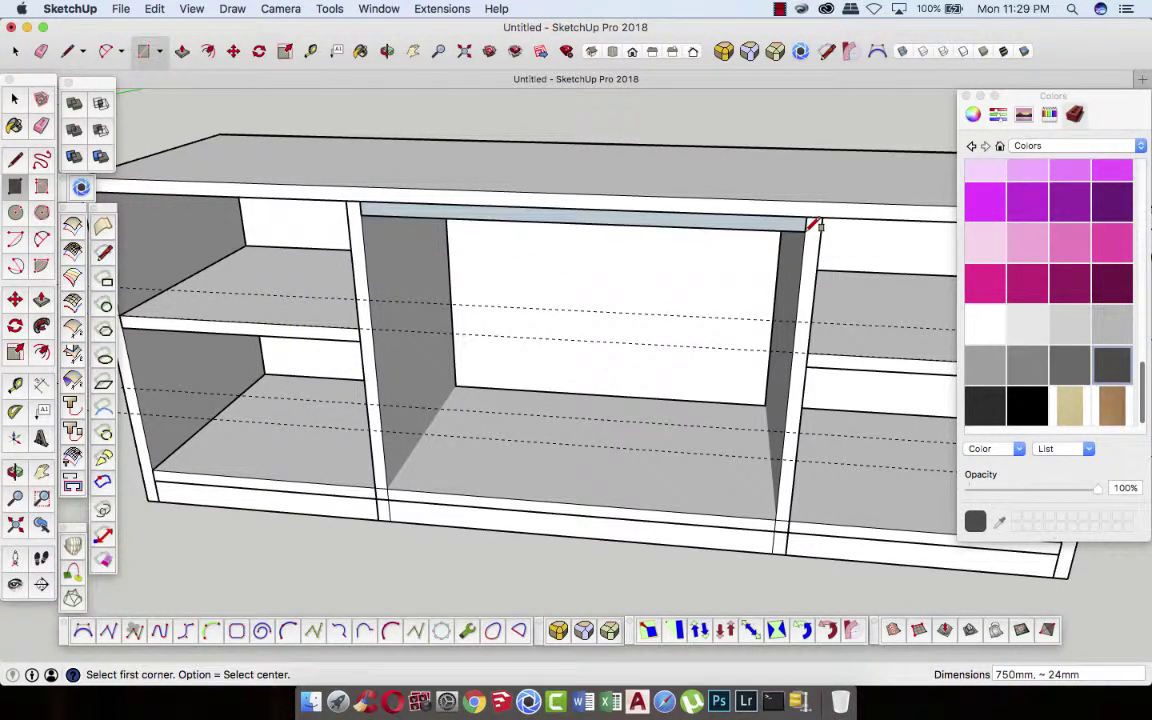
pyautogui.click(184, 52)
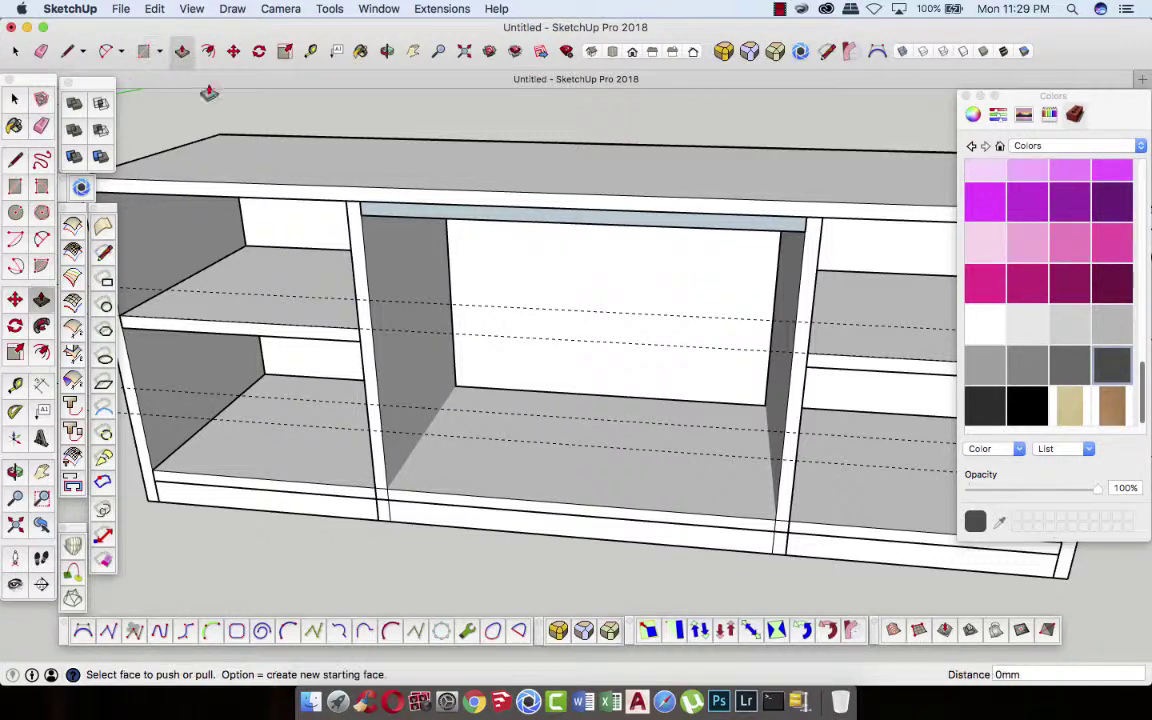
pyautogui.click(391, 222)
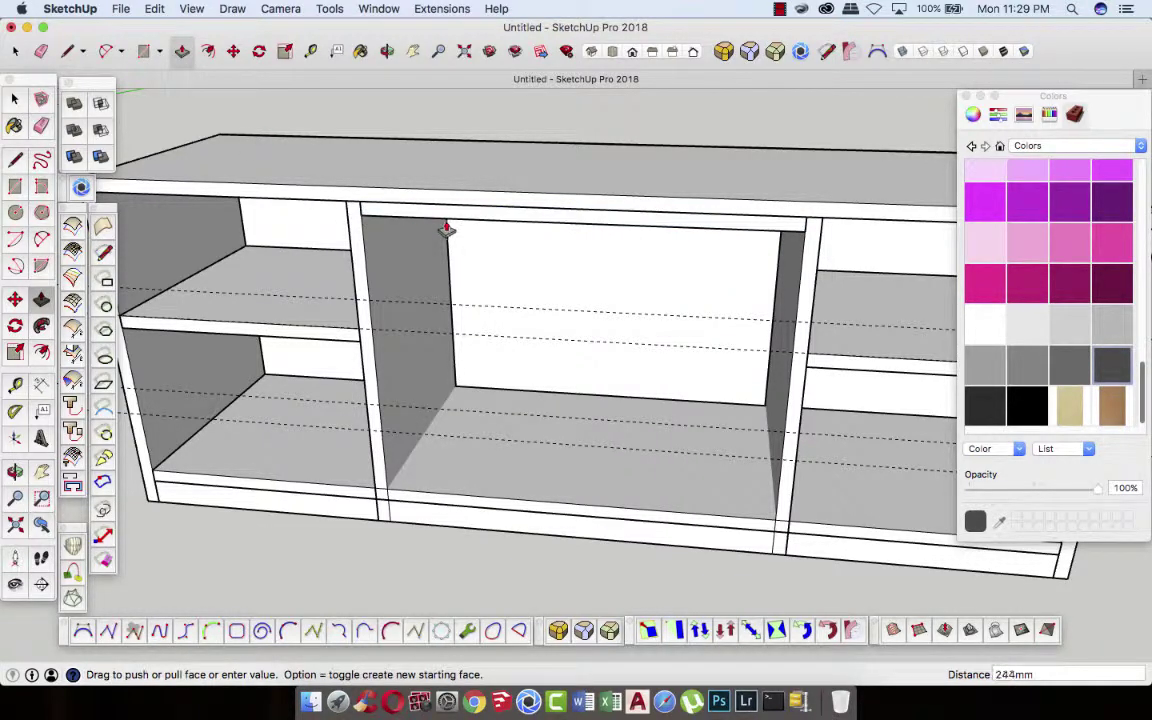
pyautogui.click(386, 231)
pyautogui.scroll(3, 400, 235)
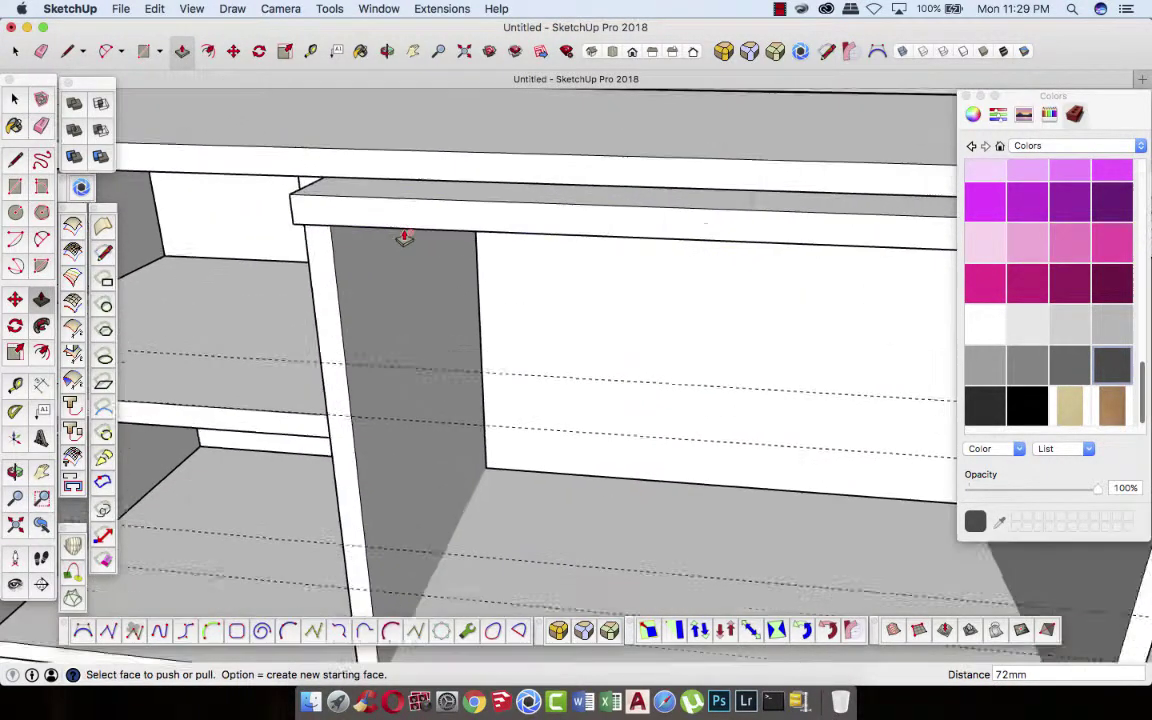
pyautogui.click(305, 215)
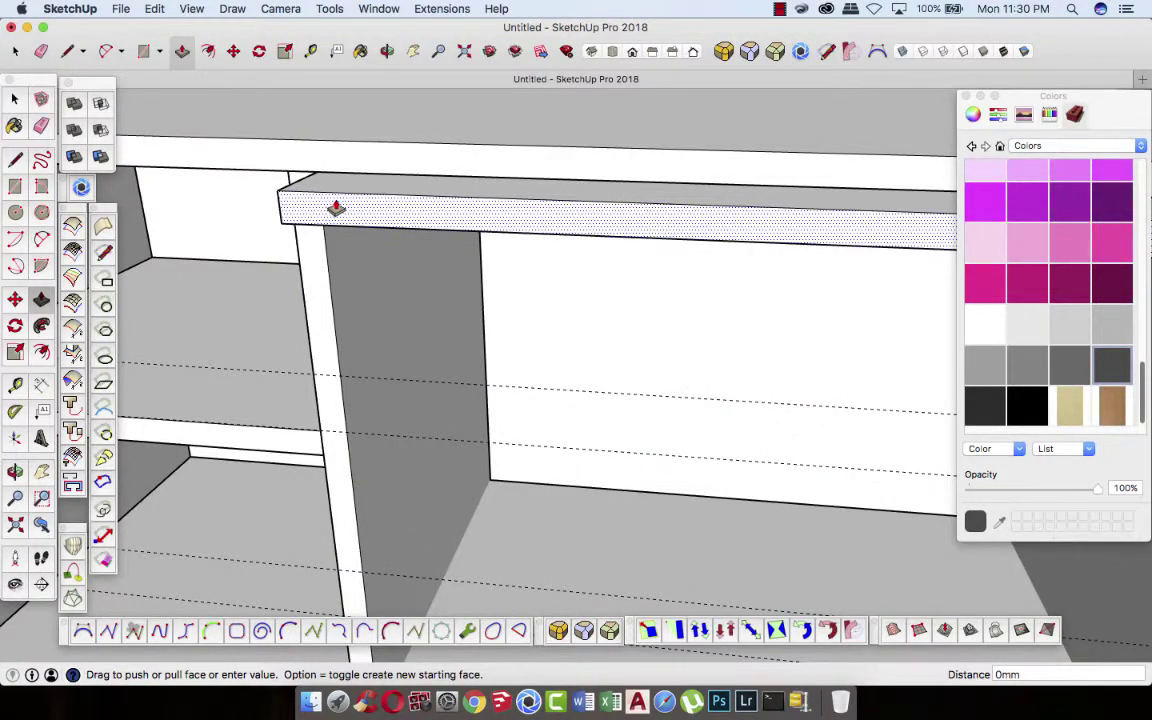
pyautogui.click(339, 204)
pyautogui.write('20')
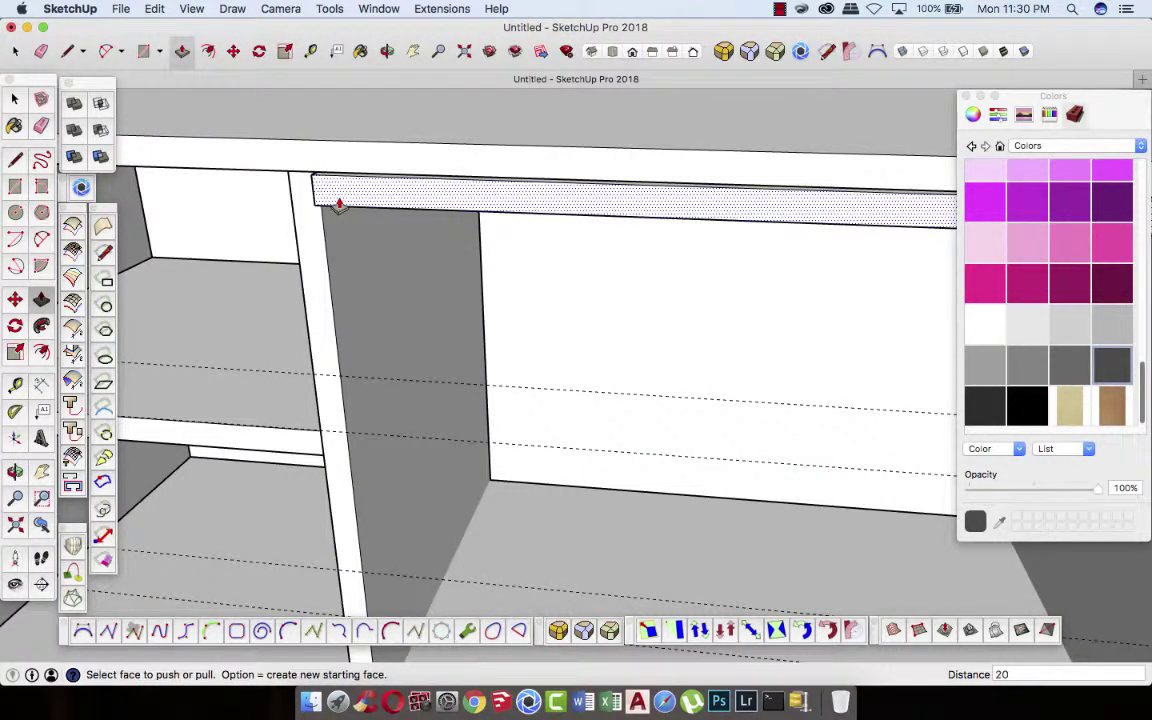
pyautogui.press('Return')
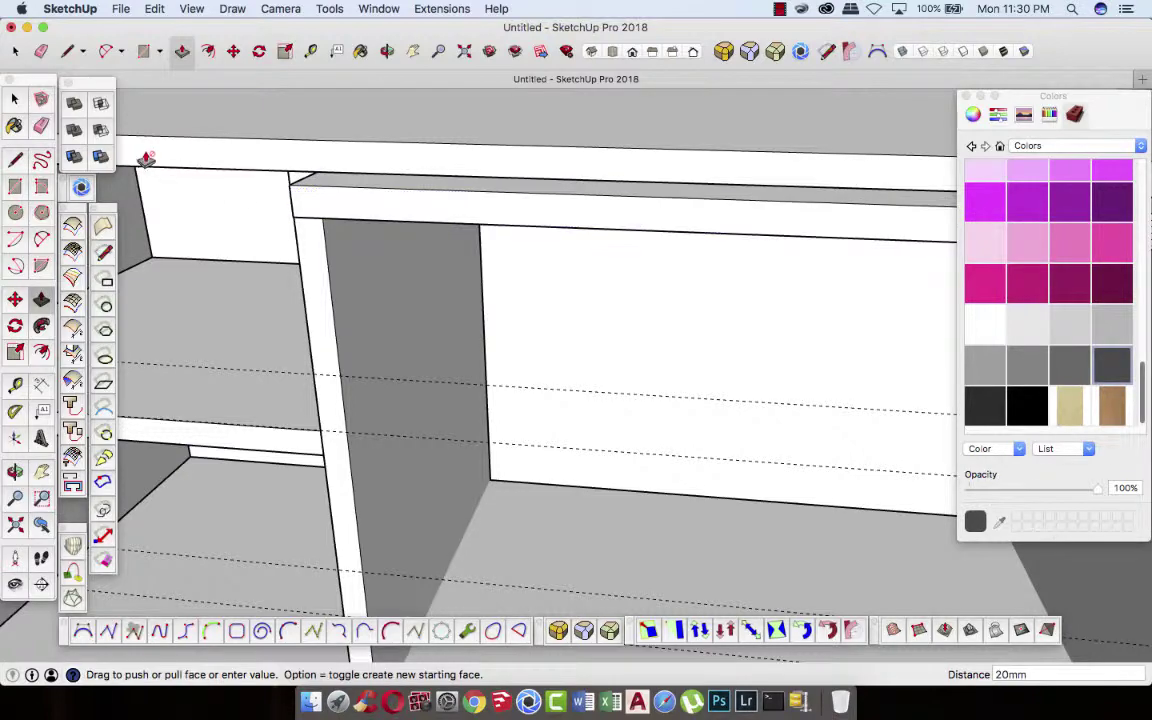
# - Push the rail's front face back to -33 mm and select the rail
pyautogui.press('o')
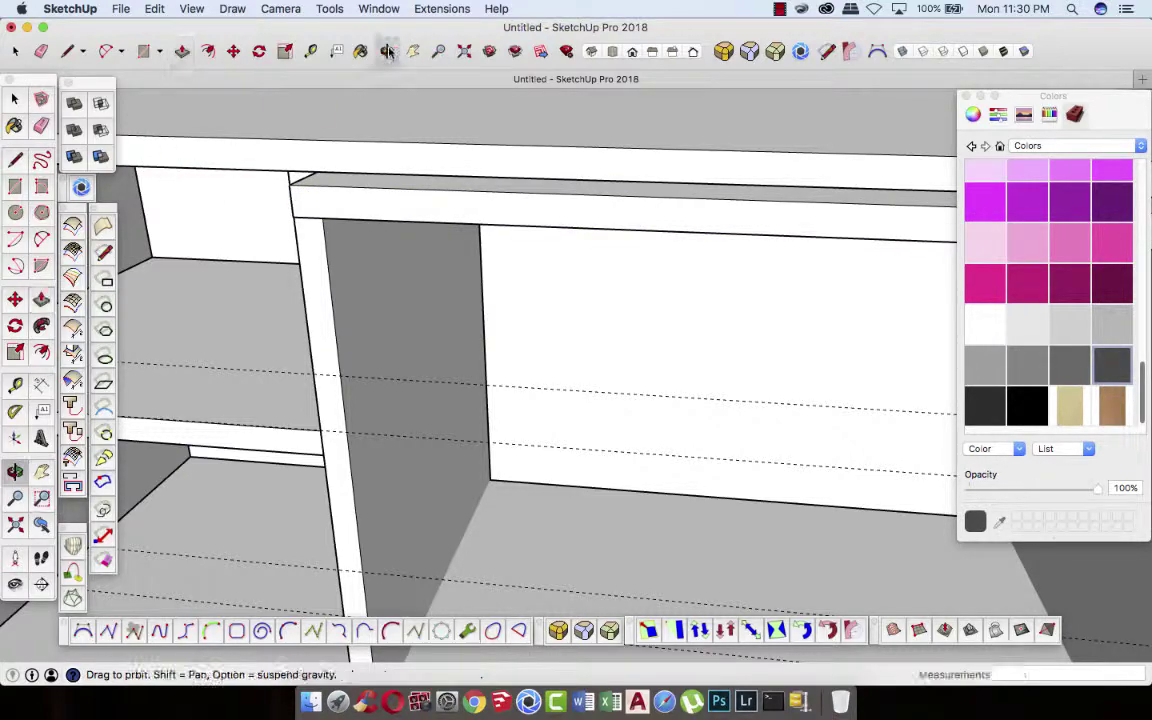
pyautogui.moveTo(558, 291)
pyautogui.mouseDown()
pyautogui.moveTo(567, 297)
pyautogui.moveTo(429, 188)
pyautogui.moveTo(411, 229)
pyautogui.moveTo(416, 318)
pyautogui.mouseUp()
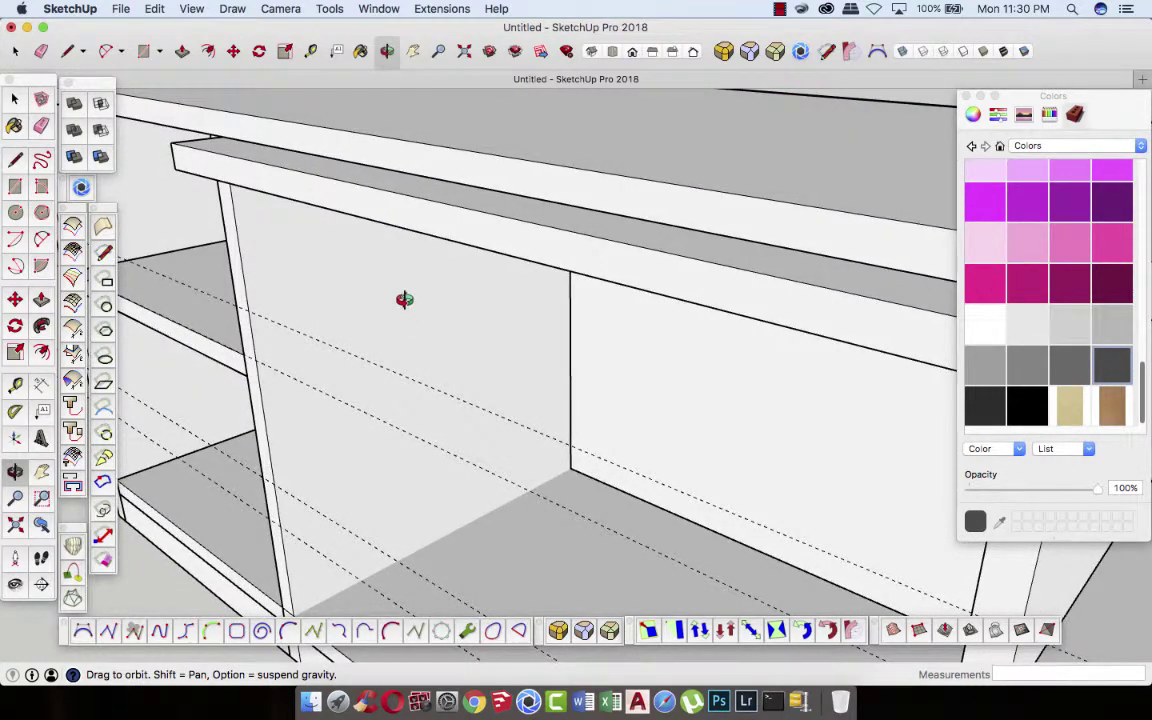
pyautogui.click(182, 51)
pyautogui.click(221, 165)
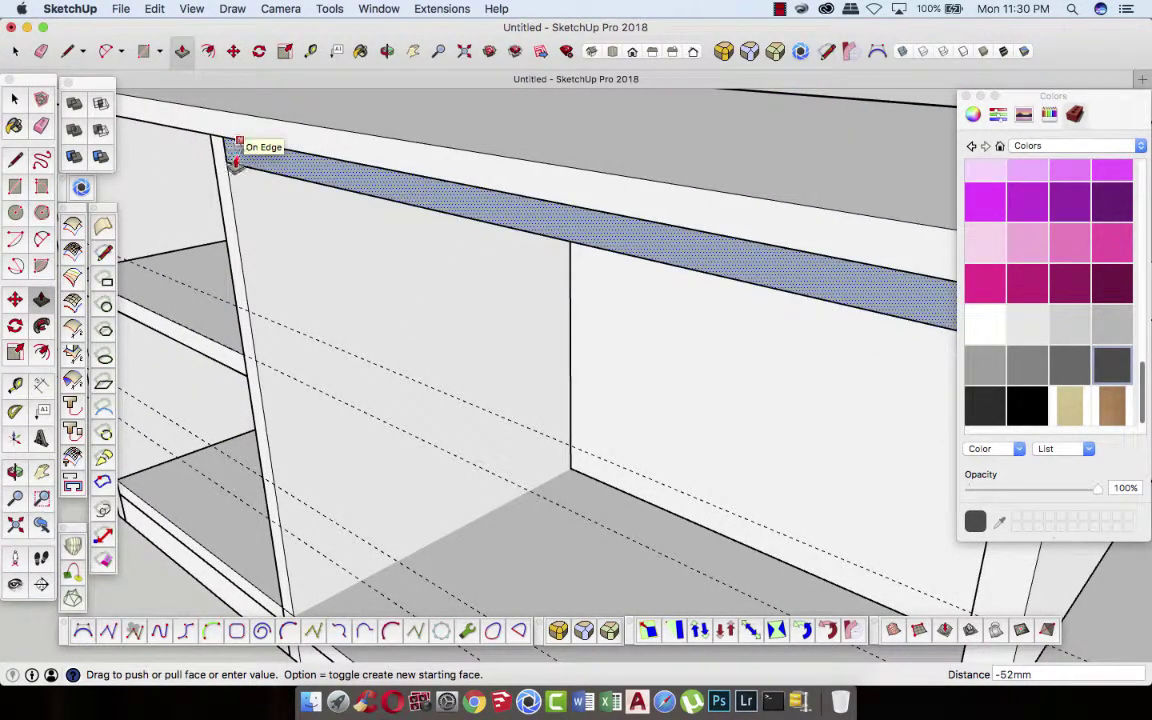
pyautogui.click(237, 158)
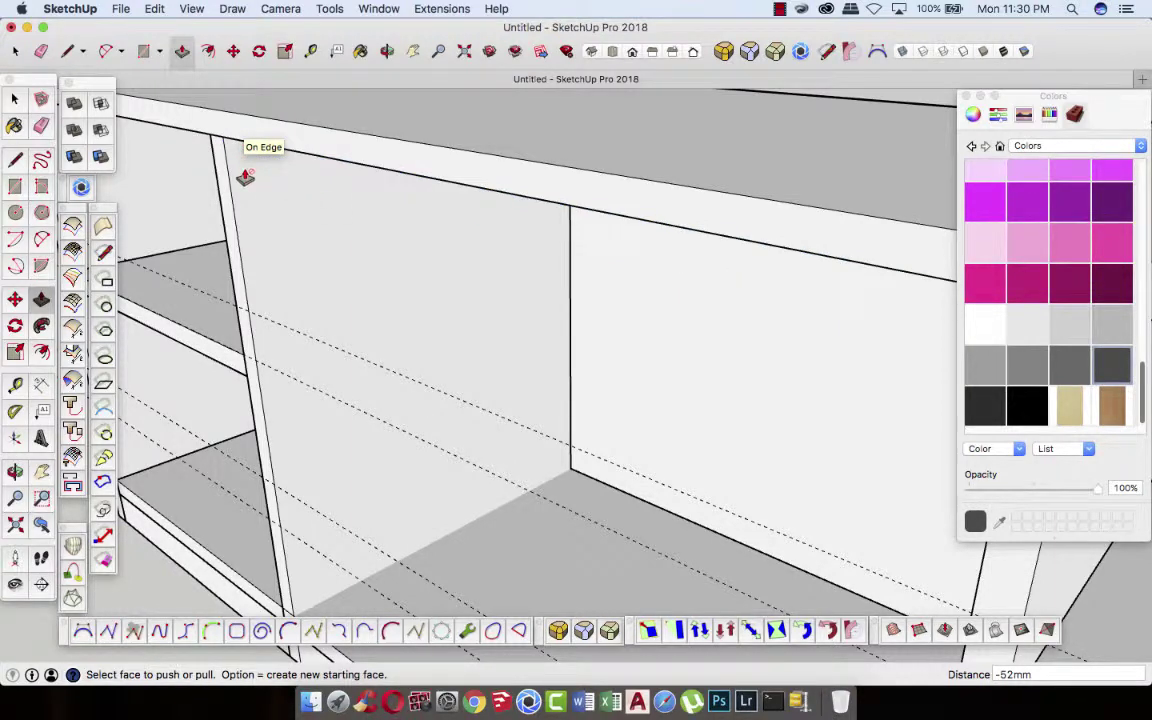
pyautogui.click(236, 174)
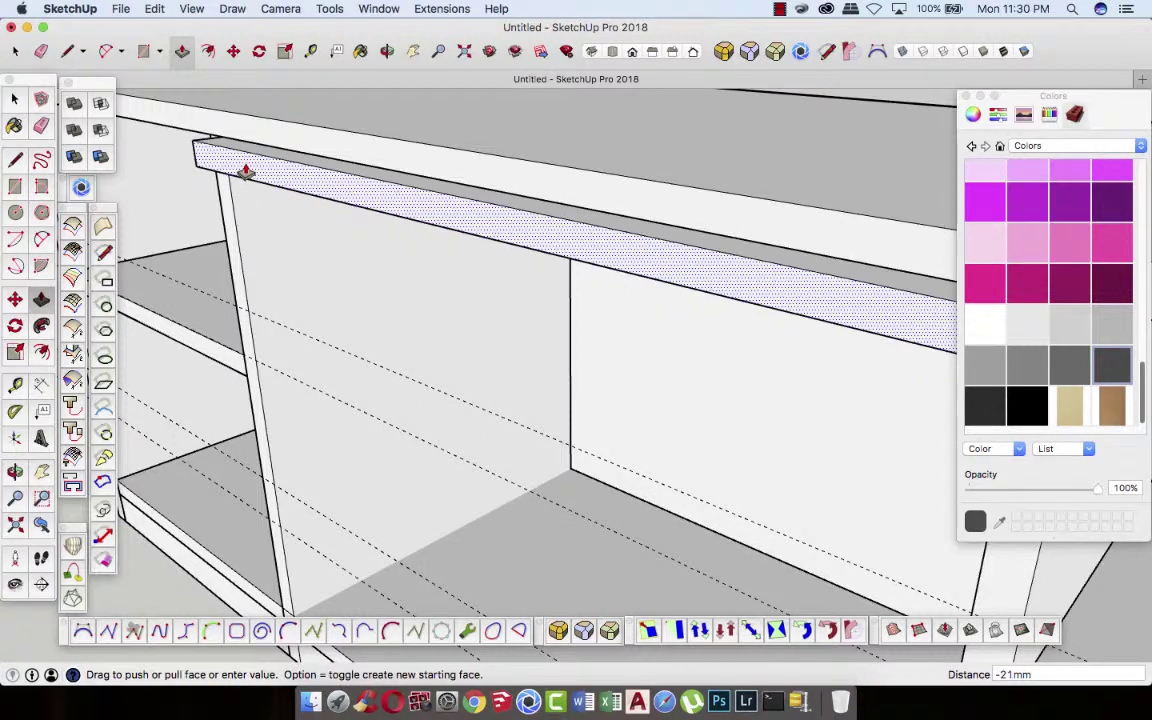
pyautogui.click(254, 170)
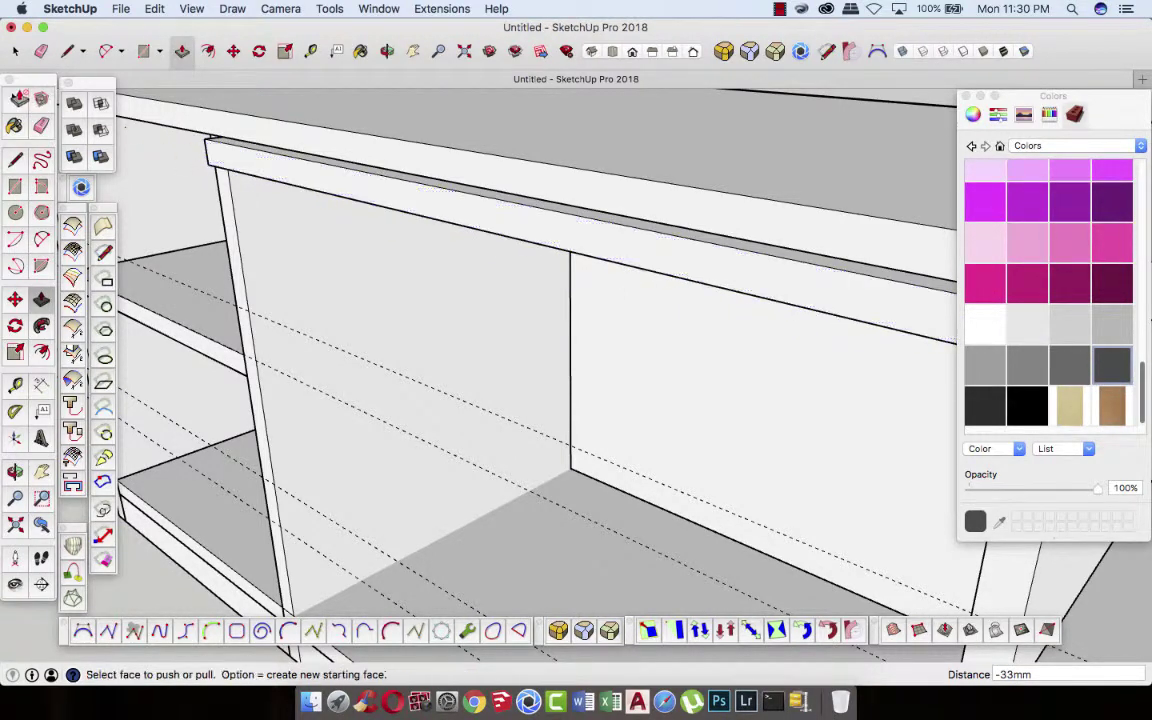
pyautogui.press('space')
pyautogui.click(227, 157)
# - Copy the rail board down onto the shelf
pyautogui.rightClick(227, 157)
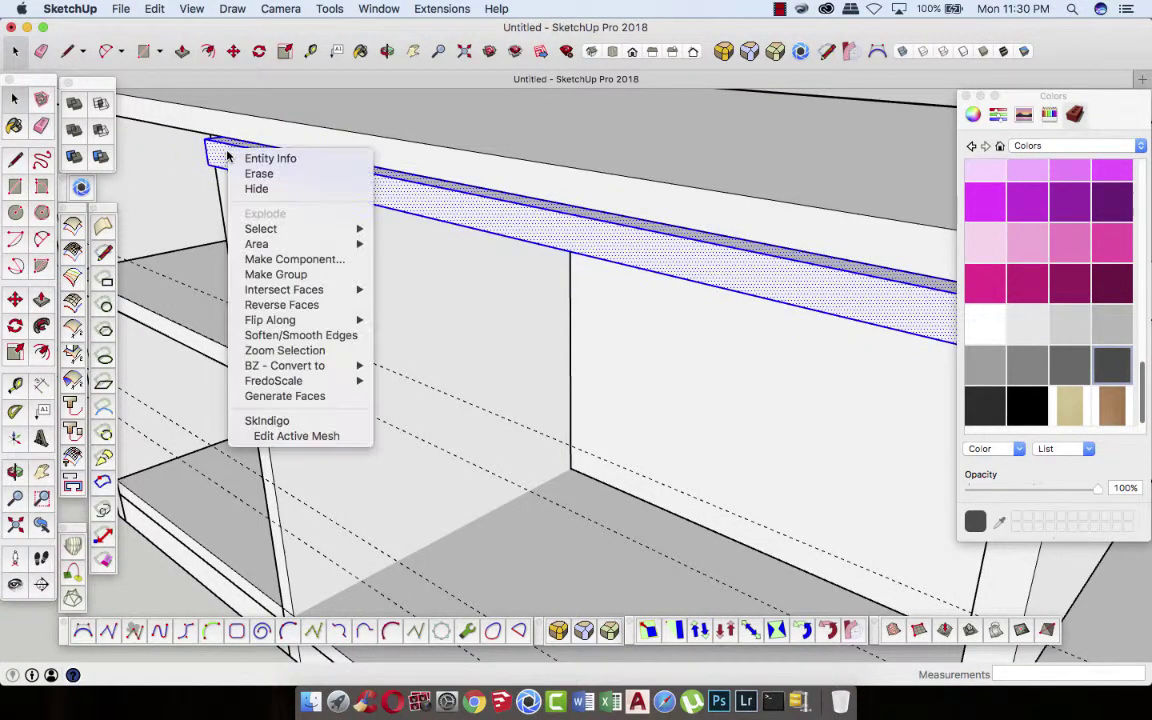
pyautogui.click(233, 83)
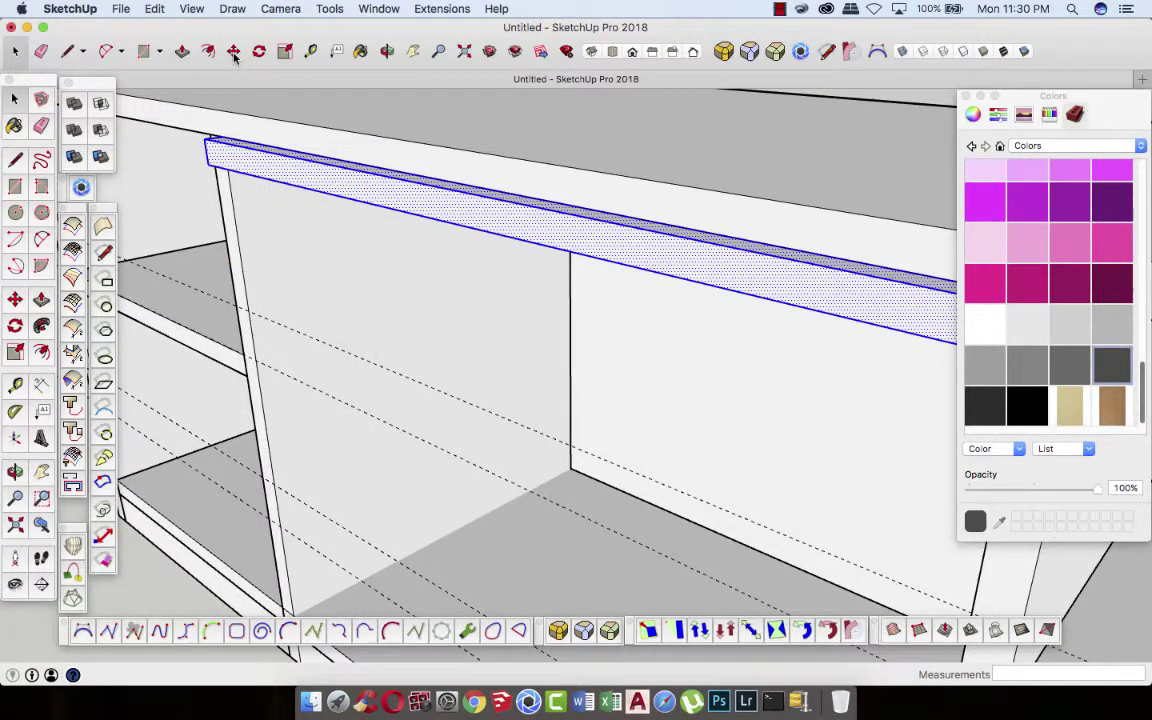
pyautogui.click(233, 52)
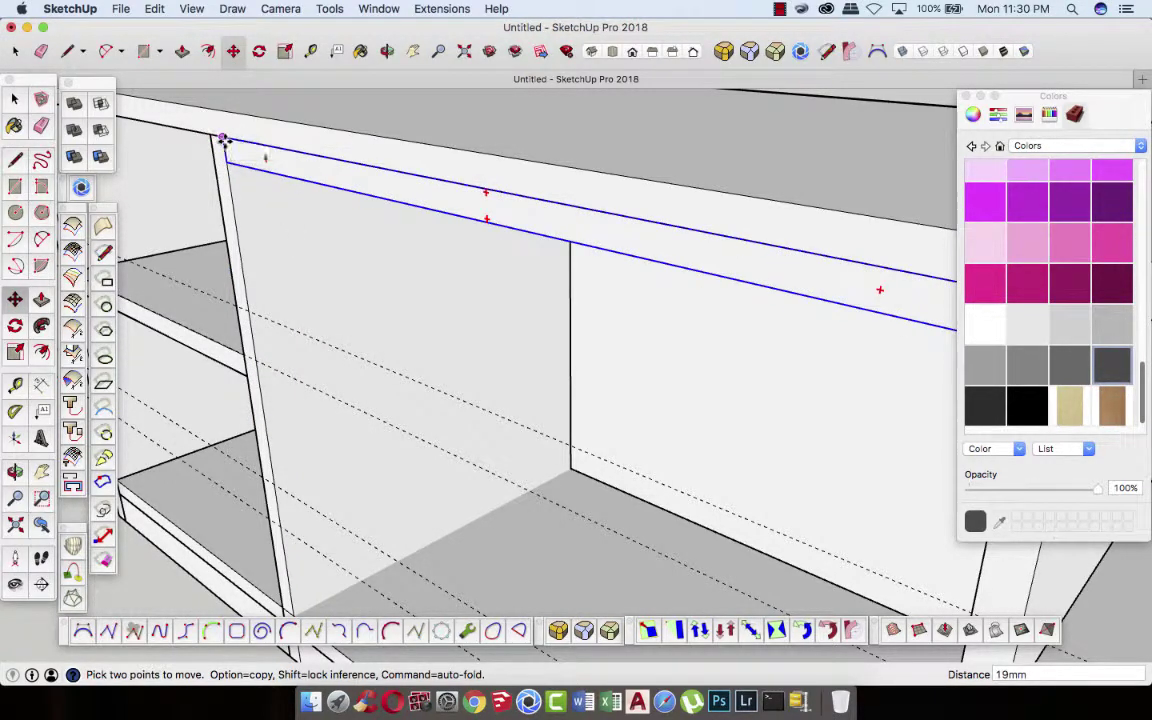
pyautogui.keyDown('alt'); pyautogui.click(224, 140); pyautogui.keyUp('alt')
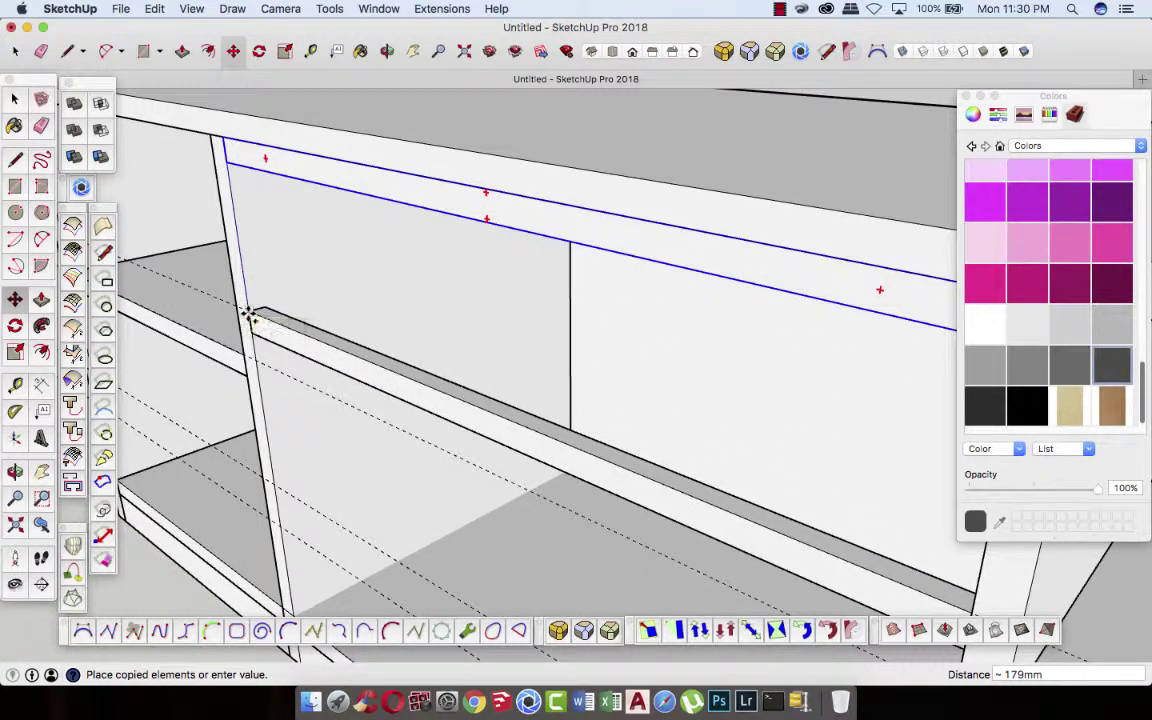
pyautogui.click(250, 312)
pyautogui.scroll(-4, 250, 310)
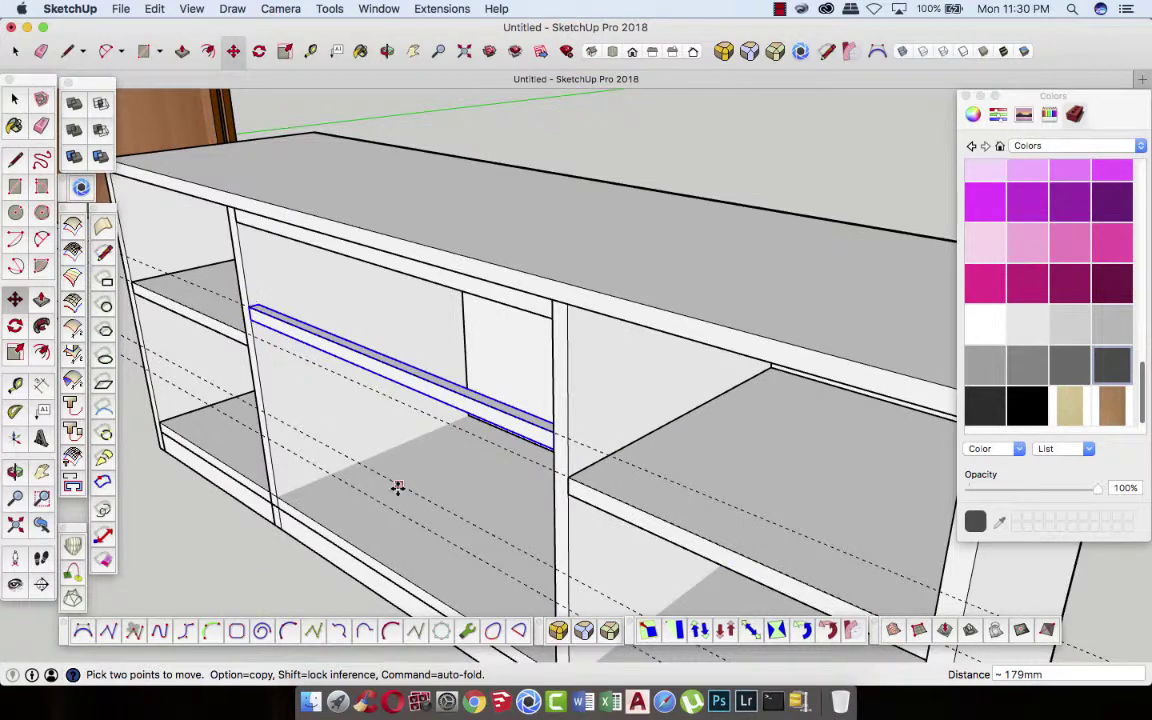
# - Scale the rail copy about 2.28 times taller
pyautogui.press('s')
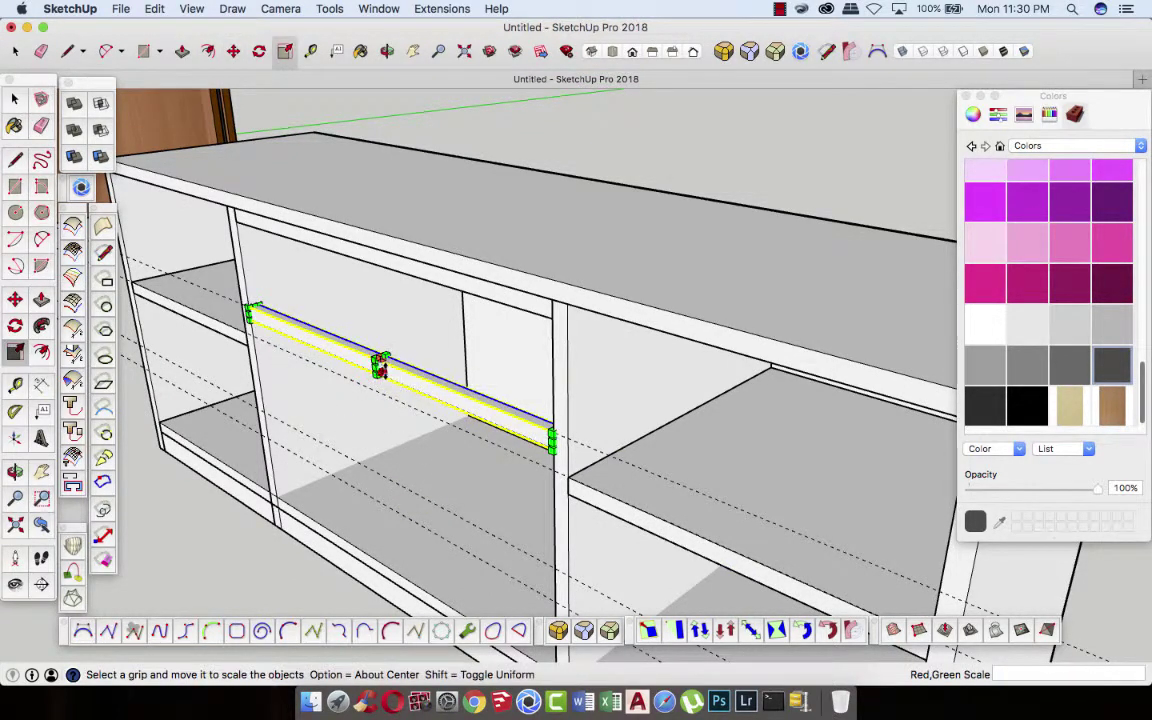
pyautogui.click(383, 371)
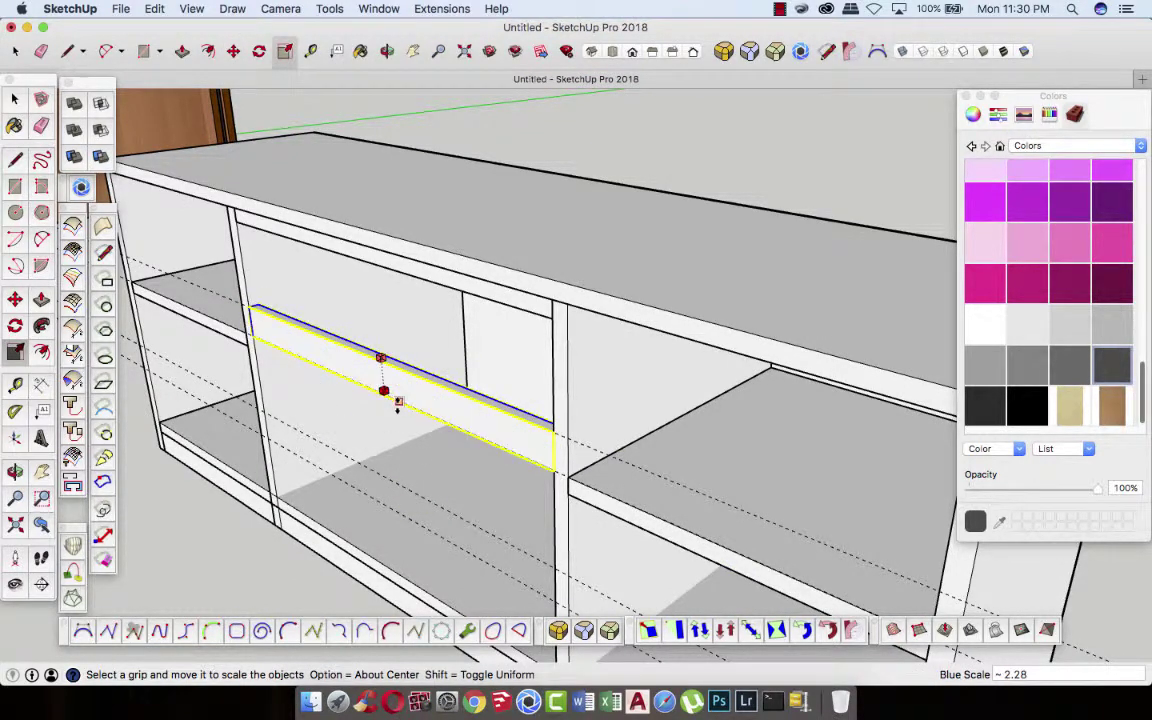
pyautogui.click(397, 403)
pyautogui.click(13, 98)
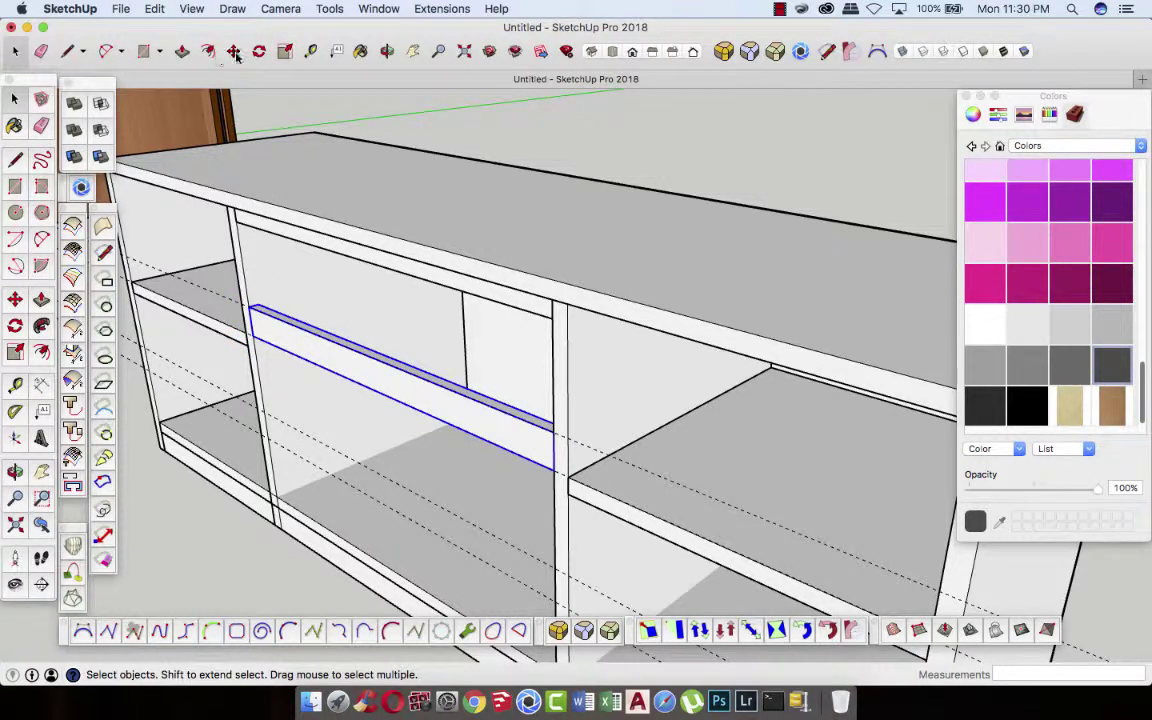
# - Copy the taller board lower in the centre bay, deselect, and zoom out
pyautogui.click(233, 51)
pyautogui.scroll(3, 556, 490)
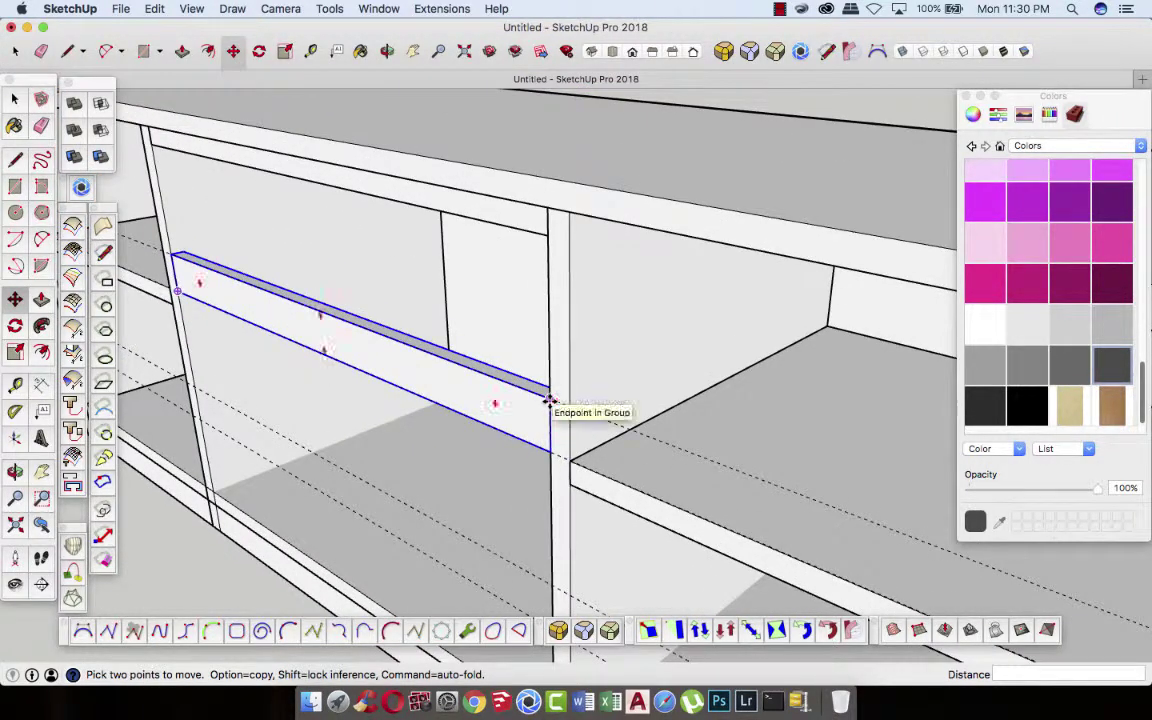
pyautogui.click(549, 400)
pyautogui.press('alt')
pyautogui.scroll(-3, 524, 452)
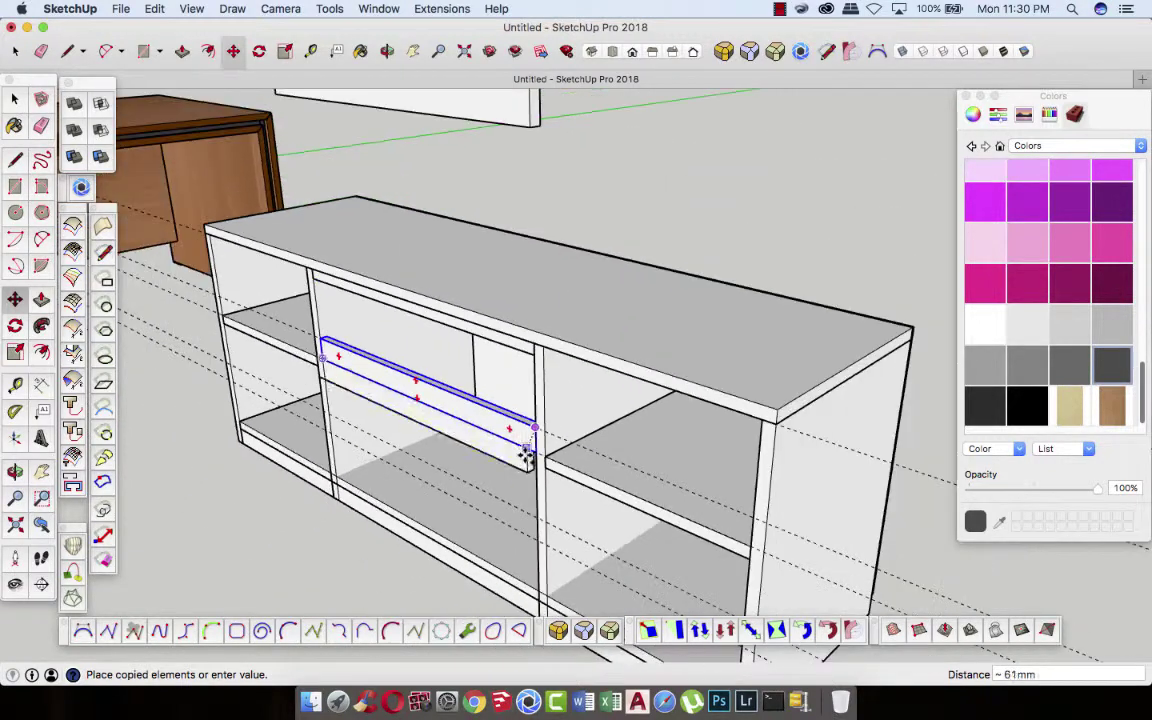
pyautogui.click(537, 519)
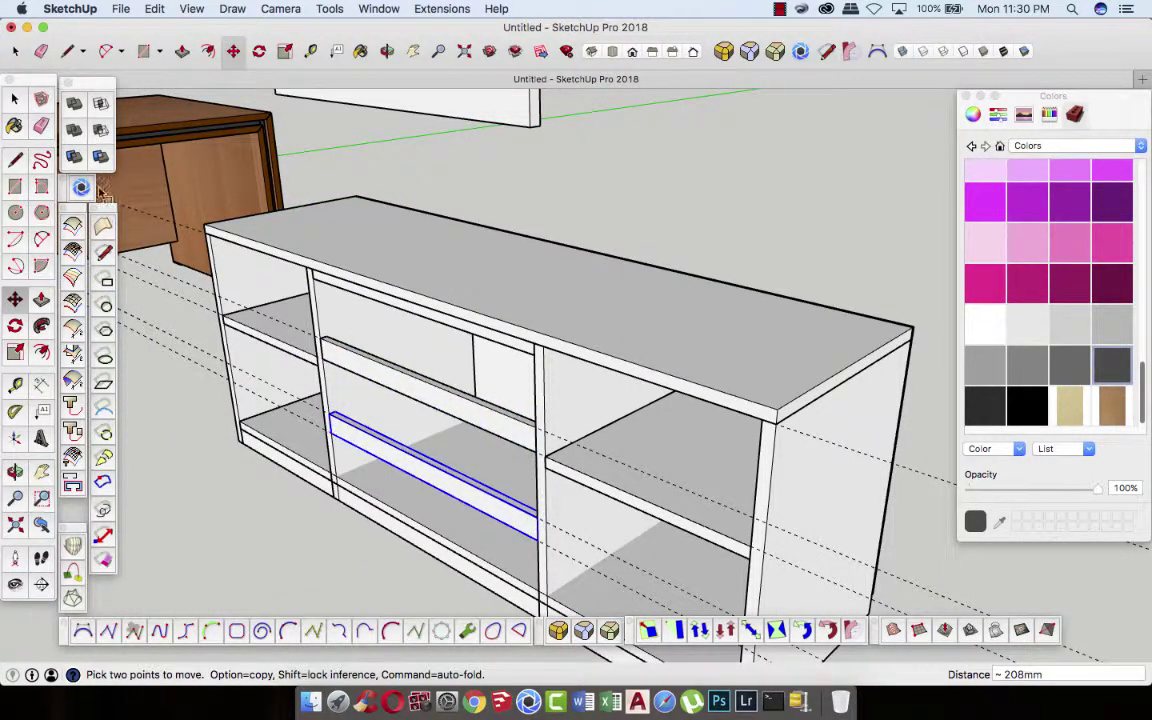
pyautogui.click(15, 98)
pyautogui.click(481, 192)
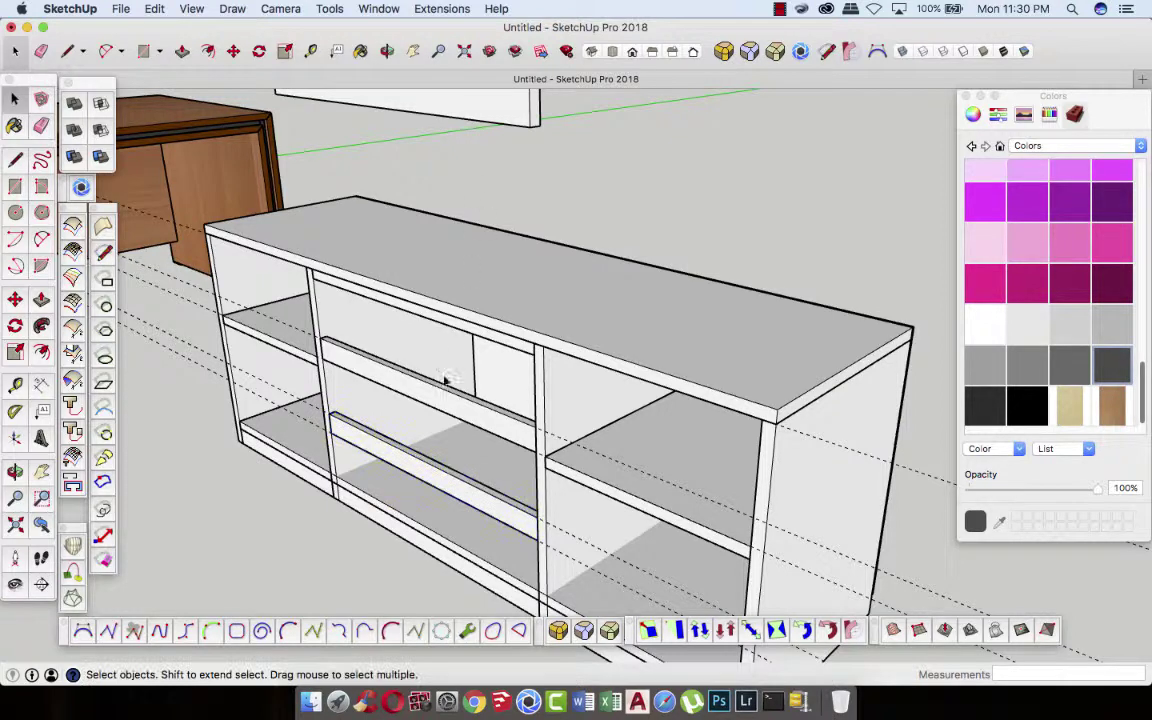
pyautogui.scroll(-3, 922, 452)
pyautogui.scroll(-1, 800, 340)
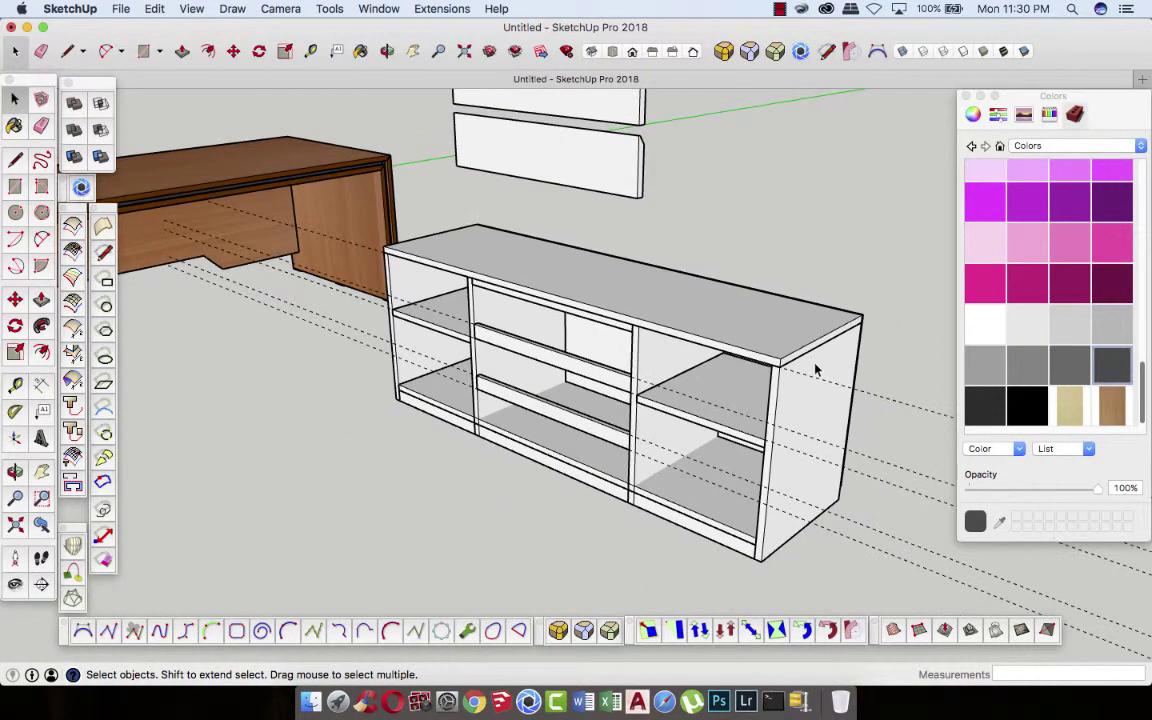
# - Paint the top inner rail and the middle and lower boards near-black
pyautogui.click(995, 408)
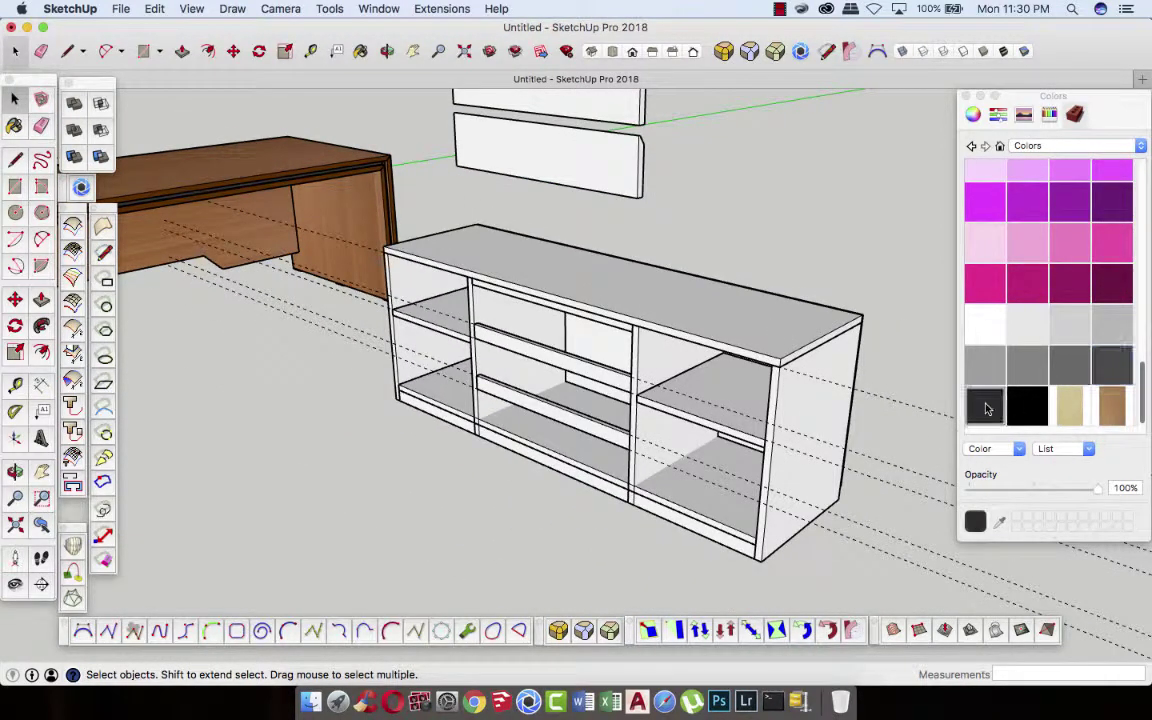
pyautogui.click(630, 324)
pyautogui.click(622, 378)
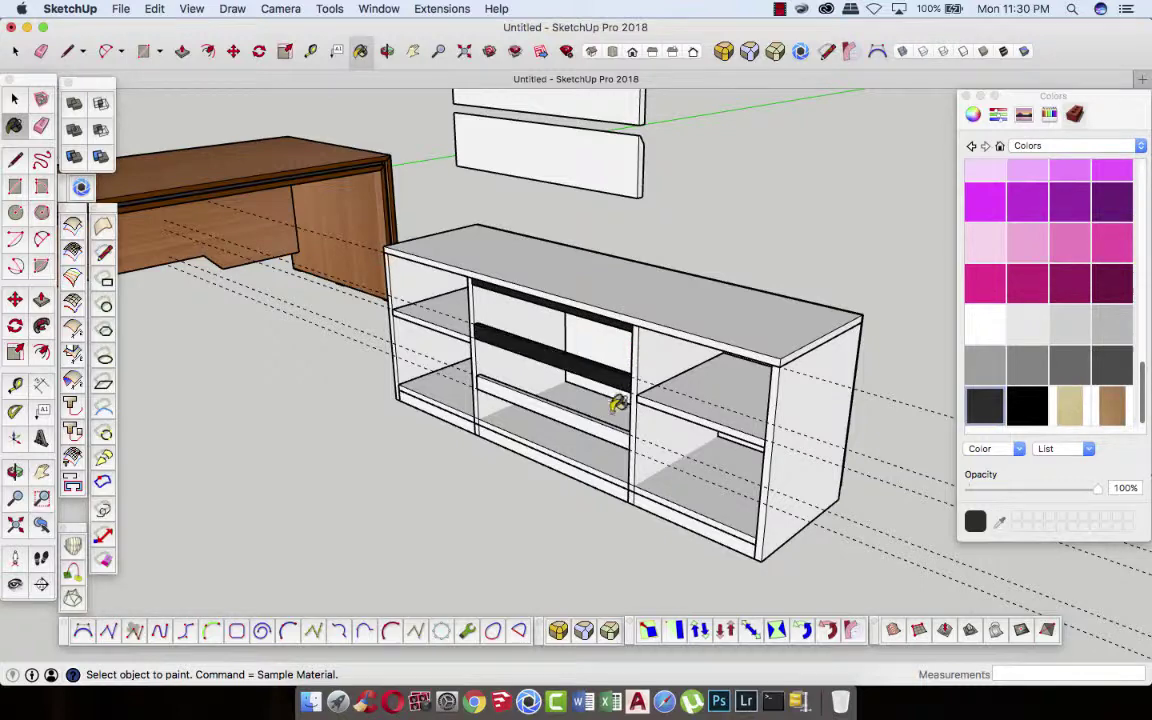
pyautogui.click(612, 426)
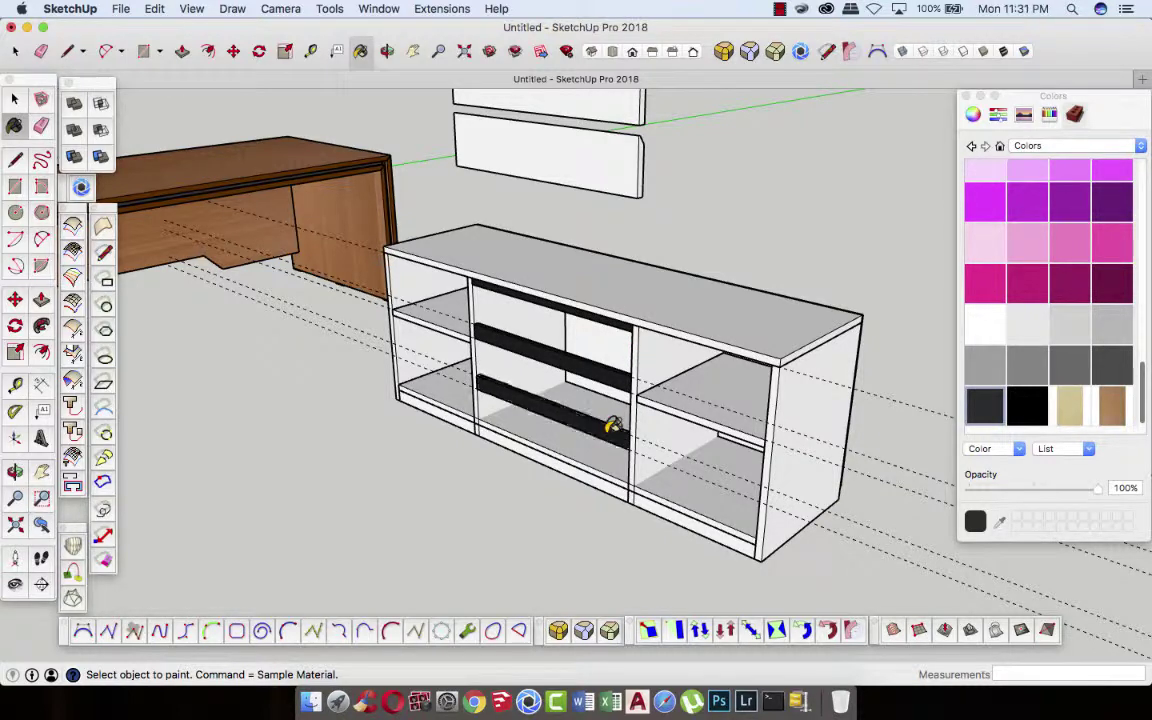
# - Paint the cabinet top dark brown, then the box-selected cabinet and panels too
pyautogui.moveTo(1145, 380); pyautogui.dragTo(1149, 187)
pyautogui.click(1112, 290)
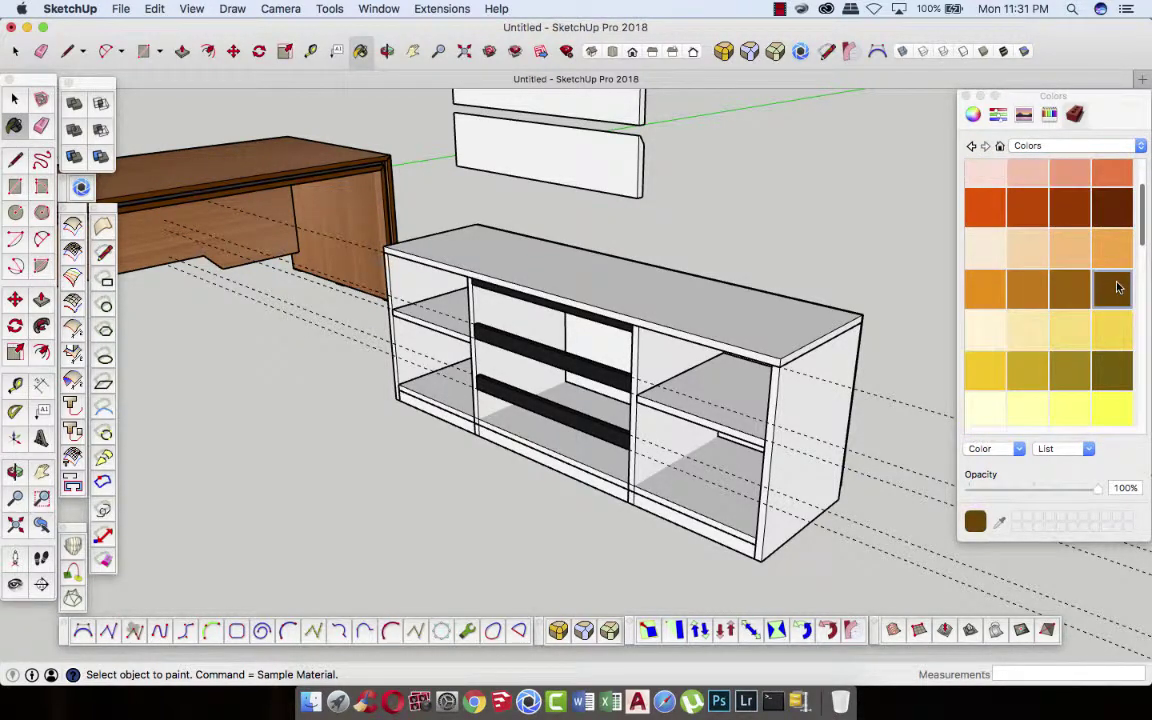
pyautogui.click(814, 320)
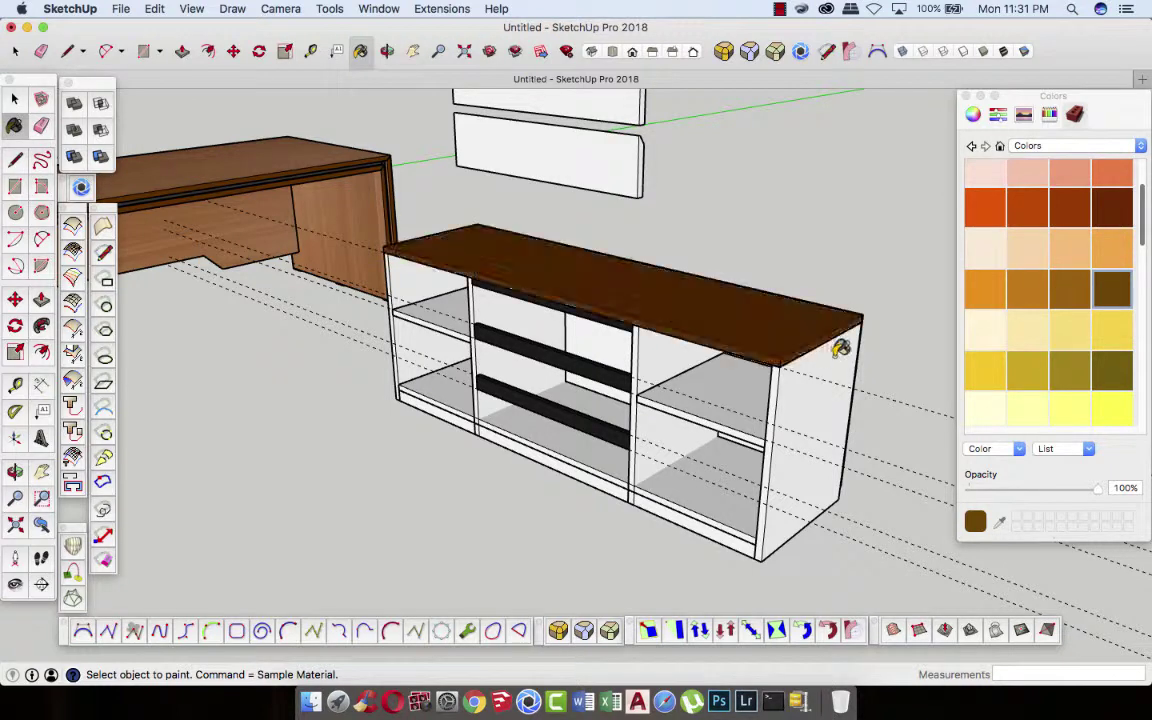
pyautogui.scroll(-3, 790, 394)
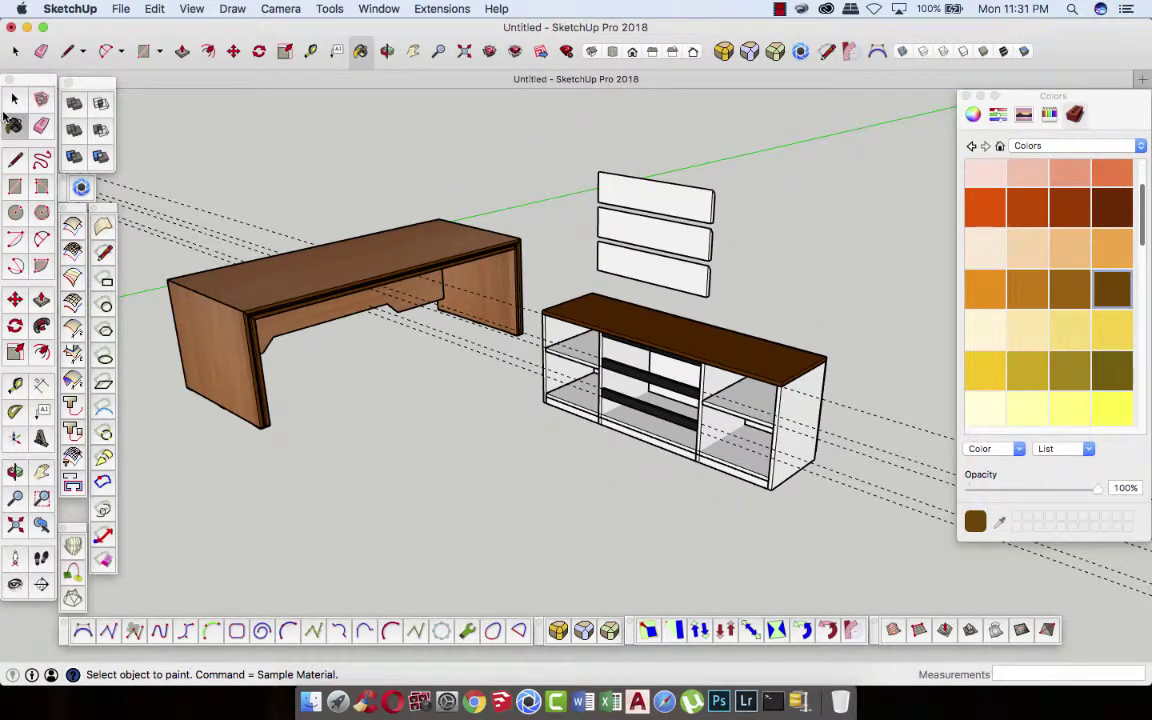
pyautogui.click(15, 99)
pyautogui.moveTo(490, 126)
pyautogui.mouseDown()
pyautogui.moveTo(703, 378)
pyautogui.moveTo(772, 480)
pyautogui.mouseUp()
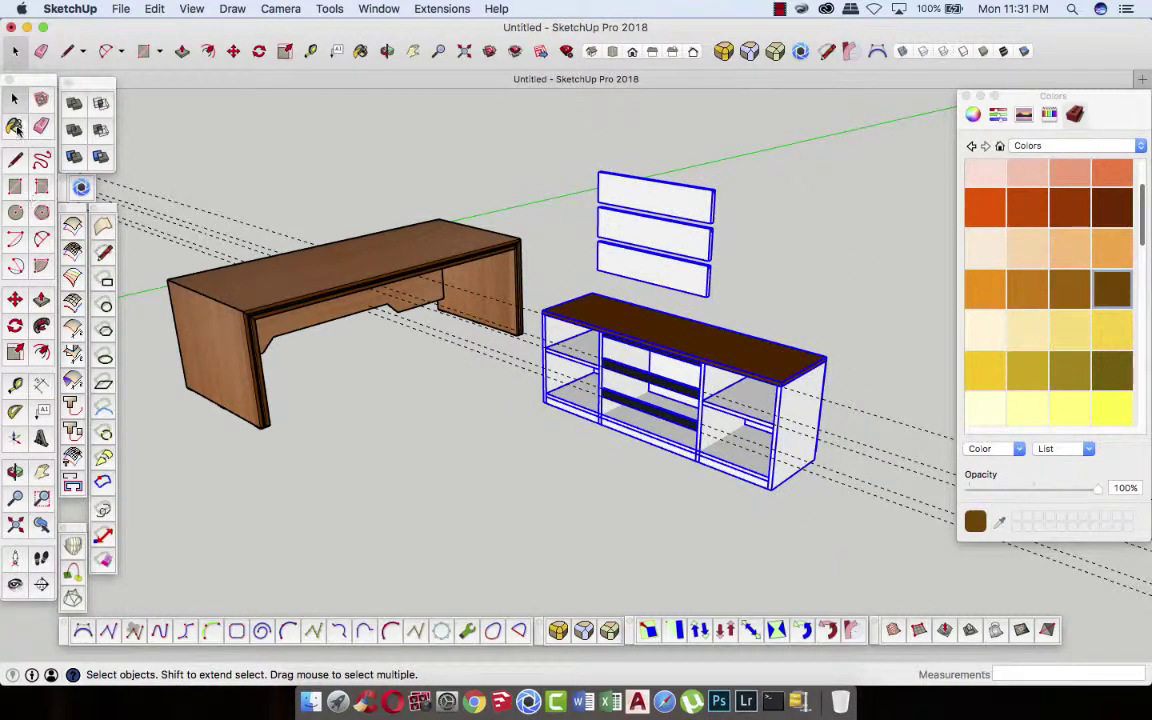
pyautogui.click(14, 126)
pyautogui.click(625, 305)
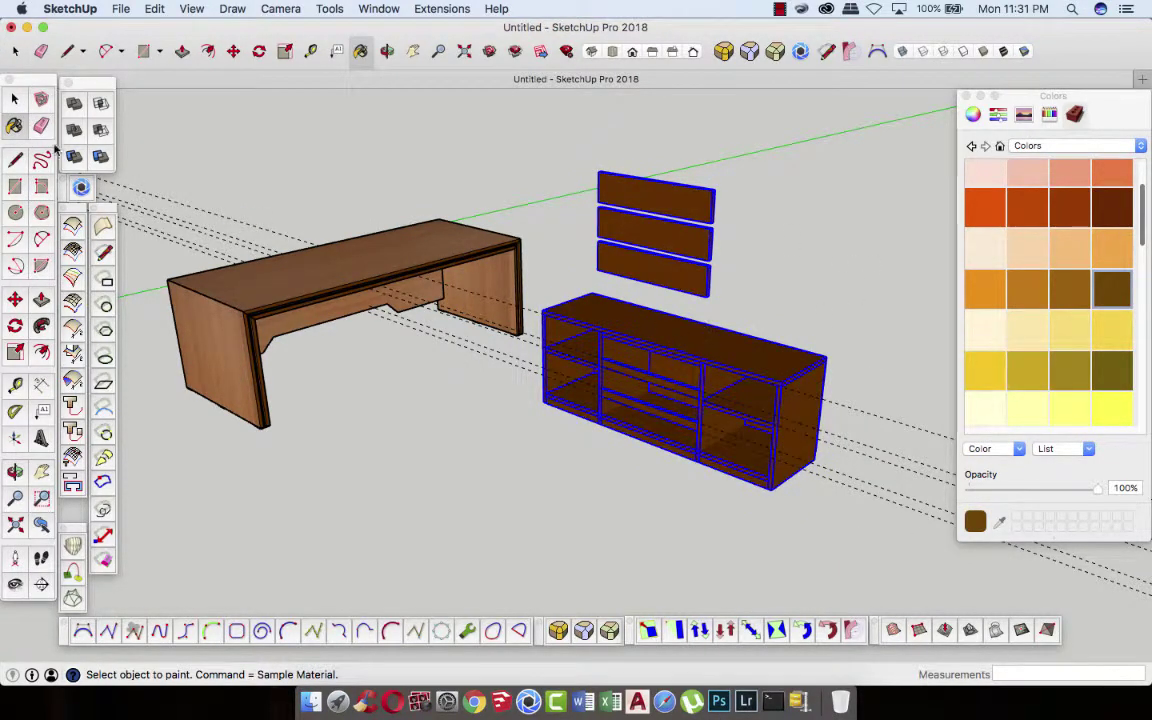
pyautogui.click(16, 100)
pyautogui.click(219, 175)
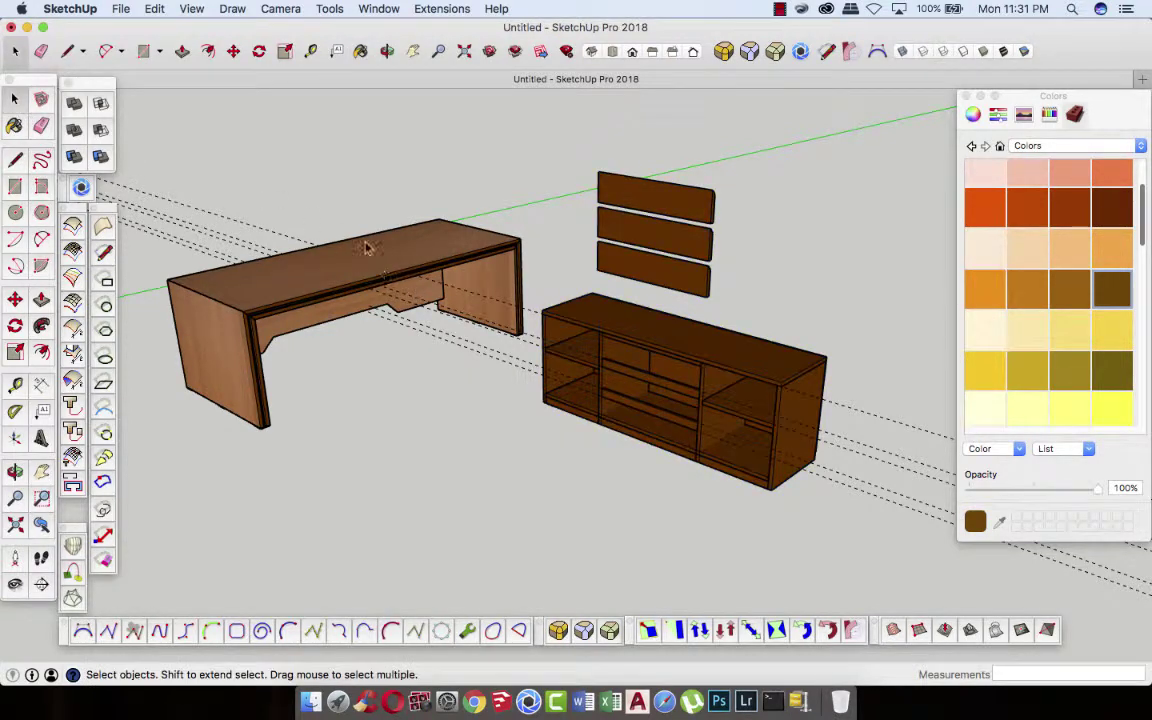
# - Erase the dashed guide lines beside the cabinet
pyautogui.click(42, 51)
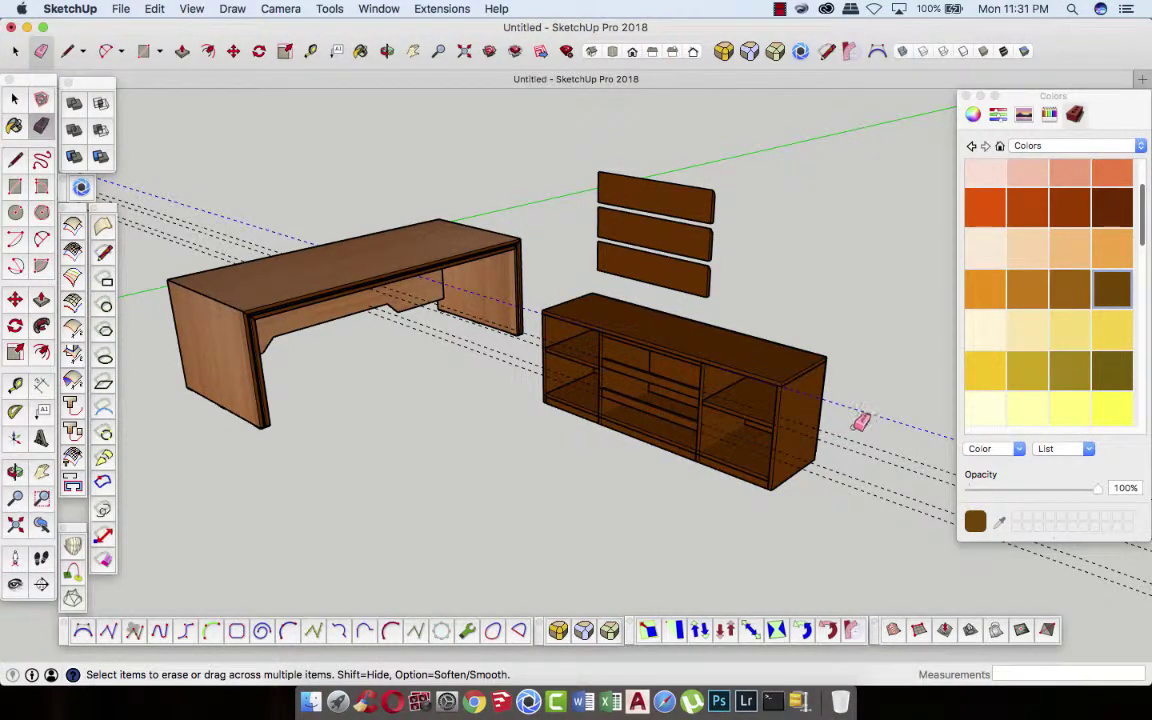
pyautogui.moveTo(856, 482); pyautogui.dragTo(848, 488)
pyautogui.click(15, 100)
# - Lower the three brown panels 1000 mm into the centre bay and orbit to view them
pyautogui.moveTo(571, 147); pyautogui.dragTo(751, 314)
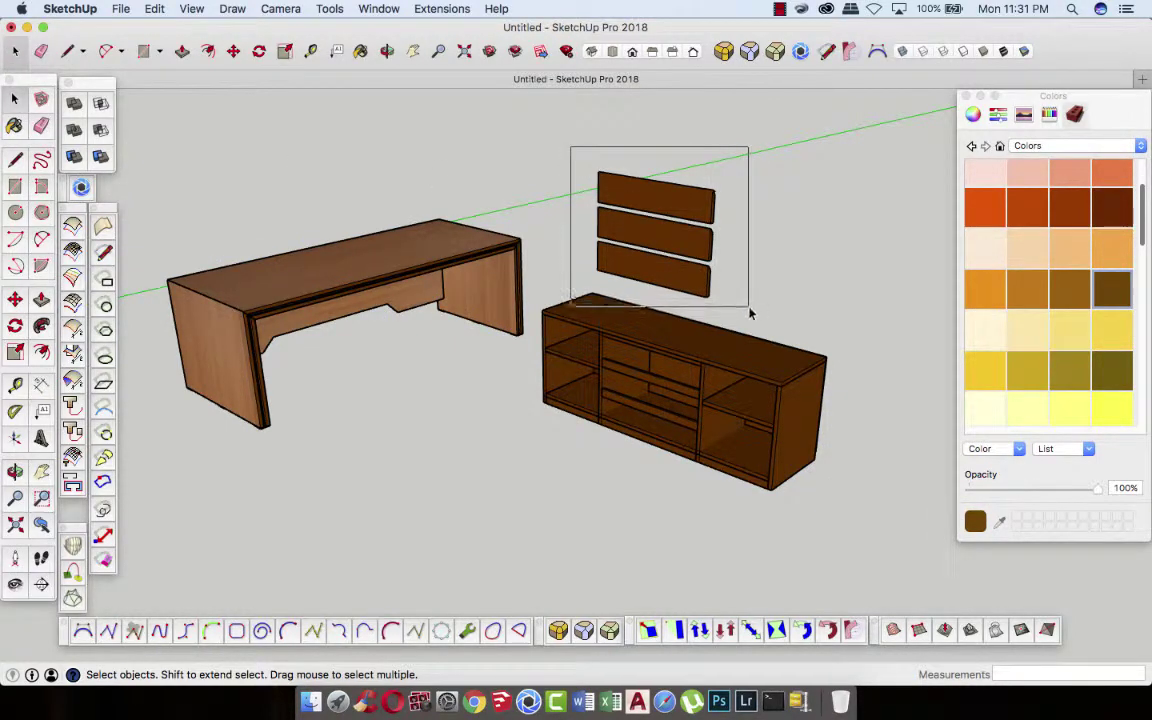
pyautogui.click(233, 51)
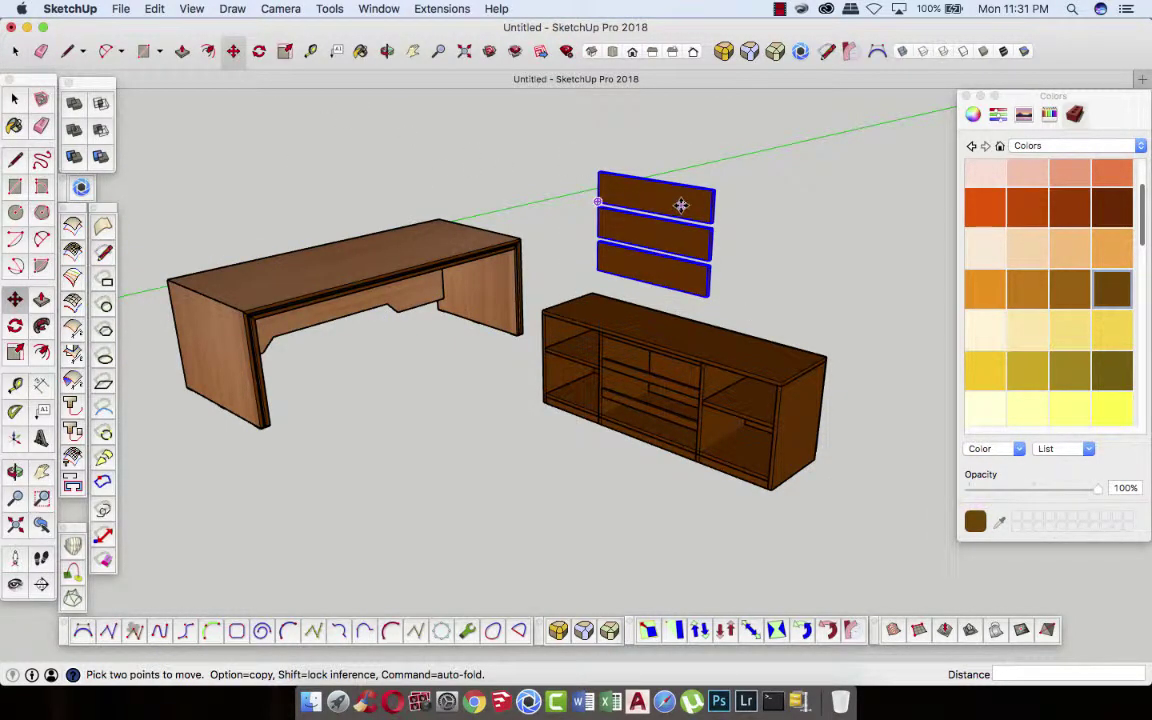
pyautogui.click(680, 206)
pyautogui.click(679, 247)
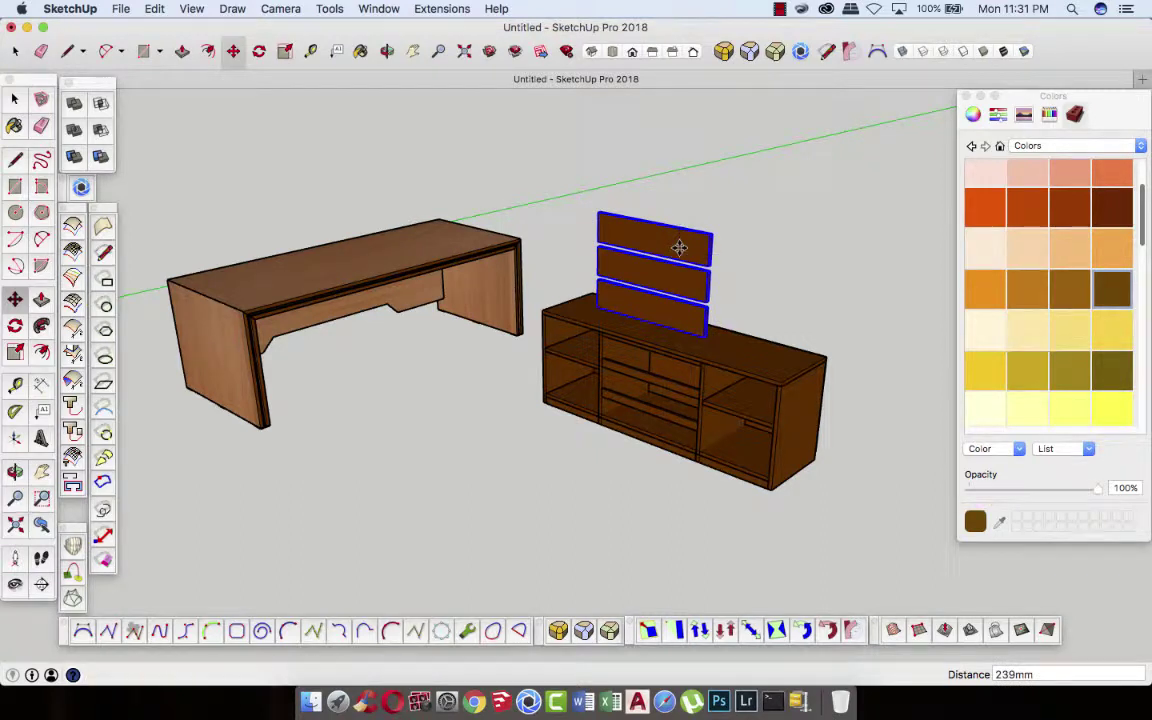
pyautogui.write('1000')
pyautogui.press('Return')
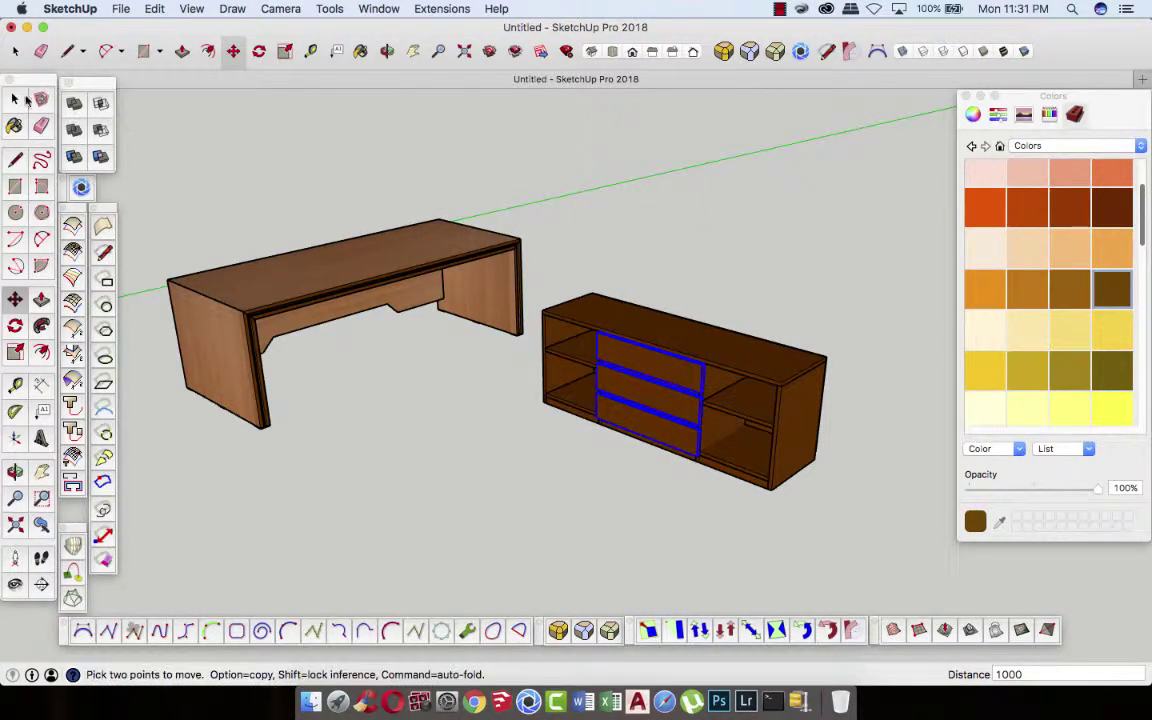
pyautogui.click(275, 145)
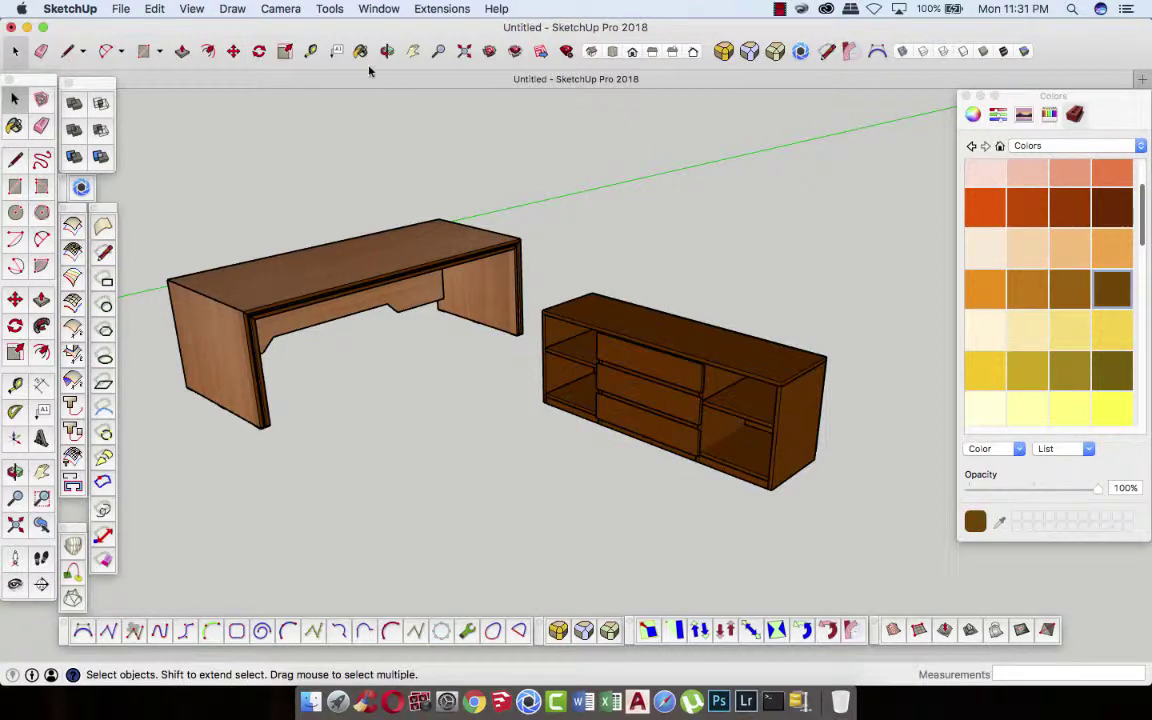
pyautogui.click(387, 51)
pyautogui.moveTo(400, 240); pyautogui.dragTo(520, 320)
pyautogui.scroll(3, 700, 411)
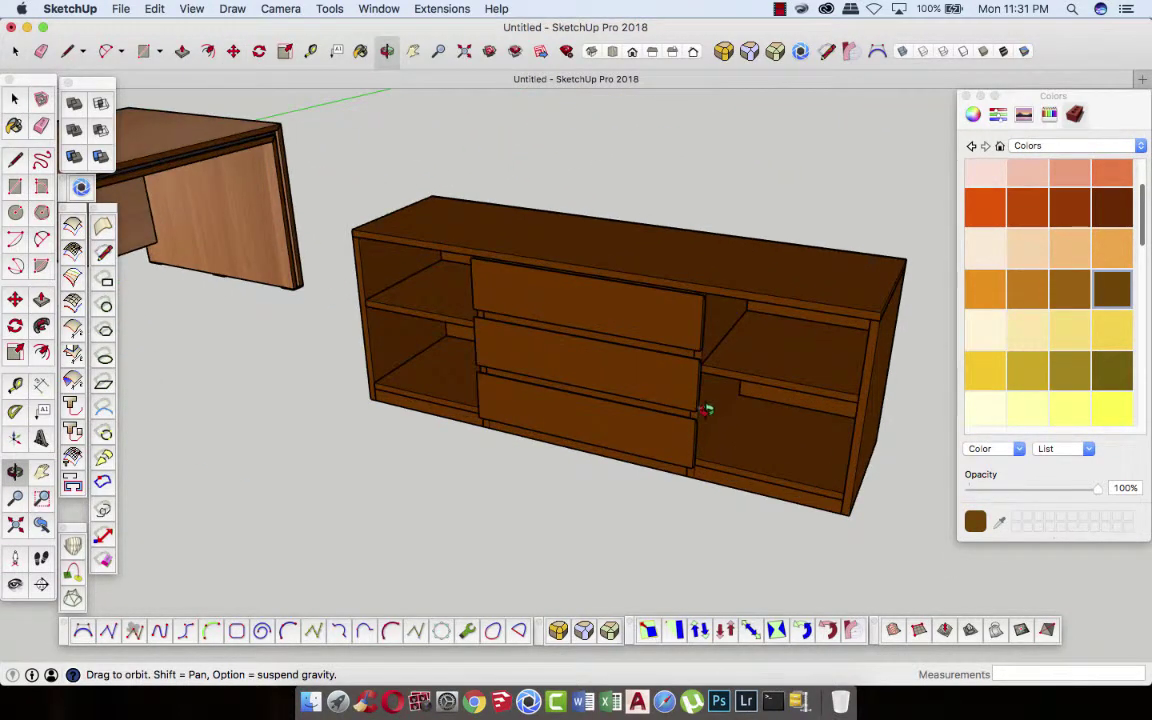
pyautogui.scroll(2, 700, 411)
pyautogui.moveTo(350, 337)
pyautogui.mouseDown()
pyautogui.moveTo(663, 339)
pyautogui.moveTo(620, 311)
pyautogui.moveTo(410, 258)
pyautogui.mouseUp()
pyautogui.scroll(2, 410, 258)
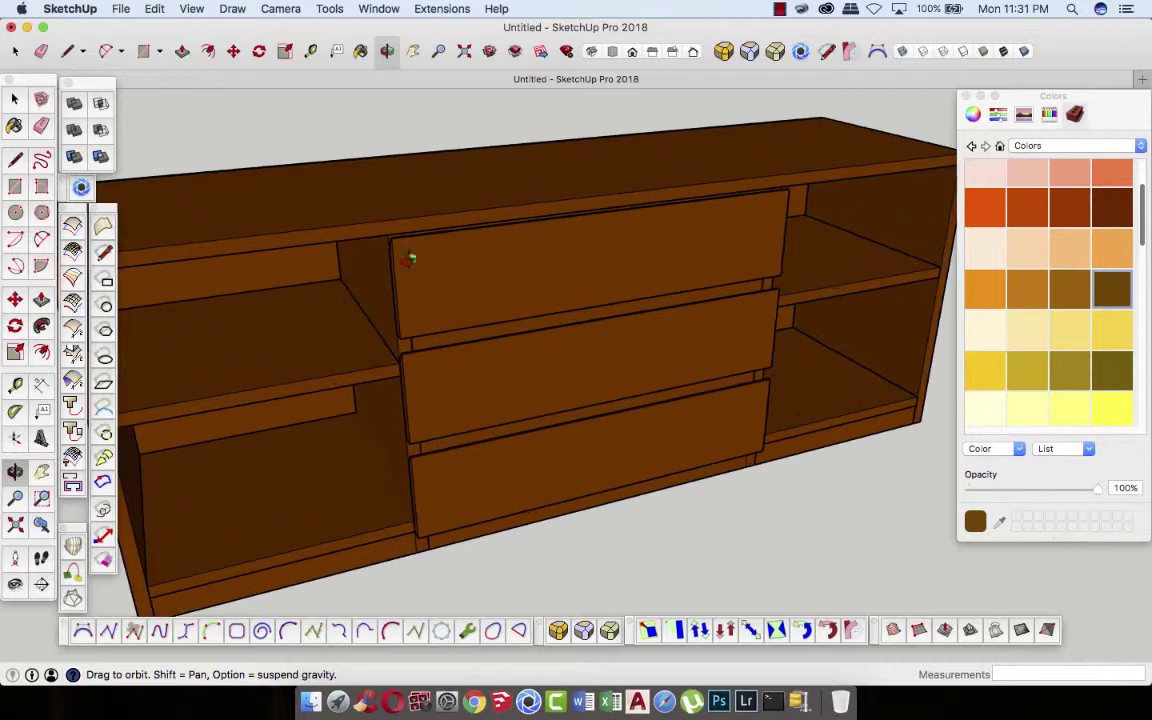
pyautogui.press('space')
# - Apply the light Norway Beech wood texture to the top drawer's front face
pyautogui.click(583, 275)
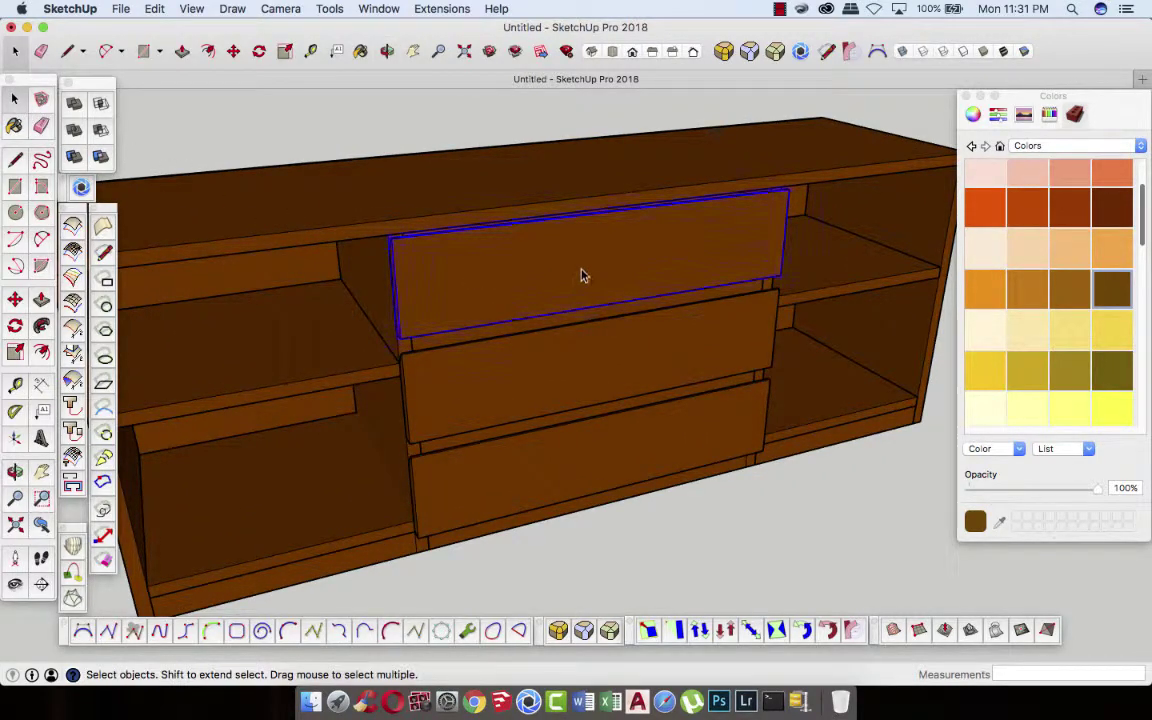
pyautogui.moveTo(1144, 228); pyautogui.dragTo(1131, 430)
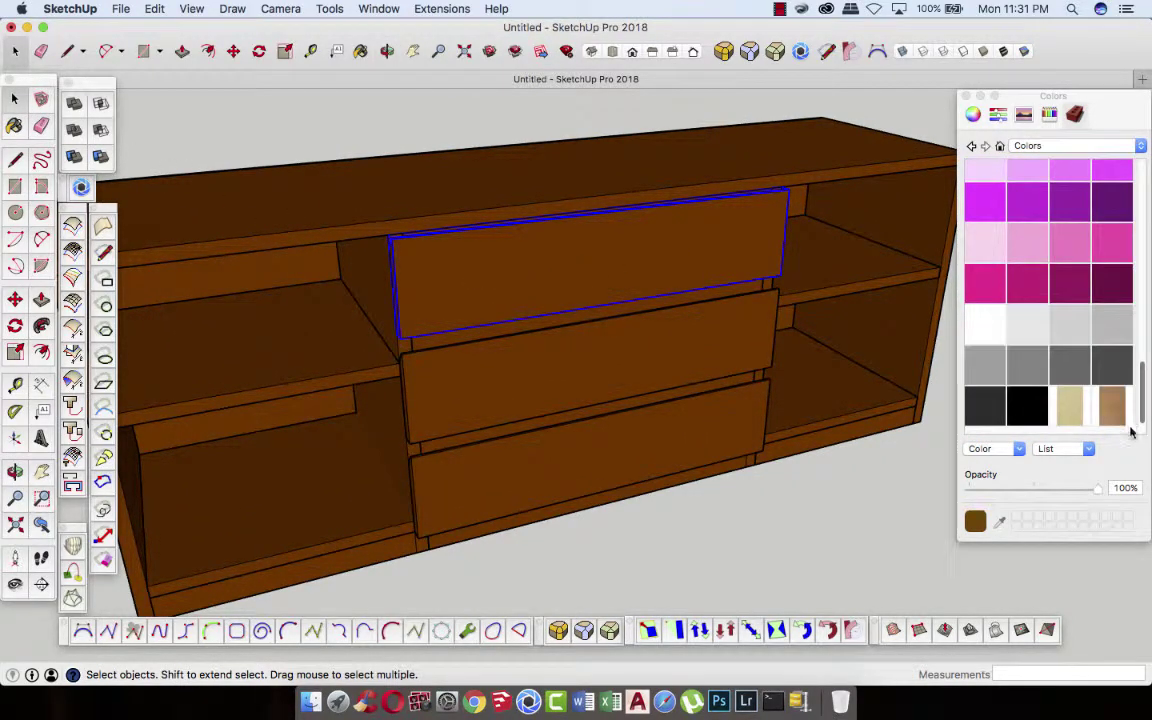
pyautogui.doubleClick(593, 272)
pyautogui.click(628, 262)
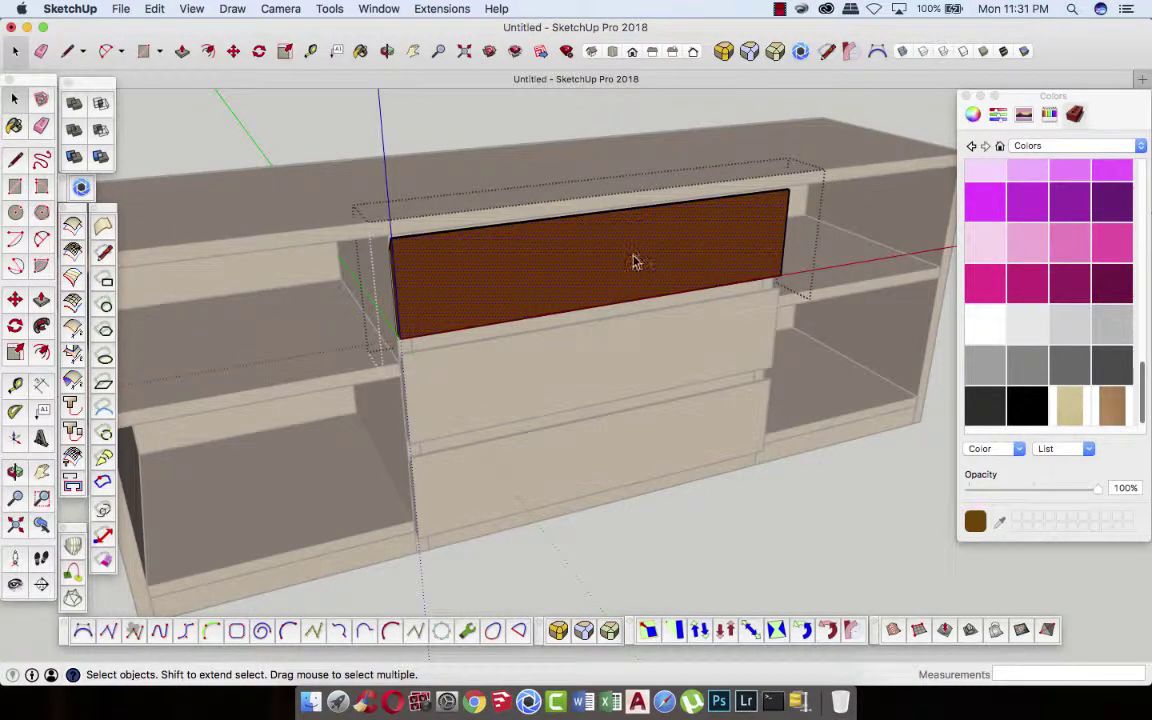
pyautogui.moveTo(1108, 406); pyautogui.dragTo(629, 264)
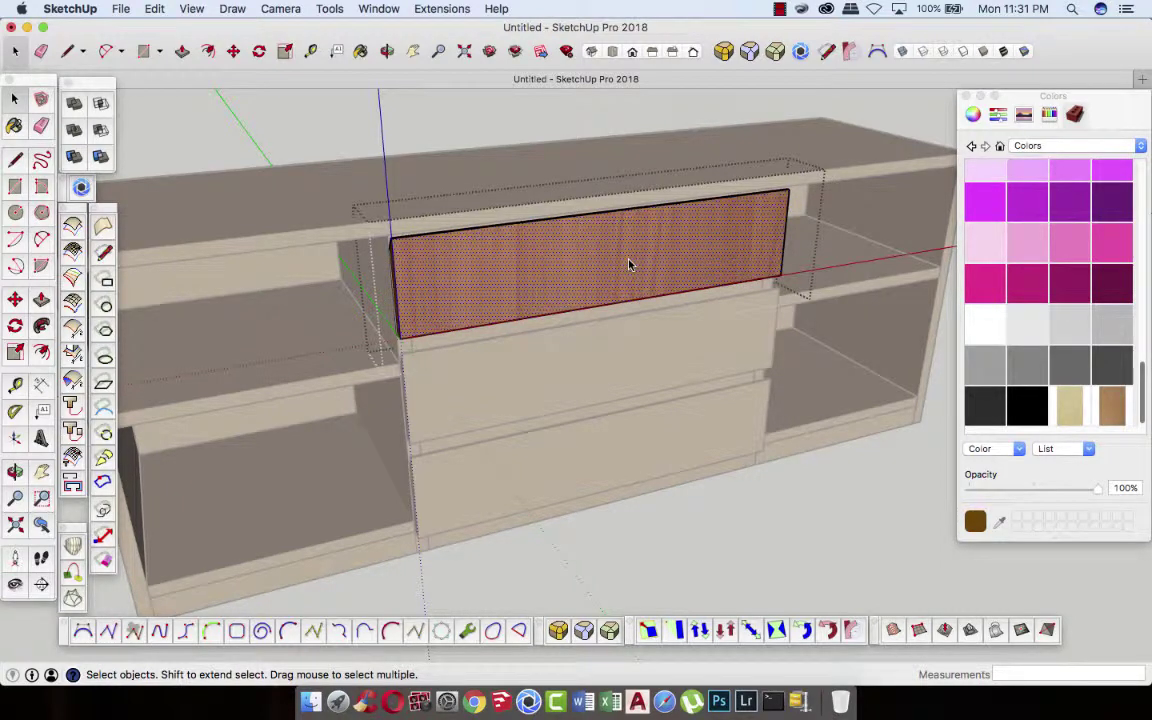
# - Reposition the beech texture so the grain runs lengthwise along the drawer
pyautogui.rightClick(610, 259)
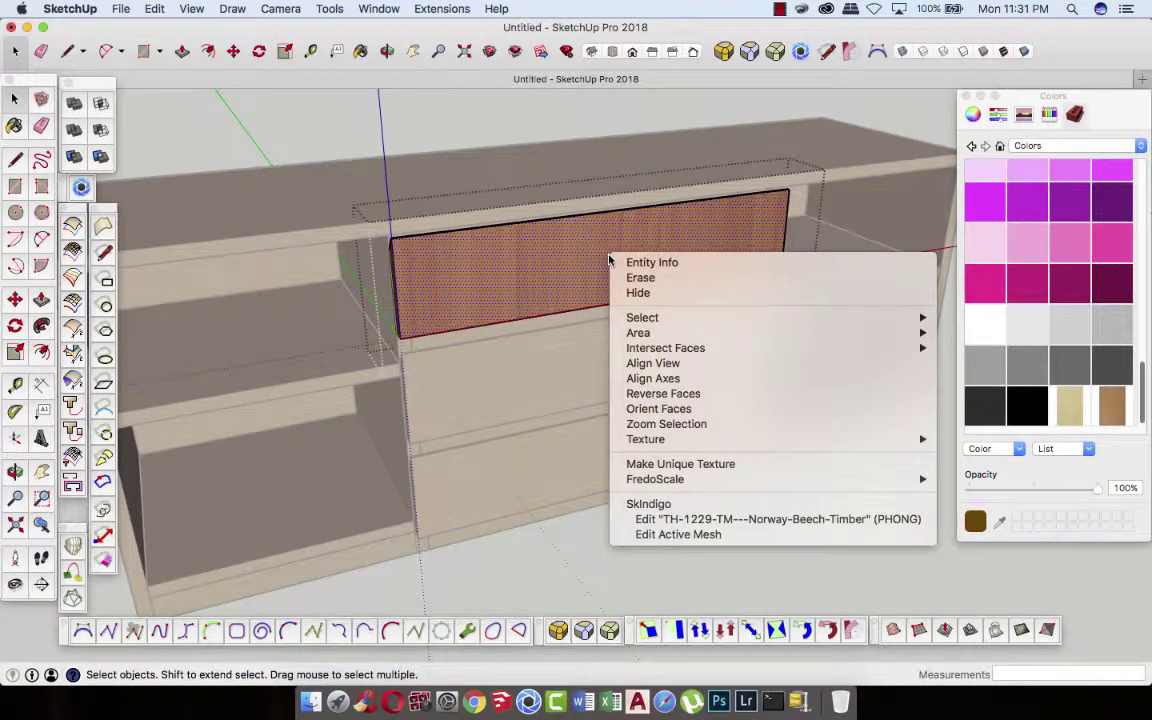
pyautogui.moveTo(646, 439)
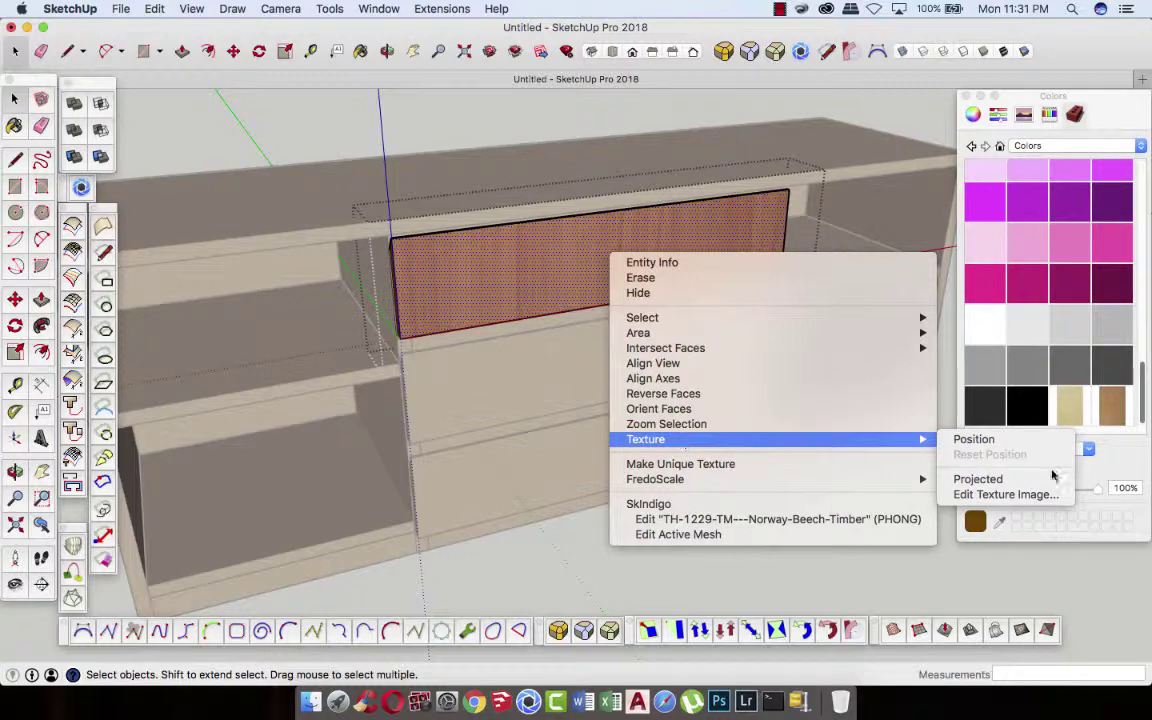
pyautogui.click(560, 381)
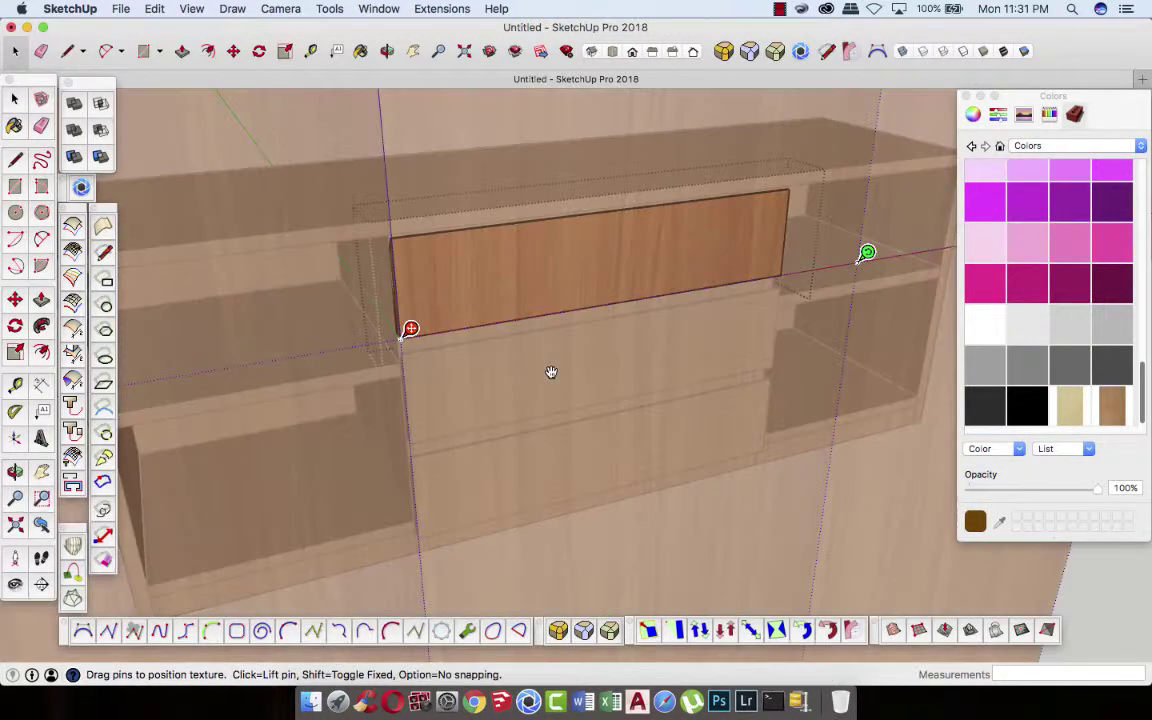
pyautogui.scroll(-2, 551, 377)
pyautogui.scroll(-2, 551, 377)
pyautogui.scroll(-1, 551, 377)
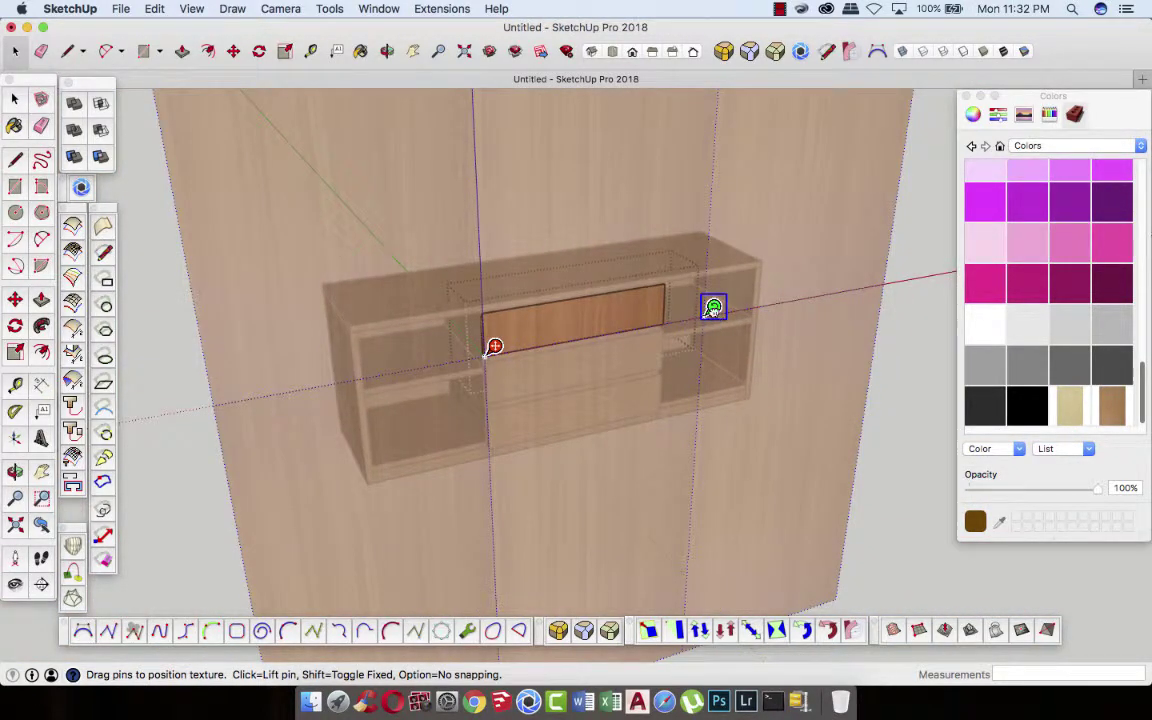
pyautogui.moveTo(711, 322)
pyautogui.mouseDown()
pyautogui.moveTo(507, 418)
pyautogui.moveTo(501, 447)
pyautogui.mouseUp()
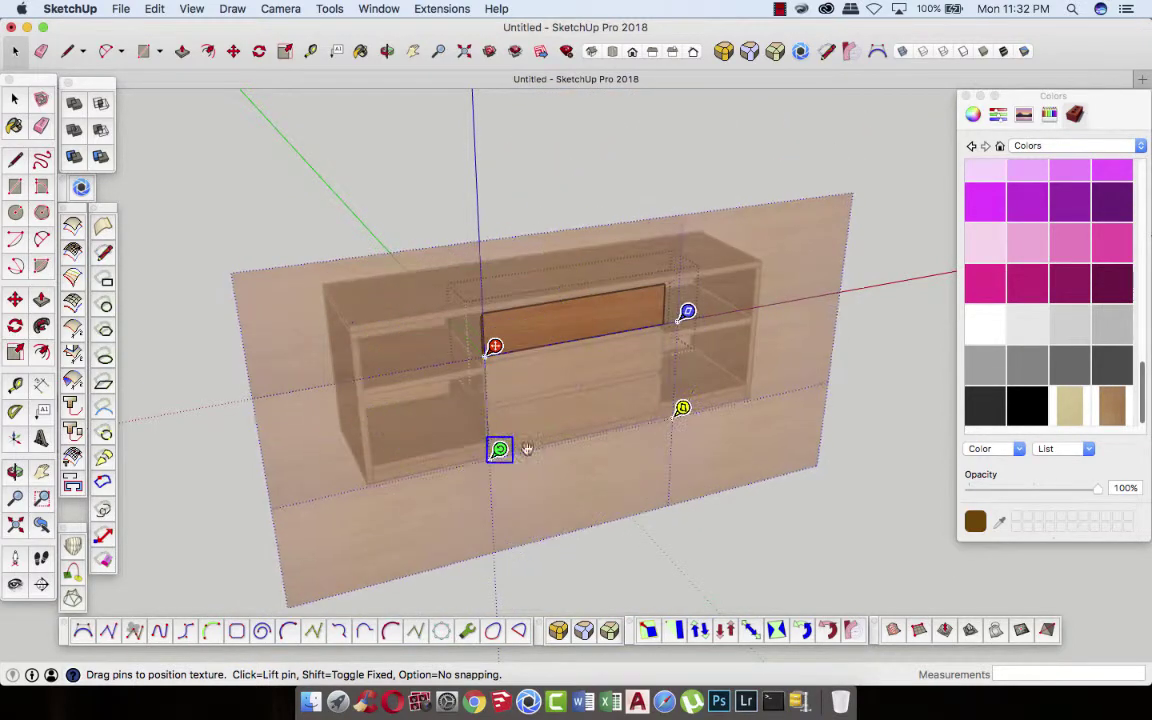
pyautogui.moveTo(625, 365); pyautogui.dragTo(617, 319)
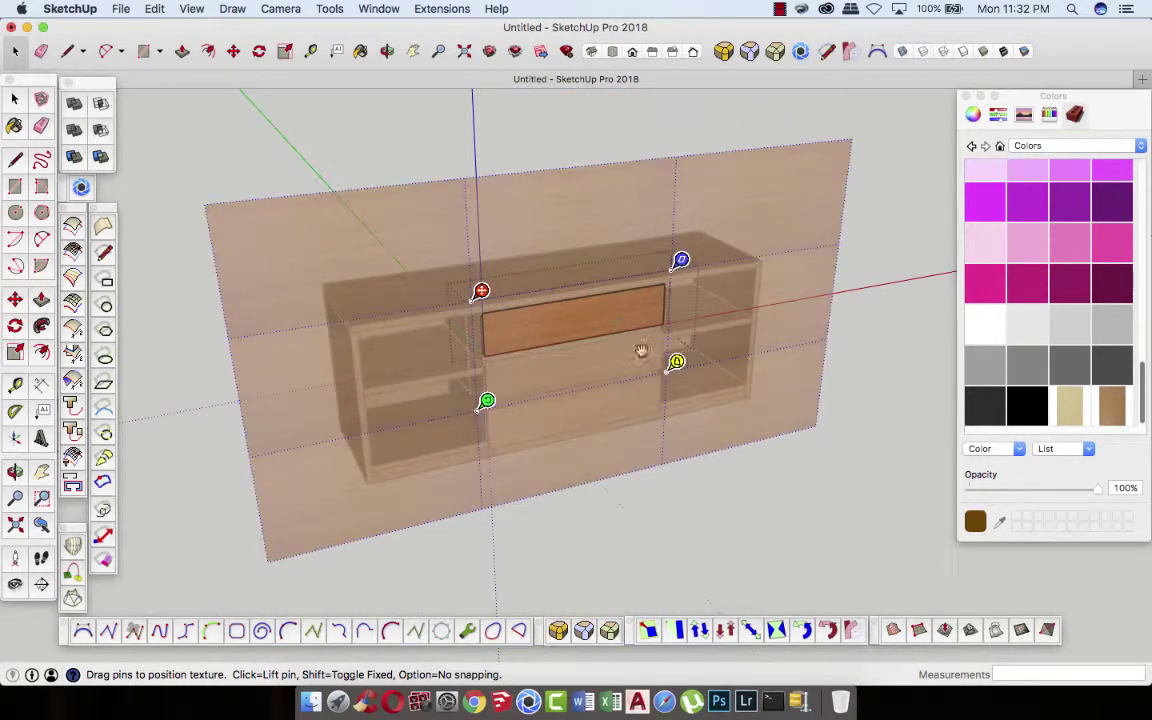
pyautogui.click(730, 472)
# - Attempt copying the textured top drawer front over the middle drawer, then cancel the copy
pyautogui.click(594, 504)
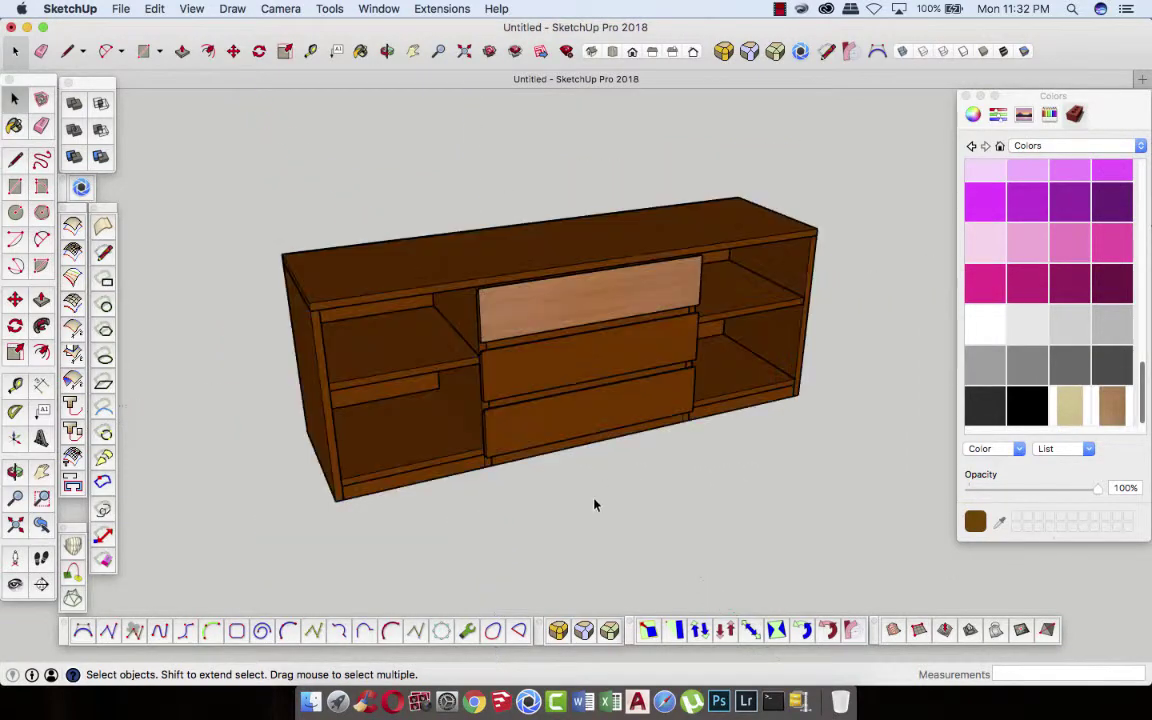
pyautogui.scroll(3, 503, 390)
pyautogui.scroll(2, 504, 363)
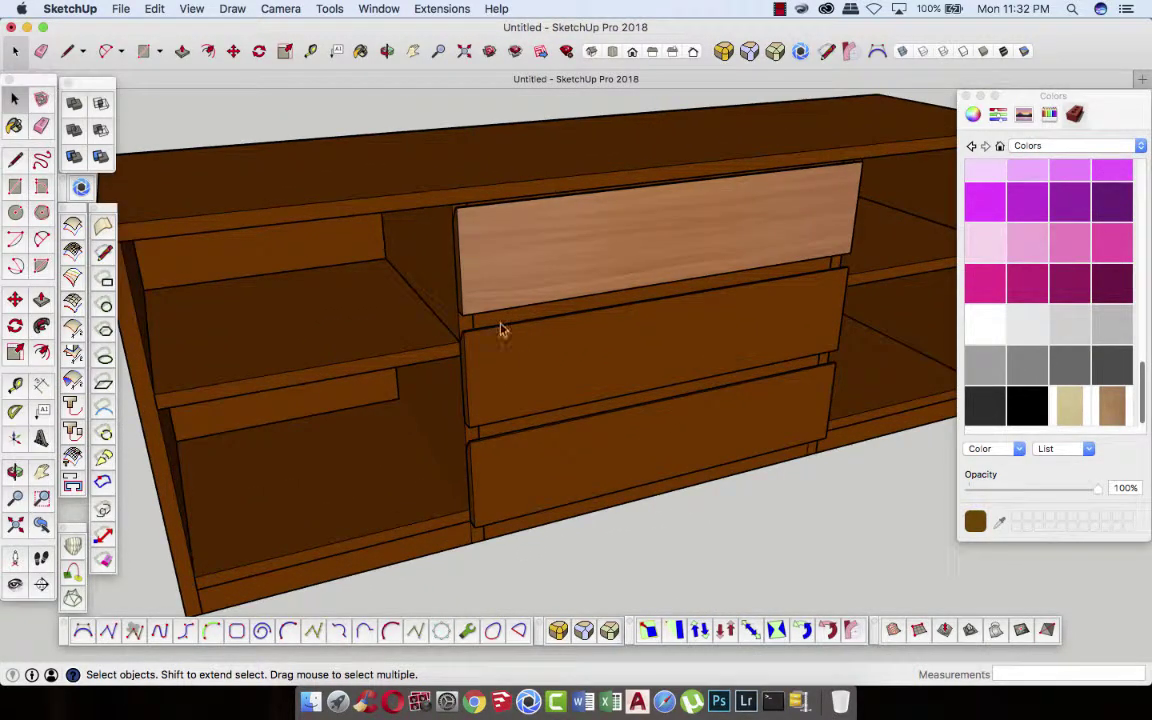
pyautogui.click(492, 252)
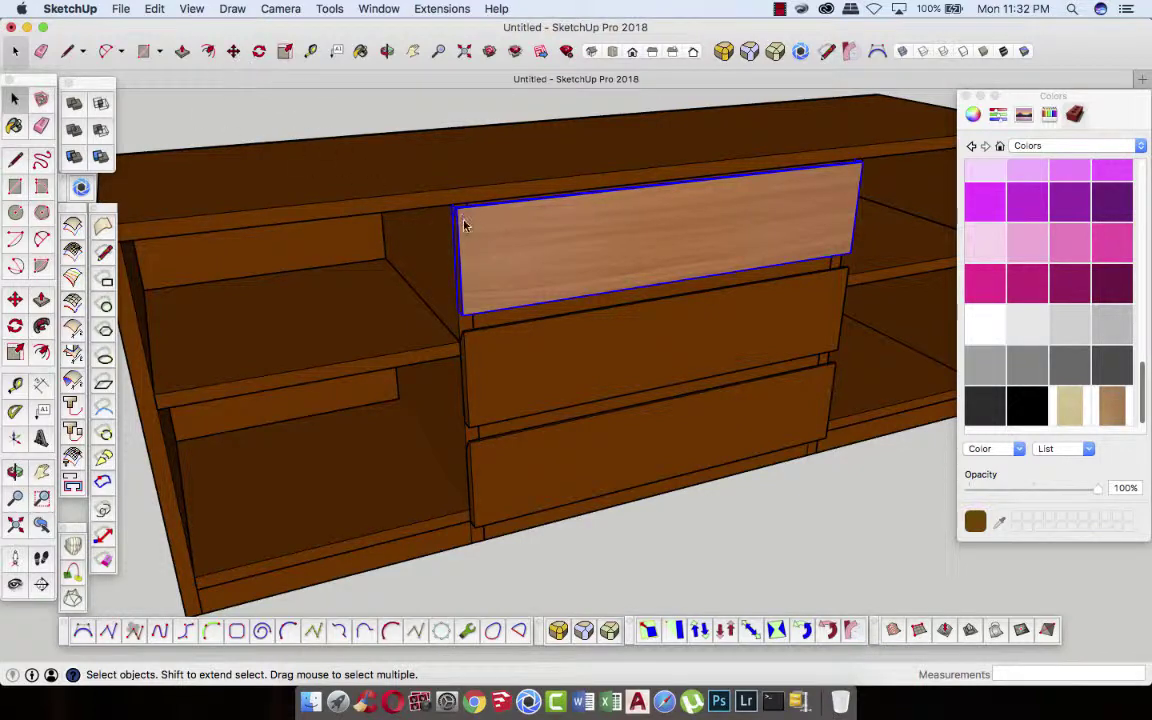
pyautogui.press('m')
pyautogui.scroll(3, 458, 228)
pyautogui.scroll(1, 465, 231)
pyautogui.scroll(1, 470, 225)
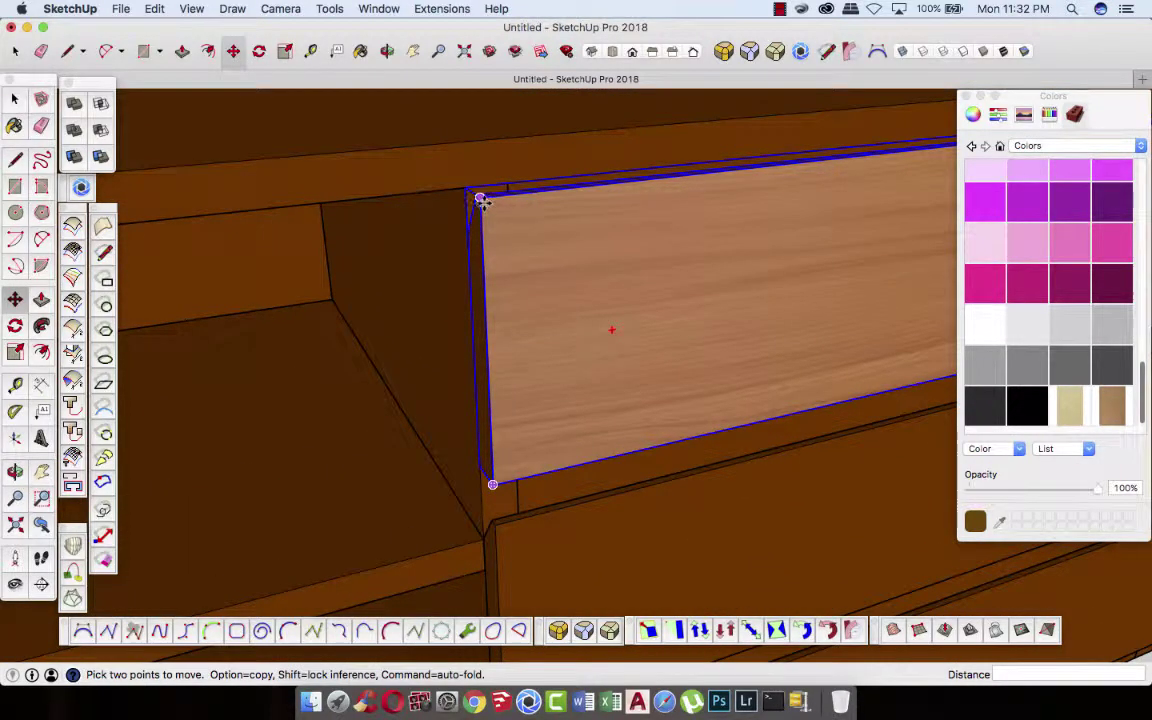
pyautogui.scroll(-2, 481, 199)
pyautogui.click(492, 272)
pyautogui.press('alt')
pyautogui.scroll(-2, 490, 285)
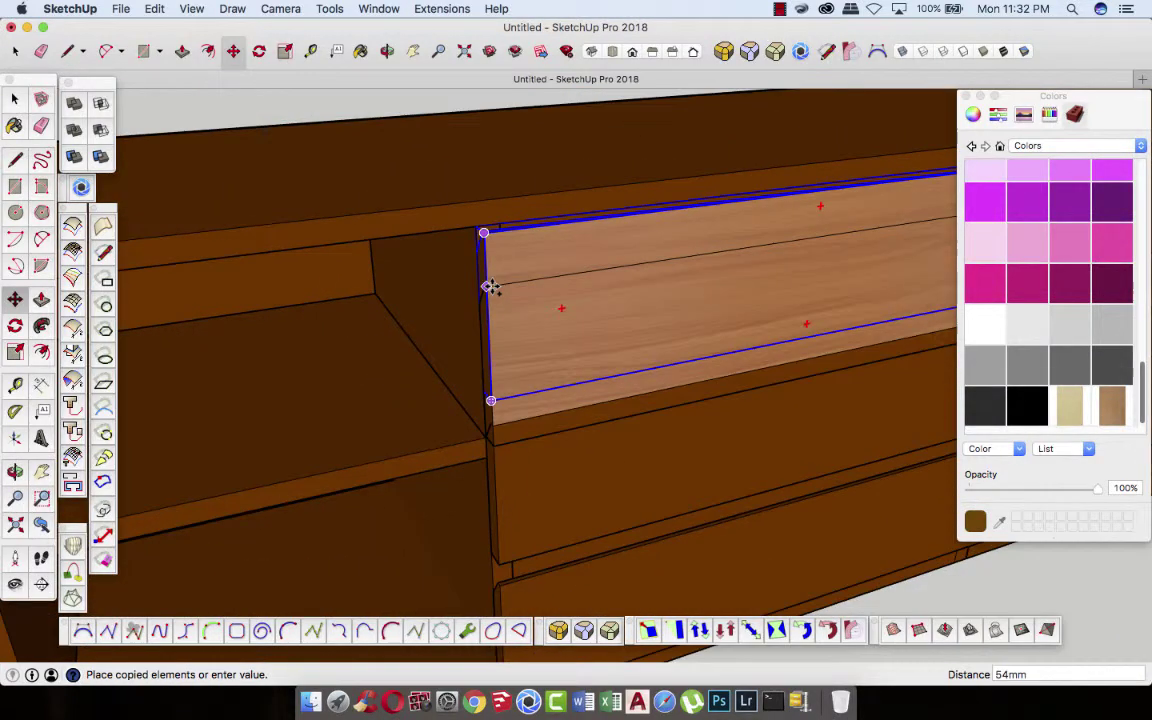
pyautogui.scroll(-1, 505, 400)
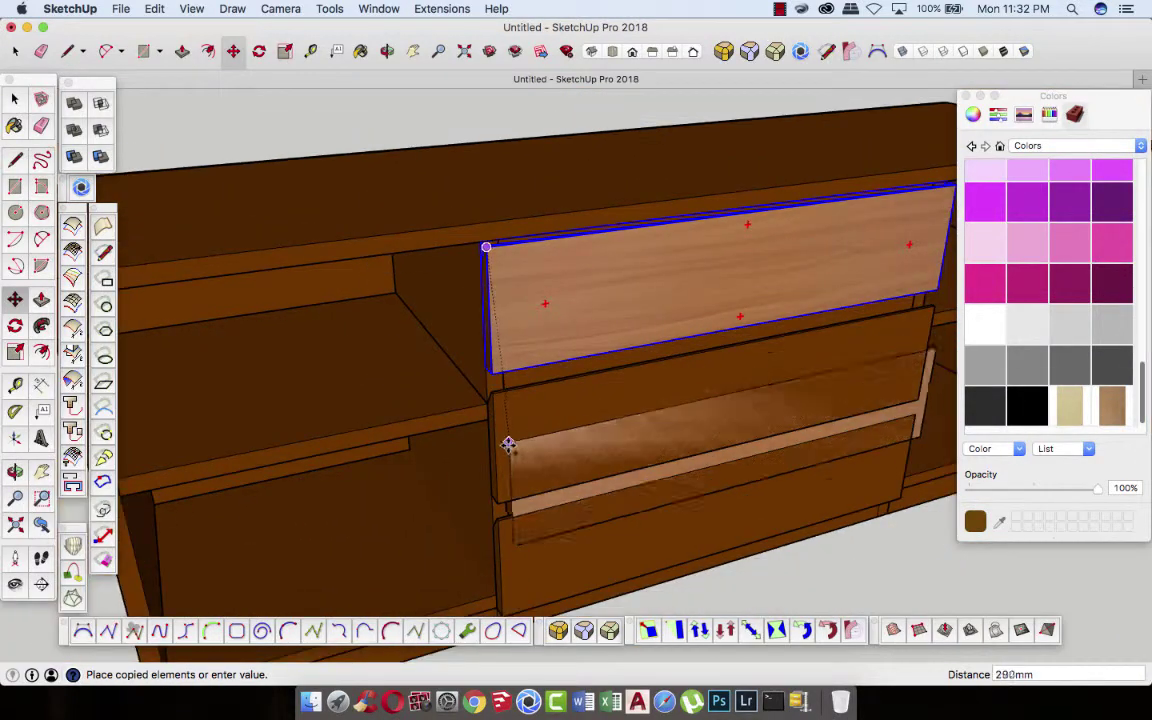
pyautogui.click(493, 392)
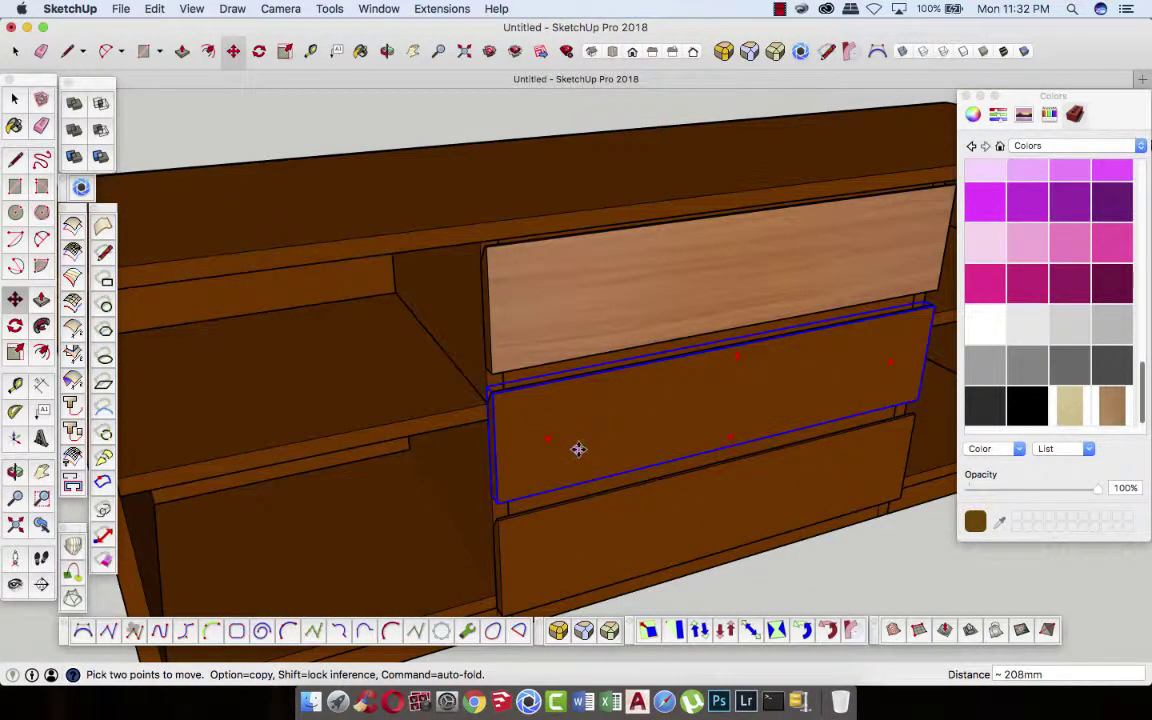
pyautogui.write('2x')
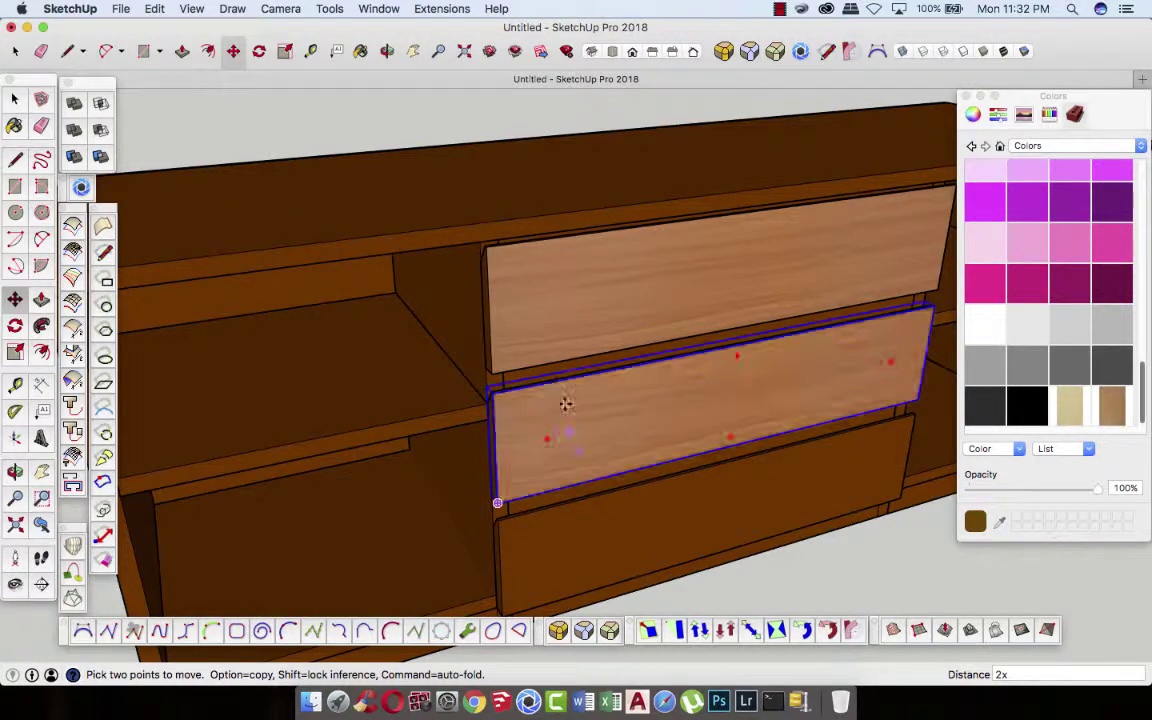
pyautogui.scroll(-3, 562, 385)
pyautogui.press('Escape')
pyautogui.press('space')
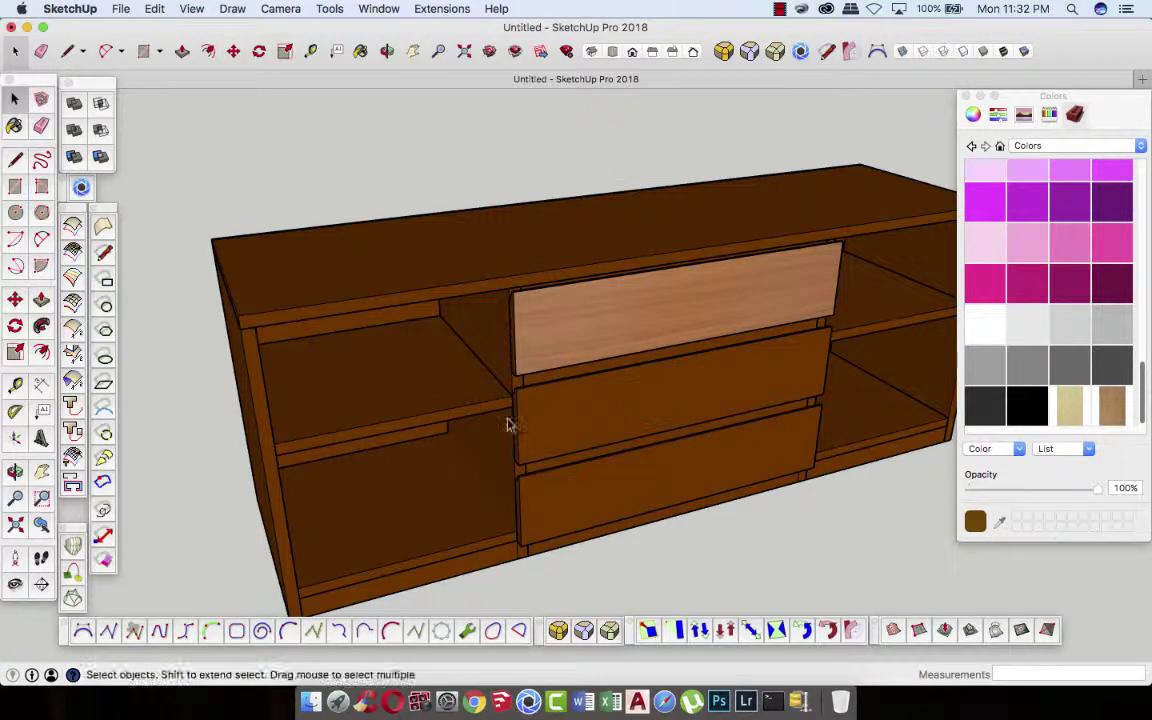
# - Select the middle and bottom drawer fronts, using undo and redo to restore their texture
pyautogui.scroll(2, 506, 419)
pyautogui.click(543, 423)
pyautogui.click(547, 514)
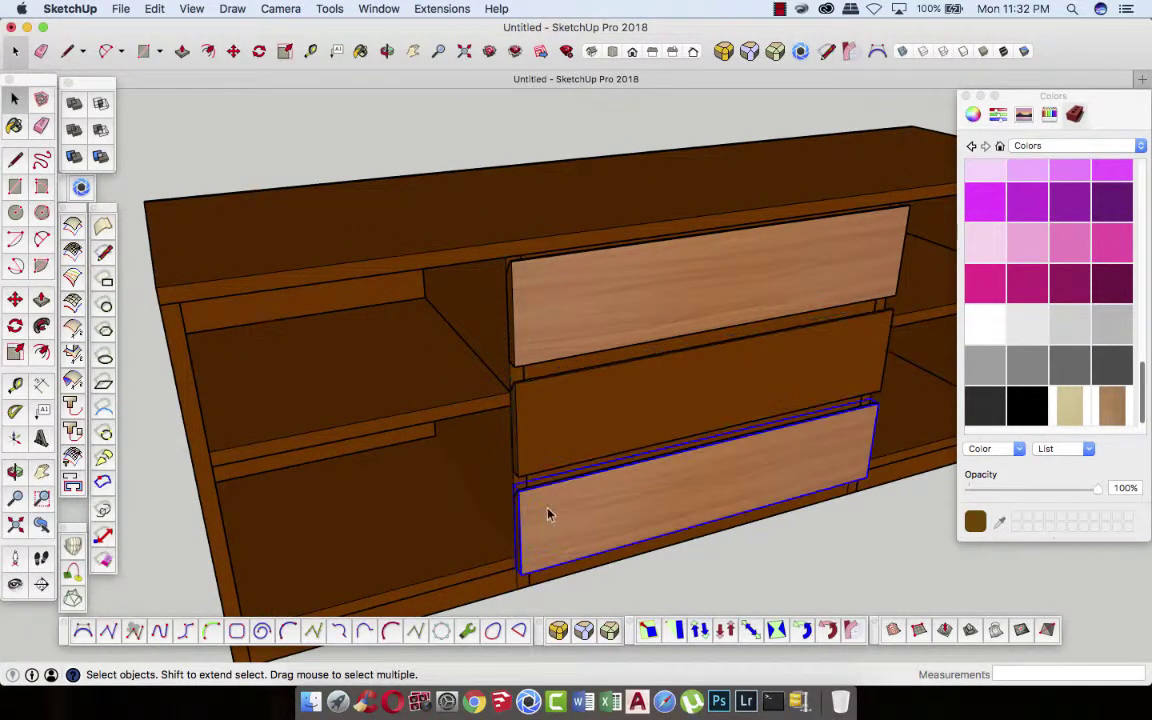
pyautogui.hotkey('ctrl', 'z')
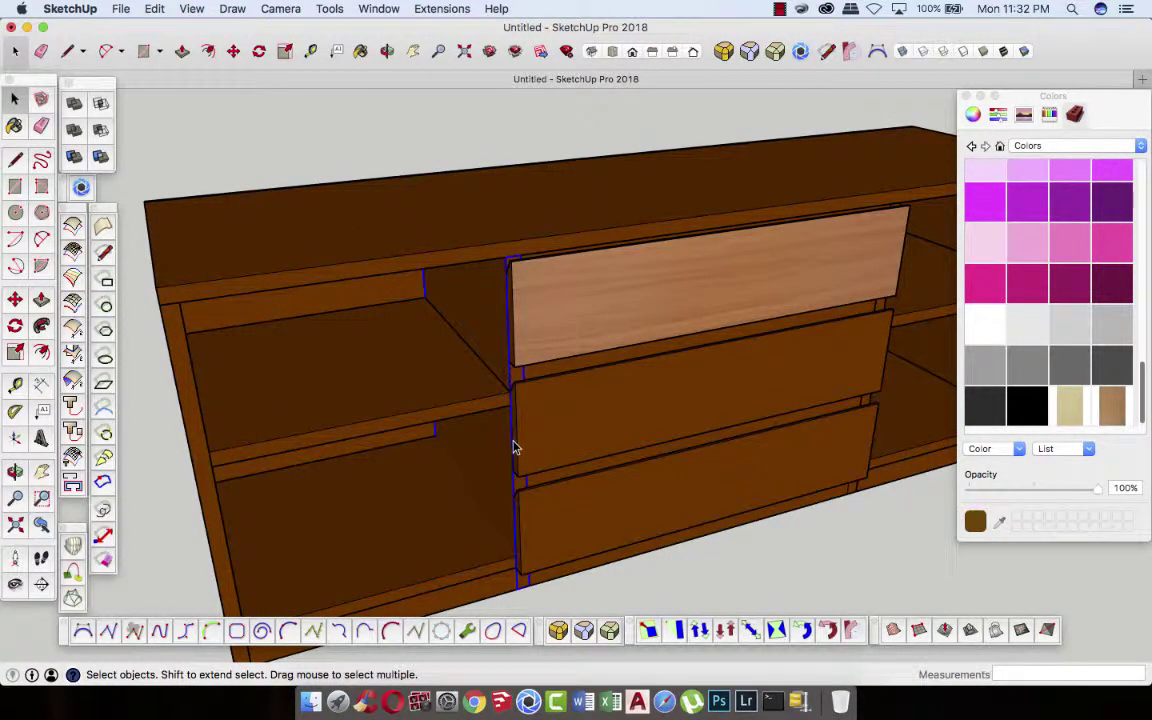
pyautogui.click(540, 430)
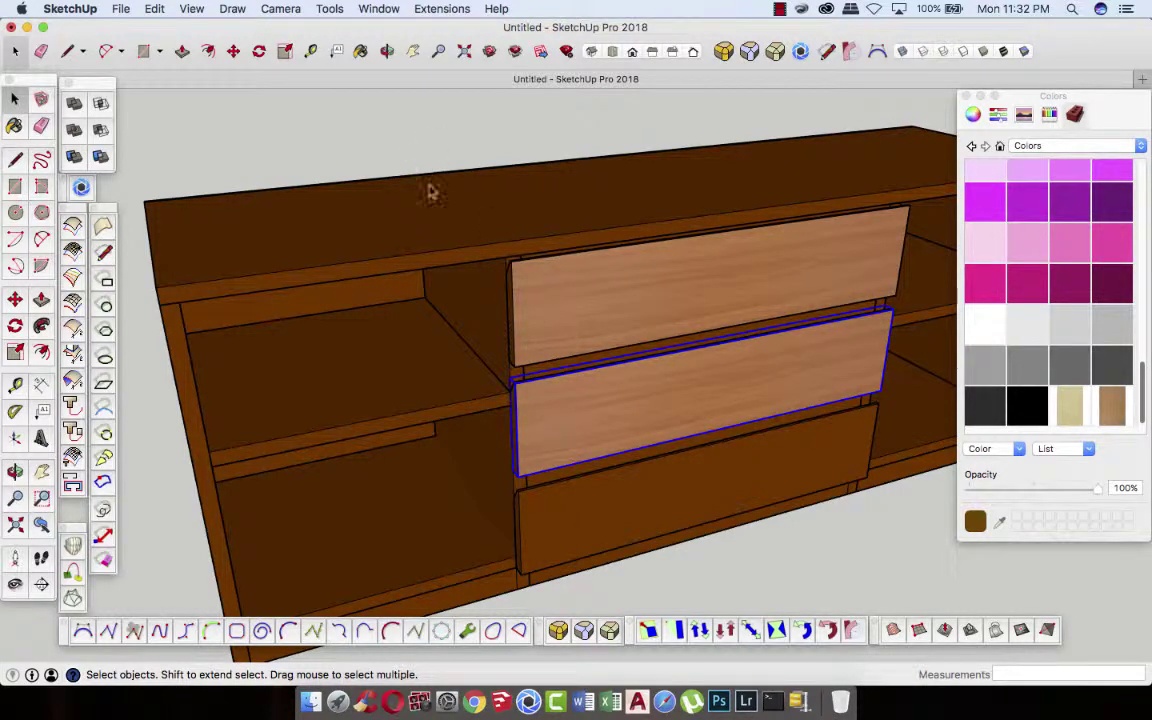
pyautogui.hotkey('ctrl', 'shift', 'z')
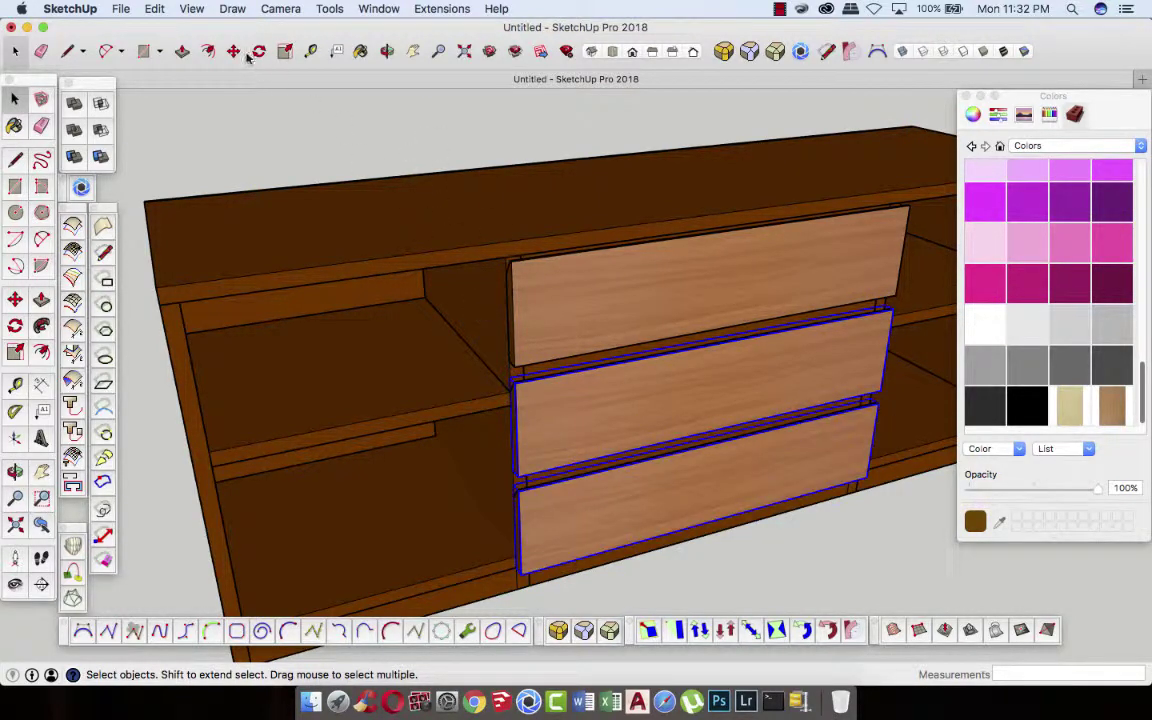
pyautogui.press('m')
pyautogui.click(591, 400)
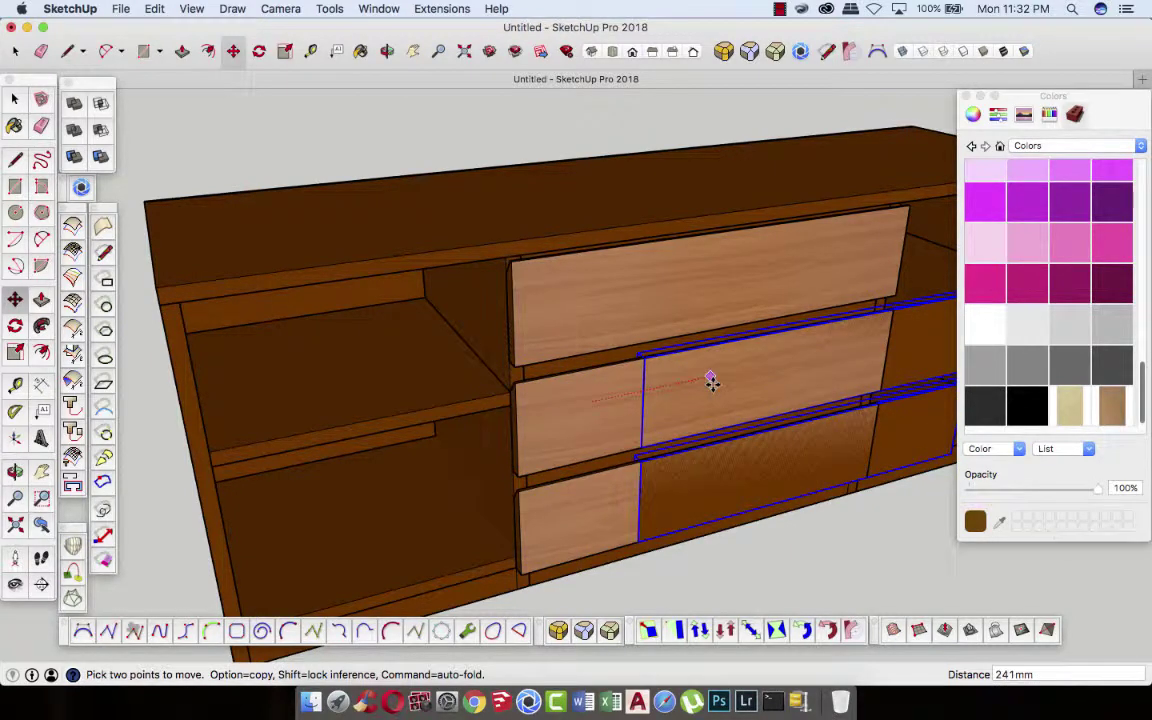
pyautogui.scroll(-4, 662, 382)
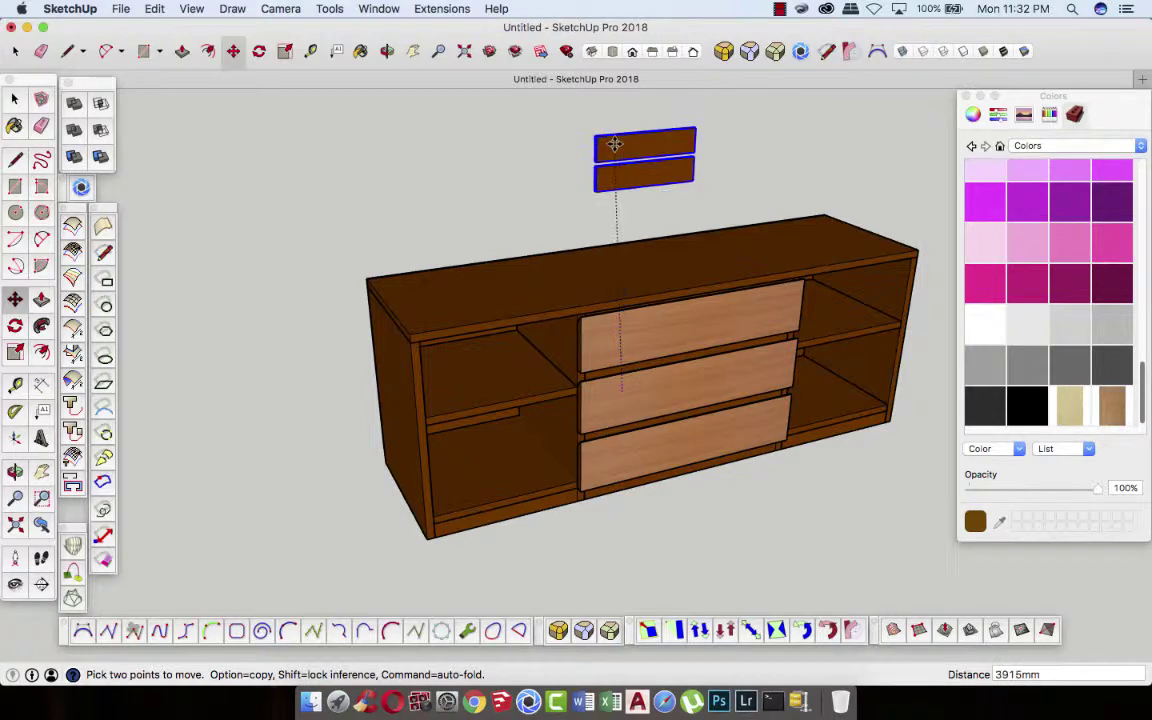
pyautogui.press('Escape')
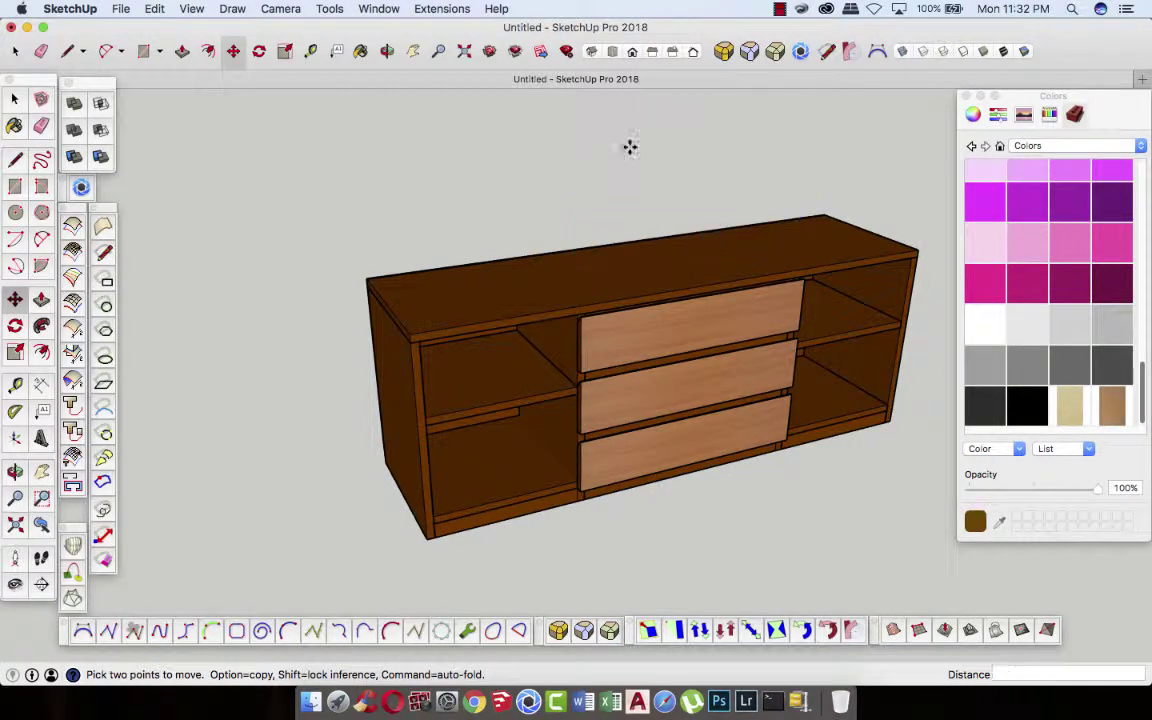
pyautogui.click(15, 98)
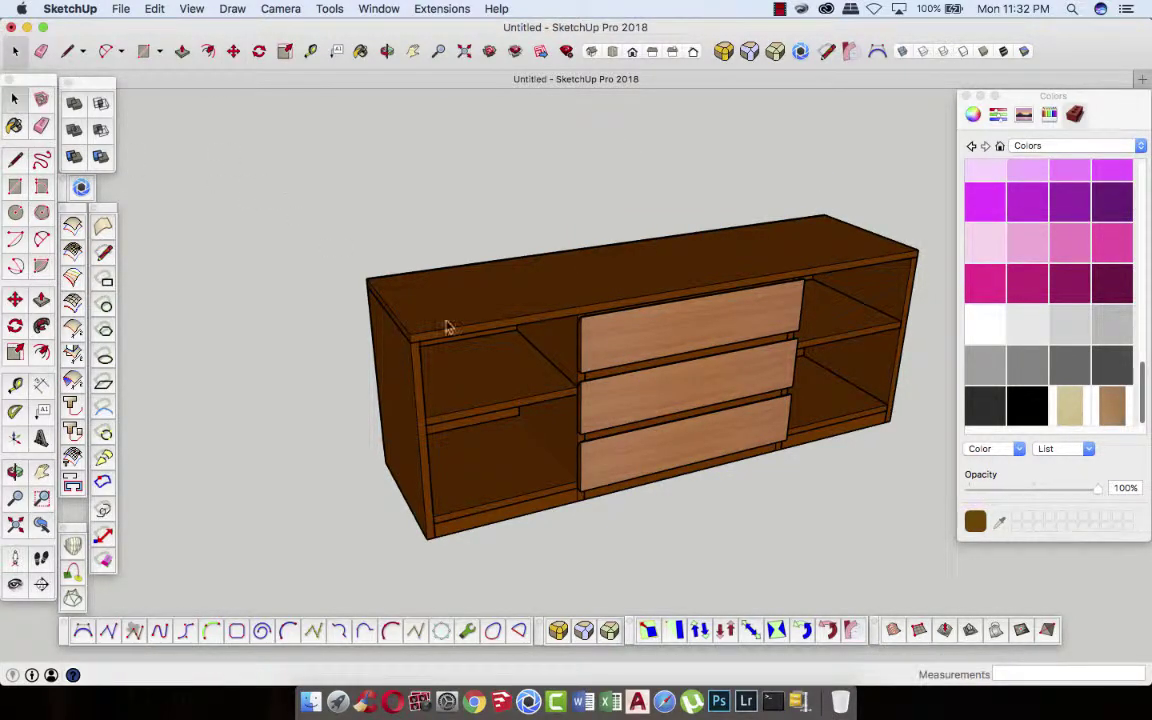
# - Look down onto the cabinet top and paint its top panel with the light wood texture
pyautogui.click(387, 51)
pyautogui.moveTo(398, 88)
pyautogui.mouseDown()
pyautogui.moveTo(458, 247)
pyautogui.moveTo(517, 334)
pyautogui.moveTo(433, 291)
pyautogui.mouseUp()
pyautogui.click(15, 98)
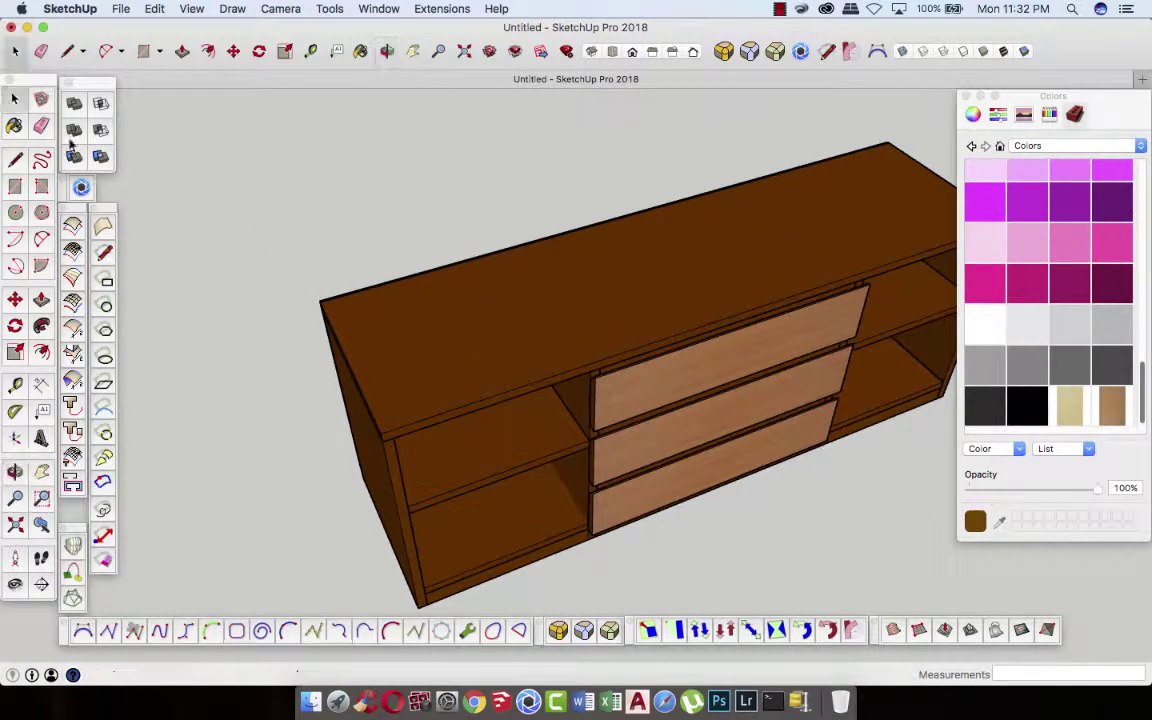
pyautogui.doubleClick(505, 315)
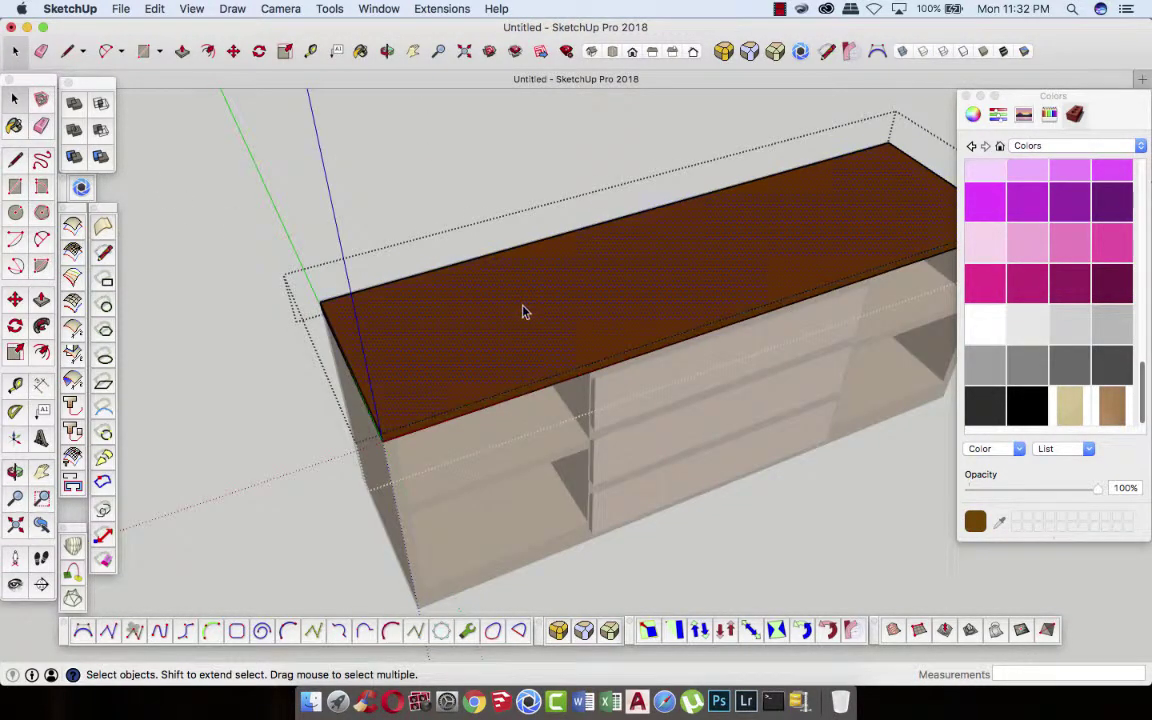
pyautogui.click(1120, 413)
# - Rotate, shift and stretch the tabletop's wood texture so the grain runs along its length
pyautogui.click(705, 284)
pyautogui.rightClick(643, 281)
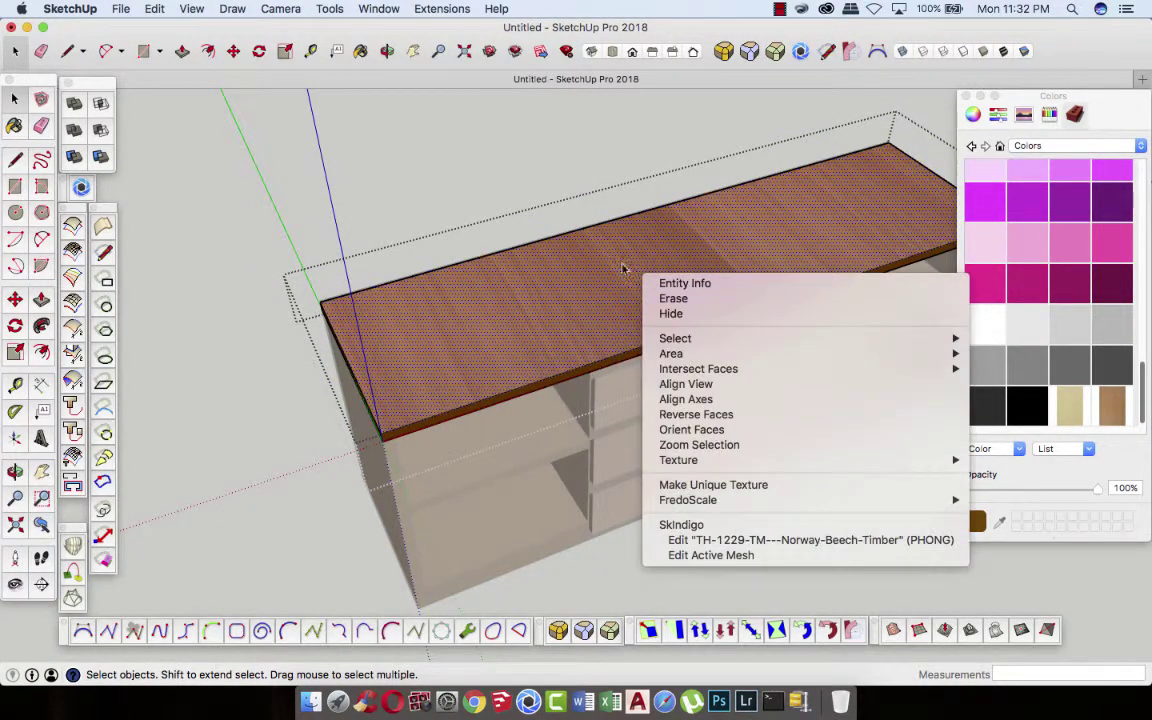
pyautogui.moveTo(679, 460)
pyautogui.click(1006, 460)
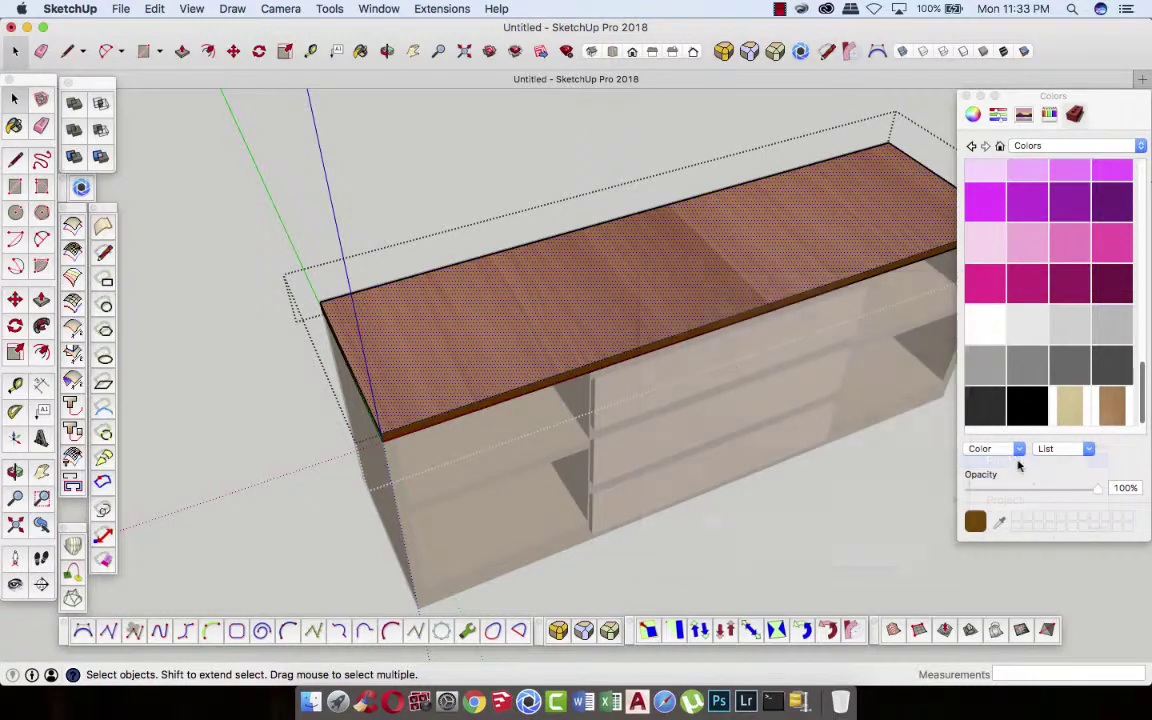
pyautogui.scroll(-3, 525, 357)
pyautogui.scroll(-2, 533, 360)
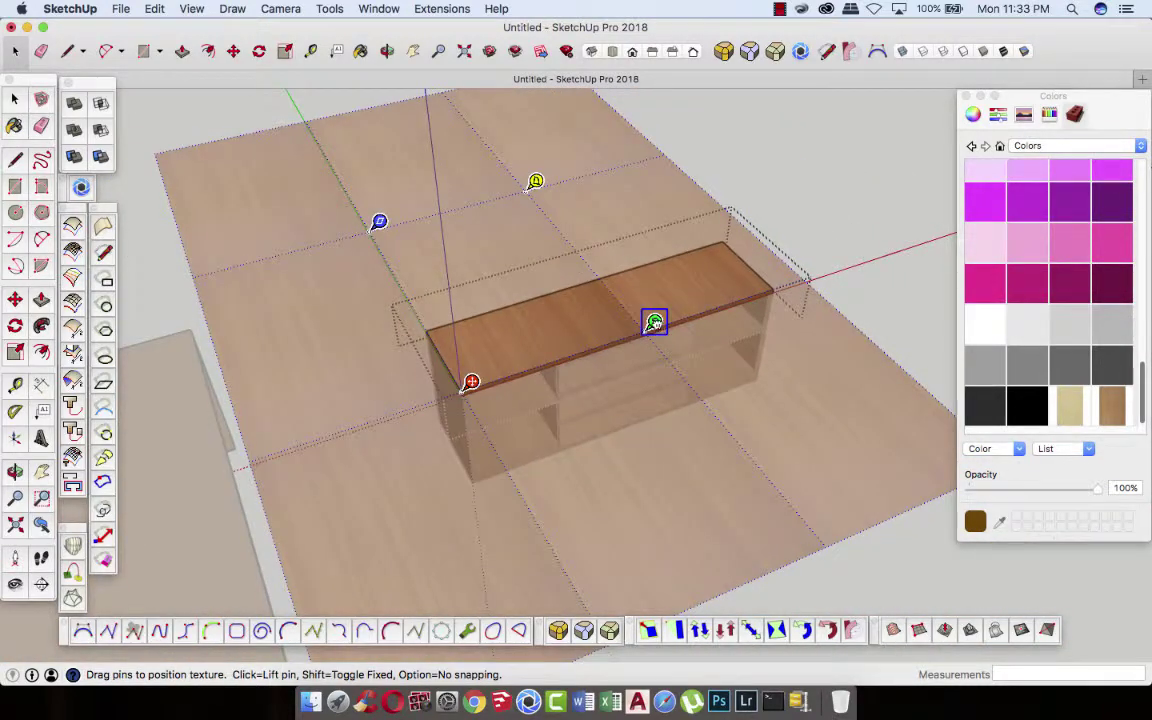
pyautogui.moveTo(654, 320); pyautogui.dragTo(513, 445)
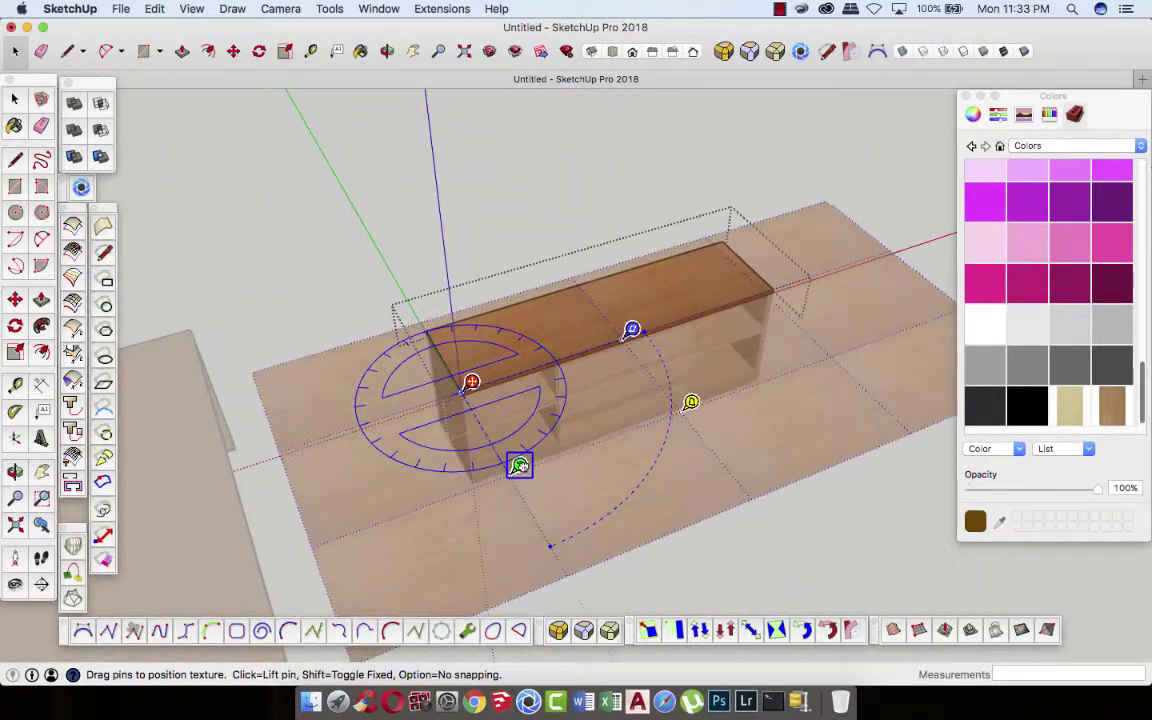
pyautogui.moveTo(586, 375); pyautogui.dragTo(549, 342)
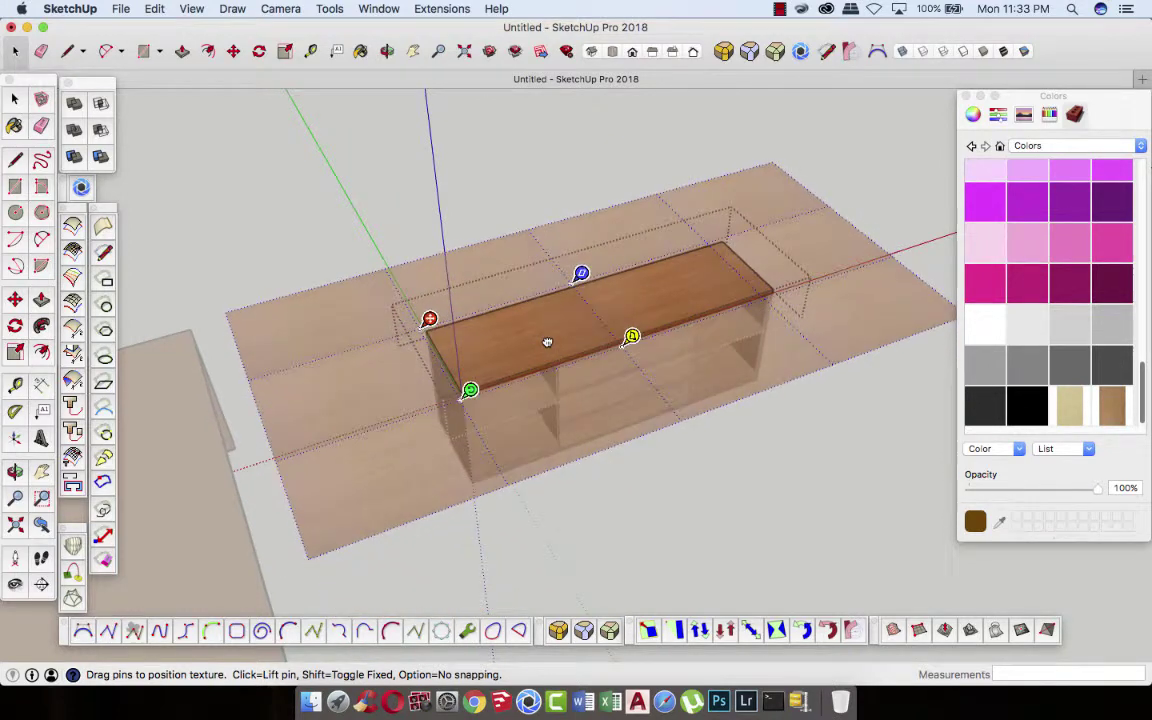
pyautogui.moveTo(581, 273); pyautogui.dragTo(717, 234)
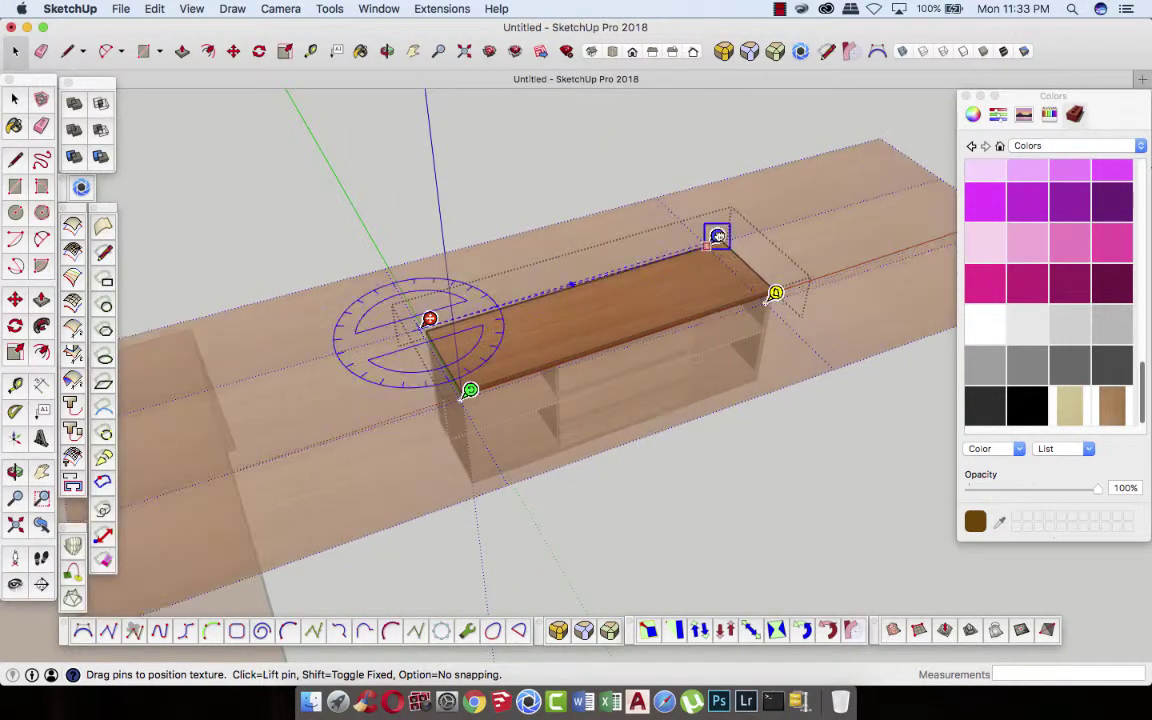
pyautogui.moveTo(470, 390); pyautogui.dragTo(476, 402)
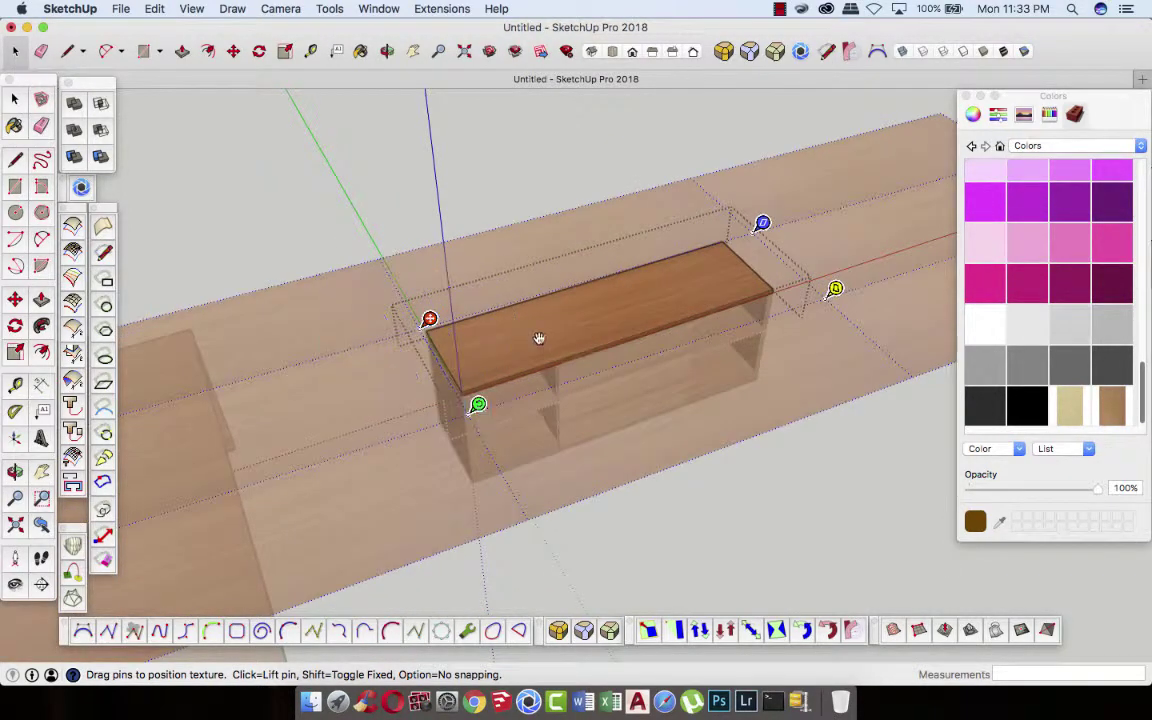
pyautogui.moveTo(540, 334); pyautogui.dragTo(528, 324)
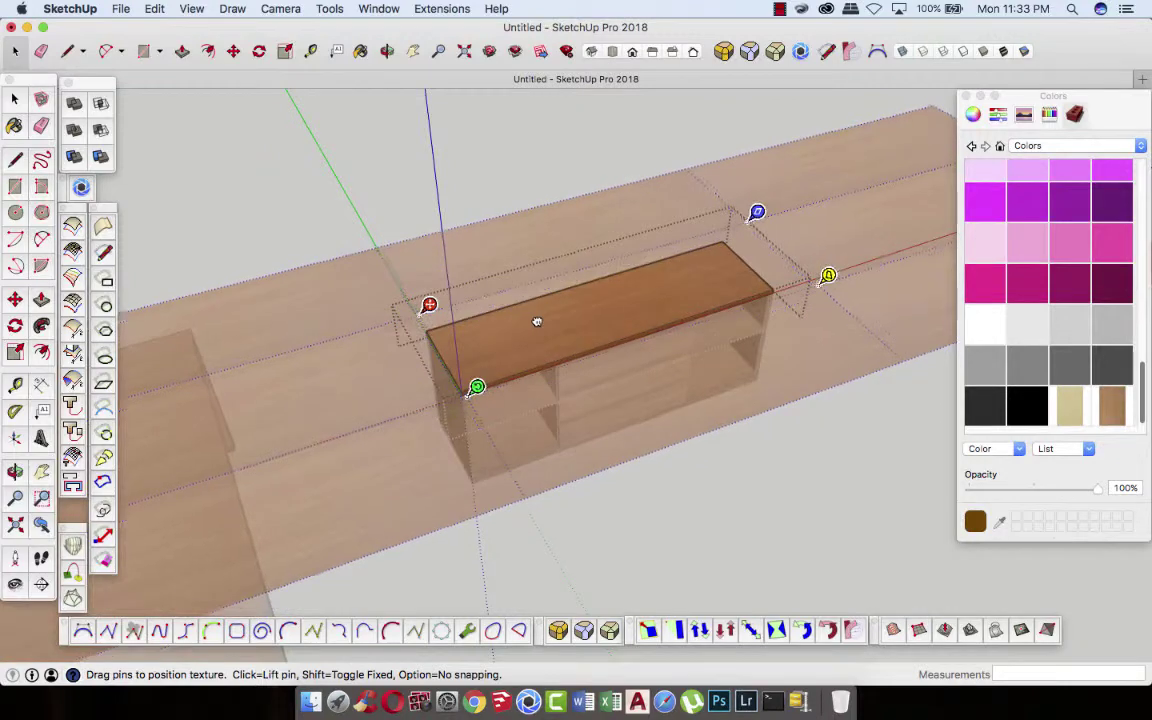
pyautogui.click(727, 513)
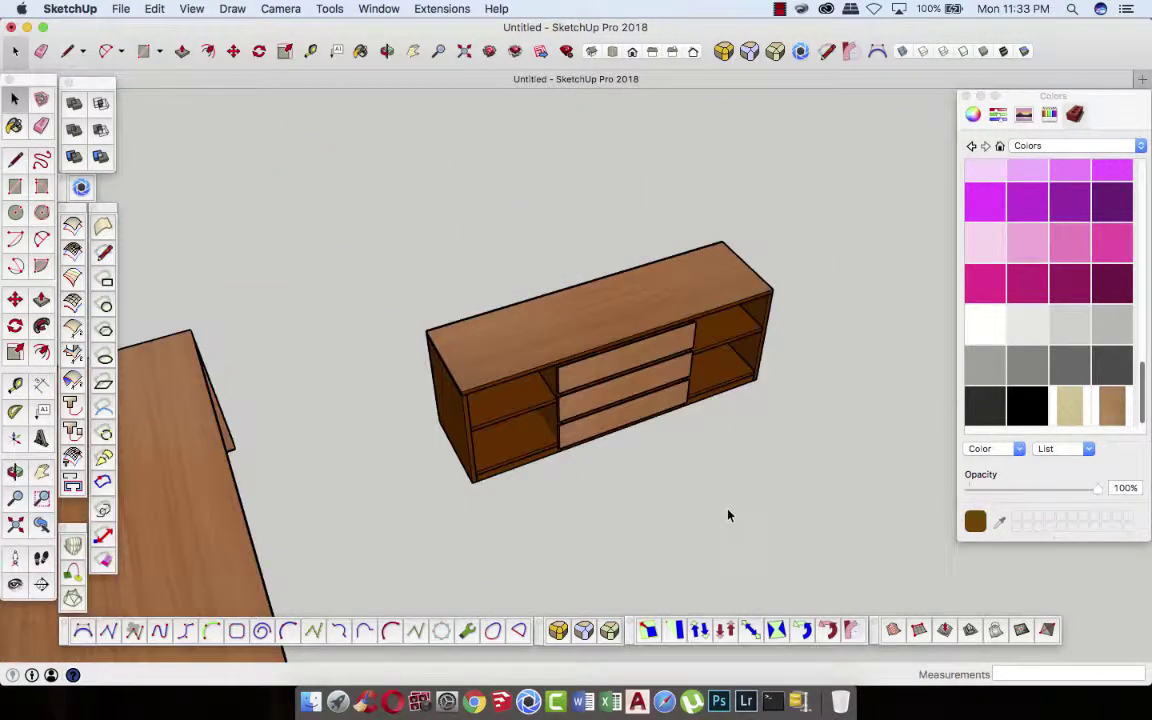
# - Bring the cabinet's left end into view and paint its side panel with the wood texture
pyautogui.click(388, 52)
pyautogui.moveTo(470, 370)
pyautogui.mouseDown()
pyautogui.moveTo(506, 400)
pyautogui.moveTo(446, 389)
pyautogui.mouseUp()
pyautogui.scroll(3, 494, 404)
pyautogui.scroll(3, 490, 410)
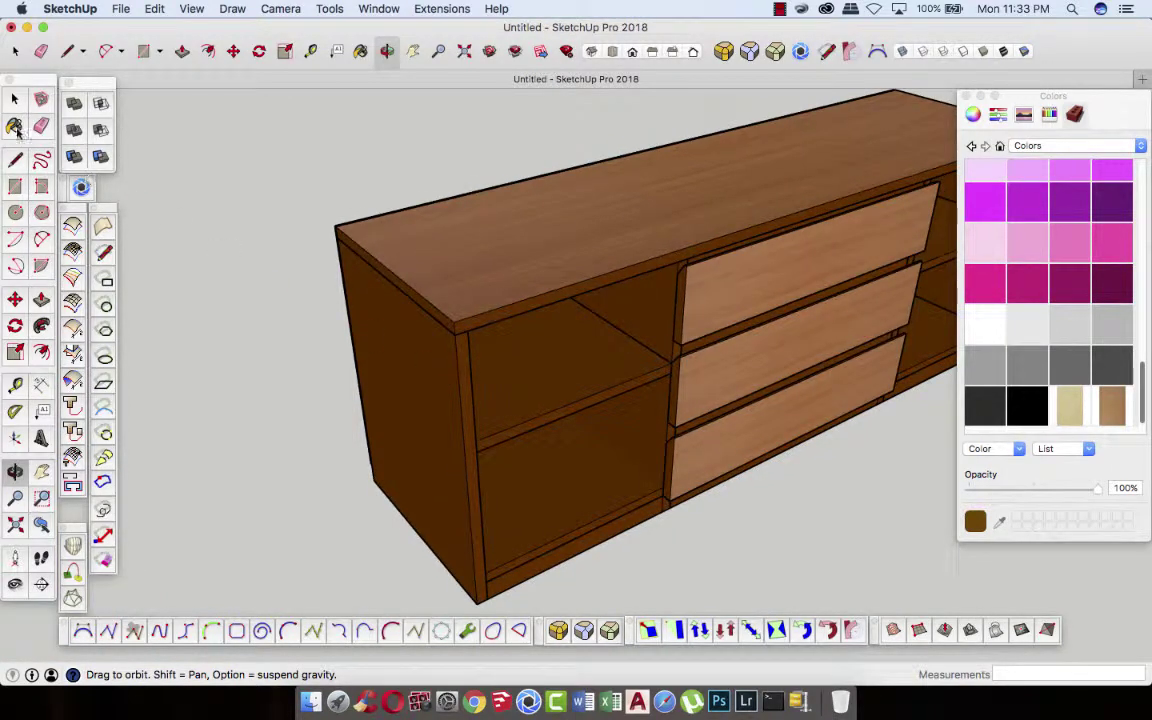
pyautogui.click(15, 98)
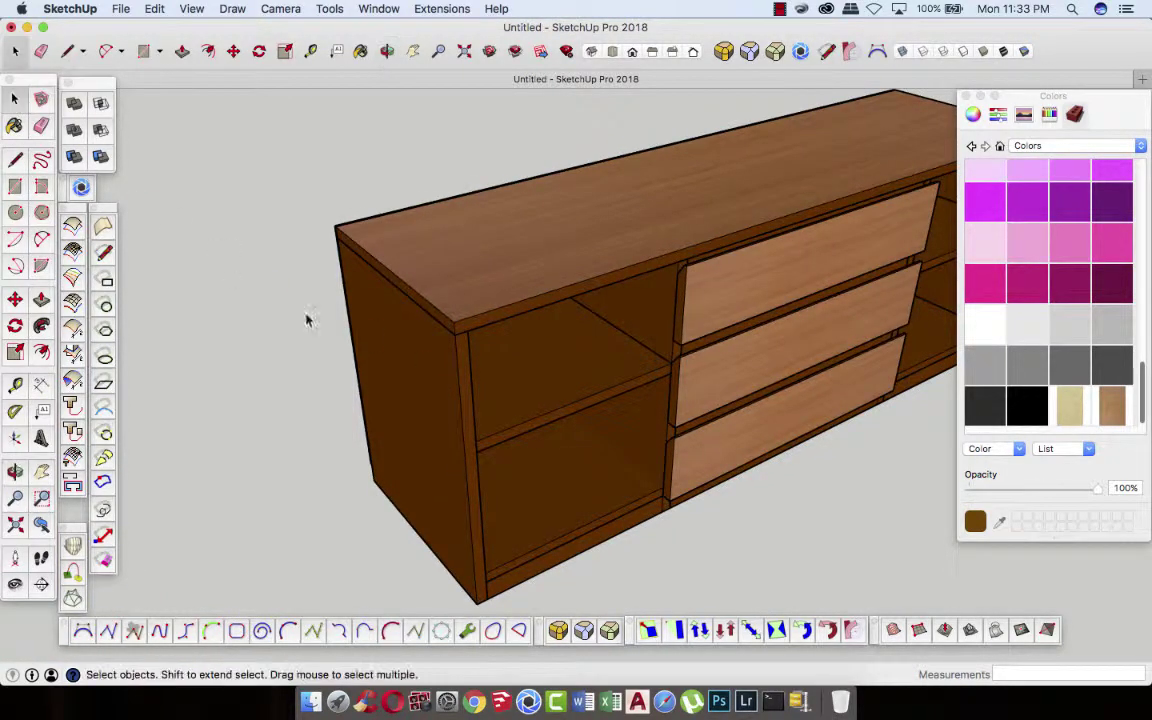
pyautogui.doubleClick(394, 363)
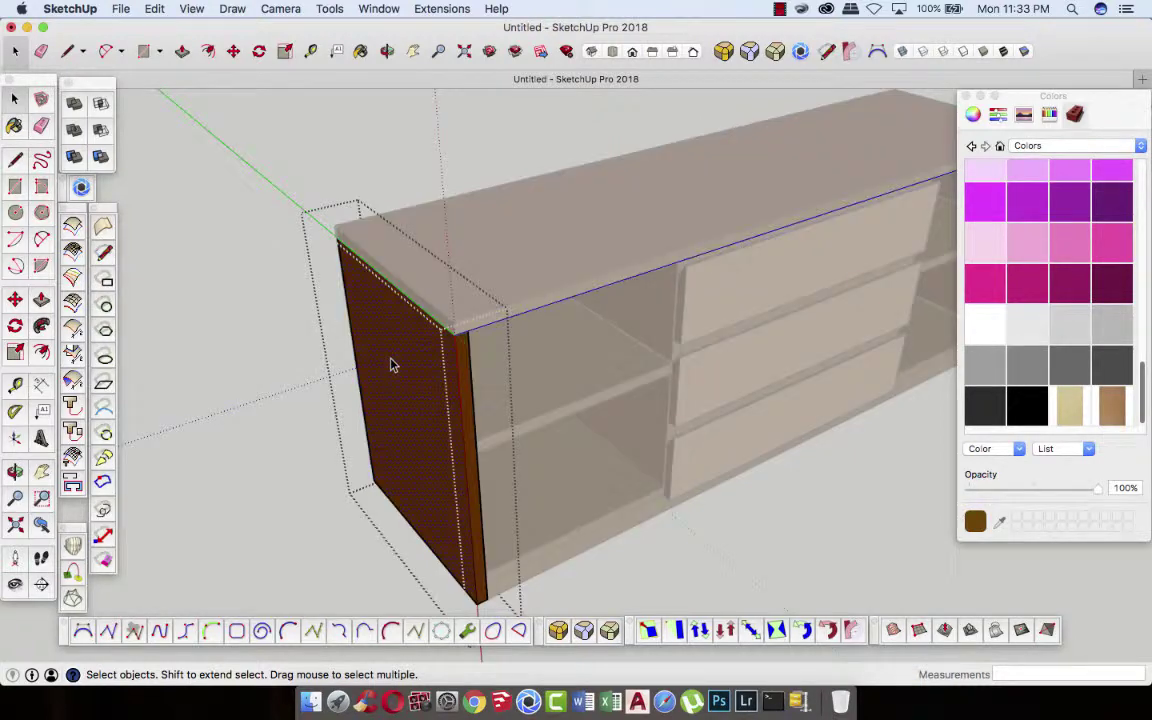
pyautogui.click(424, 418)
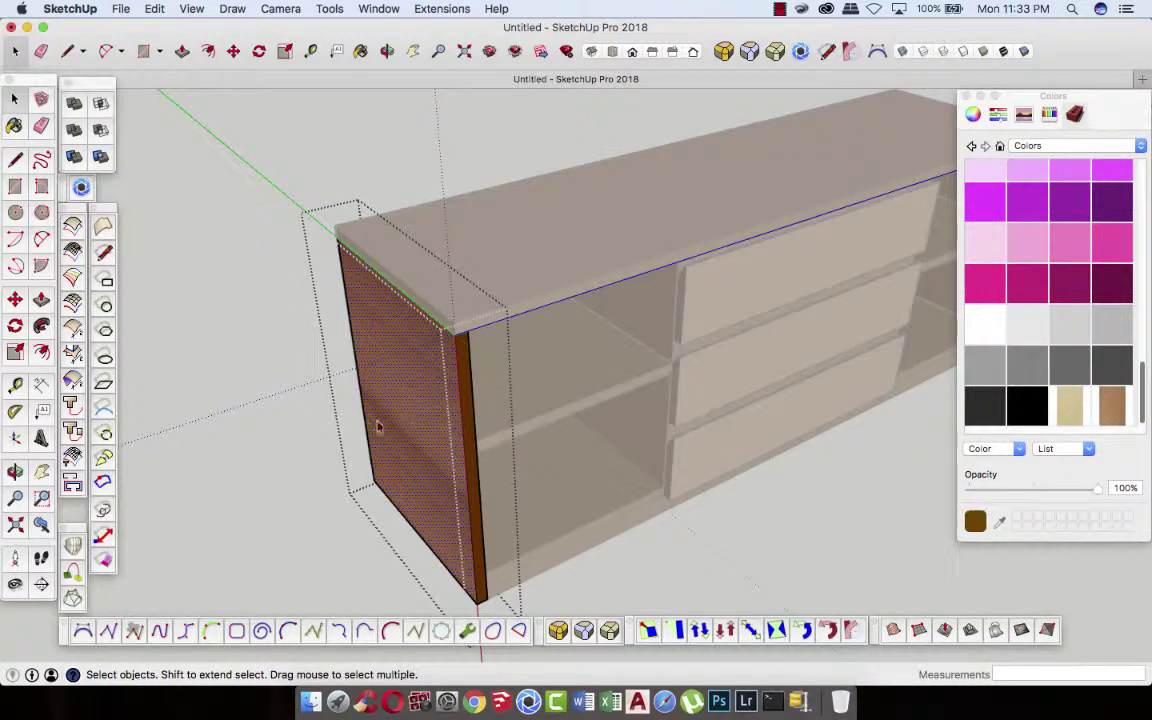
# - Try rotating and rescaling the side panel's wood texture, undoing both attempts
pyautogui.rightClick(401, 390)
pyautogui.moveTo(436, 574)
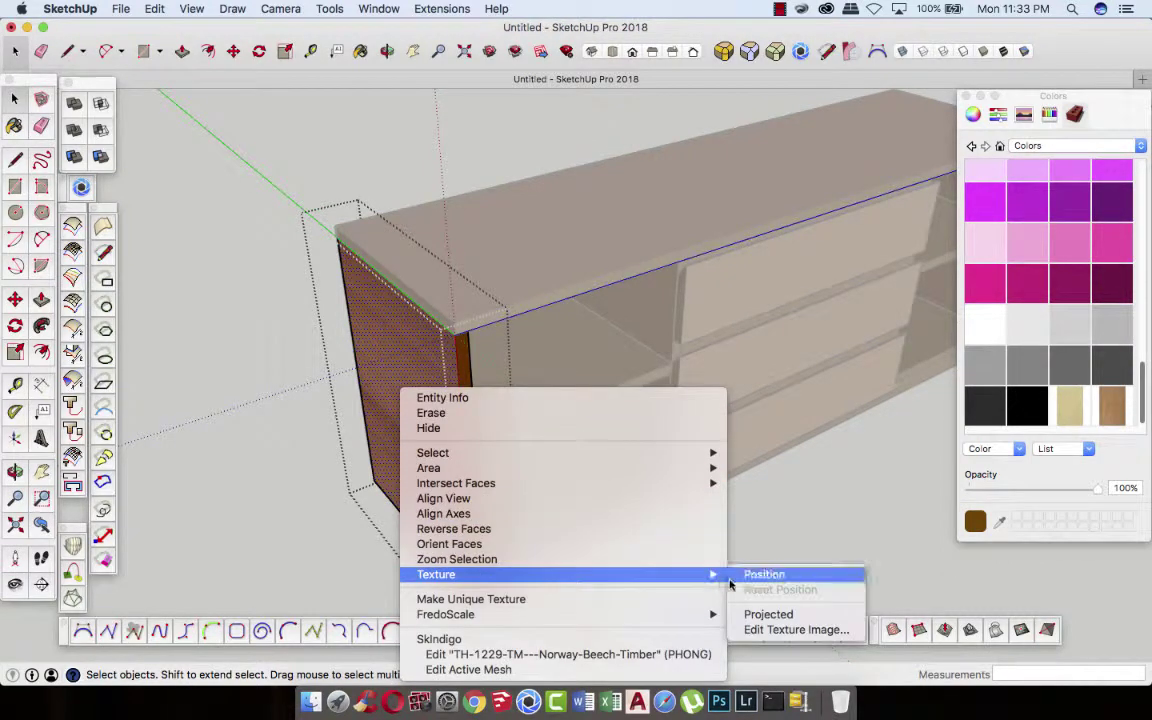
pyautogui.click(750, 576)
pyautogui.scroll(-2, 688, 403)
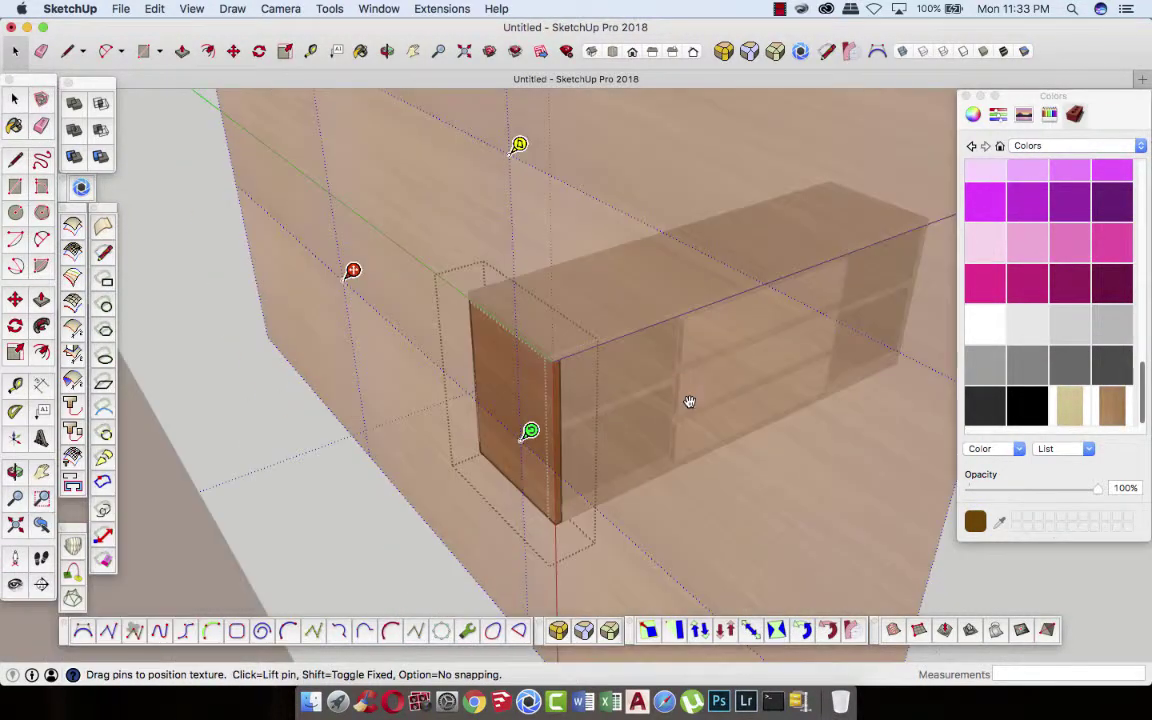
pyautogui.scroll(-2, 686, 401)
pyautogui.scroll(-1, 686, 401)
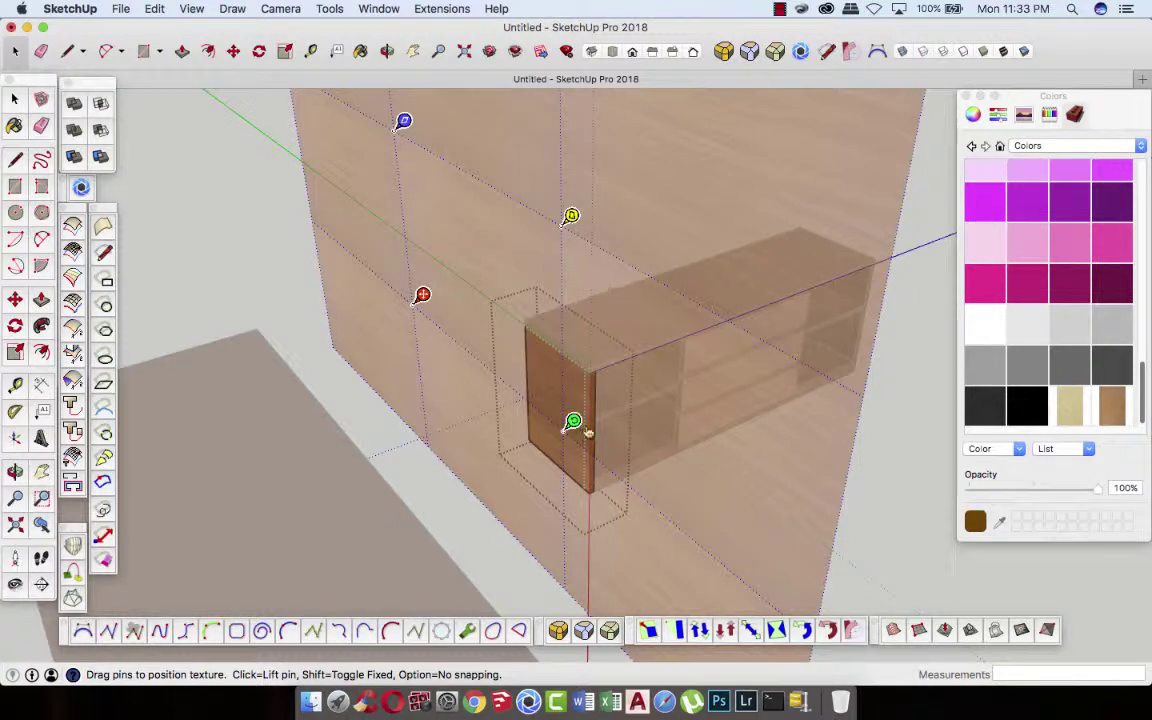
pyautogui.moveTo(573, 421)
pyautogui.mouseDown()
pyautogui.moveTo(547, 483)
pyautogui.moveTo(447, 519)
pyautogui.mouseUp()
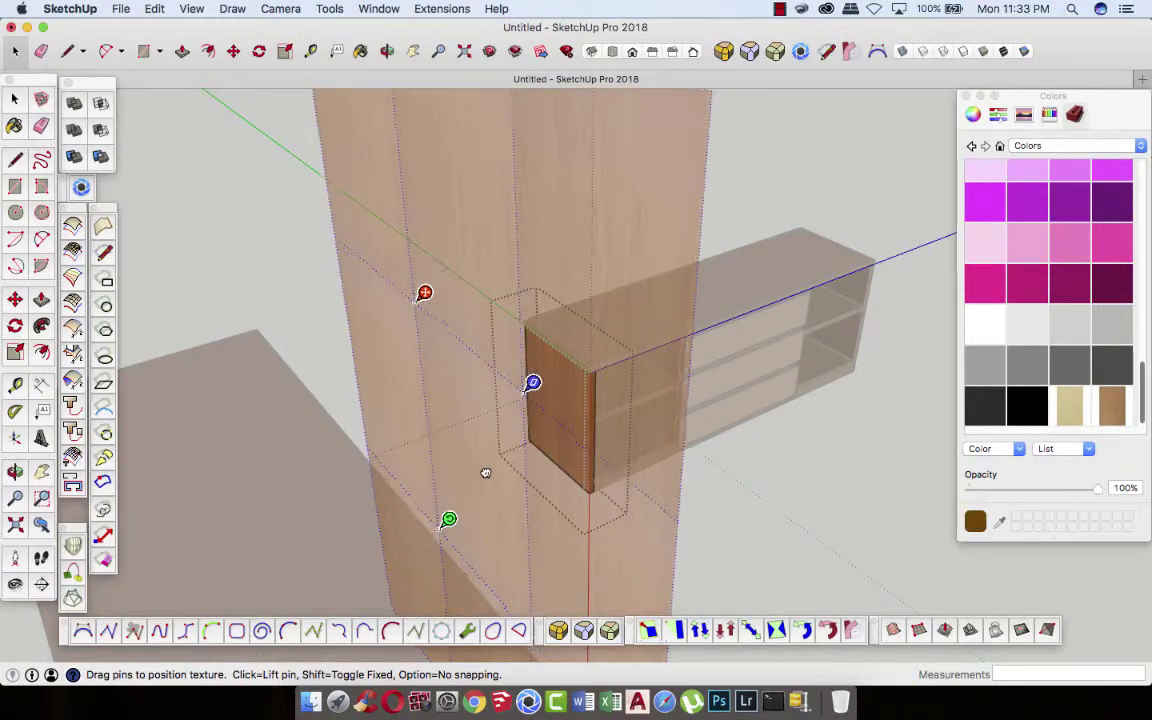
pyautogui.press('super+z')
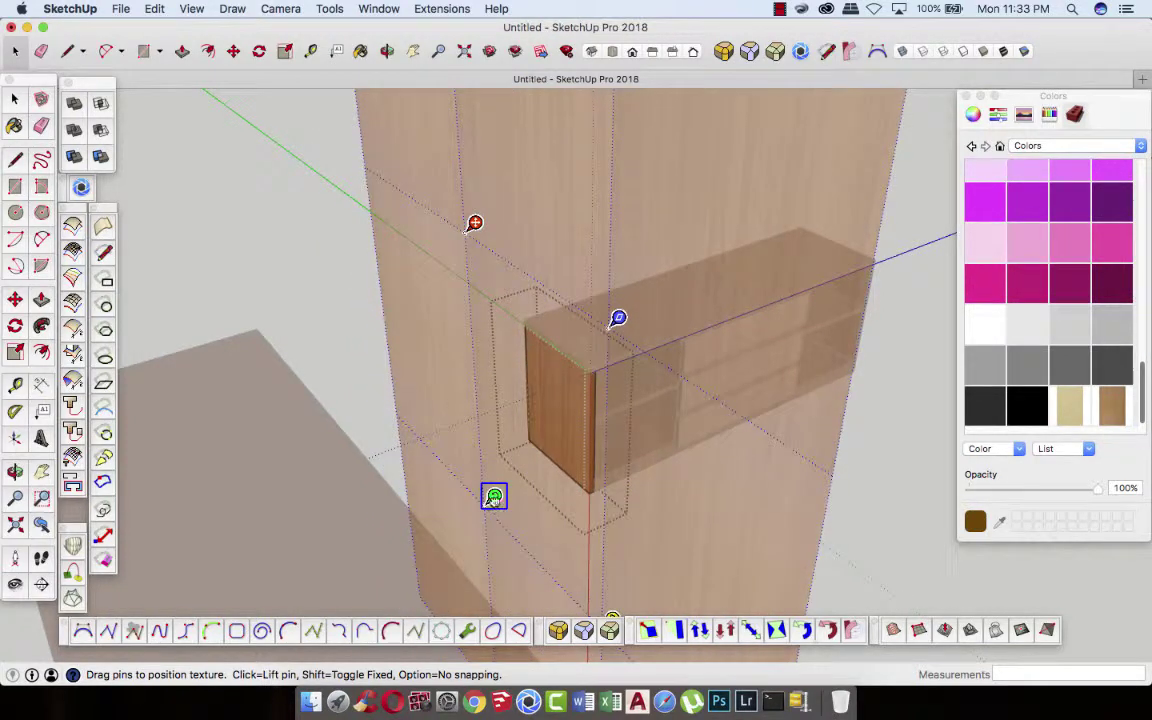
pyautogui.moveTo(494, 497)
pyautogui.mouseDown()
pyautogui.moveTo(488, 419)
pyautogui.moveTo(543, 437)
pyautogui.mouseUp()
pyautogui.press('super+z')
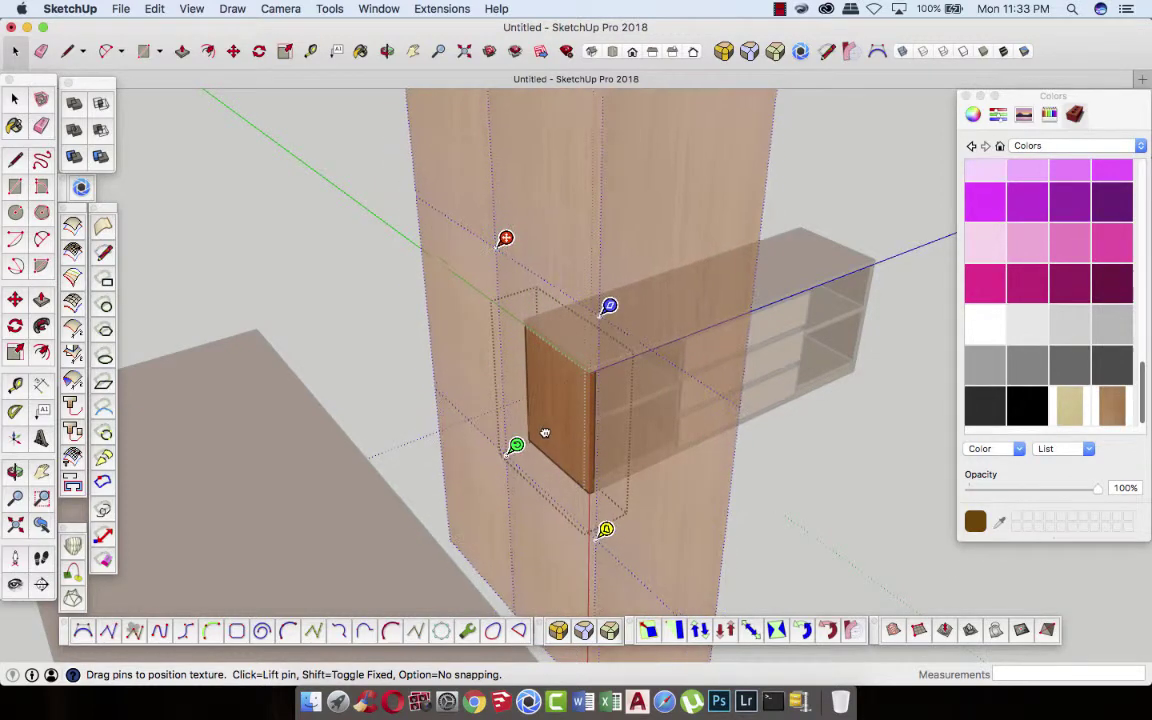
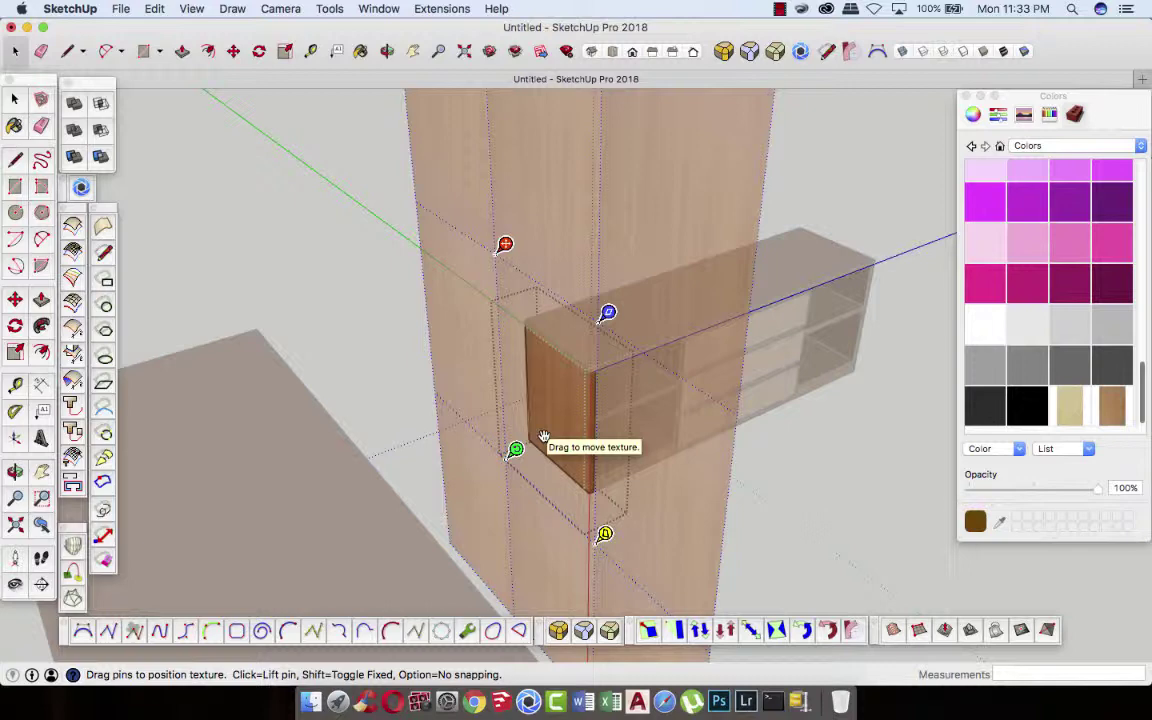
# - Finish the previous texture placement and orbit the view toward the sideboard's right end
pyautogui.click(359, 266)
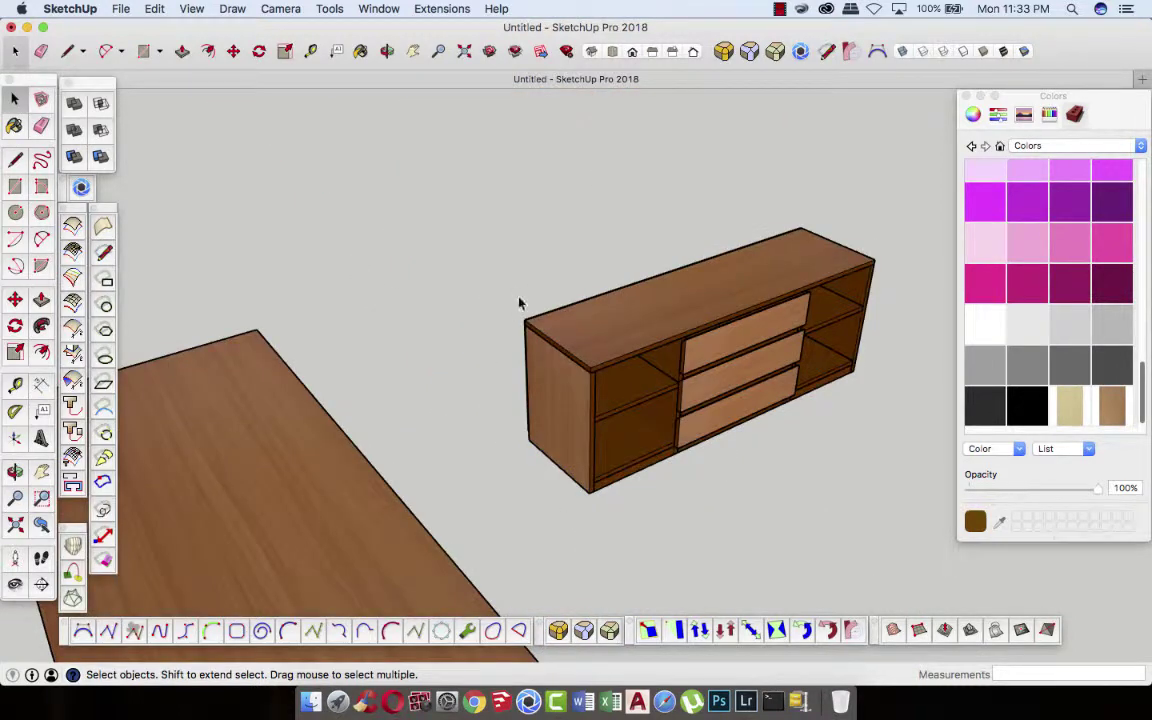
pyautogui.click(388, 51)
pyautogui.moveTo(579, 327)
pyautogui.mouseDown()
pyautogui.moveTo(414, 324)
pyautogui.moveTo(614, 374)
pyautogui.moveTo(471, 411)
pyautogui.moveTo(560, 420)
pyautogui.mouseUp()
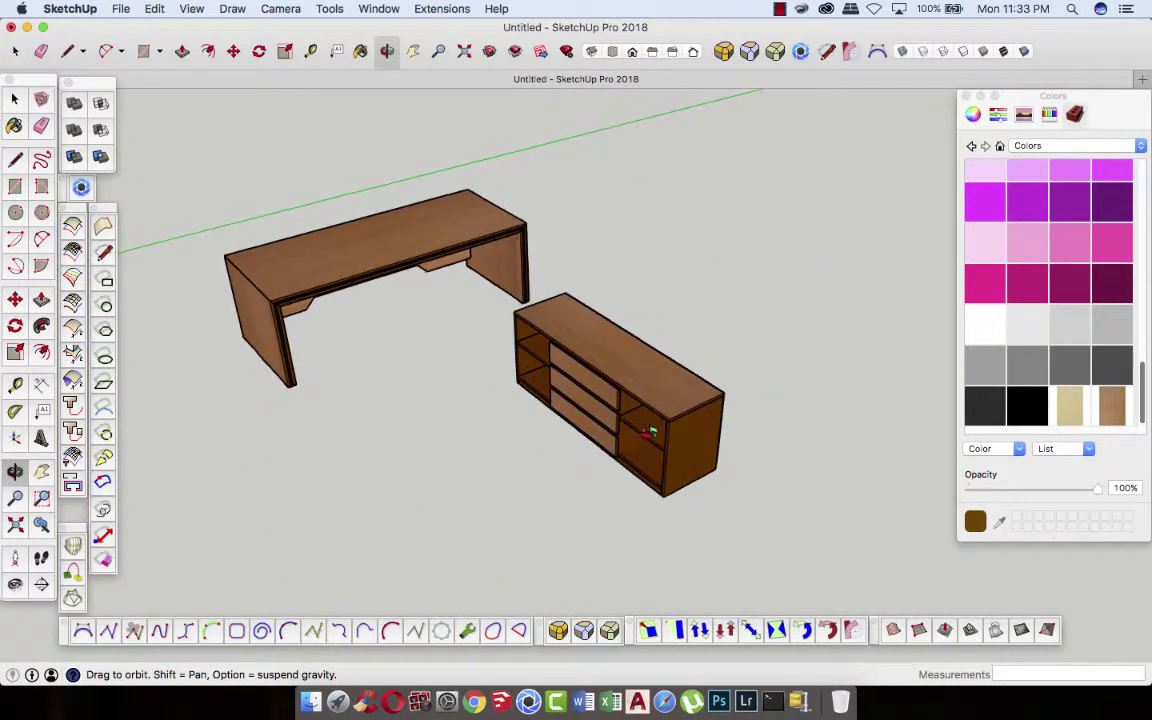
pyautogui.scroll(5, 738, 442)
pyautogui.moveTo(738, 442); pyautogui.dragTo(393, 312)
pyautogui.press('space')
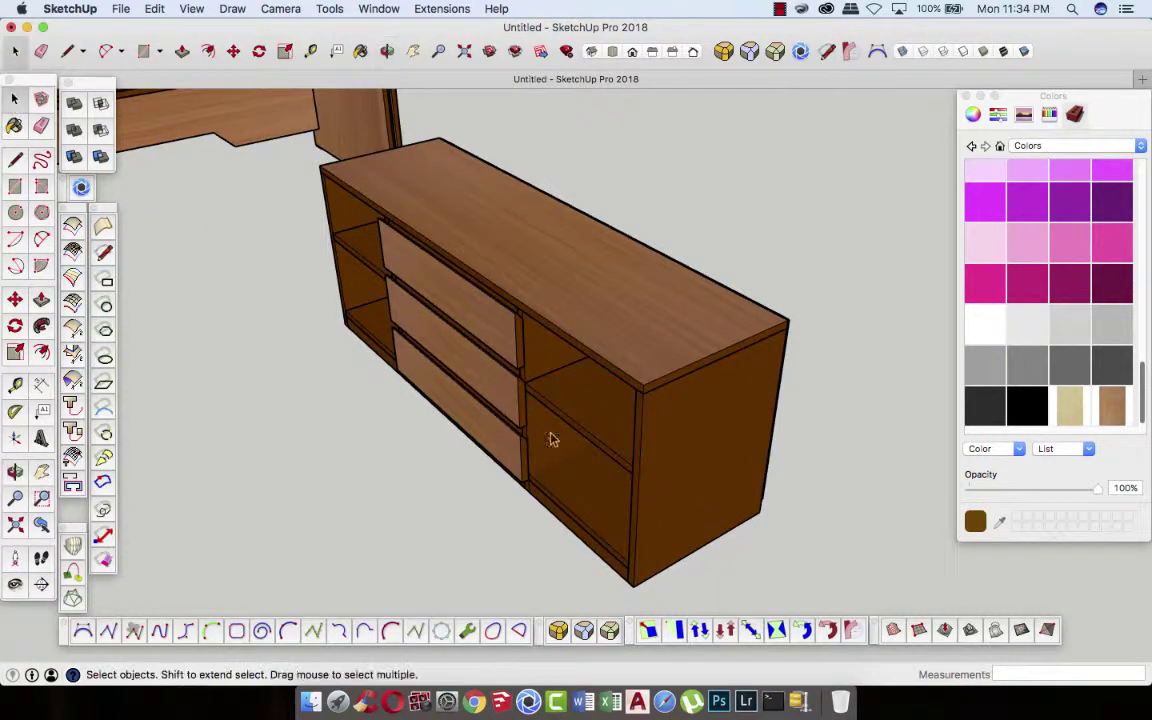
# - Paint the end panel face with beech, then rotate, scale and slide its grain into place
pyautogui.doubleClick(700, 446)
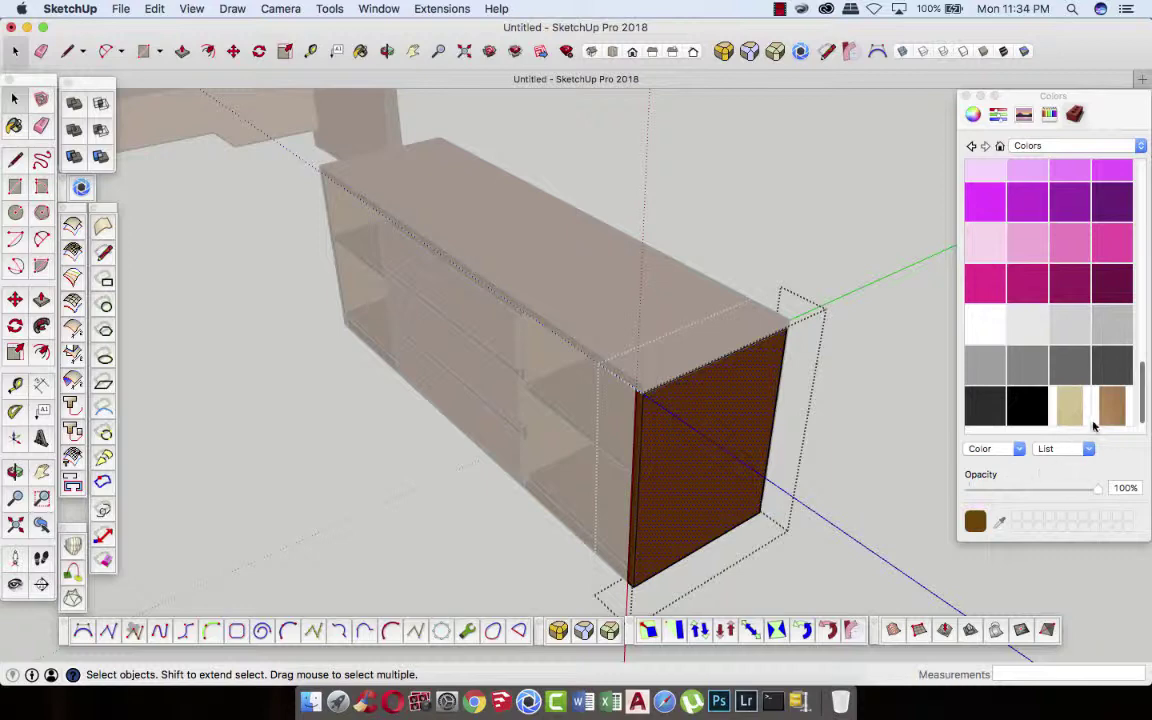
pyautogui.click(703, 450)
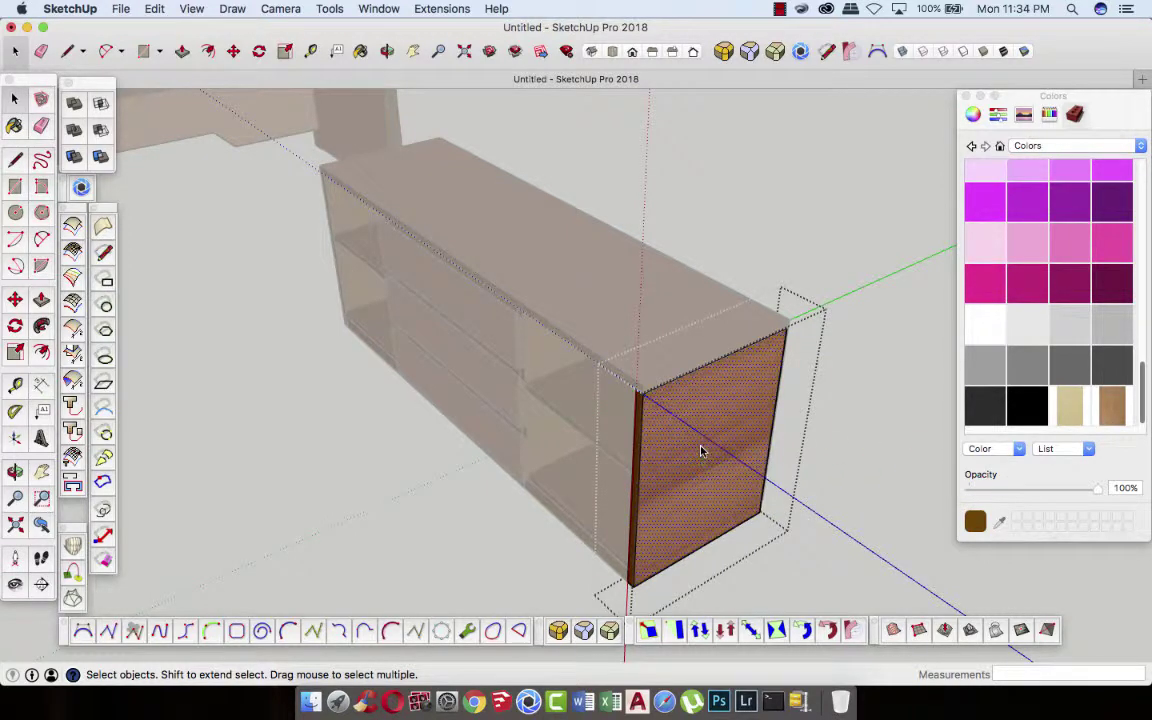
pyautogui.rightClick(716, 456)
pyautogui.moveTo(753, 574)
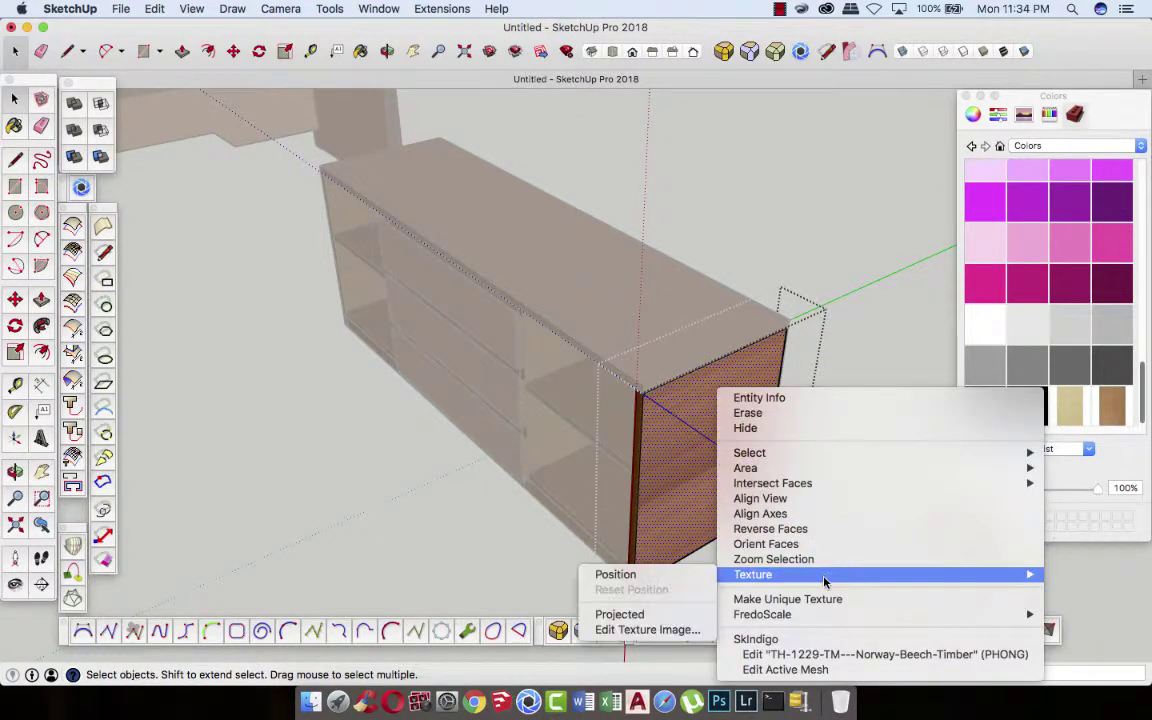
pyautogui.click(640, 575)
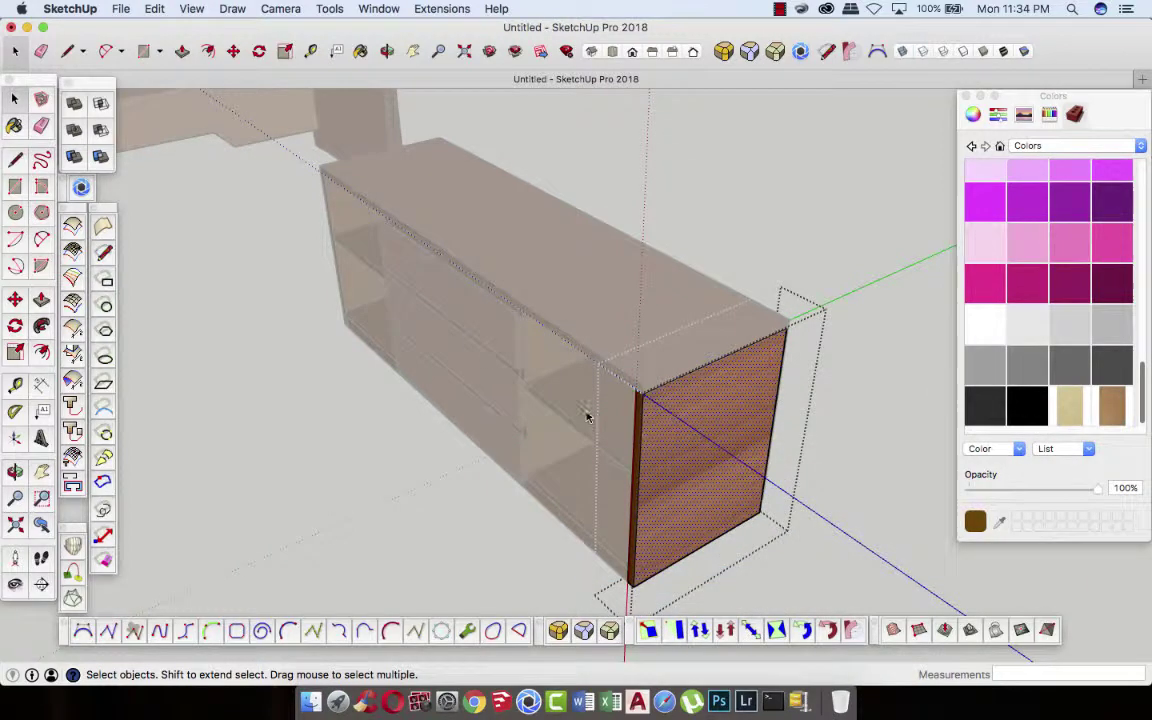
pyautogui.scroll(-3, 586, 411)
pyautogui.scroll(-3, 586, 411)
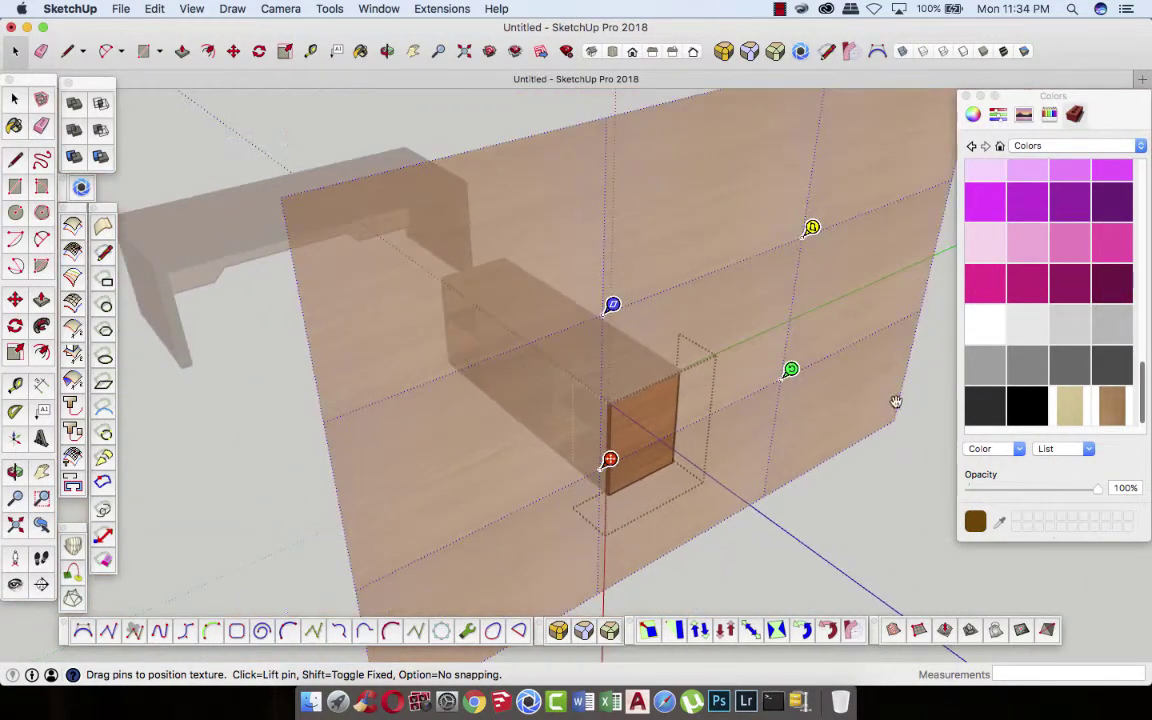
pyautogui.moveTo(791, 371); pyautogui.dragTo(613, 287)
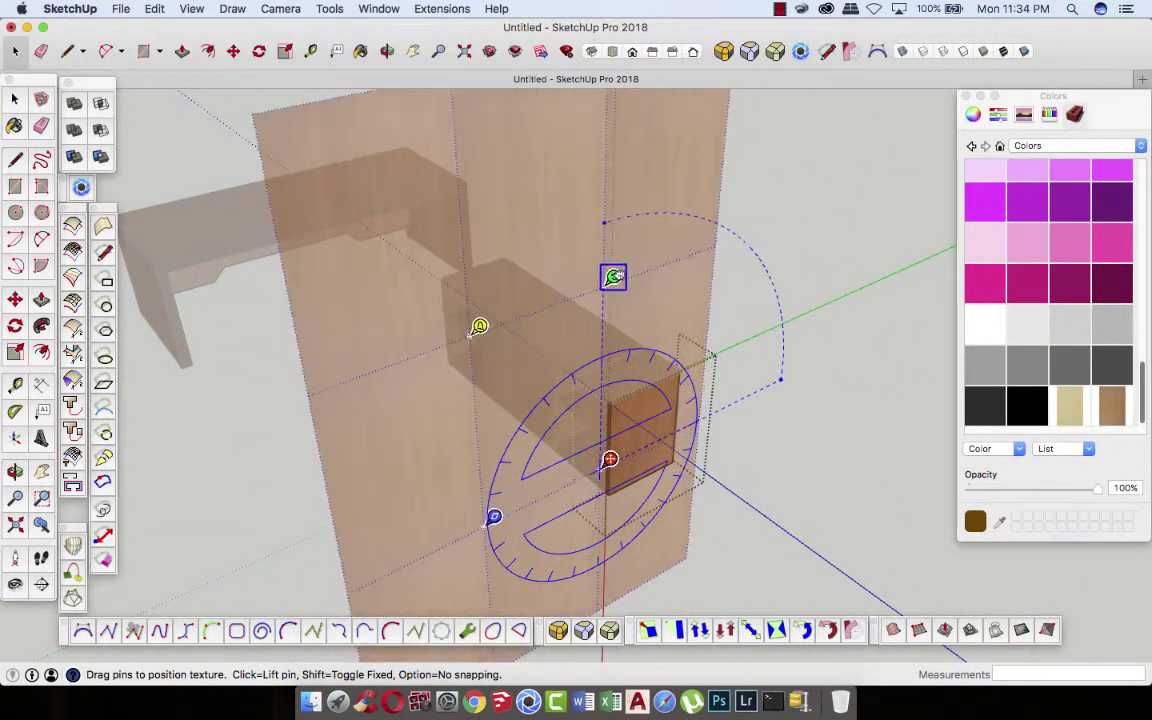
pyautogui.moveTo(589, 329); pyautogui.dragTo(650, 400)
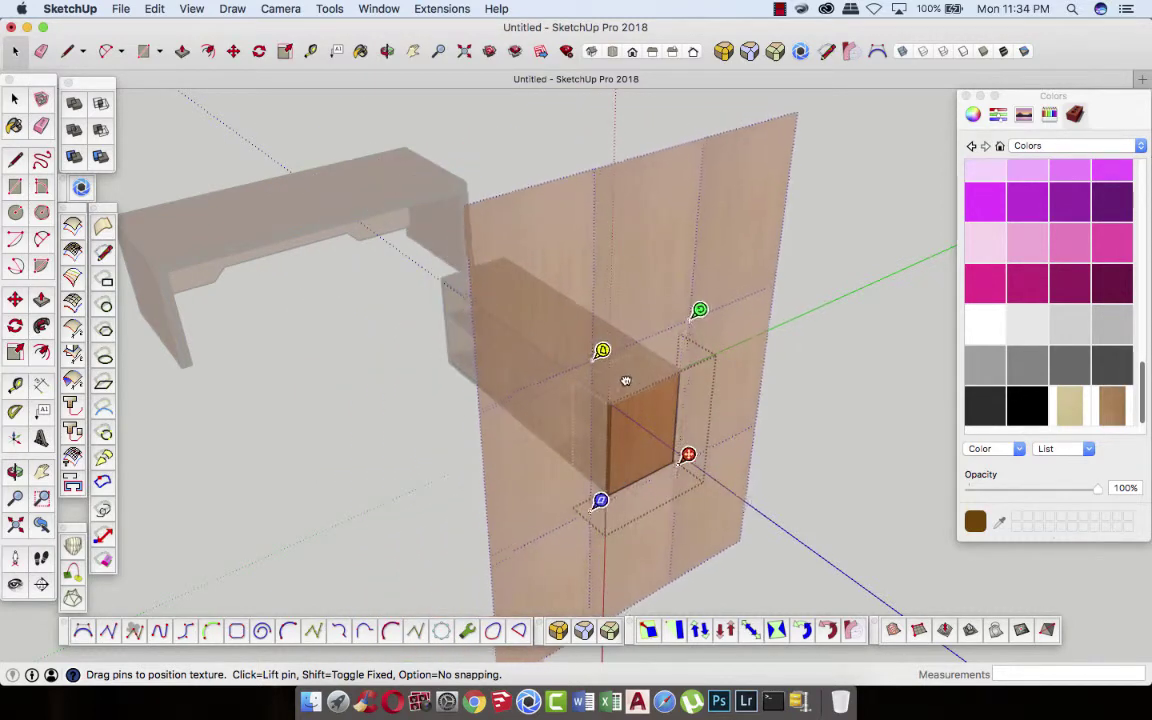
pyautogui.click(820, 452)
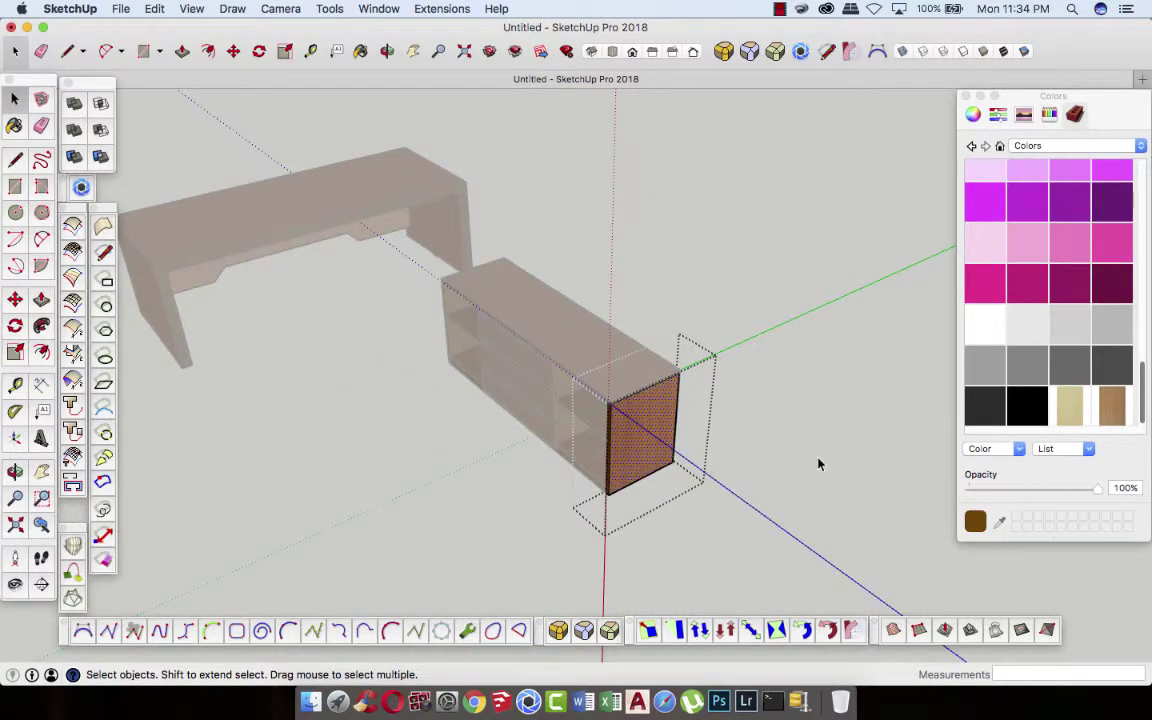
pyautogui.click(818, 463)
# - Give the kickplate's front face the lighter drawer-front wood, viewed from the sideboard's front
pyautogui.press('o')
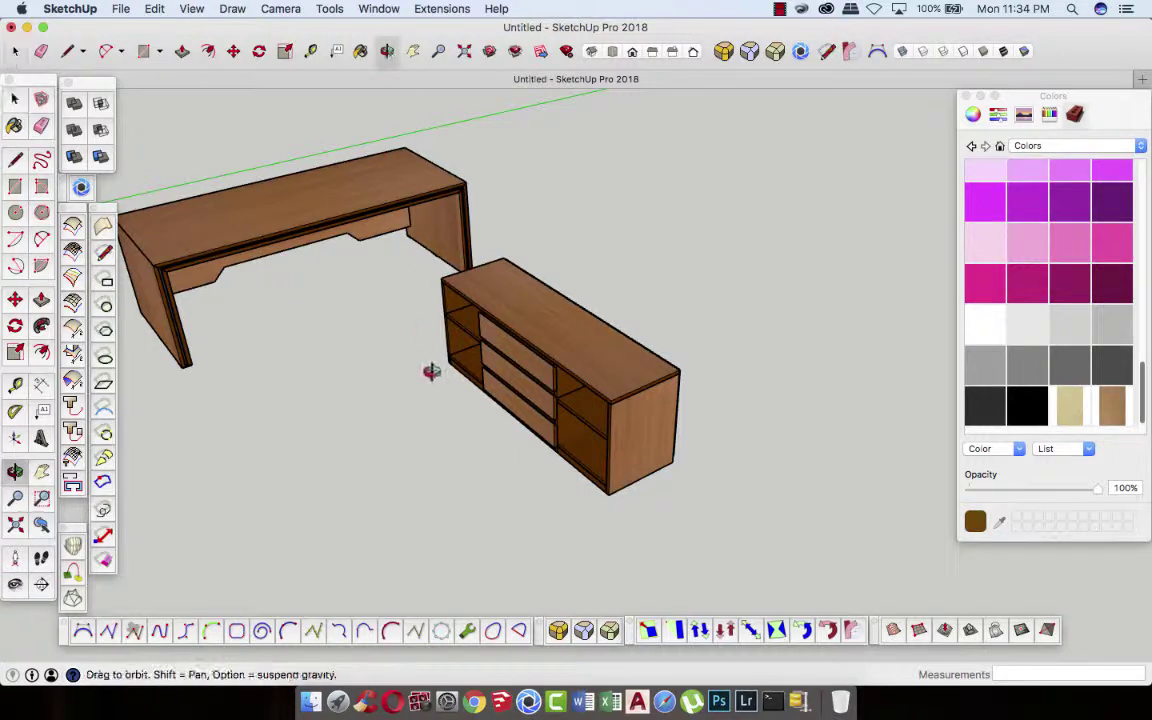
pyautogui.moveTo(432, 368)
pyautogui.mouseDown()
pyautogui.moveTo(802, 316)
pyautogui.moveTo(488, 403)
pyautogui.moveTo(555, 442)
pyautogui.moveTo(689, 442)
pyautogui.moveTo(581, 413)
pyautogui.mouseUp()
pyautogui.scroll(3, 488, 403)
pyautogui.scroll(2, 581, 413)
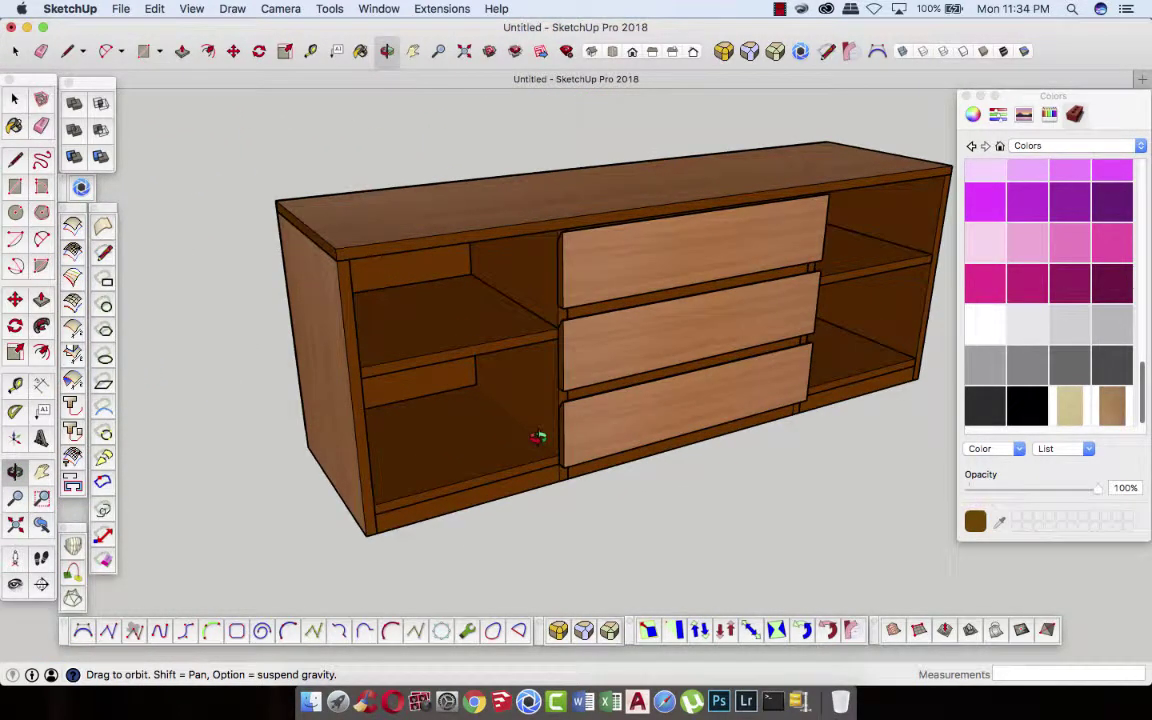
pyautogui.click(12, 97)
pyautogui.click(433, 505)
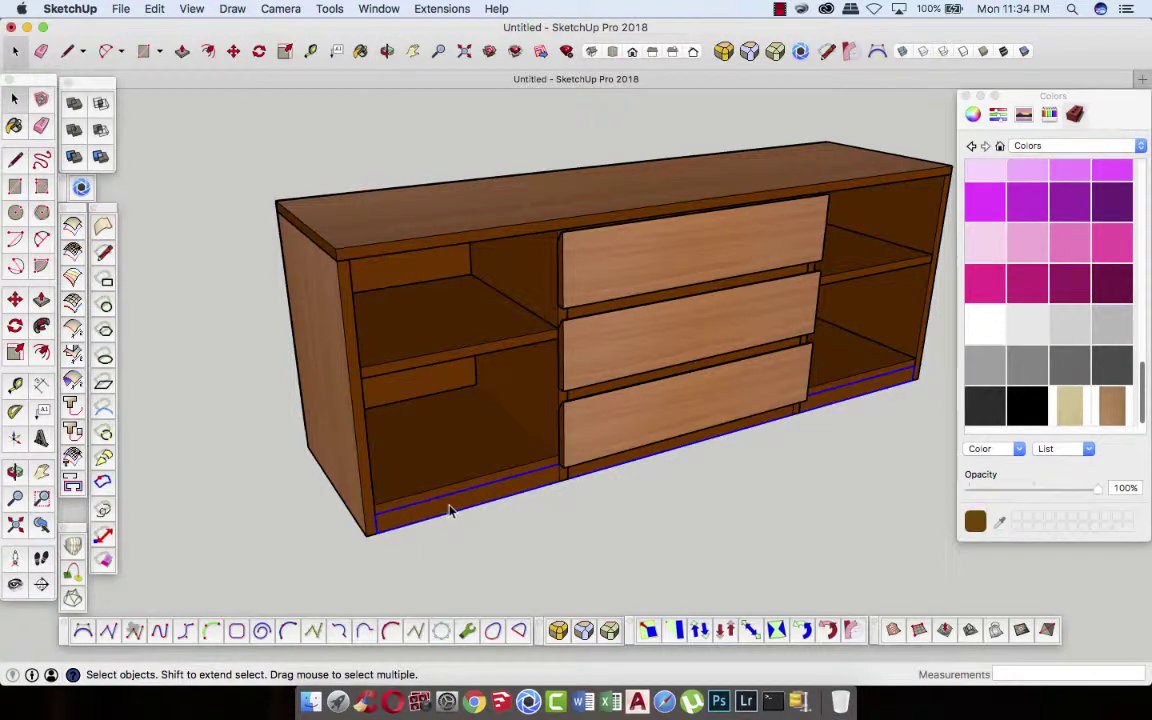
pyautogui.doubleClick(449, 510)
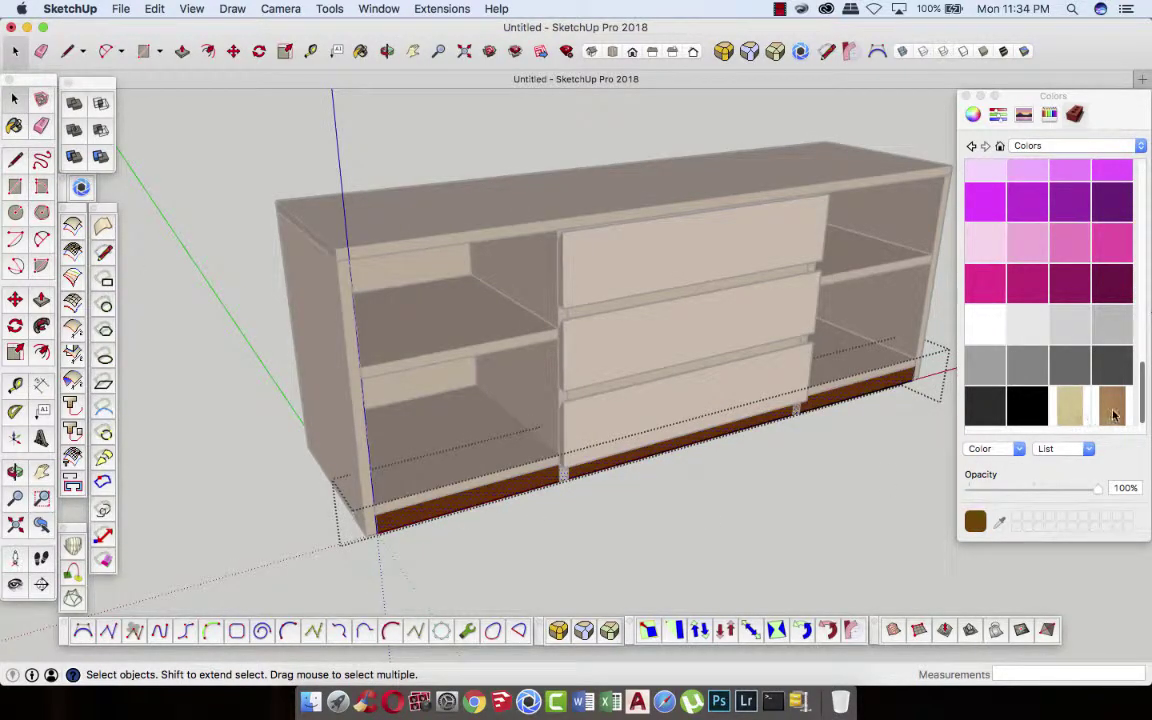
pyautogui.keyDown('alt'); pyautogui.click(535, 490); pyautogui.keyUp('alt')
pyautogui.click(600, 512)
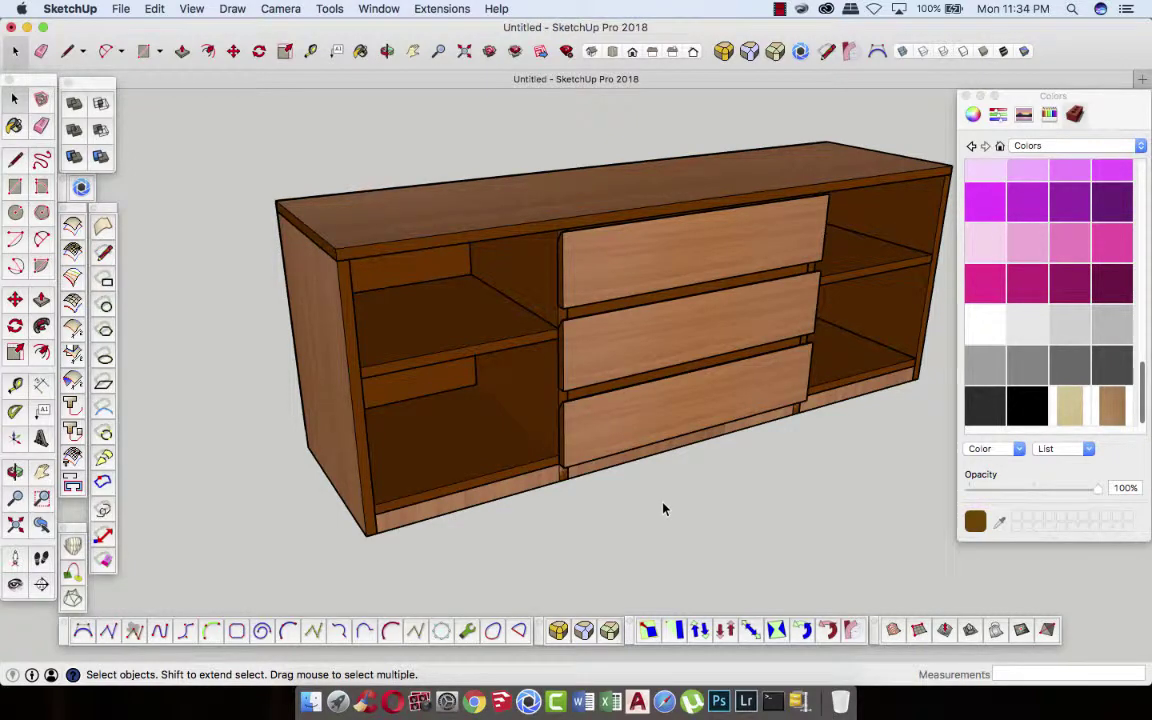
# - Select the drawer divider panels and try scaling them, then cancel and clear the selection
pyautogui.click(535, 381)
pyautogui.keyDown('shift'); pyautogui.click(818, 278); pyautogui.keyUp('shift')
pyautogui.press('s')
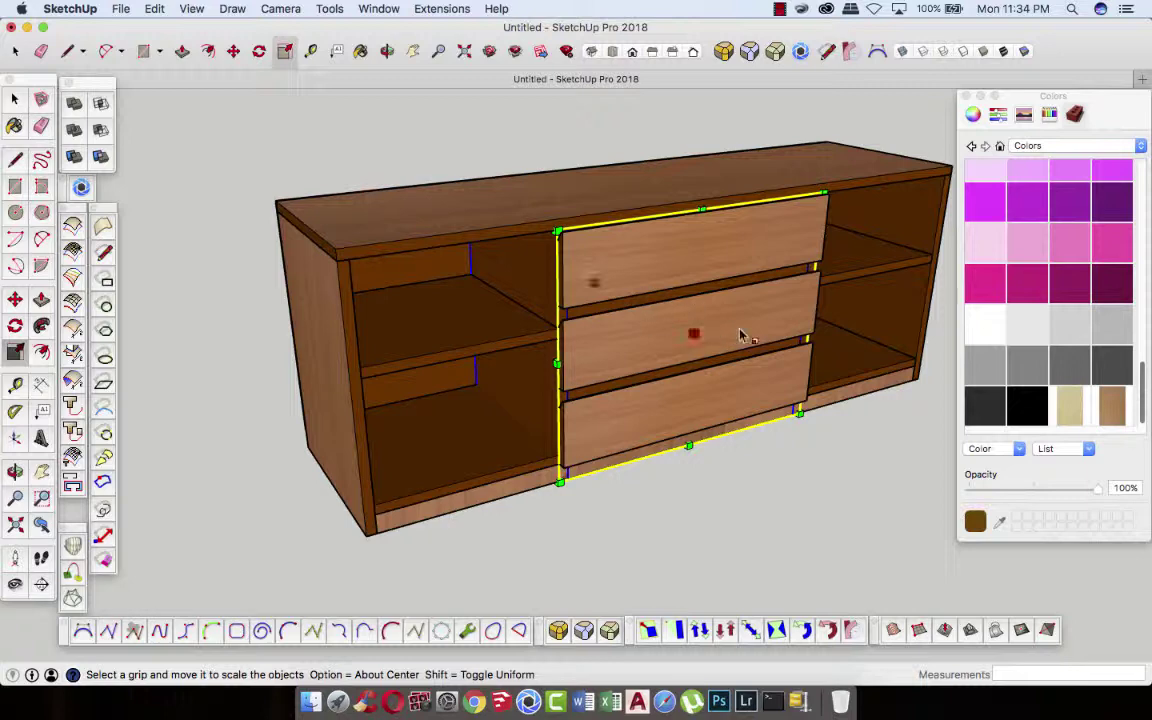
pyautogui.click(387, 51)
pyautogui.moveTo(580, 300); pyautogui.dragTo(670, 305)
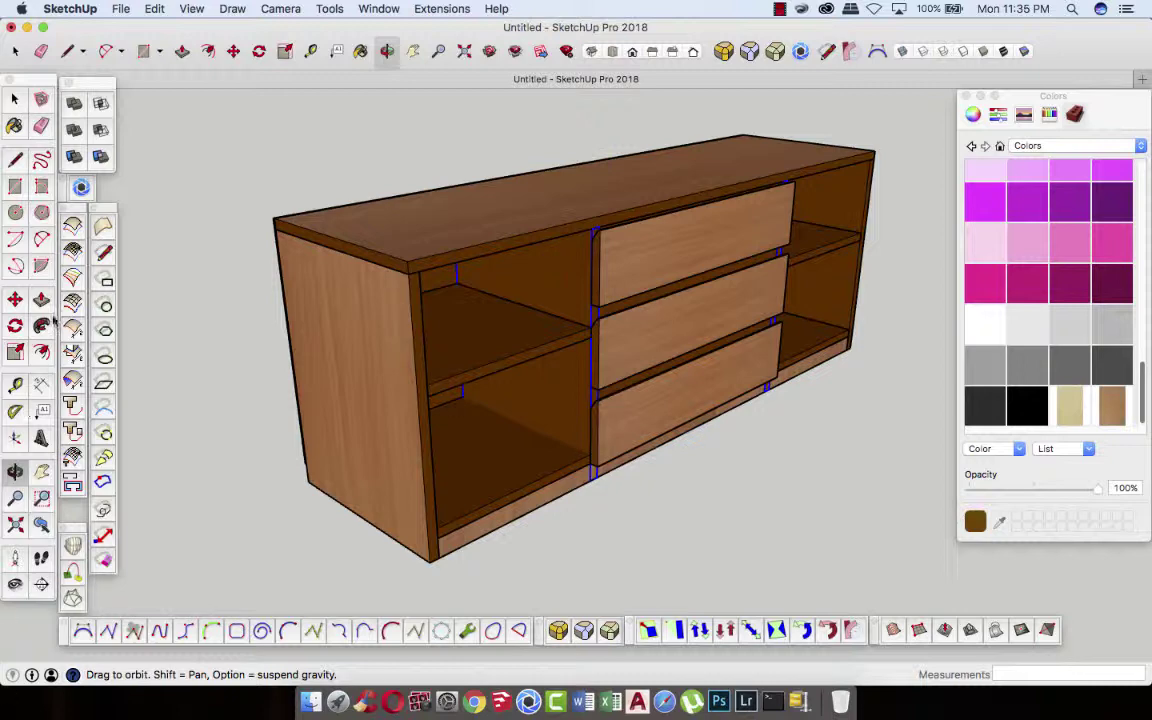
pyautogui.press('s')
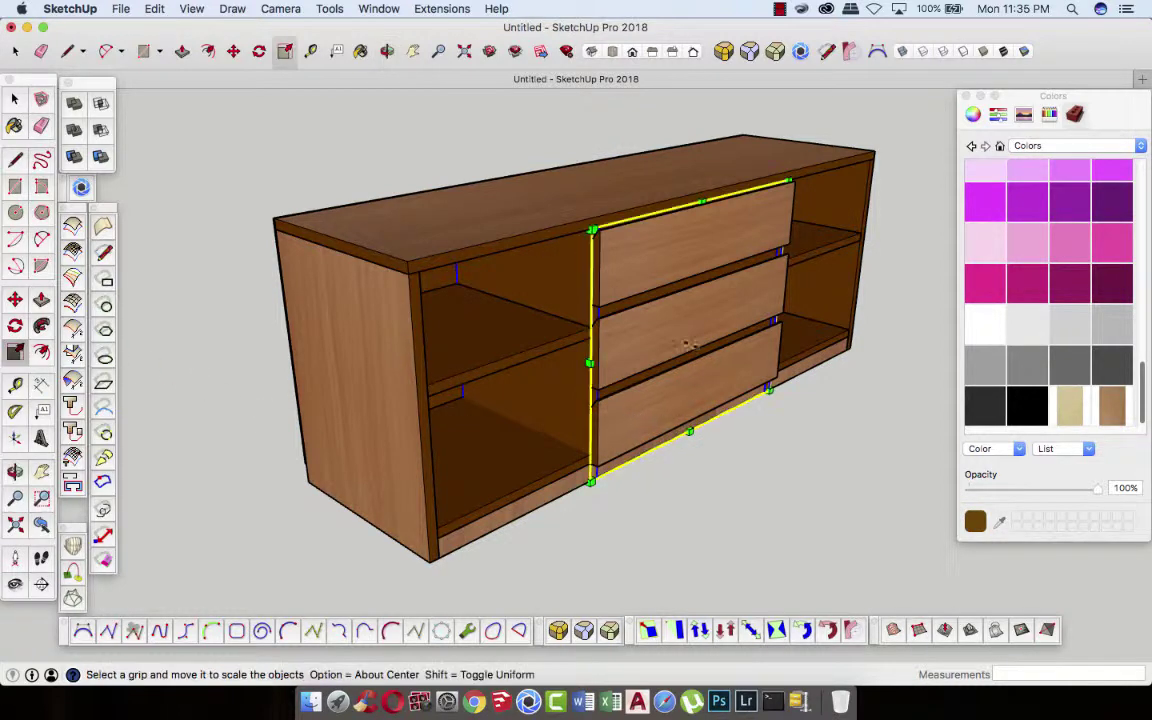
pyautogui.click(573, 333)
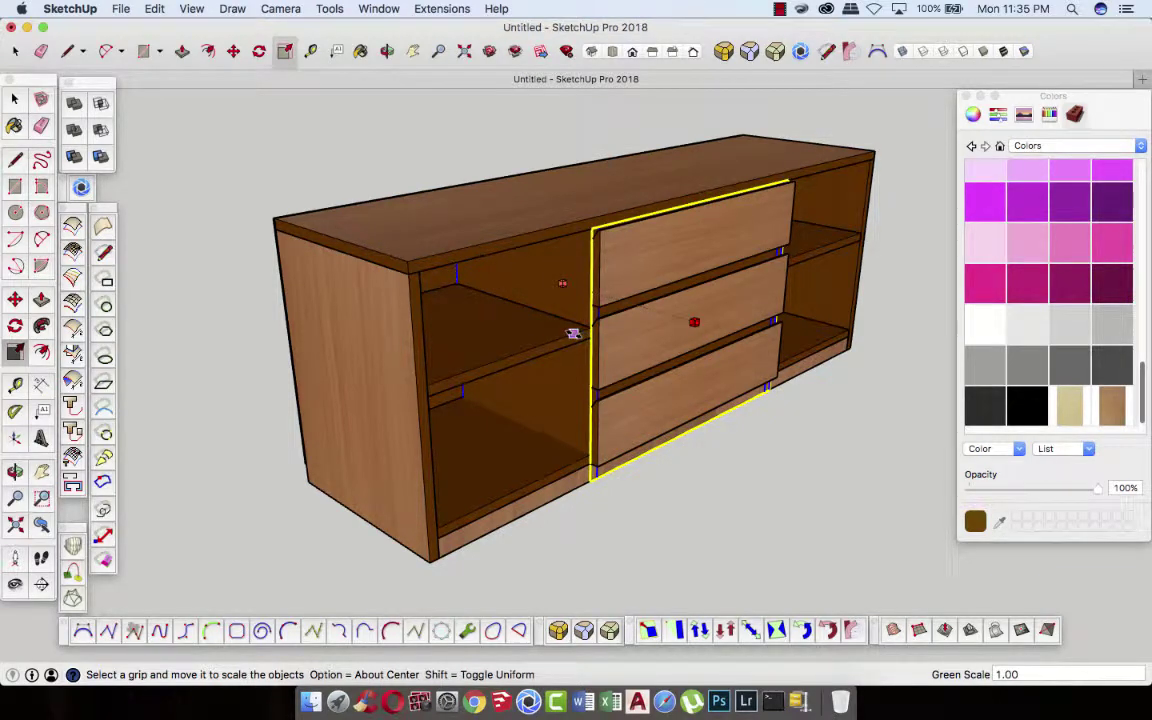
pyautogui.press('Escape')
pyautogui.click(14, 99)
pyautogui.click(237, 170)
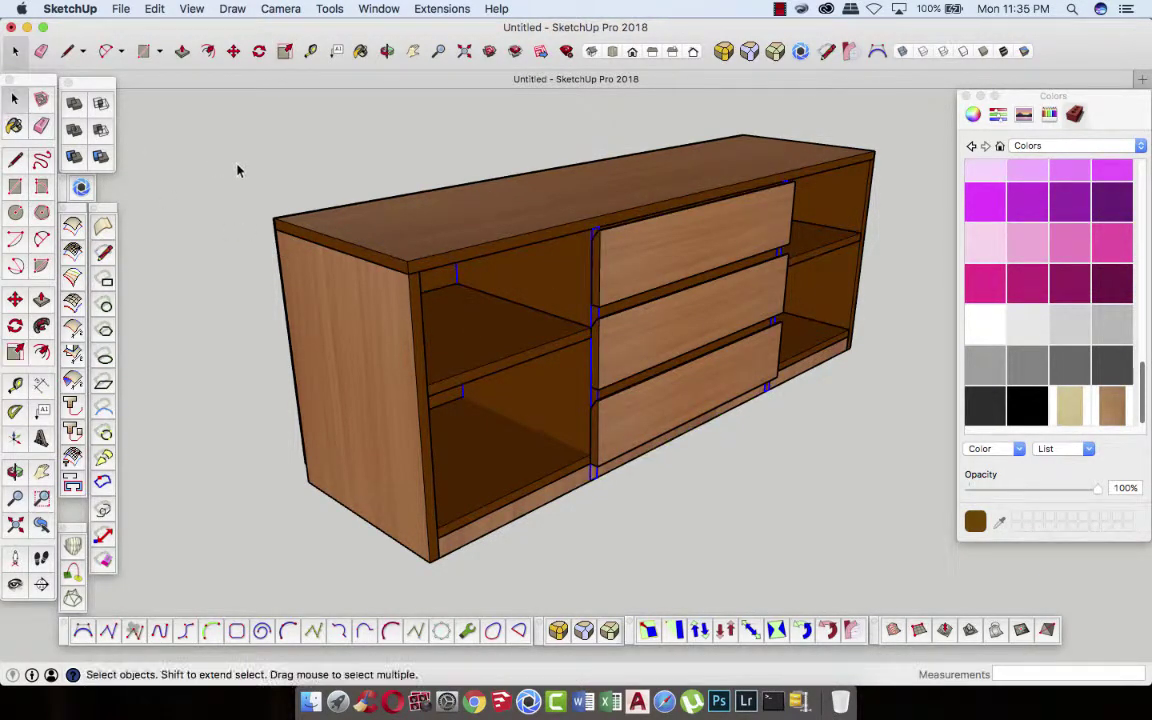
pyautogui.click(773, 411)
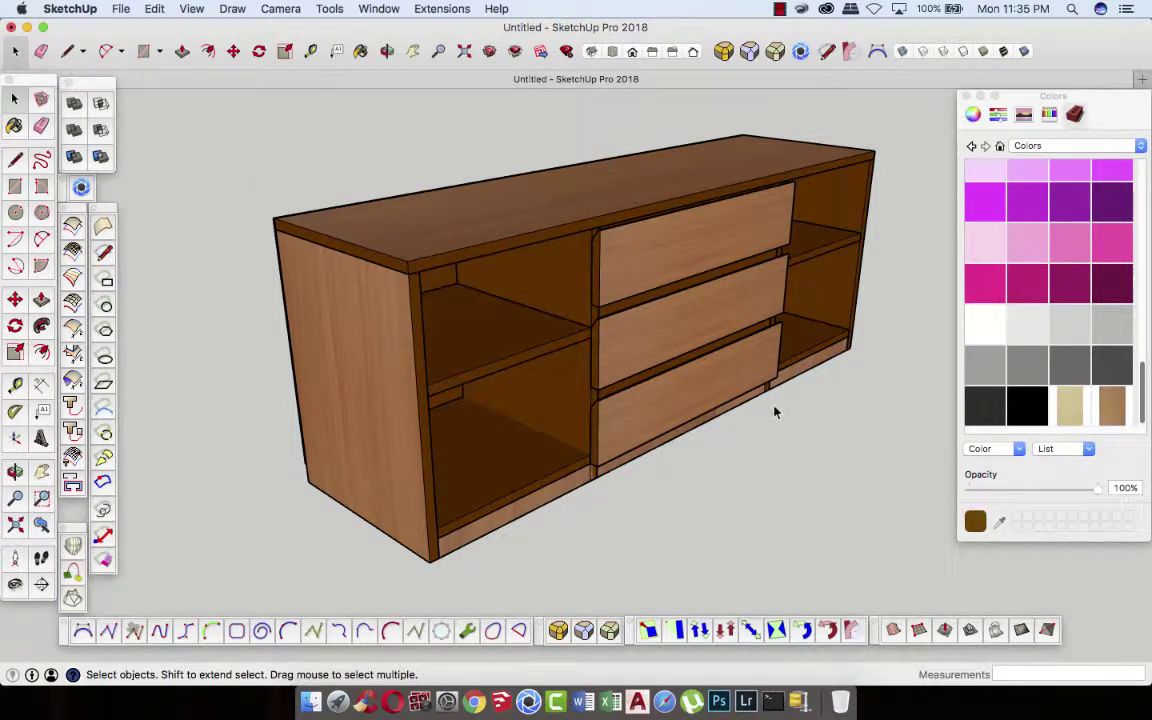
# - Select the back panel plus the left and upper right shelves for scaling
pyautogui.click(552, 291)
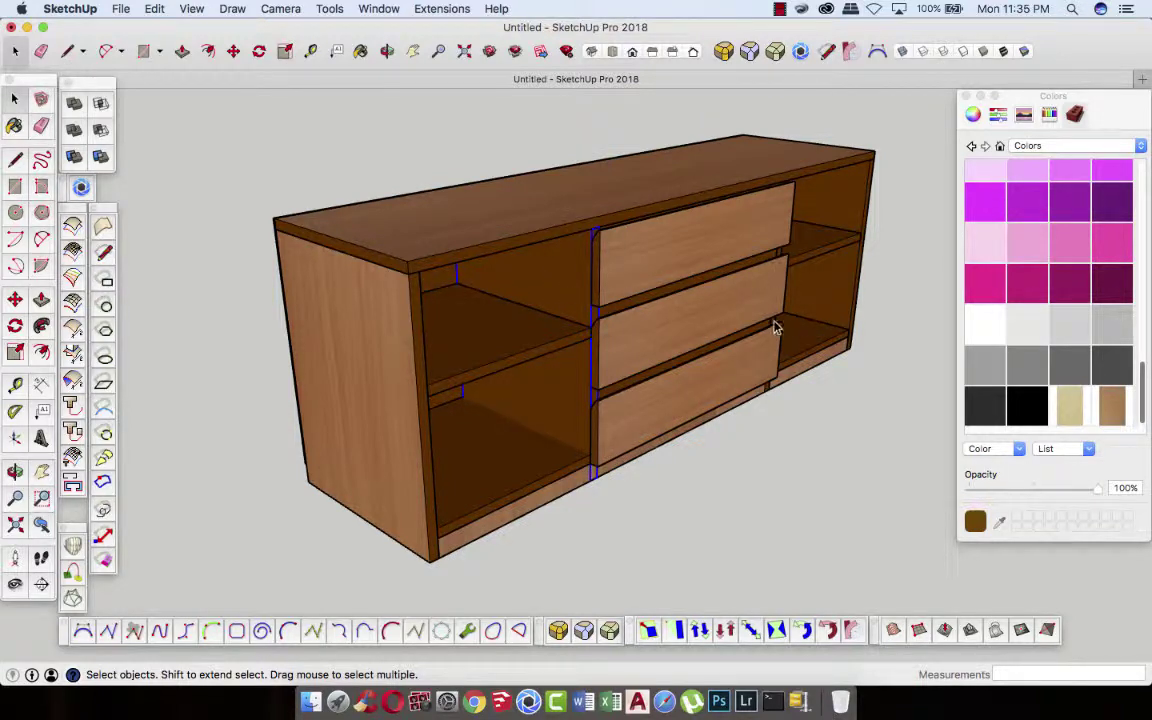
pyautogui.keyDown('shift'); pyautogui.click(553, 342); pyautogui.keyUp('shift')
pyautogui.keyDown('shift'); pyautogui.click(828, 249); pyautogui.keyUp('shift')
pyautogui.press('s')
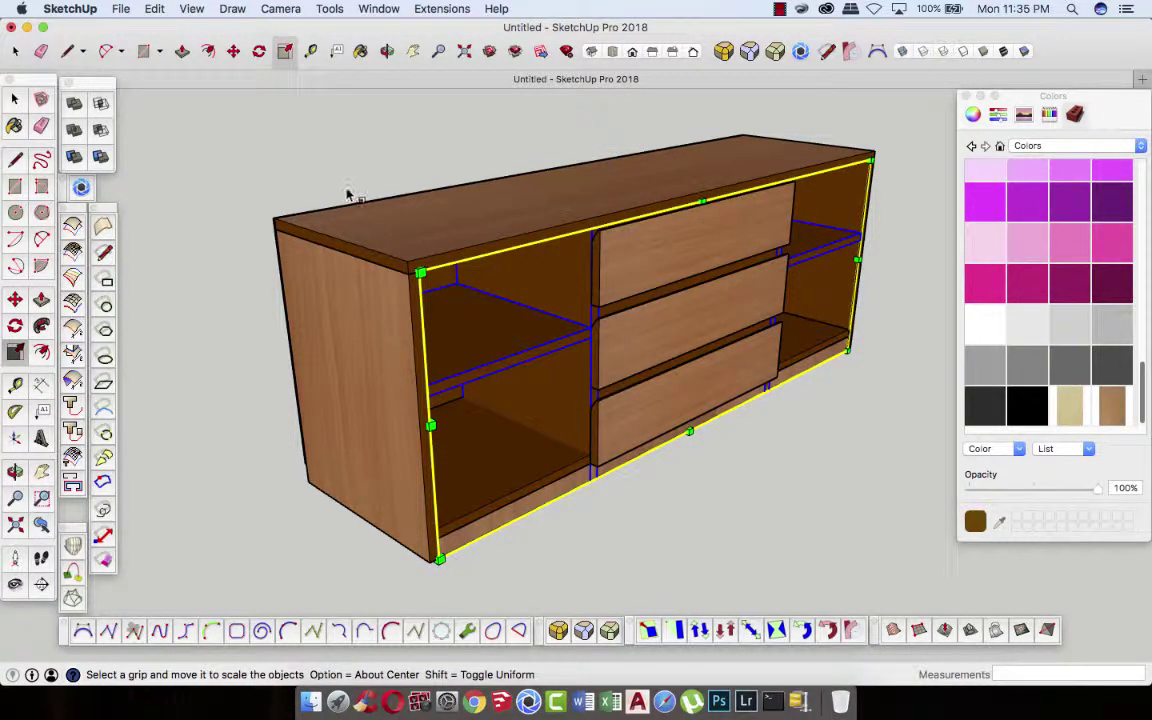
# - Place a Tape Measure guide 25mm from the sideboard's top front edge
pyautogui.press('t')
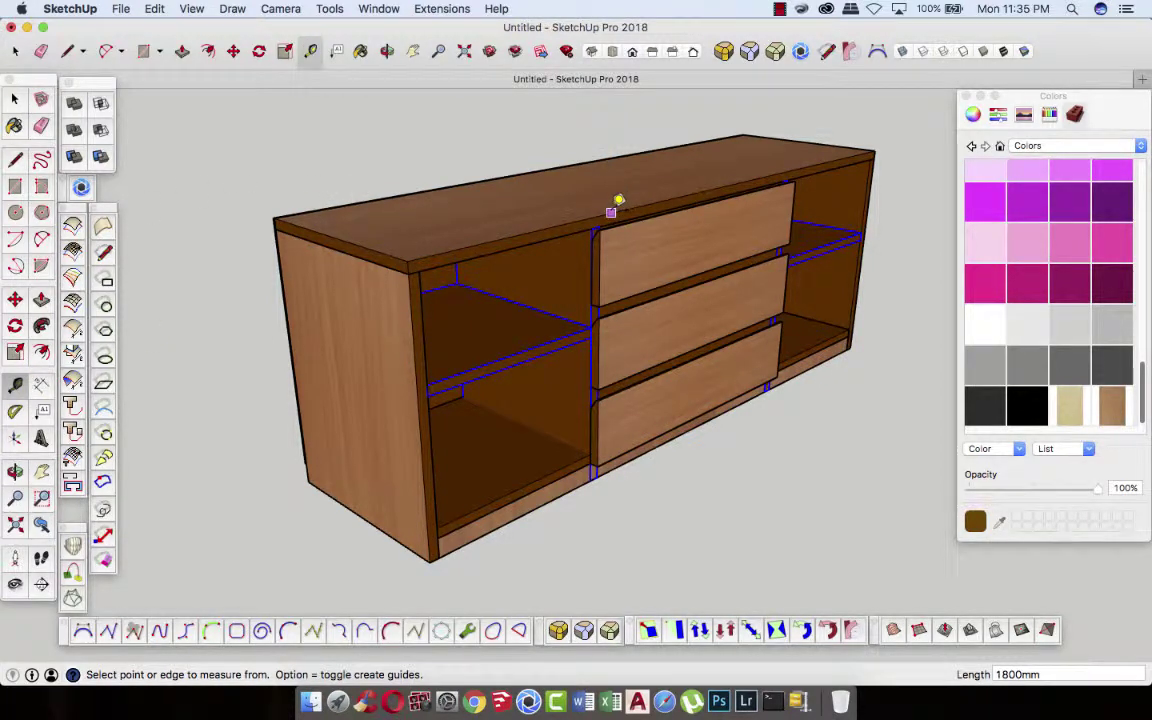
pyautogui.click(610, 207)
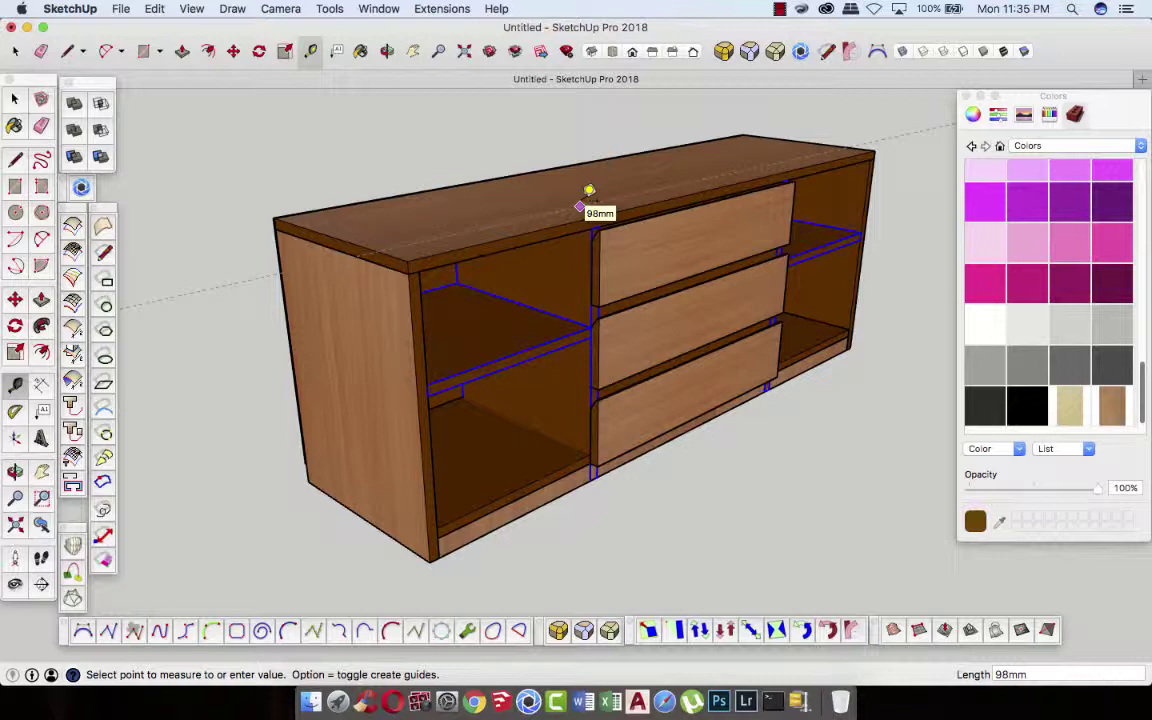
pyautogui.write('25')
pyautogui.press('Return')
pyautogui.press('space')
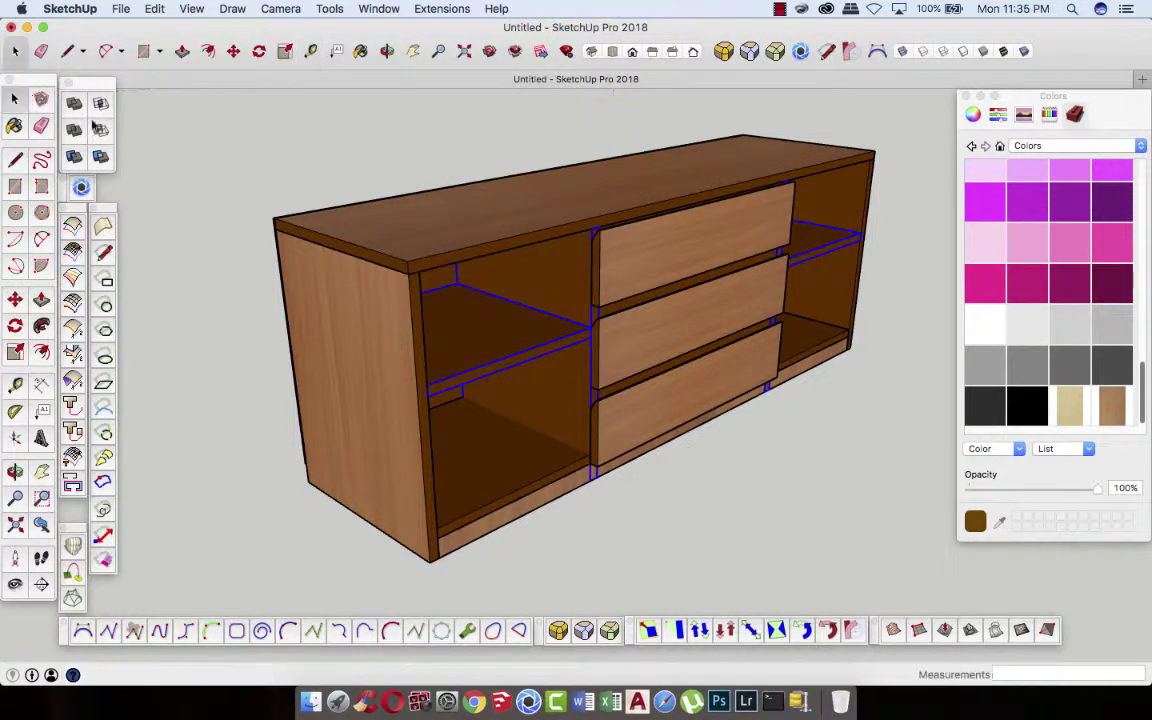
# - Push/pull the top slab's front face out 25mm so it overhangs, then close the group
pyautogui.click(546, 211)
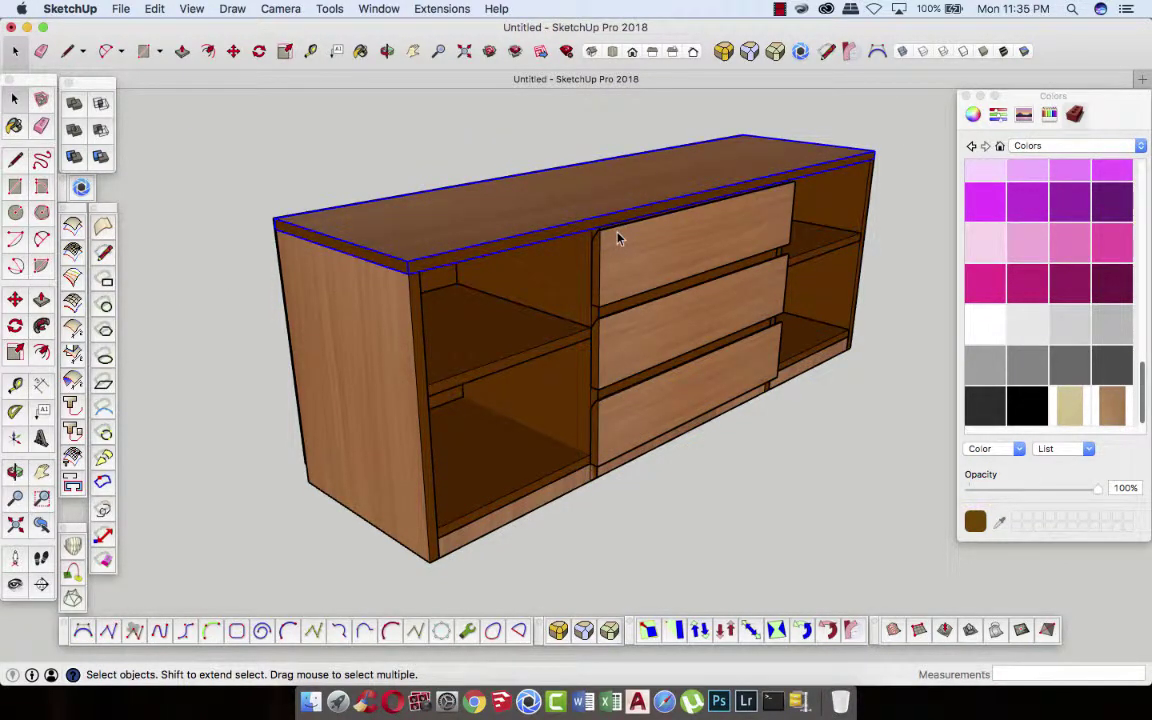
pyautogui.scroll(2, 617, 237)
pyautogui.doubleClick(577, 230)
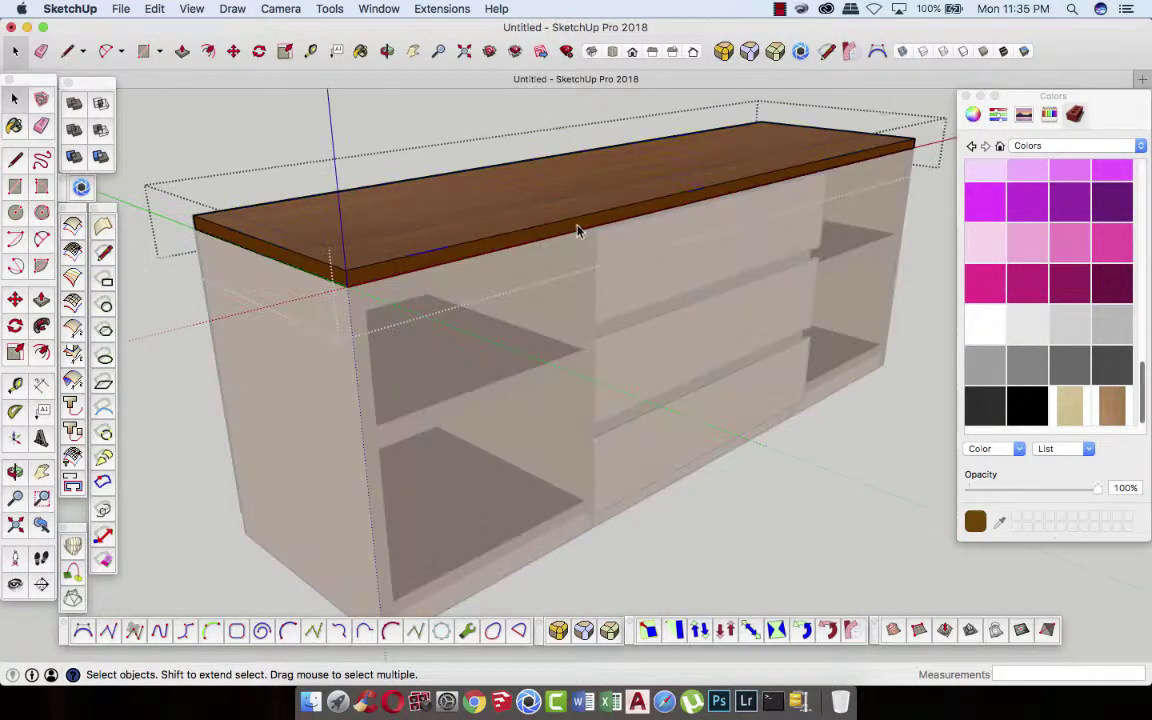
pyautogui.click(181, 51)
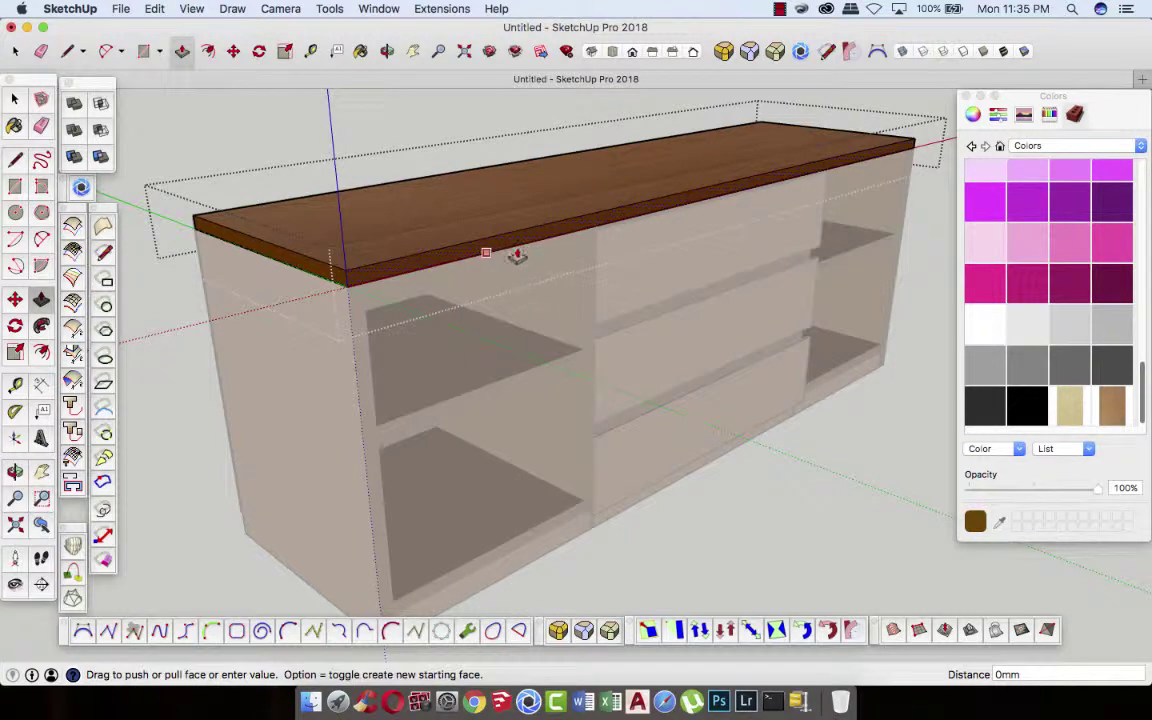
pyautogui.moveTo(507, 256); pyautogui.dragTo(524, 253)
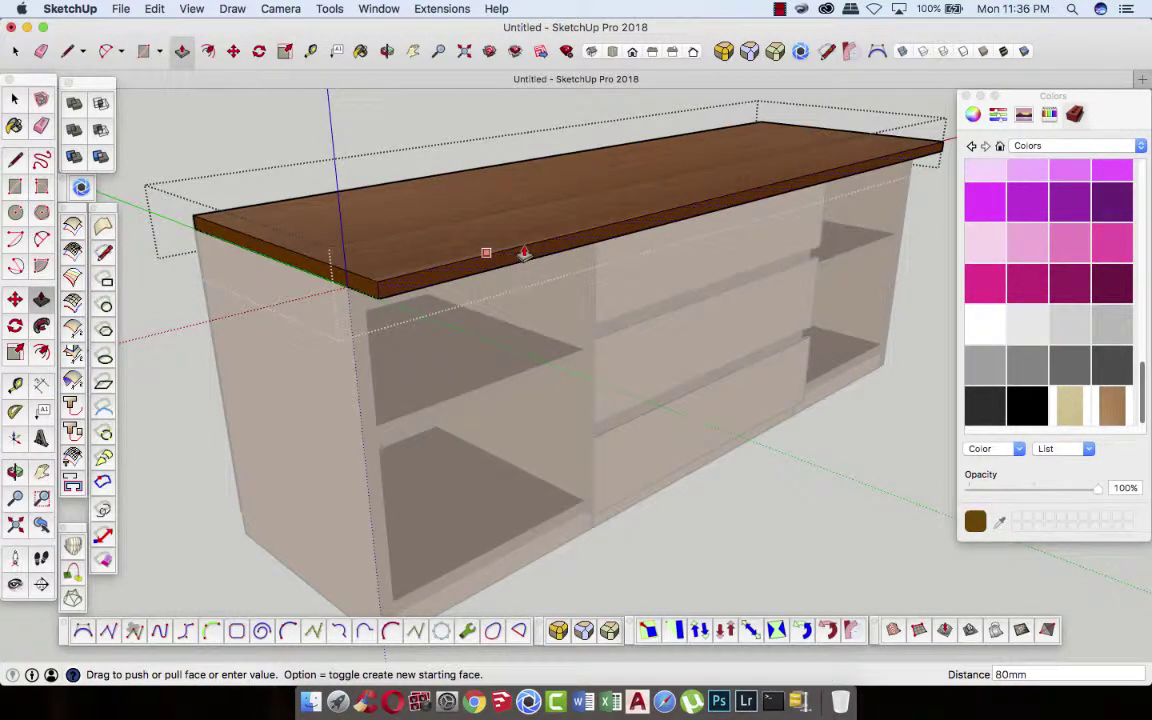
pyautogui.write('25')
pyautogui.press('Return')
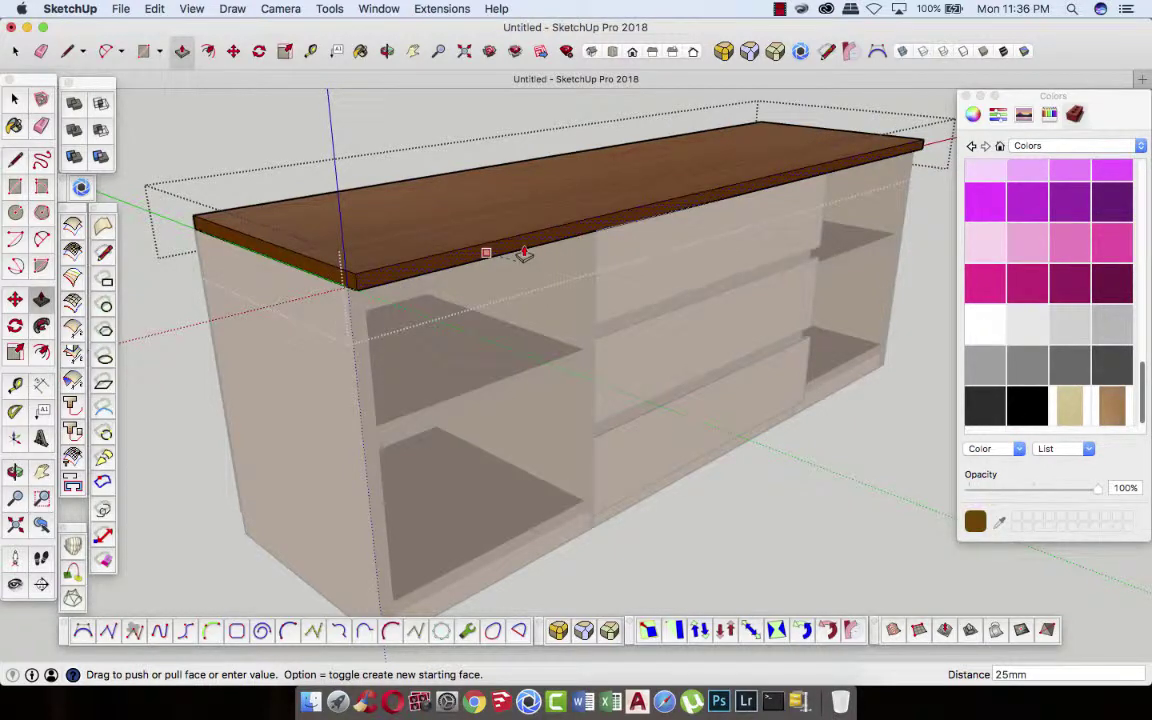
pyautogui.click(15, 99)
pyautogui.click(181, 123)
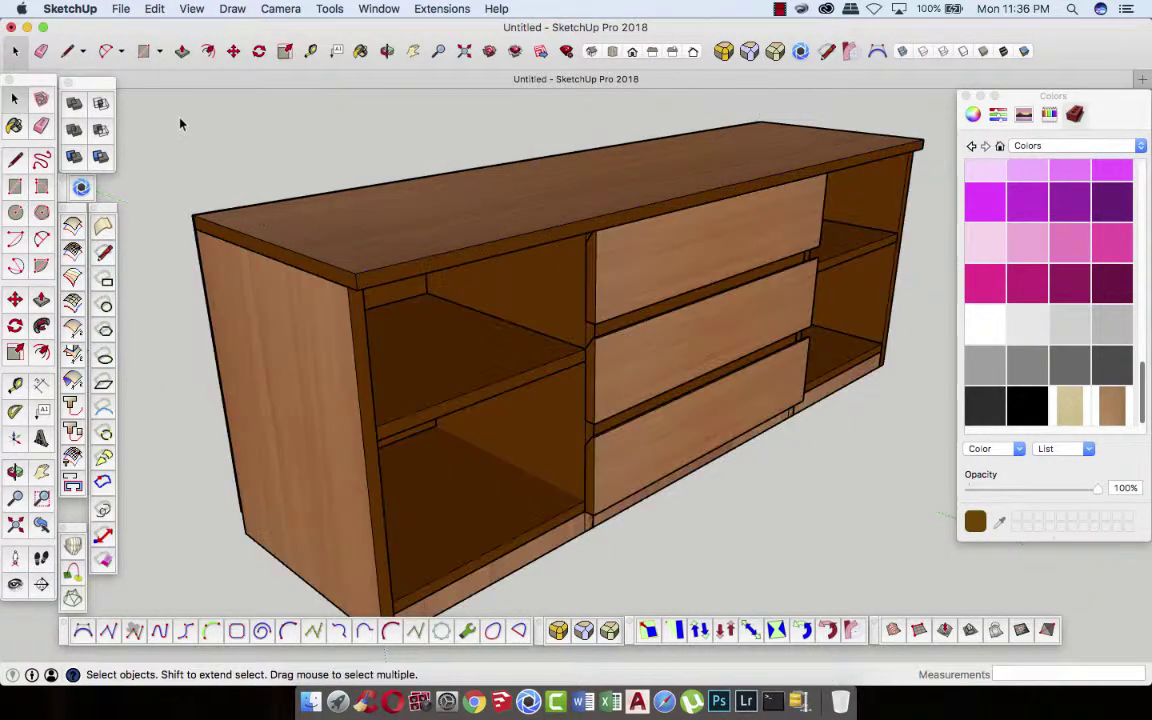
pyautogui.scroll(-2, 547, 219)
# - Orbit to a frontal view and box-select the three drawers
pyautogui.scroll(-2, 509, 185)
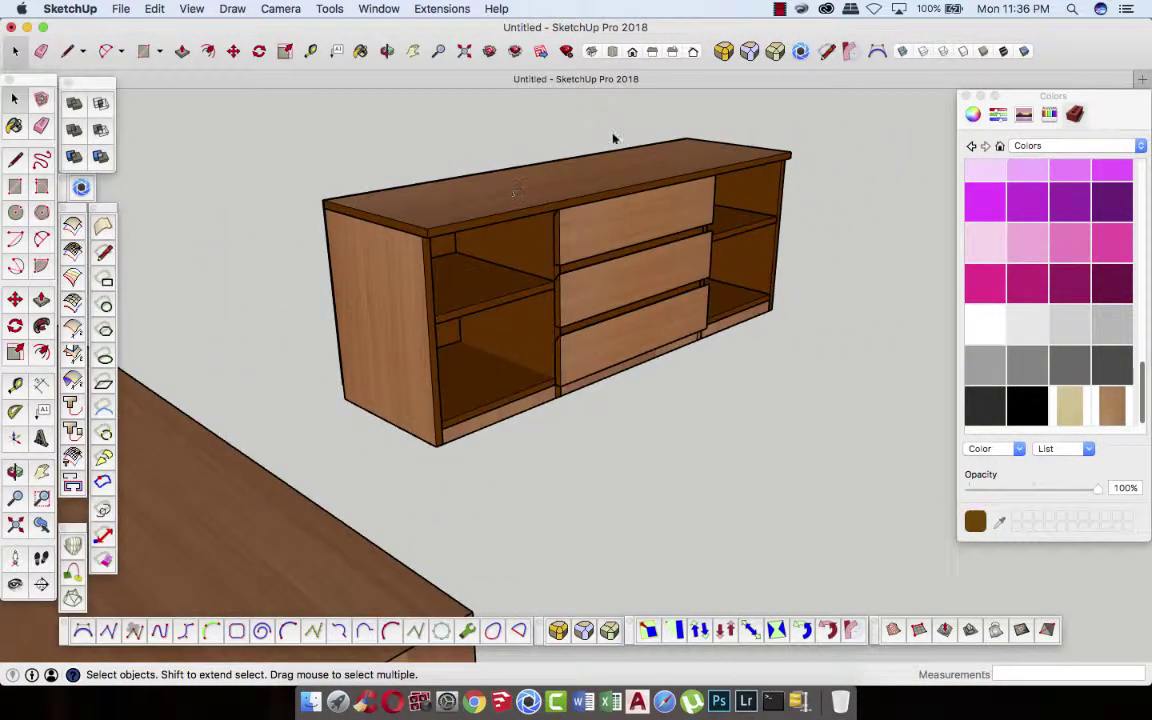
pyautogui.click(387, 51)
pyautogui.moveTo(478, 110); pyautogui.dragTo(335, 110)
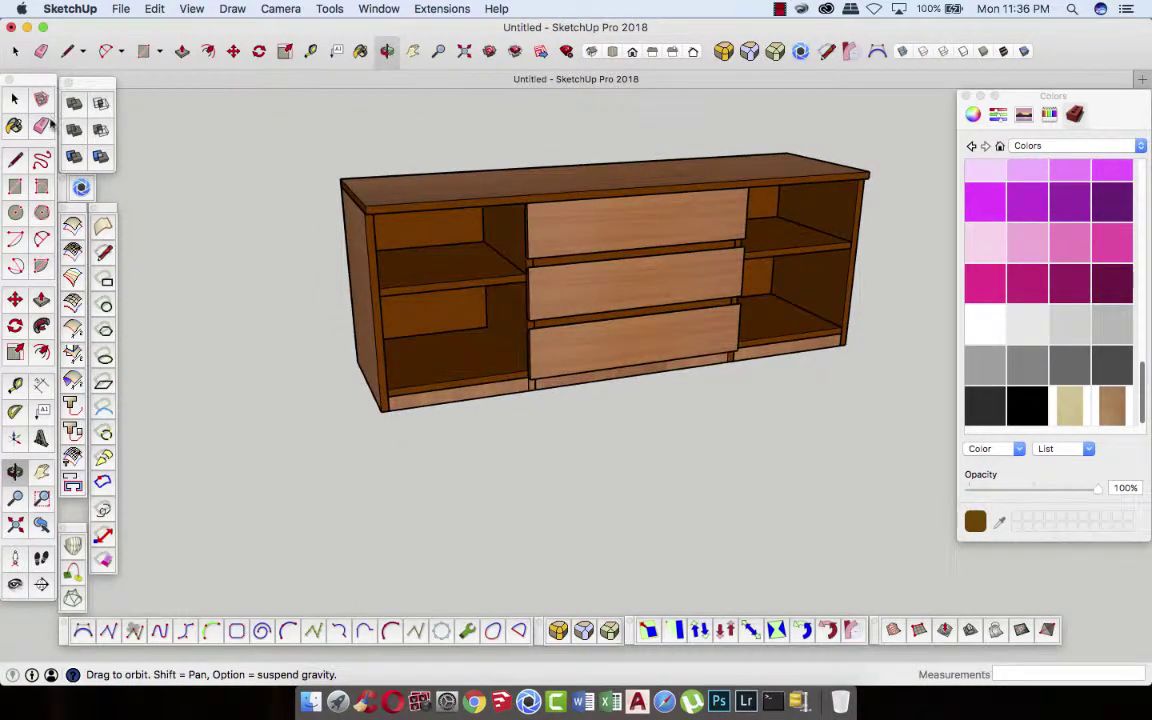
pyautogui.click(15, 99)
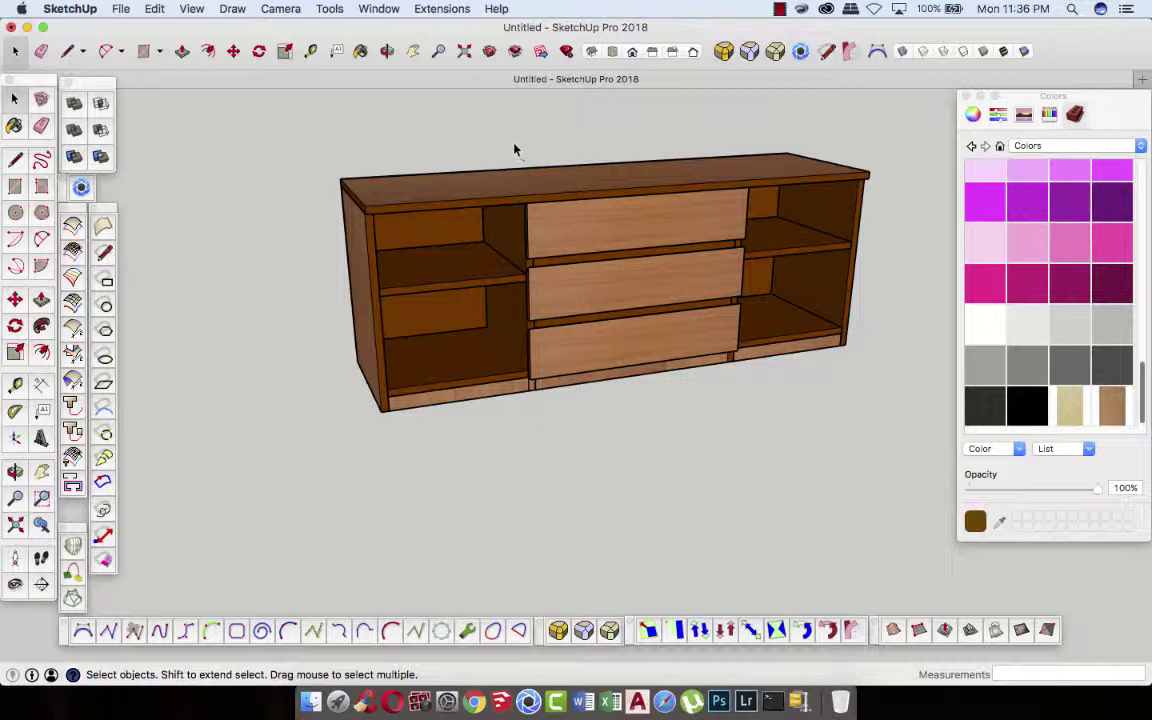
pyautogui.moveTo(513, 143); pyautogui.dragTo(748, 385)
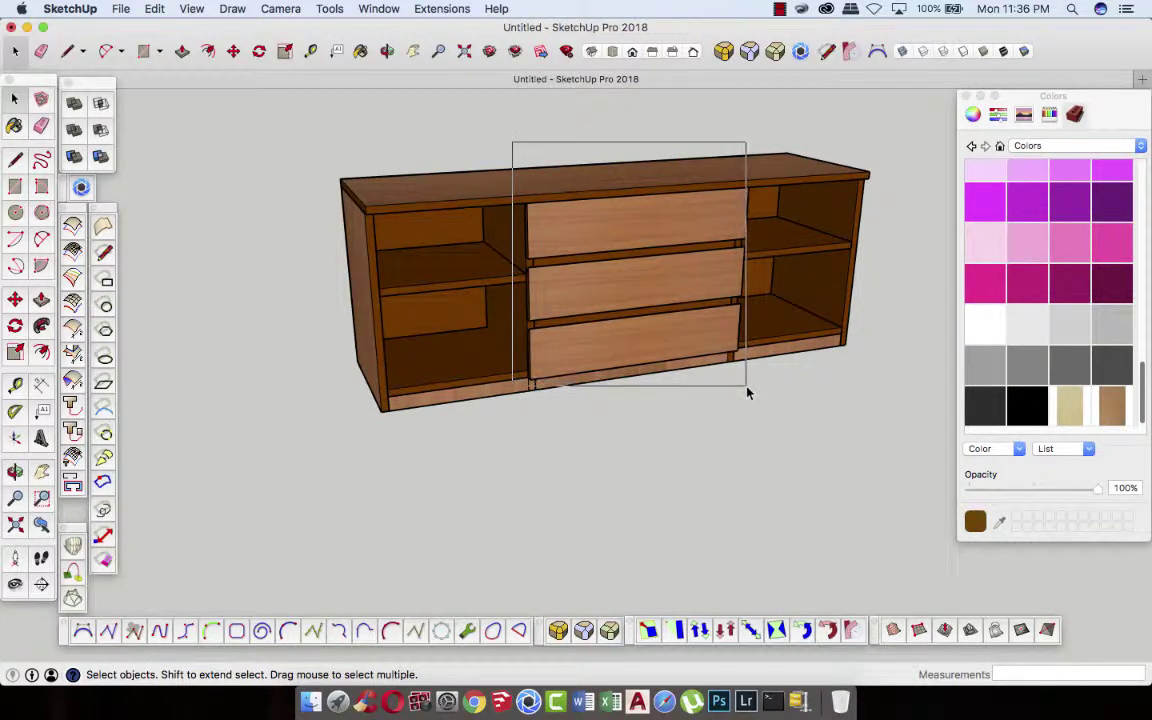
pyautogui.moveTo(748, 385); pyautogui.dragTo(757, 393)
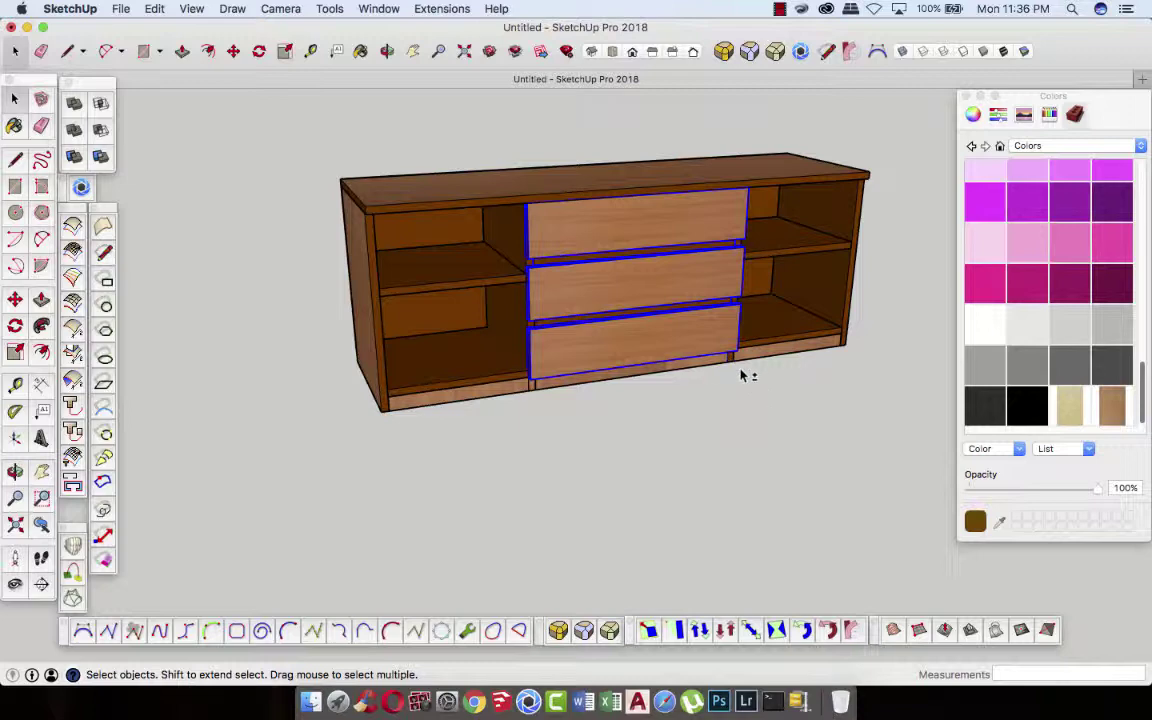
# - Scale the three drawers down vertically from the top to about 0.95 of their height
pyautogui.click(387, 51)
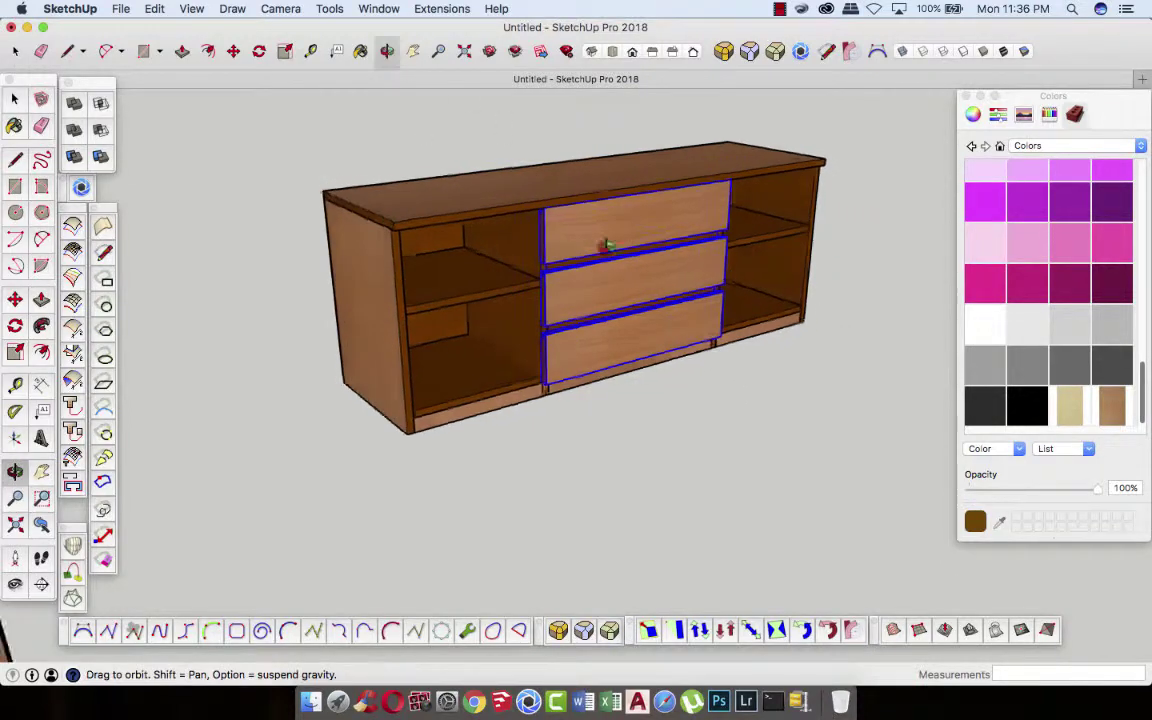
pyautogui.moveTo(560, 250); pyautogui.dragTo(604, 229)
pyautogui.scroll(3, 604, 229)
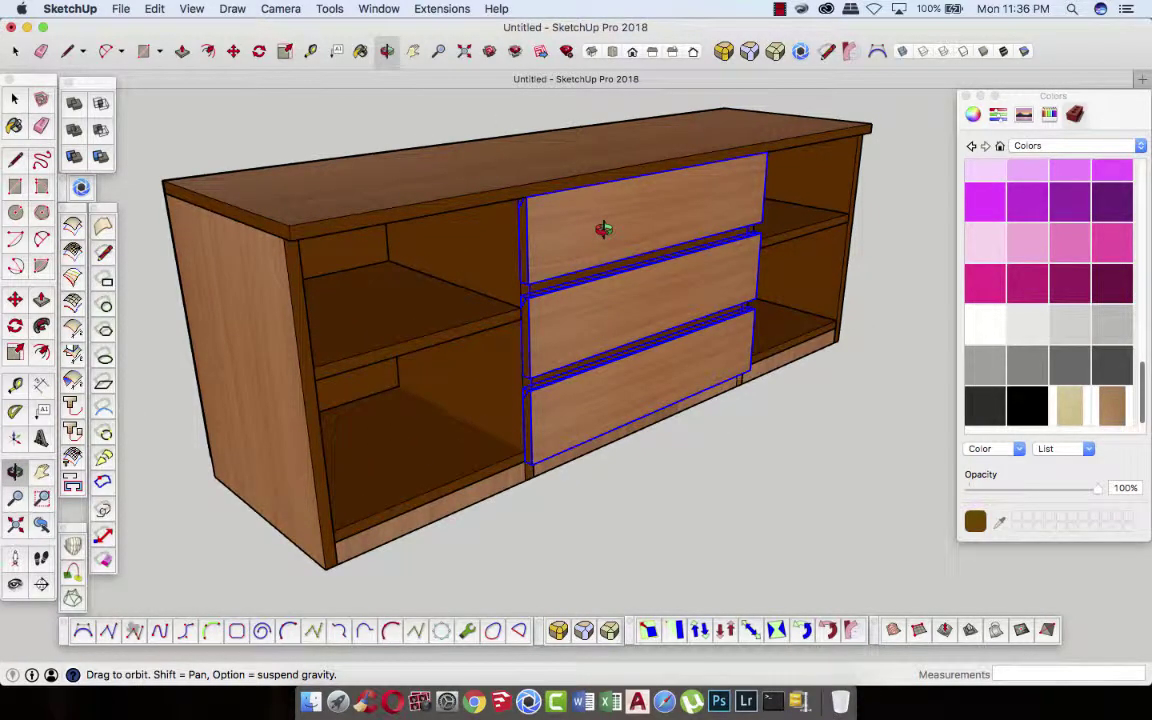
pyautogui.press('s')
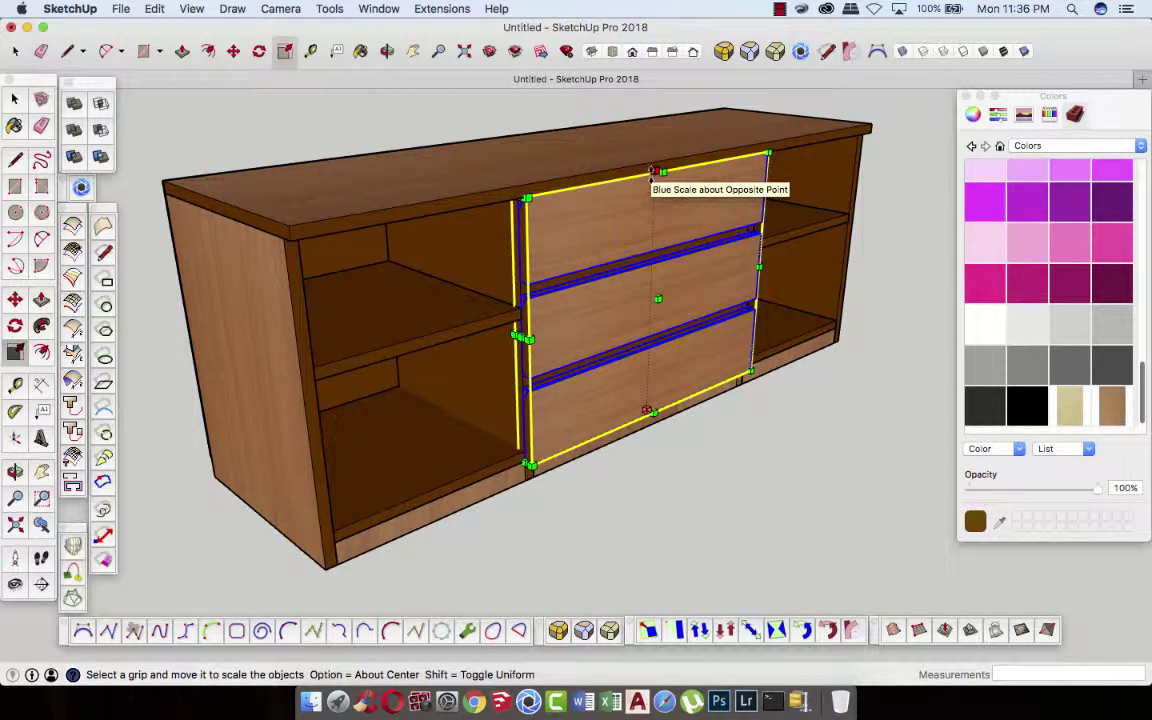
pyautogui.moveTo(651, 172); pyautogui.dragTo(519, 198)
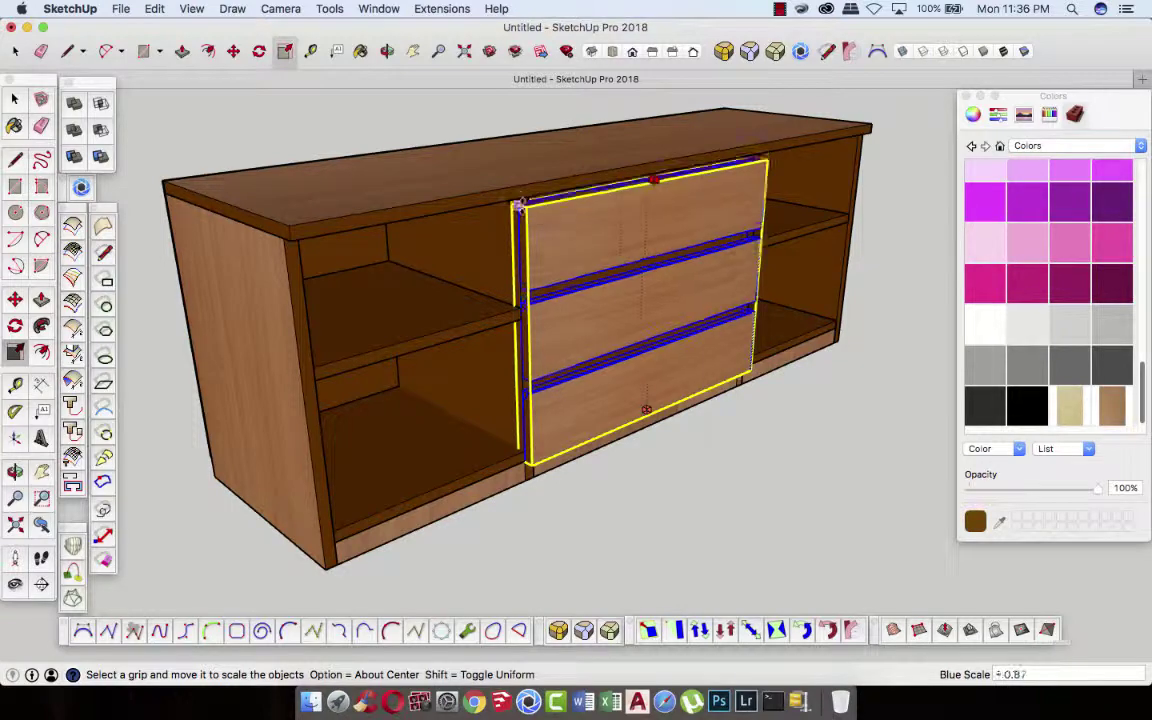
pyautogui.moveTo(519, 198)
pyautogui.mouseDown()
pyautogui.moveTo(638, 383)
pyautogui.moveTo(571, 357)
pyautogui.moveTo(527, 207)
pyautogui.moveTo(509, 193)
pyautogui.moveTo(509, 206)
pyautogui.mouseUp()
pyautogui.scroll(2, 522, 207)
pyautogui.scroll(5, 522, 207)
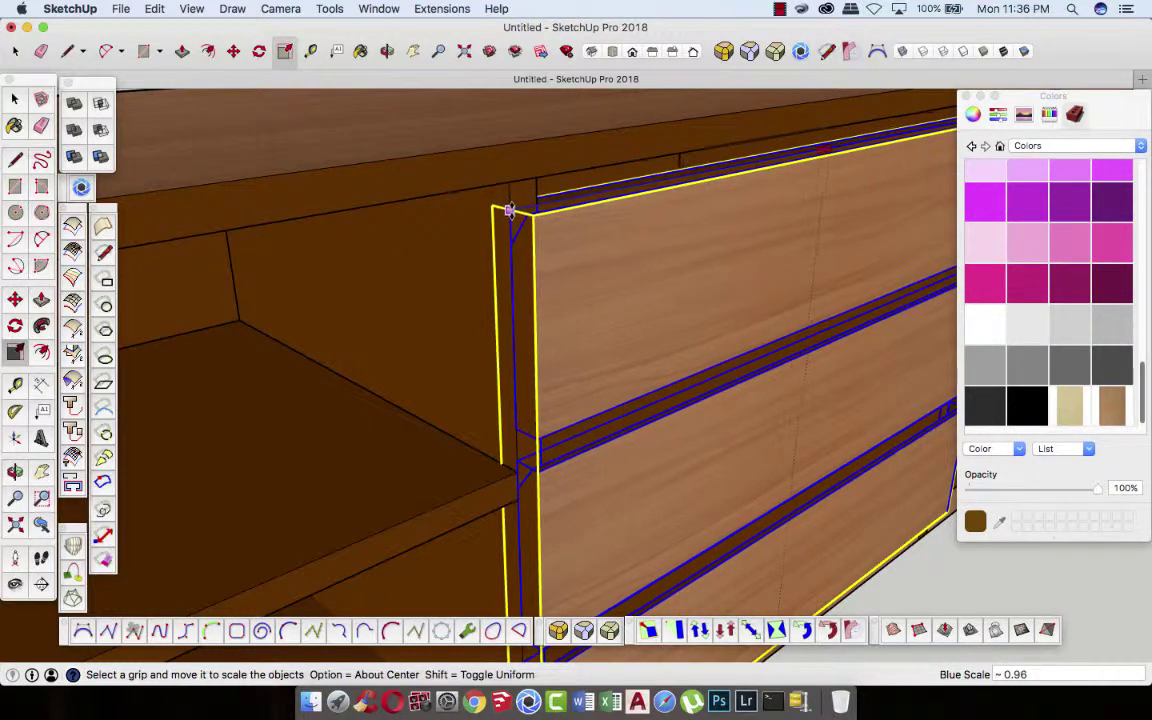
pyautogui.moveTo(509, 205); pyautogui.dragTo(512, 220)
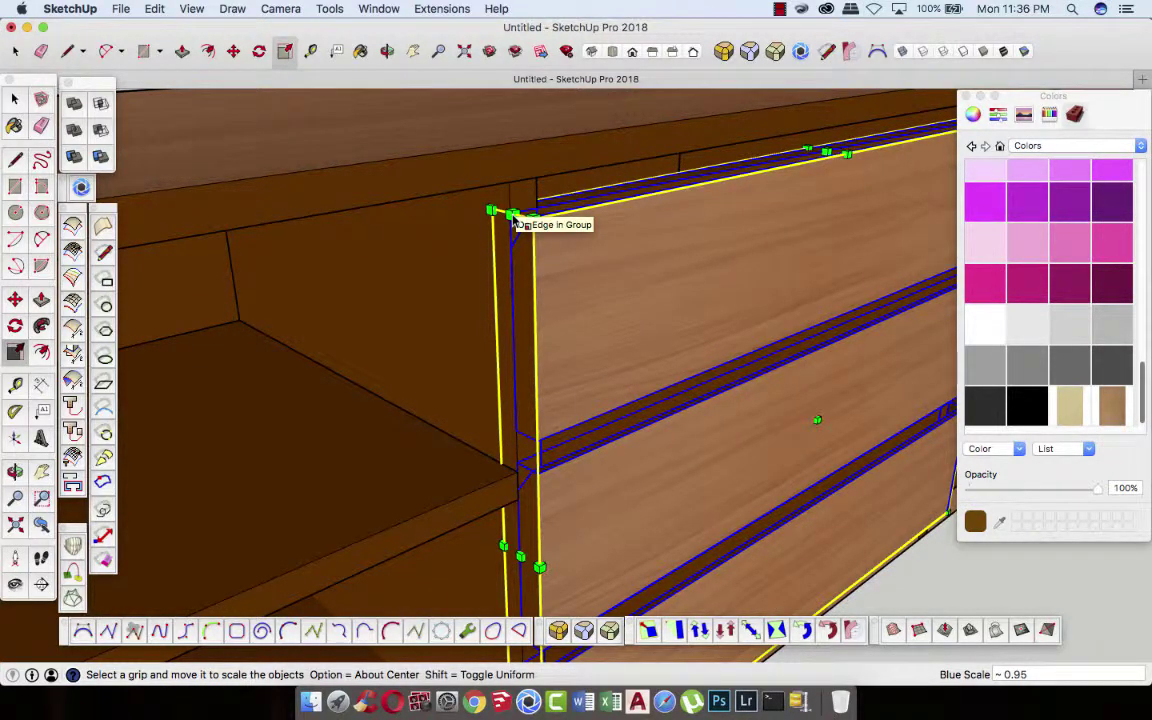
pyautogui.scroll(-3, 670, 430)
pyautogui.scroll(-2, 670, 430)
# - Clear the selection and scale the thin strip above the top drawer flat
pyautogui.click(14, 99)
pyautogui.click(237, 188)
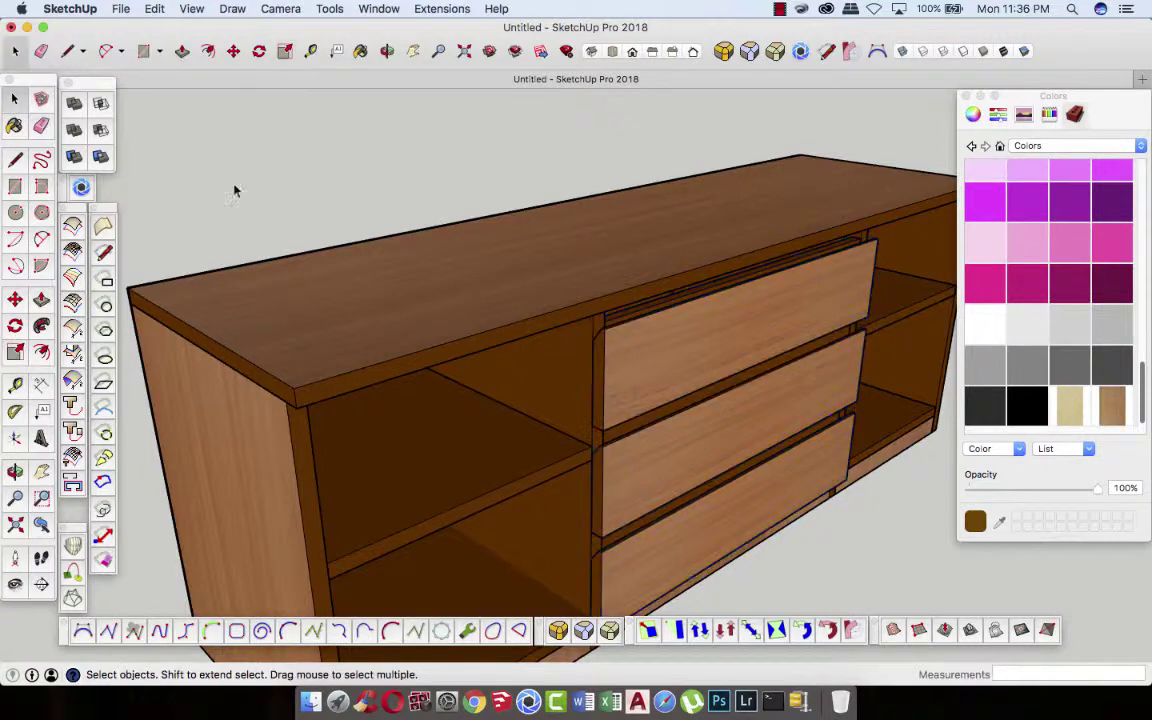
pyautogui.scroll(3, 625, 334)
pyautogui.scroll(3, 617, 325)
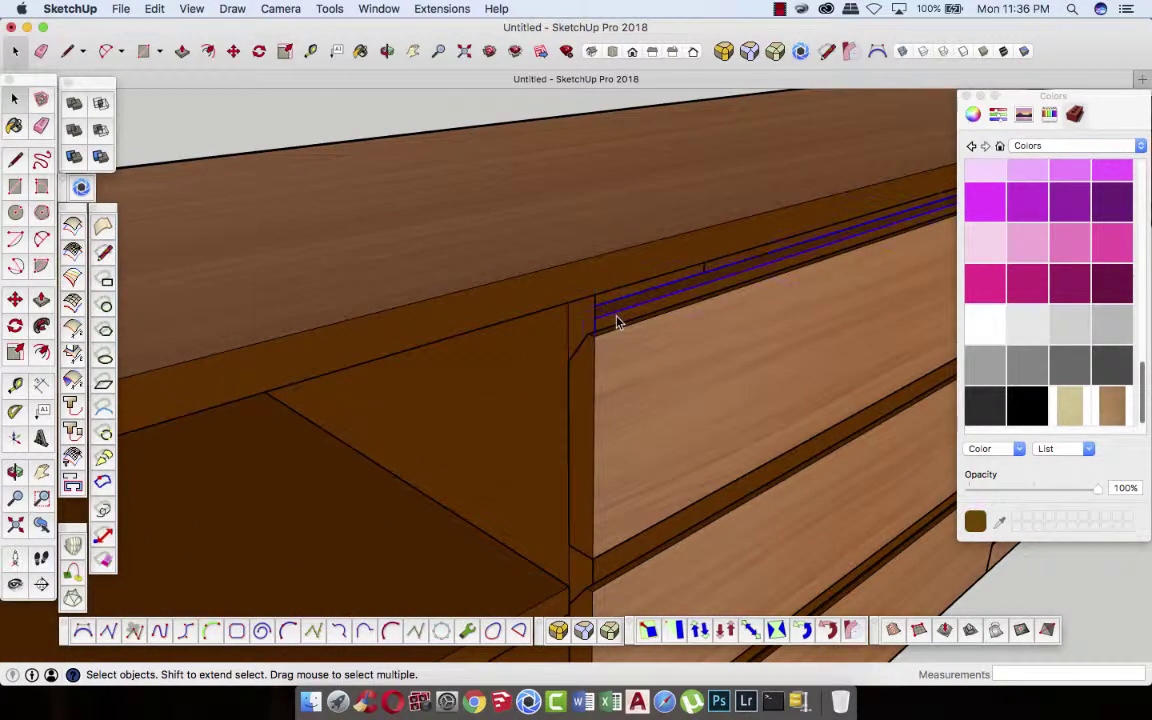
pyautogui.press('s')
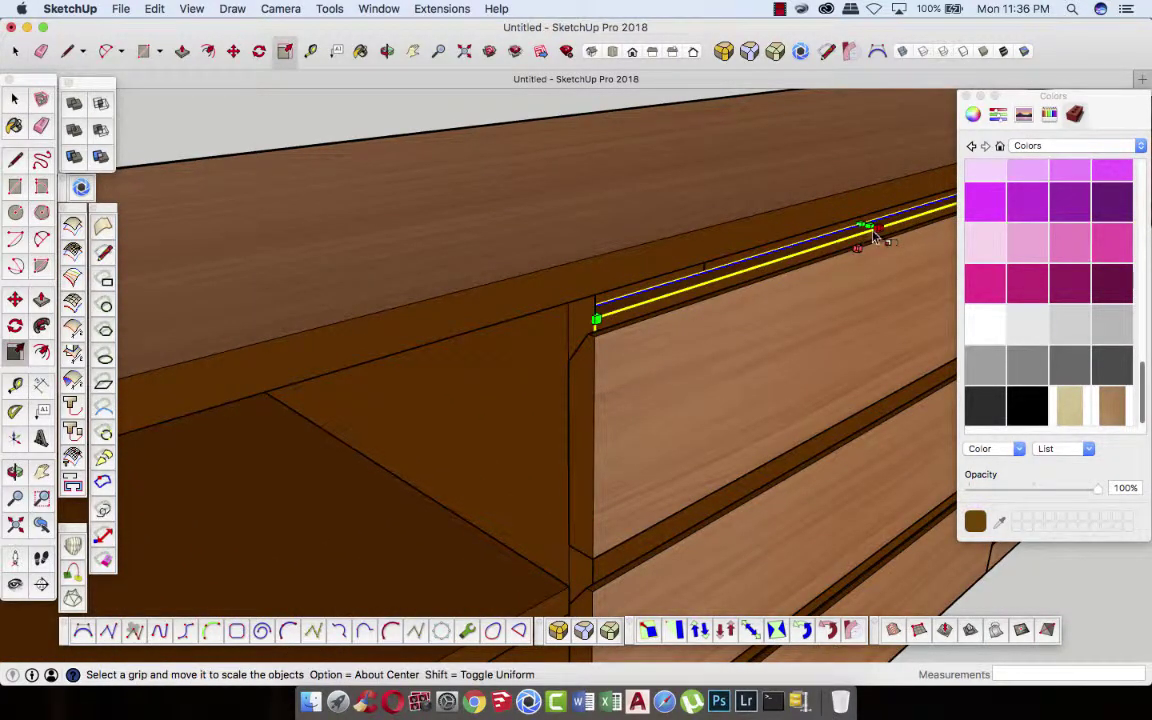
pyautogui.moveTo(866, 232); pyautogui.dragTo(587, 297)
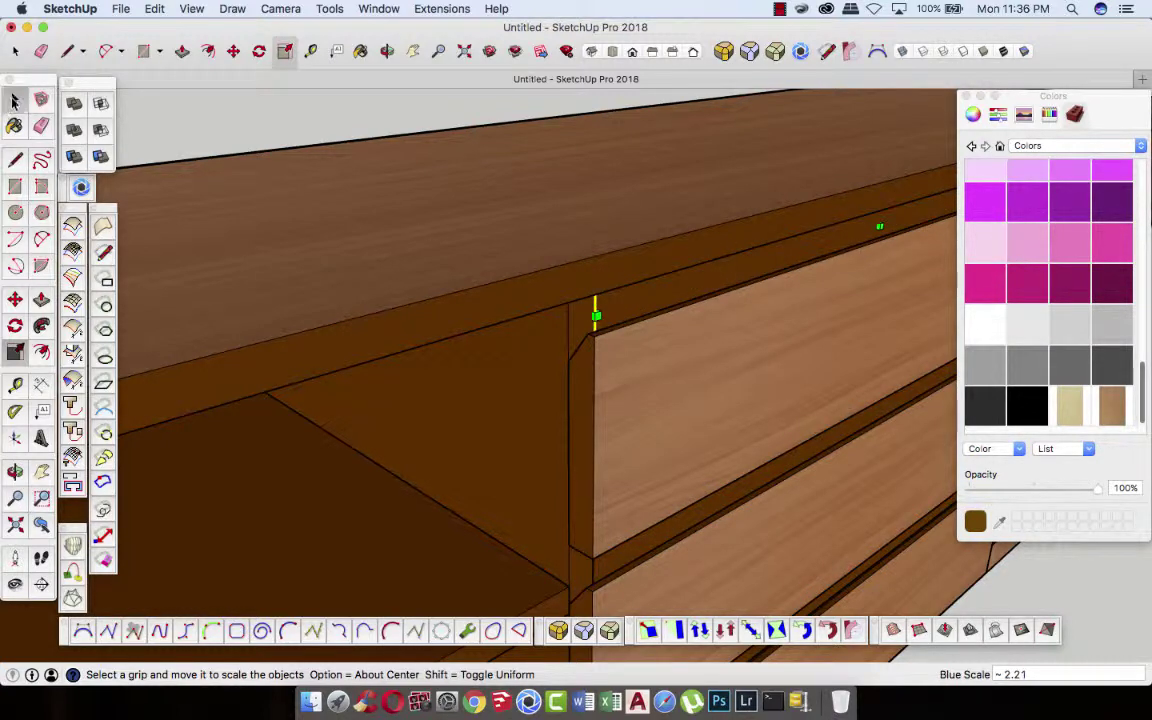
pyautogui.click(14, 99)
# - Orbit and zoom to a frontal view to check the shortened drawers
pyautogui.scroll(-3, 411, 275)
pyautogui.scroll(-3, 411, 275)
pyautogui.scroll(-2, 411, 275)
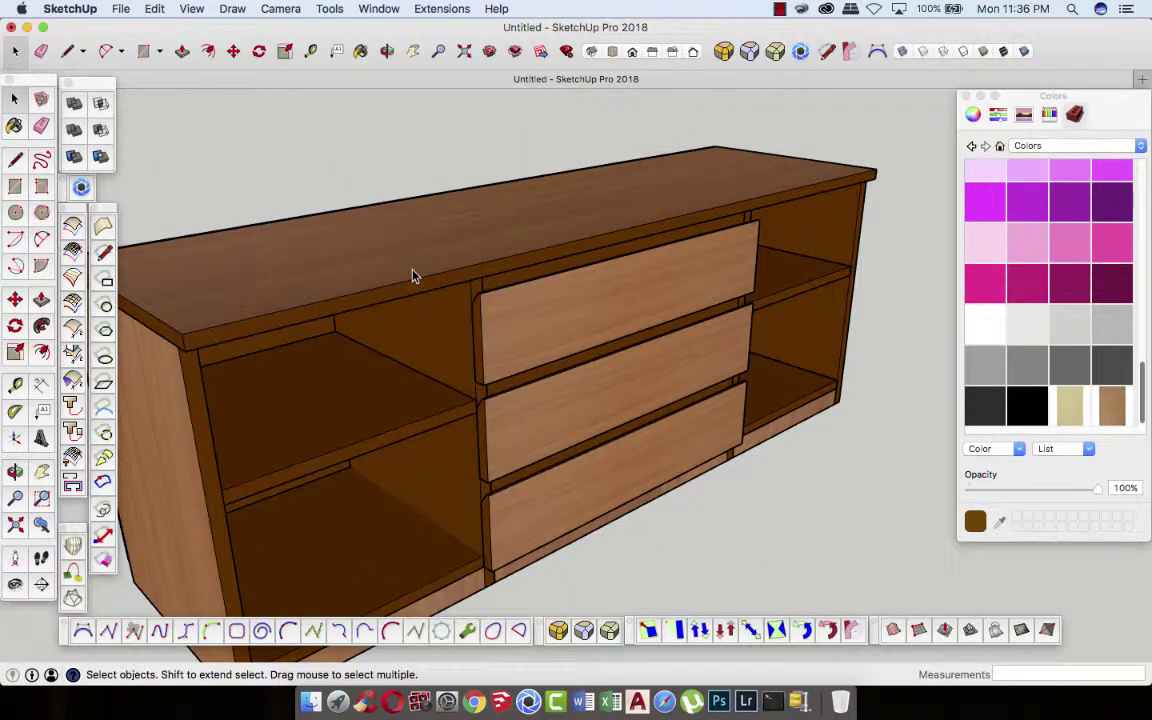
pyautogui.scroll(-2, 411, 275)
pyautogui.click(387, 51)
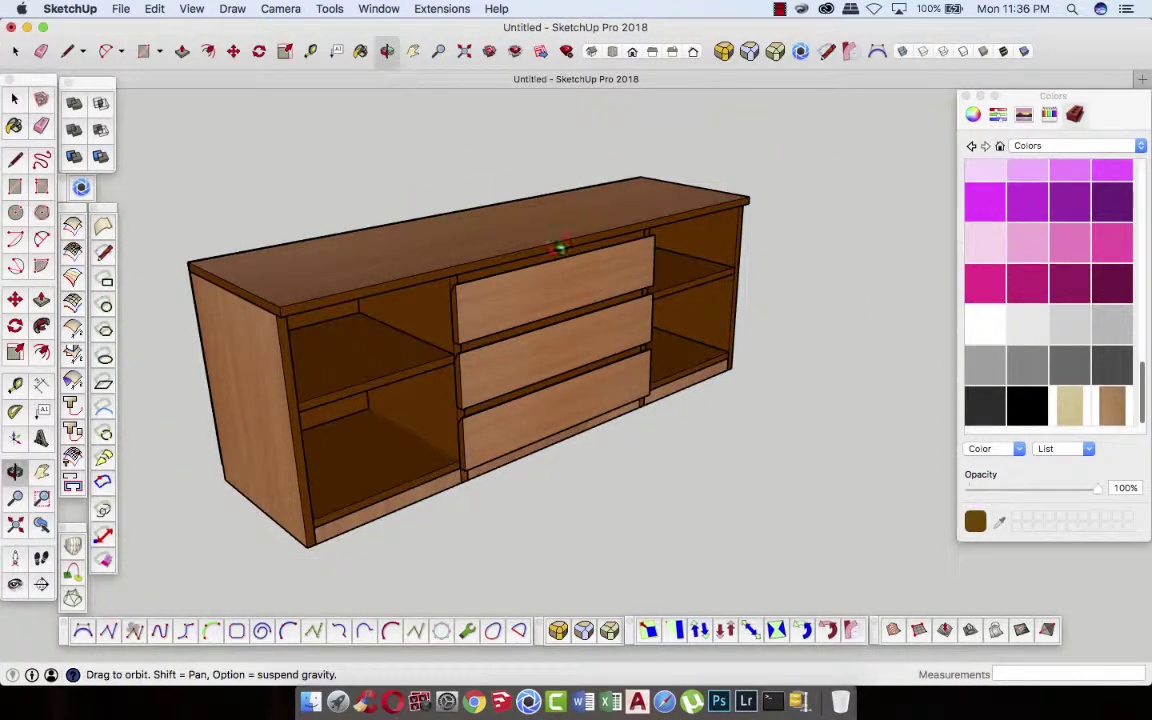
pyautogui.moveTo(530, 250)
pyautogui.mouseDown()
pyautogui.moveTo(503, 328)
pyautogui.moveTo(355, 321)
pyautogui.moveTo(455, 265)
pyautogui.moveTo(556, 302)
pyautogui.moveTo(430, 370)
pyautogui.moveTo(478, 341)
pyautogui.mouseUp()
pyautogui.scroll(-3, 411, 380)
pyautogui.scroll(3, 489, 360)
pyautogui.scroll(2, 497, 360)
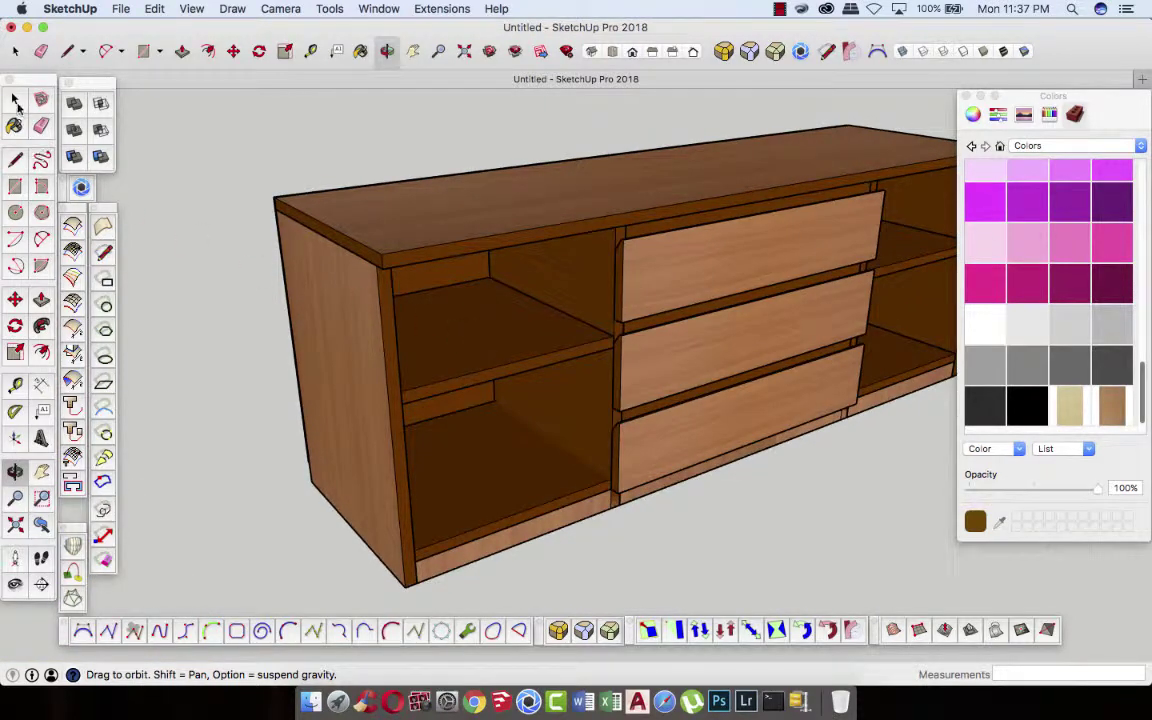
# - Select the left shelf and bottom panel top faces, and paint the right shelf lighter tan-brown
pyautogui.click(15, 98)
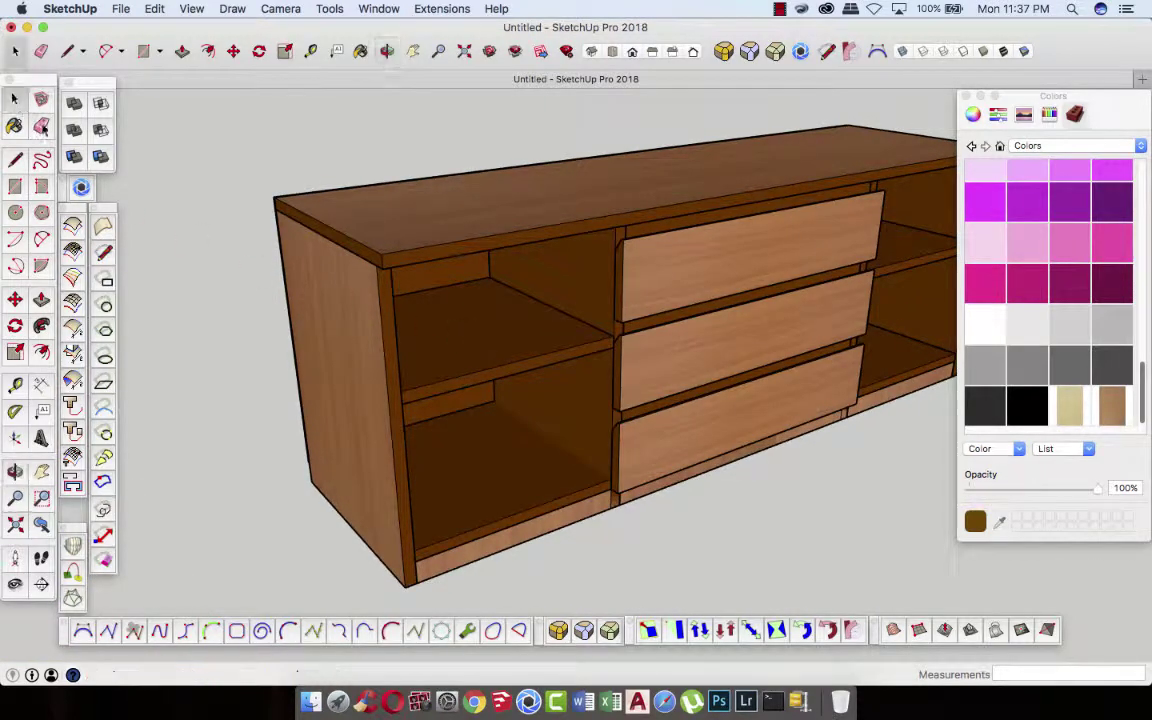
pyautogui.doubleClick(466, 329)
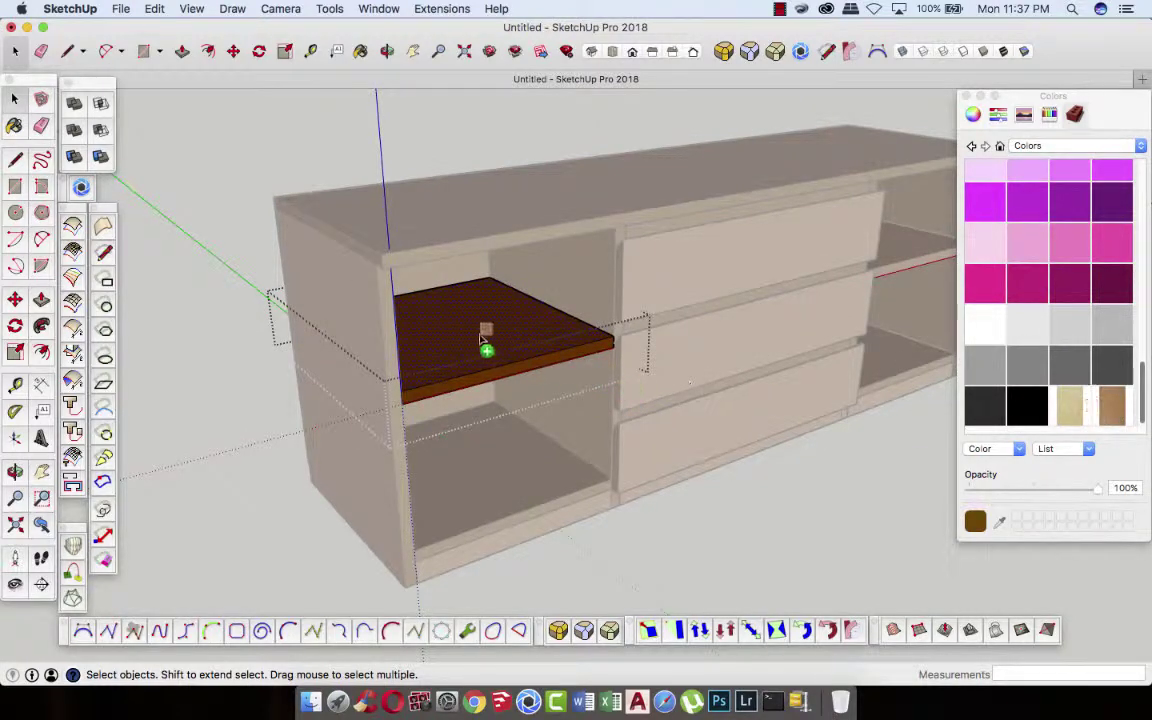
pyautogui.click(483, 342)
pyautogui.press('Escape')
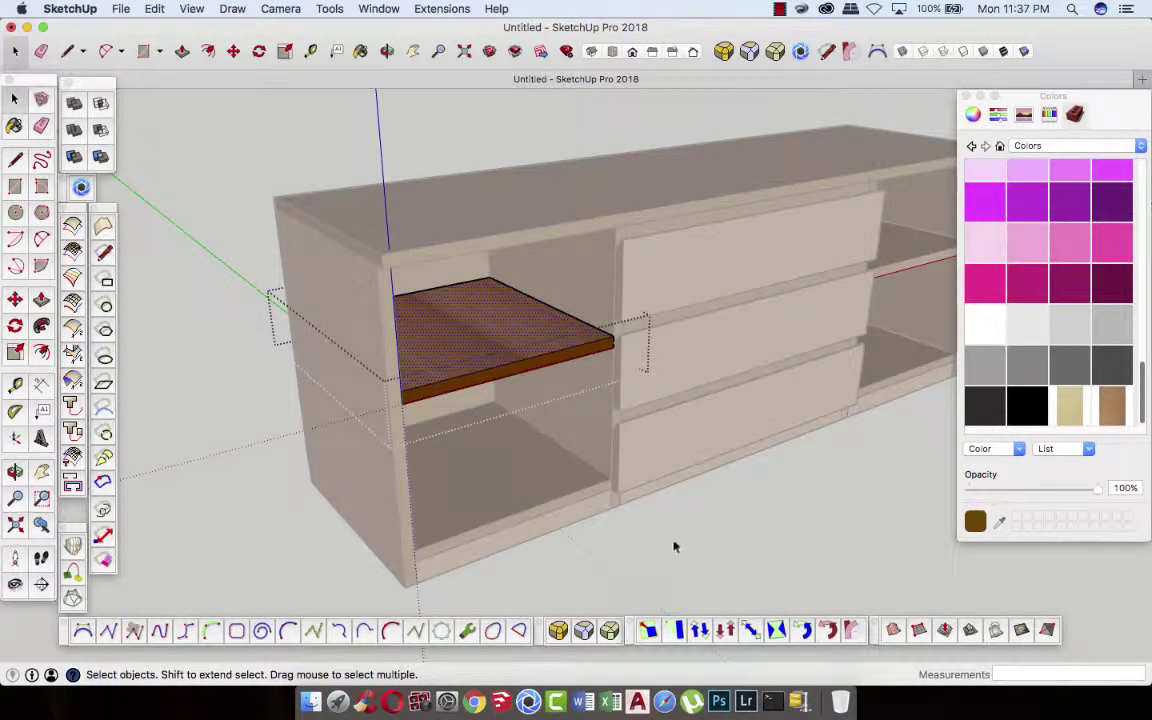
pyautogui.press('Escape')
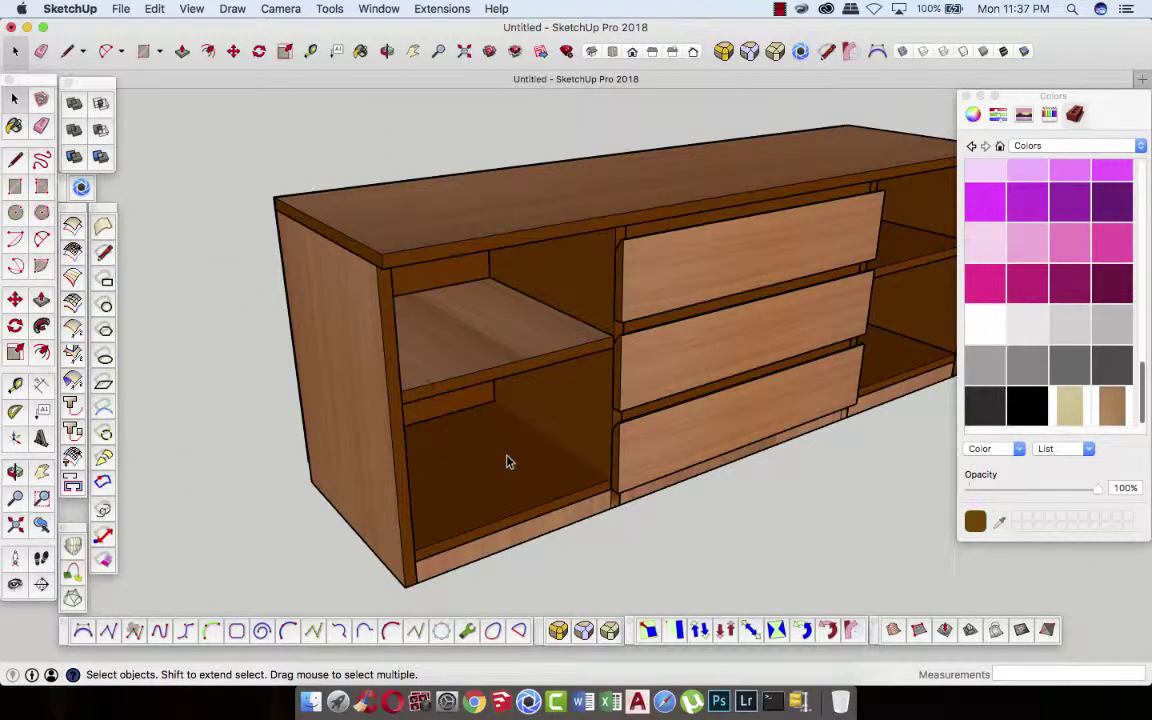
pyautogui.click(499, 455)
pyautogui.doubleClick(499, 455)
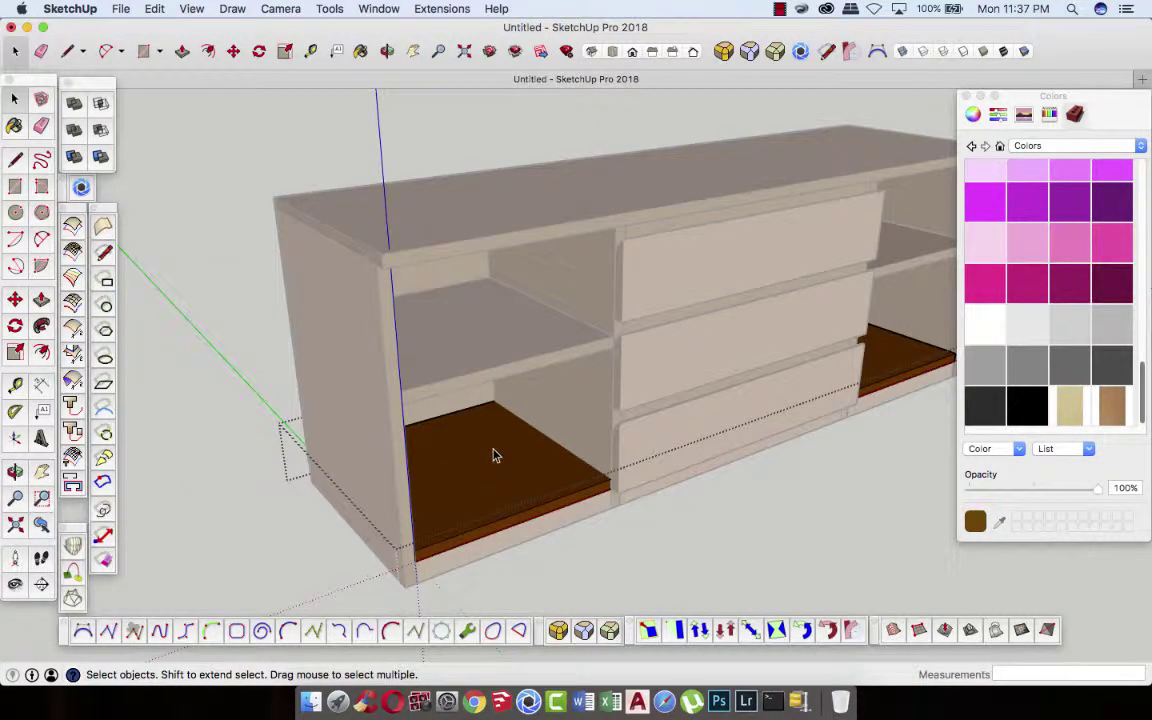
pyautogui.click(507, 482)
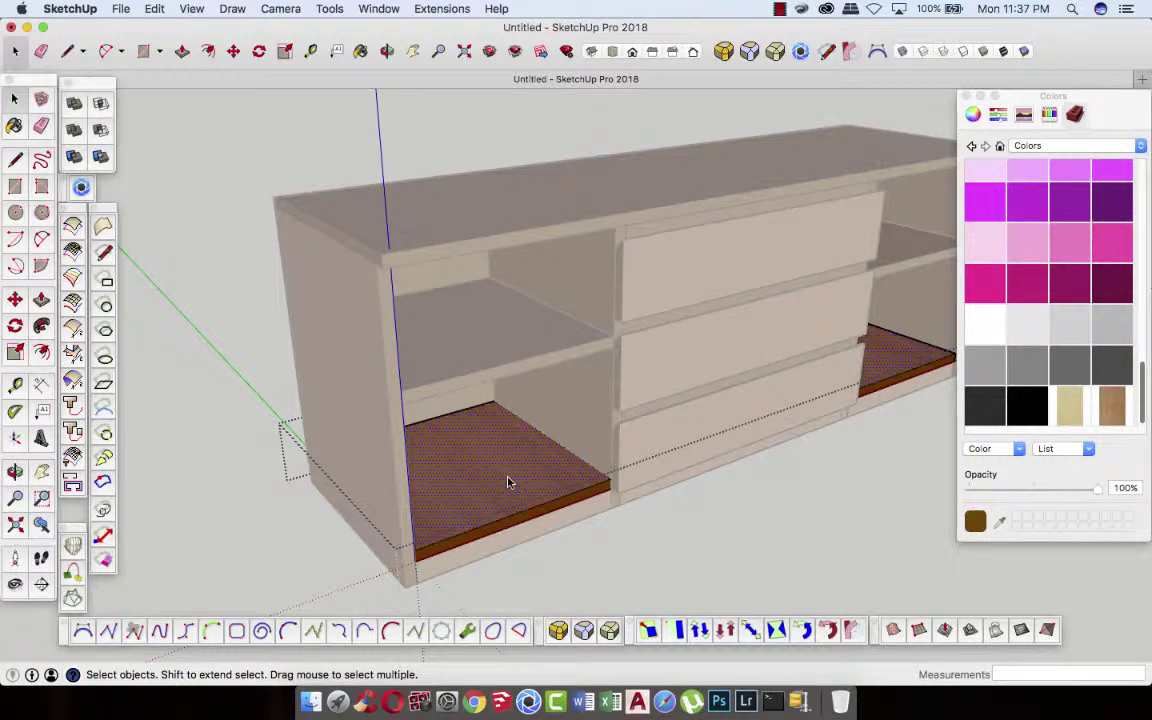
pyautogui.click(780, 538)
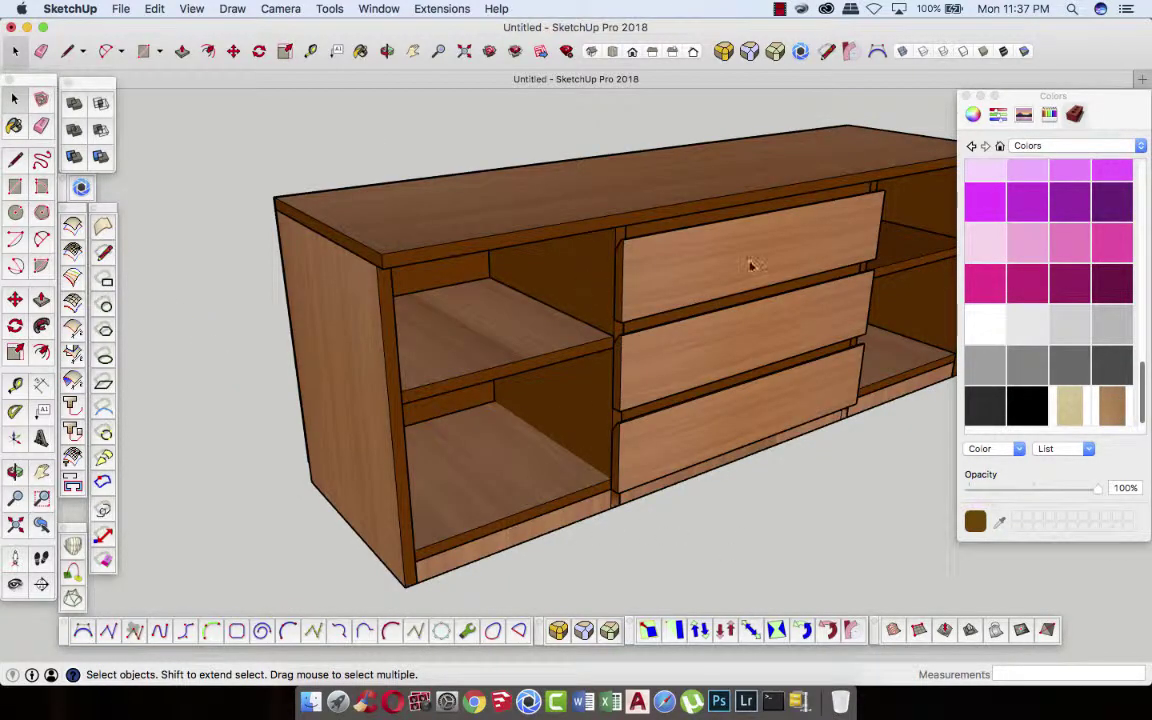
pyautogui.doubleClick(897, 252)
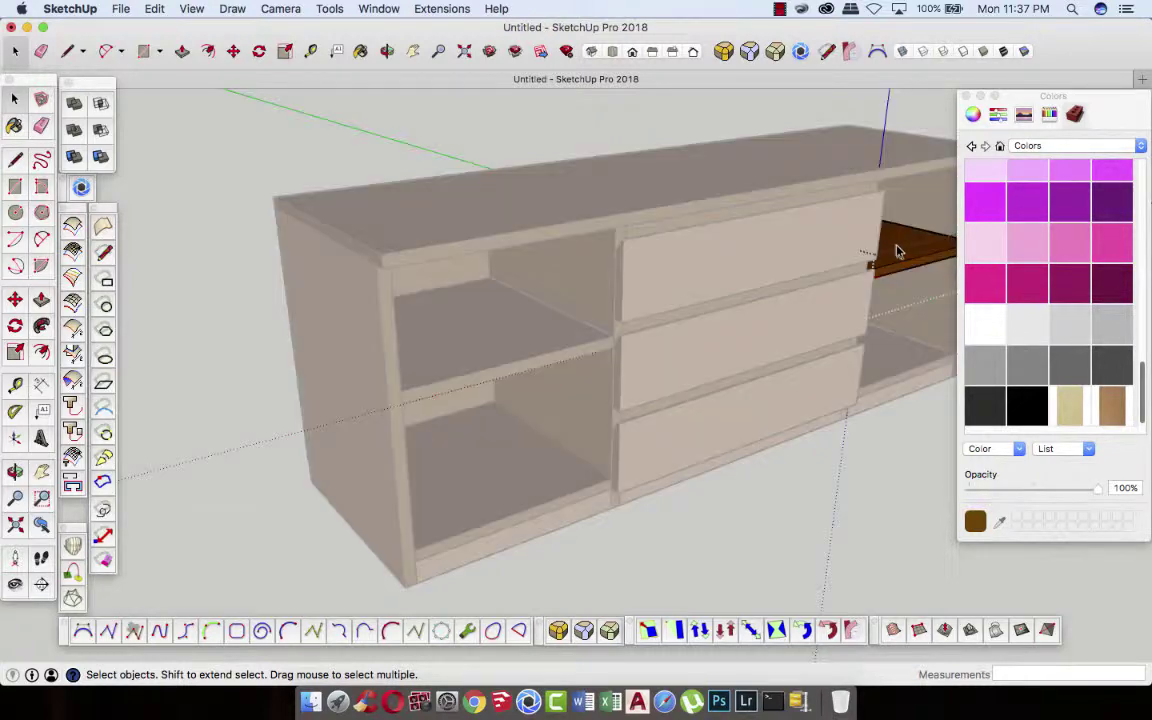
pyautogui.click(915, 256)
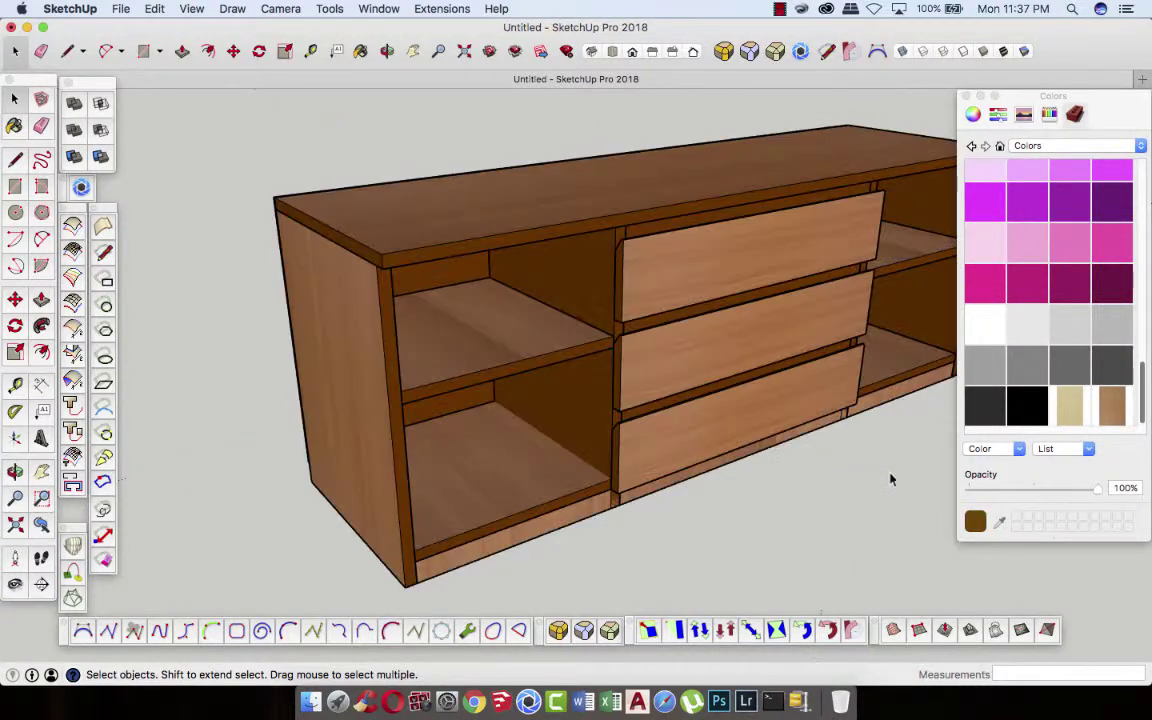
# - From the sideboard's left side, select all faces of the divider panel group
pyautogui.press('o')
pyautogui.moveTo(817, 497); pyautogui.dragTo(617, 481)
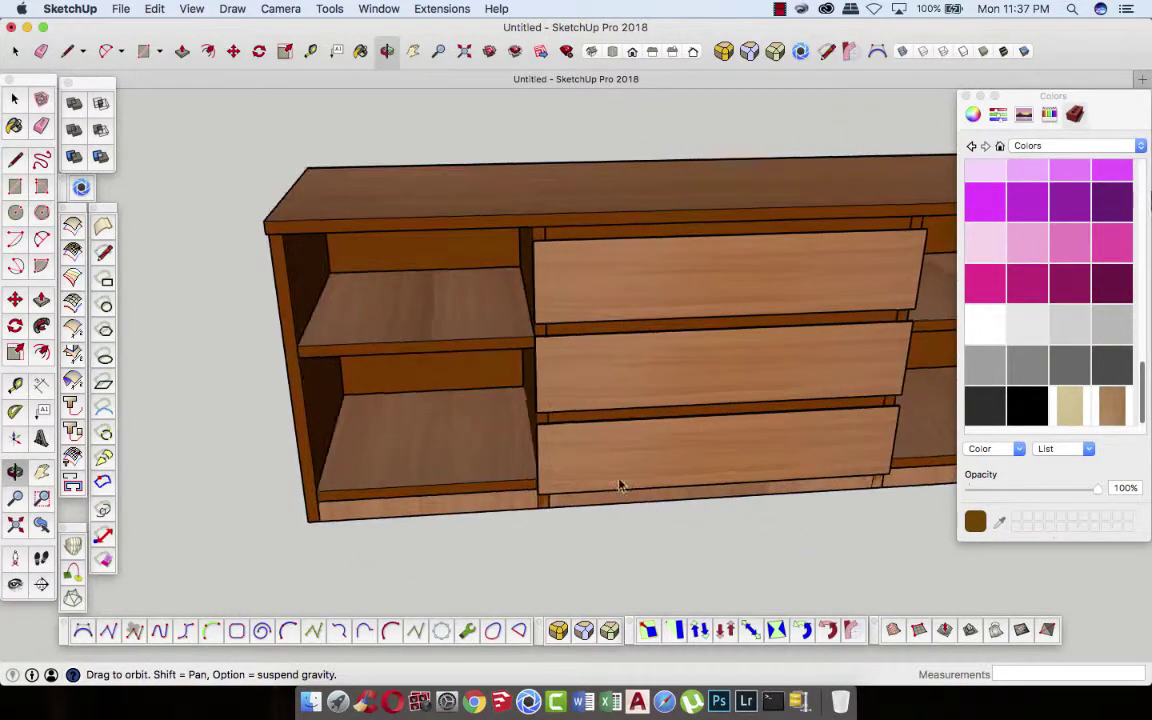
pyautogui.press('space')
pyautogui.scroll(-3, 560, 452)
pyautogui.scroll(-3, 578, 491)
pyautogui.moveTo(569, 505); pyautogui.dragTo(657, 510, button='middle')
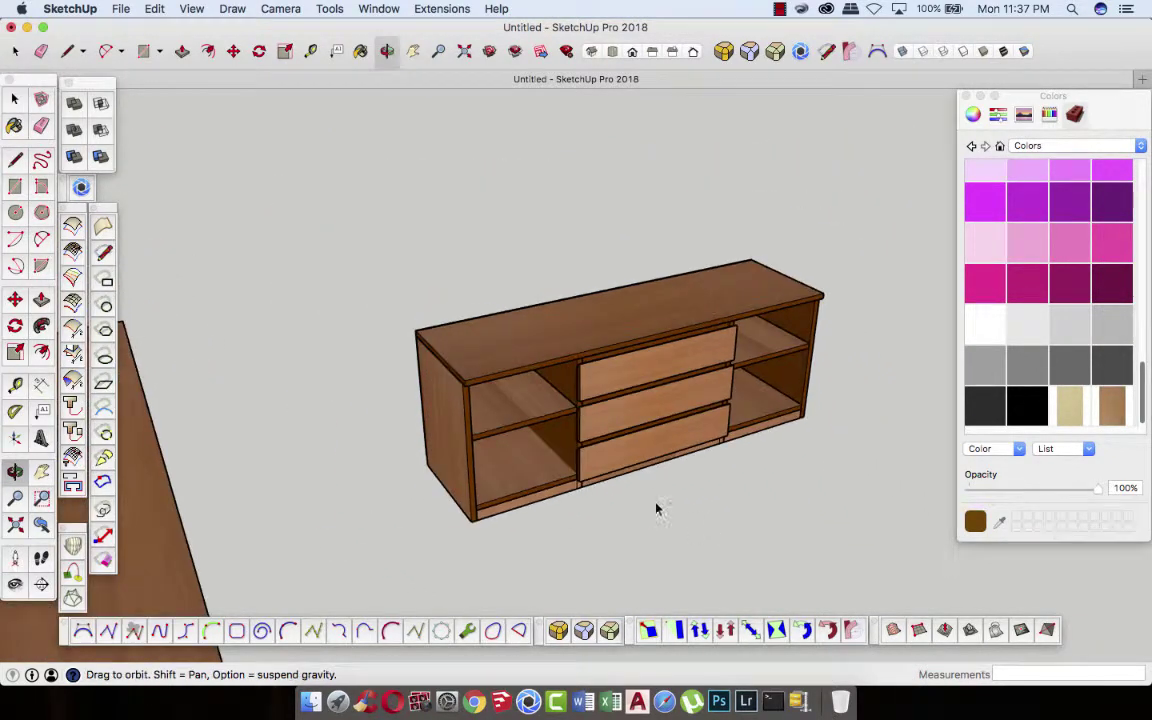
pyautogui.scroll(2, 577, 427)
pyautogui.scroll(2, 562, 380)
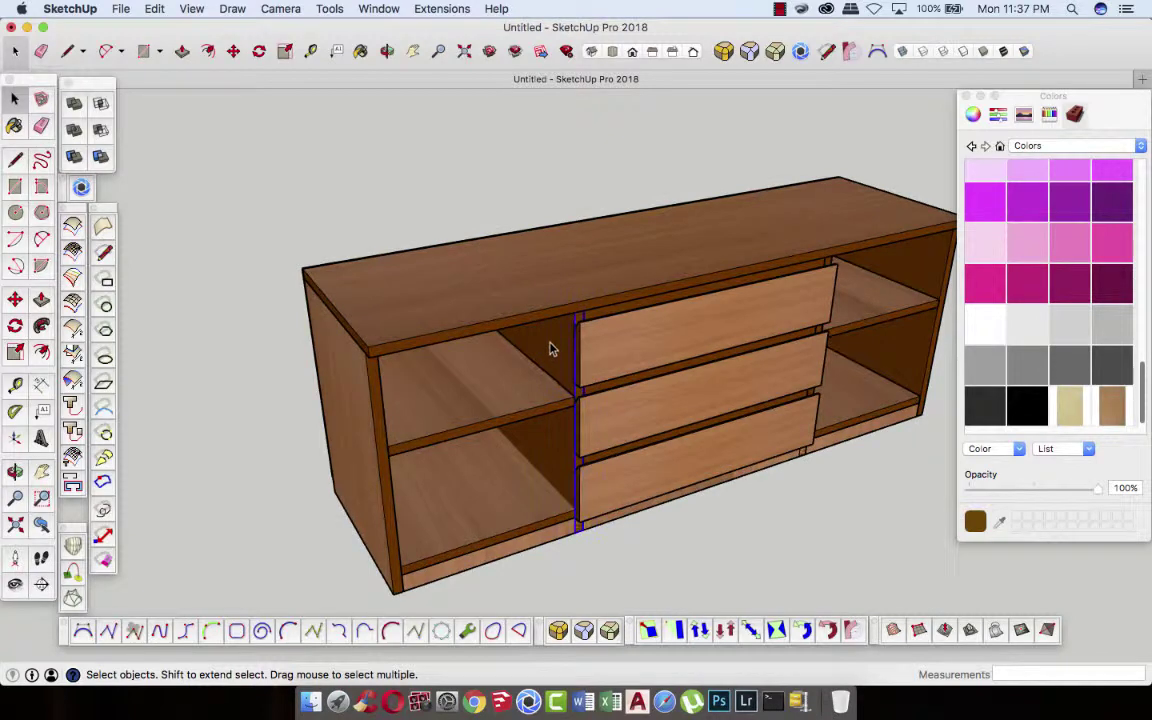
pyautogui.doubleClick(549, 347)
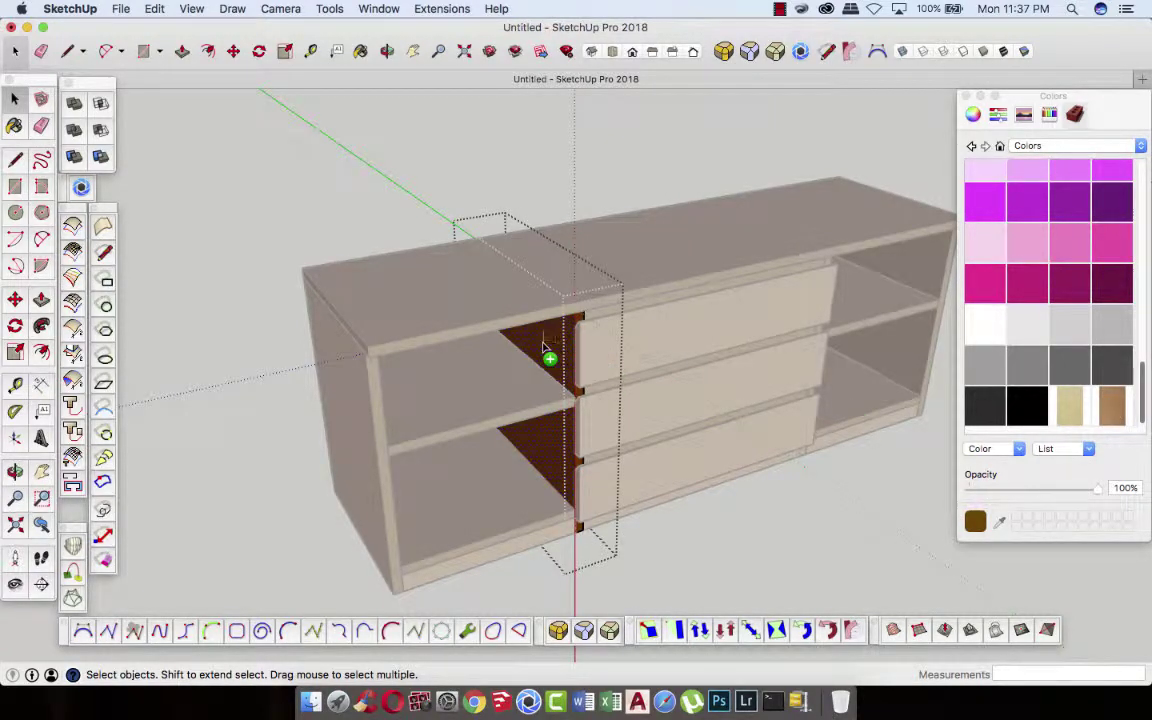
pyautogui.press('super+a')
pyautogui.click(803, 521)
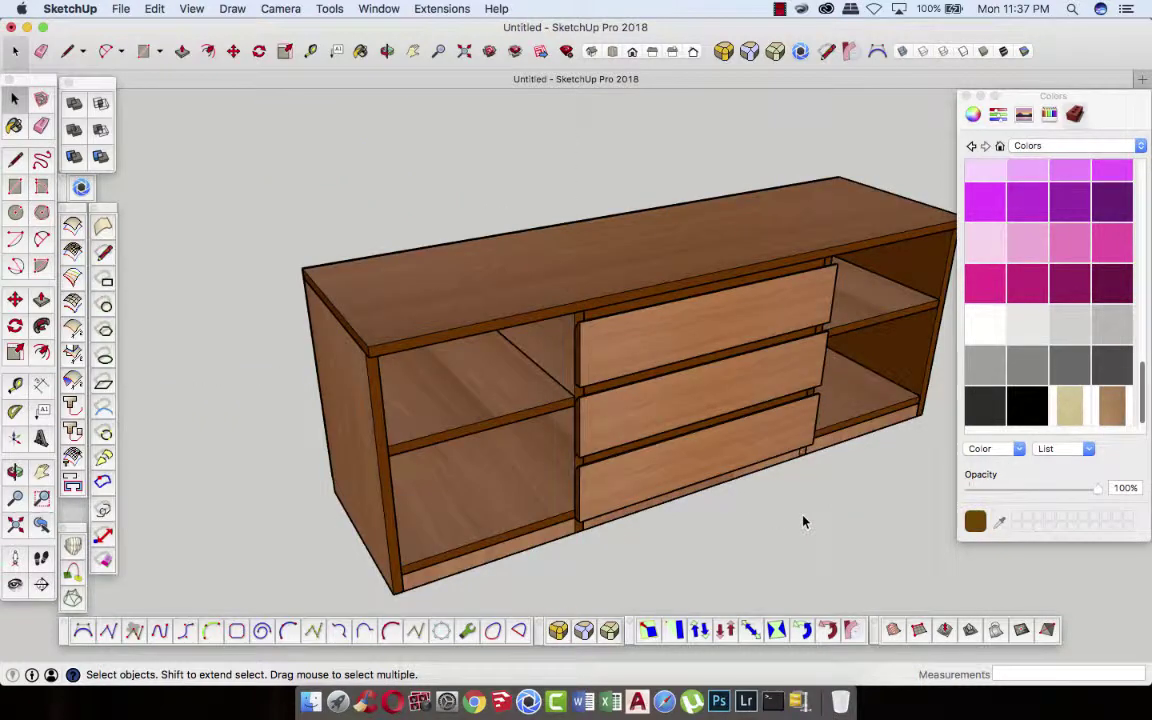
# - Select the right-hand panel's two dark brown faces
pyautogui.moveTo(874, 516); pyautogui.dragTo(650, 382, button='middle')
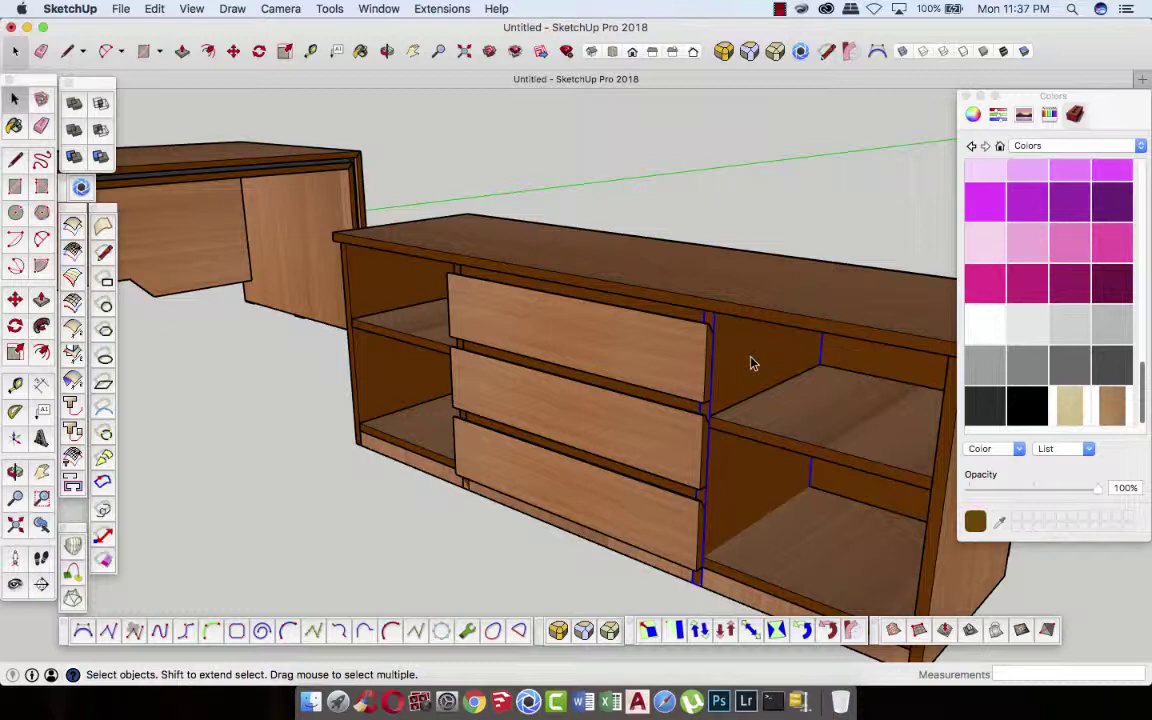
pyautogui.doubleClick(745, 364)
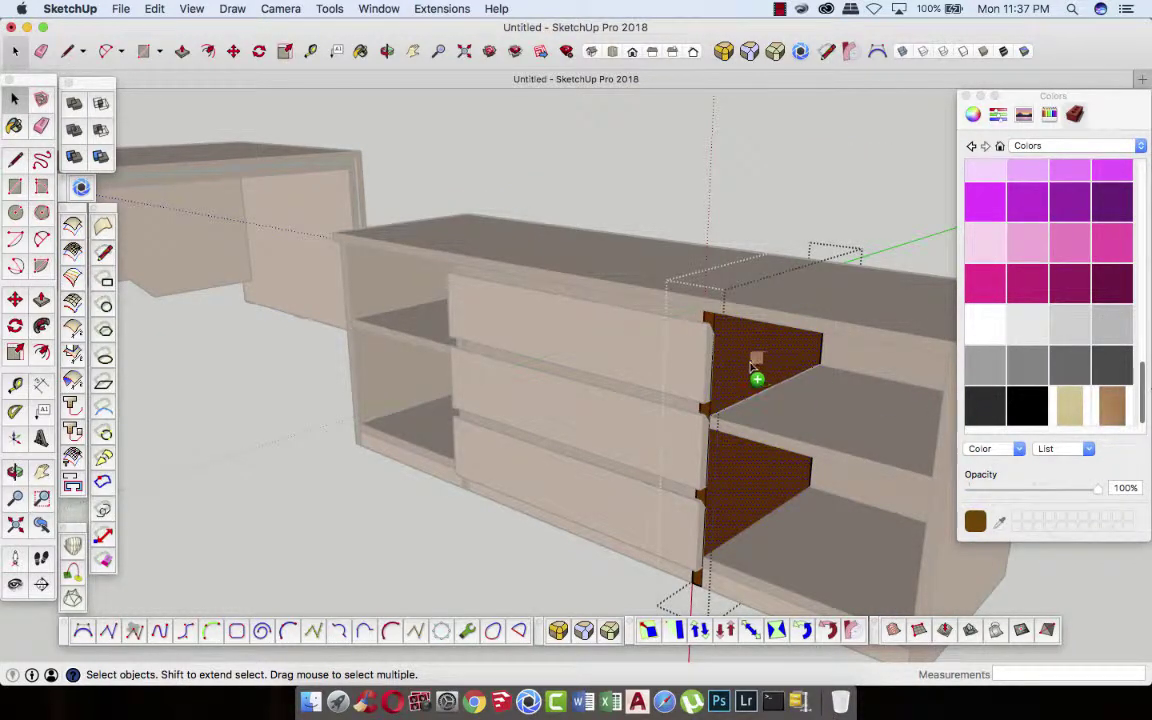
pyautogui.keyDown('ctrl'); pyautogui.click(750, 368); pyautogui.keyUp('ctrl')
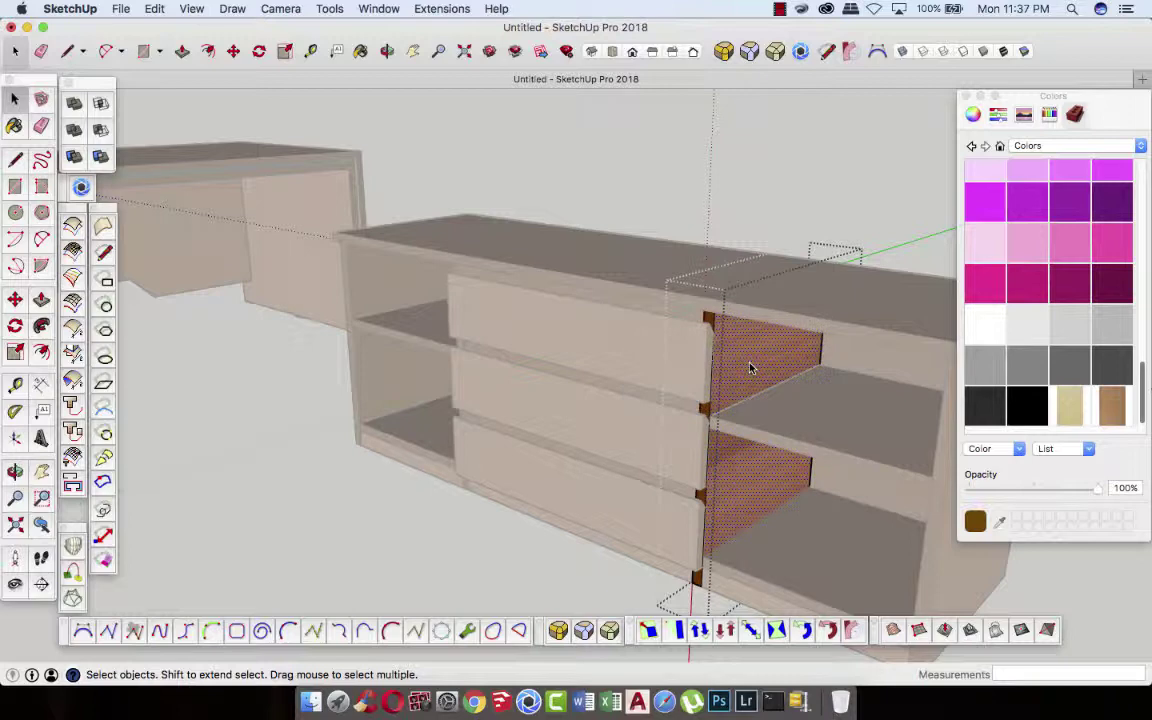
pyautogui.click(487, 555)
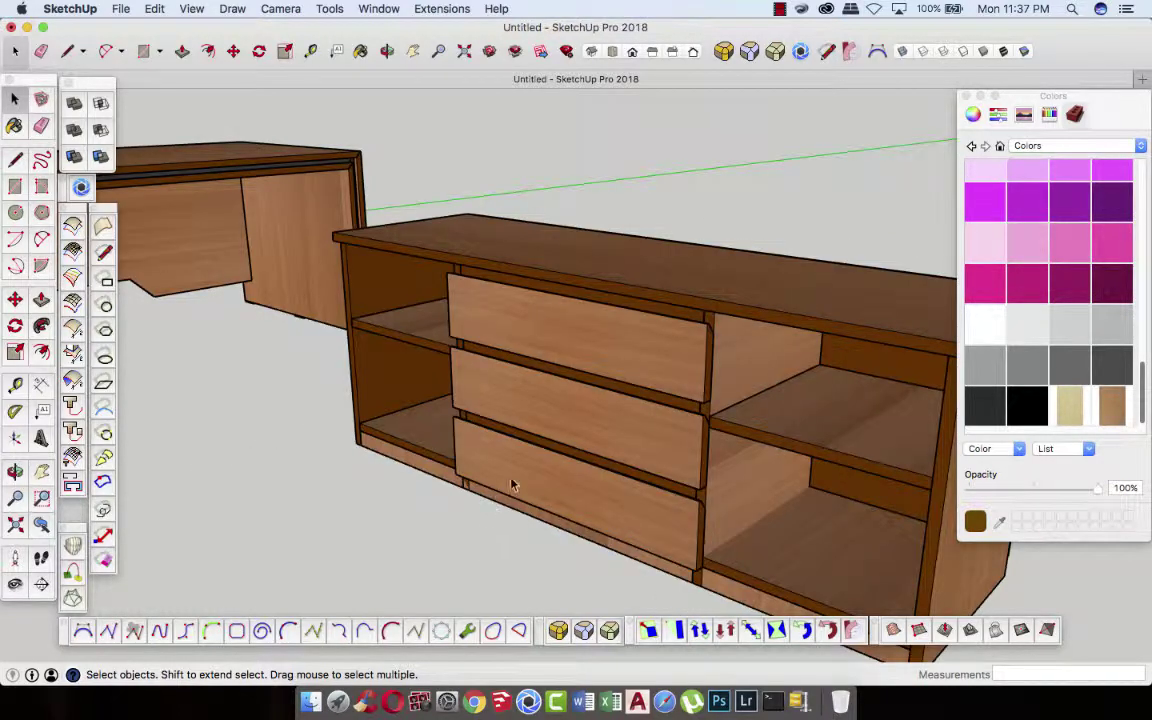
# - Apply the wood material to the left shelf back, then orbit around to the sideboard's back
pyautogui.scroll(-3, 511, 485)
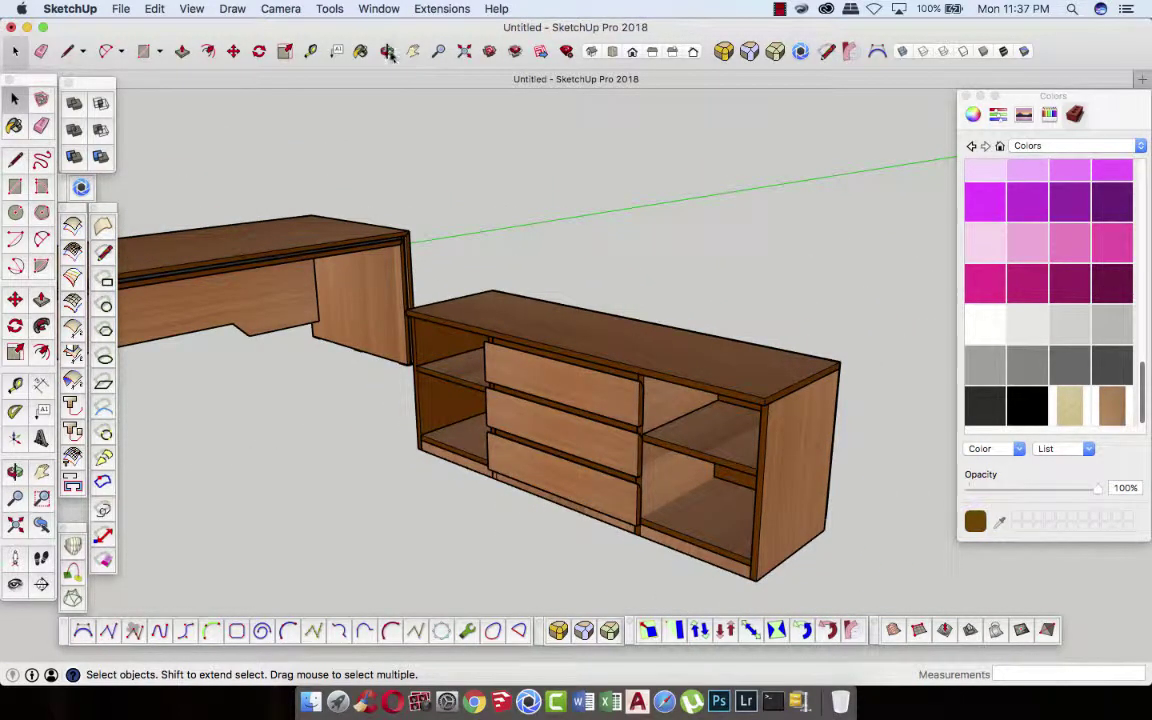
pyautogui.click(388, 51)
pyautogui.moveTo(520, 160)
pyautogui.mouseDown()
pyautogui.moveTo(630, 198)
pyautogui.moveTo(589, 239)
pyautogui.moveTo(744, 262)
pyautogui.moveTo(537, 272)
pyautogui.moveTo(689, 244)
pyautogui.moveTo(683, 217)
pyautogui.mouseUp()
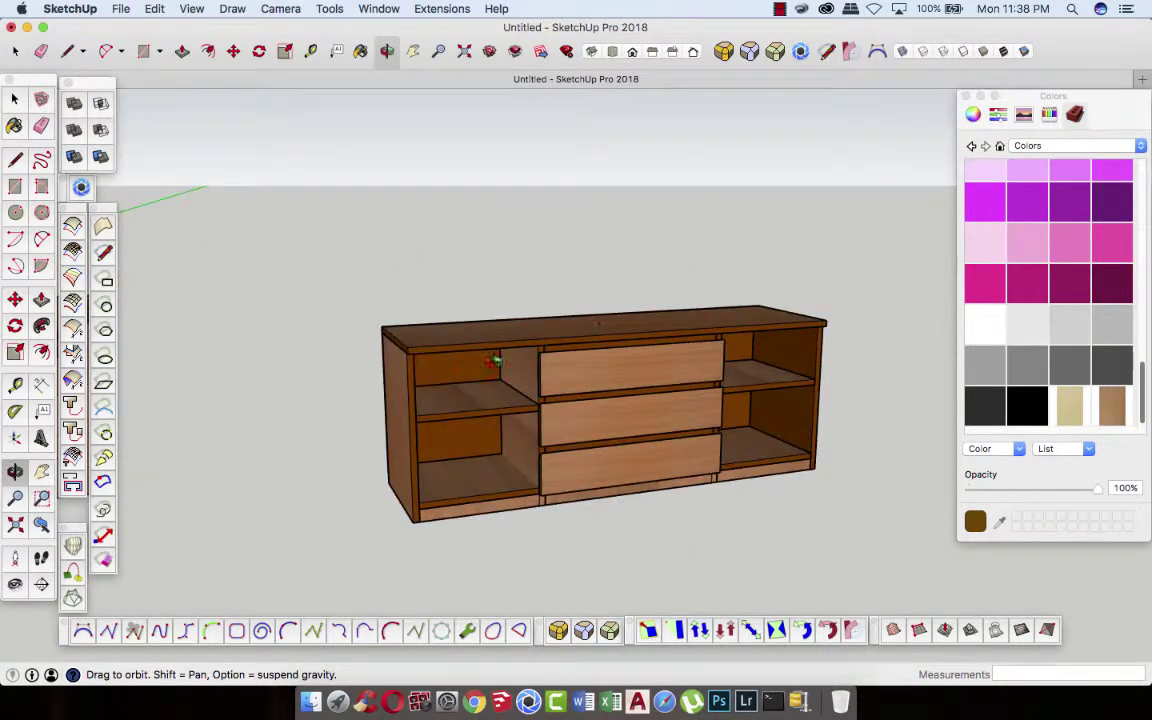
pyautogui.scroll(2, 493, 361)
pyautogui.click(15, 98)
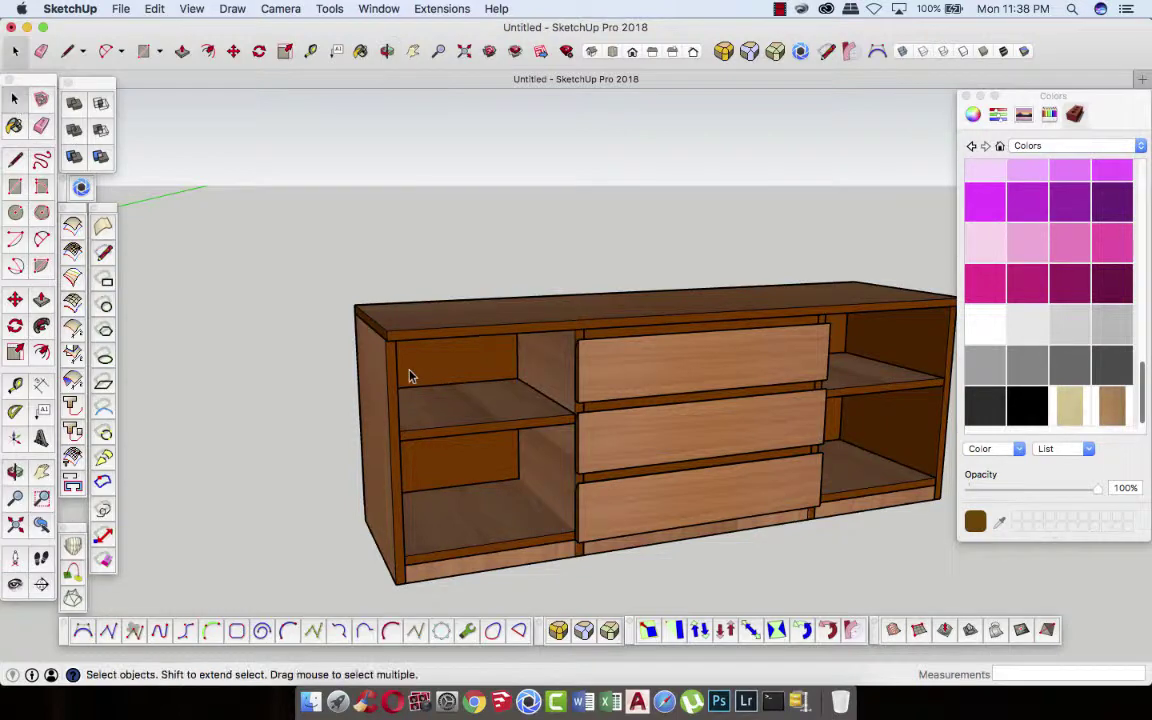
pyautogui.doubleClick(452, 367)
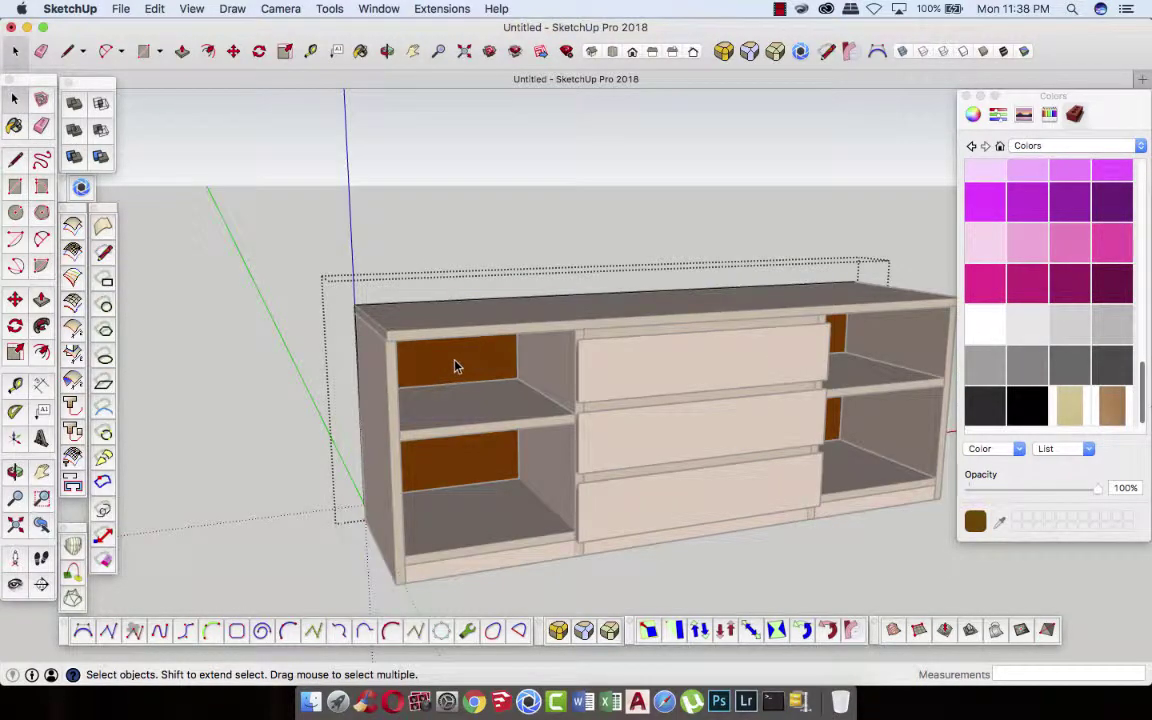
pyautogui.moveTo(1117, 418); pyautogui.dragTo(463, 370)
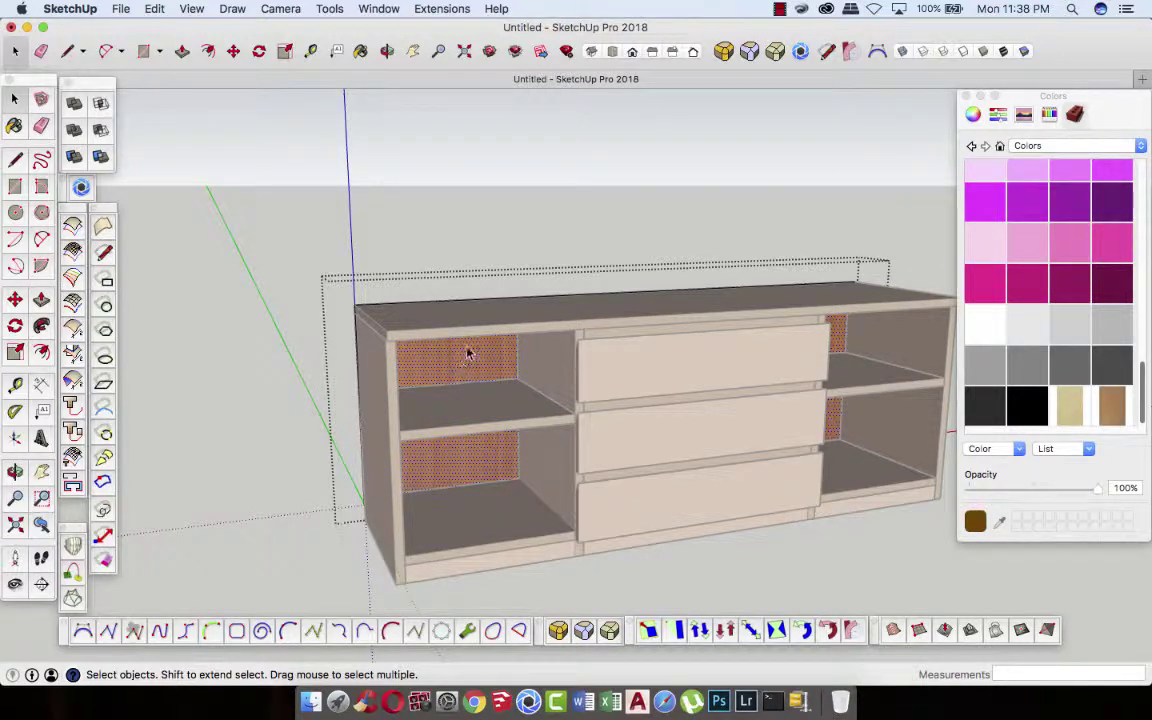
pyautogui.click(480, 218)
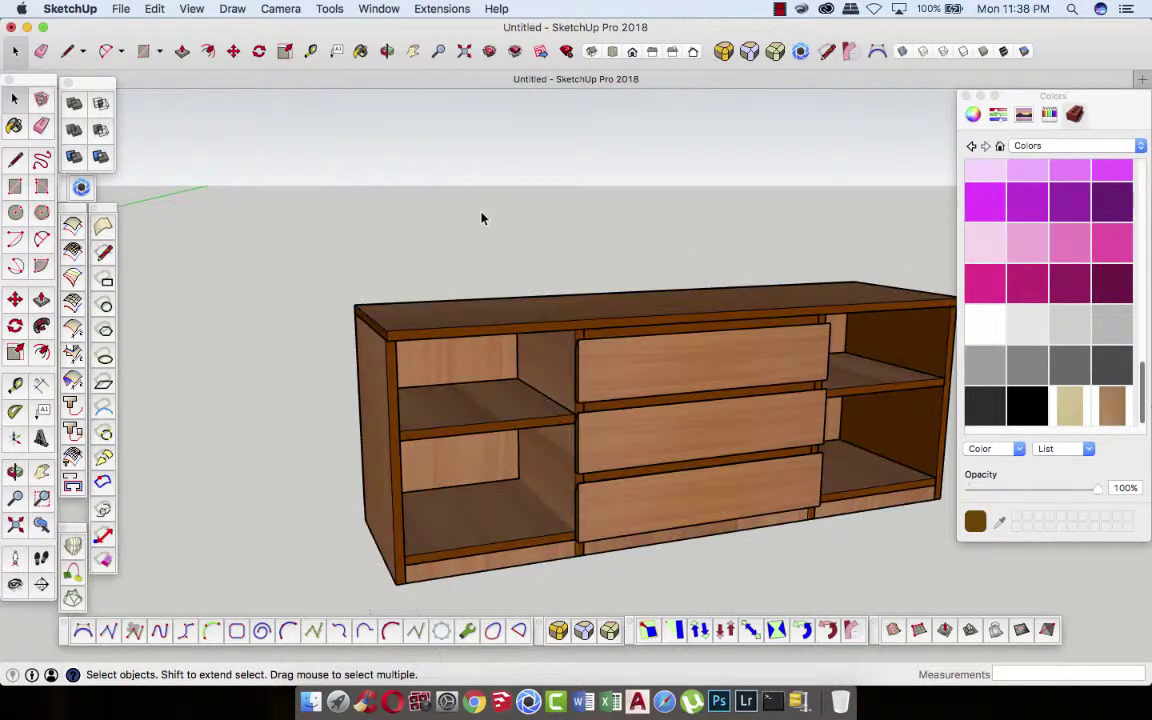
pyautogui.click(387, 51)
pyautogui.moveTo(684, 211)
pyautogui.mouseDown()
pyautogui.moveTo(699, 242)
pyautogui.moveTo(447, 260)
pyautogui.moveTo(710, 277)
pyautogui.moveTo(632, 327)
pyautogui.moveTo(255, 288)
pyautogui.moveTo(424, 303)
pyautogui.moveTo(428, 368)
pyautogui.moveTo(272, 343)
pyautogui.mouseUp()
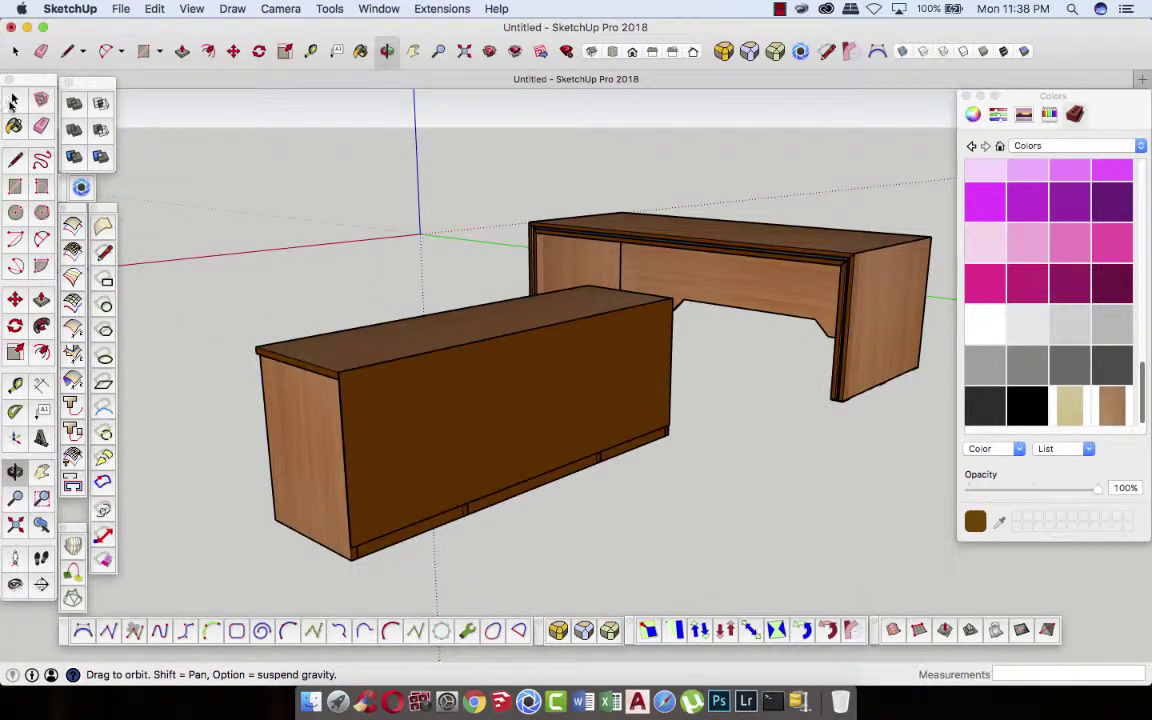
# - Paint the sideboard's large back face with the light wood texture
pyautogui.click(14, 100)
pyautogui.doubleClick(490, 418)
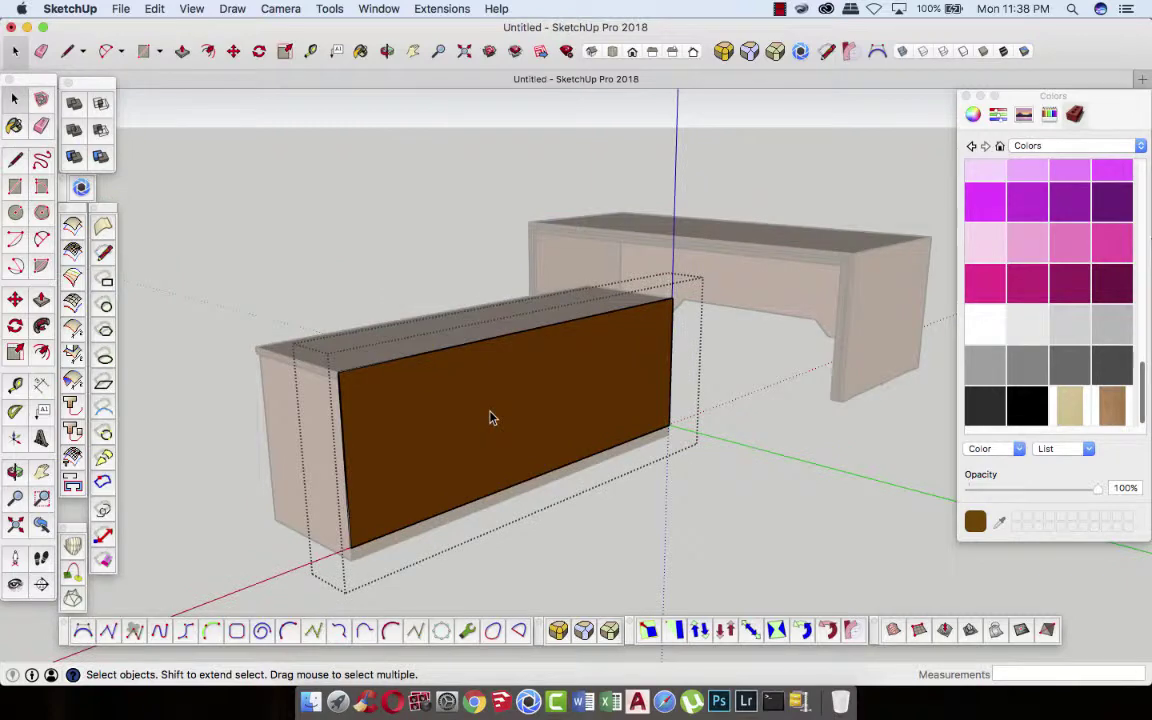
pyautogui.click(1110, 412)
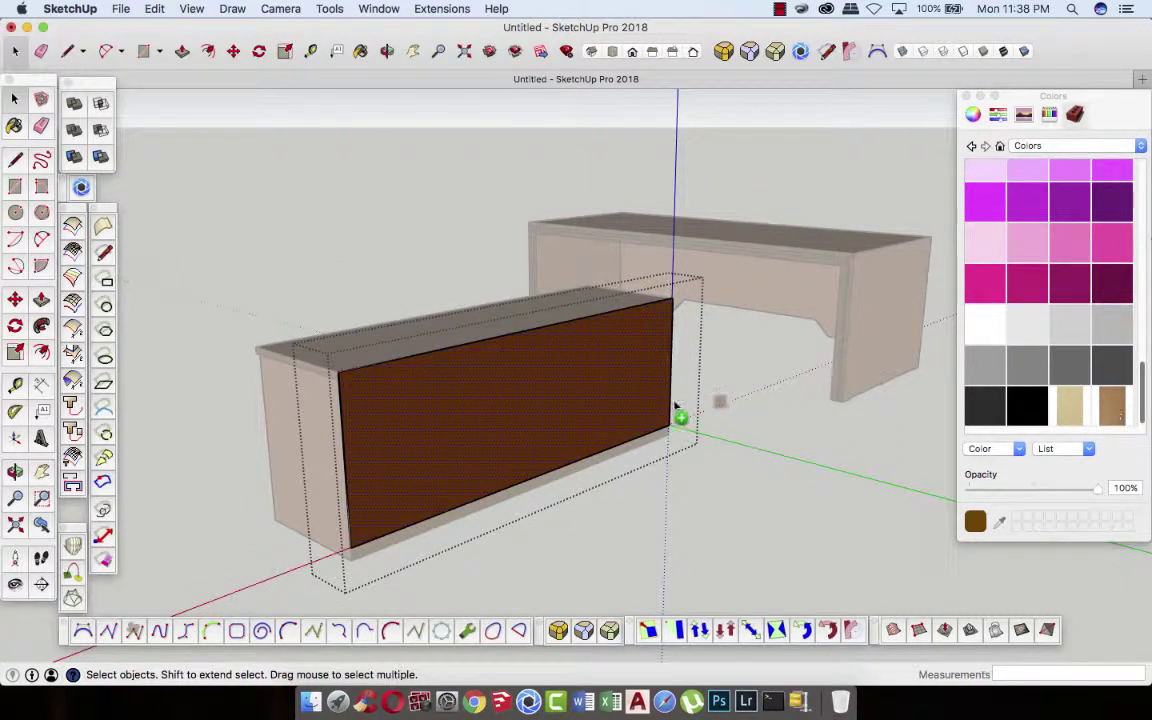
pyautogui.click(706, 506)
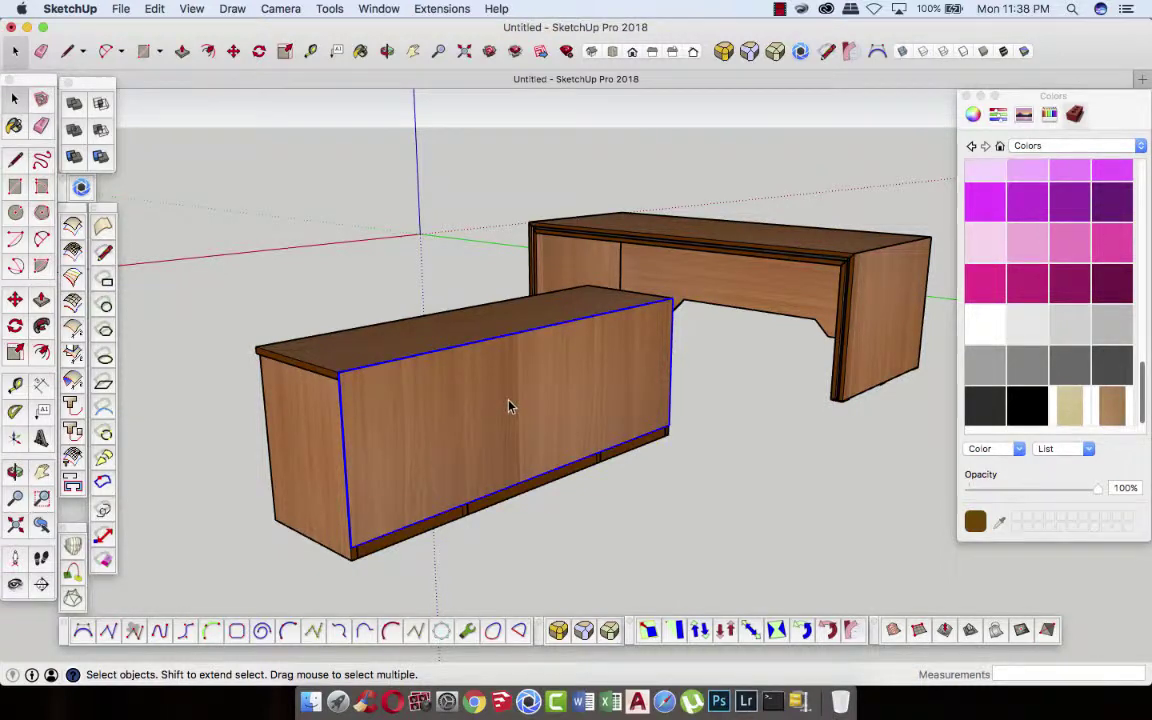
# - Reposition the back panel's wood texture, rotating and scaling the grain to suit the panel
pyautogui.doubleClick(508, 406)
pyautogui.click(507, 405)
pyautogui.rightClick(507, 405)
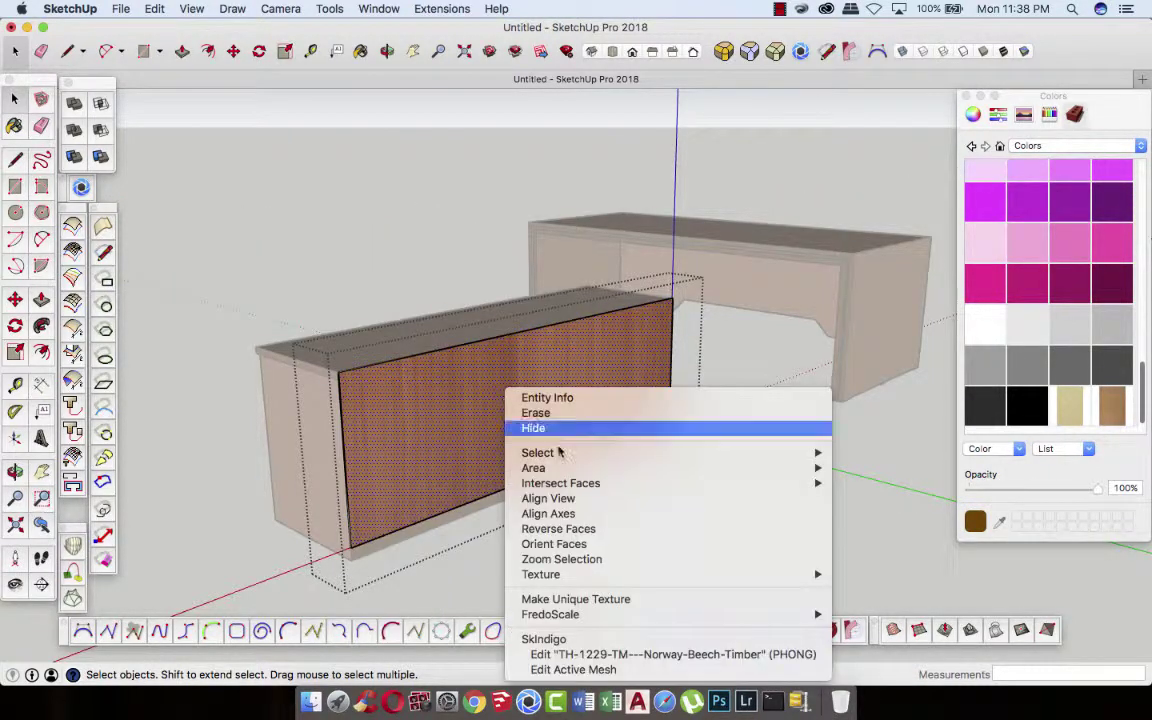
pyautogui.moveTo(541, 574)
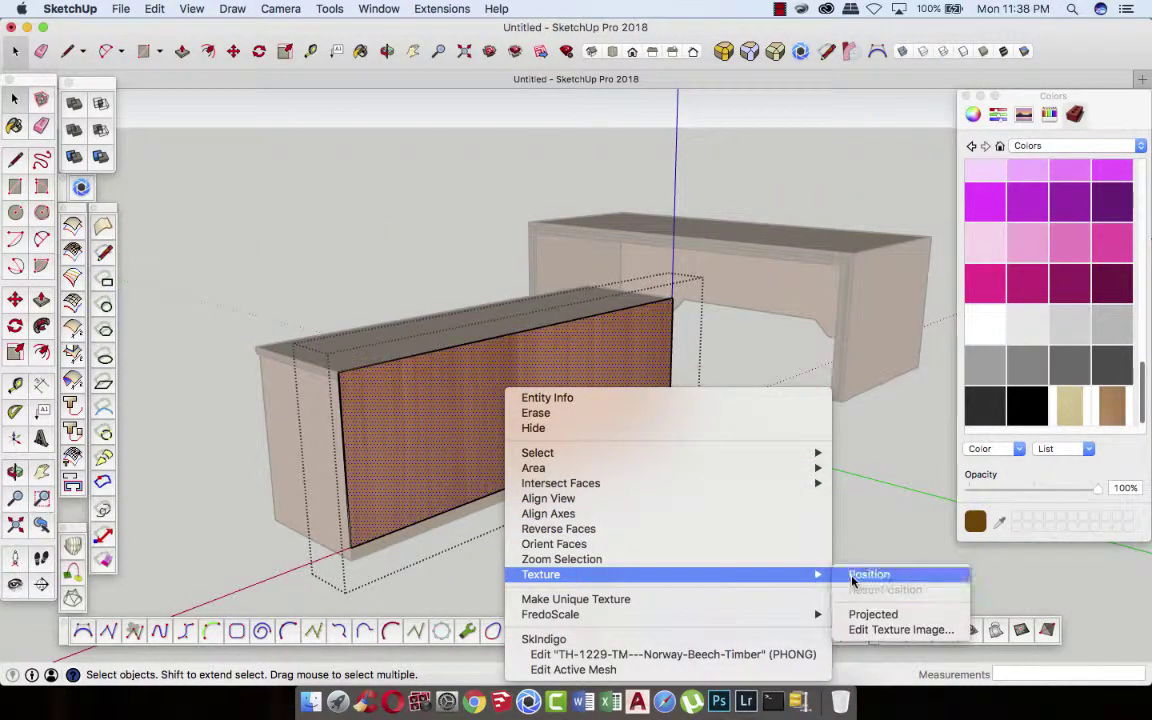
pyautogui.click(852, 576)
pyautogui.scroll(-3, 572, 430)
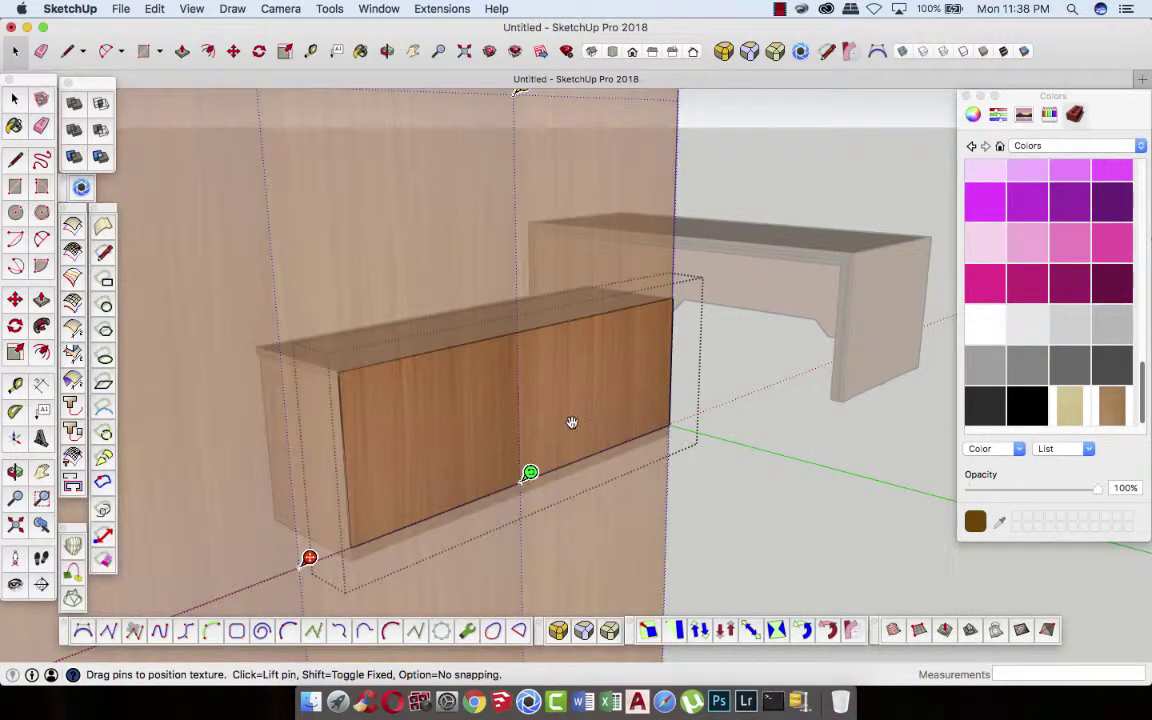
pyautogui.moveTo(550, 449)
pyautogui.mouseDown()
pyautogui.moveTo(406, 302)
pyautogui.moveTo(424, 379)
pyautogui.mouseUp()
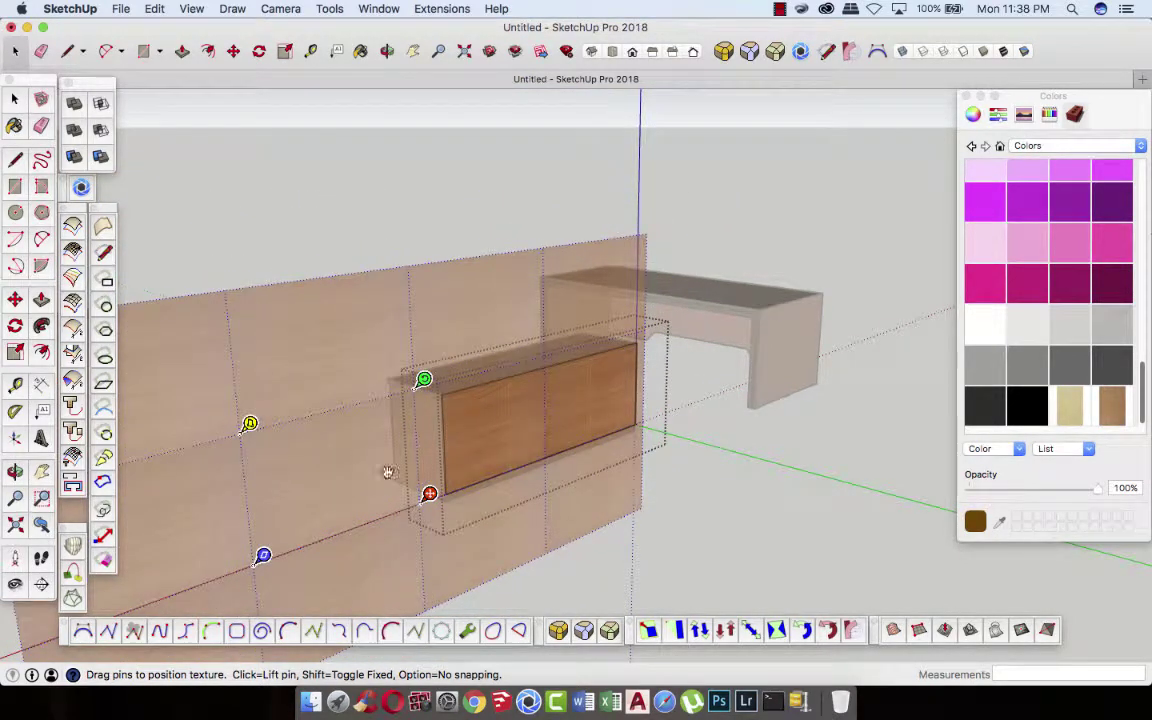
pyautogui.moveTo(262, 556)
pyautogui.mouseDown()
pyautogui.moveTo(190, 581)
pyautogui.moveTo(446, 465)
pyautogui.mouseUp()
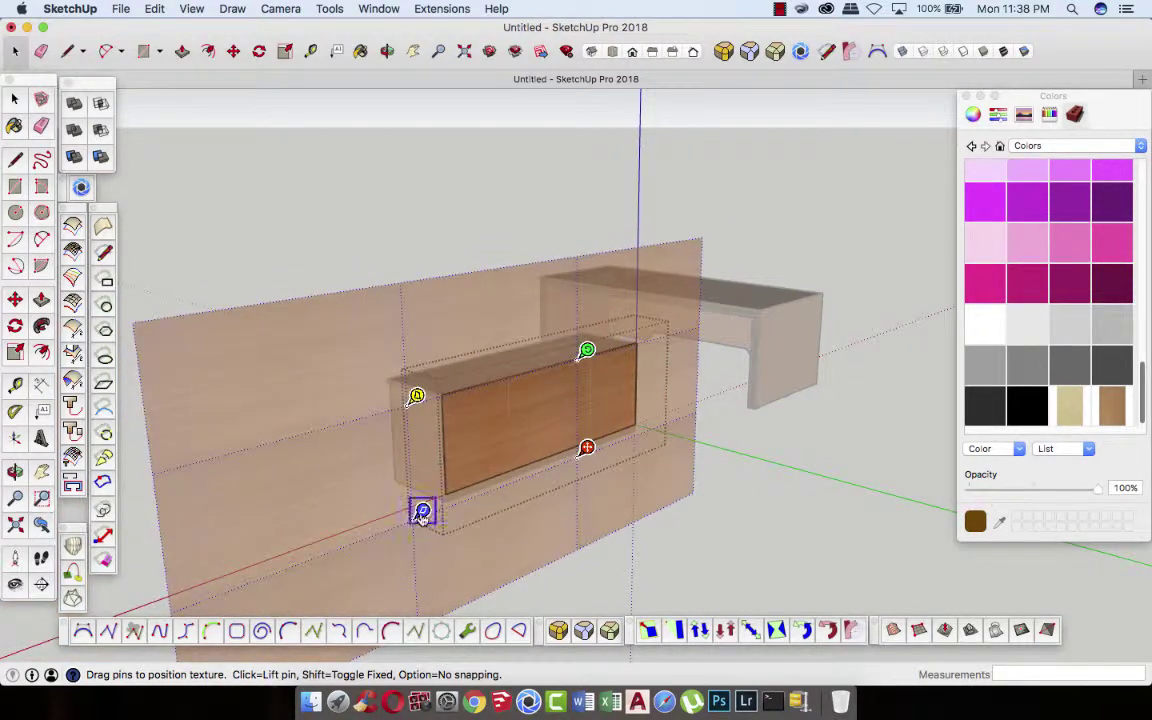
pyautogui.moveTo(421, 511); pyautogui.dragTo(351, 537)
pyautogui.moveTo(360, 490); pyautogui.dragTo(383, 481)
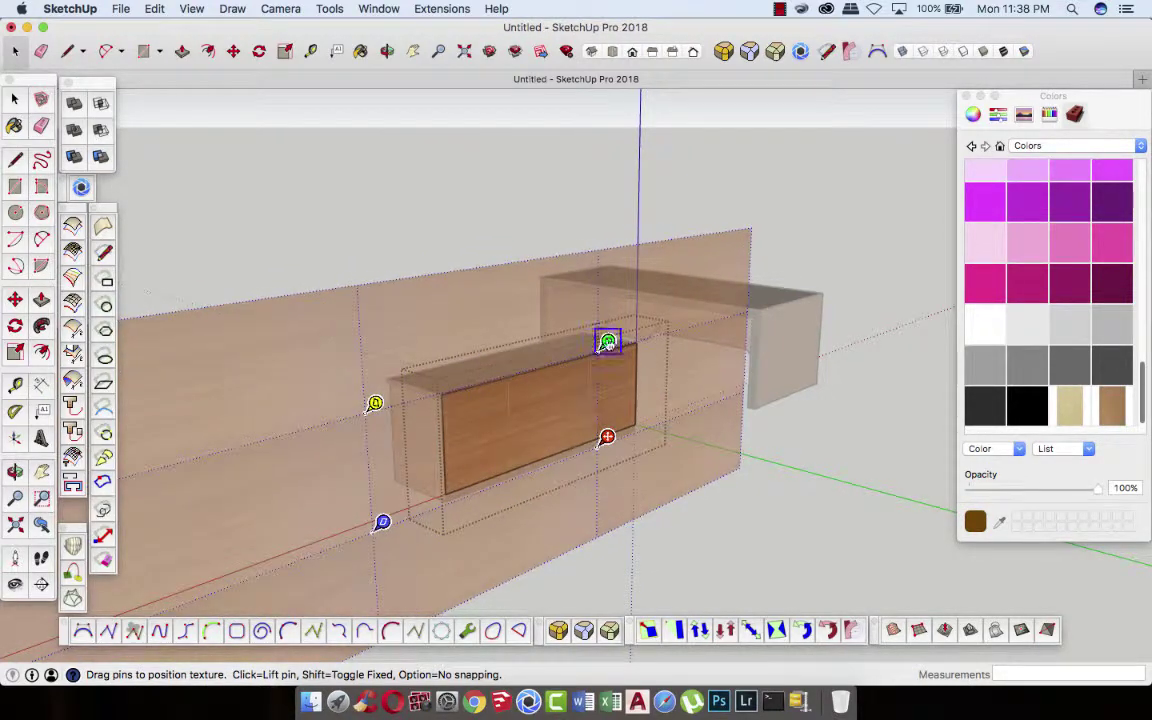
pyautogui.moveTo(607, 339); pyautogui.dragTo(607, 321)
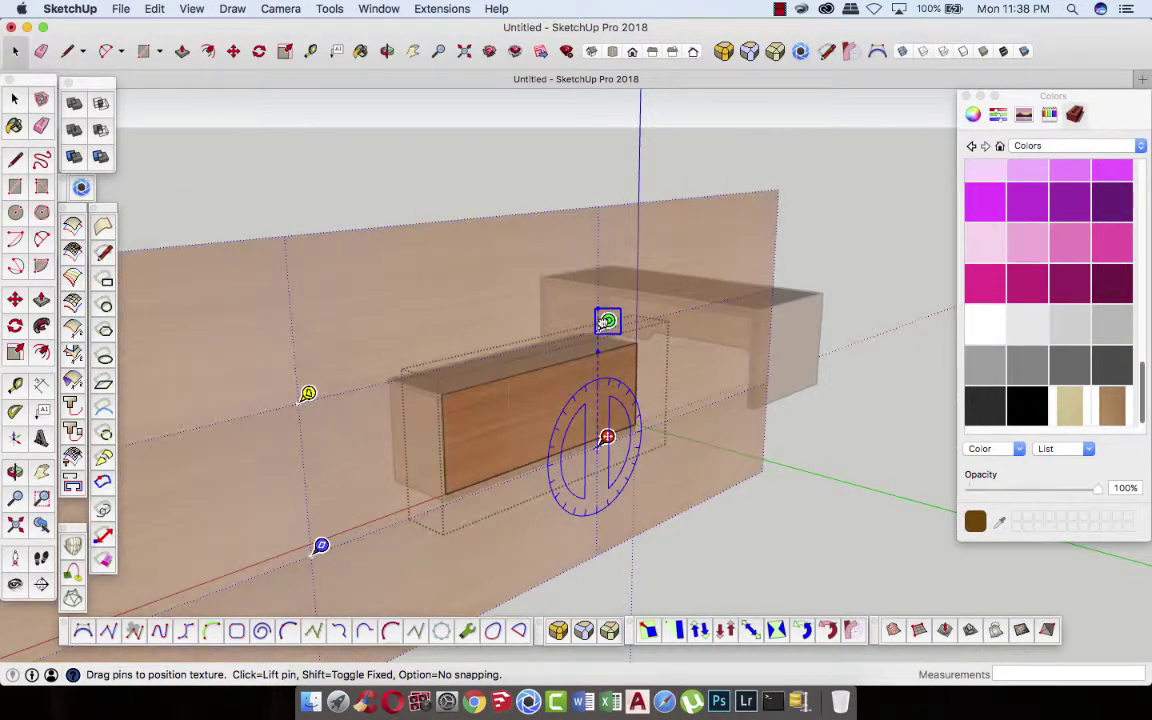
pyautogui.moveTo(370, 447); pyautogui.dragTo(448, 437)
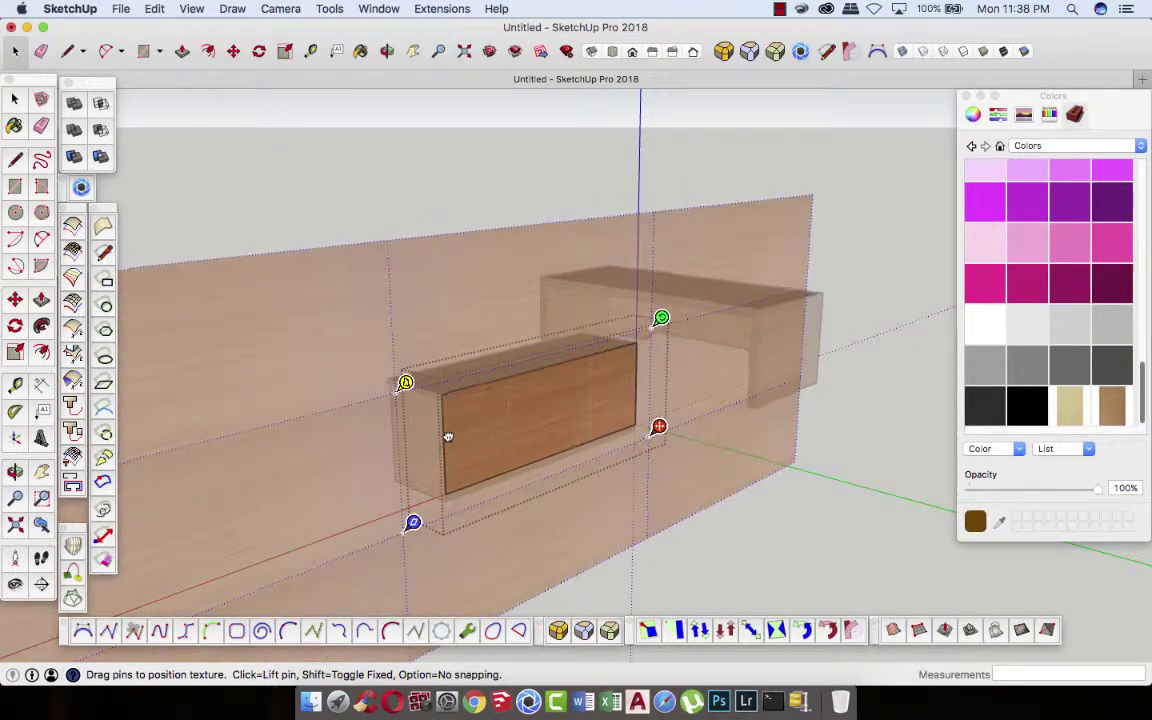
pyautogui.click(788, 534)
pyautogui.click(758, 519)
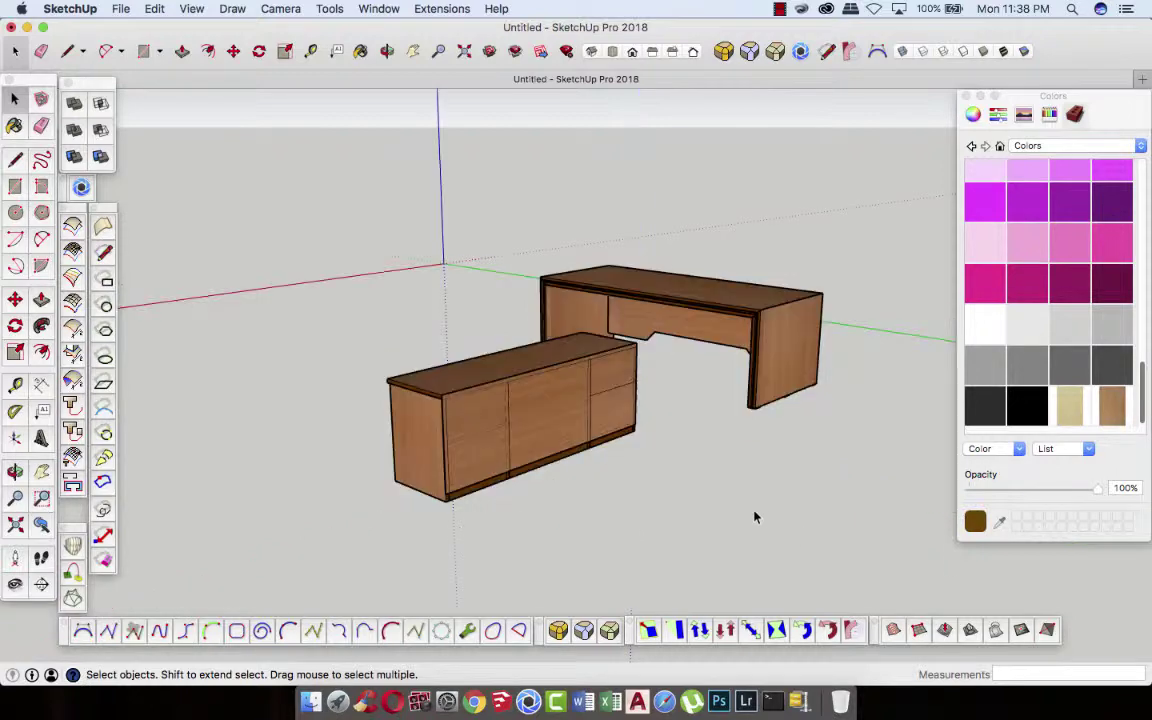
# - Orbit and zoom in to inspect the wood-finished desk and sideboard
pyautogui.click(388, 52)
pyautogui.moveTo(360, 247)
pyautogui.mouseDown()
pyautogui.moveTo(689, 334)
pyautogui.moveTo(483, 406)
pyautogui.moveTo(601, 415)
pyautogui.mouseUp()
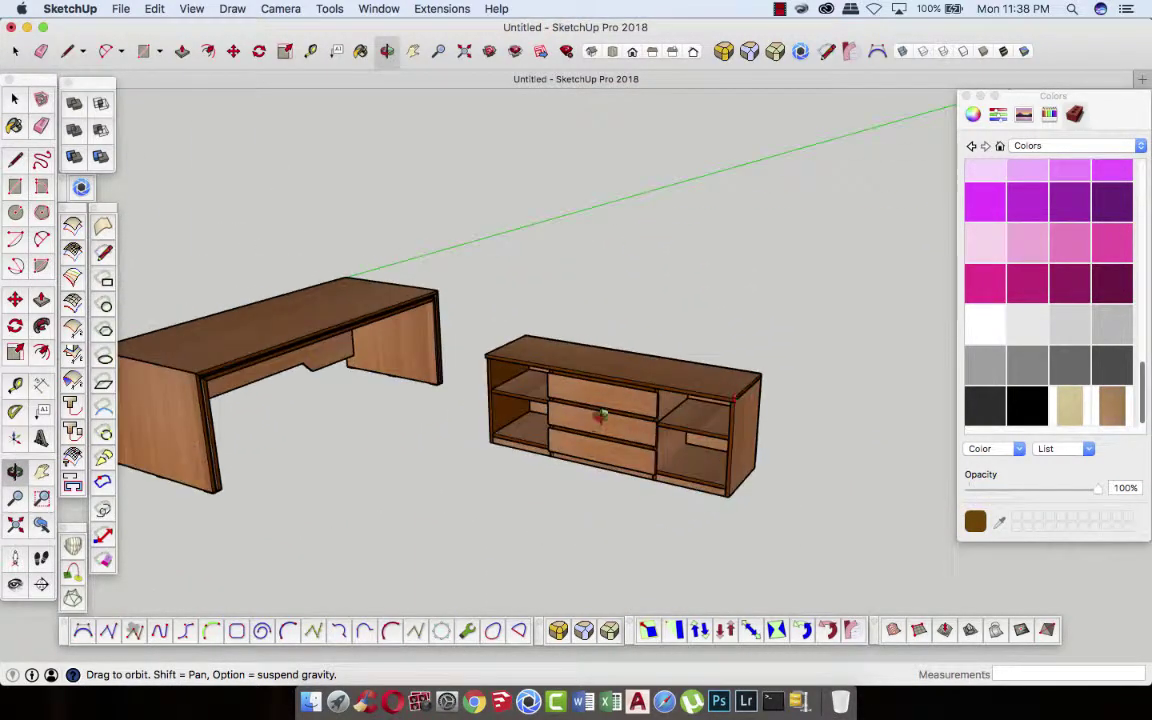
pyautogui.scroll(2, 595, 413)
pyautogui.scroll(3, 535, 411)
pyautogui.scroll(1, 504, 432)
# - Orbit and zoom to view the sideboard's drawers squarely from the front
pyautogui.scroll(-1, 746, 440)
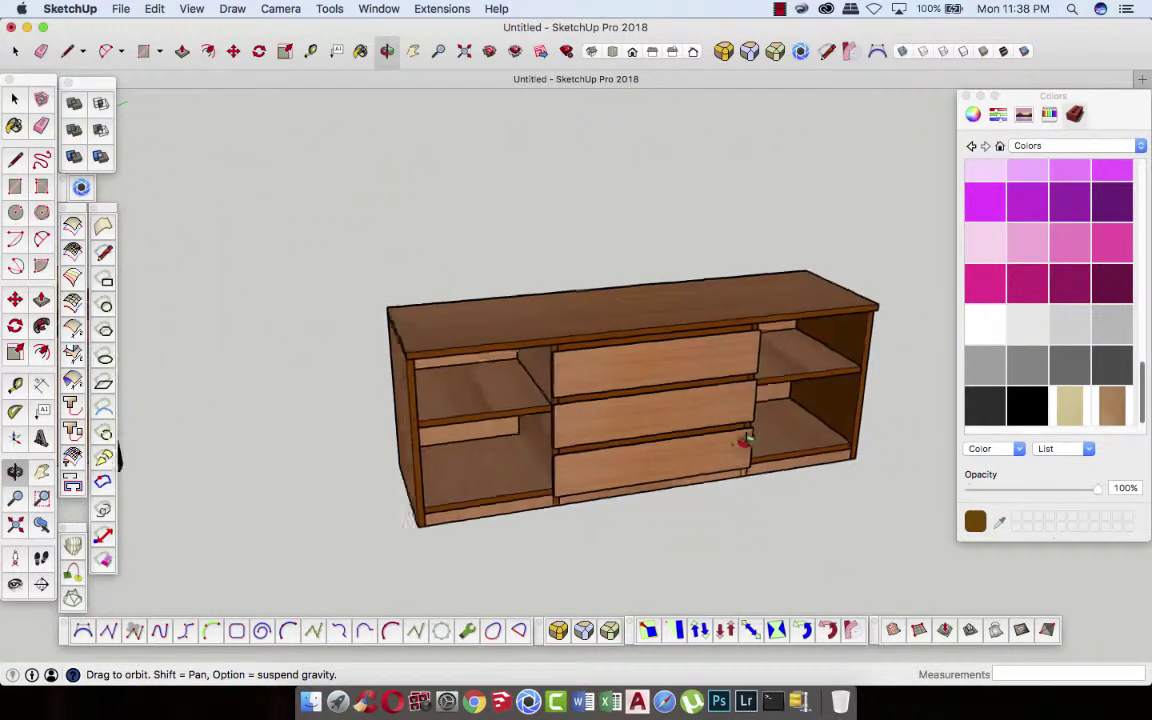
pyautogui.moveTo(746, 440)
pyautogui.mouseDown()
pyautogui.moveTo(506, 419)
pyautogui.moveTo(624, 457)
pyautogui.moveTo(545, 423)
pyautogui.mouseUp()
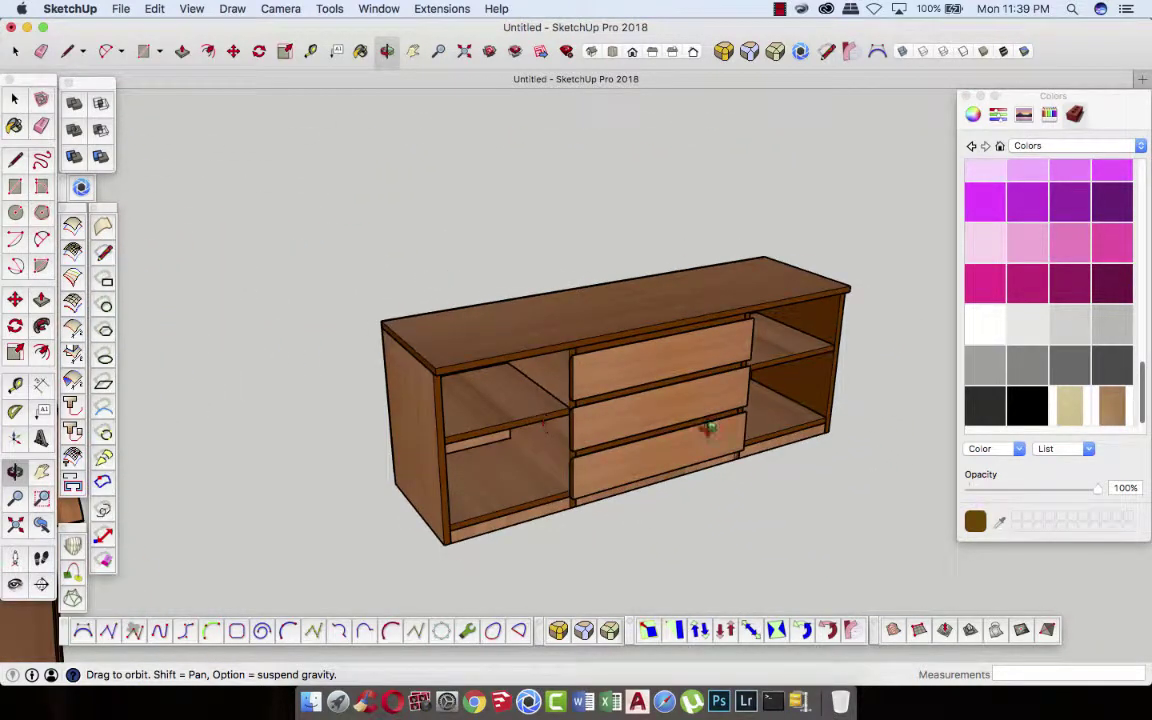
pyautogui.scroll(2, 748, 426)
pyautogui.moveTo(681, 442)
pyautogui.mouseDown()
pyautogui.moveTo(699, 404)
pyautogui.moveTo(612, 442)
pyautogui.mouseUp()
pyautogui.scroll(3, 520, 512)
pyautogui.scroll(1, 510, 520)
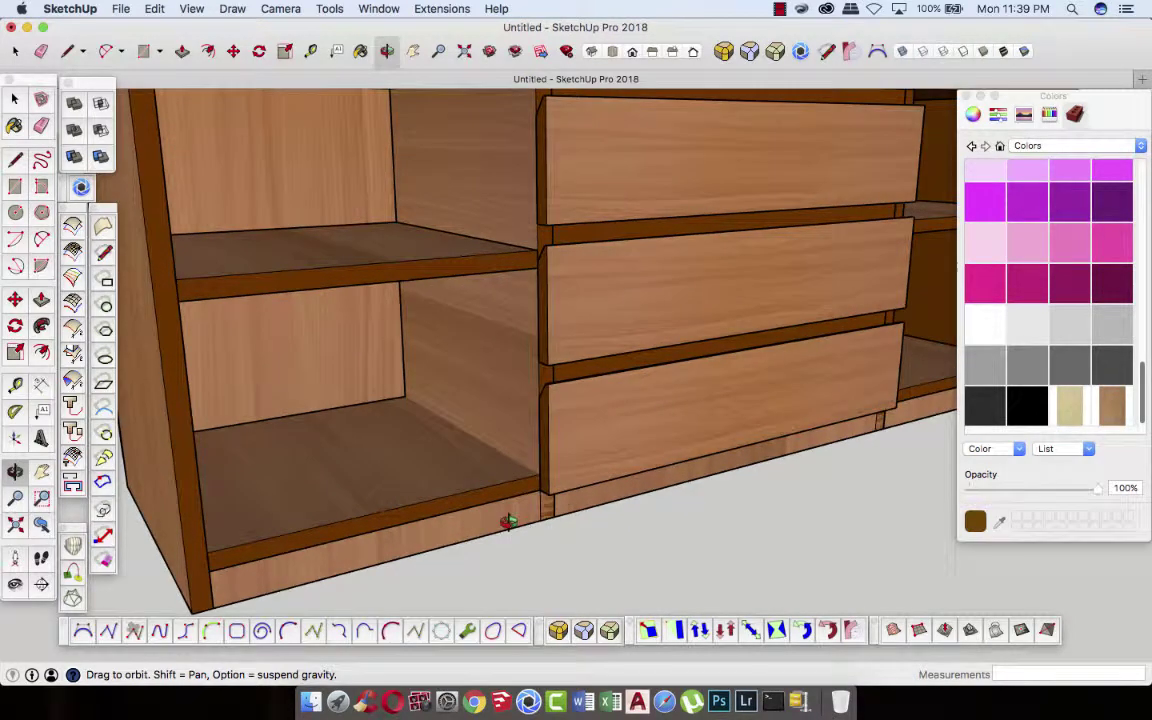
pyautogui.scroll(-1, 530, 515)
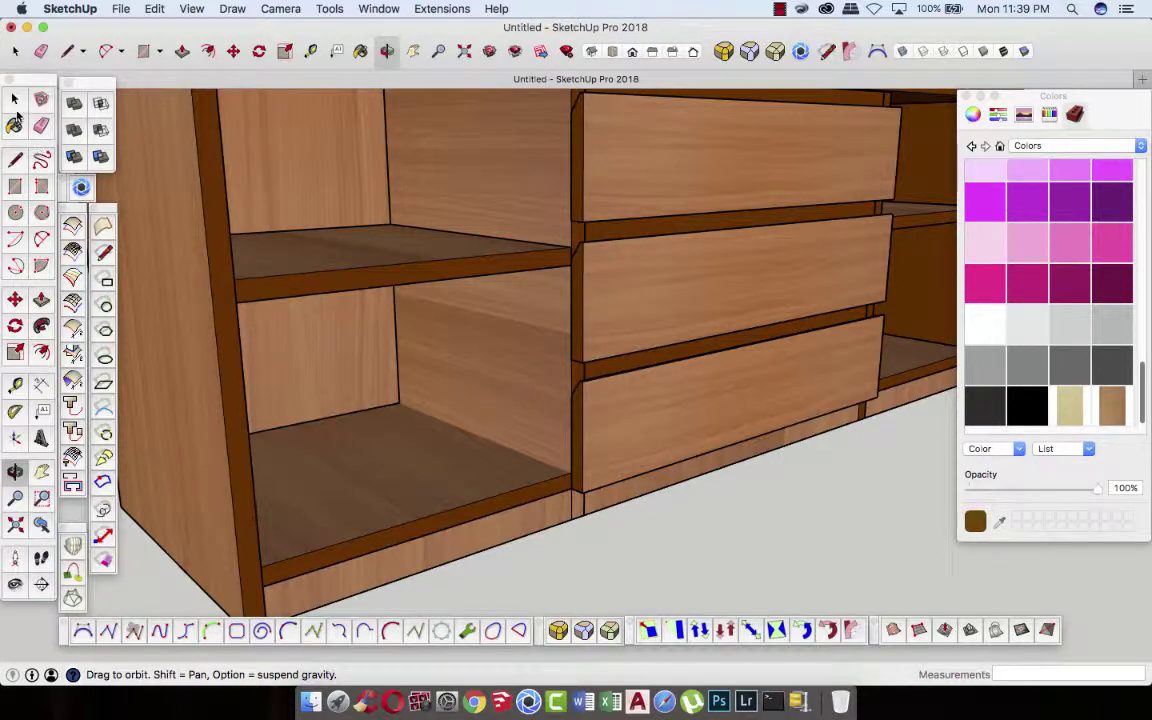
# - Scale the divider left of the drawers to about 0.88 along the red axis
pyautogui.click(15, 103)
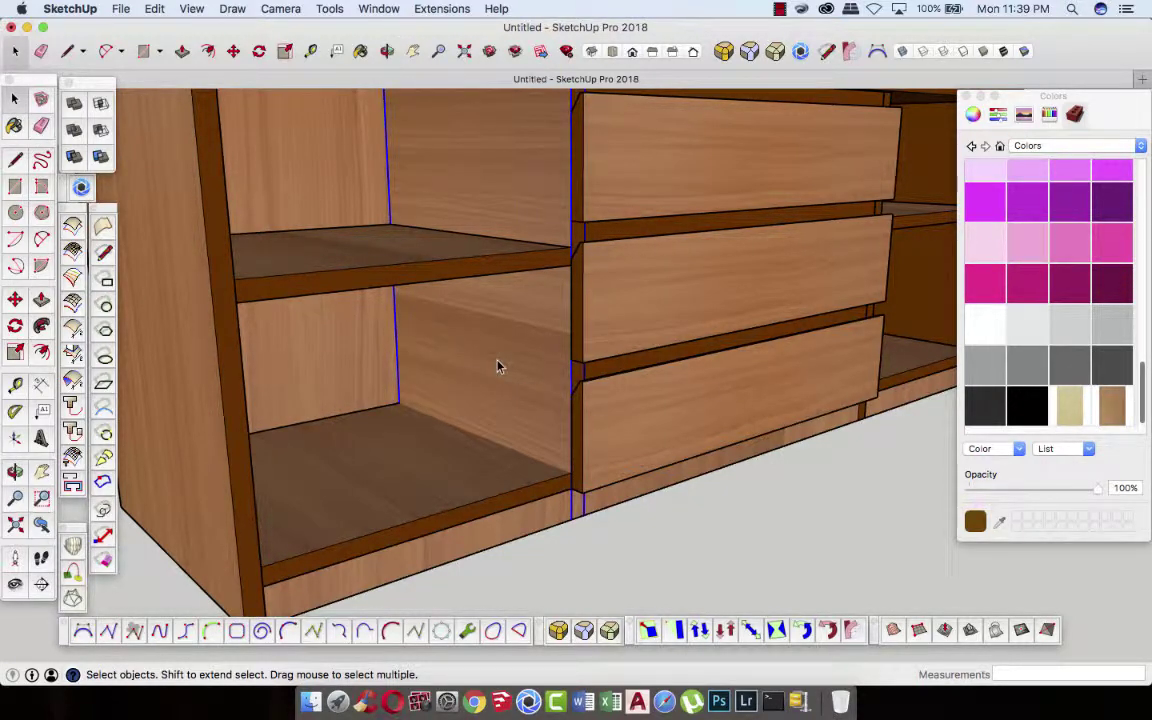
pyautogui.click(574, 517)
pyautogui.press('s')
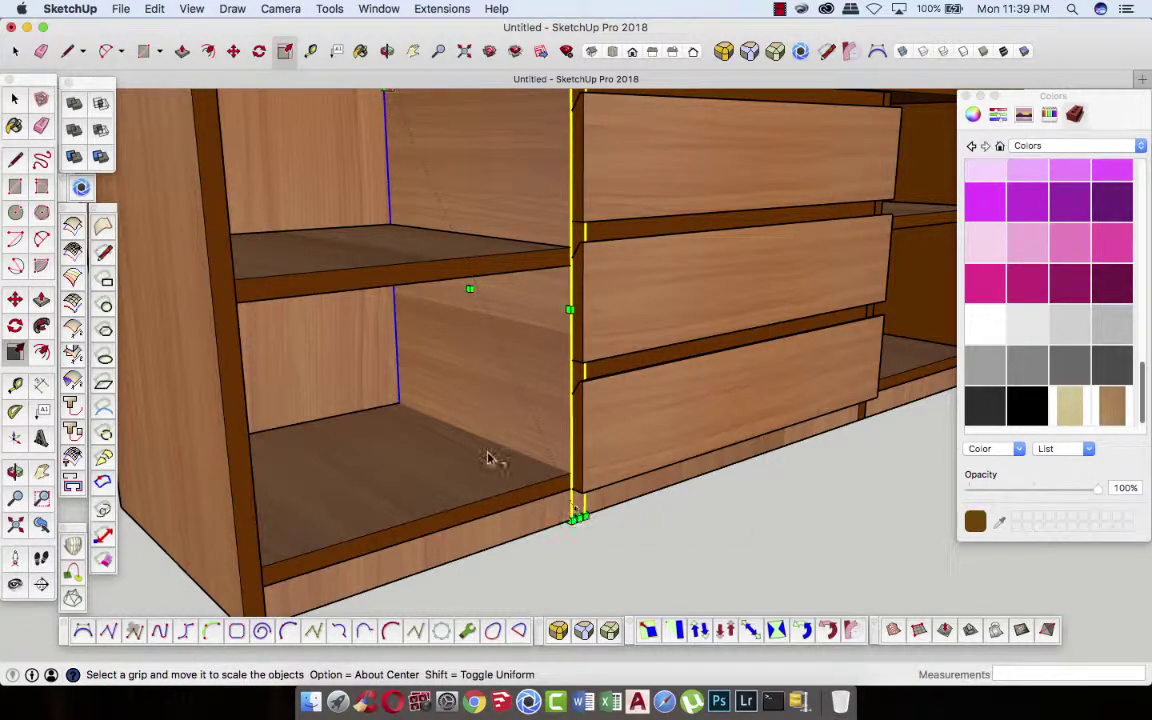
pyautogui.scroll(-5, 507, 463)
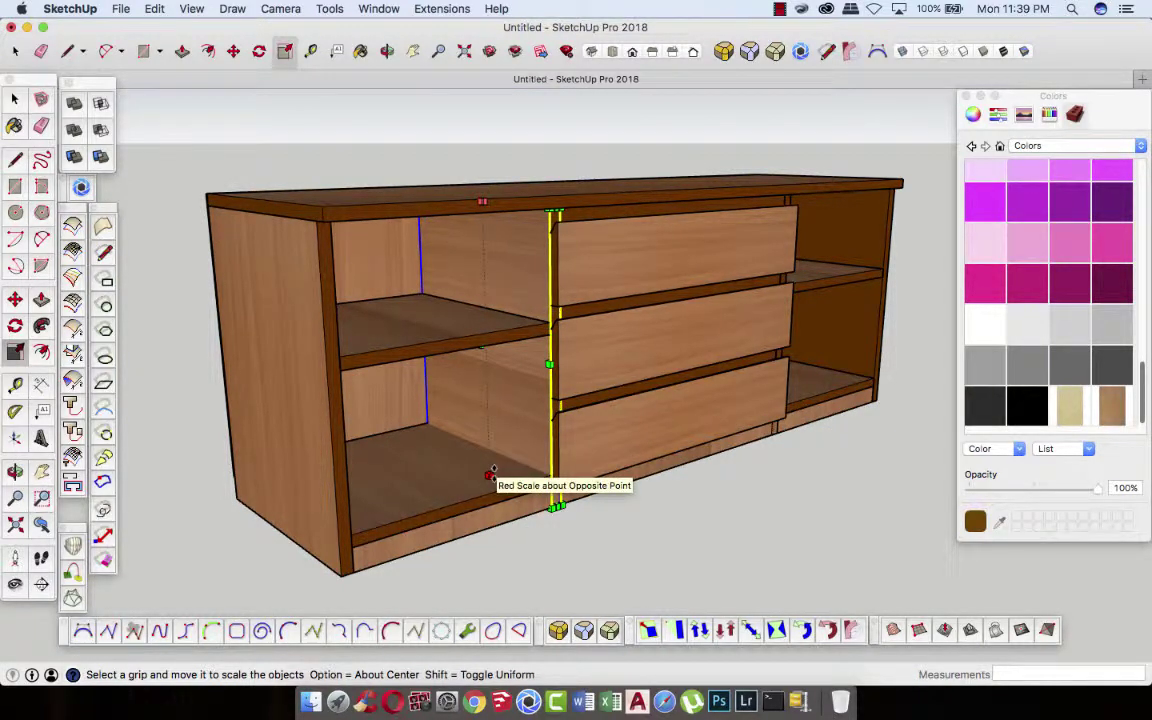
pyautogui.moveTo(487, 477); pyautogui.dragTo(540, 478)
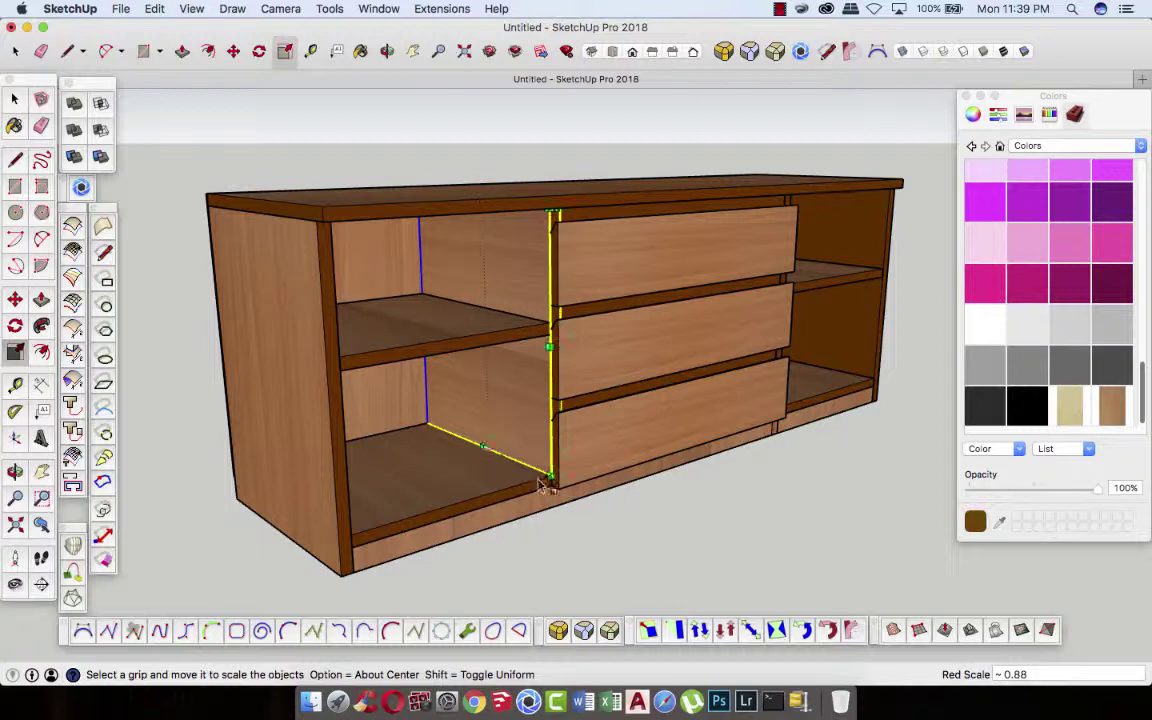
pyautogui.click(17, 101)
pyautogui.click(176, 152)
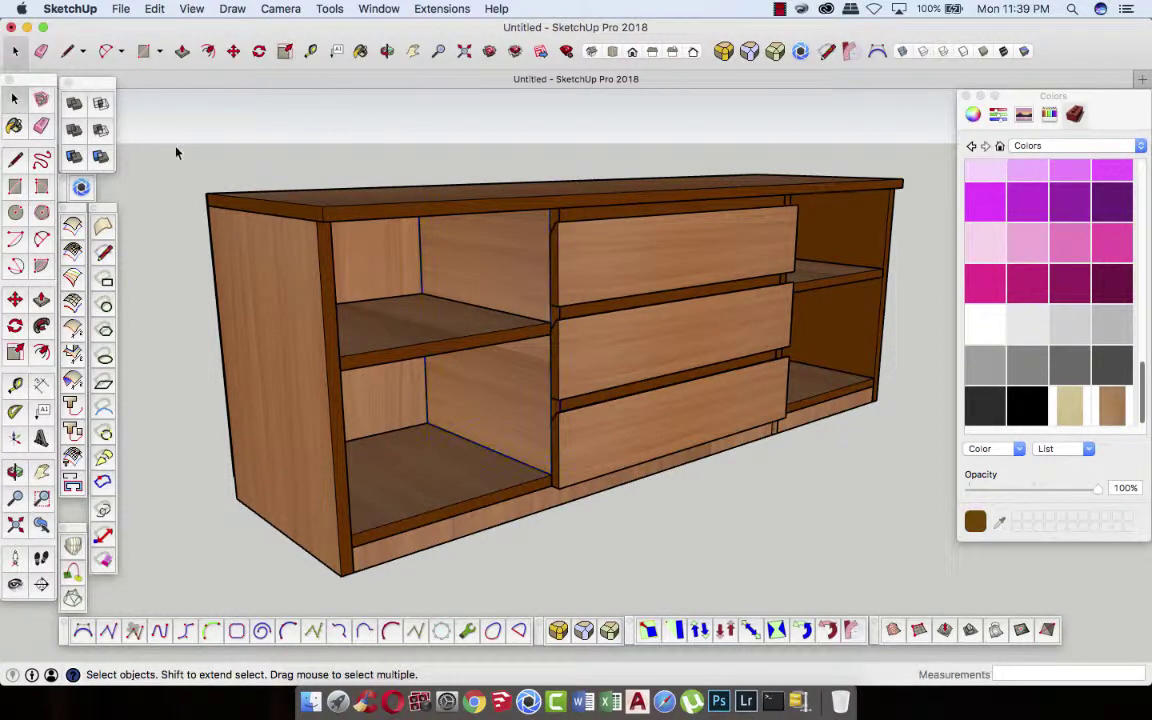
# - Orbit to a low close-up view of the cabinet
pyautogui.click(387, 53)
pyautogui.moveTo(643, 327)
pyautogui.mouseDown()
pyautogui.moveTo(524, 418)
pyautogui.moveTo(200, 245)
pyautogui.mouseUp()
pyautogui.click(15, 99)
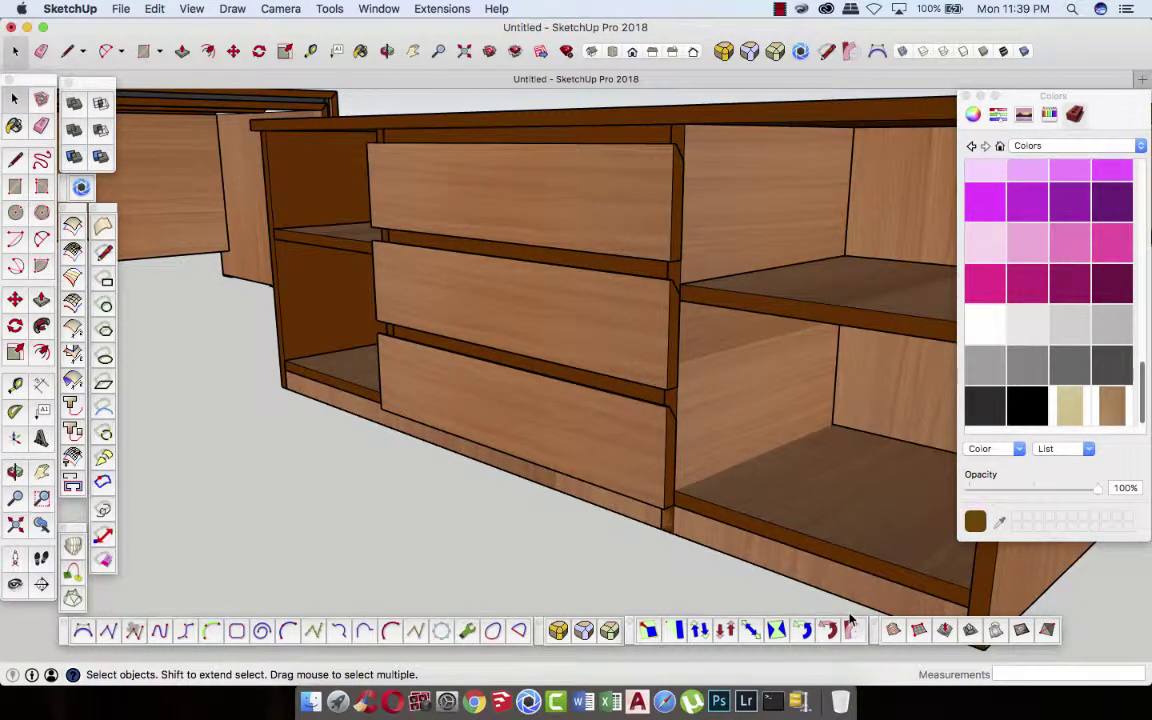
# - Scale the divider right of the drawers to 0.88 along red, then view the whole cabinet
pyautogui.click(755, 453)
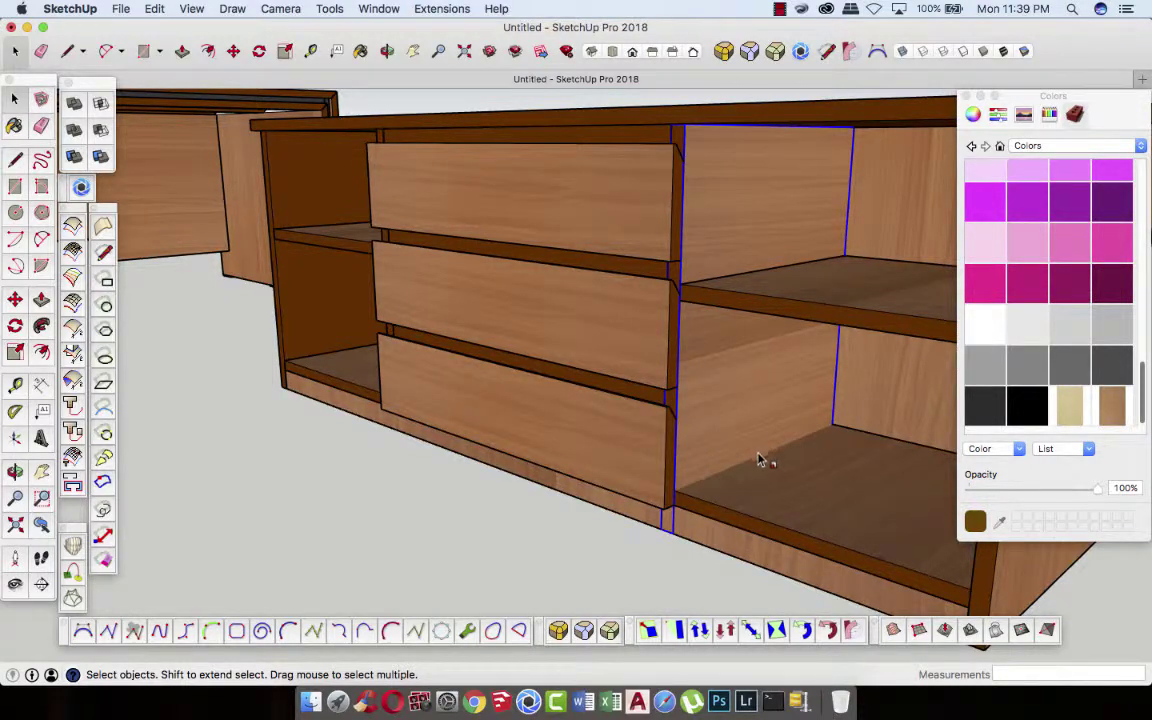
pyautogui.press('s')
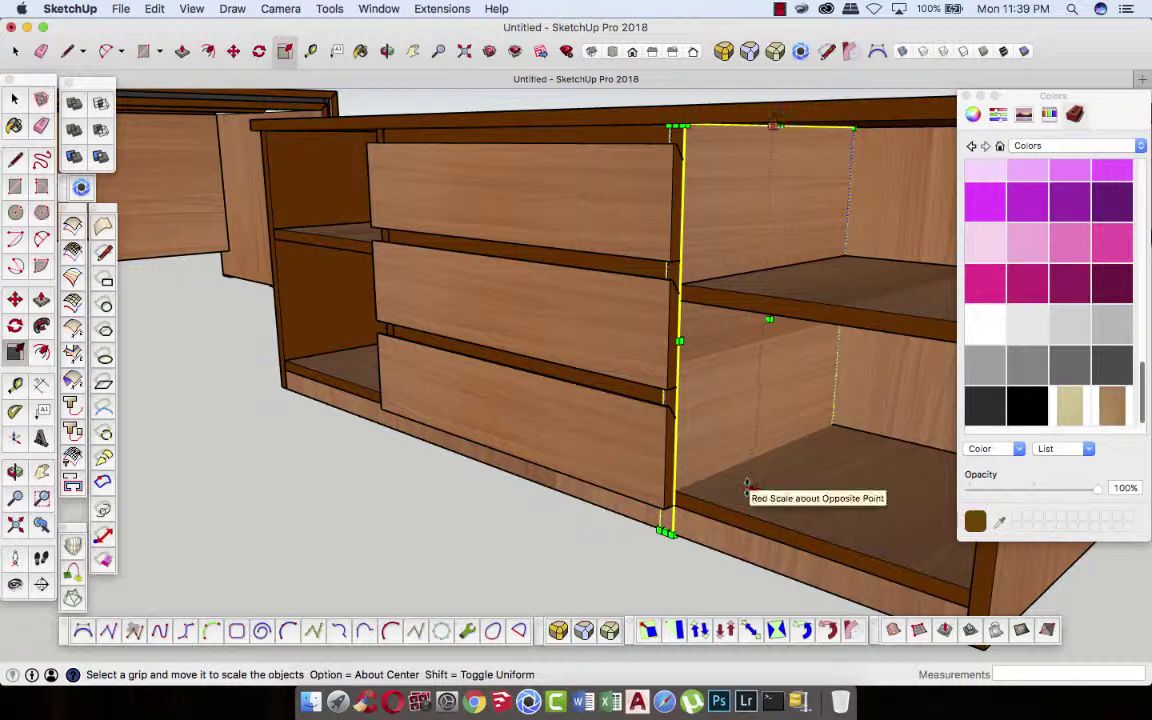
pyautogui.moveTo(748, 484); pyautogui.dragTo(712, 503)
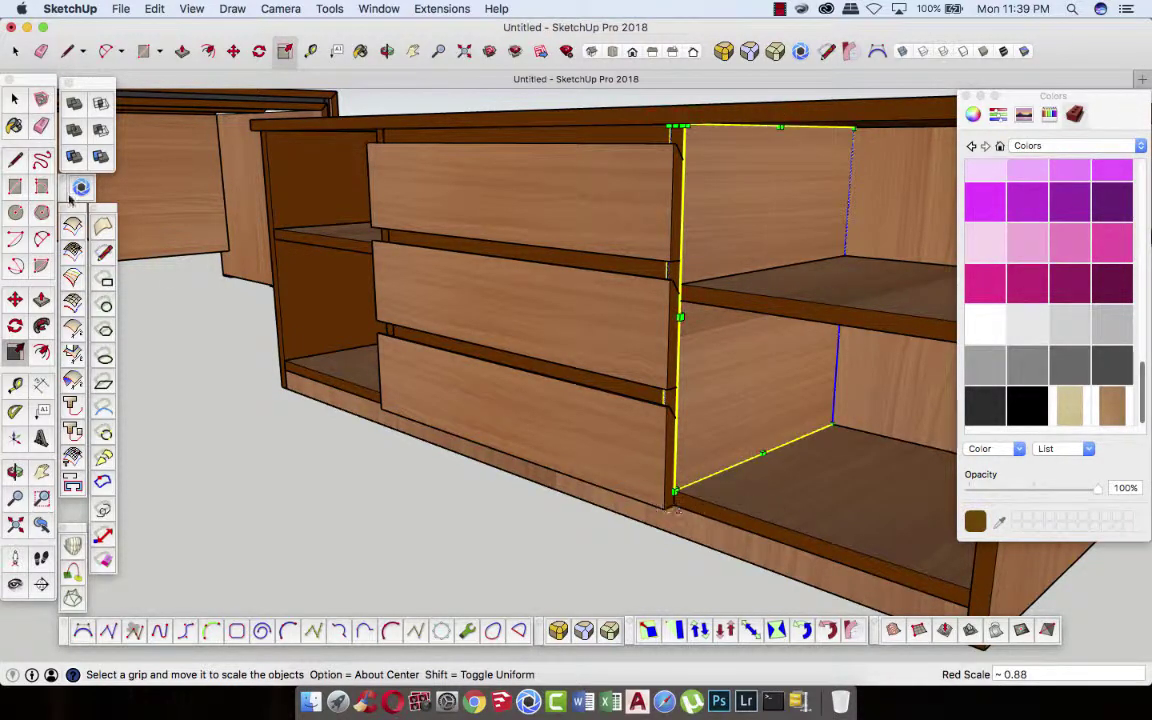
pyautogui.click(15, 99)
pyautogui.click(203, 385)
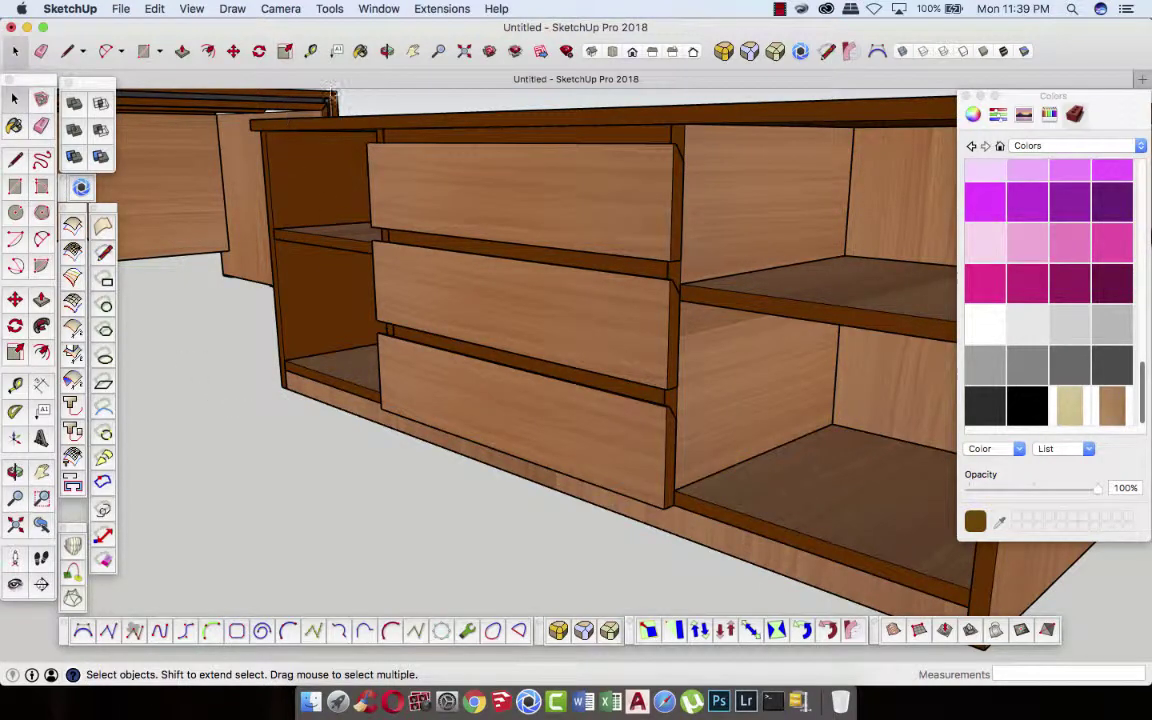
pyautogui.click(387, 51)
pyautogui.moveTo(411, 378)
pyautogui.mouseDown()
pyautogui.moveTo(424, 488)
pyautogui.moveTo(575, 490)
pyautogui.moveTo(311, 450)
pyautogui.moveTo(668, 424)
pyautogui.moveTo(329, 419)
pyautogui.moveTo(555, 468)
pyautogui.mouseUp()
pyautogui.scroll(-3, 360, 493)
# - Orbit and zoom to a lower frontal view of the sideboard cabinet
pyautogui.scroll(-3, 404, 437)
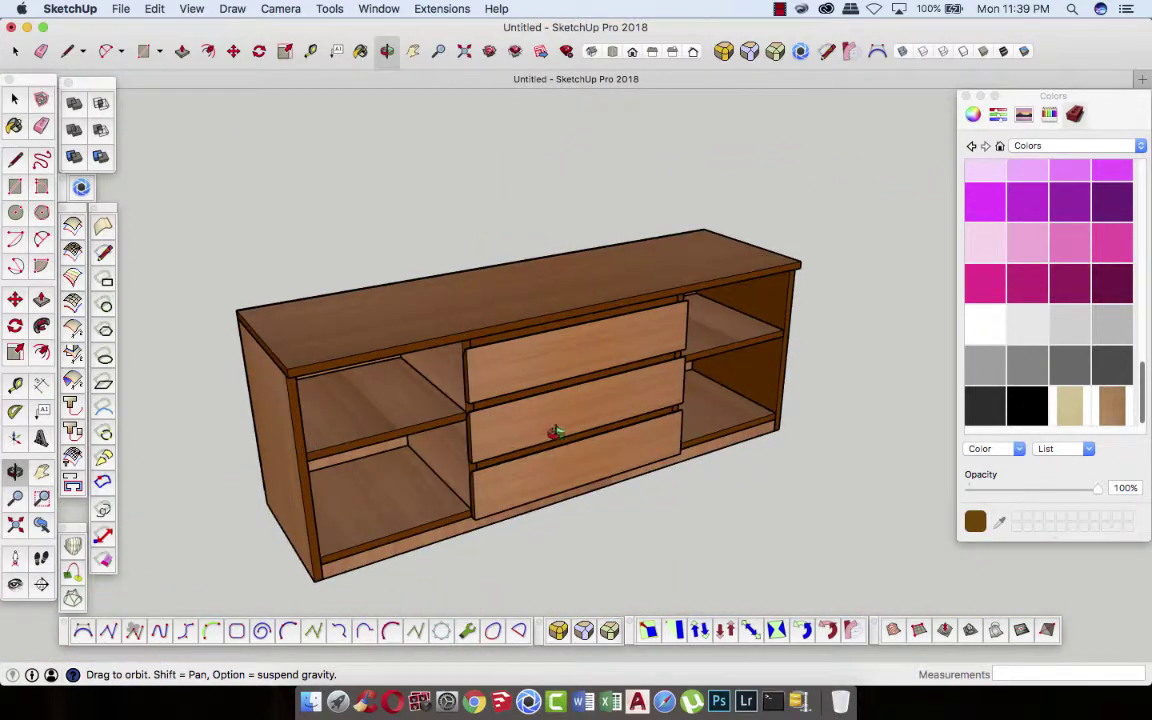
pyautogui.scroll(3, 562, 430)
pyautogui.scroll(3, 562, 430)
pyautogui.moveTo(427, 414)
pyautogui.mouseDown()
pyautogui.moveTo(533, 422)
pyautogui.moveTo(424, 463)
pyautogui.moveTo(432, 450)
pyautogui.mouseUp()
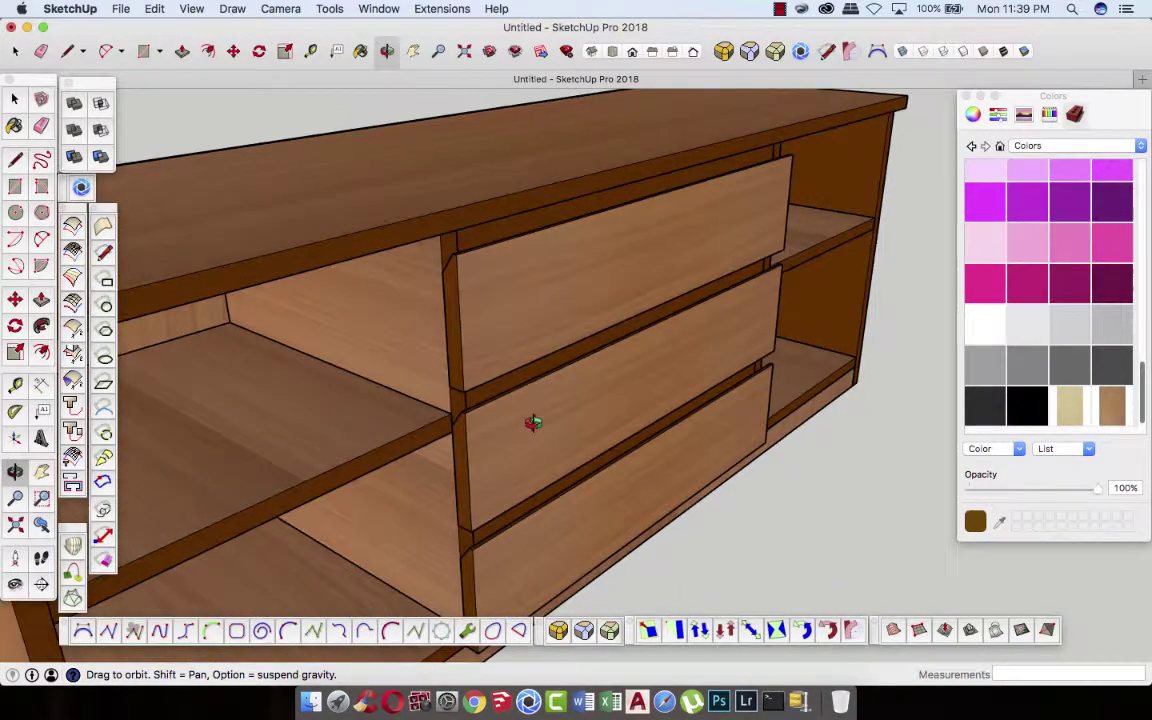
pyautogui.scroll(-3, 570, 423)
pyautogui.scroll(-4, 570, 423)
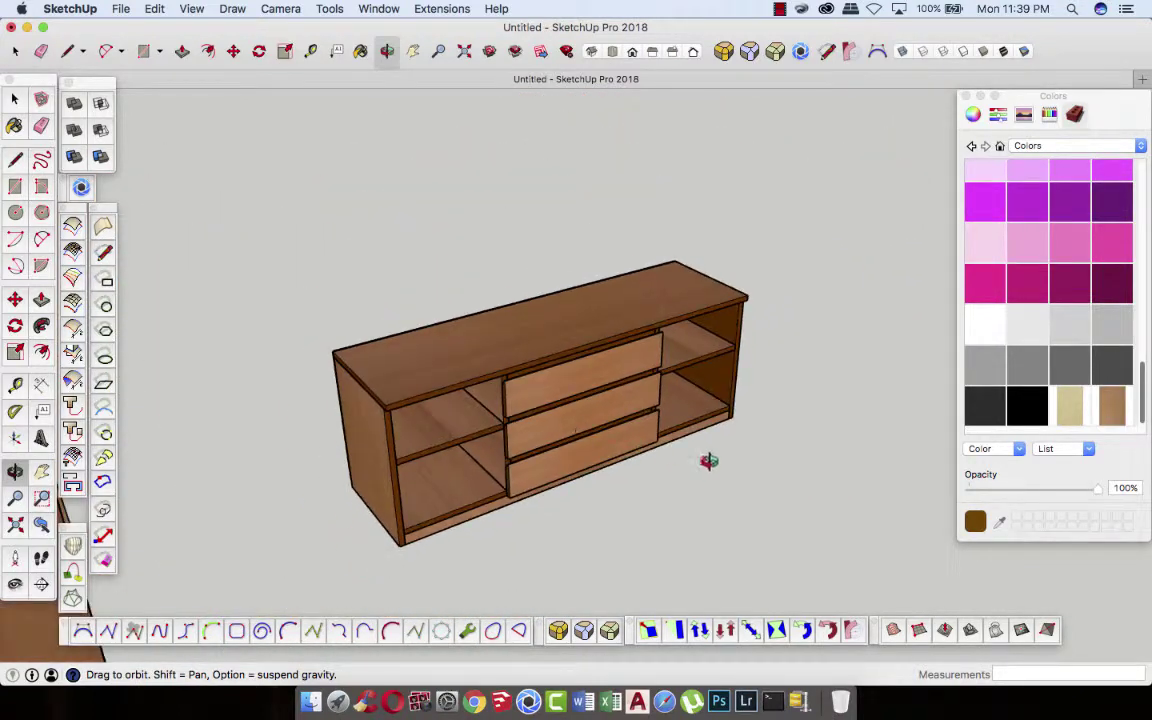
pyautogui.moveTo(707, 460)
pyautogui.mouseDown()
pyautogui.moveTo(476, 453)
pyautogui.moveTo(331, 424)
pyautogui.moveTo(746, 468)
pyautogui.moveTo(651, 455)
pyautogui.moveTo(116, 196)
pyautogui.mouseUp()
pyautogui.scroll(-3, 331, 424)
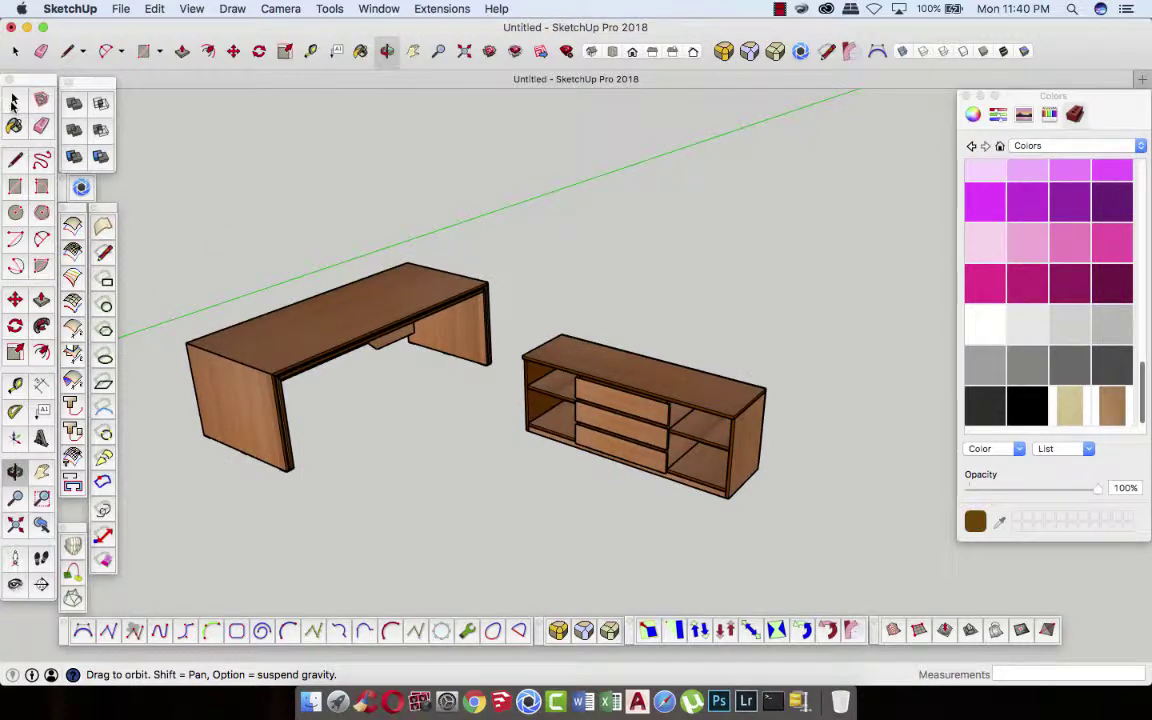
# - Box-select all the sideboard's parts and make them one group
pyautogui.click(13, 101)
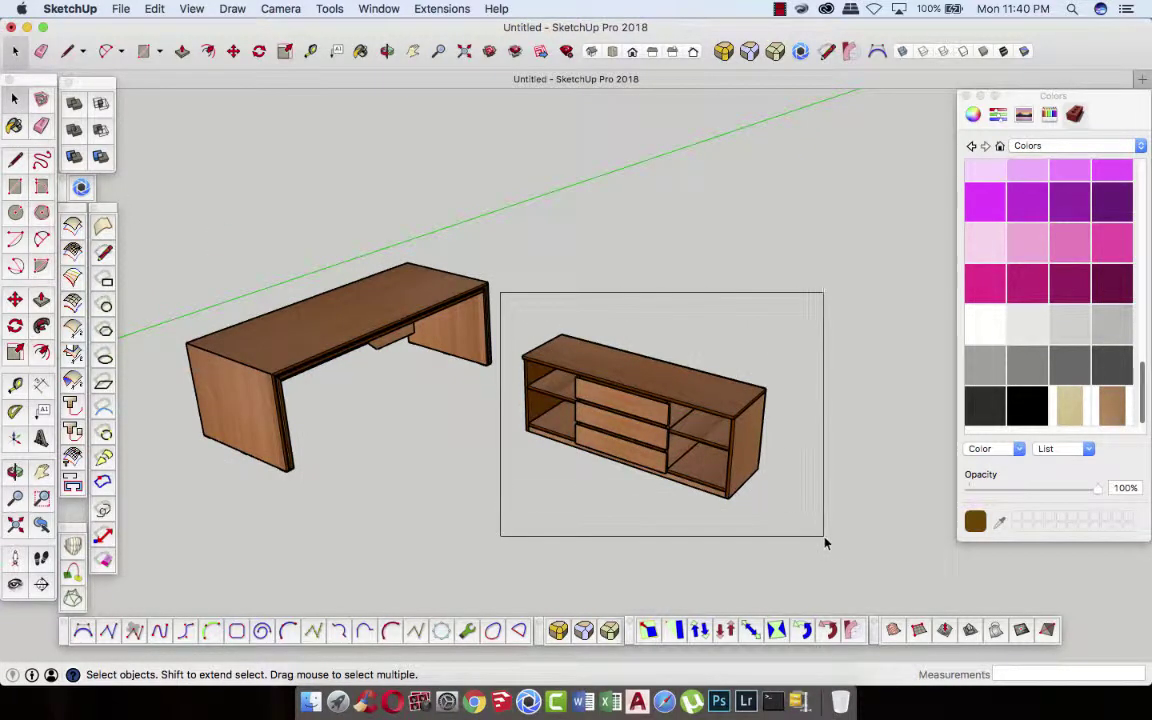
pyautogui.moveTo(503, 297); pyautogui.dragTo(826, 540)
pyautogui.rightClick(700, 400)
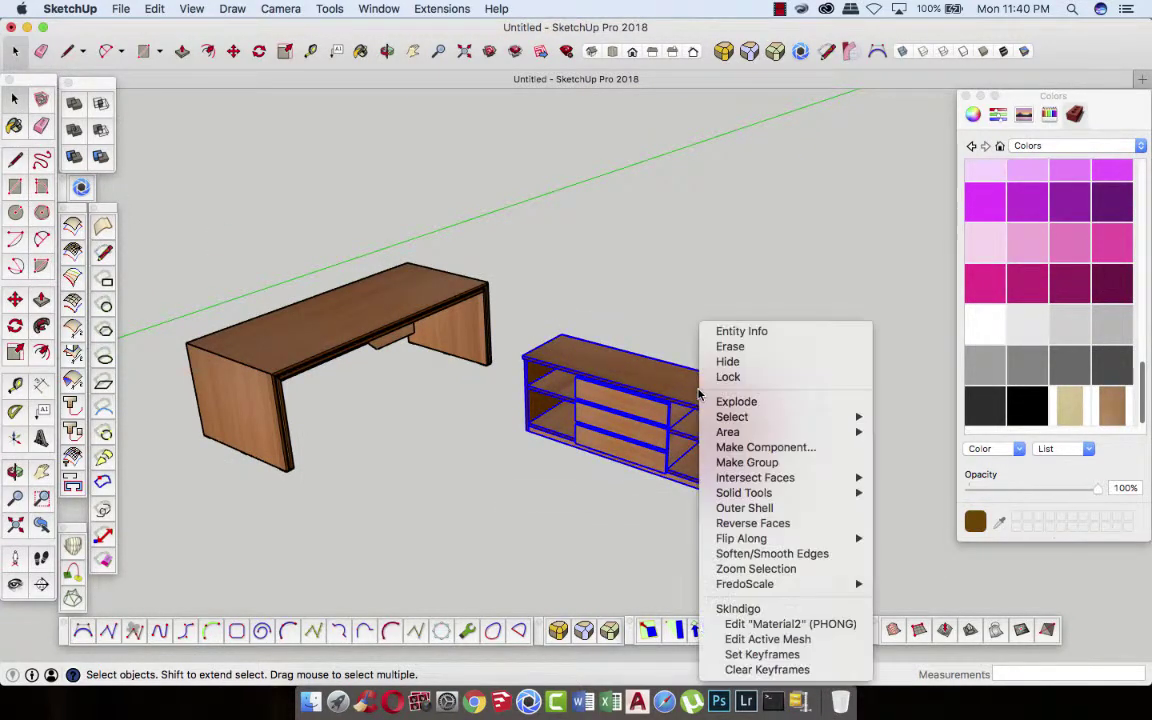
pyautogui.click(750, 455)
pyautogui.click(622, 292)
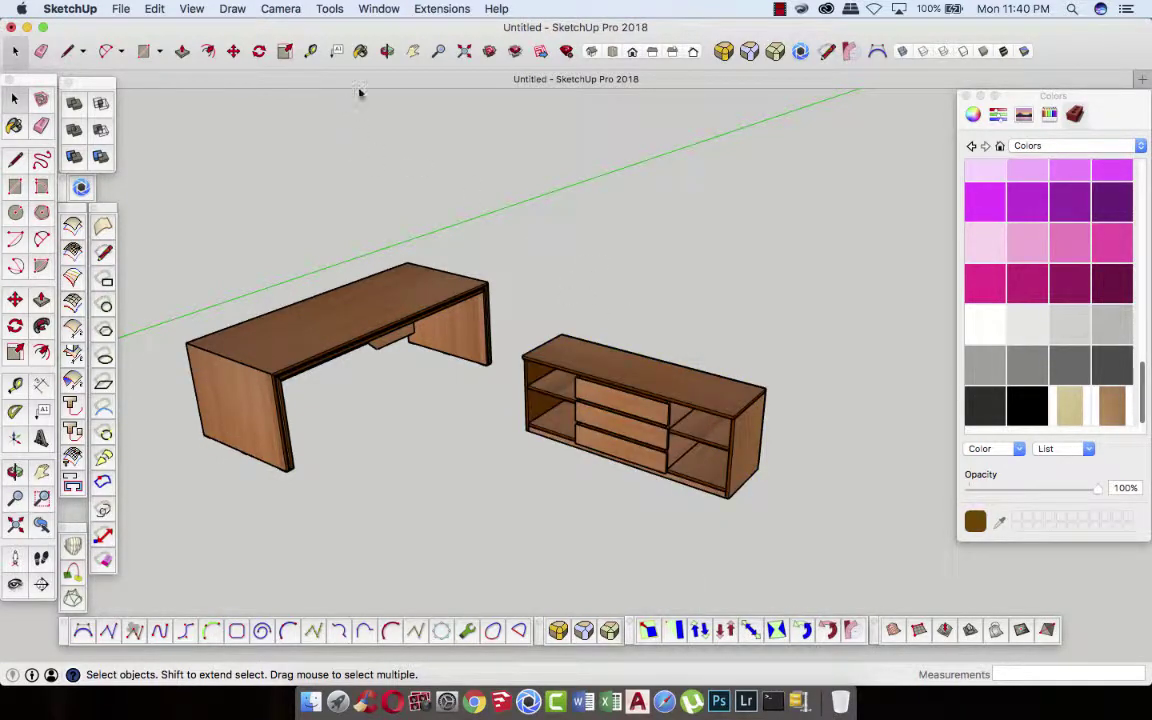
# - Move the sideboard group against the desk's side, adjusting along red to form the L
pyautogui.click(658, 389)
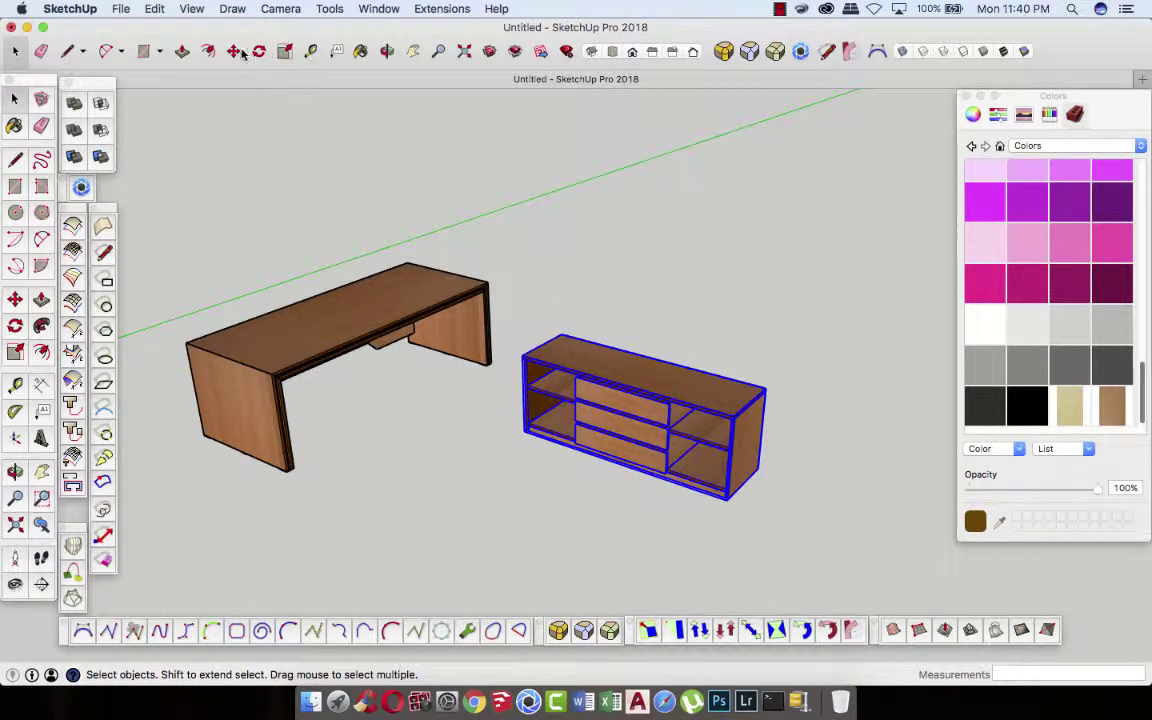
pyautogui.press('m')
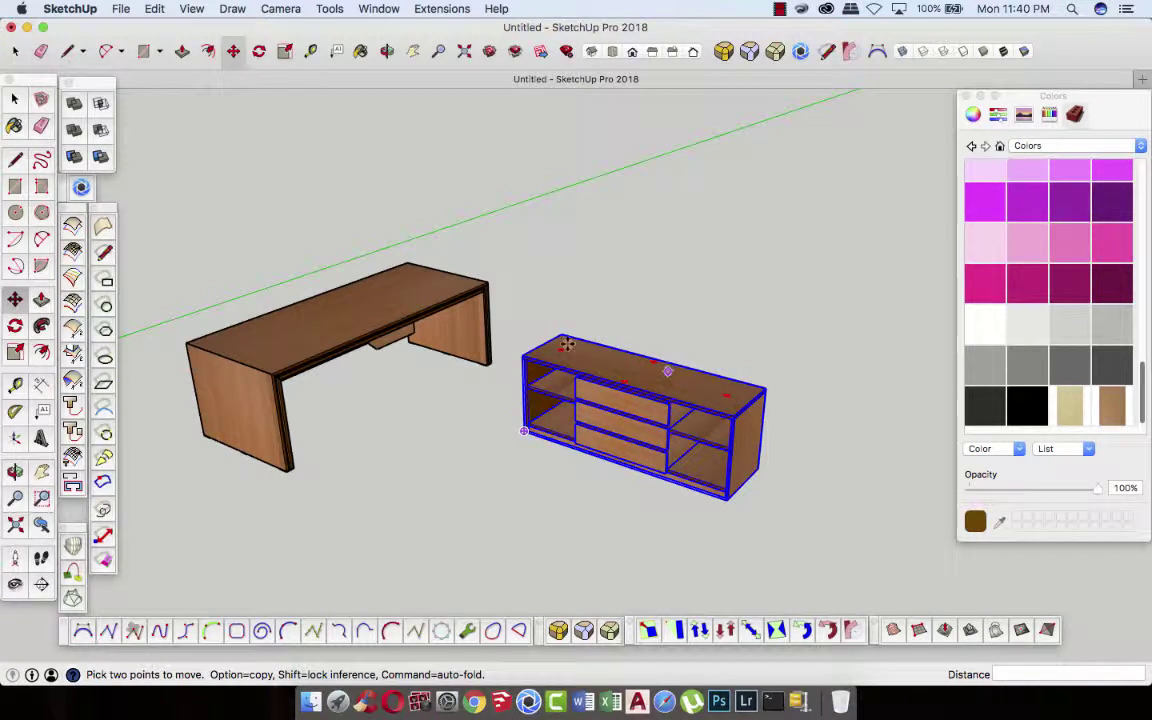
pyautogui.click(567, 344)
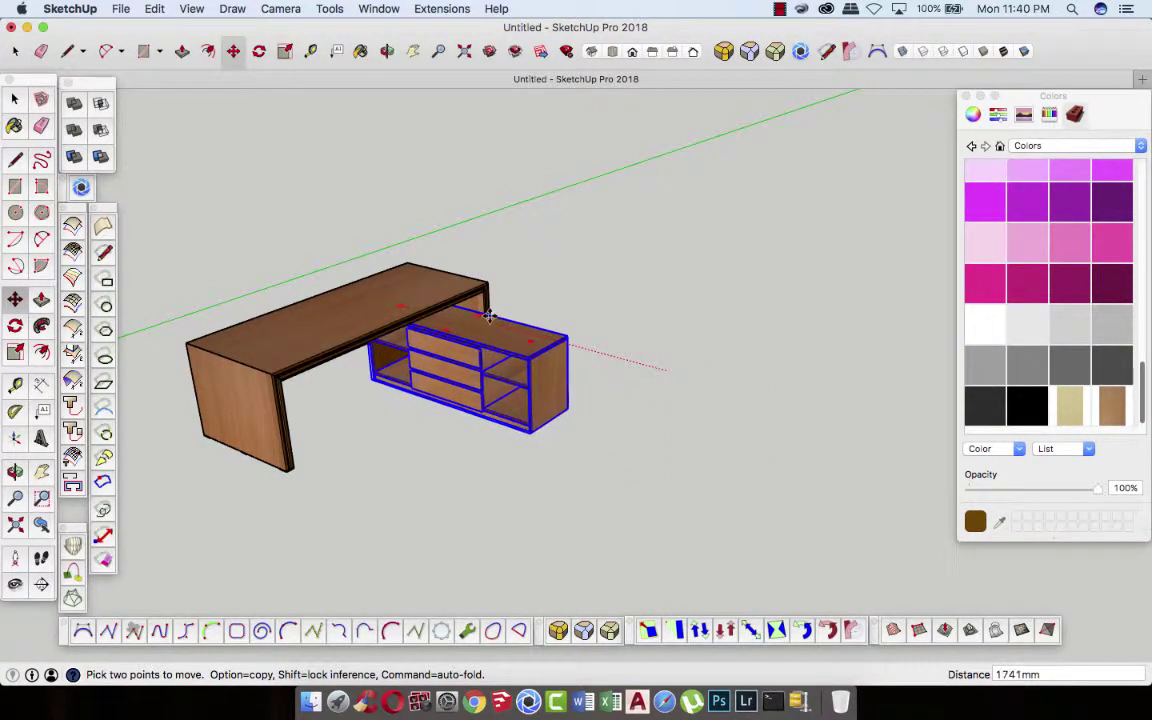
pyautogui.click(387, 51)
pyautogui.moveTo(612, 244)
pyautogui.mouseDown()
pyautogui.moveTo(296, 316)
pyautogui.moveTo(439, 264)
pyautogui.moveTo(540, 292)
pyautogui.moveTo(455, 230)
pyautogui.mouseUp()
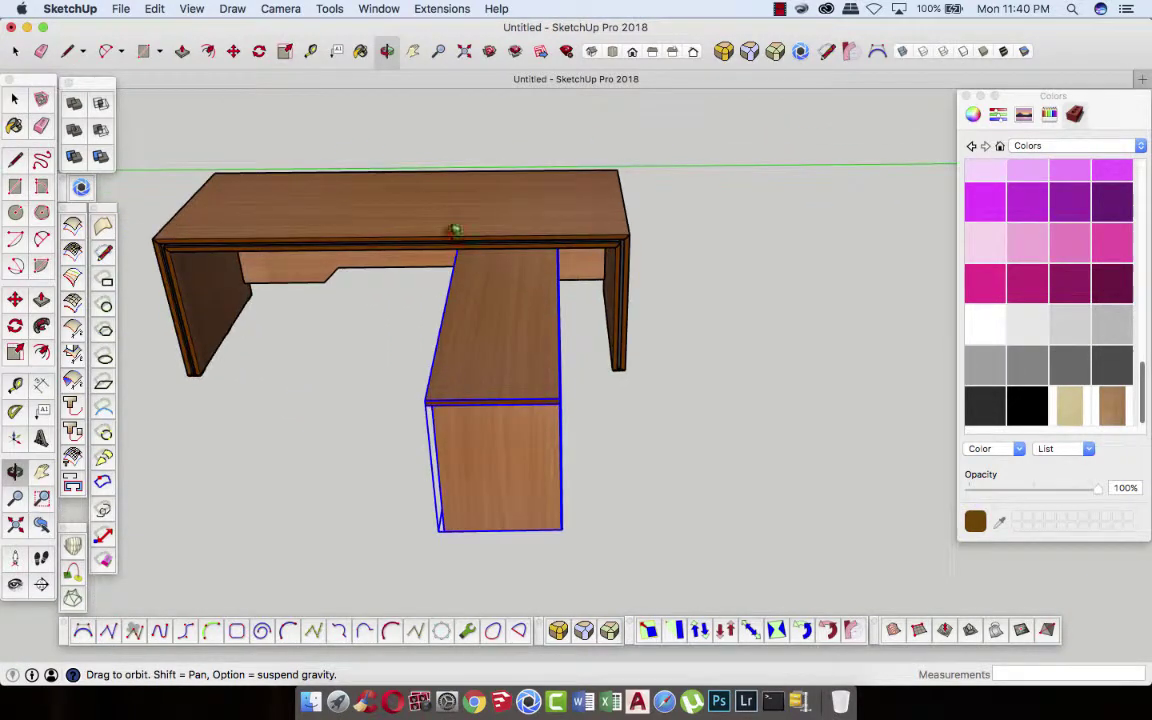
pyautogui.click(234, 52)
pyautogui.moveTo(488, 300)
pyautogui.mouseDown()
pyautogui.moveTo(560, 298)
pyautogui.moveTo(562, 321)
pyautogui.mouseUp()
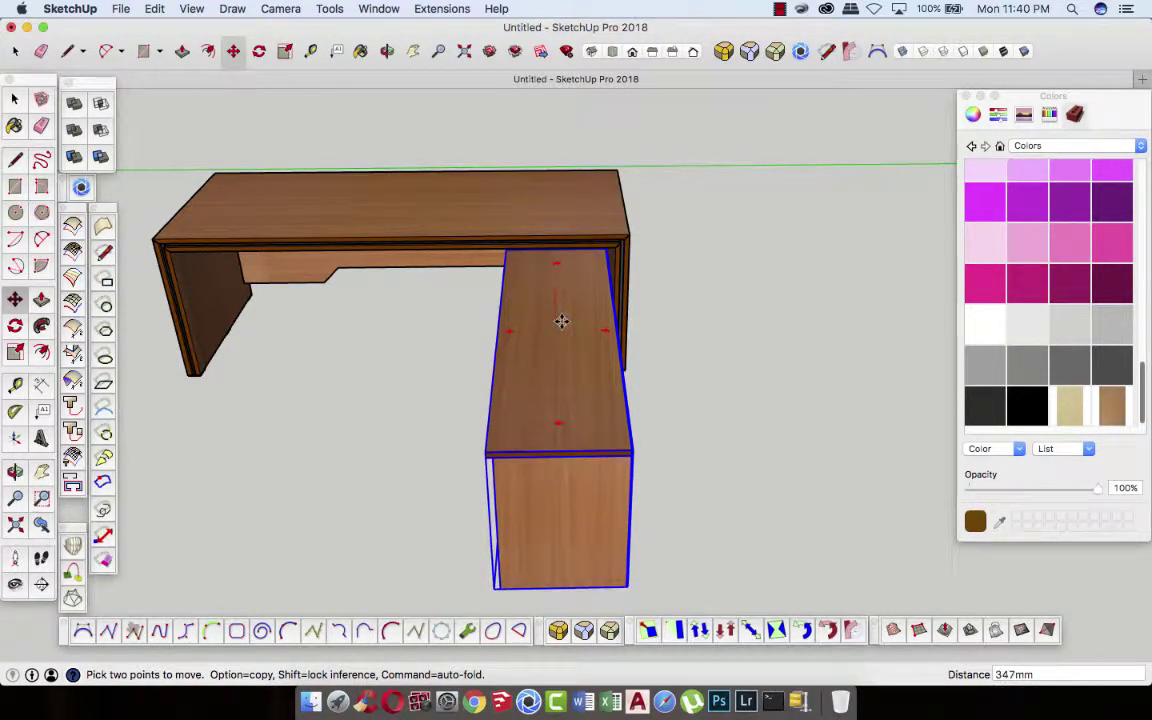
pyautogui.click(388, 52)
pyautogui.moveTo(342, 301)
pyautogui.mouseDown()
pyautogui.moveTo(617, 265)
pyautogui.moveTo(608, 249)
pyautogui.moveTo(563, 278)
pyautogui.moveTo(380, 278)
pyautogui.moveTo(404, 231)
pyautogui.moveTo(380, 440)
pyautogui.moveTo(288, 386)
pyautogui.moveTo(511, 327)
pyautogui.moveTo(461, 344)
pyautogui.moveTo(257, 324)
pyautogui.mouseUp()
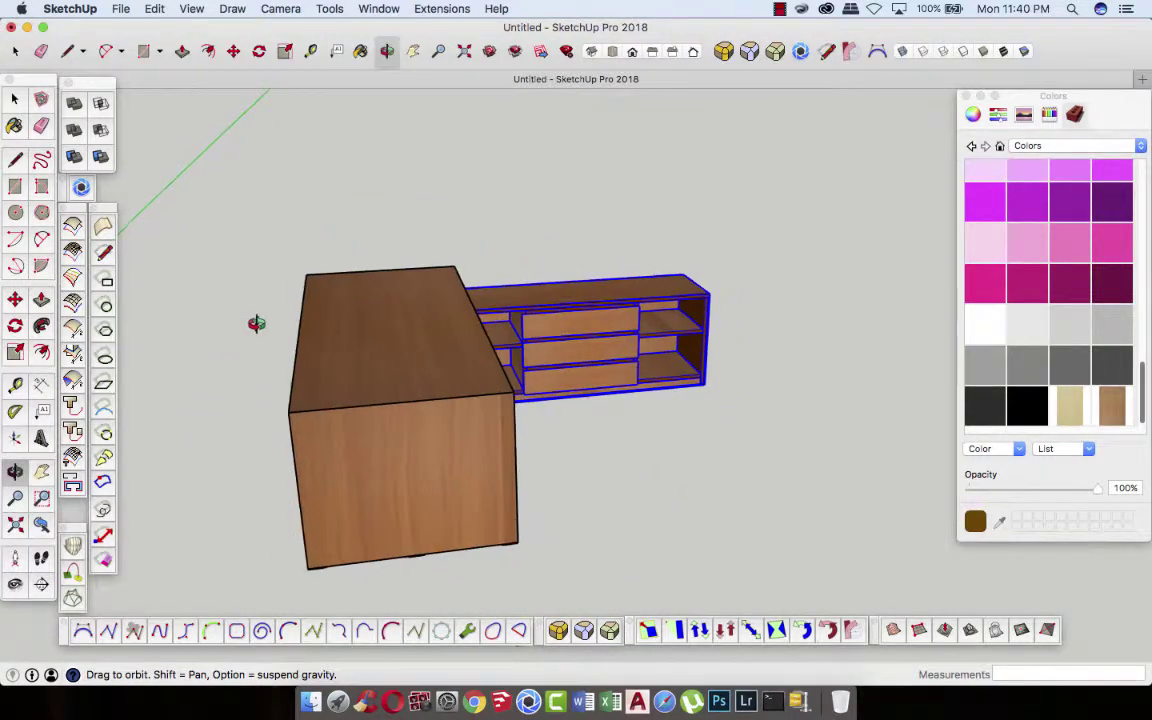
pyautogui.moveTo(406, 334)
pyautogui.mouseDown()
pyautogui.moveTo(404, 360)
pyautogui.moveTo(322, 366)
pyautogui.moveTo(313, 409)
pyautogui.mouseUp()
pyautogui.click(14, 98)
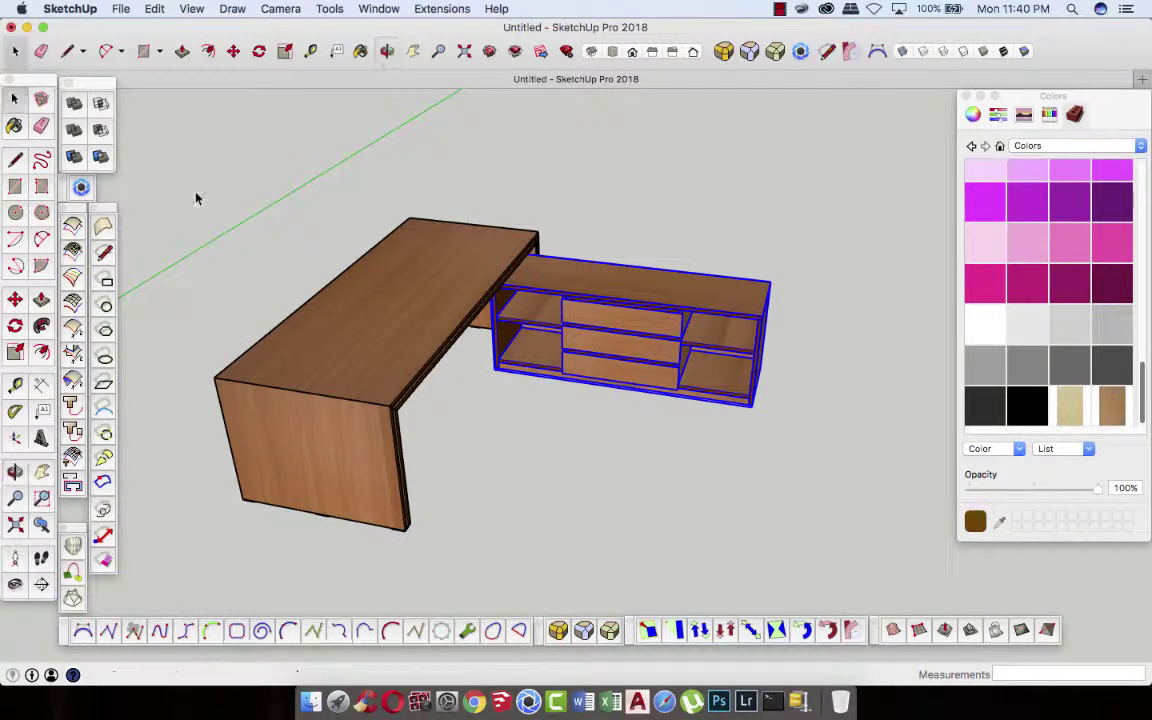
pyautogui.click(424, 149)
pyautogui.click(387, 51)
pyautogui.moveTo(494, 154)
pyautogui.mouseDown()
pyautogui.moveTo(432, 249)
pyautogui.moveTo(252, 239)
pyautogui.moveTo(313, 249)
pyautogui.mouseUp()
pyautogui.moveTo(513, 249); pyautogui.dragTo(478, 221)
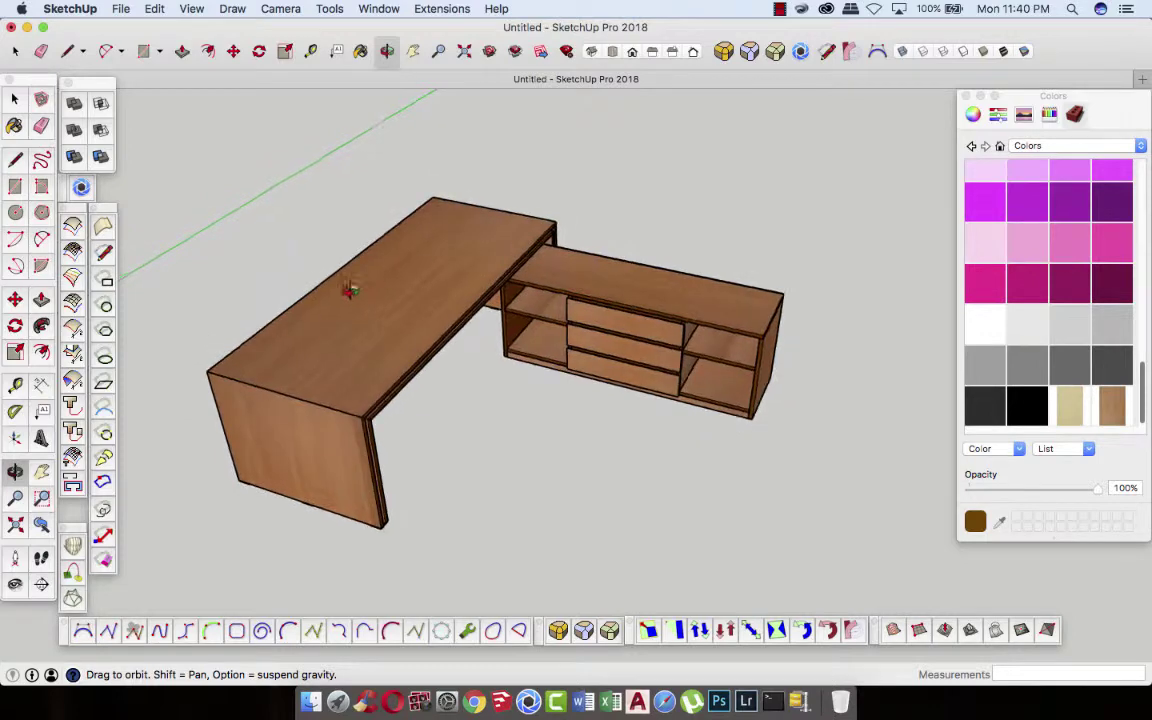
pyautogui.moveTo(266, 358)
pyautogui.mouseDown()
pyautogui.moveTo(502, 343)
pyautogui.moveTo(555, 309)
pyautogui.mouseUp()
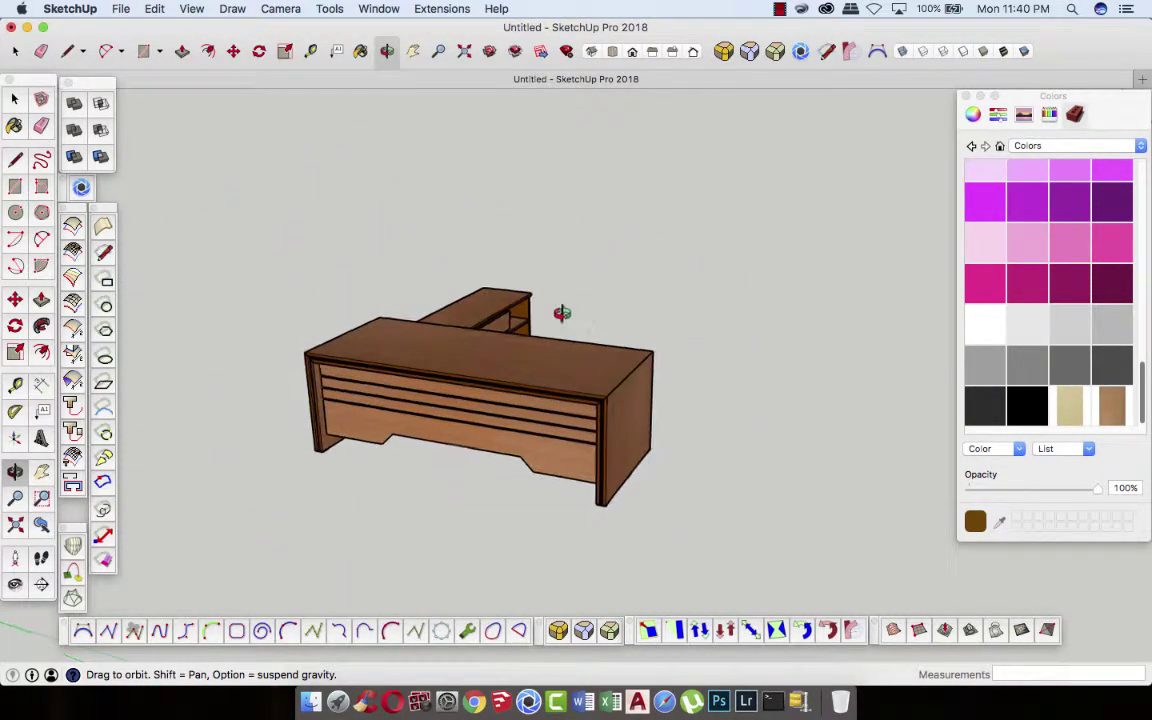
pyautogui.moveTo(463, 316); pyautogui.dragTo(530, 440)
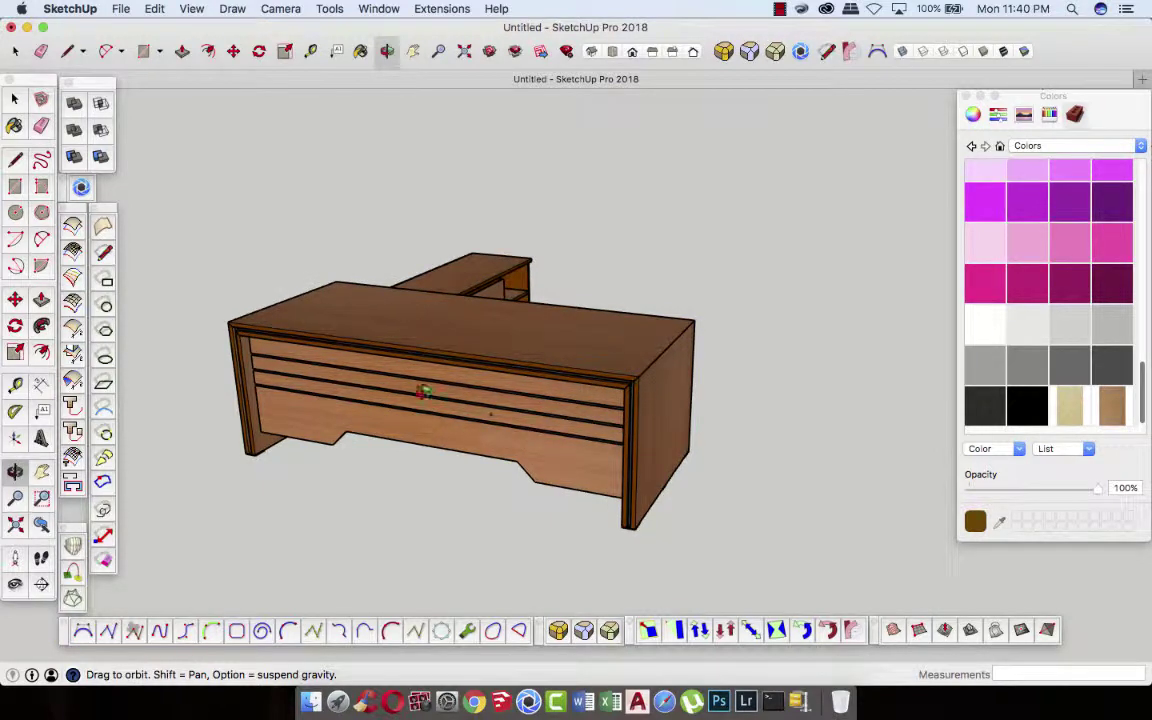
pyautogui.click(82, 189)
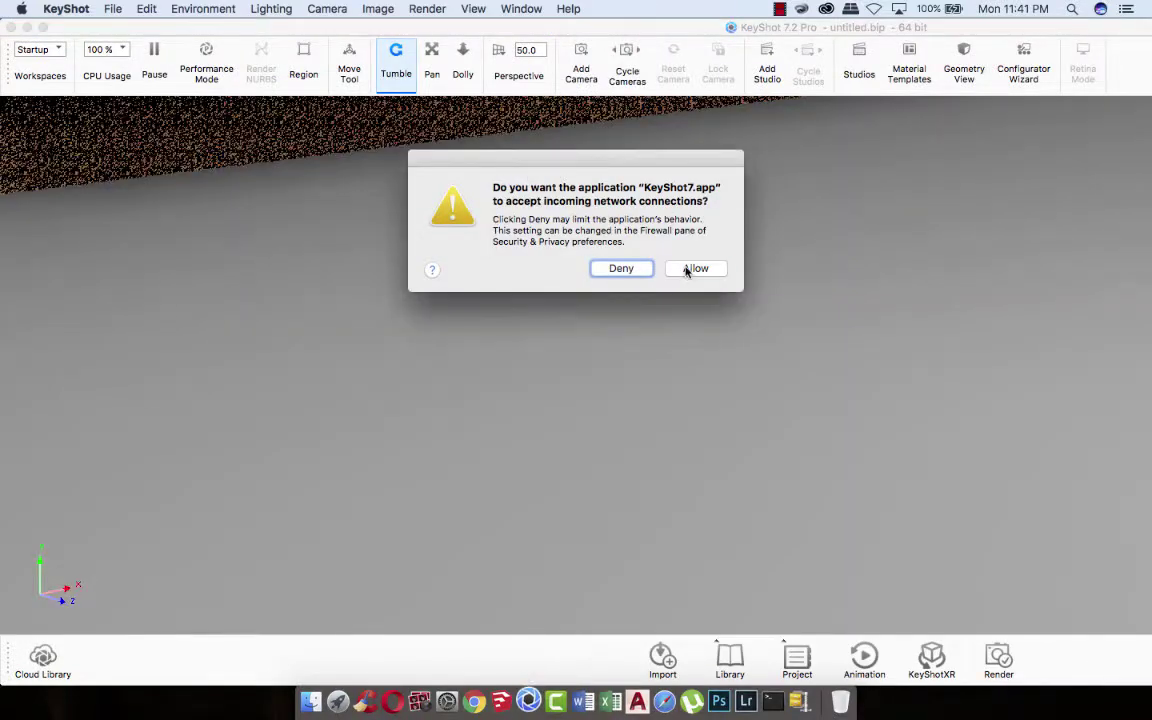
# - Allow network access, orbit and pan to frame the desk, and open NORWAY TIMBER1's material settings
pyautogui.click(692, 268)
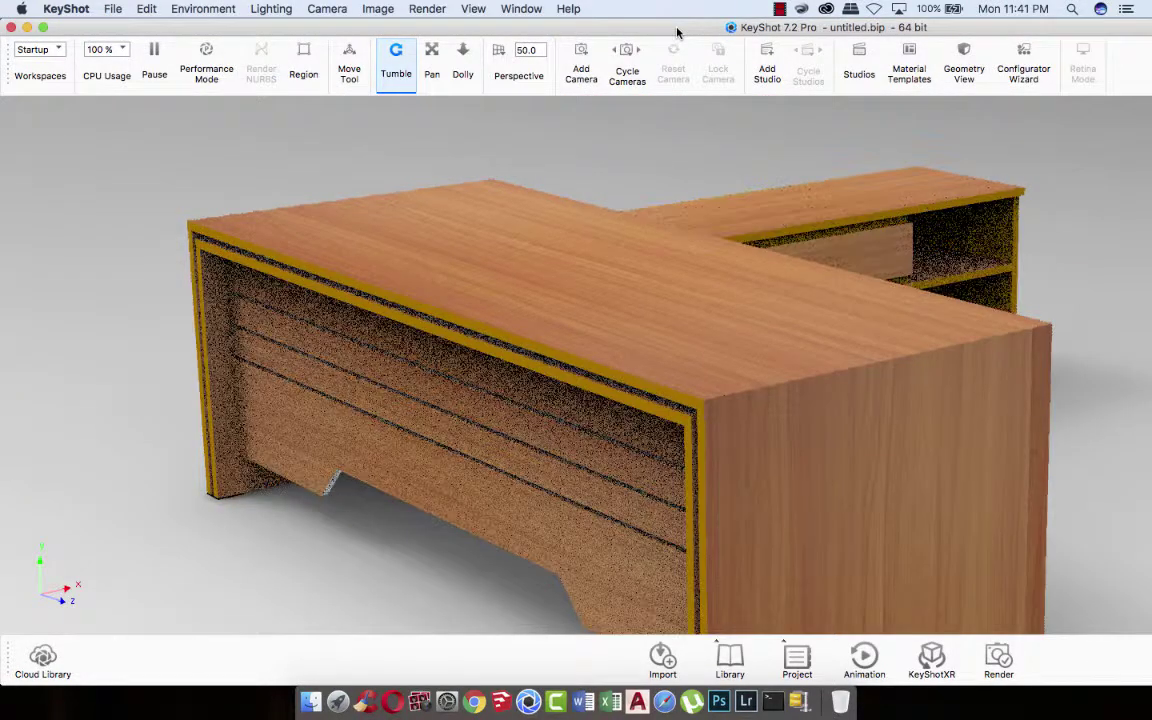
pyautogui.moveTo(650, 105)
pyautogui.mouseDown()
pyautogui.moveTo(555, 245)
pyautogui.moveTo(572, 252)
pyautogui.mouseUp()
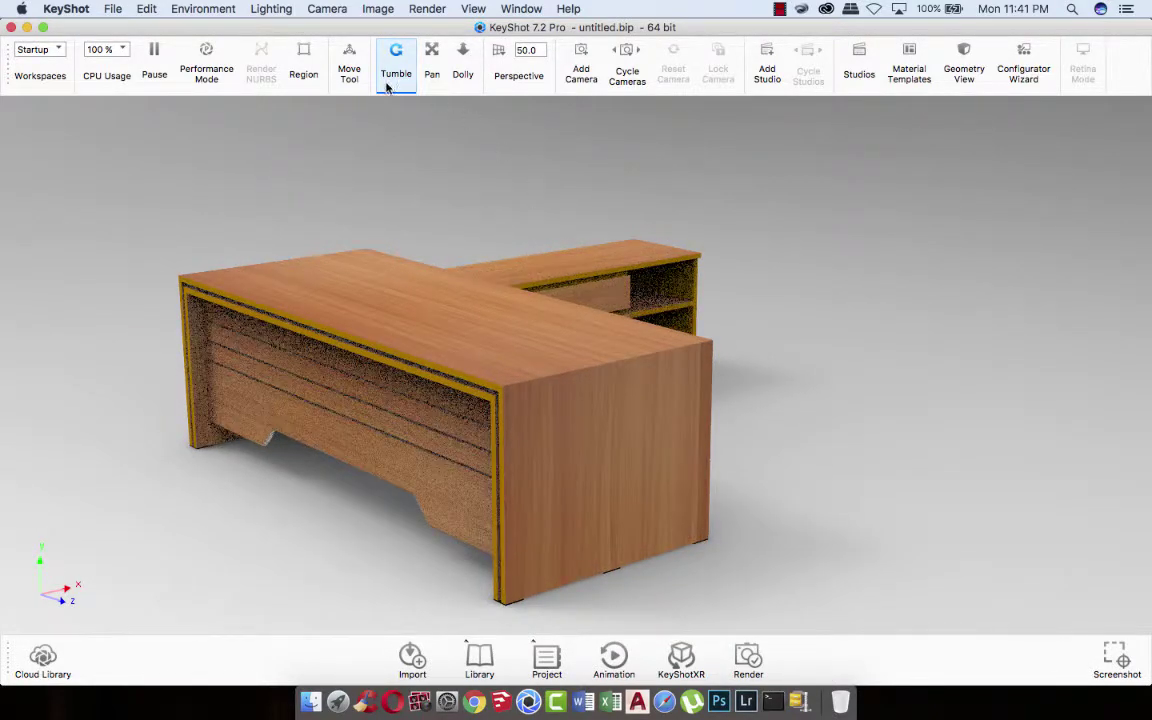
pyautogui.click(431, 58)
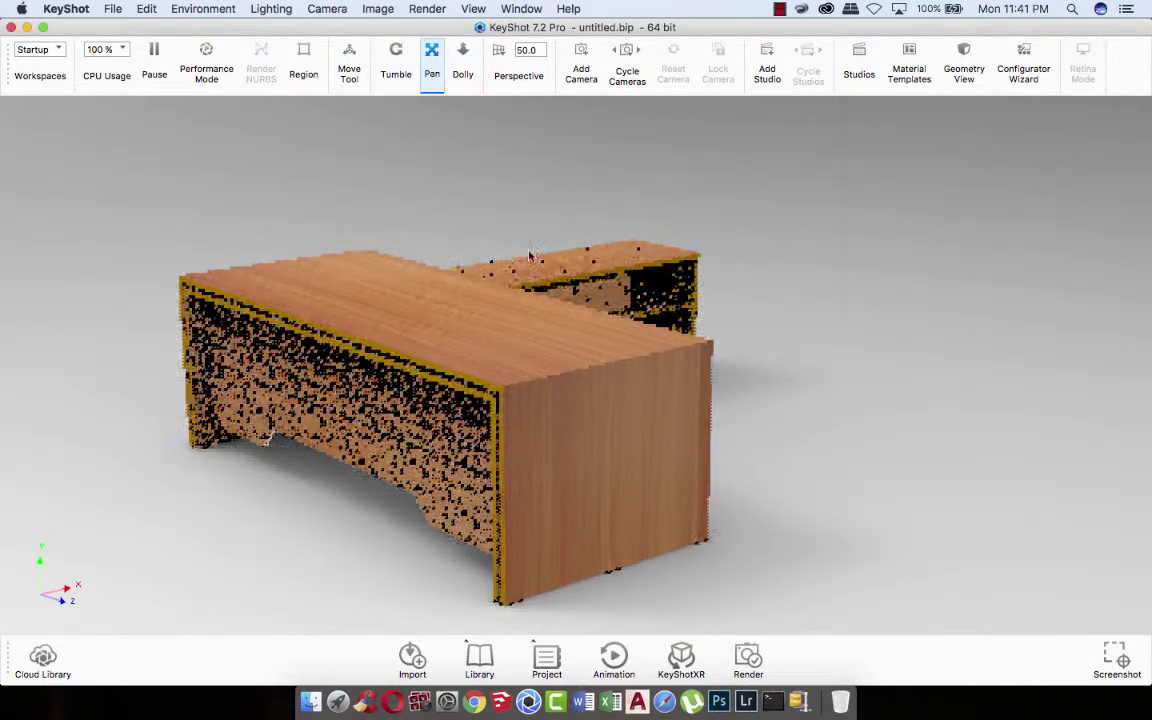
pyautogui.moveTo(531, 257); pyautogui.dragTo(575, 303)
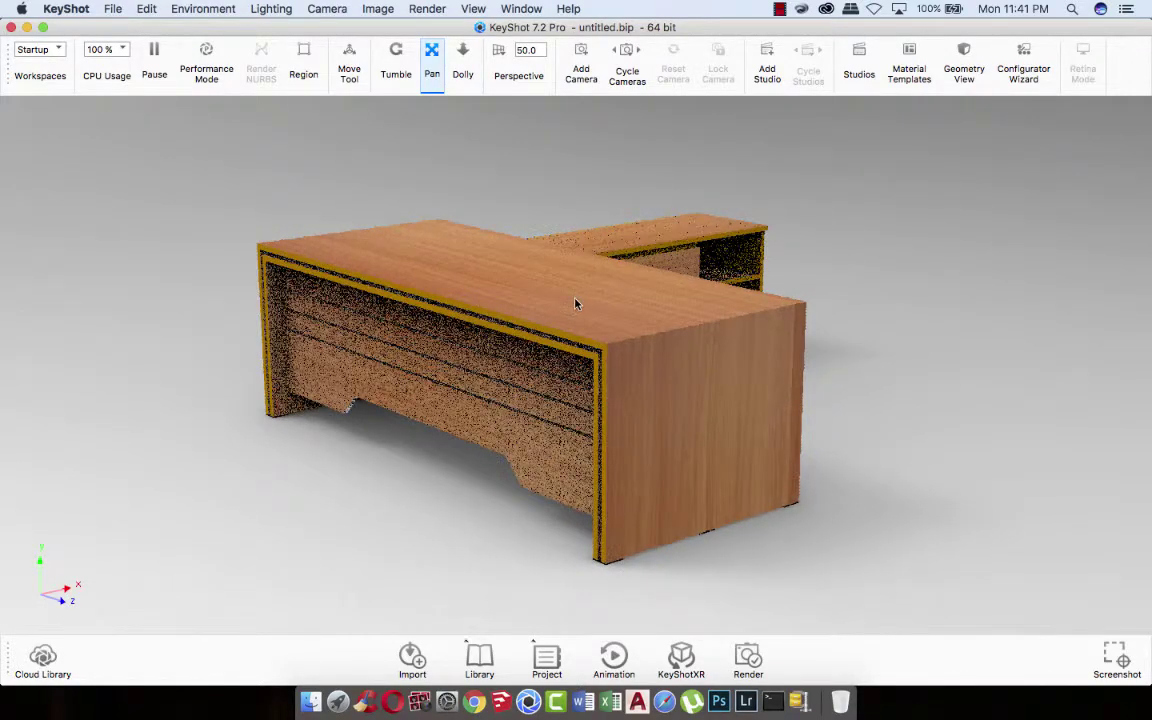
pyautogui.press('space')
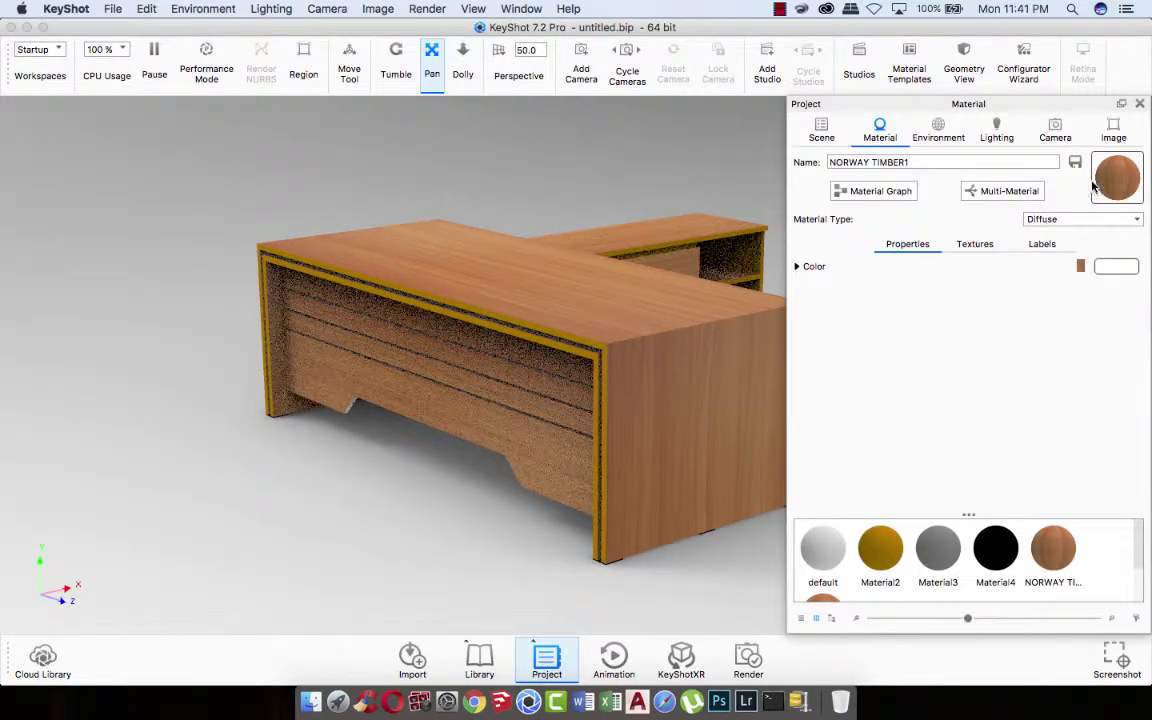
# - Set the wood material type to Plastic and apply the Interior lighting preset
pyautogui.click(1080, 219)
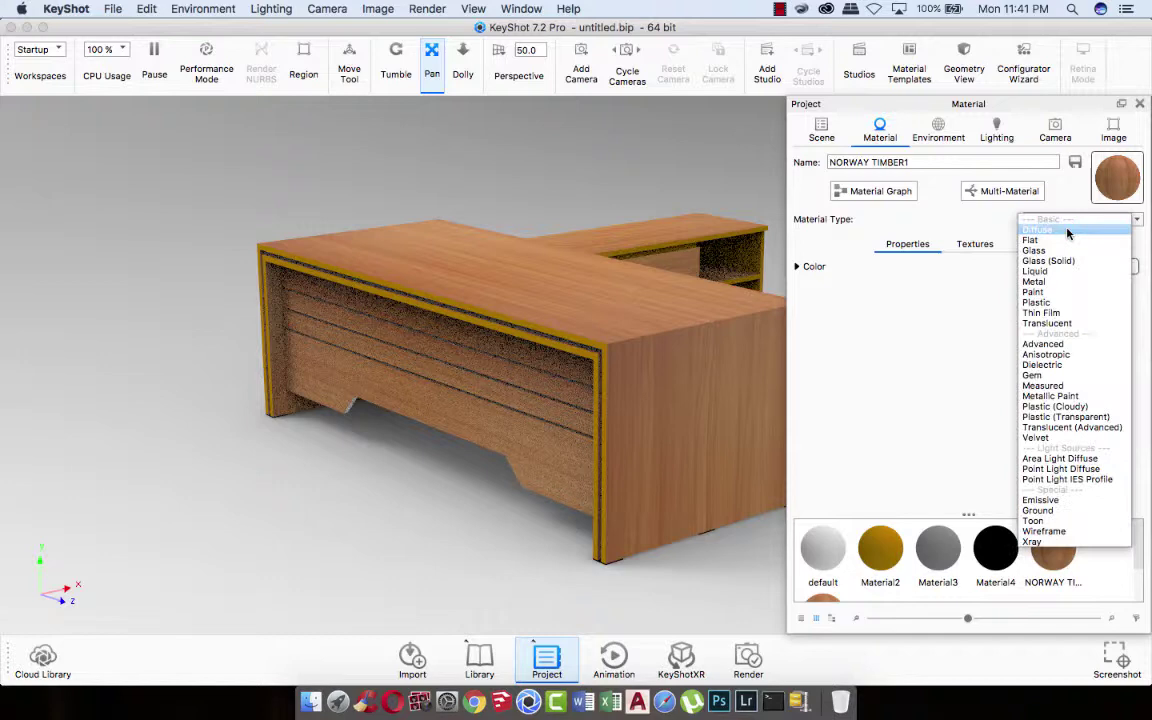
pyautogui.click(1055, 305)
pyautogui.click(996, 130)
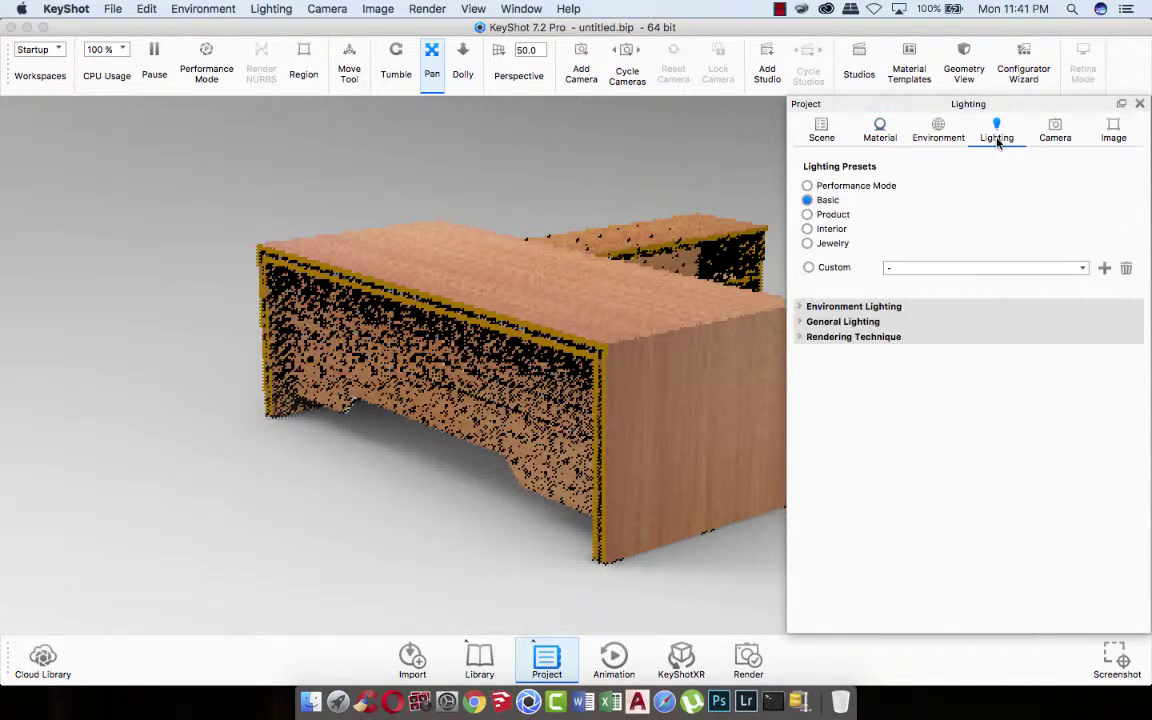
pyautogui.click(808, 229)
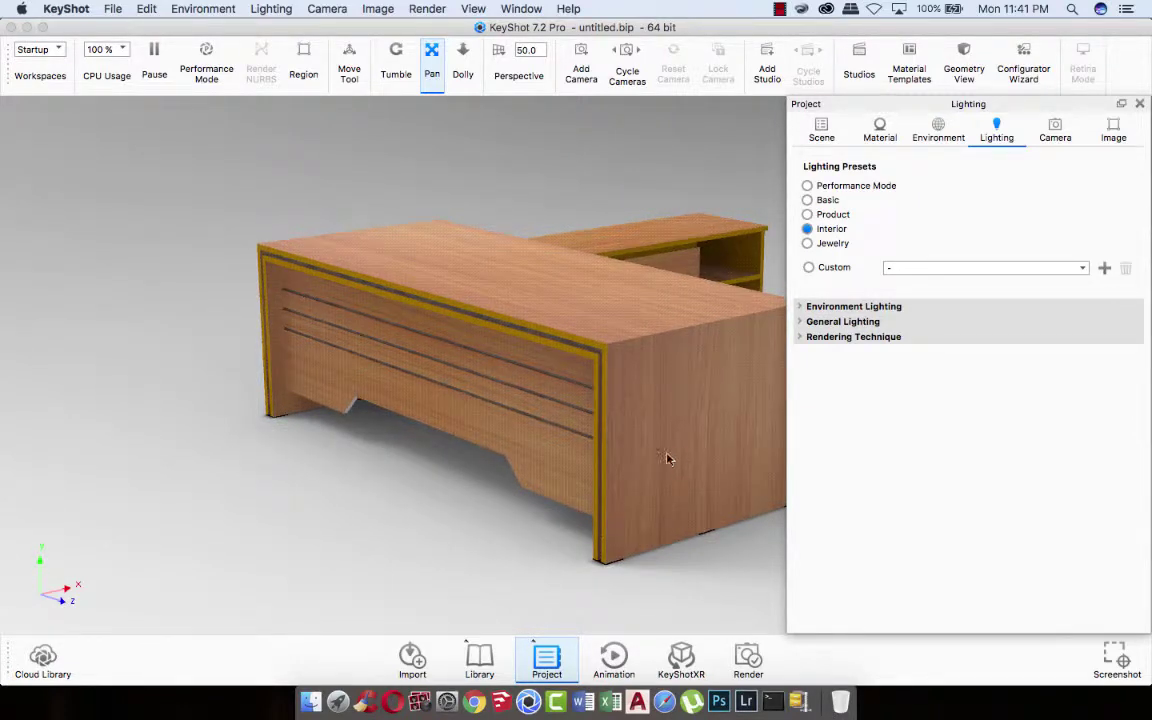
# - Make the yellow trim Material2 a Paint, with colour sampled from the desk's wood
pyautogui.doubleClick(594, 350)
pyautogui.click(1075, 219)
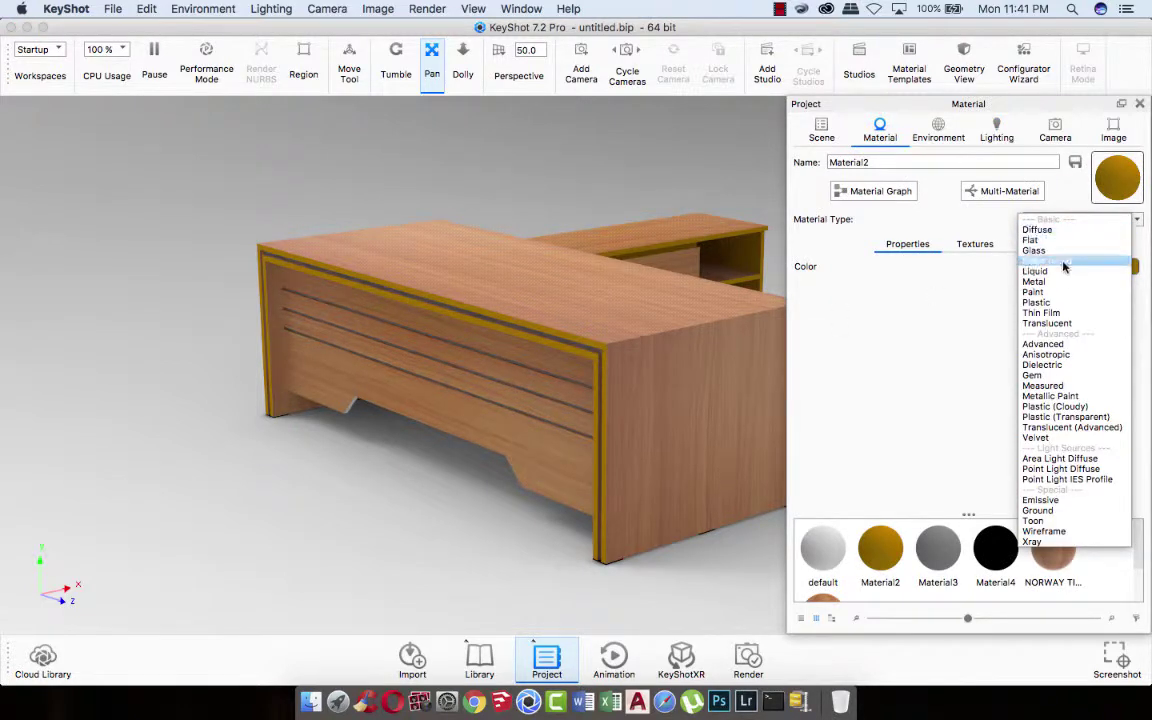
pyautogui.click(1060, 291)
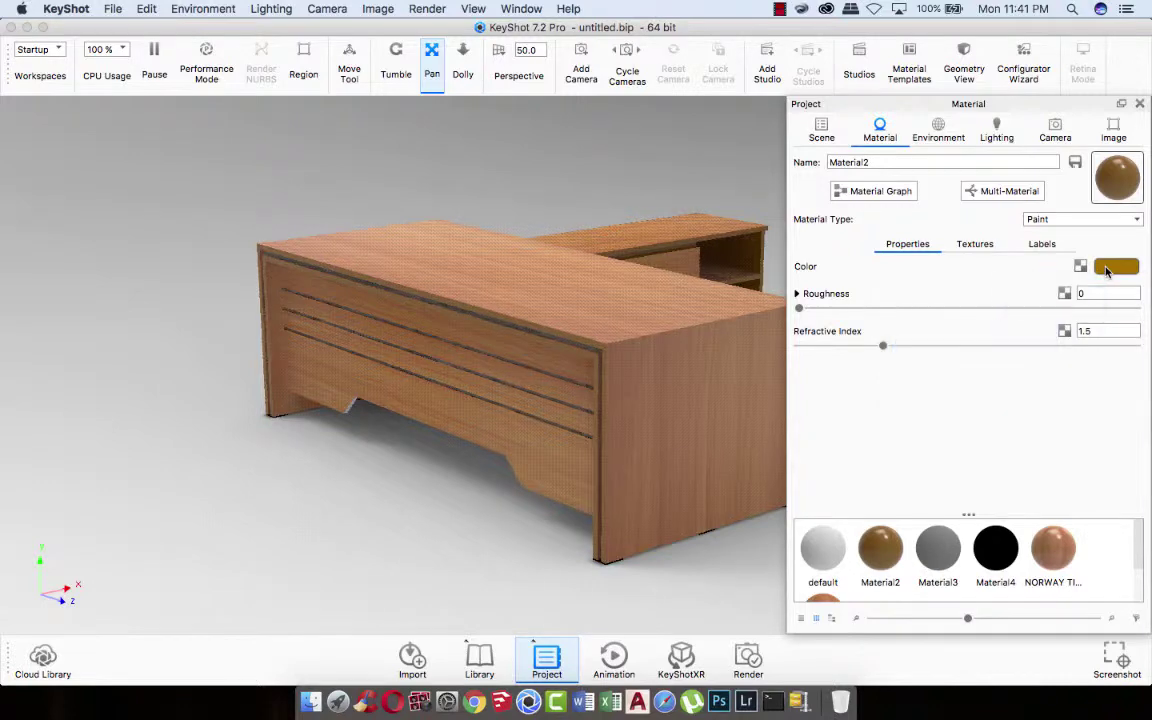
pyautogui.click(1107, 271)
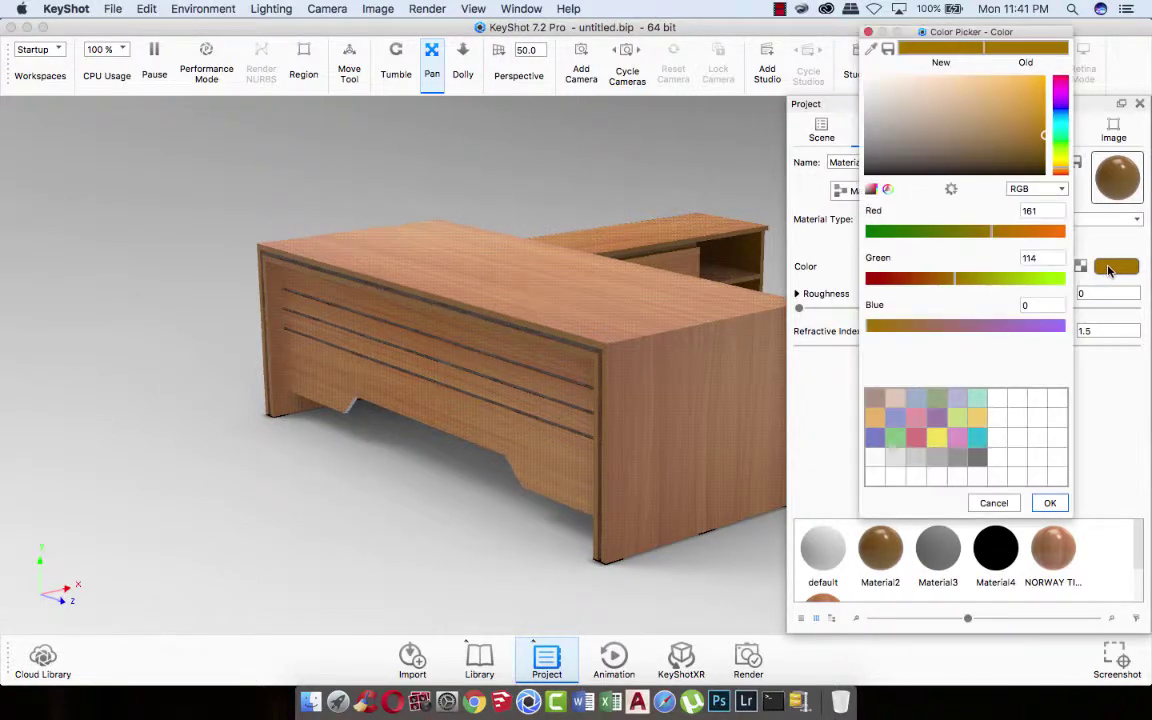
pyautogui.click(871, 48)
pyautogui.click(721, 237)
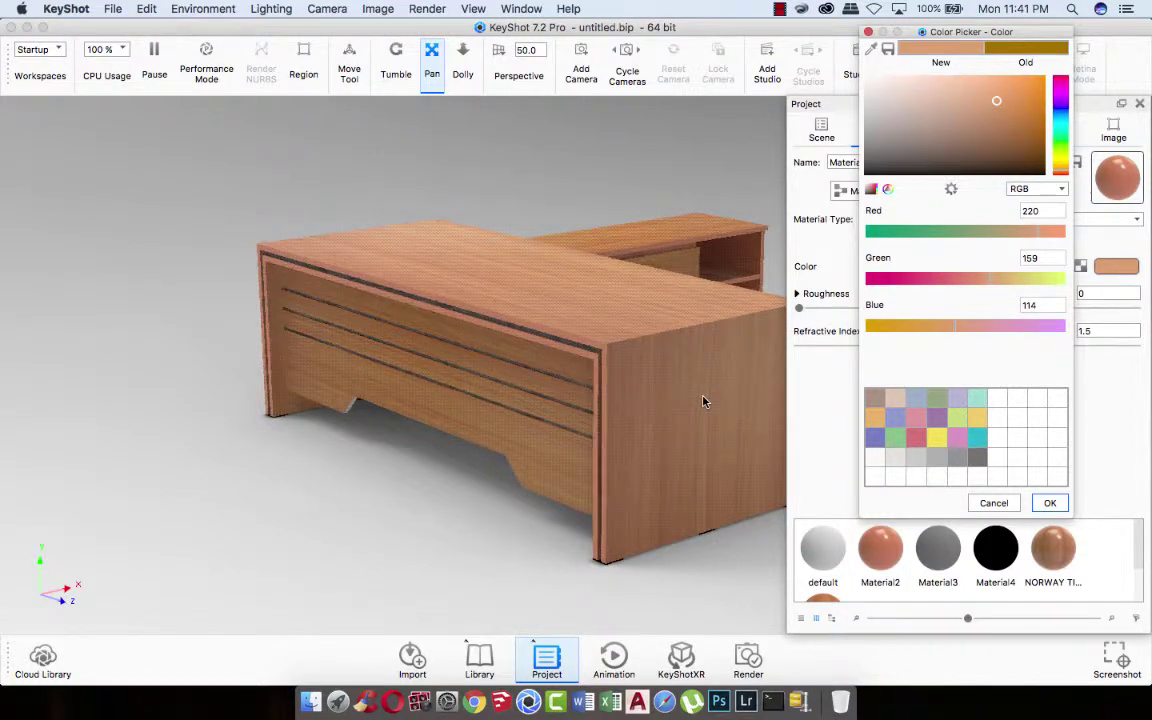
# - Set the Norway-Beech-Timber material to Plastic type, after trying Thin Film, and close the settings
pyautogui.doubleClick(559, 461)
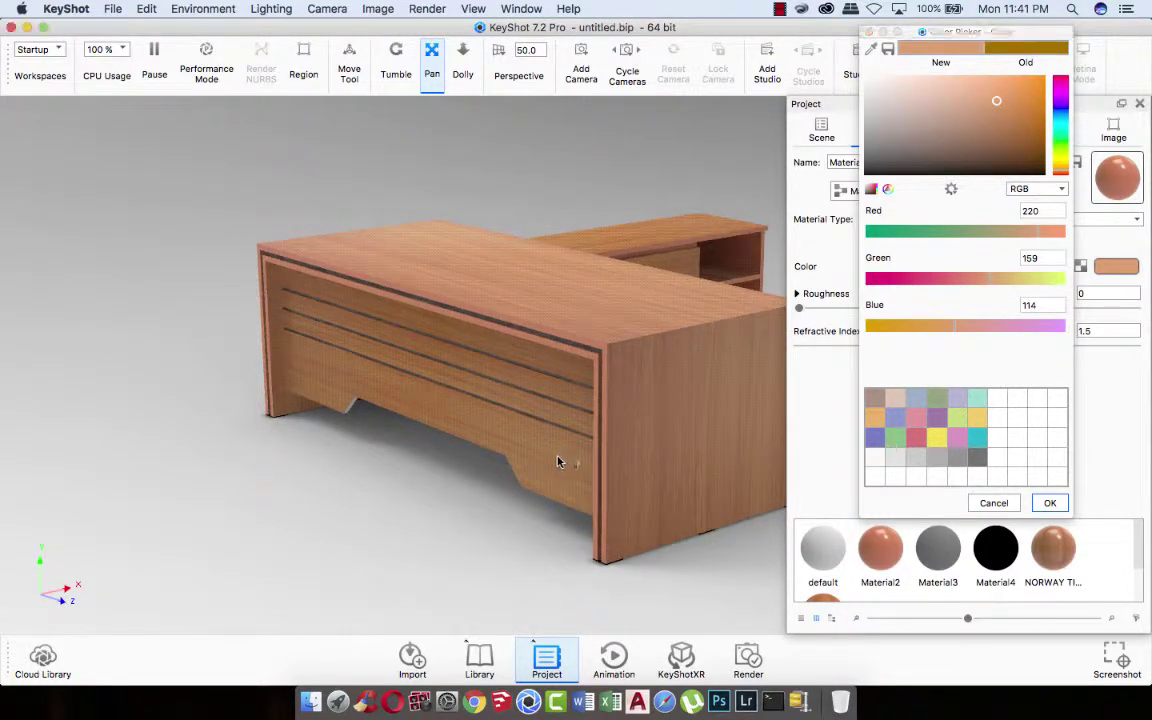
pyautogui.click(1054, 219)
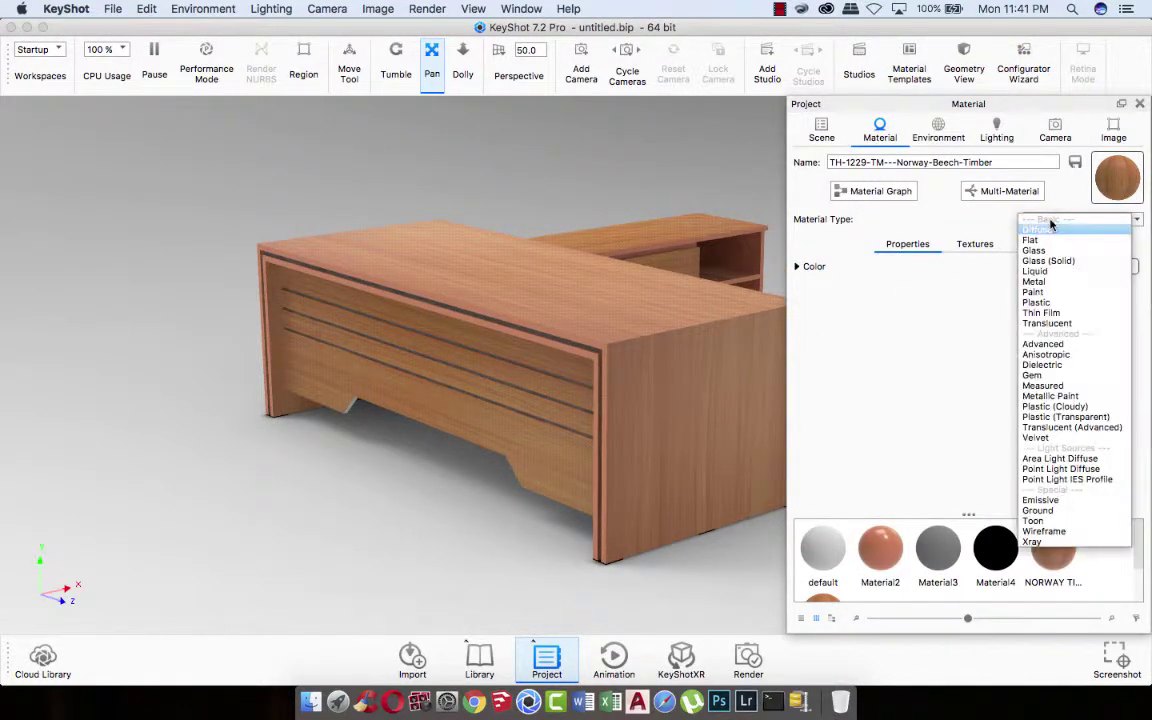
pyautogui.click(1045, 312)
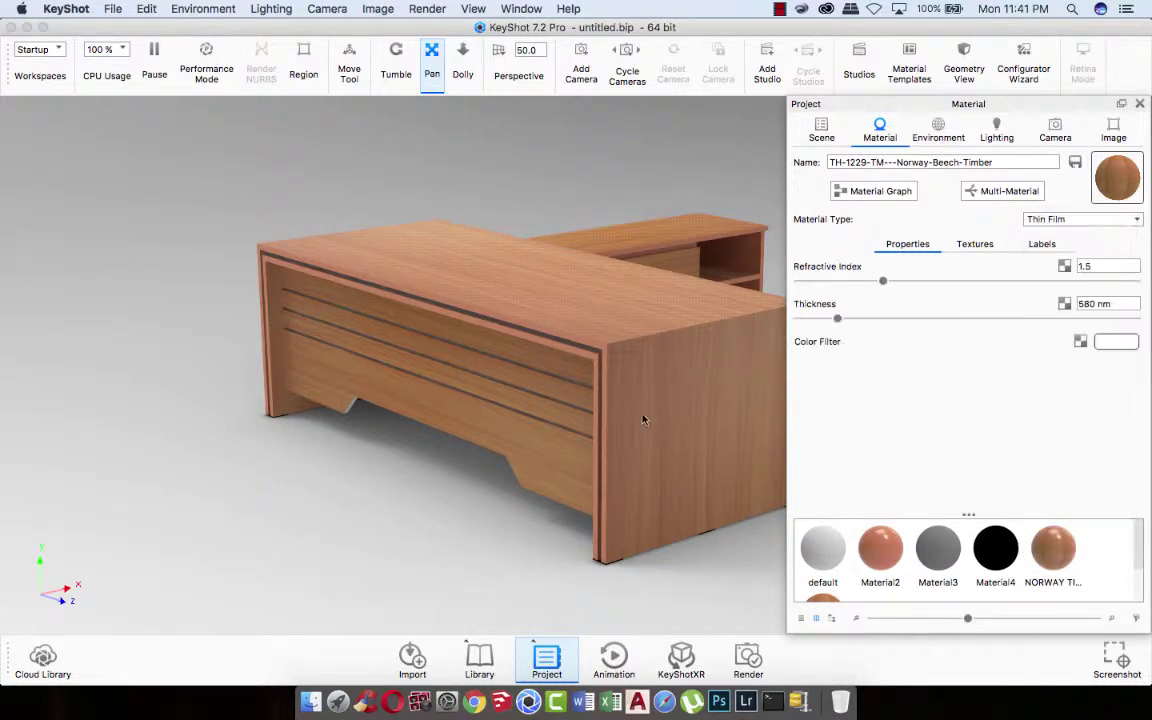
pyautogui.click(1060, 219)
pyautogui.click(1050, 302)
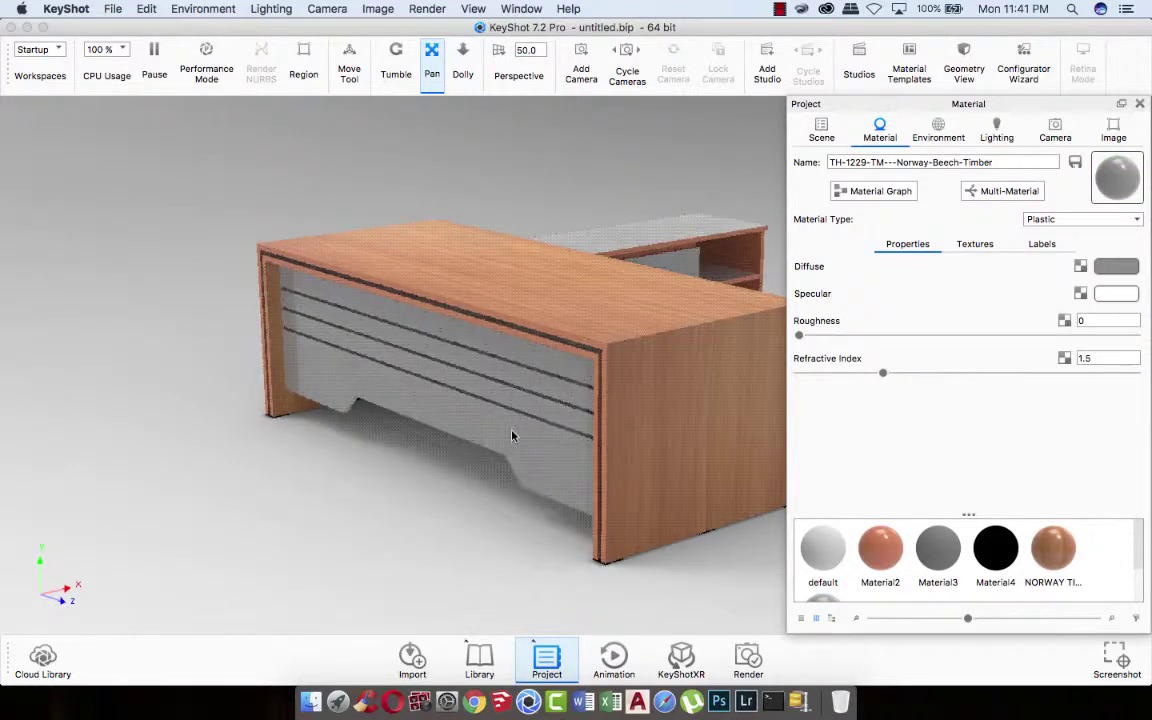
pyautogui.press('super+z')
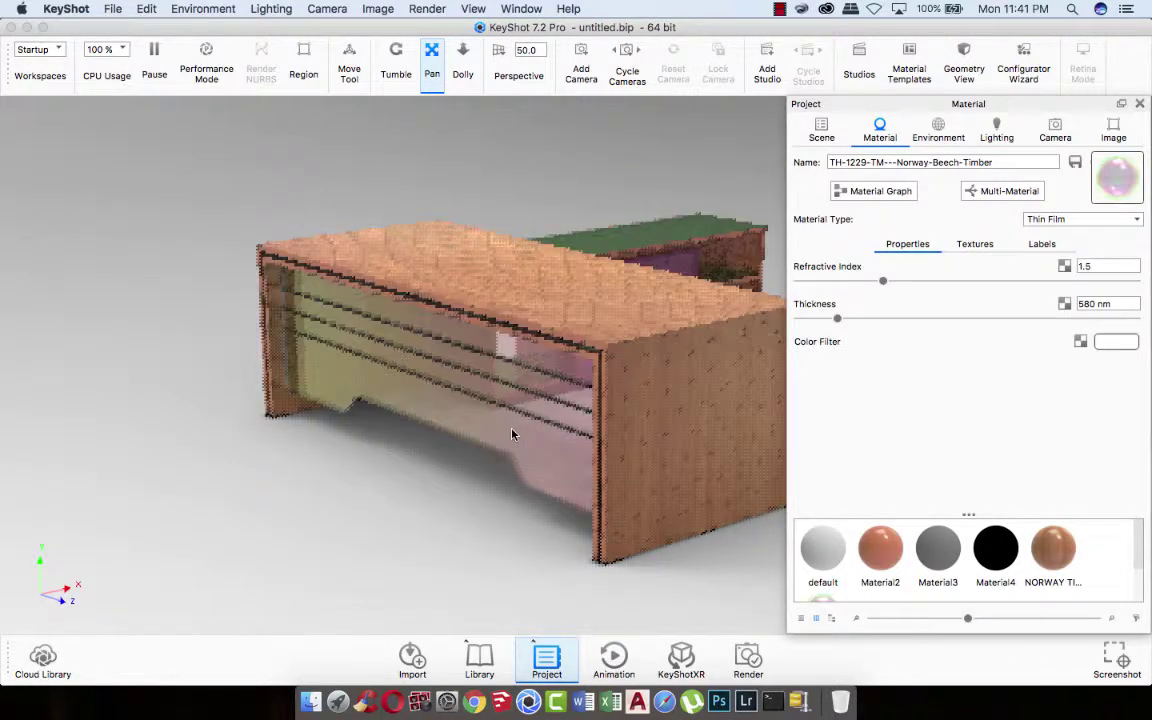
pyautogui.press('super+z')
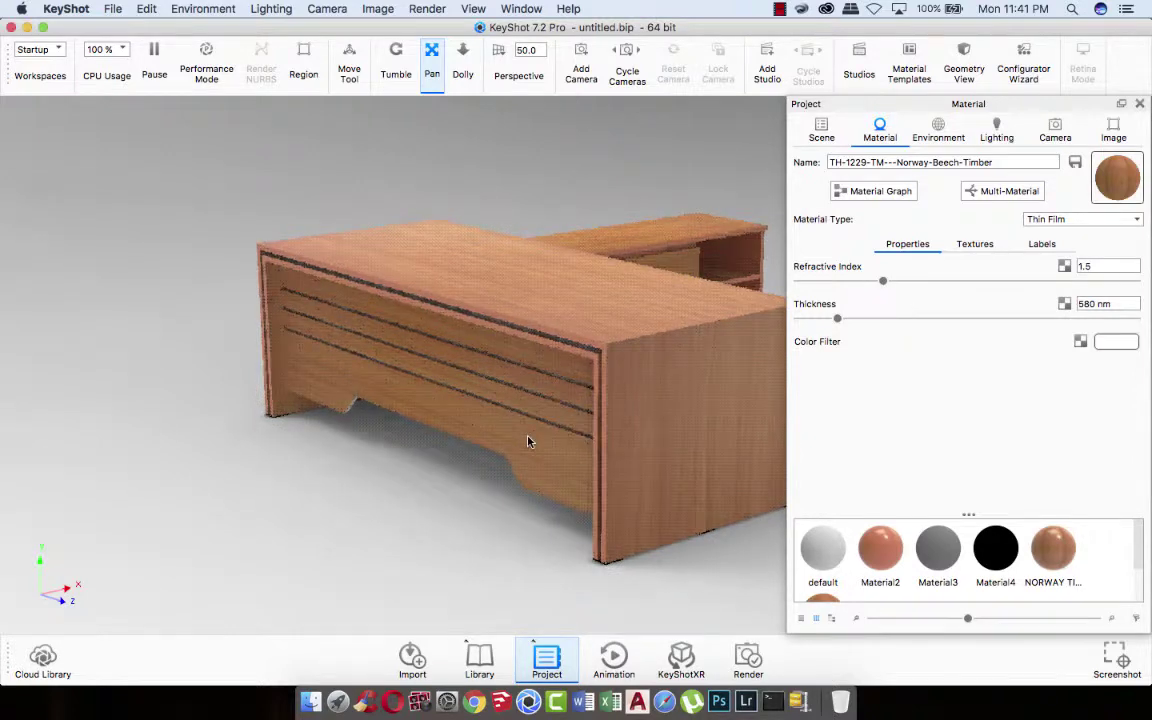
pyautogui.click(1047, 219)
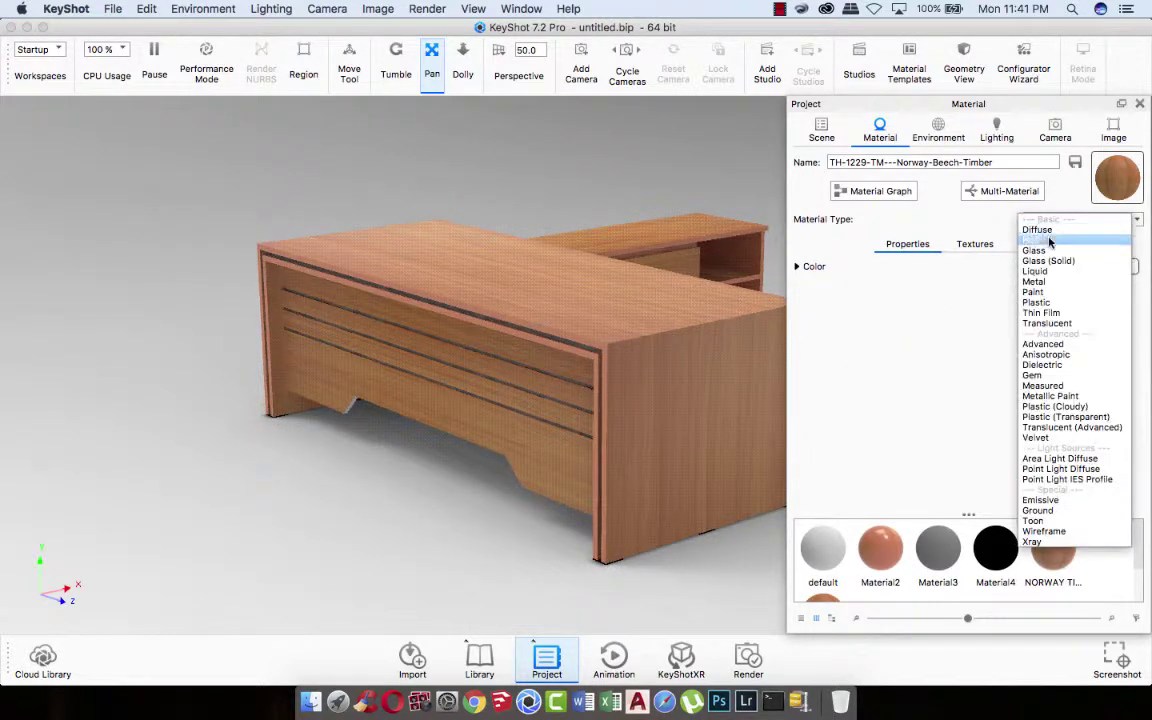
pyautogui.click(1048, 303)
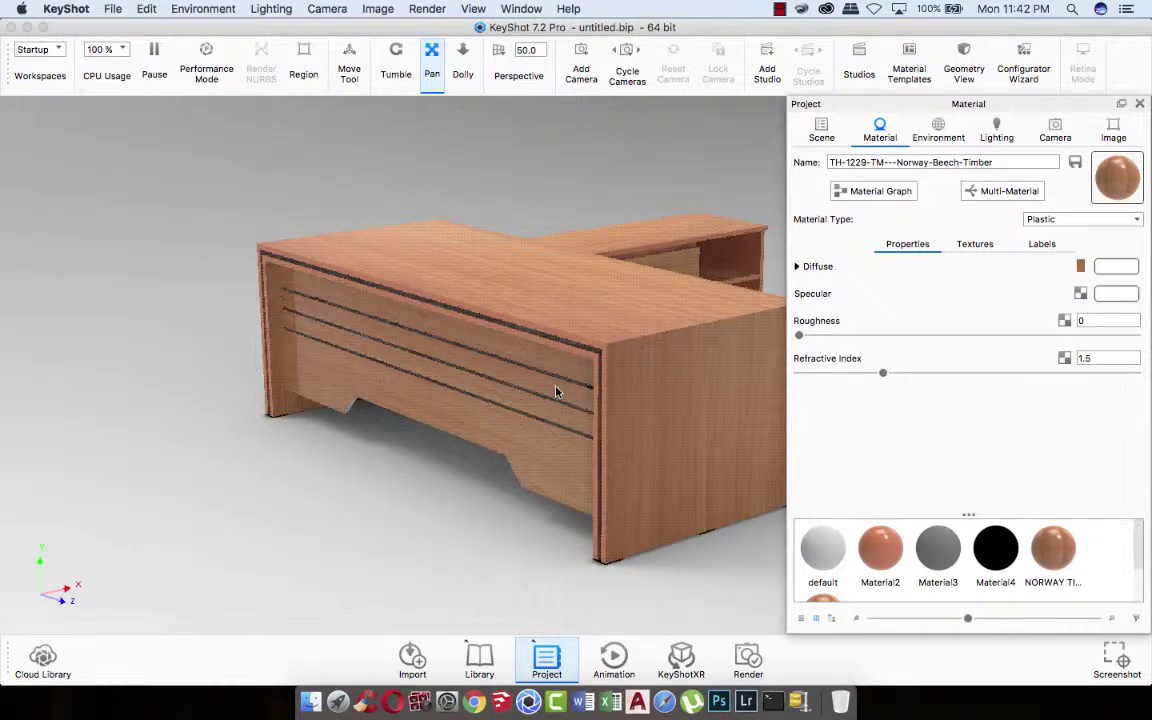
pyautogui.click(396, 62)
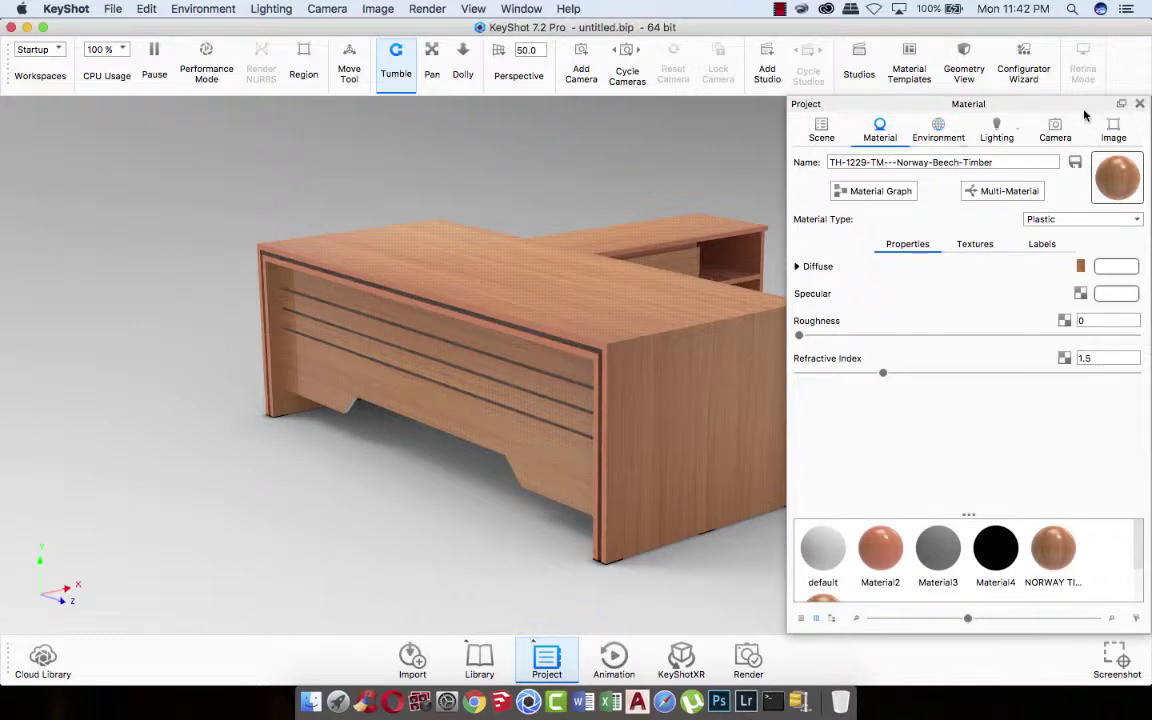
pyautogui.click(1140, 104)
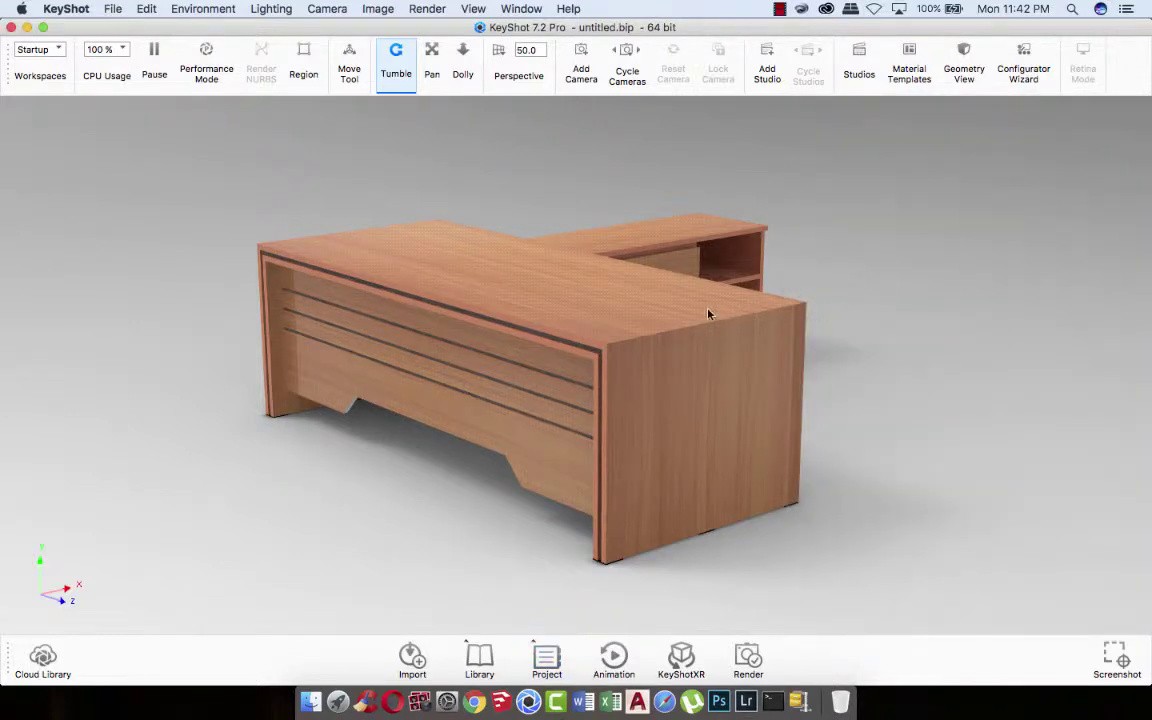
# - Orbit around the desk and inspect the Norway-Beech-Timber material settings
pyautogui.moveTo(707, 314); pyautogui.dragTo(479, 297)
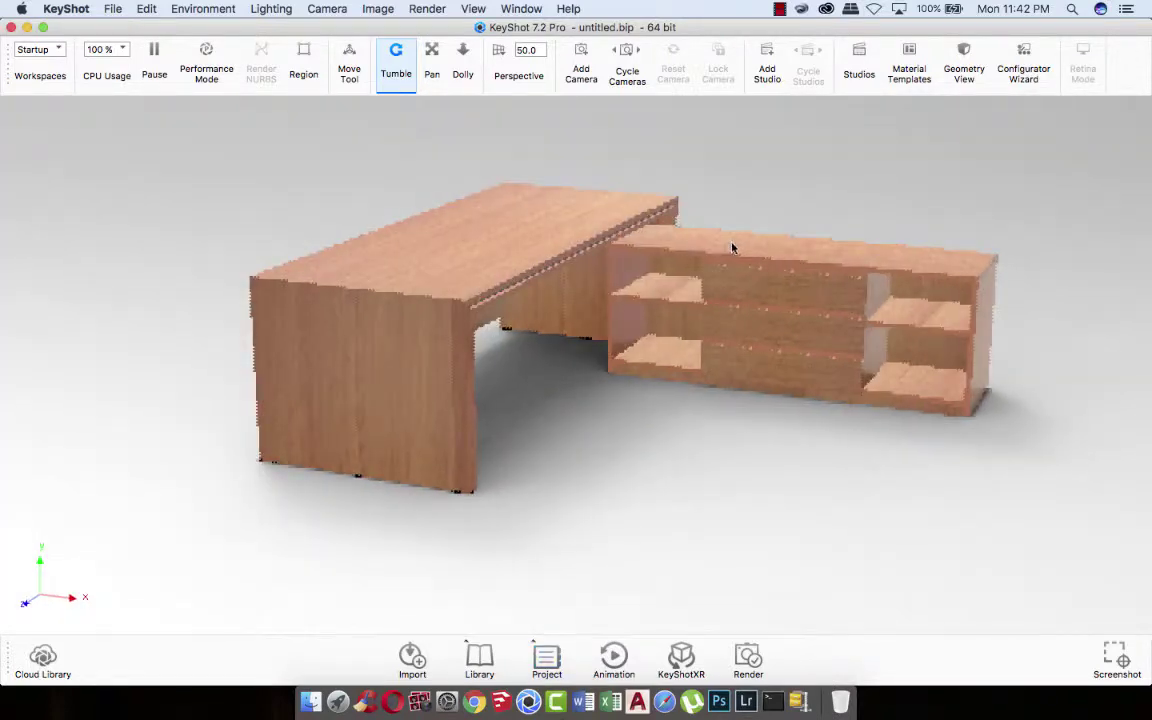
pyautogui.moveTo(848, 290)
pyautogui.mouseDown()
pyautogui.moveTo(658, 321)
pyautogui.moveTo(674, 381)
pyautogui.moveTo(820, 322)
pyautogui.mouseUp()
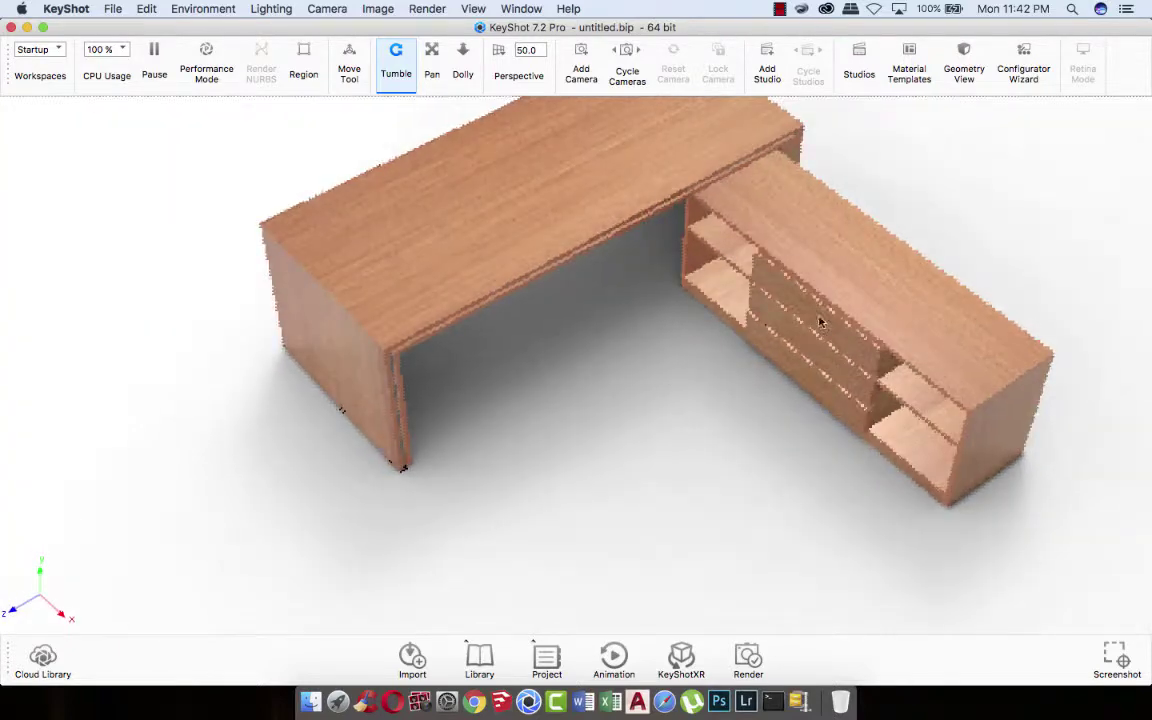
pyautogui.doubleClick(862, 280)
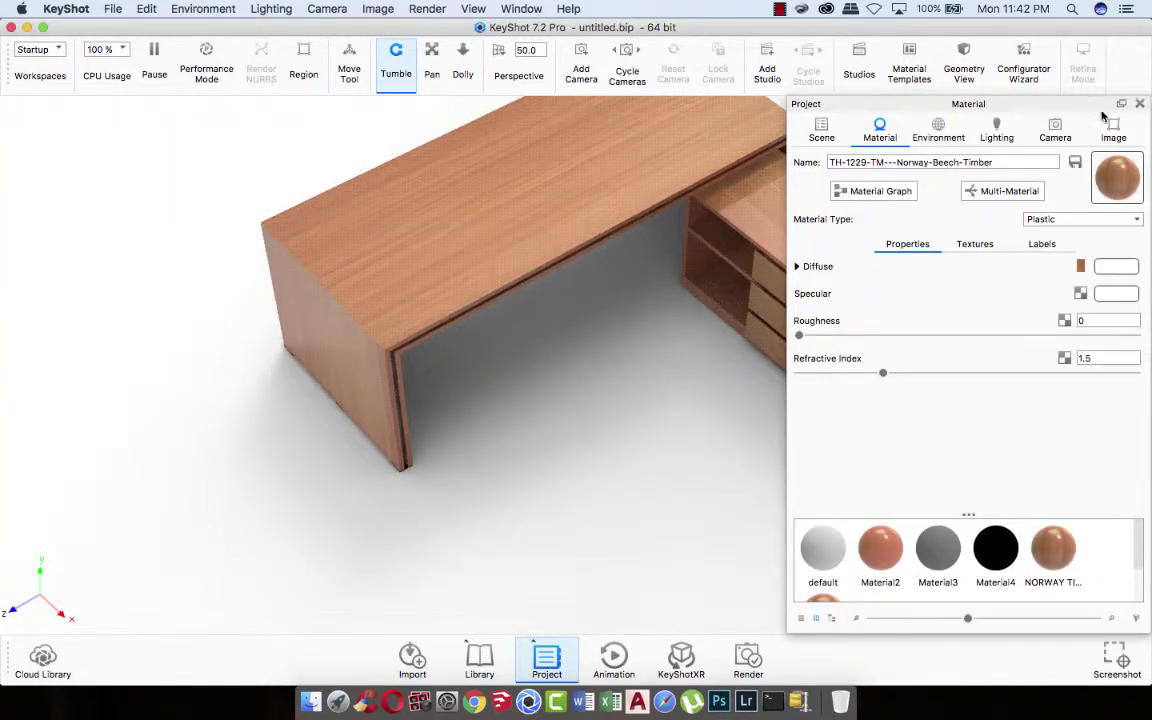
pyautogui.click(1139, 103)
pyautogui.moveTo(761, 388)
pyautogui.mouseDown()
pyautogui.moveTo(797, 373)
pyautogui.moveTo(849, 295)
pyautogui.mouseUp()
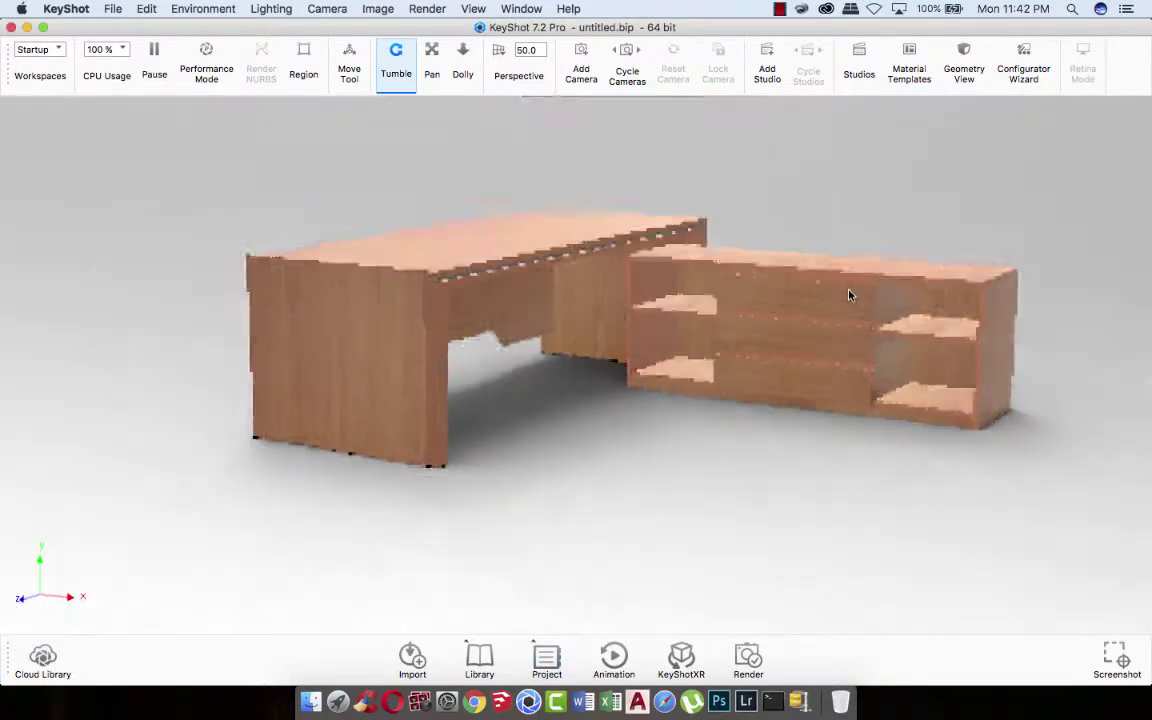
pyautogui.doubleClick(810, 303)
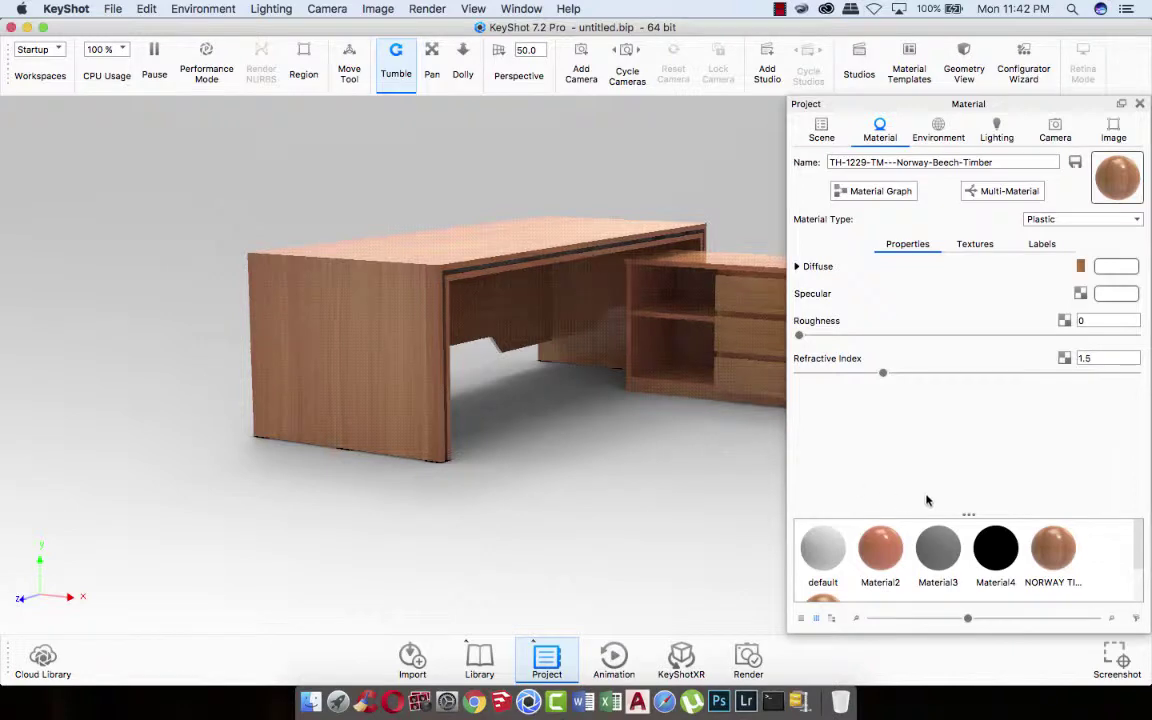
pyautogui.click(1140, 106)
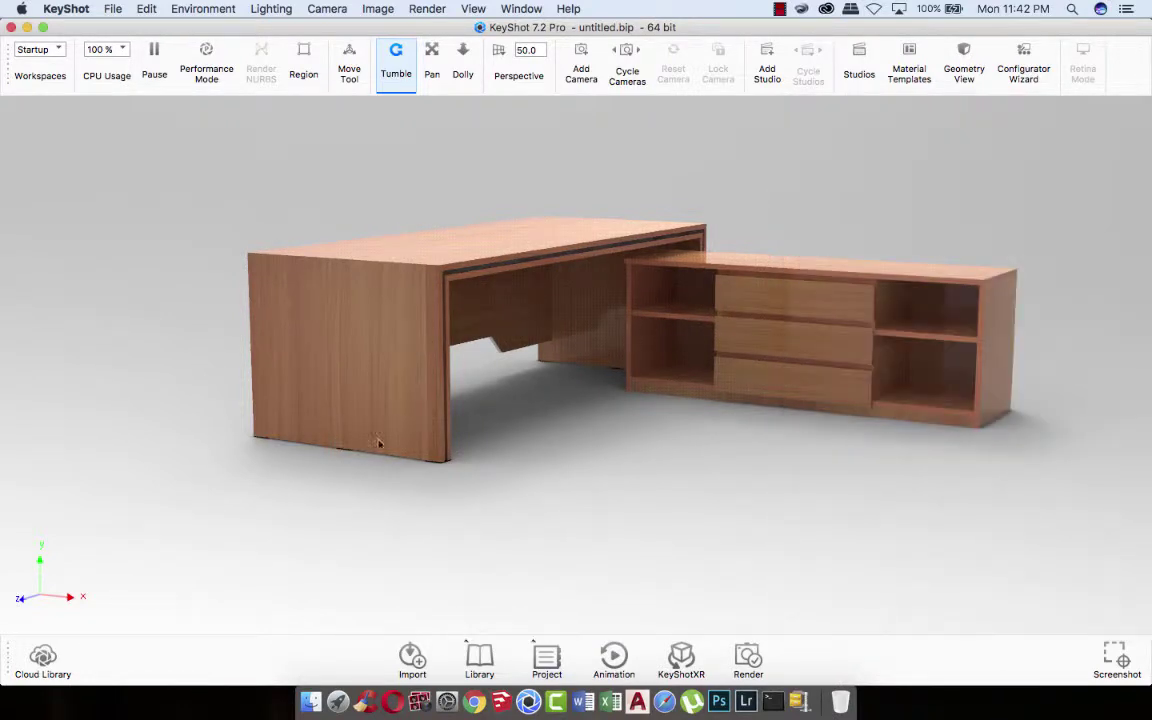
# - Bring up the grey trim strips' Material3 settings, showing type Diffuse
pyautogui.moveTo(395, 430)
pyautogui.mouseDown()
pyautogui.moveTo(517, 442)
pyautogui.moveTo(743, 437)
pyautogui.moveTo(231, 432)
pyautogui.moveTo(555, 429)
pyautogui.moveTo(455, 433)
pyautogui.moveTo(499, 419)
pyautogui.moveTo(452, 393)
pyautogui.mouseUp()
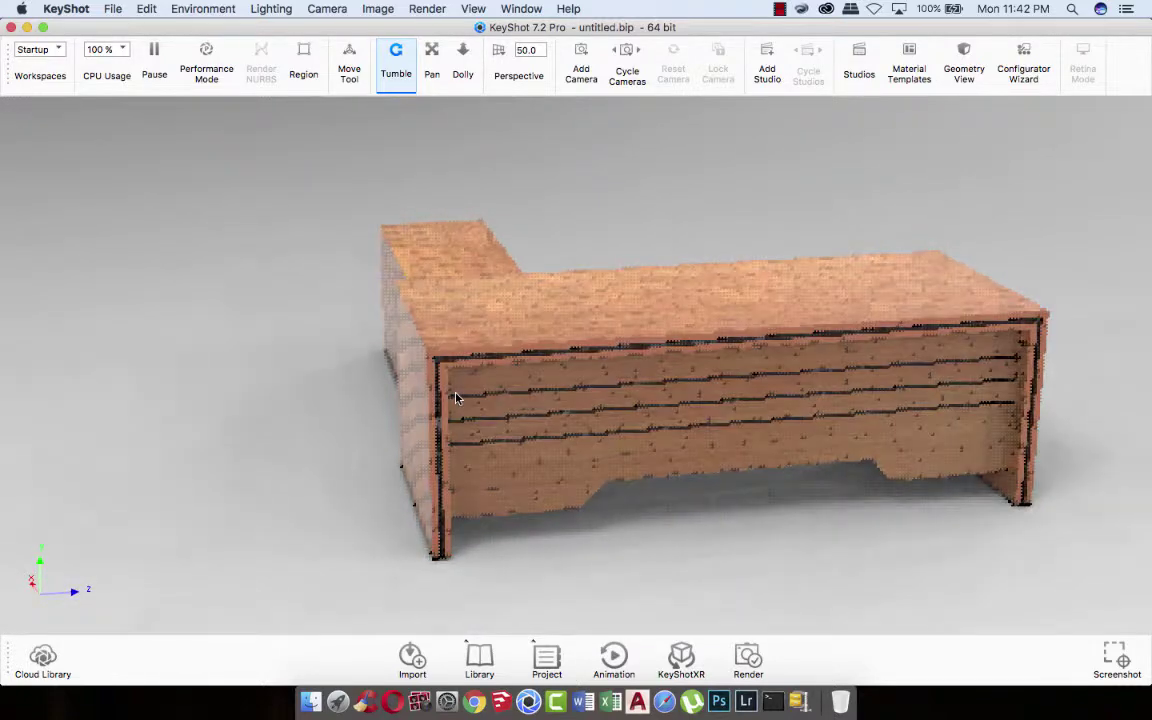
pyautogui.scroll(3, 456, 398)
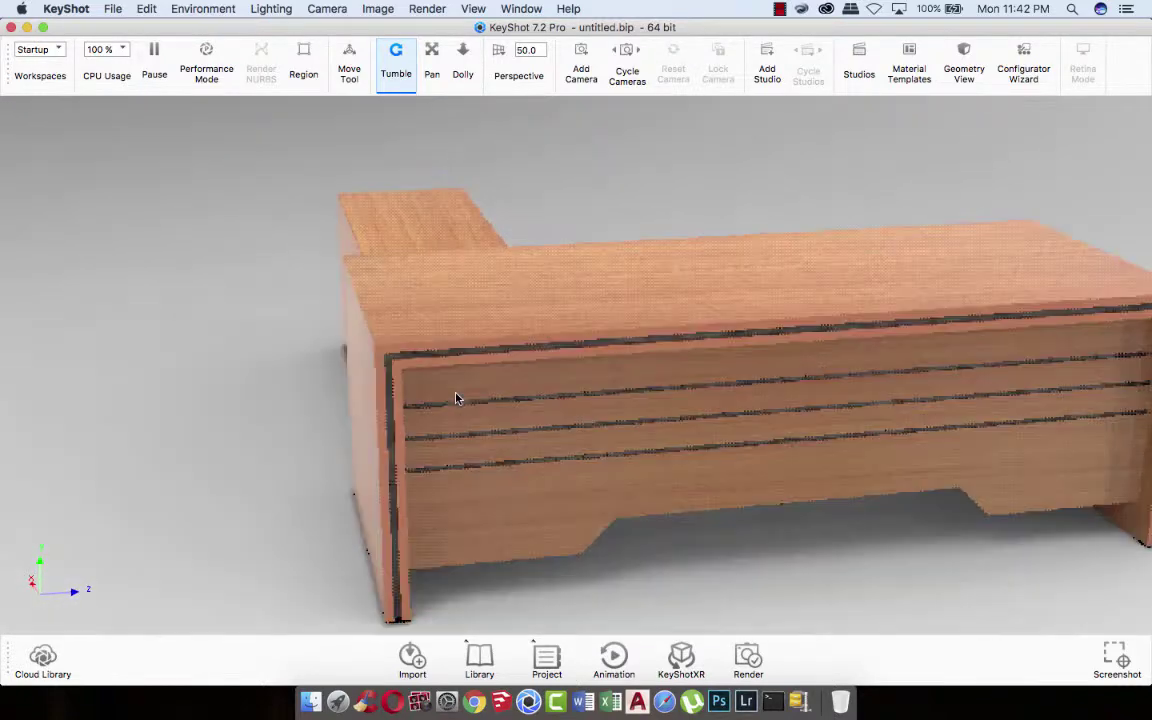
pyautogui.scroll(2, 456, 398)
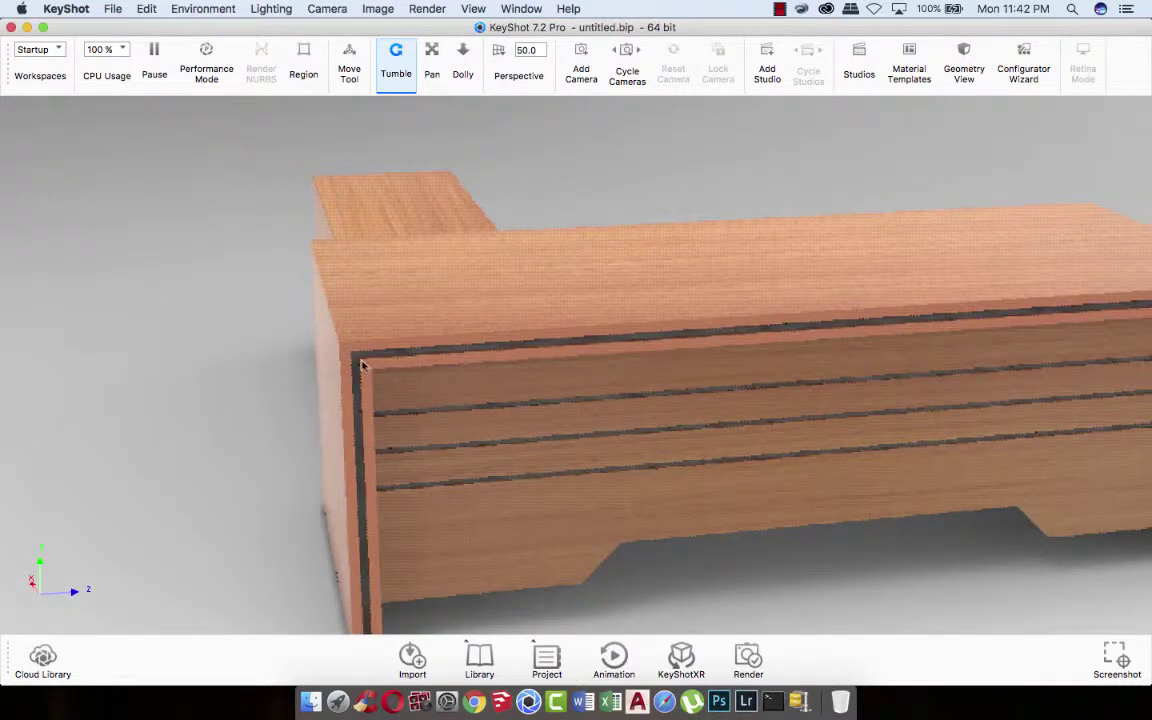
pyautogui.doubleClick(355, 362)
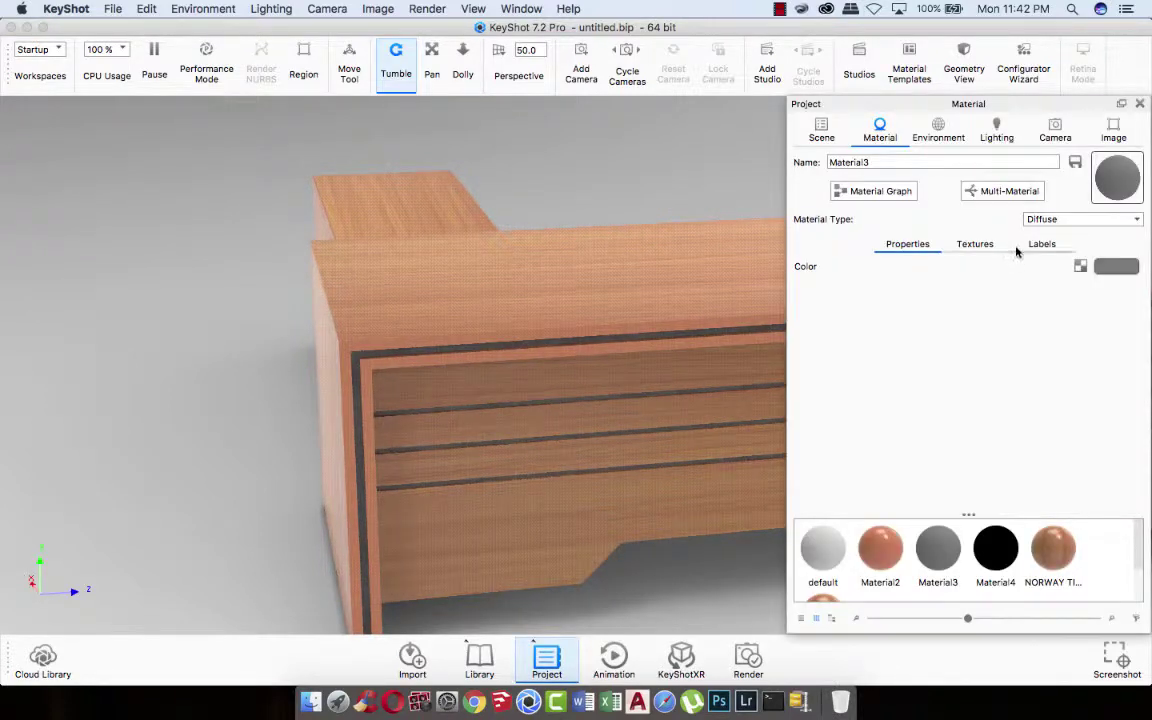
# - Change Material3's type to Paint and close the material settings
pyautogui.click(1054, 218)
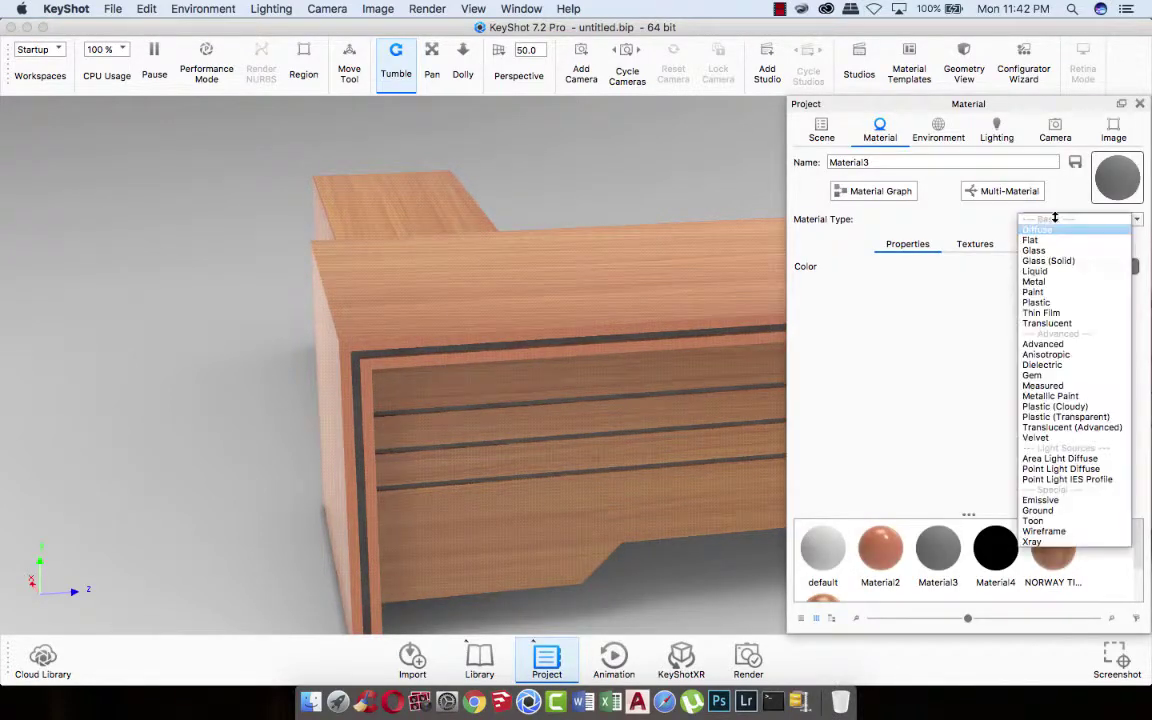
pyautogui.click(1038, 291)
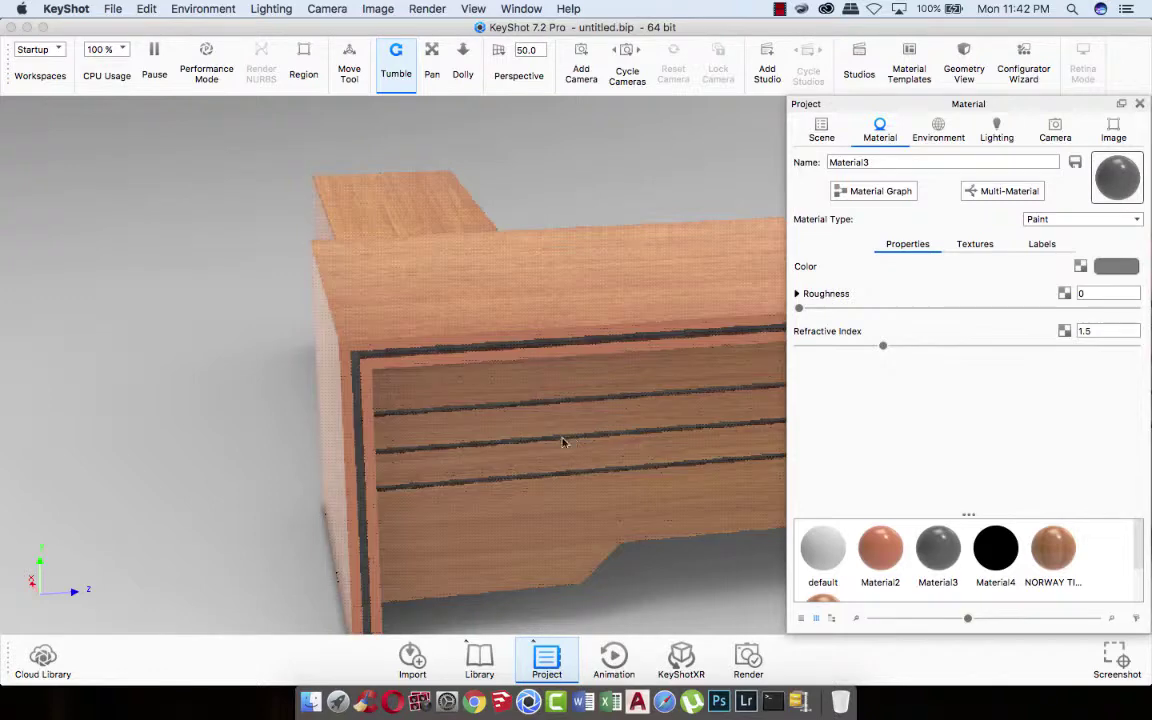
pyautogui.scroll(3, 563, 440)
pyautogui.scroll(3, 564, 449)
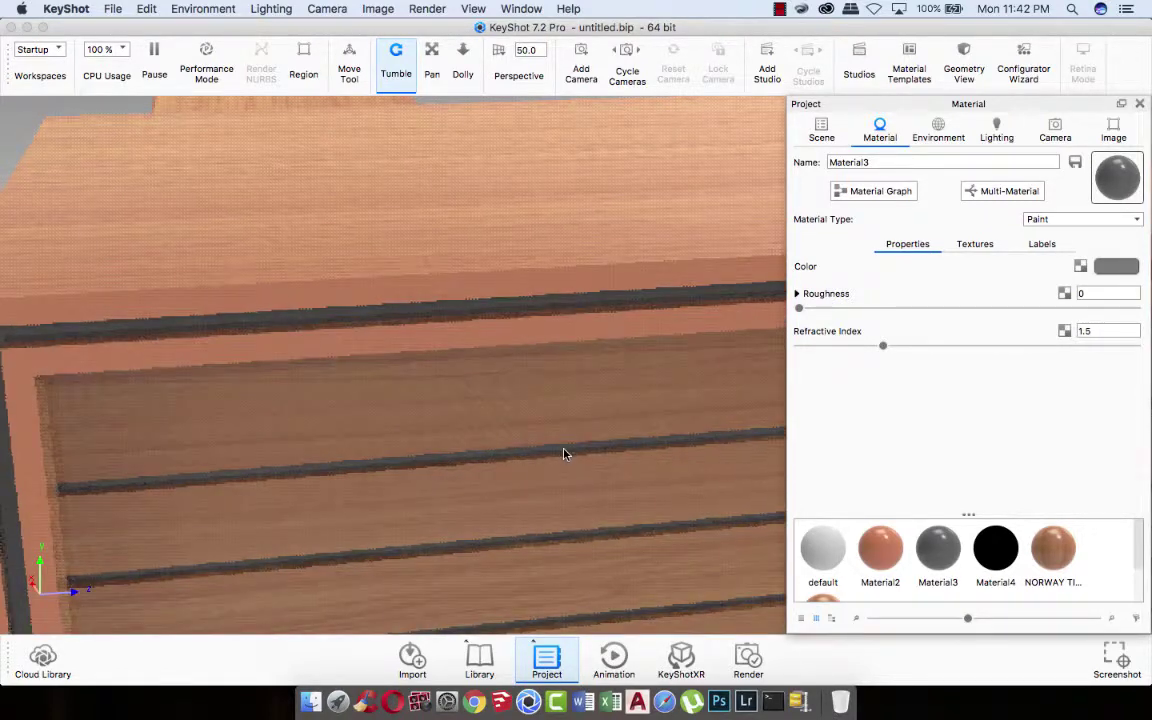
pyautogui.scroll(-3, 522, 398)
pyautogui.scroll(-3, 524, 396)
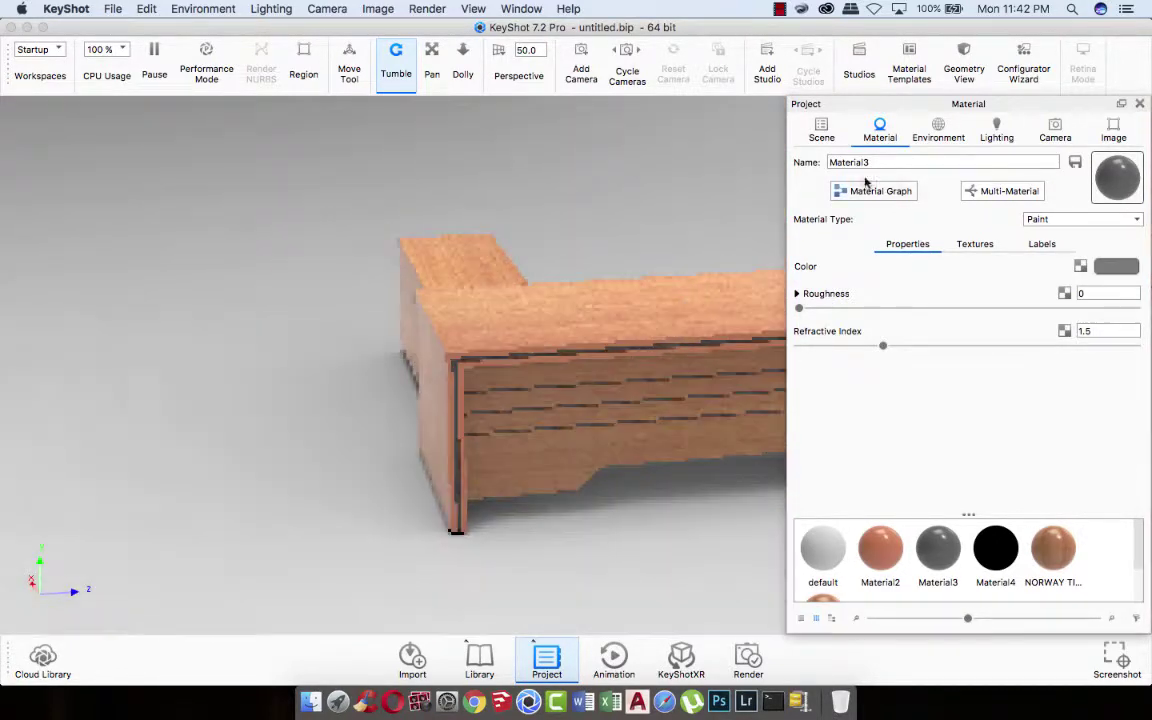
pyautogui.click(1139, 104)
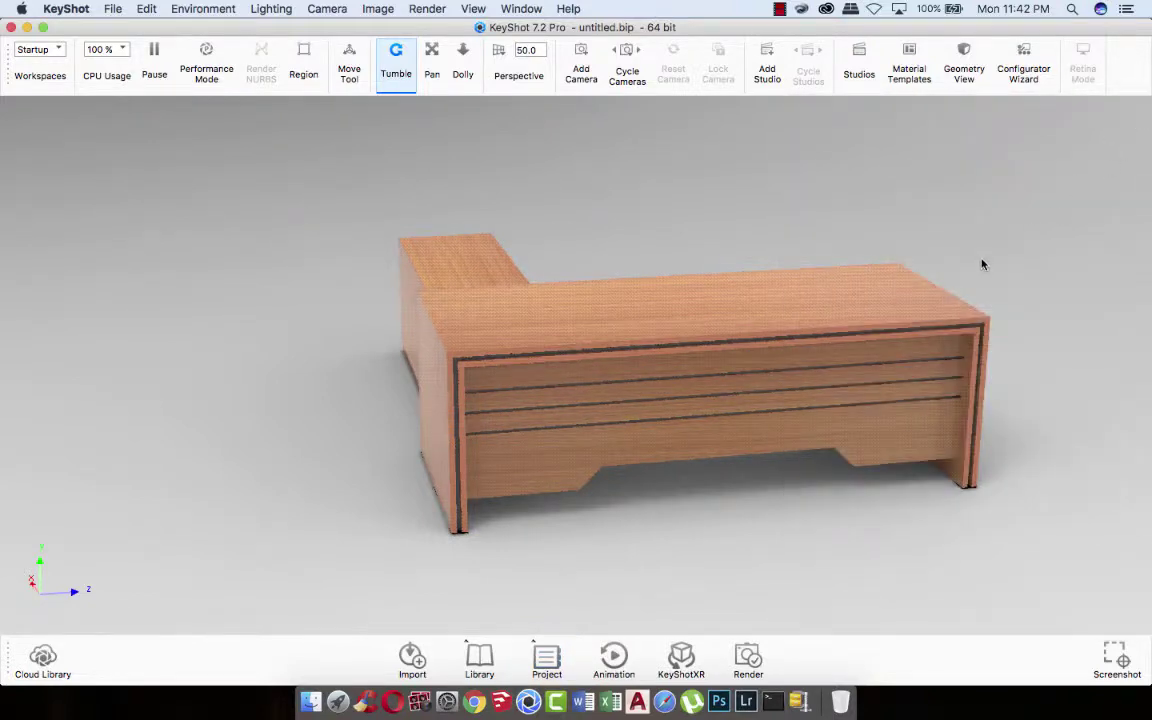
# - Orbit and pan around the full desk and sideboard, rechecking the beech timber material
pyautogui.moveTo(463, 316); pyautogui.dragTo(651, 319)
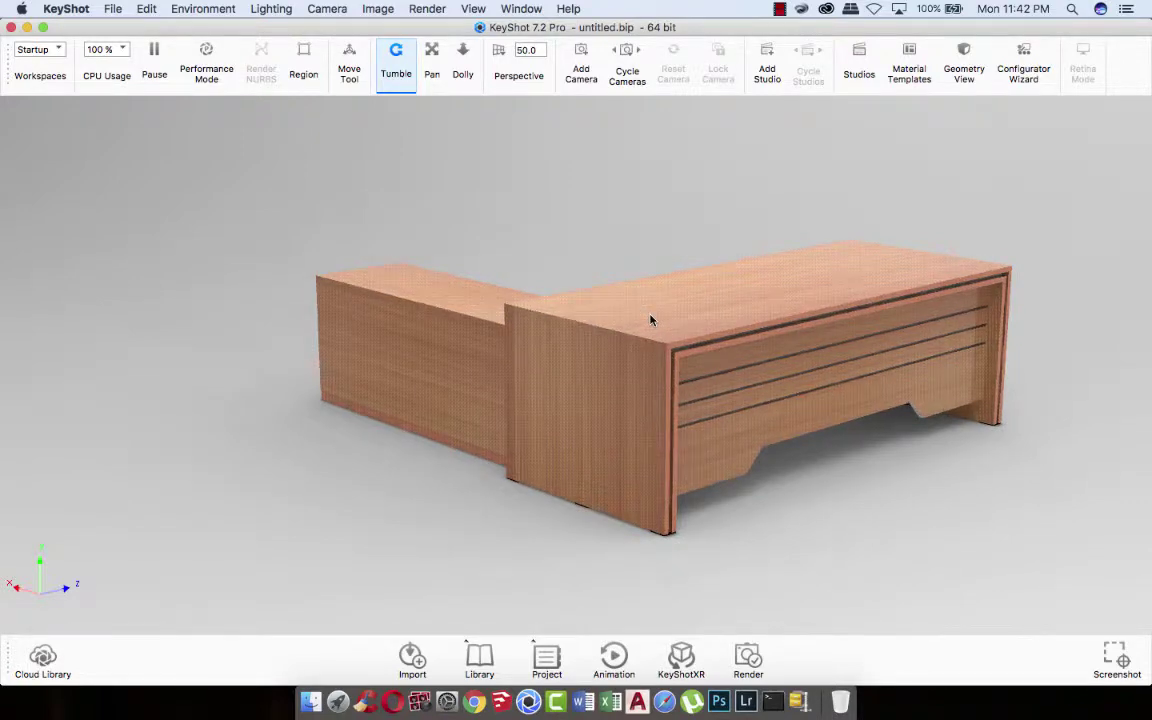
pyautogui.moveTo(762, 341); pyautogui.dragTo(388, 337)
pyautogui.moveTo(810, 337)
pyautogui.mouseDown()
pyautogui.moveTo(658, 350)
pyautogui.moveTo(669, 325)
pyautogui.mouseUp()
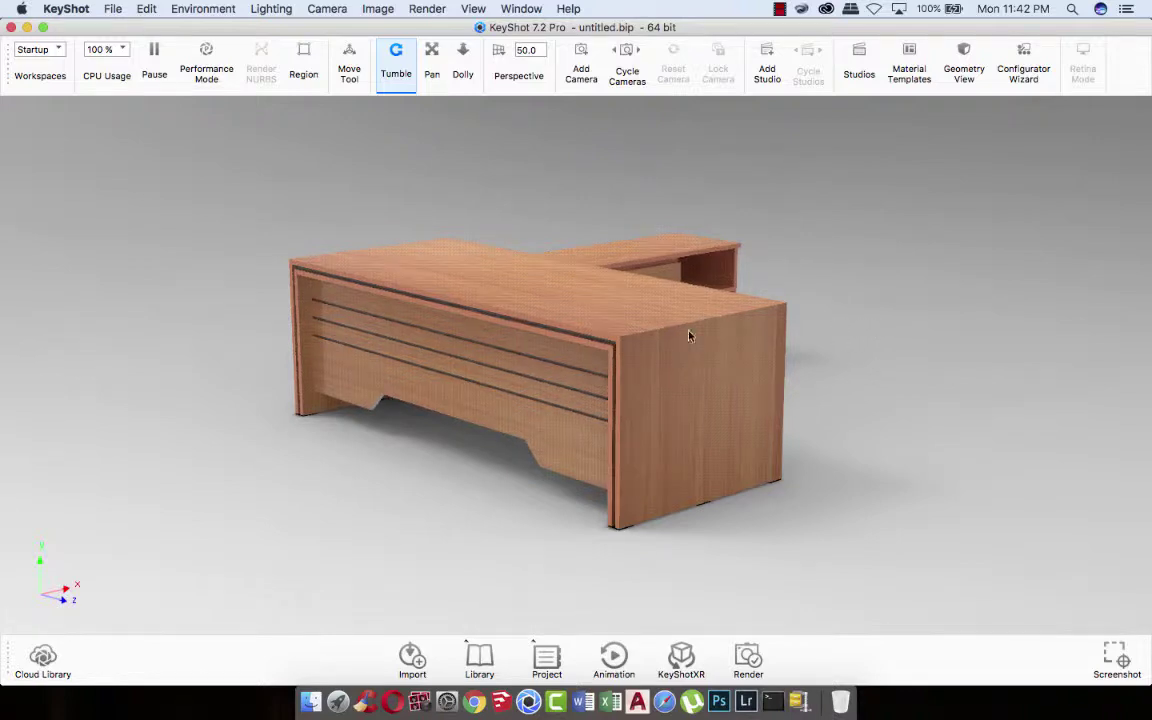
pyautogui.moveTo(622, 344)
pyautogui.mouseDown()
pyautogui.moveTo(452, 342)
pyautogui.moveTo(345, 303)
pyautogui.moveTo(360, 327)
pyautogui.moveTo(350, 219)
pyautogui.moveTo(447, 99)
pyautogui.mouseUp()
pyautogui.click(432, 62)
pyautogui.moveTo(460, 204)
pyautogui.mouseDown()
pyautogui.moveTo(416, 288)
pyautogui.moveTo(355, 270)
pyautogui.moveTo(386, 257)
pyautogui.moveTo(401, 265)
pyautogui.mouseUp()
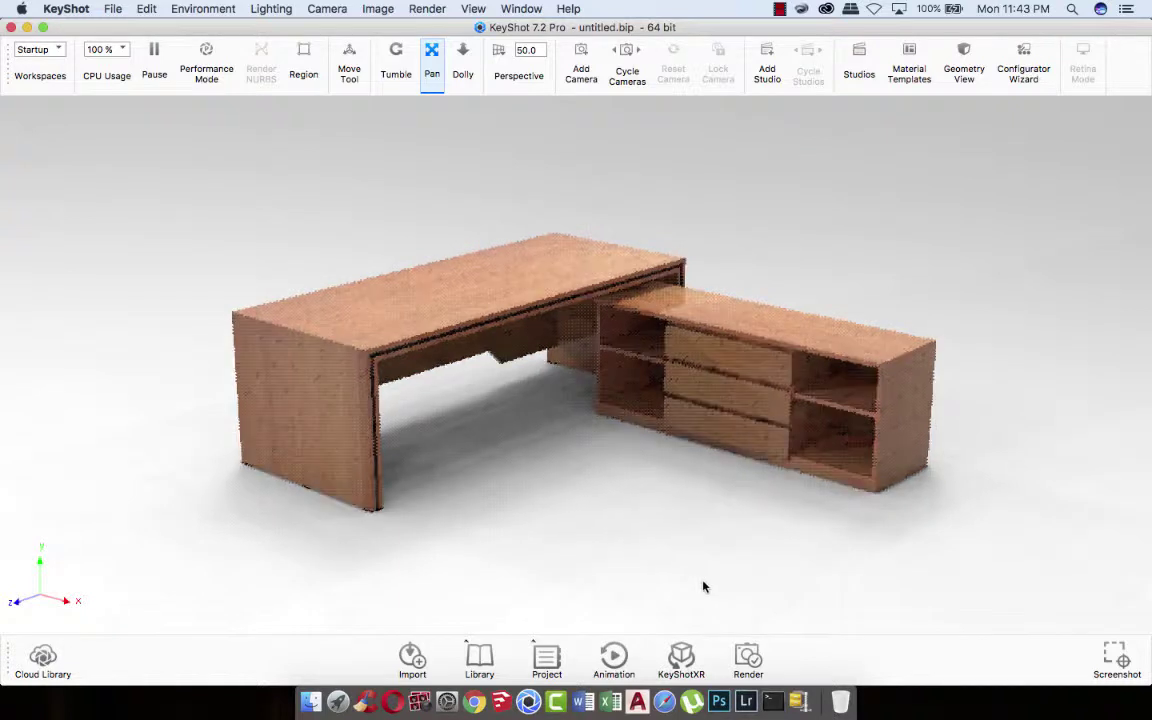
pyautogui.doubleClick(731, 365)
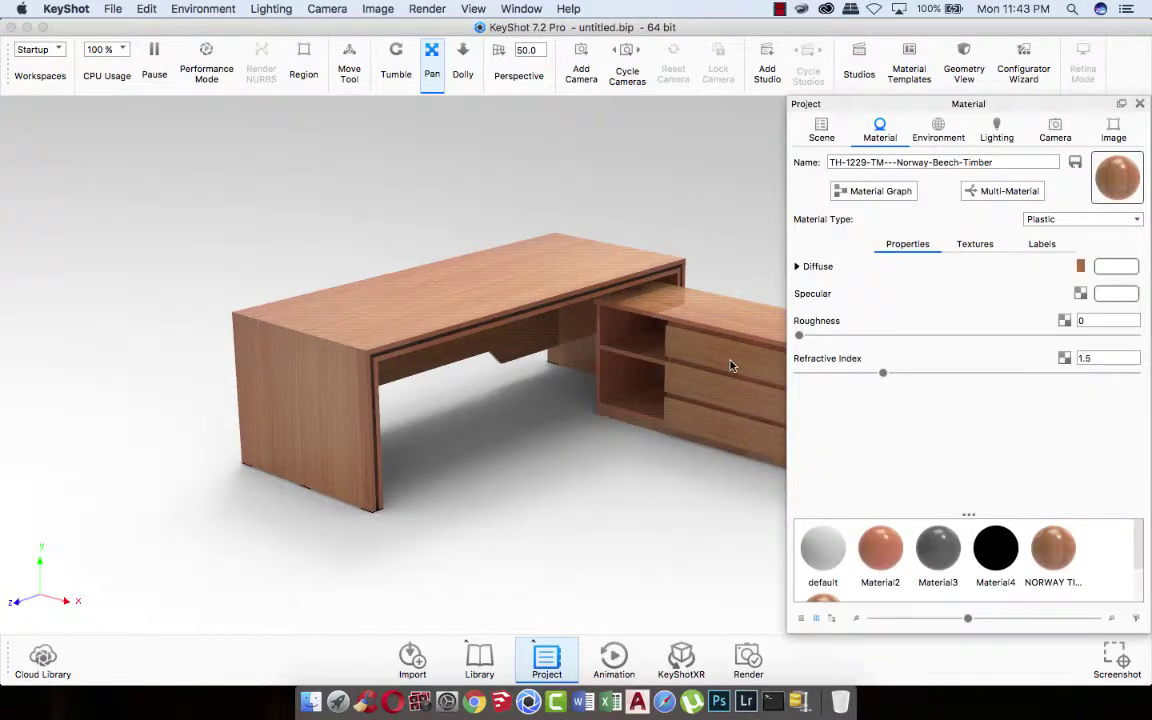
pyautogui.click(1141, 104)
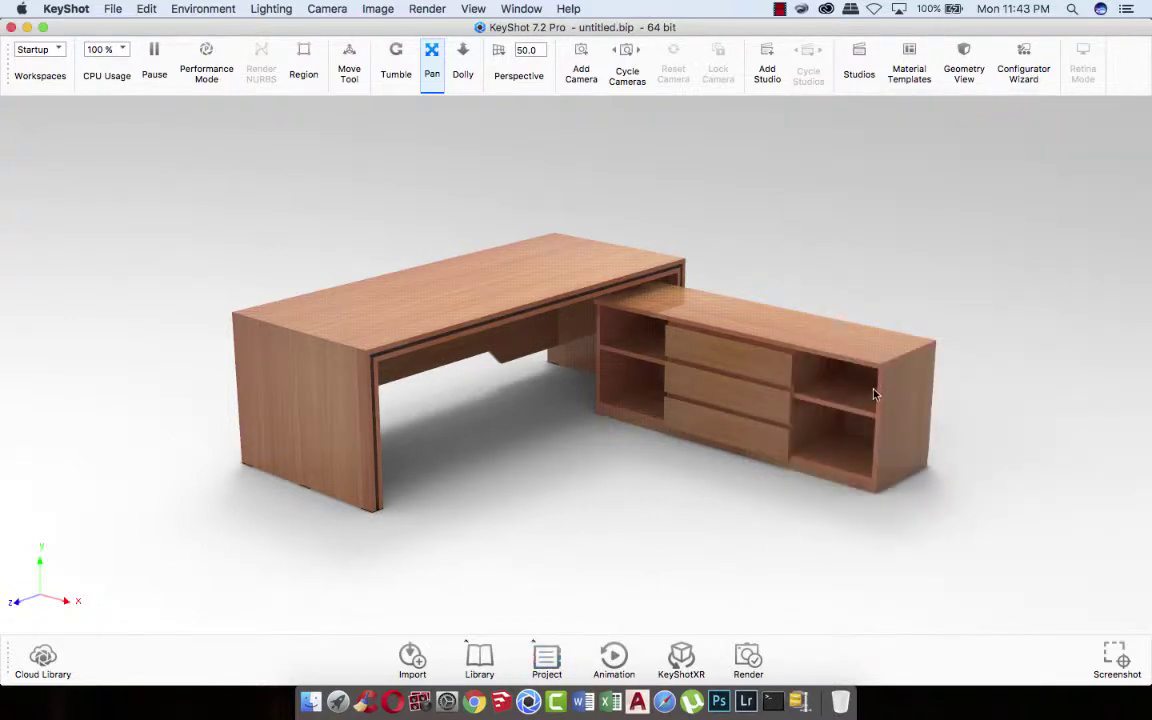
# - Light the scene with the Studio environment Startup Balanced 4K and orbit to a new angle
pyautogui.click(479, 657)
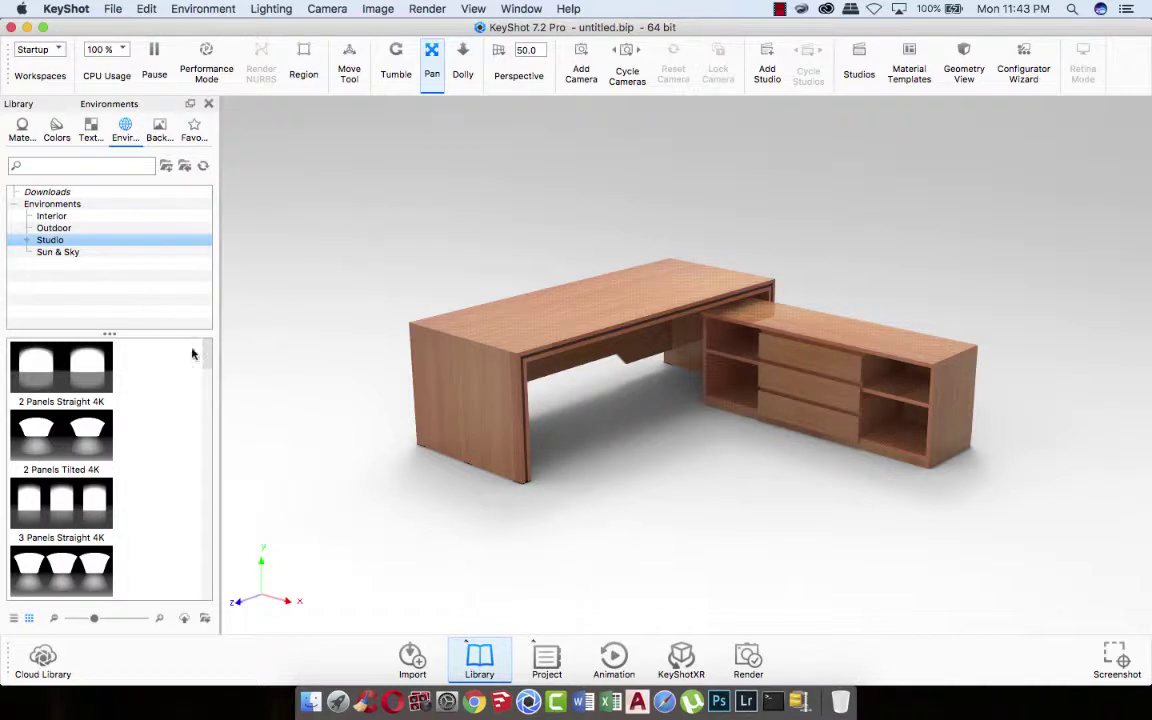
pyautogui.moveTo(205, 359); pyautogui.dragTo(207, 555)
pyautogui.click(61, 455)
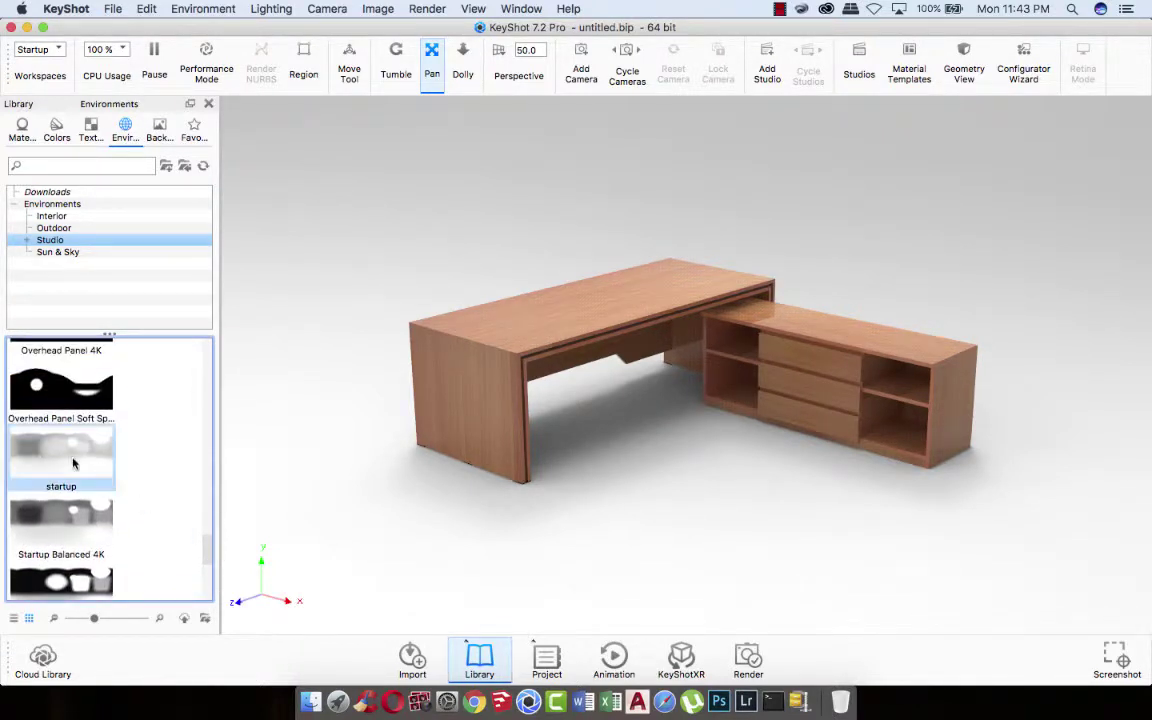
pyautogui.moveTo(337, 453); pyautogui.dragTo(329, 393)
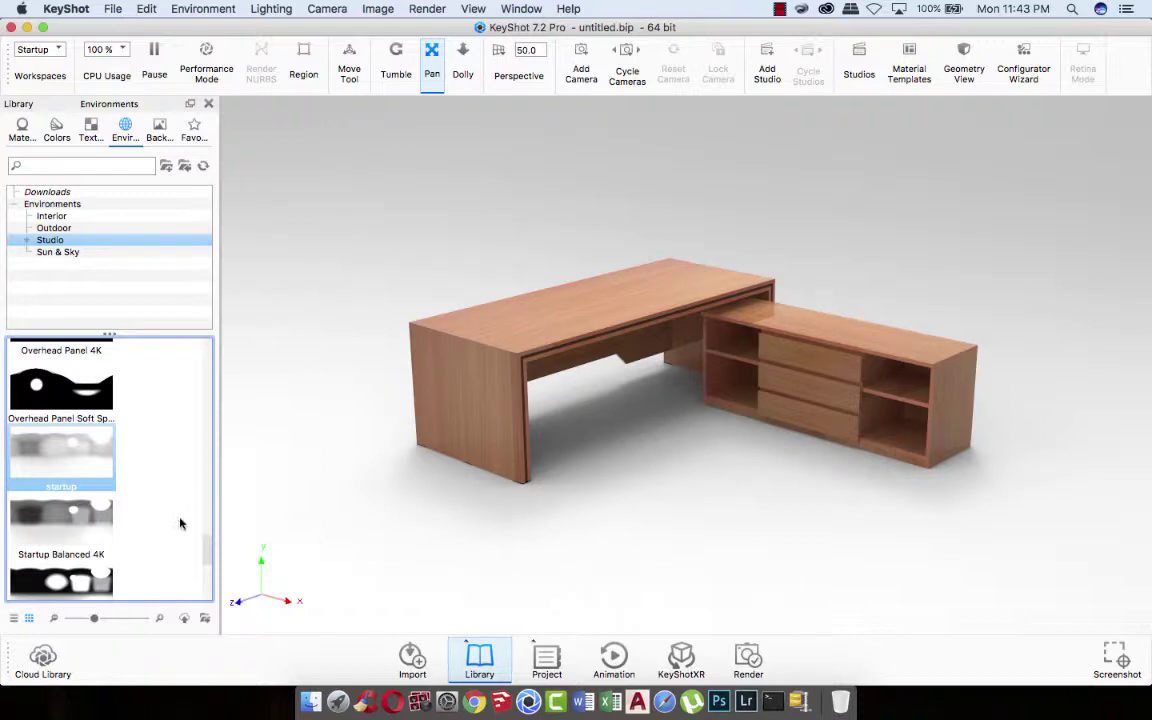
pyautogui.moveTo(61, 515); pyautogui.dragTo(374, 338)
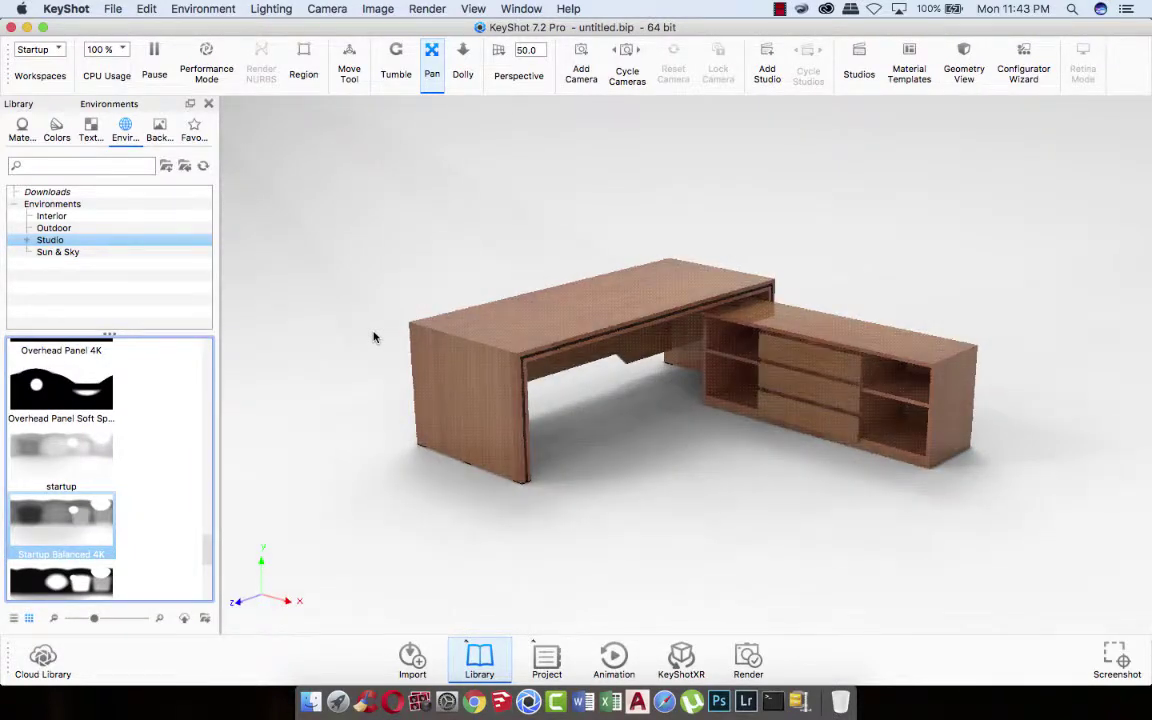
pyautogui.click(396, 66)
pyautogui.moveTo(352, 399)
pyautogui.mouseDown()
pyautogui.moveTo(643, 430)
pyautogui.moveTo(751, 417)
pyautogui.moveTo(453, 481)
pyautogui.moveTo(545, 463)
pyautogui.moveTo(506, 458)
pyautogui.moveTo(784, 455)
pyautogui.mouseUp()
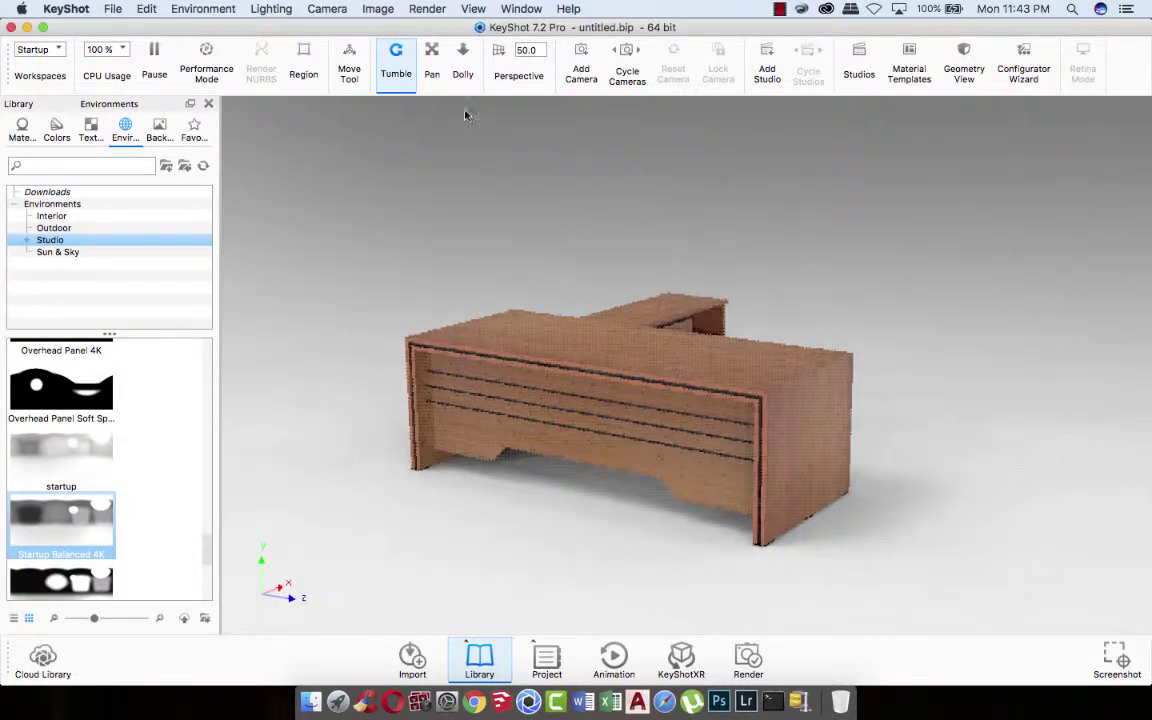
# - Darken Material2's paint colour to brown RGB 176, 126, 89
pyautogui.click(209, 106)
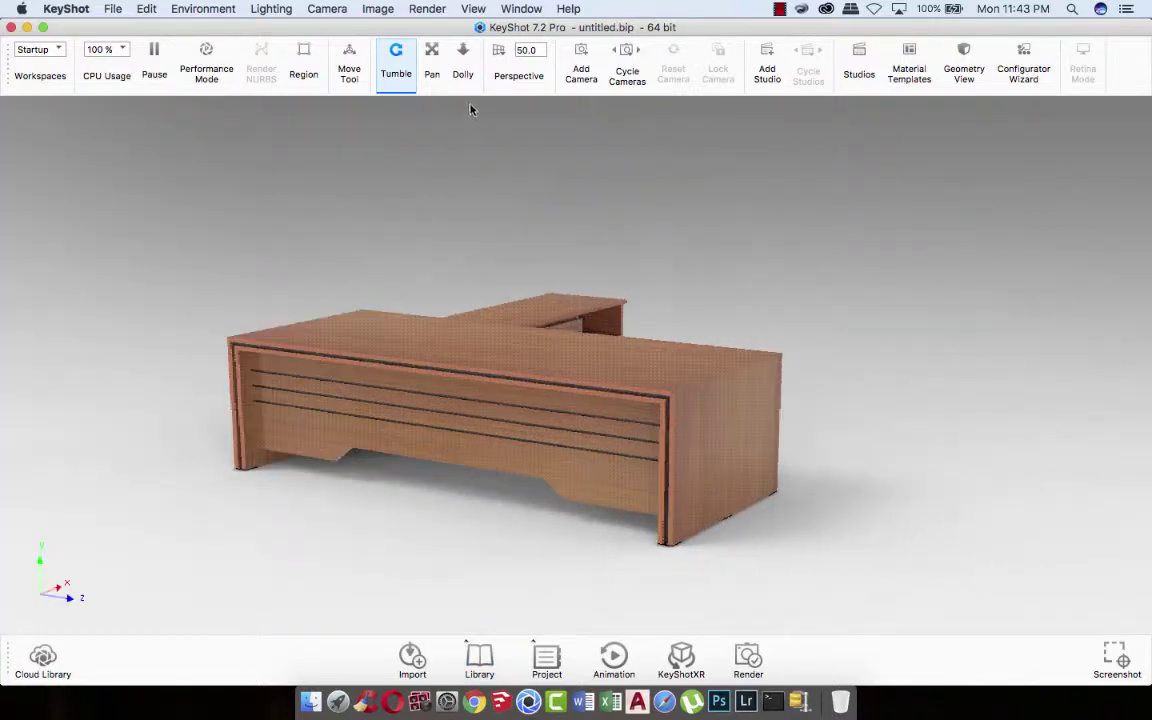
pyautogui.click(432, 62)
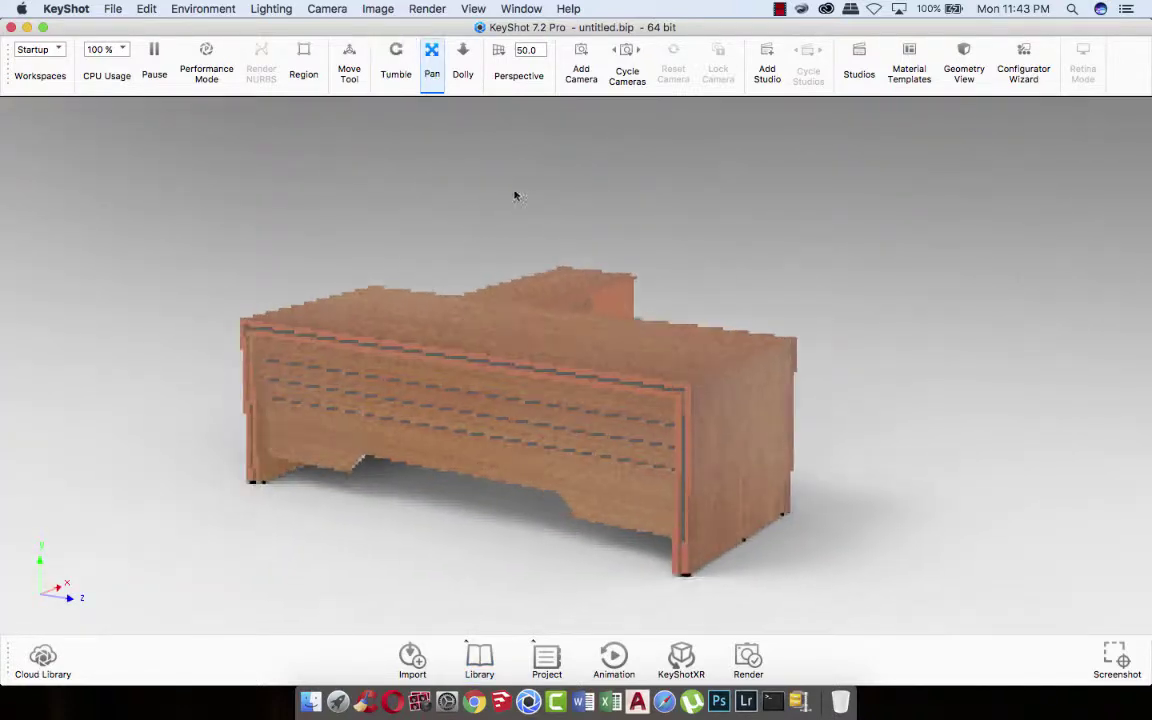
pyautogui.moveTo(515, 196); pyautogui.dragTo(530, 175)
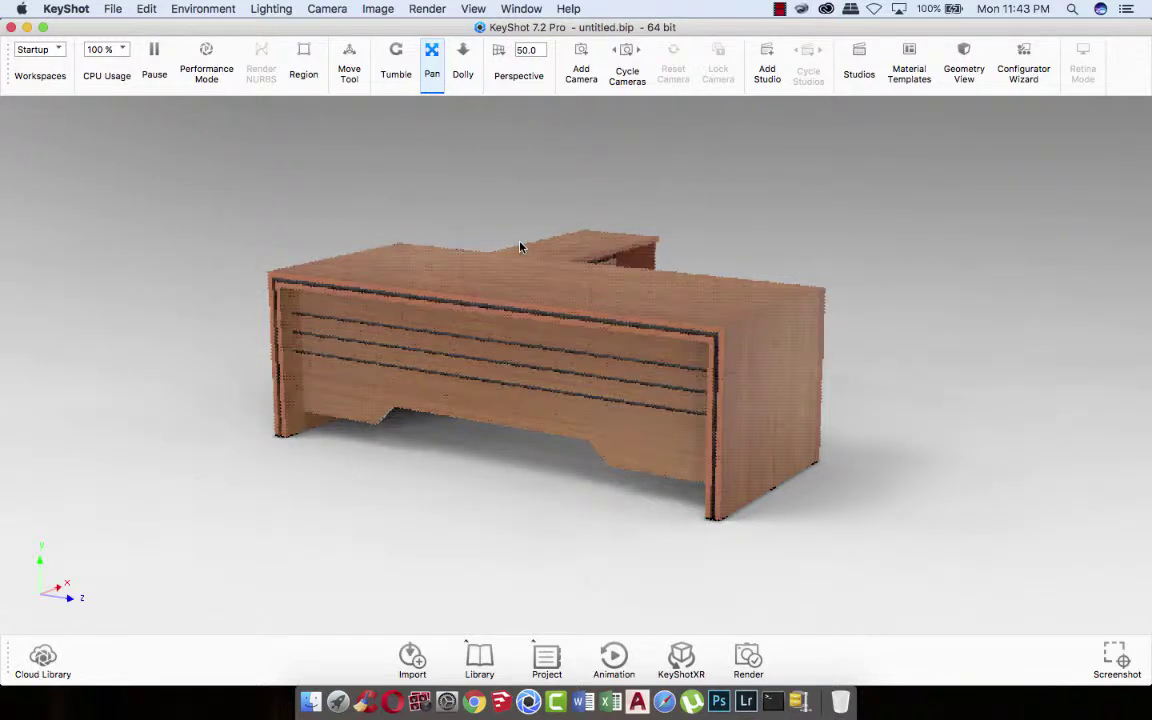
pyautogui.scroll(3, 520, 246)
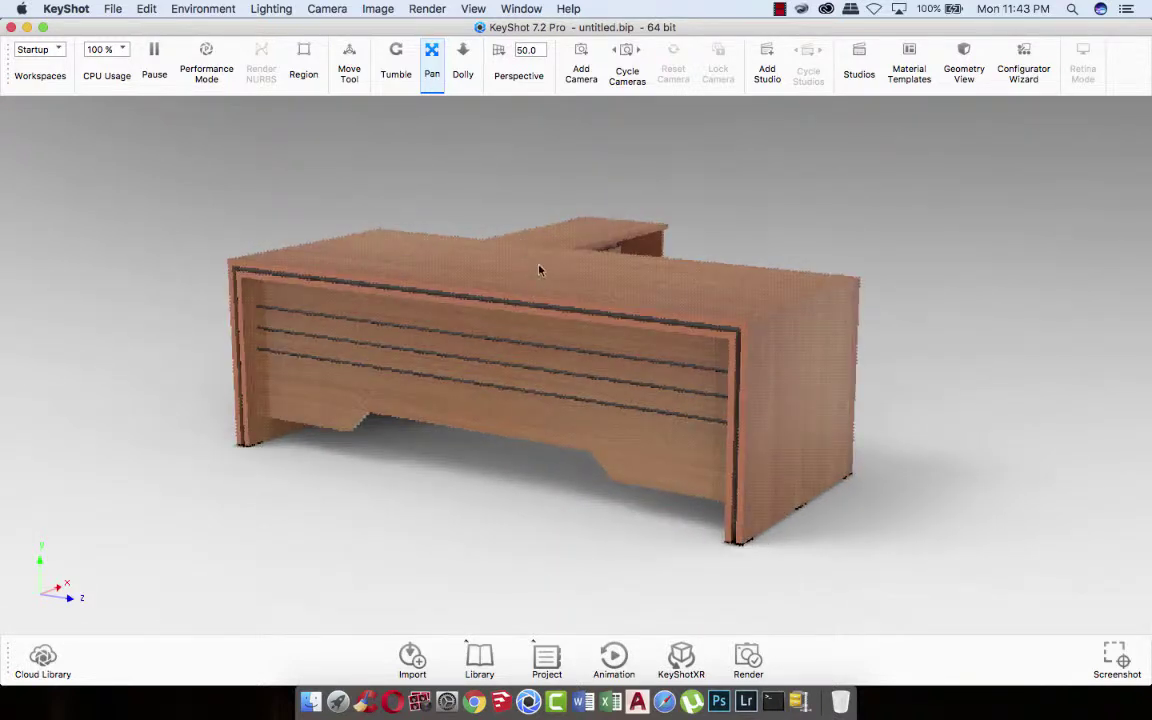
pyautogui.doubleClick(548, 308)
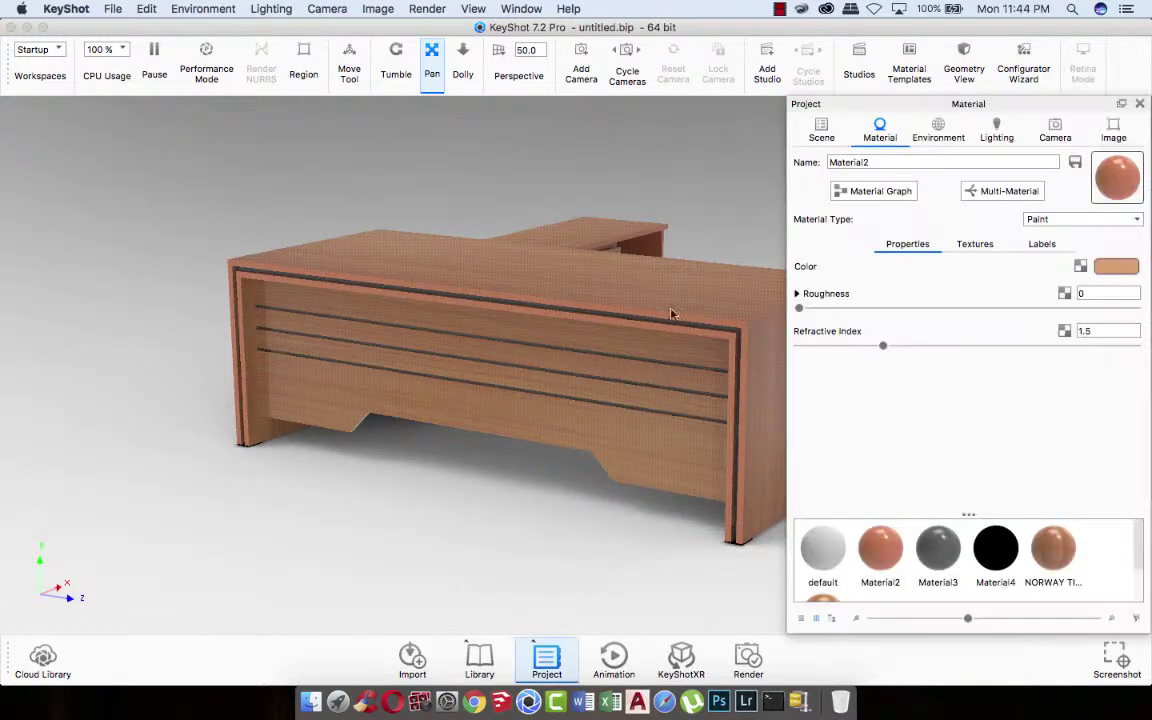
pyautogui.click(1118, 265)
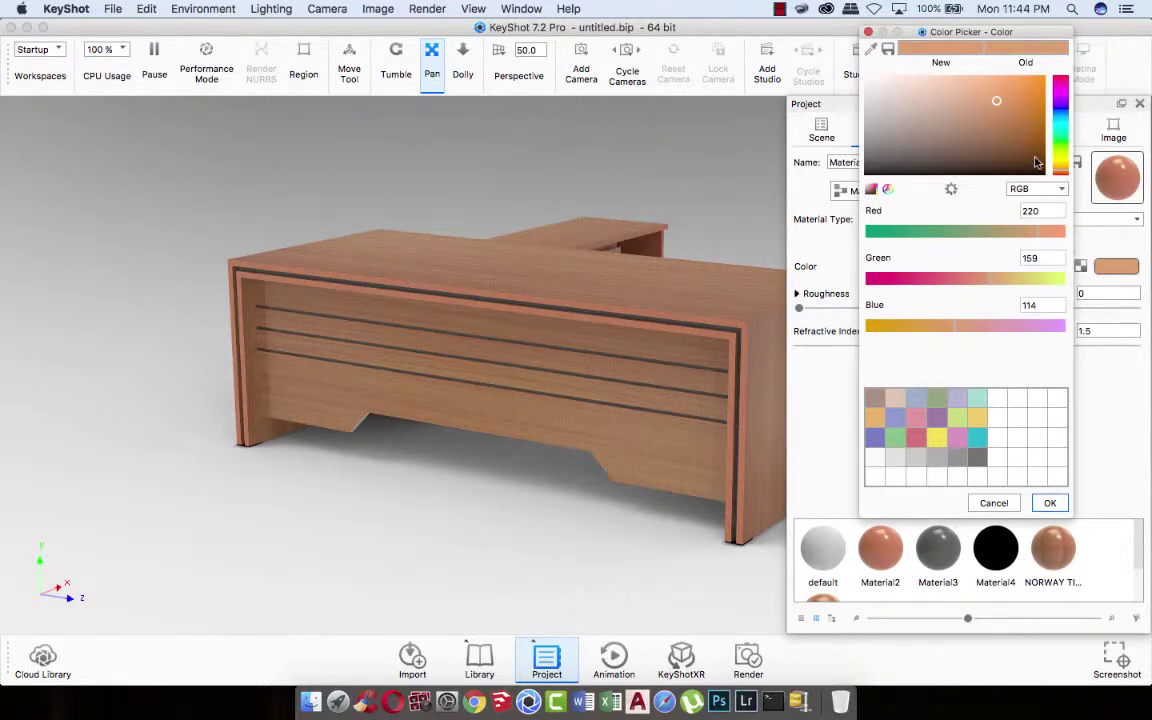
pyautogui.click(1031, 155)
pyautogui.moveTo(1031, 156); pyautogui.dragTo(998, 130)
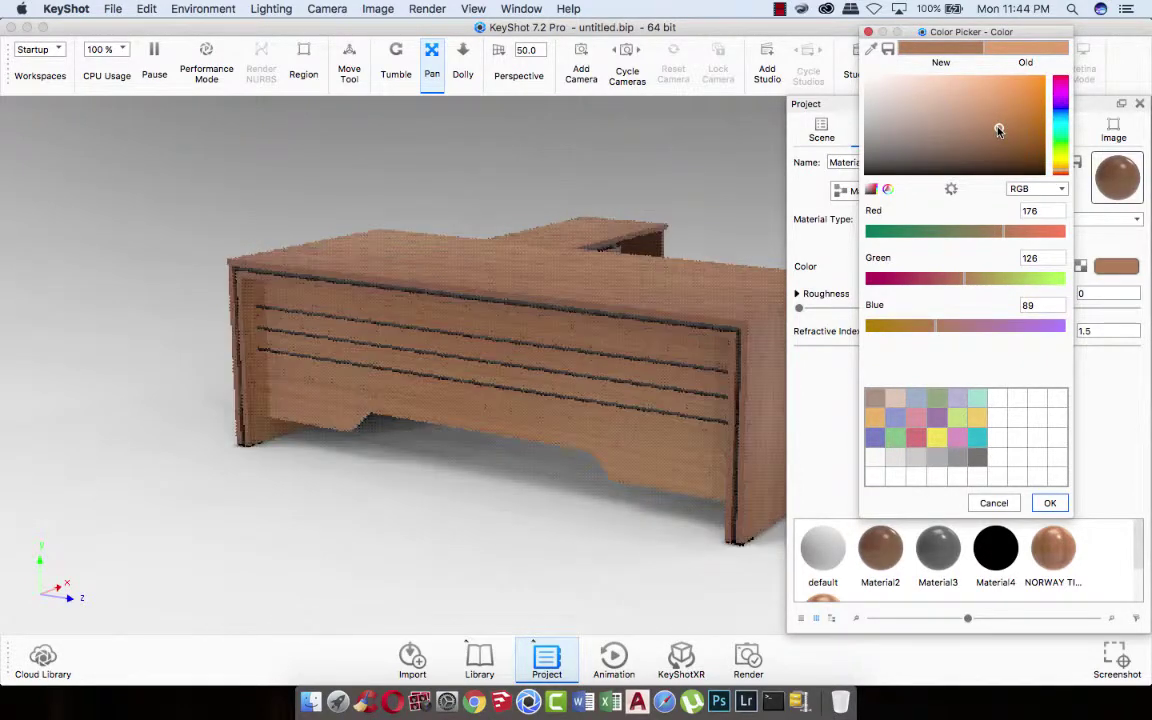
pyautogui.click(1049, 504)
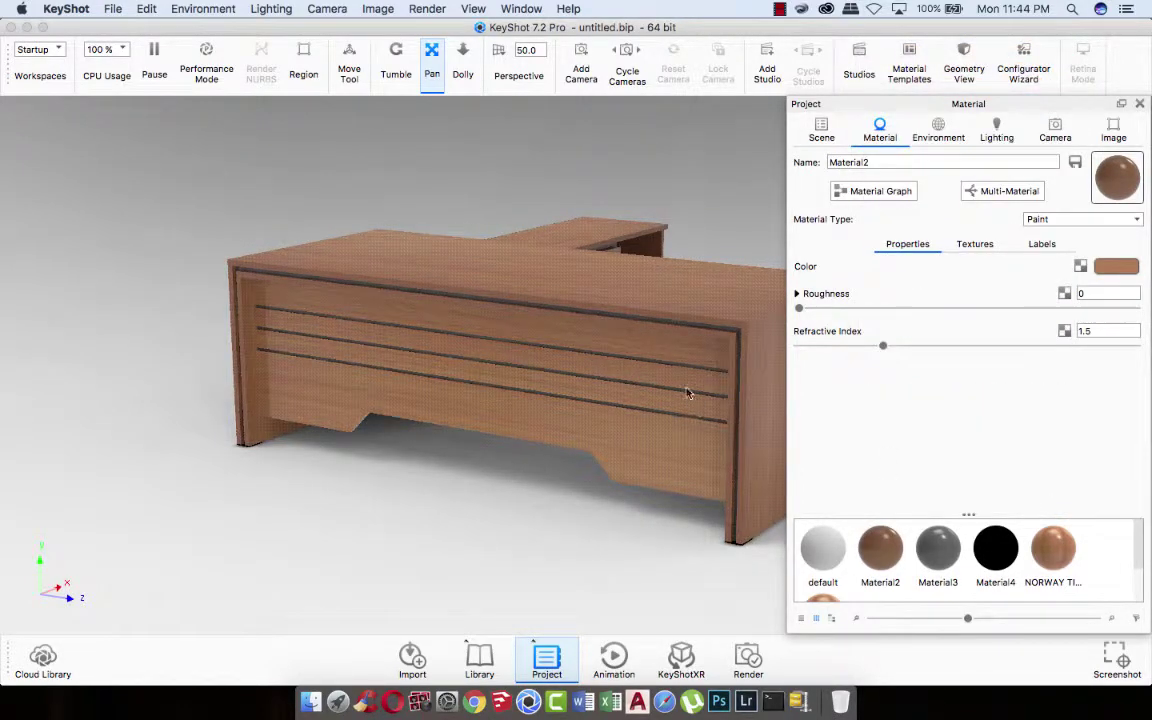
pyautogui.click(1140, 104)
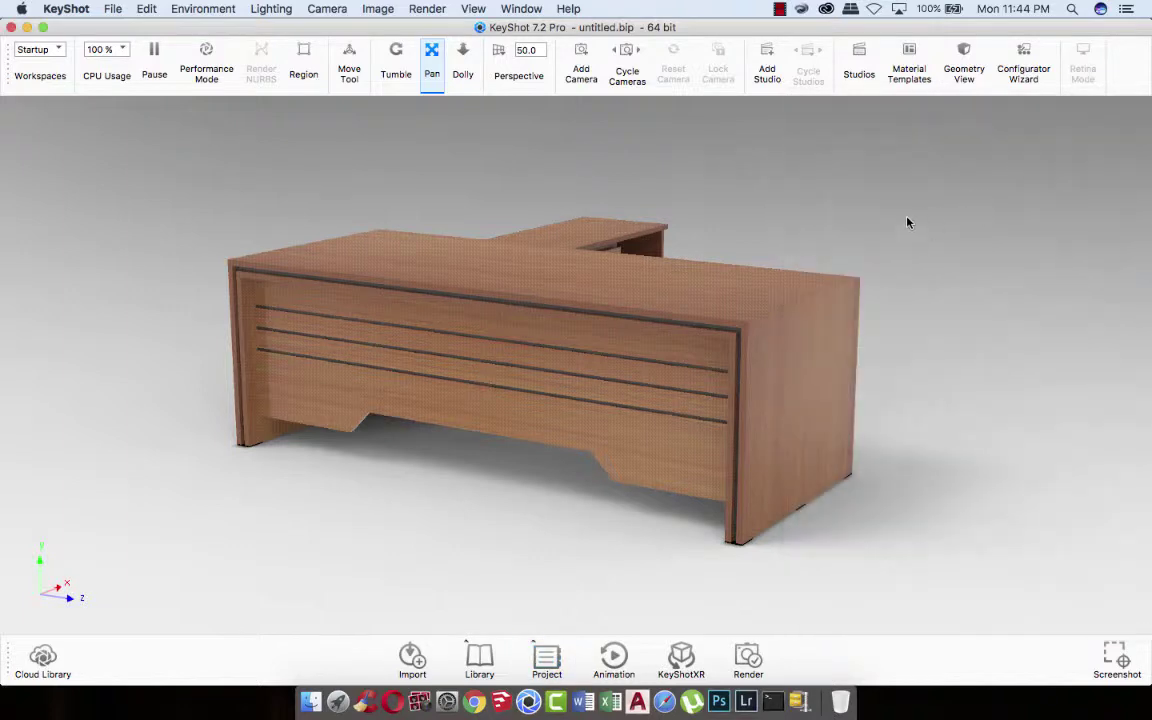